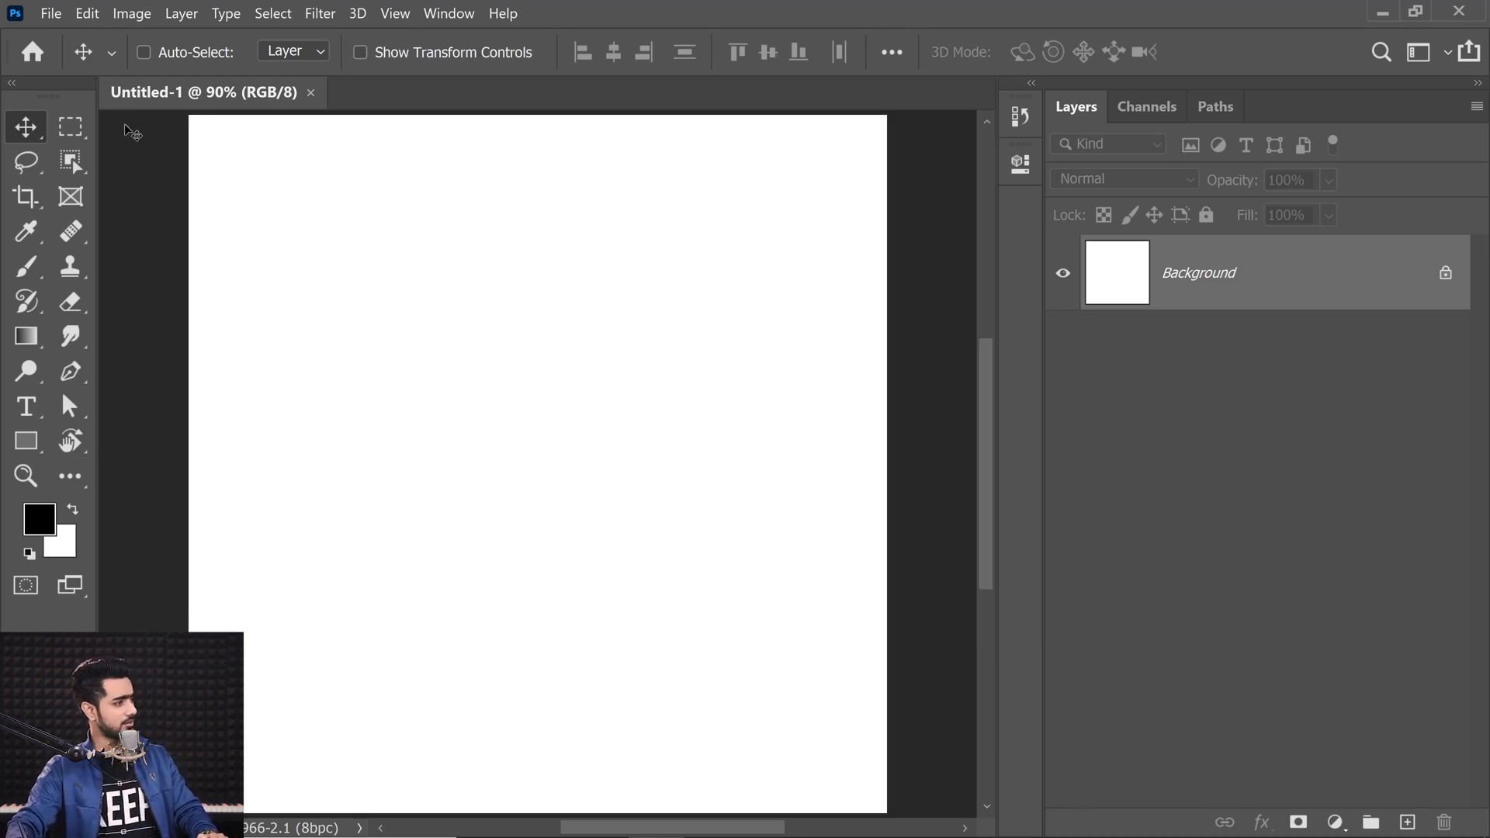
Step: Select the Pen tool and draw a path segment from point A to point B
left_click(69, 376)
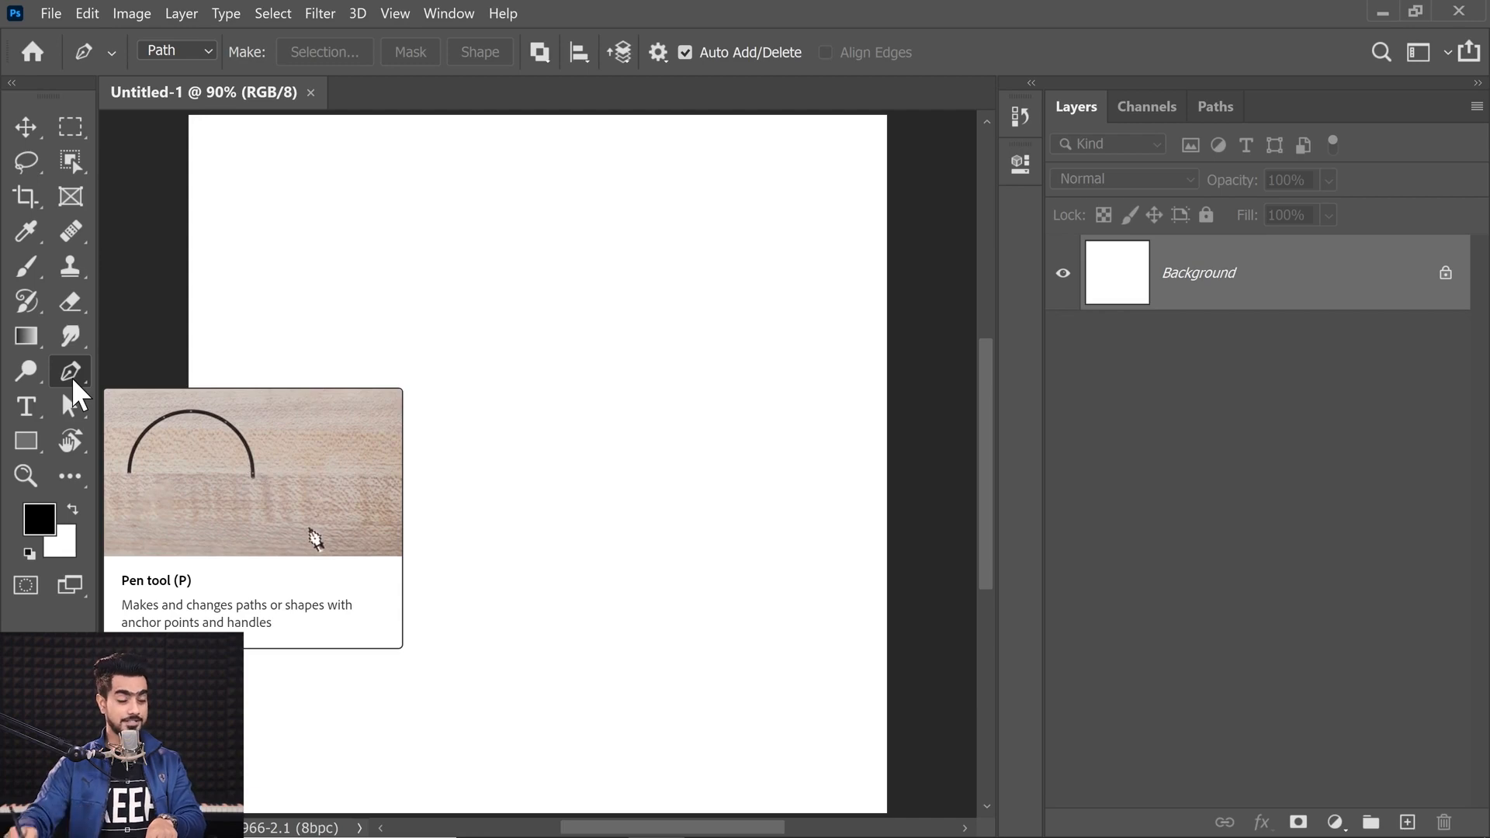
left_click(34, 124)
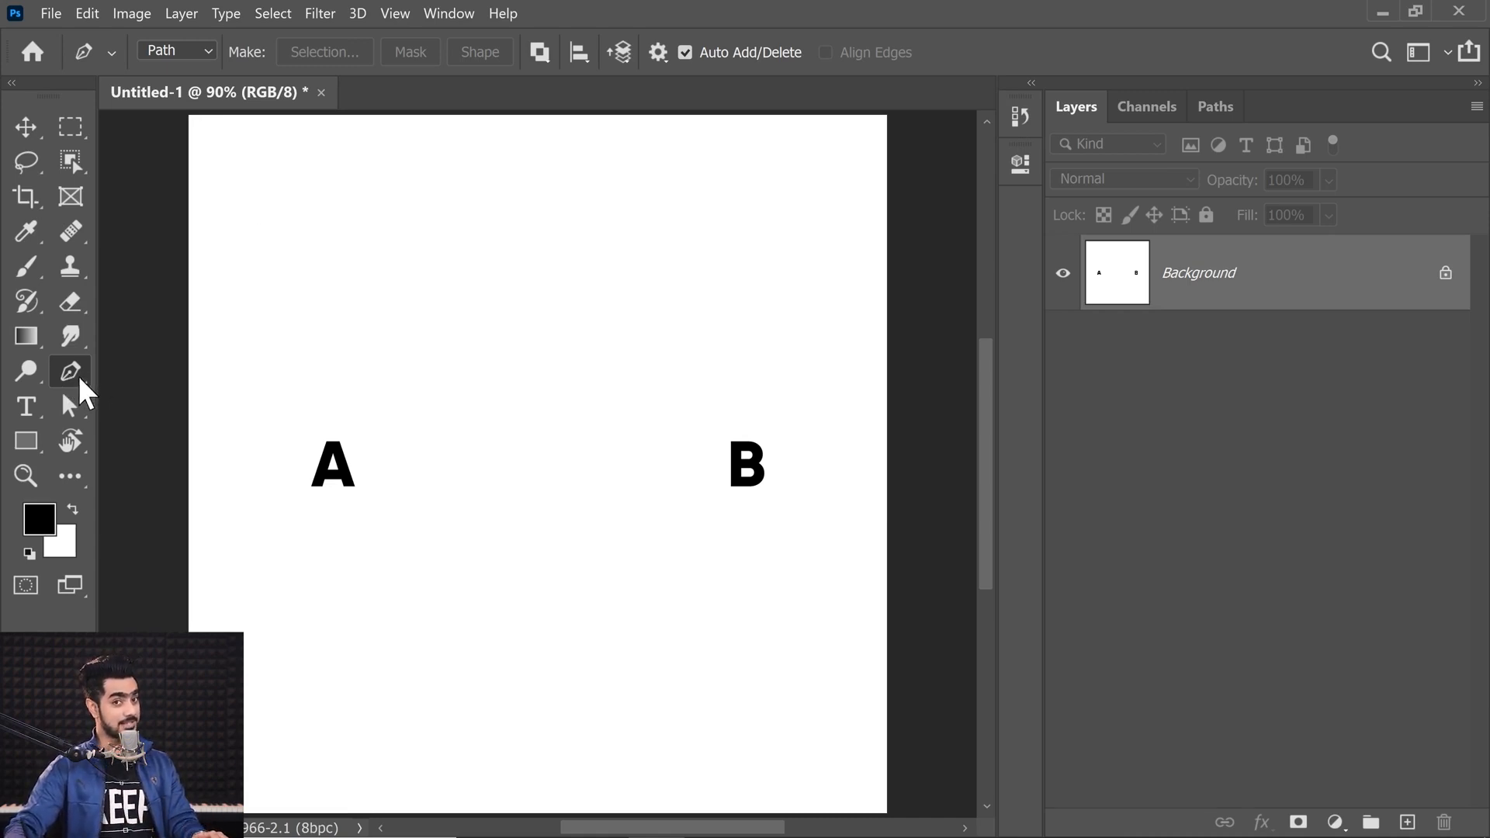
left_click(328, 413)
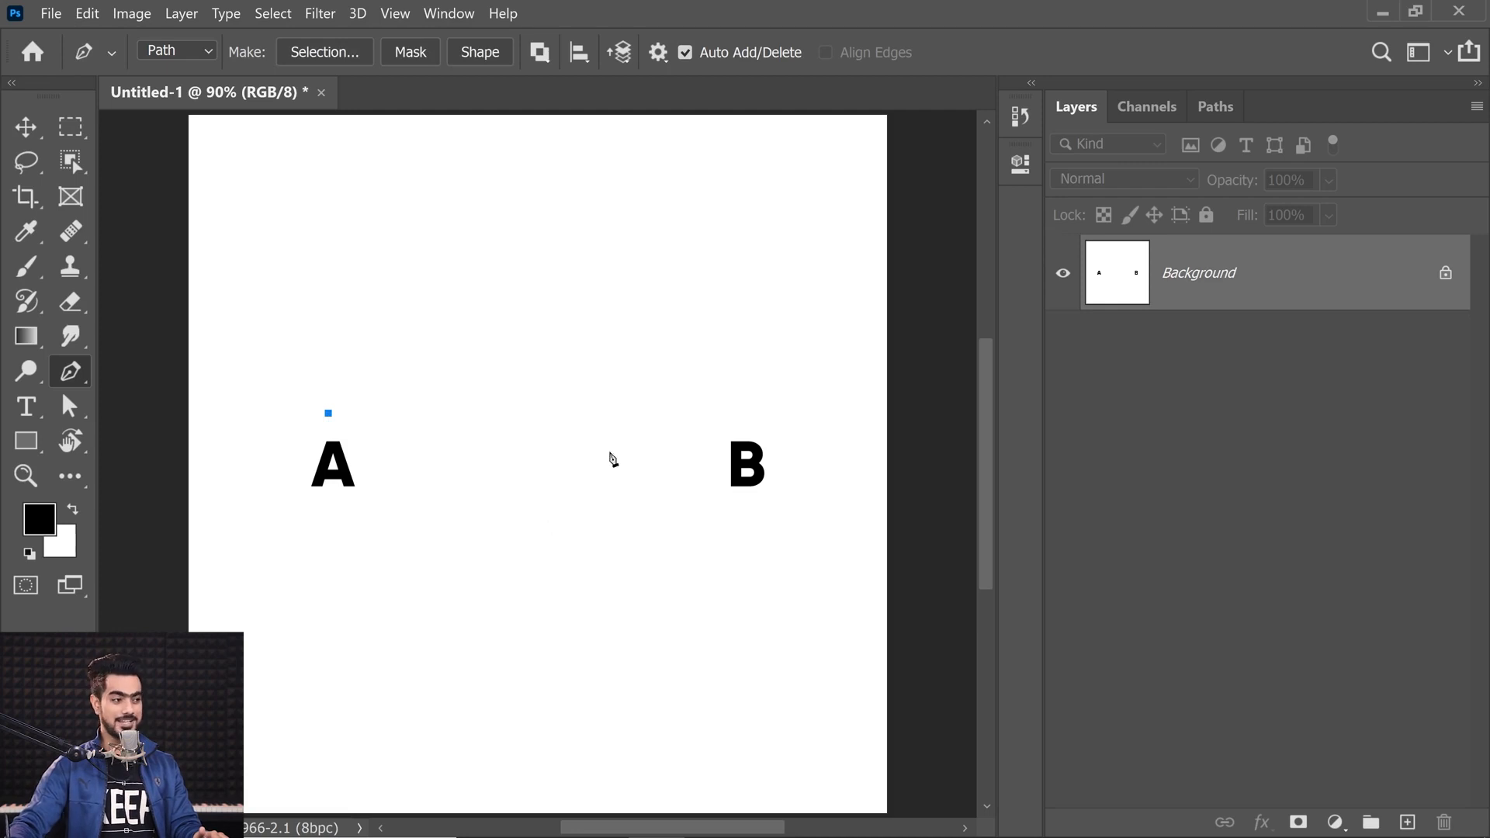
left_click(745, 404)
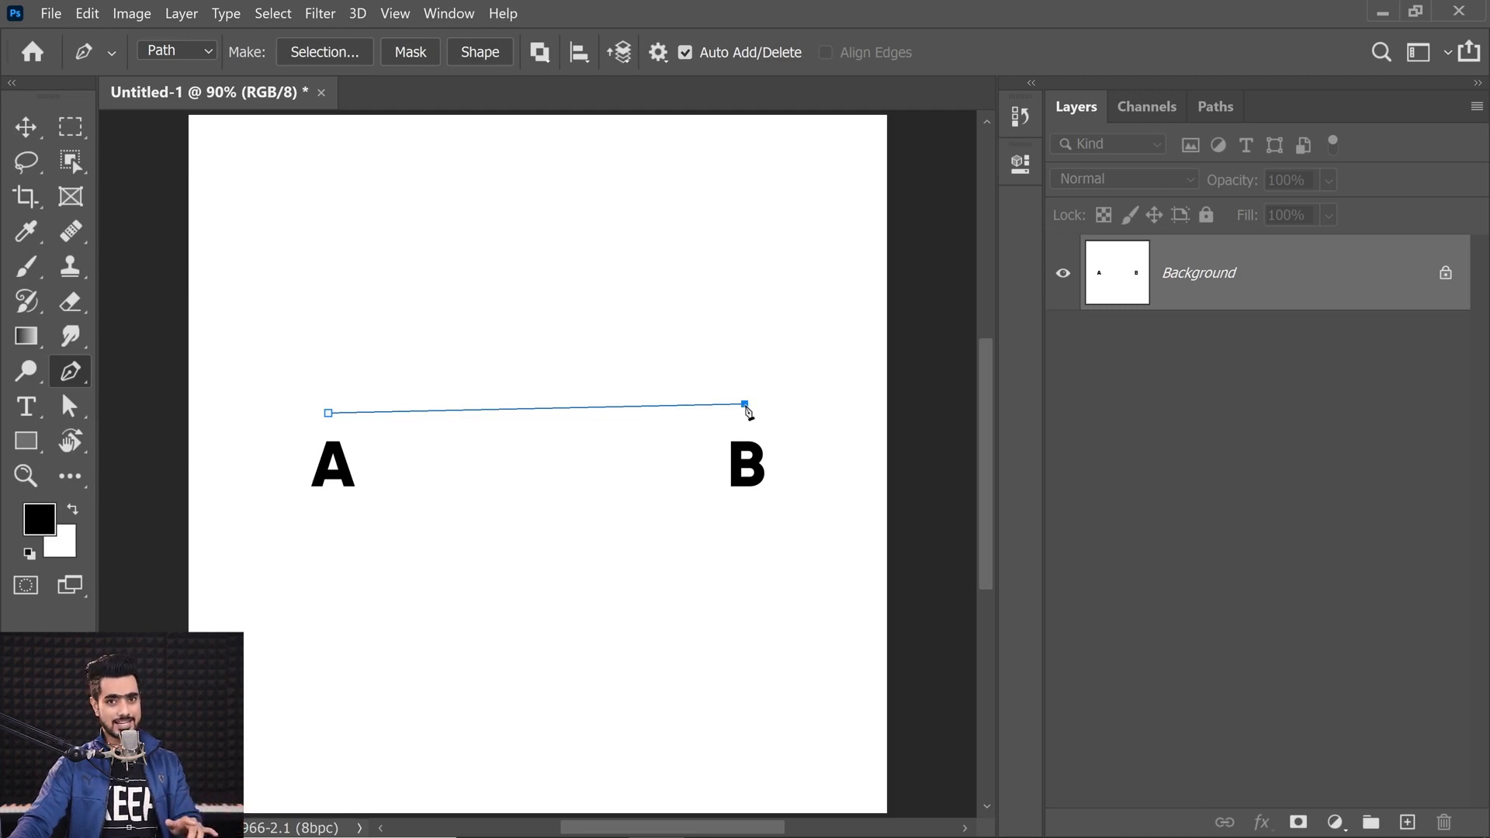
left_click_drag(747, 411, 906, 493)
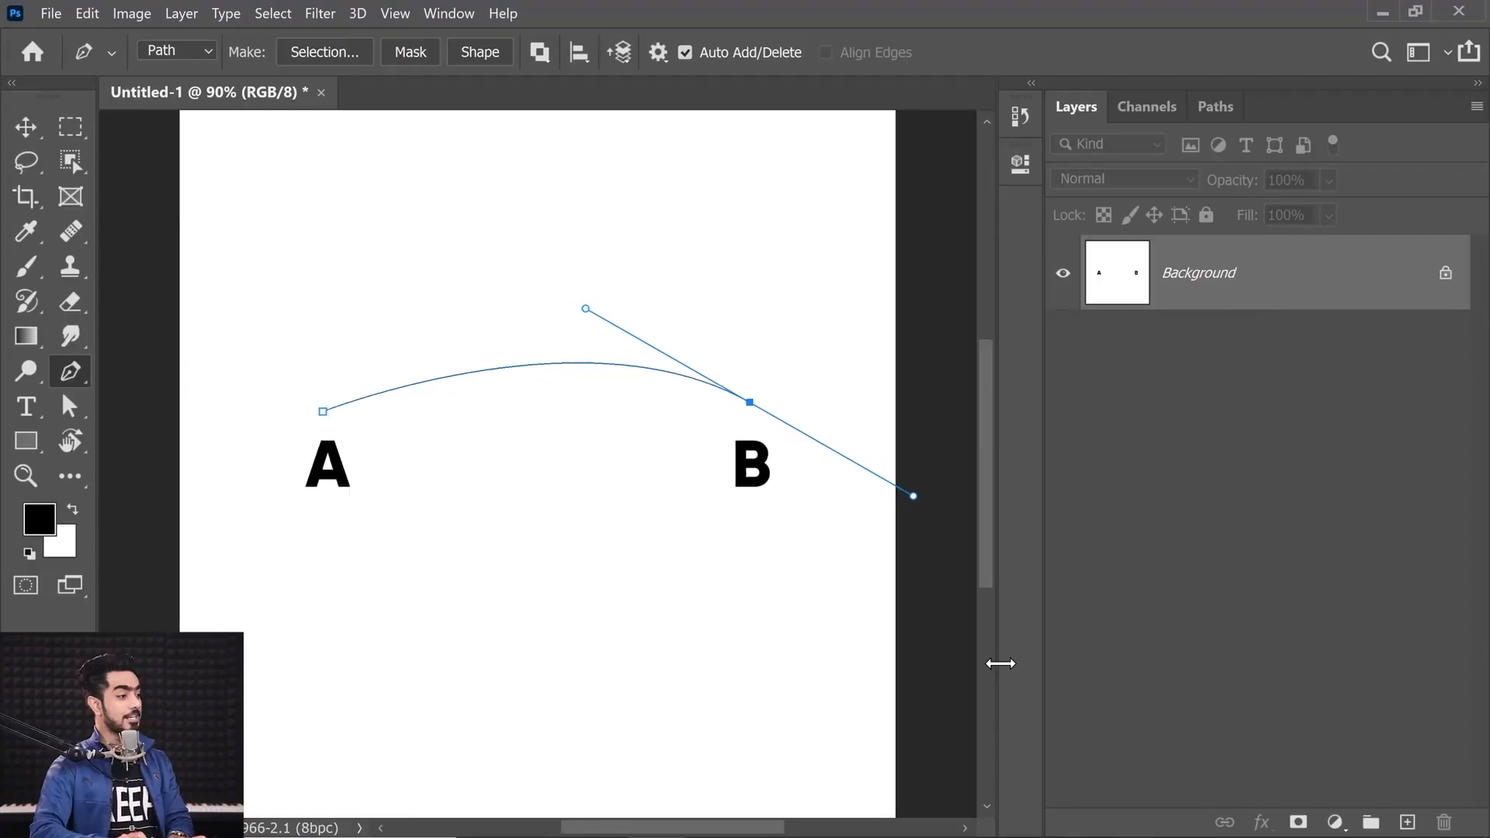
Step: Zoom in closely on the path line to examine its edge, then fit the canvas back on screen
key("ctrl+plus")
key("ctrl+plus")
left_click_drag(320, 361, 550, 506)
key("ctrl+plus")
key("ctrl+plus")
key("ctrl+plus")
key("ctrl+plus")
key("ctrl+plus")
key("ctrl+plus")
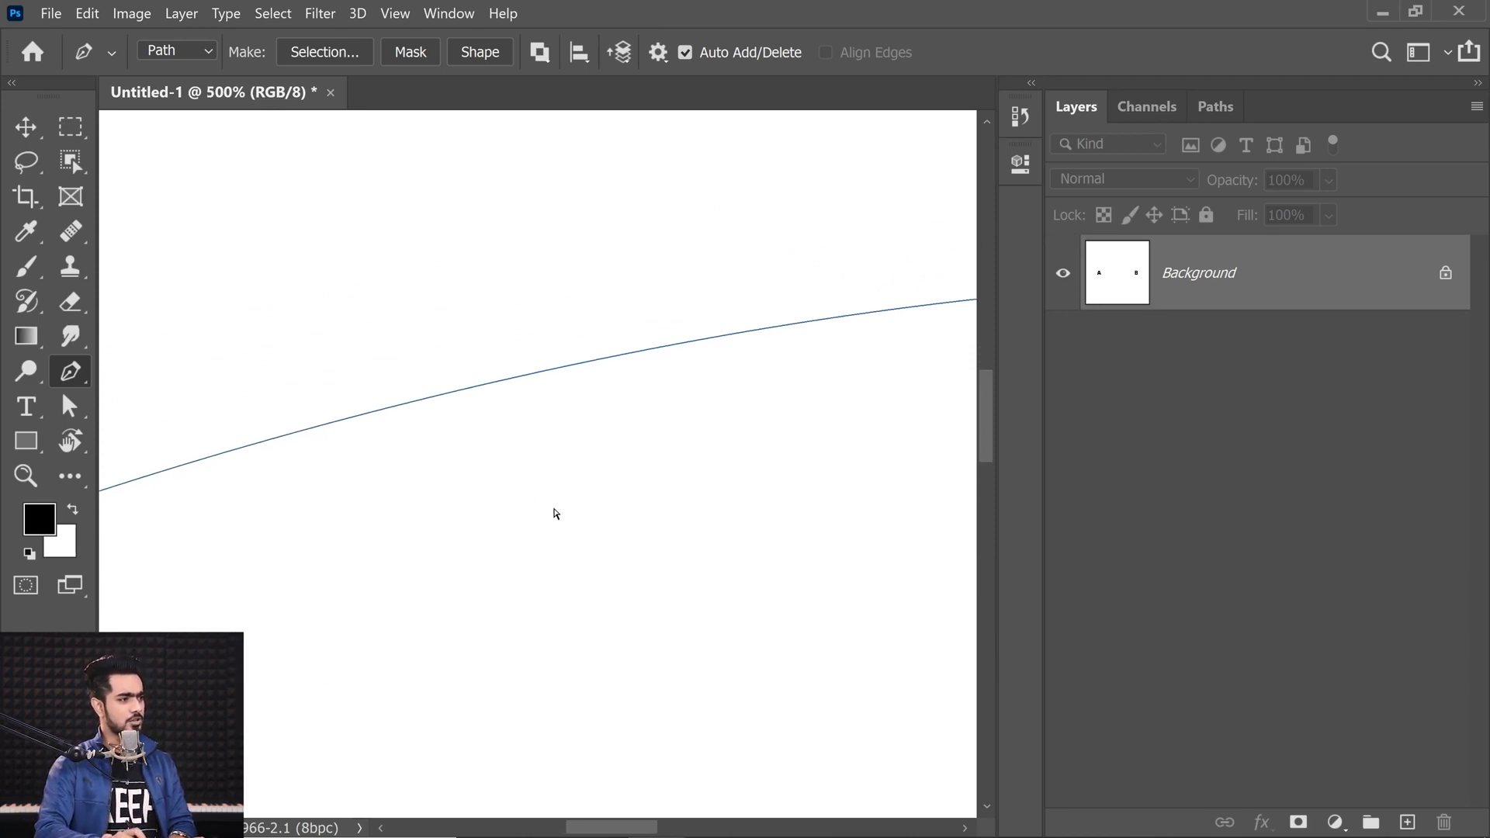
key("ctrl+plus")
left_click_drag(469, 380, 609, 565)
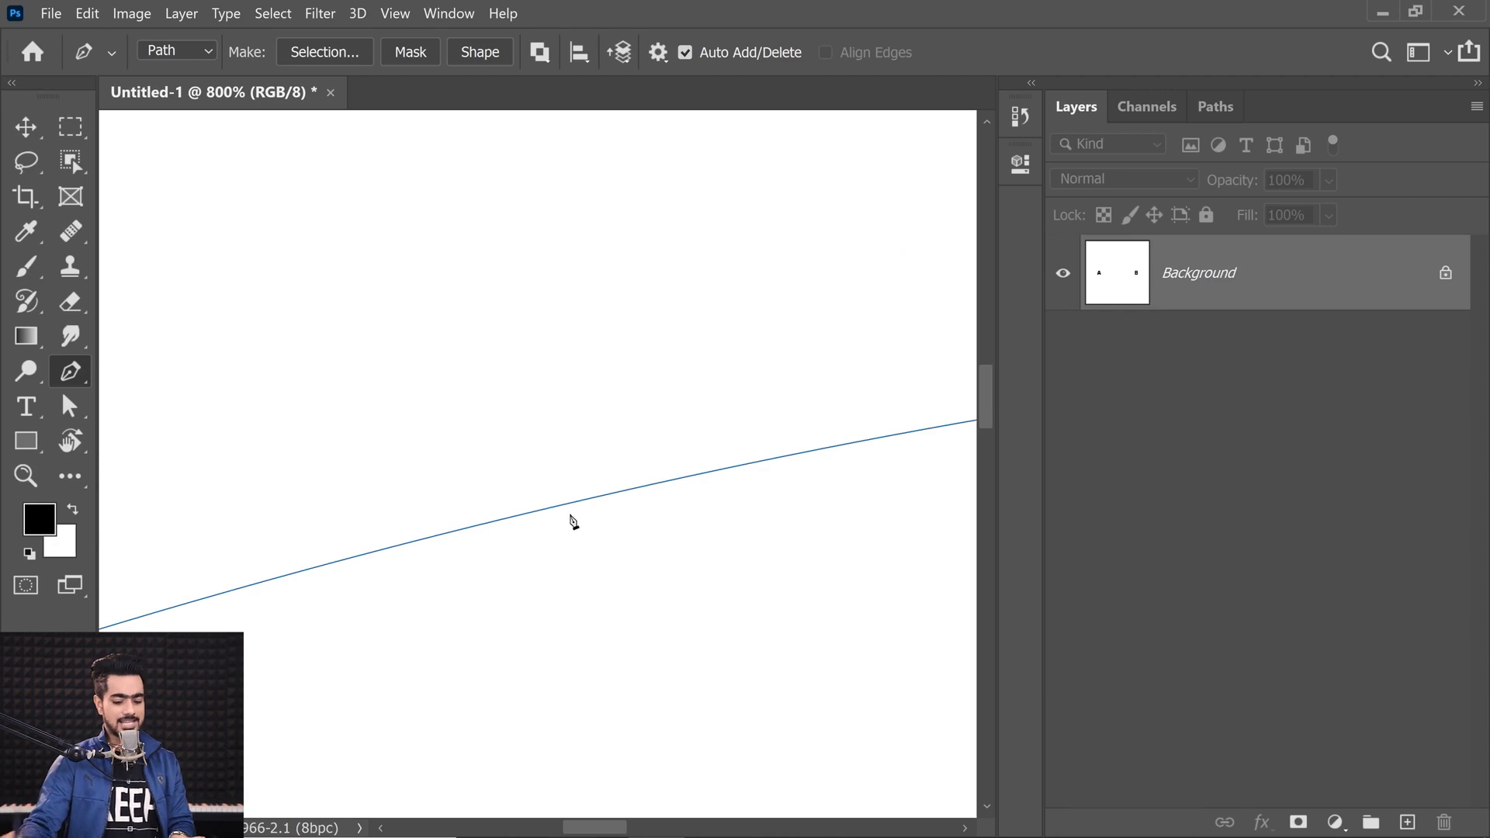
key("ctrl+plus")
key("ctrl+plus")
key("ctrl+plus")
key("ctrl+plus")
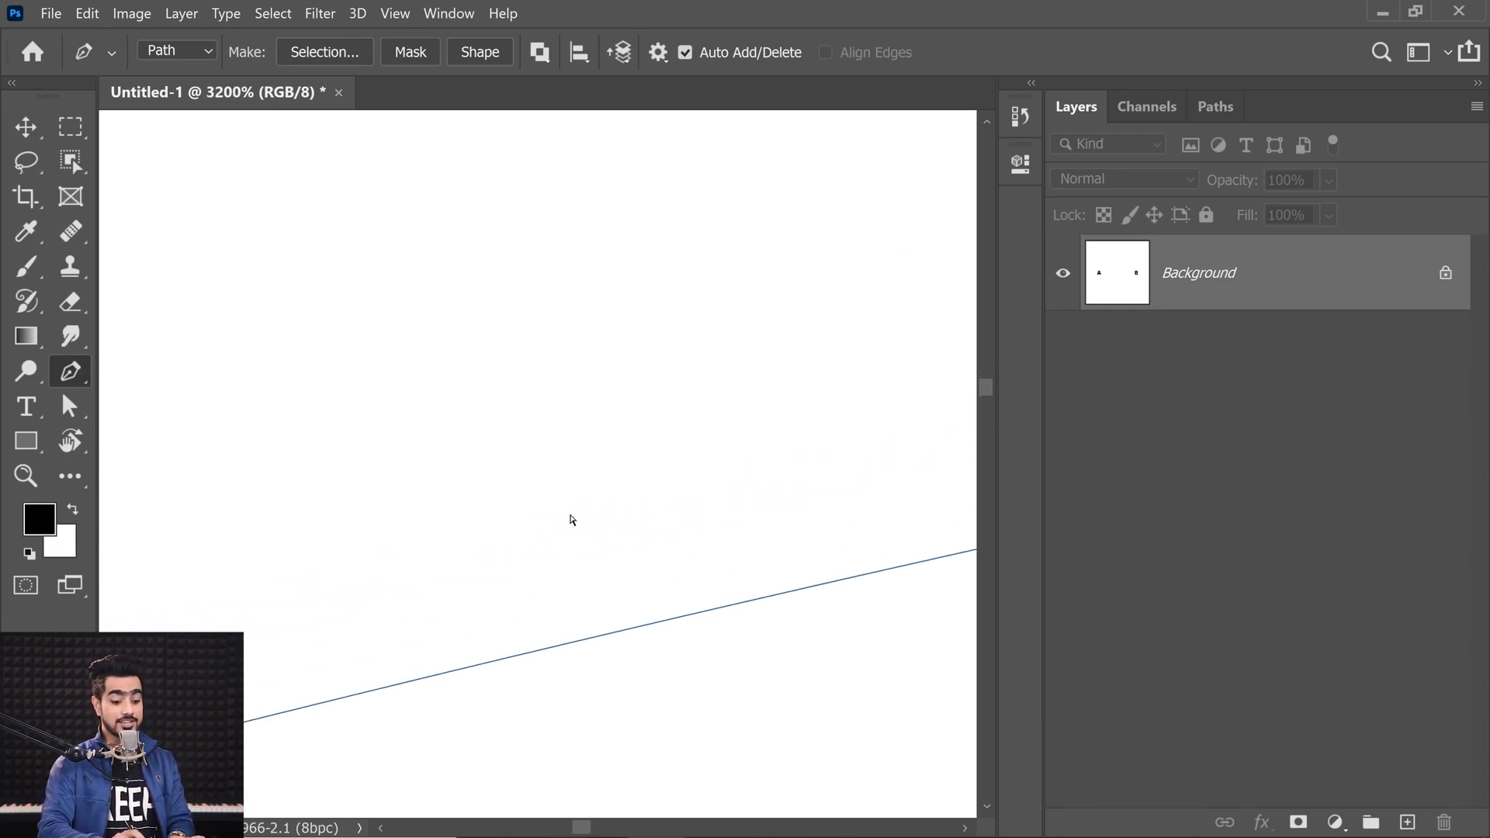
key("ctrl+0")
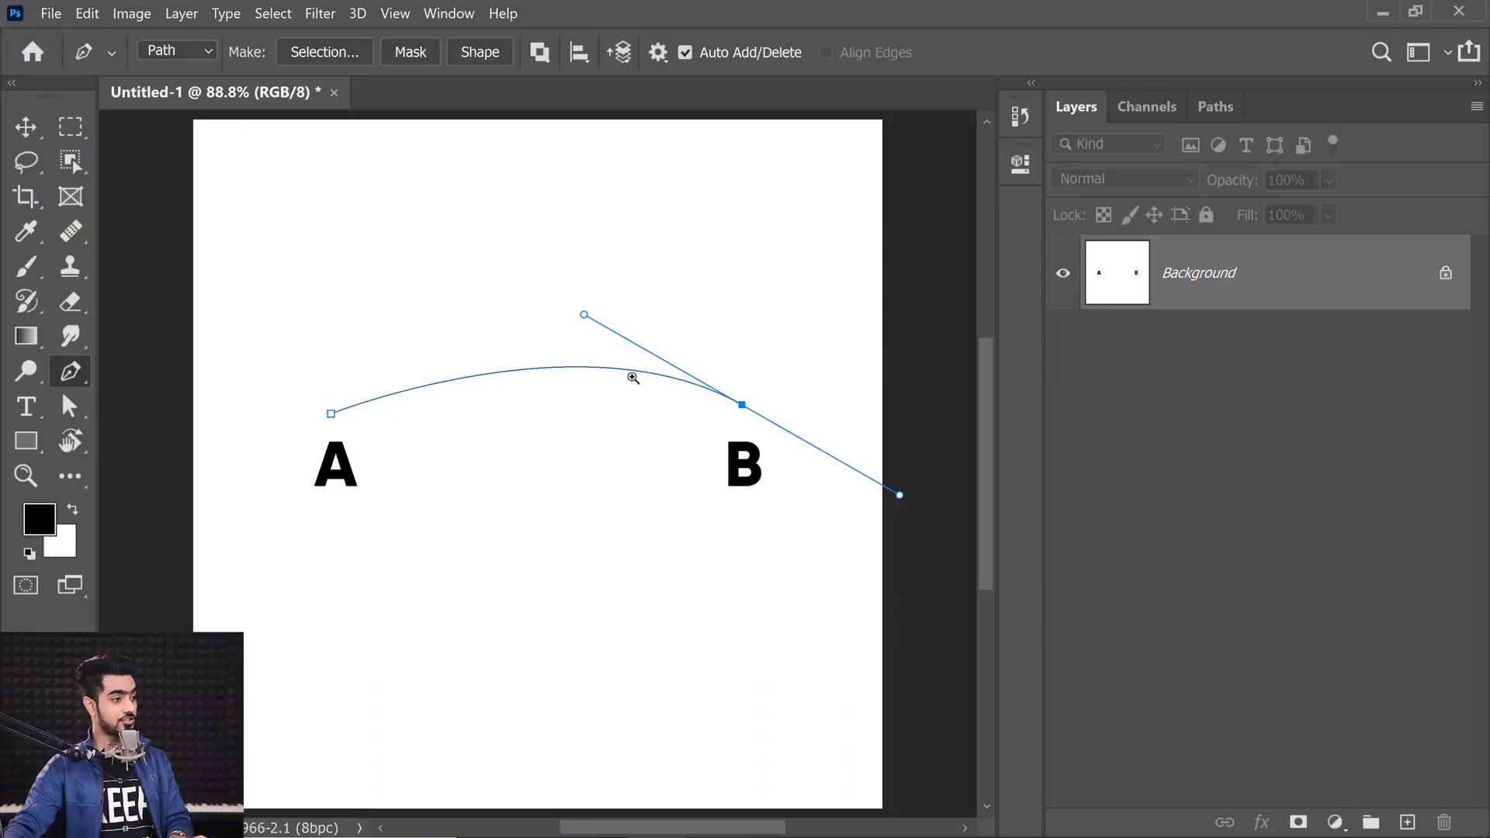
left_click_drag(632, 377, 662, 392)
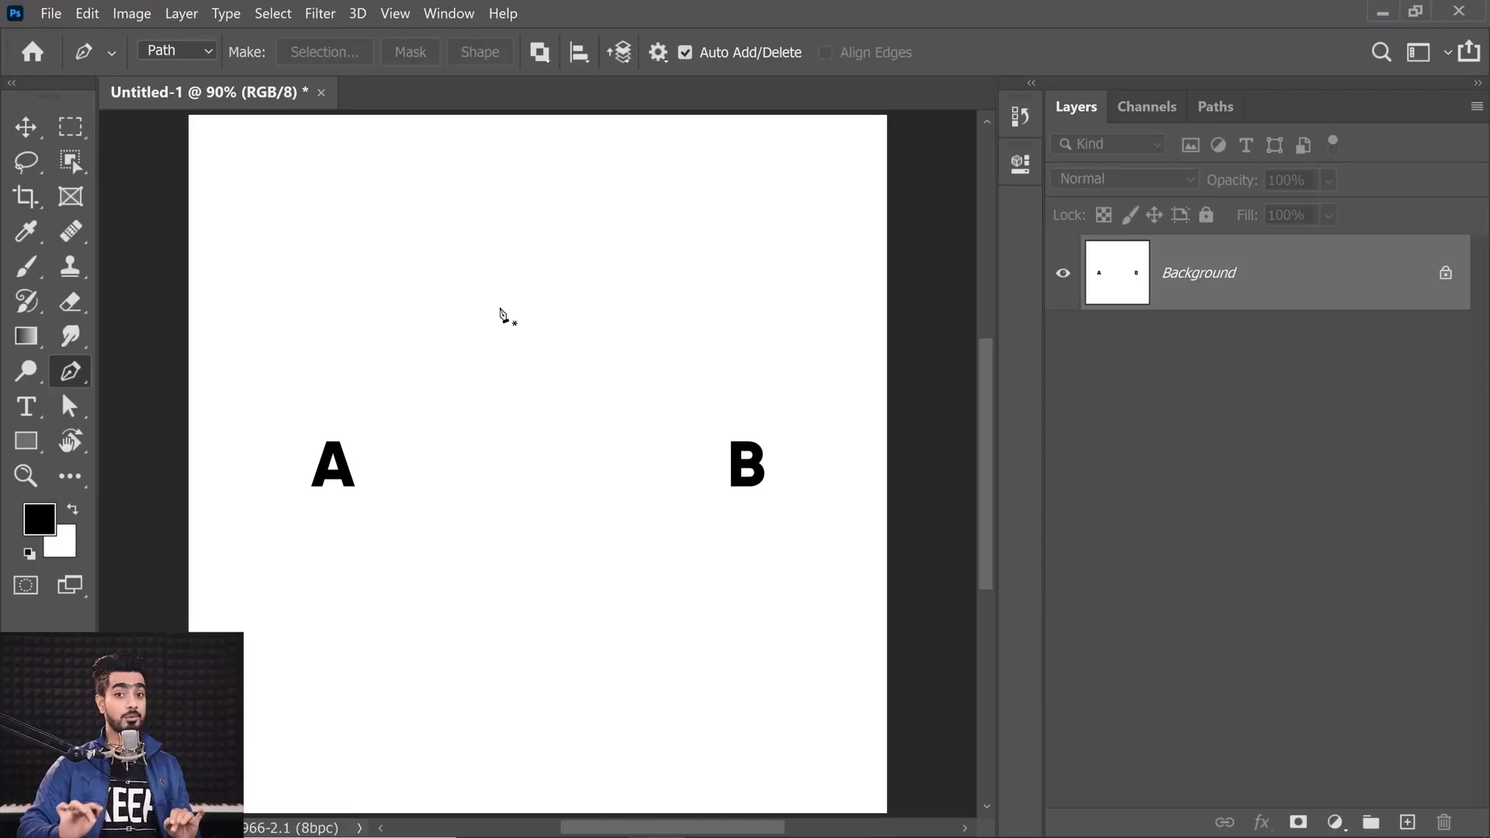
Step: Draw a straight path from point A to point B, then undo both anchor points
left_click(330, 408)
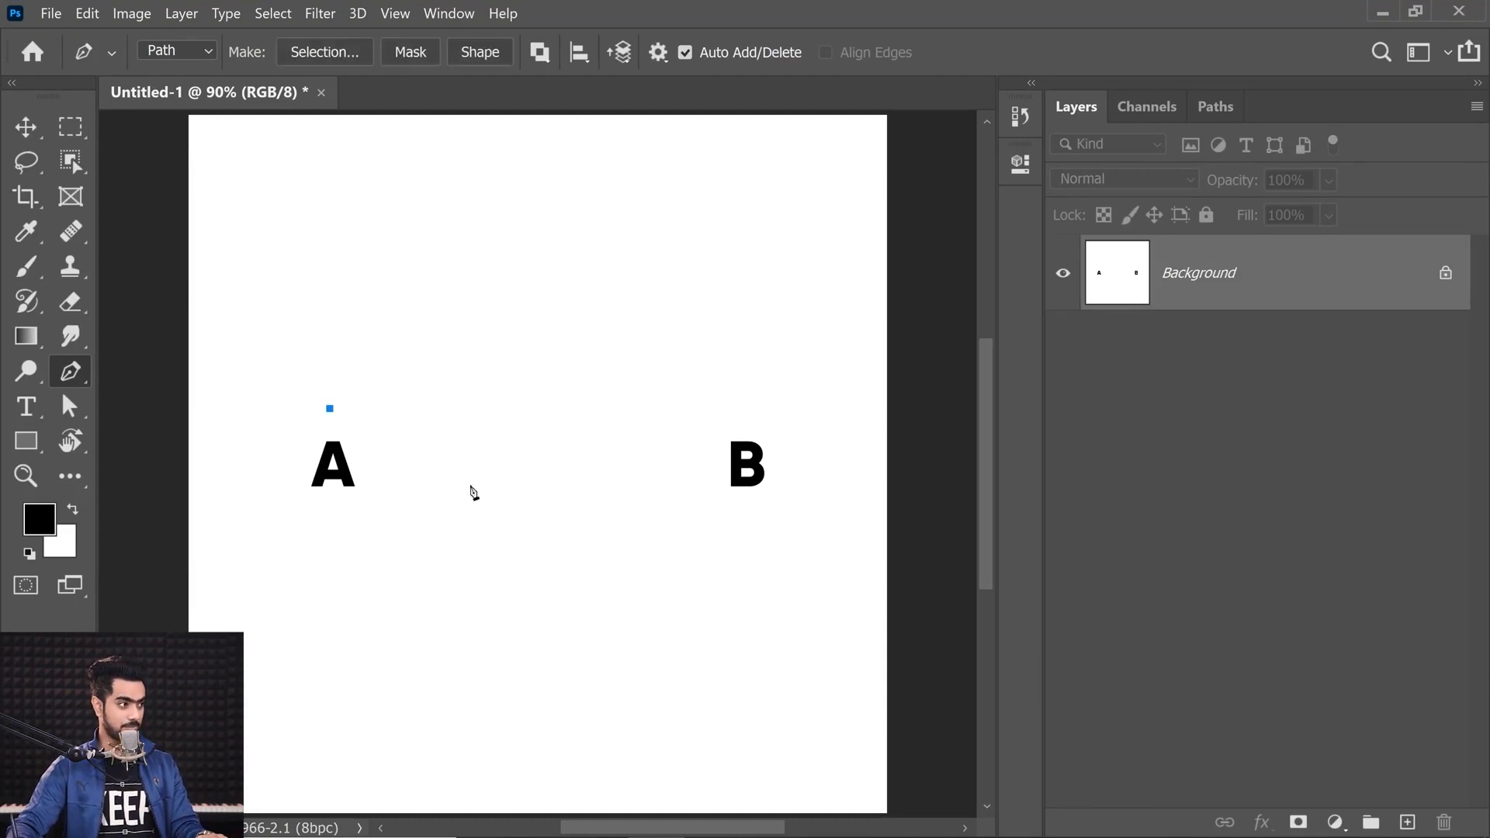
left_click(740, 402)
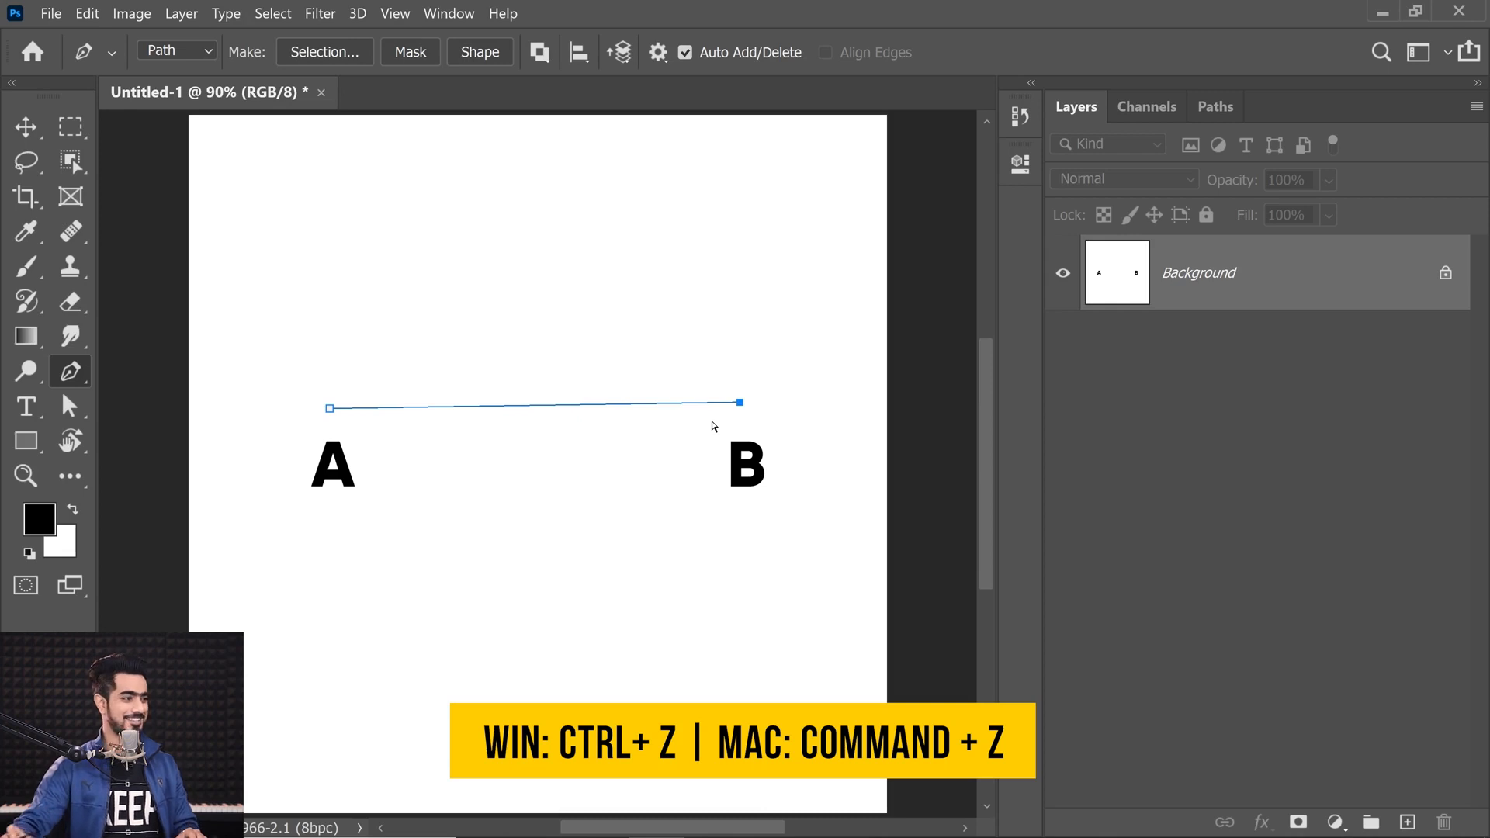
key("ctrl+z")
key("ctrl+z")
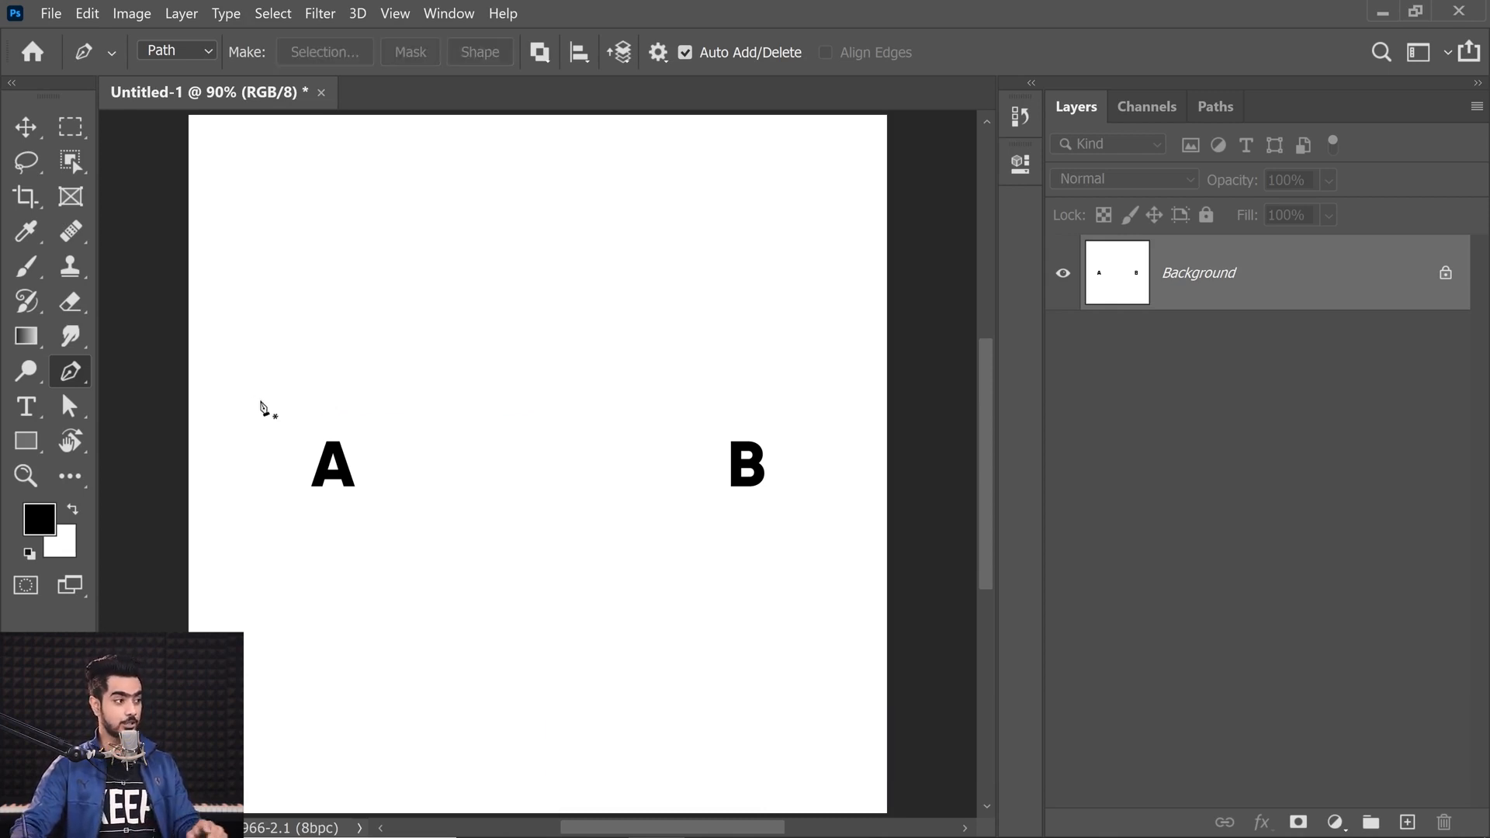
Step: Draw a curved path from A to B by dragging out handles at B, then delete the path
left_click(331, 414)
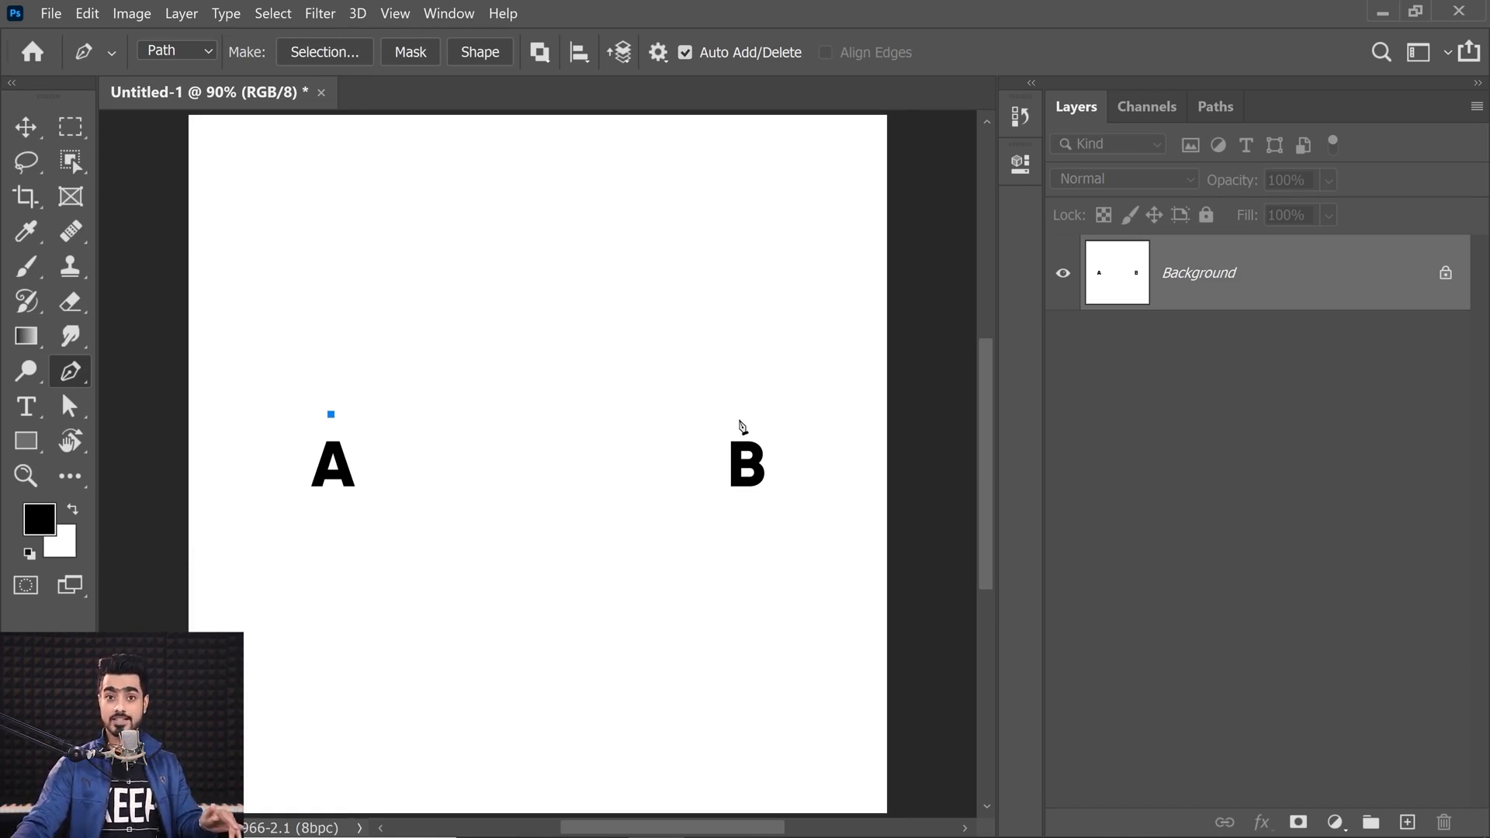
left_click_drag(735, 410, 888, 509)
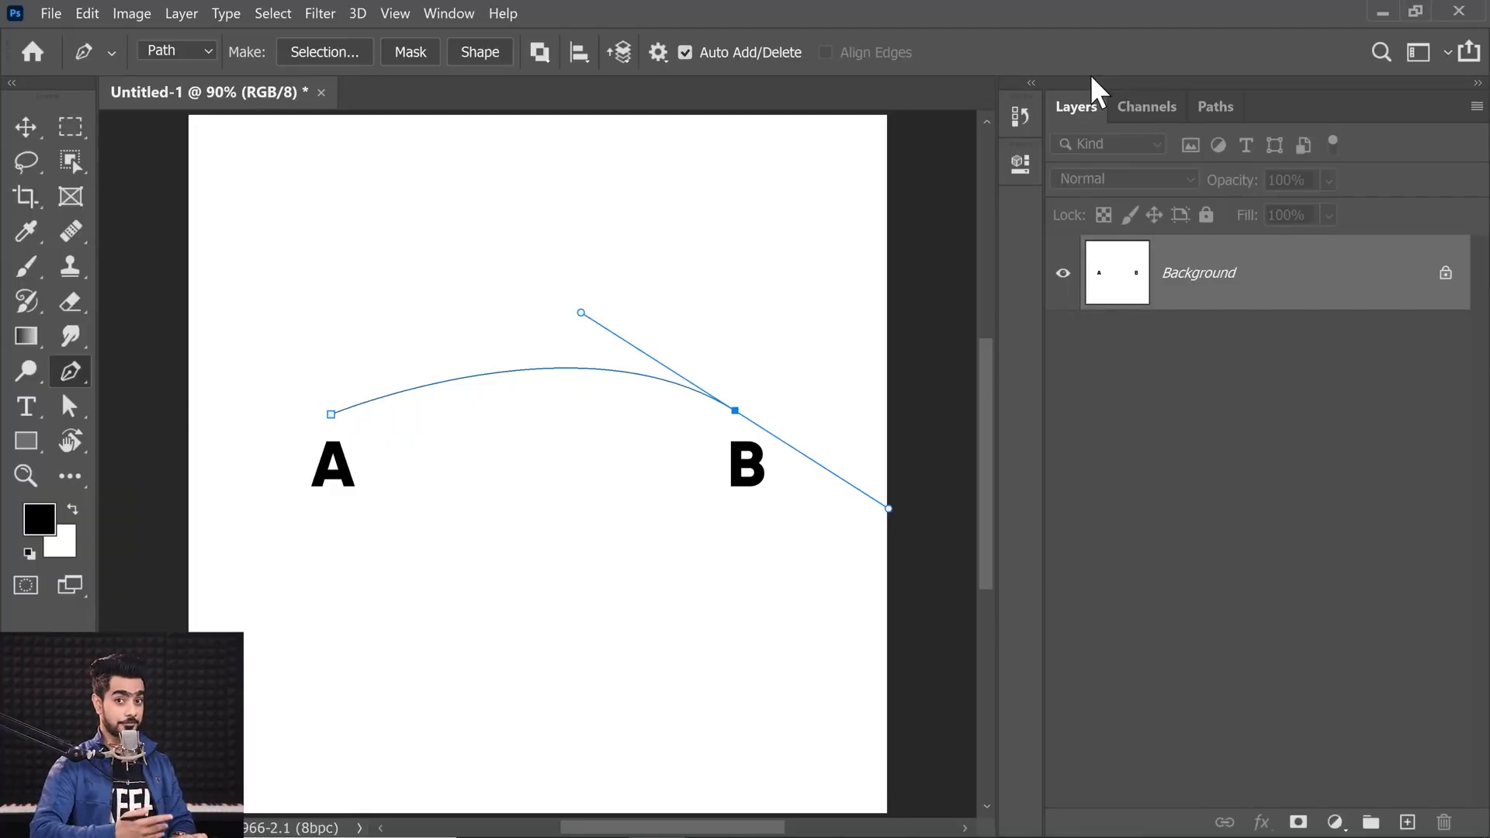
key("Delete")
key("Delete")
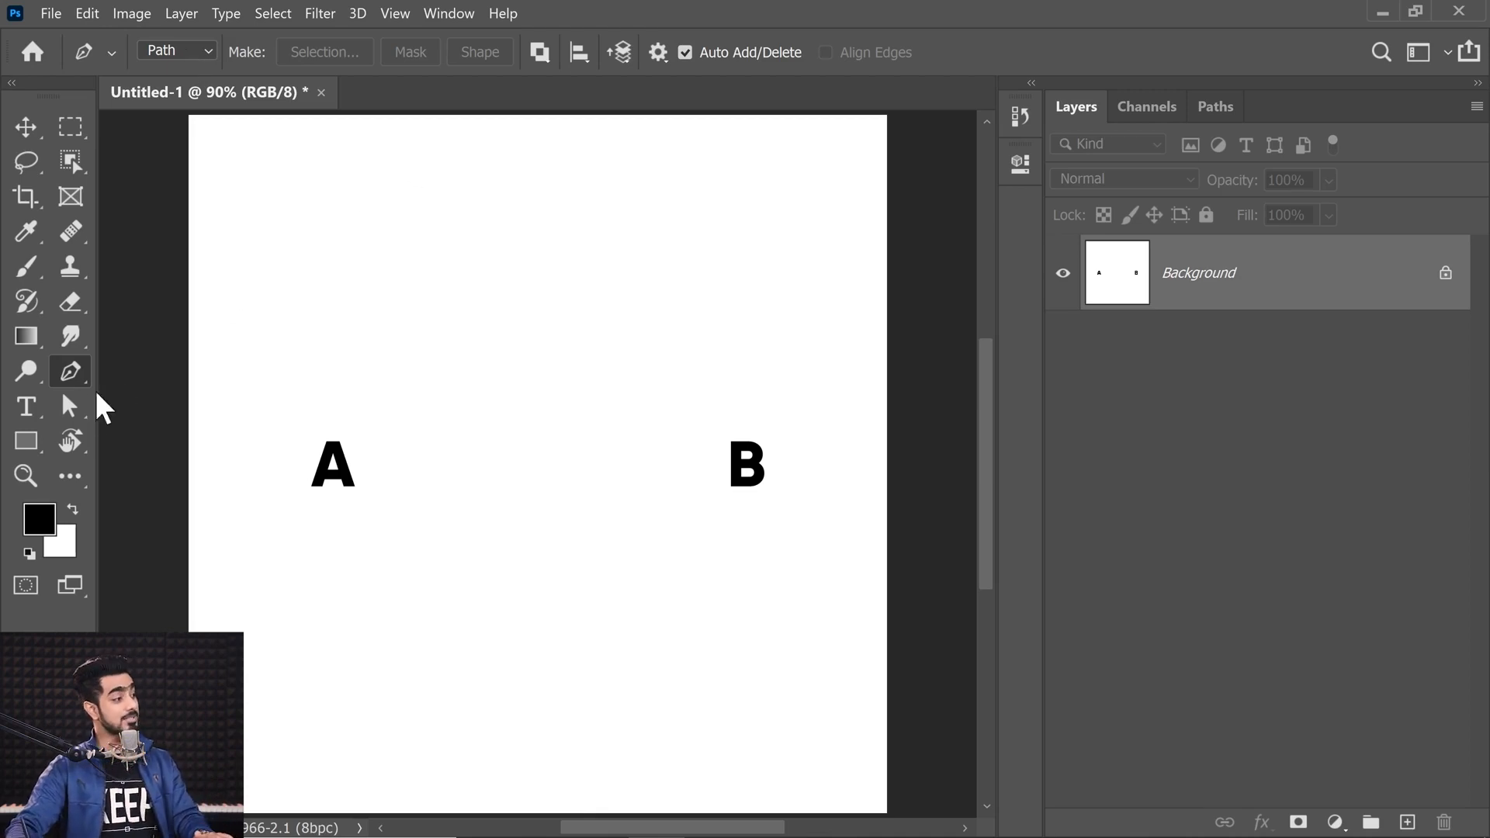
Step: Switch the Pen tool mode to Shape
left_click(206, 50)
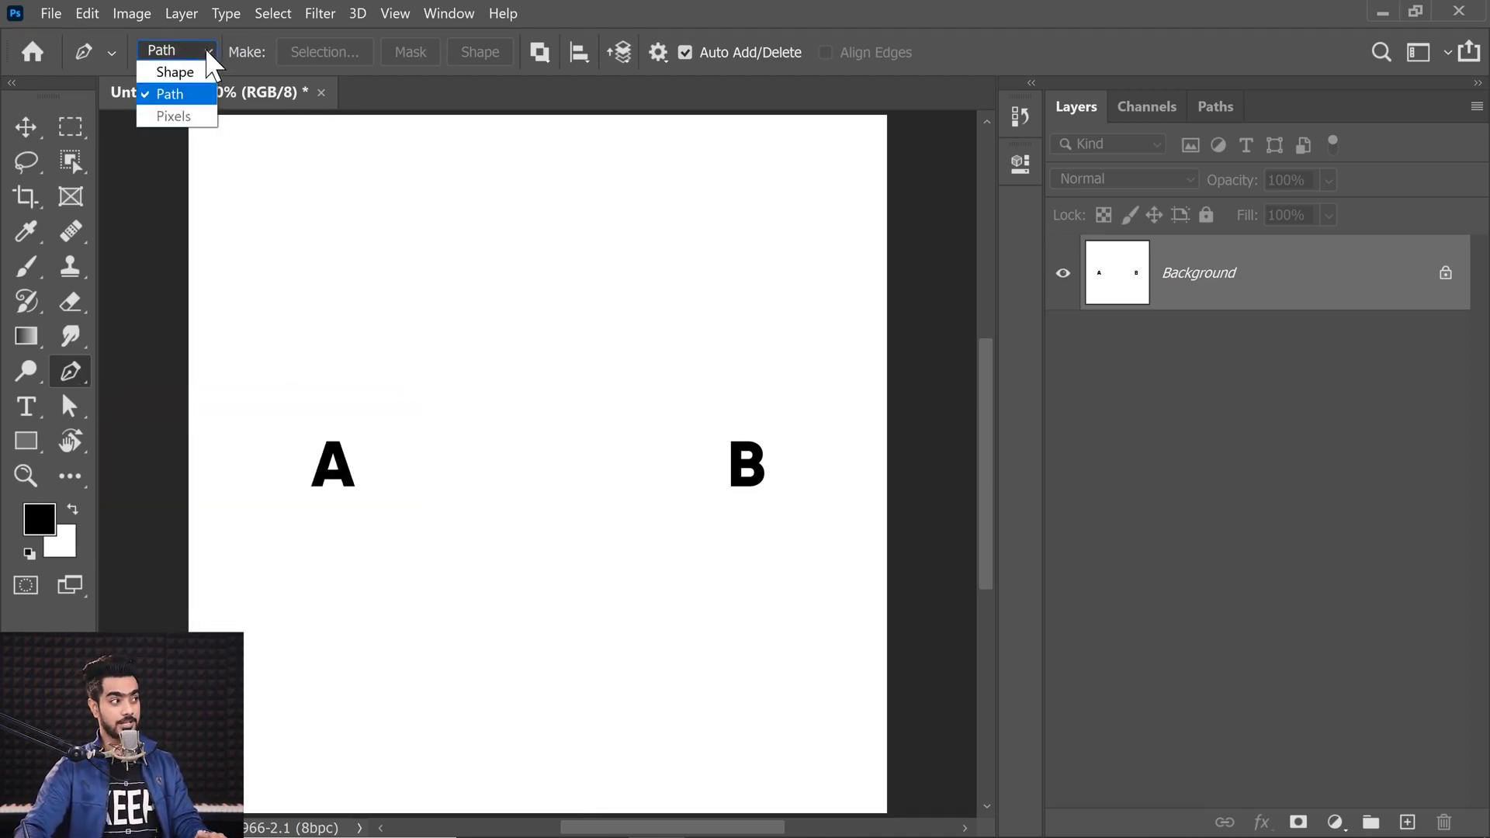
left_click(175, 97)
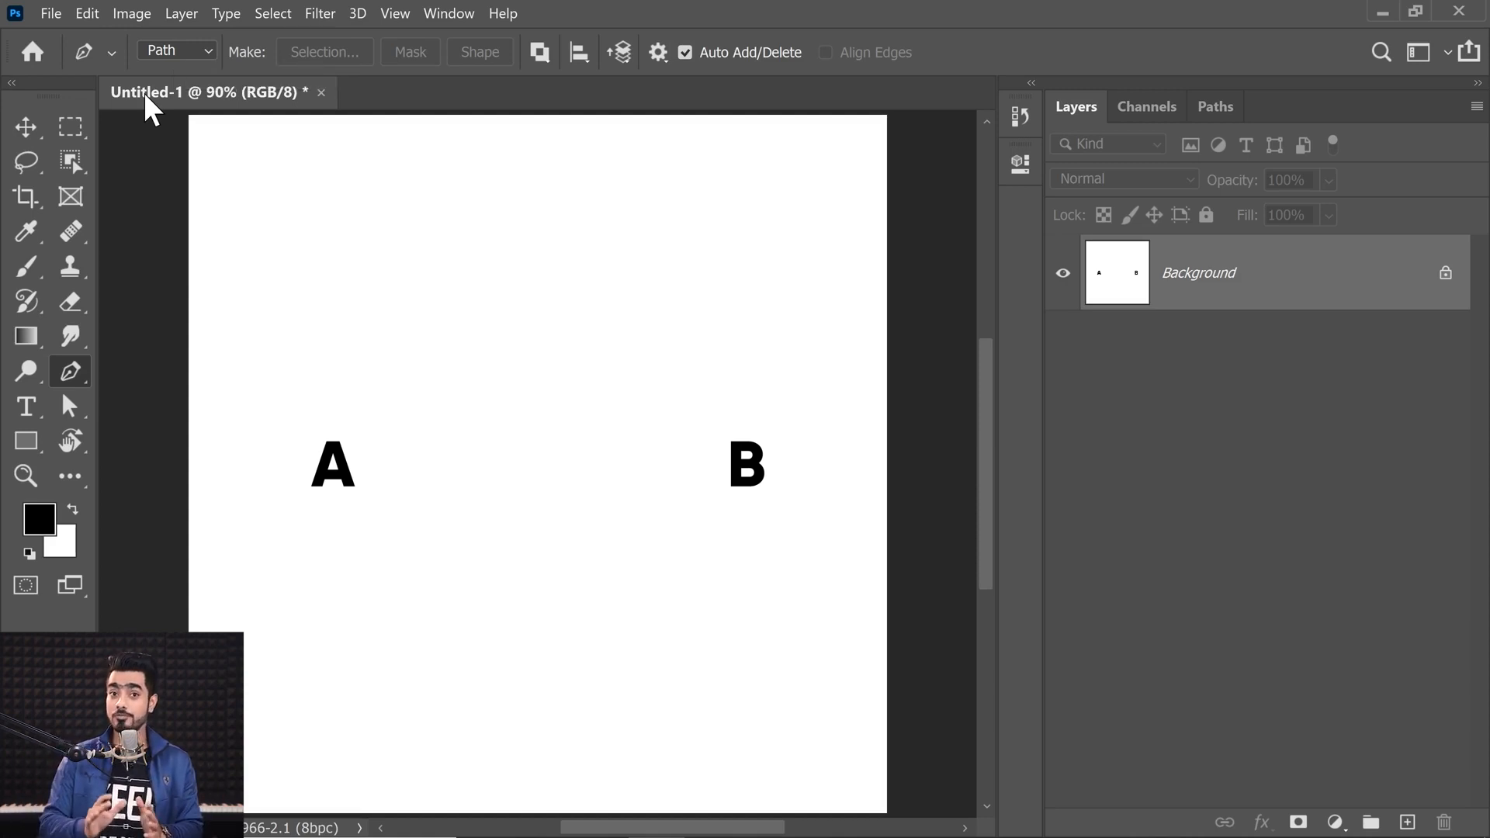
left_click(181, 48)
left_click(171, 68)
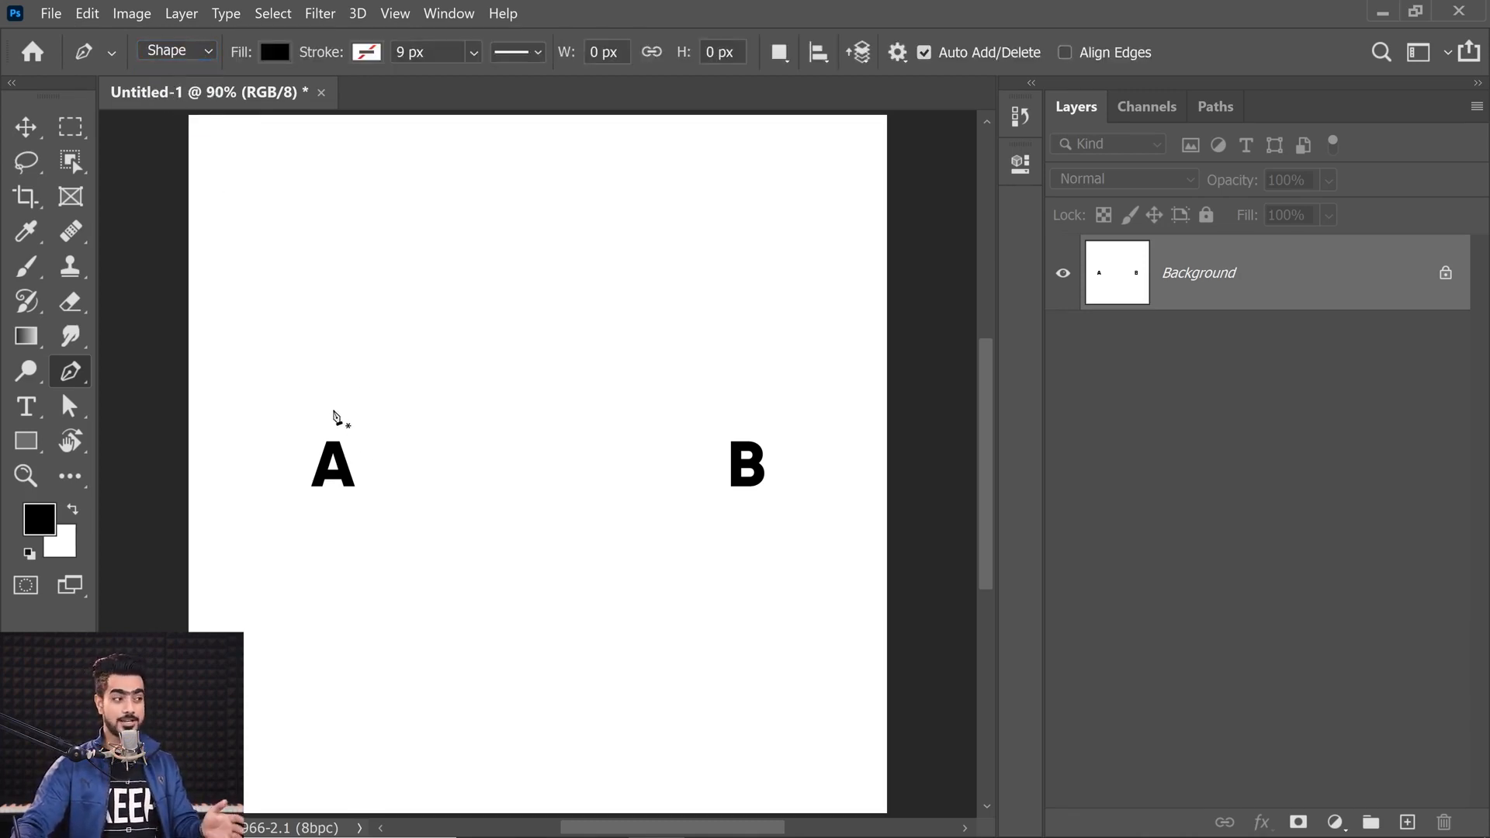
Step: Draw a closed curved shape with four smooth anchors starting and ending at point A
left_click(329, 417)
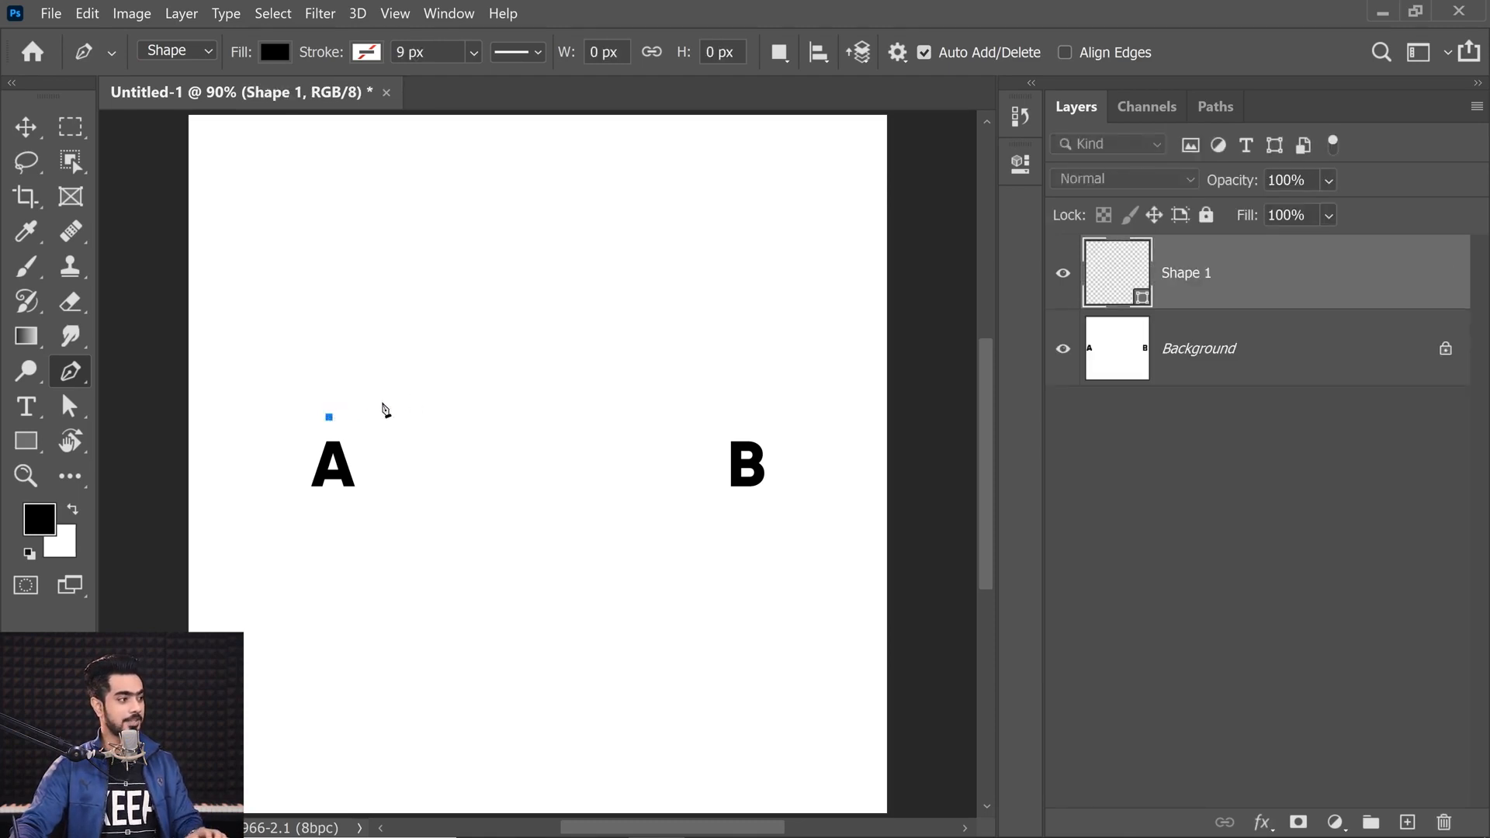
left_click_drag(734, 379, 877, 515)
left_click_drag(681, 559, 623, 578)
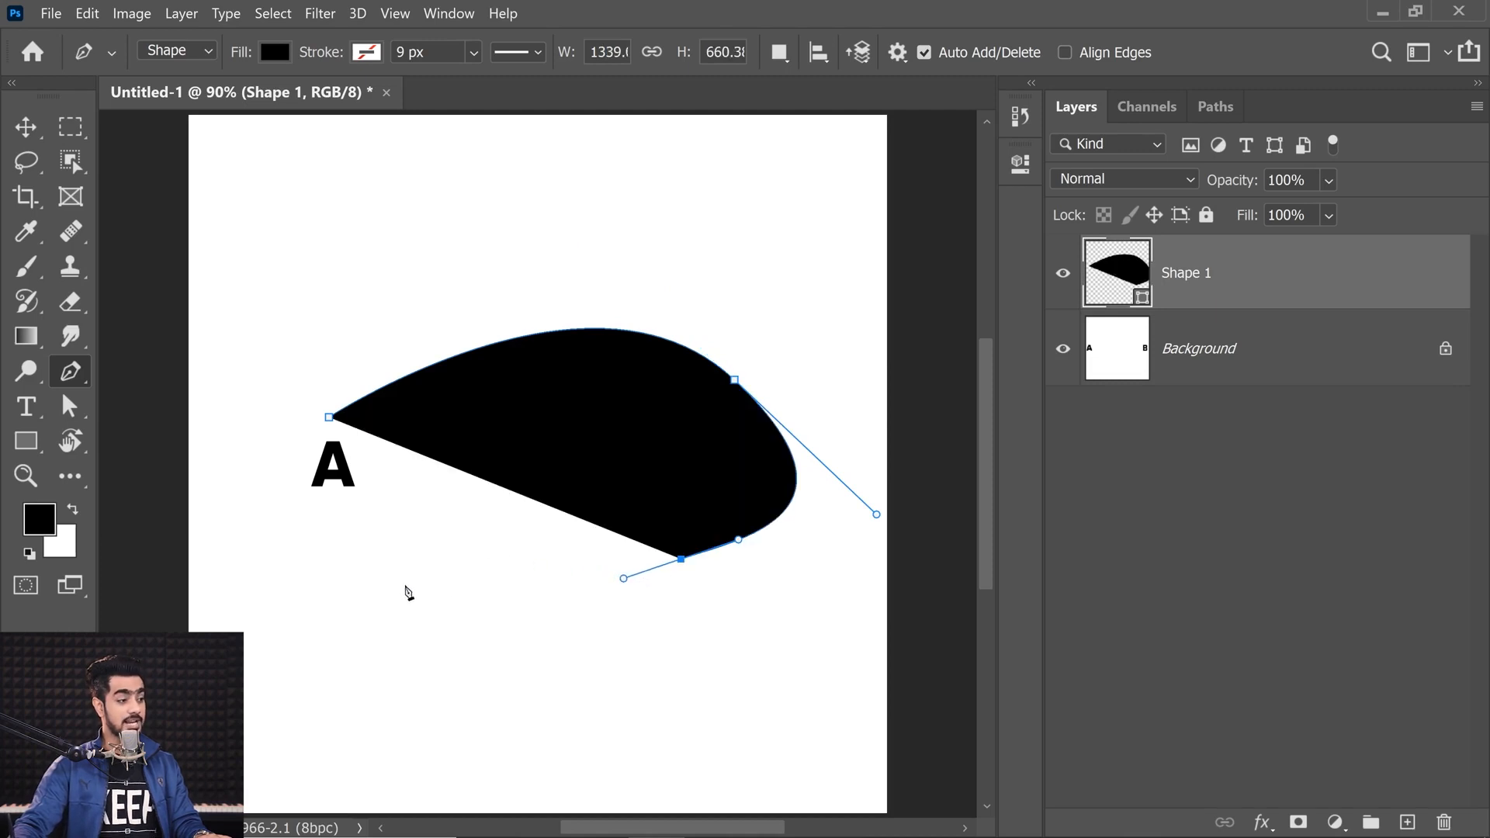
left_click_drag(385, 582, 337, 553)
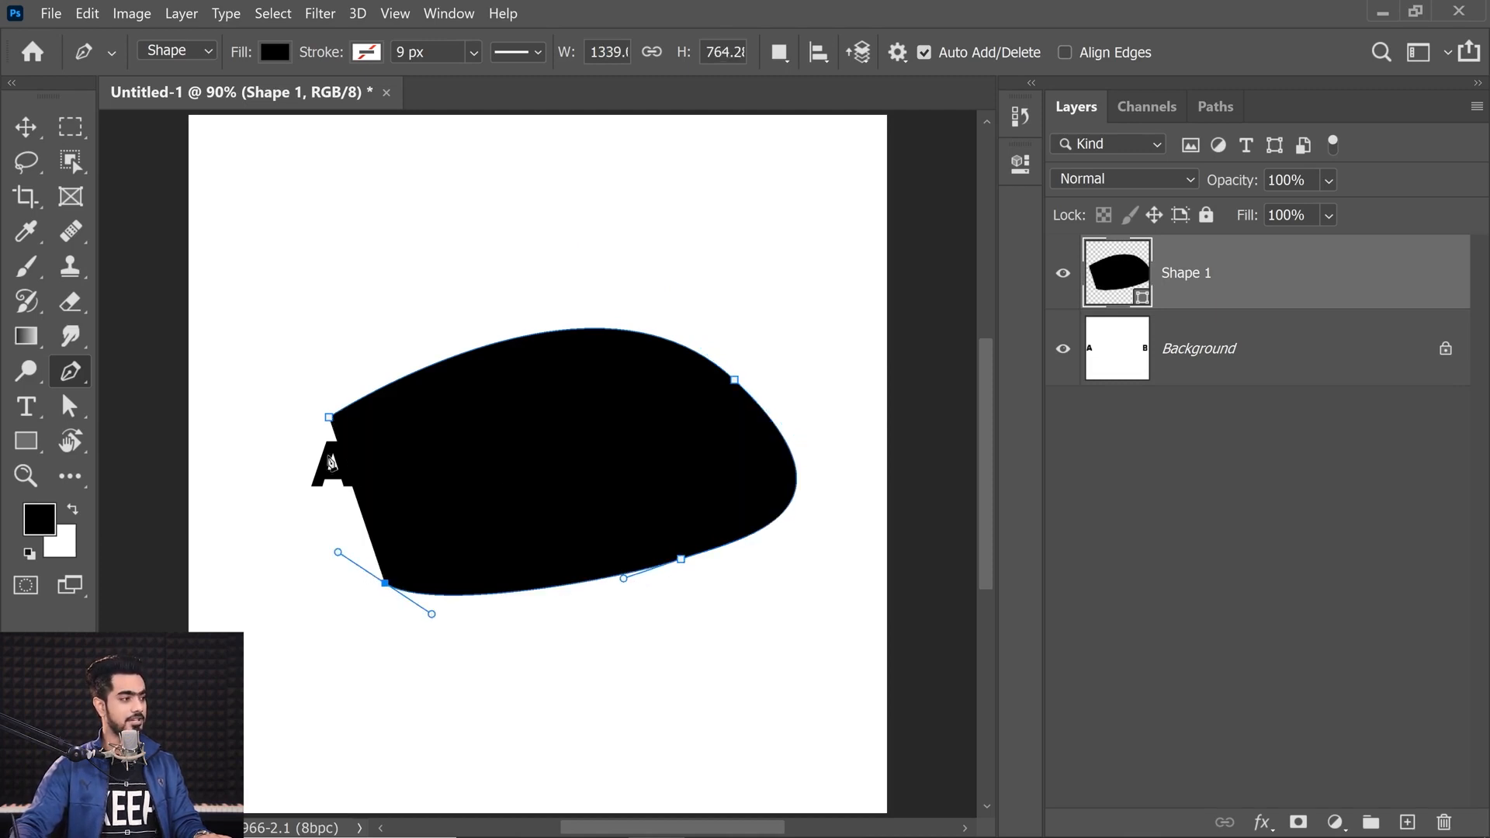
left_click(329, 418)
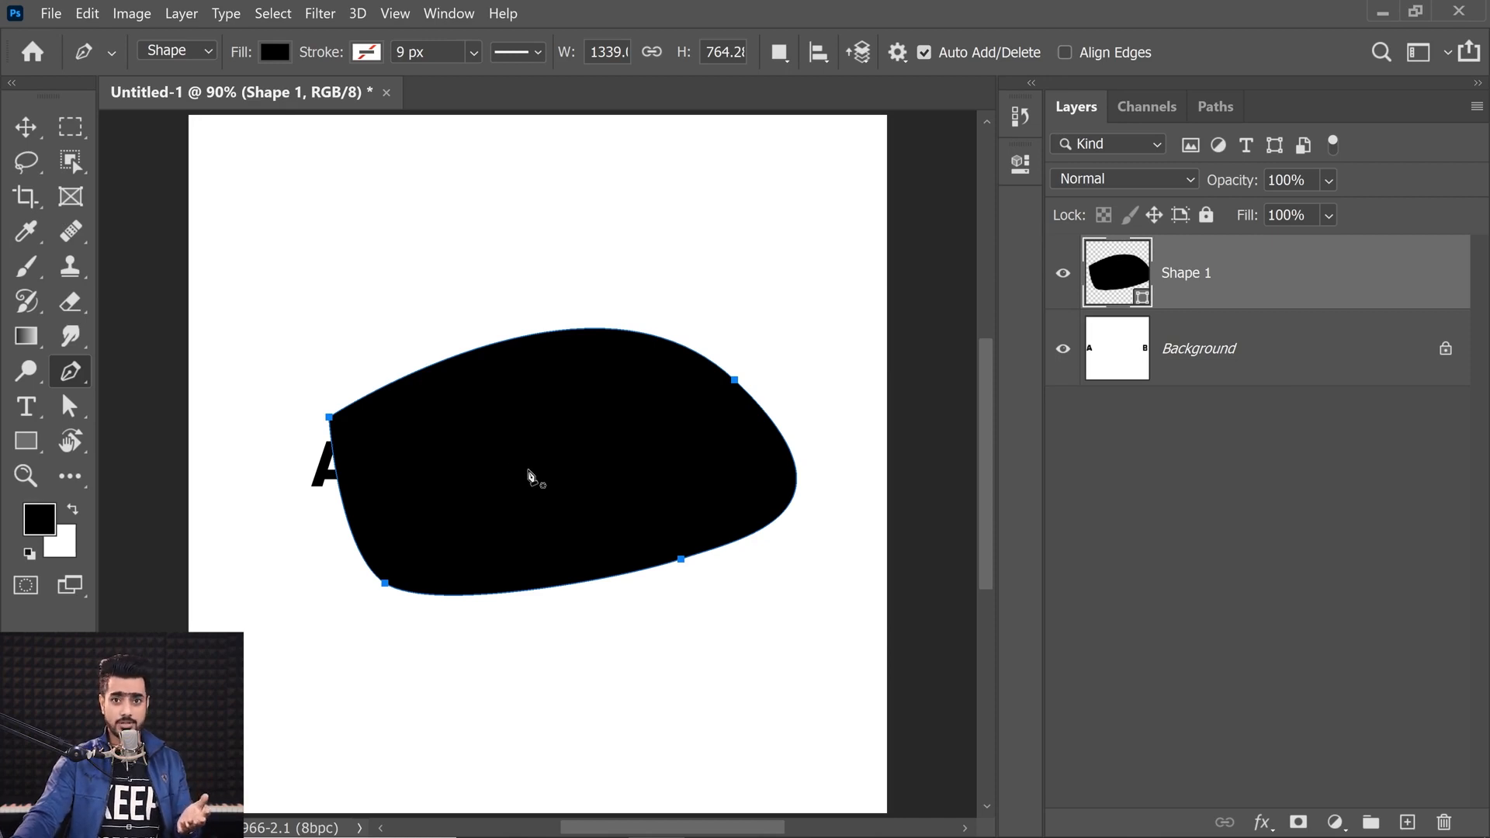
Step: Change the shape layer's fill colour to salmon pink
double_click(1125, 286)
left_click_drag(933, 413, 949, 404)
left_click(1313, 370)
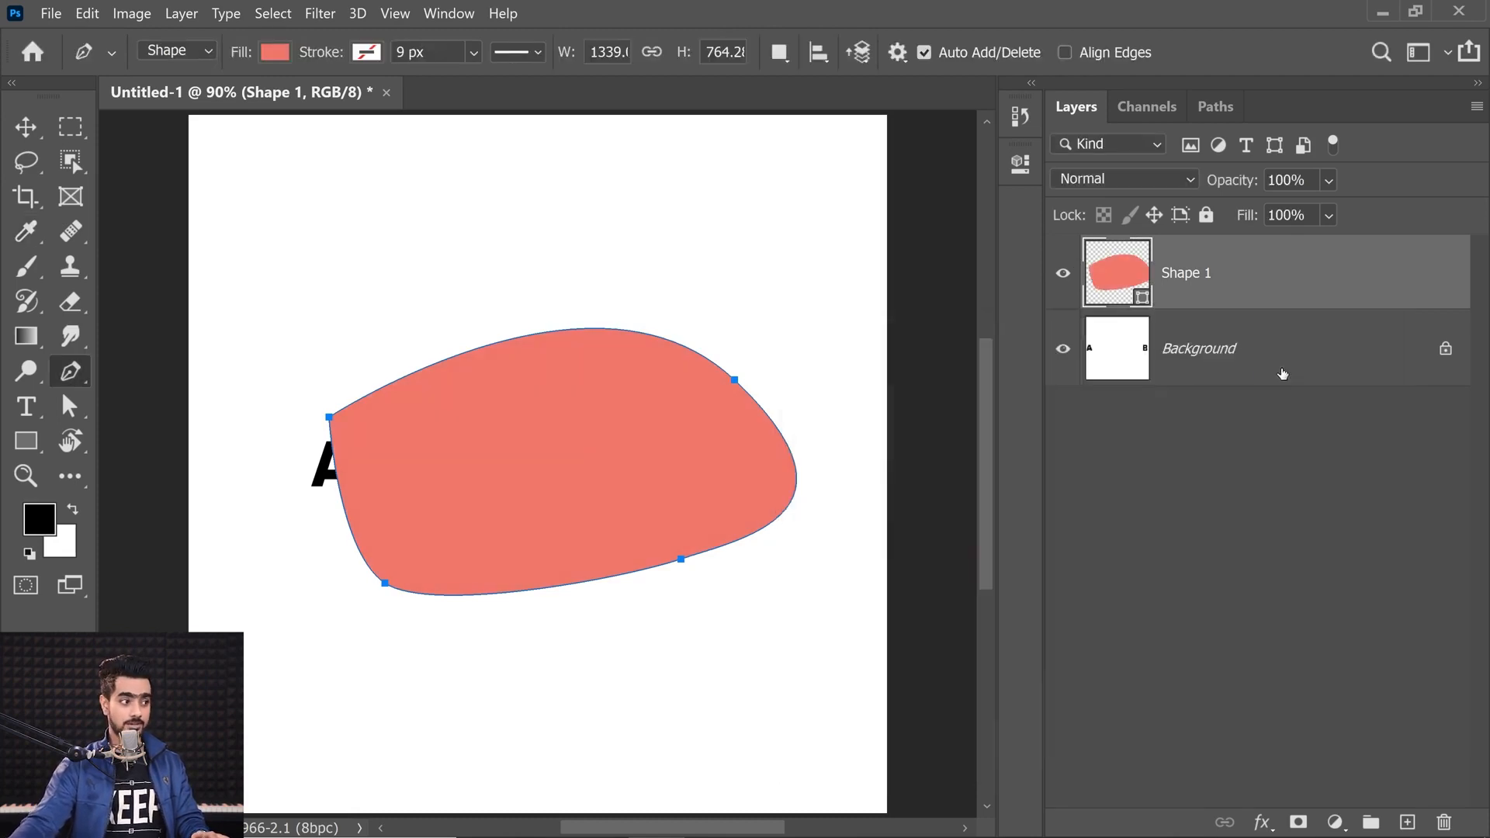
scroll(422, 399, "up", 5)
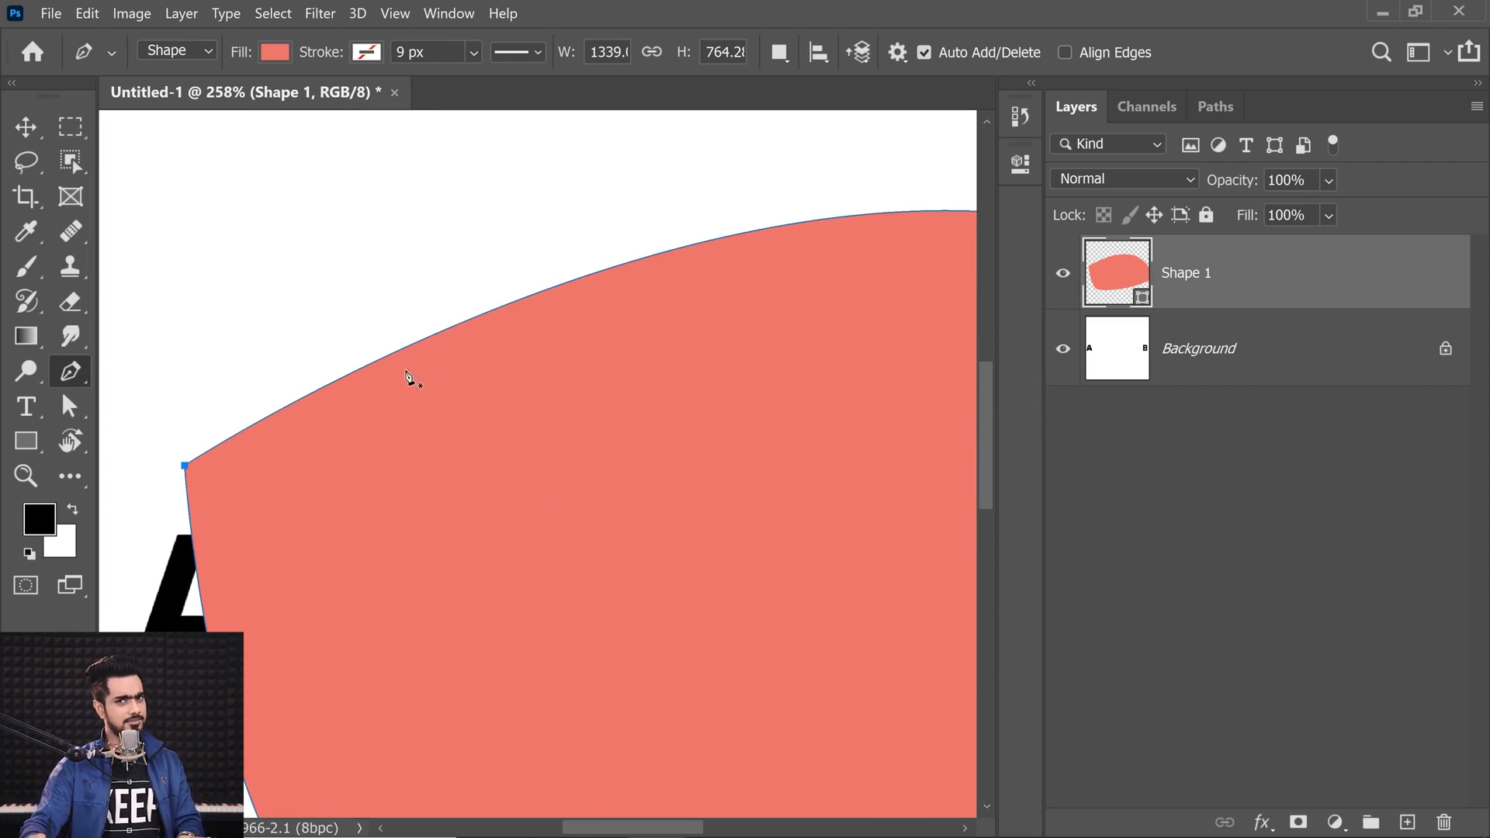
scroll(406, 375, "down", 3)
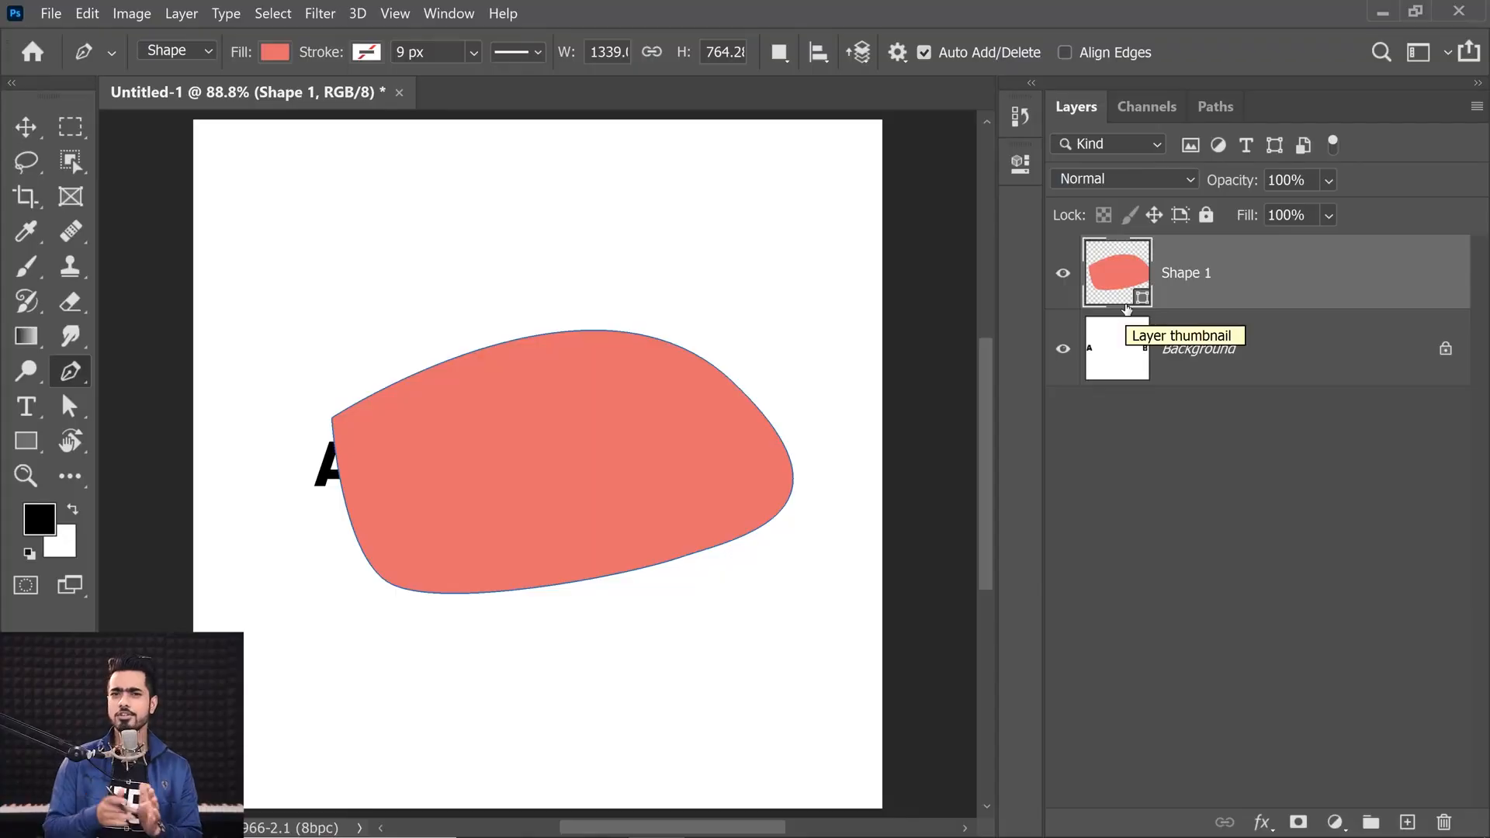
left_click(1204, 326)
left_click(1212, 305)
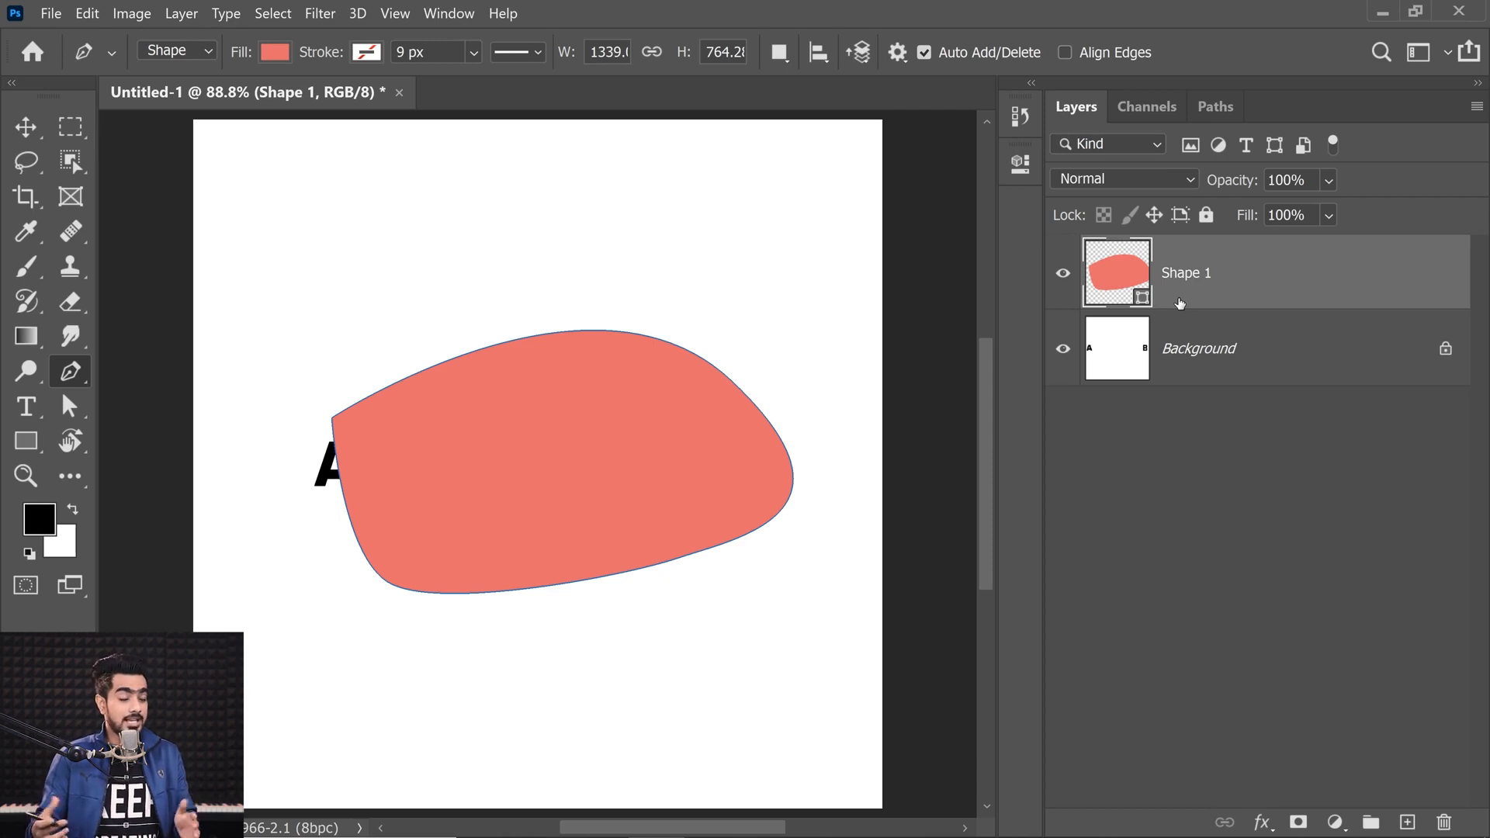
Step: Undo all the shape edits back to the empty canvas
key("ctrl+z")
key("ctrl+z")
key("ctrl+z")
key("ctrl+z")
key("ctrl+z")
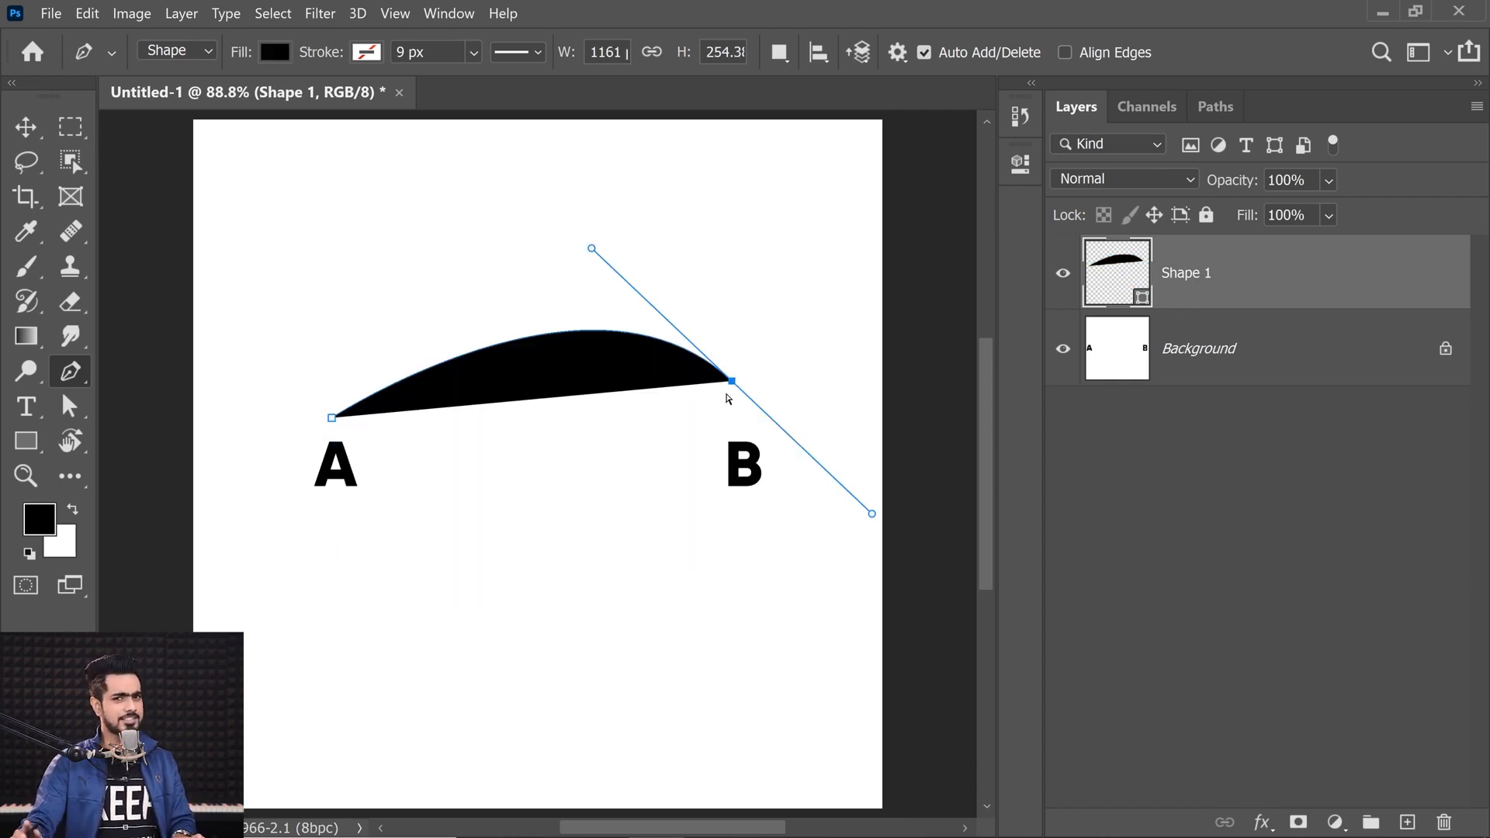
key("ctrl+z")
key("ctrl+z")
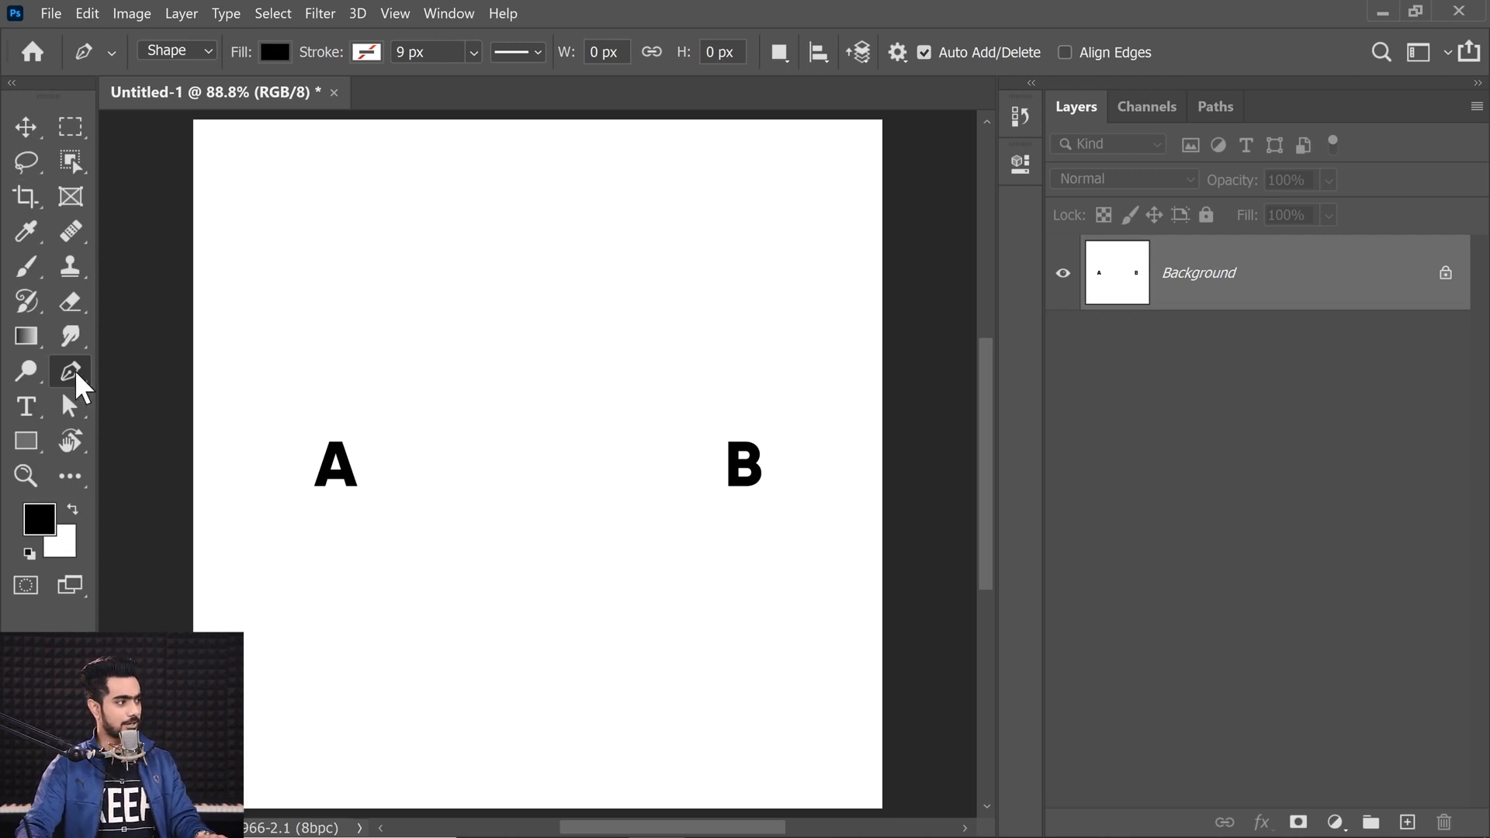
Step: Switch the Pen back to Path mode and draw a three-point curved path from A, adjusting the middle anchor's handle
left_click(194, 51)
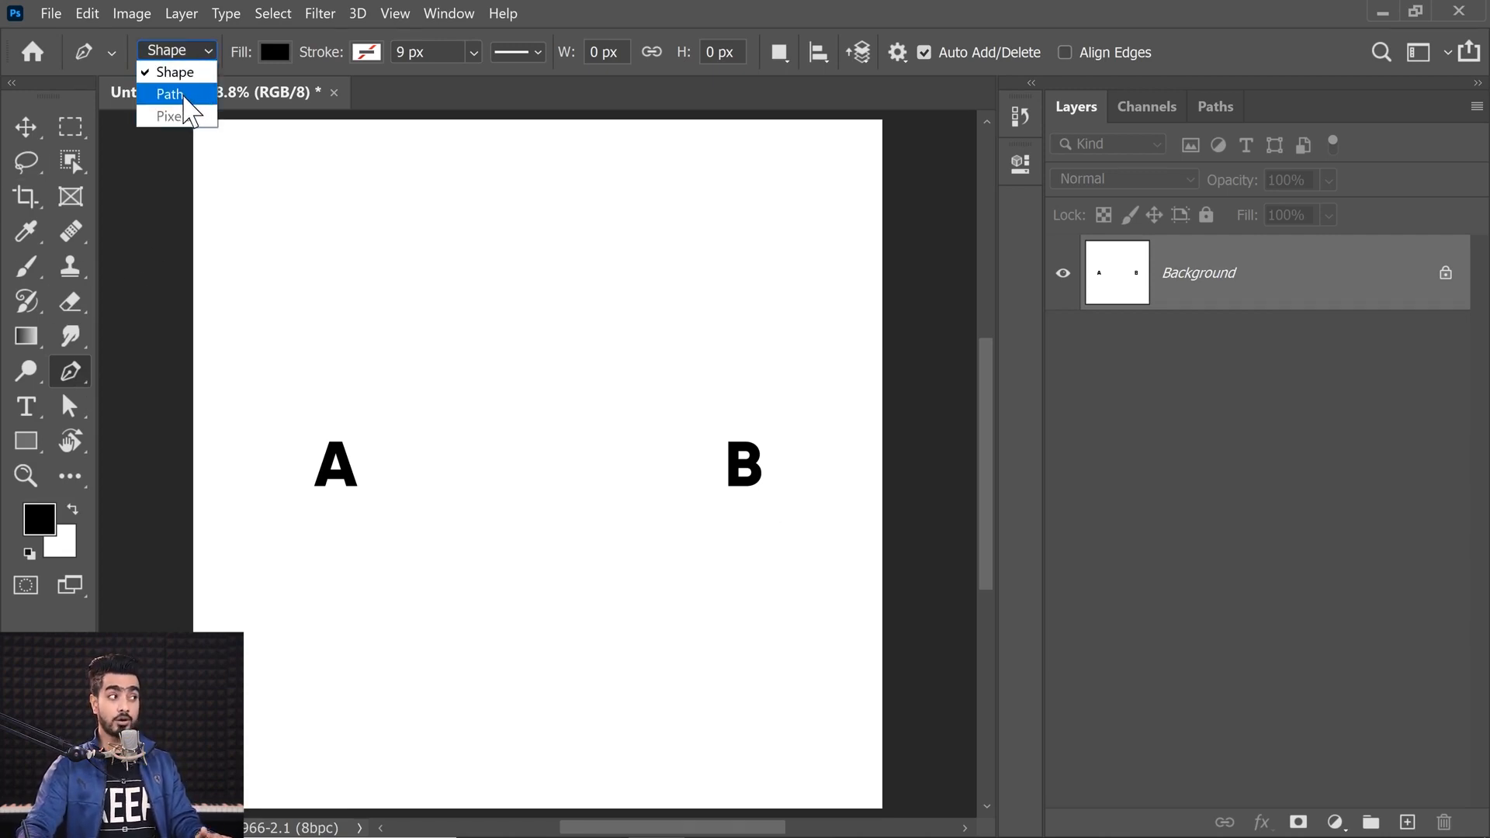
left_click(188, 96)
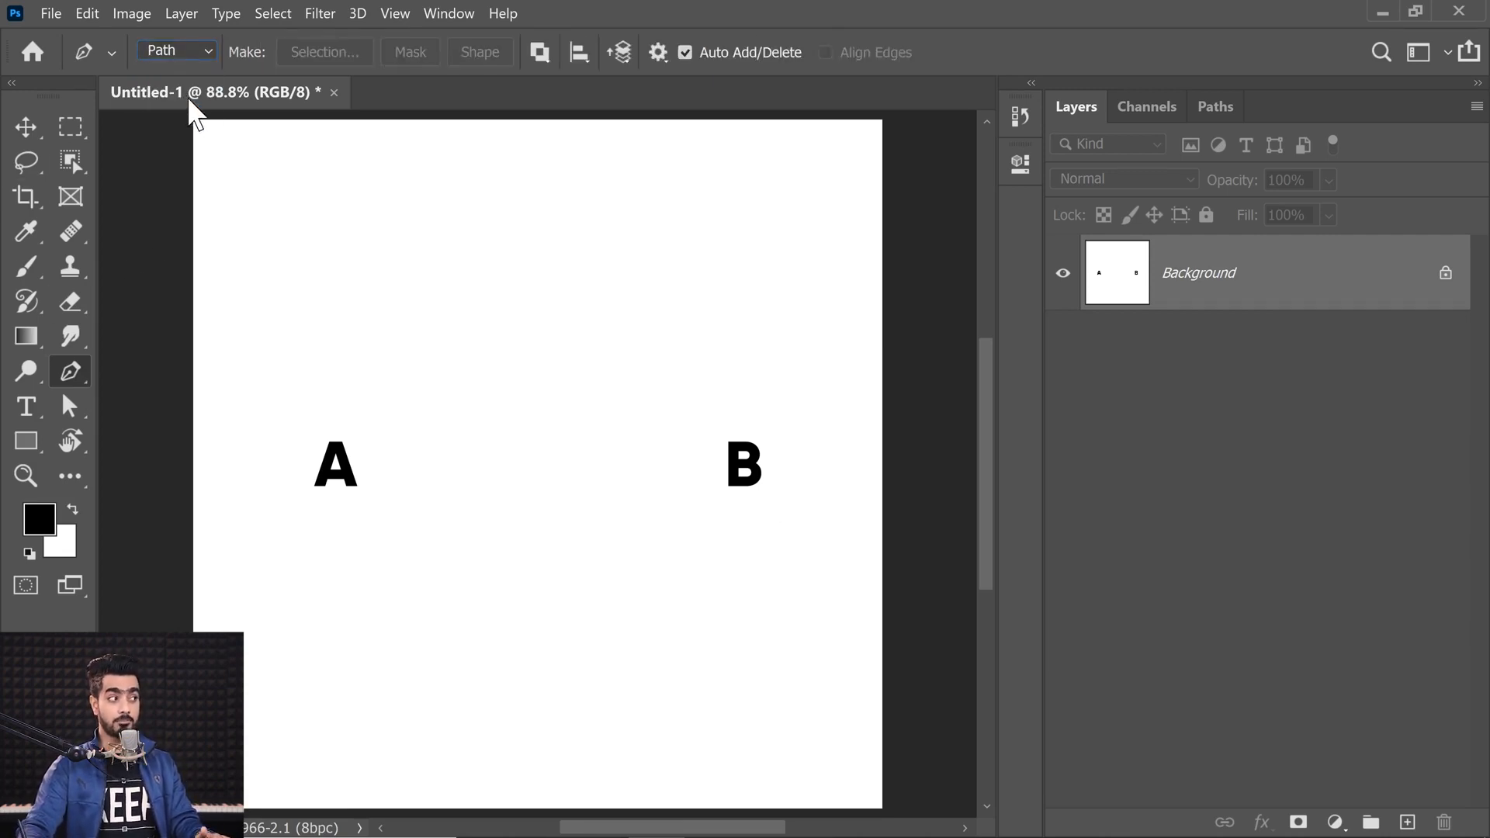
left_click(328, 410)
left_click_drag(622, 336, 718, 376)
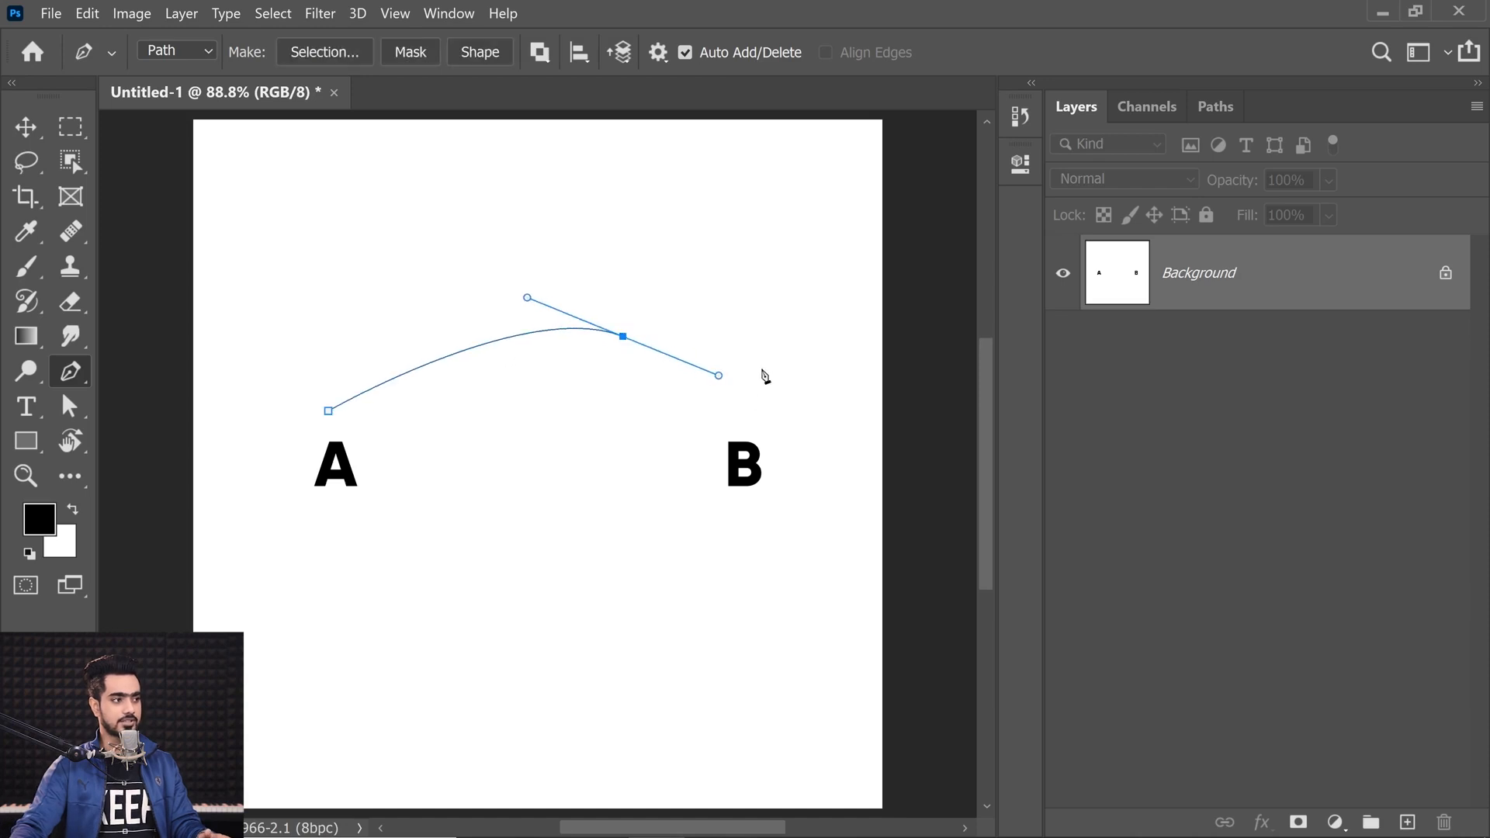
left_click_drag(773, 246, 788, 226)
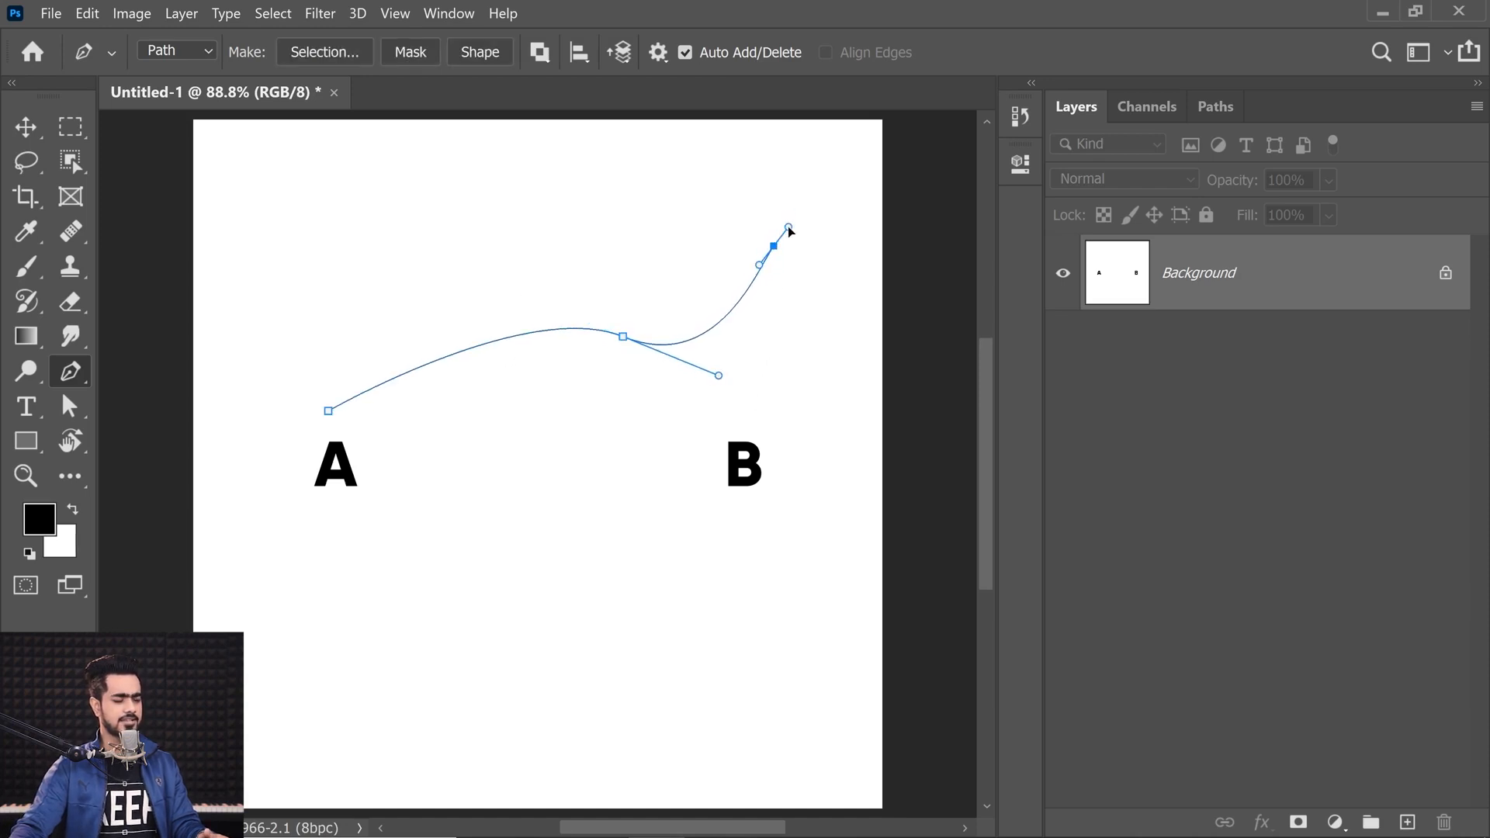
left_click_drag(720, 379, 723, 343)
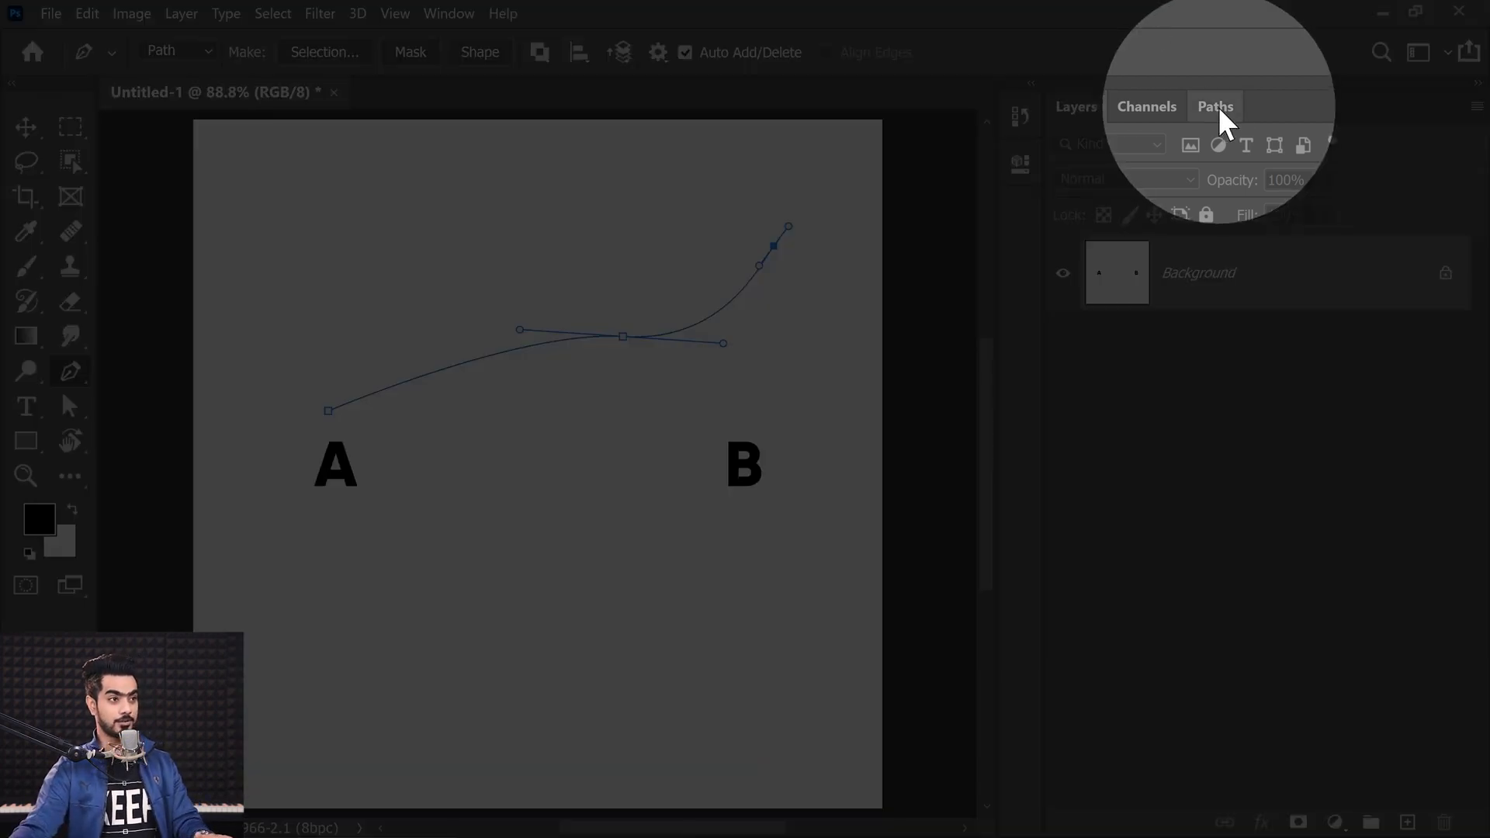
Step: Open the Paths panel to view the work path
left_click(1217, 108)
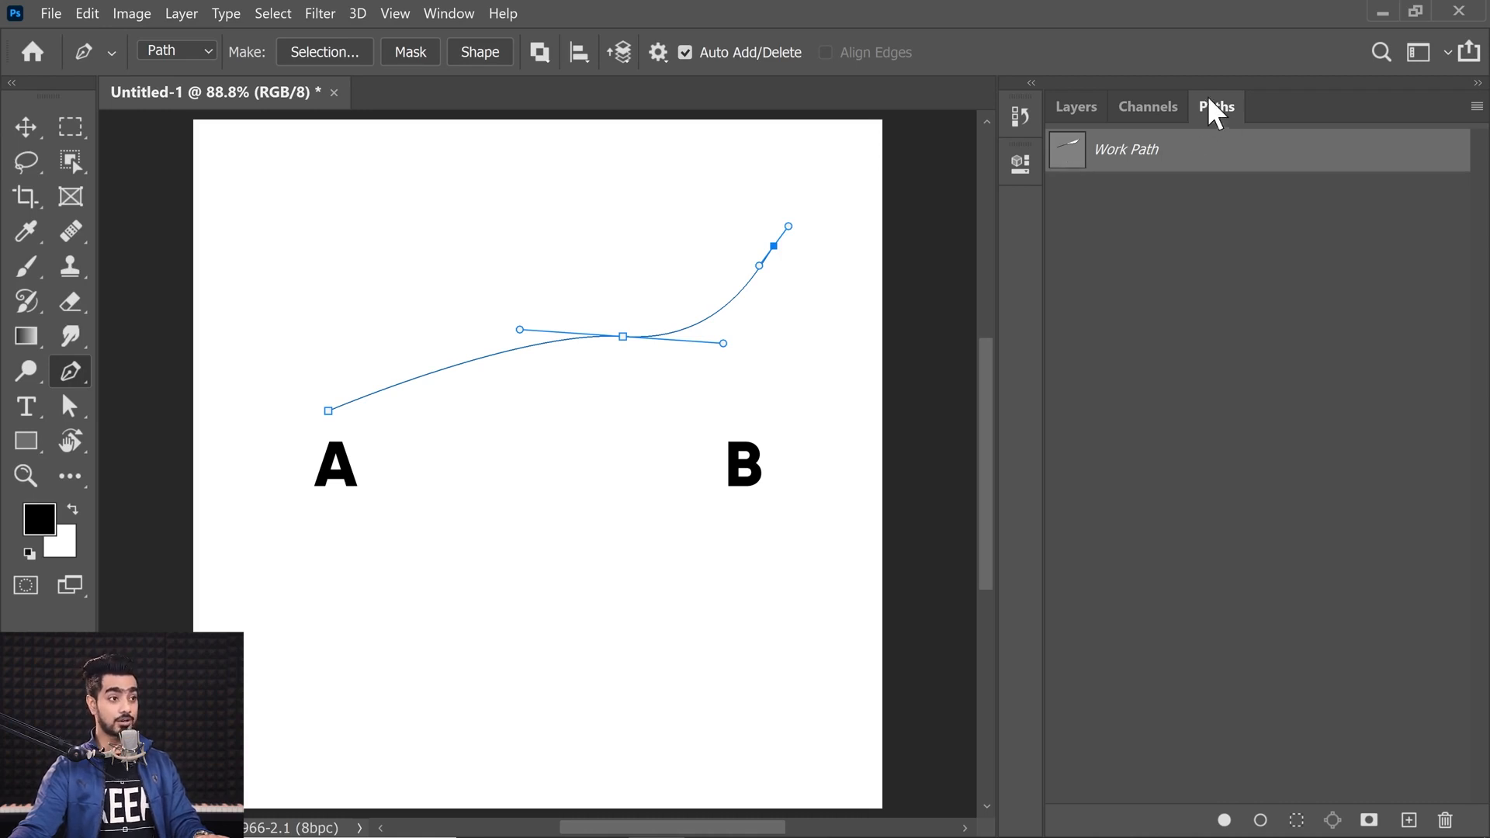
Step: Open the Paths panel from the Window menu, switch between Layers and Paths, and reselect the work path
left_click(448, 13)
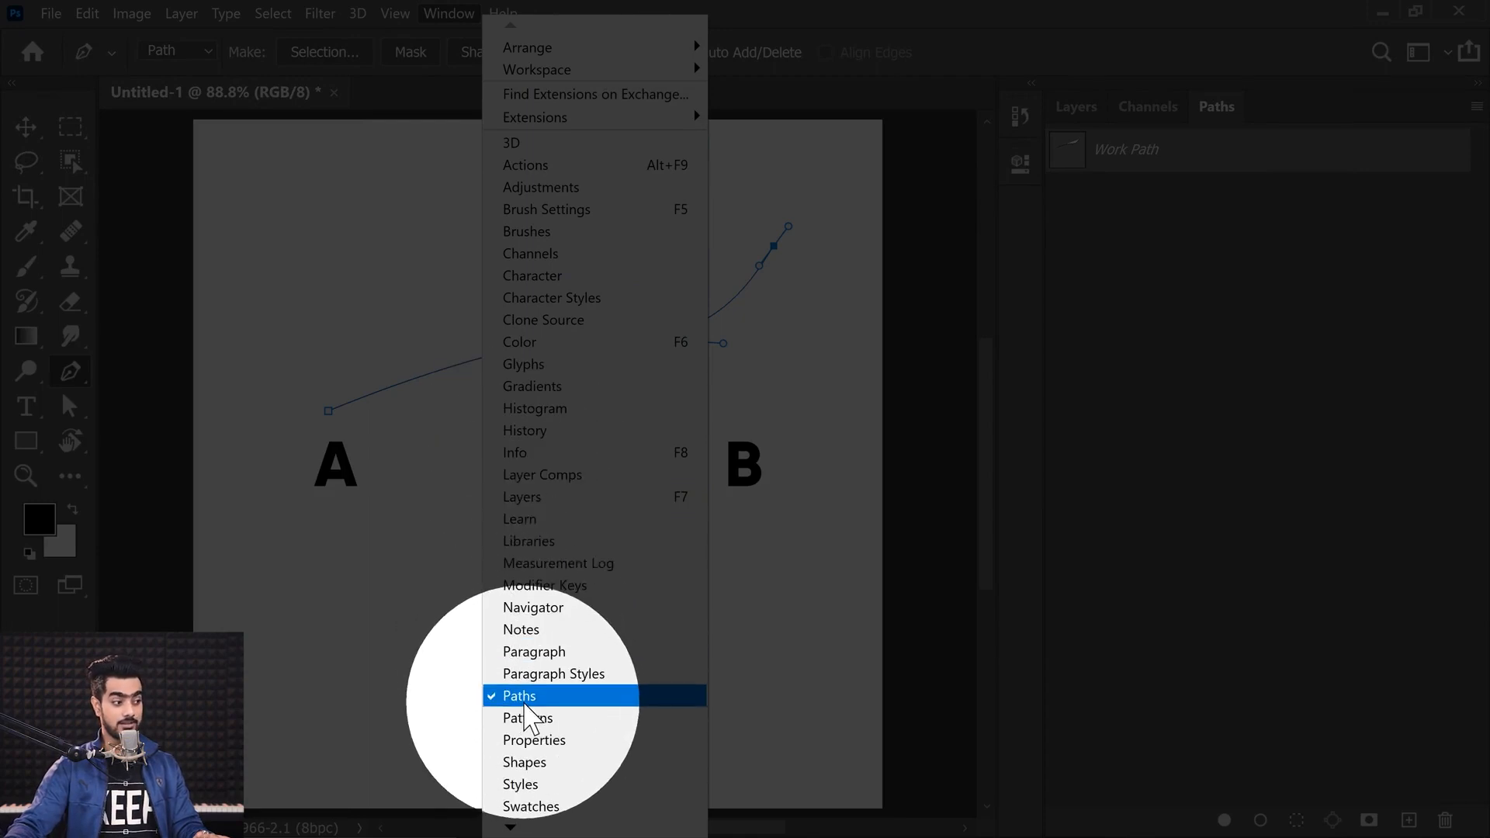
left_click(1160, 283)
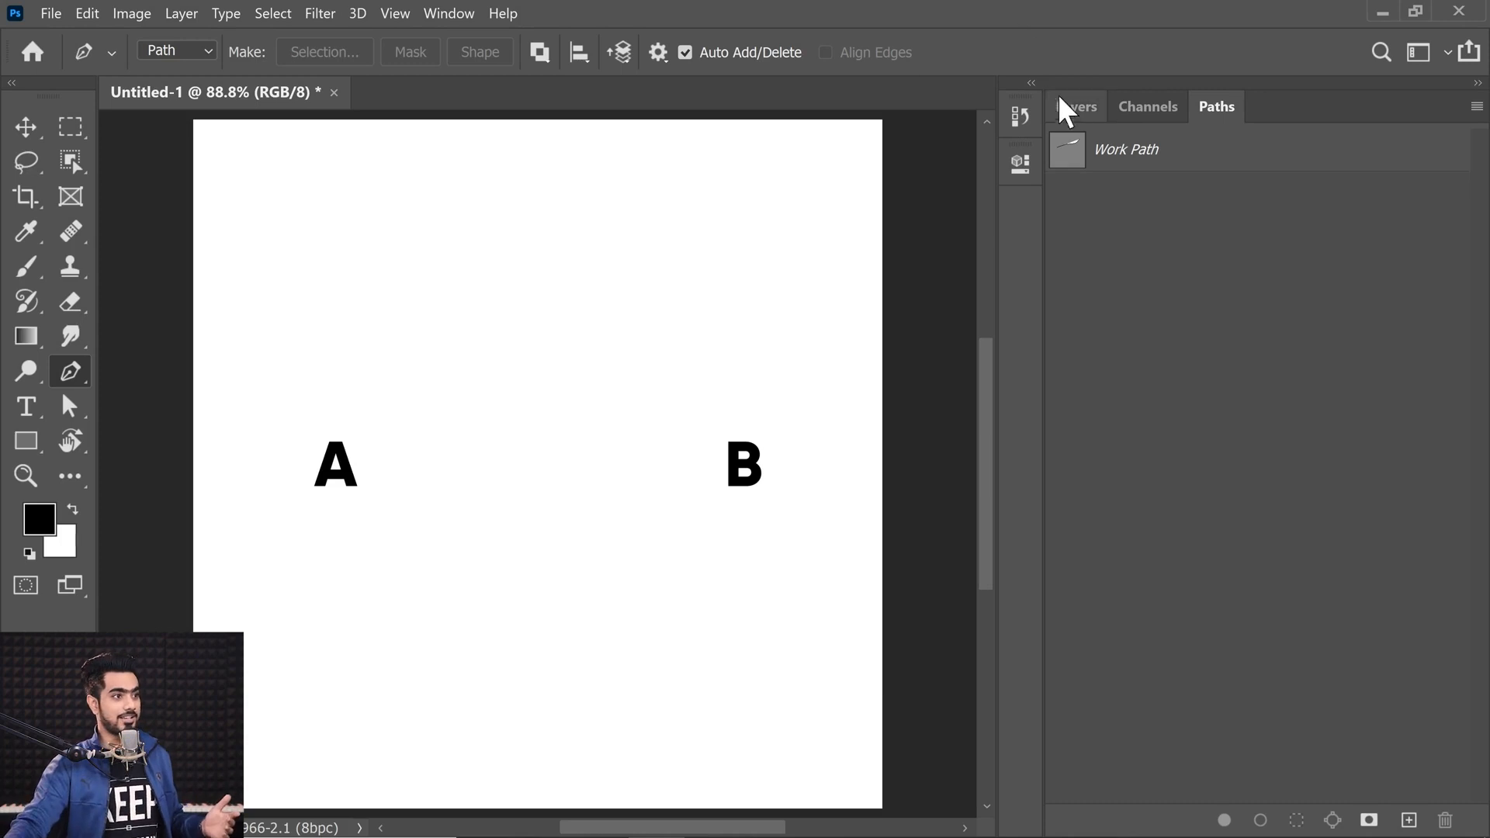
left_click(1076, 116)
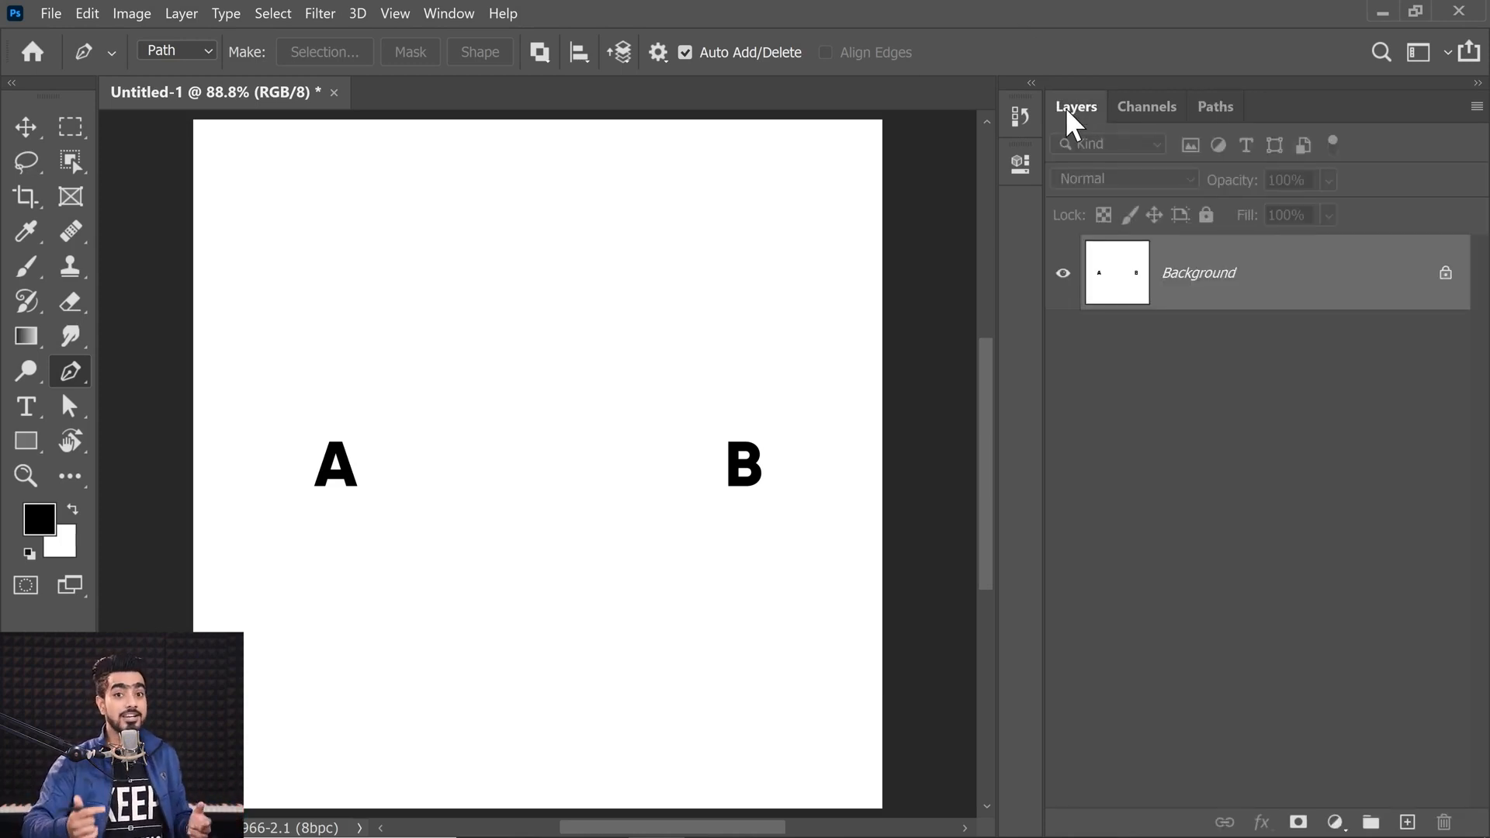
left_click(1209, 110)
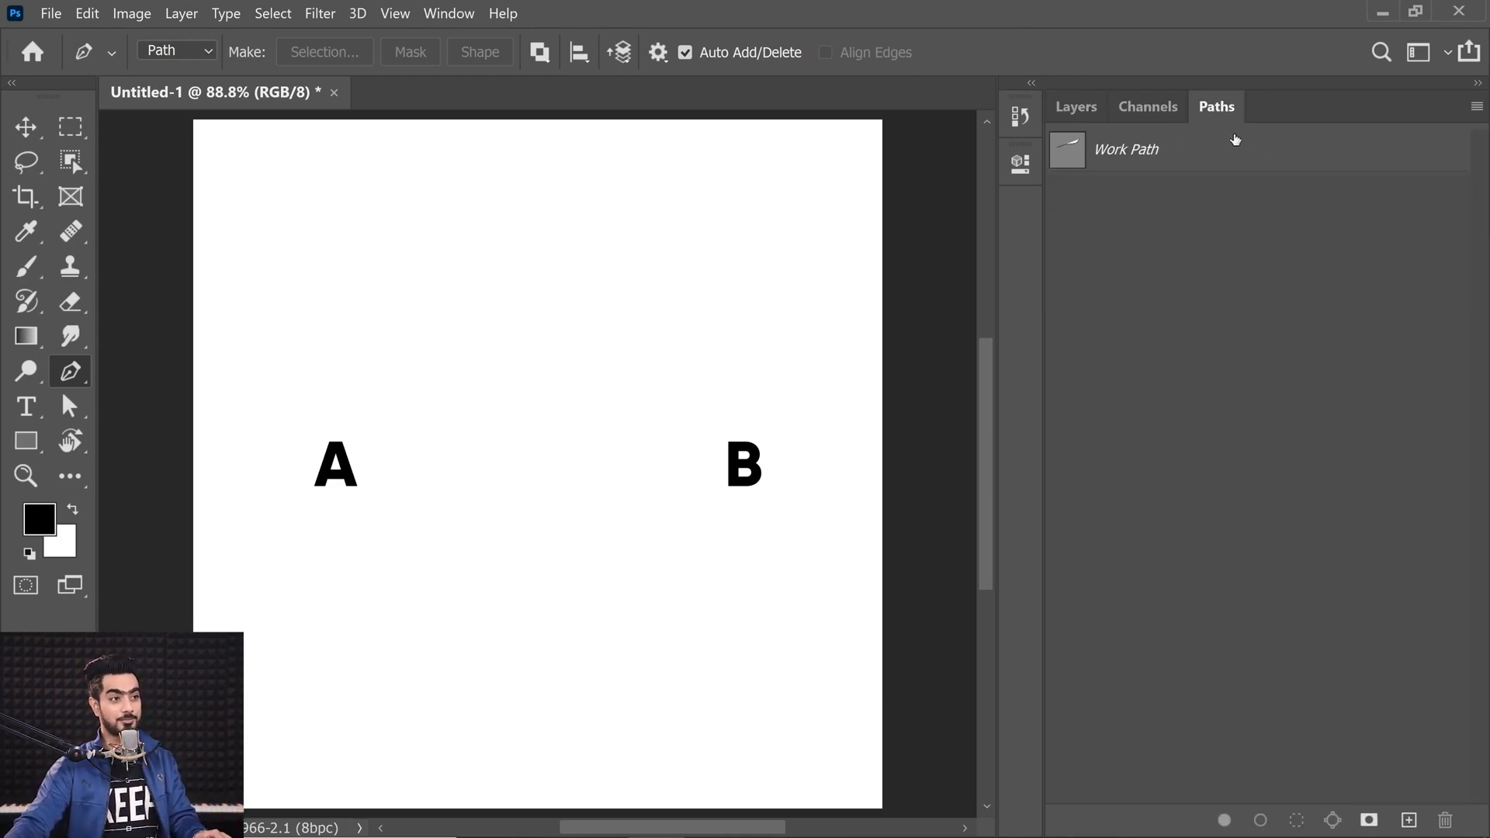
left_click(1168, 157)
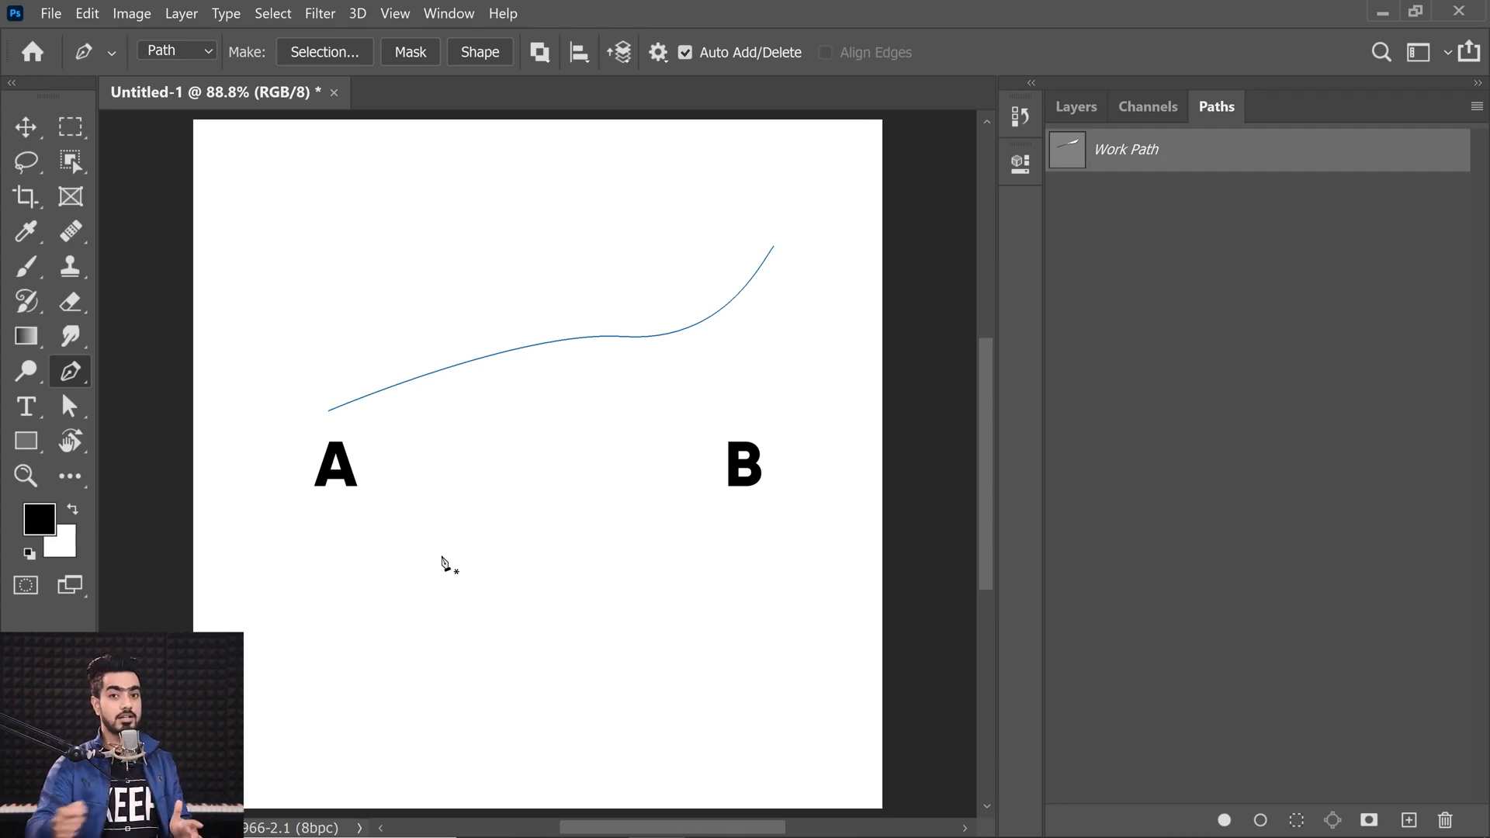
Step: Save the work path under the name My First Path
double_click(1132, 151)
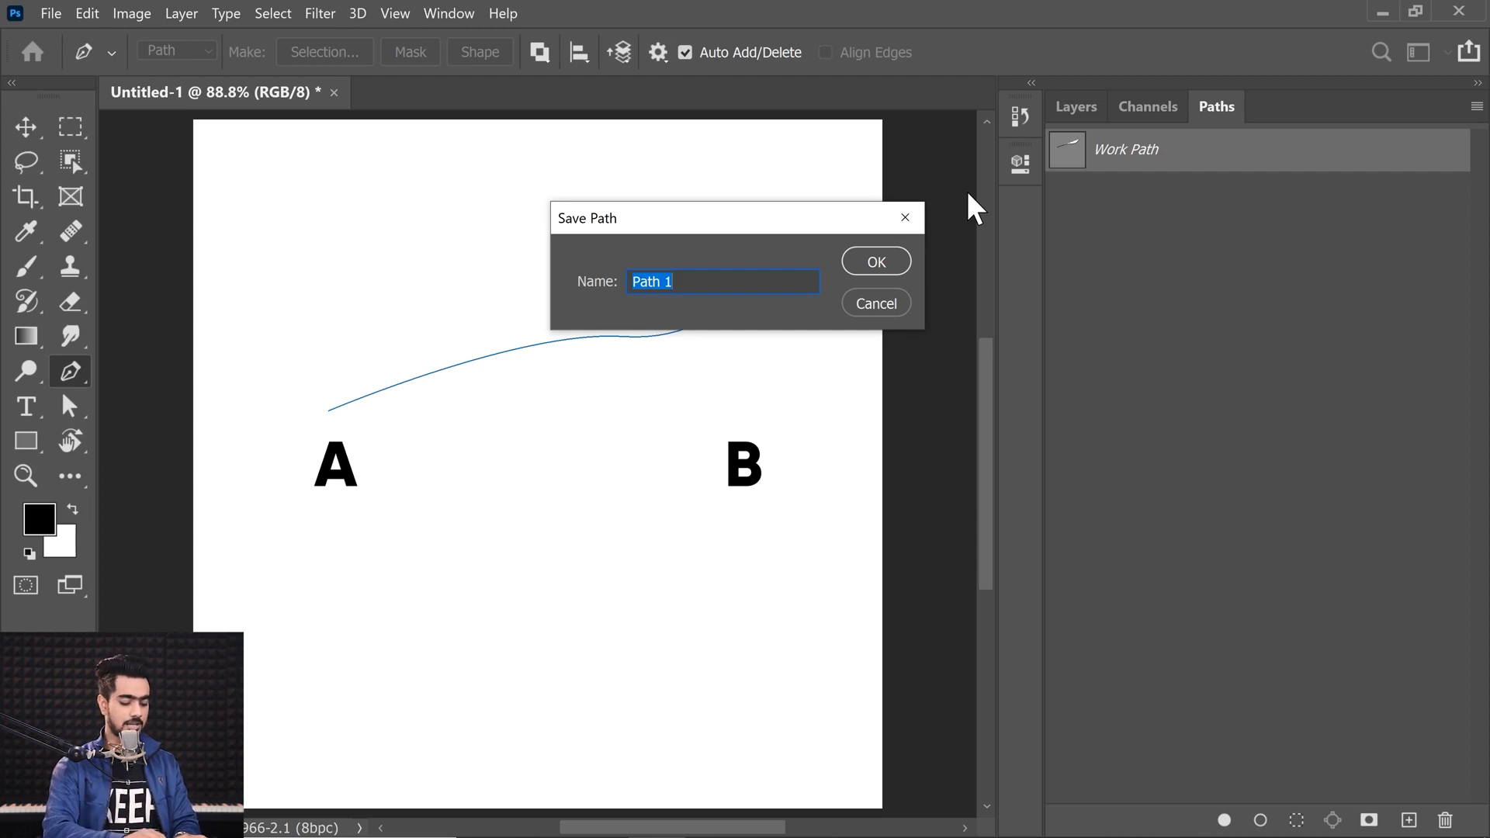
type("My First Path")
key("Return")
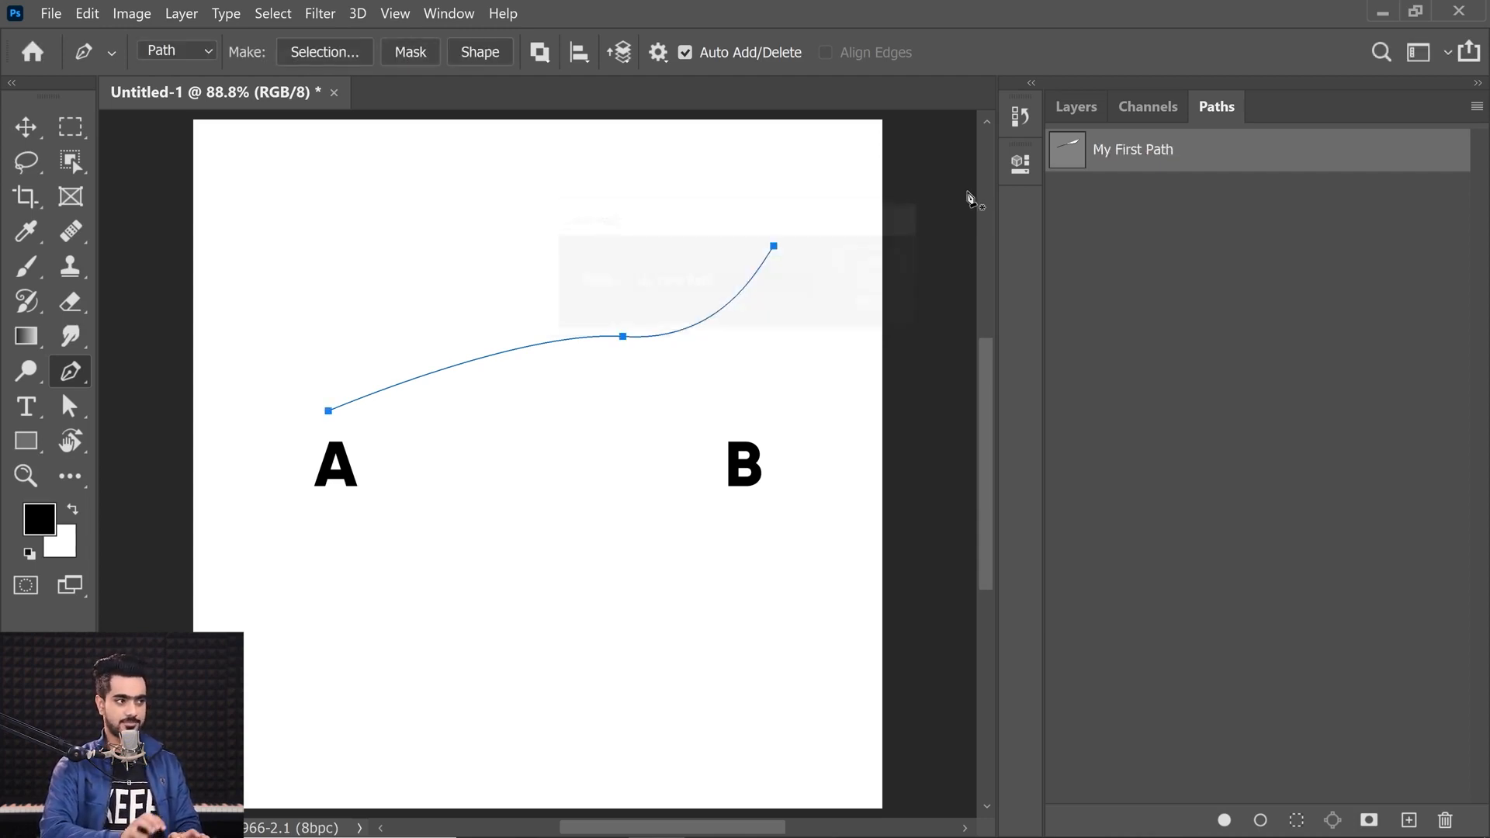
Step: Select My First Path and add several new empty paths in the Paths panel
left_click(1105, 200)
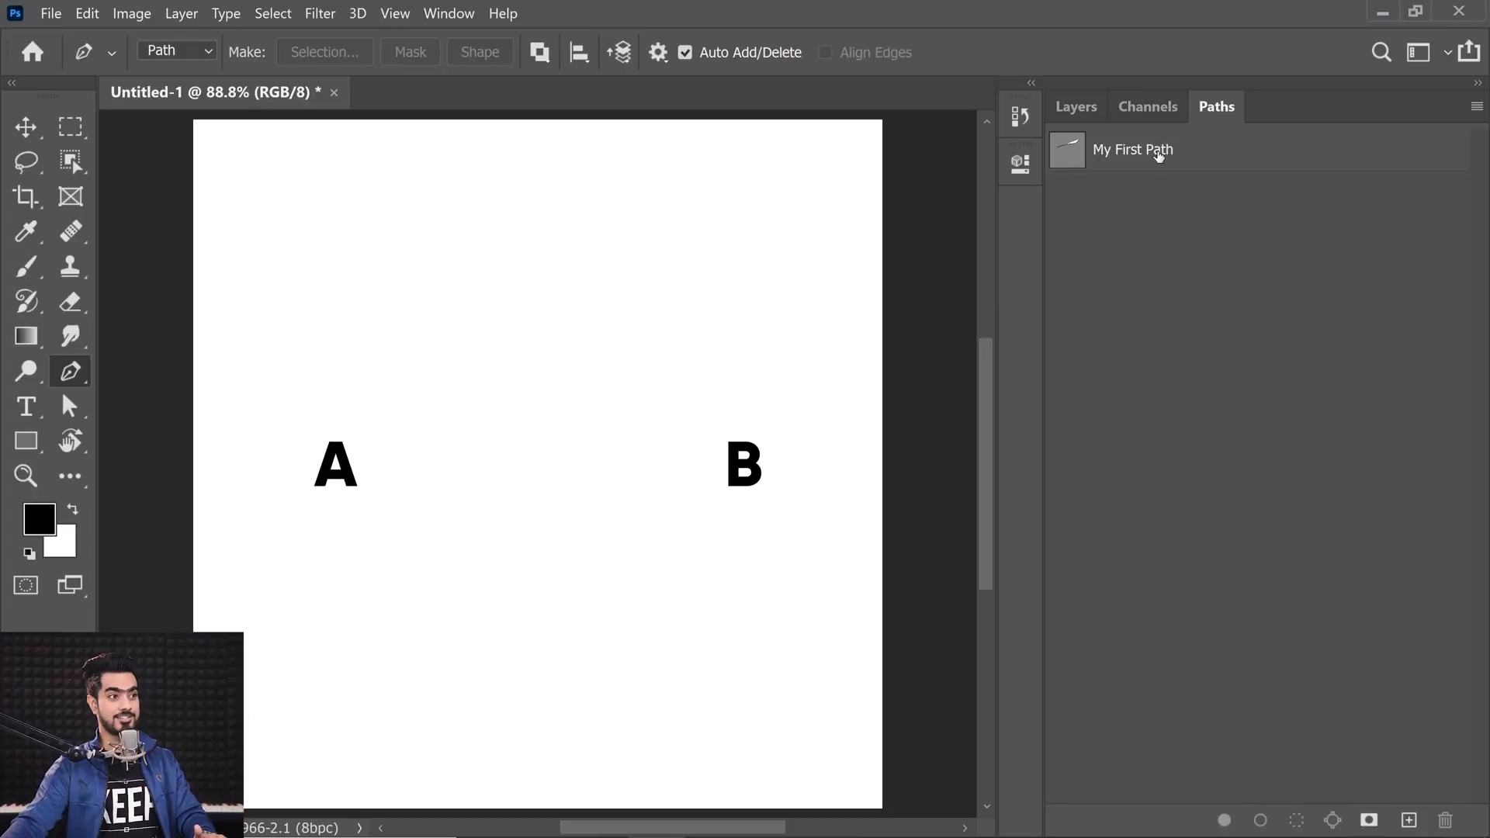
left_click(1156, 153)
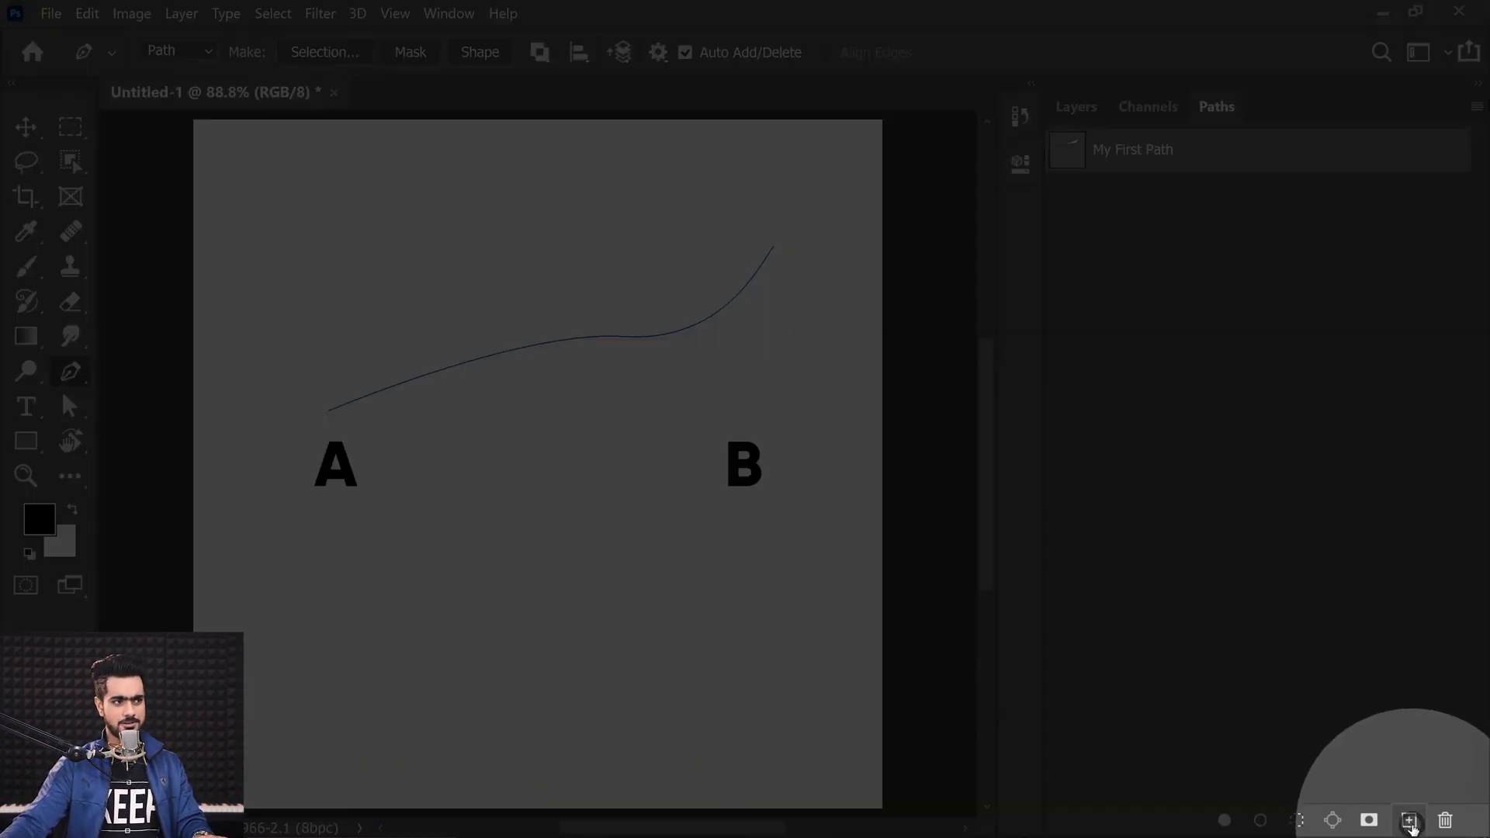
left_click(1409, 821)
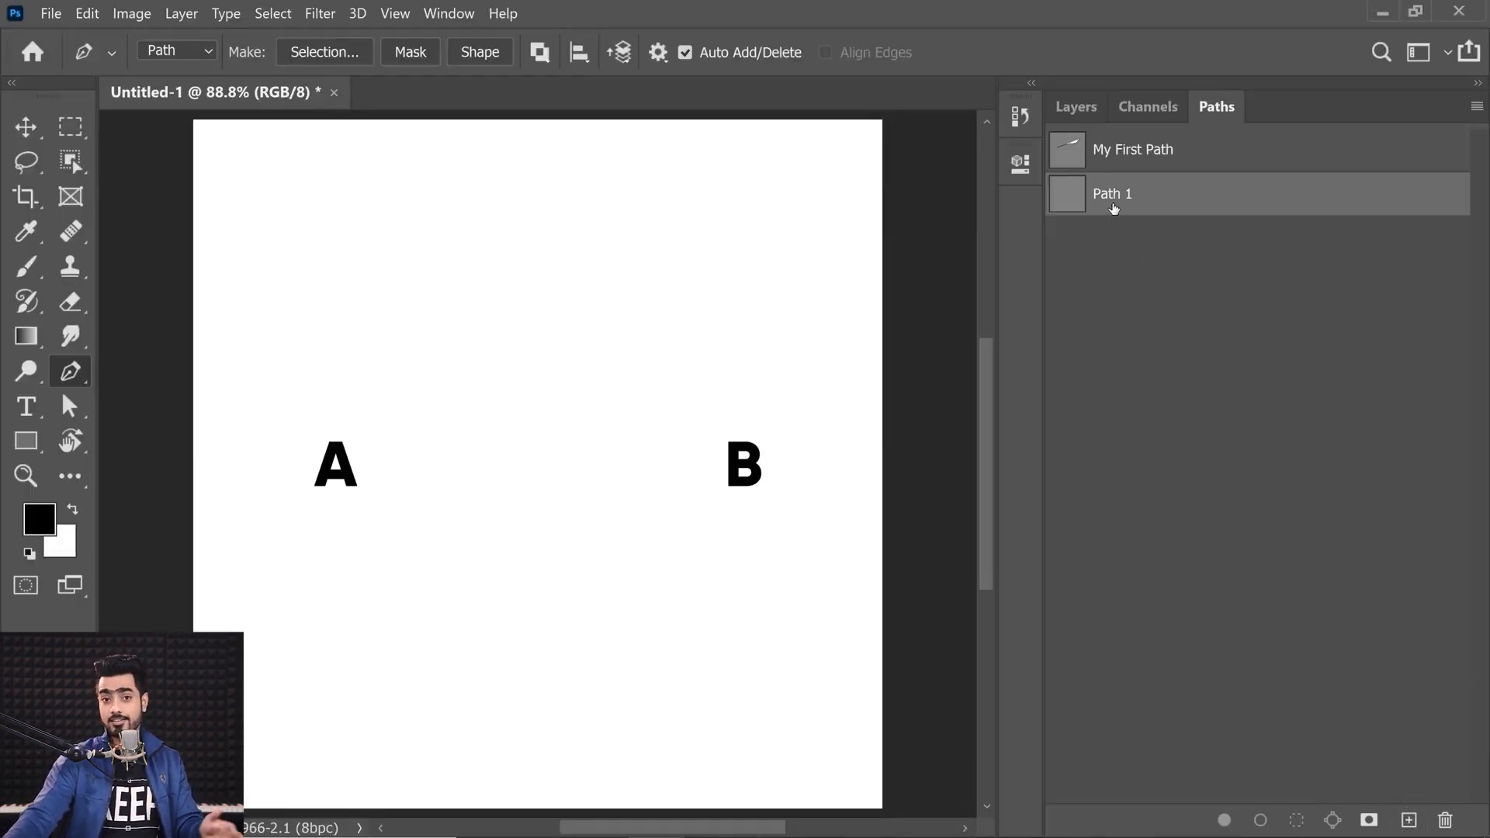
left_click(1409, 820)
left_click(1409, 820)
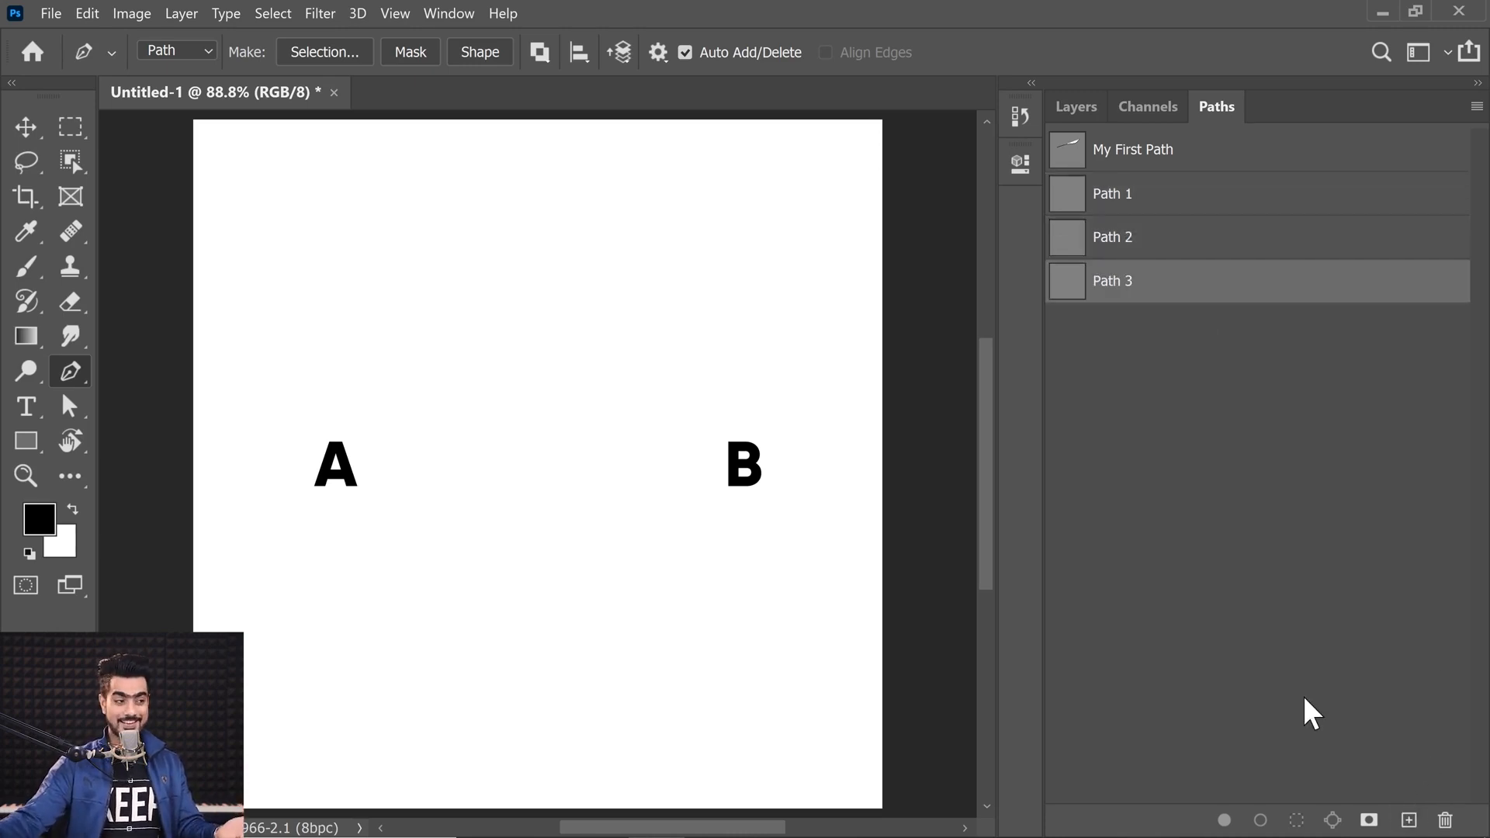
Step: Undo the added empty paths and delete the remaining saved paths from the Paths panel
key("ctrl+z")
key("ctrl+z")
key("ctrl+z")
key("ctrl+z")
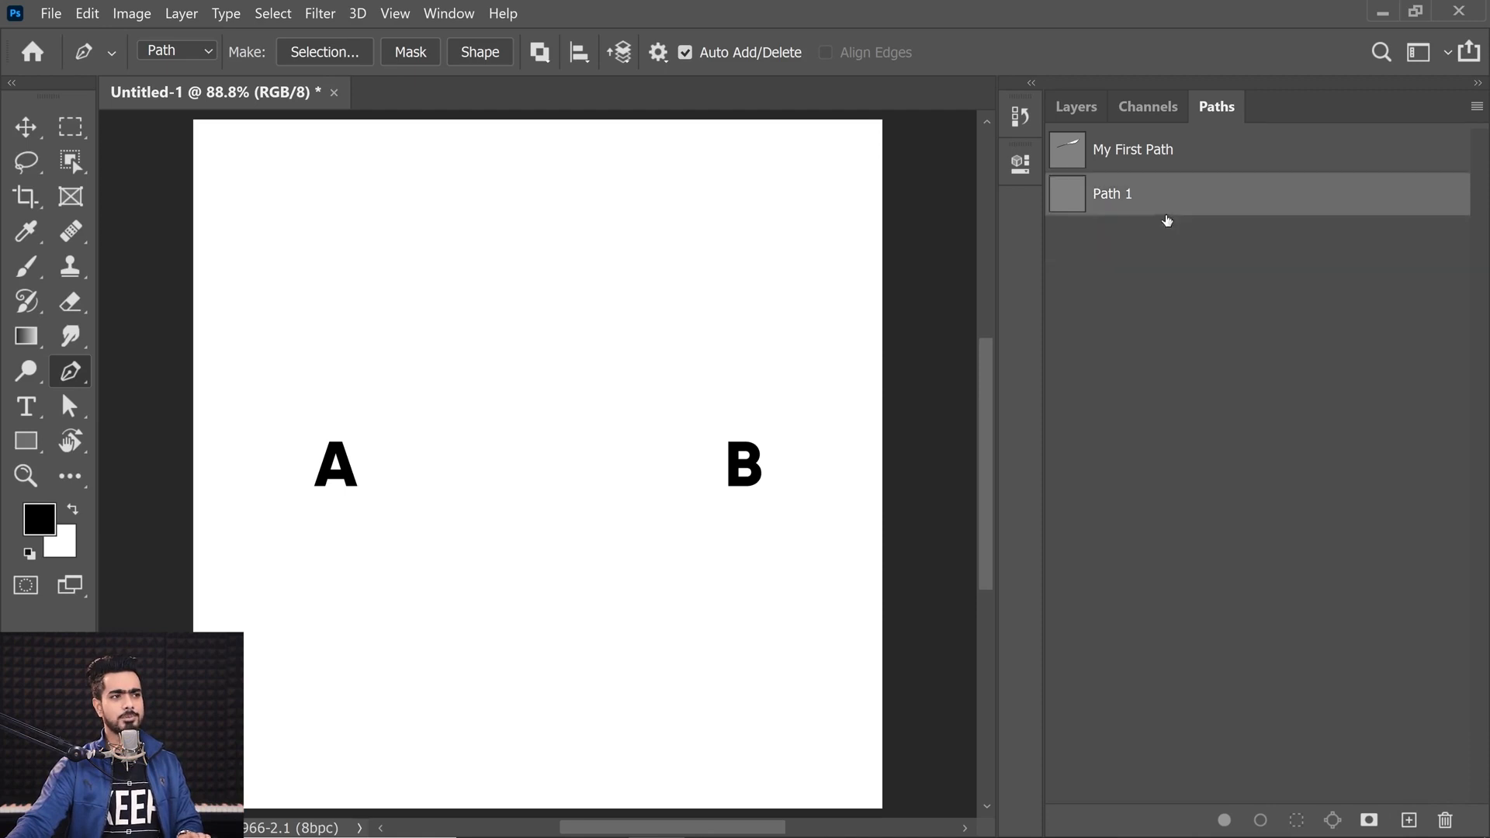
left_click_drag(1124, 136, 1439, 820)
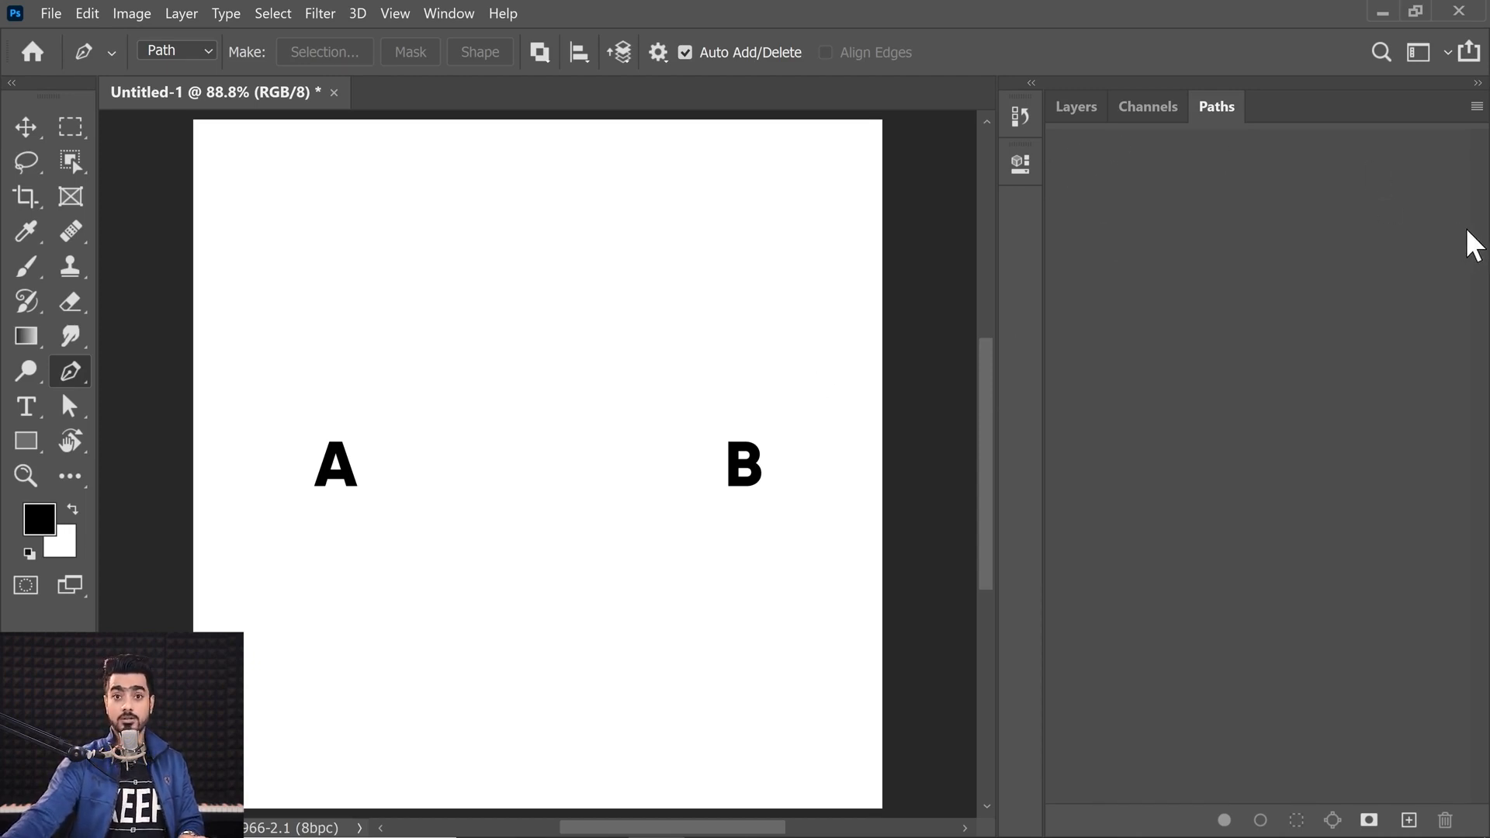
Step: Switch the Pen to Shape mode and draw a closed curved shape from A through a middle point to B and back
left_click(1079, 110)
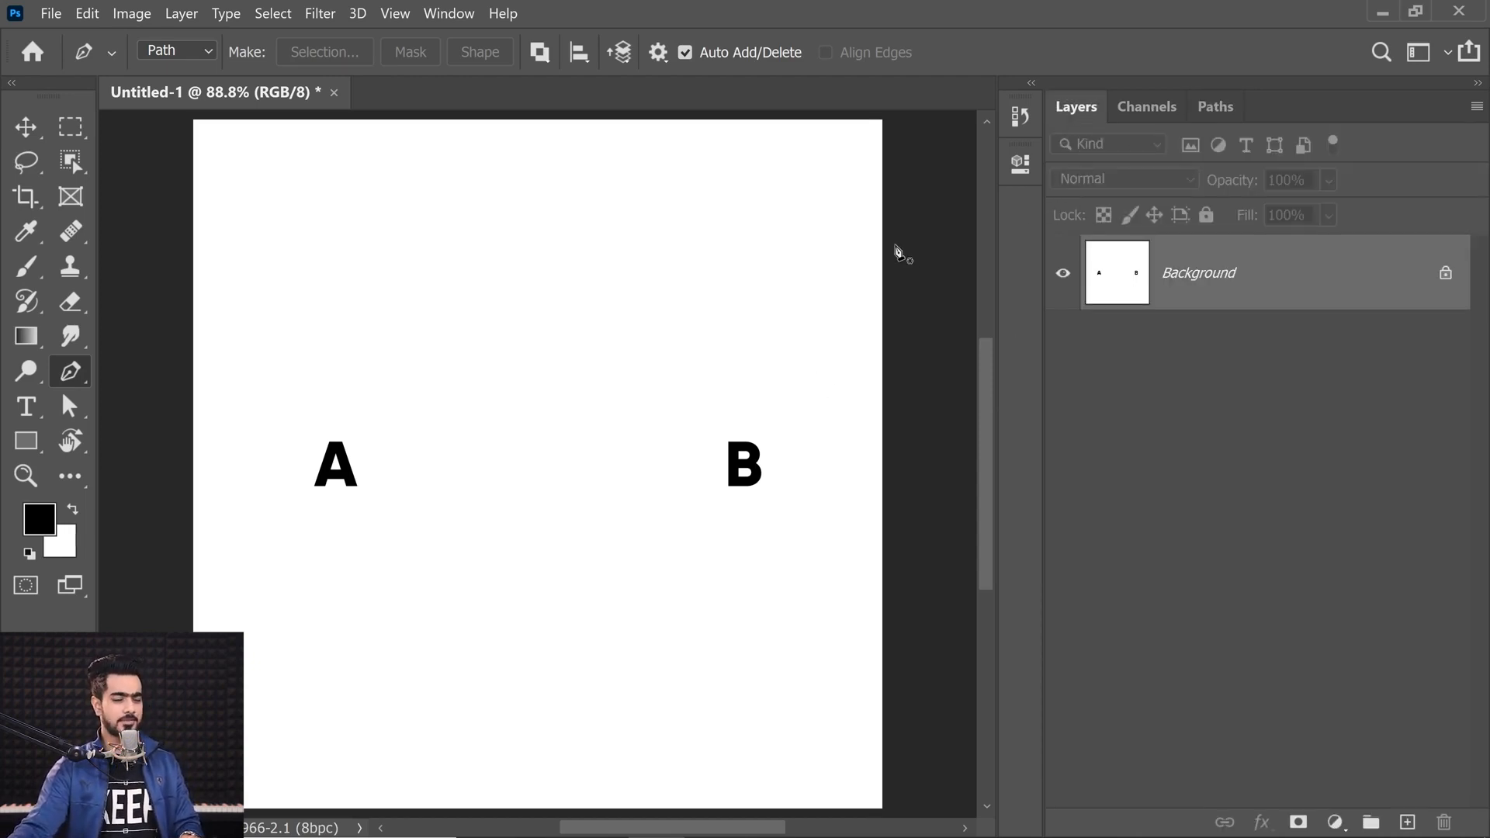
left_click(194, 54)
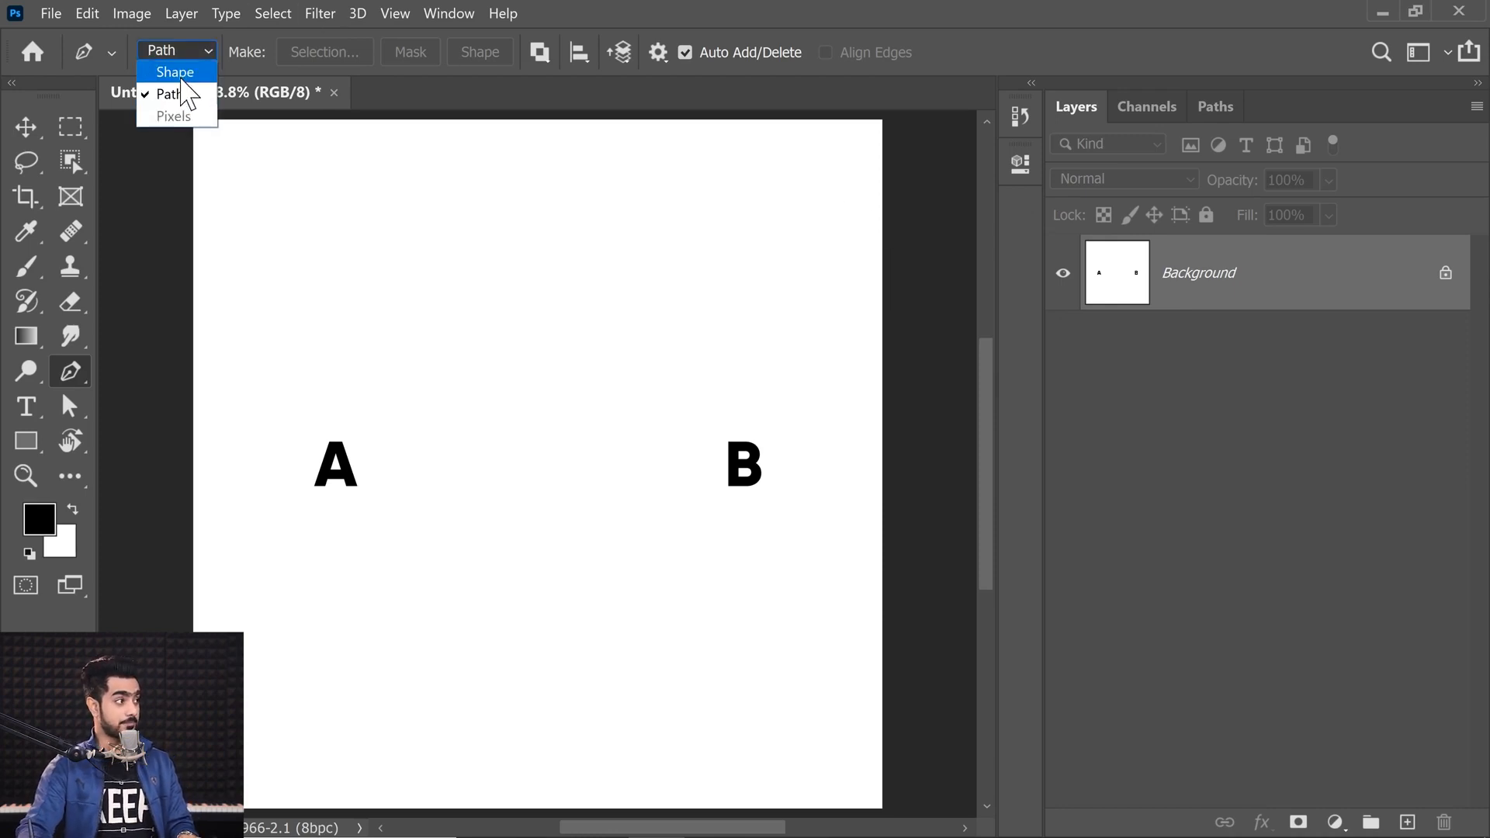
left_click(182, 73)
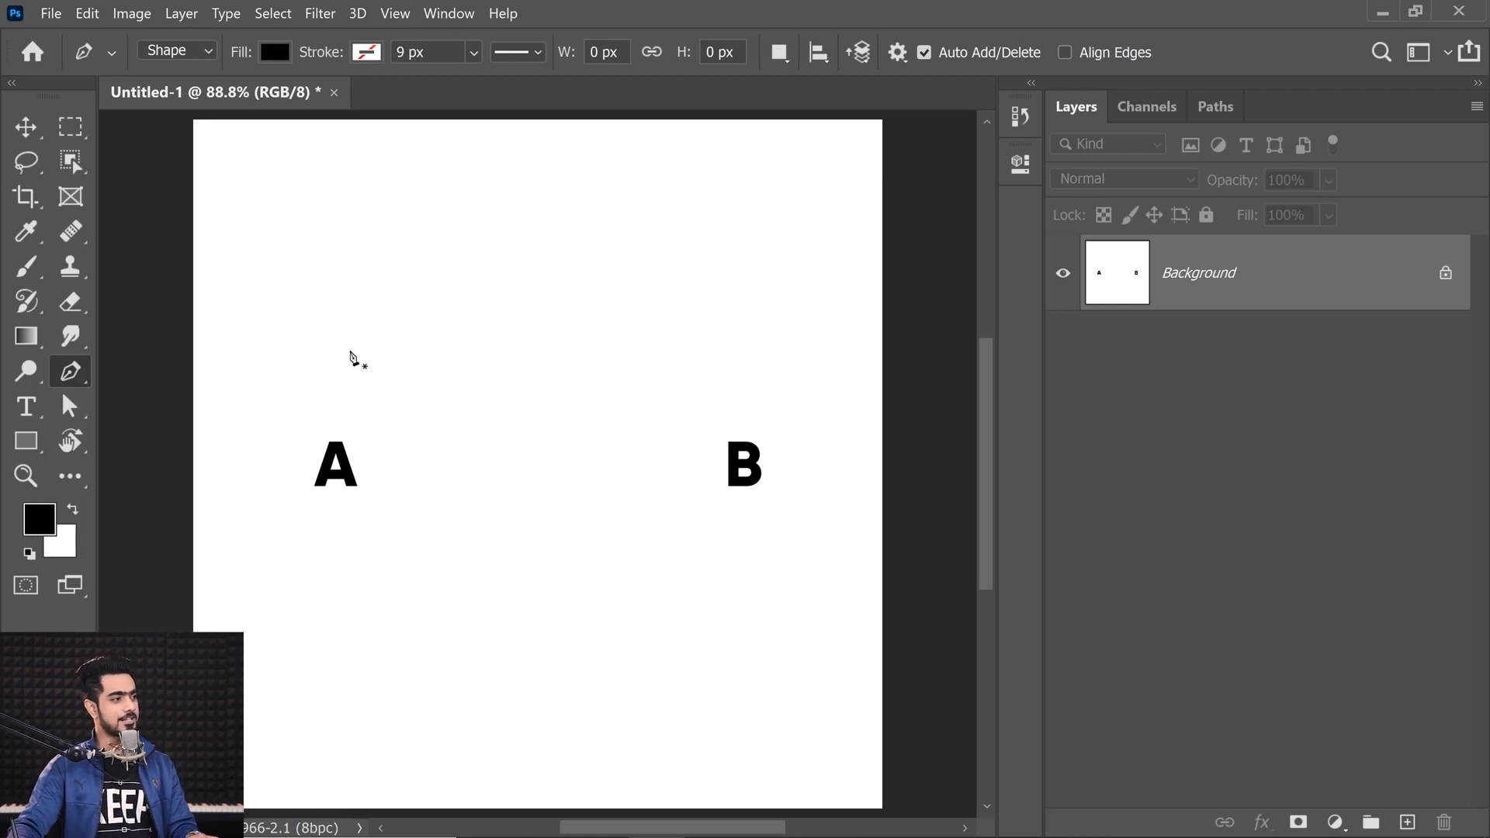
left_click_drag(332, 376, 369, 334)
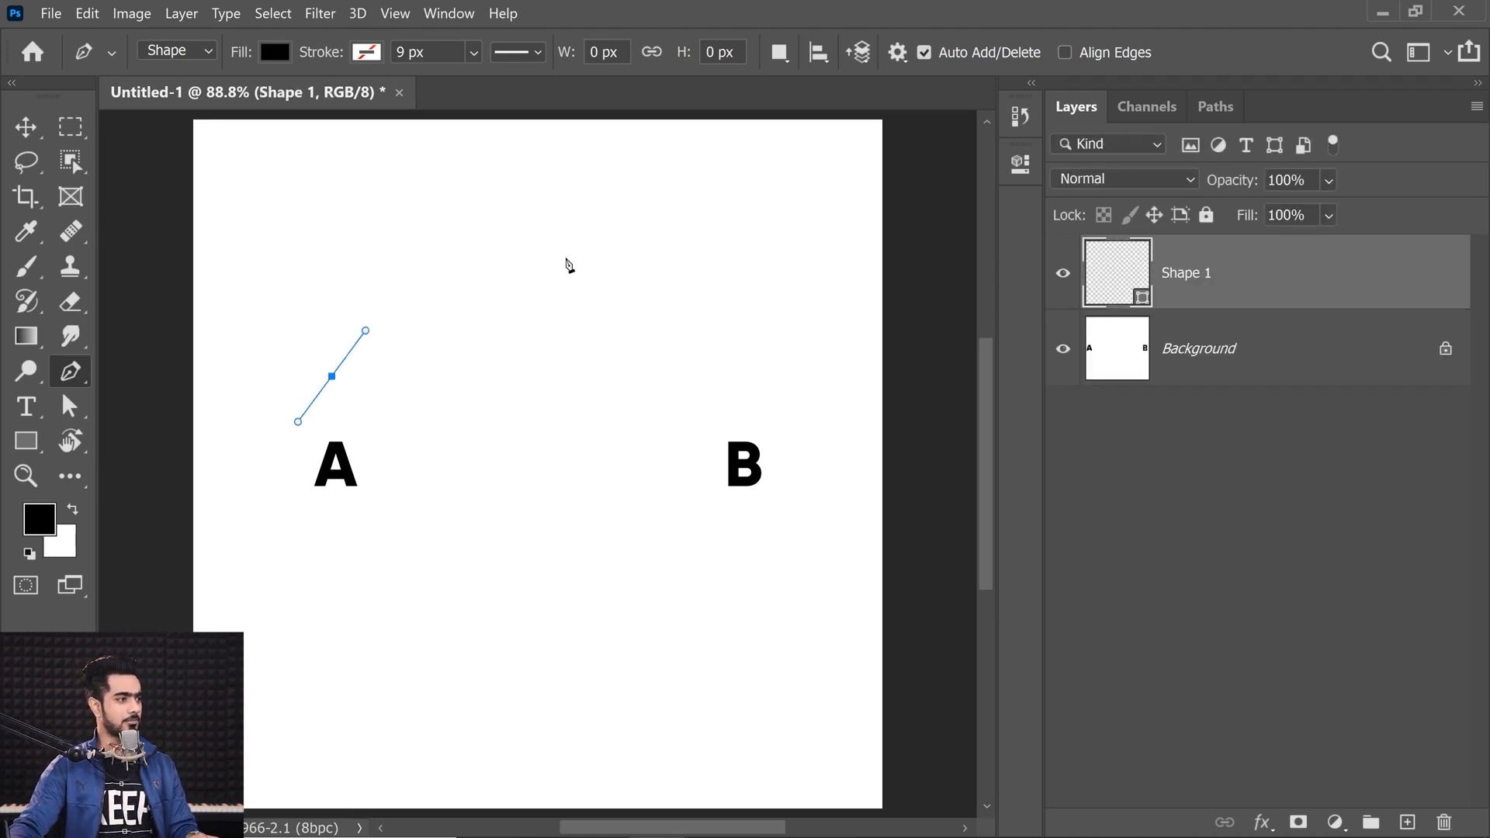
left_click_drag(555, 286, 642, 280)
left_click_drag(737, 254, 773, 239)
left_click_drag(332, 376, 130, 153)
left_click(327, 357)
key("ctrl+z")
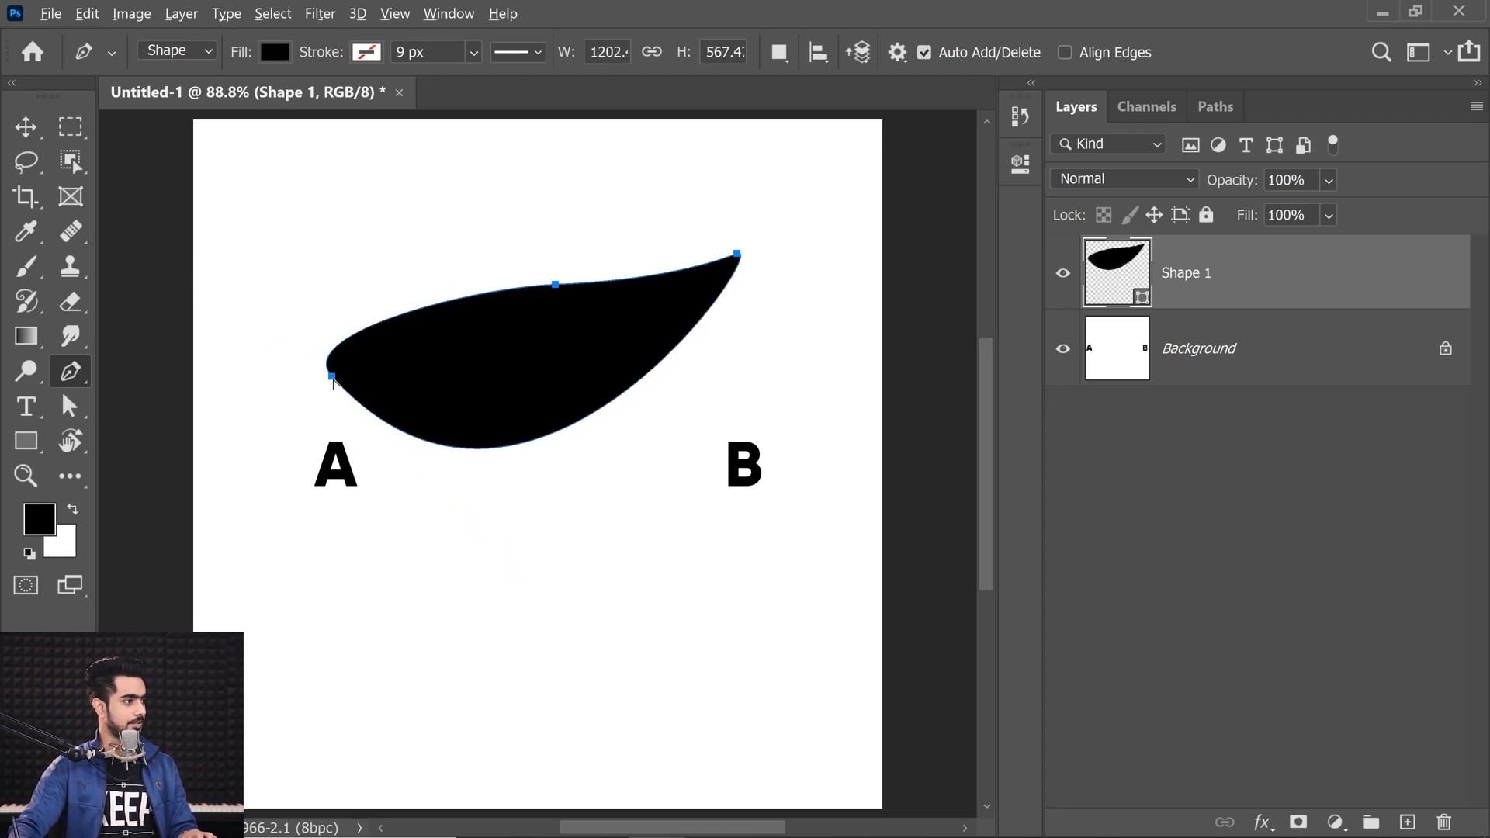
Step: Break the handles at anchor A to turn it into a sharp corner point
left_click(328, 371)
key("alt")
left_click_drag(334, 382, 412, 307)
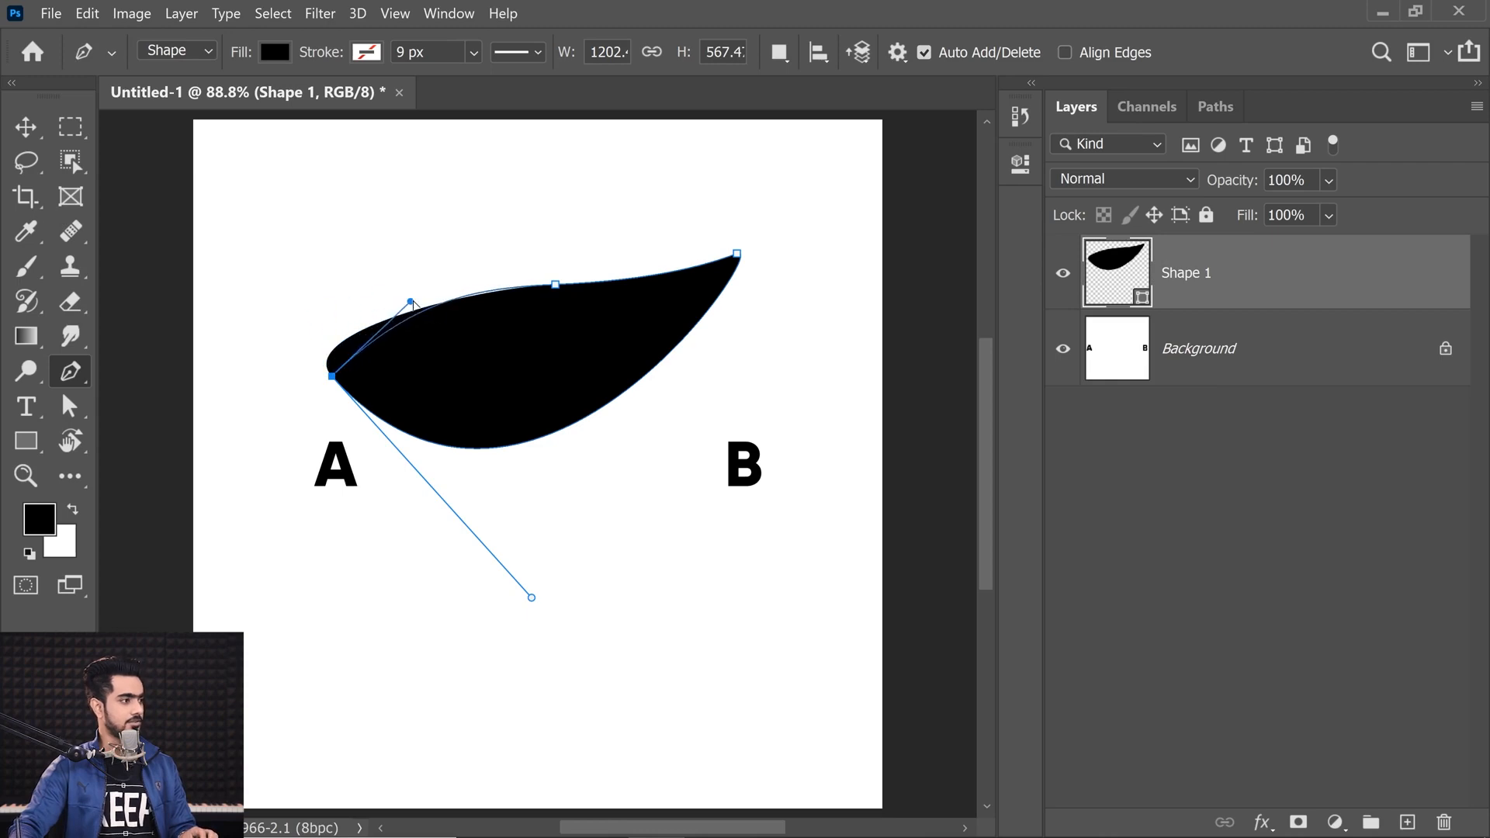
left_click(725, 285)
key("ctrl+z")
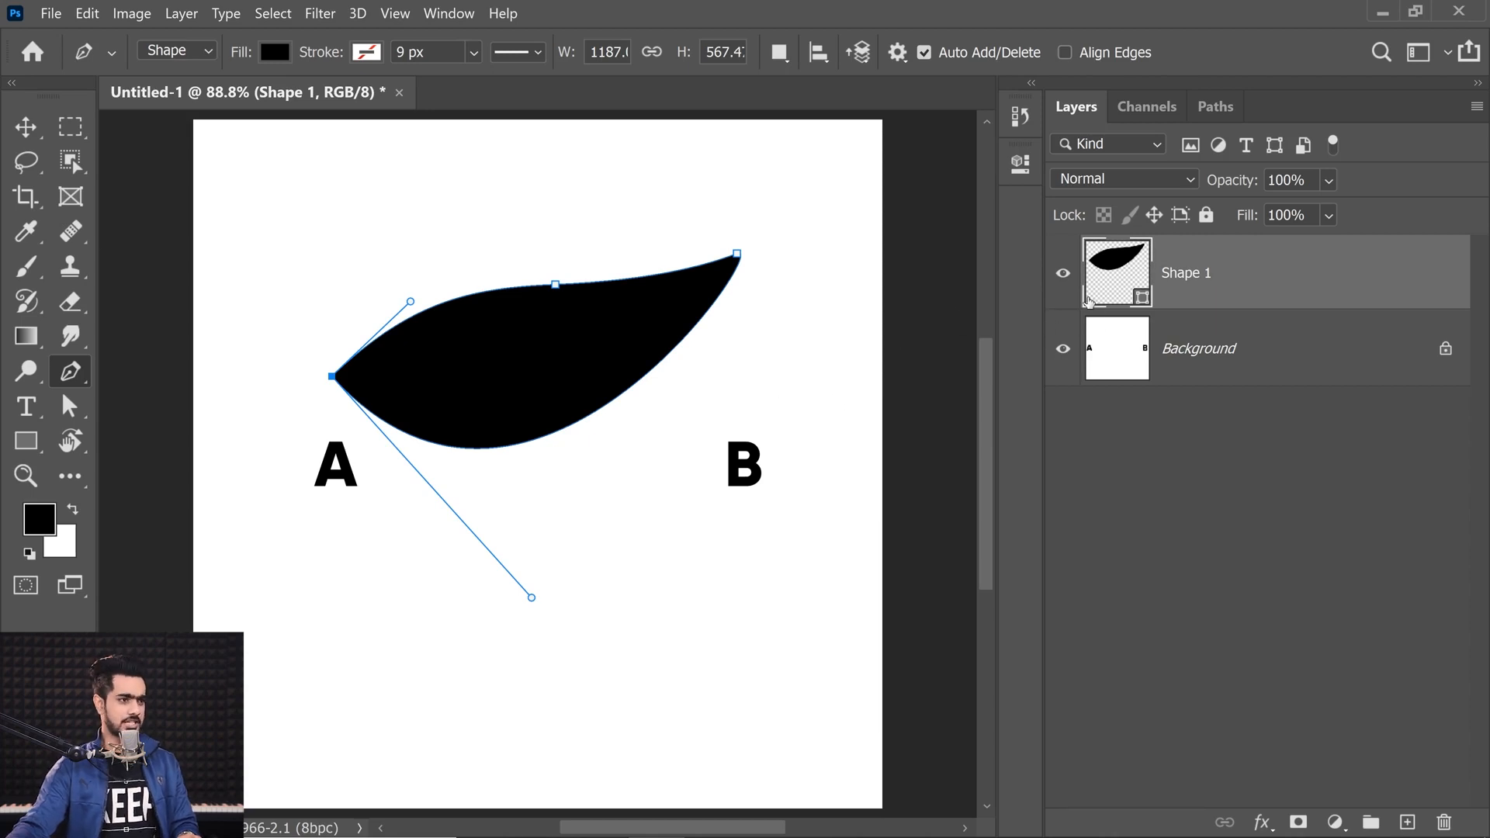
Step: Change the shape layer's fill colour to light blue 94a0e9
double_click(1115, 303)
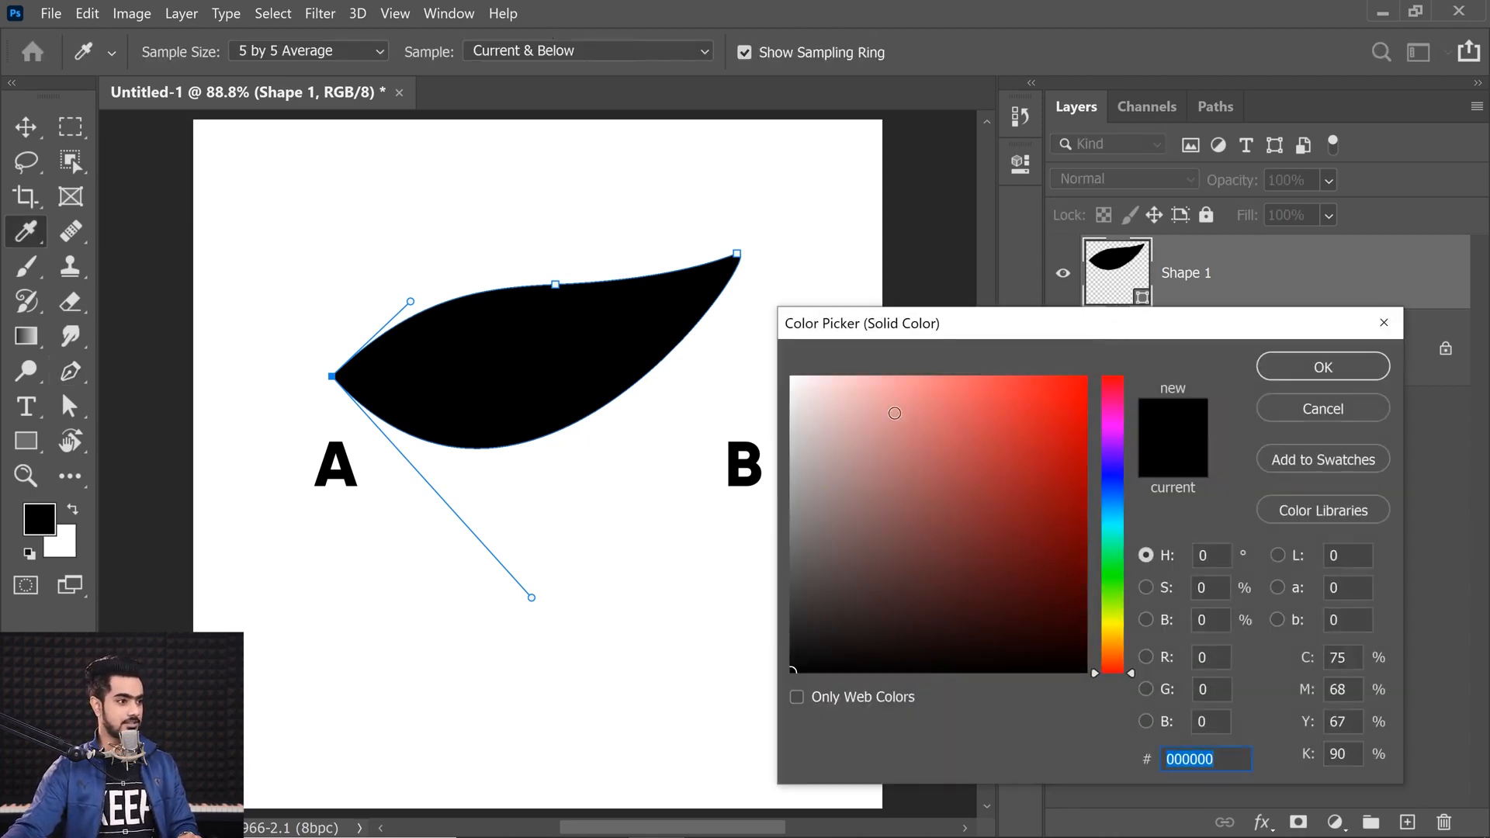
left_click(897, 402)
left_click(1105, 450)
left_click_drag(1110, 489, 1113, 482)
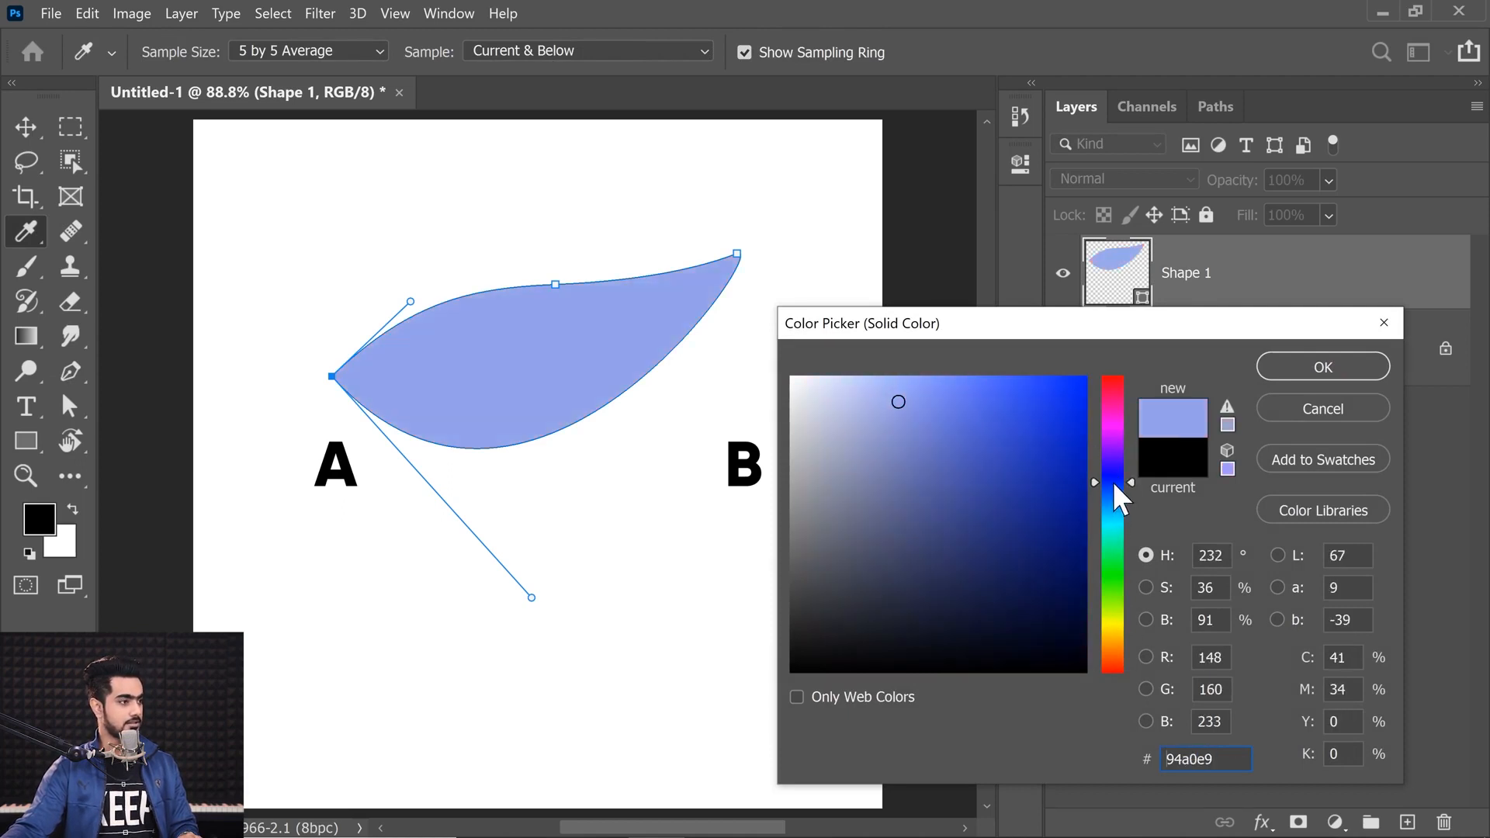
left_click(1290, 371)
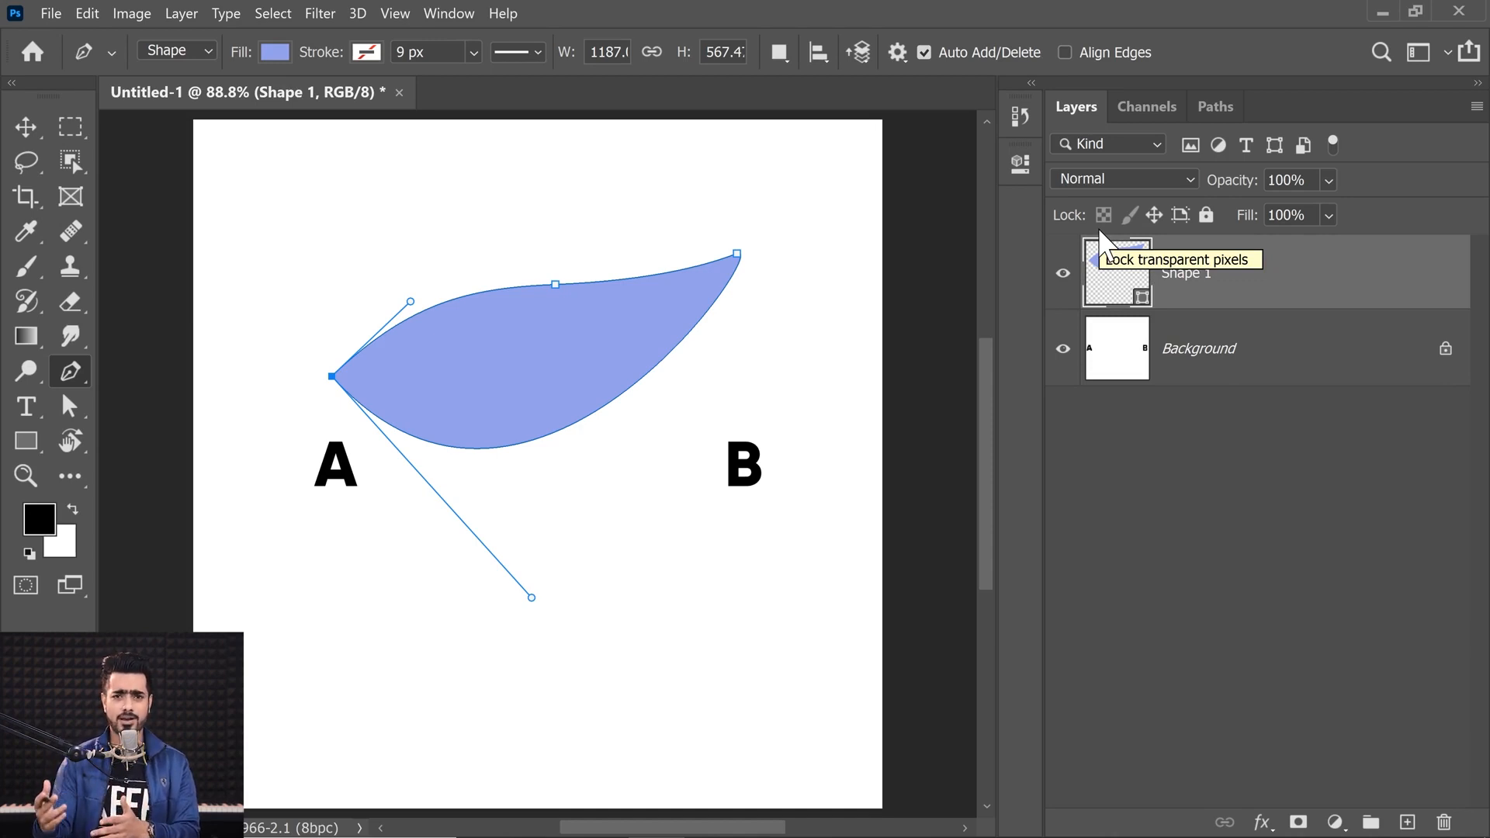
Step: Check the shape path in the Paths panel and rename the shape layer to Spiderman Eye
left_click(1215, 111)
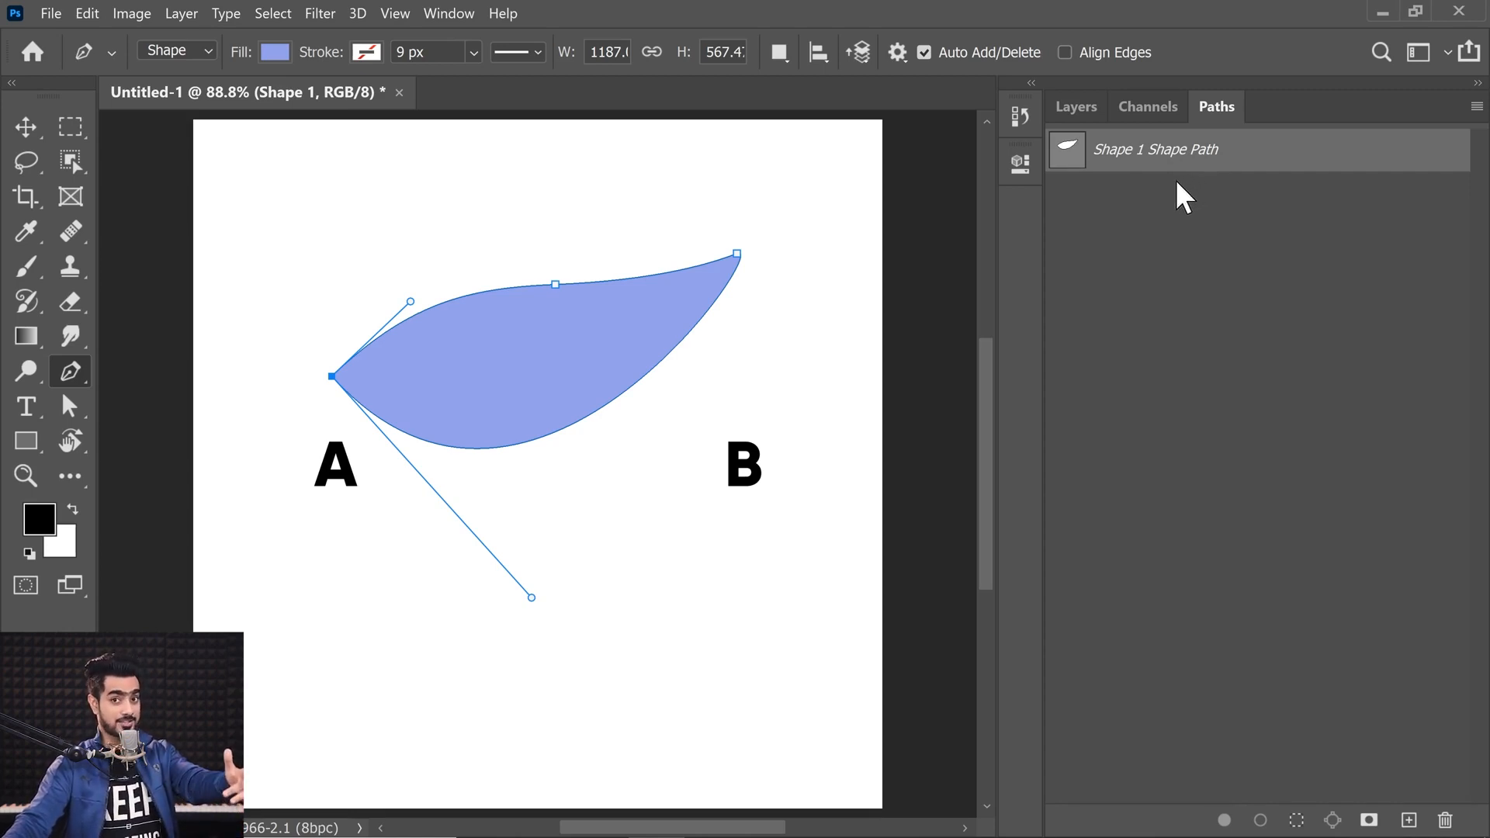
left_click(1080, 113)
double_click(1199, 277)
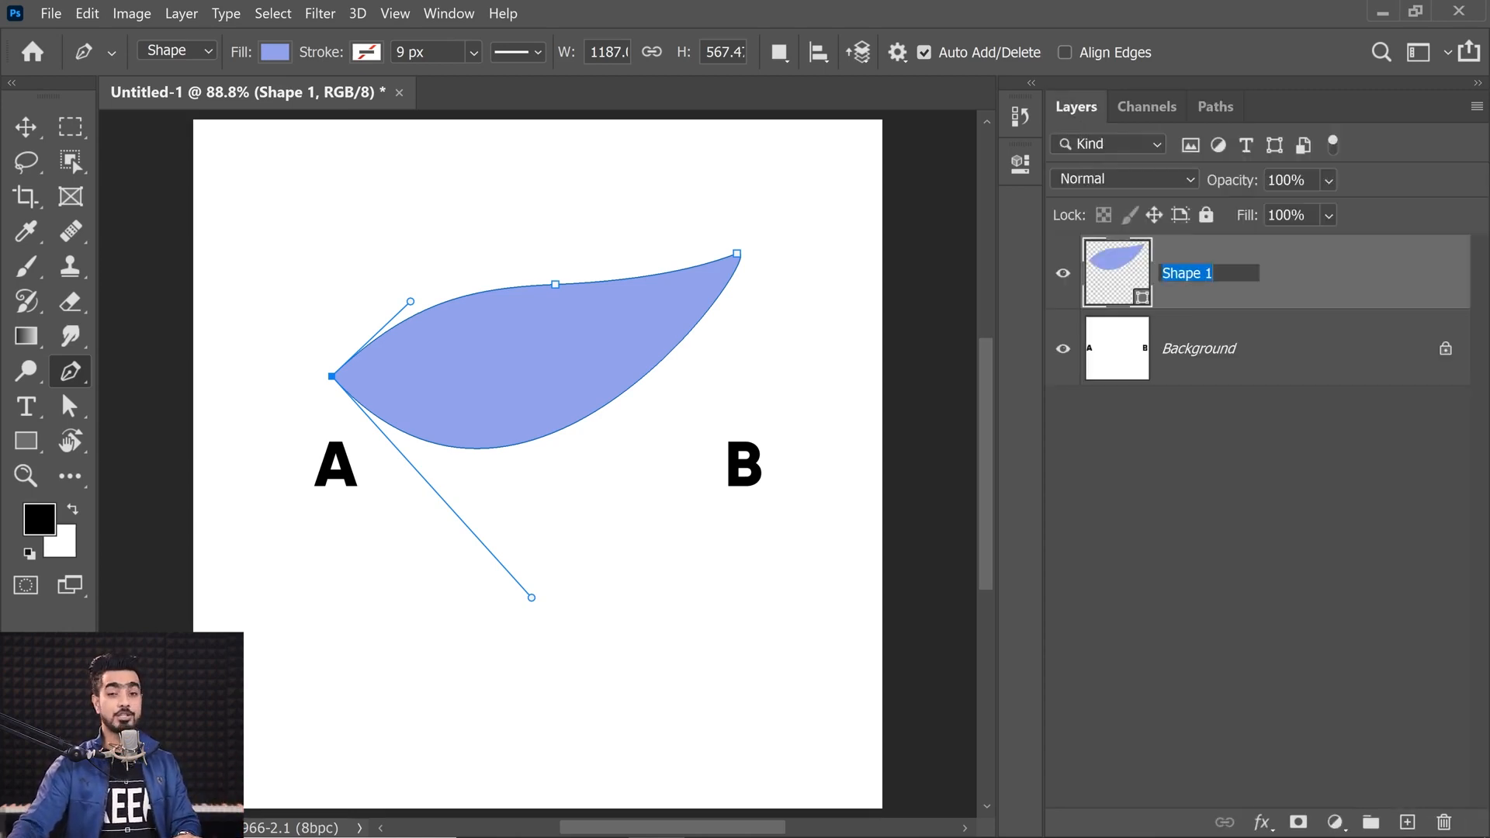
type("Spid")
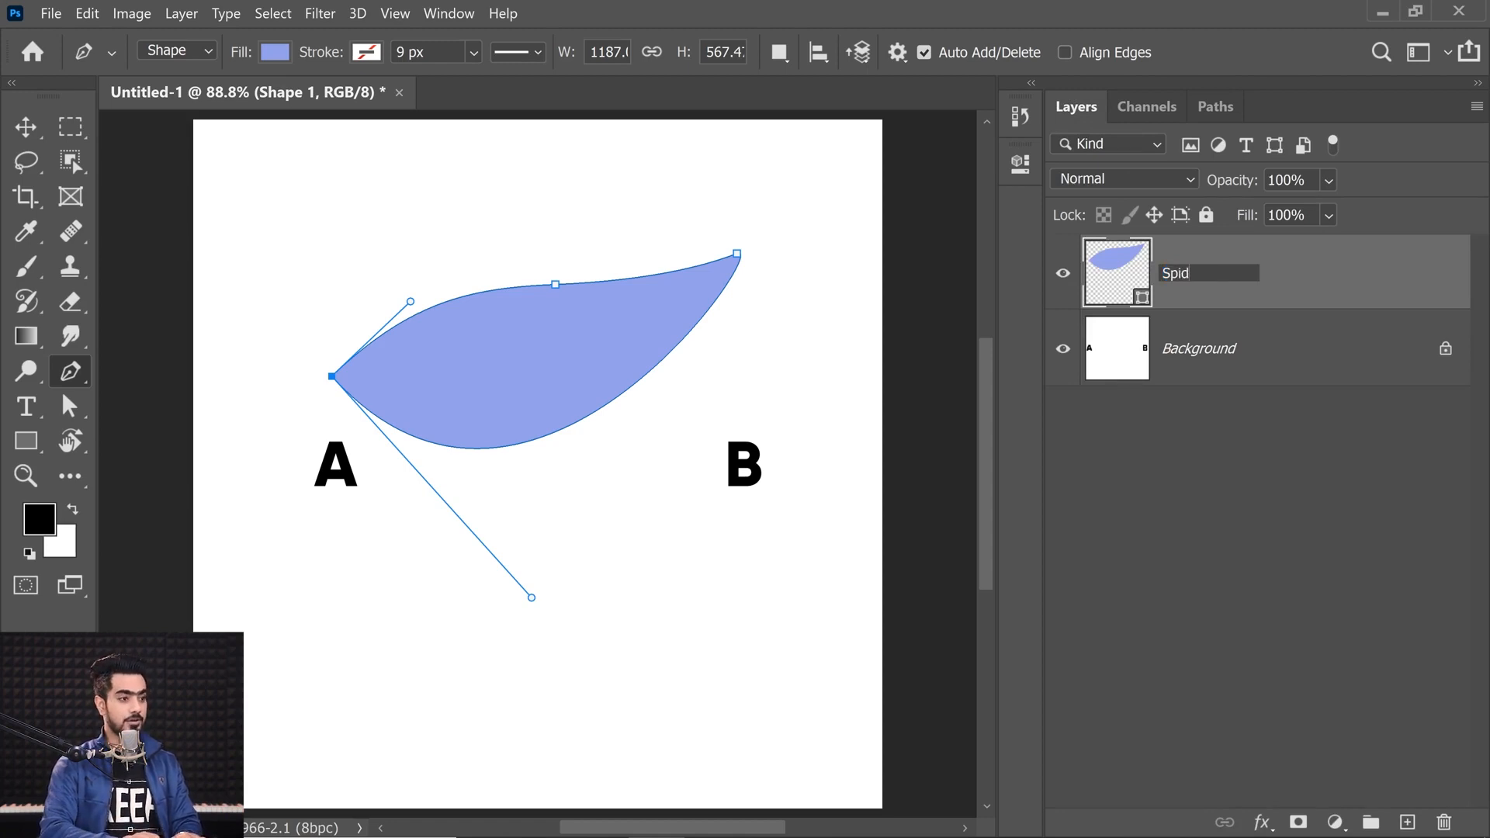
type("erman Eye")
key("Return")
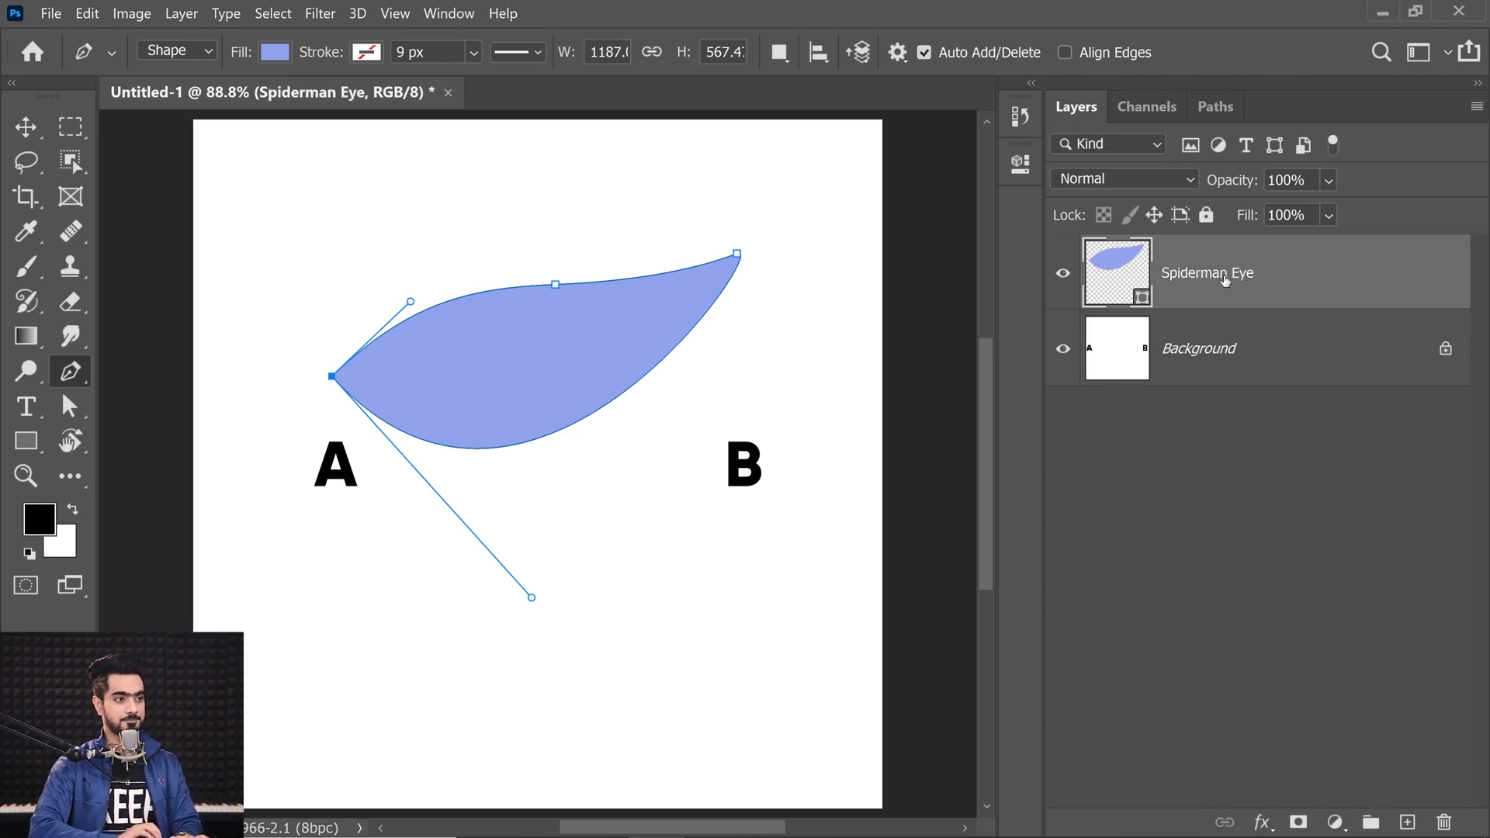
Step: Reselect the Spiderman Eye shape path and adjust the handles at the middle and B anchors
left_click(1218, 370)
left_click(1230, 283)
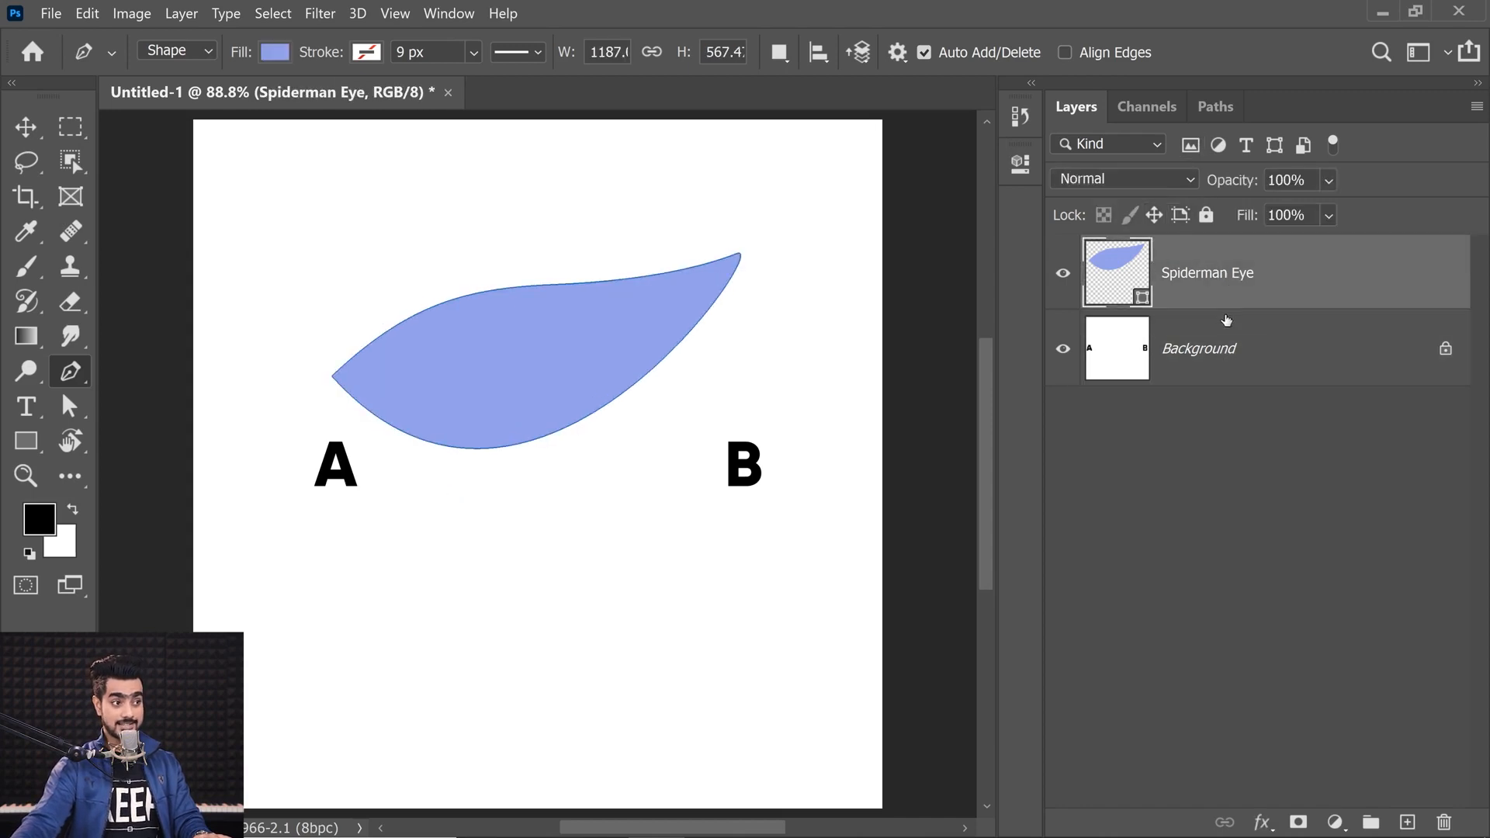
left_click(1217, 107)
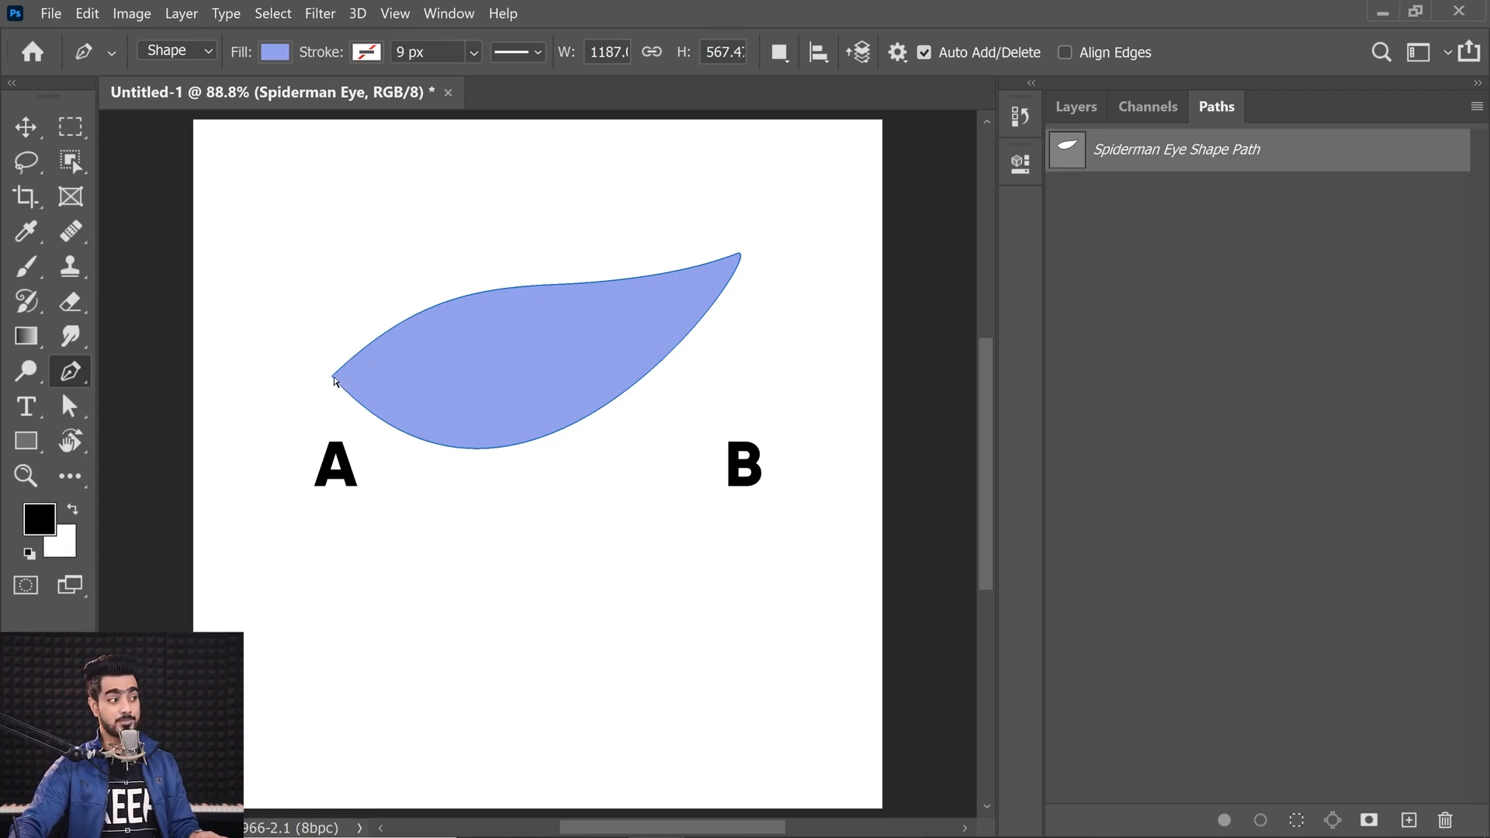
left_click(332, 378, "ctrl")
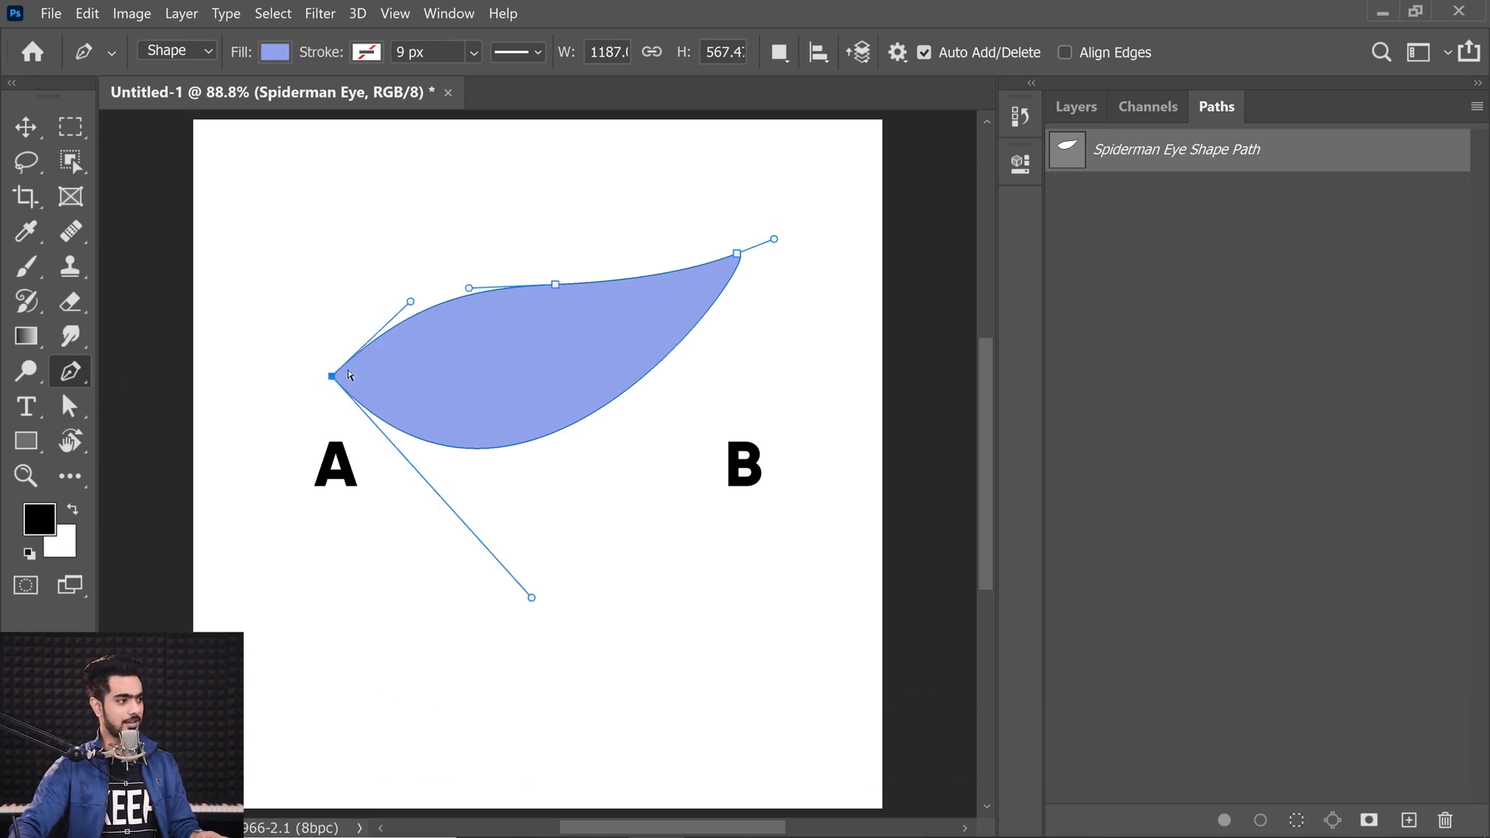
mouse_move(642, 281)
left_mouse_down()
mouse_move(637, 310)
mouse_move(646, 287)
left_mouse_up()
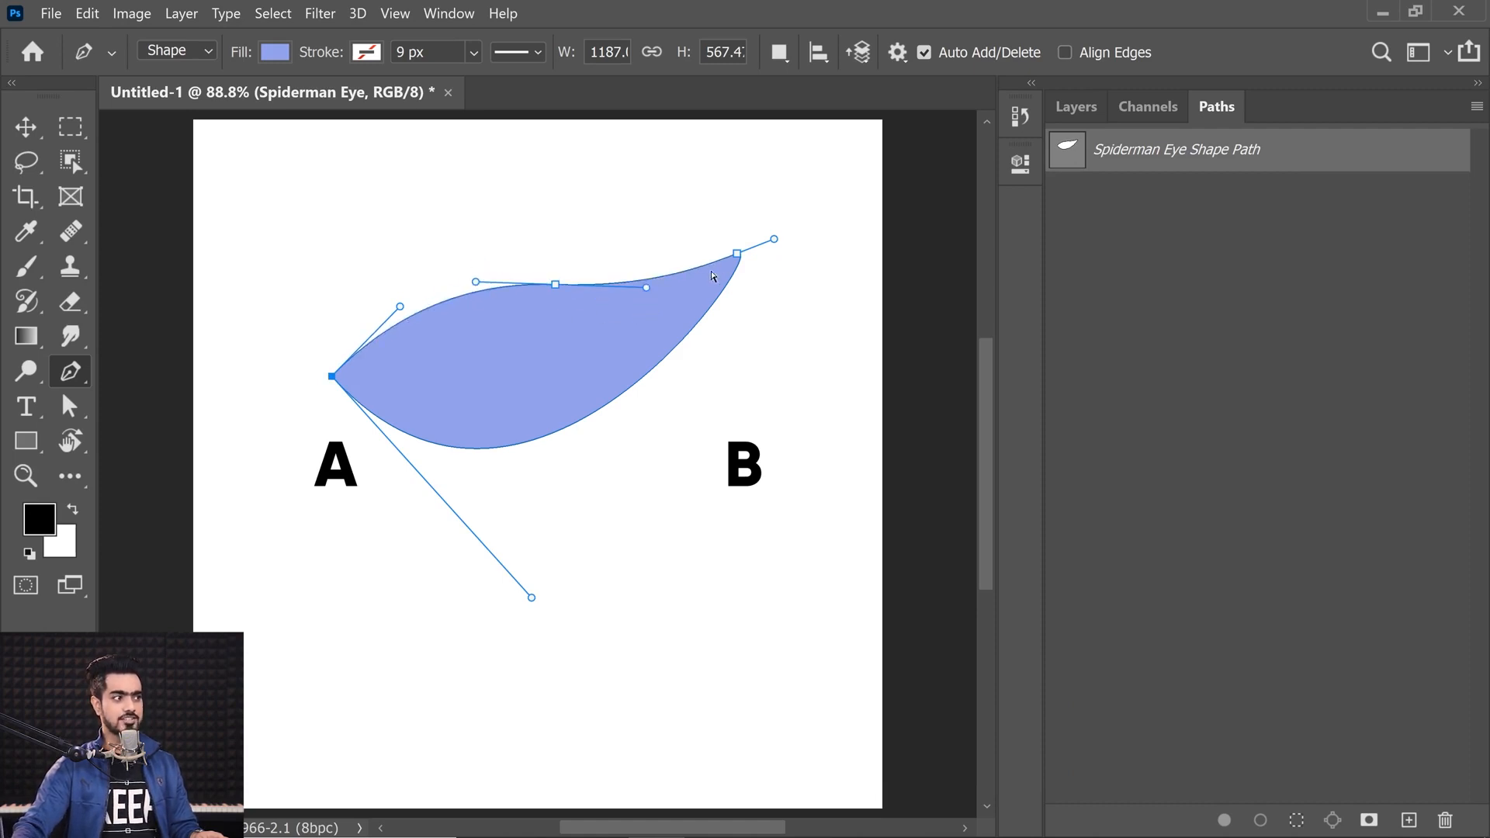
left_click_drag(737, 253, 751, 237)
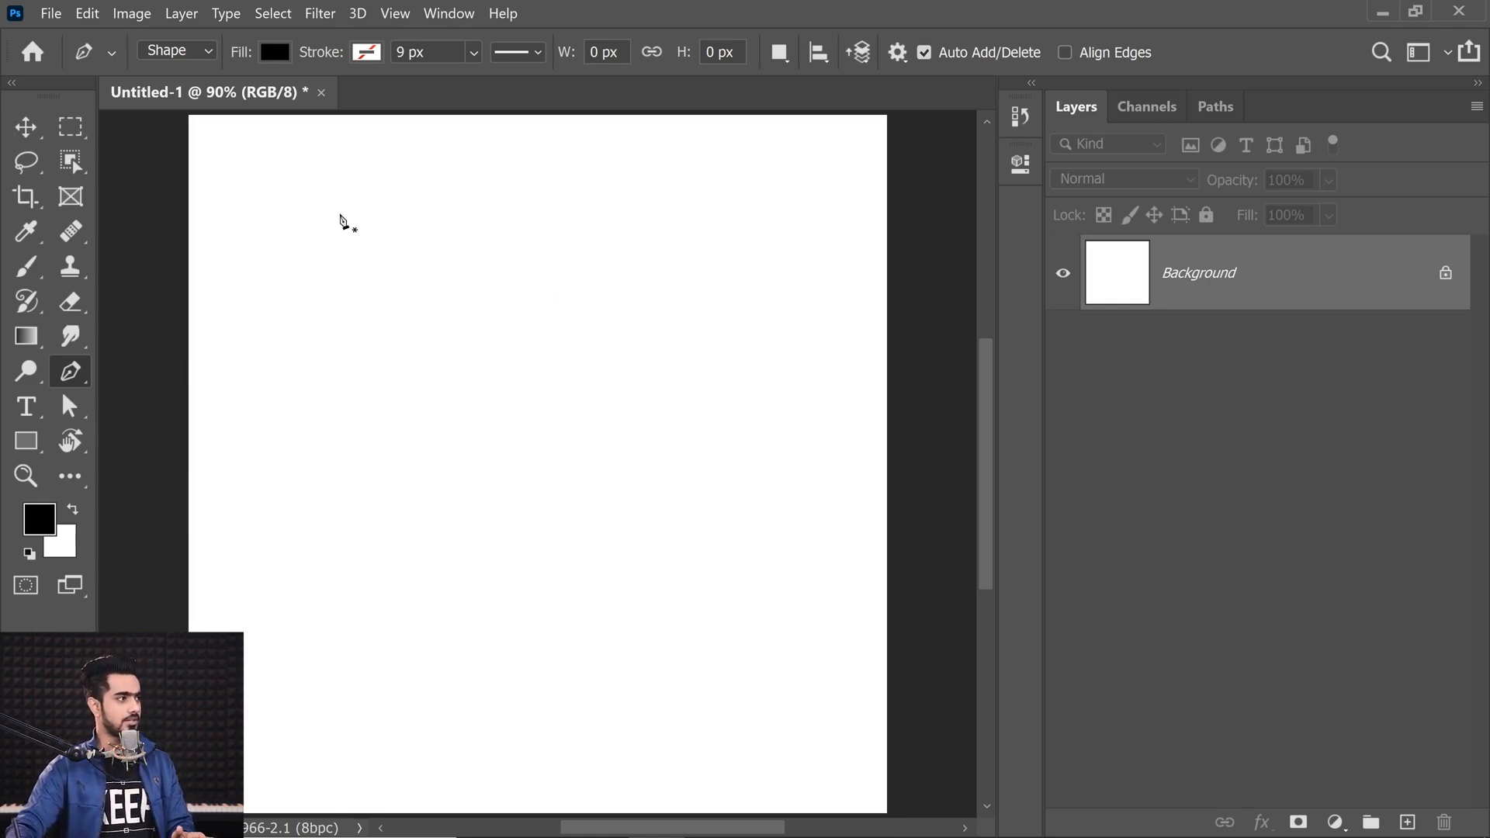
Step: Switch the Pen to Path mode on a blank canvas and draw a six-point curved path, zooming in closely
left_click(183, 51)
left_click(163, 91)
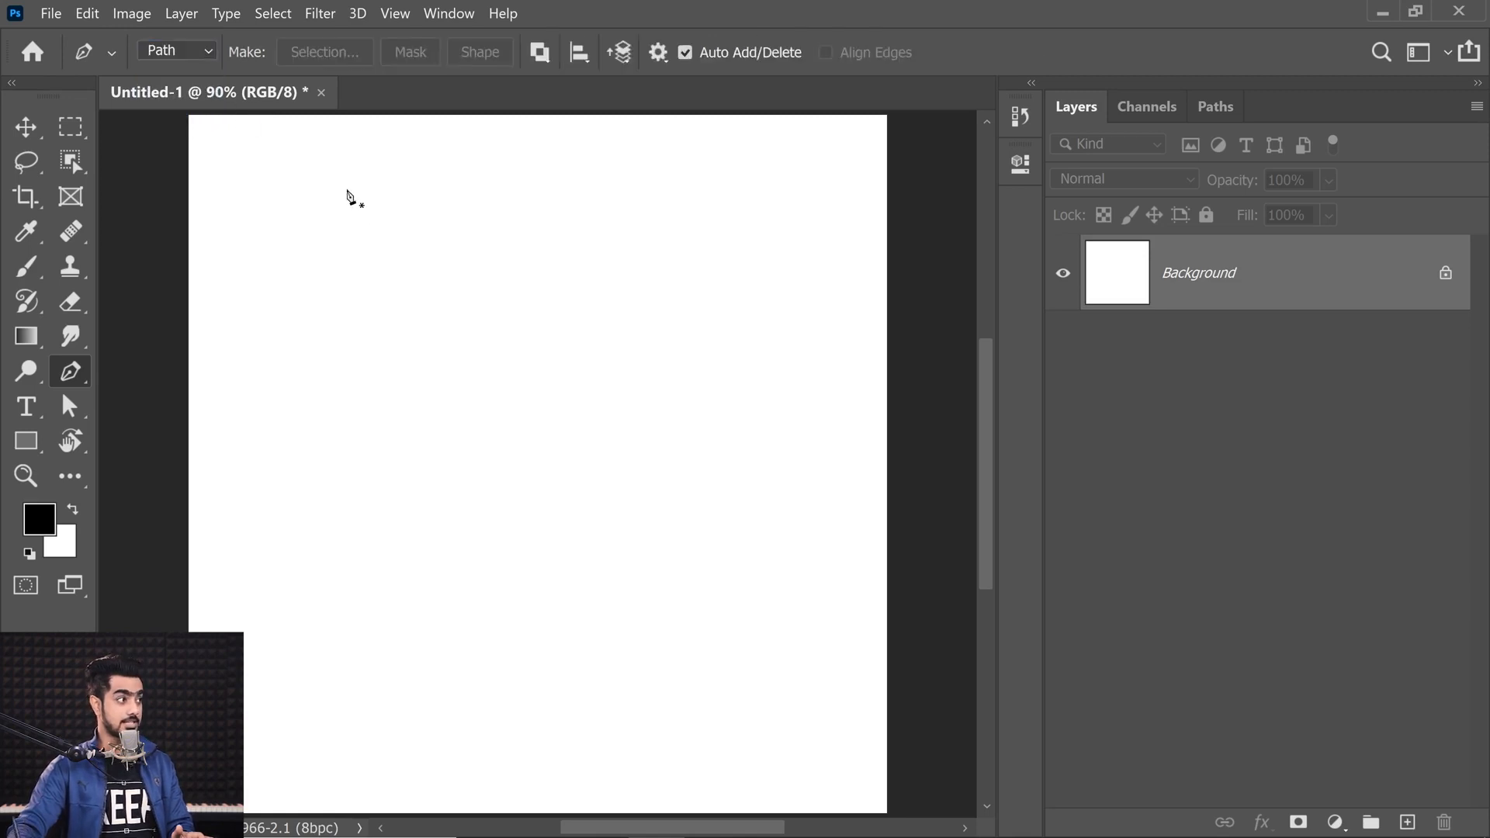
left_click_drag(292, 214, 311, 229)
left_click_drag(506, 307, 567, 317)
left_click_drag(715, 511, 680, 560)
left_click_drag(506, 636, 310, 619)
left_click_drag(453, 413, 425, 380)
left_click_drag(481, 310, 494, 369)
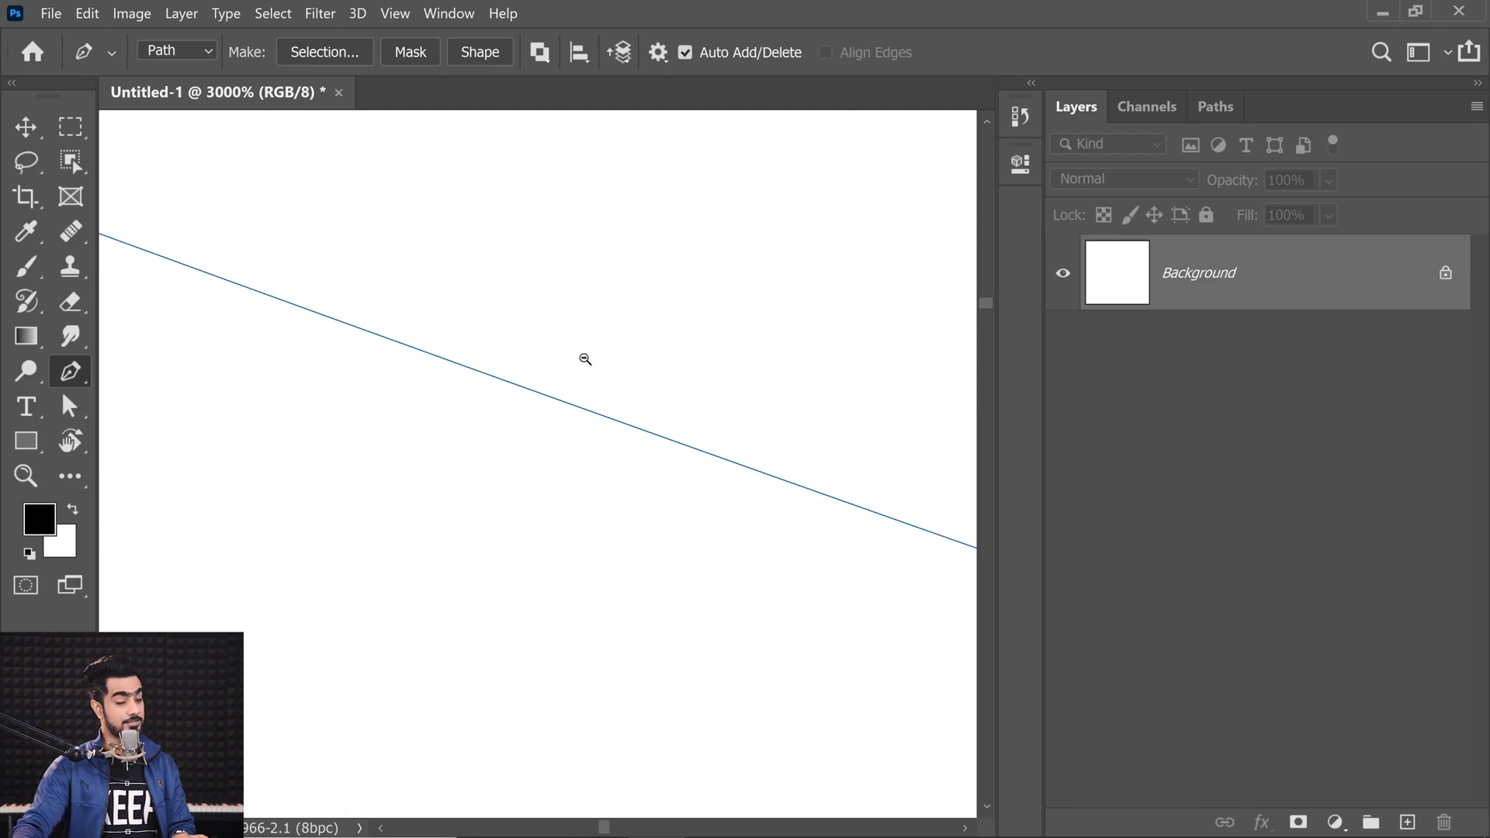
left_click_drag(643, 351, 706, 326)
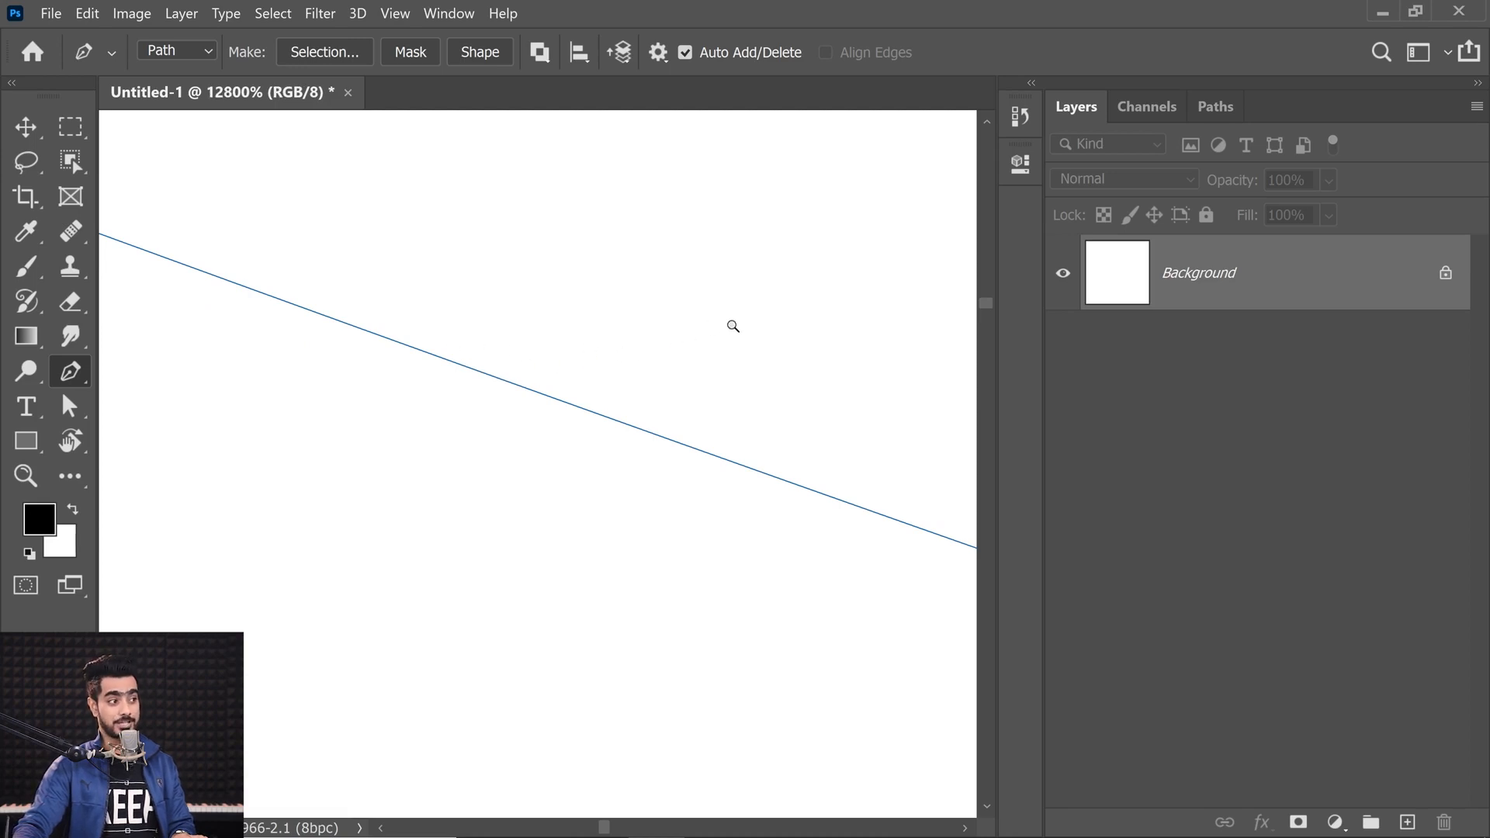
Step: Delete the curved path anchor by anchor until the canvas is empty
left_click_drag(591, 343, 246, 223)
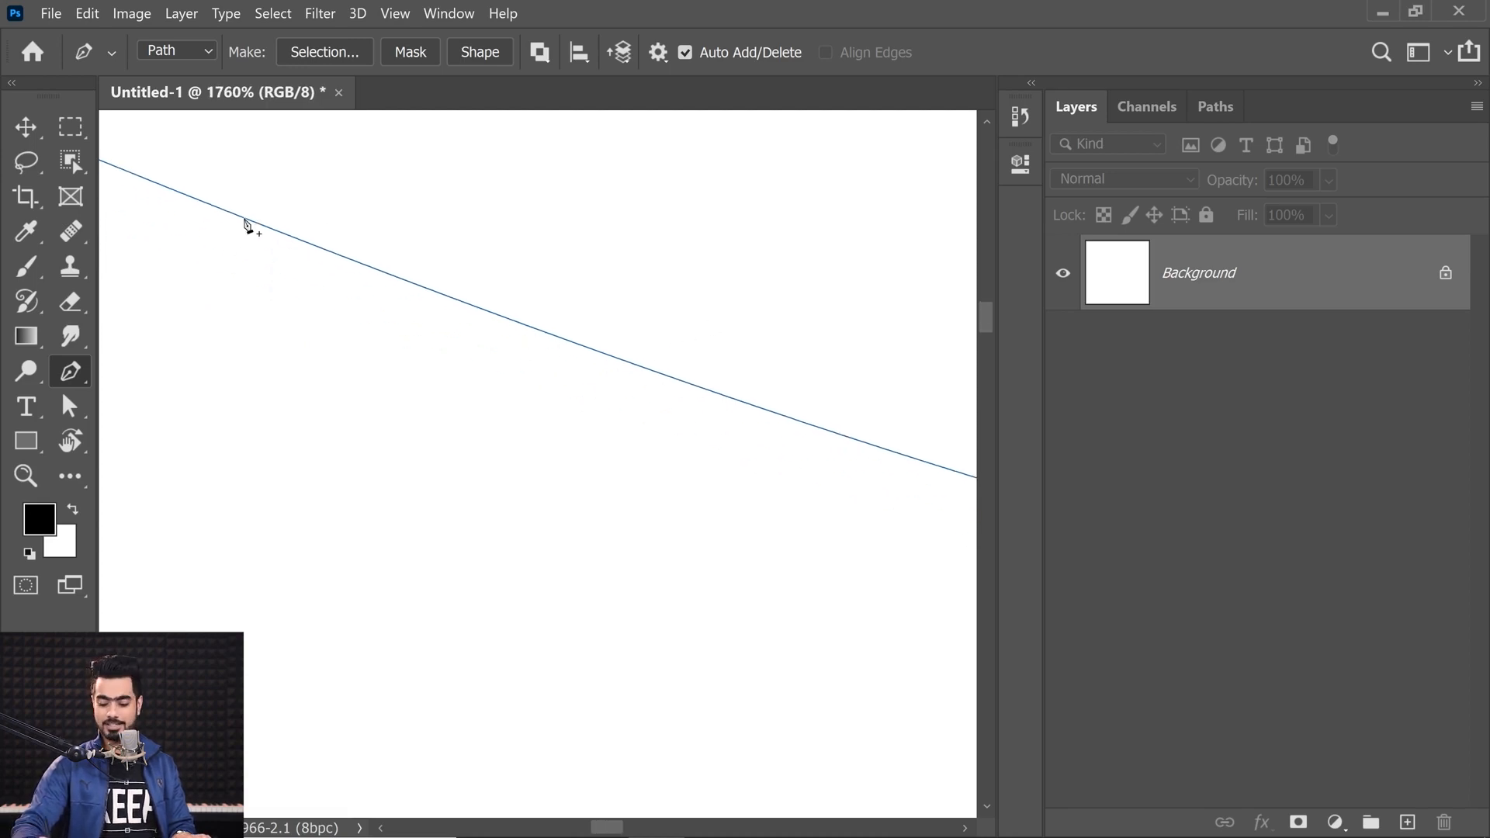
key("ctrl+0")
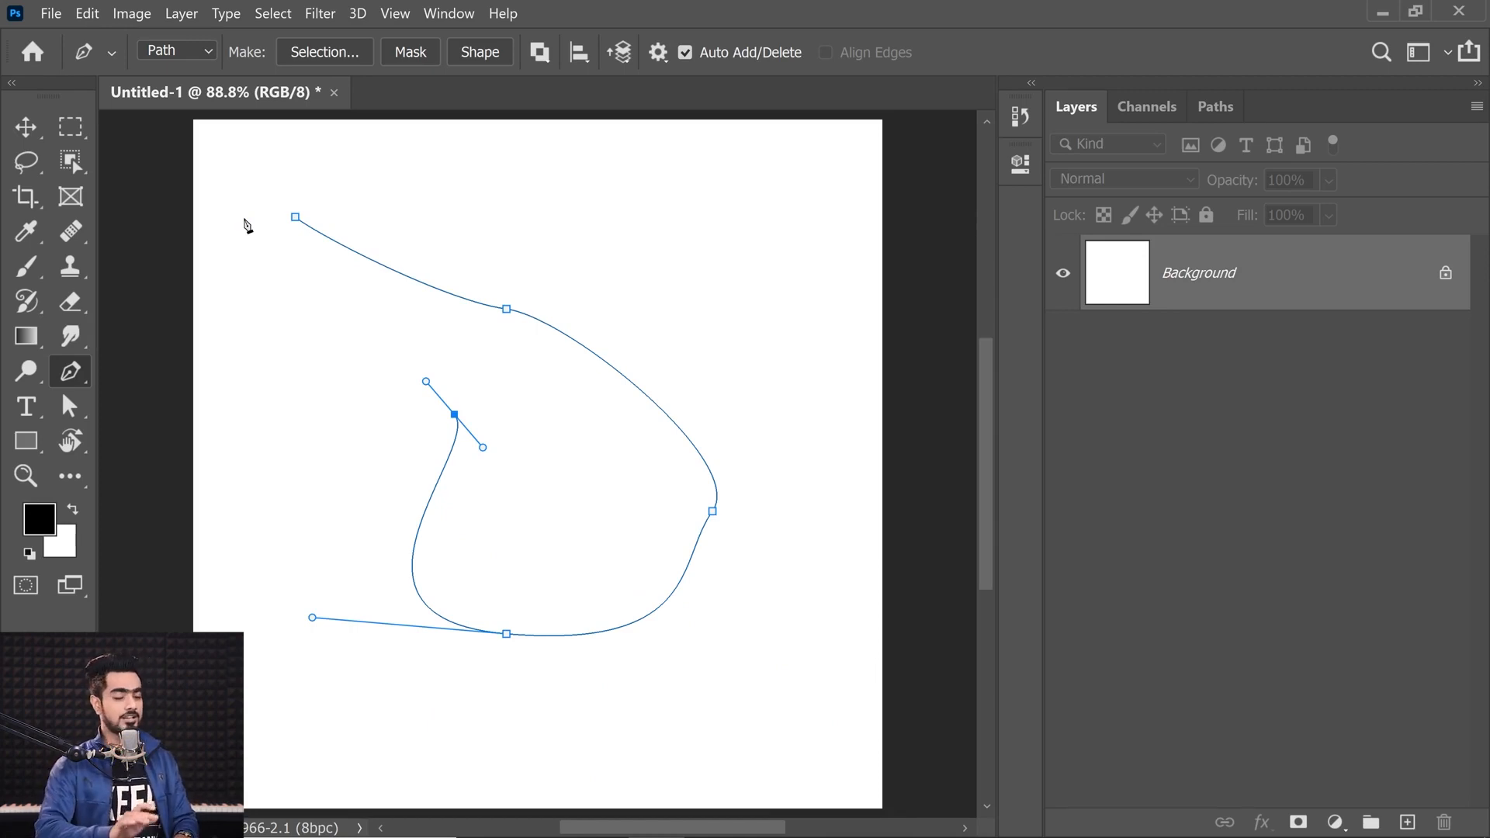
key("BackSpace")
key("BackSpace")
key("BackSpace")
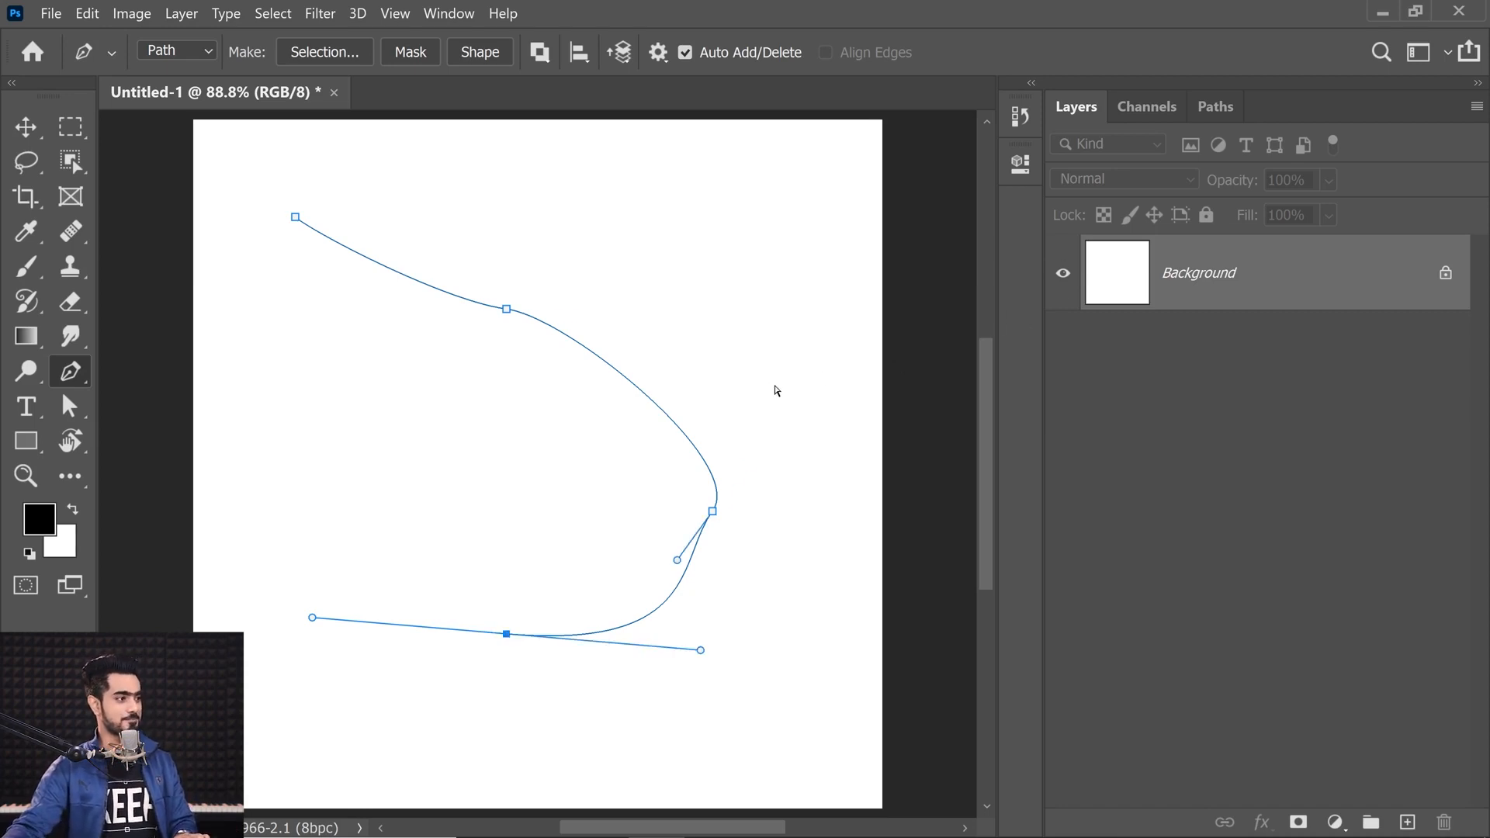
key("BackSpace")
key("BackSpace")
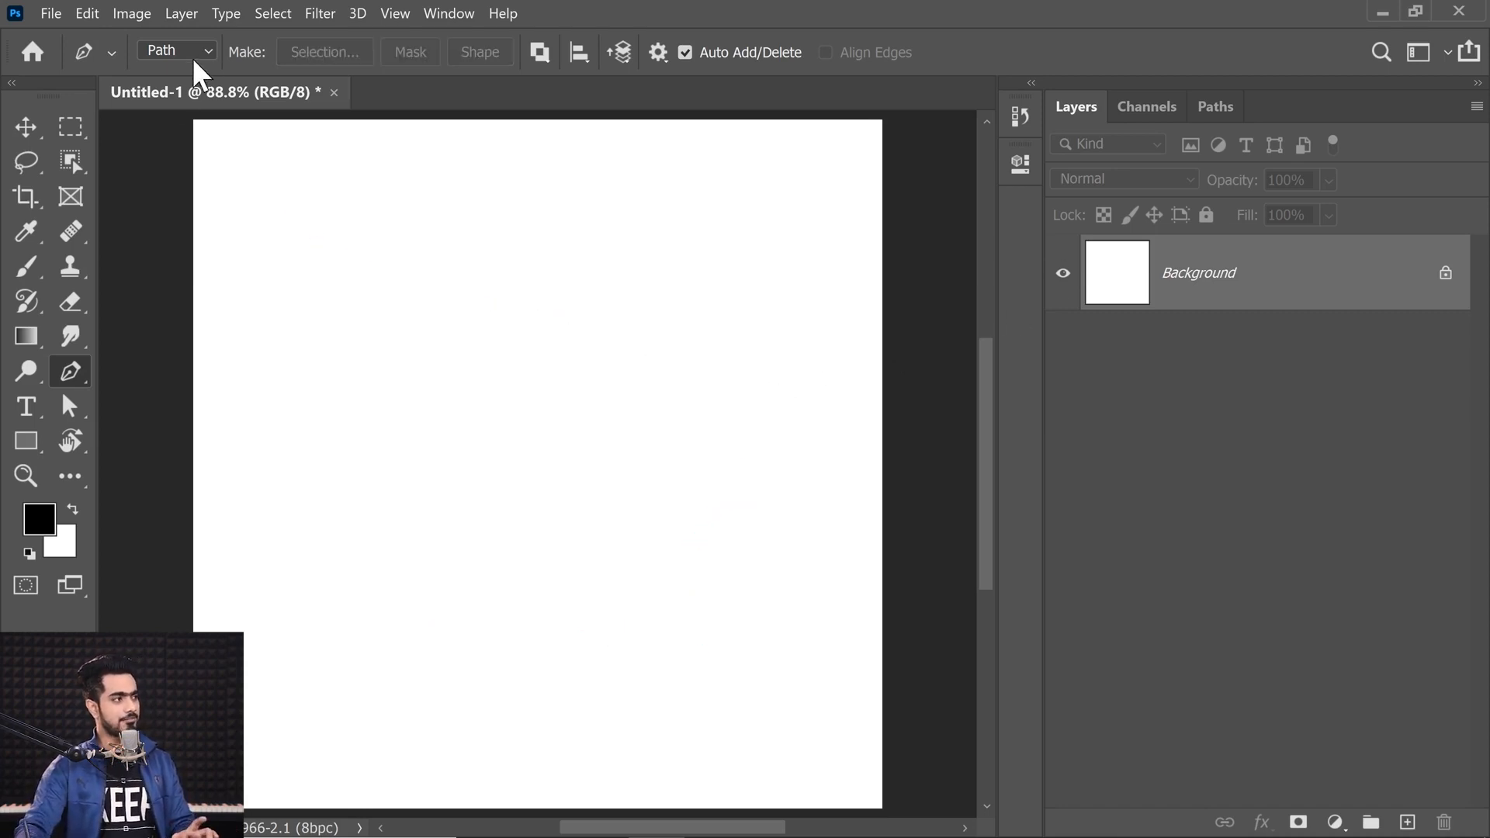
Step: Switch the Pen to Shape mode and set the fill colour to red
left_click(193, 52)
left_click(188, 72)
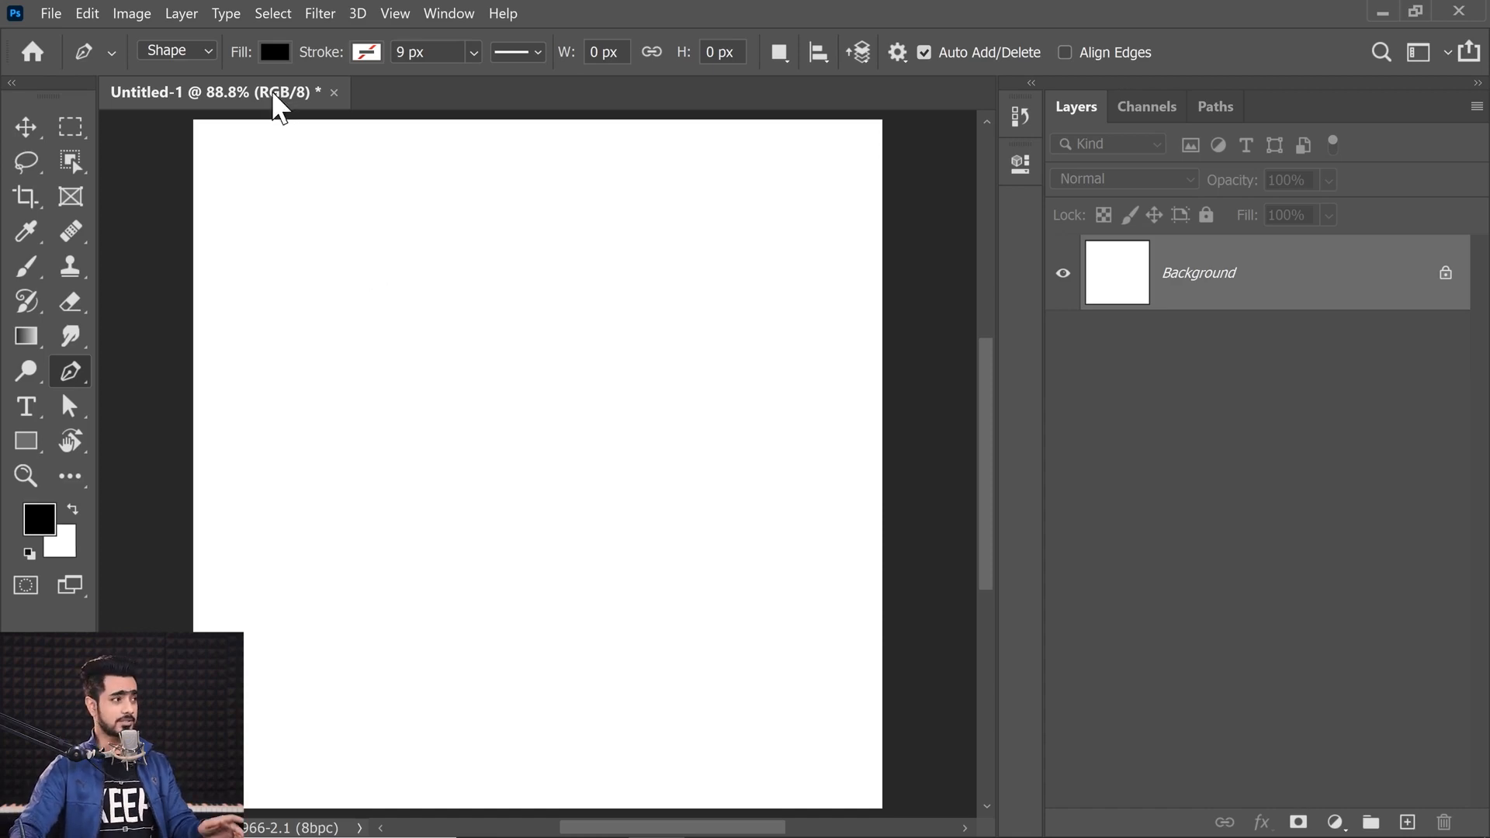
left_click(275, 53)
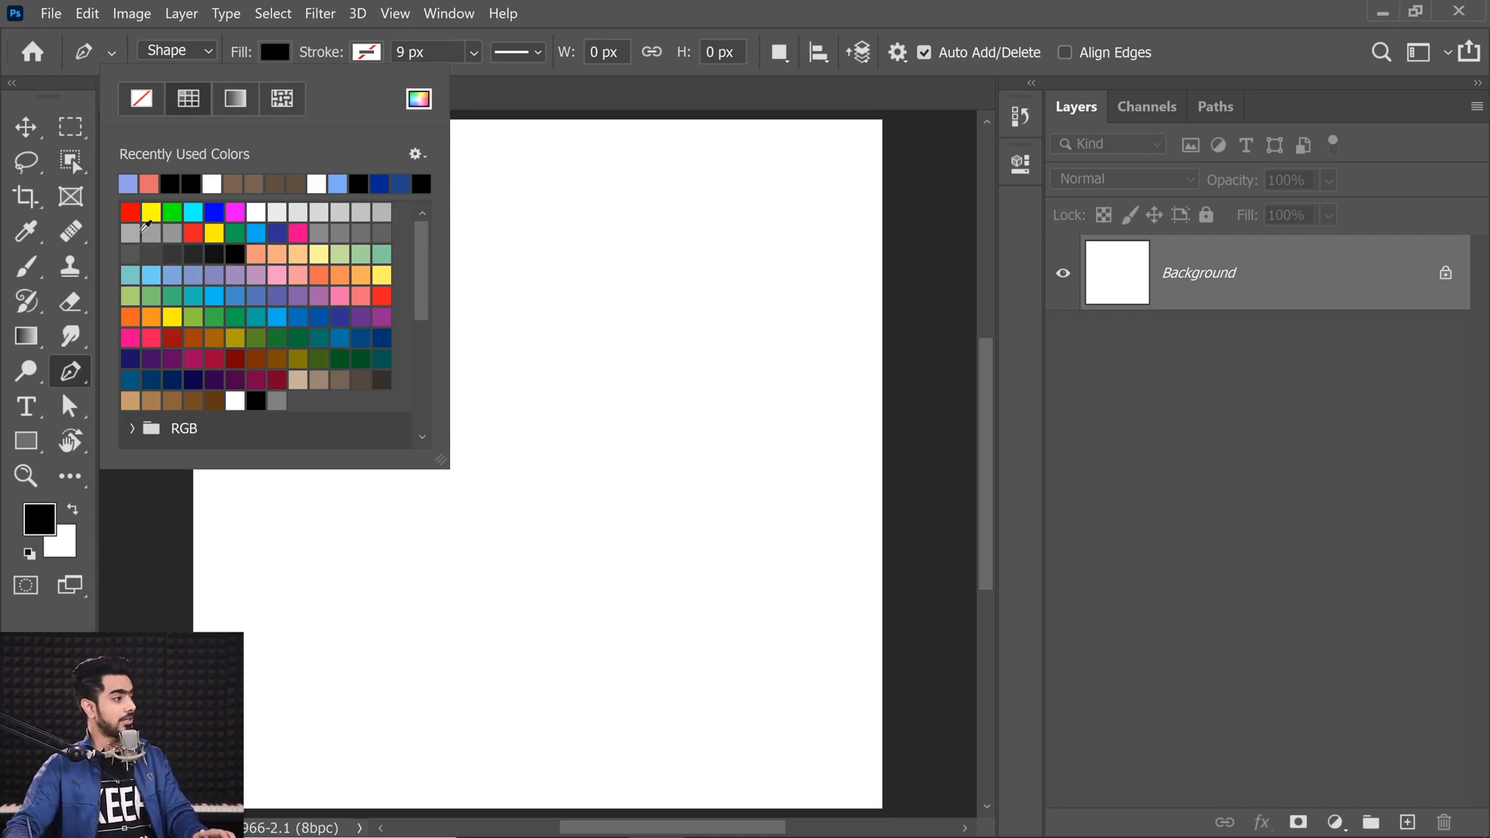
left_click(193, 233)
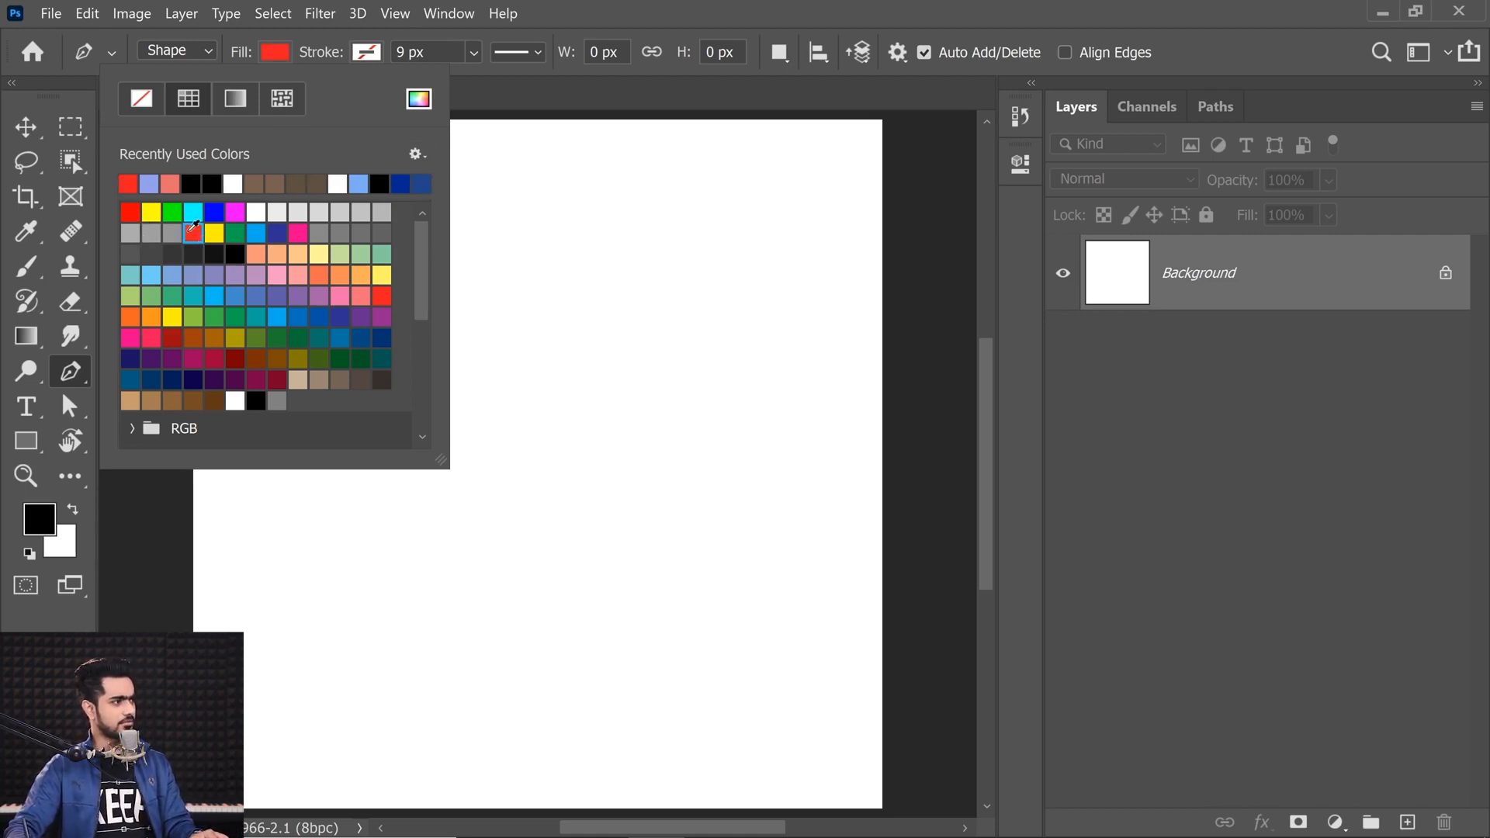
left_click(986, 396)
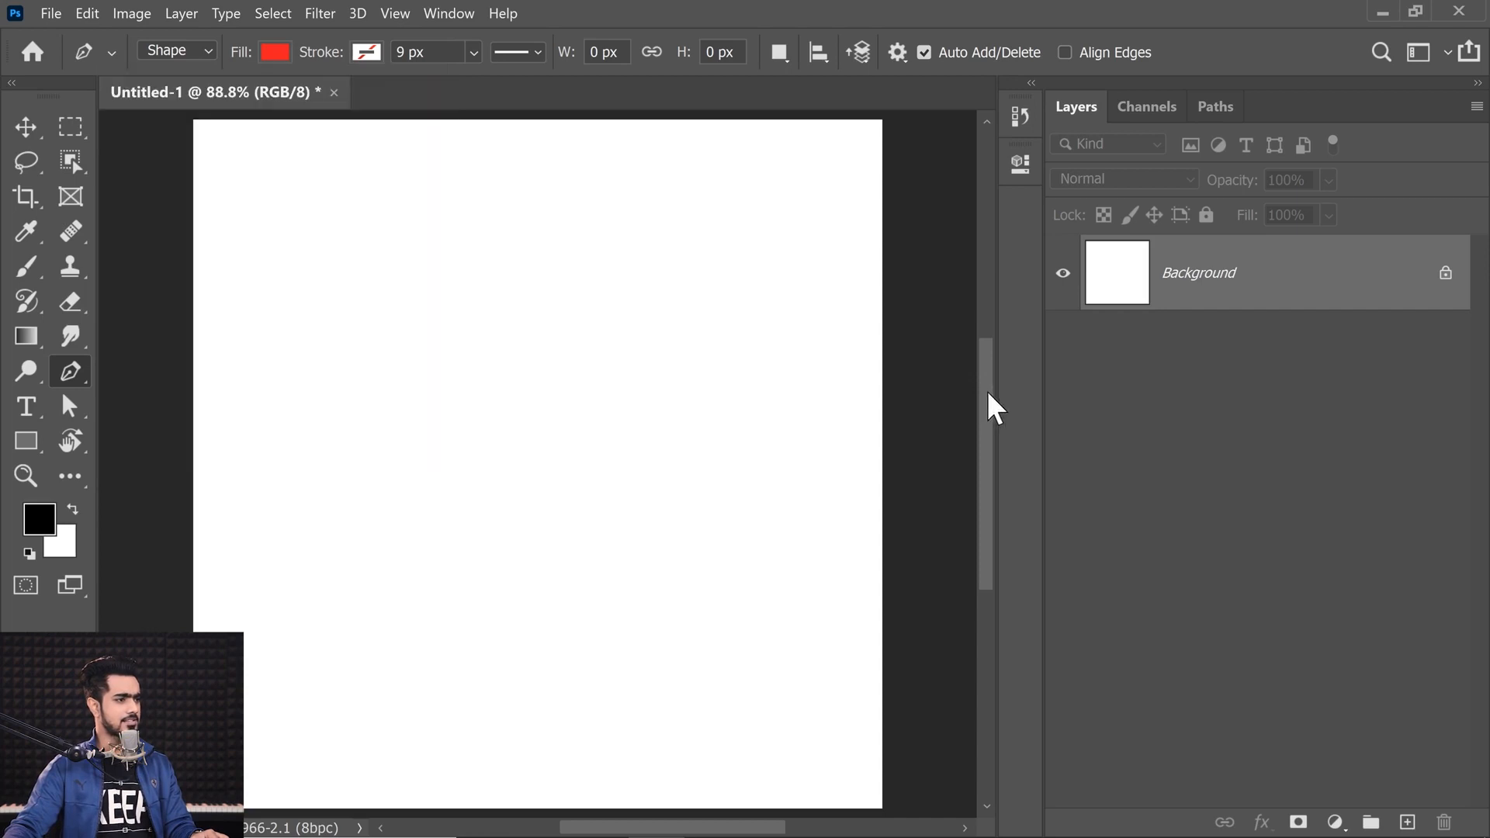
Step: Draw a closed red balloon-shaped shape with a curved top anchor, about 640 × 805 px
left_click(470, 428)
left_click(557, 426)
left_click_drag(588, 421, 592, 415)
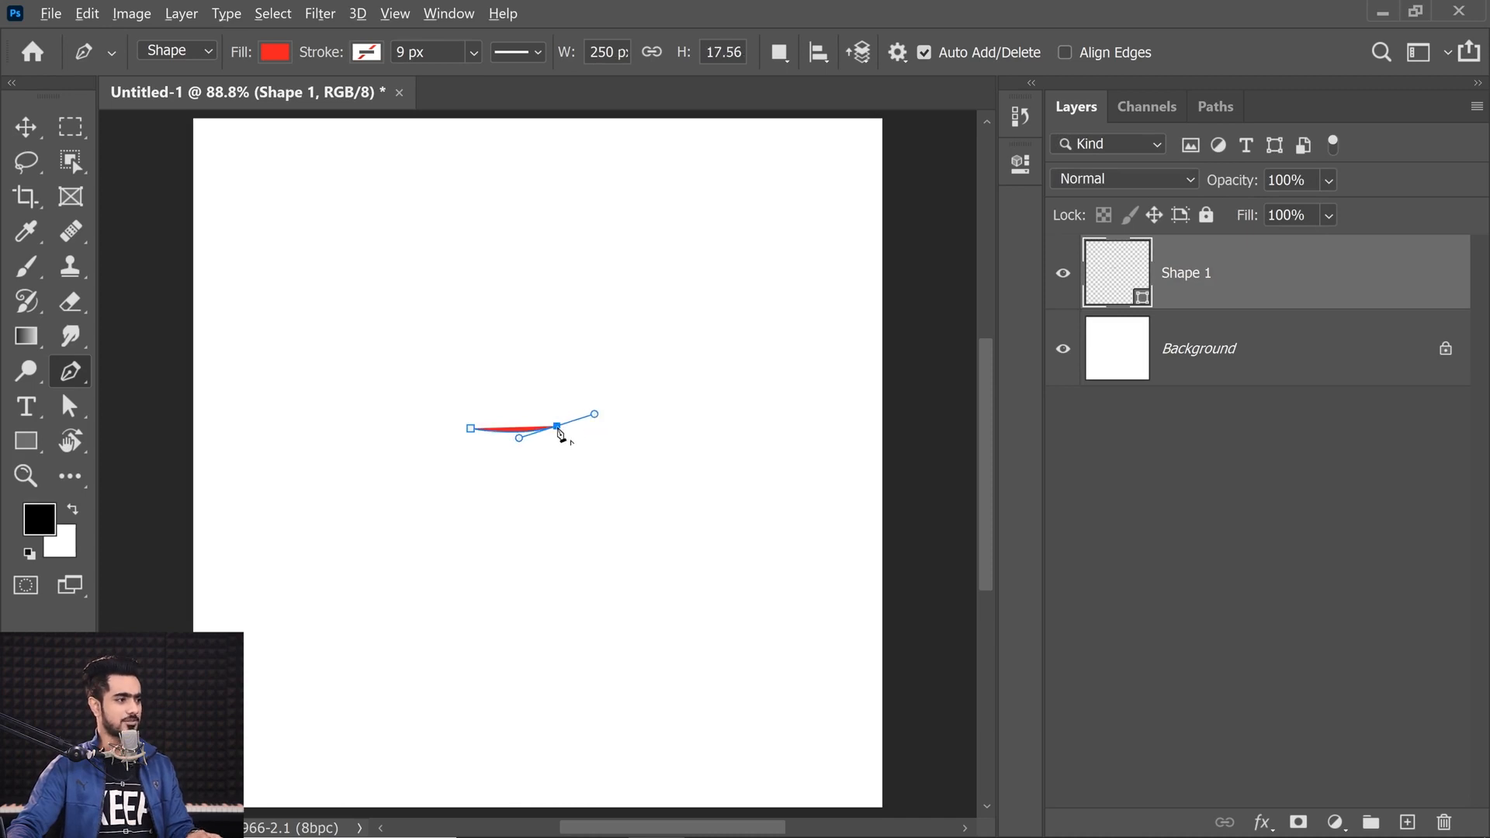
left_click_drag(511, 154, 290, 145)
left_click_drag(470, 429, 481, 453)
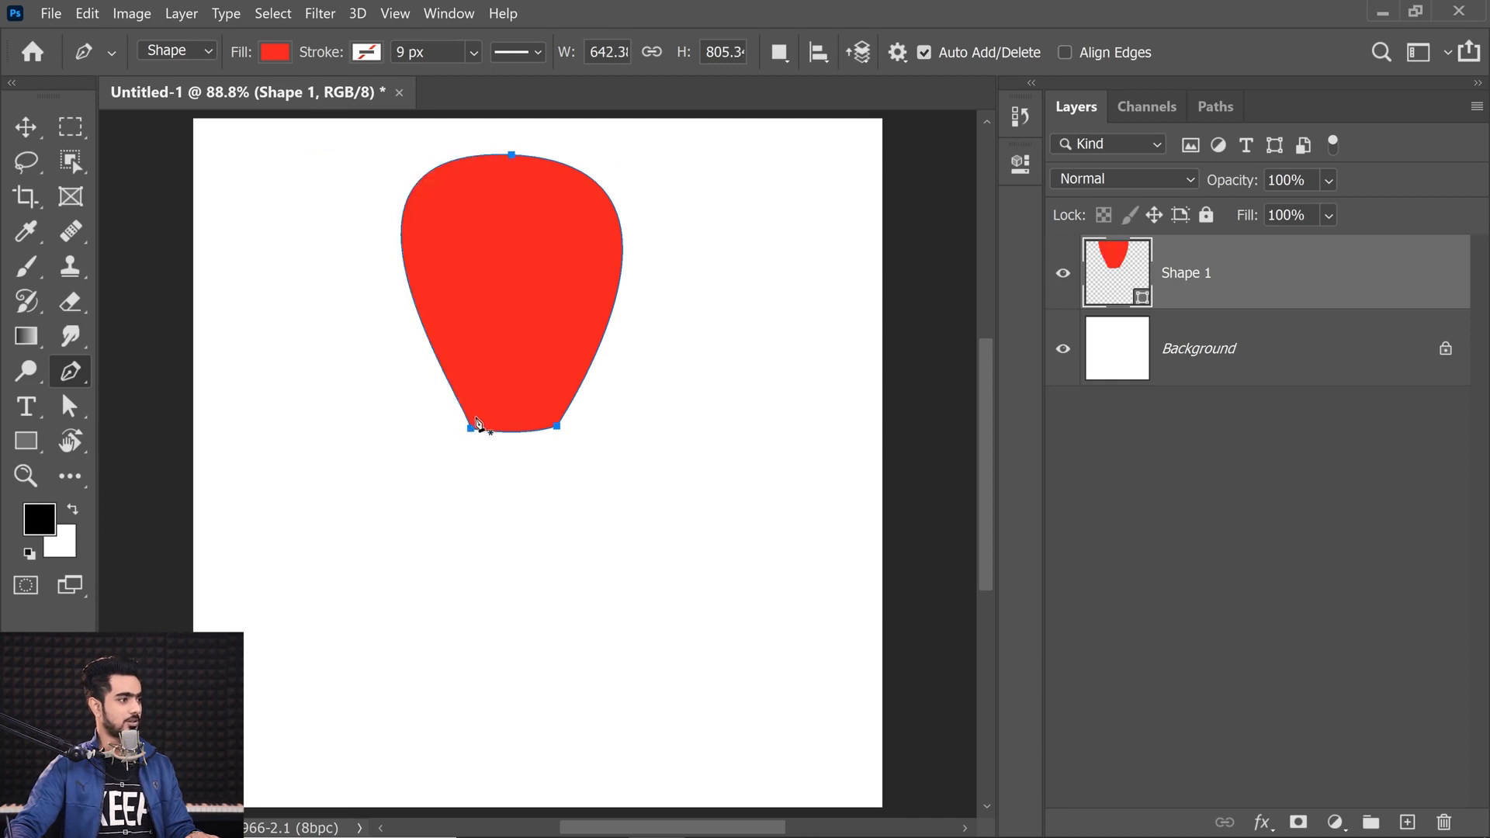
left_click(511, 154, "ctrl")
left_click_drag(292, 147, 295, 160)
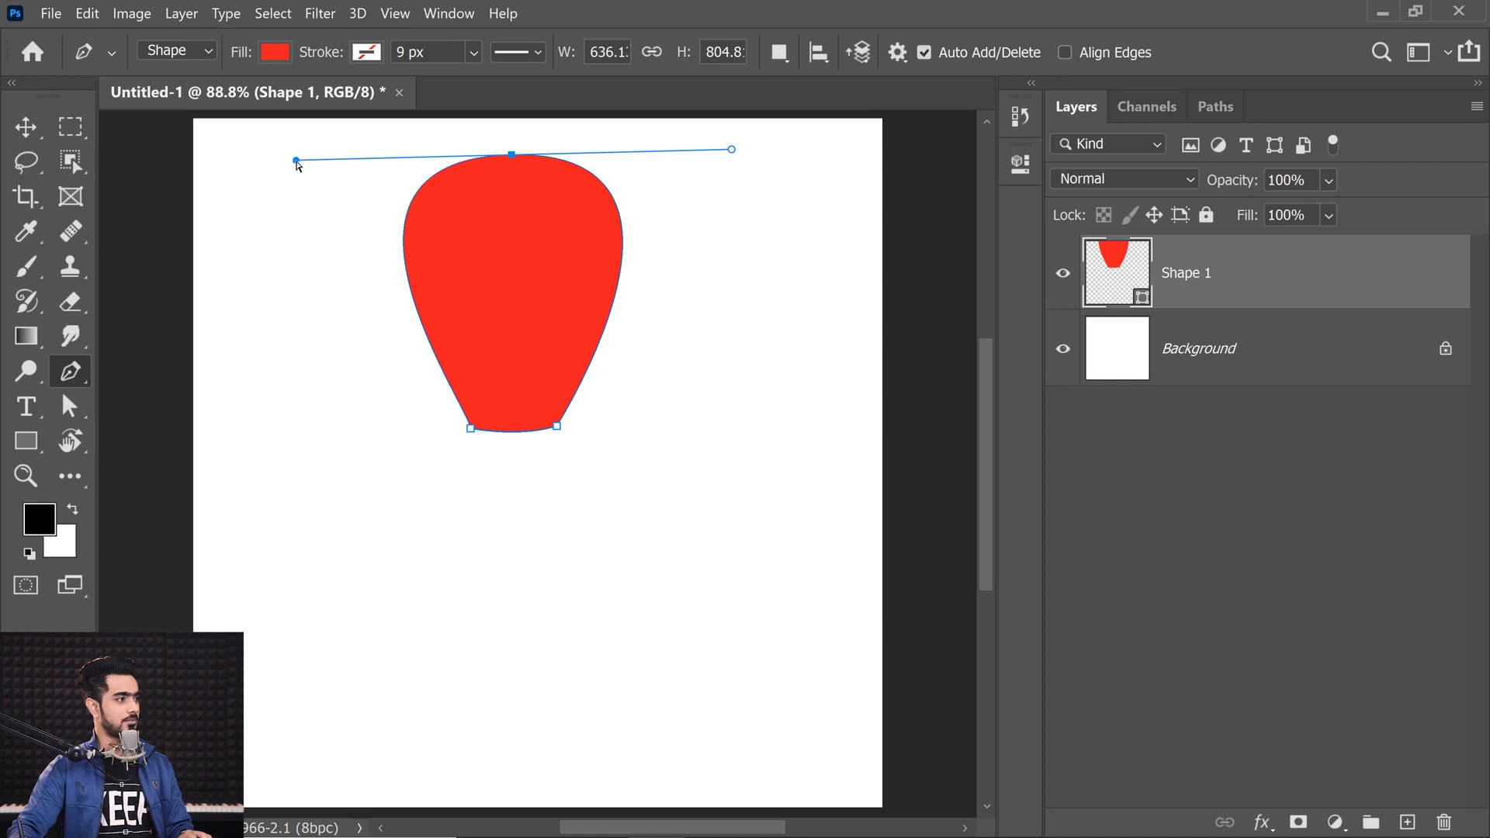
left_click(25, 126)
Step: Move the red shape toward the middle of the canvas
left_click_drag(496, 256, 530, 370)
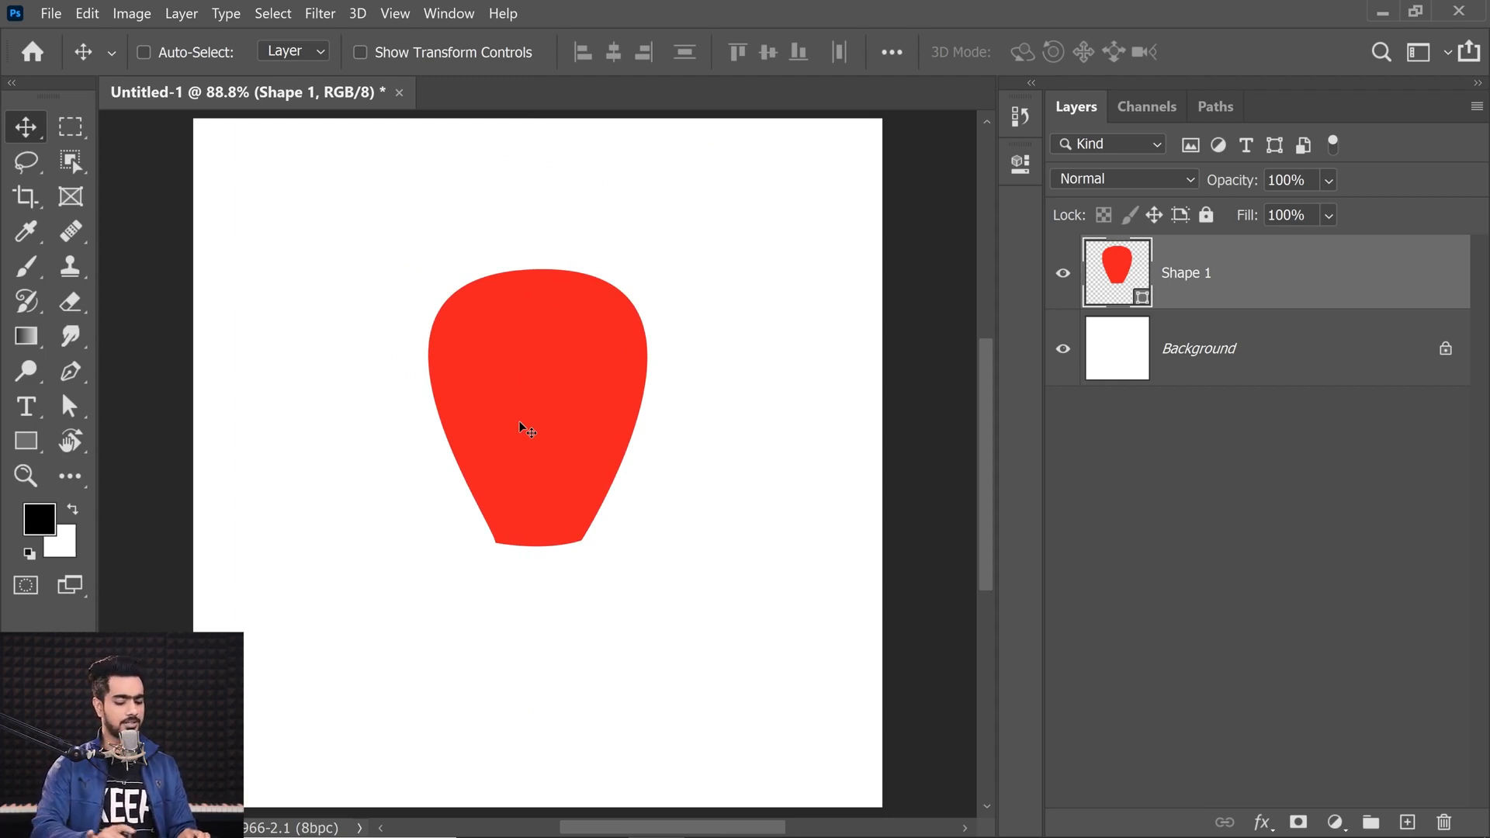
key("ctrl+plus")
key("ctrl+plus")
key("ctrl+plus")
key("ctrl+plus")
key("c")
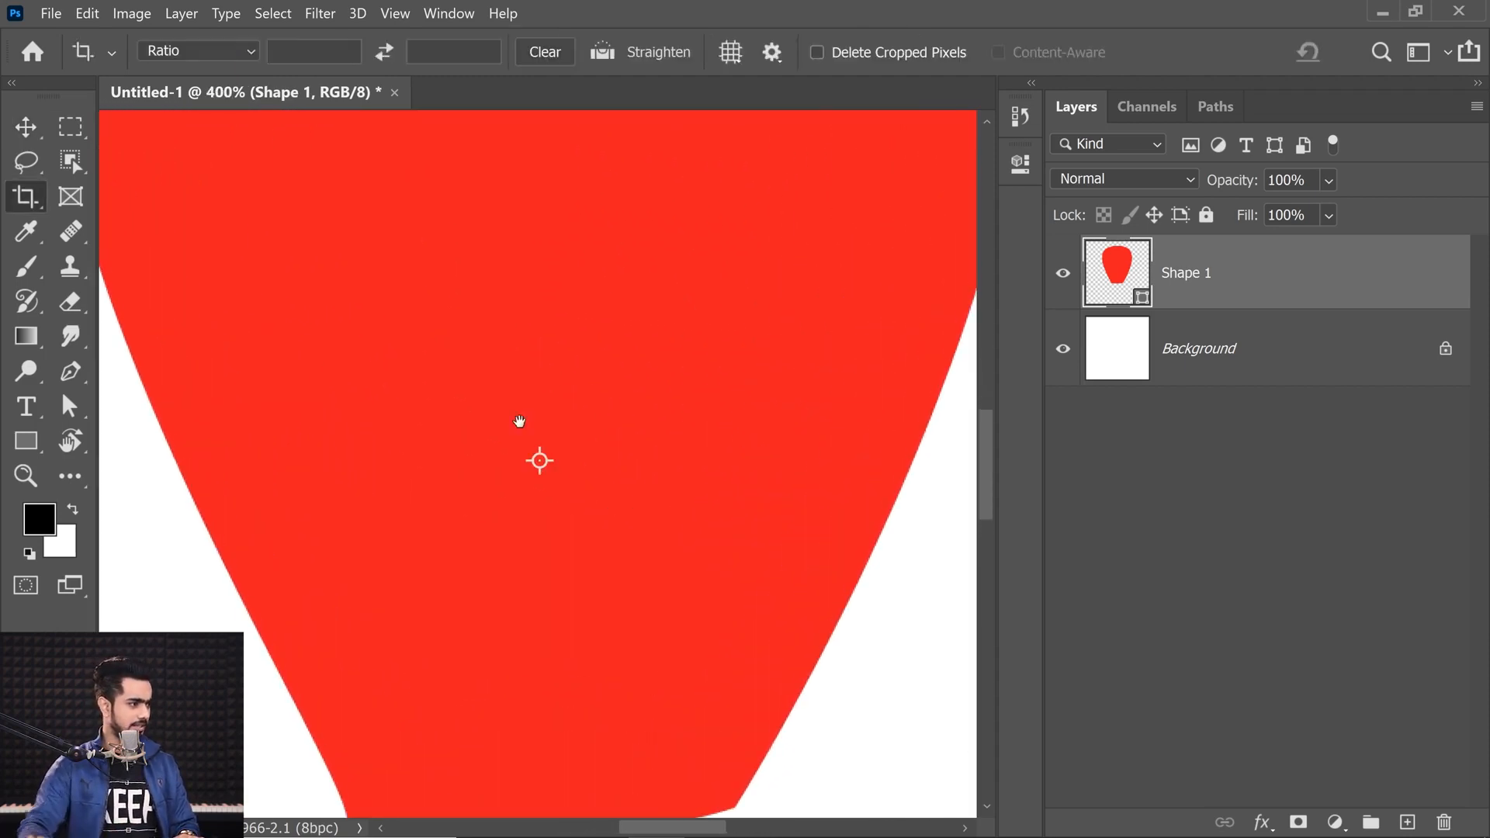
left_click_drag(210, 483, 439, 376)
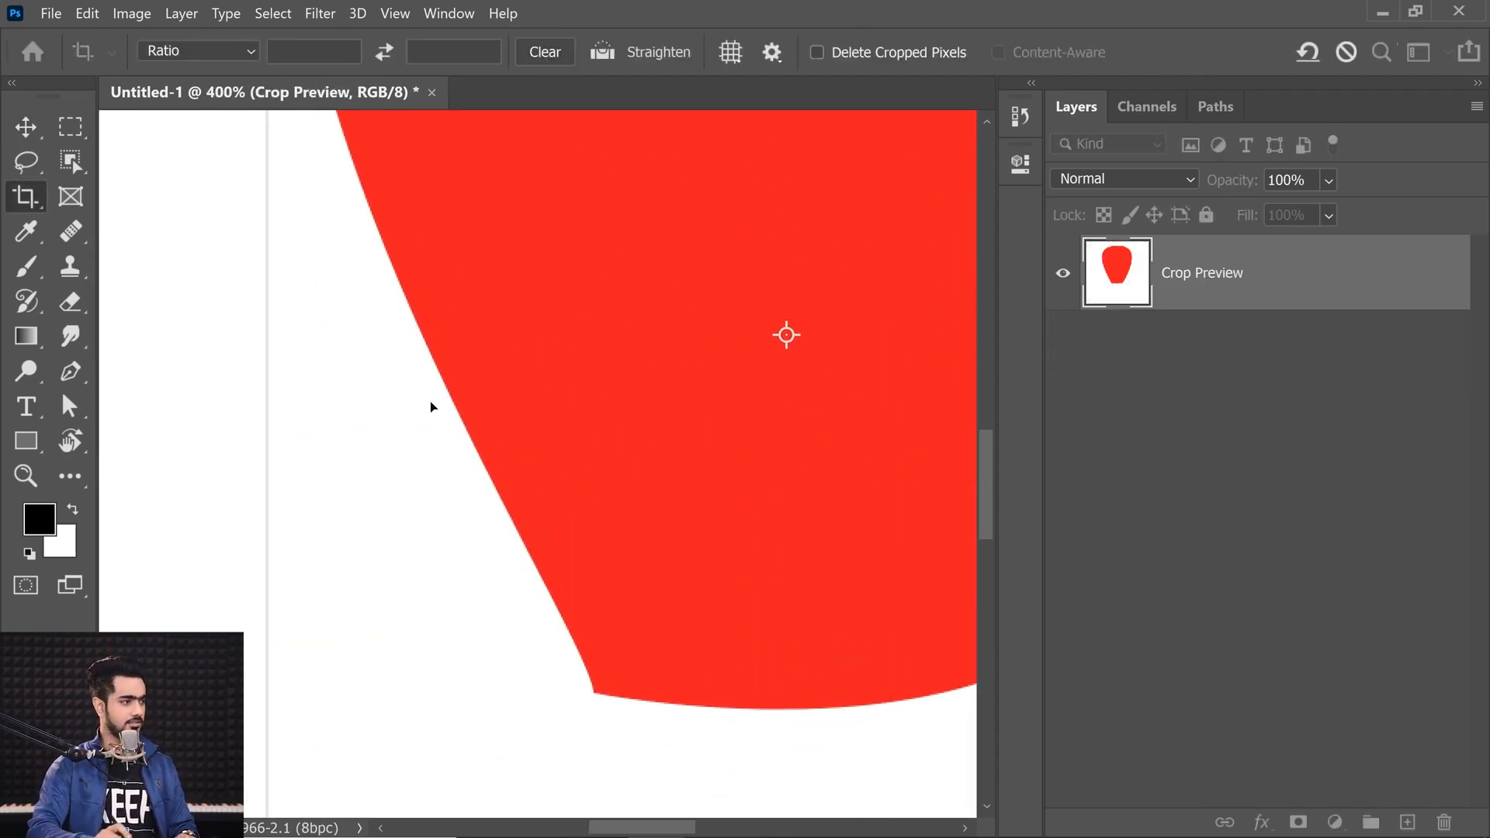
key("ctrl+plus")
key("ctrl+plus")
key("ctrl+plus")
key("ctrl+plus")
key("ctrl+plus")
key("ctrl+plus")
key("ctrl+plus")
key("ctrl+plus")
key("ctrl+plus")
key("ctrl+plus")
left_click_drag(240, 615, 540, 447)
left_click(68, 376)
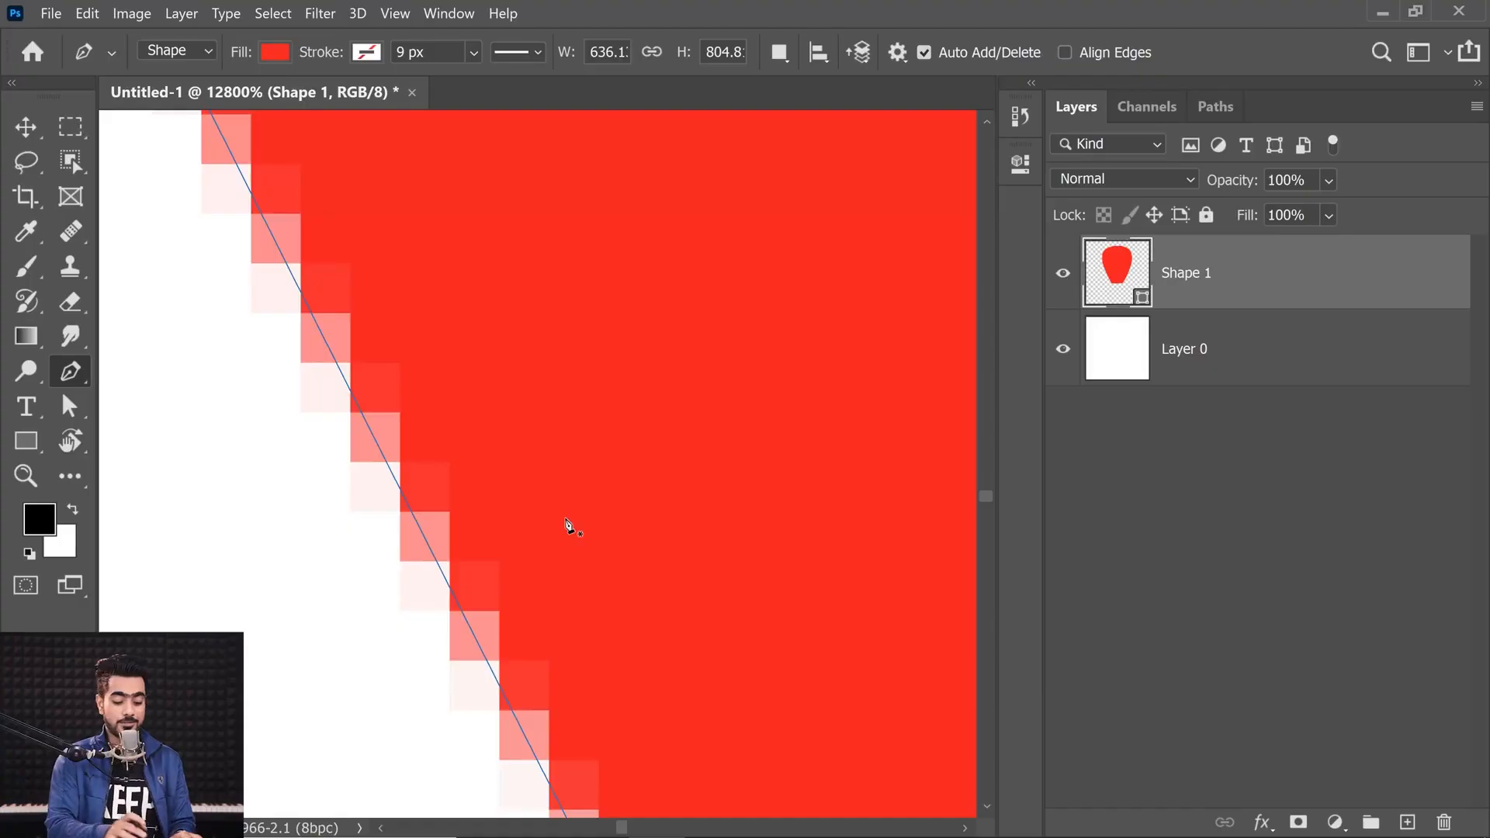
key("ctrl+0")
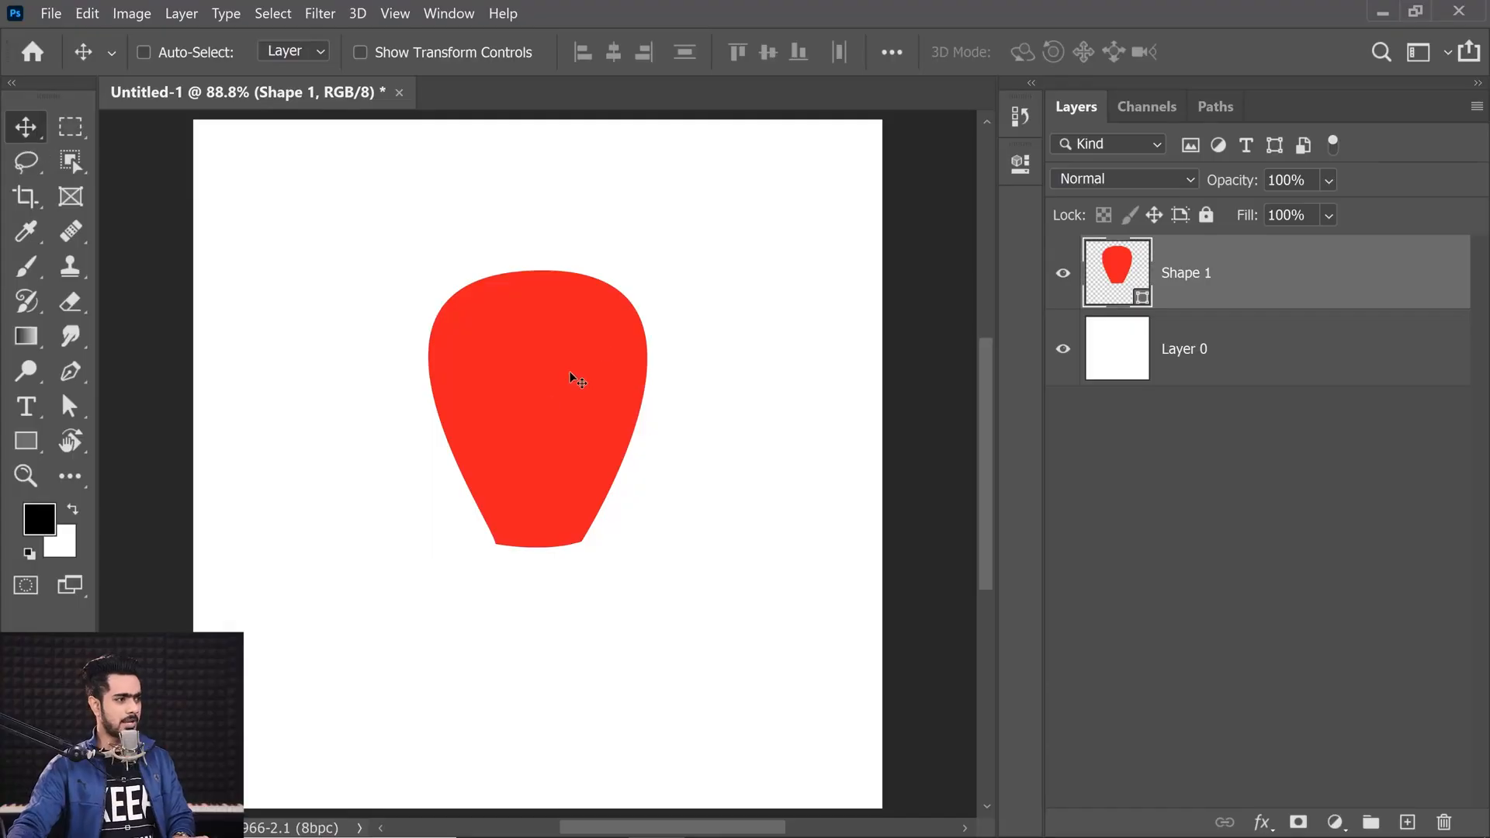
Step: Scale the shape layer up far beyond the canvas with Free Transform
scroll(578, 380, "down", 3)
key("ctrl+t")
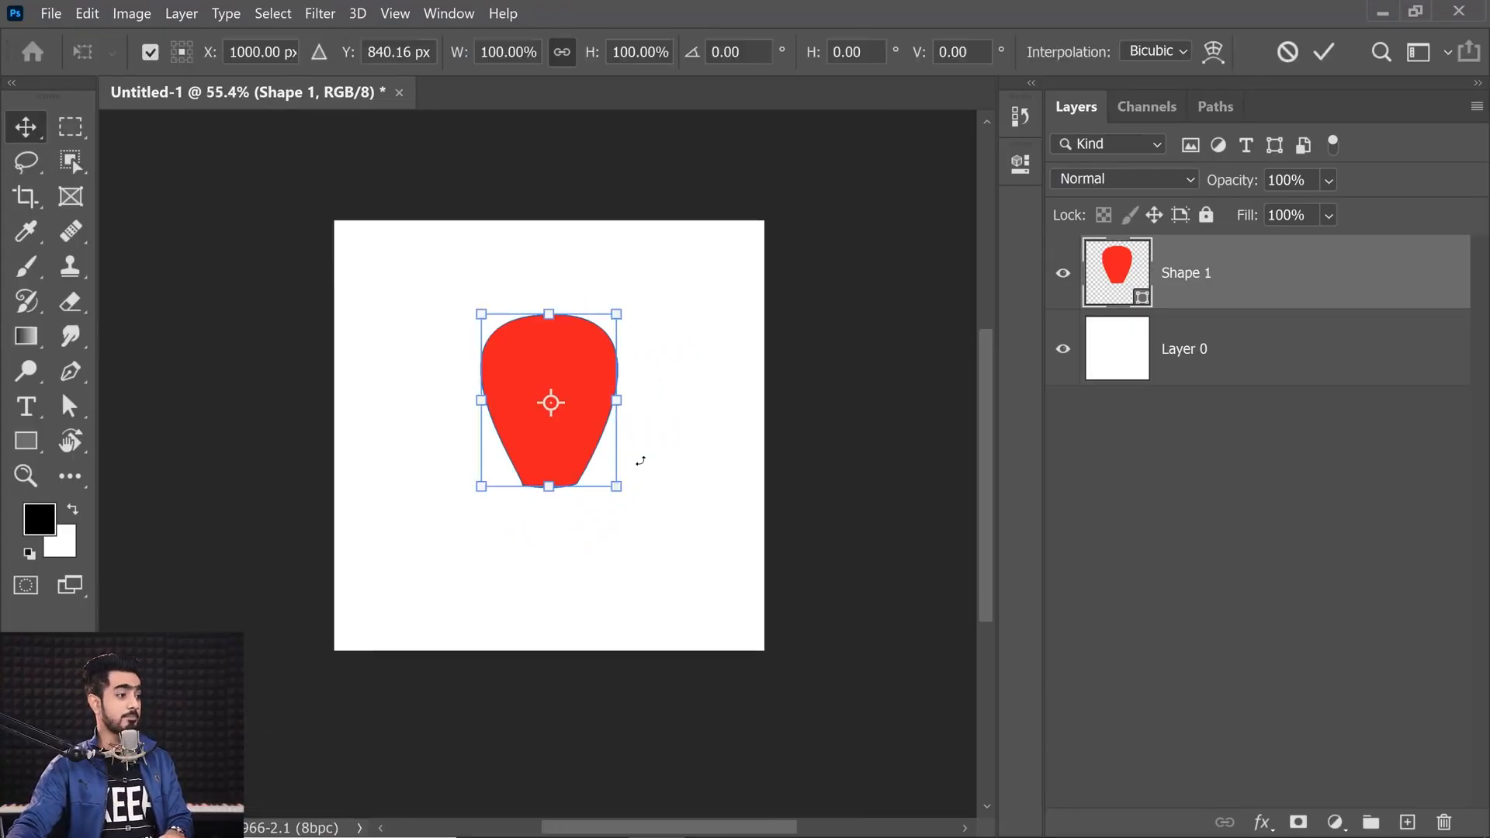
left_click_drag(617, 487, 838, 649)
key("Return")
scroll(376, 592, "up", 10)
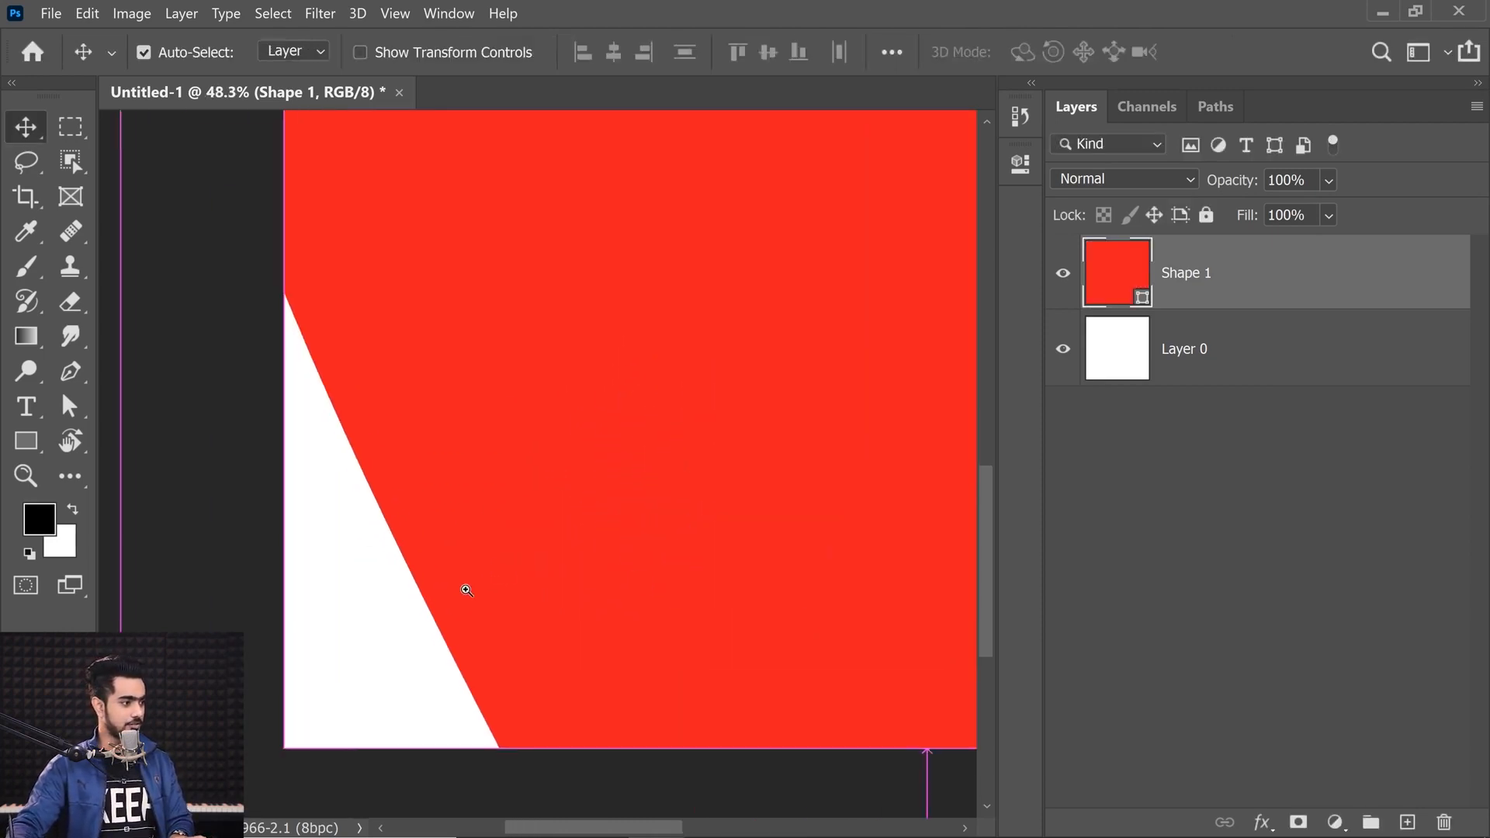
Step: Scale the shape back down with Free Transform so it nearly fills the canvas
mouse_move(408, 499)
left_mouse_down()
mouse_move(505, 511)
mouse_move(394, 509)
left_mouse_up()
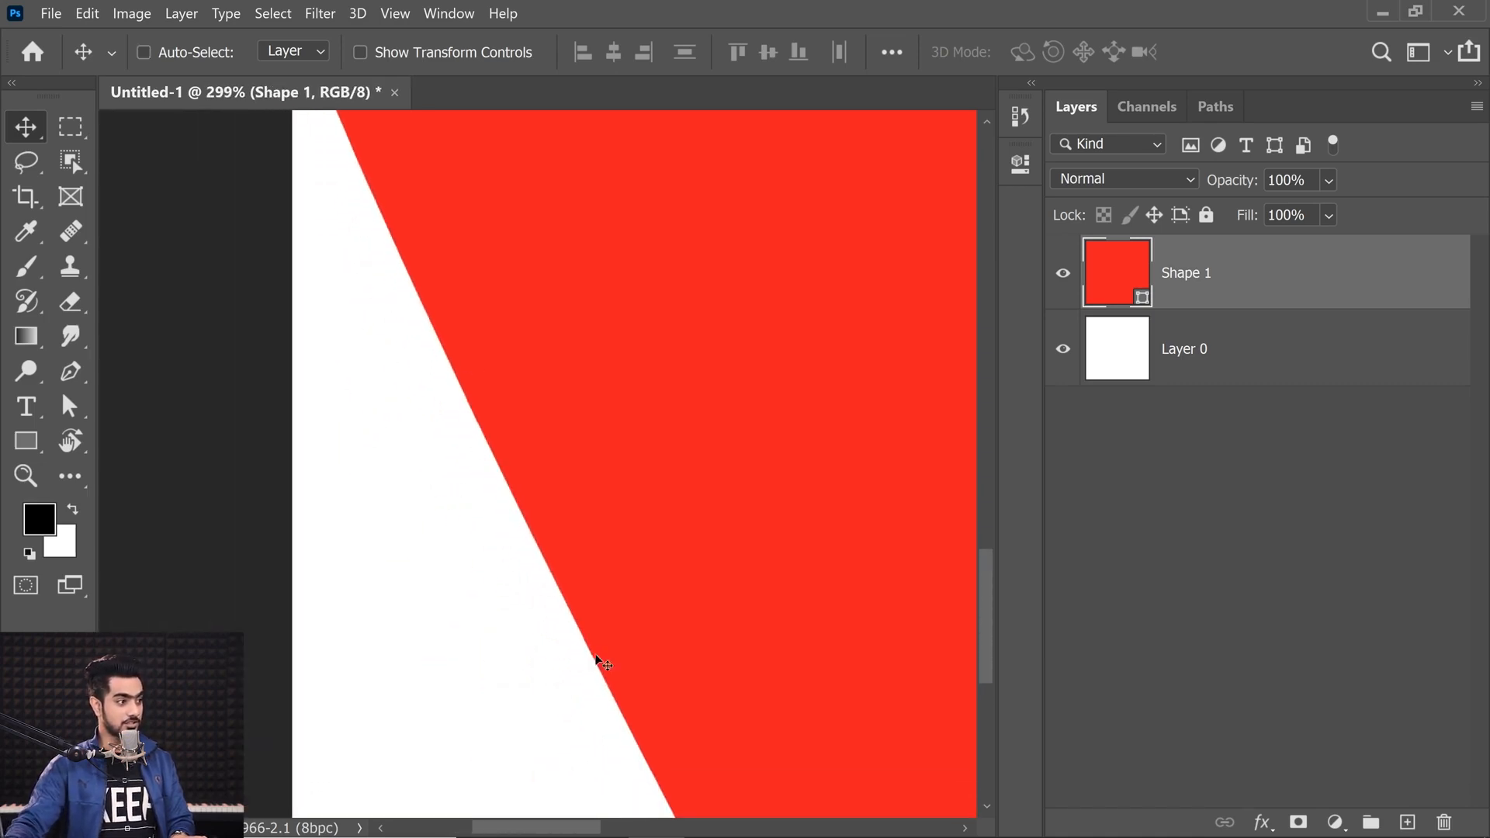
key("ctrl+0")
key("ctrl+t")
left_click_drag(592, 403, 572, 402)
left_click_drag(768, 660, 708, 642)
key("Return")
key("ctrl+t")
key("Return")
Step: Reposition the shape and shrink it with Free Transform to sit inside the canvas
left_click_drag(453, 470, 465, 457)
key("ctrl+0")
key("r")
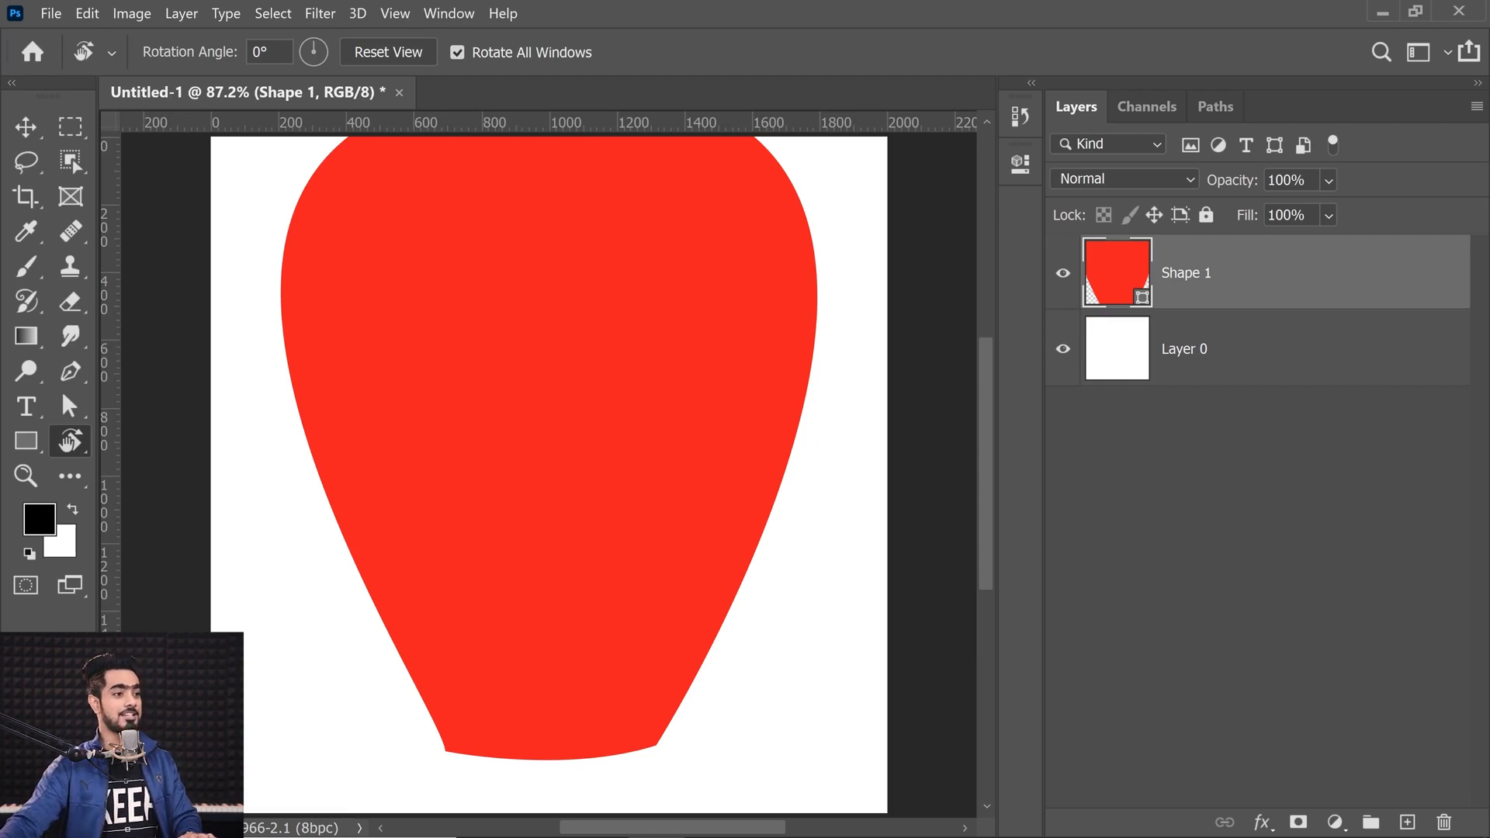
right_click(1342, 272)
left_click(1402, 292)
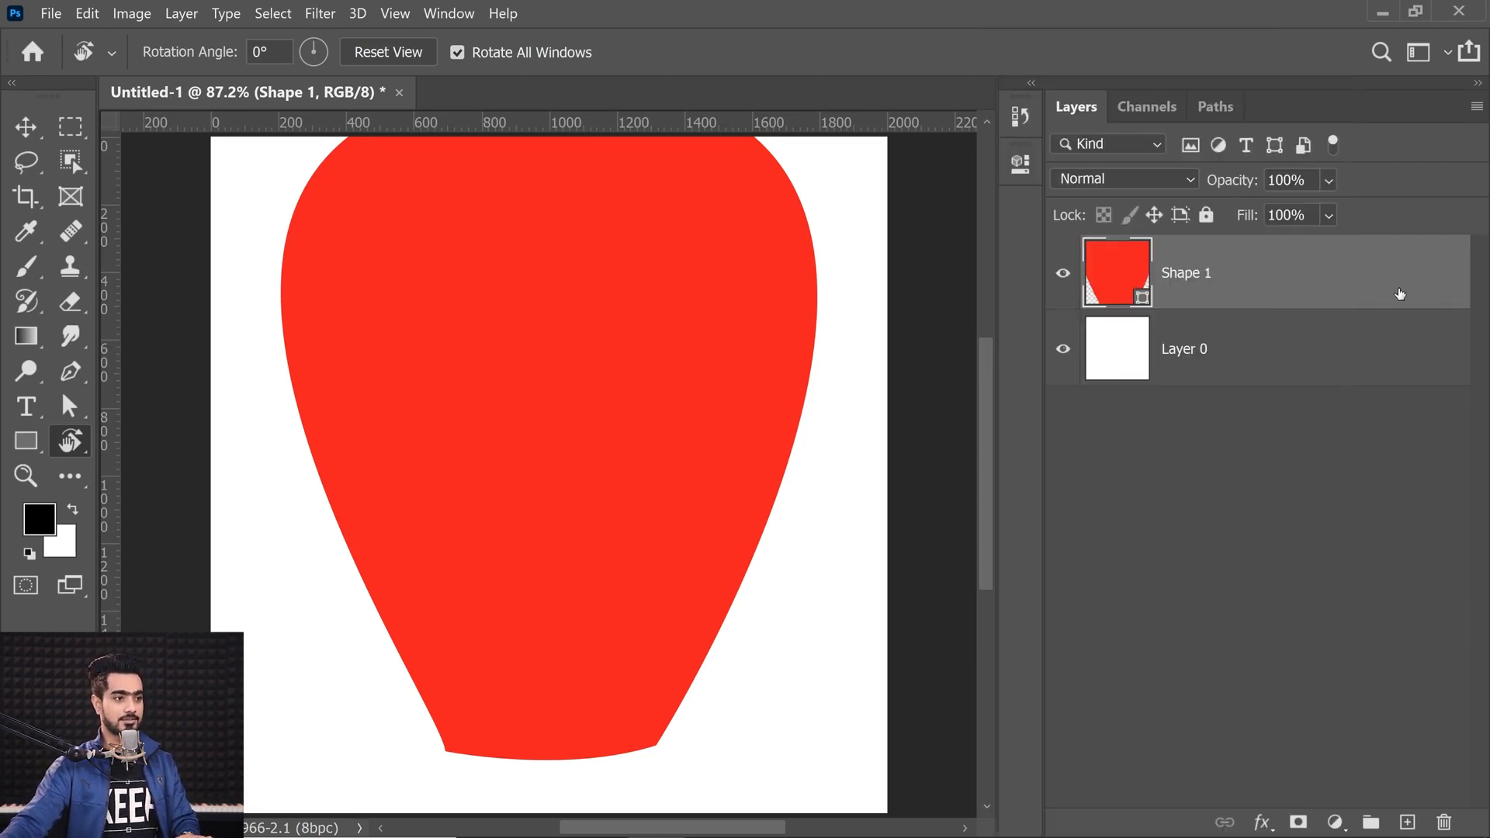
key("ctrl+t")
left_click_drag(809, 148, 760, 209)
left_click_drag(685, 288, 683, 310)
key("Return")
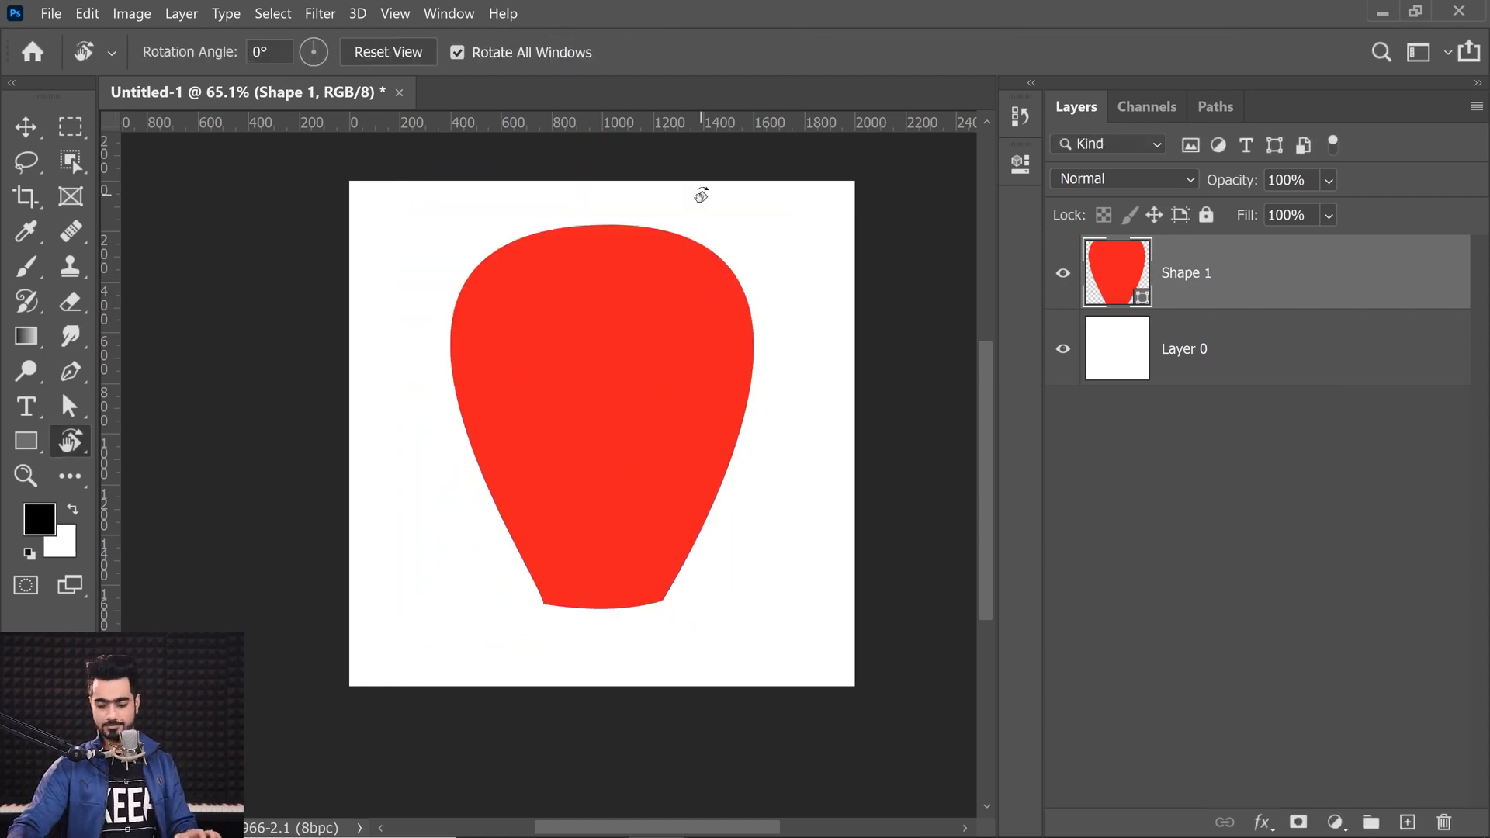
Step: Rasterize the red shape layer
key("ctrl+0")
right_click(1292, 279)
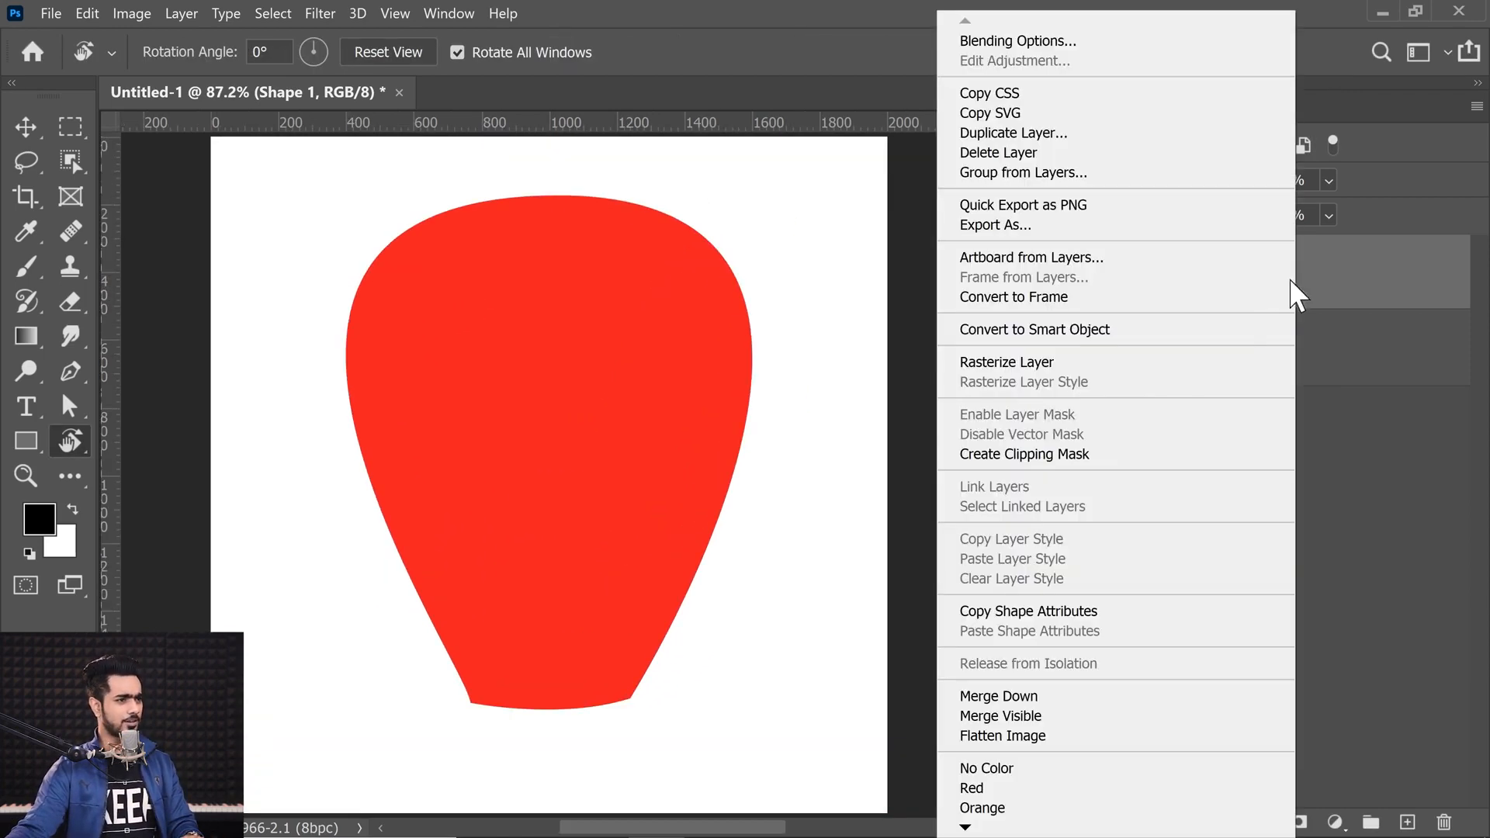
left_click(1078, 365)
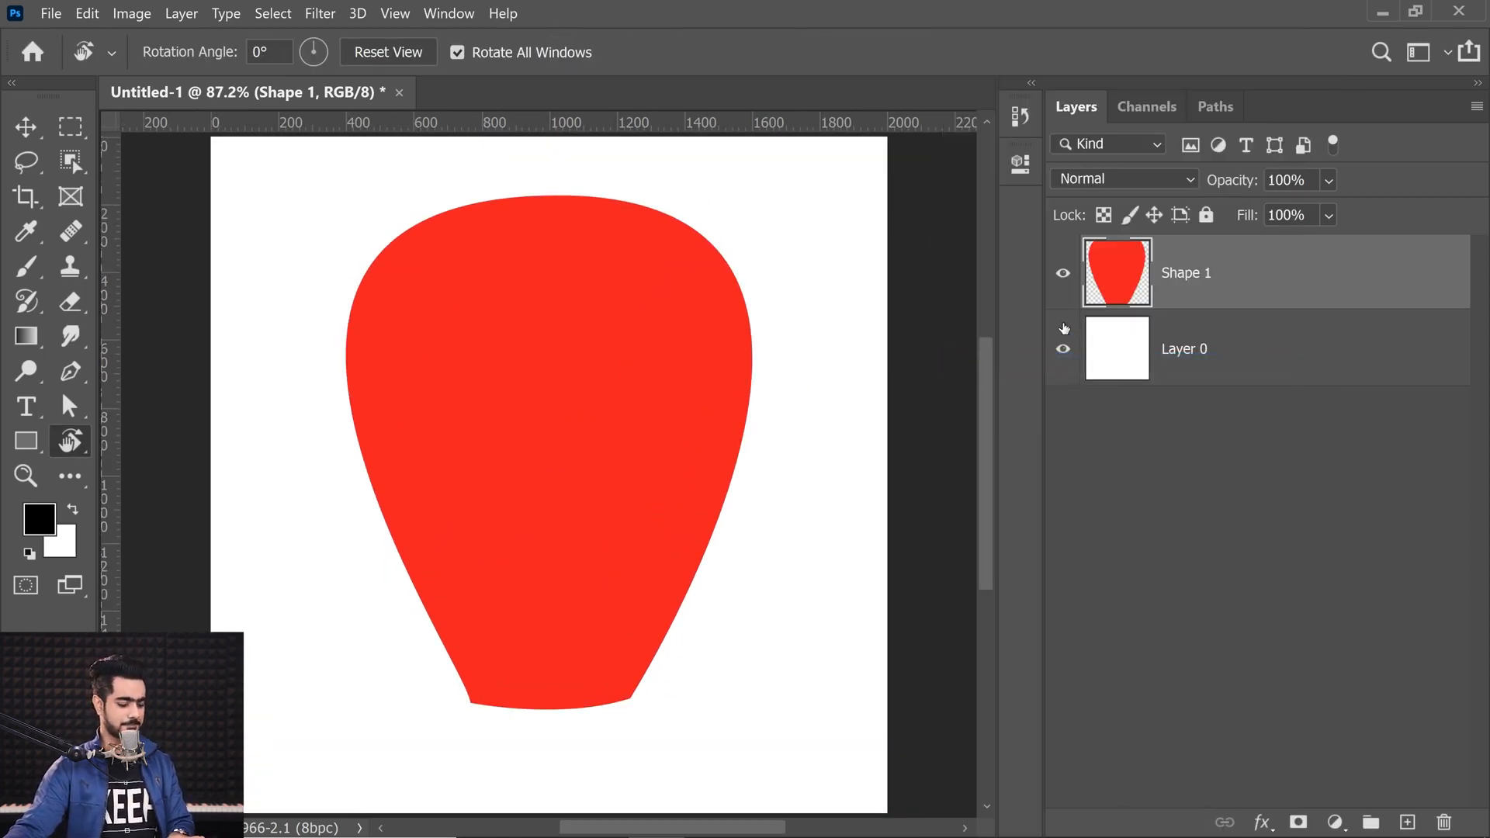
Step: Scale the rasterized shape down to a tiny size and then back up with Free Transform
key("ctrl+t")
left_click_drag(757, 192, 575, 412)
key("r")
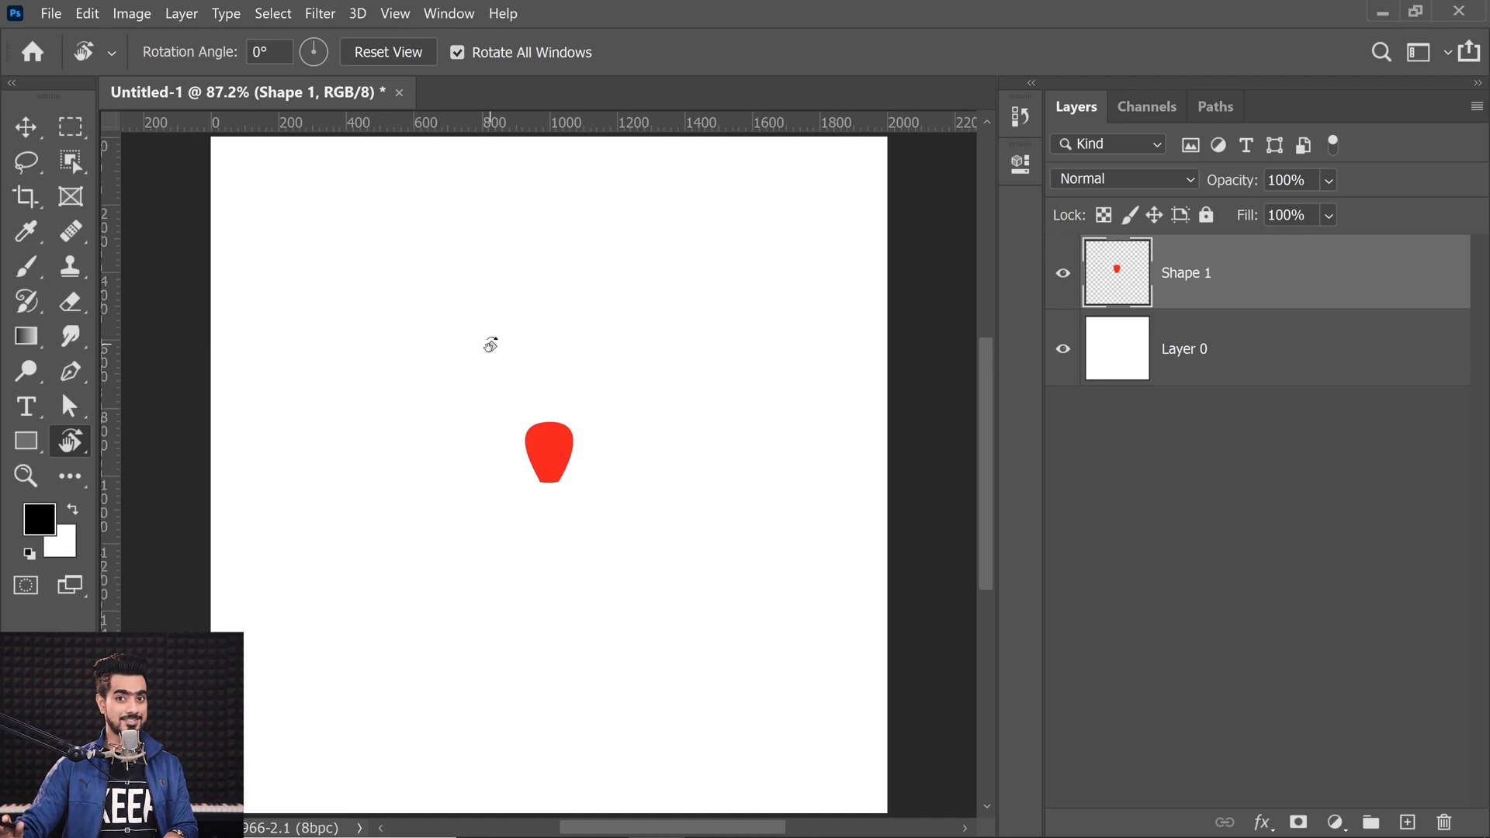
key("ctrl+t")
left_click_drag(573, 417, 798, 156)
key("Return")
key("r")
left_click_drag(357, 591, 435, 568)
key("ctrl+0")
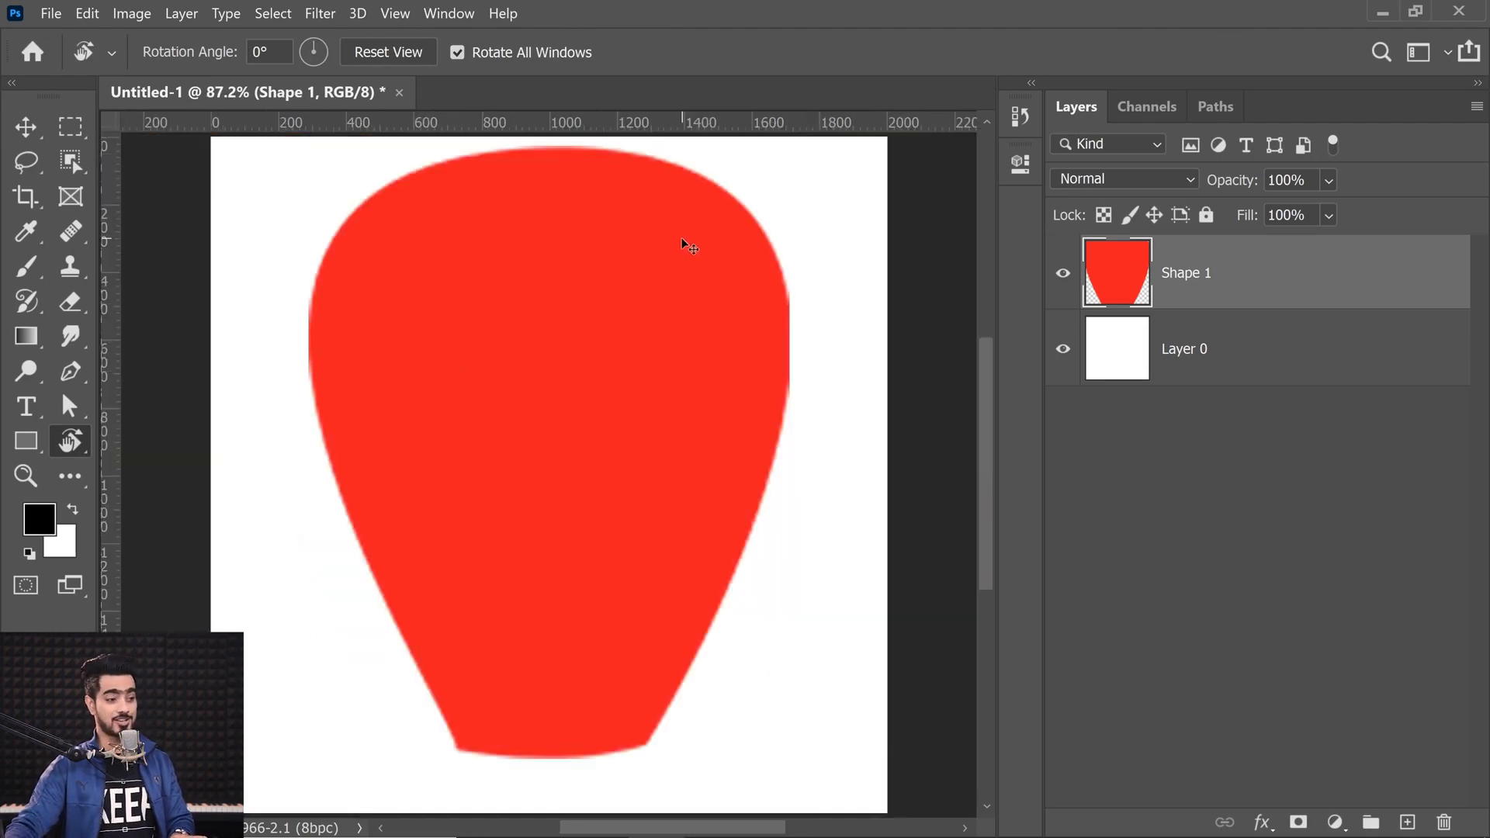
Step: Enlarge the rasterized shape to about 3318% with Free Transform and inspect its edge
key("ctrl+t")
left_click_drag(791, 142, 890, 139)
key("Return")
key("ctrl+t")
left_click_drag(654, 451, 648, 450)
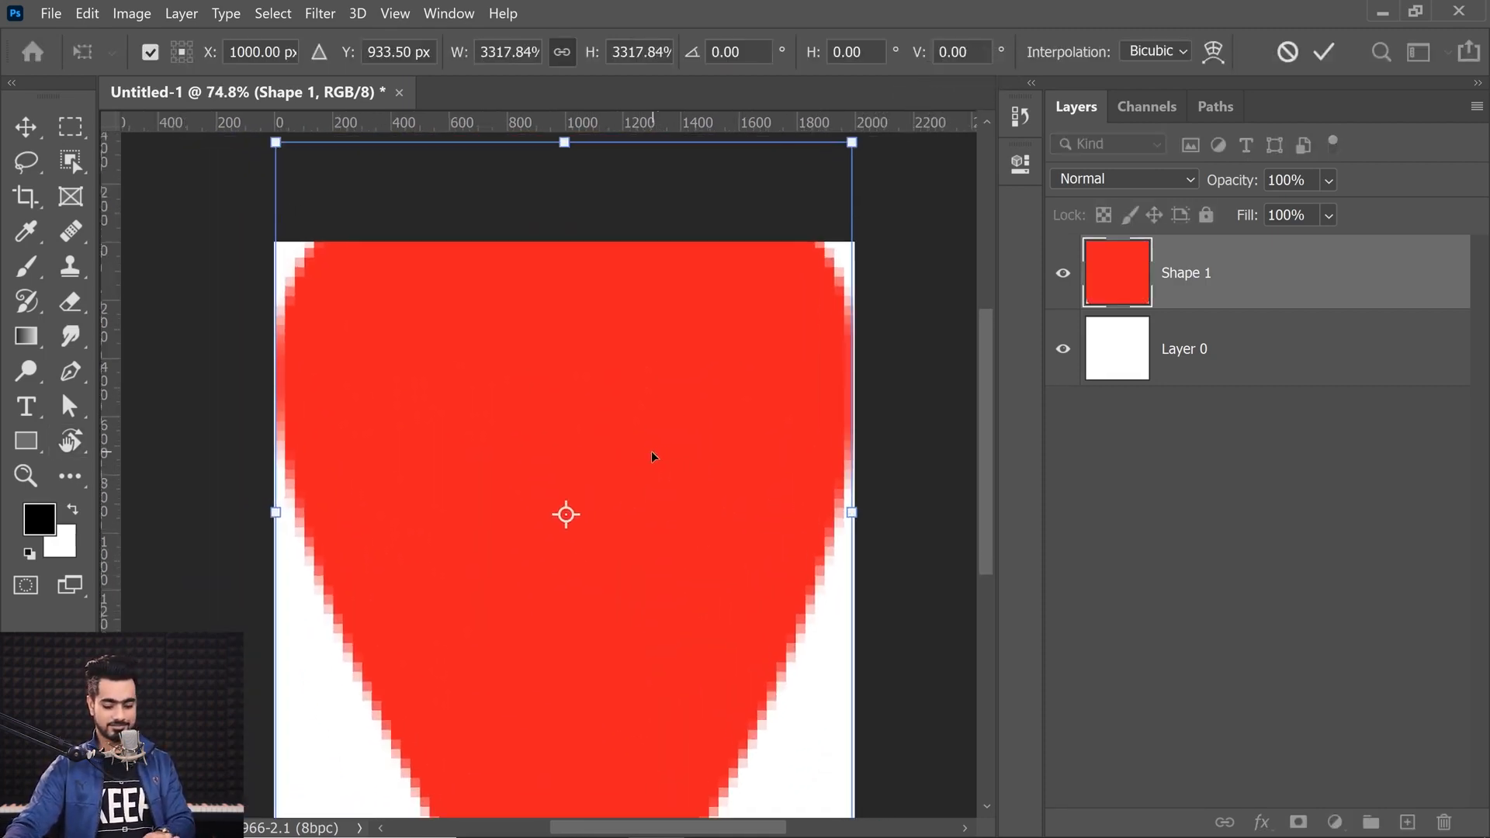
key("Return")
left_click_drag(798, 672, 855, 672)
left_click_drag(850, 663, 745, 497)
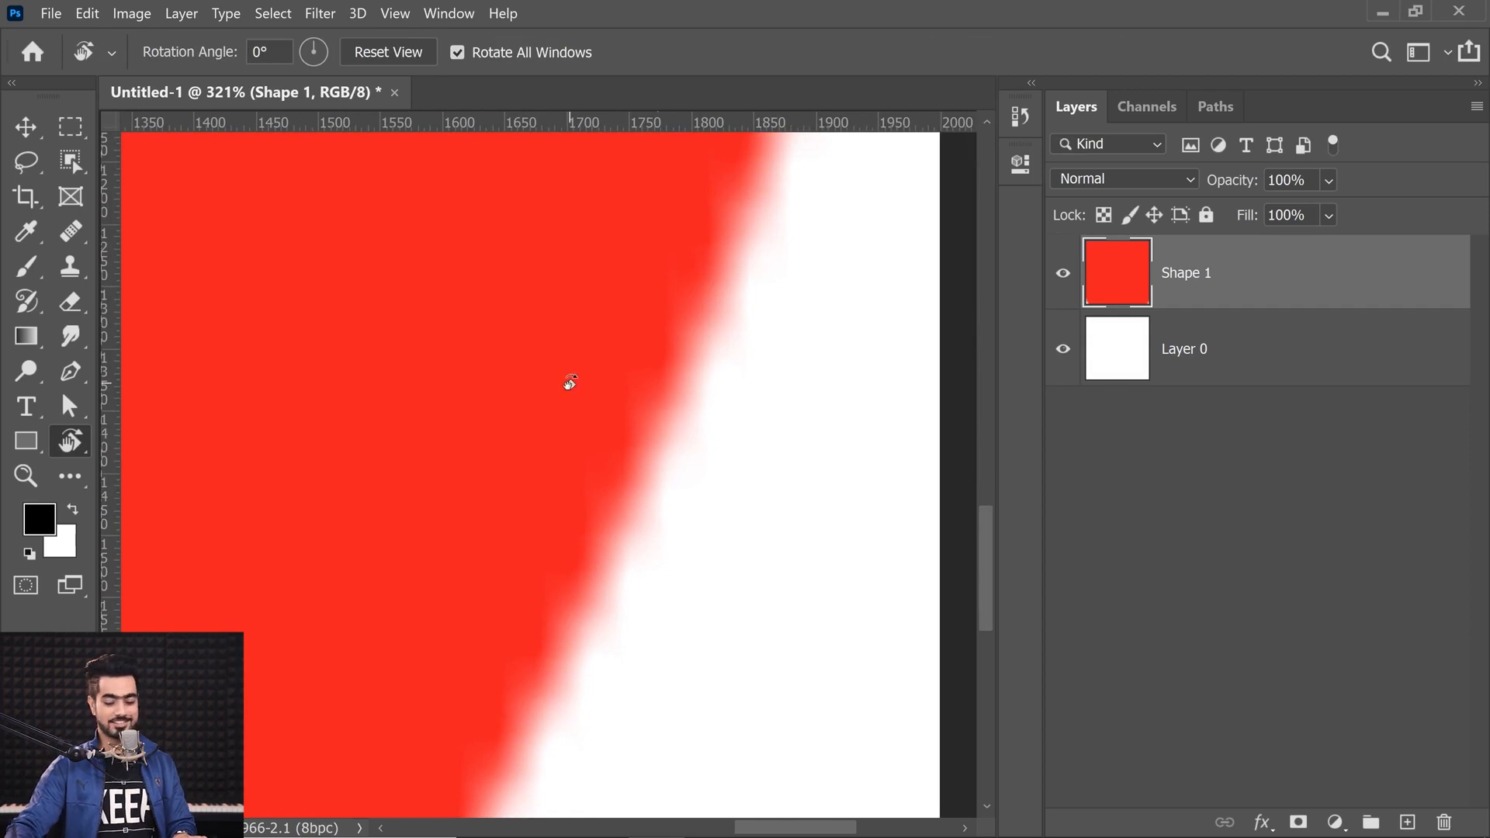
key("ctrl+0")
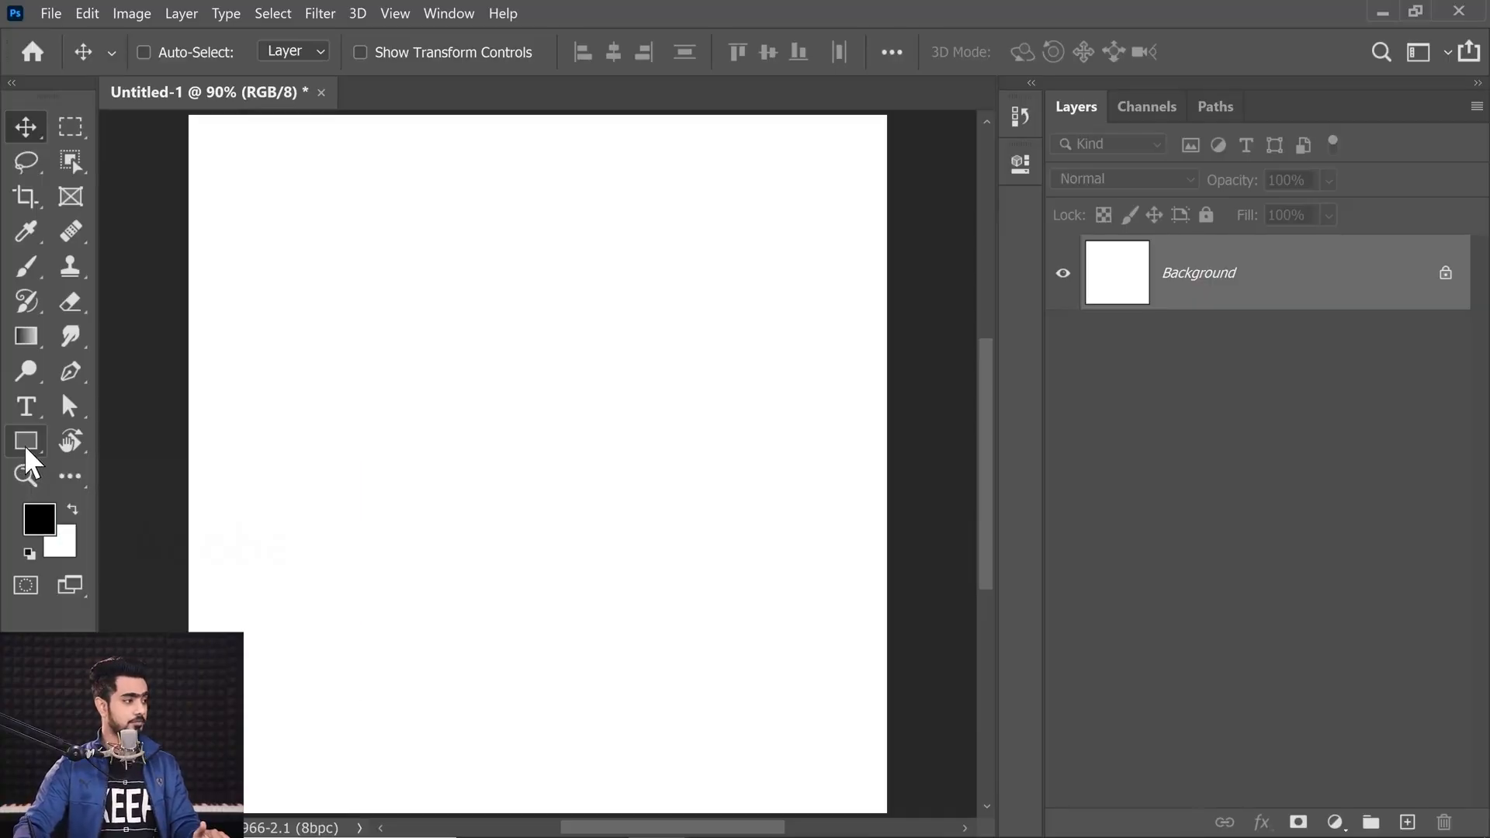
Step: Switch to the Custom Shape tool and pick a flower shape from the Flowers set
left_click(25, 446)
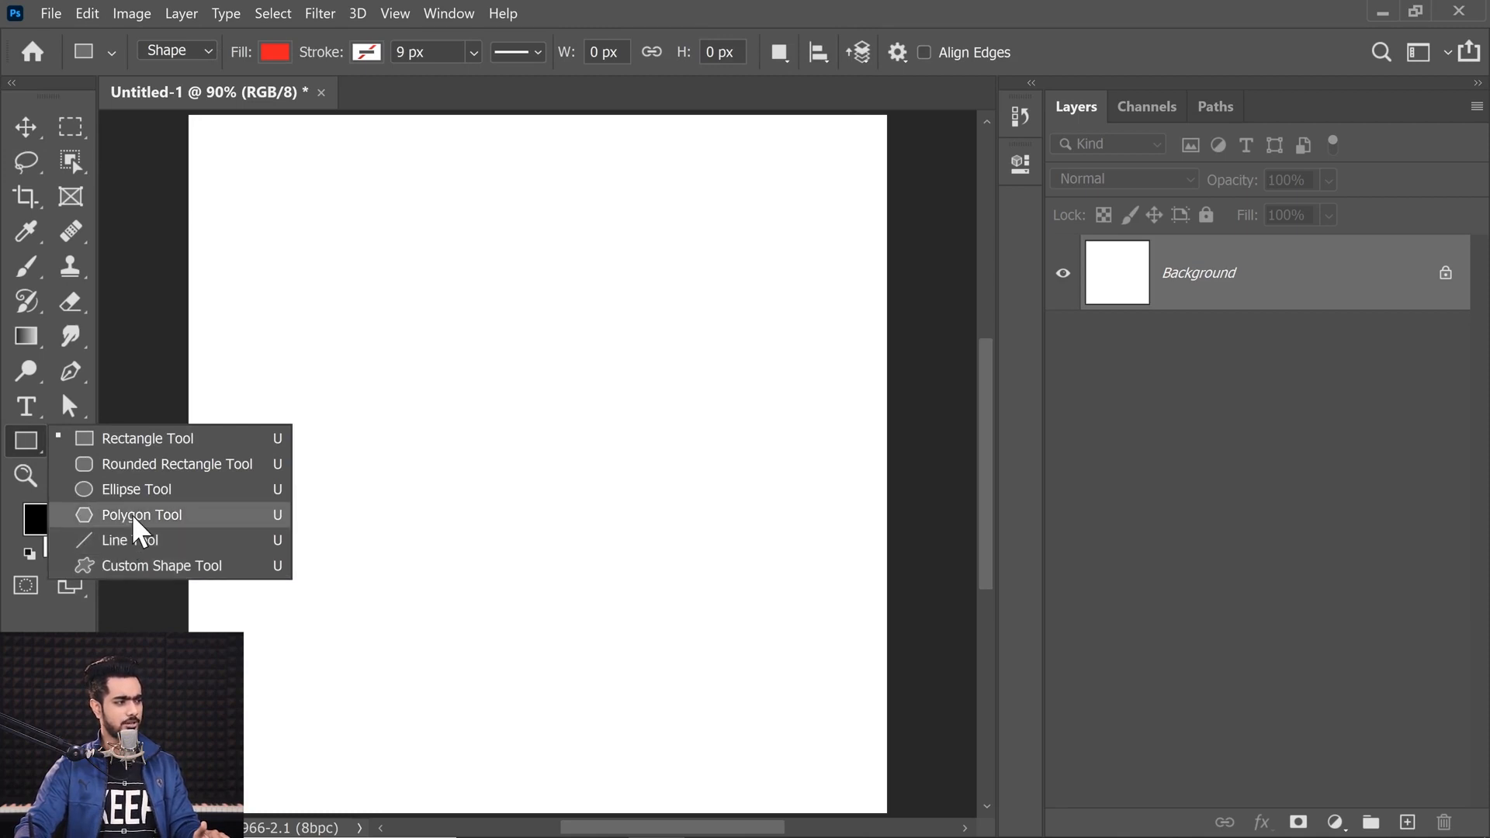
left_click(142, 569)
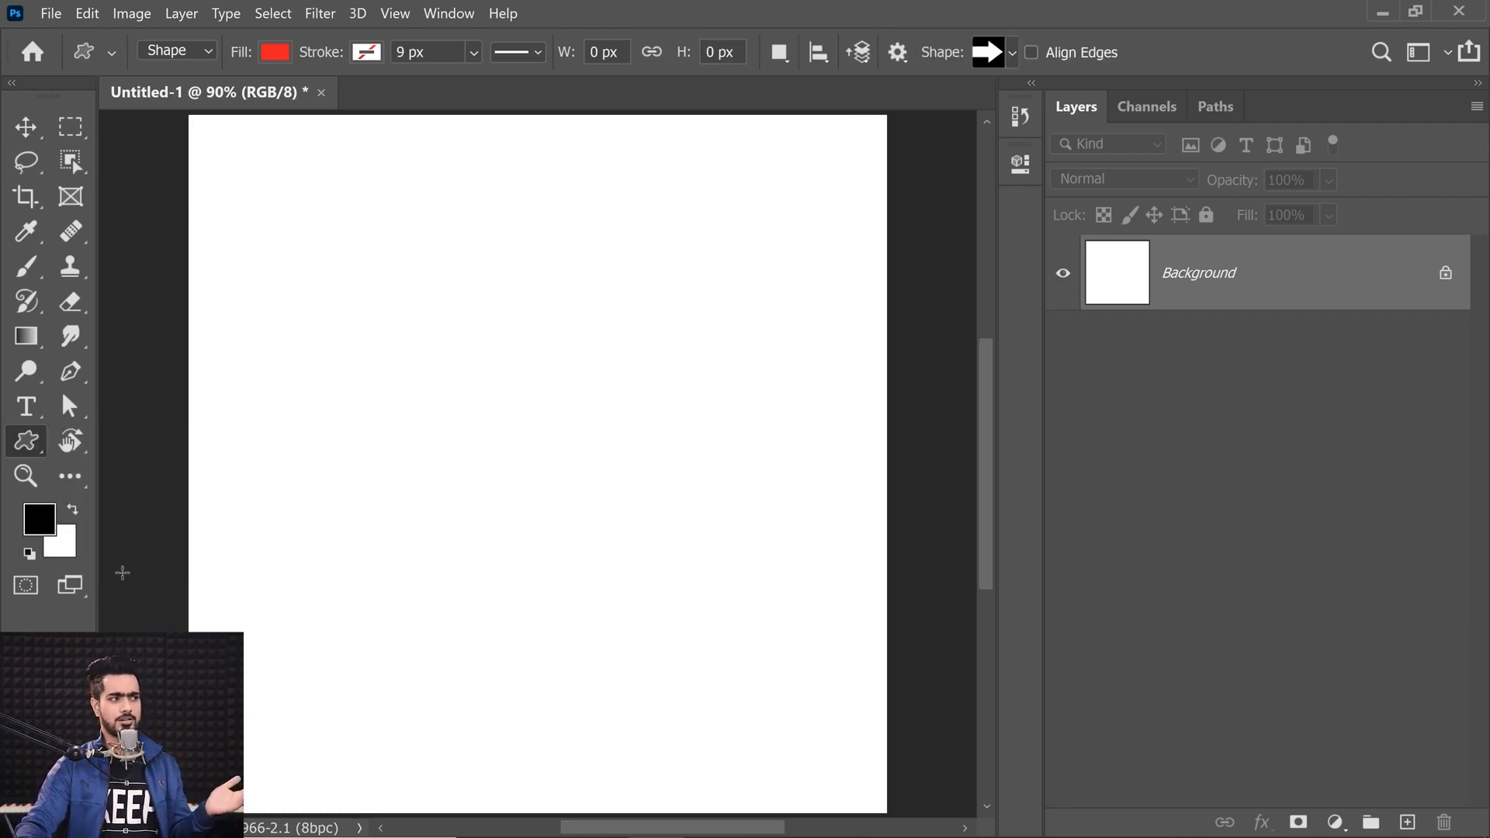
left_click(1004, 51)
left_click_drag(1086, 123, 1087, 209)
left_click(869, 139)
left_click(867, 217)
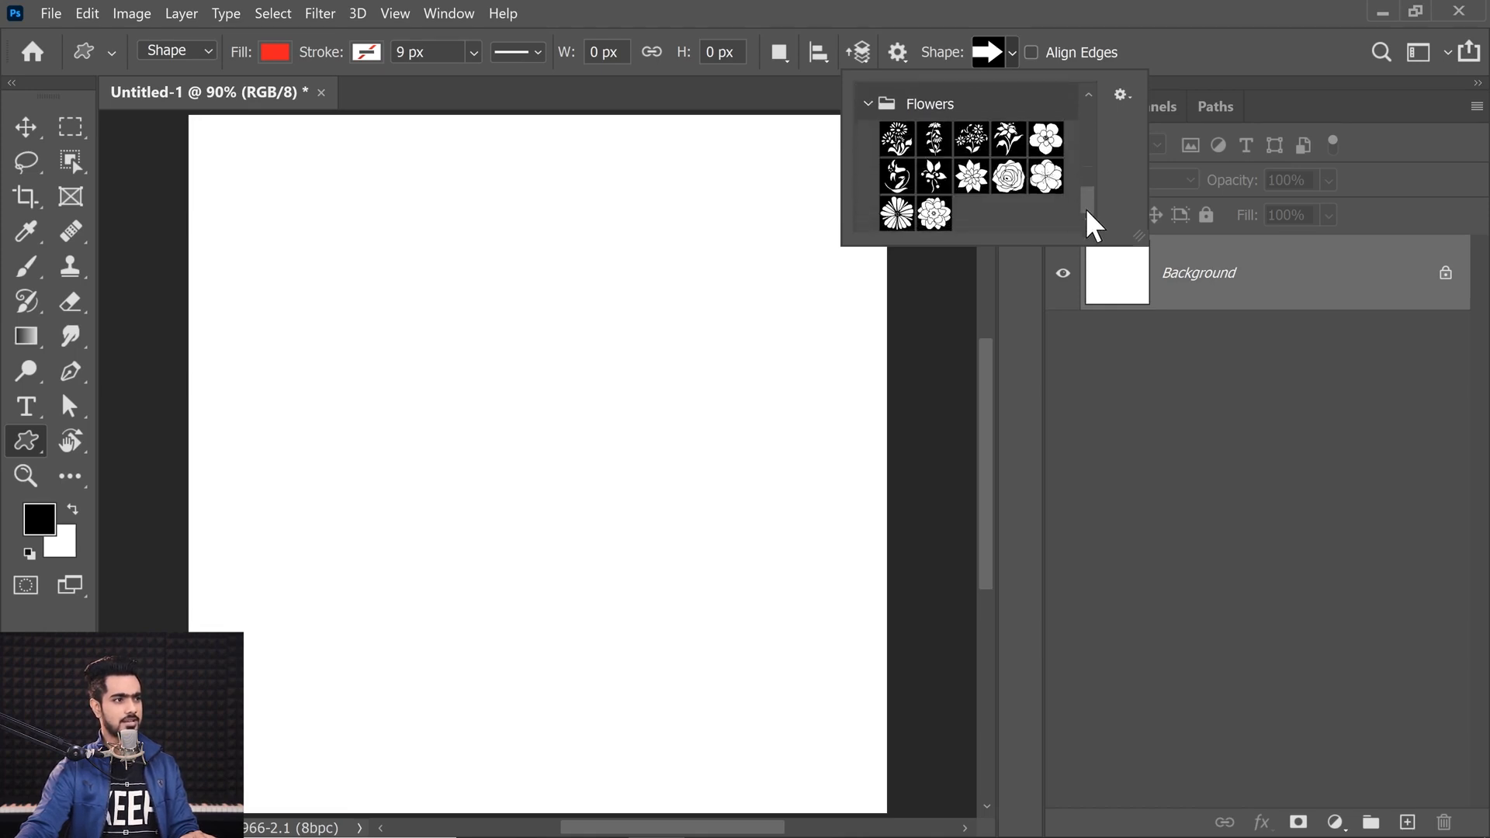
left_click(908, 222)
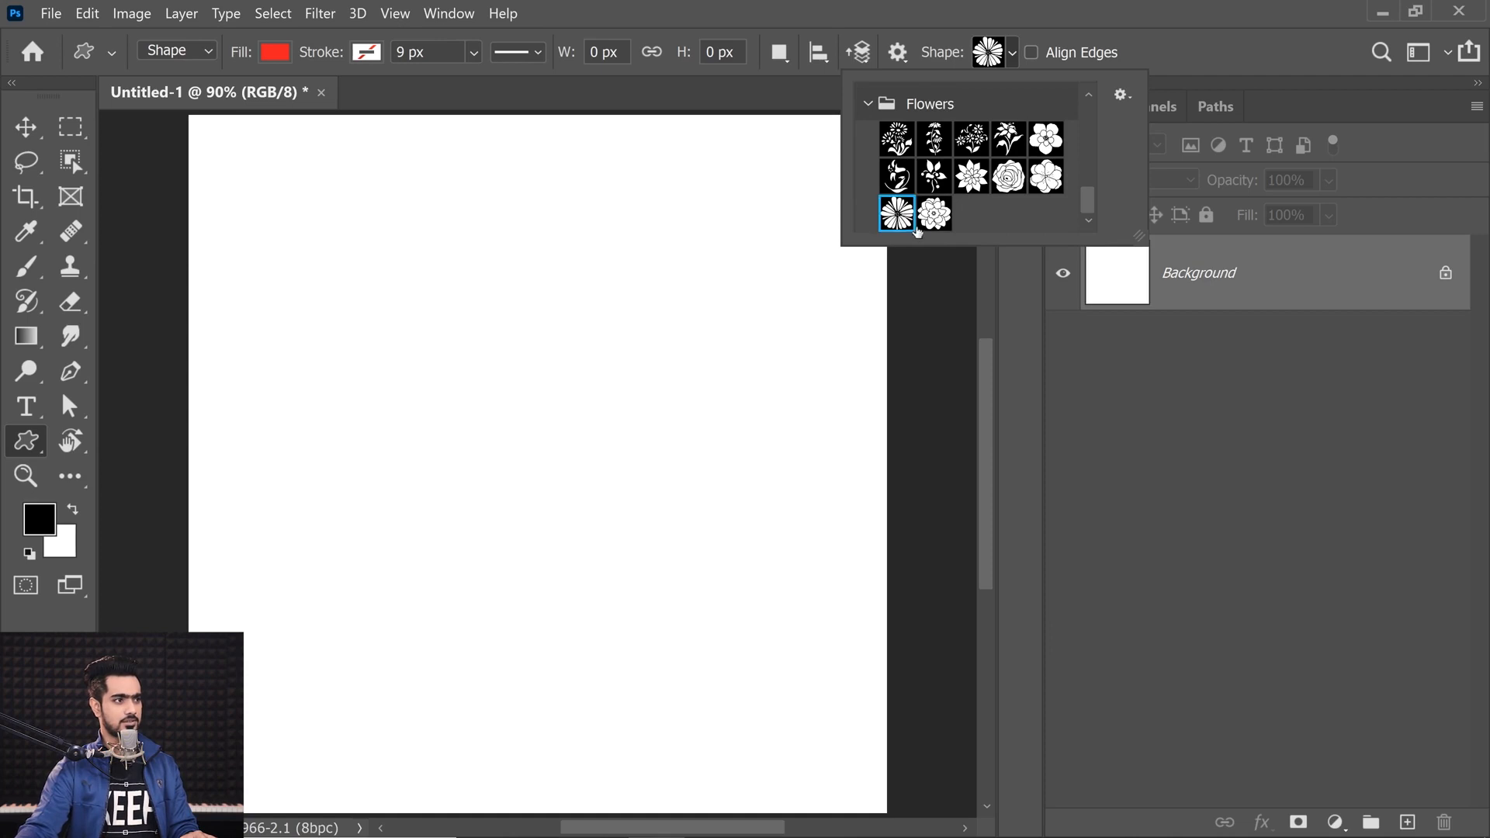
Step: Draw the red flower shape about 968 × 958 px on the blank canvas
left_click(393, 269)
left_click_drag(393, 269, 733, 650)
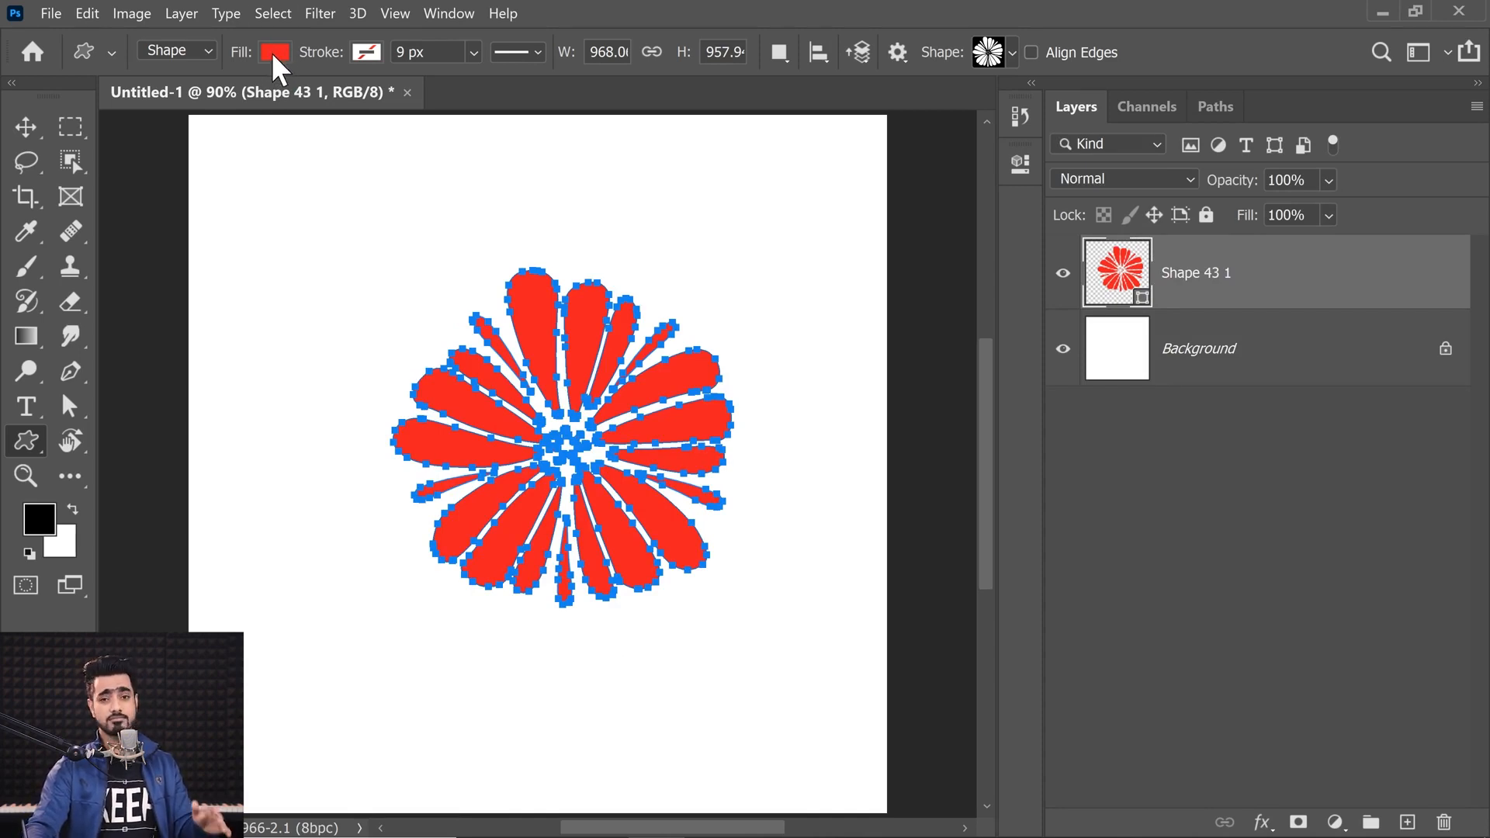
left_click(25, 126)
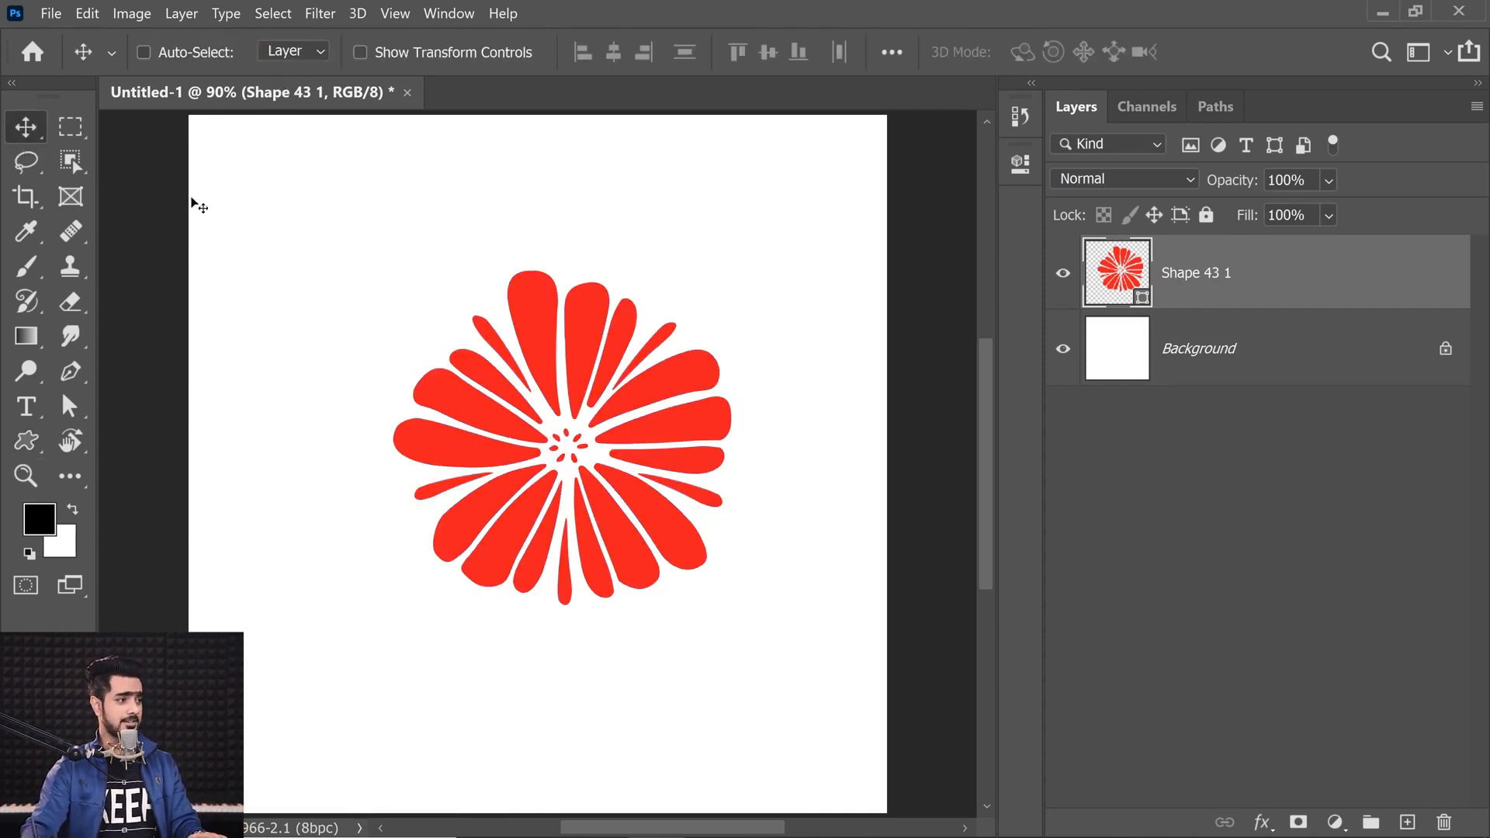
Step: Nudge the flower shape slightly down and recolor its fill pink in the shape's color picker
left_click_drag(596, 476, 575, 504)
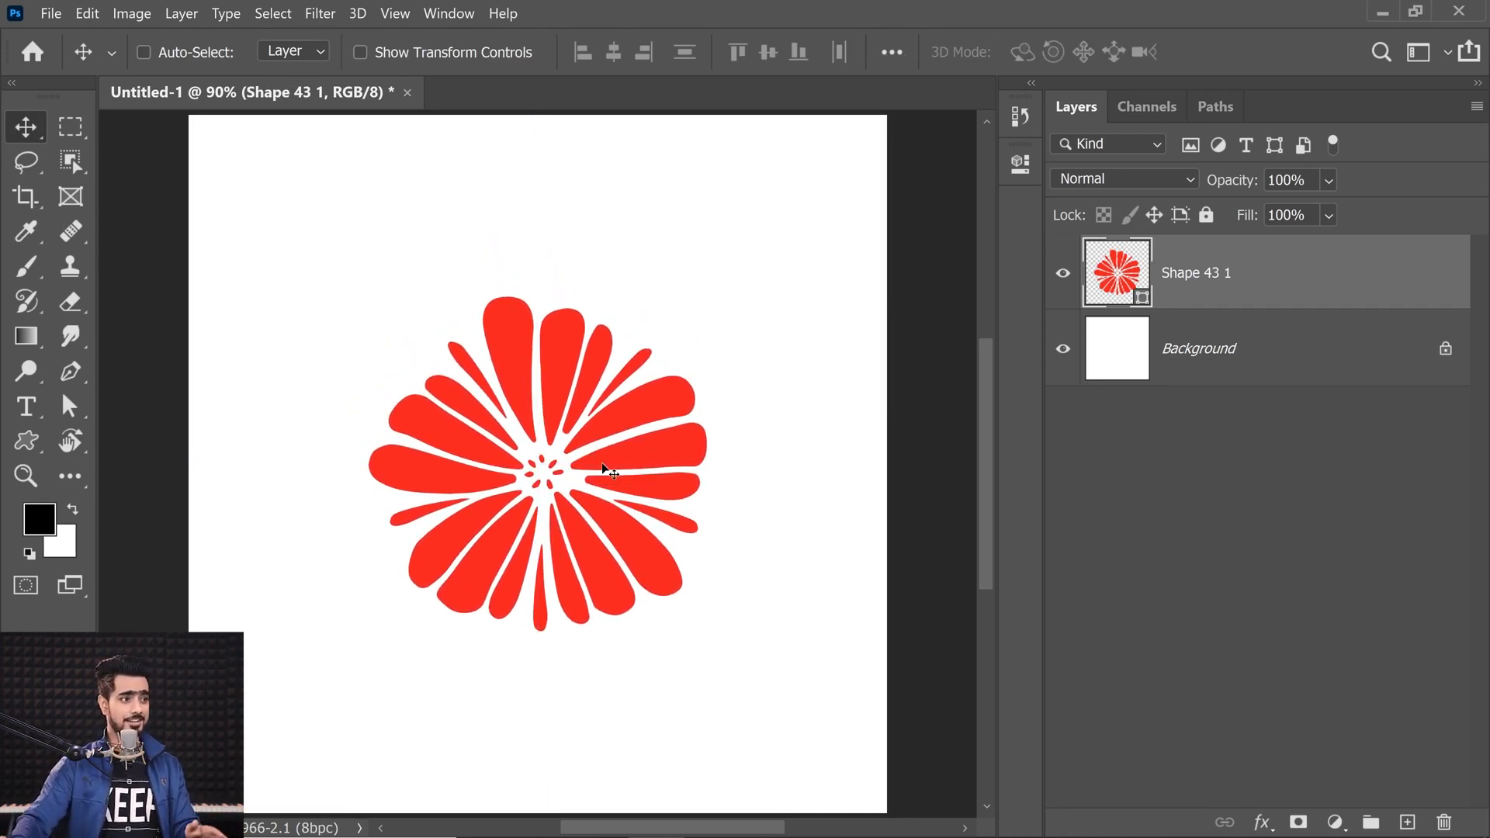
double_click(1116, 273)
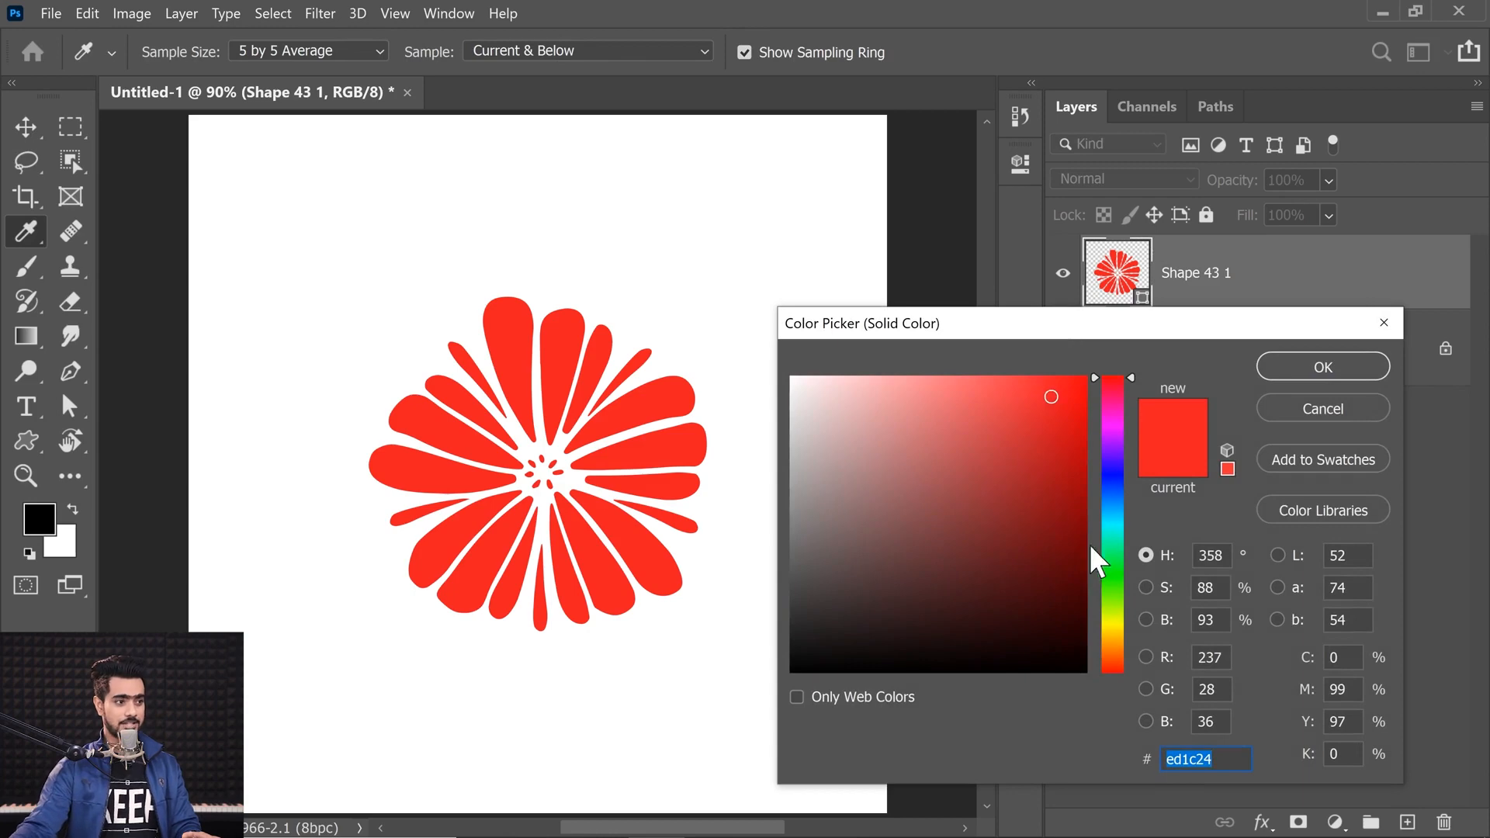
left_click(1111, 406)
left_click_drag(935, 388, 889, 395)
left_click(1322, 366)
key("v")
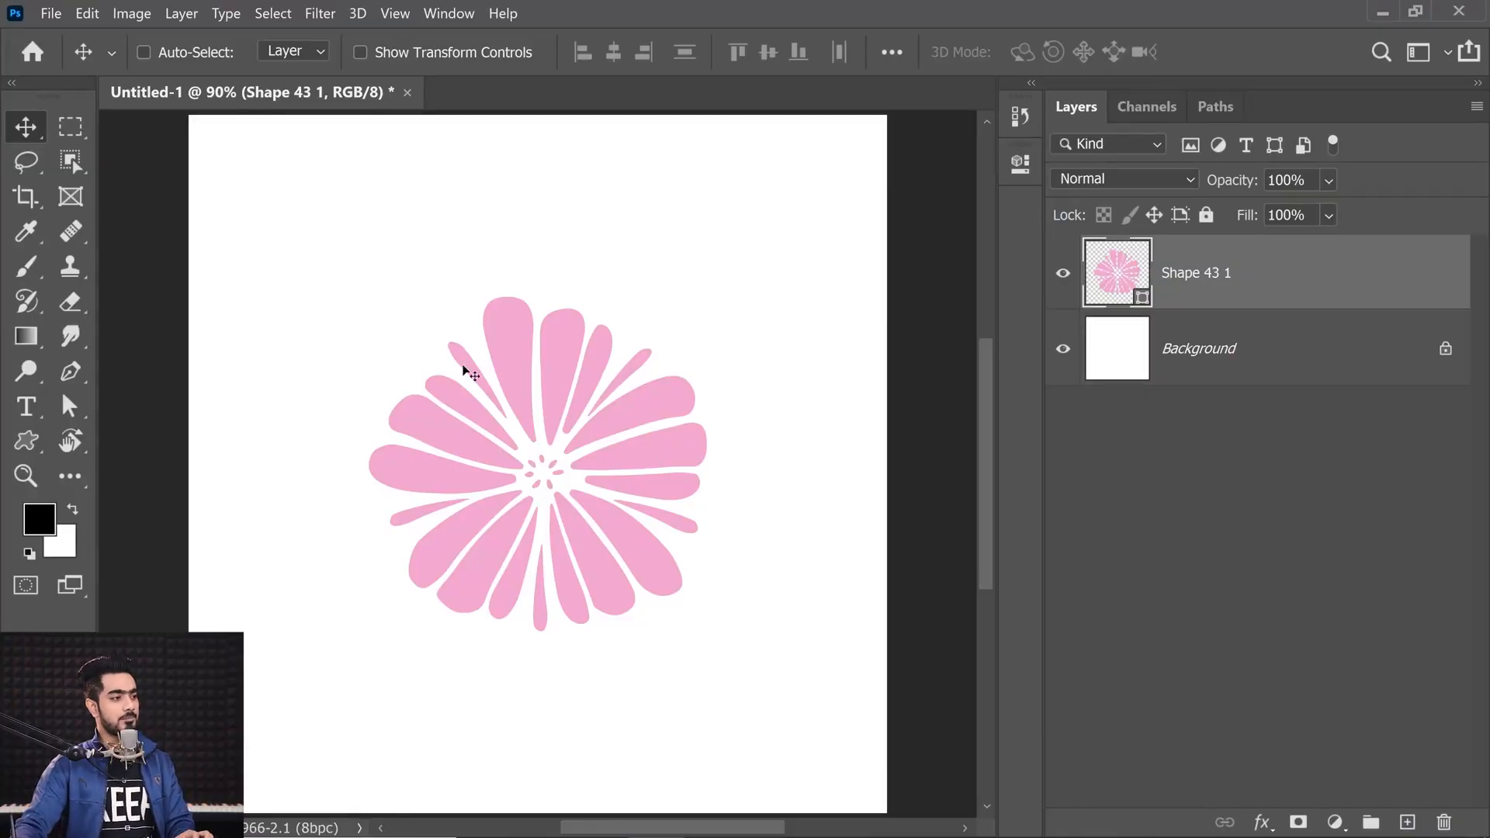
Step: Rename the flower shape layer to Flower
left_click_drag(559, 421, 581, 429)
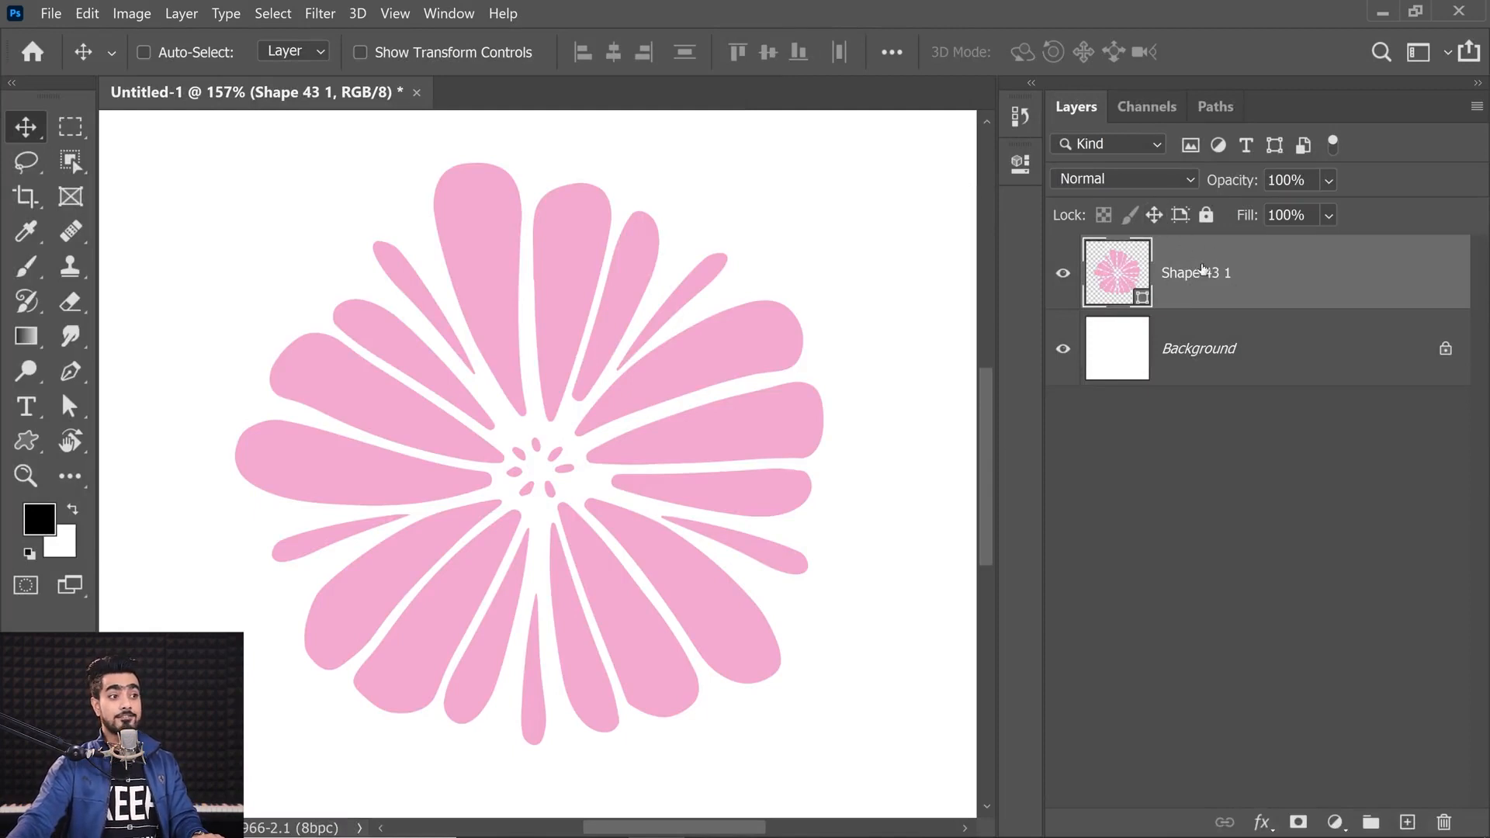
double_click(1199, 281)
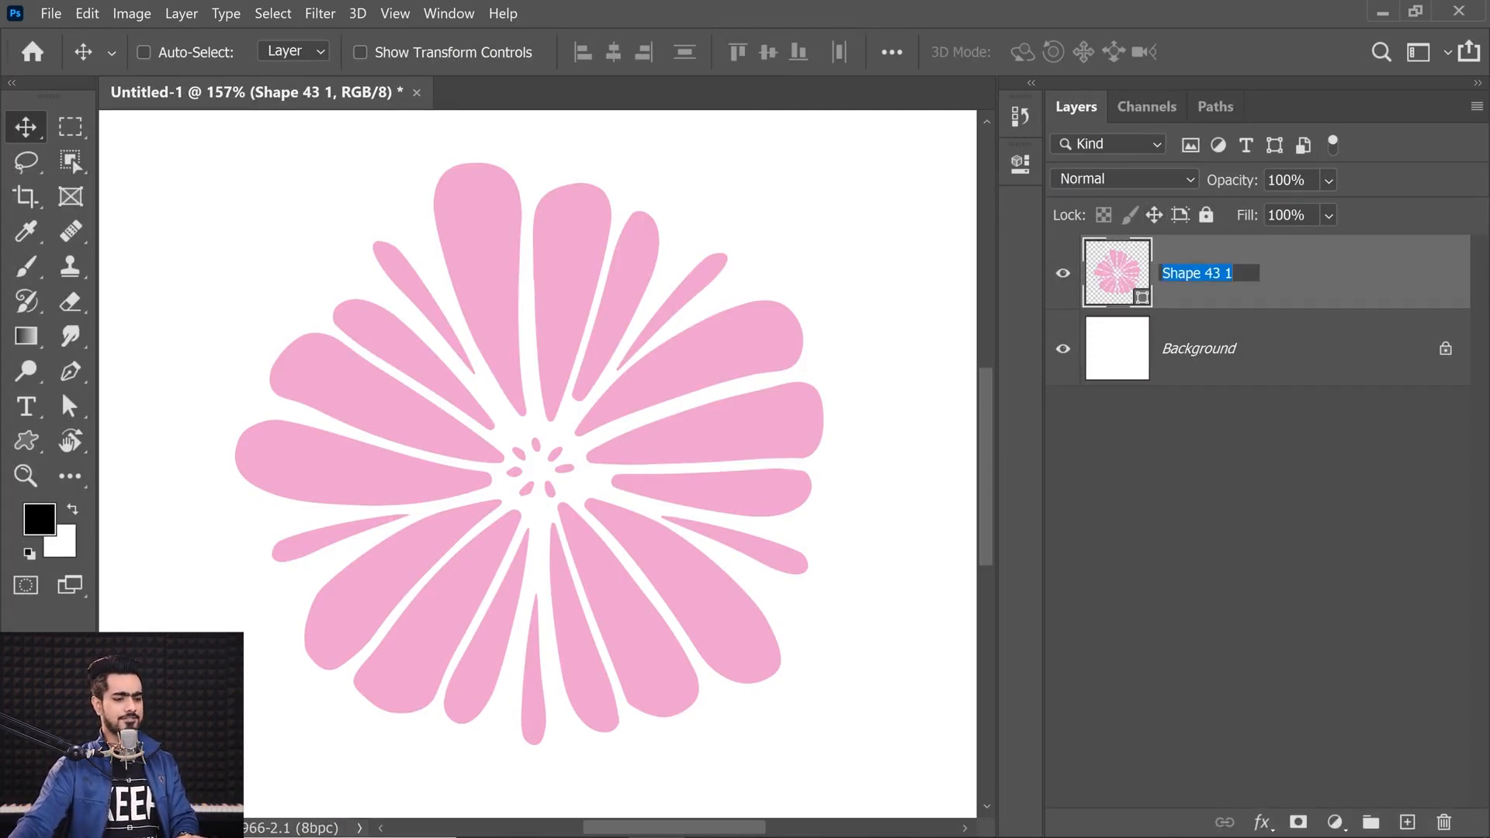
type("Flower")
key("Return")
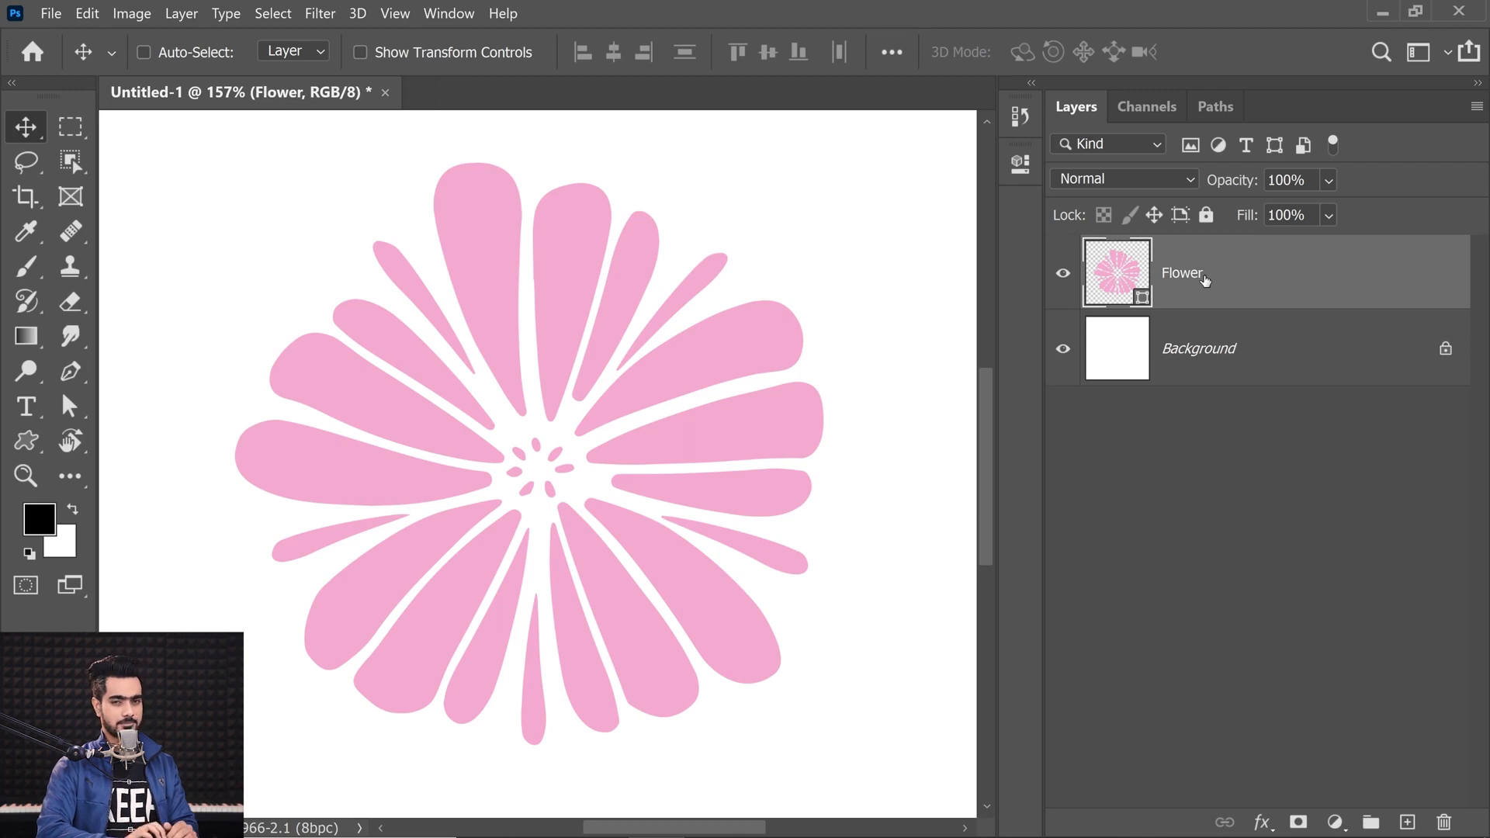
Step: Compare the Layers and Paths panels to examine the flower's shape path
left_click(1217, 108)
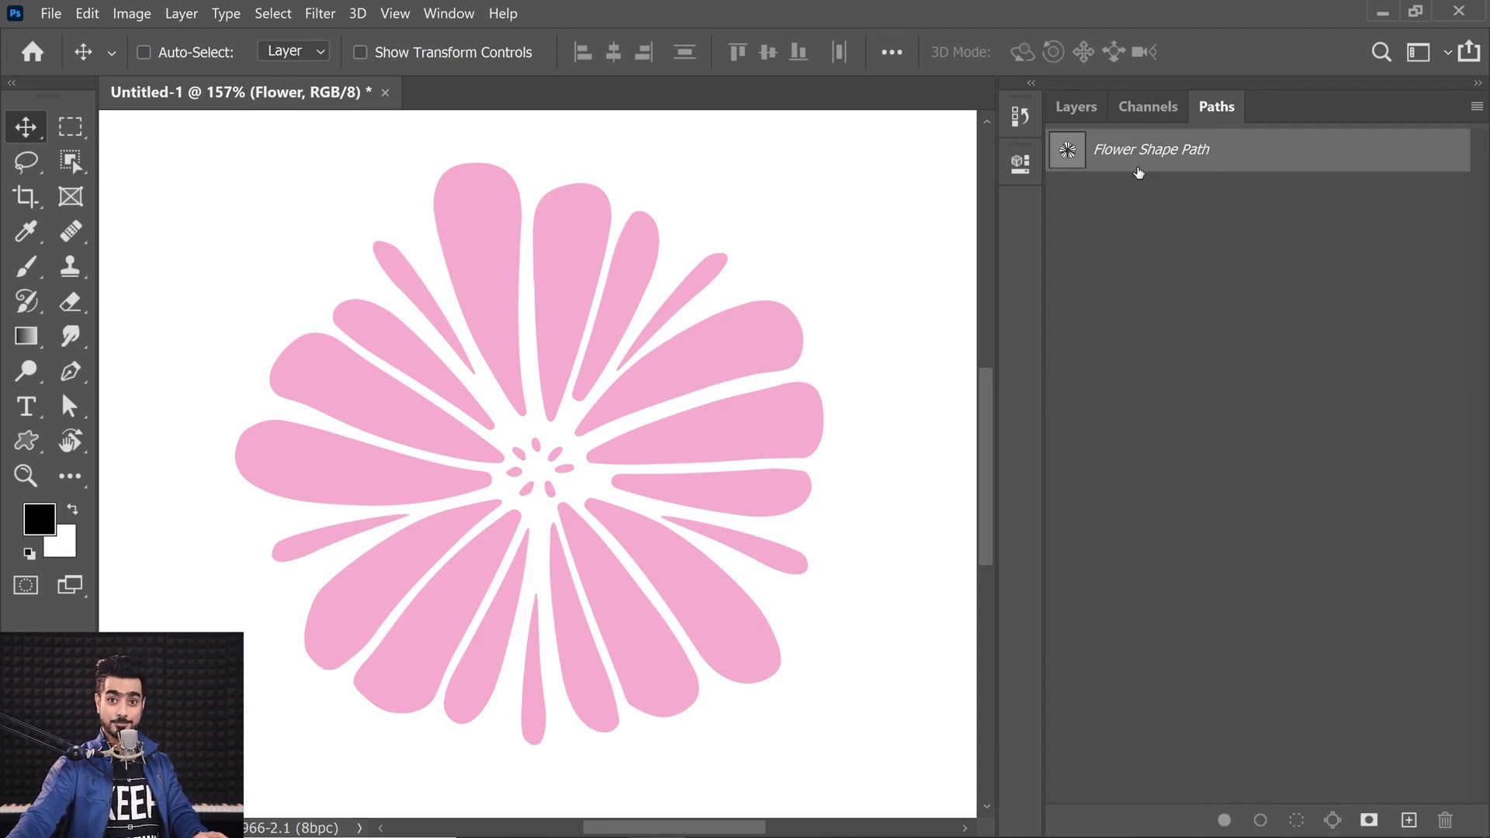
left_click(1077, 109)
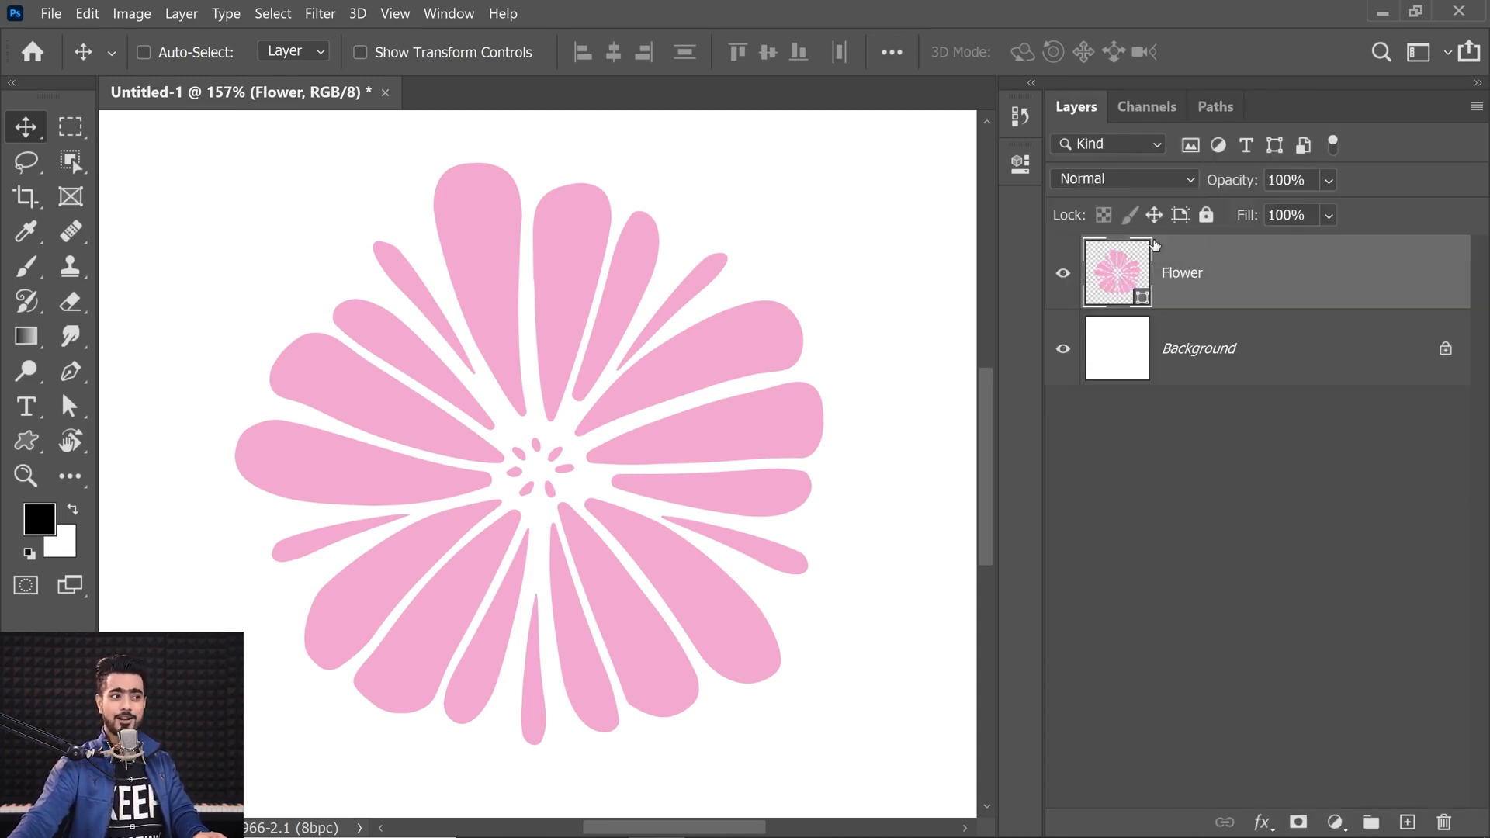
left_click(1207, 113)
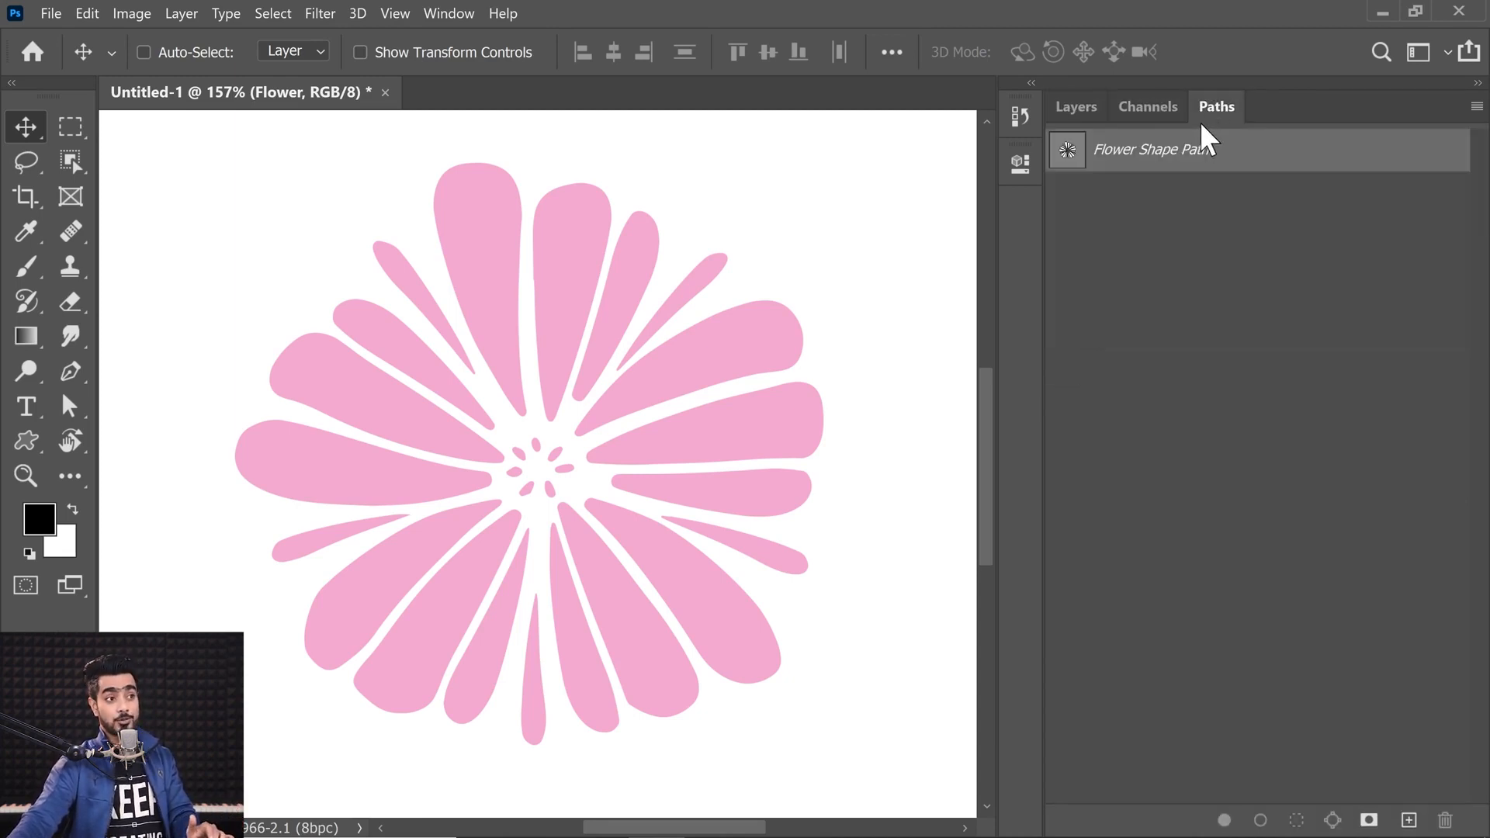
left_click(1104, 193)
left_click(1115, 169)
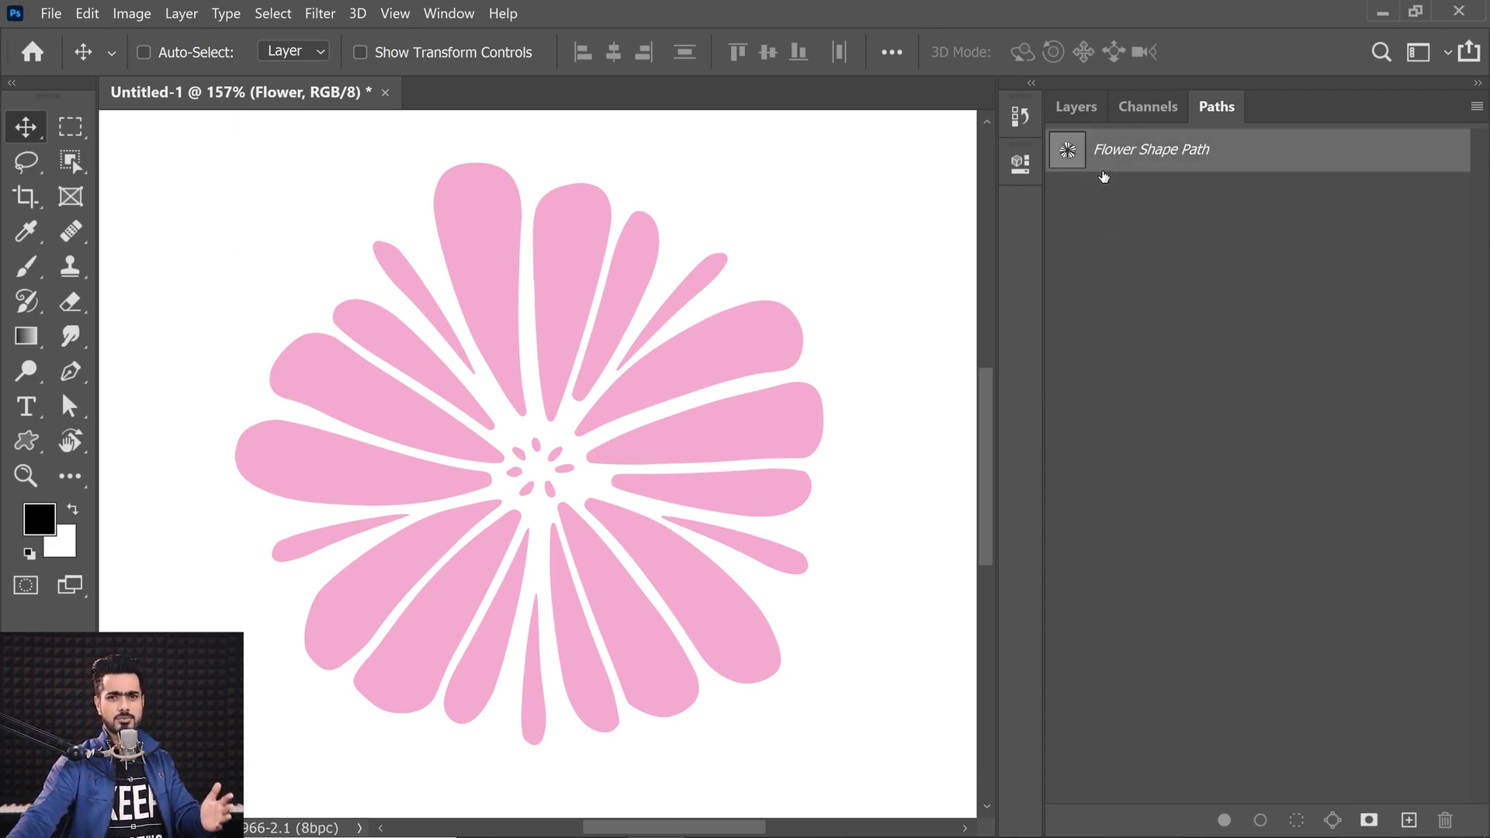
Step: Try reshaping the top petal by dragging its anchor points with the Pen tool, then undo those edits
left_click(70, 371)
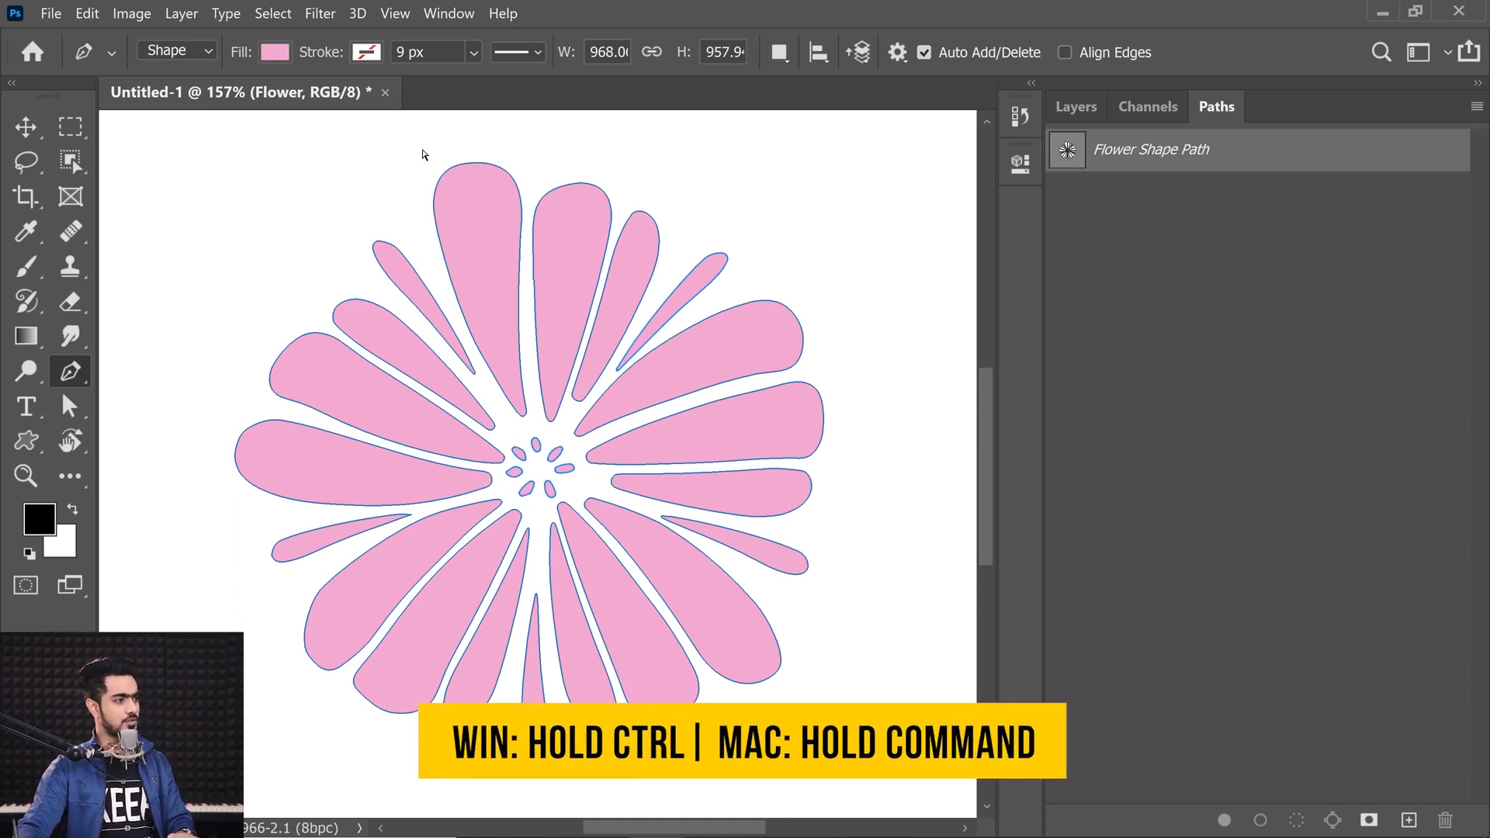
left_click(435, 202, "ctrl")
left_click(434, 188, "ctrl")
left_click_drag(433, 197, 405, 188)
key("ctrl+z")
left_click(462, 164, "ctrl")
left_click_drag(463, 166, 497, 170)
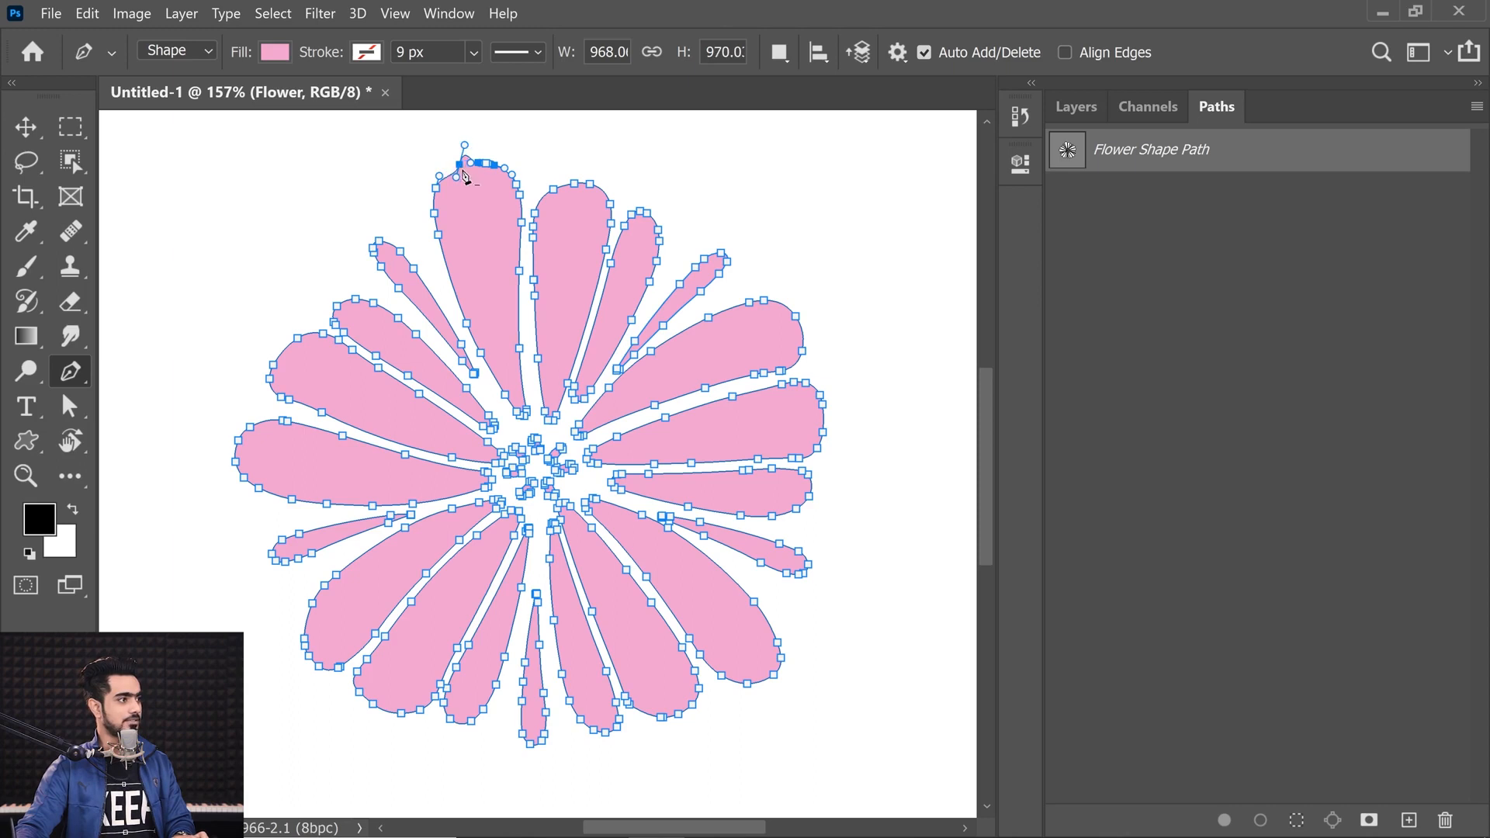
left_click_drag(463, 156, 435, 137)
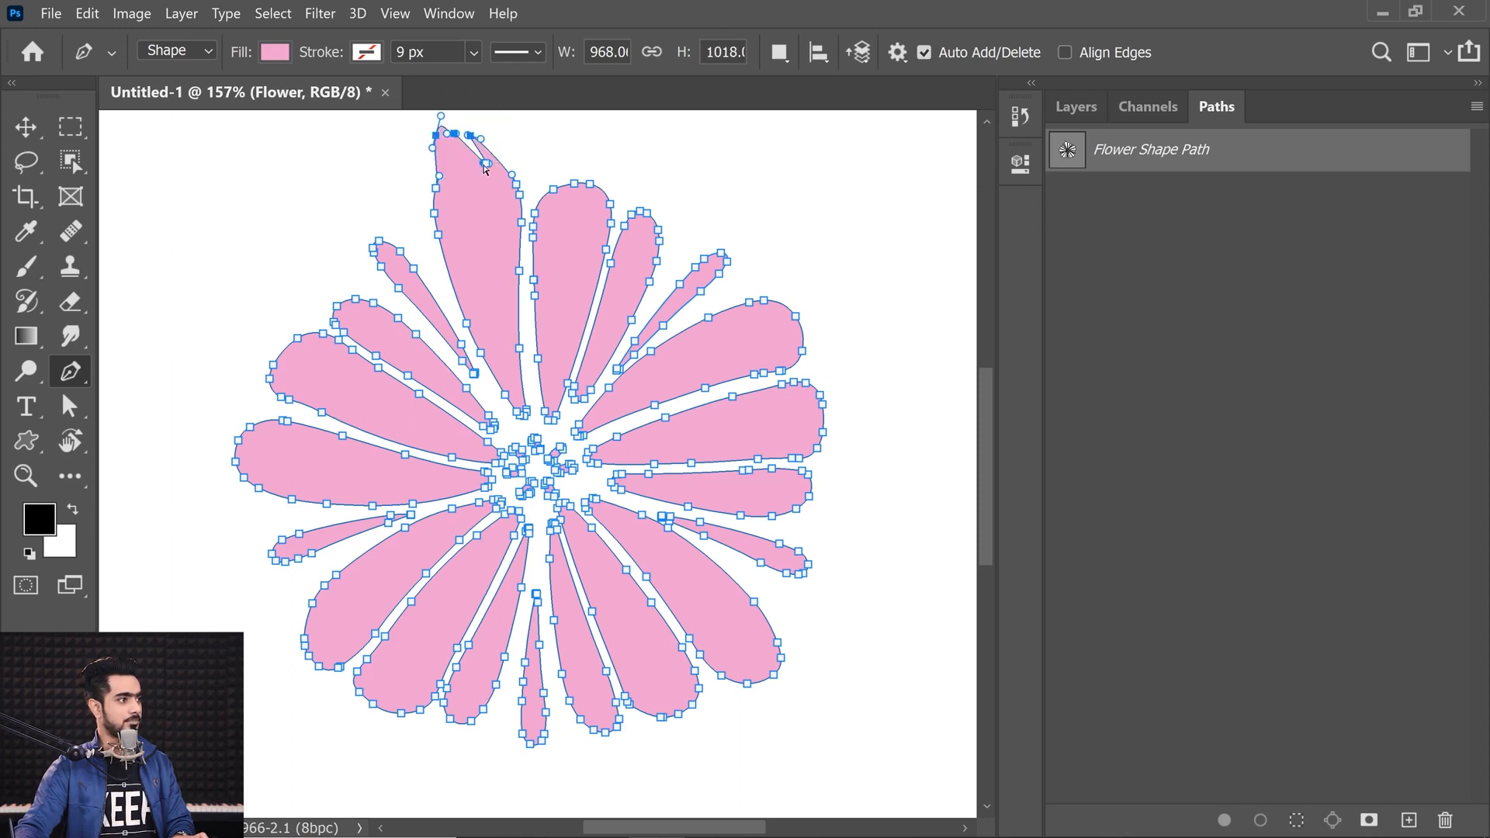
key("ctrl+z")
key("ctrl+z")
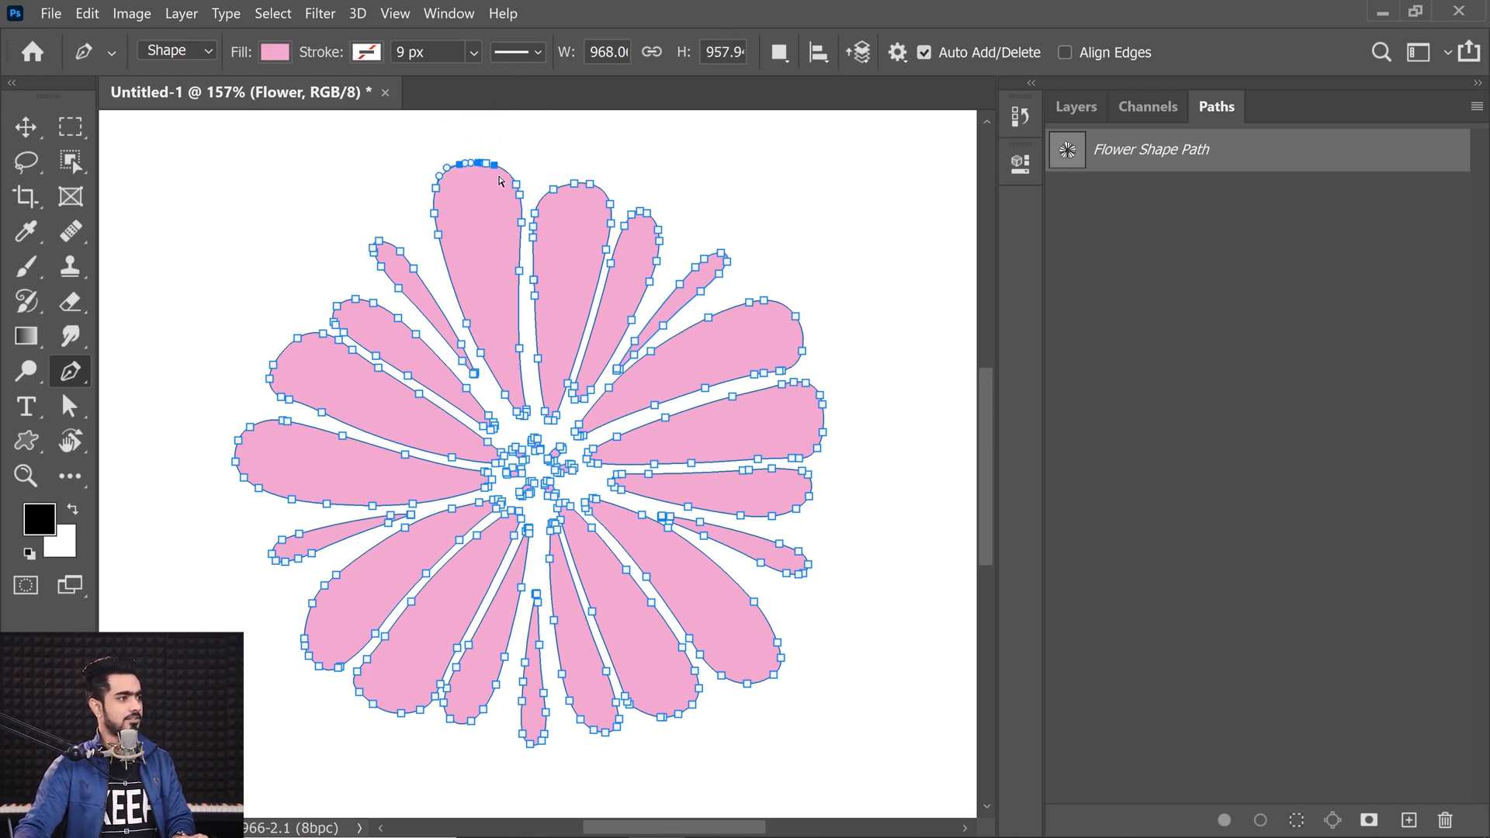
Step: Stretch one of the small center dots of the flower by dragging its anchor point
left_click_drag(541, 450, 643, 431)
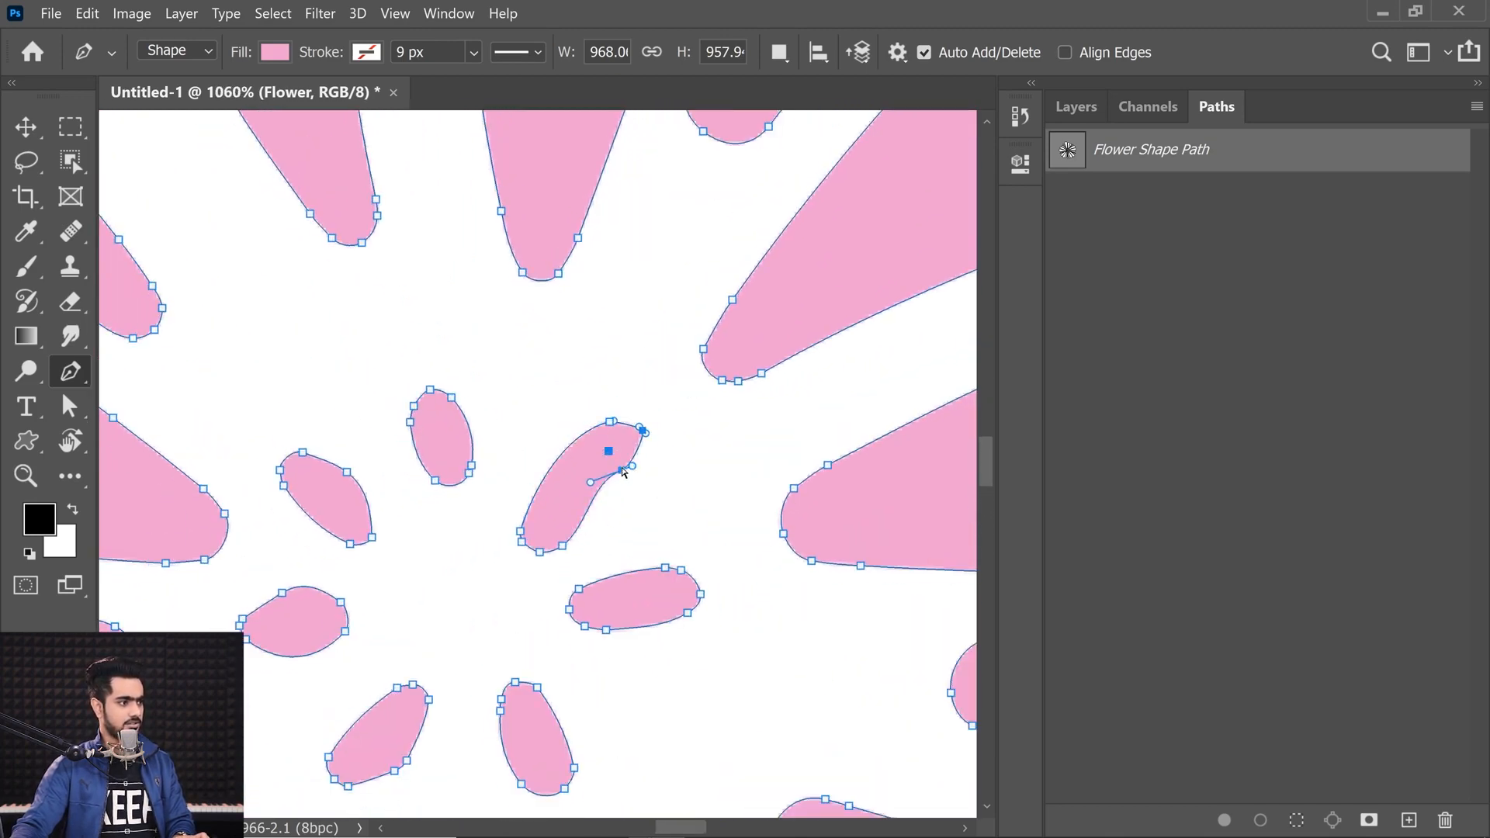
key("Return")
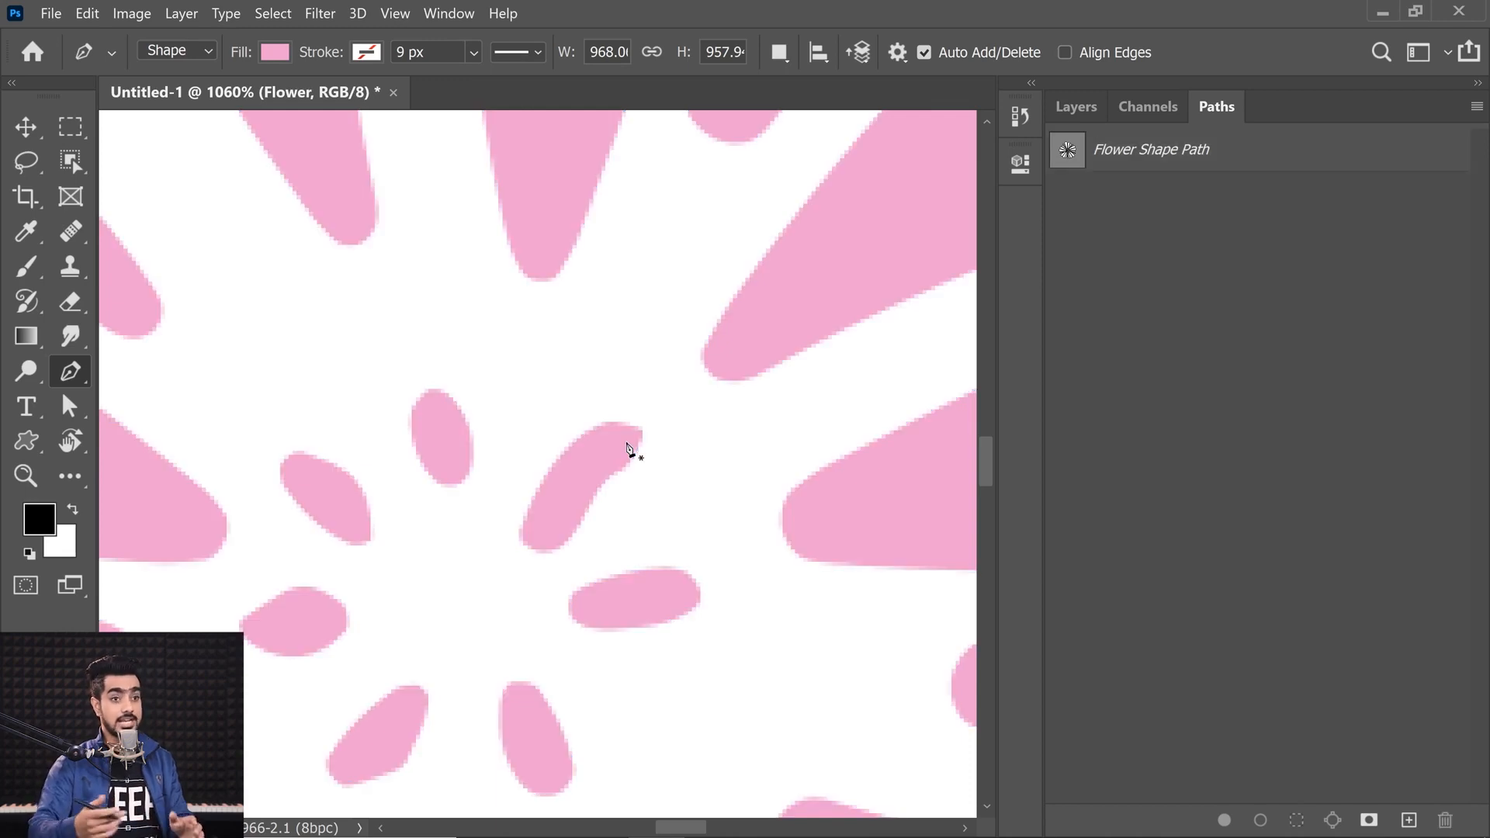
key("ctrl+0")
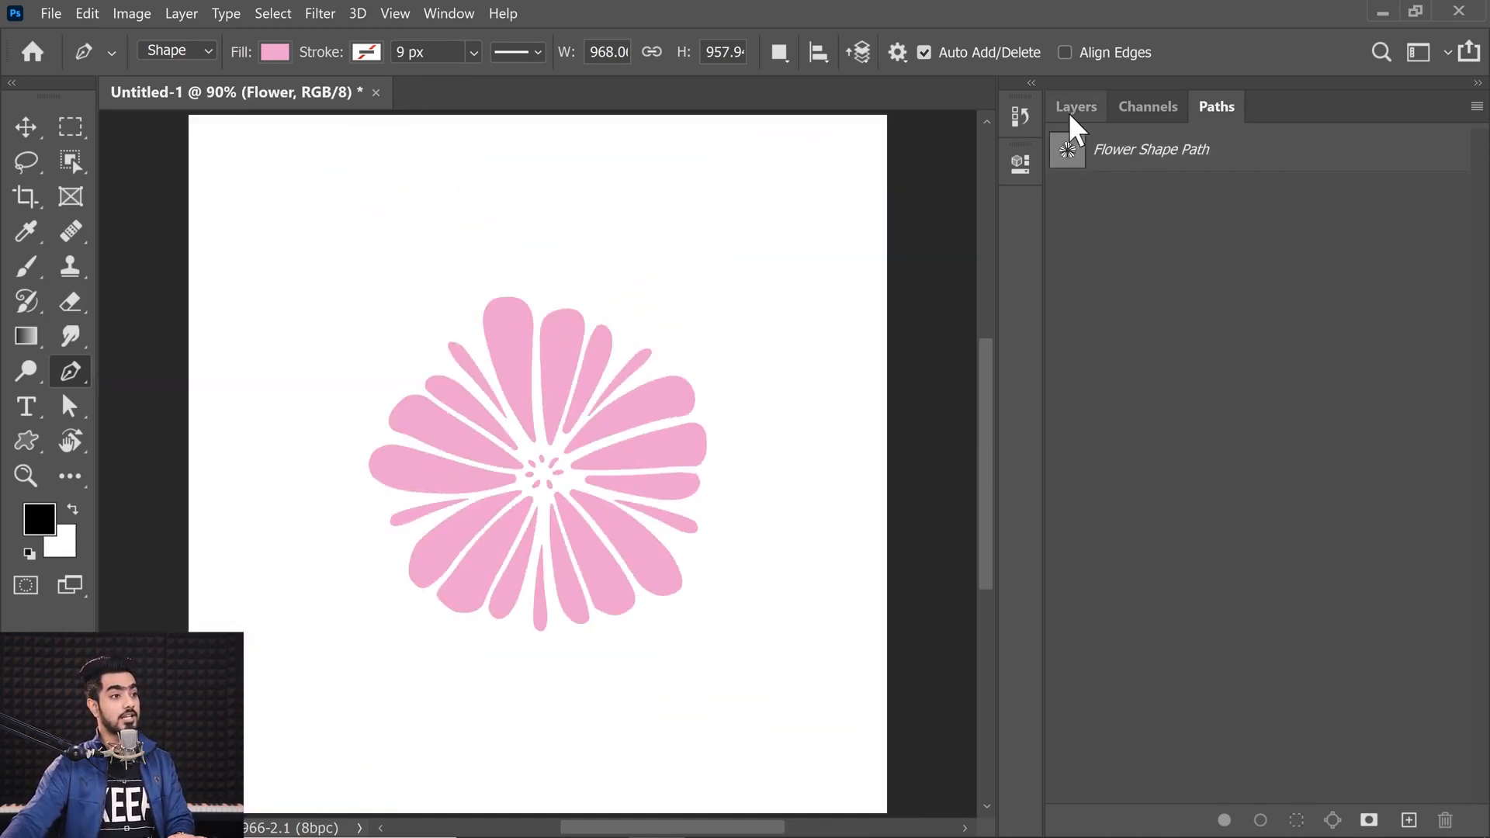
Step: Enlarge the Flower shape layer with Free Transform by dragging a corner handle outward
left_click(1075, 108)
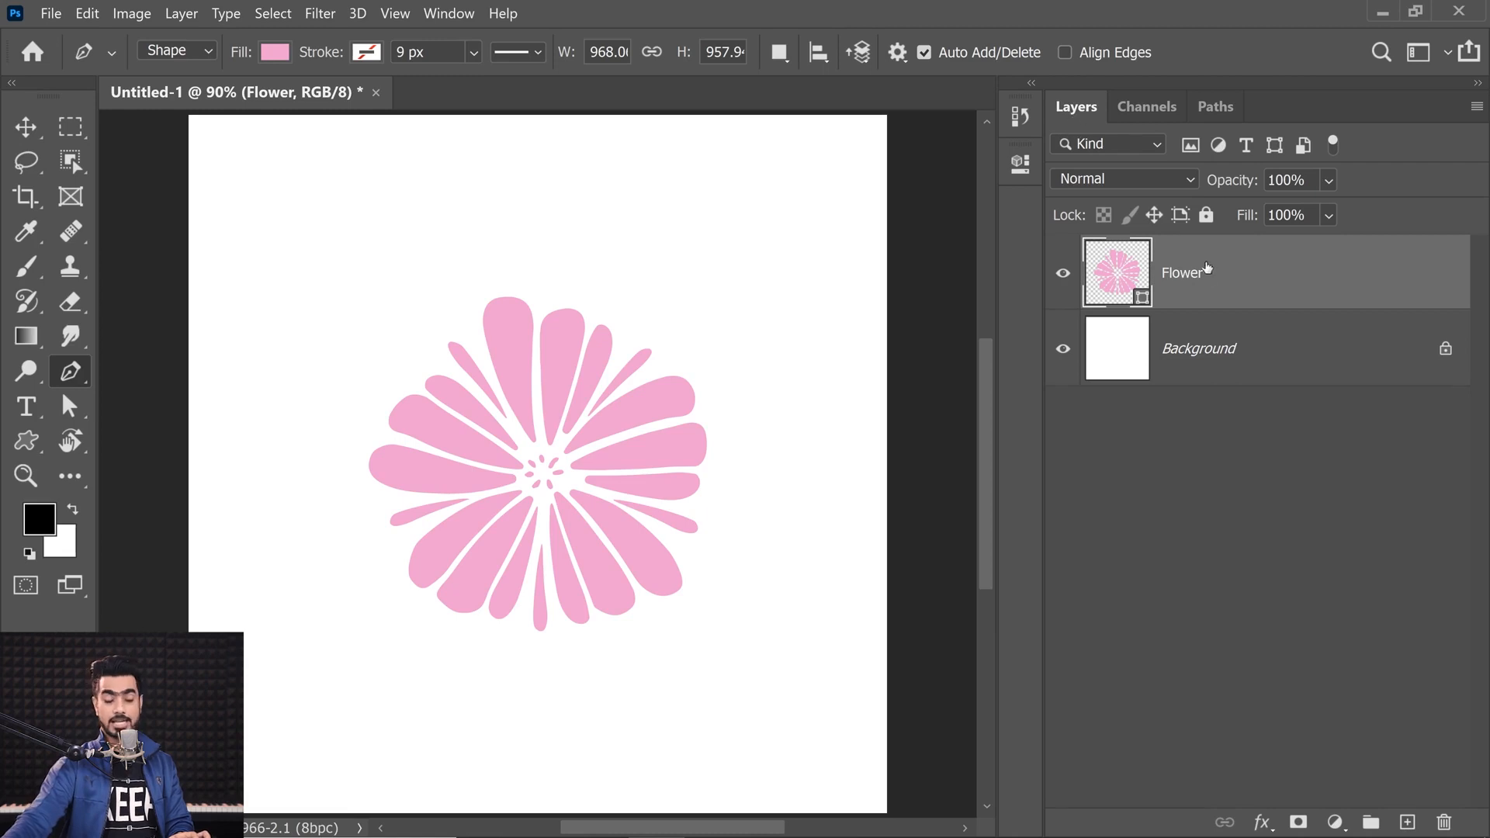
key("ctrl+t")
left_click_drag(711, 623, 825, 737)
key("Return")
key("ctrl+t")
key("Return")
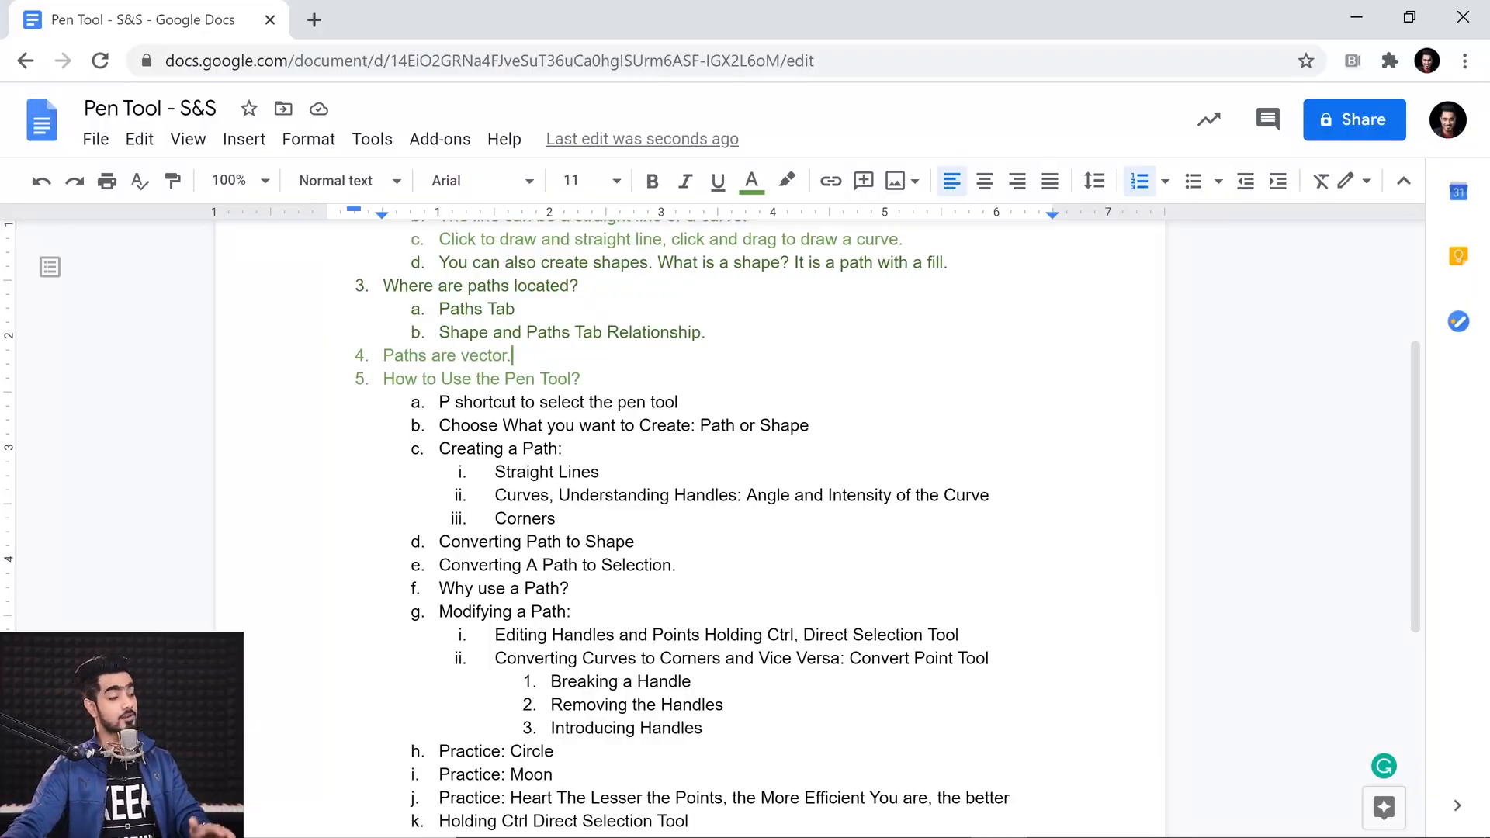
Step: Return to Photoshop and set the Pen tool to Path mode
mouse_move(832, 829)
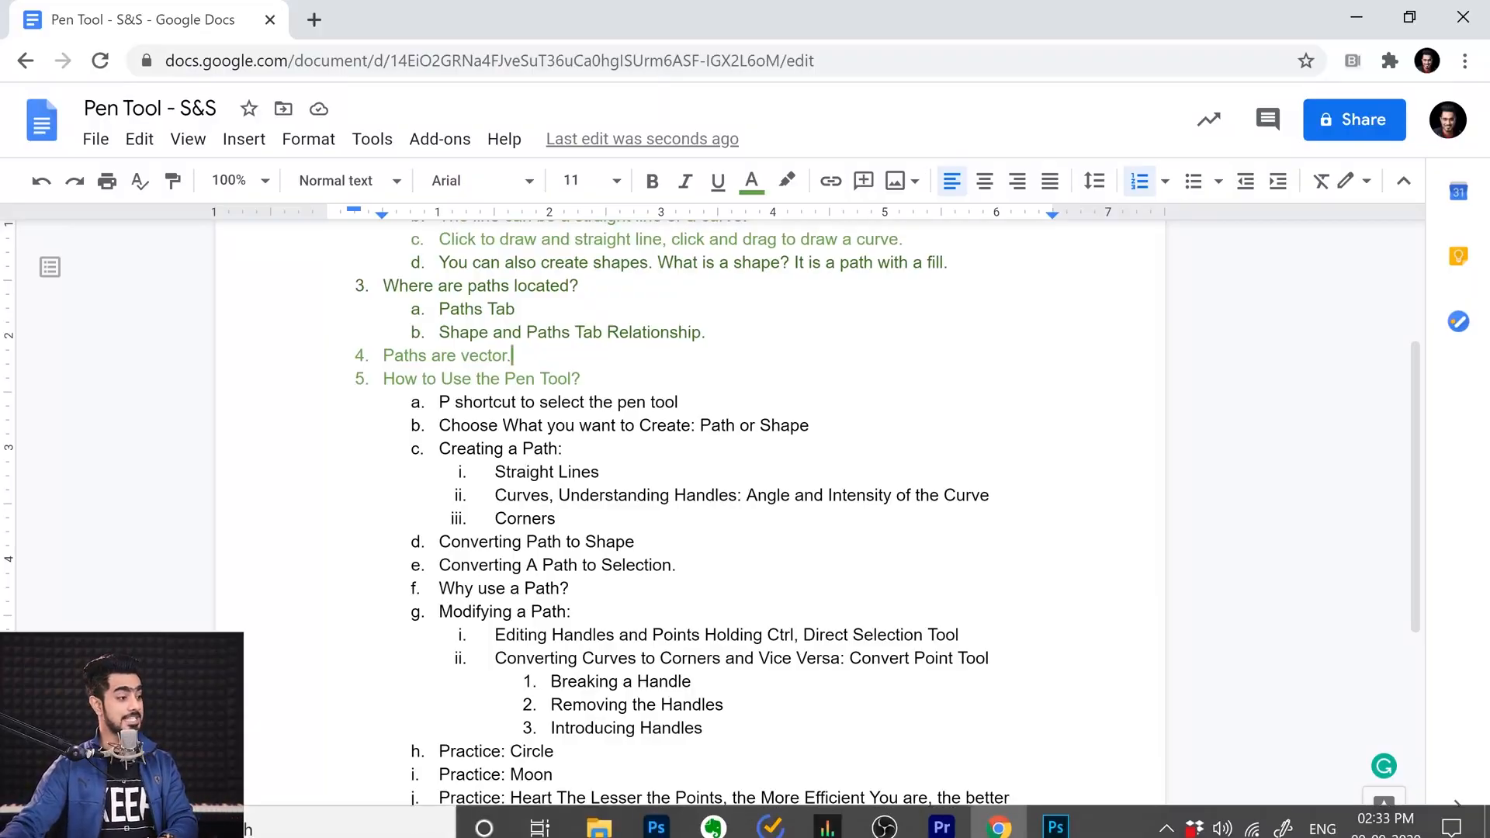
left_click(652, 816)
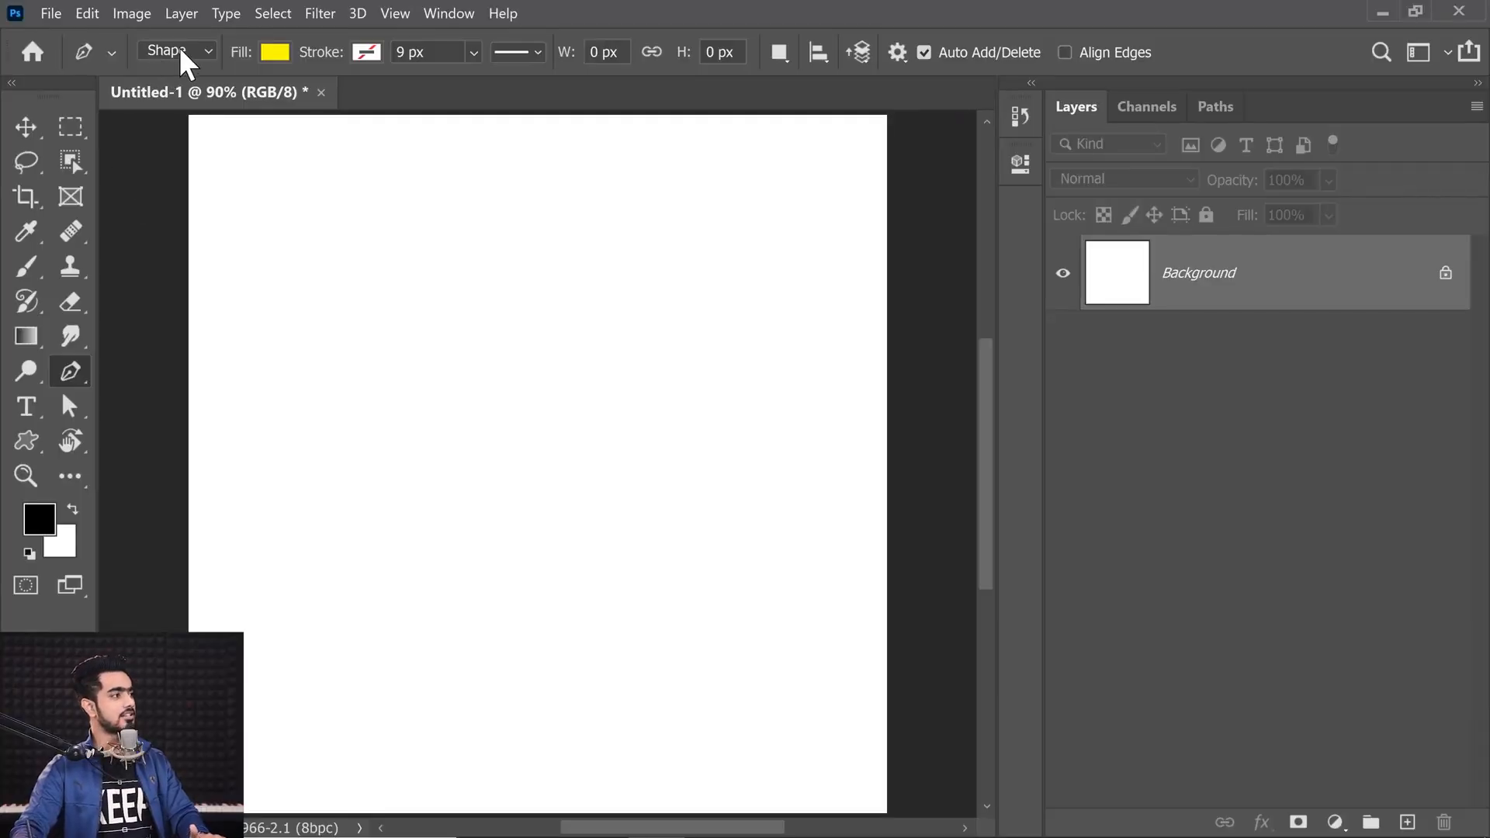
left_click(191, 49)
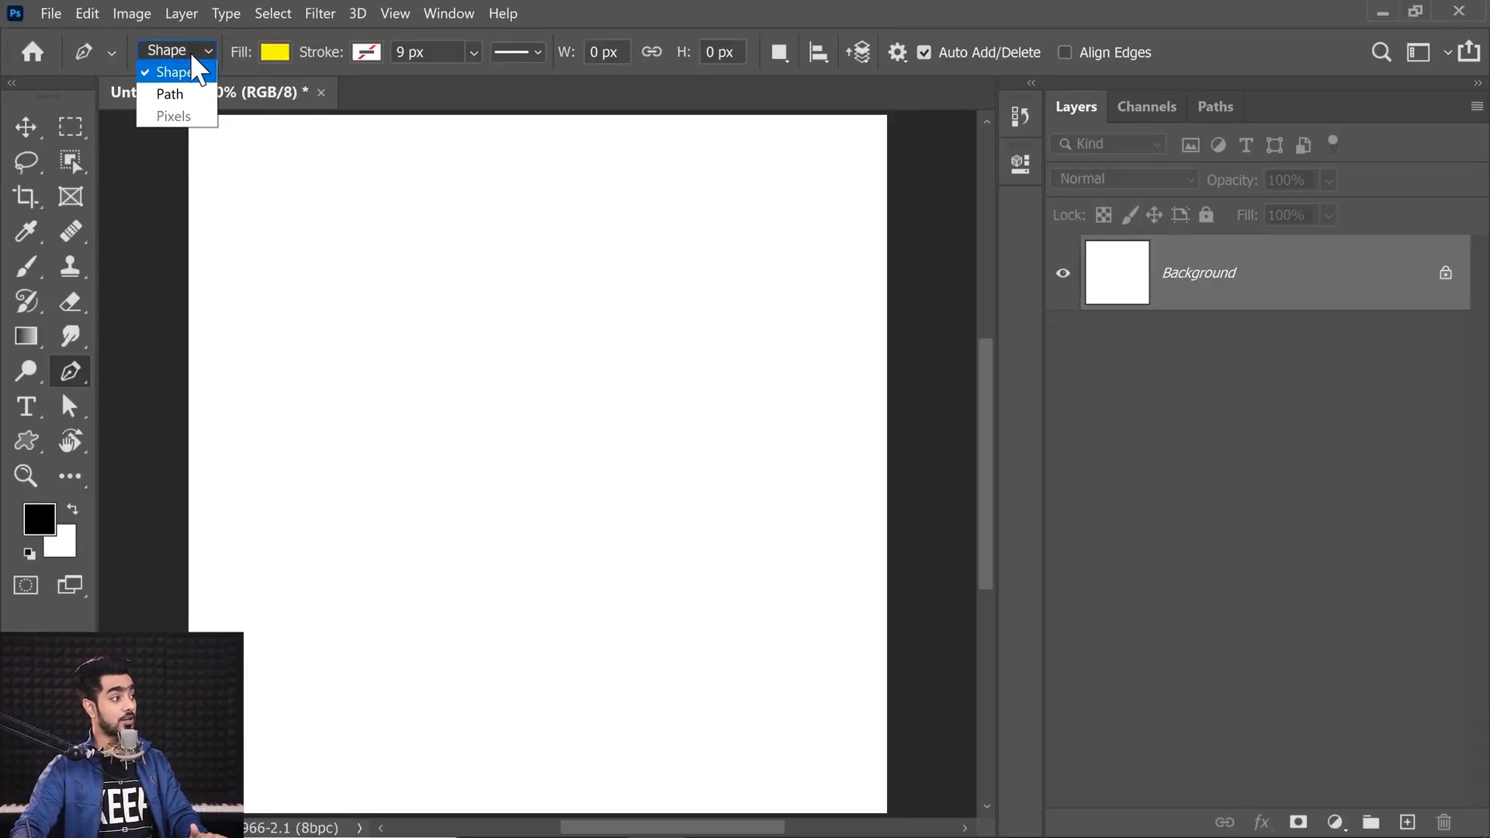
left_click(187, 96)
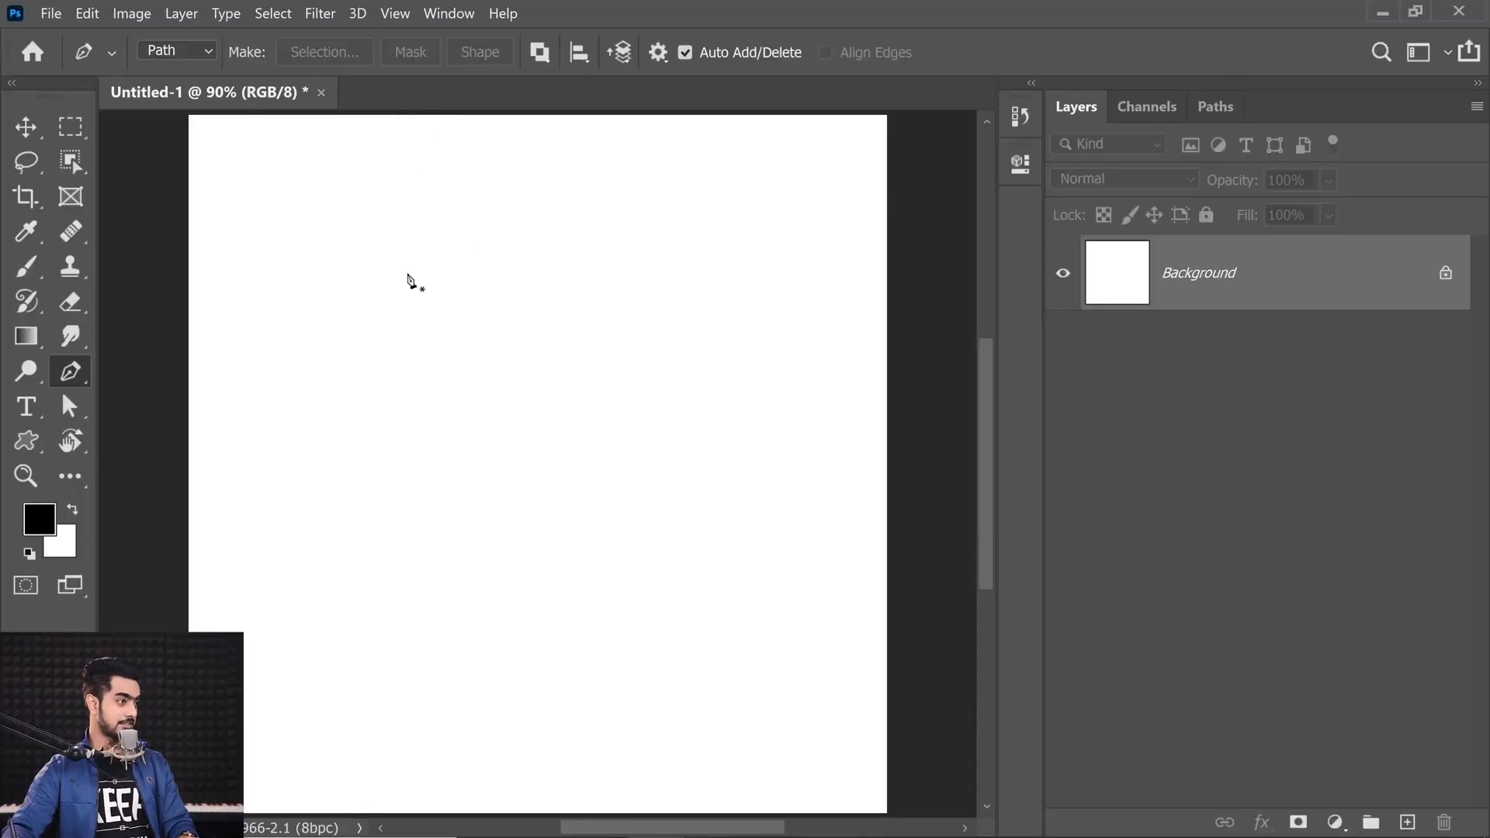
Step: Draw a closed straight-segment path with six anchor points on the blank canvas
left_click(382, 313)
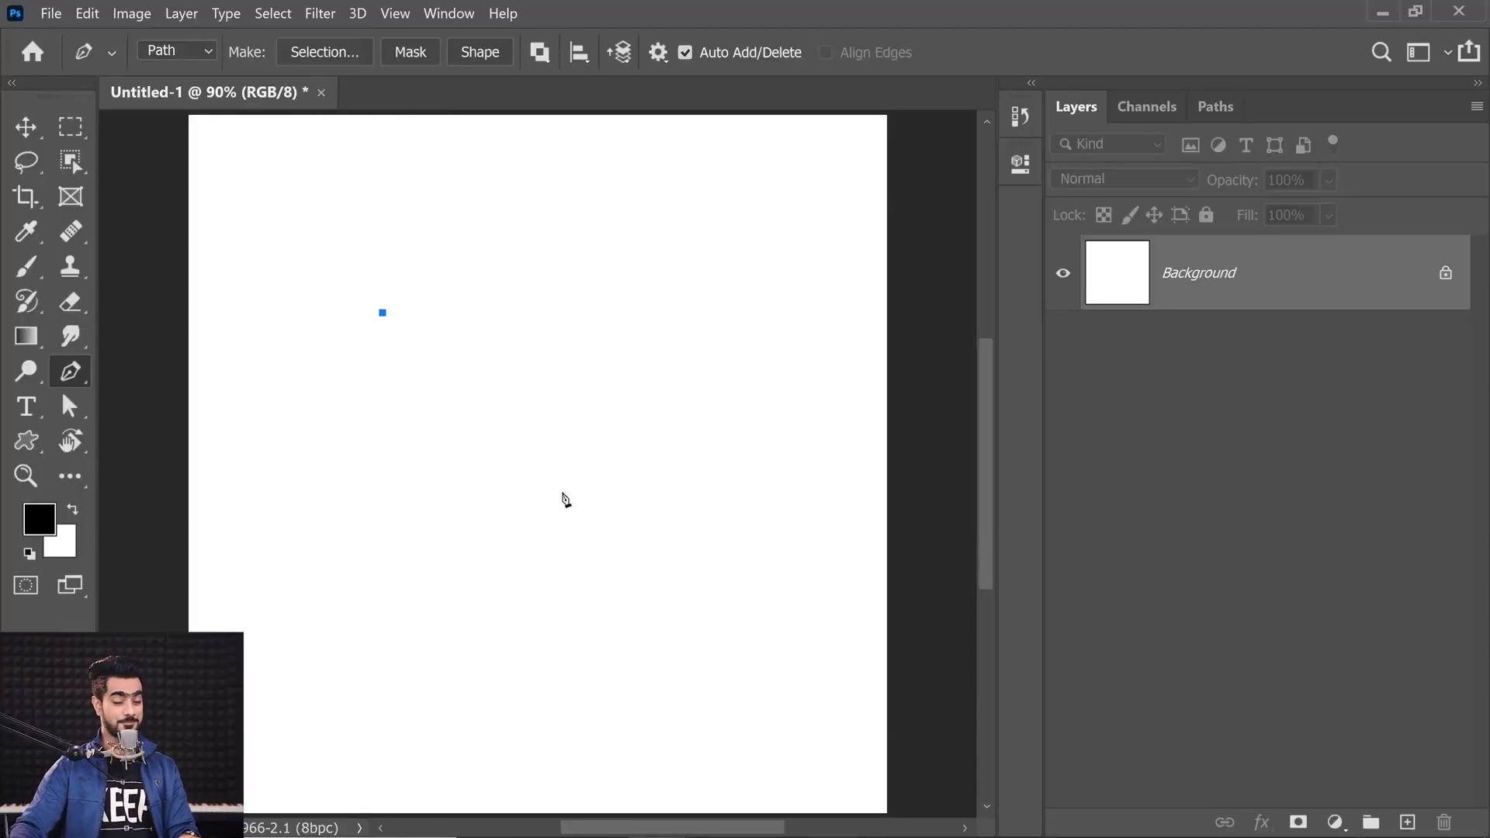
left_click(448, 192)
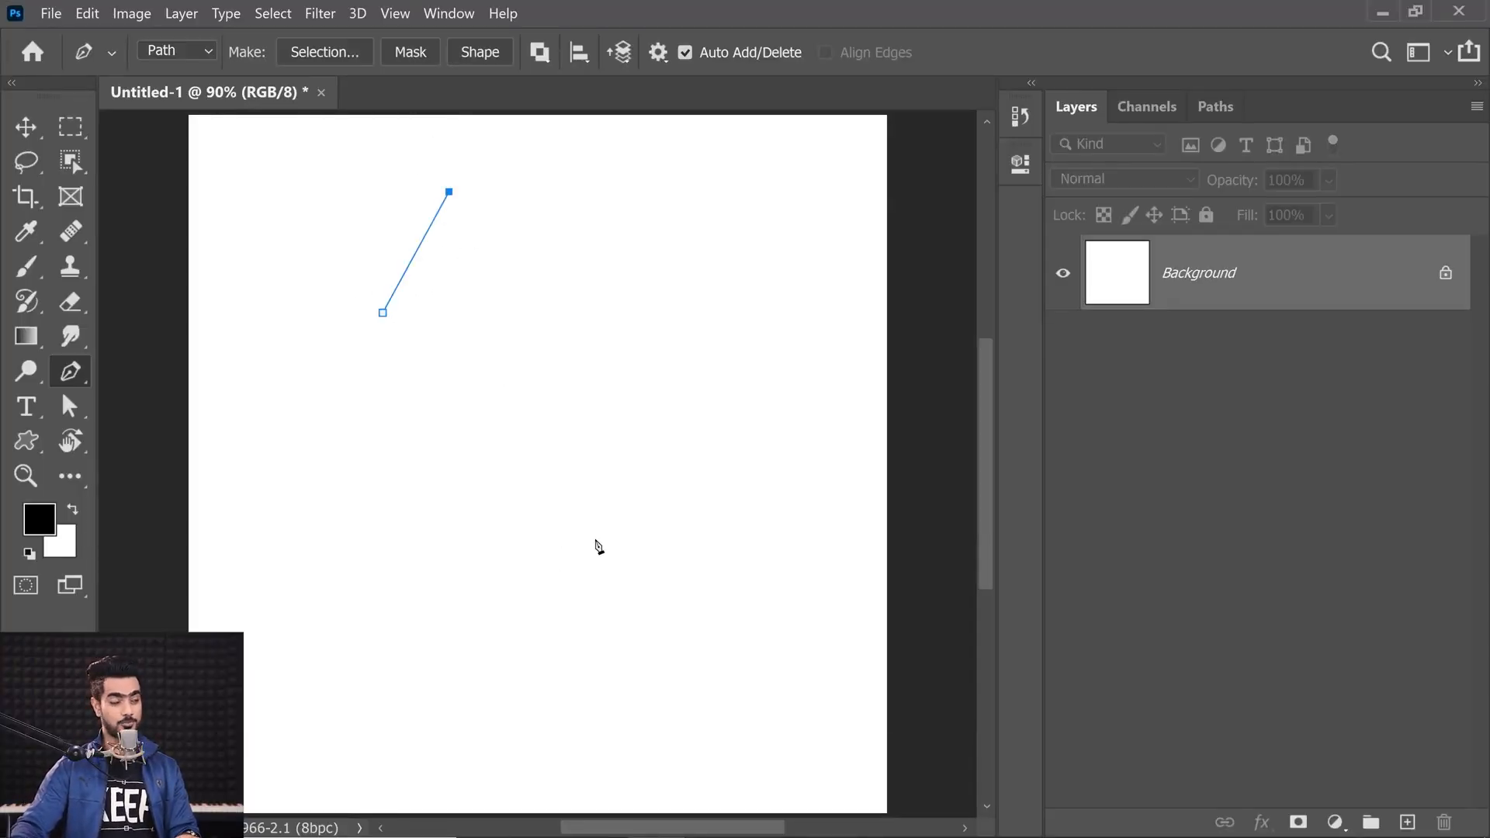
left_click(554, 309)
left_click(578, 614)
left_click(403, 648)
left_click(420, 467)
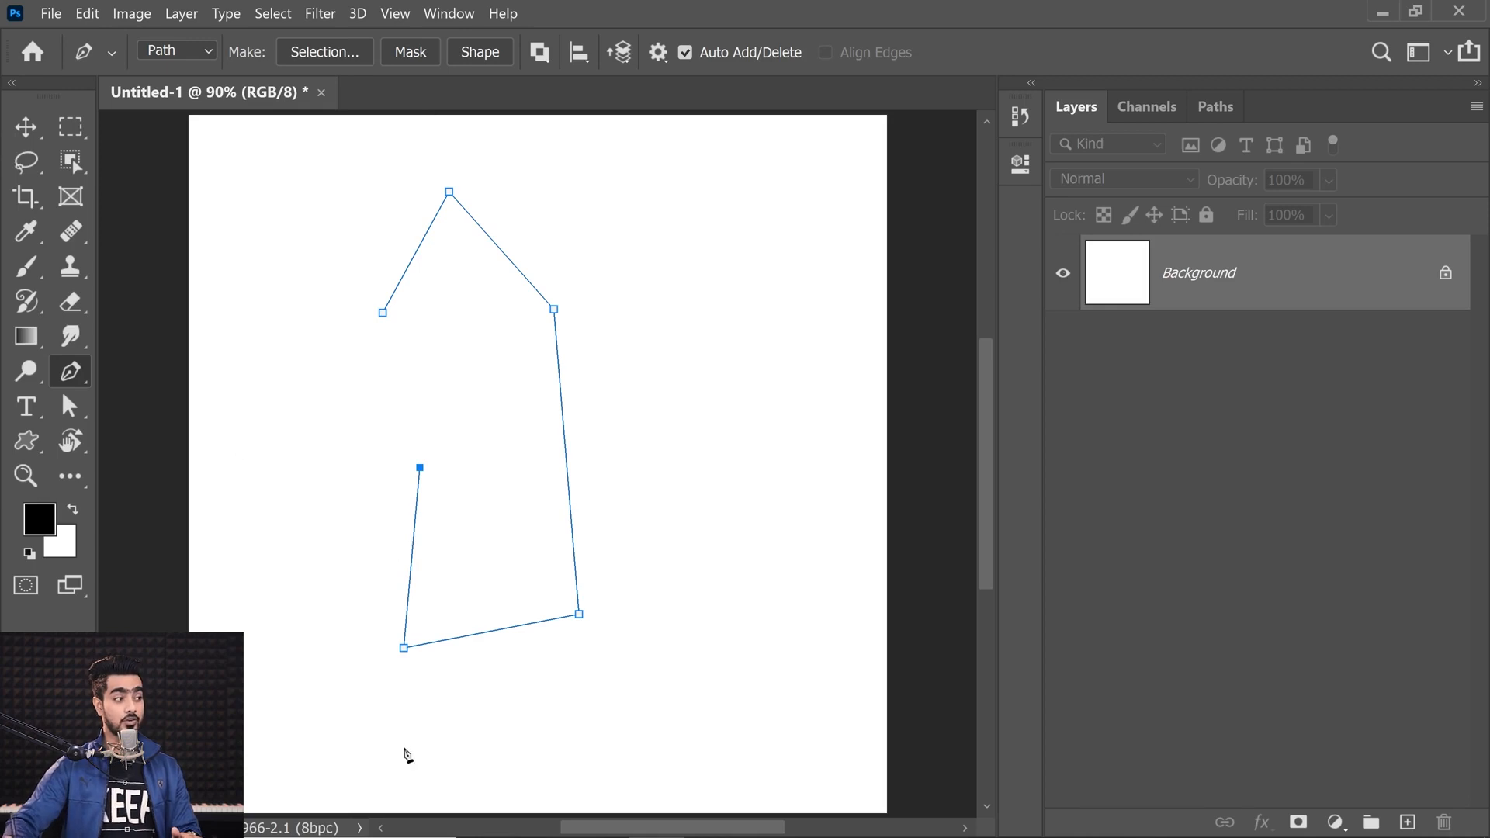
left_click(382, 313)
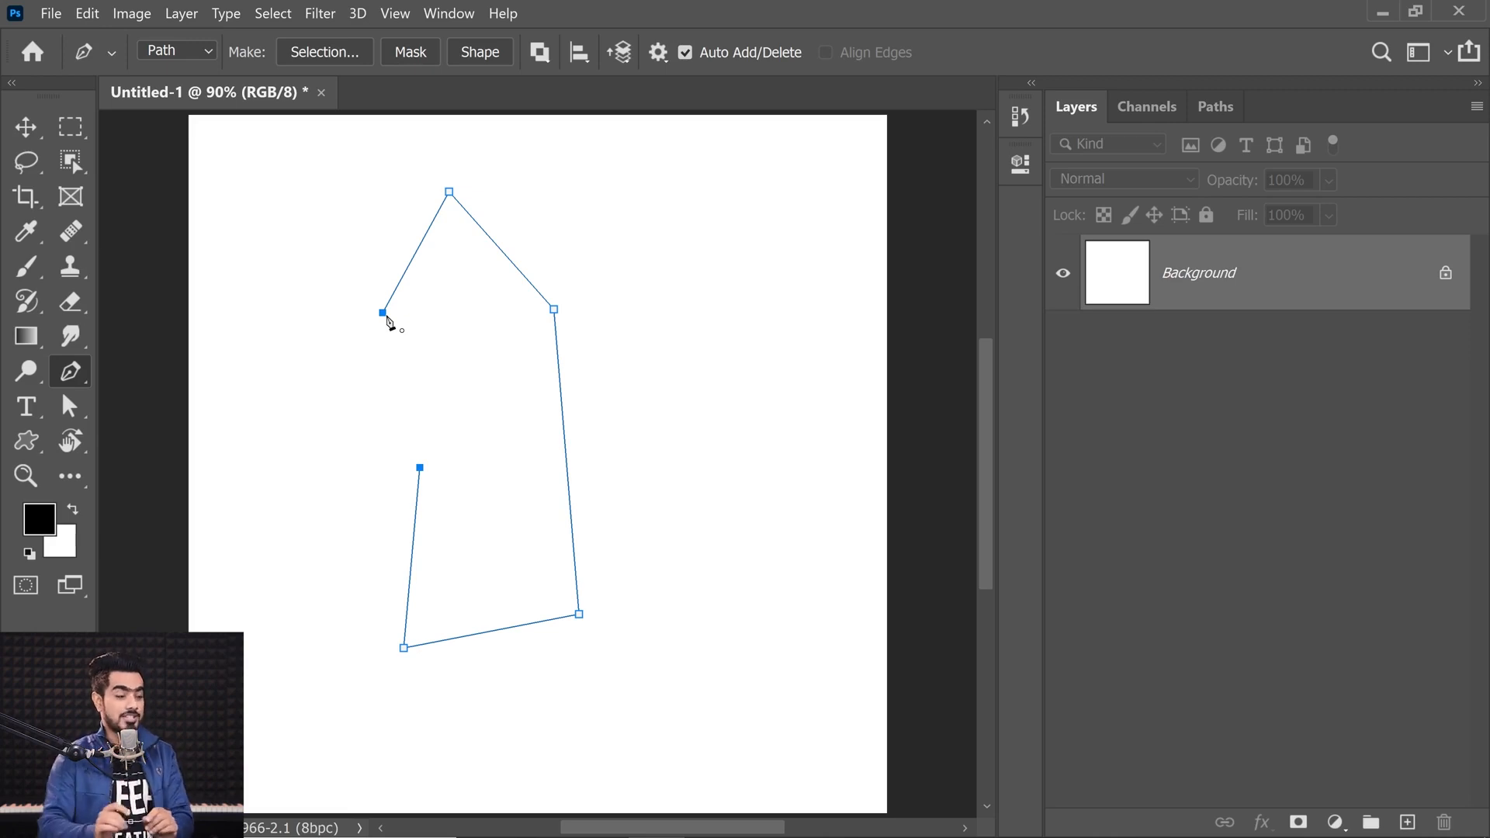
left_click(383, 314)
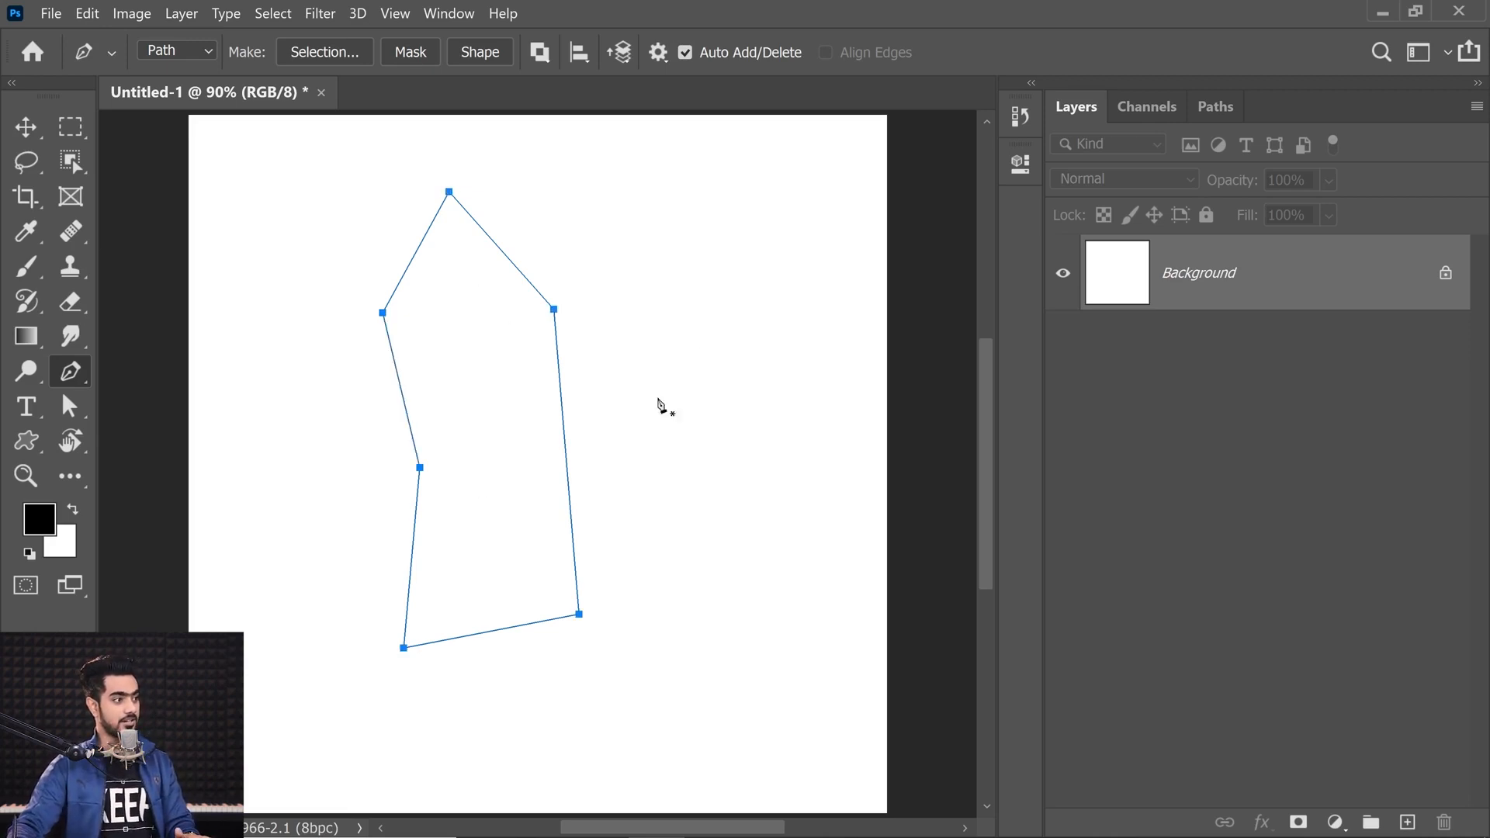
Step: Undo every anchor point of the closed path
key("ctrl+z")
key("ctrl+z")
key("ctrl+z")
key("ctrl+z")
key("ctrl+z")
key("ctrl+z")
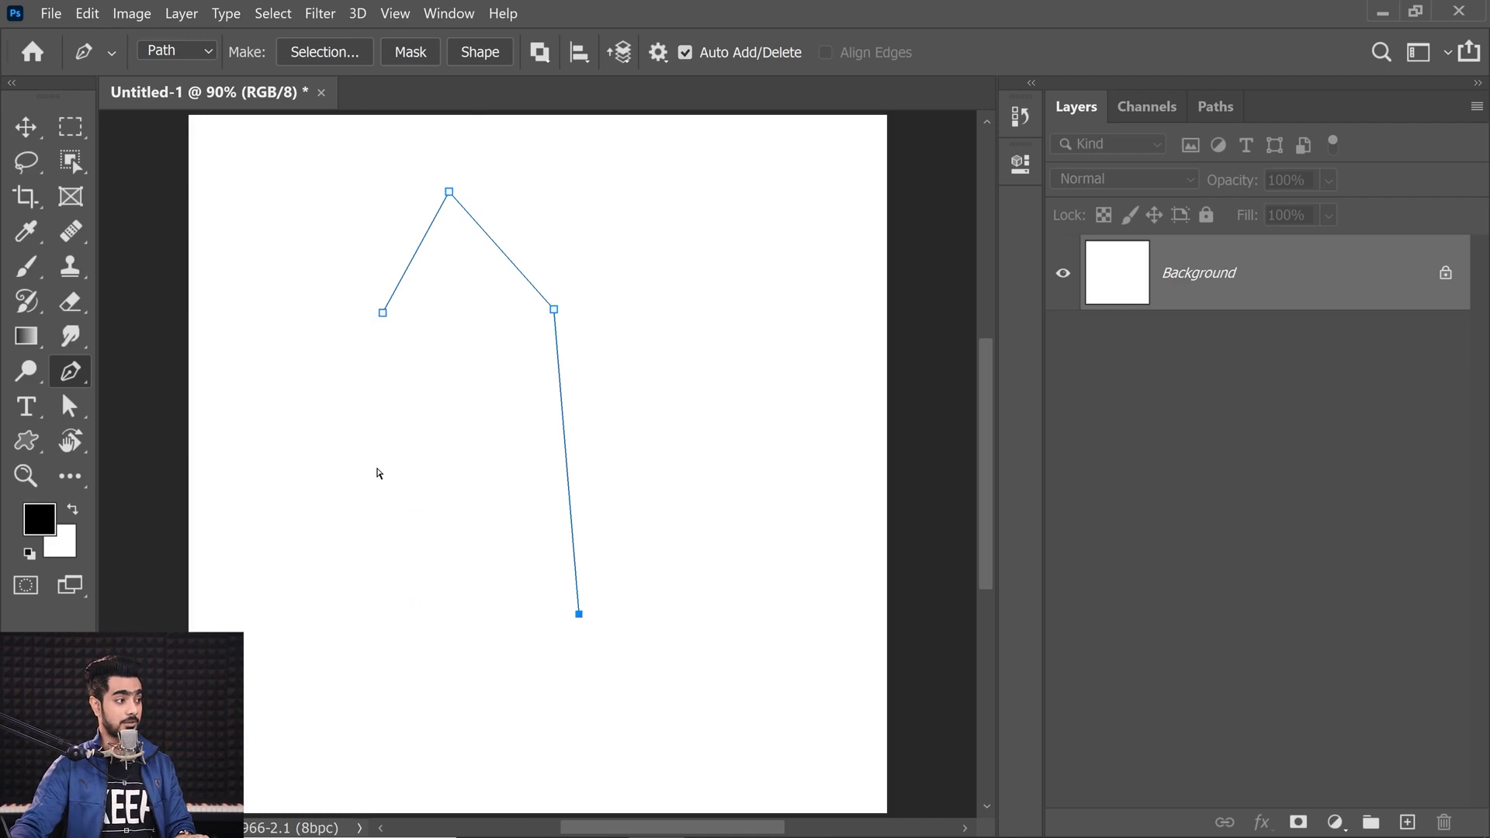
key("ctrl+z")
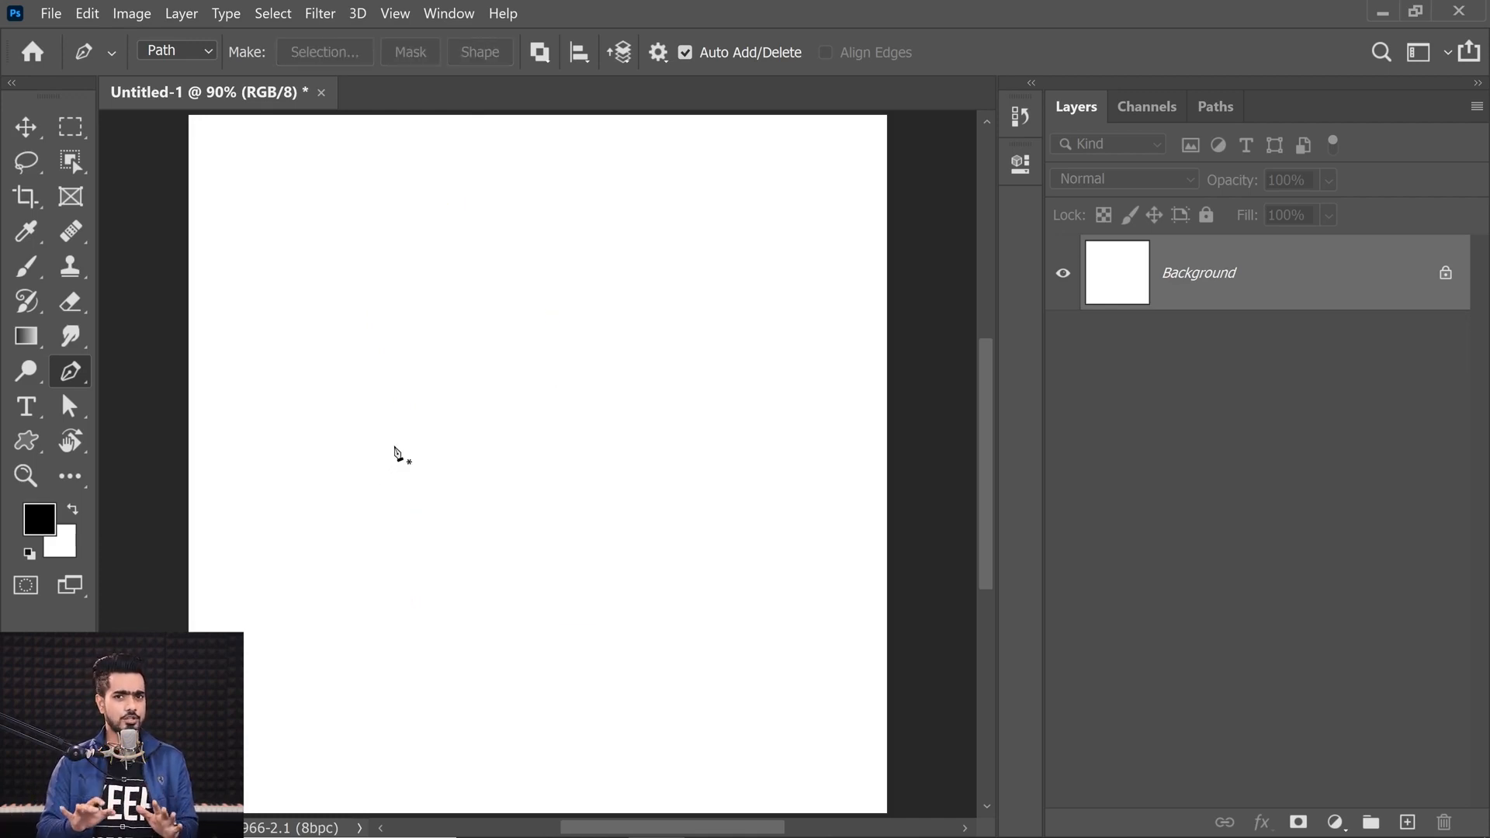
Step: Place a starting anchor and, after trying constrained vertical and 45° segments, draw a straight horizontal path segment
left_click(387, 350)
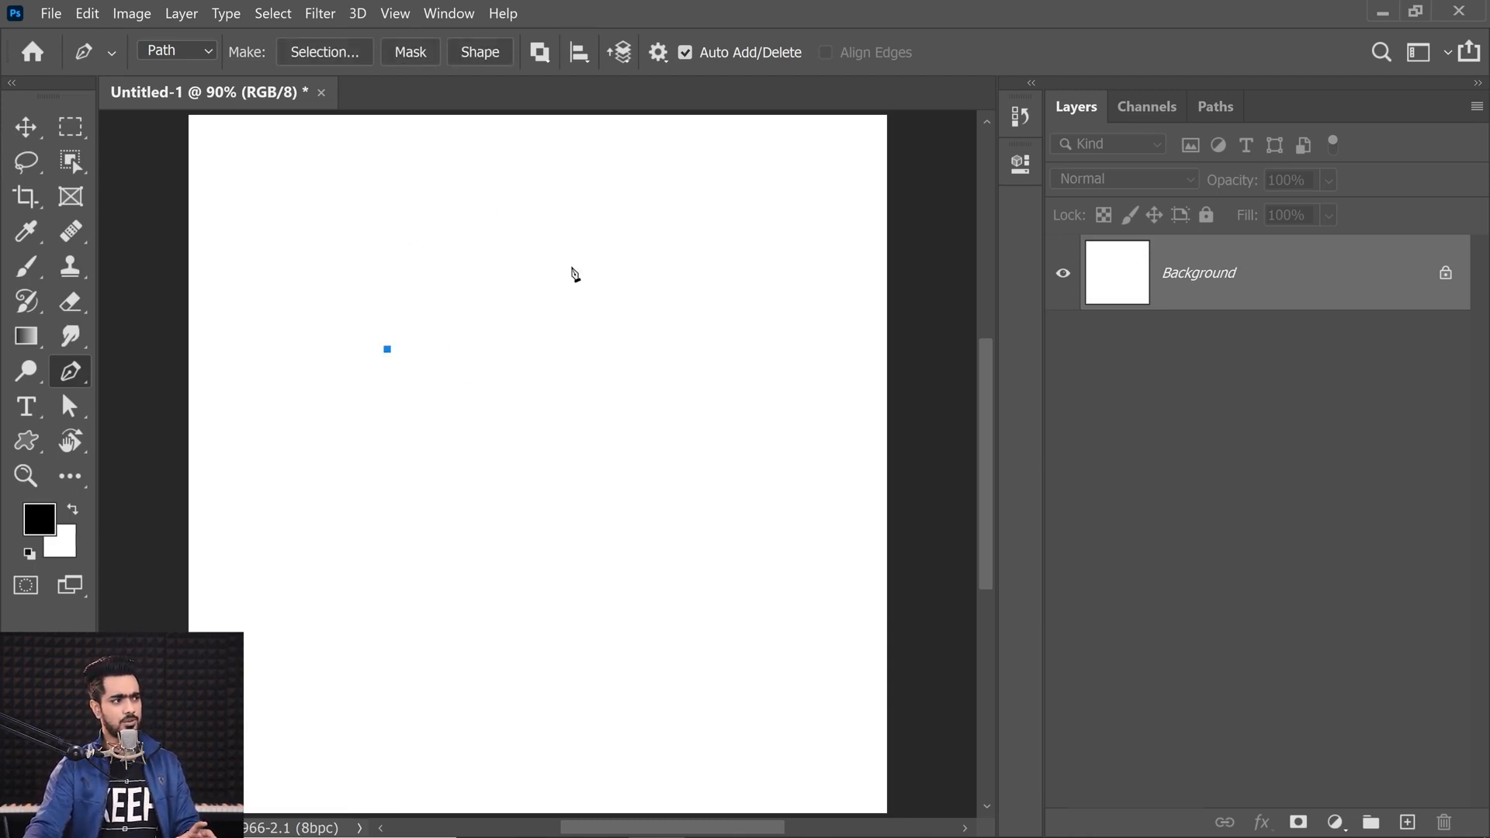
left_click(449, 179, "shift")
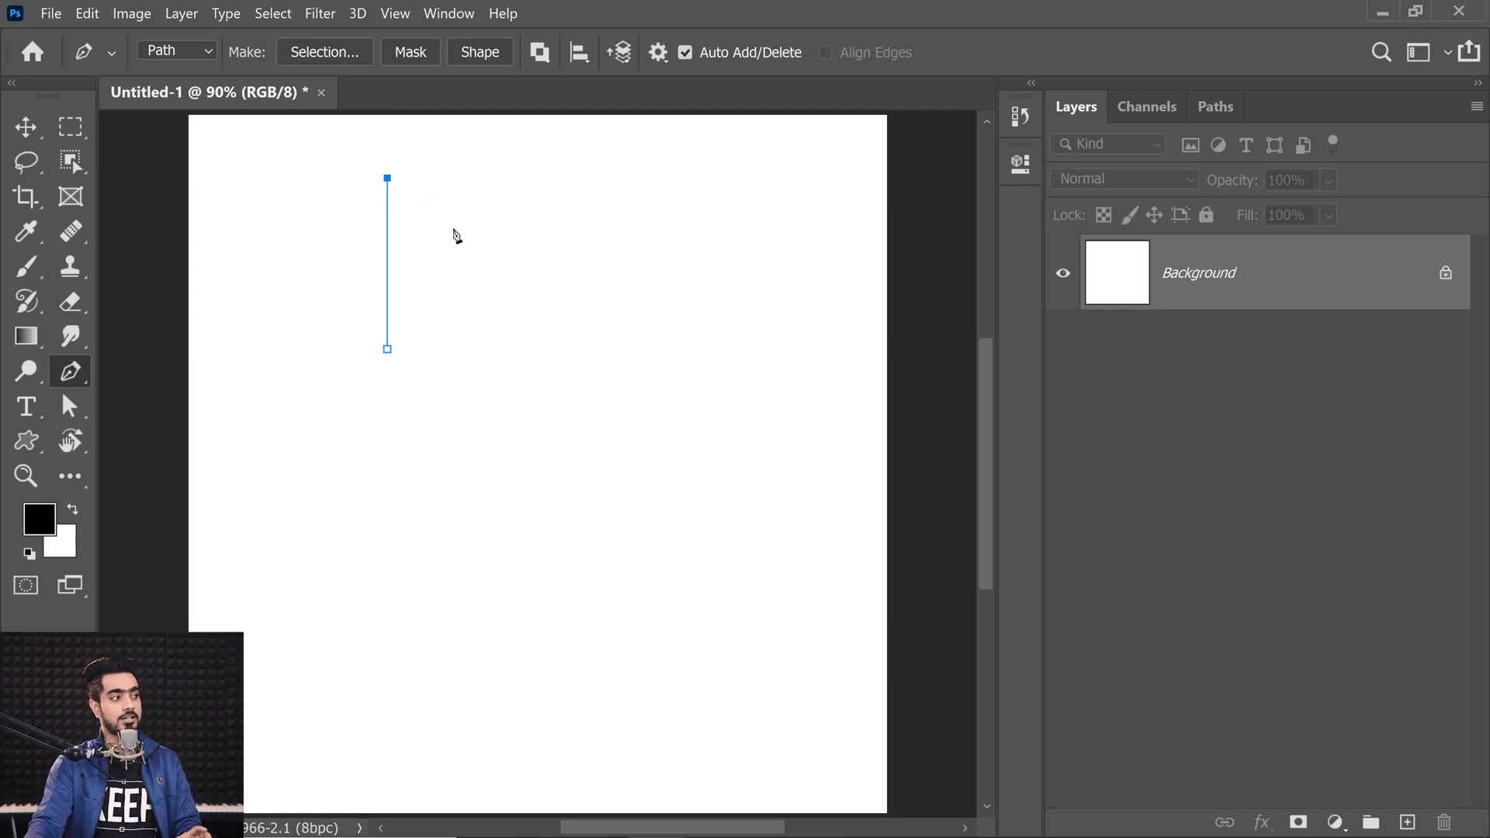
key("ctrl+z")
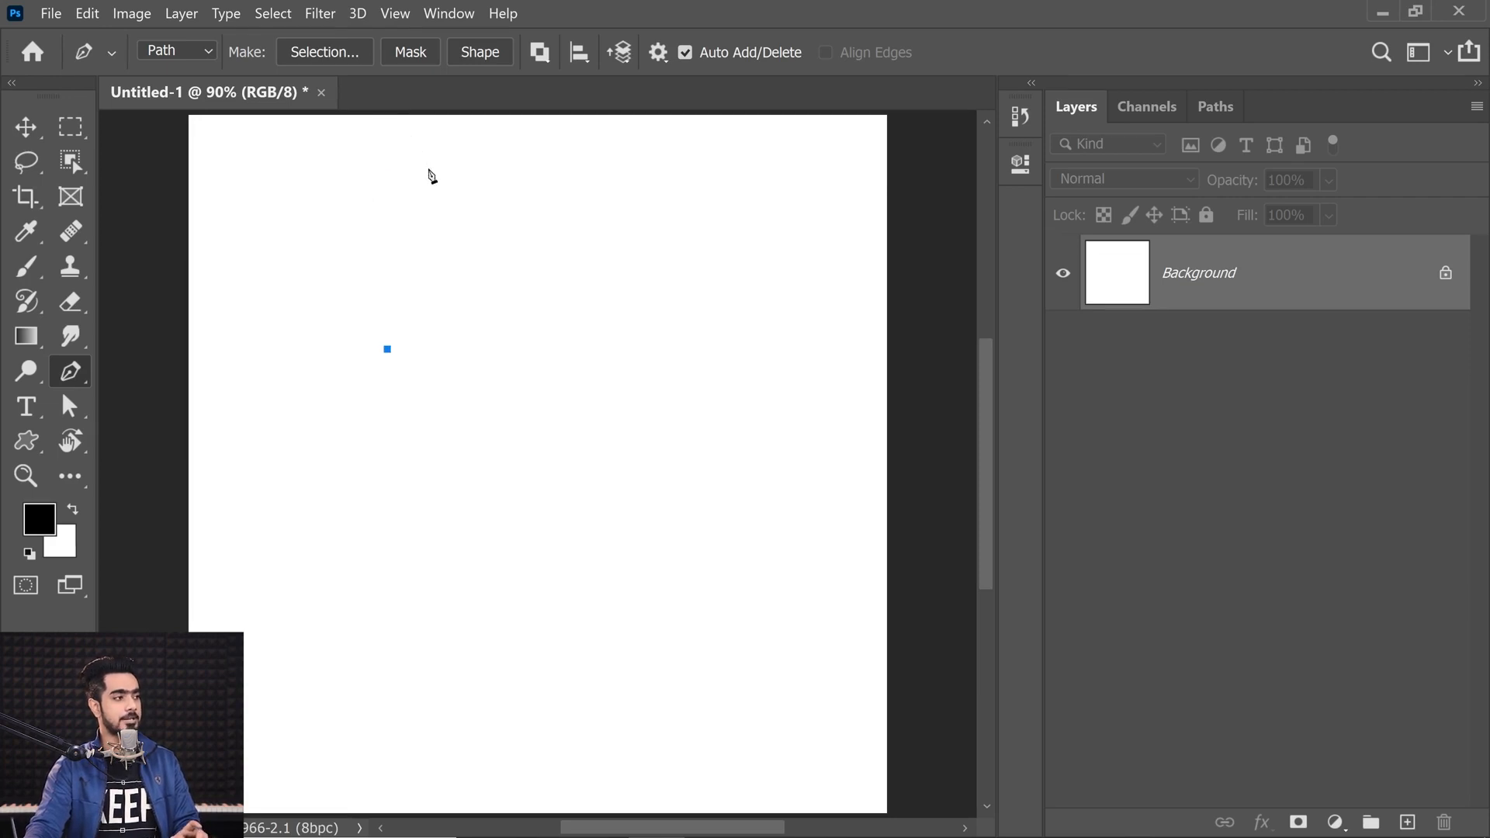
left_click(531, 206)
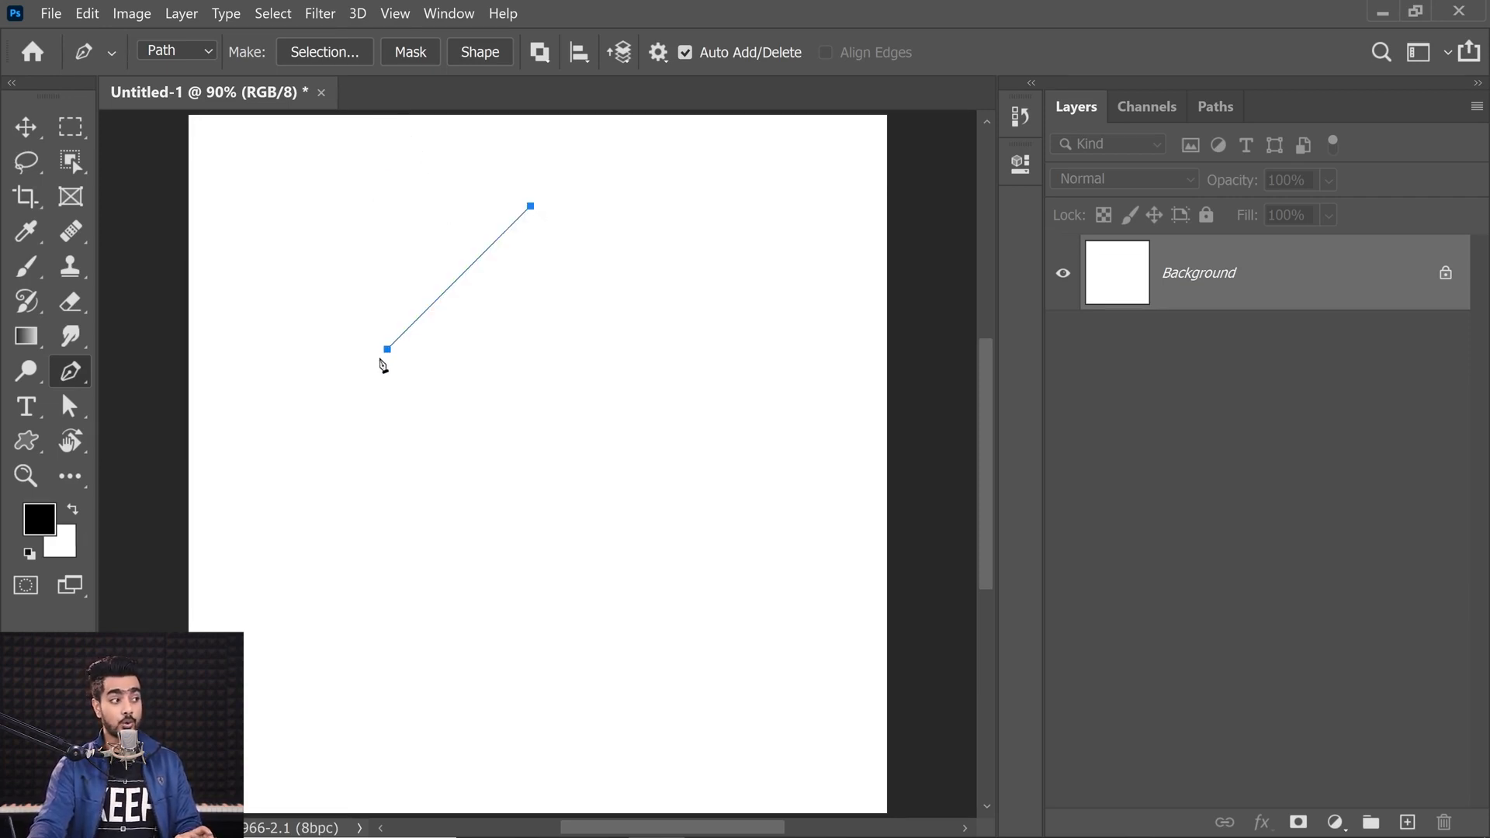
key("ctrl+z")
left_click(584, 334, "shift")
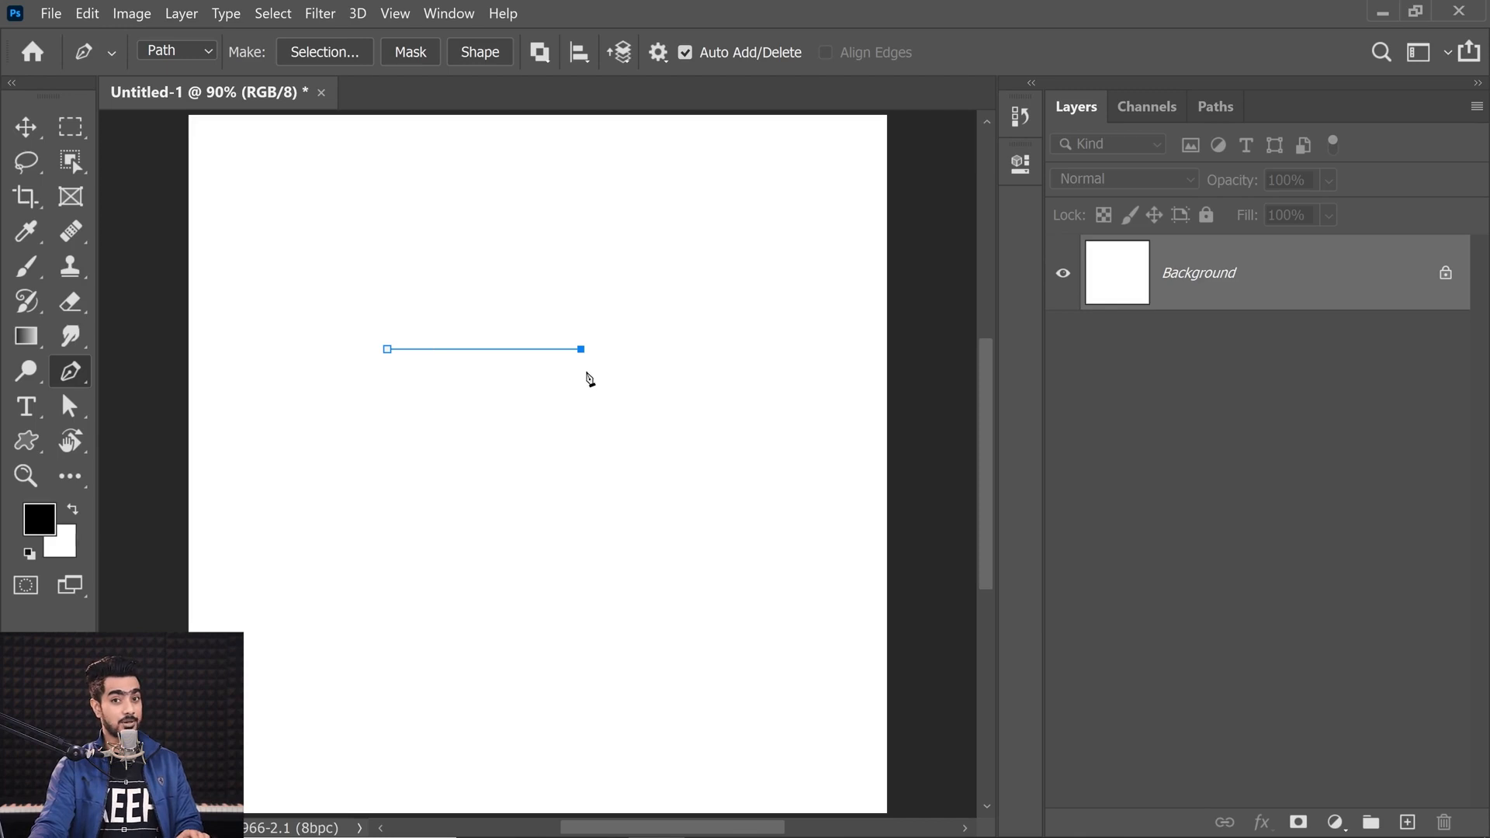
Step: Replace the horizontal segment with two diagonal straight segments forming a peak
key("ctrl+z")
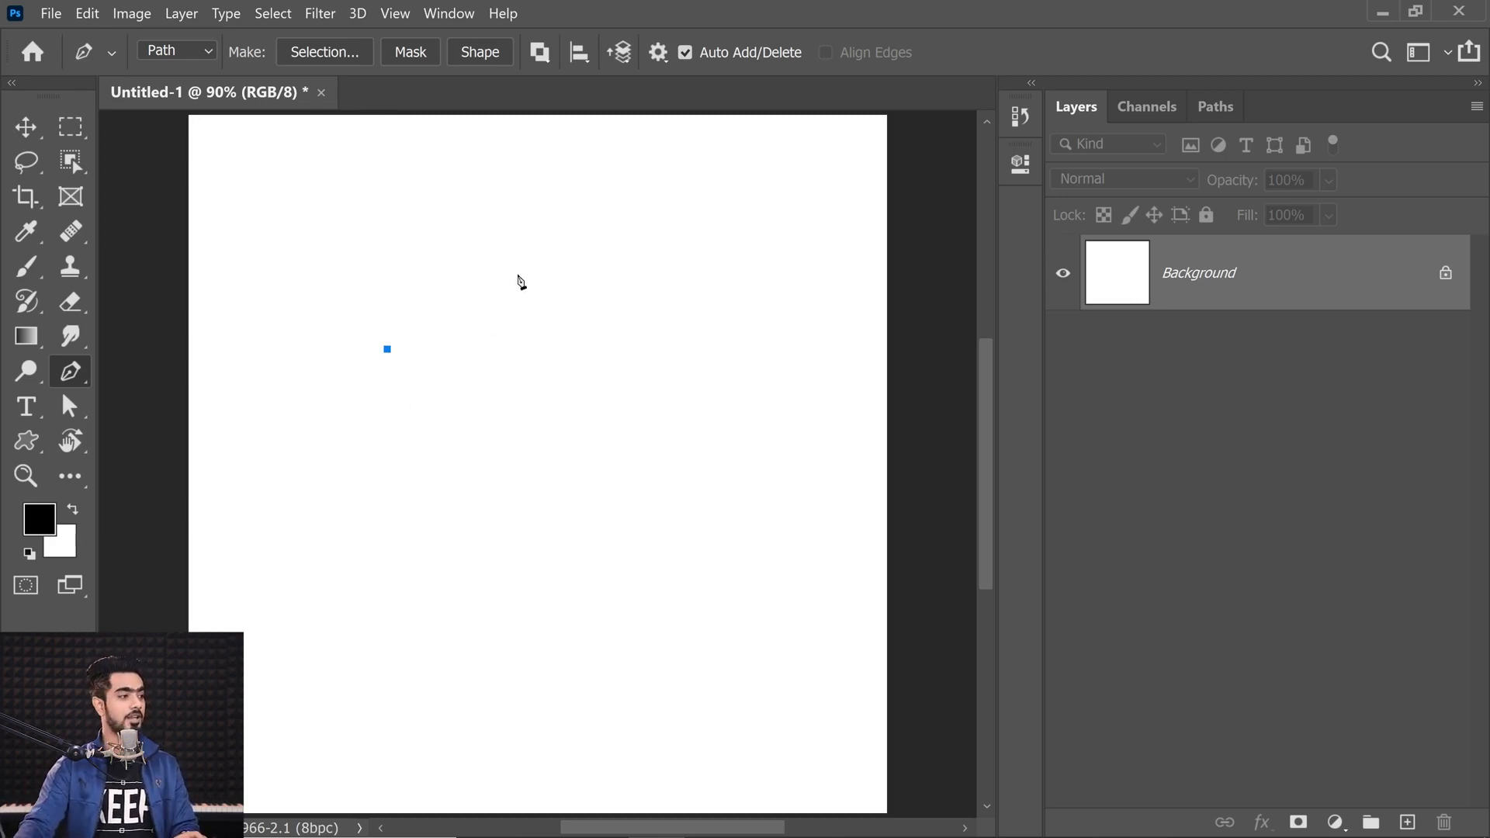
left_click(498, 239)
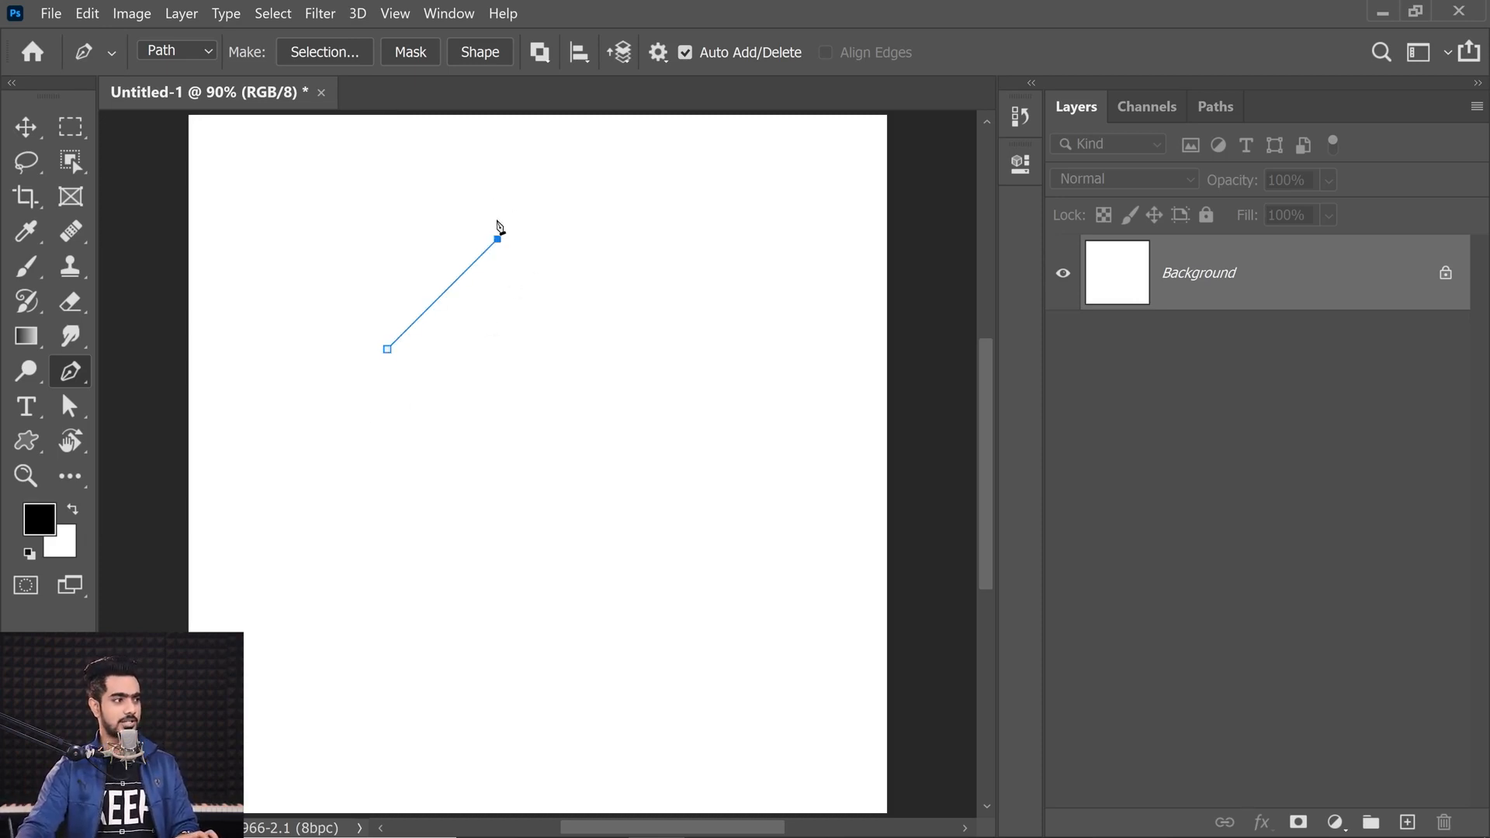
left_click(613, 355)
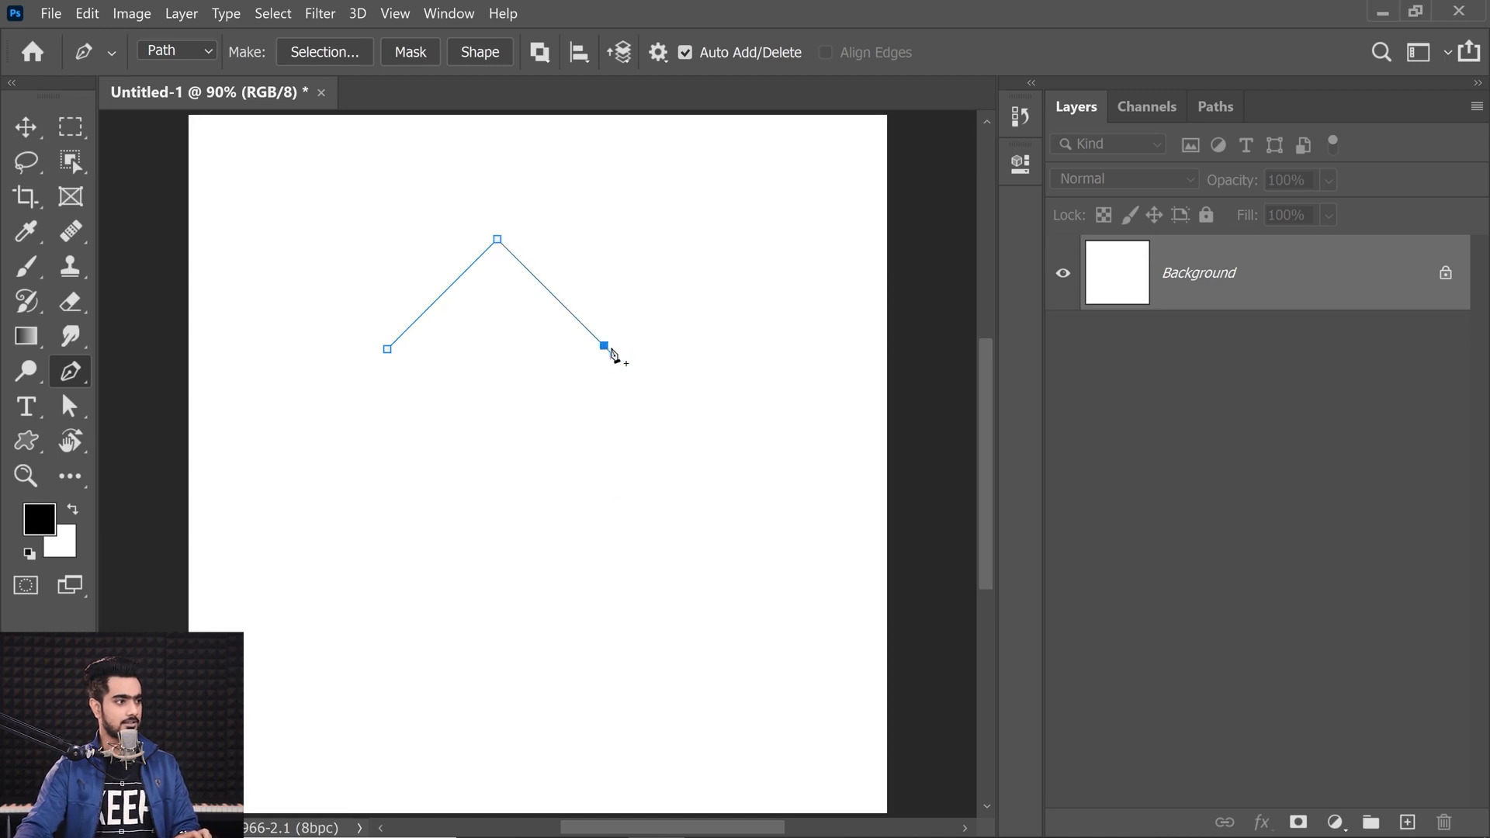
key("ctrl+z")
left_click(611, 353)
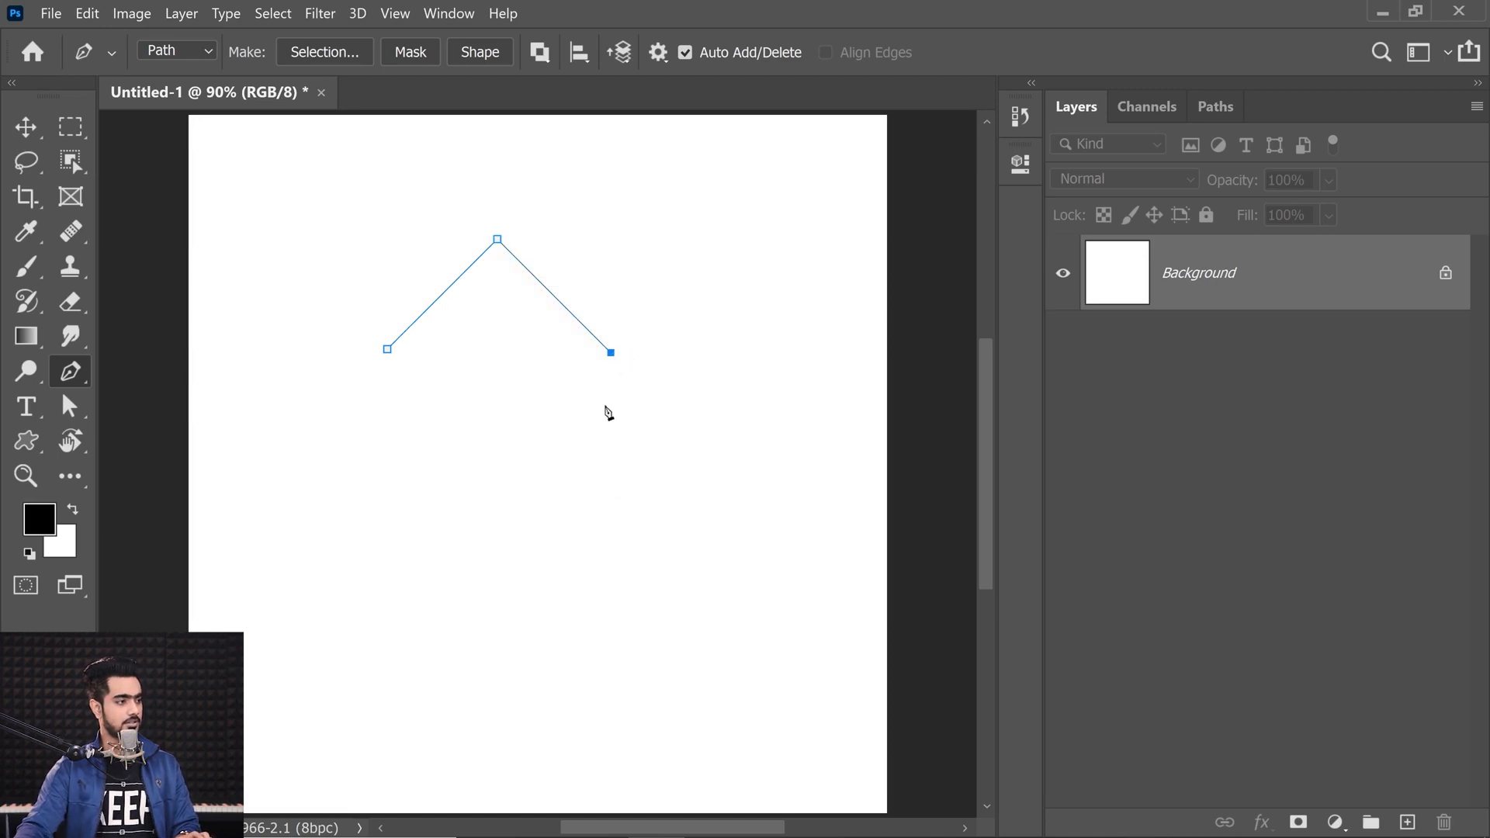
Step: Extend the path with a vertical right side segment, undoing a freehand bottom-left corner and closing point
left_click(622, 621, "shift")
scroll(409, 629, "up", 1)
left_click(422, 543, "shift")
left_click(408, 258)
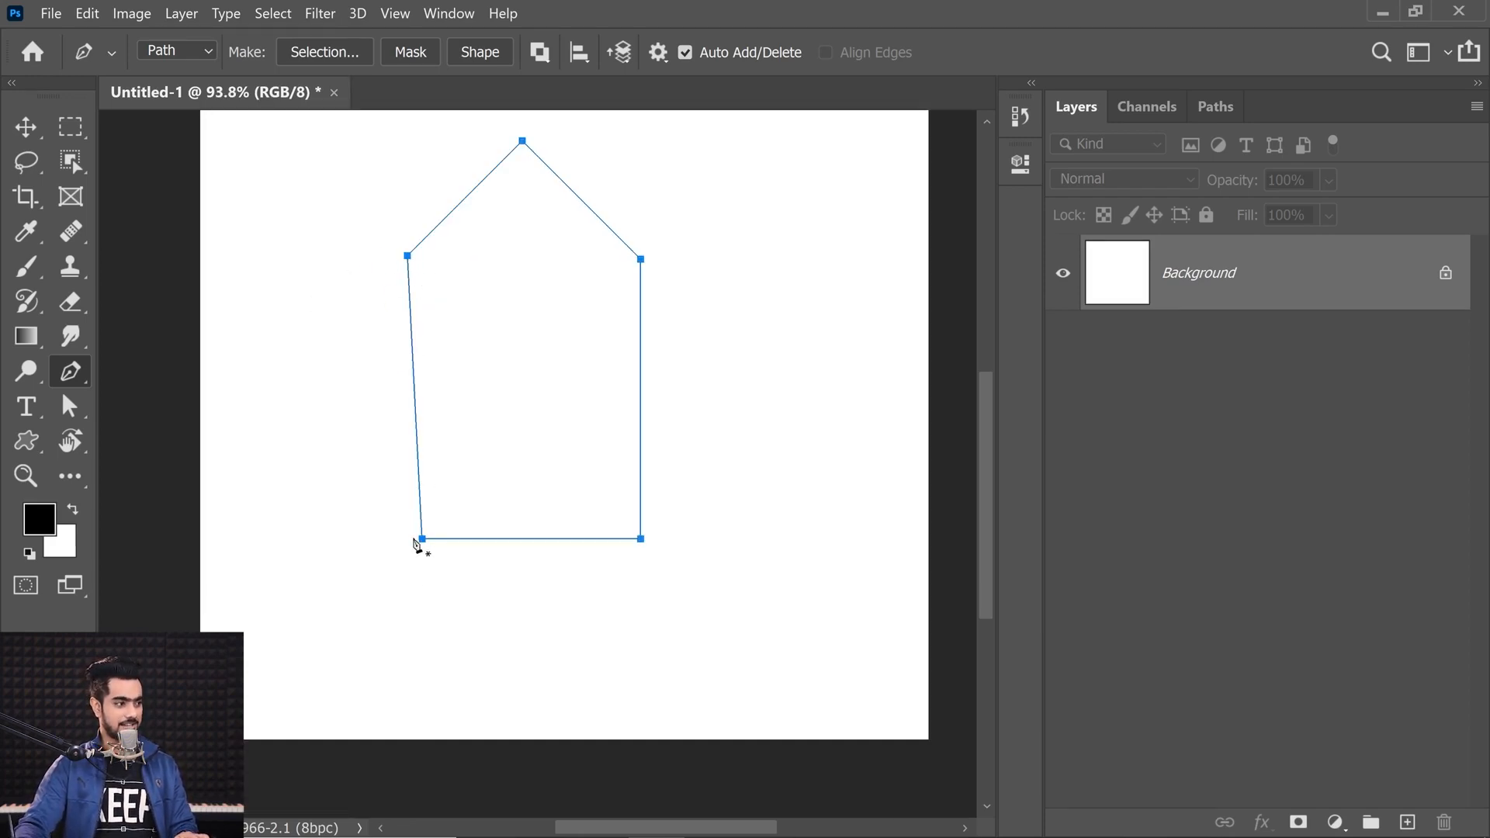
key("ctrl+z")
key("ctrl+z")
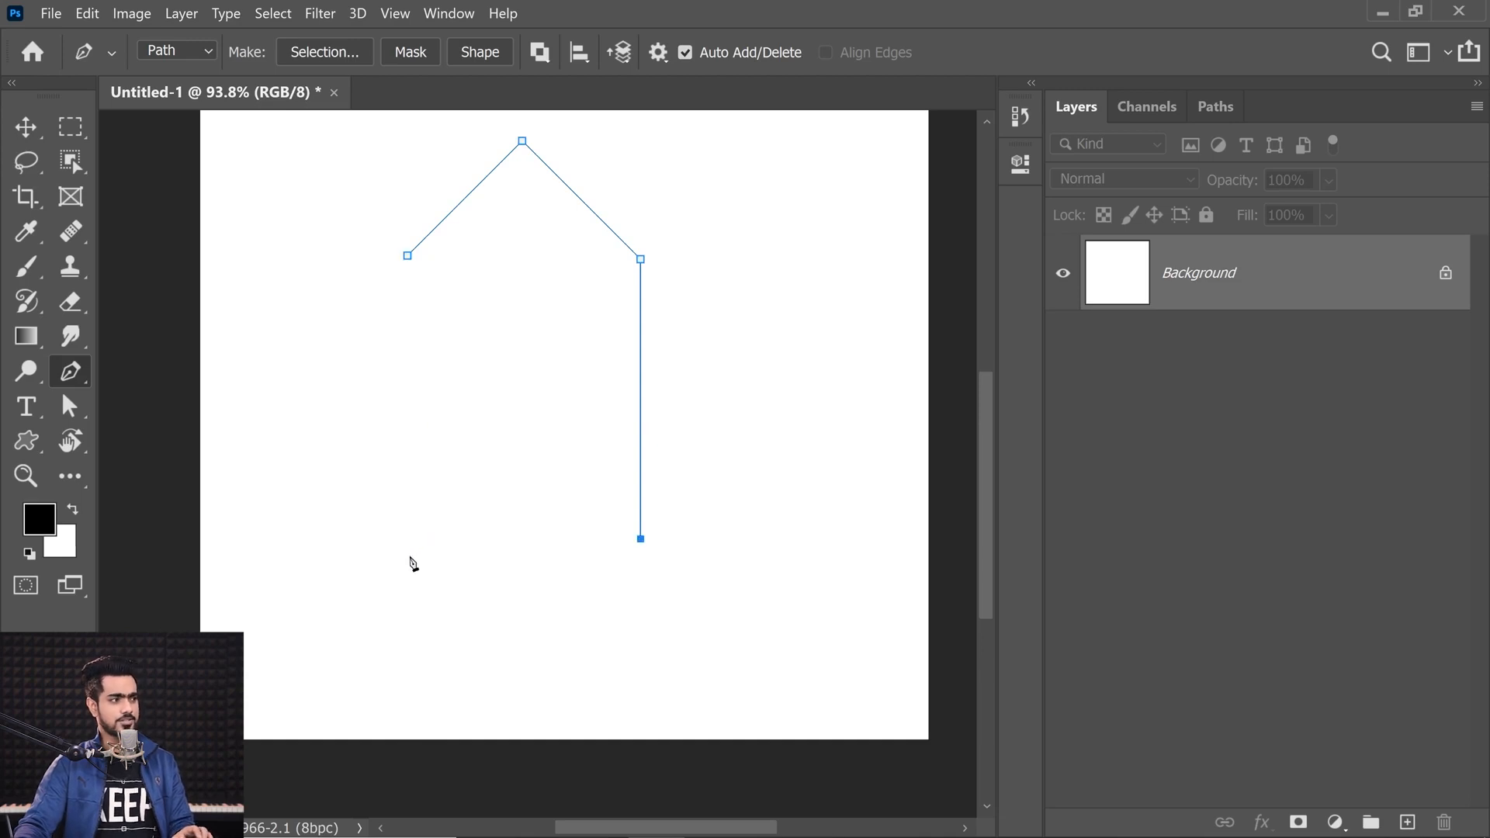
Step: Show rulers, add a vertical guide at the left anchor, and close the path with a bottom-left anchor on the guide
key("ctrl+r")
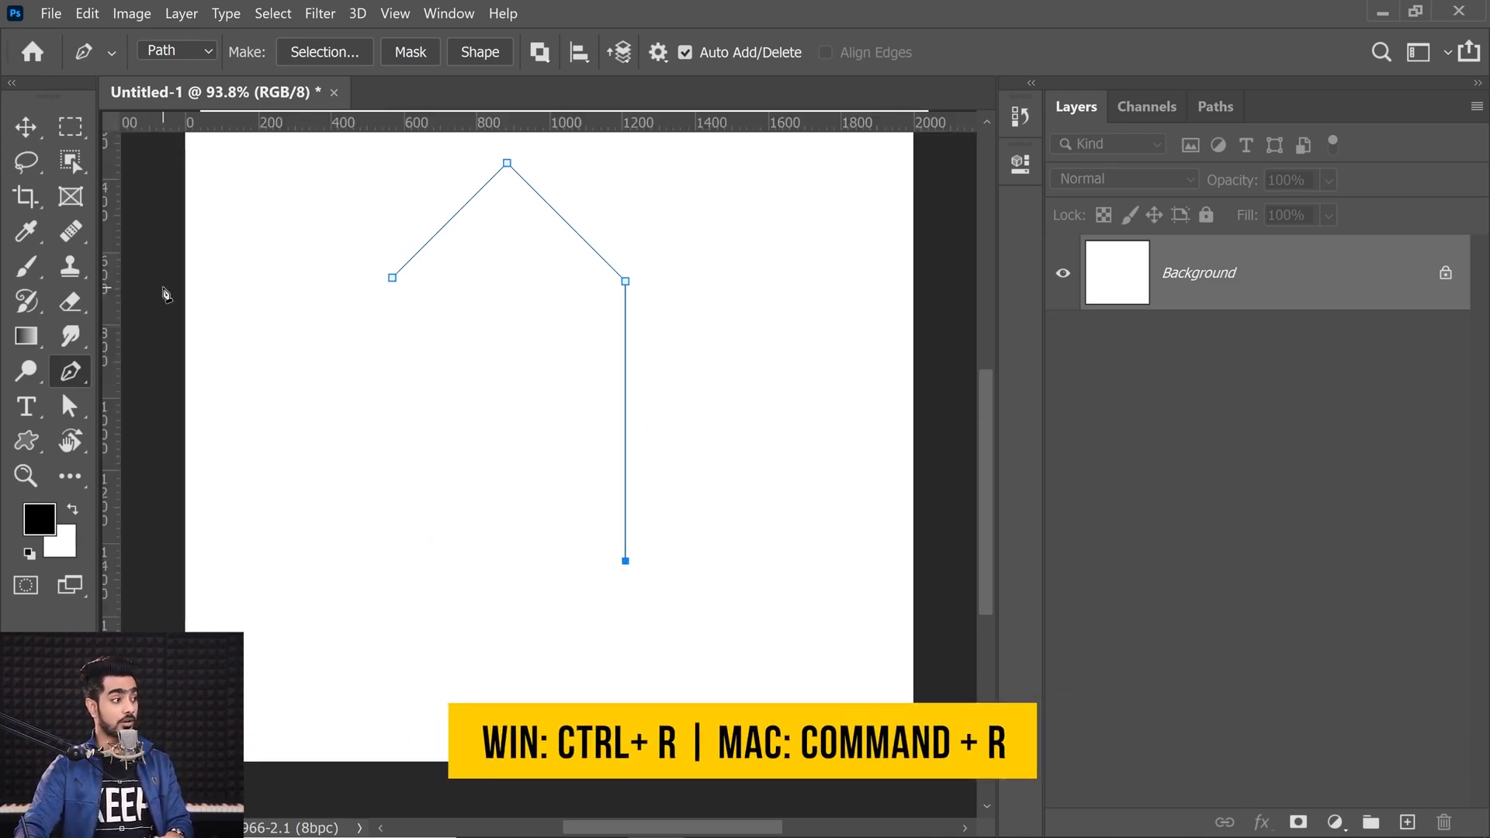
left_click_drag(111, 306, 392, 353)
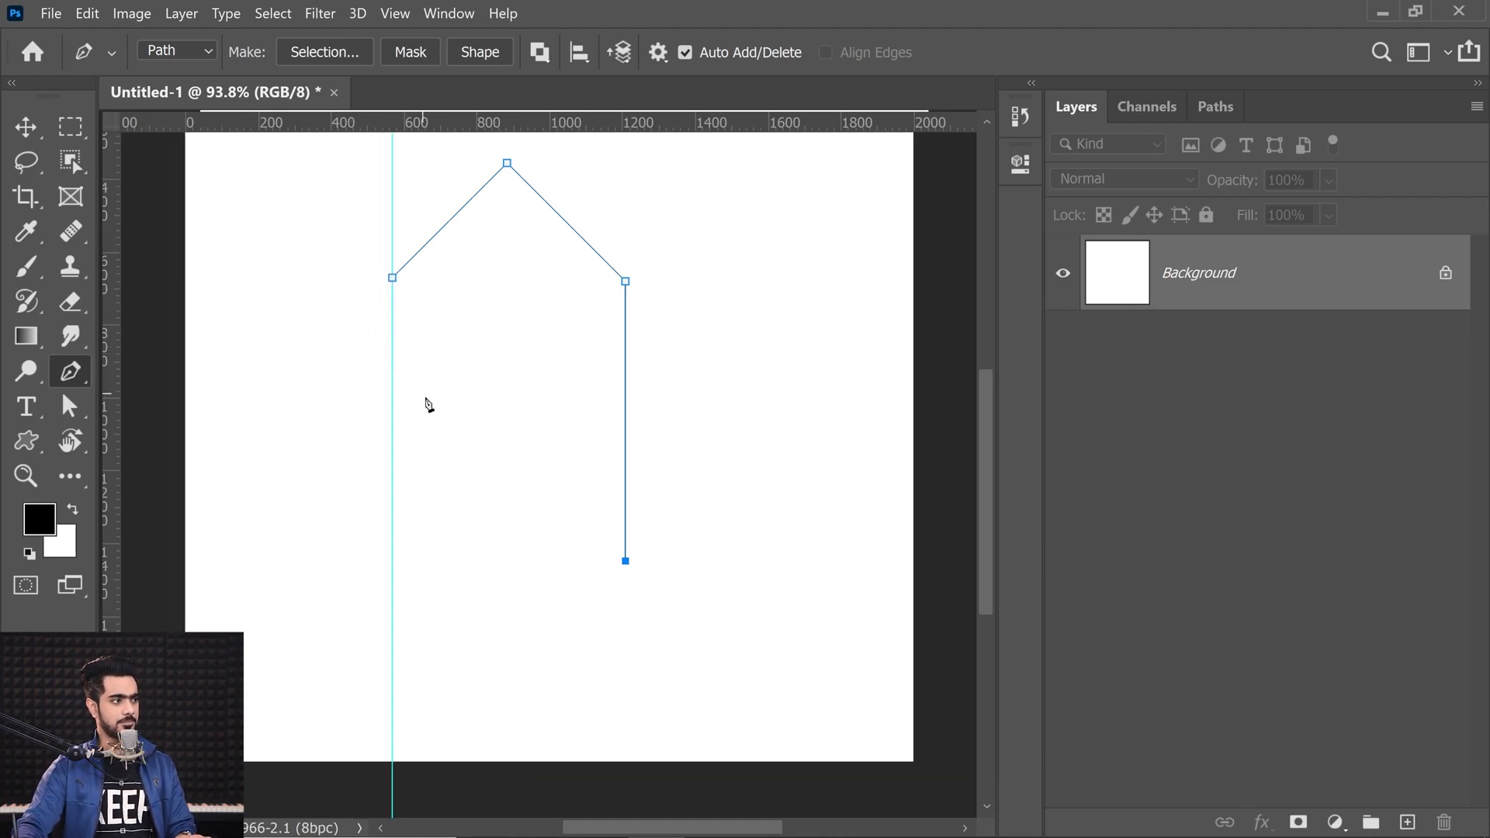
left_click(392, 560)
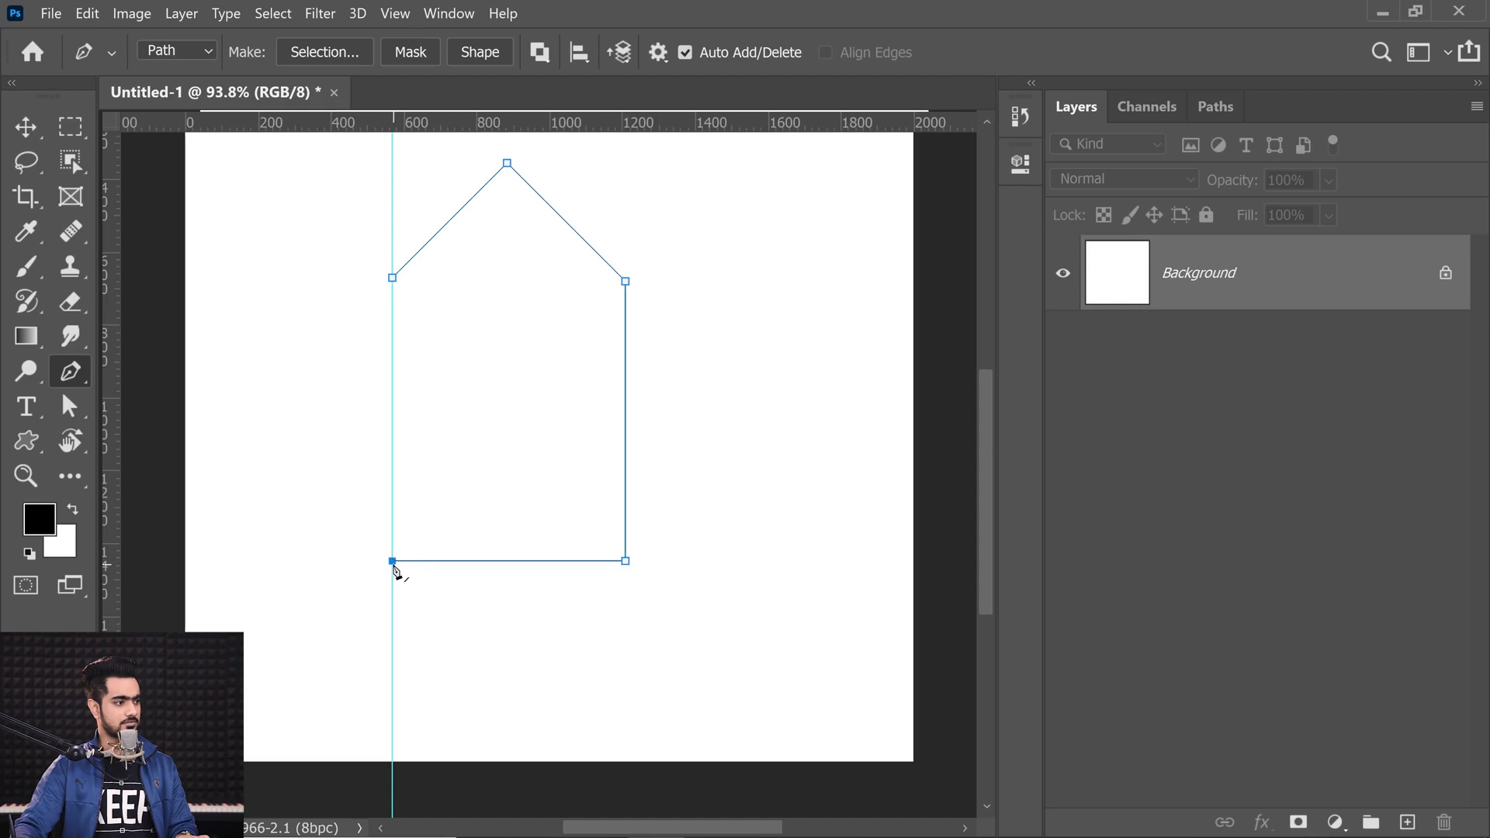
left_click(393, 278)
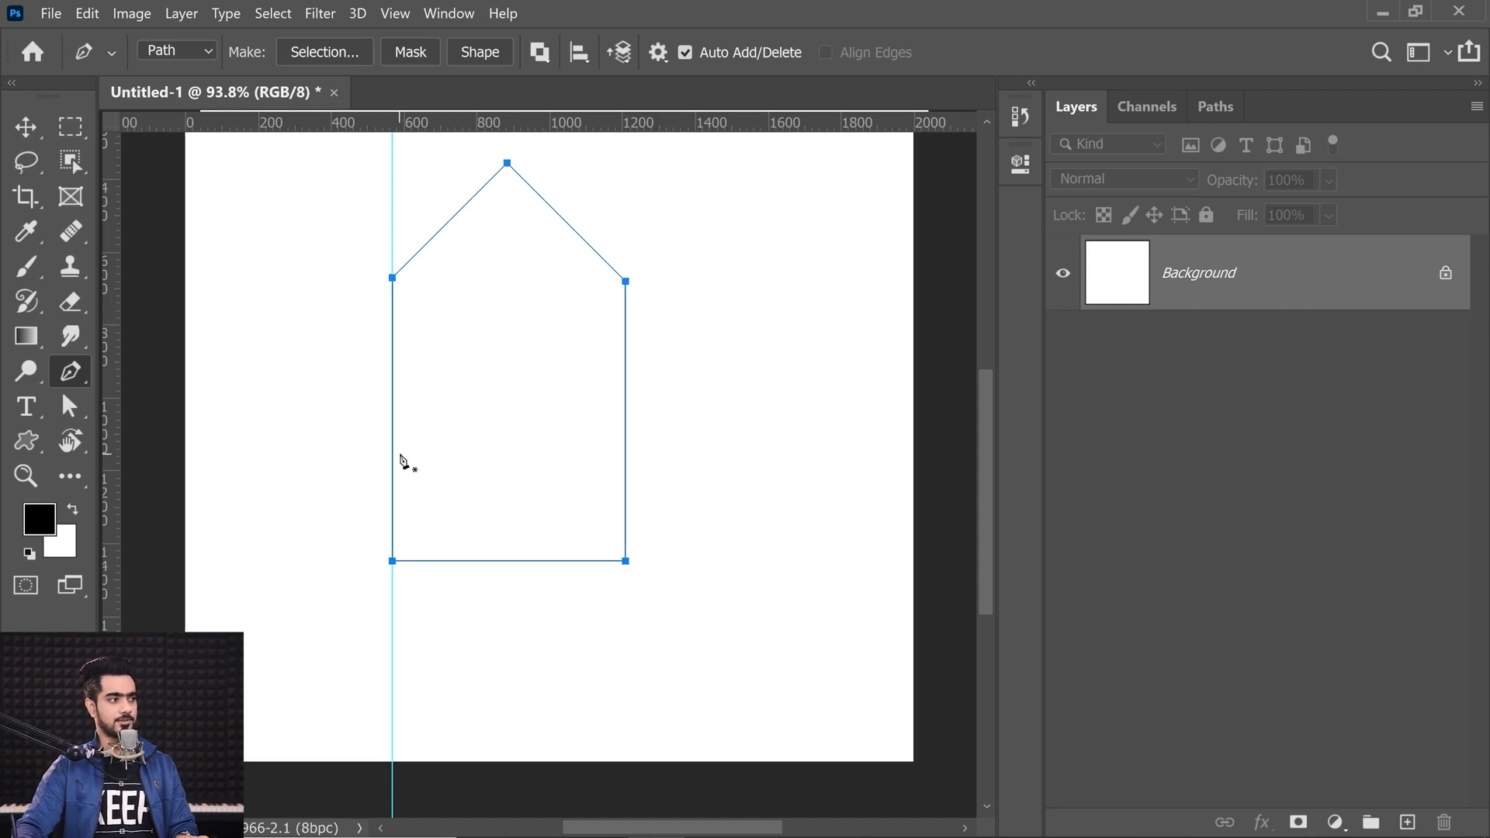
Step: Remove the vertical guide and fit the canvas on screen
left_click_drag(391, 191, 17, 155)
left_click_drag(420, 531, 450, 520)
left_click_drag(449, 498, 489, 543)
key("ctrl+0")
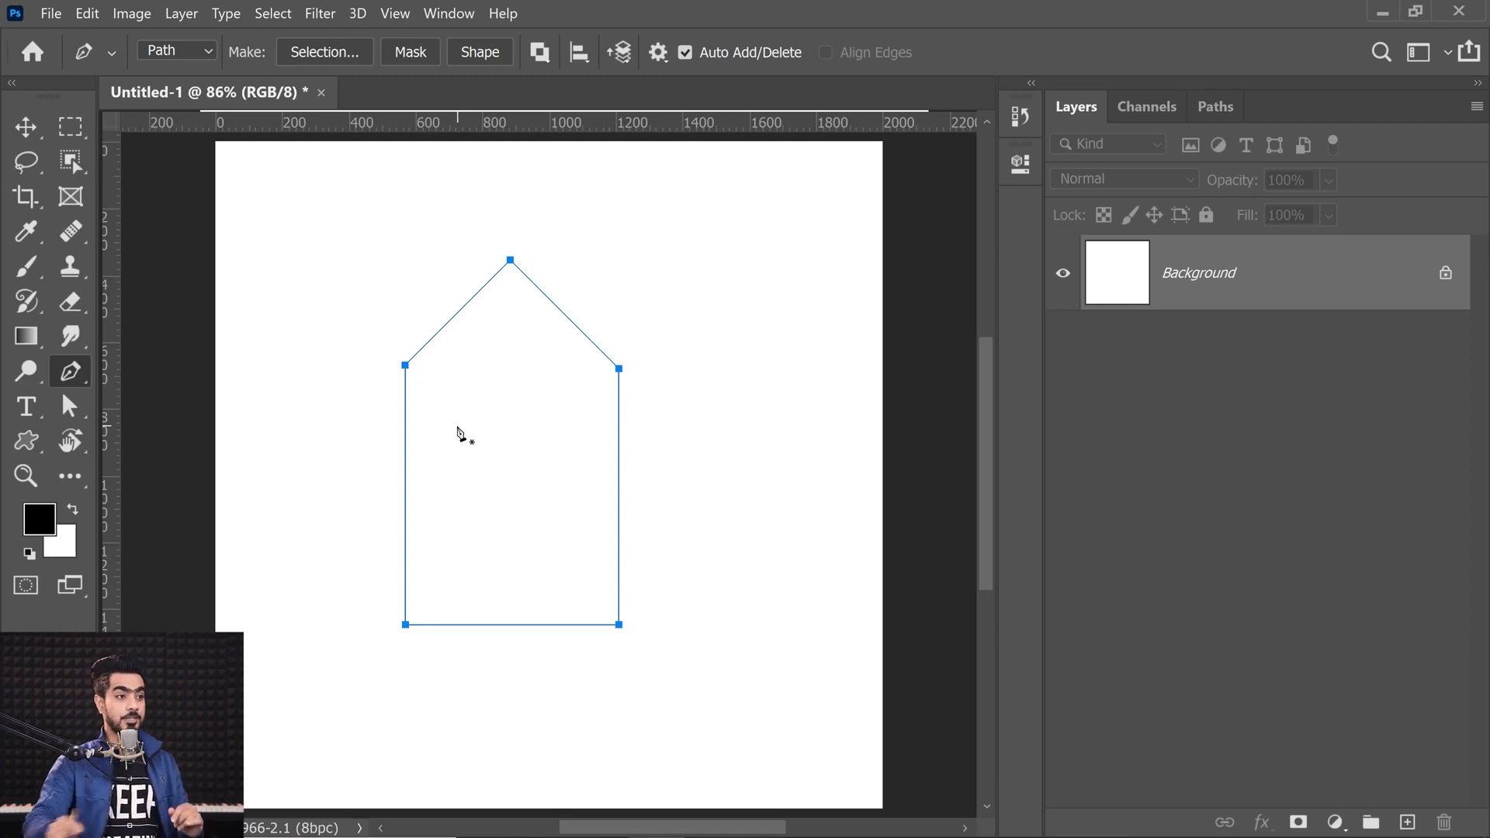
Step: Save the work path under the name Rocket
double_click(1127, 150)
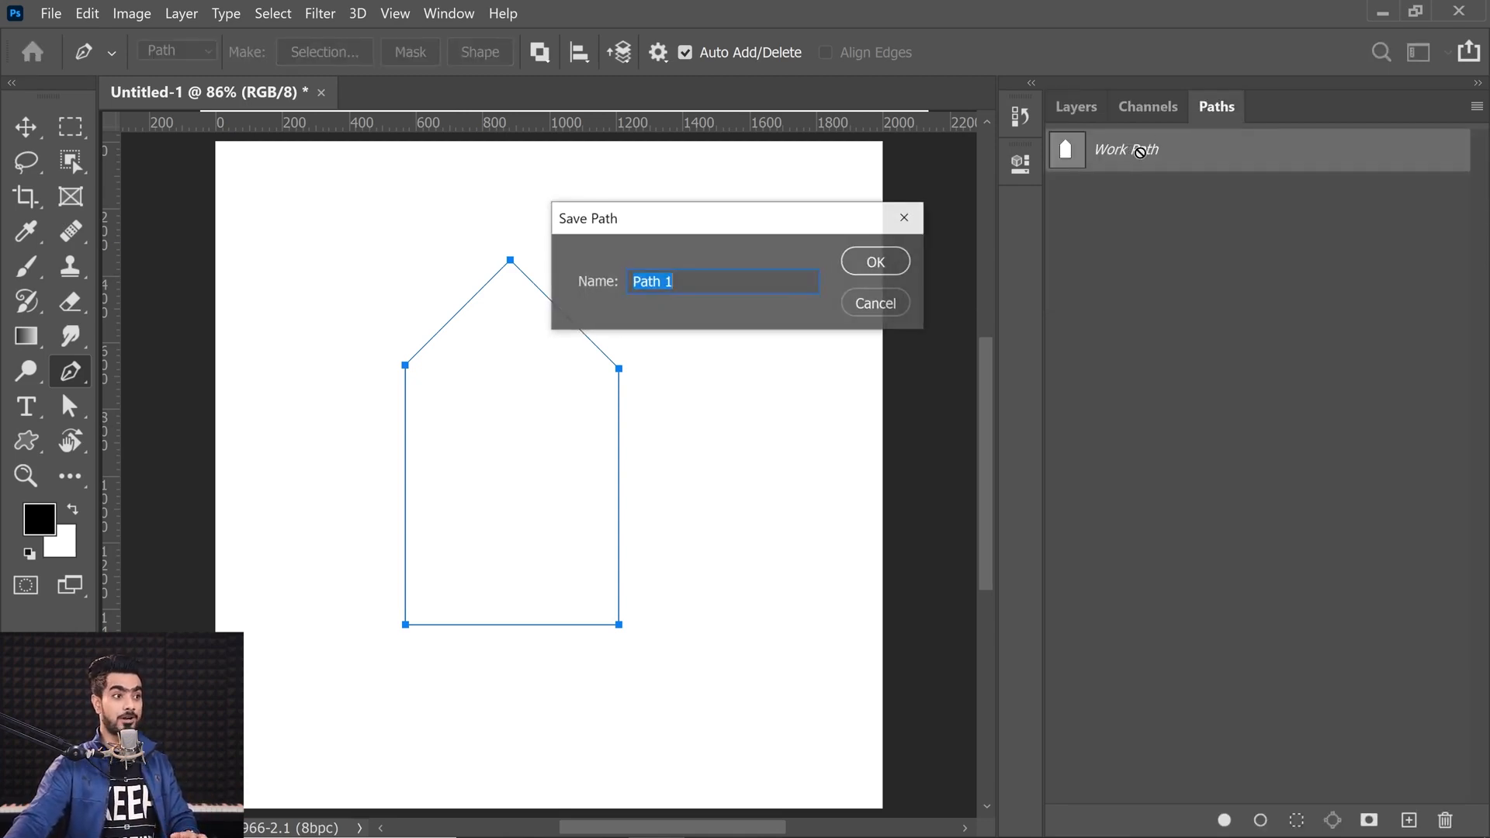
type("Rocket")
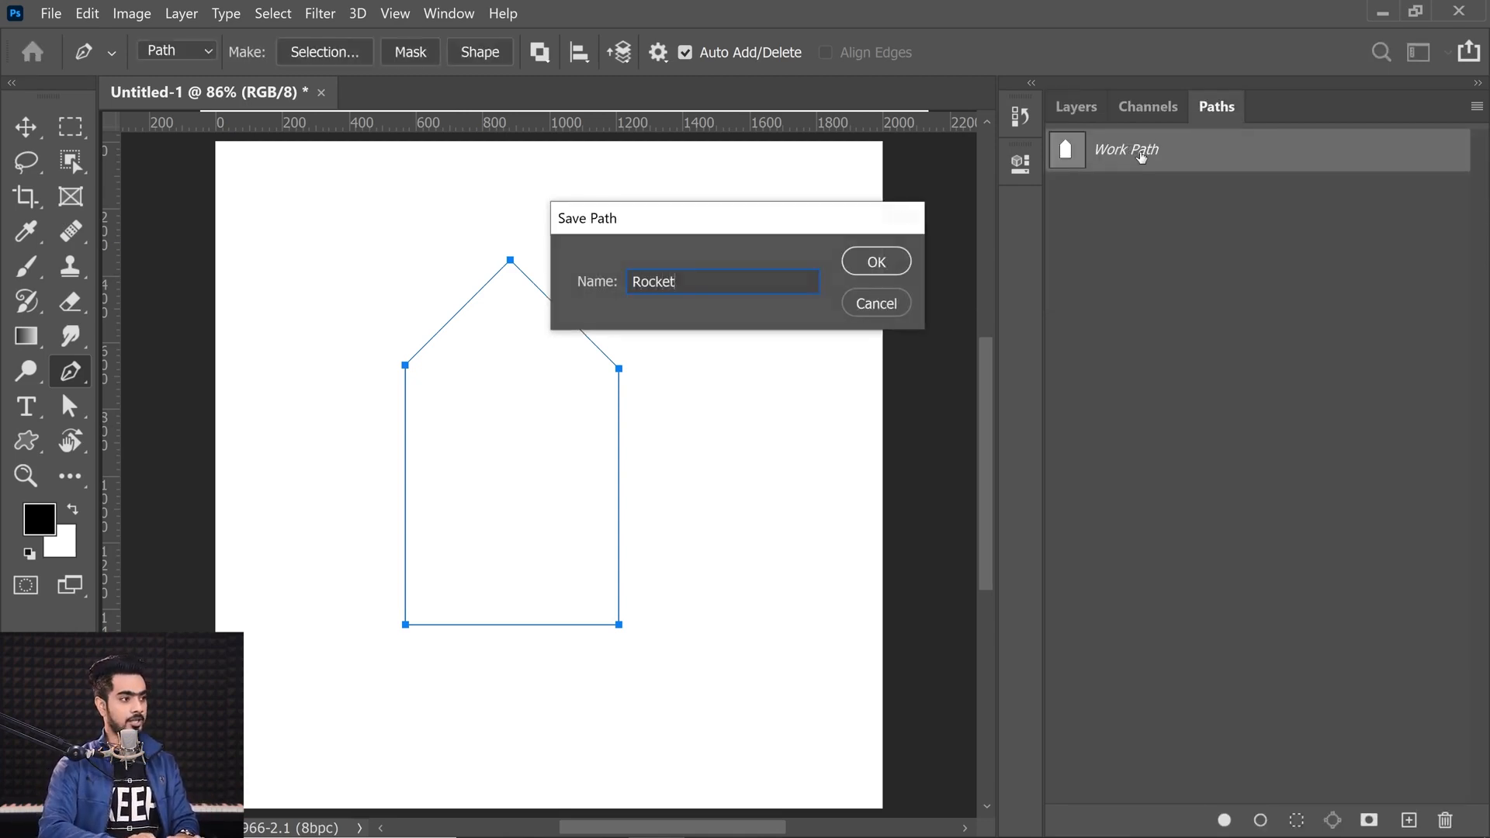
key("Return")
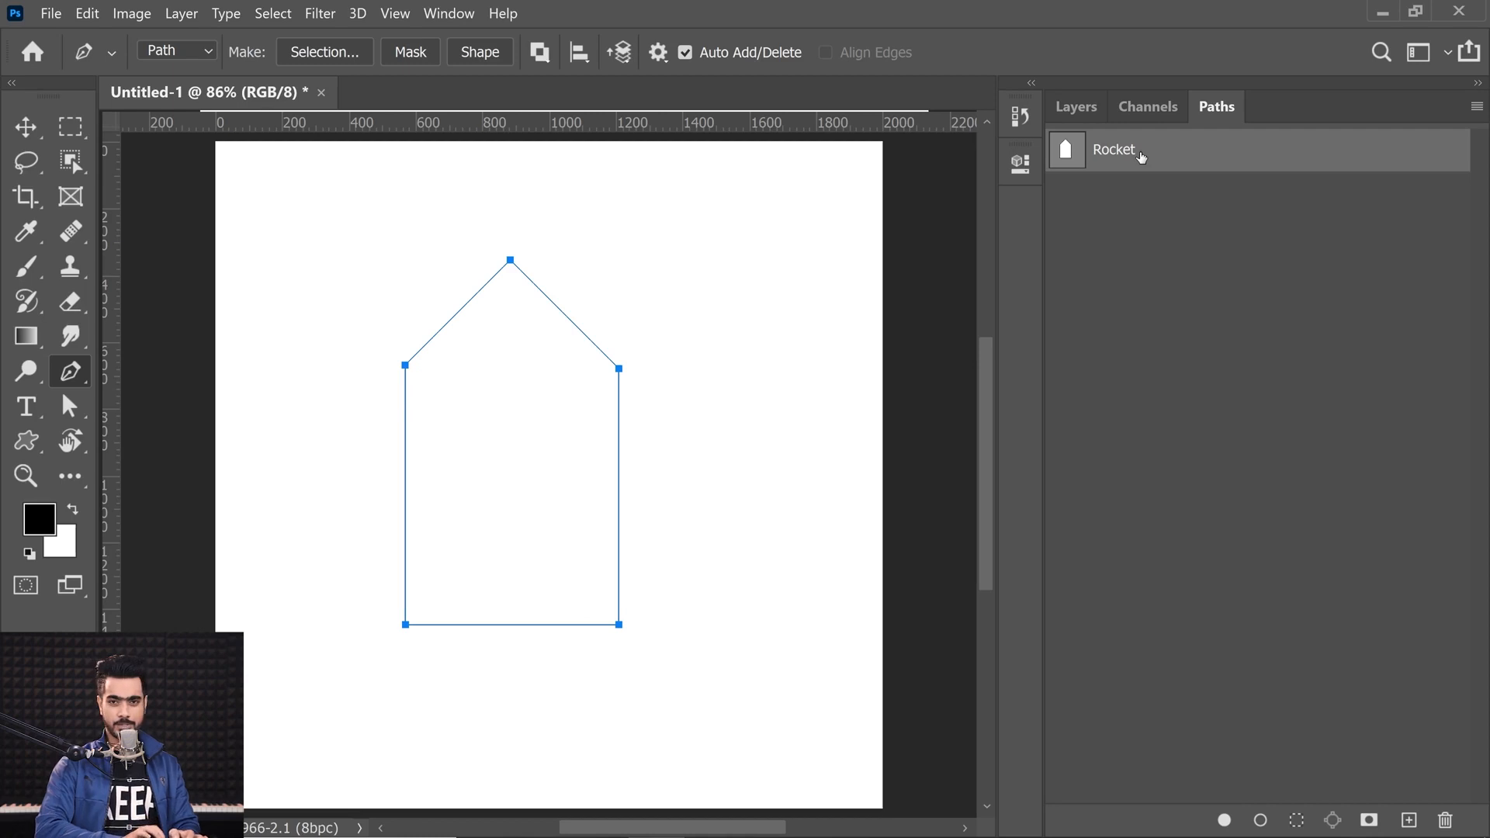
Step: Deselect the Rocket path, then reselect it and return to the layers list
left_click(1072, 116)
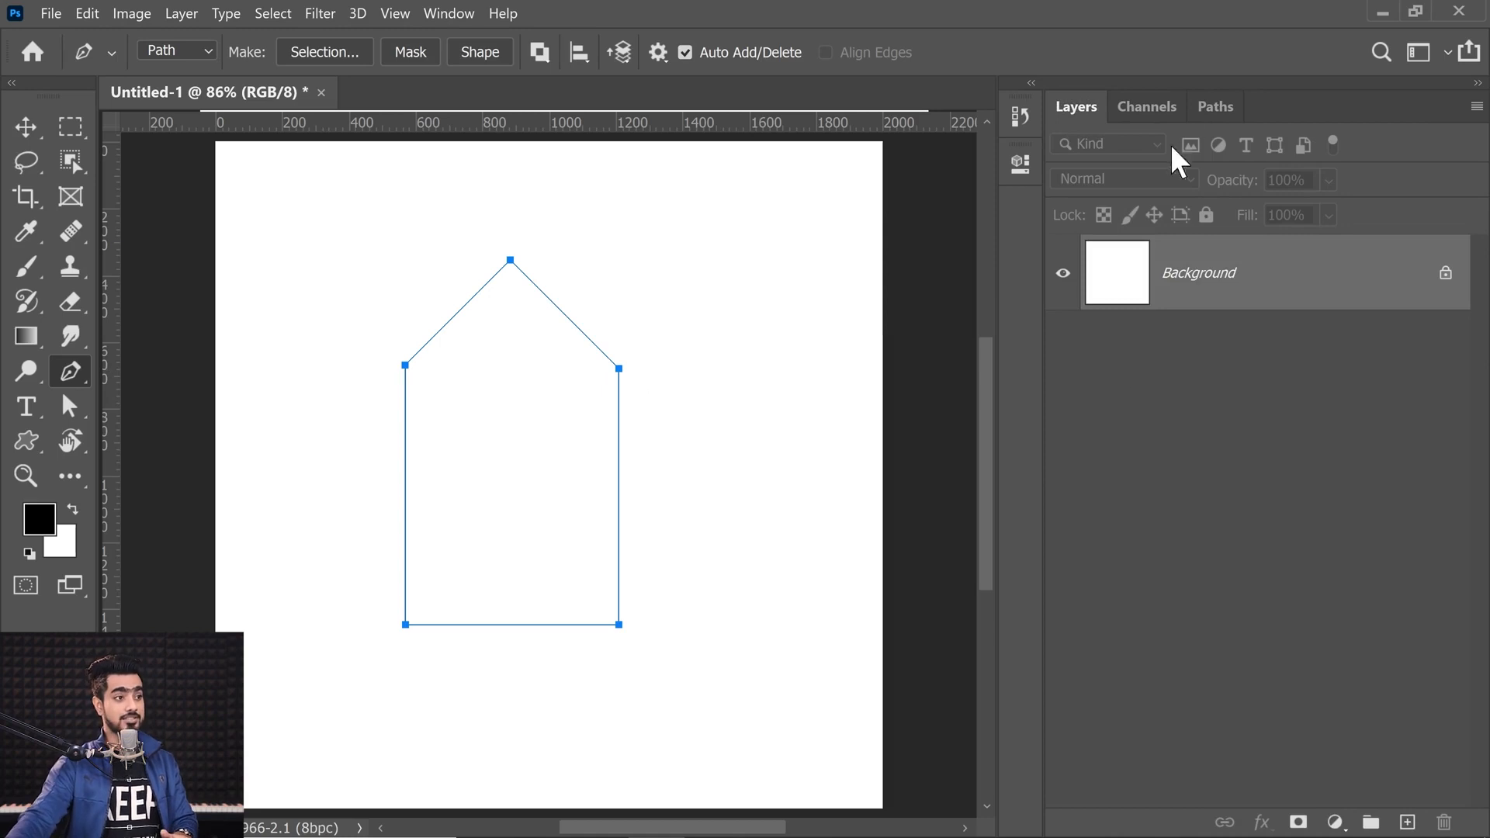
left_click(1215, 116)
left_click(1180, 422)
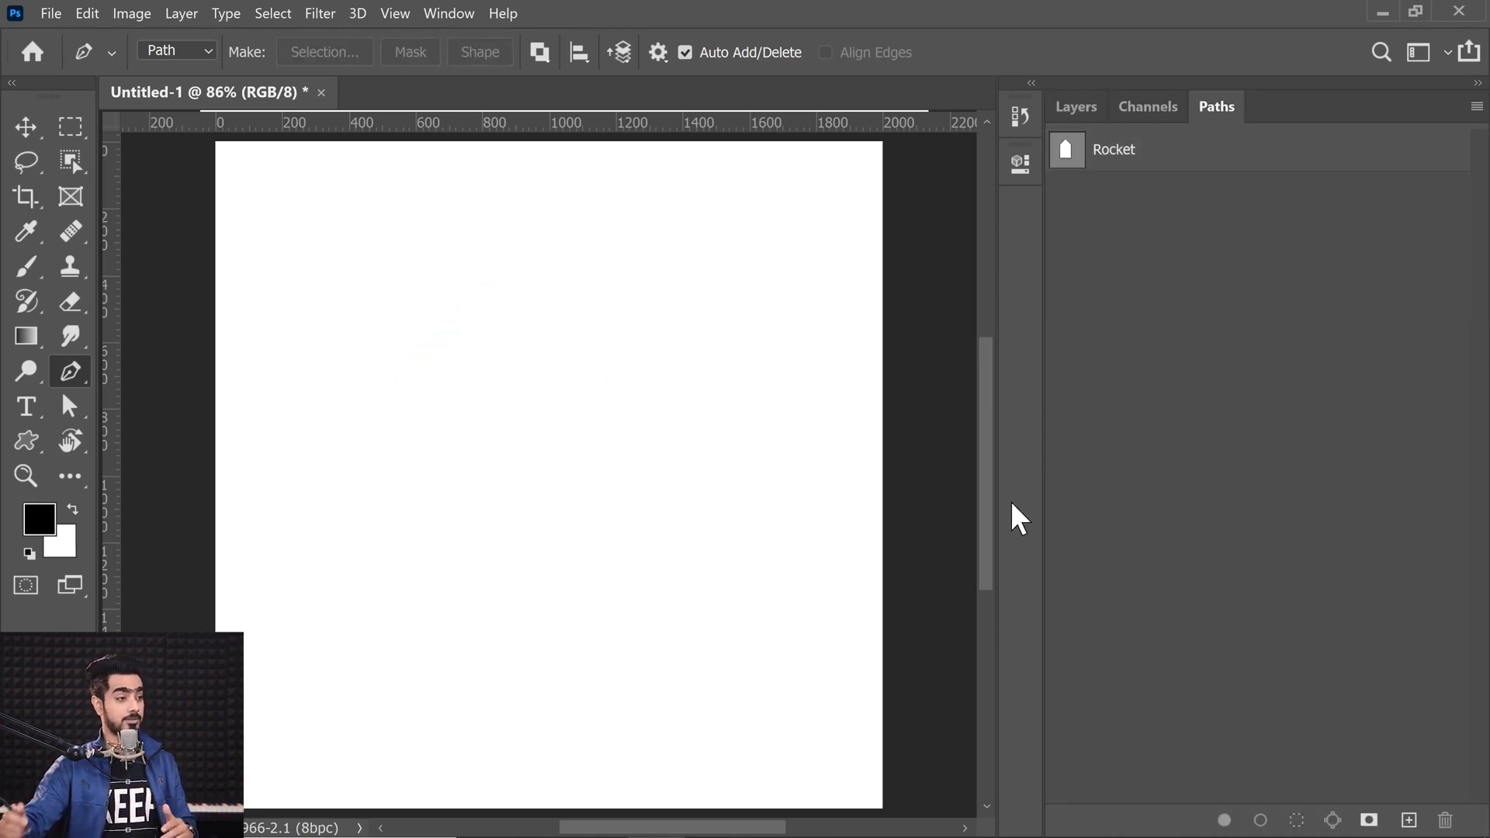
left_click(1120, 163)
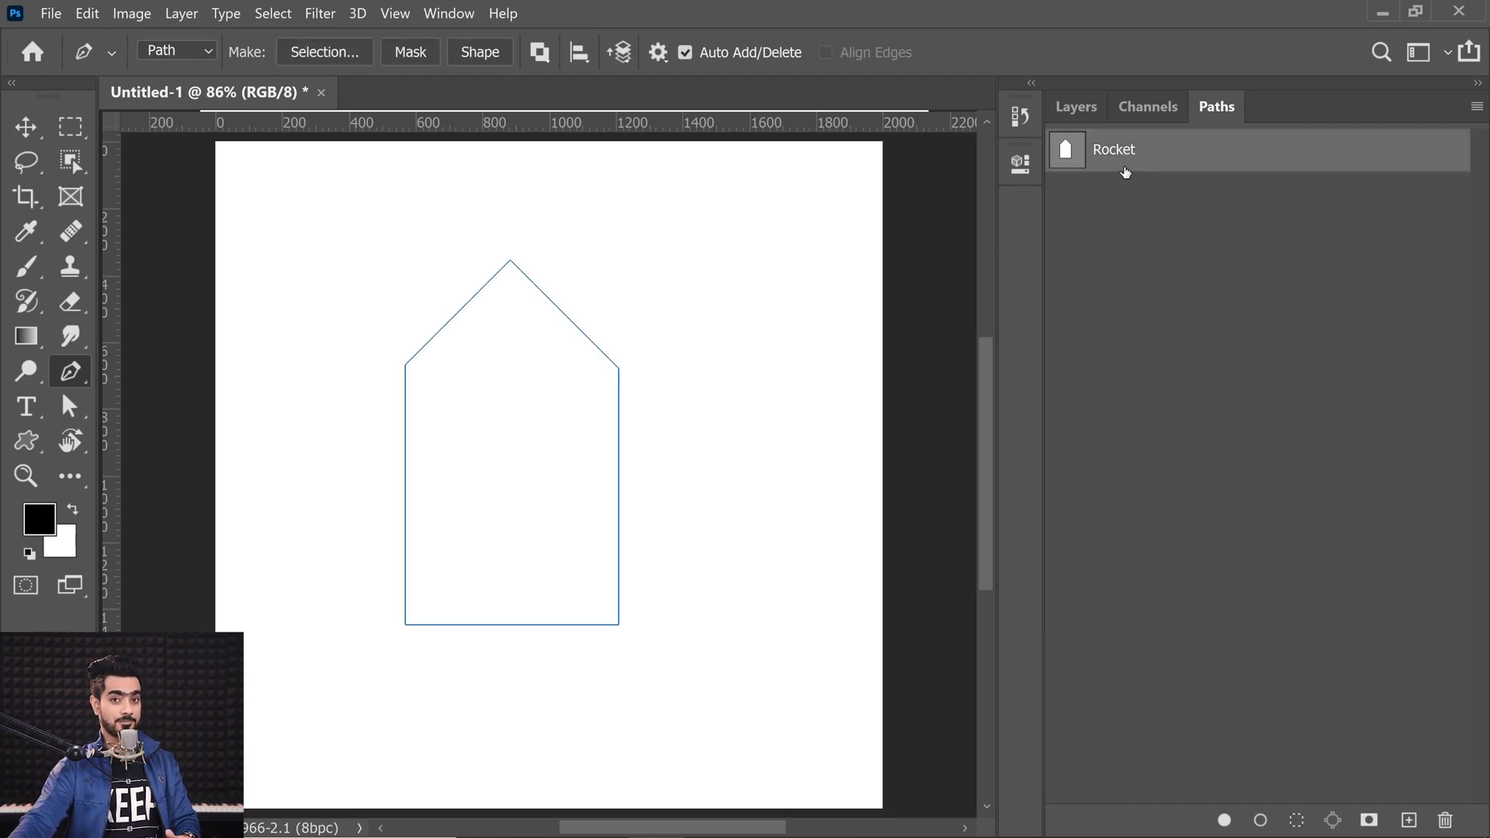
left_click(1076, 109)
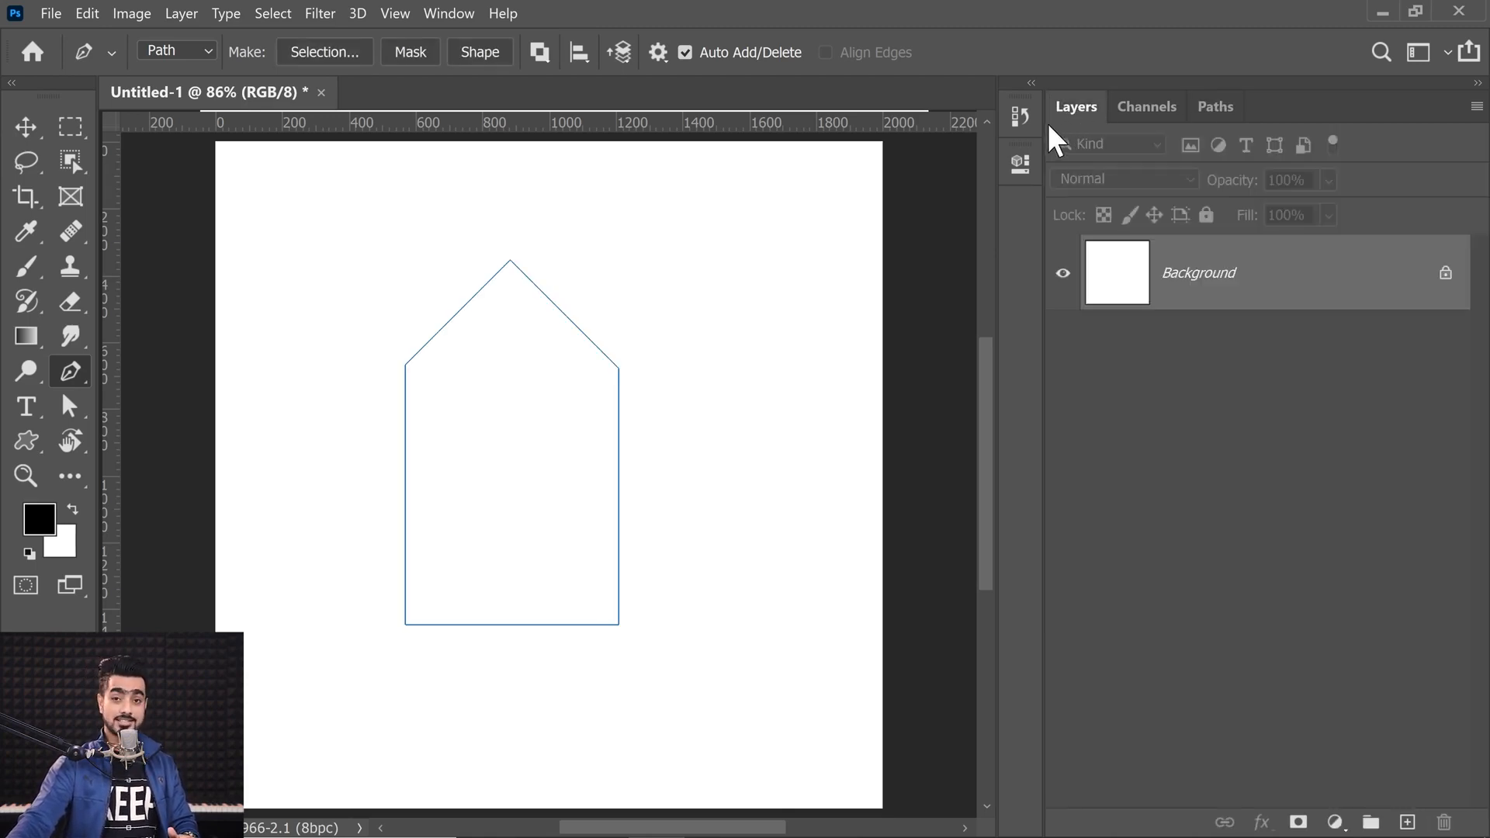
Step: Fill the Rocket path with a new Solid Color fill layer, picking a colour in the color picker
left_click(1334, 821)
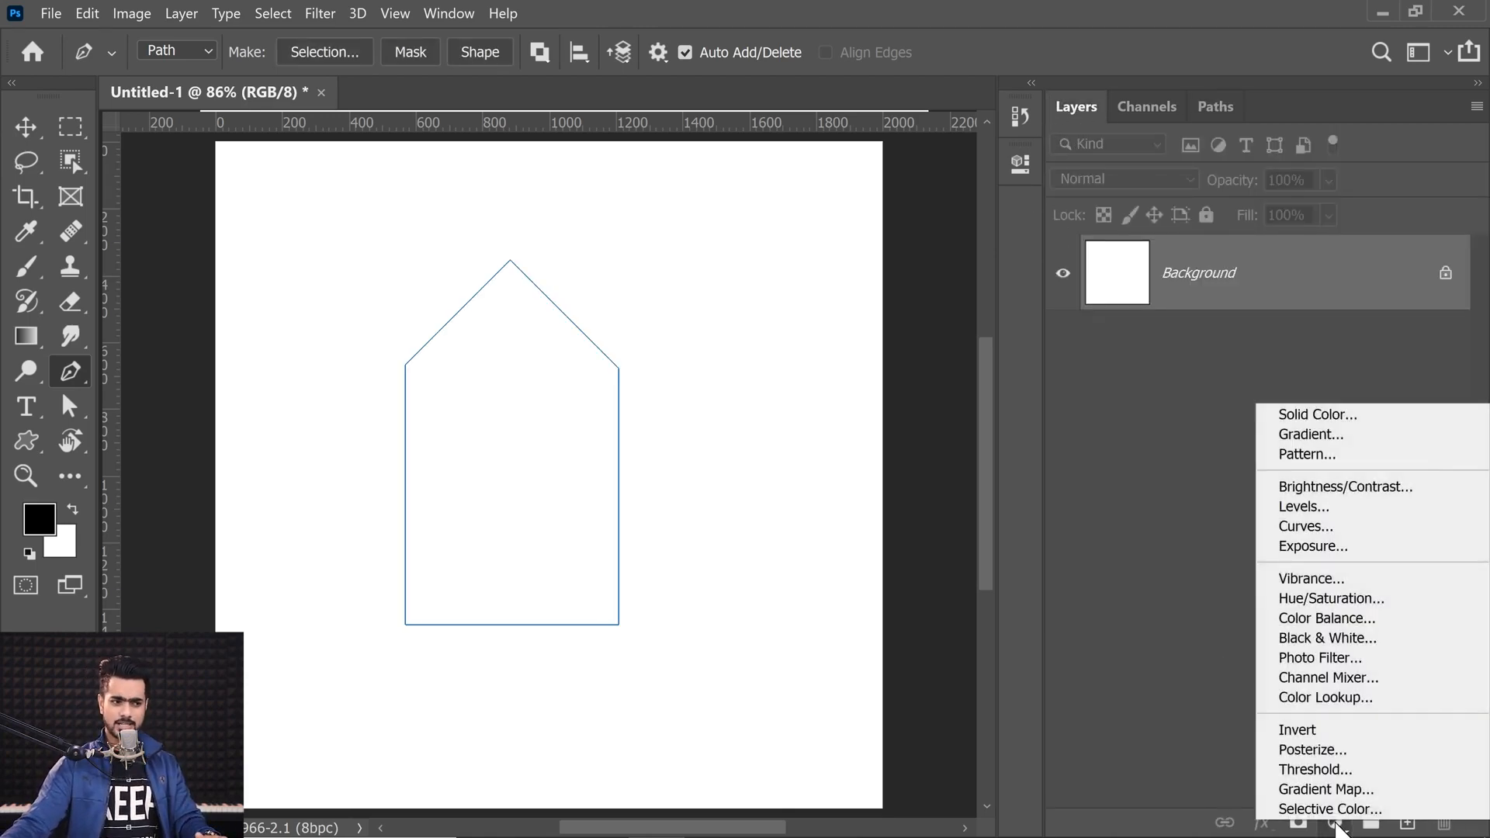
left_click(1316, 416)
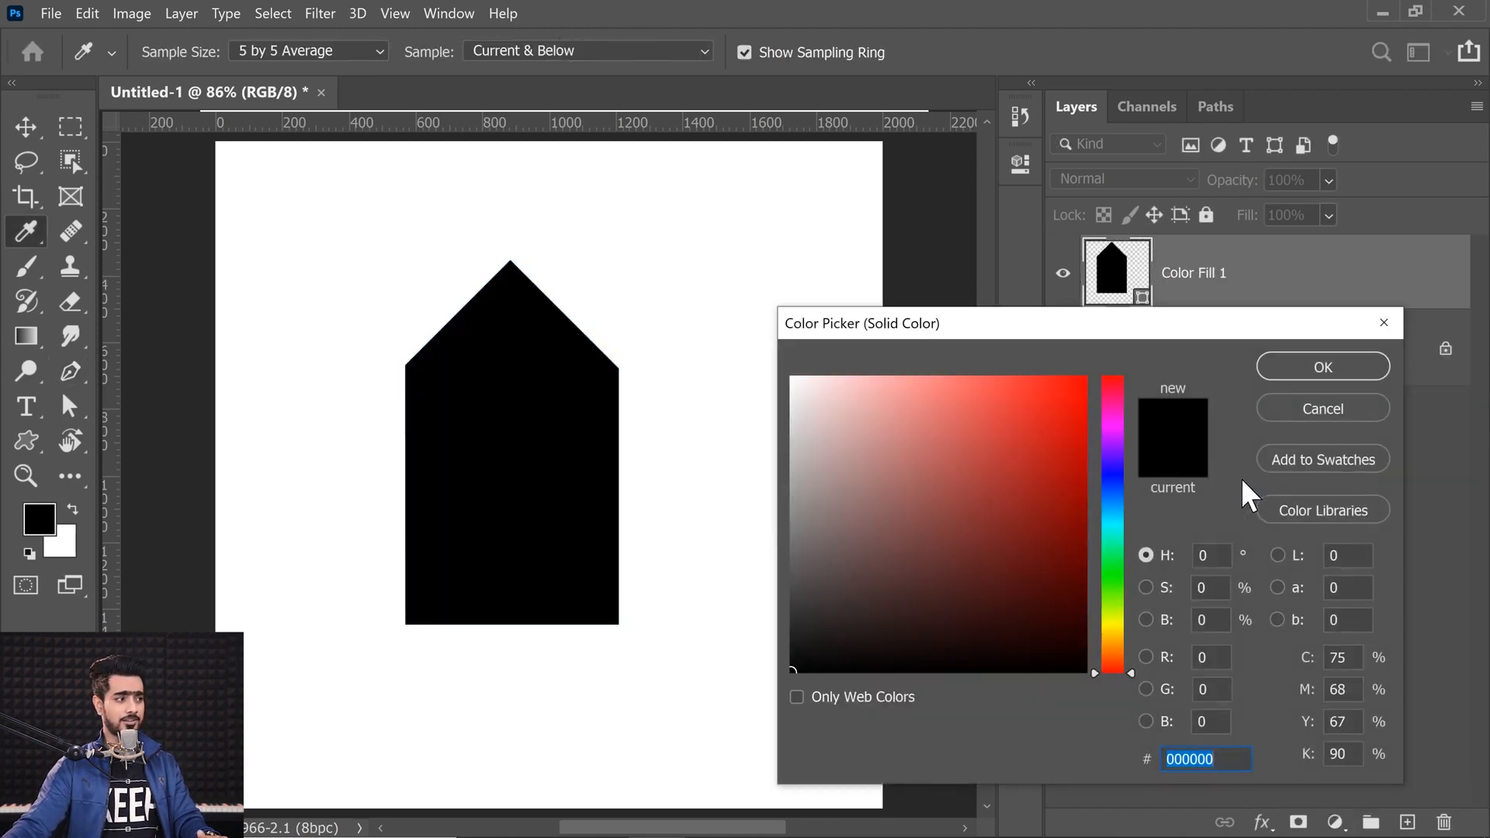
mouse_move(971, 471)
left_mouse_down()
mouse_move(941, 442)
mouse_move(1039, 405)
left_mouse_up()
left_click(1298, 371)
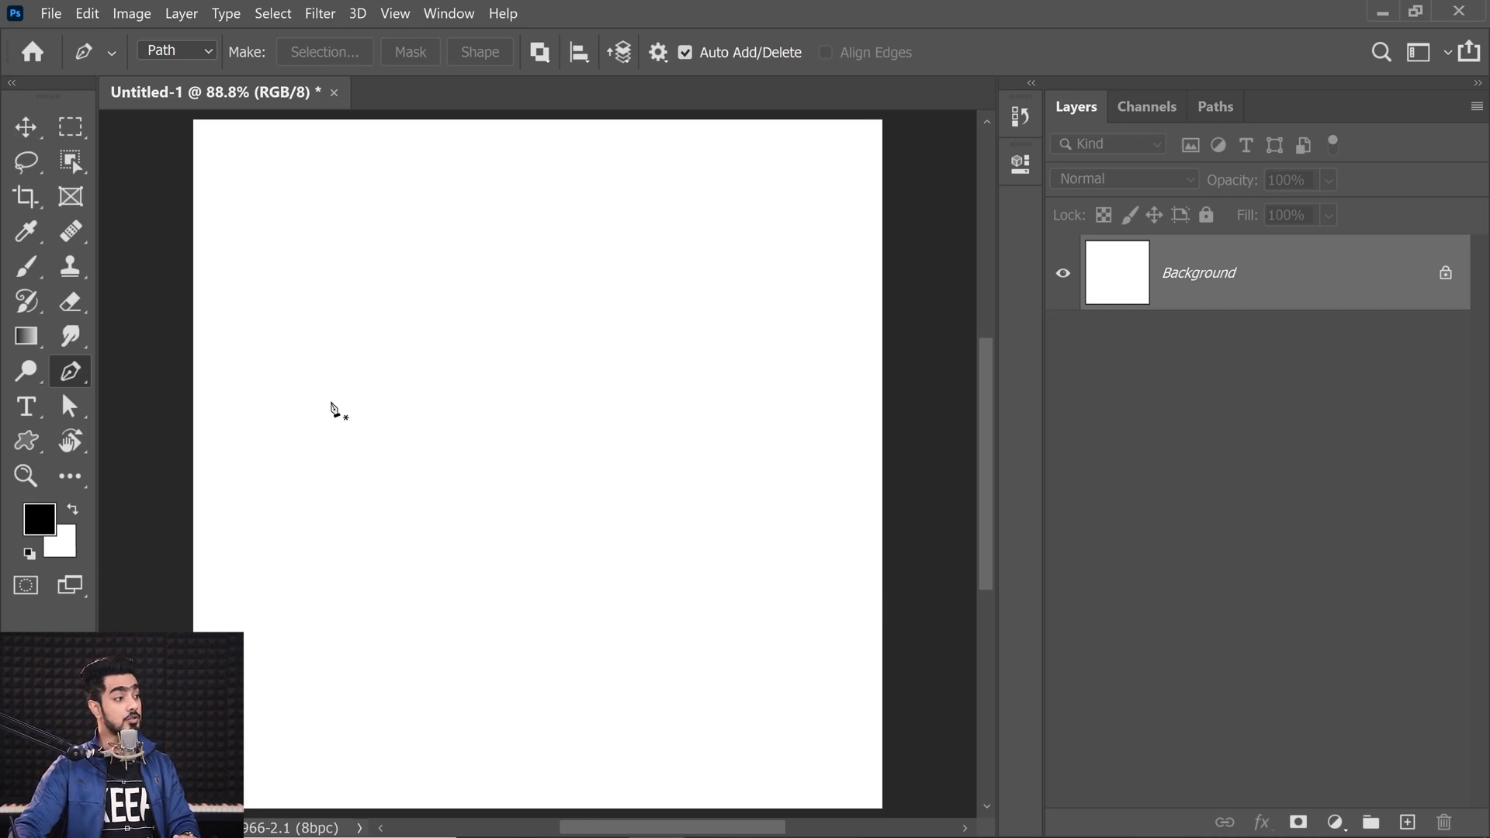
Step: Draw a curved path segment between two anchors by dragging out direction handles
left_click_drag(351, 313, 360, 282)
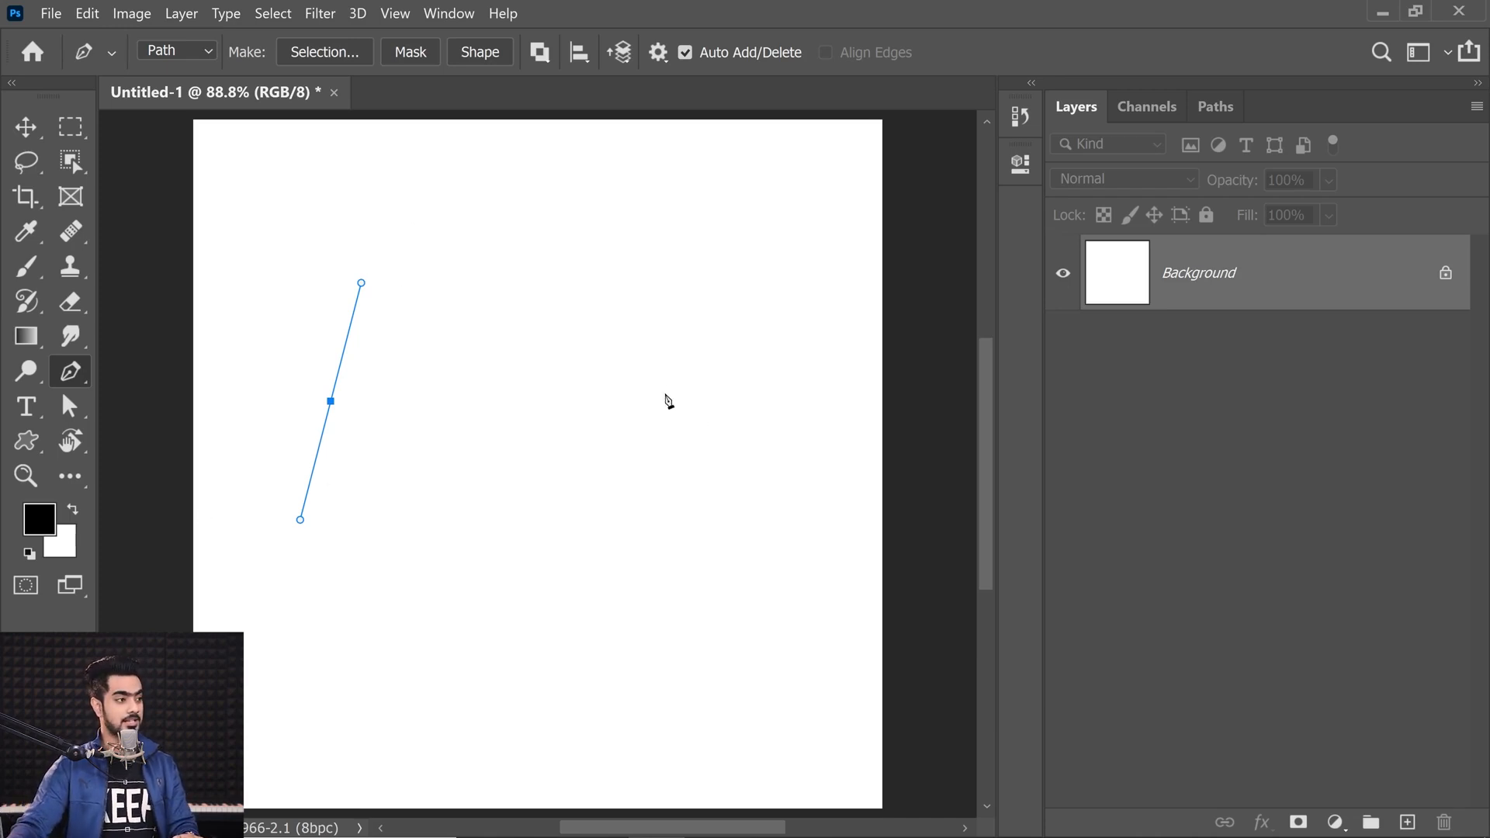
left_click_drag(657, 397, 700, 506)
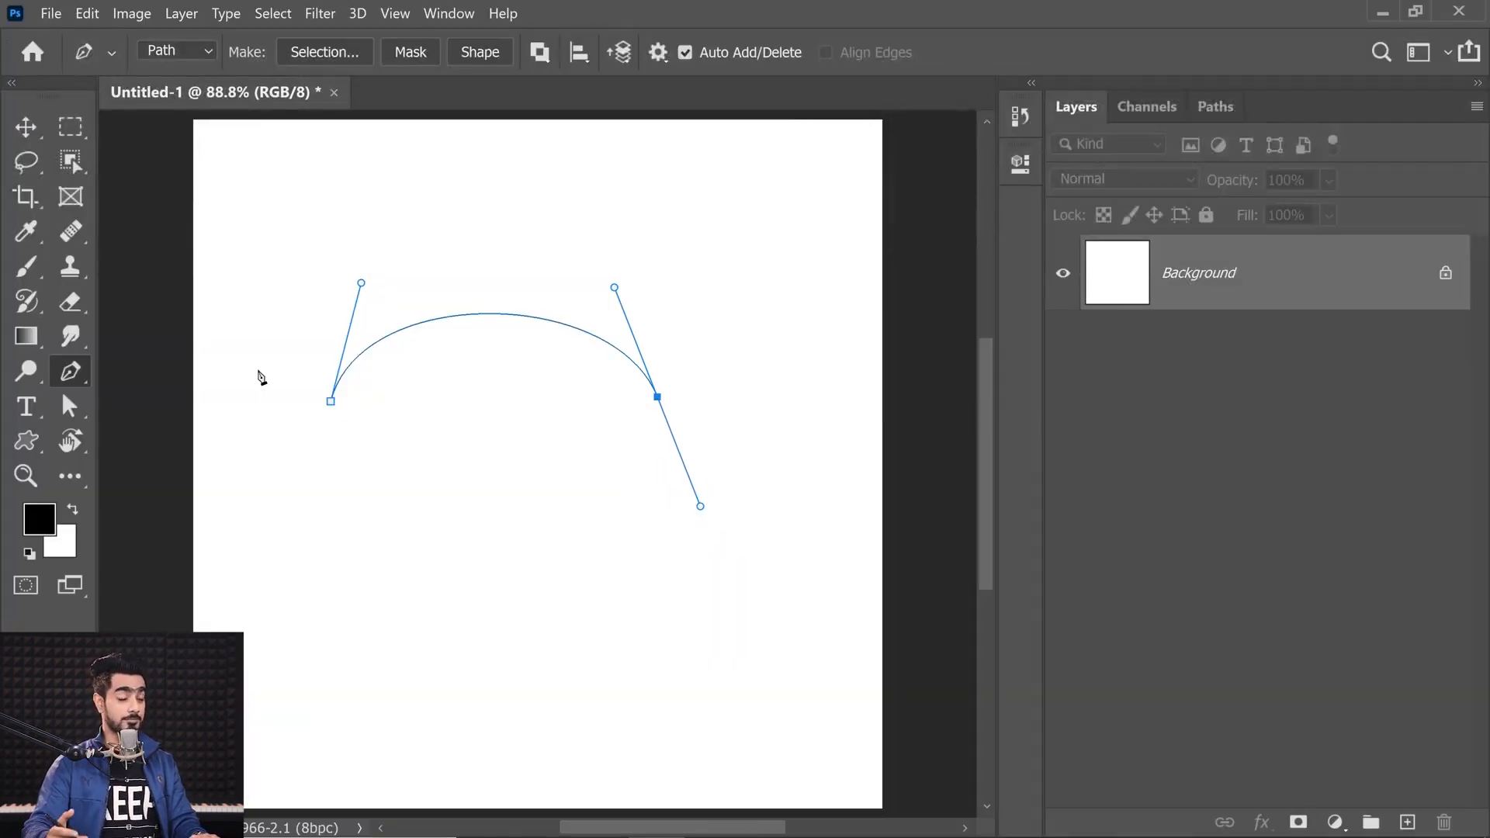
Step: Reshape the curve by adjusting the first anchor's direction handle length and angle
left_click_drag(399, 301, 419, 299)
left_click_drag(404, 304, 368, 325)
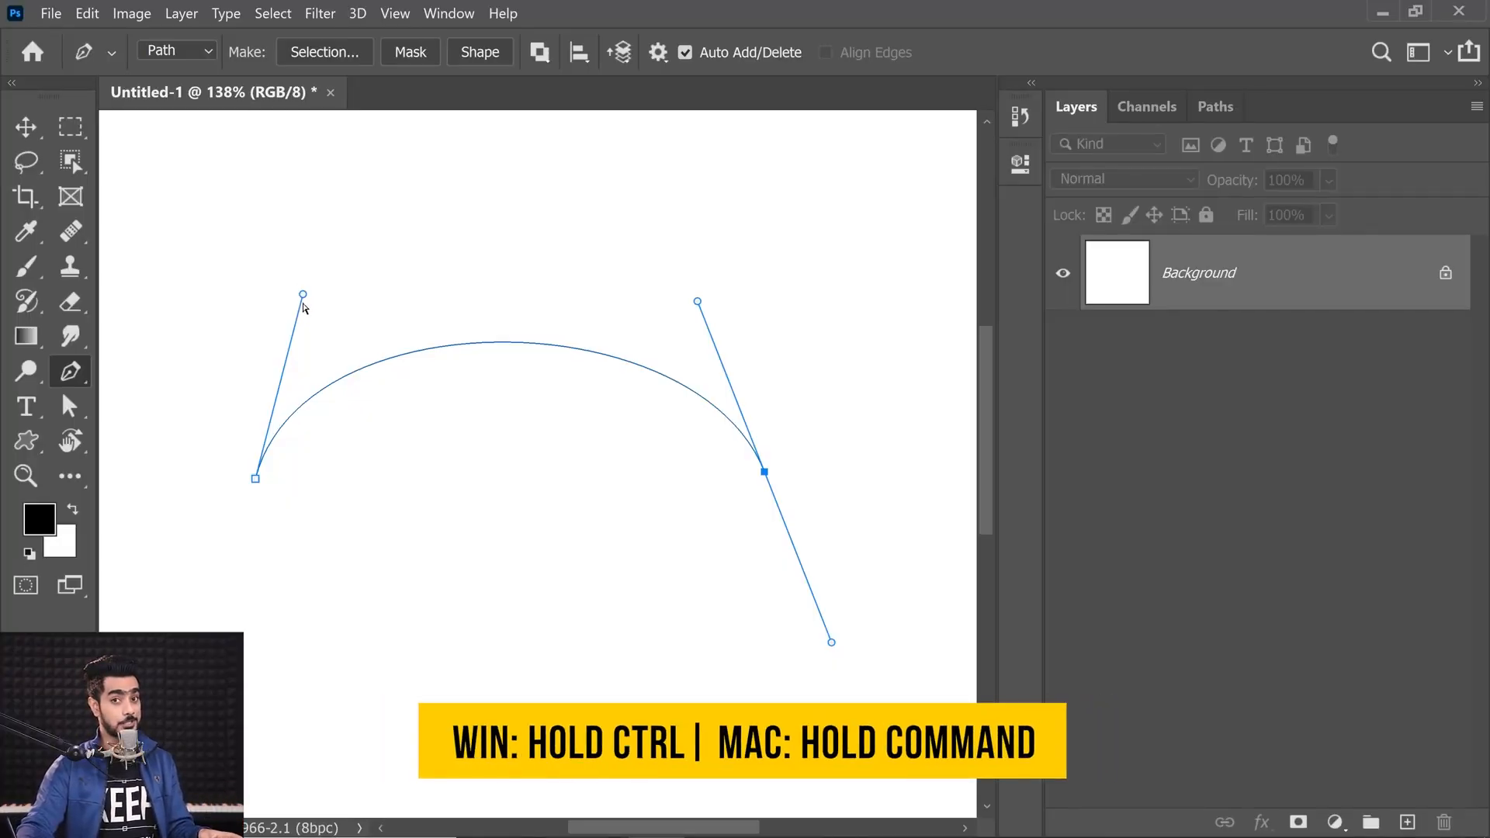
left_click_drag(302, 295, 289, 202)
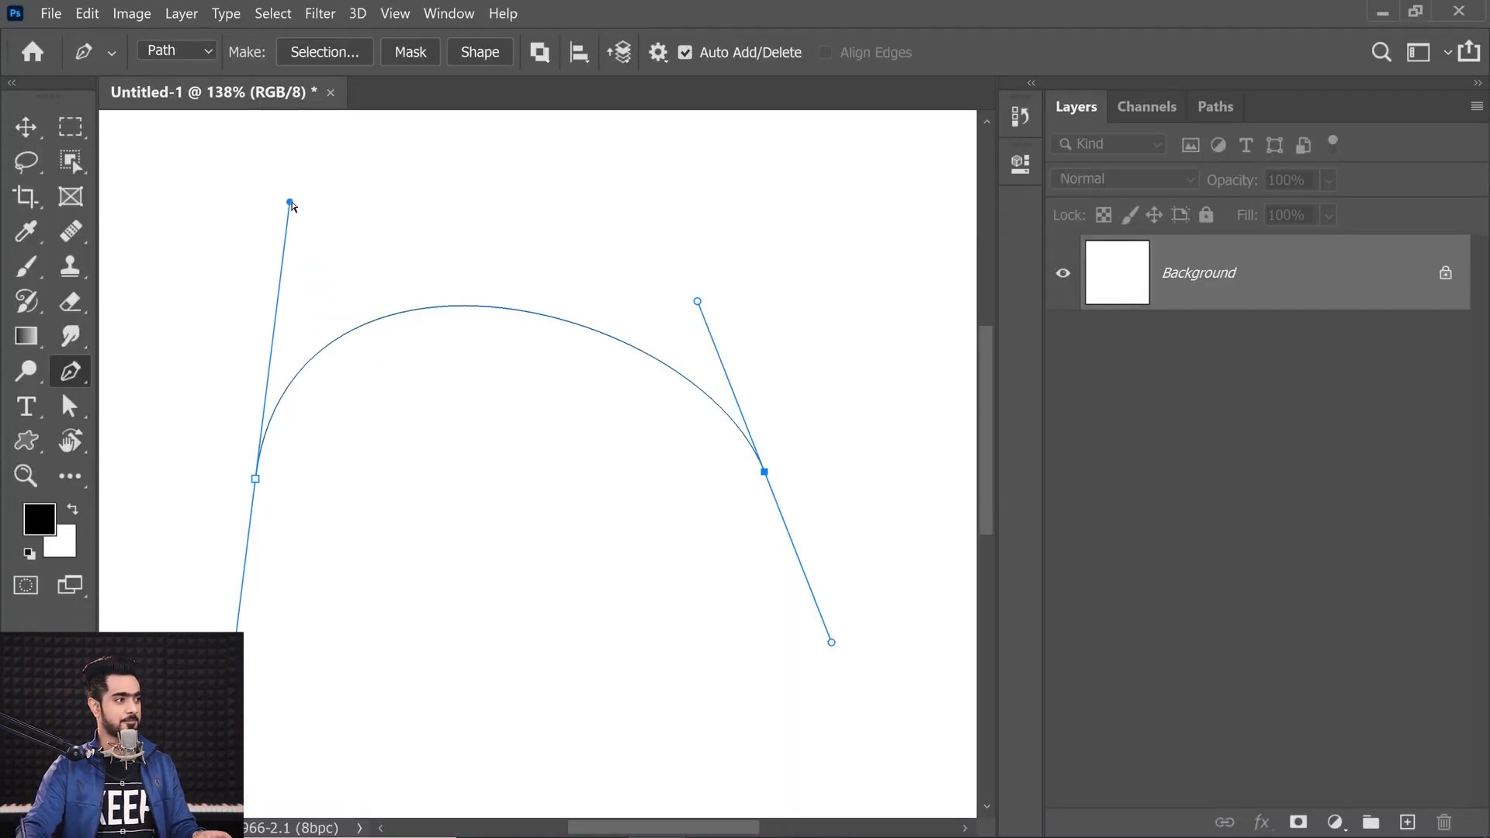
left_click_drag(289, 202, 320, 231)
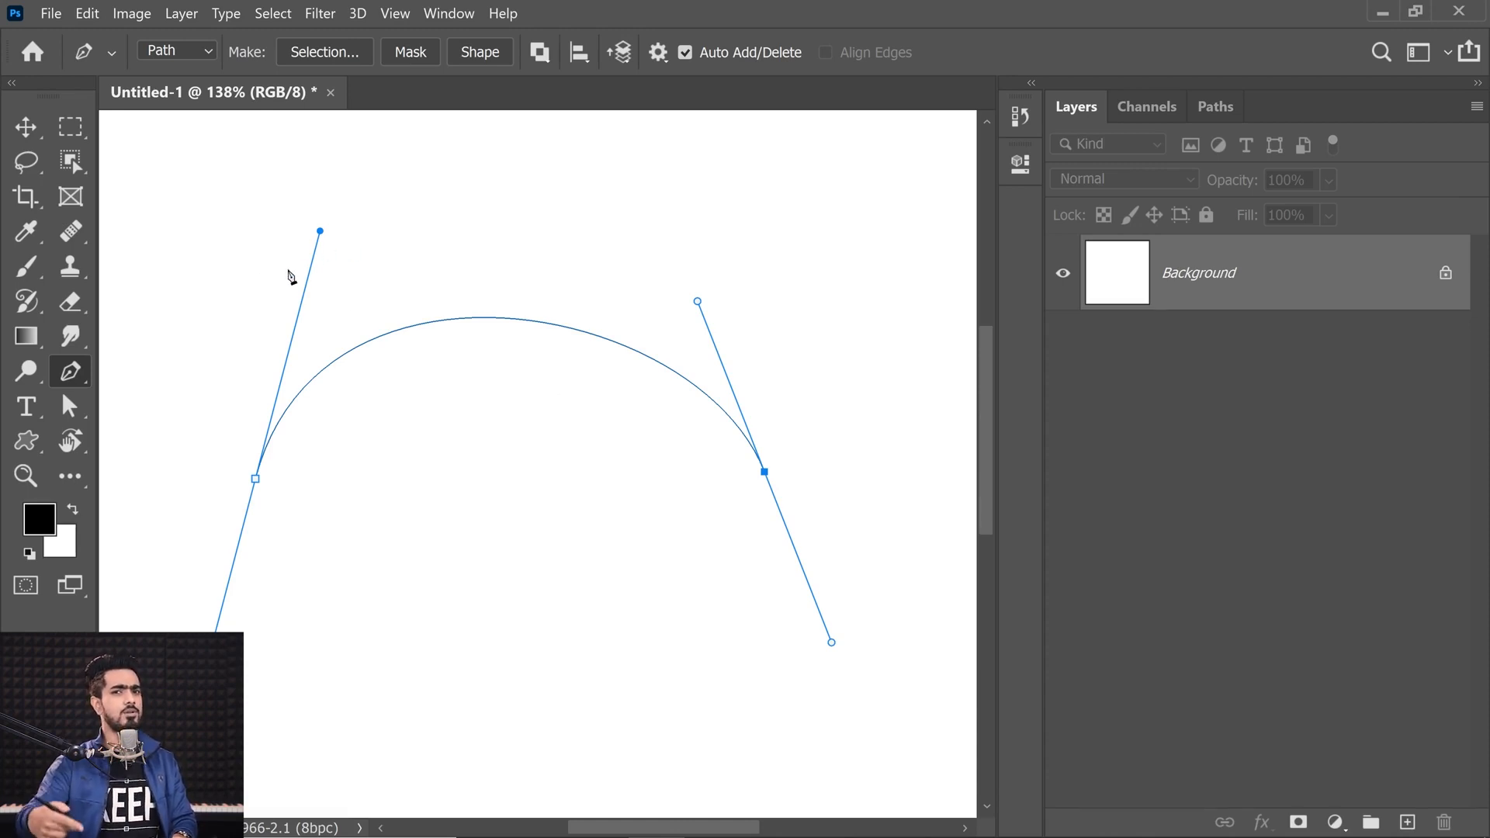
left_click_drag(314, 363, 301, 361)
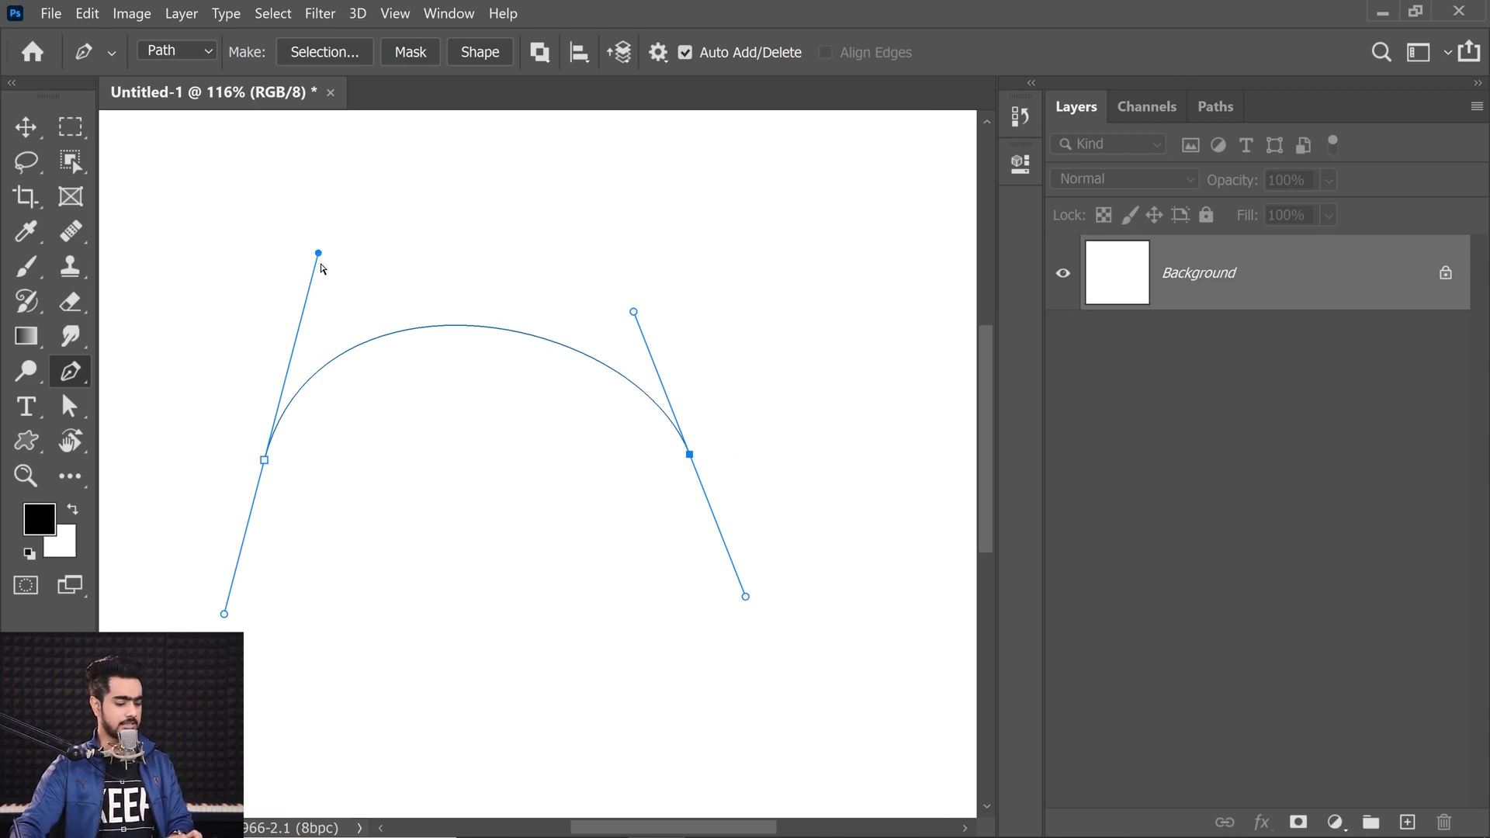
left_click_drag(318, 252, 276, 419)
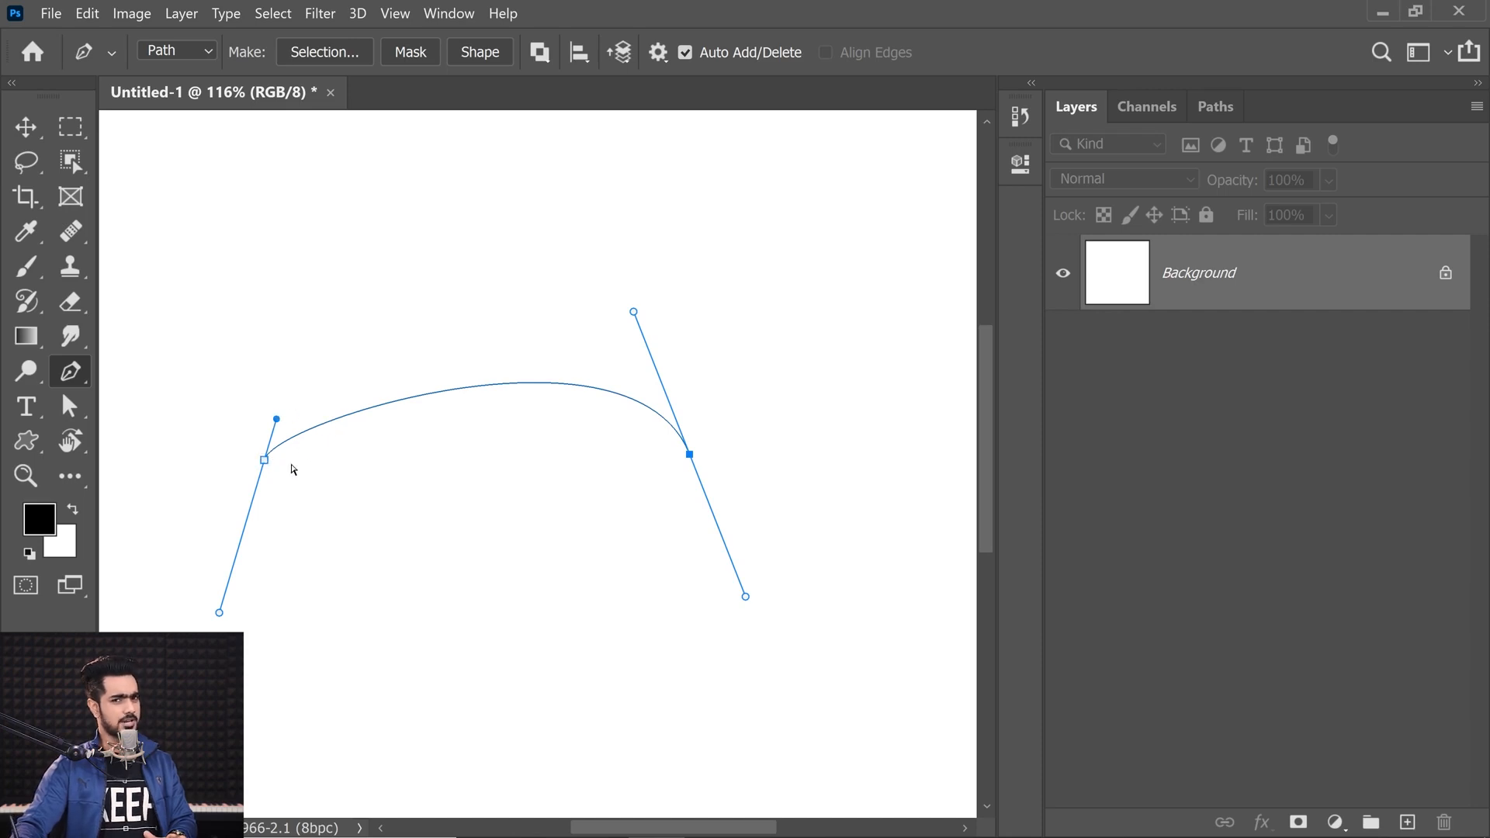
left_click_drag(358, 469, 321, 97)
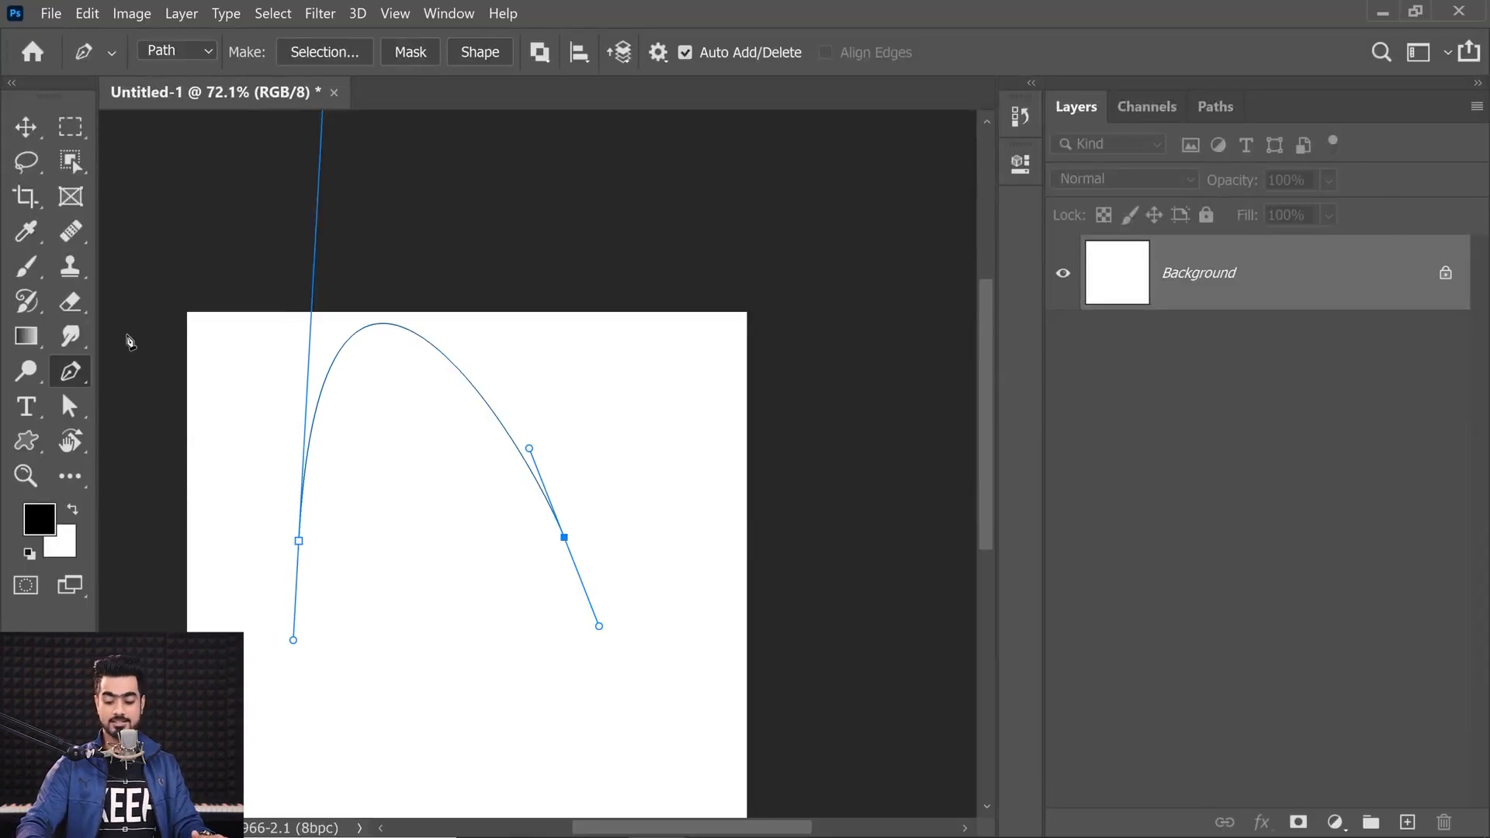
key("ctrl+minus")
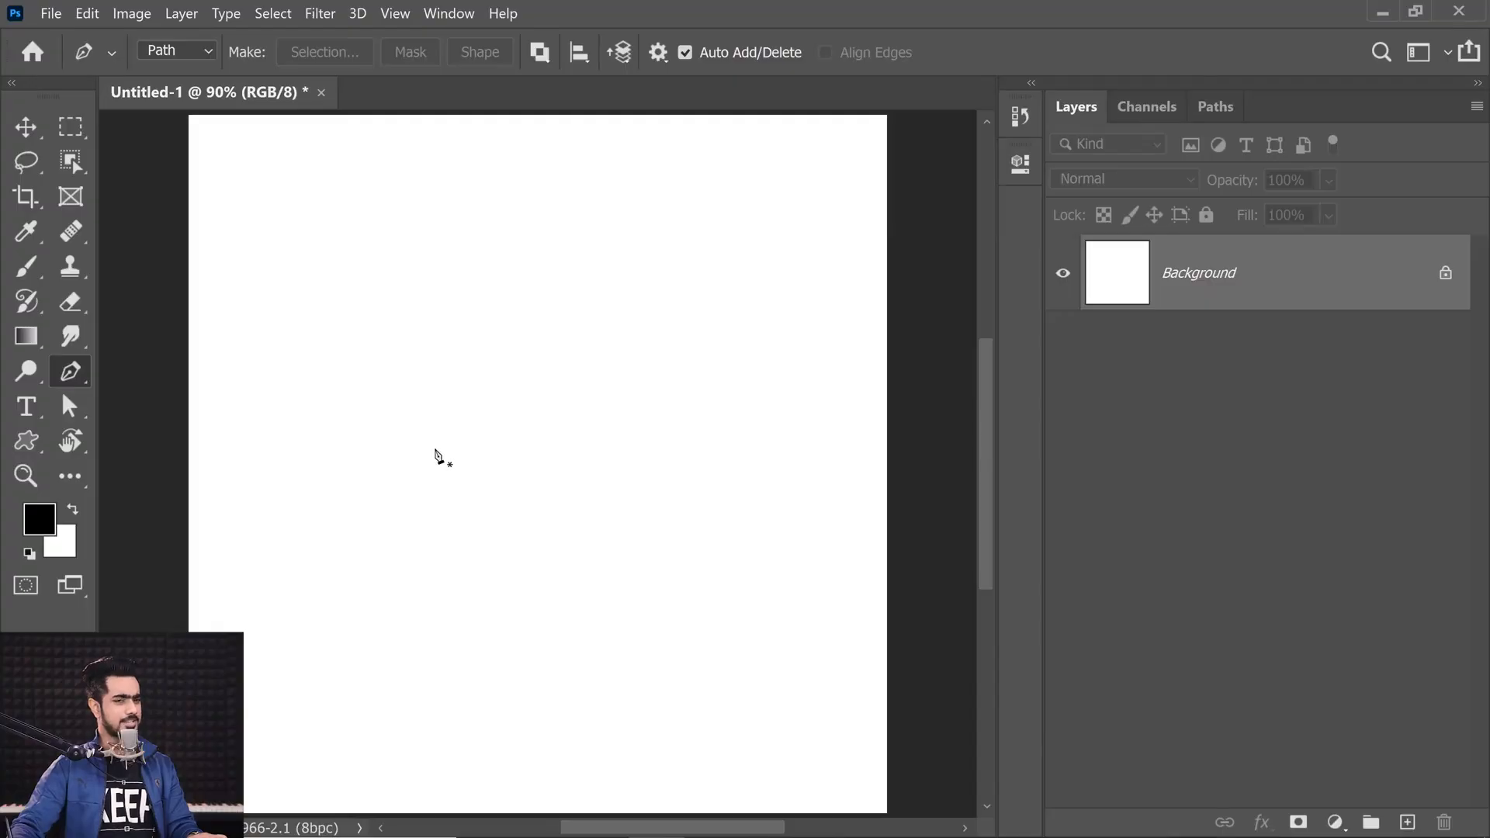
Step: Draw a closed teardrop-shaped curved path with four dragged anchors, adjusting the starting anchor's handles
left_click_drag(436, 443, 436, 508)
left_click_drag(554, 561, 612, 560)
left_click_drag(676, 418, 662, 315)
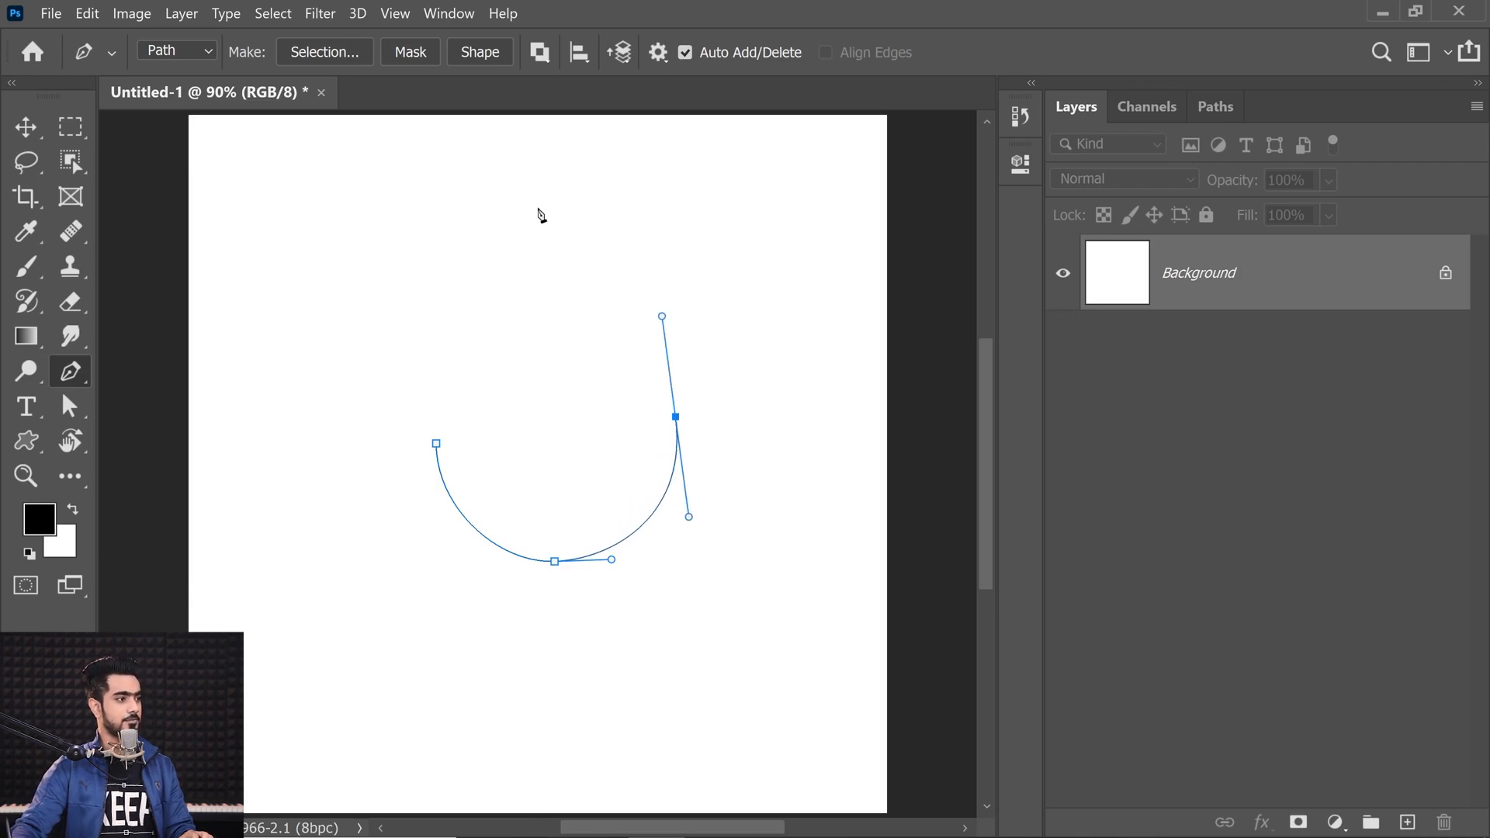
left_click_drag(549, 223, 552, 151)
left_click_drag(436, 445, 435, 478)
left_click(436, 443)
left_click_drag(437, 411, 439, 324)
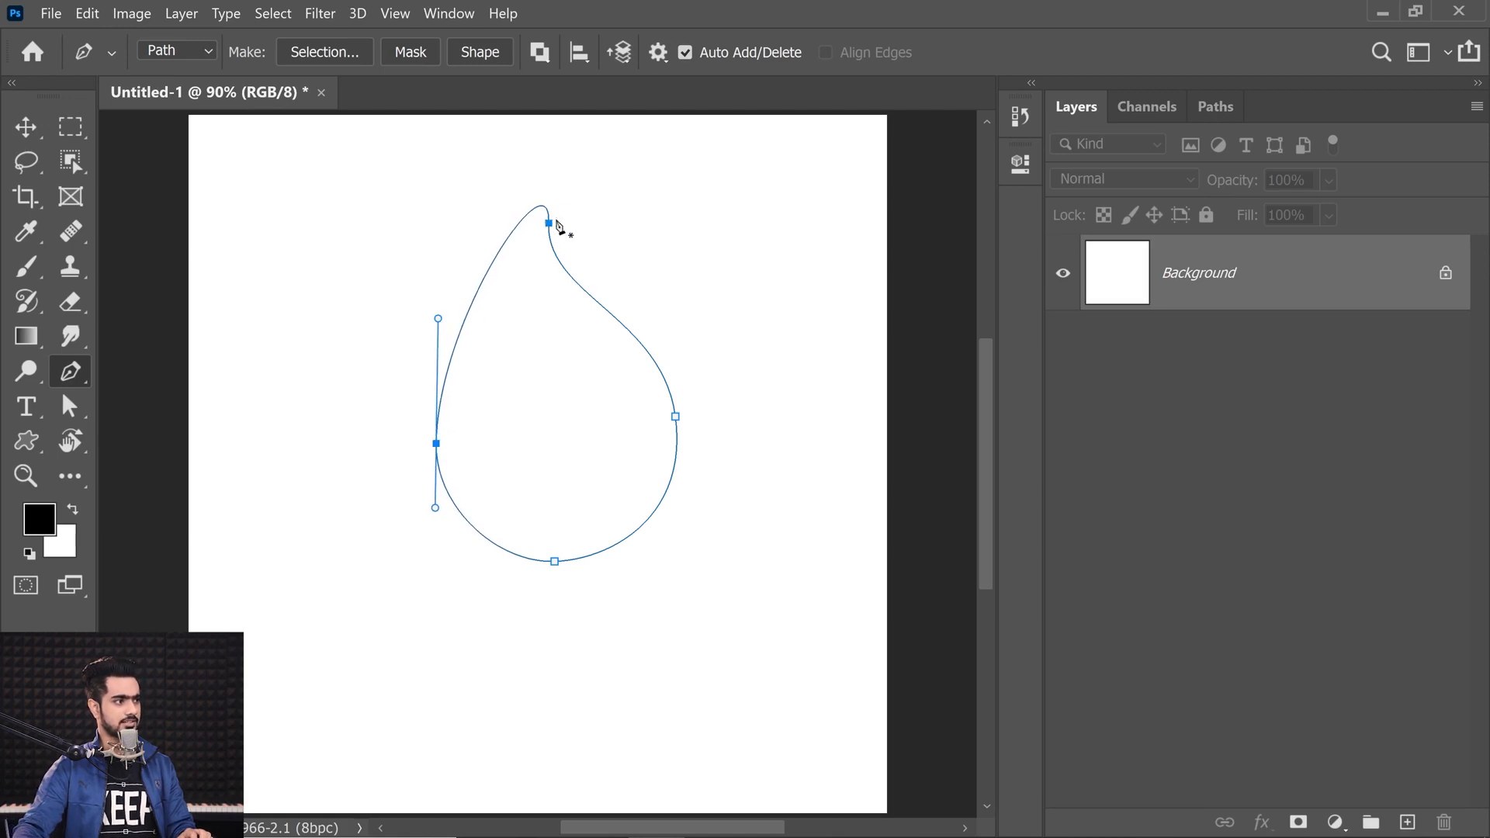
left_click(548, 210)
left_click_drag(550, 211, 615, 211)
key("ctrl+z")
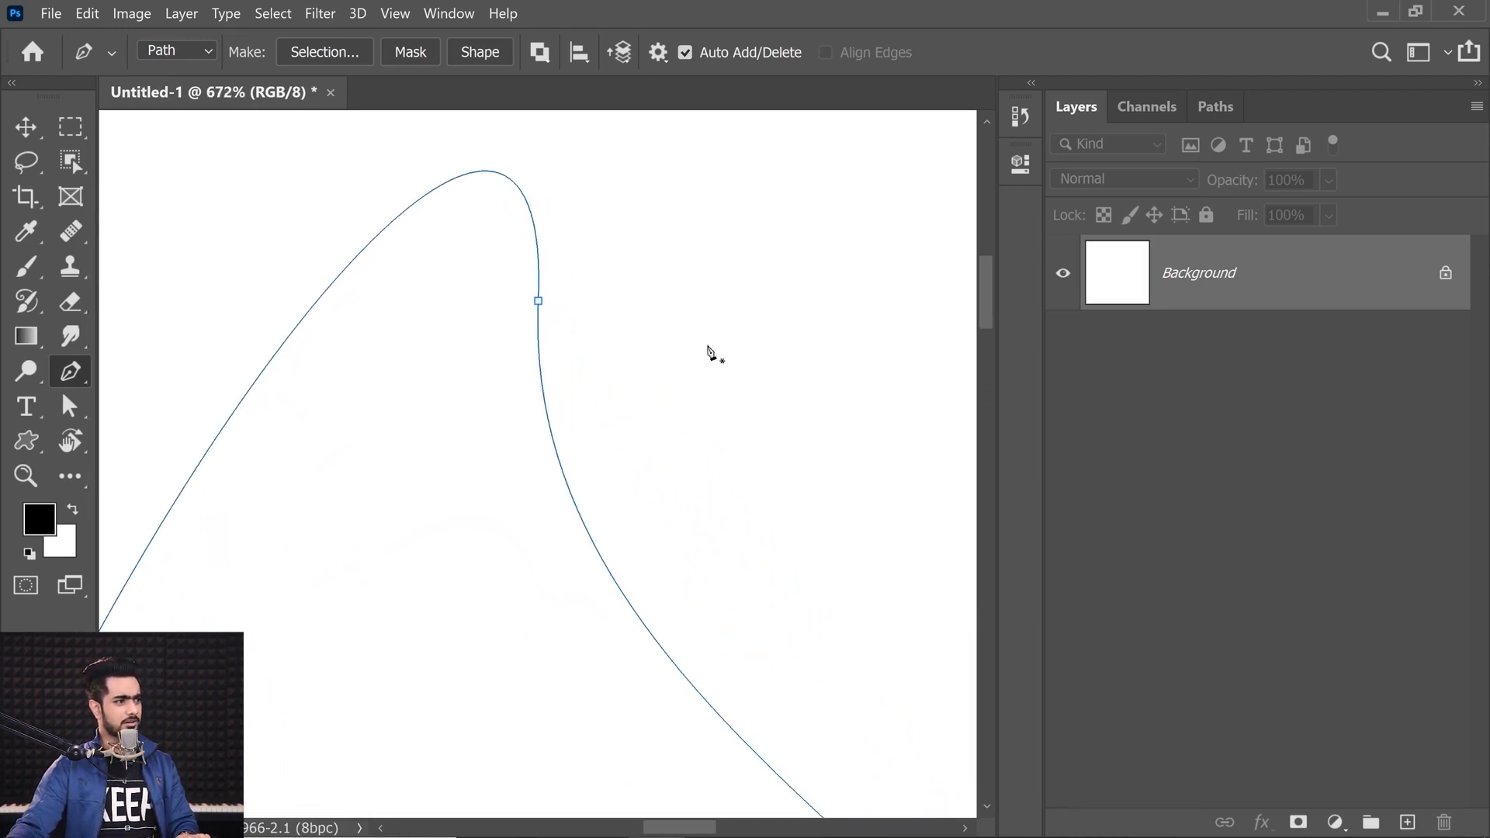
Step: Zoom in to examine the top anchor of the teardrop path
left_click_drag(456, 285, 483, 403)
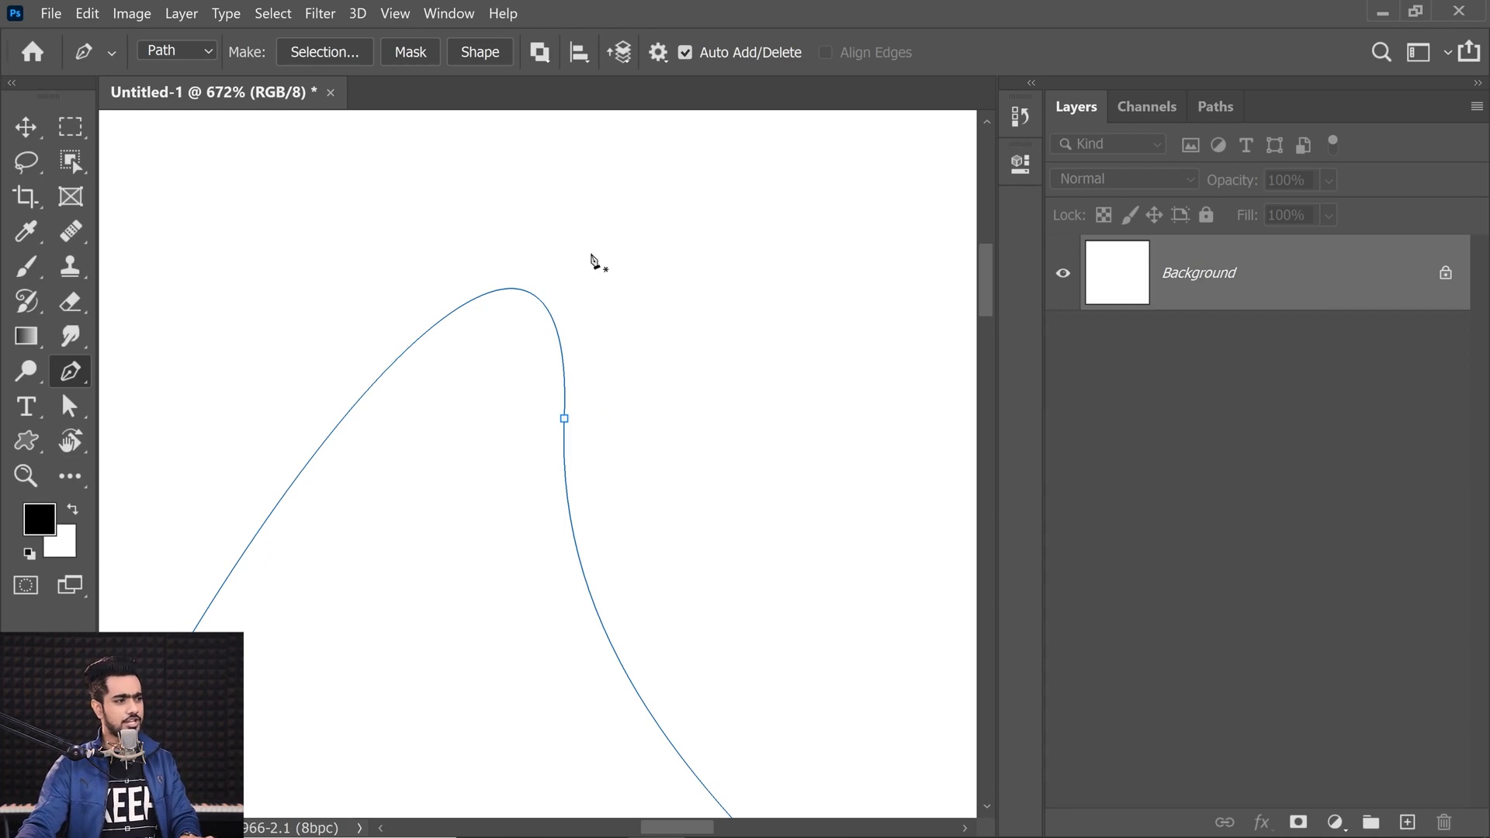
mouse_move(527, 385)
left_mouse_down()
mouse_move(481, 391)
mouse_move(532, 422)
mouse_move(516, 359)
left_mouse_up()
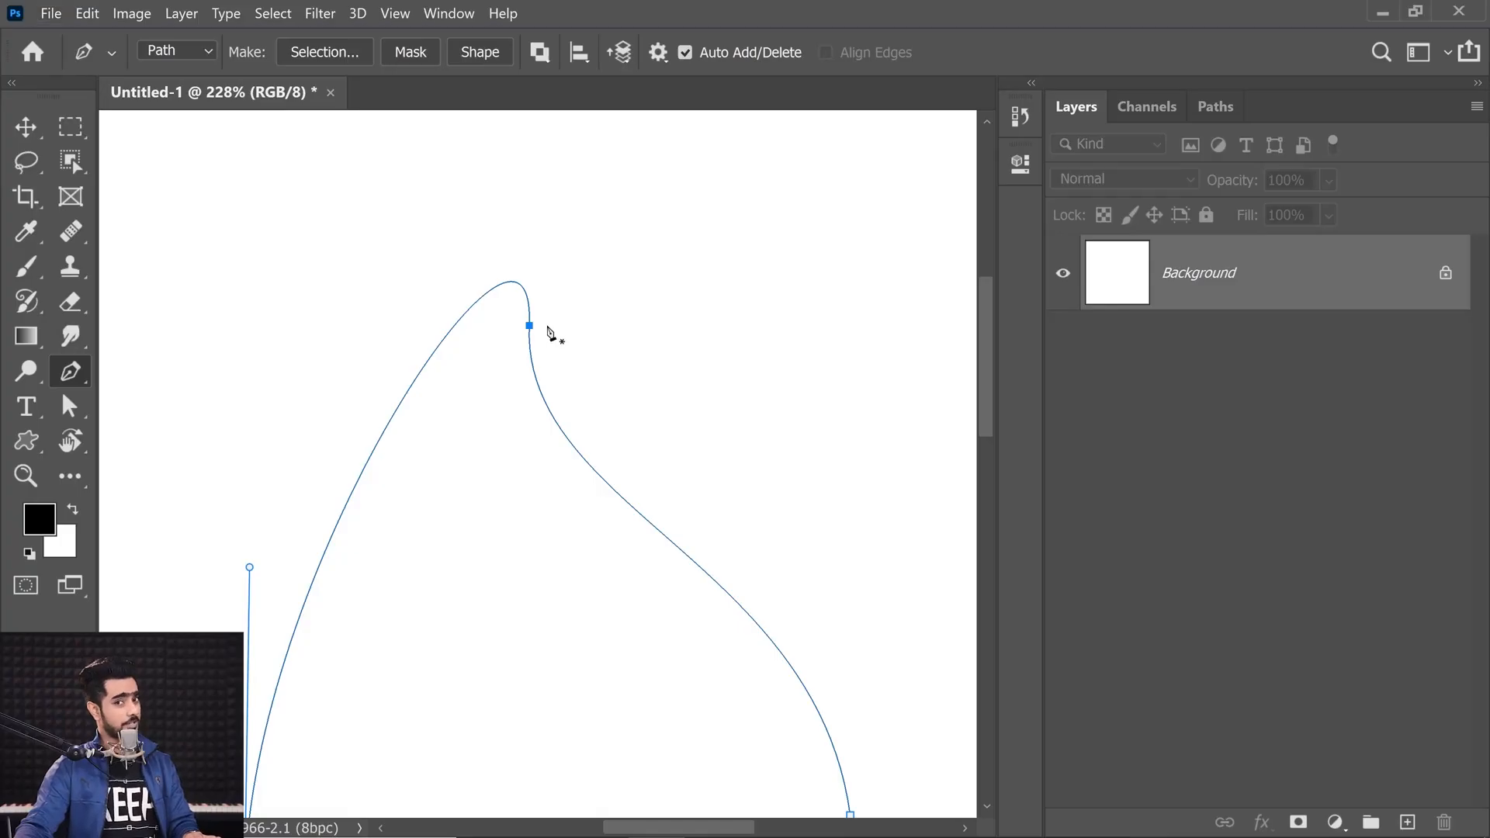
Step: Convert the teardrop's top anchor into a sharp corner point
left_click(529, 326, "alt")
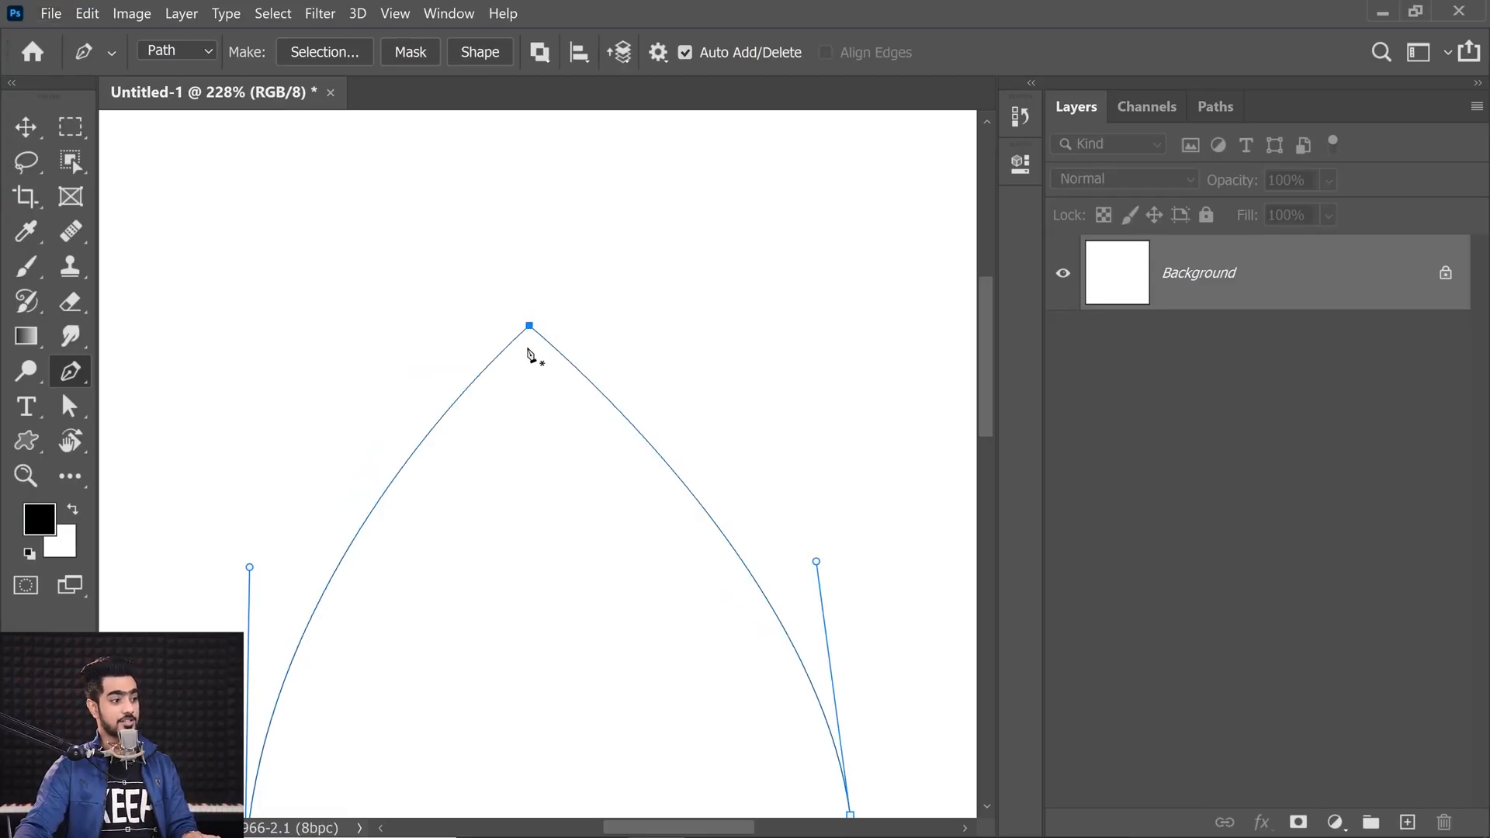
scroll(556, 396, "down", 3)
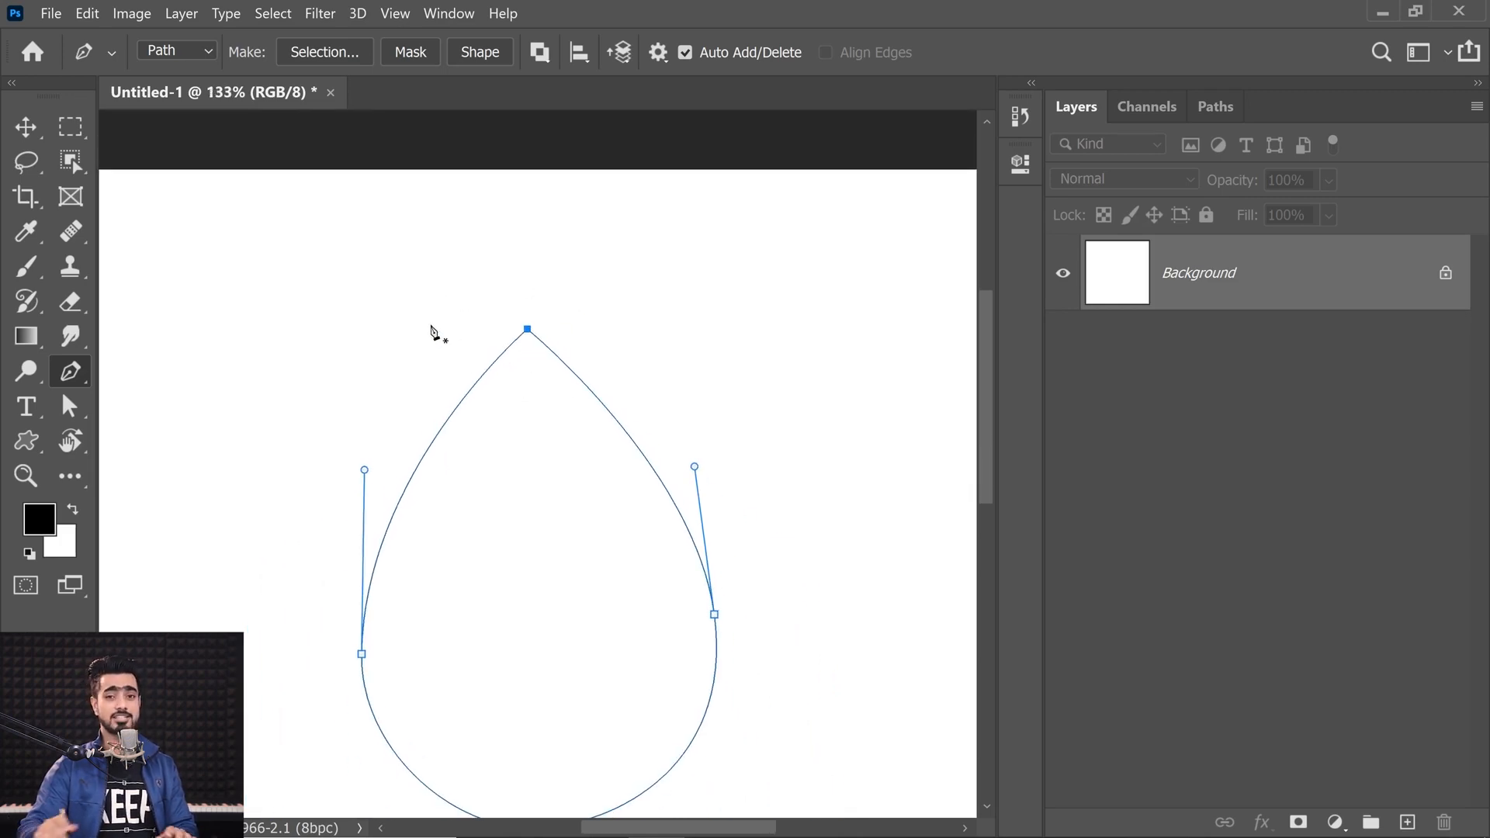
Step: Add anchors to the teardrop's left and right curved segments and move them inward
left_click(420, 465)
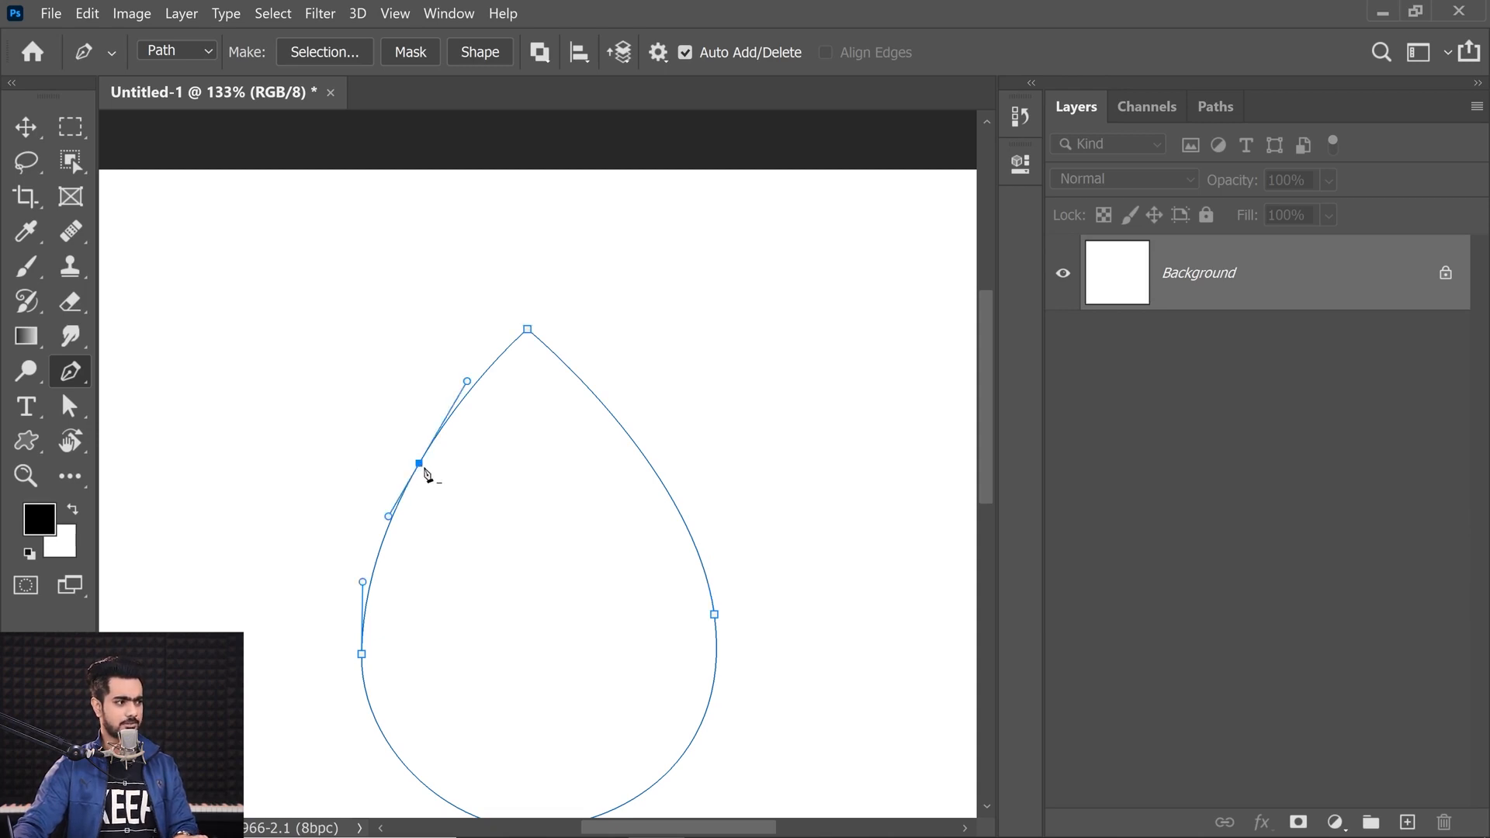
left_click_drag(419, 464, 443, 478)
left_click(653, 471)
left_click_drag(654, 475, 626, 481)
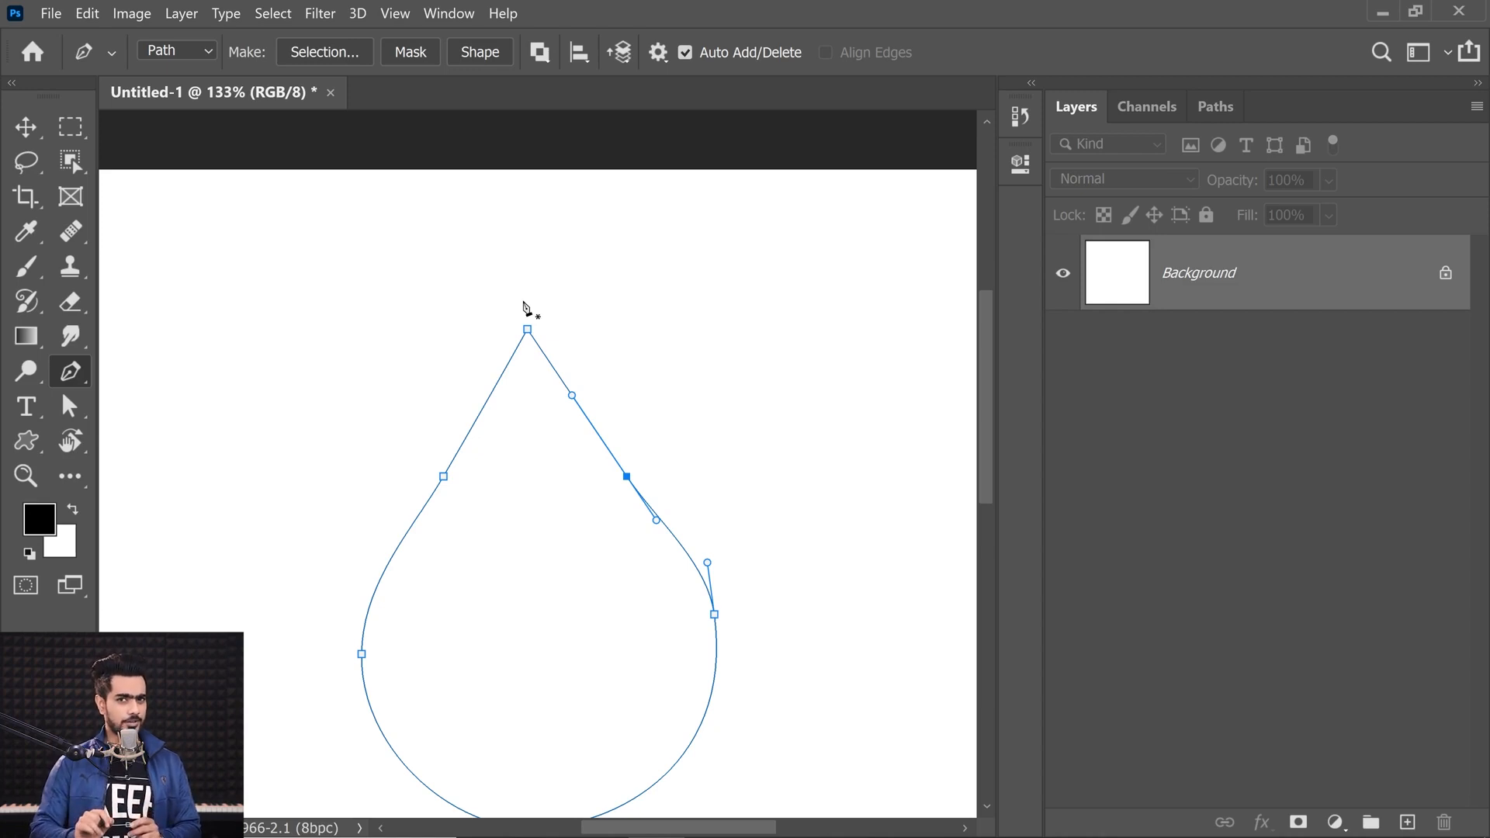
Step: Undo the added anchors and the closing of the teardrop, back to the open path with its top anchor
key("ctrl+z")
key("ctrl+z")
key("ctrl+z")
key("ctrl+z")
key("ctrl+z")
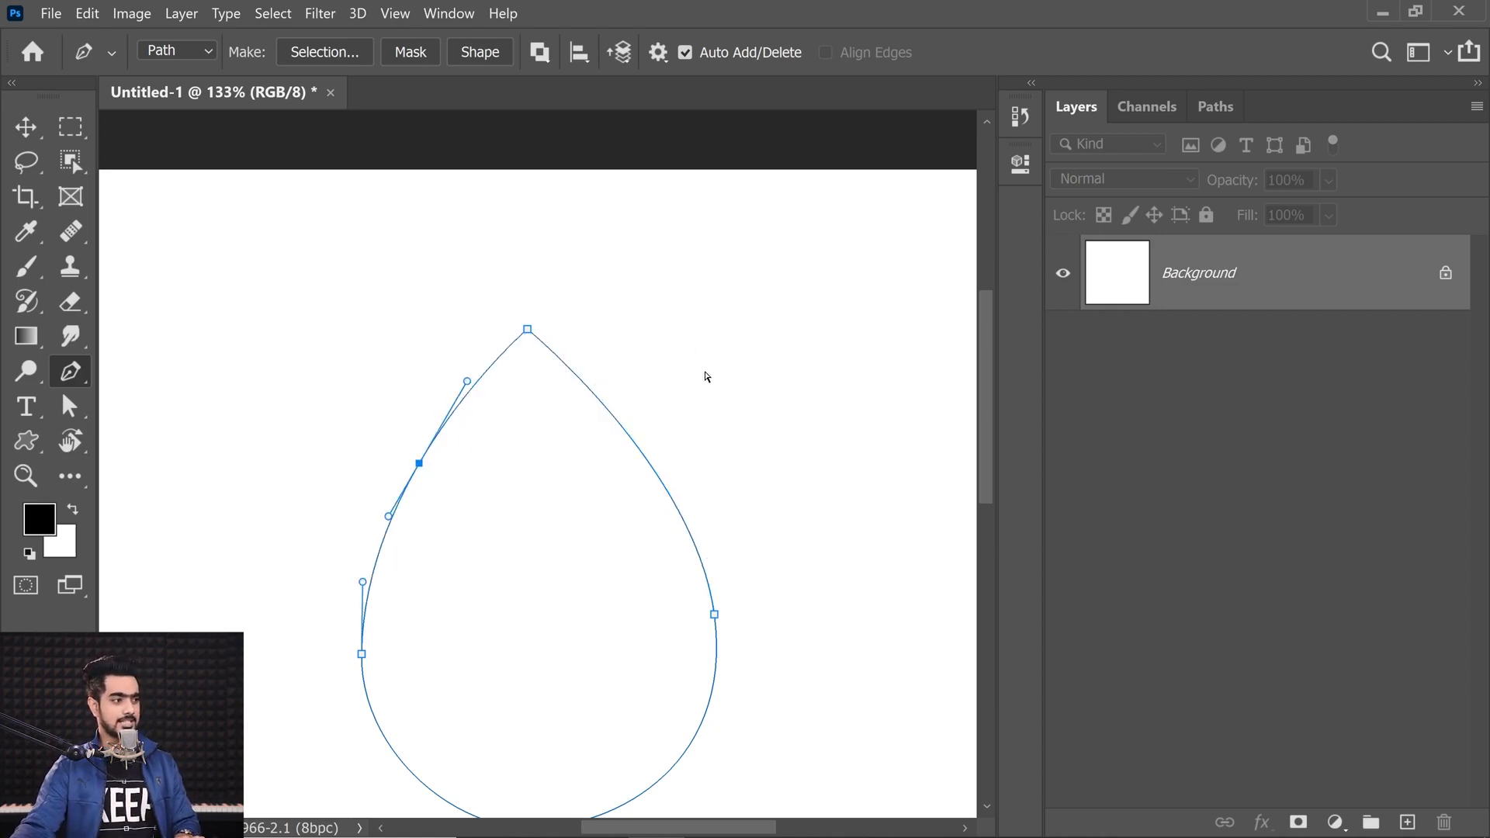
key("ctrl+z")
key("ctrl+z")
key("ctrl+z")
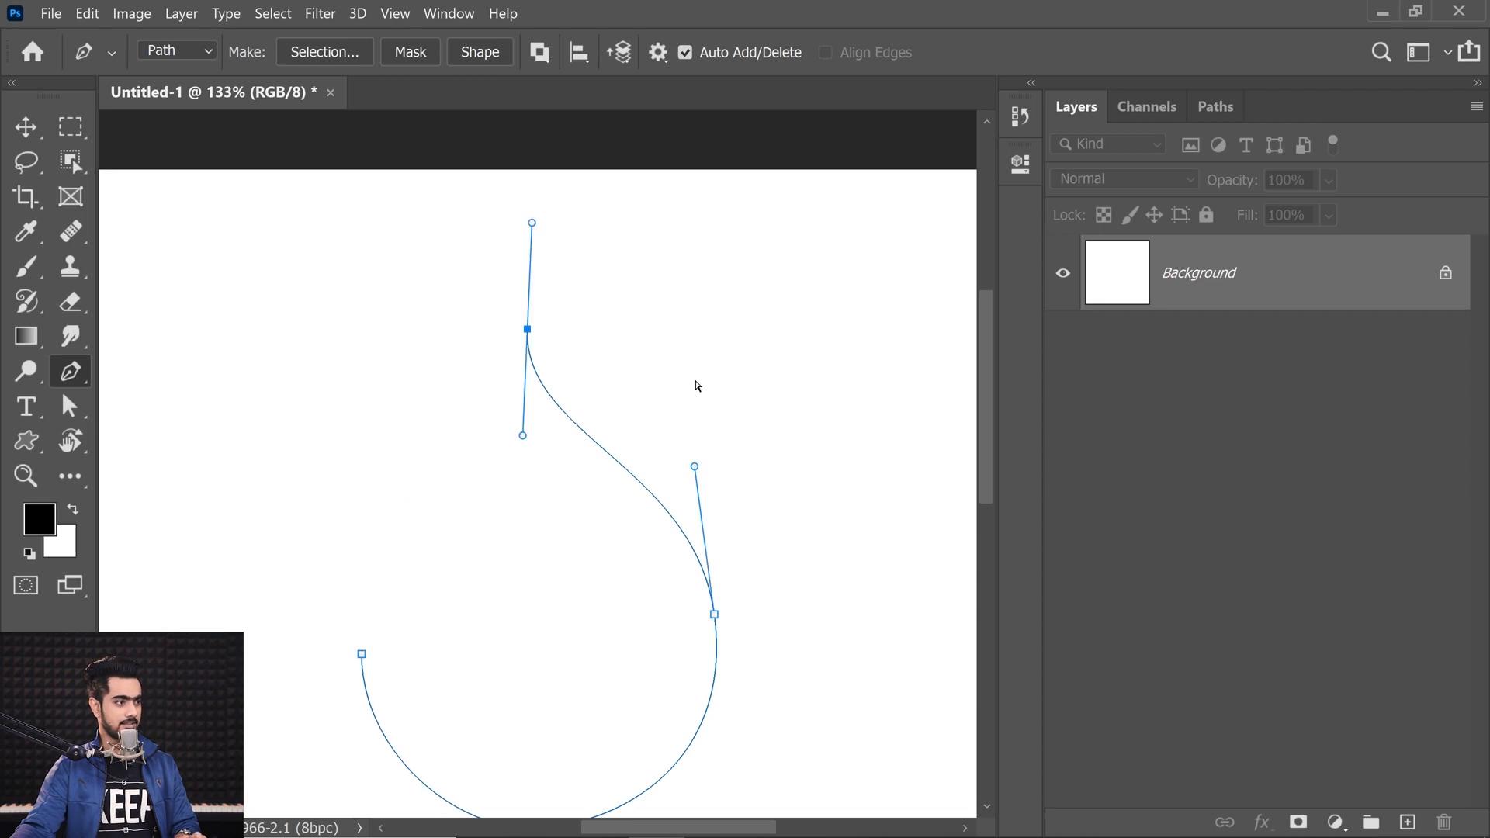
Step: Place a plain top anchor and close the teardrop at the left anchor, undoing both
left_click(512, 355)
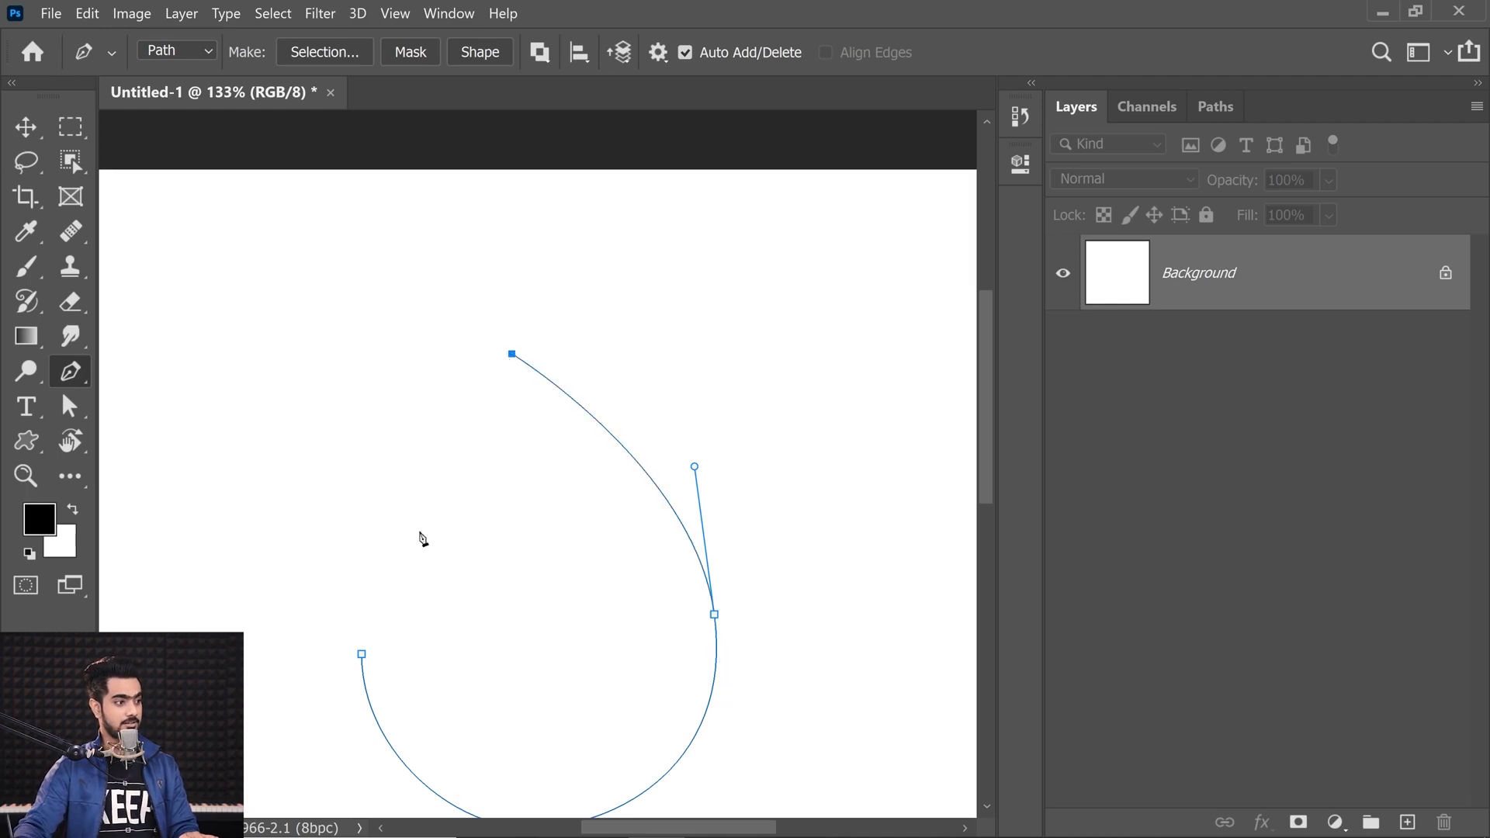
left_click(362, 655)
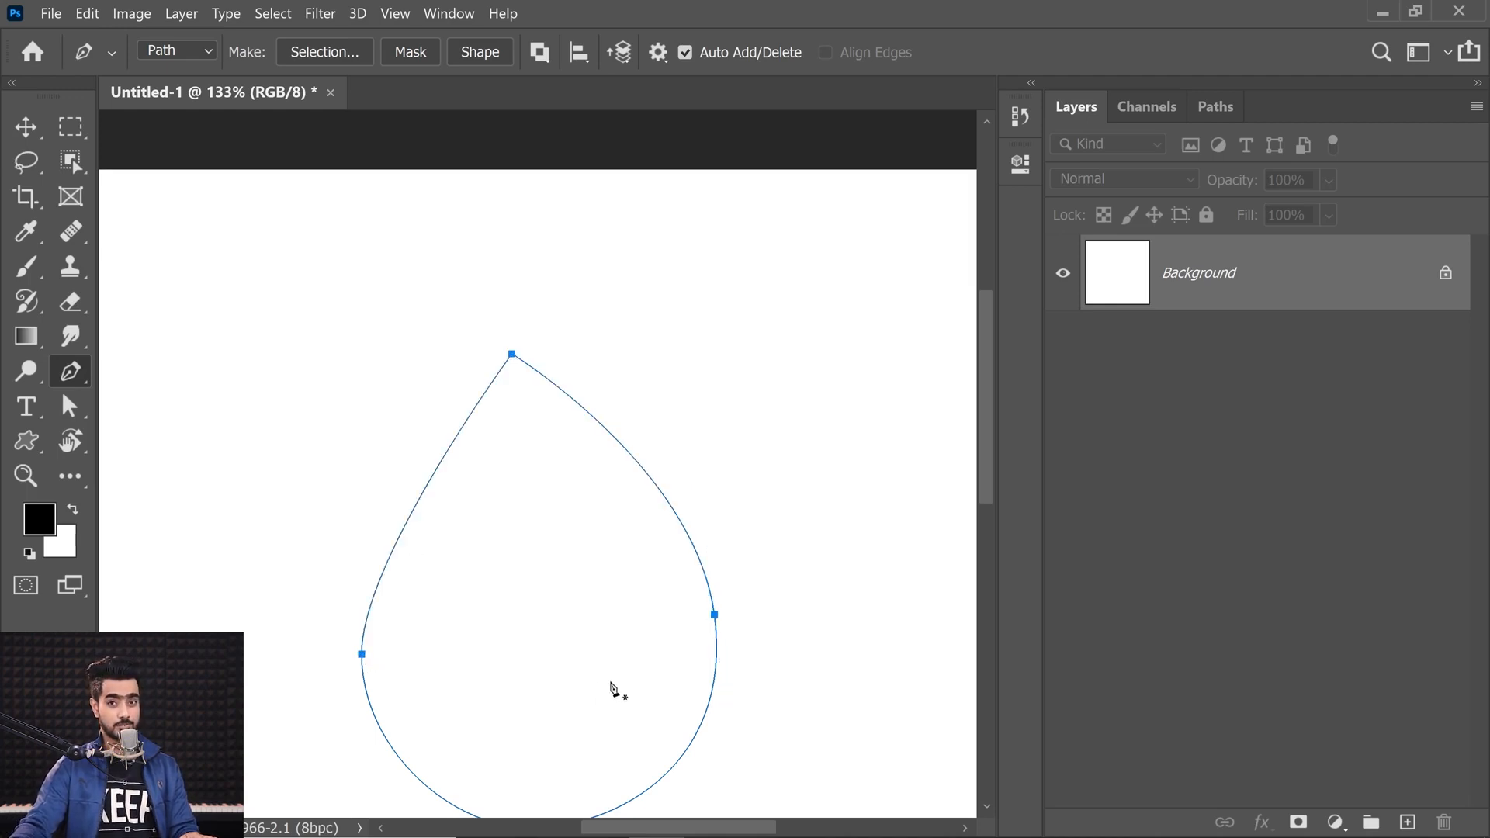
key("ctrl+z")
key("ctrl+z")
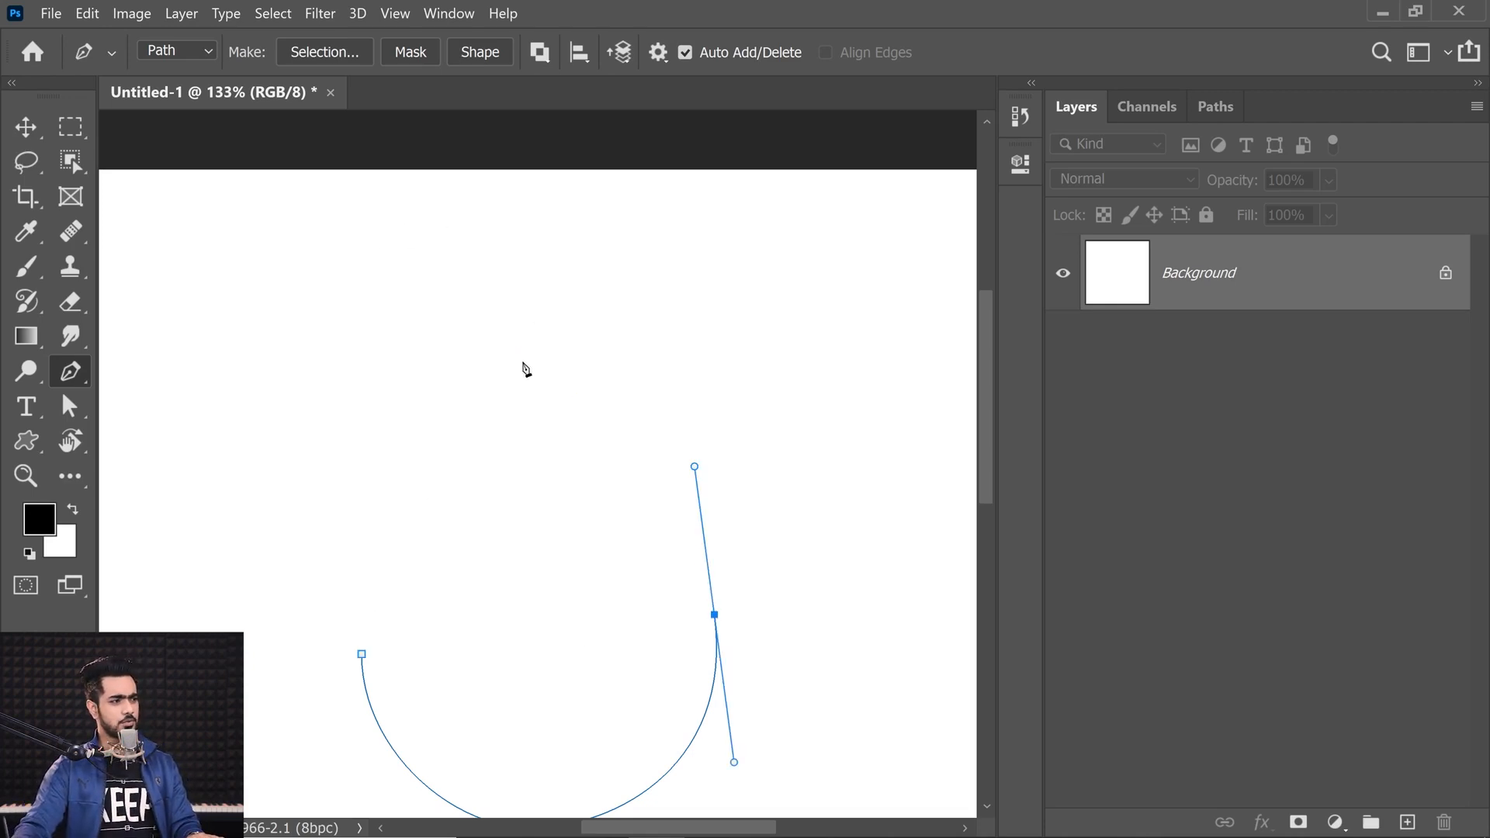
Step: Drag out a new top anchor with handles and remove its outgoing handle to form a cusp
left_click_drag(521, 364, 481, 243)
key("alt")
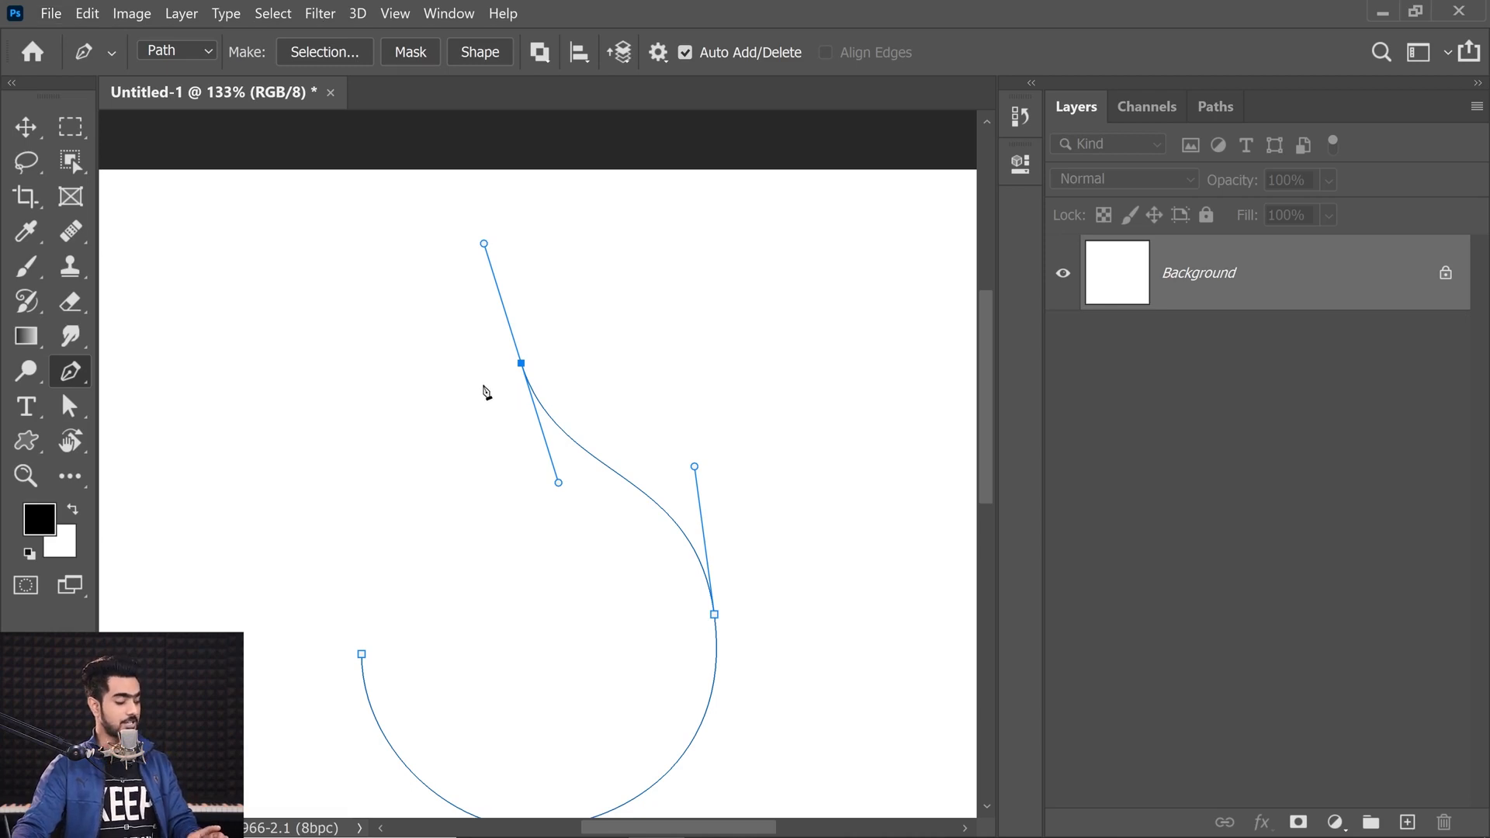
left_click(522, 365)
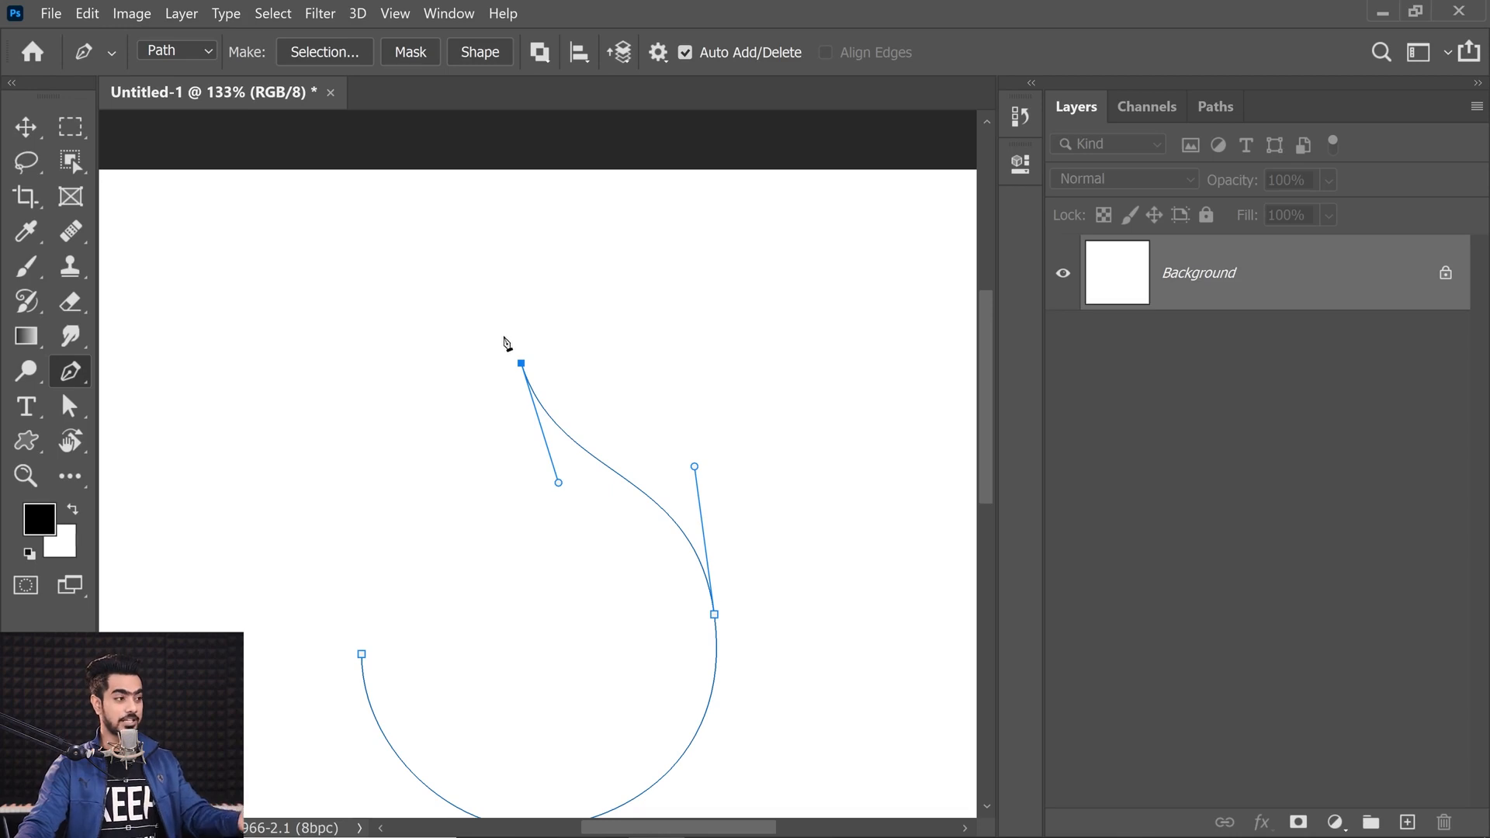
Step: Close the teardrop at the left anchor and lengthen that anchor's upper direction handle
left_click_drag(362, 655, 364, 686)
left_click(361, 655, "ctrl")
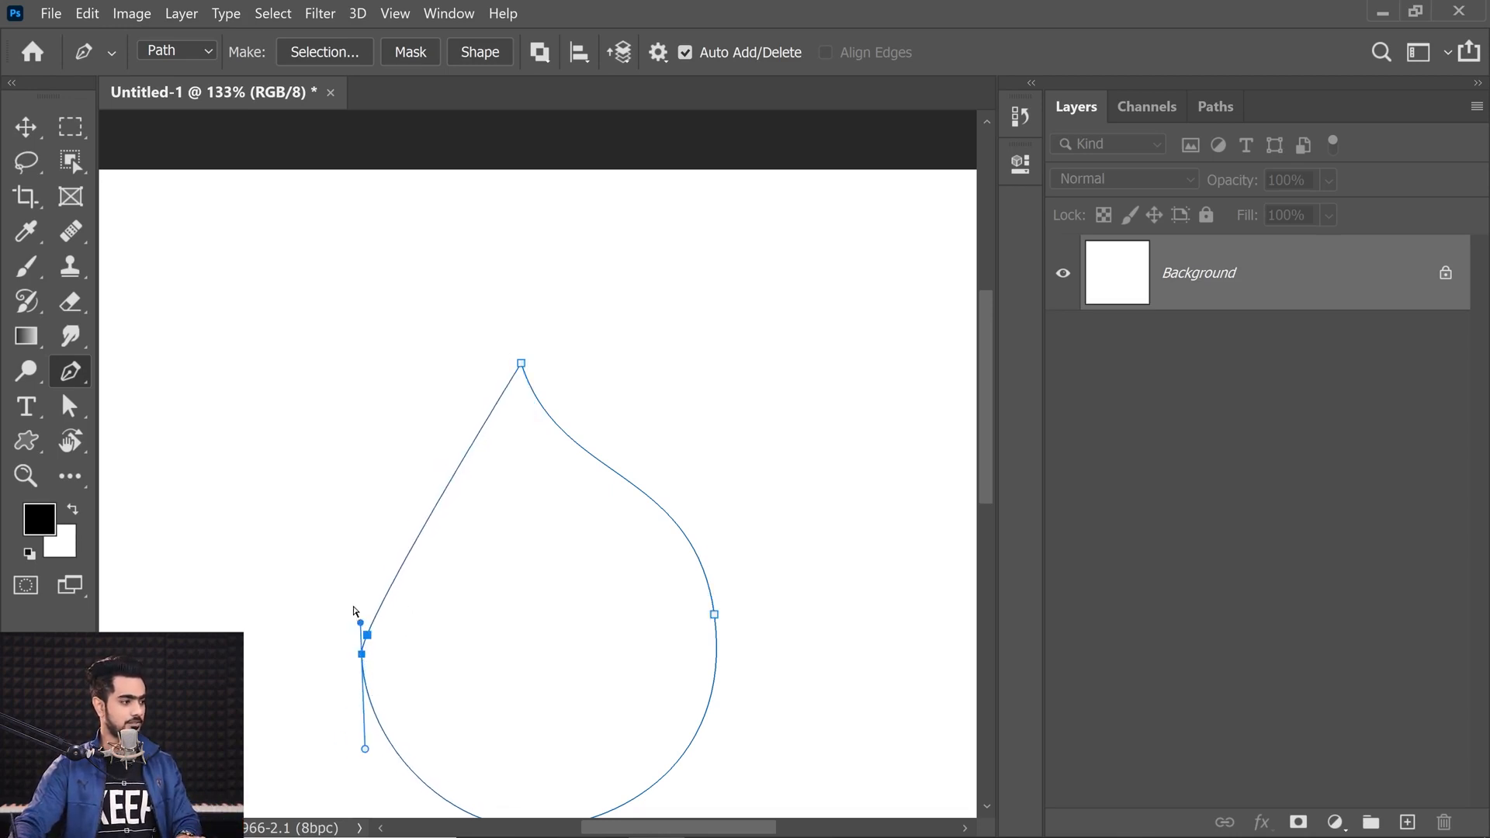
left_click_drag(360, 623, 355, 495)
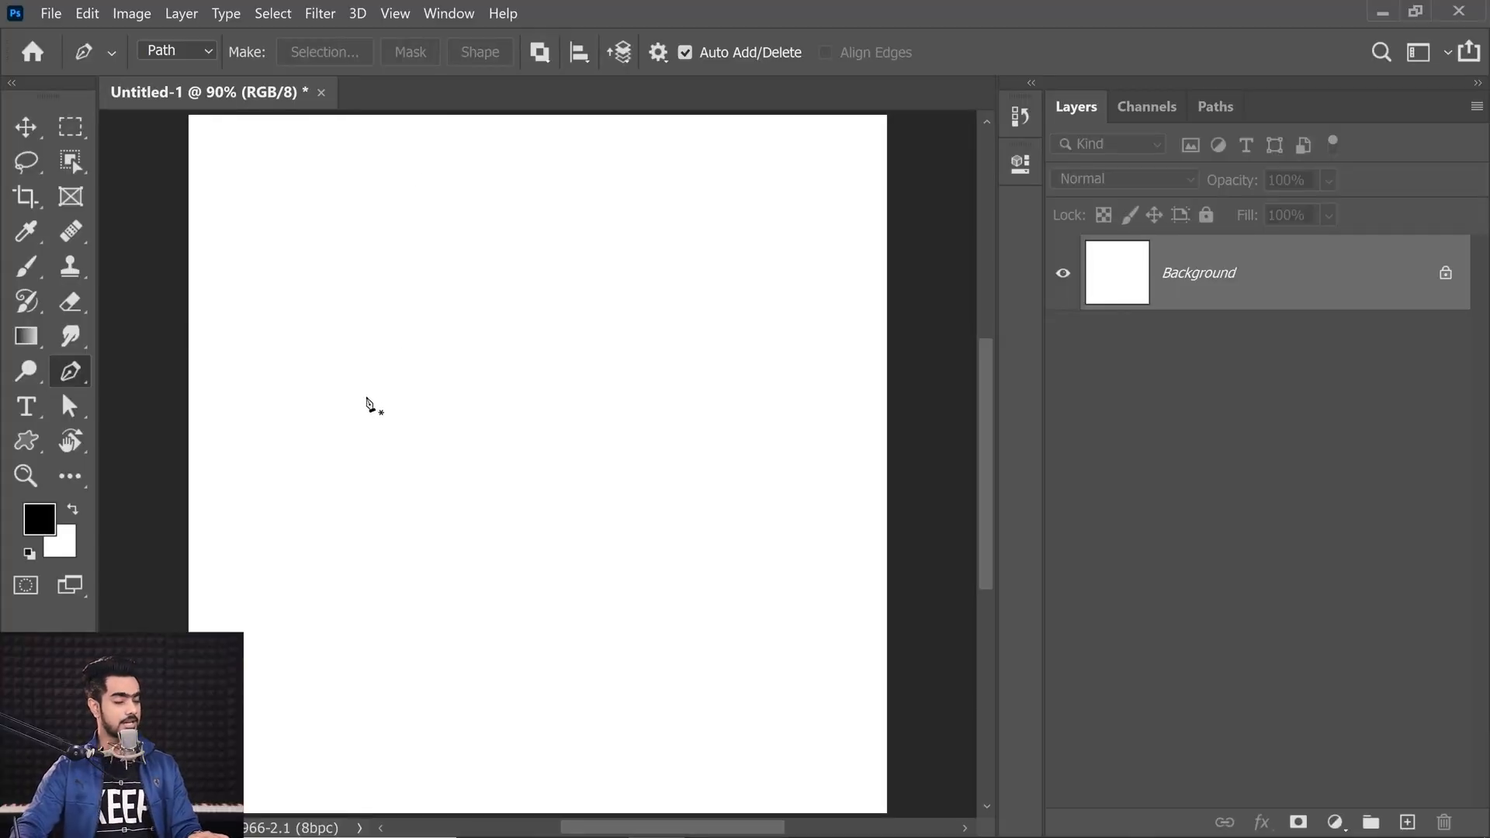
Step: Draw a new open S-shaped curved path with three dragged anchors
left_click_drag(352, 405, 387, 339)
left_click_drag(686, 399, 768, 513)
left_click_drag(487, 699, 527, 781)
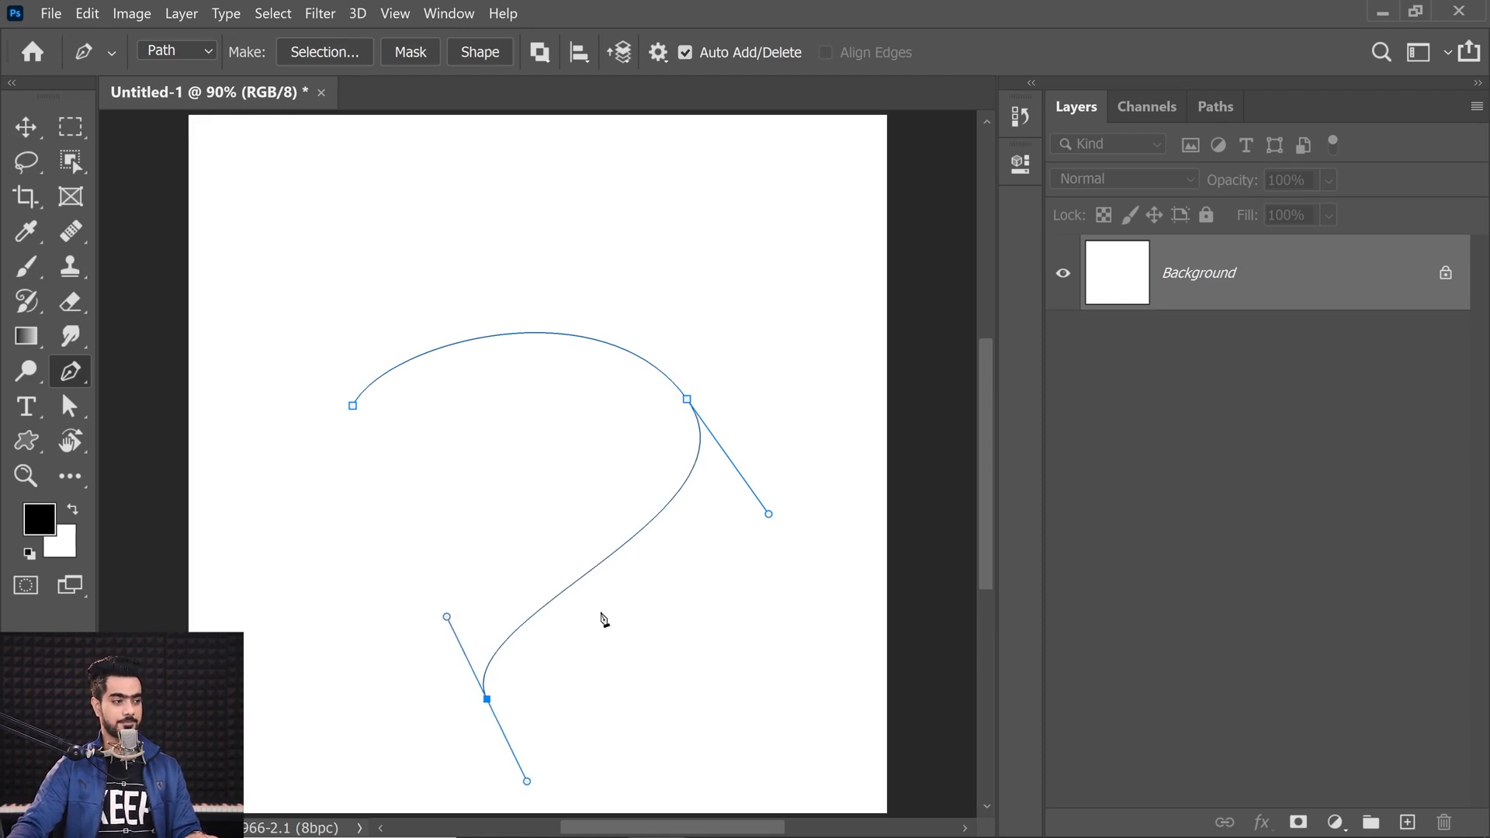
Step: Select the path's middle anchor and lengthen and reposition its direction handles
left_click(687, 400, "ctrl")
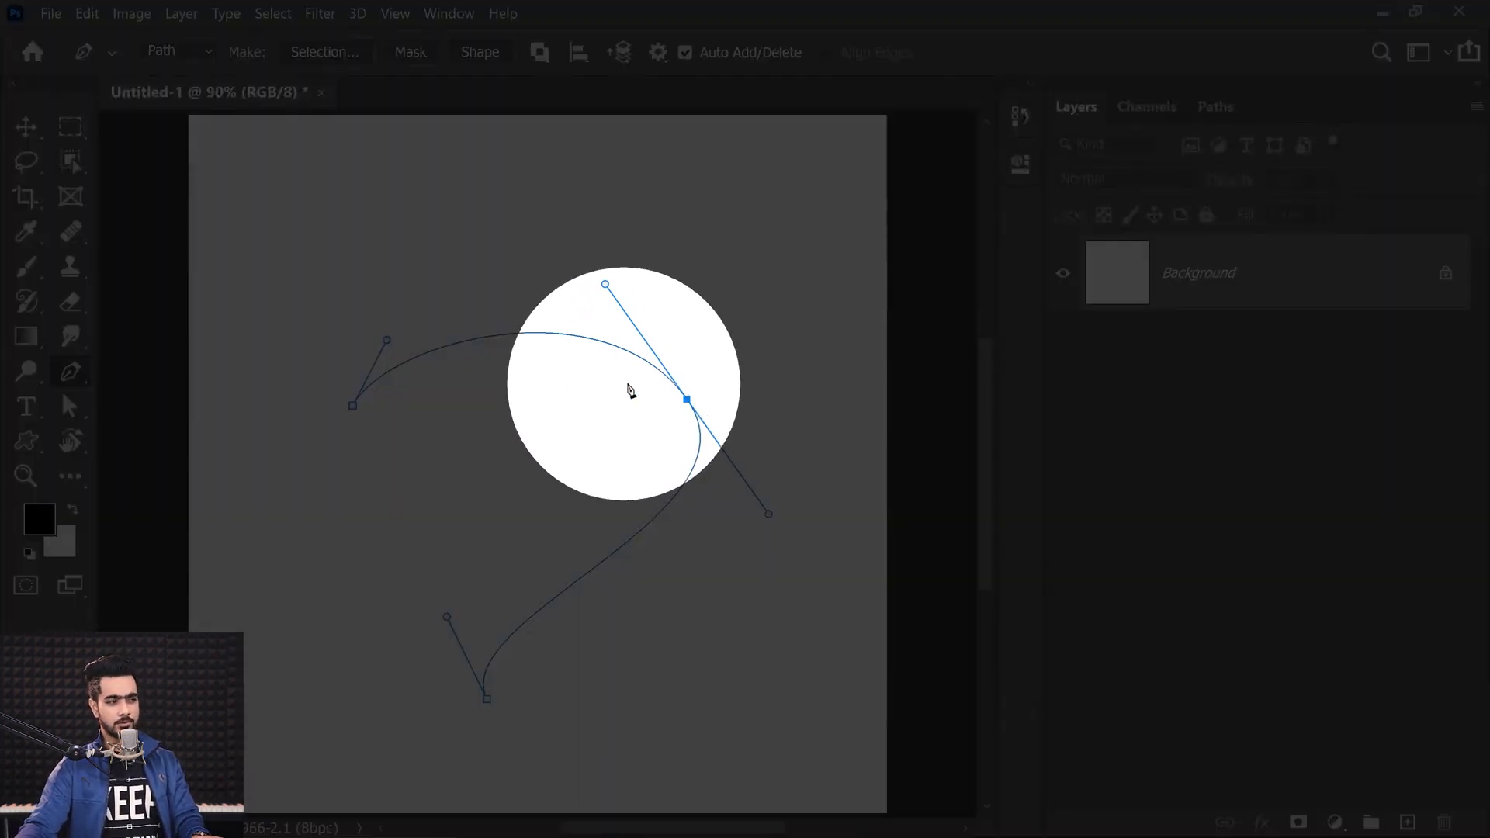
left_click(627, 351)
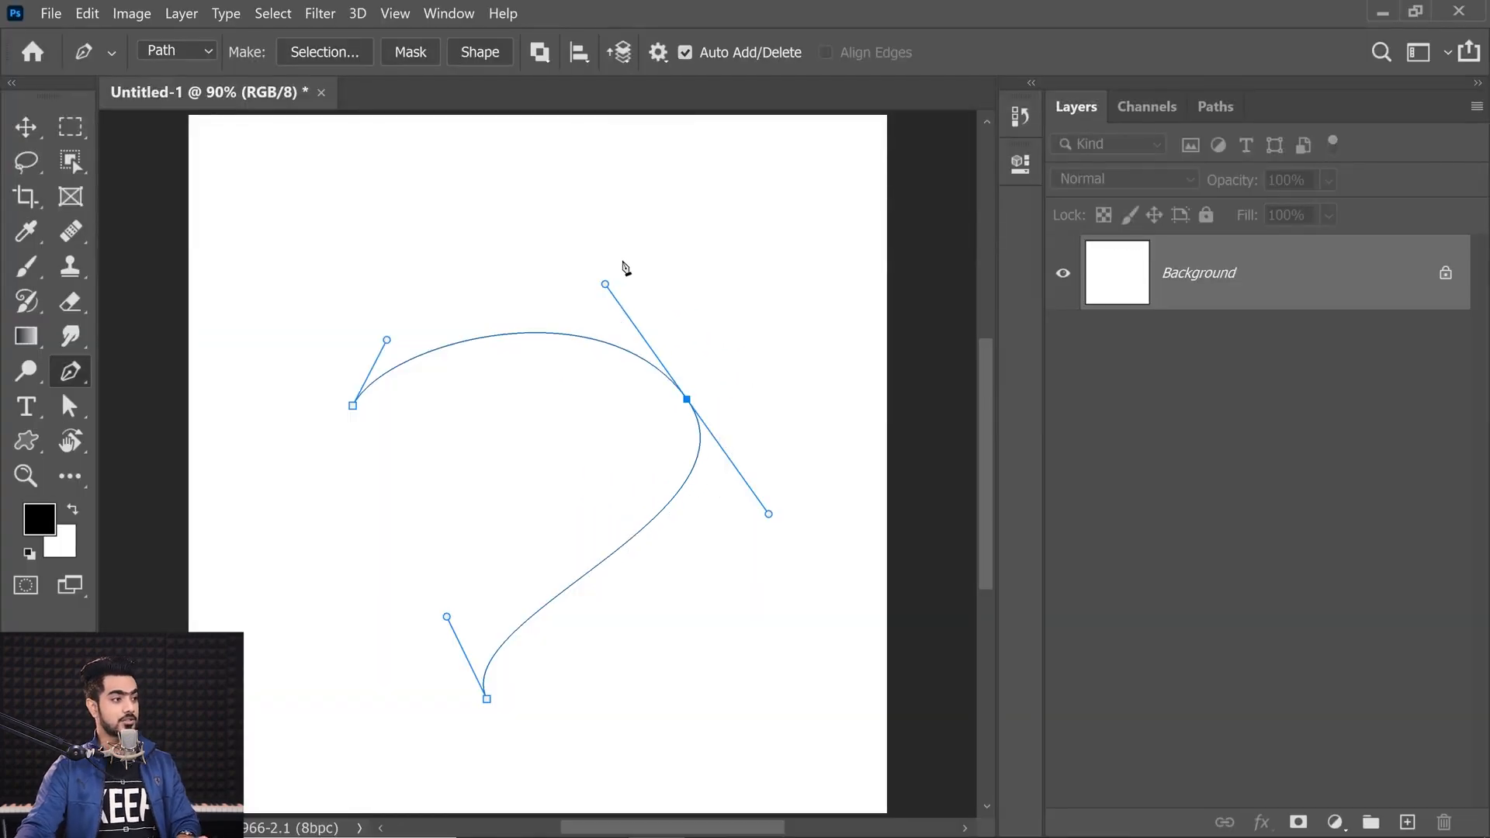
left_click_drag(605, 286, 522, 128)
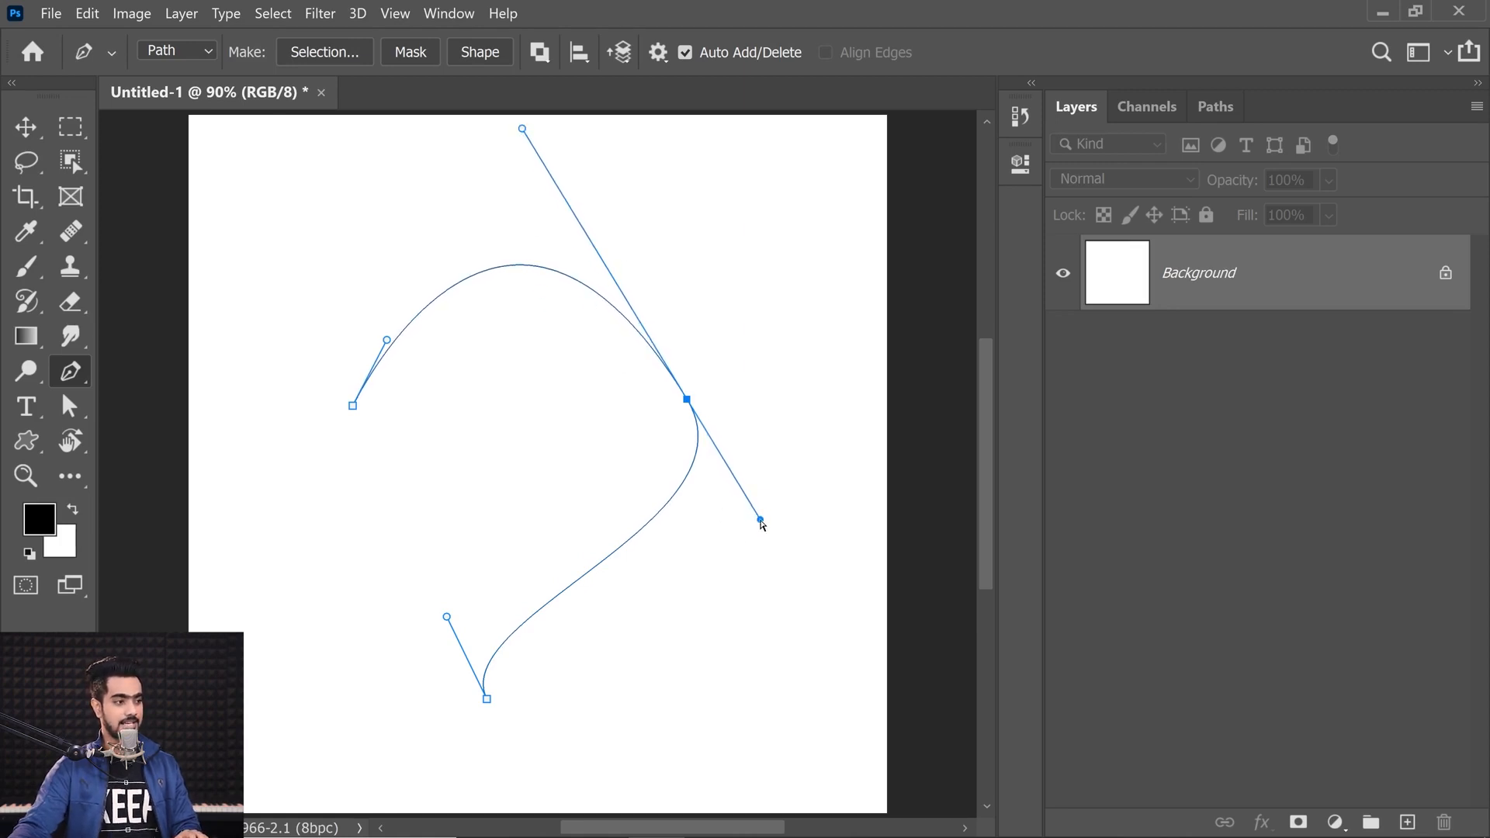
mouse_move(760, 525)
left_mouse_down()
mouse_move(731, 476)
mouse_move(768, 553)
left_mouse_up()
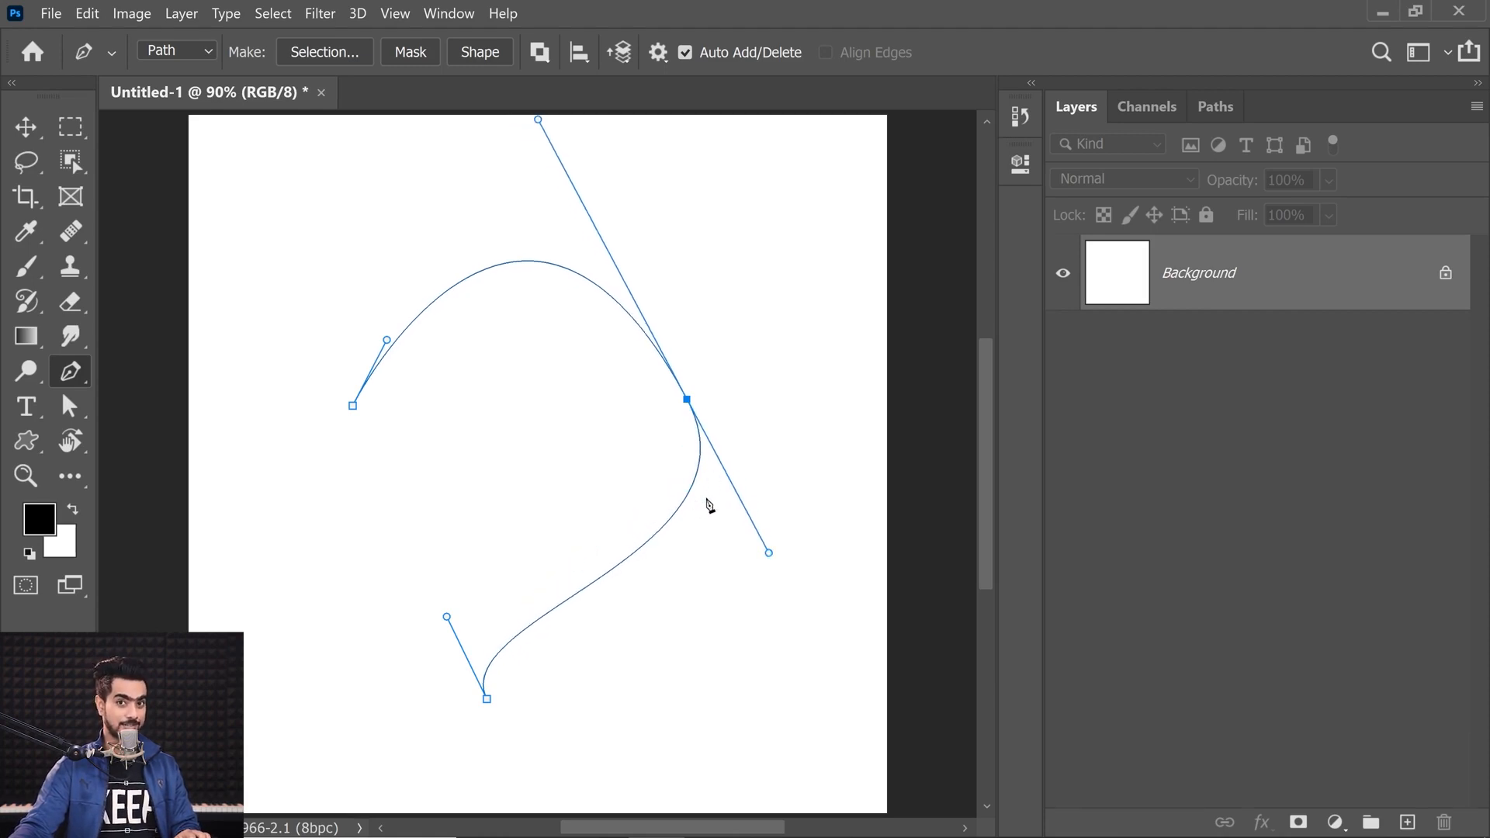
left_click_drag(768, 554, 786, 542)
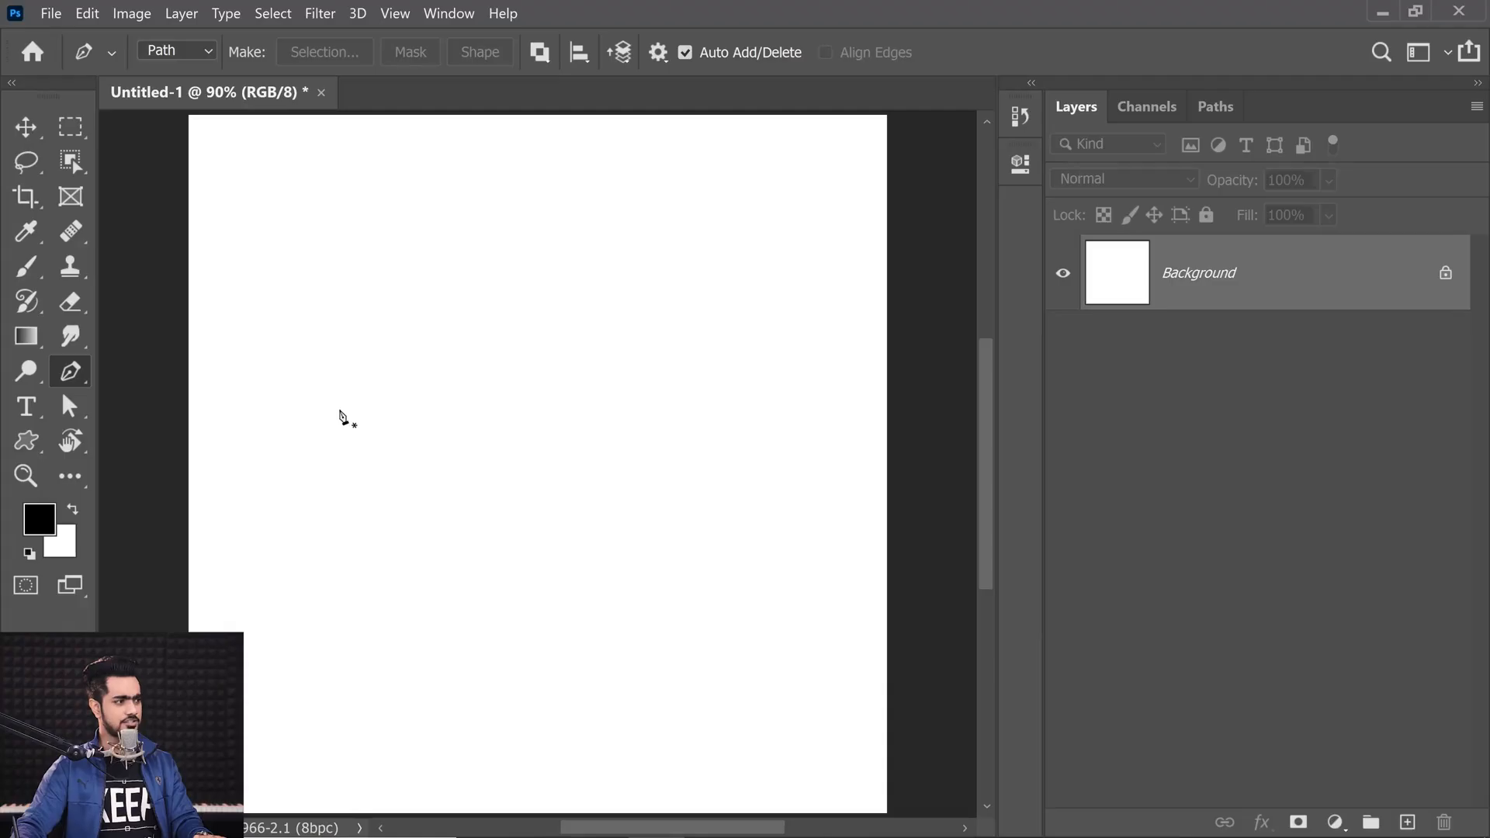
left_click(340, 394)
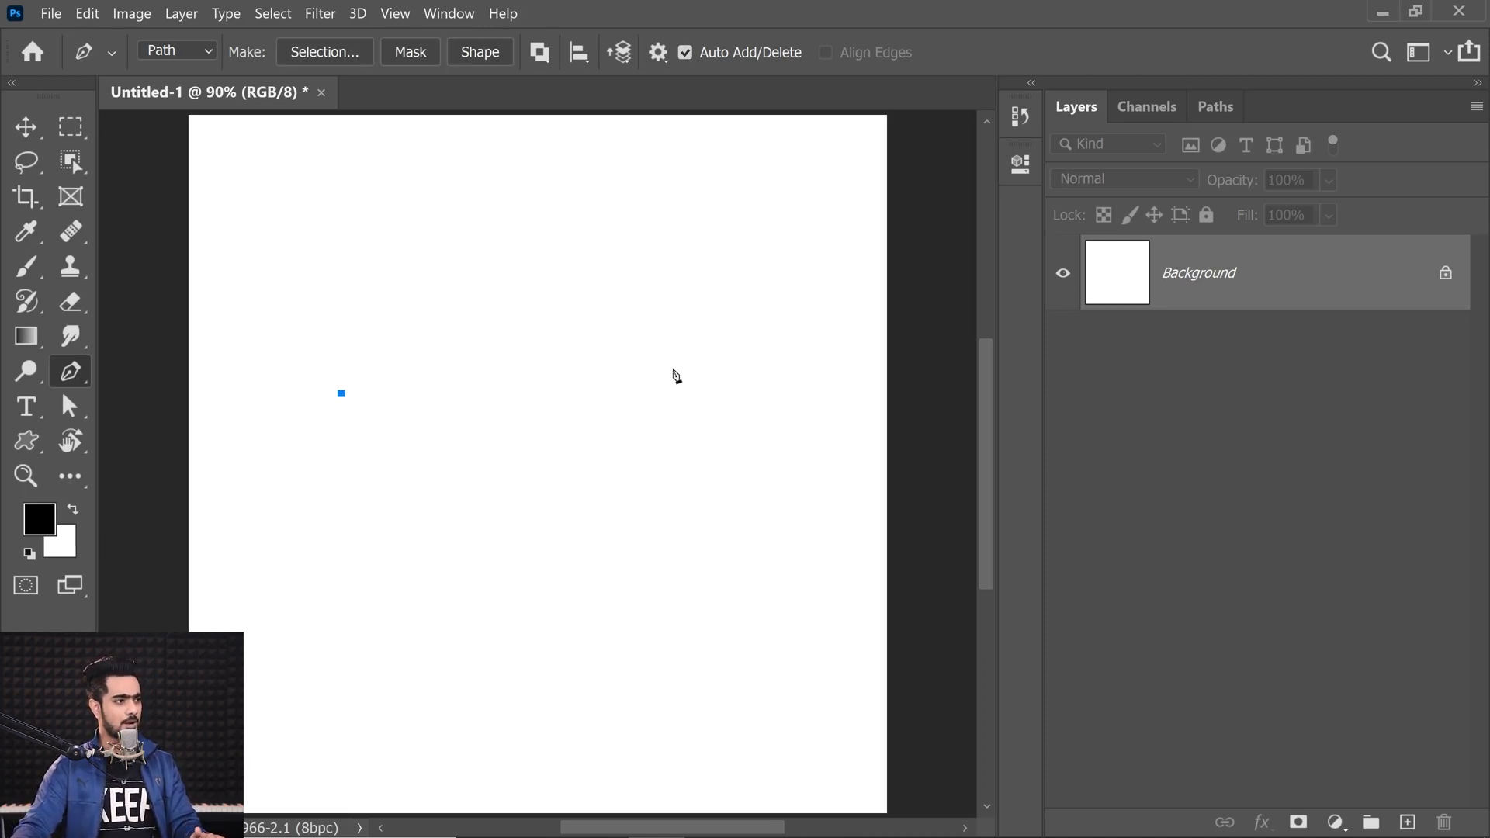
left_click_drag(669, 370, 796, 506)
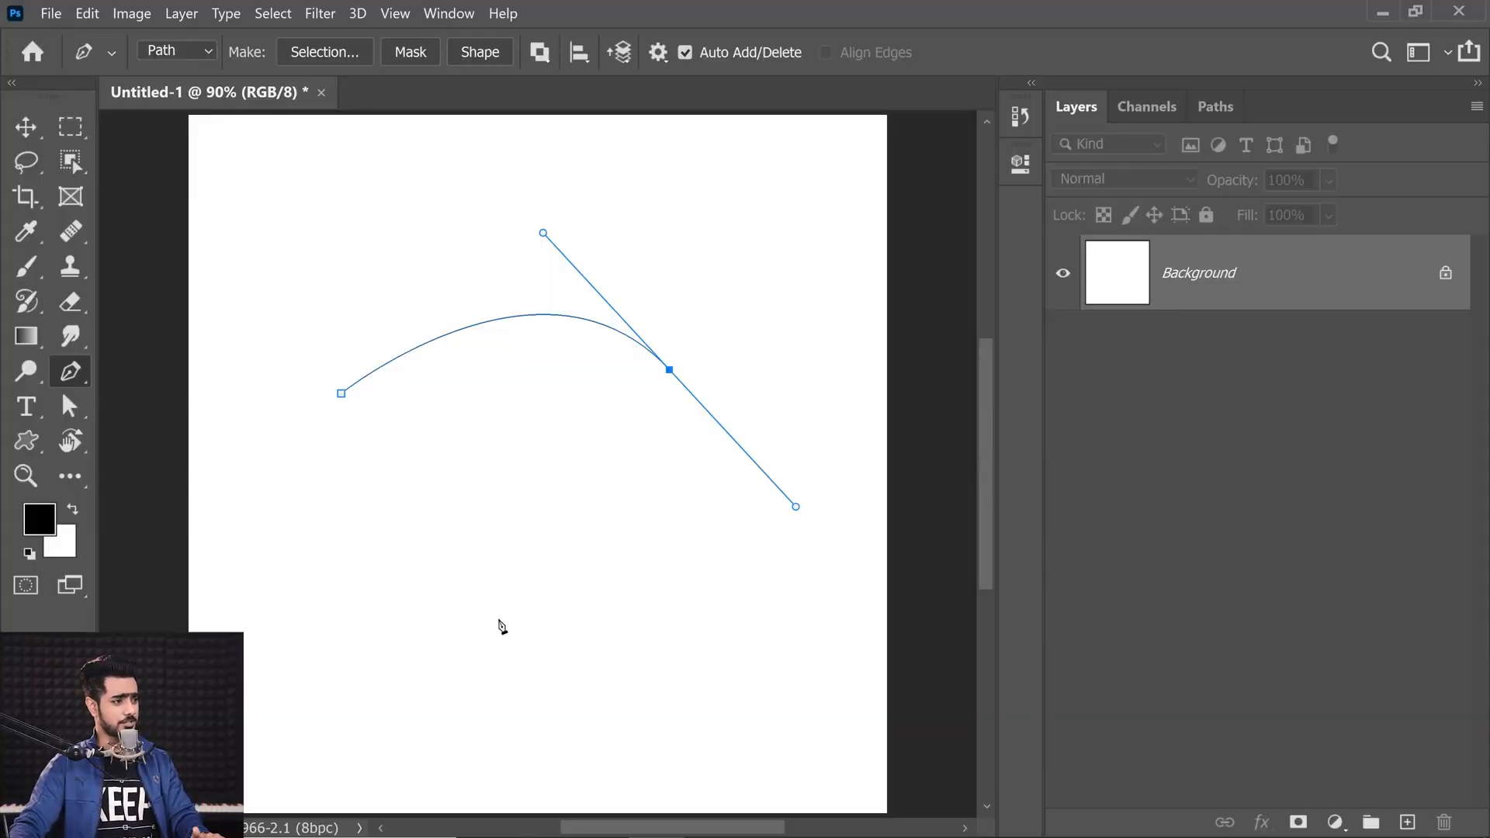
left_click(498, 618)
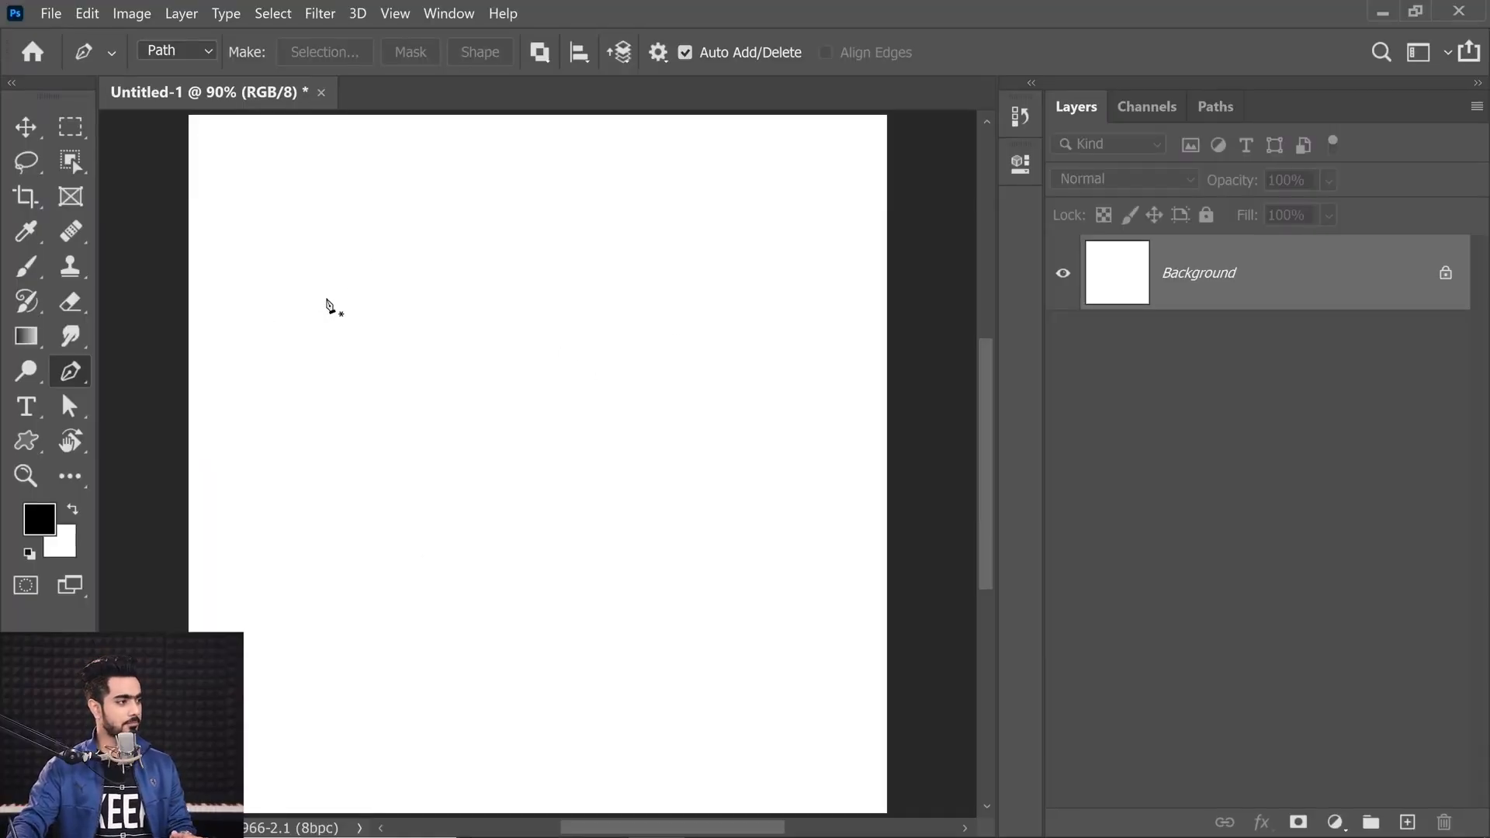
Step: Draw a closed blob-shaped path with four dragged smooth anchors
left_click_drag(363, 298, 333, 319)
left_click_drag(304, 477, 348, 542)
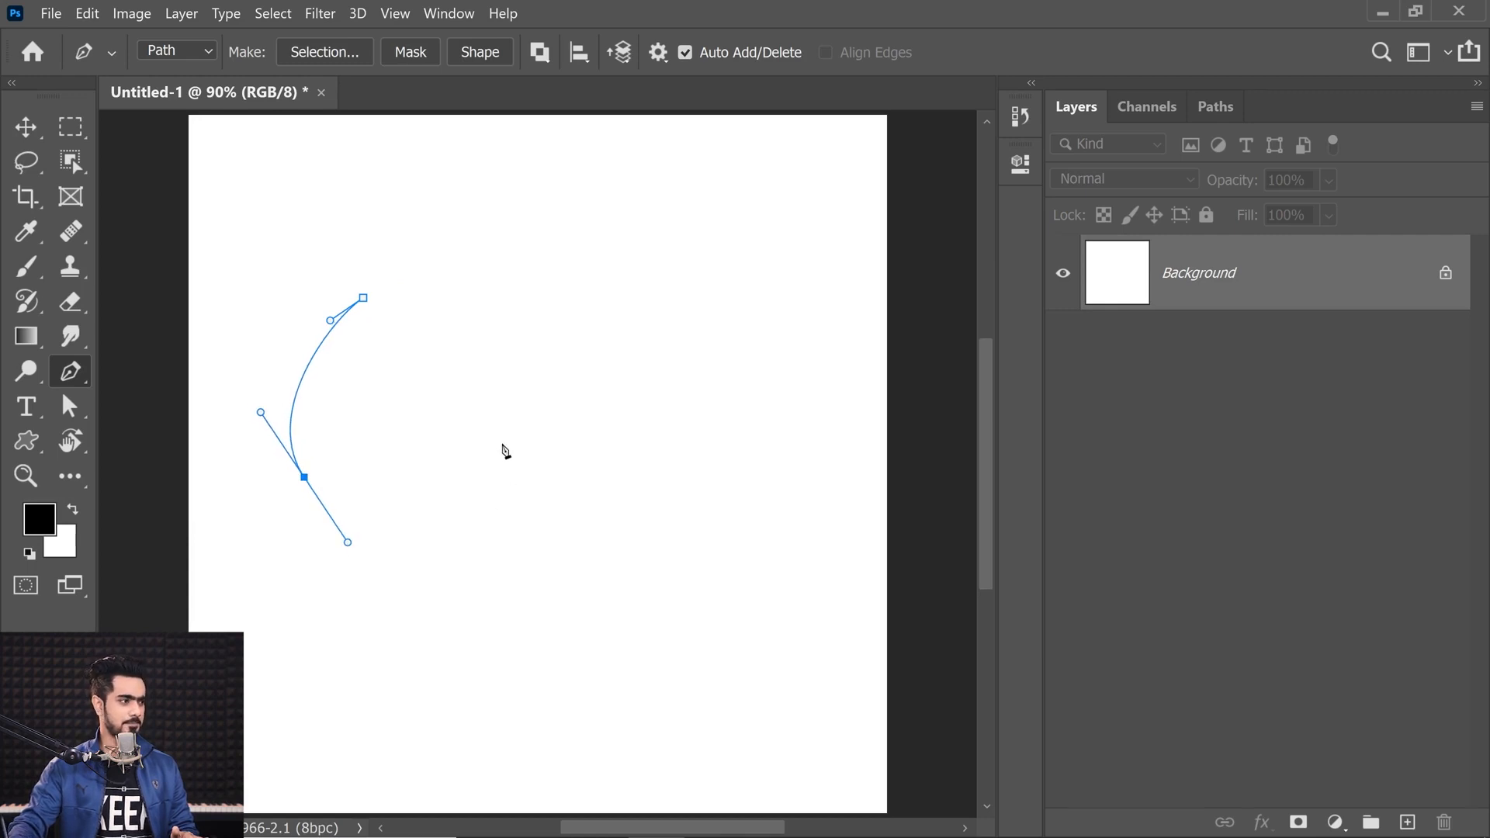
left_click_drag(505, 474, 512, 471)
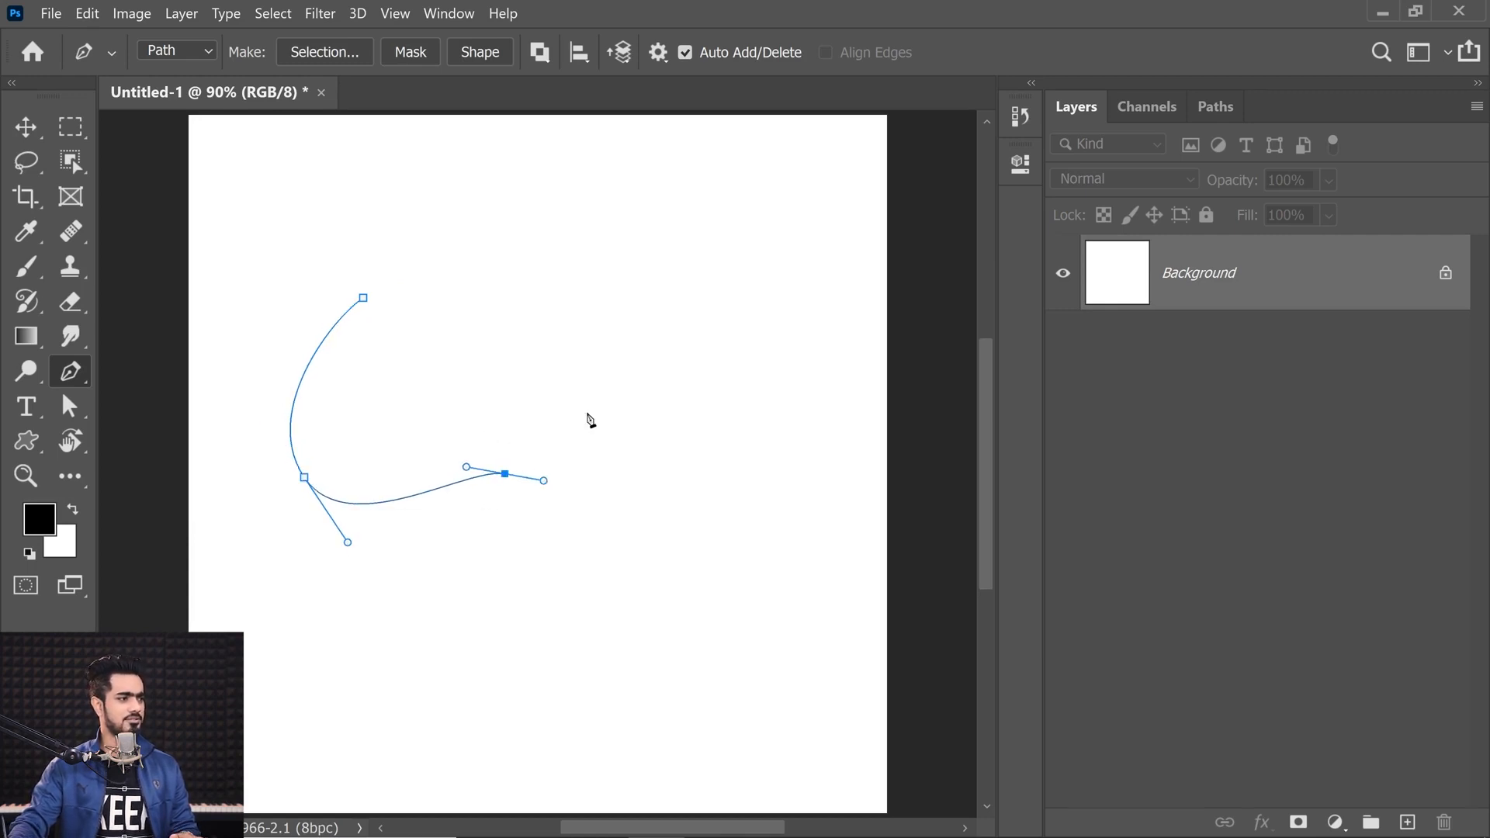
left_click_drag(635, 378, 602, 292)
left_click_drag(363, 298, 283, 330)
Step: Refine the blob's outline by adjusting its anchors and direction handles
left_click(426, 286)
left_click(363, 298, "ctrl")
left_click_drag(449, 262, 536, 200)
left_click(505, 474, "ctrl")
left_click_drag(505, 474, 559, 499)
left_click_drag(455, 475, 431, 476)
left_click_drag(308, 485, 315, 494)
left_click(363, 298, "ctrl")
left_click_drag(326, 317, 294, 332)
left_click_drag(363, 298, 367, 289)
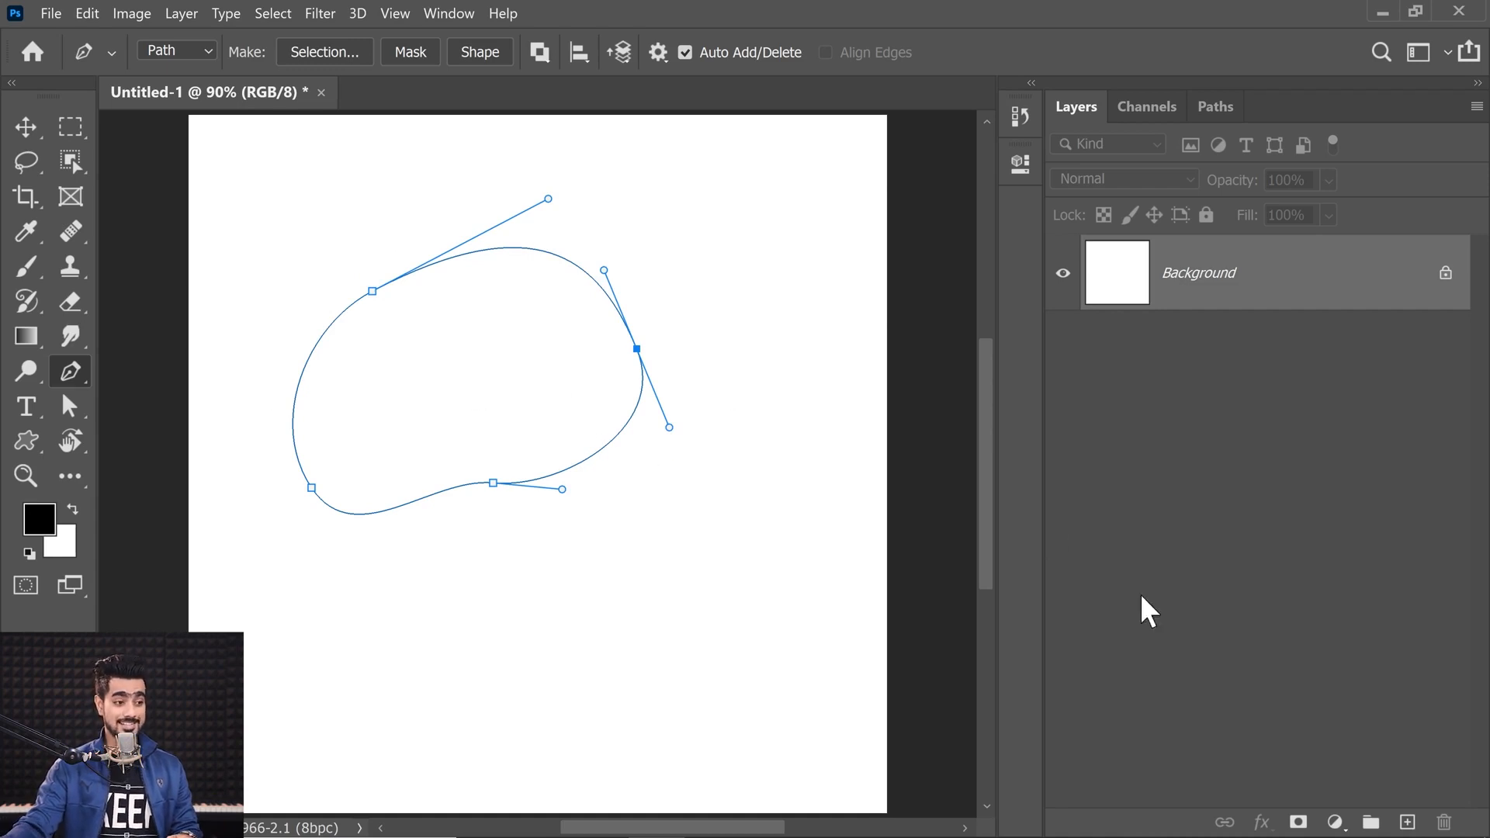
Step: Add a black Solid Color fill layer from the blob path
left_click(1335, 821)
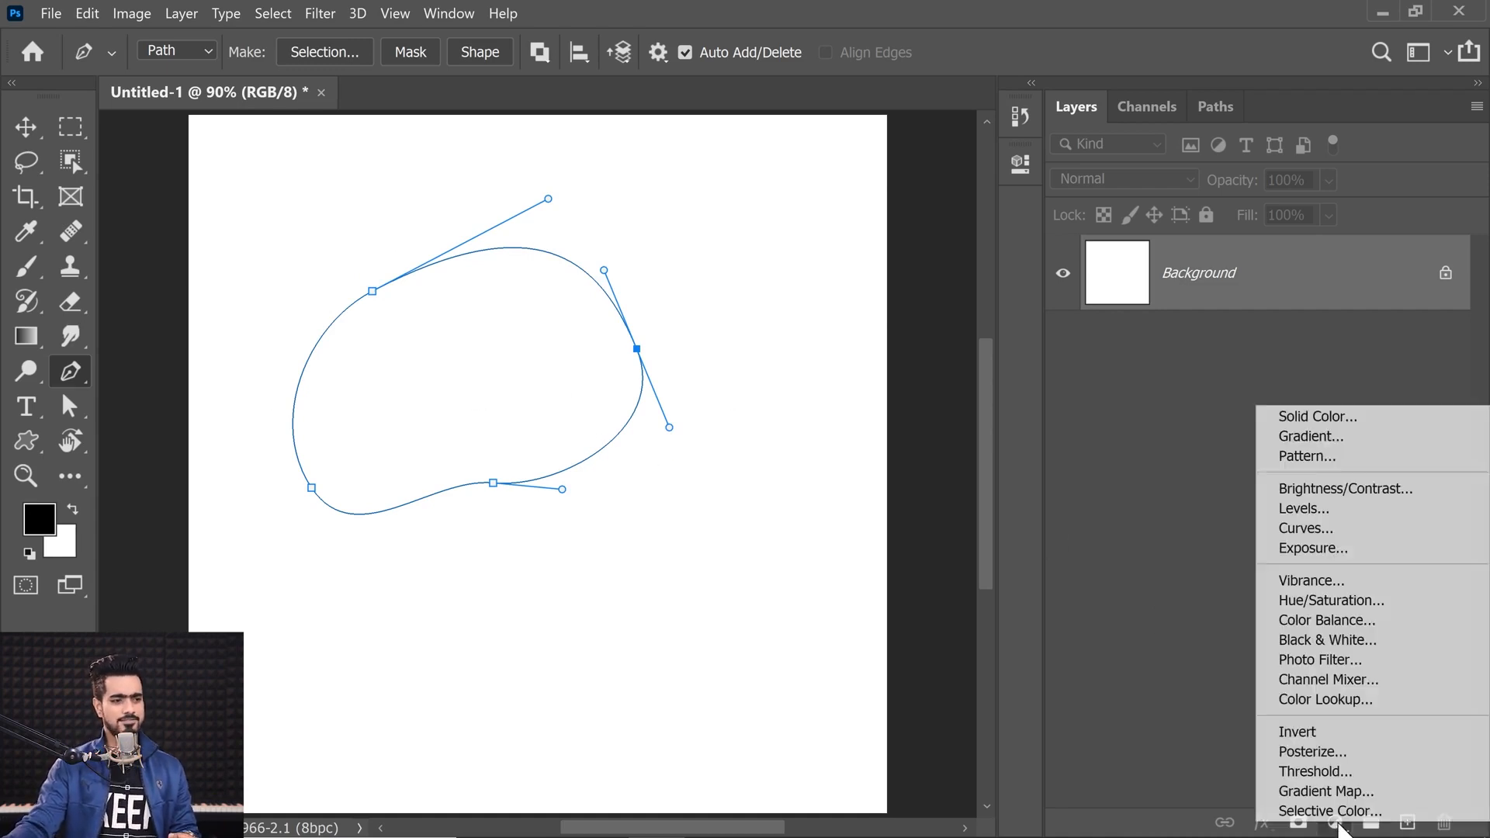
left_click(1292, 416)
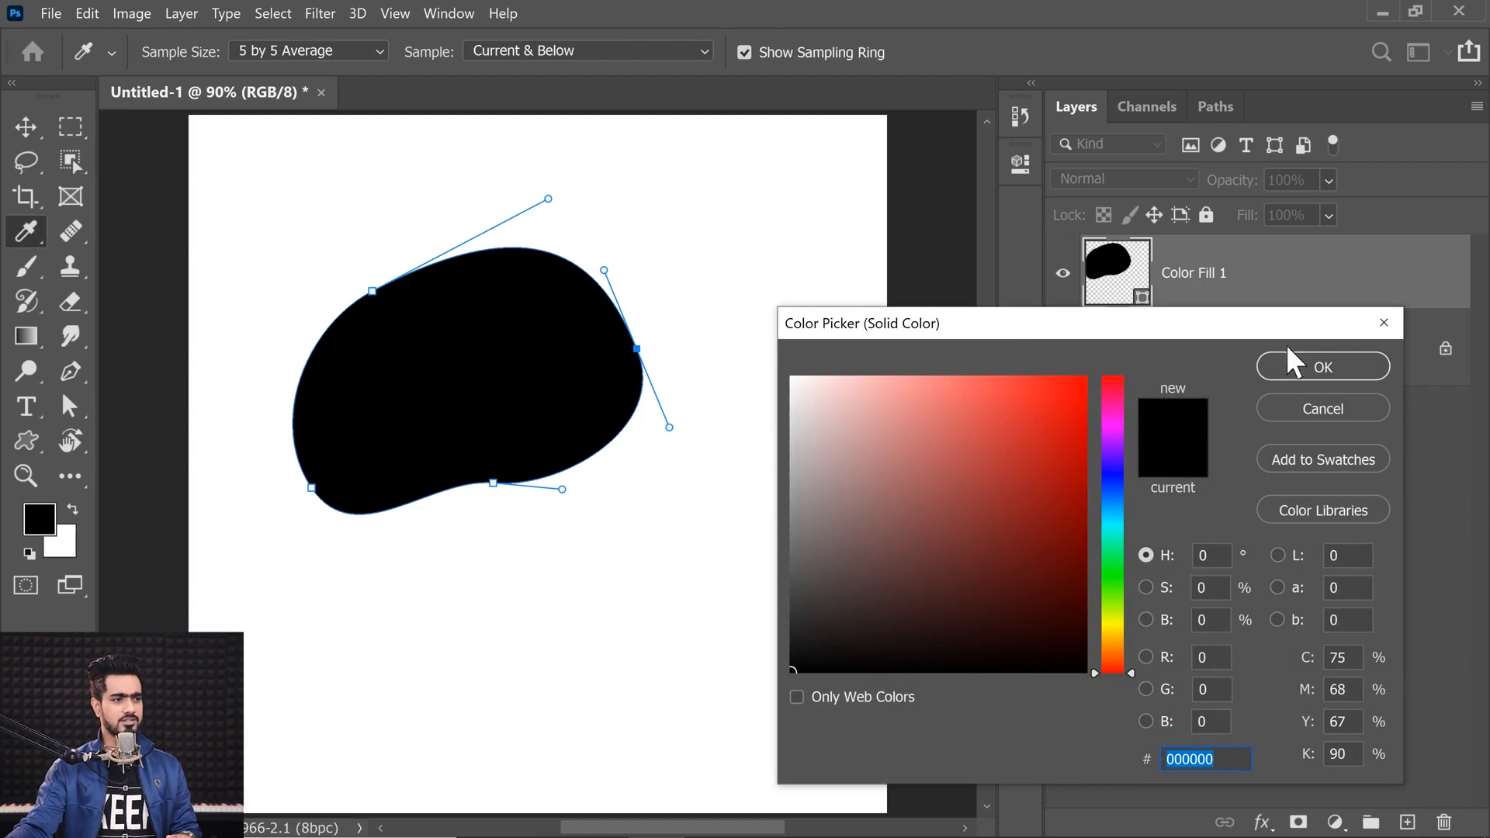
left_click(1323, 366)
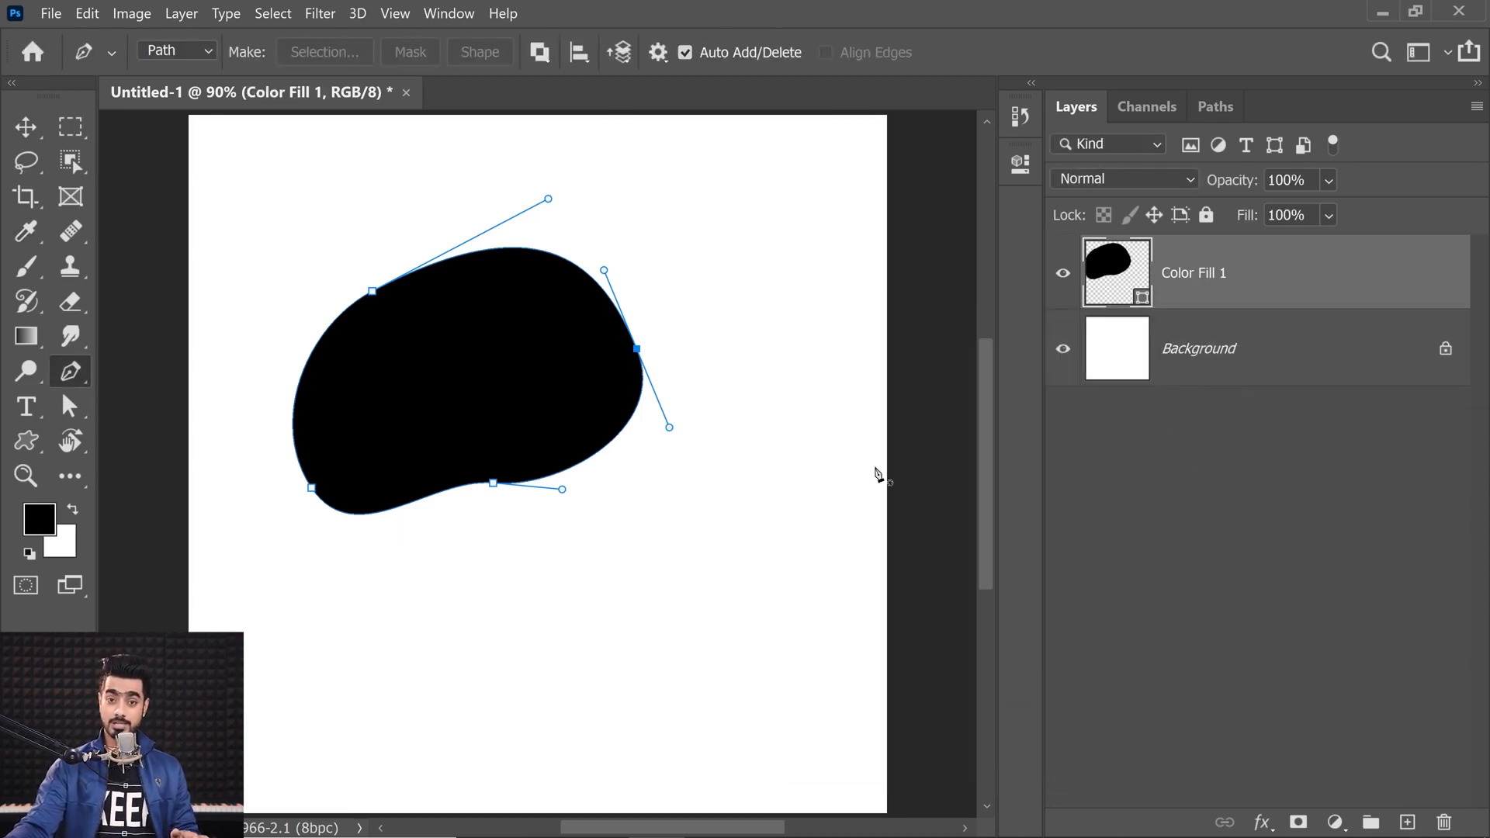
Step: Drag the Portrait Example.jpg image from File Explorer into the document and place it
left_click(599, 815)
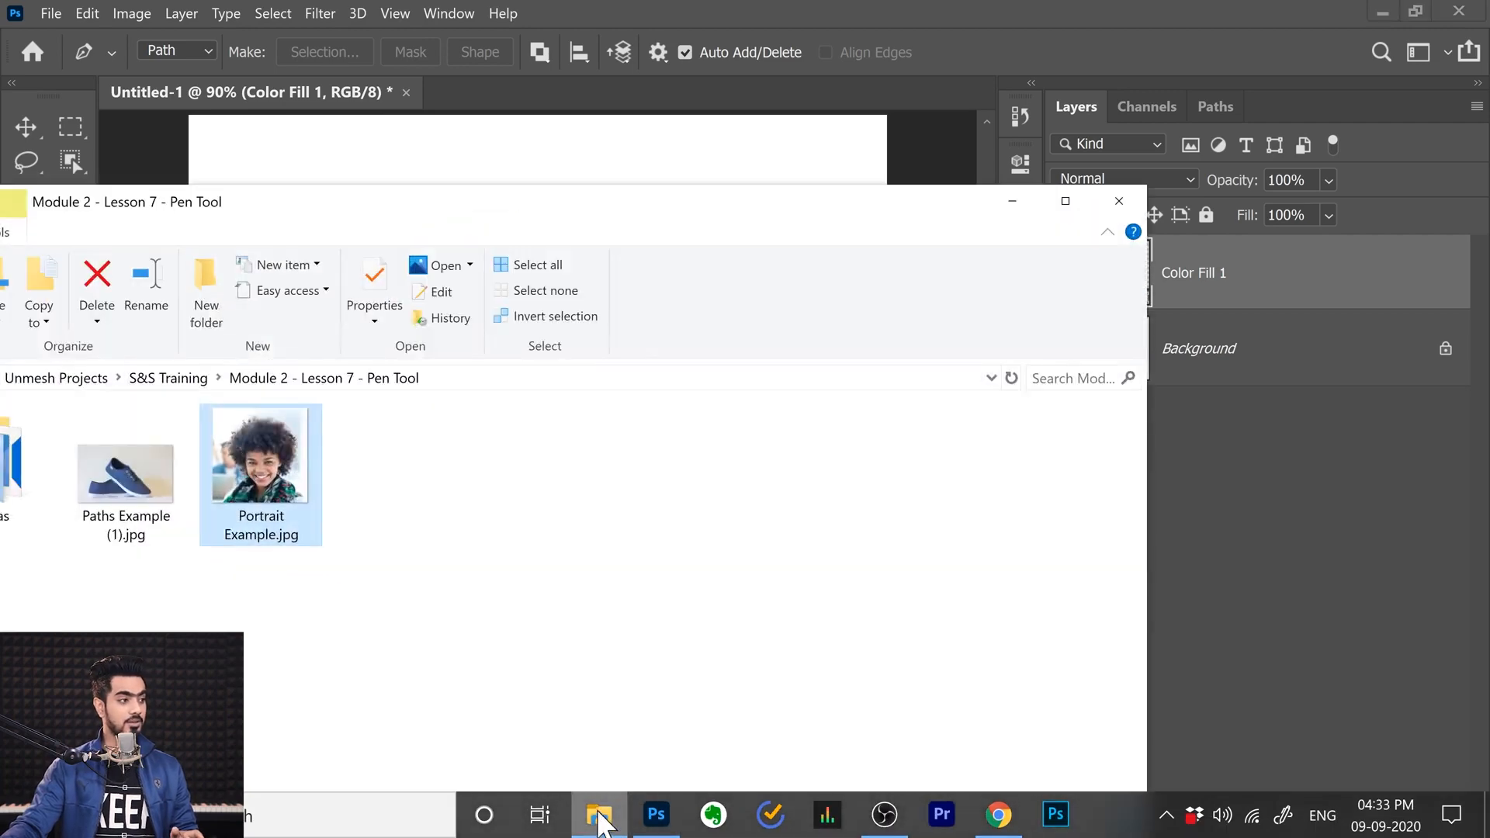
left_click(342, 166)
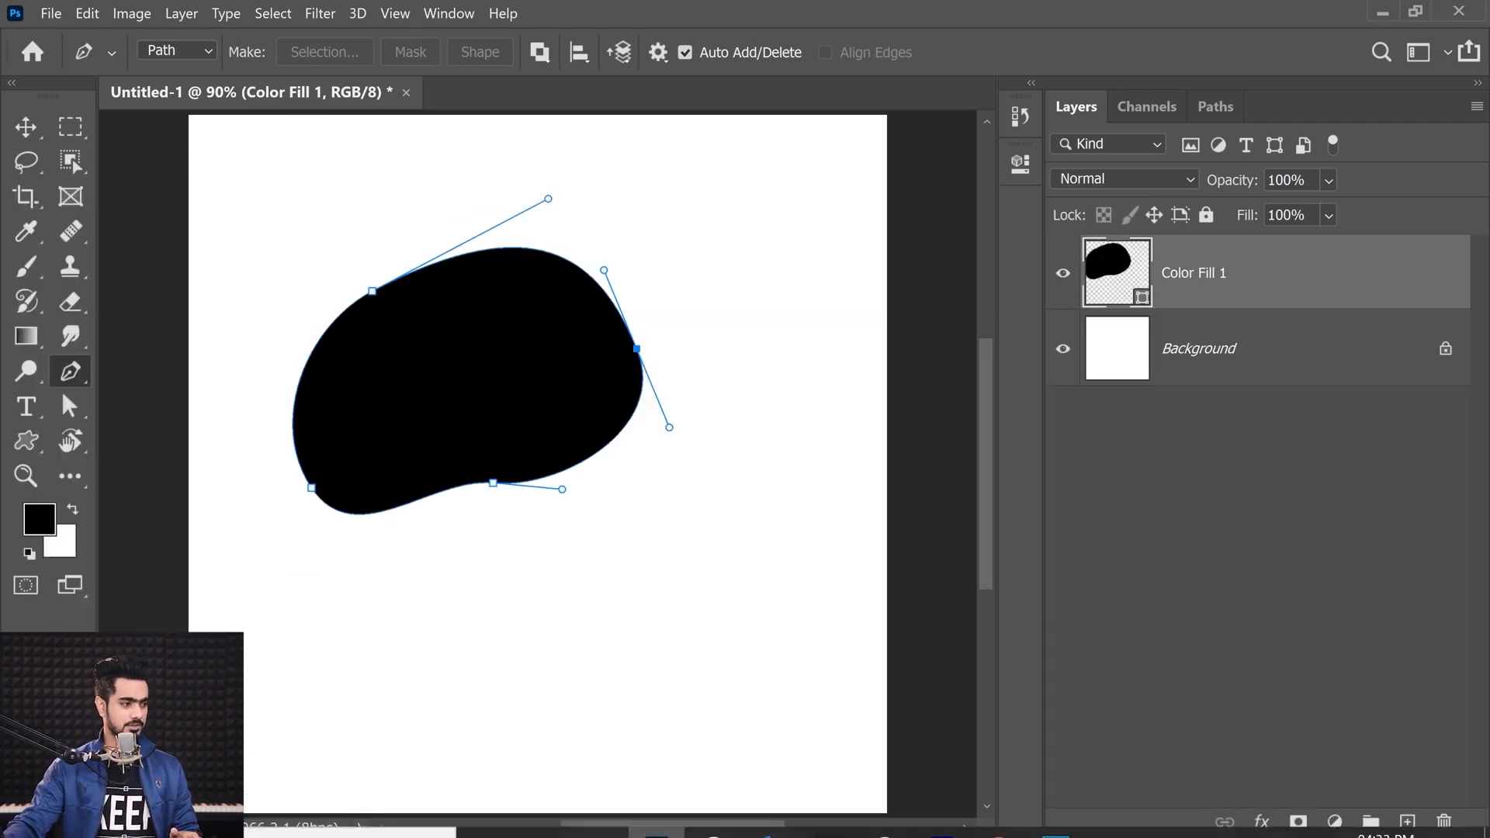
left_click(599, 813)
left_click_drag(380, 206, 992, 351)
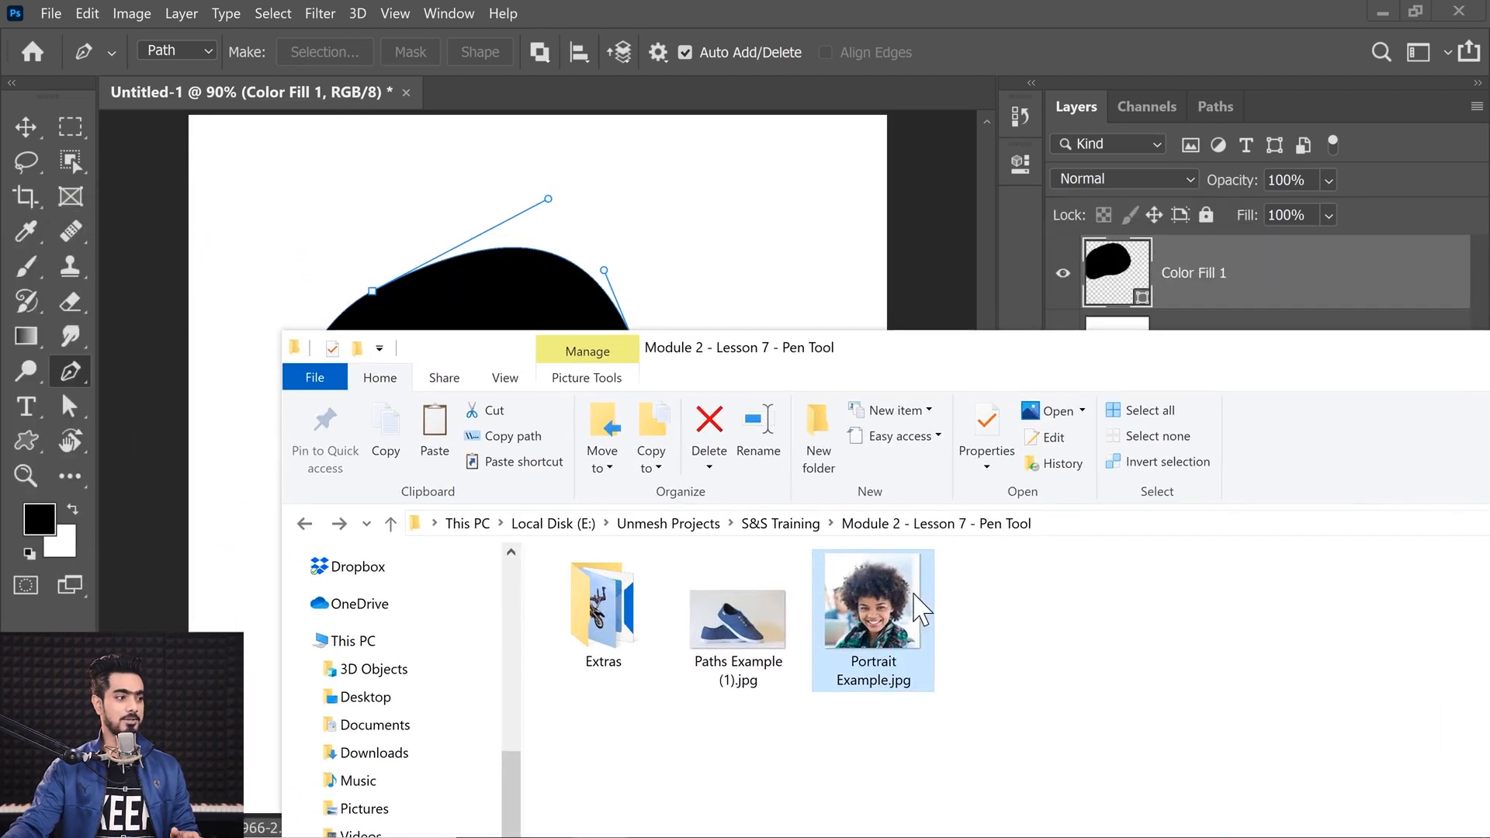
left_click(527, 231)
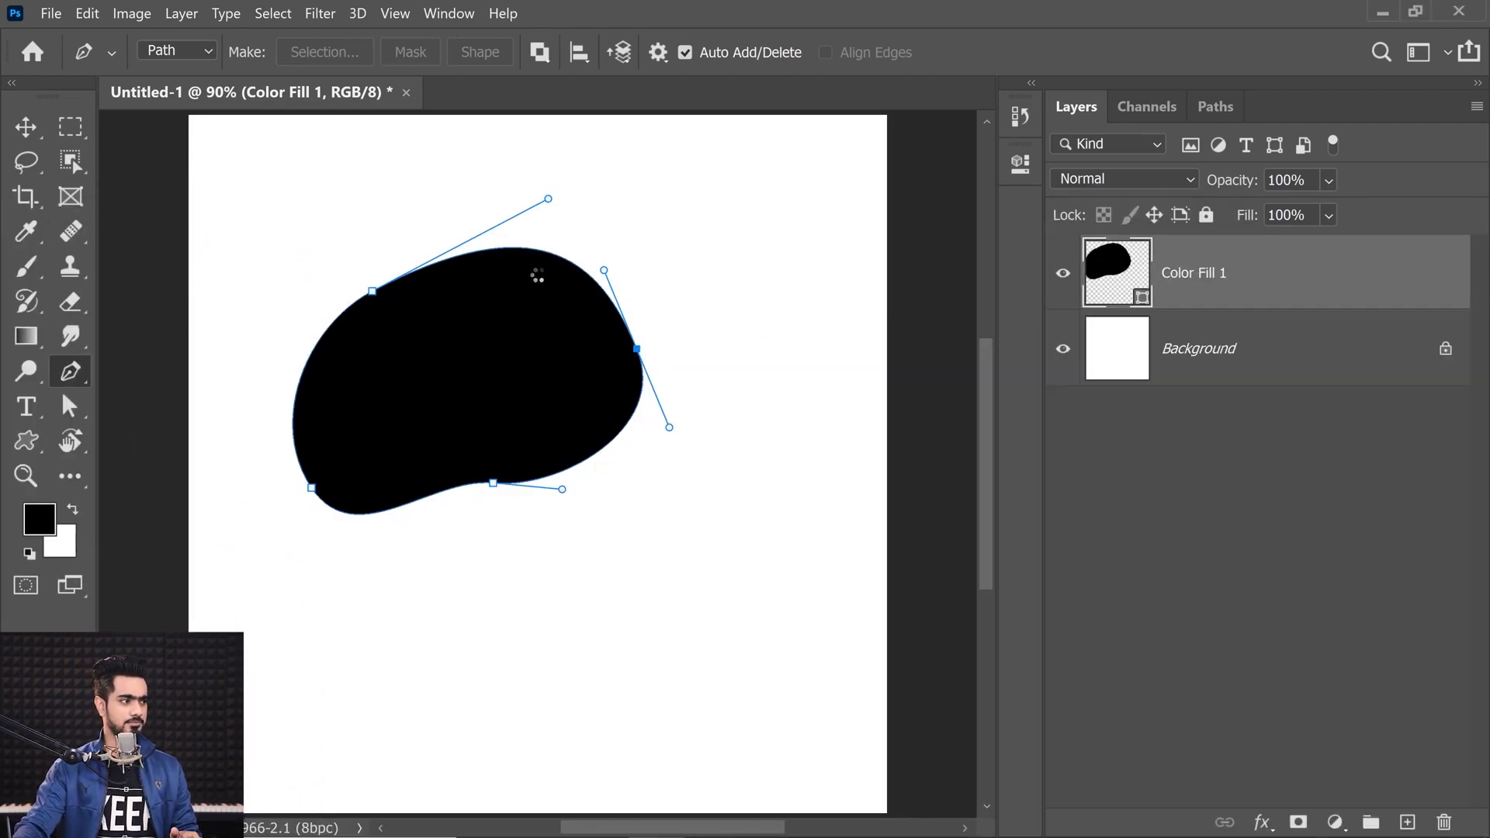
left_click_drag(540, 269, 543, 278)
key("Return")
key("p")
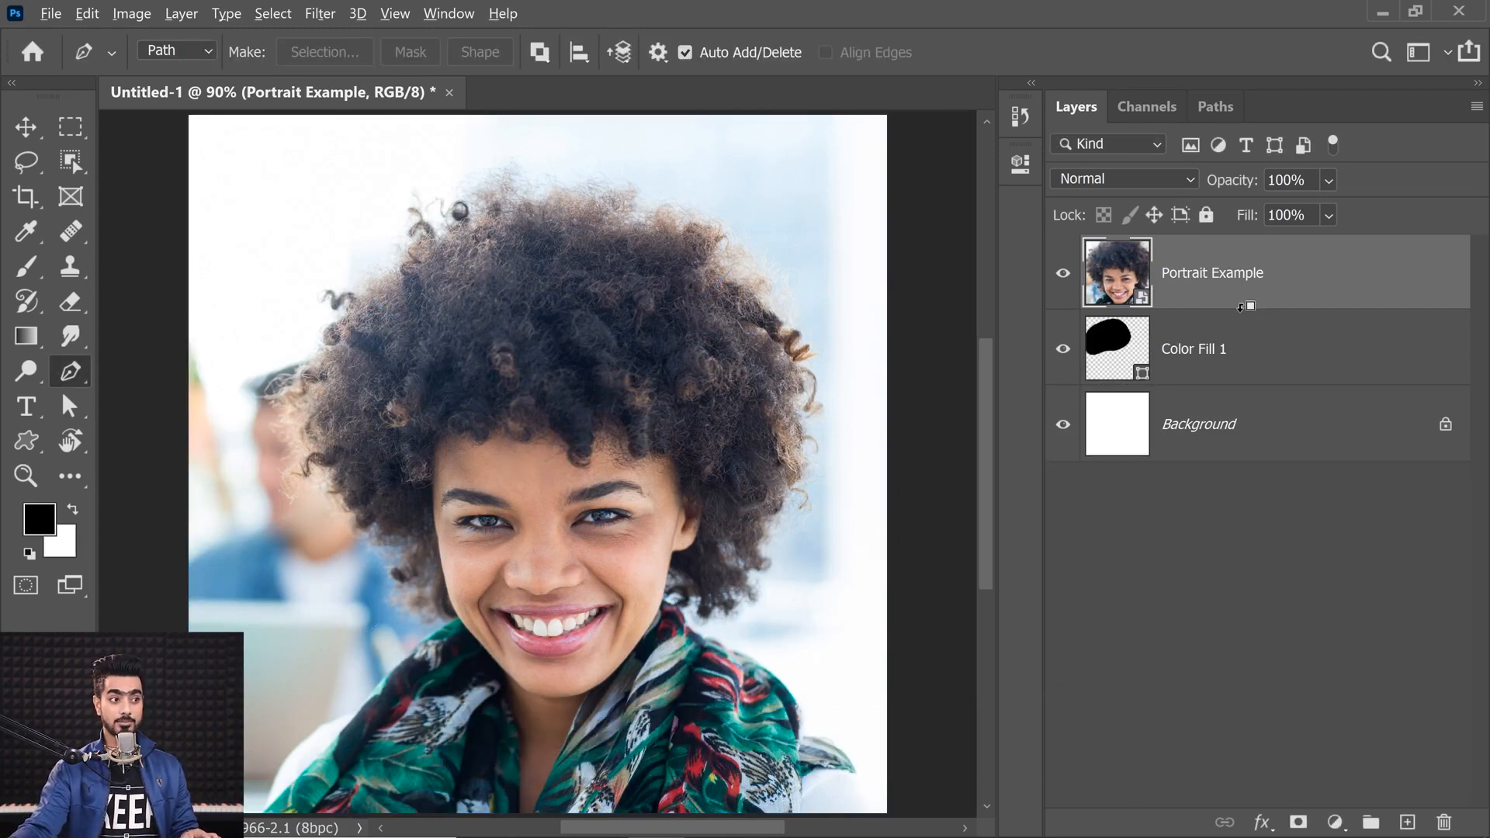
Step: Clip the portrait layer to the blob fill layer and scale it down so the face fits the shape
left_click(1246, 307, "alt")
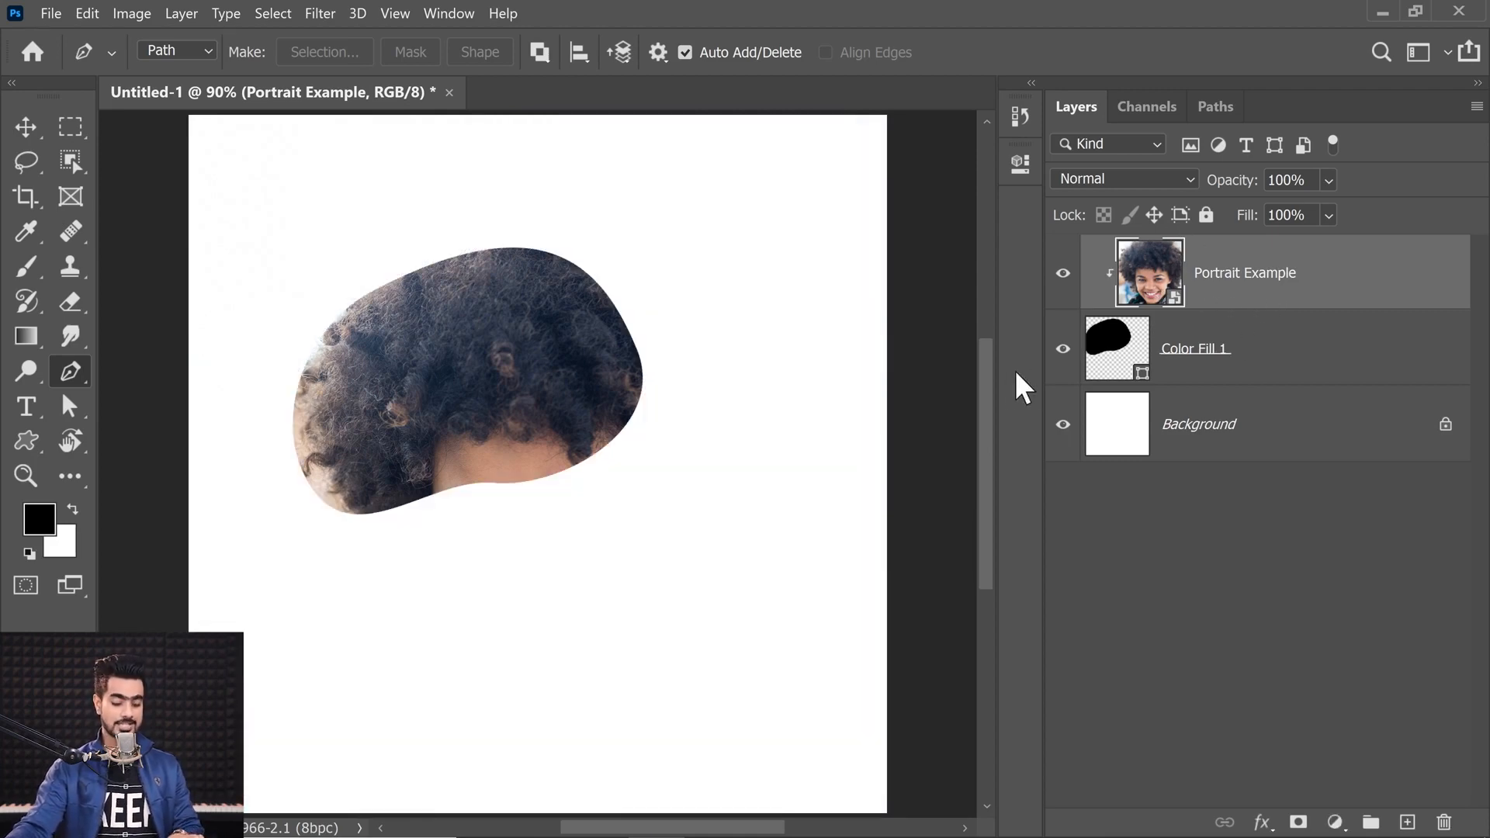
key("ctrl+t")
left_click_drag(854, 746, 748, 648)
left_click_drag(647, 478, 582, 358)
key("p")
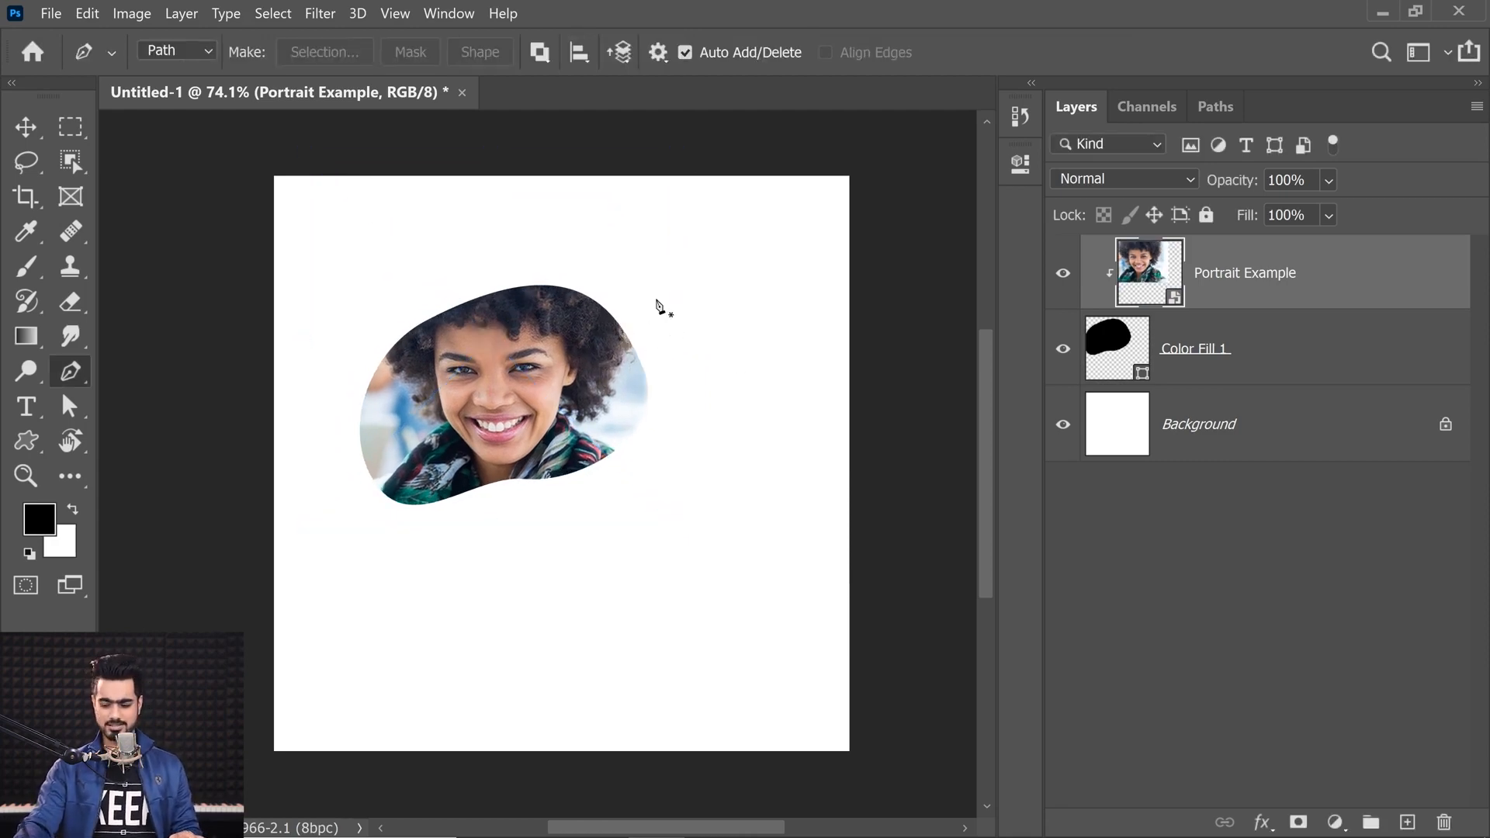
Step: Reshape the Color Fill 1 shape path's anchors and handles so the blob frames the portrait better
scroll(659, 306, "up", 2)
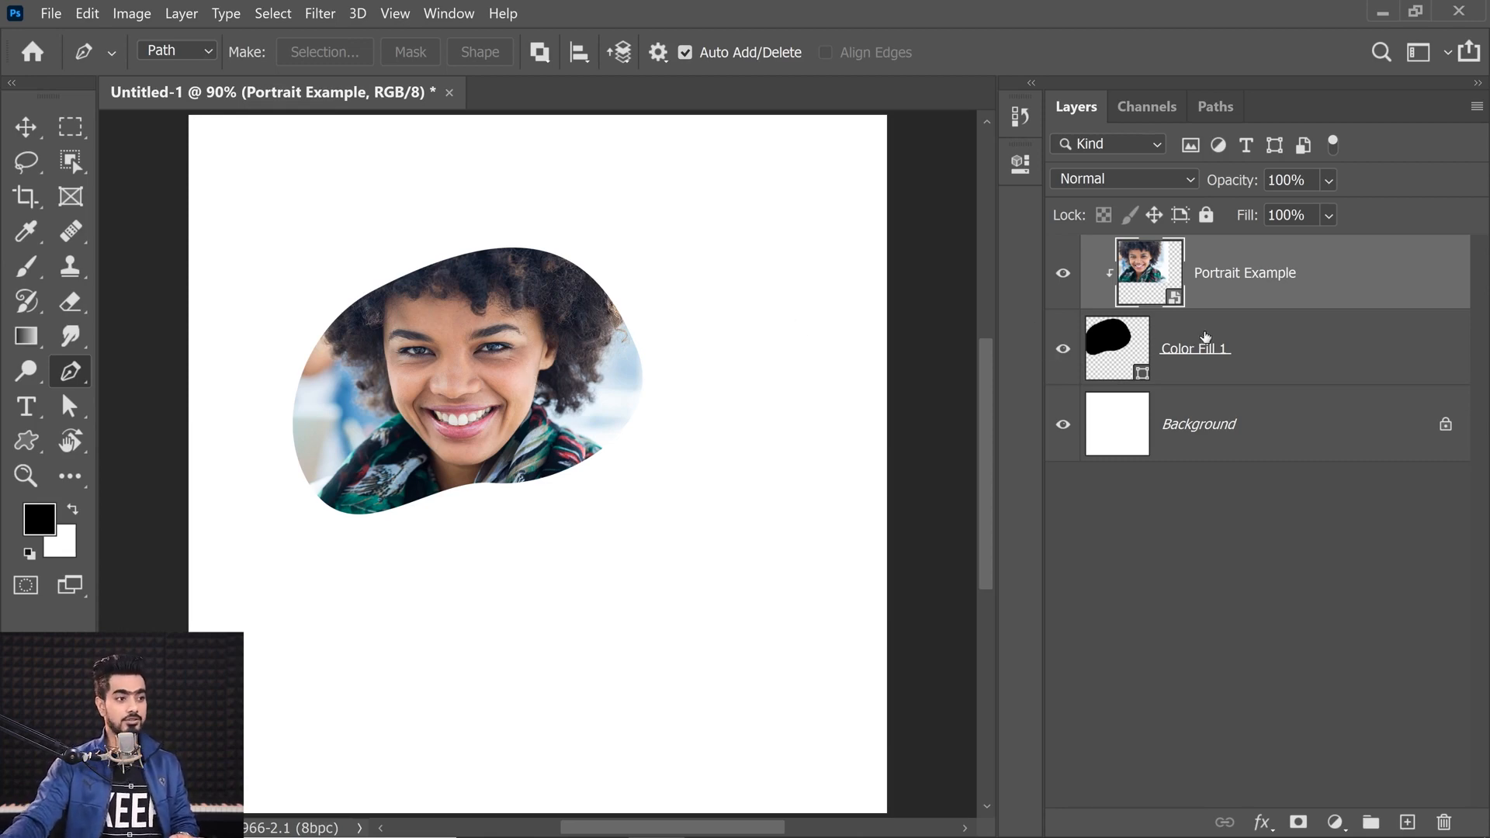
left_click(1203, 339)
left_click(1215, 109)
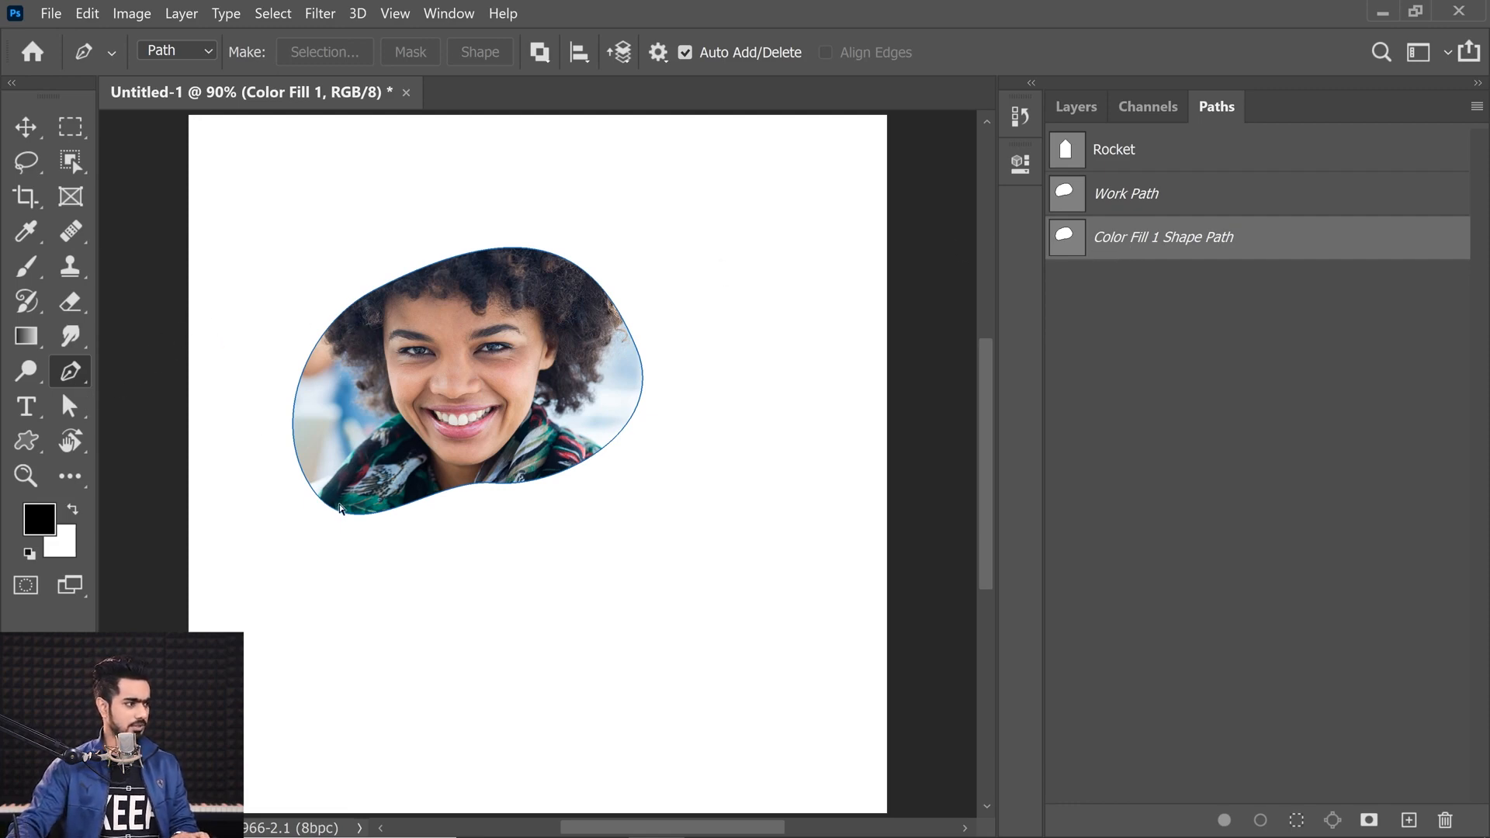
left_click(346, 513, "ctrl")
left_click_drag(313, 488, 337, 478)
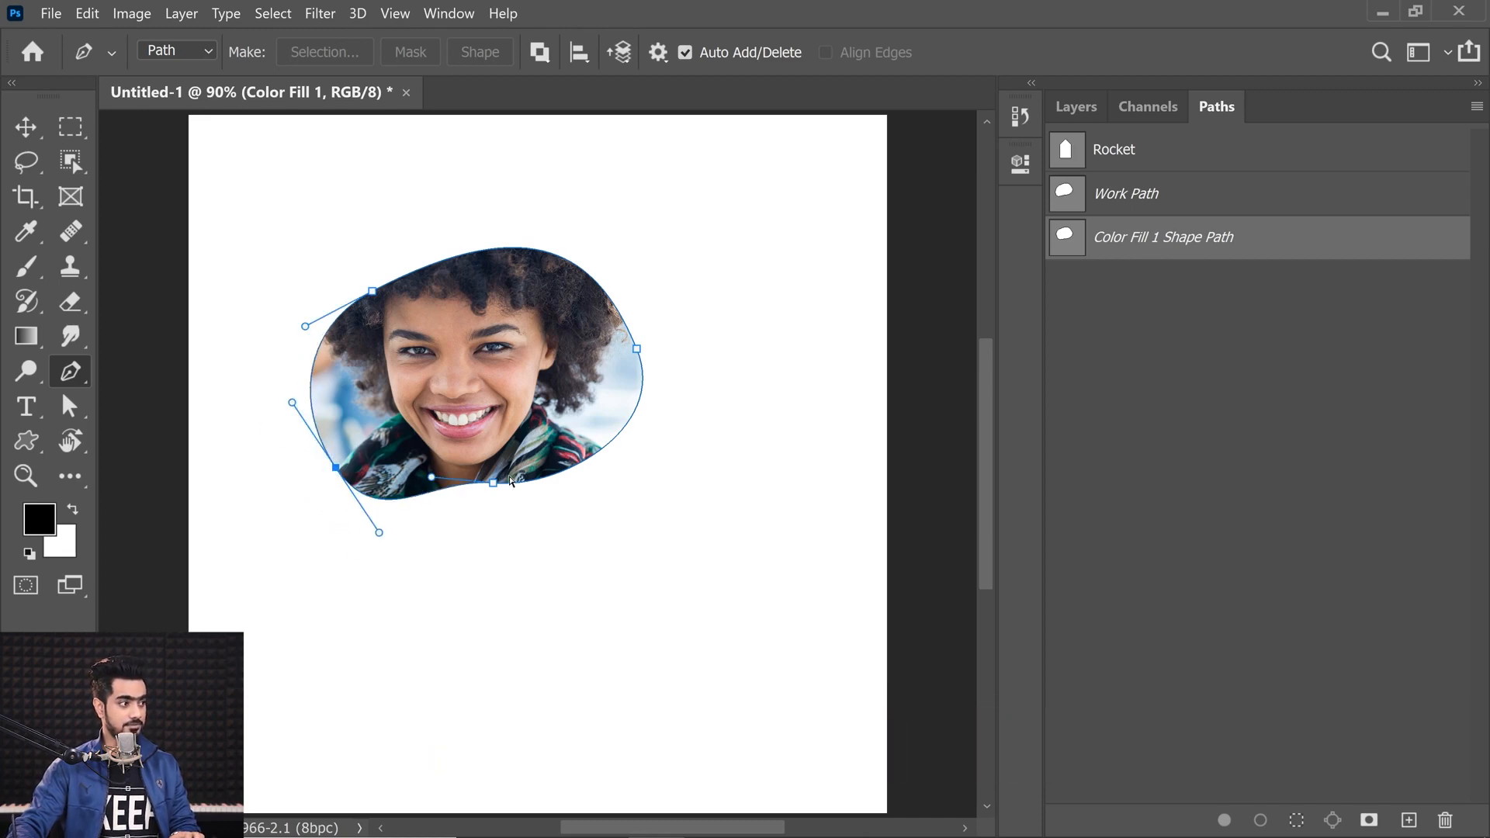
left_click_drag(493, 483, 613, 496)
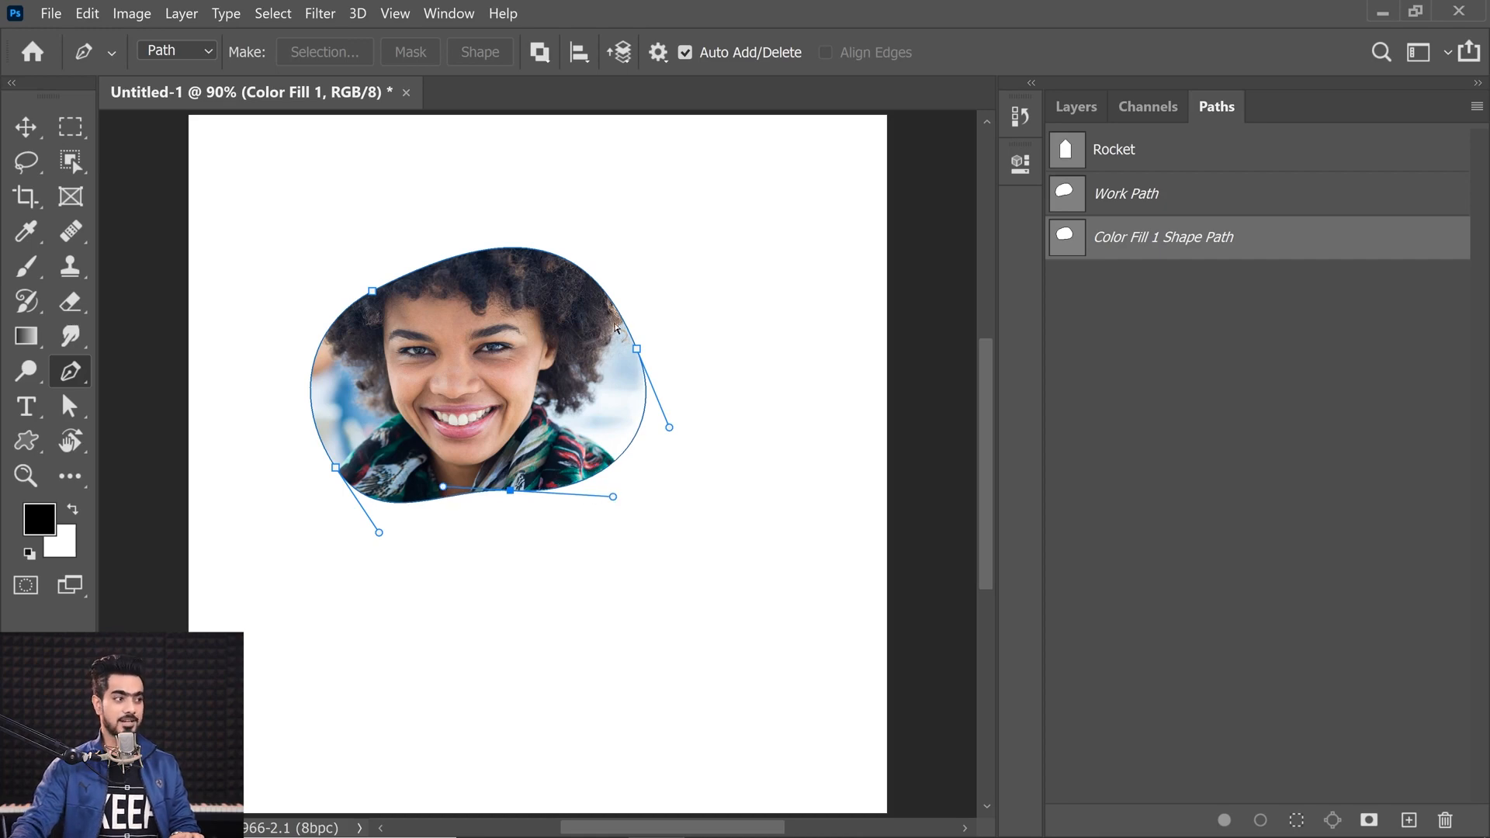
left_click_drag(636, 349, 644, 346)
left_click_drag(372, 292, 370, 278)
left_click_drag(303, 313, 316, 309)
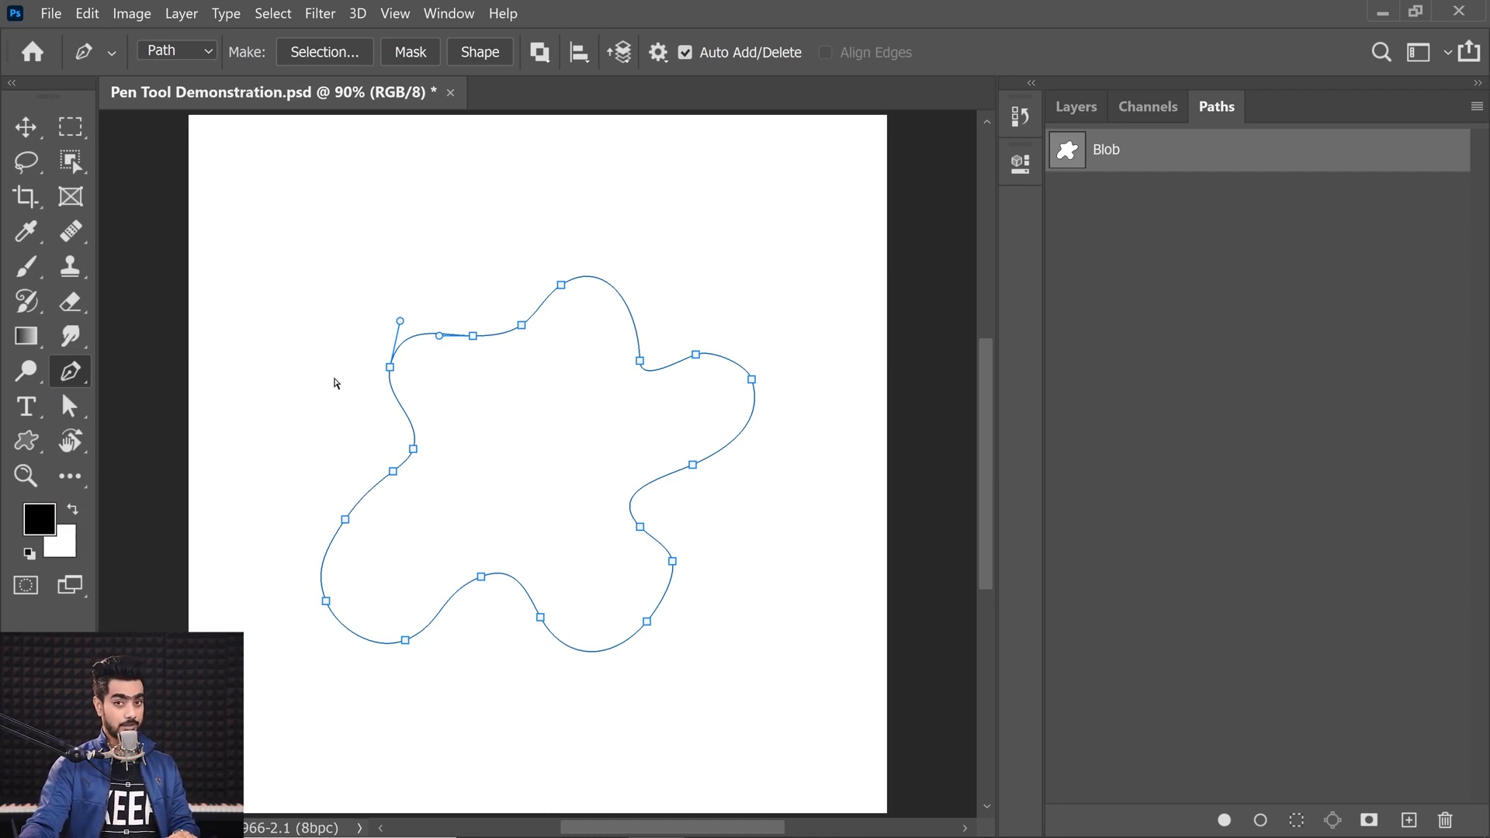
Step: Reshape the Blob path by pulling an upper anchor up into a longer lobe and adjusting its direction handles
left_click_drag(387, 372, 350, 363)
left_click(561, 285)
left_click_drag(560, 287, 572, 234)
left_click(520, 327)
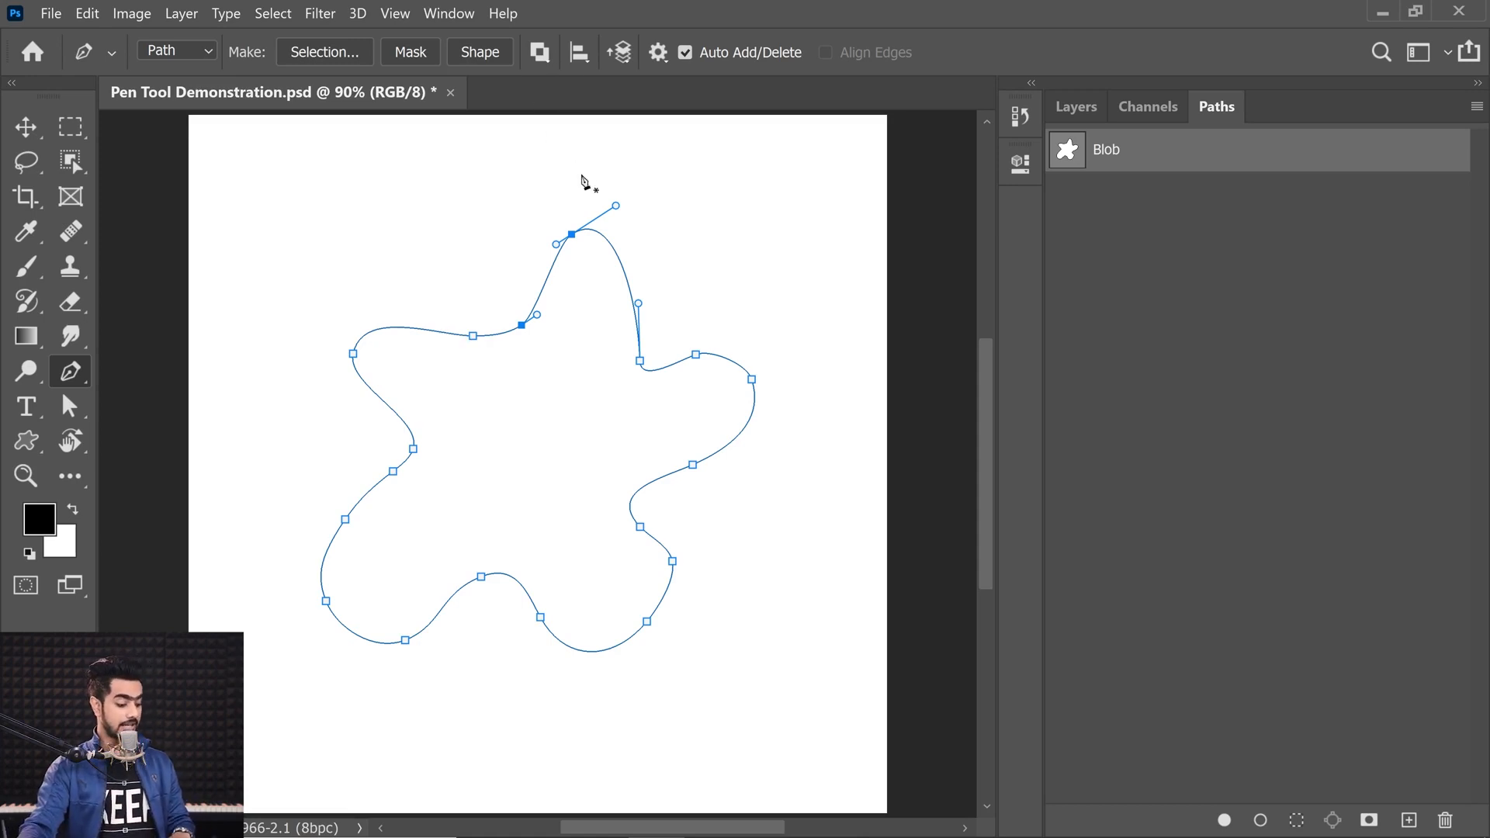
mouse_move(615, 205)
left_mouse_down()
mouse_move(678, 197)
mouse_move(622, 206)
left_mouse_up()
left_click_drag(555, 241, 527, 256)
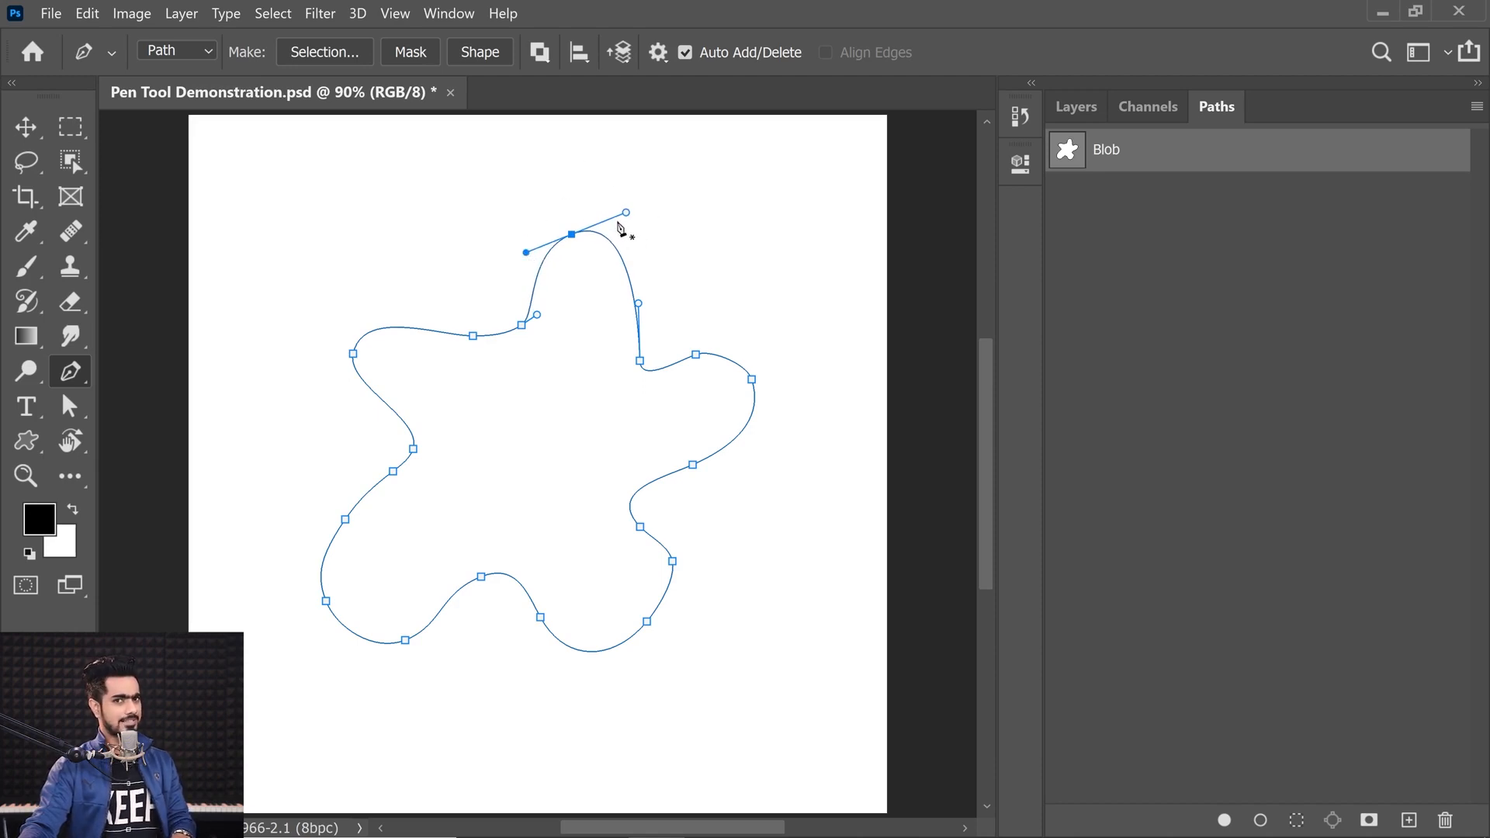
mouse_move(626, 213)
left_mouse_down()
mouse_move(585, 190)
mouse_move(612, 193)
mouse_move(632, 233)
mouse_move(608, 259)
mouse_move(625, 215)
left_mouse_up()
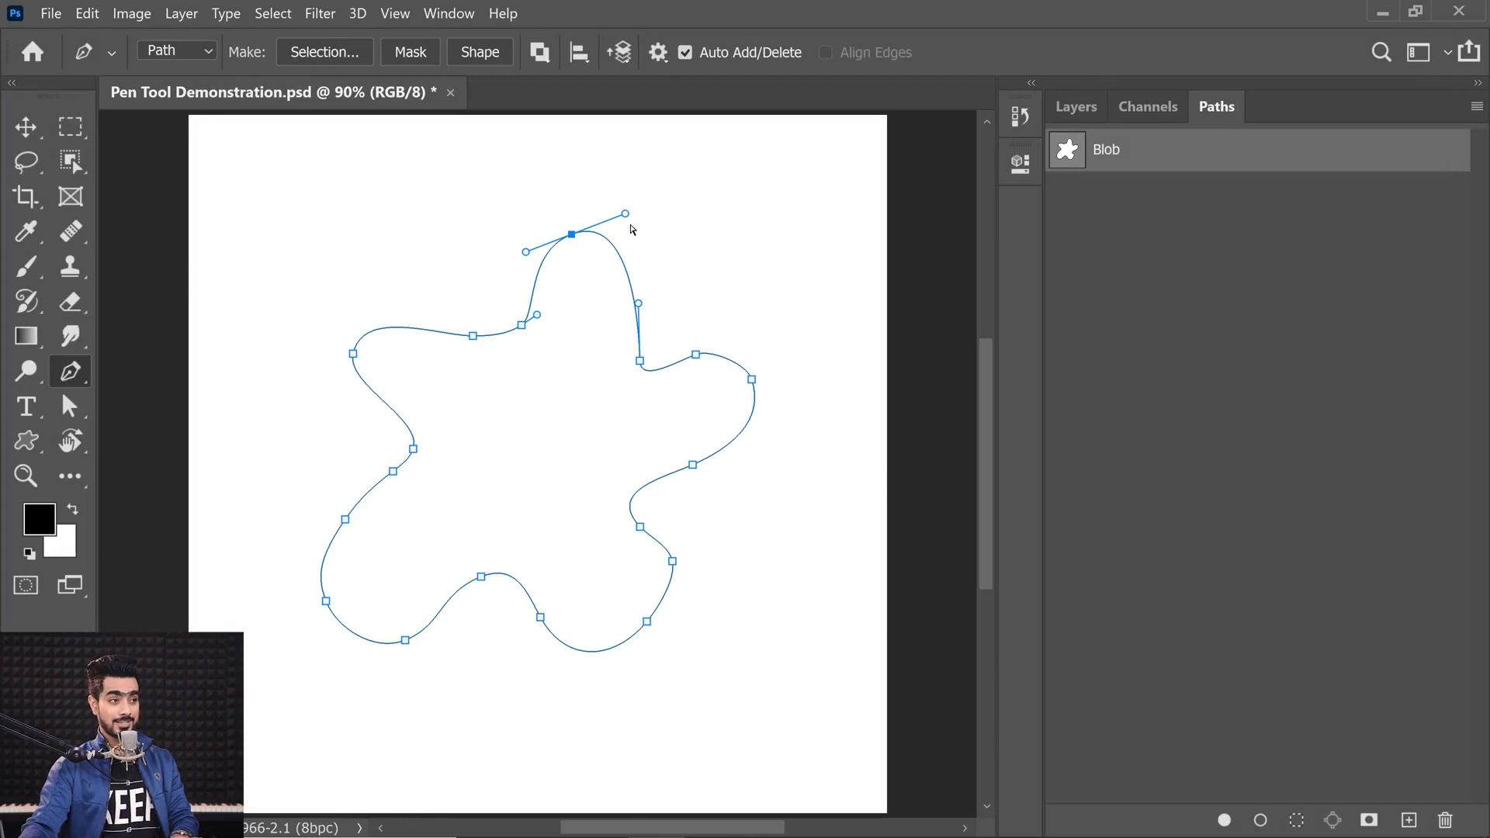
mouse_move(628, 218)
left_mouse_down()
mouse_move(632, 239)
mouse_move(630, 215)
left_mouse_up()
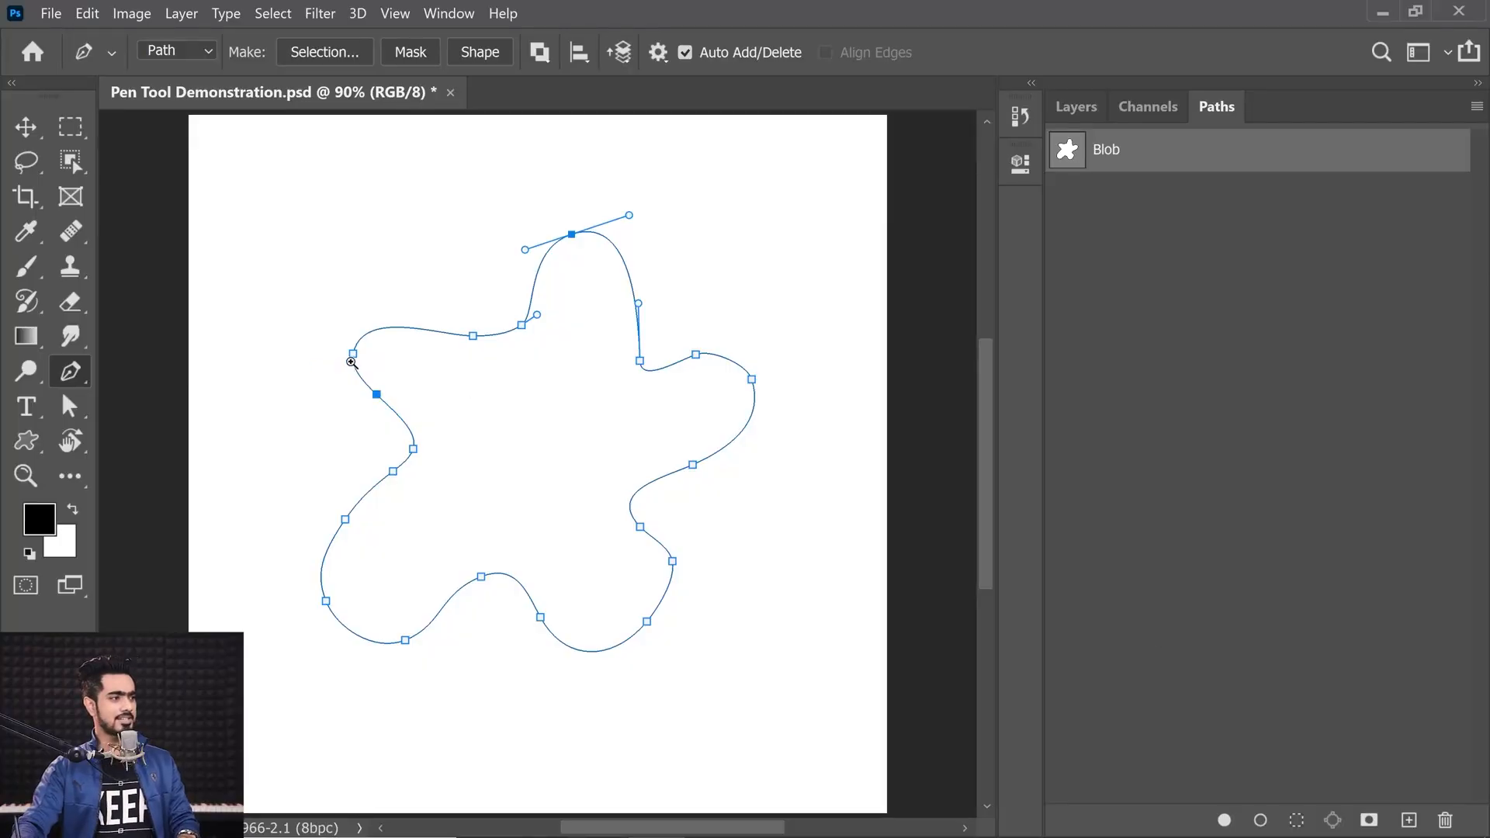
Step: Break the left anchor's direction handles apart so each handle angles independently, forming a sharp point
left_click_drag(351, 361, 390, 359)
left_click(360, 332, "ctrl")
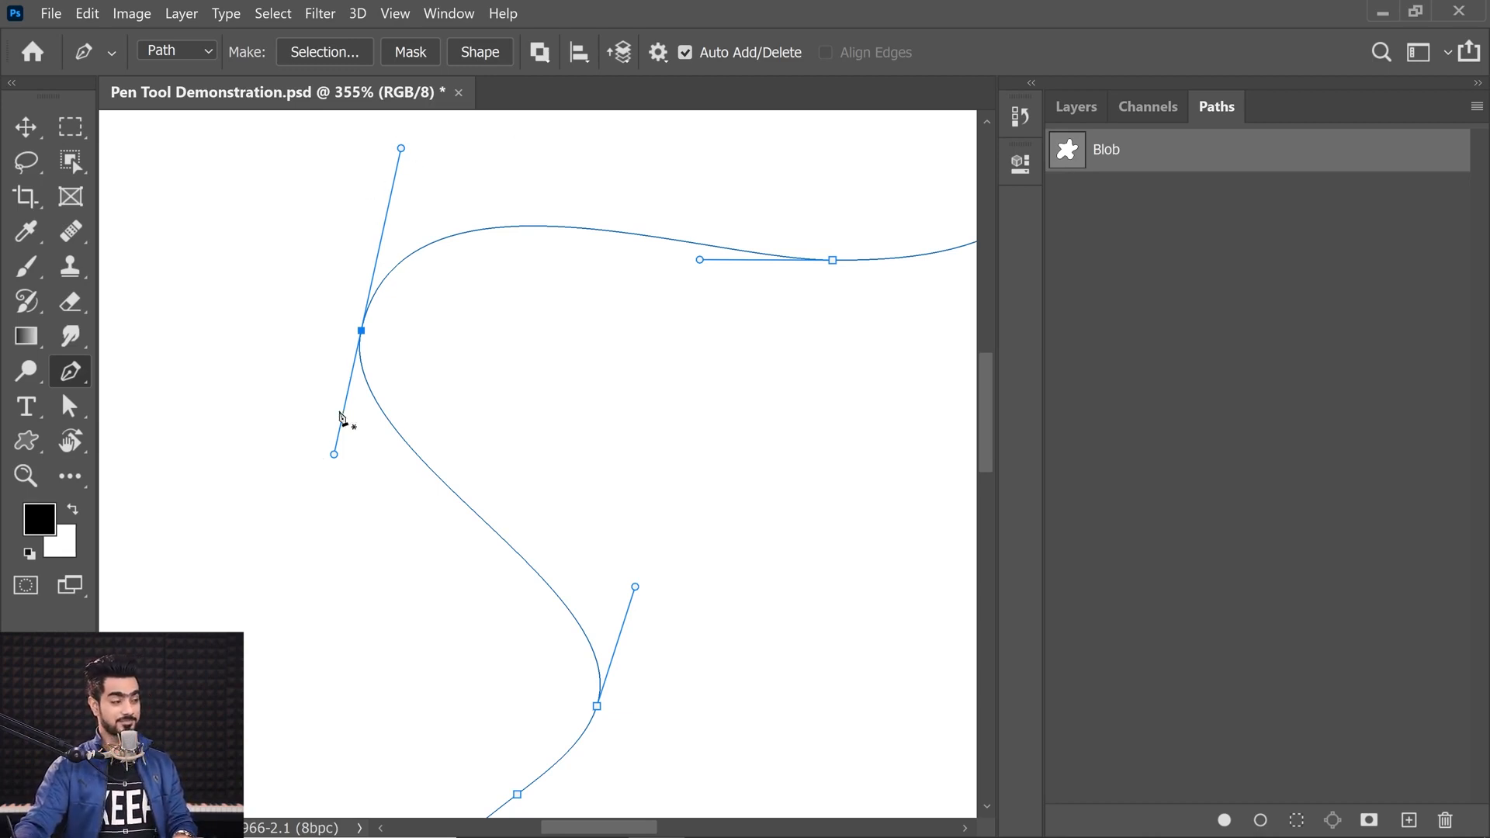
left_click_drag(400, 151, 401, 196)
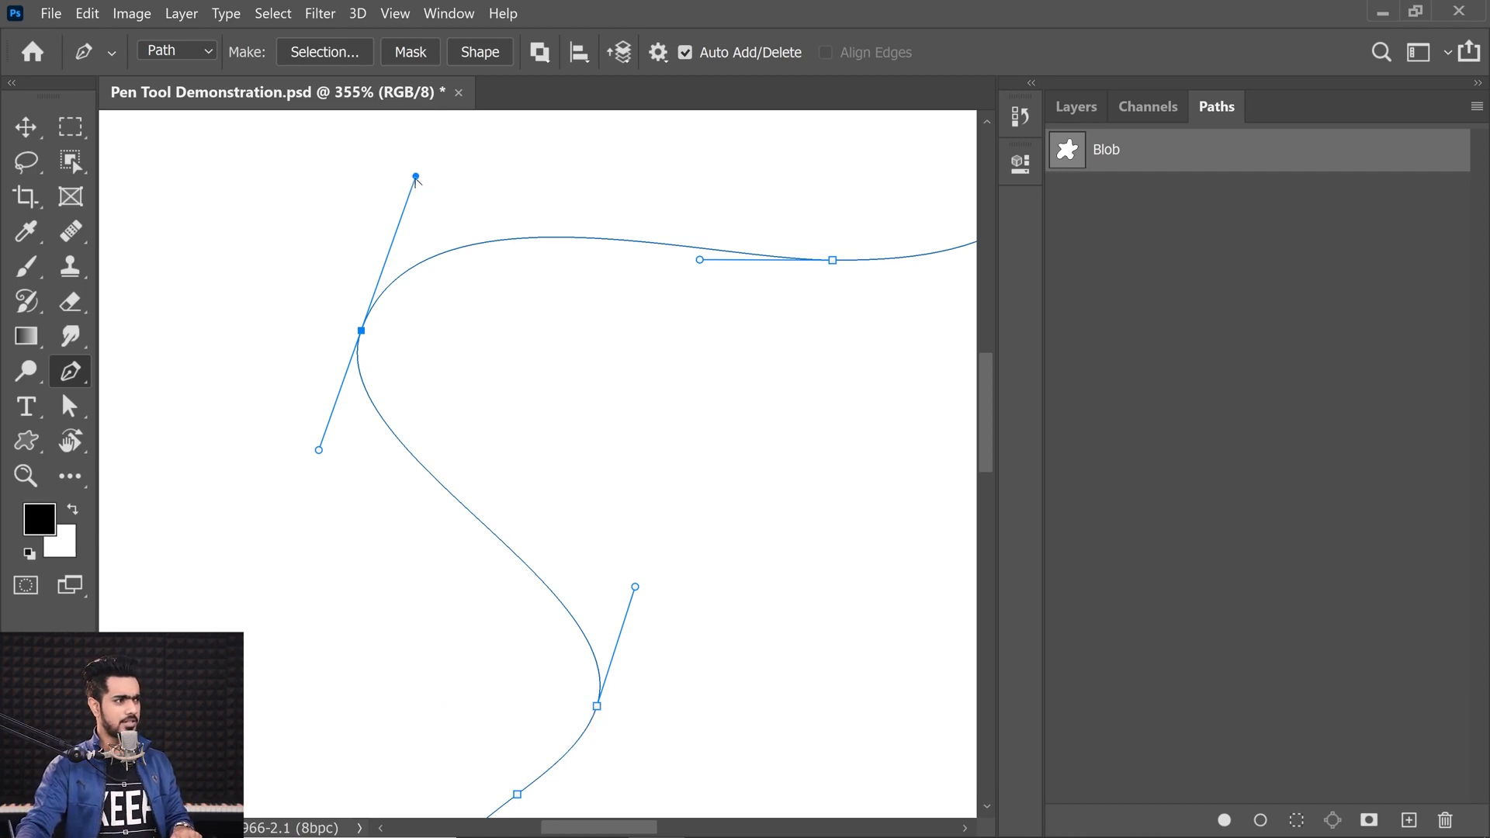
left_click_drag(418, 178, 484, 221)
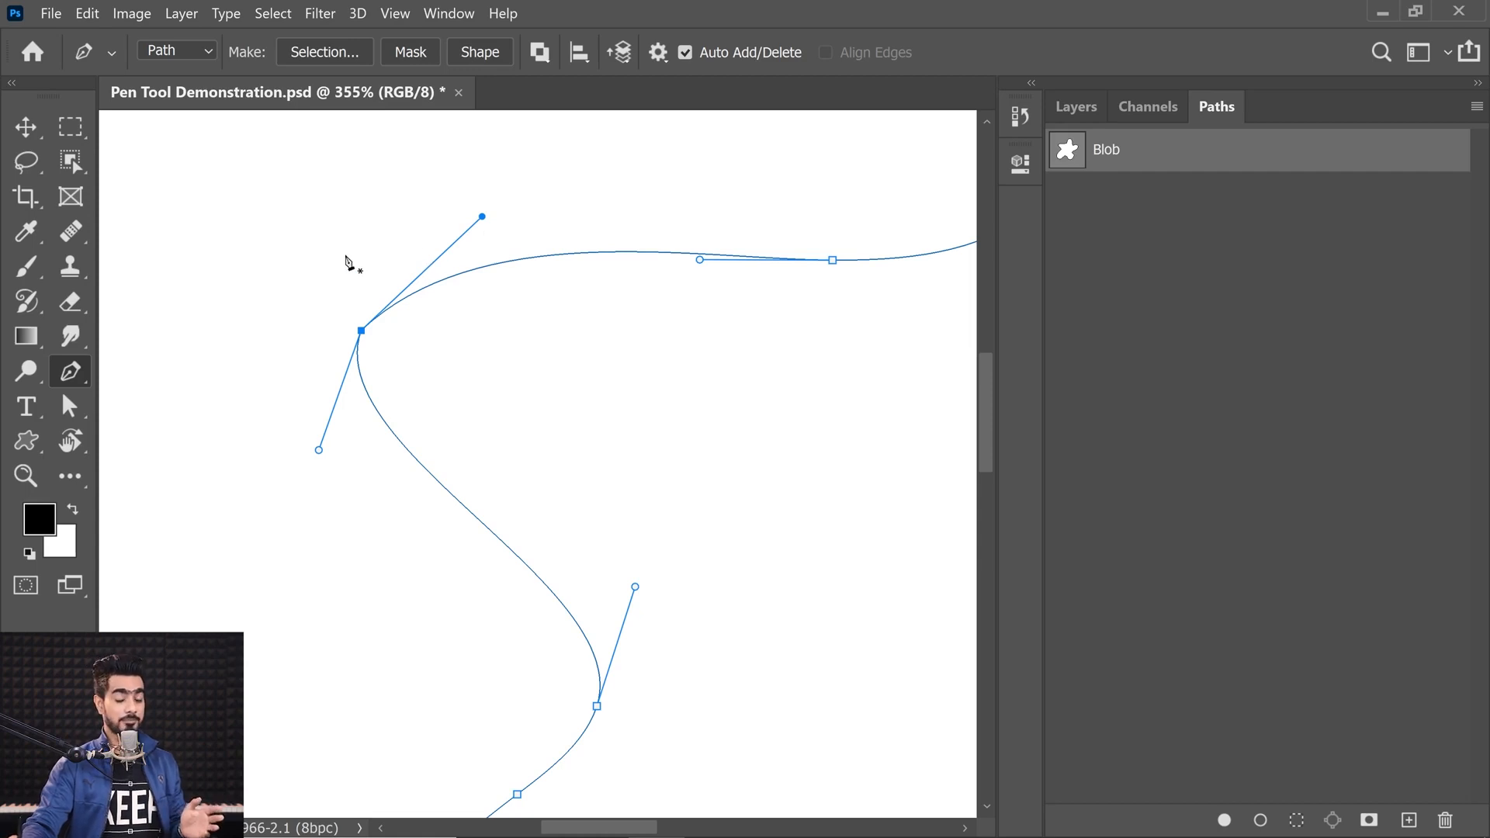
left_click_drag(319, 450, 490, 407)
left_click_drag(482, 218, 543, 194)
scroll(489, 318, "down", 5)
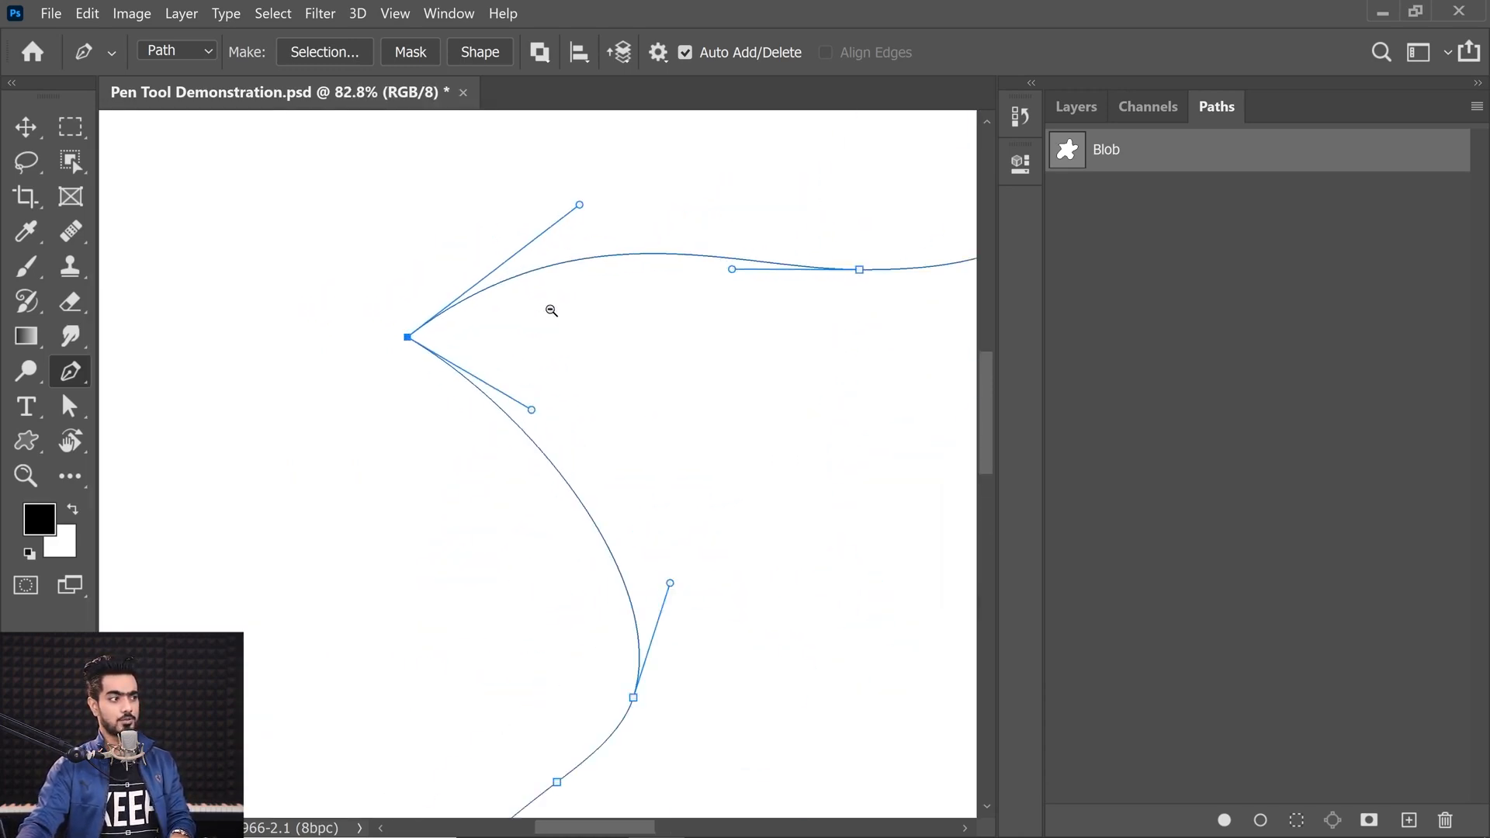
Step: Drag the pointed anchor's two independent handles to vary the curves on either side of the corner
left_click_drag(551, 310, 565, 311)
left_click_drag(448, 358, 426, 384)
left_click_drag(464, 347, 415, 389)
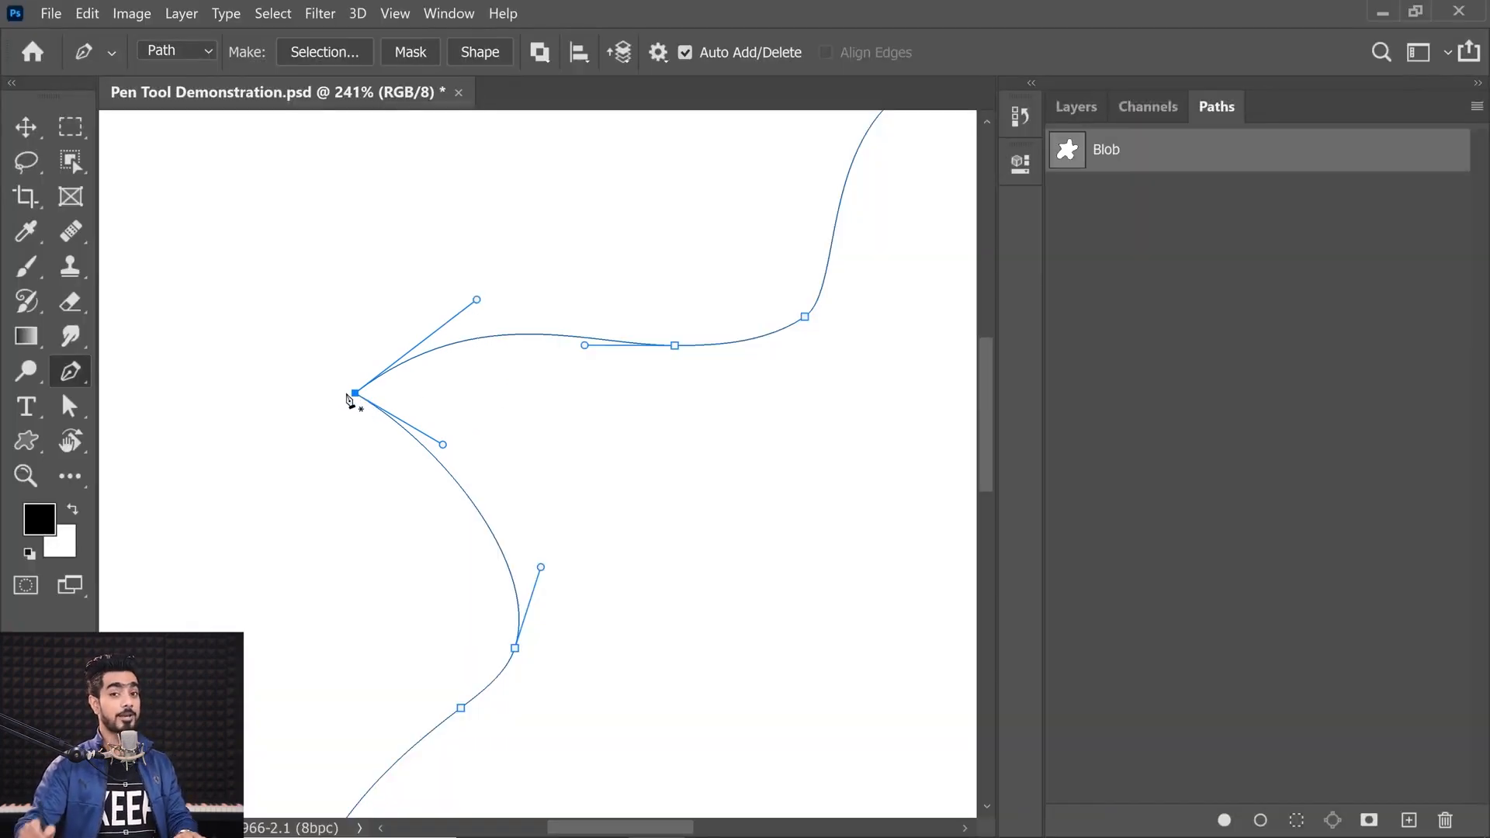
mouse_move(445, 447)
left_mouse_down()
mouse_move(456, 429)
mouse_move(422, 416)
mouse_move(455, 446)
left_mouse_up()
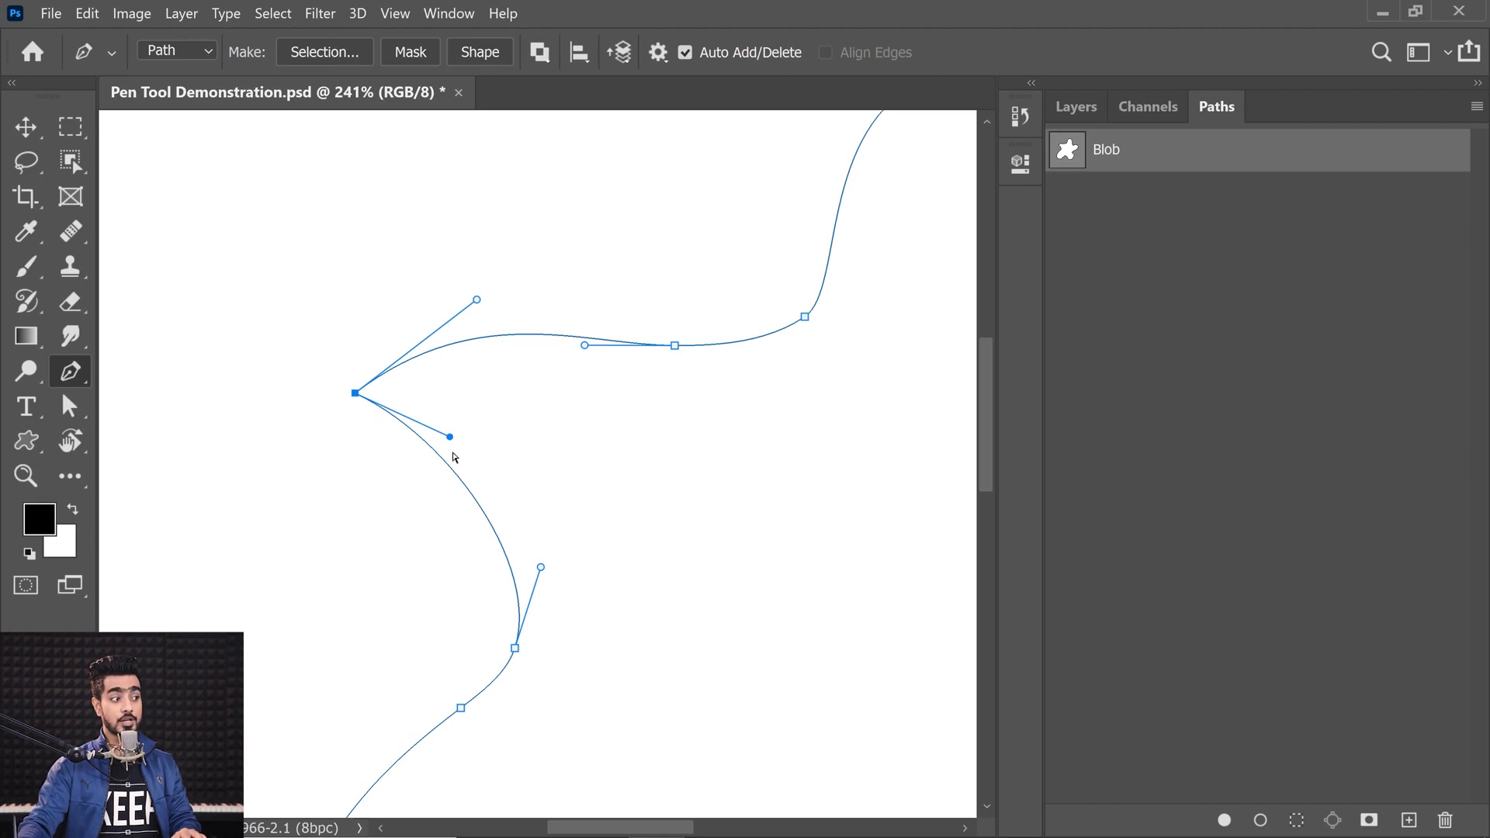
mouse_move(476, 301)
left_mouse_down()
mouse_move(409, 243)
mouse_move(469, 275)
left_mouse_up()
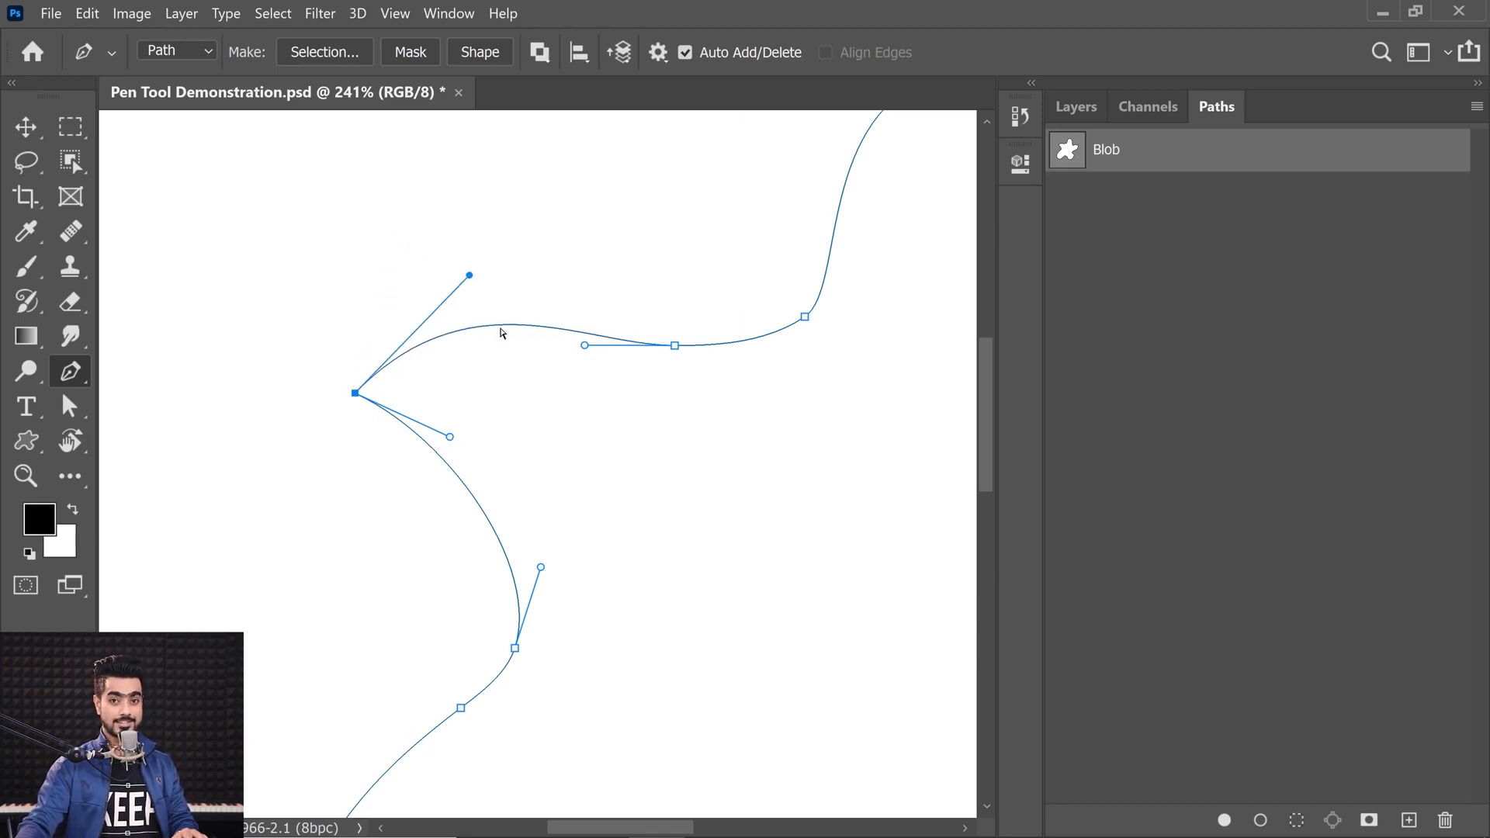
left_click_drag(450, 438, 360, 446)
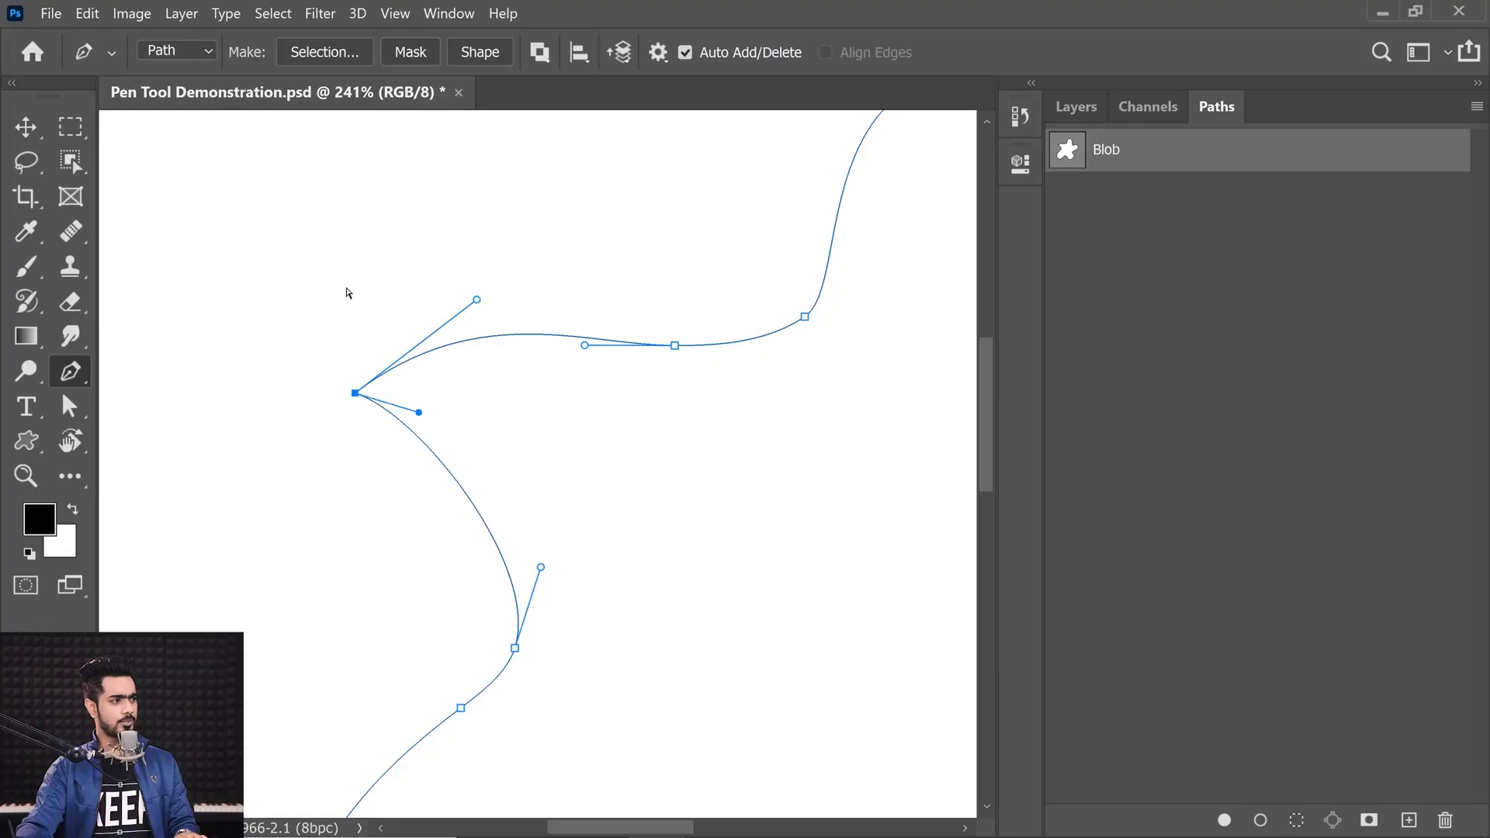
left_click_drag(346, 293, 342, 351)
left_click_drag(390, 292, 414, 265)
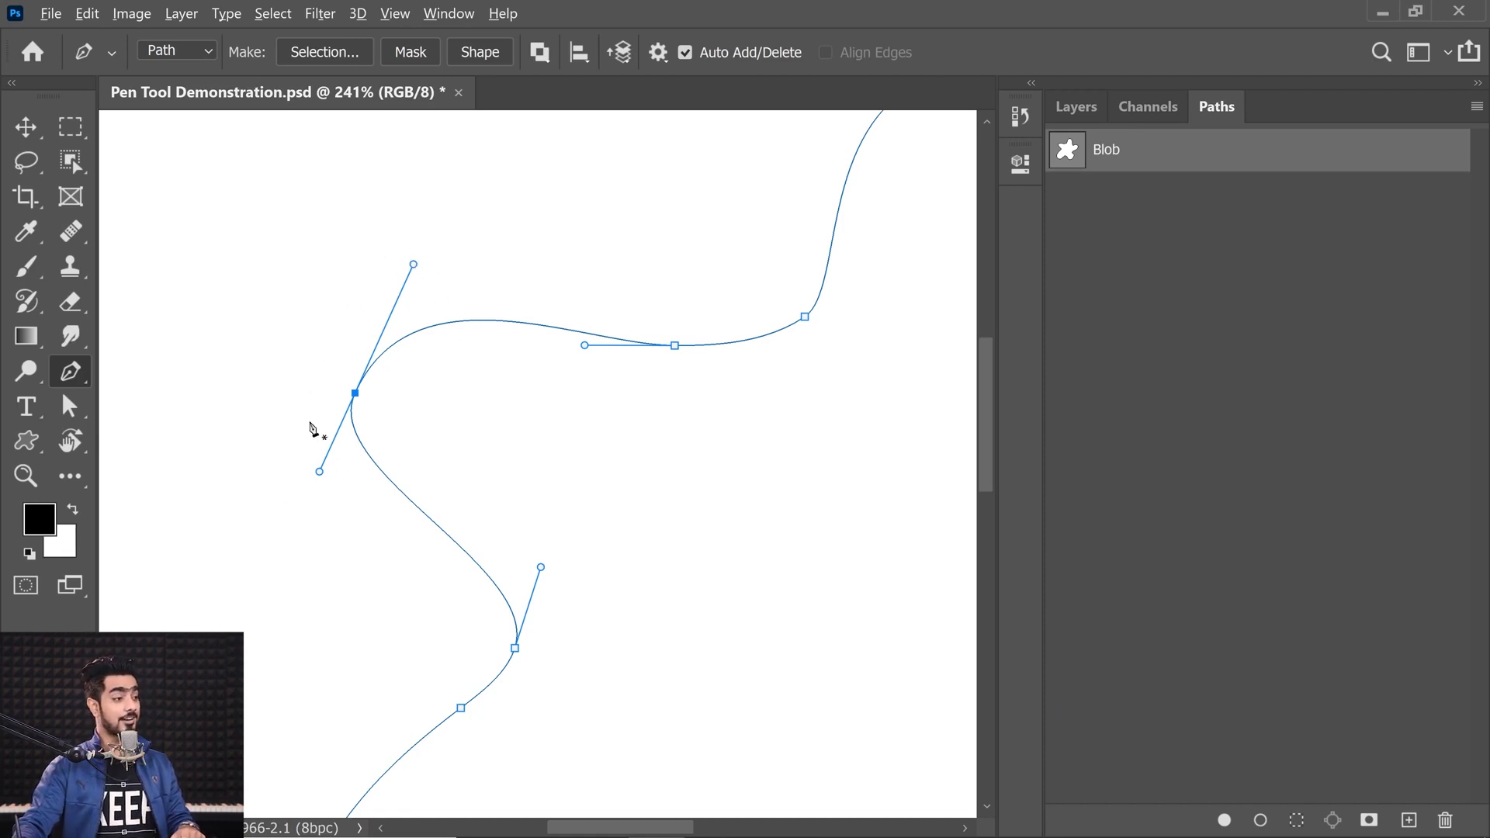
Step: Collapse the left anchor's handles into a plain corner, then pull new smooth handles out from it
left_click(354, 393, "alt")
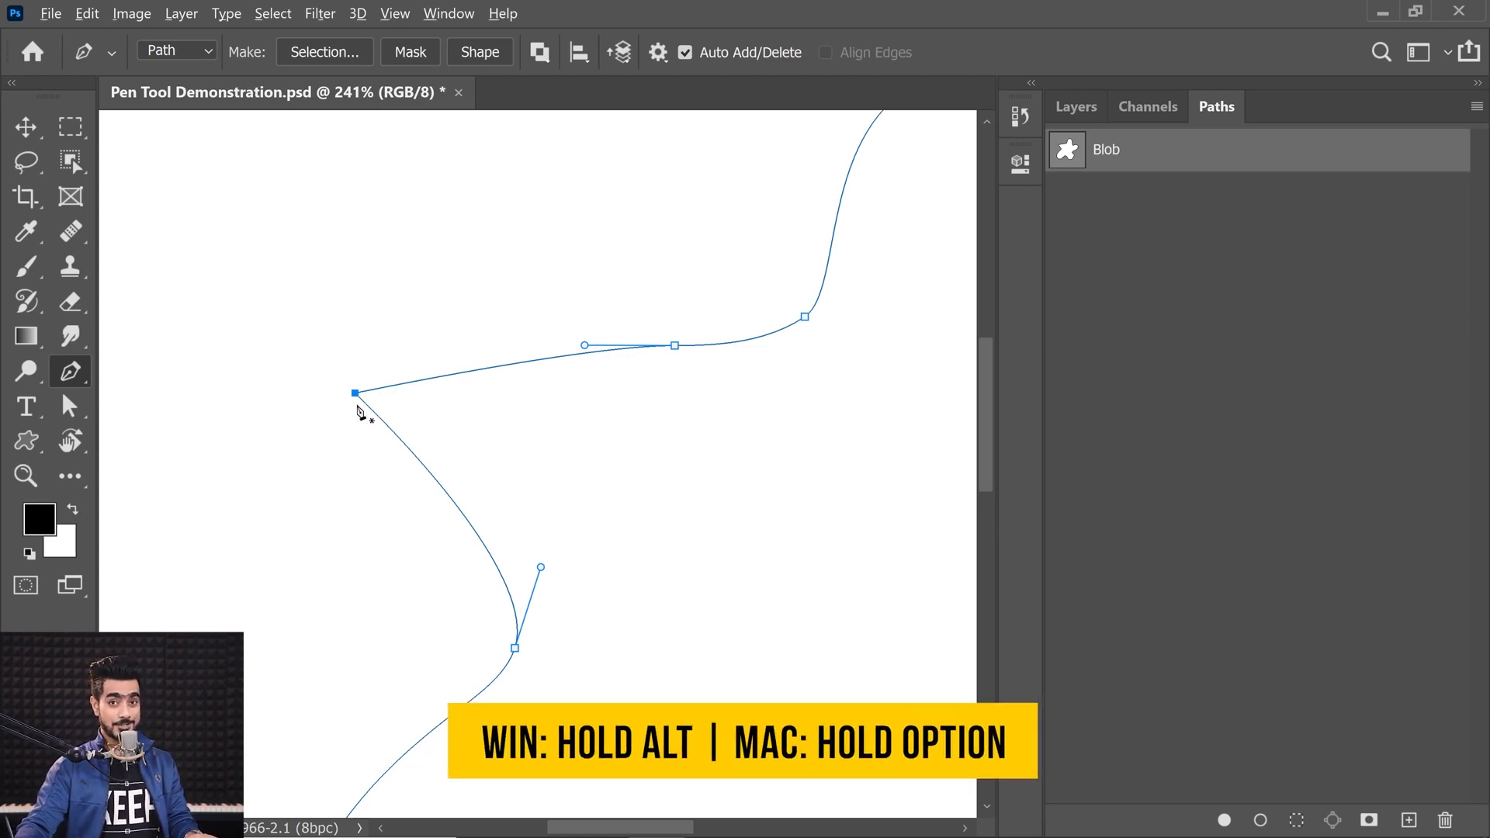
left_click_drag(356, 393, 364, 379)
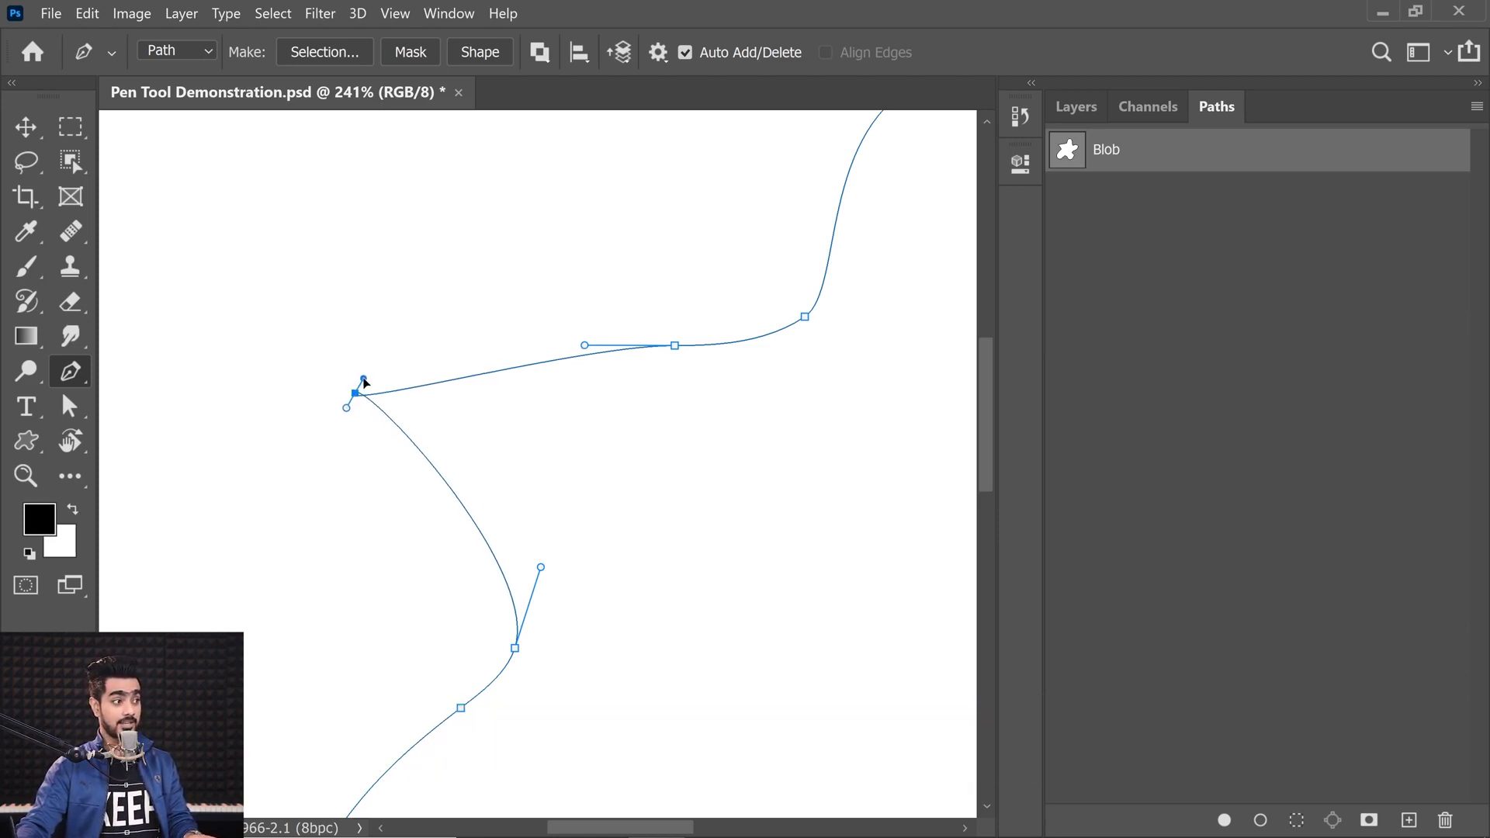
left_click_drag(364, 380, 317, 523)
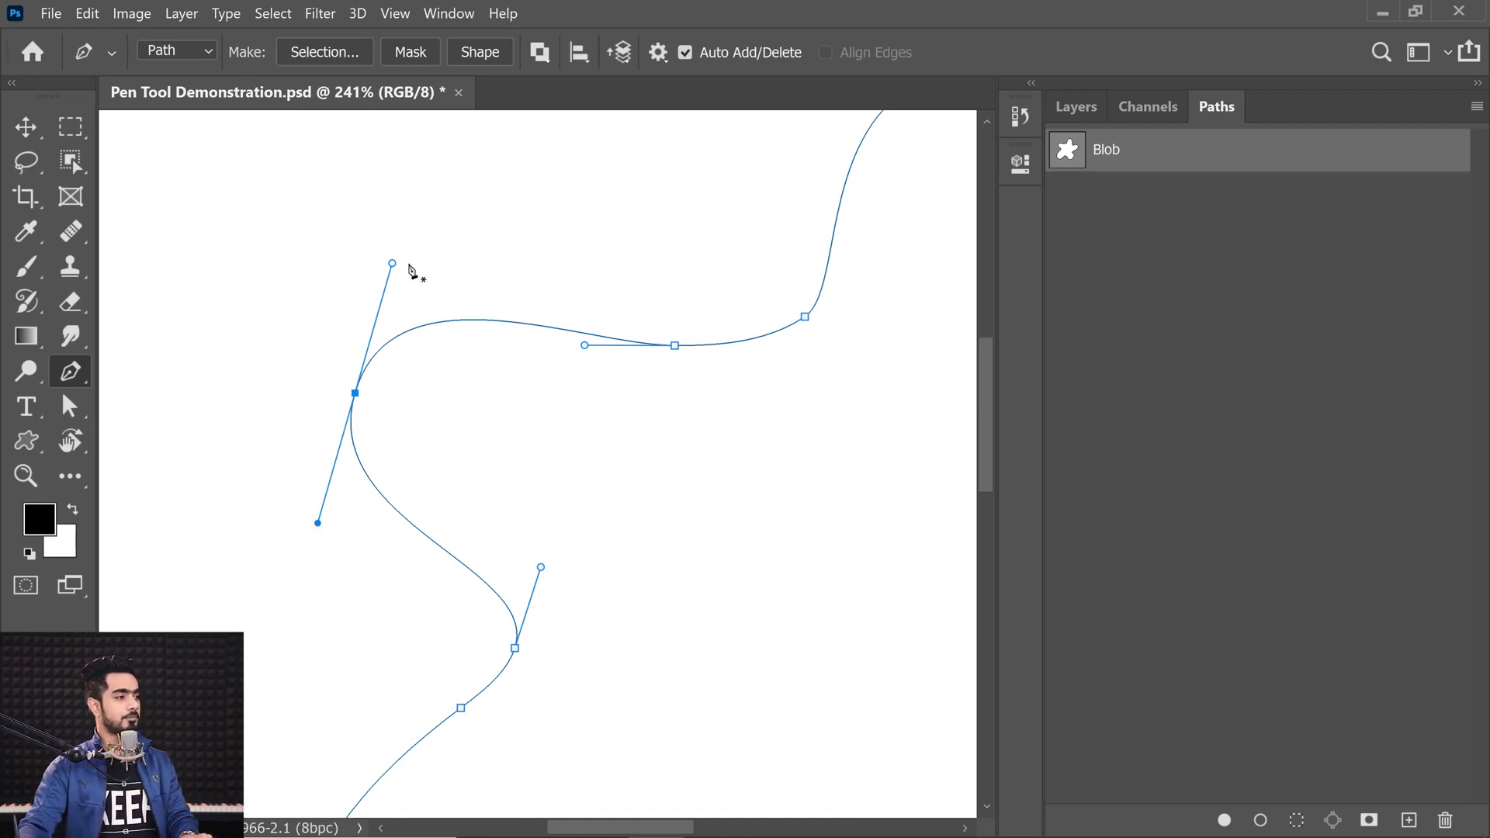
left_click_drag(392, 264, 441, 229)
left_click_drag(292, 512, 302, 497)
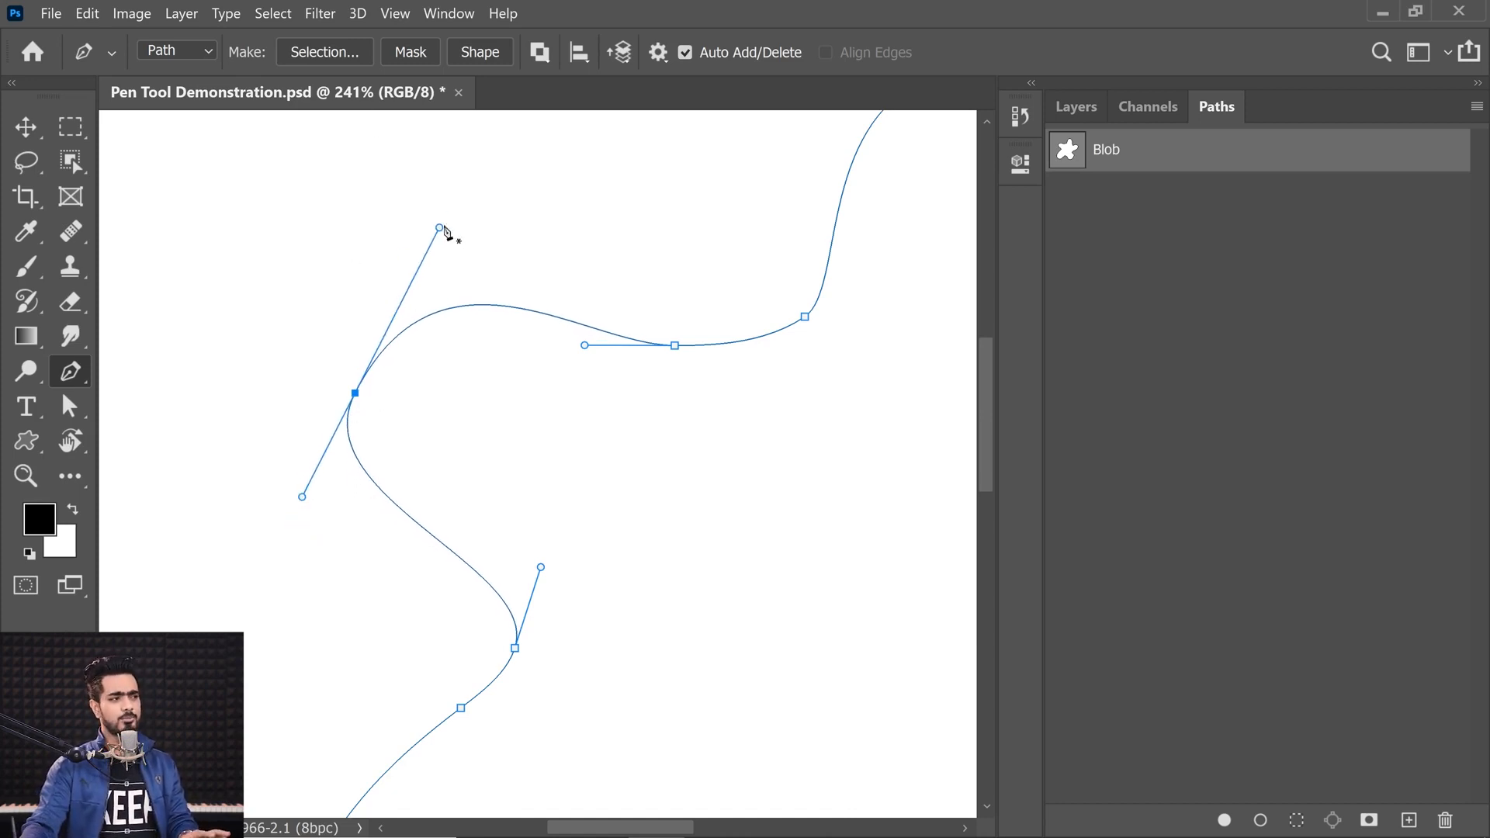
Step: Break the anchor's upper handle away, then drag fresh smooth handles back out from the anchor
left_click_drag(439, 227, 510, 283)
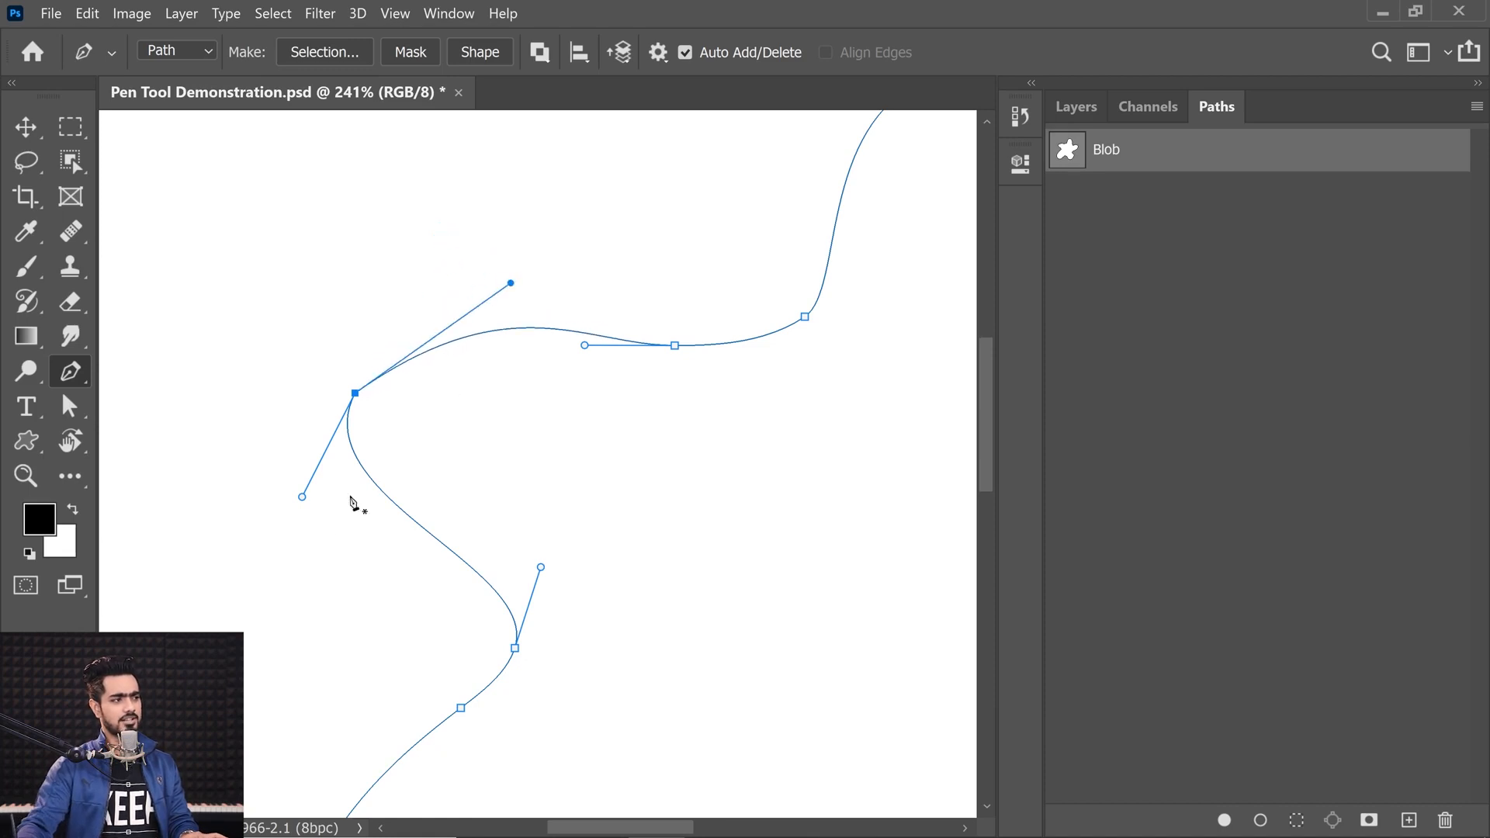
left_click_drag(302, 498, 400, 508)
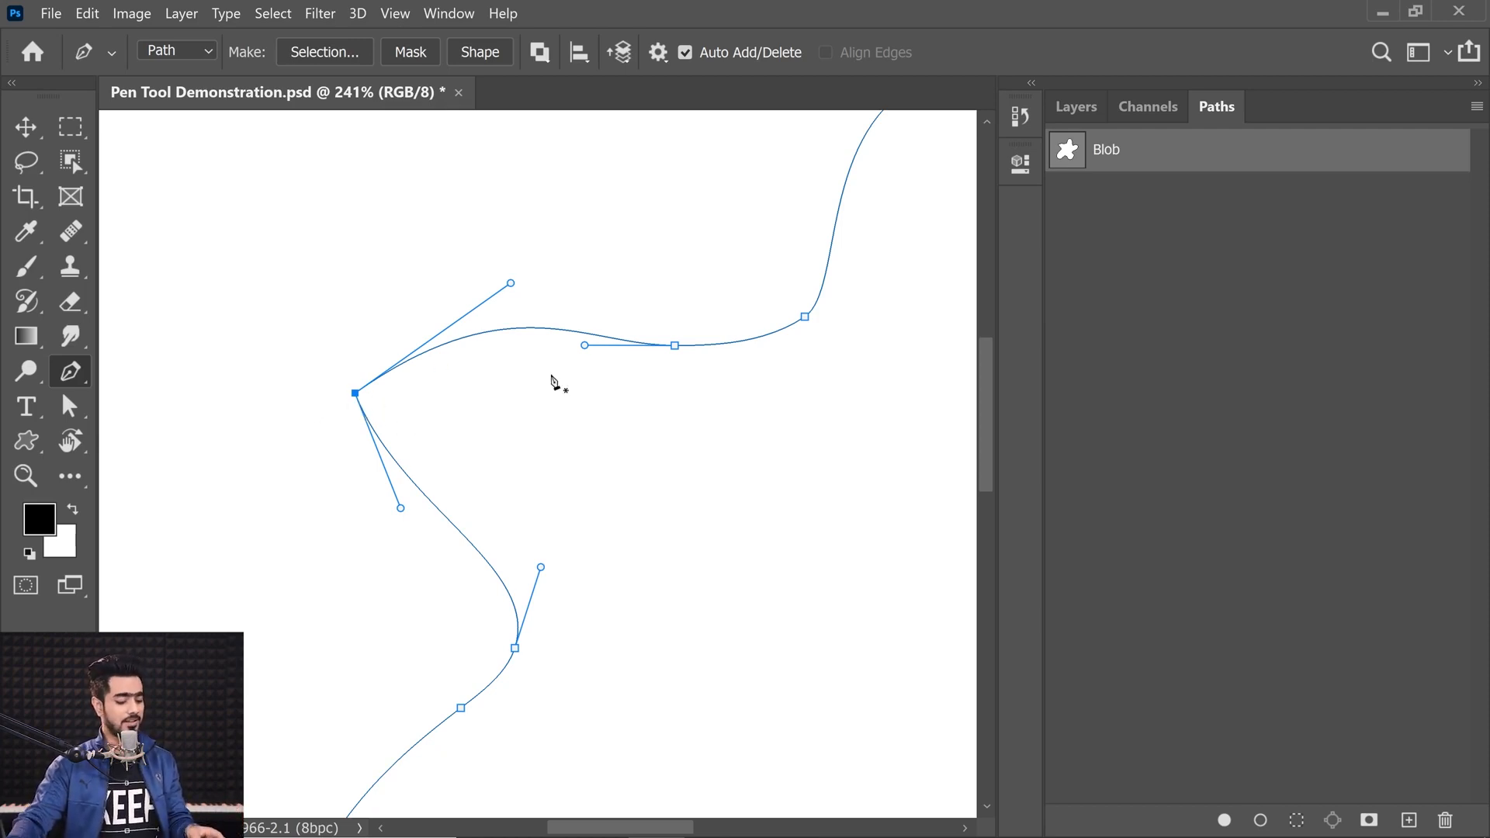
left_click_drag(354, 394, 292, 548)
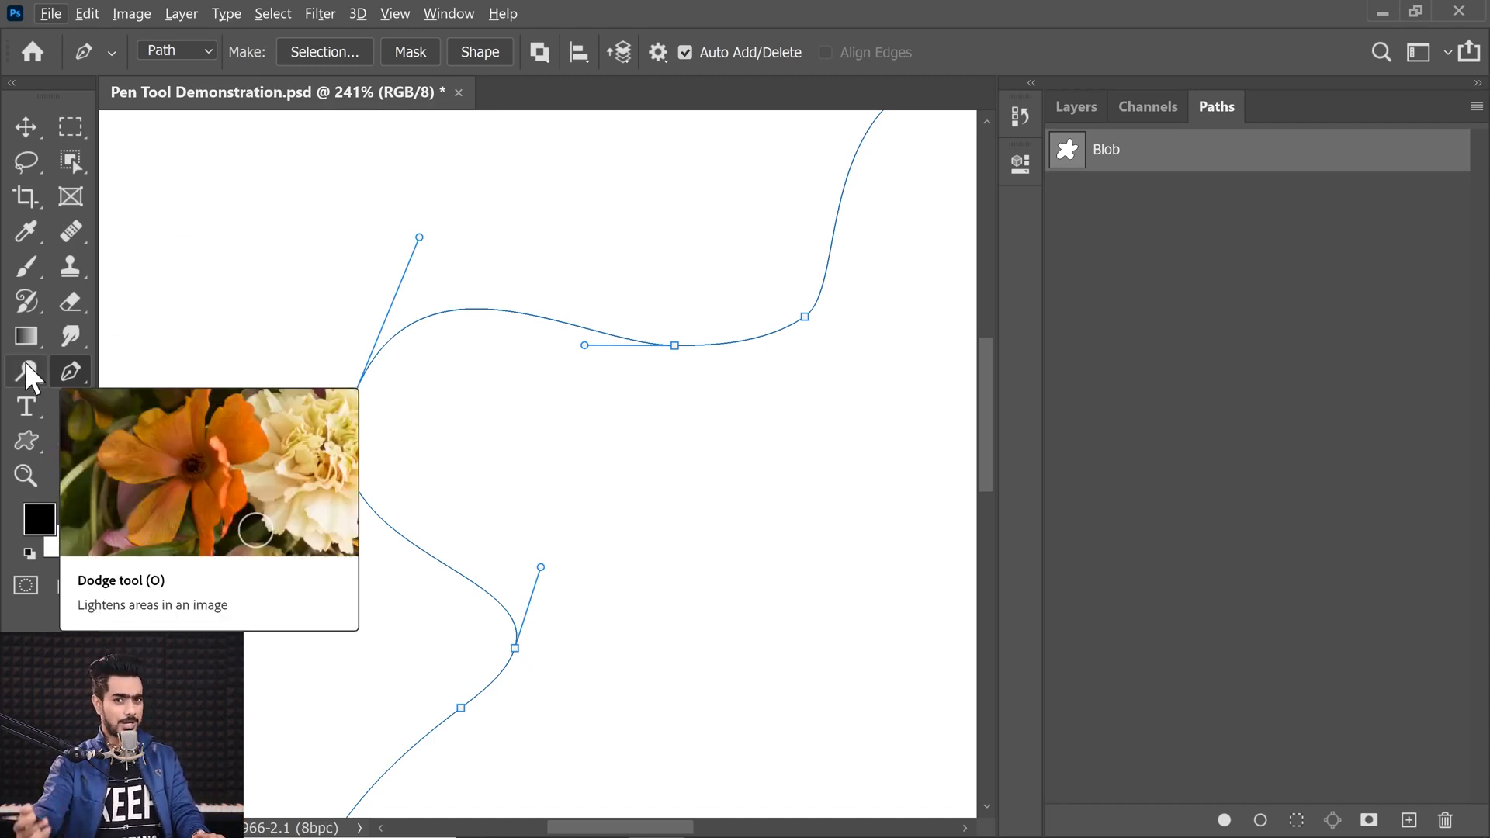
Step: Try bending the anchor's two handles independently with the Convert Point Tool, then return to the Pen tool and undo both drags
right_click(70, 372)
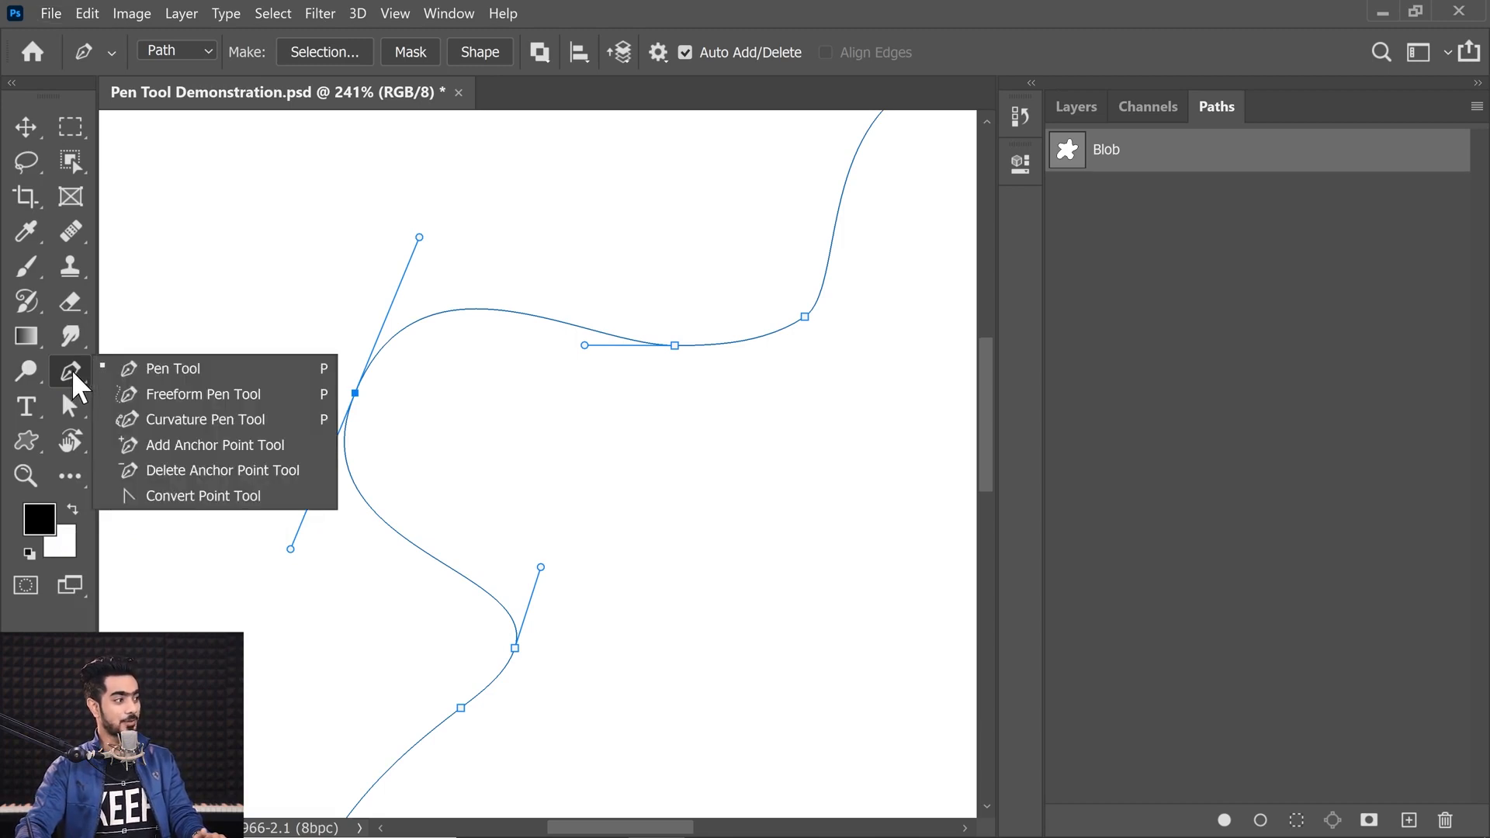
left_click(169, 498)
left_click_drag(421, 238, 492, 284)
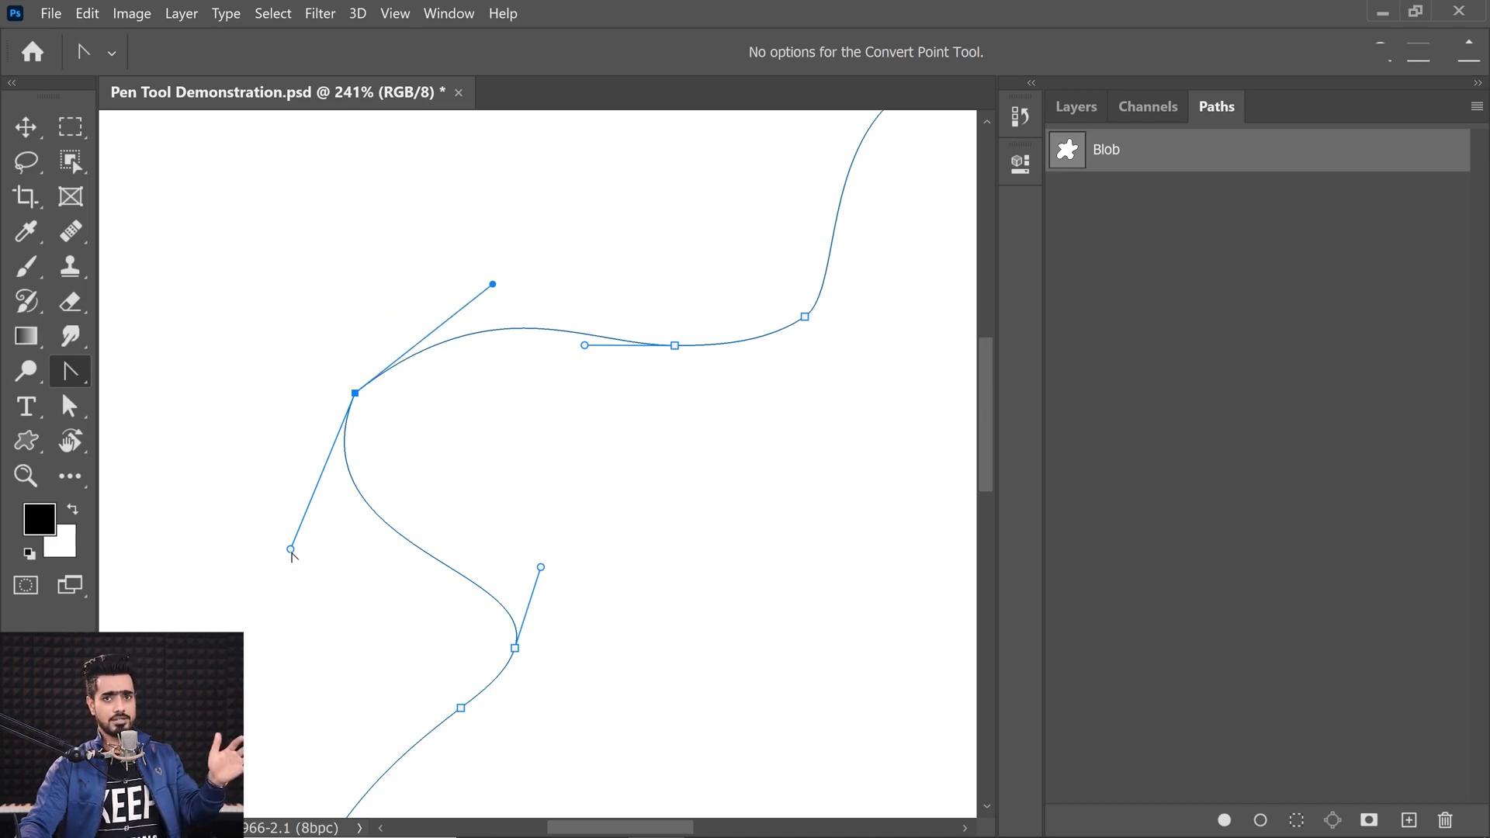
left_click_drag(292, 552, 390, 561)
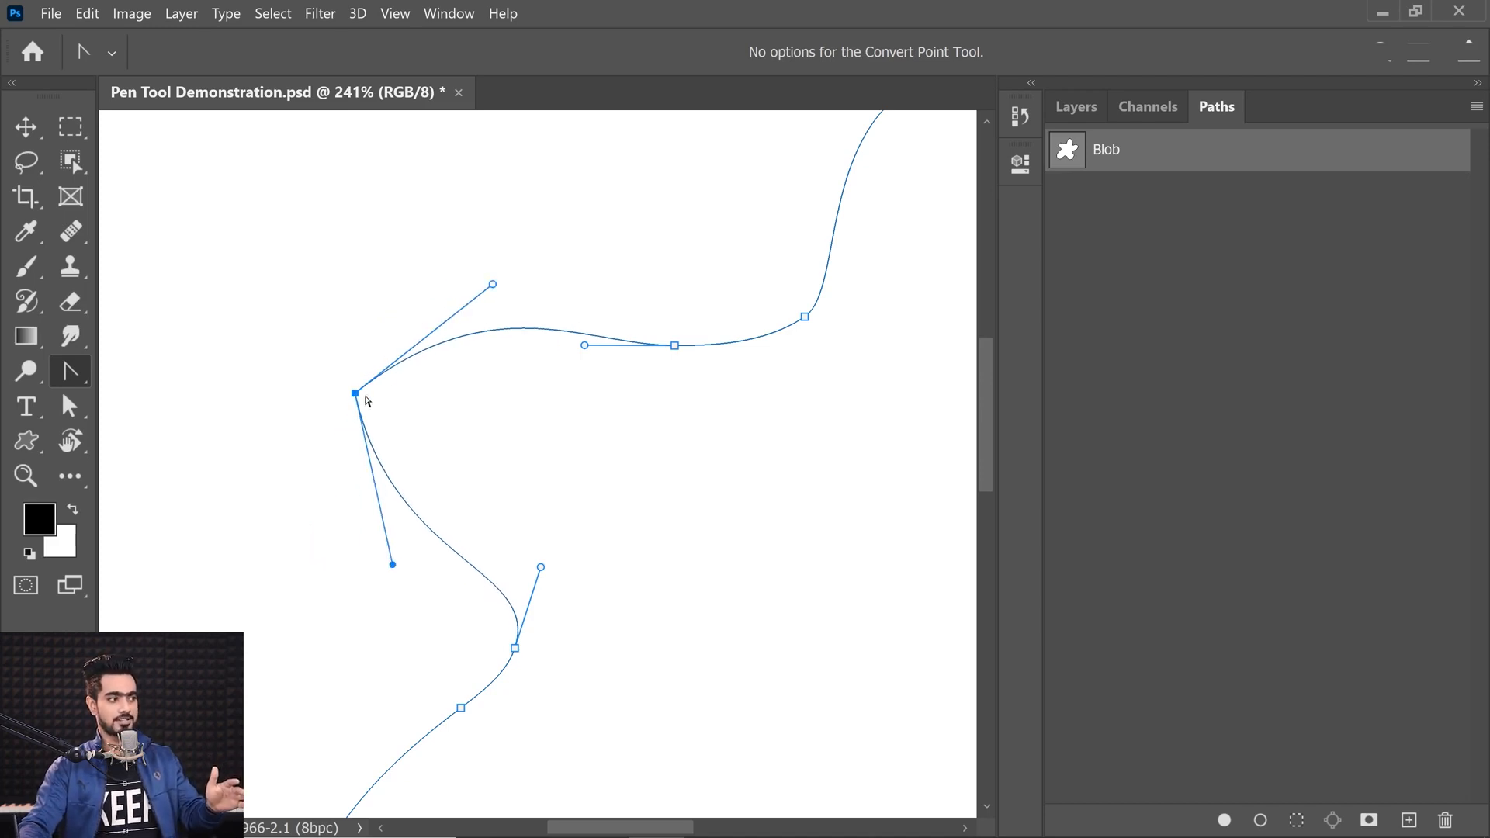
right_click(79, 377)
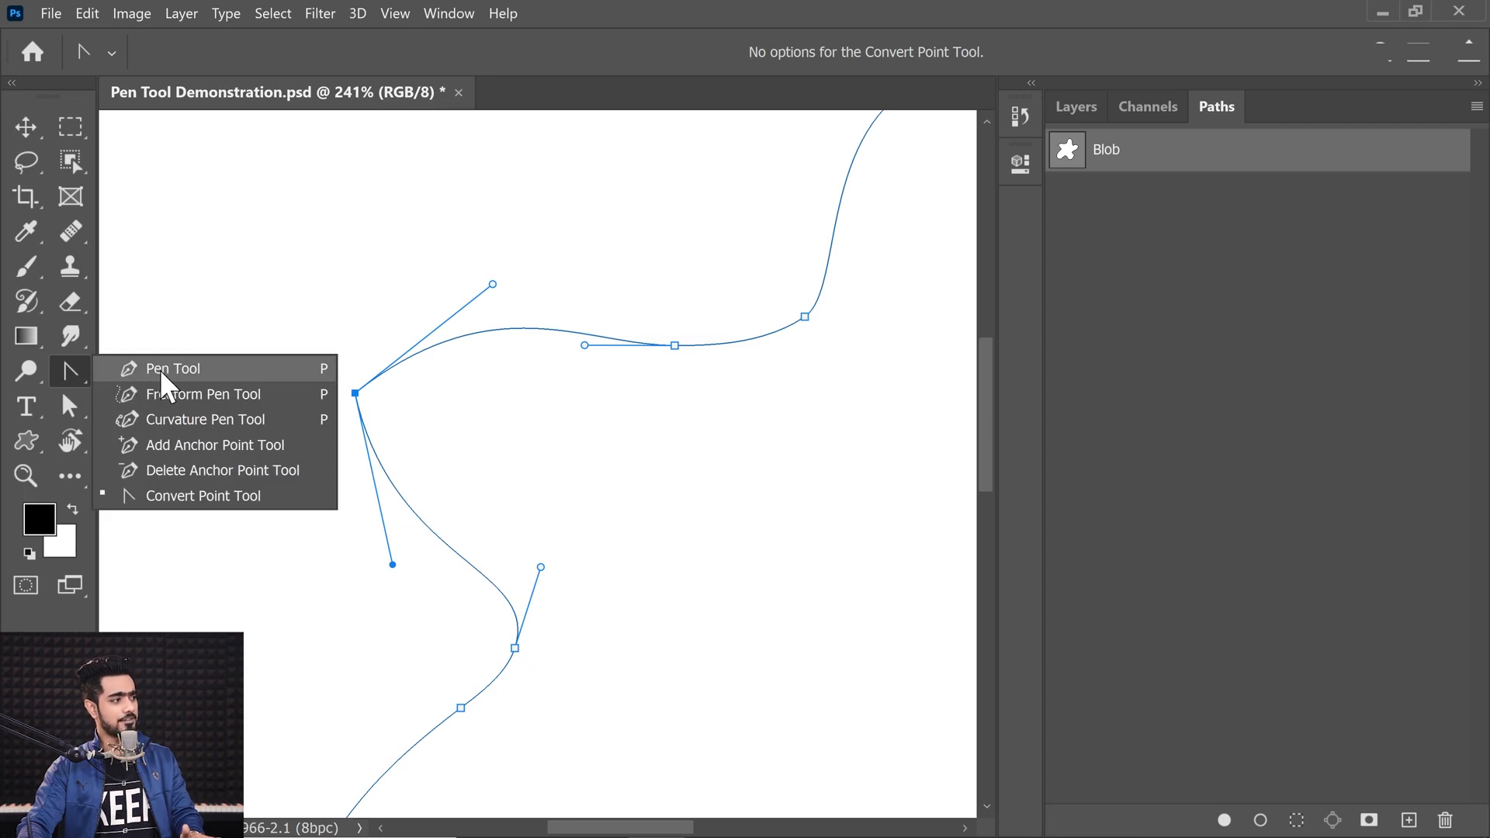
left_click(160, 369)
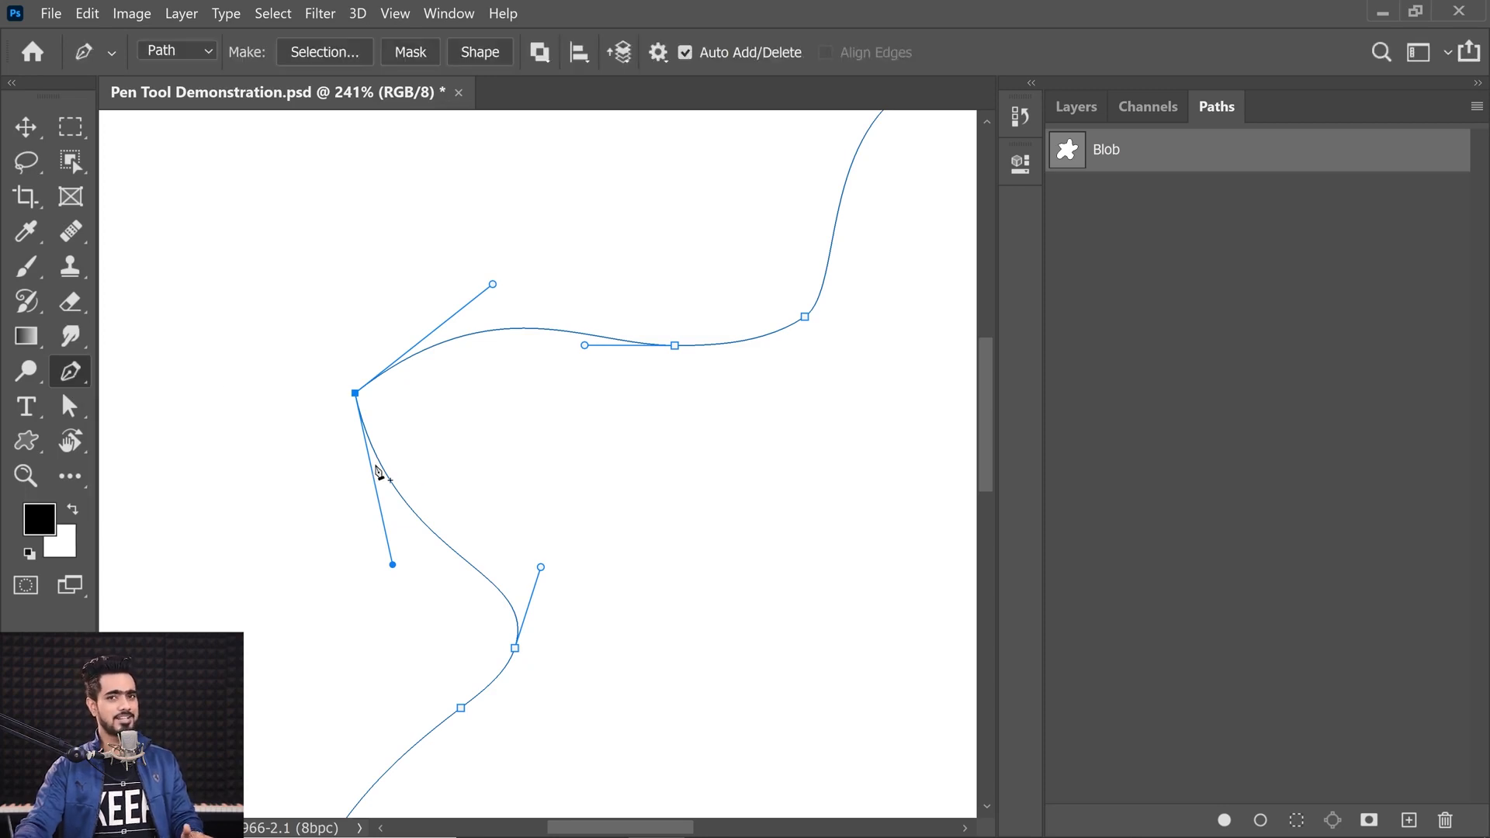
key("ctrl+z")
key("ctrl+z")
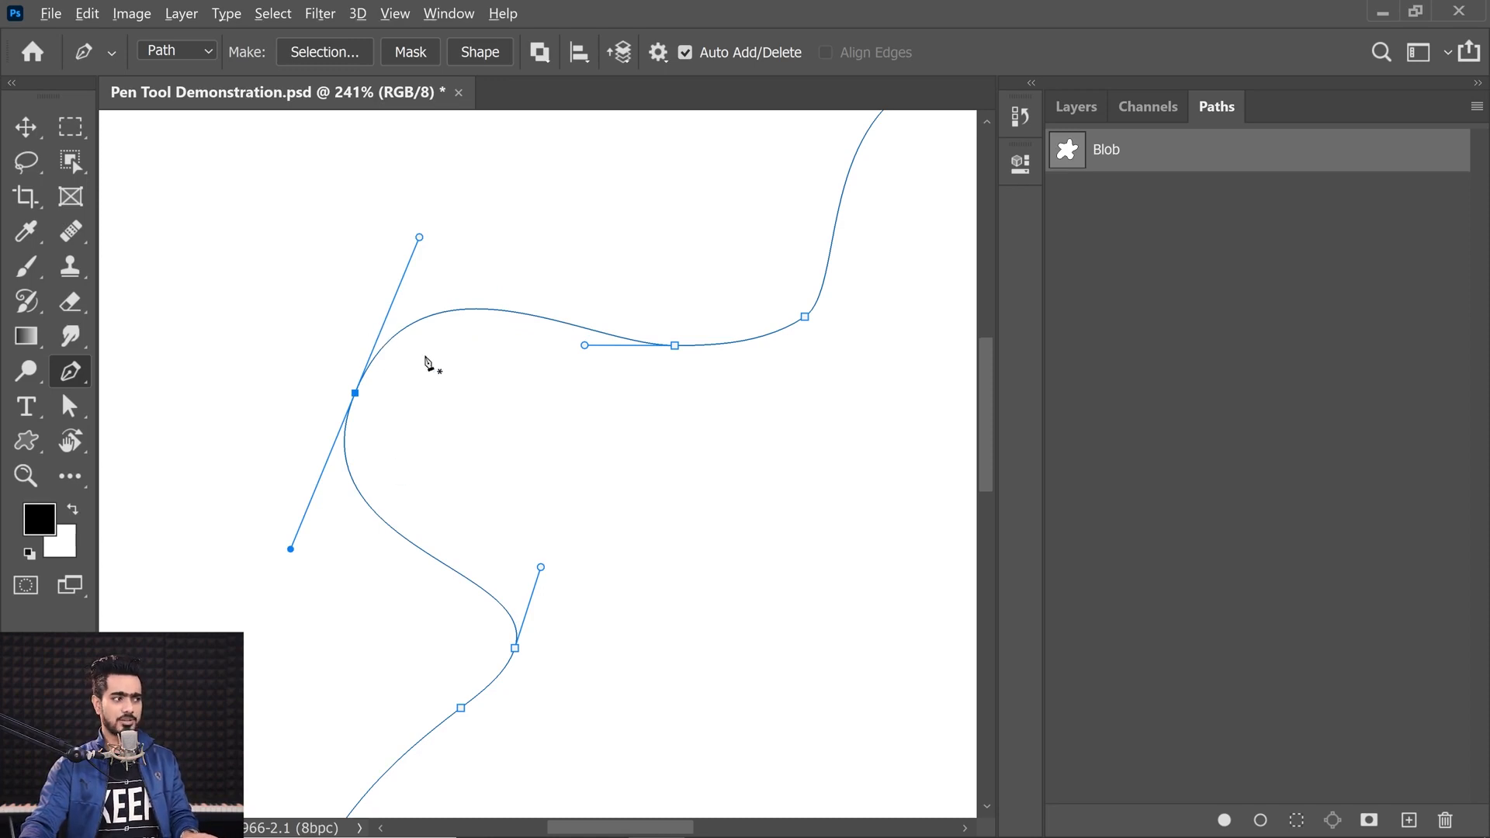
Step: Break the anchor's handles with the Pen tool, angling each one separately into a sharp corner
left_click_drag(419, 238, 455, 255)
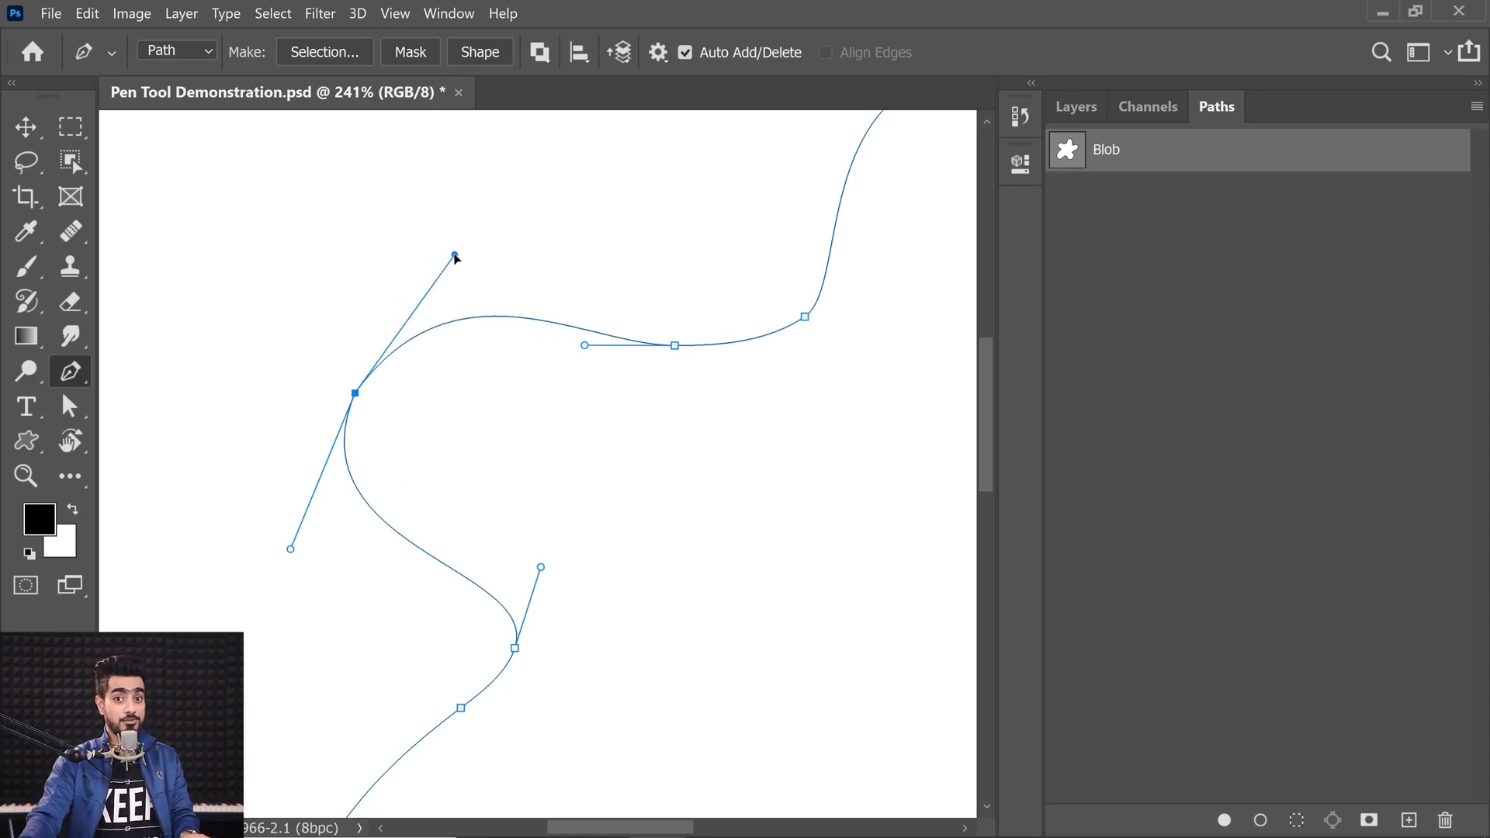
left_click_drag(291, 549, 420, 465)
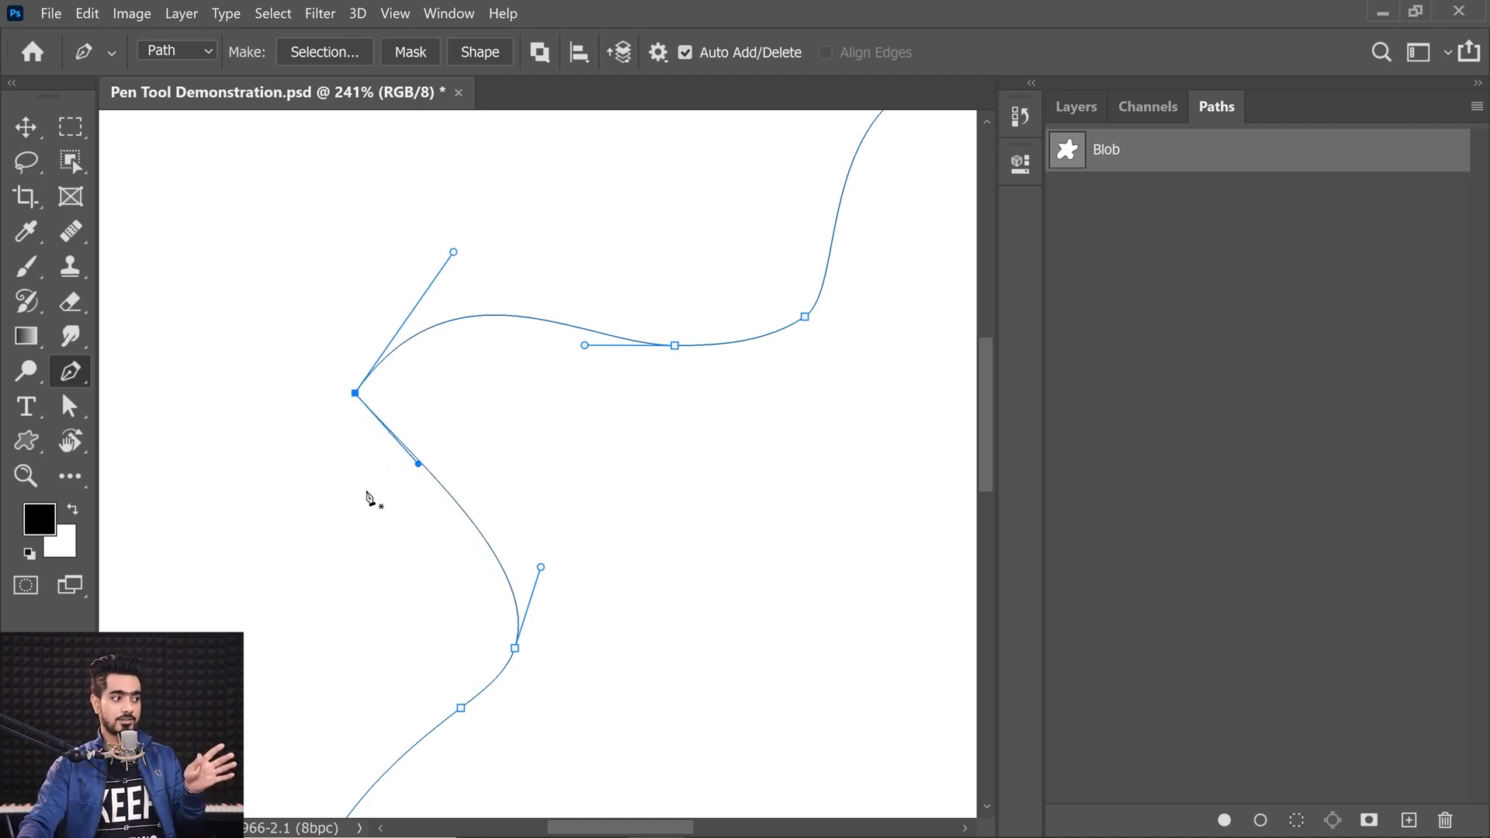
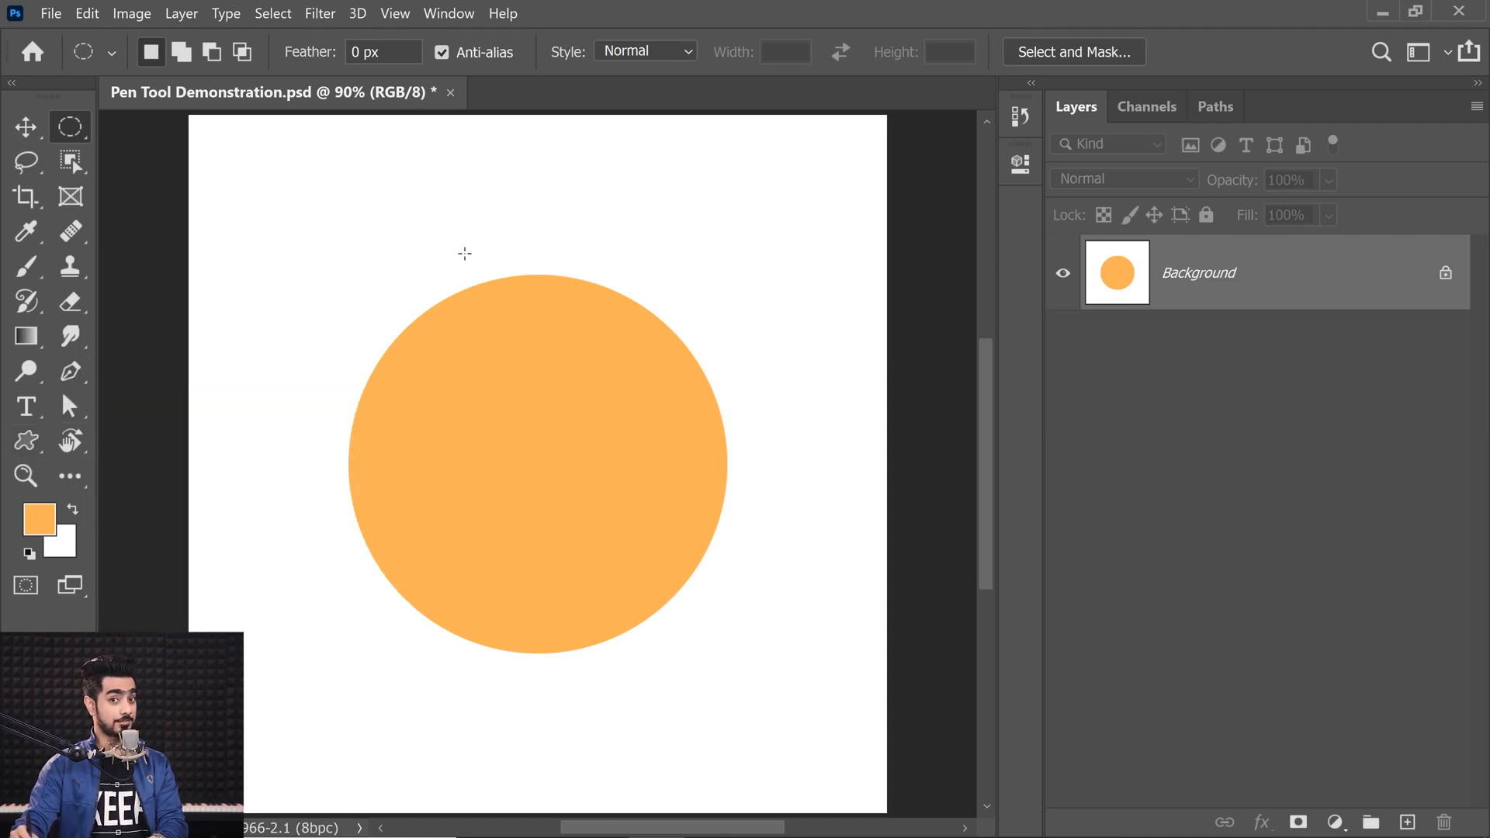
Step: Try tracing the orange circle with a closed four-anchor curved path using the Pen tool, adjusting the left anchor's handle
key("p")
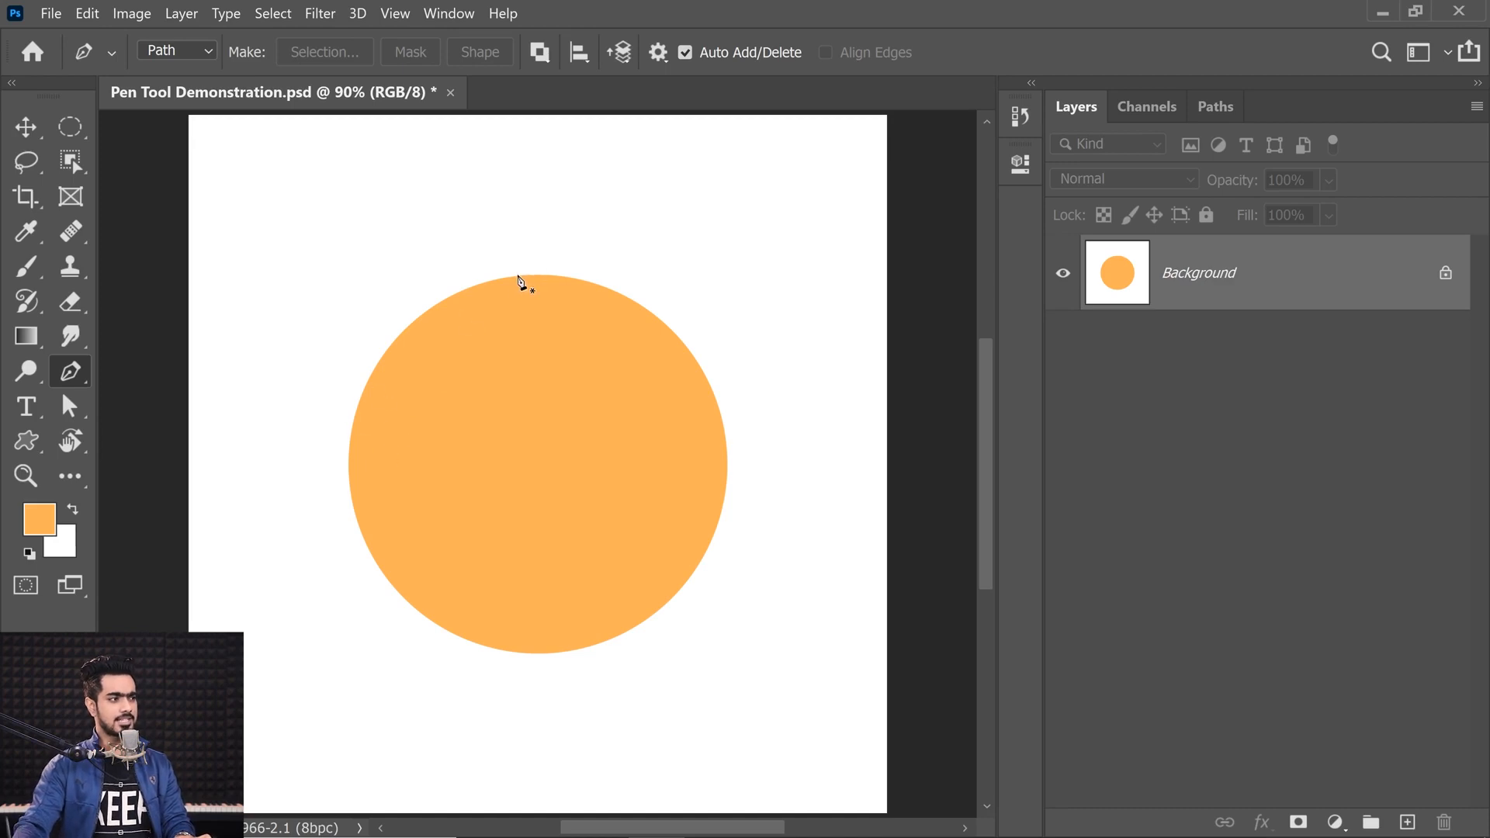
left_click(492, 280)
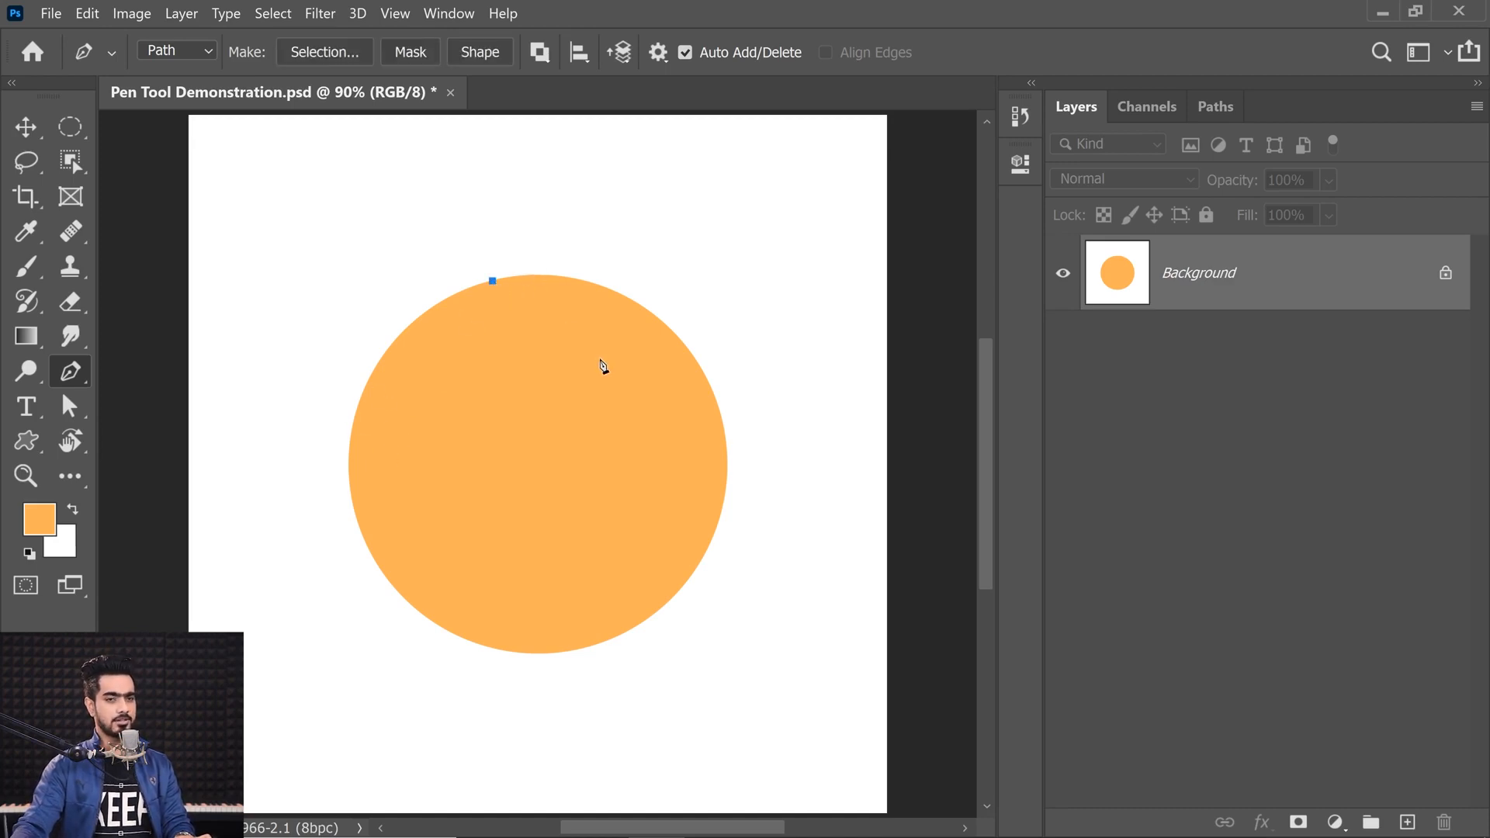
left_click_drag(726, 458, 752, 677)
left_click_drag(533, 653, 474, 654)
left_click_drag(752, 675, 732, 604)
left_click_drag(351, 421, 386, 248)
left_click(492, 282)
left_click_drag(494, 282, 515, 274)
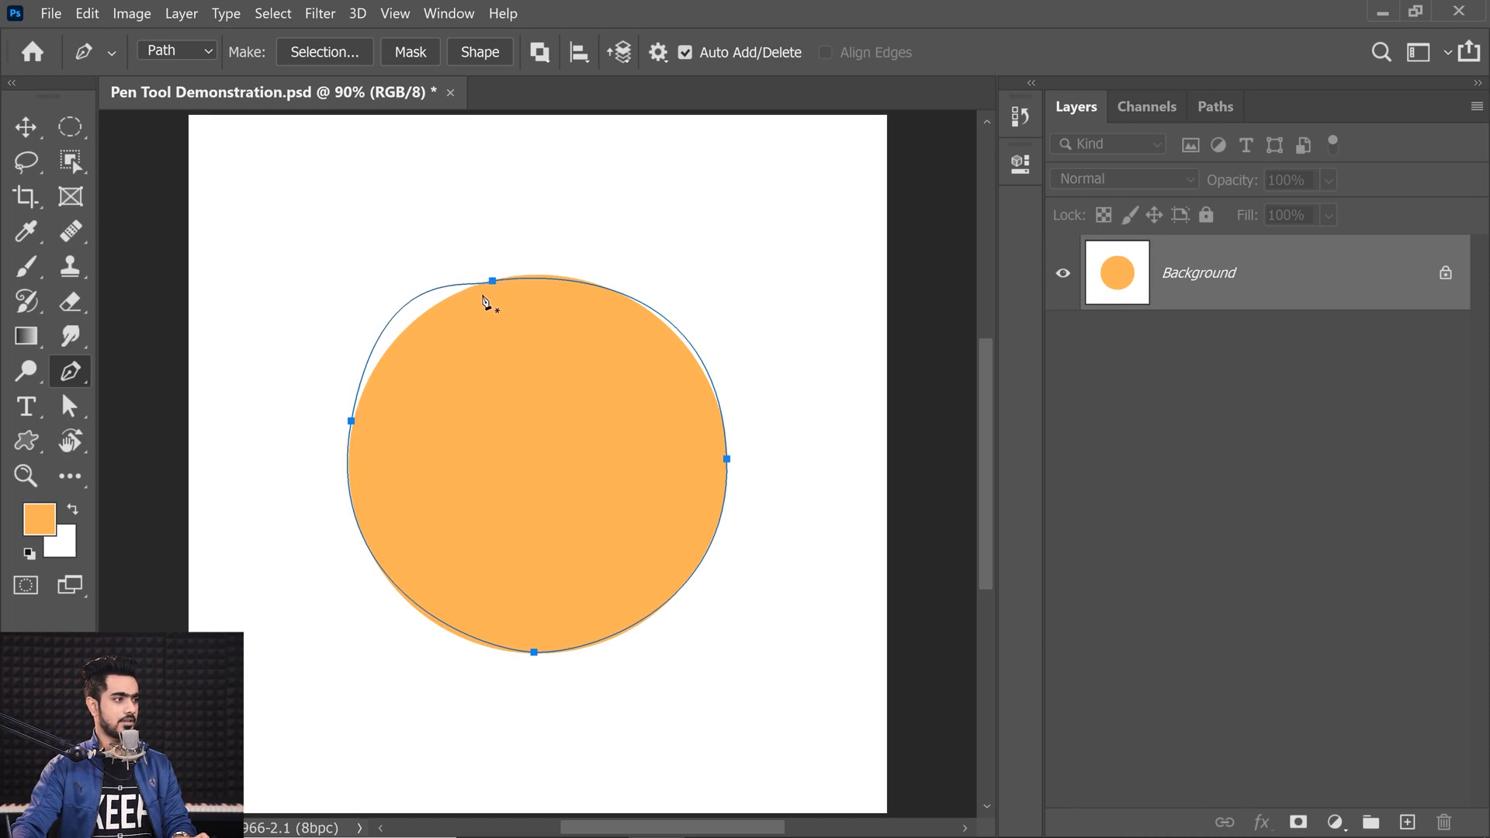
left_click(349, 420, "ctrl")
left_click_drag(379, 256, 375, 330)
key("Escape")
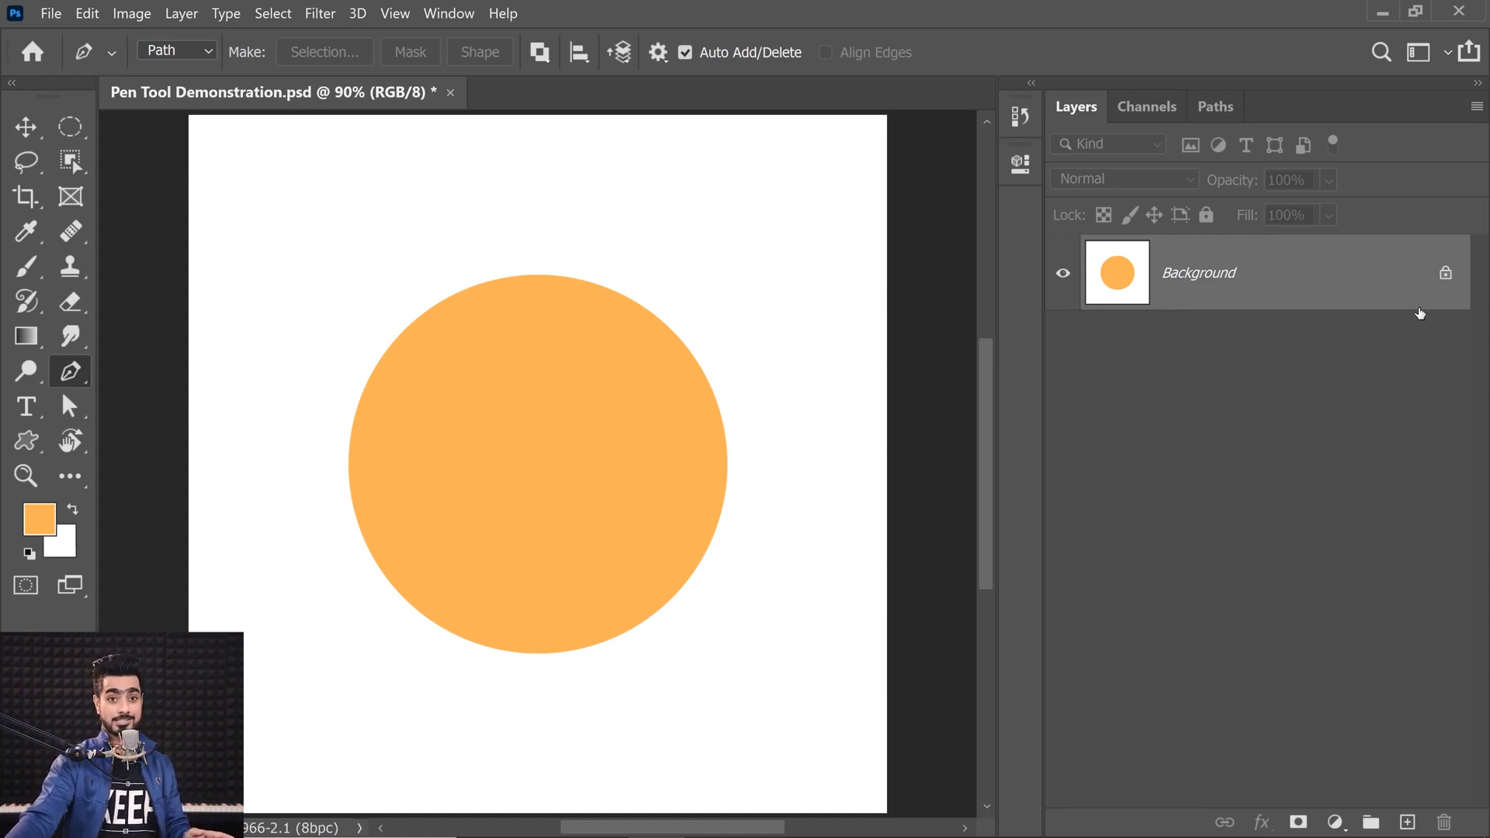
Step: Unlock the background into a regular layer and hide the circle layer
left_click(1446, 275)
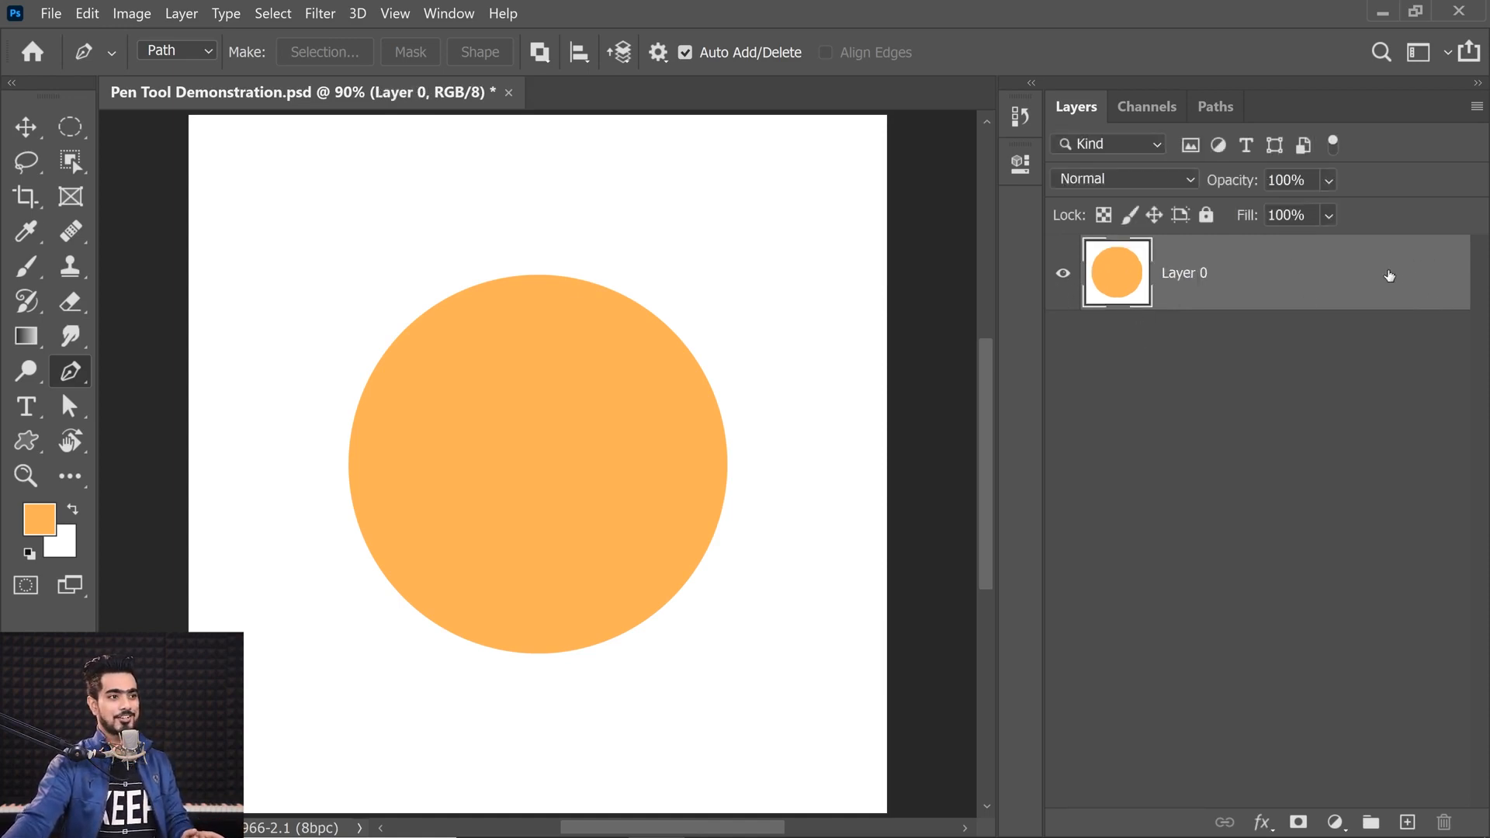
left_click(1063, 273)
left_click(1215, 106)
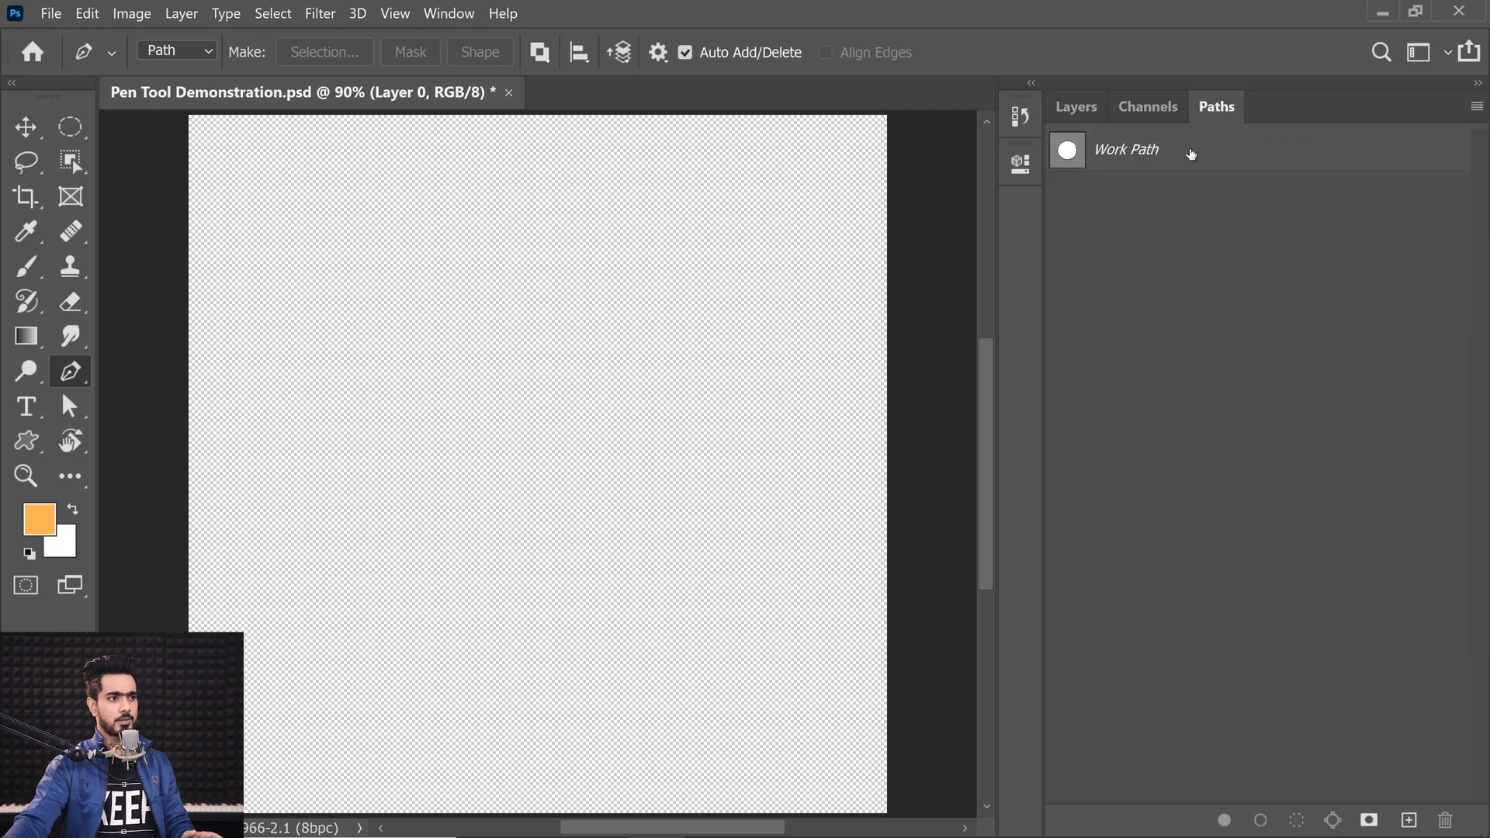
left_click(1075, 106)
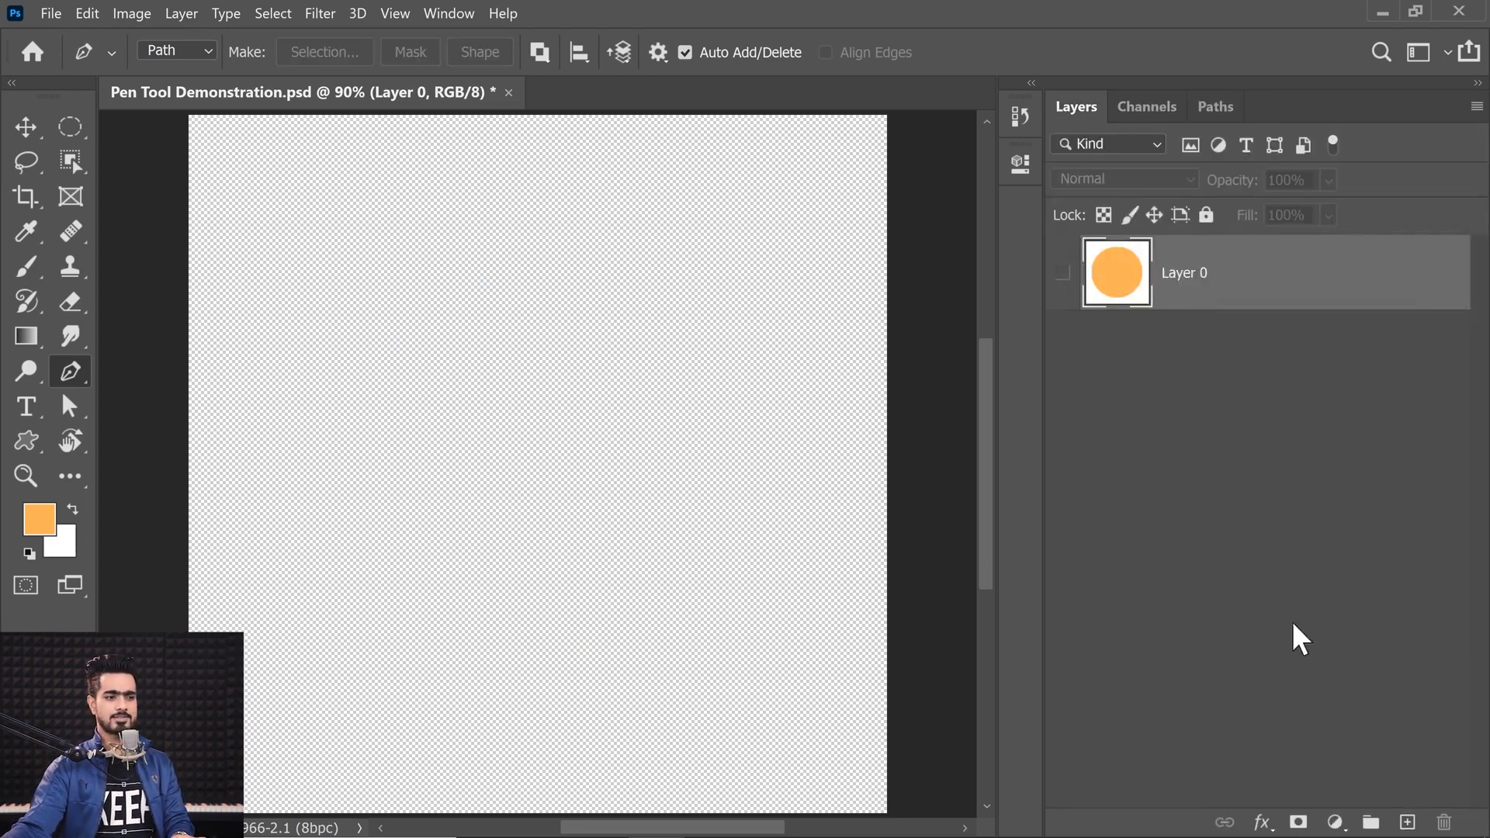
Step: Add a Solid Color fill layer above the circle layer
left_click(1334, 822)
left_click(1315, 414)
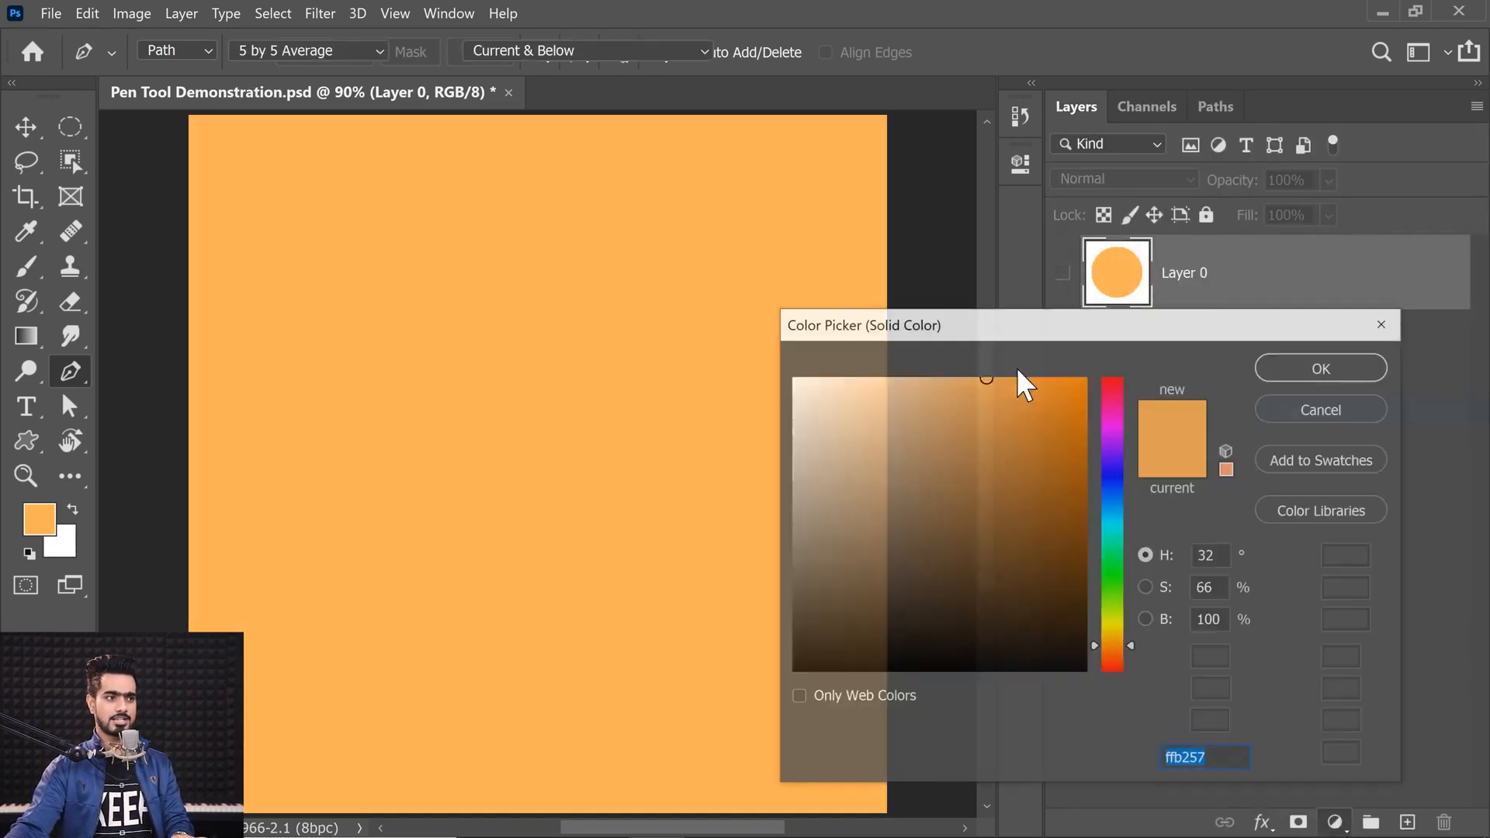
left_click_drag(844, 406, 785, 326)
left_click(1295, 370)
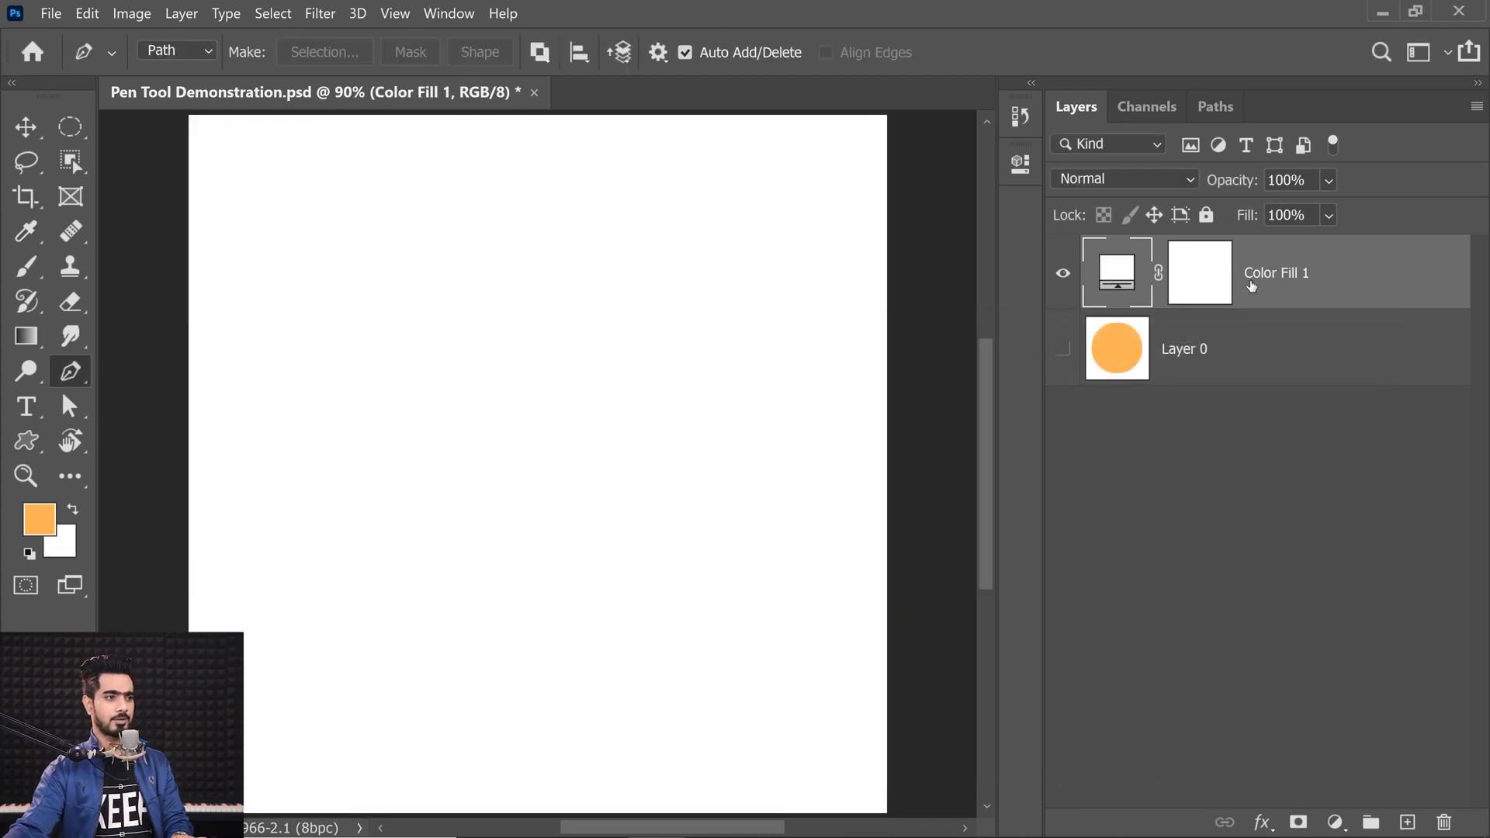
Step: Delete the existing work path
left_click(1218, 109)
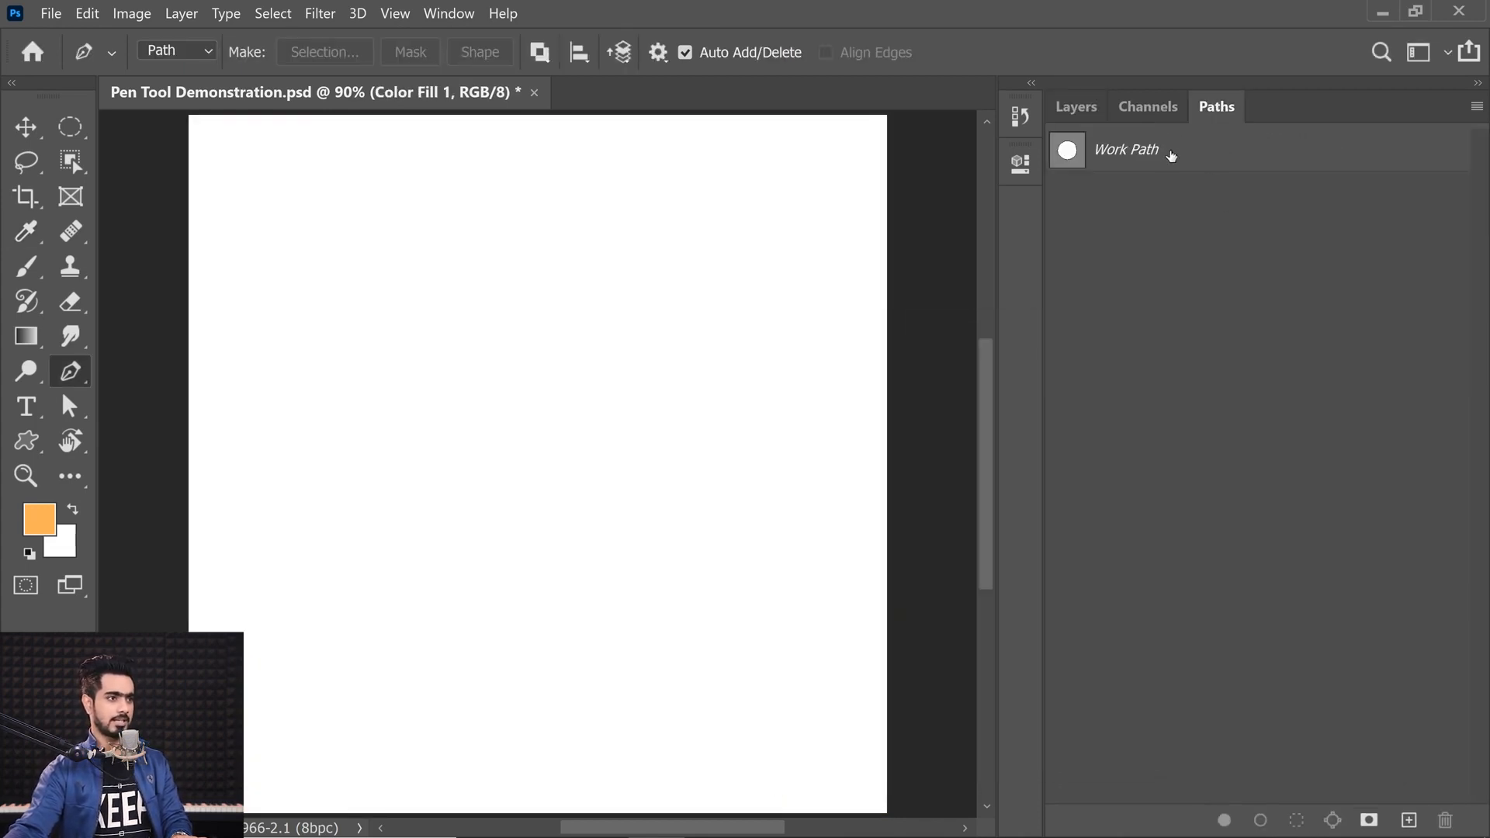
left_click(1167, 157)
left_click_drag(492, 280, 584, 288)
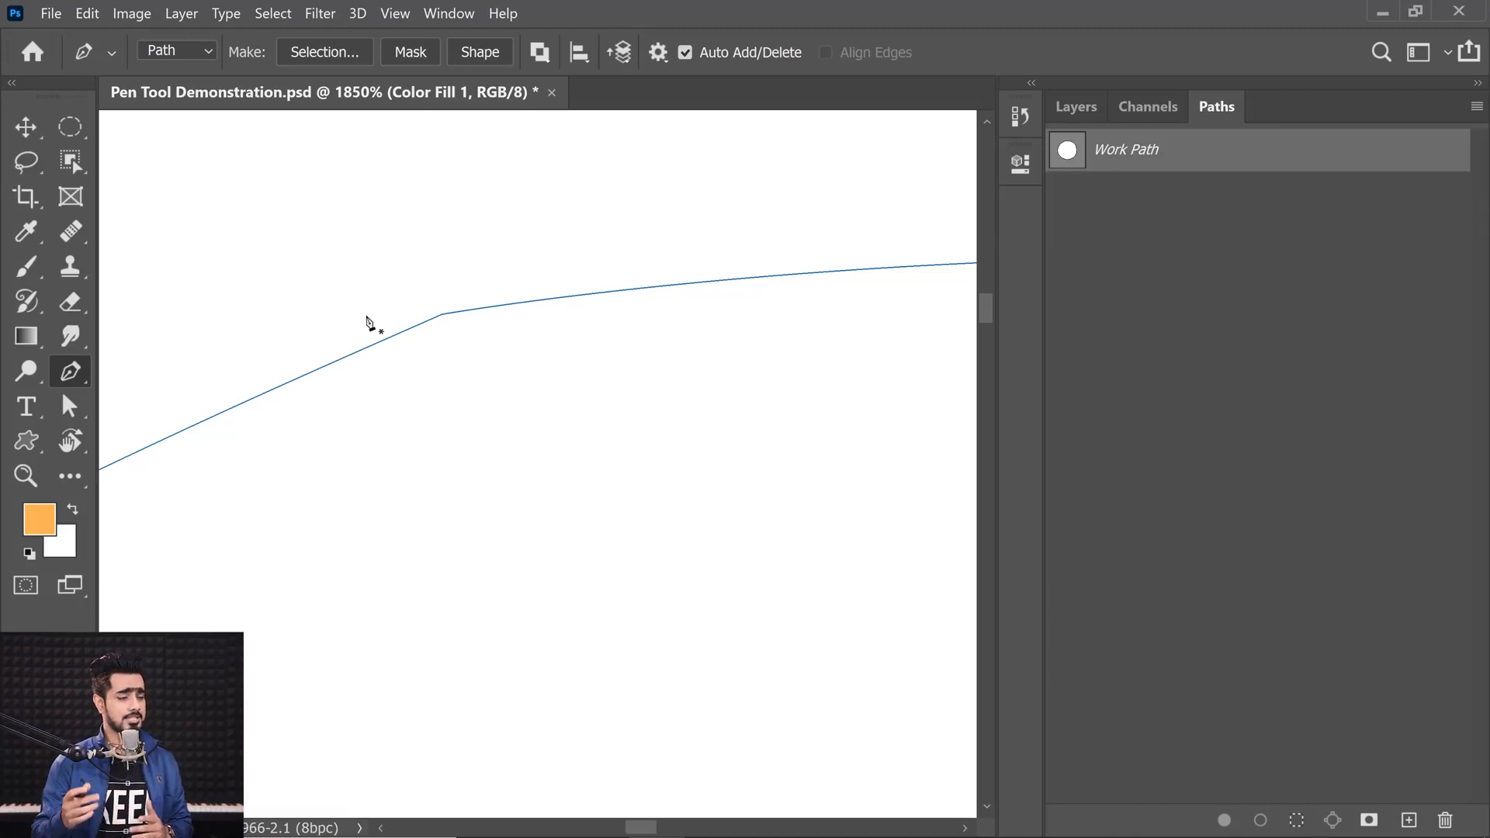
key("ctrl+0")
left_click_drag(1185, 148, 1445, 820)
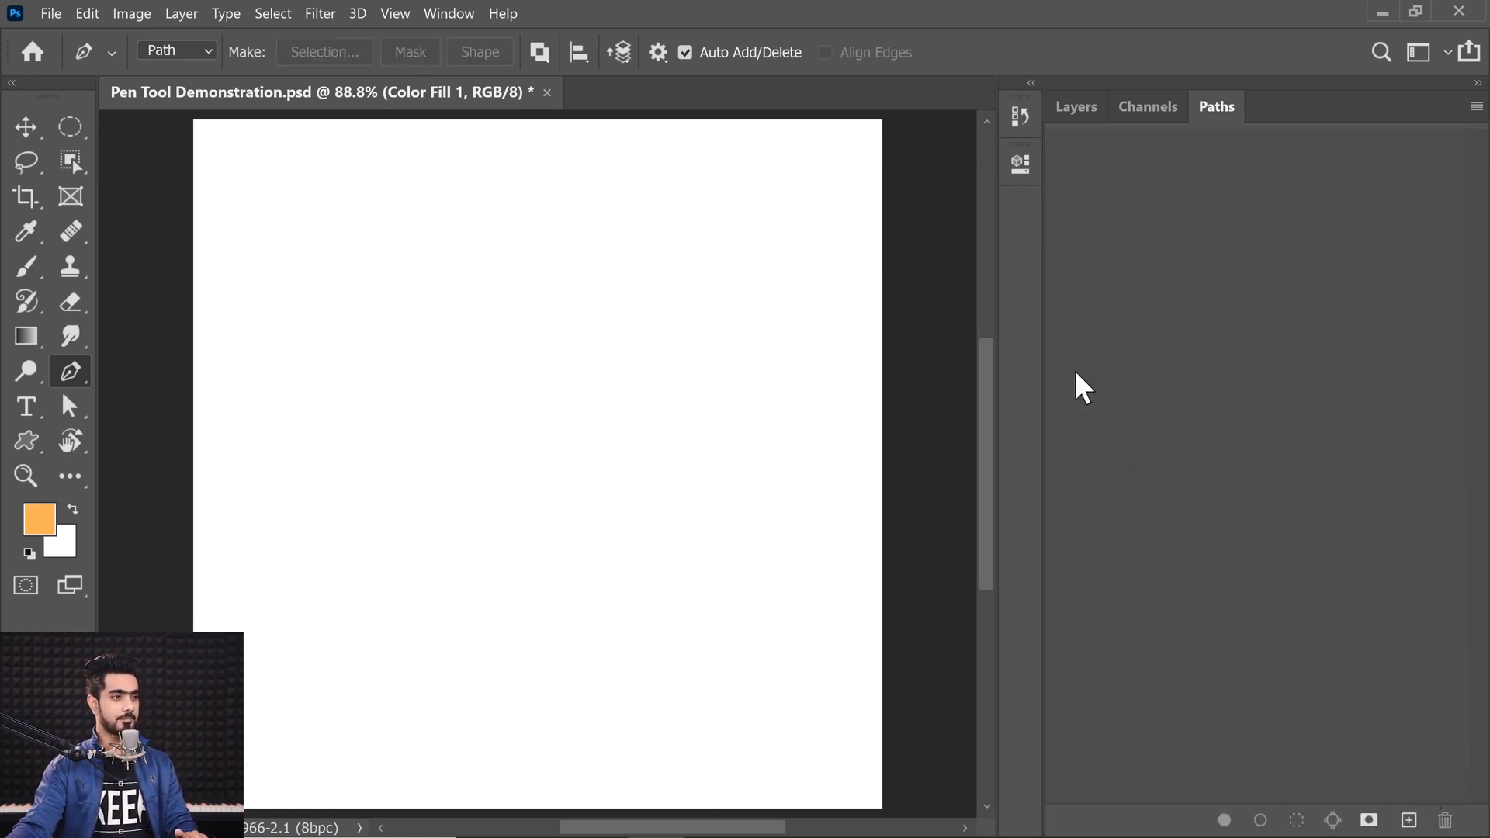
Step: Show and select the circle layer, and hide the Color Fill 1 layer
left_click(1071, 113)
left_click(1062, 348)
left_click(1063, 273)
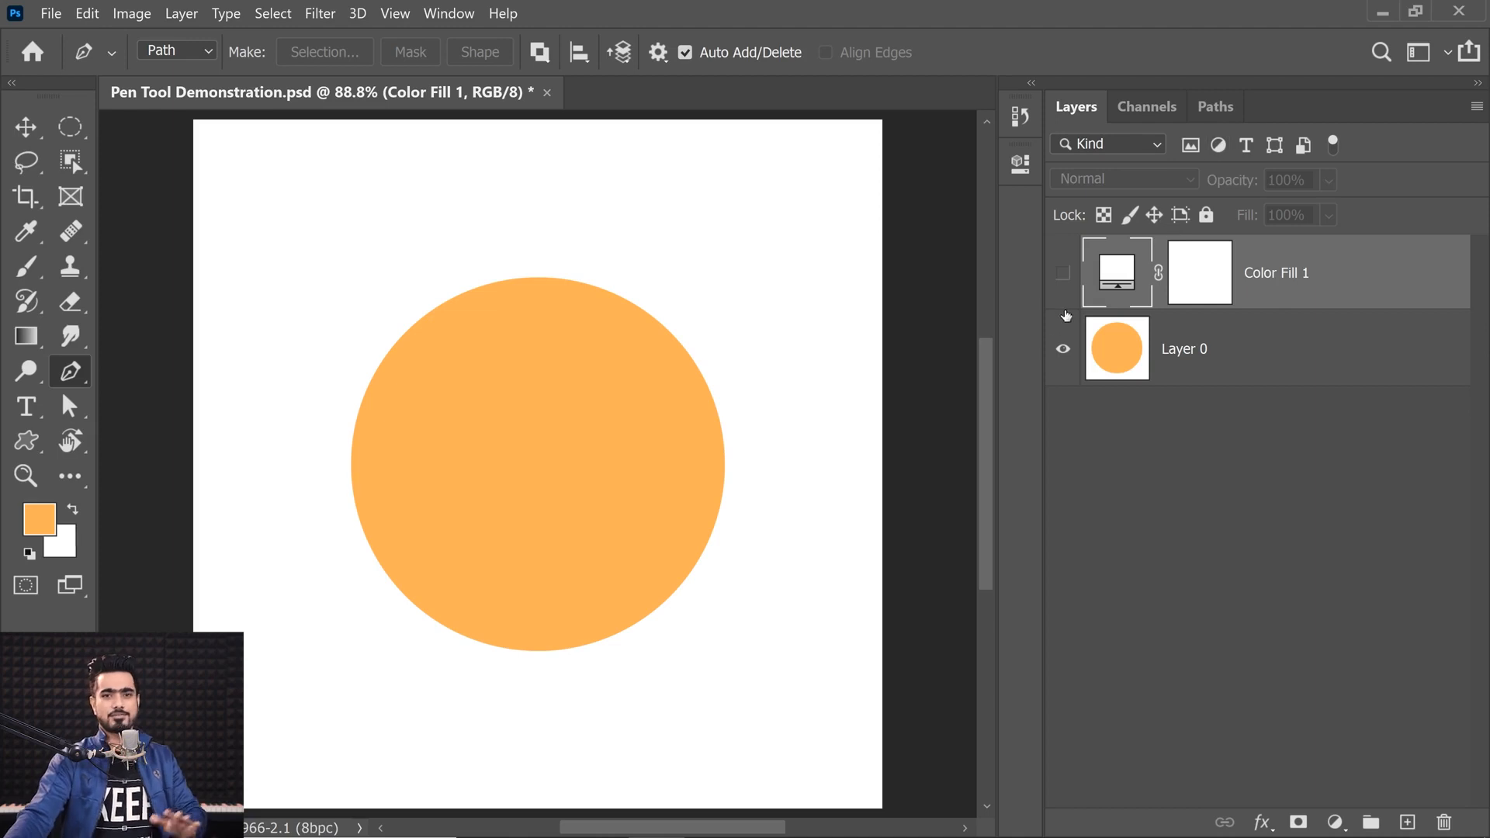
left_click(1160, 347)
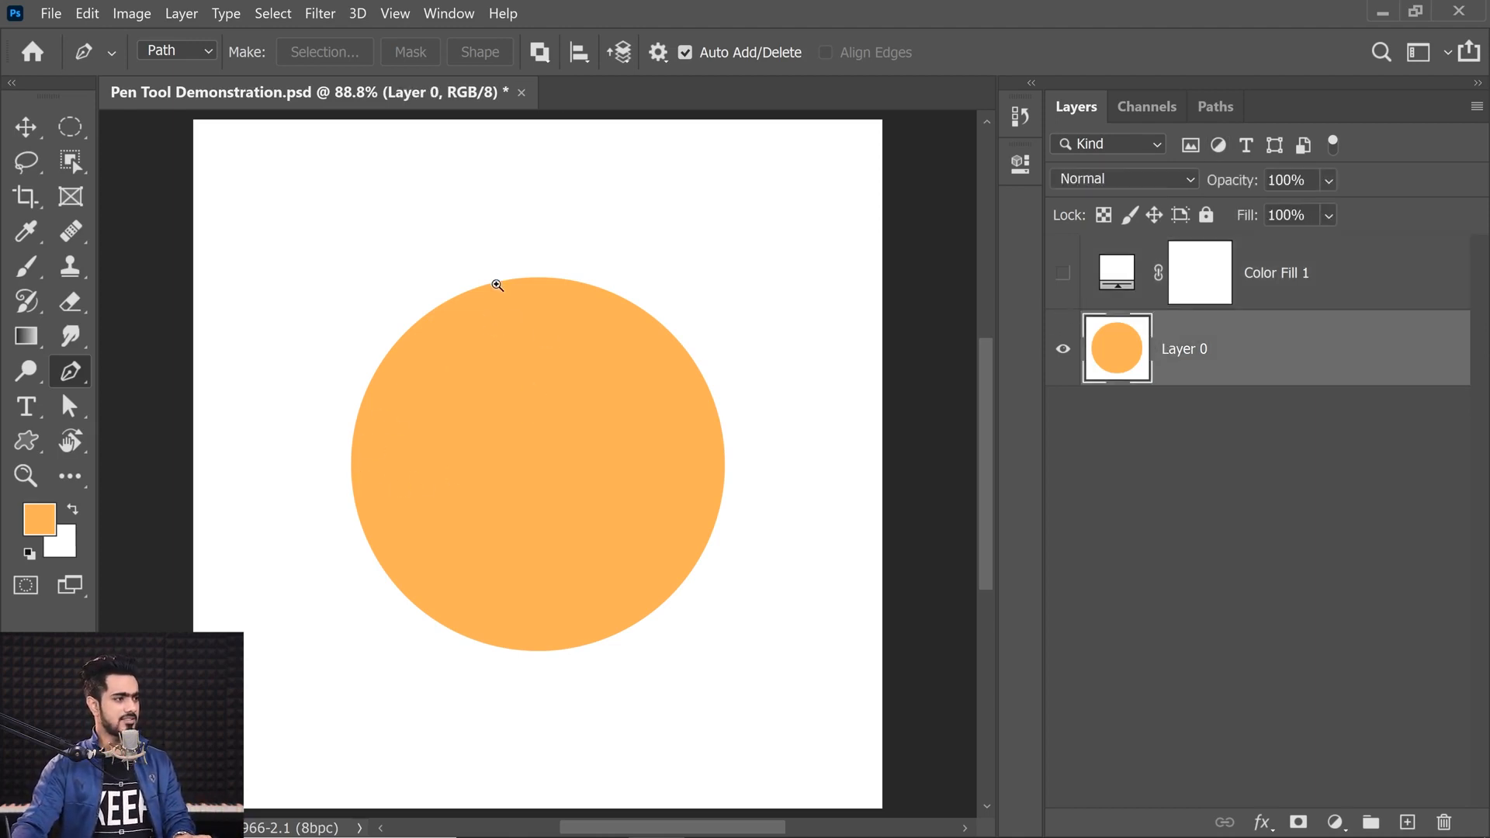
mouse_move(506, 278)
left_mouse_down()
mouse_move(543, 280)
mouse_move(513, 282)
left_mouse_up()
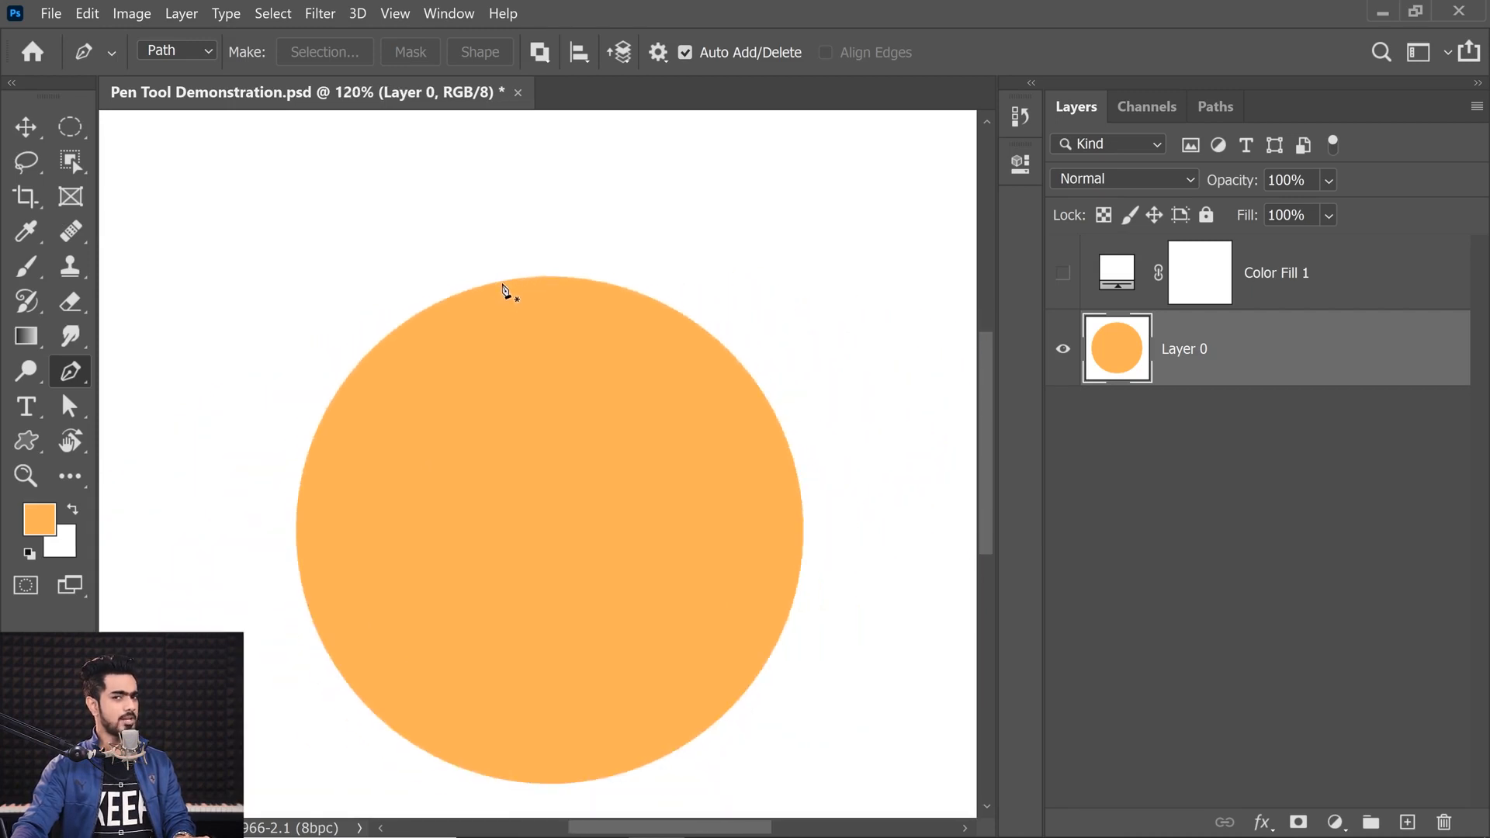
left_click_drag(501, 282, 641, 255)
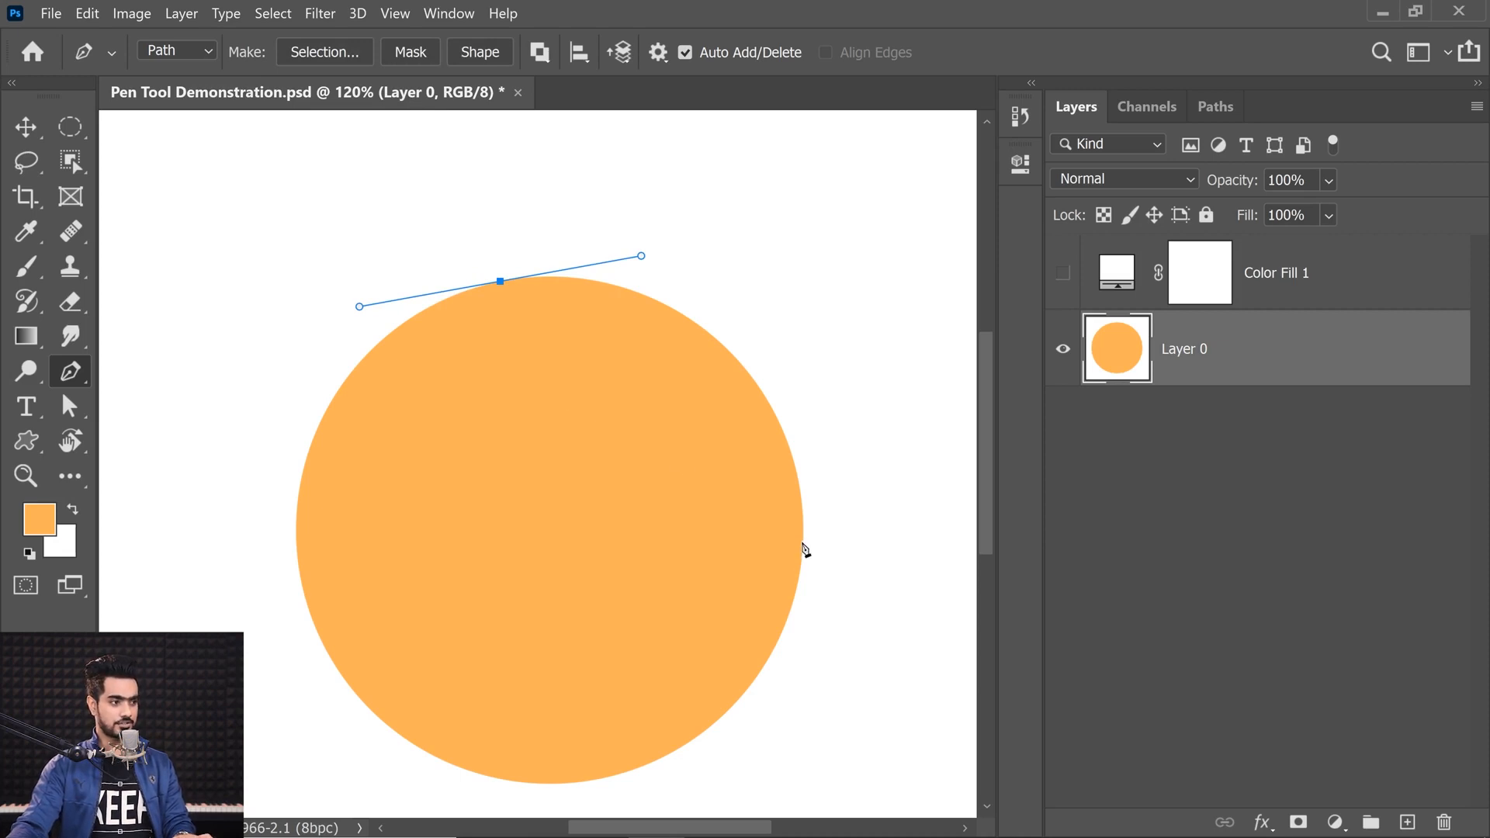
key("ctrl+z")
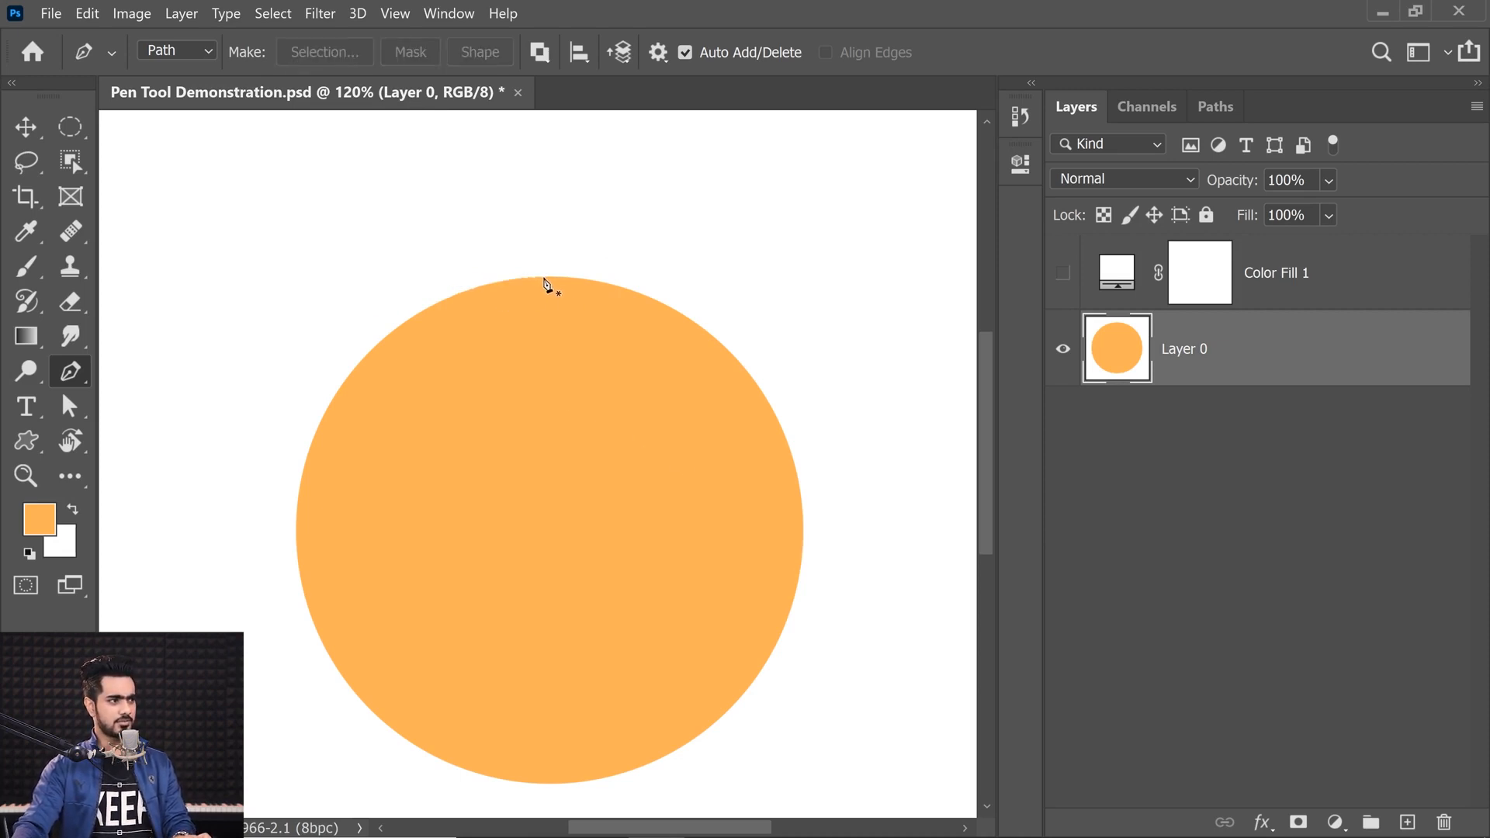
Step: Trace the circle with four smooth anchors at its top, right, bottom and left, then close the path
left_click_drag(541, 280, 599, 288)
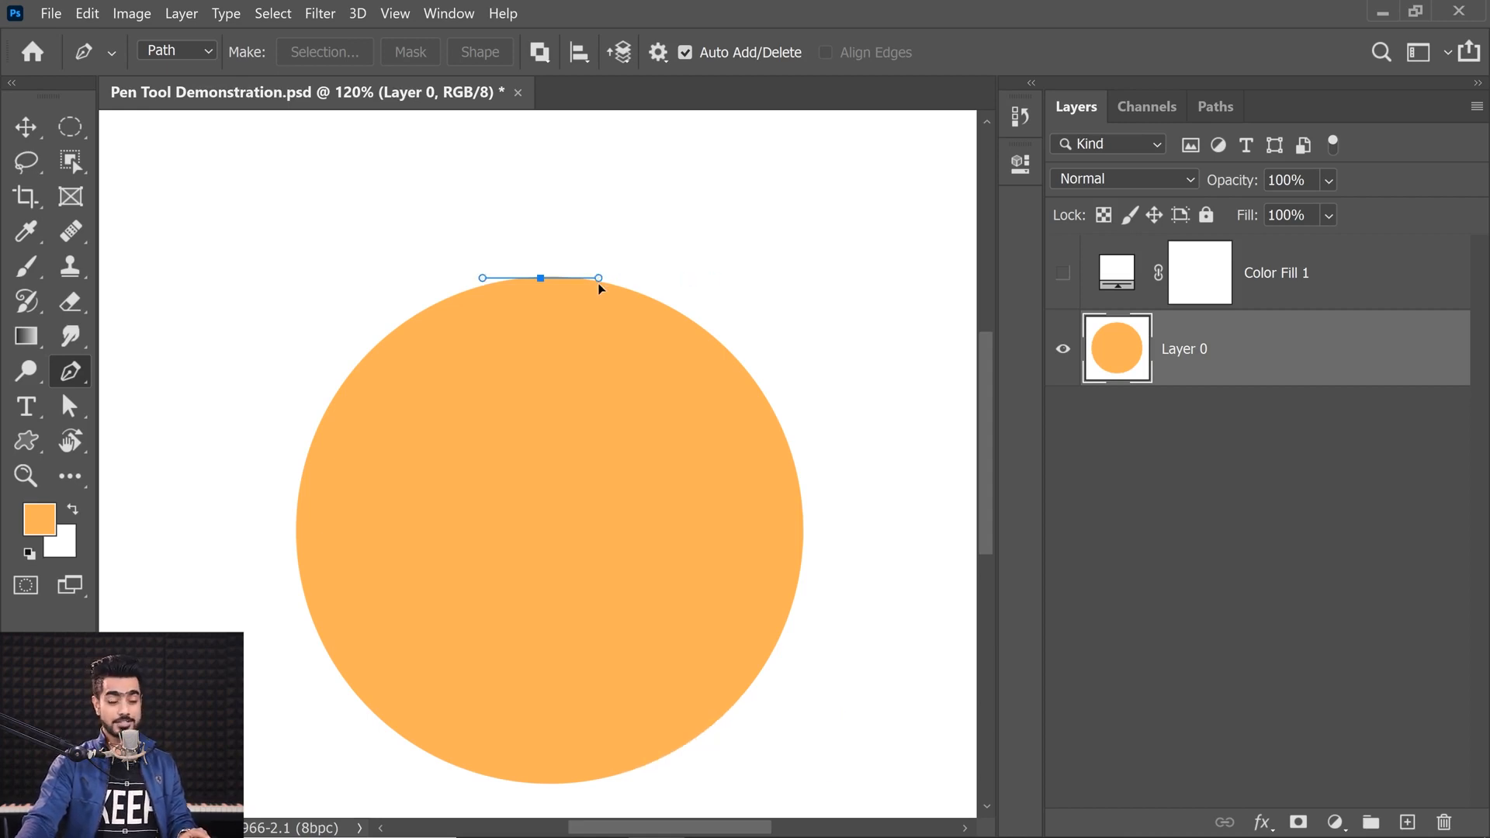
left_click_drag(661, 291, 675, 286)
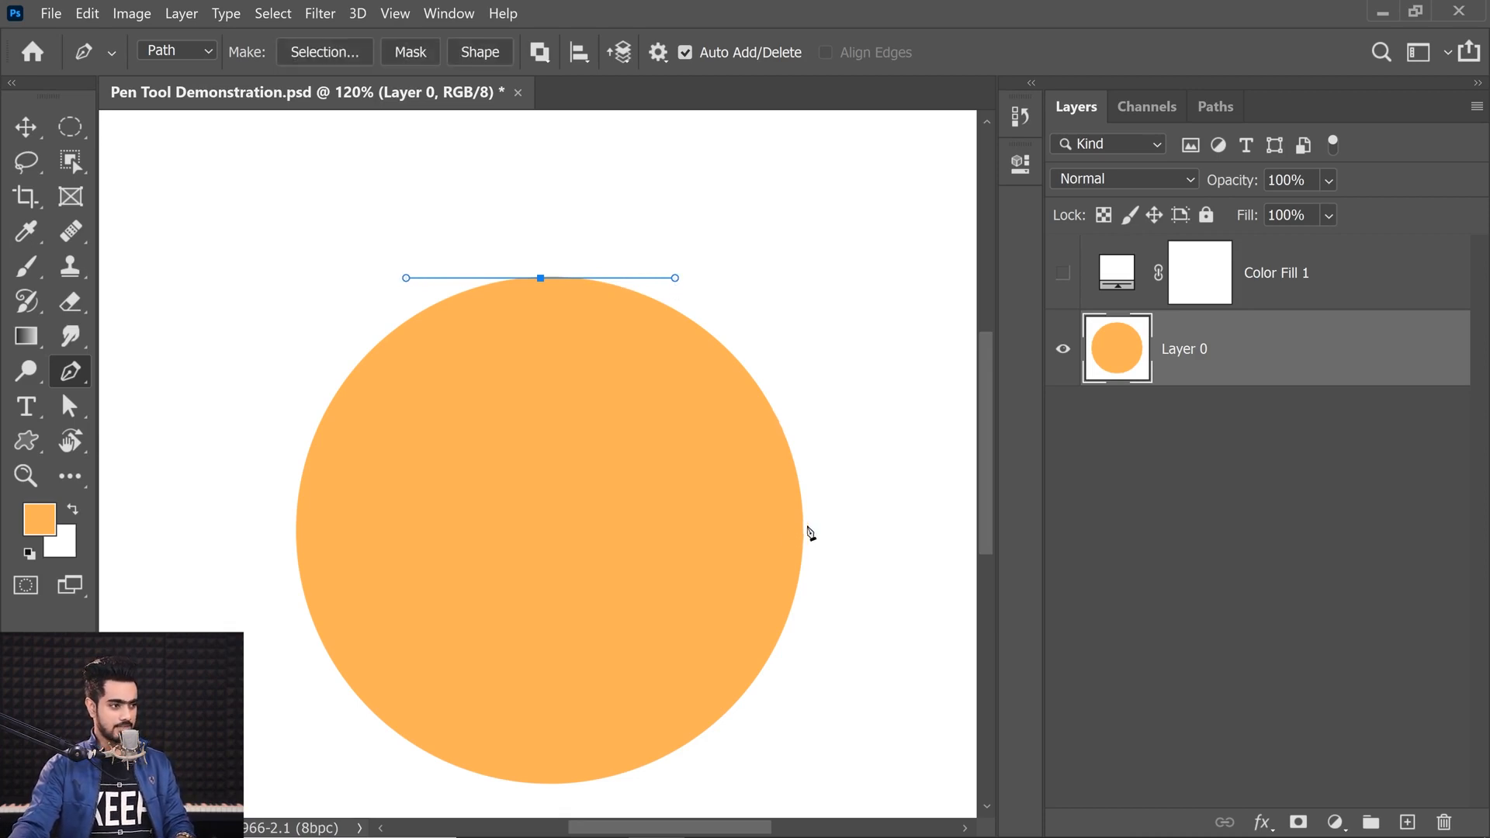
left_click_drag(805, 531, 801, 687)
left_click_drag(644, 641, 662, 570)
left_click_drag(580, 702, 471, 702)
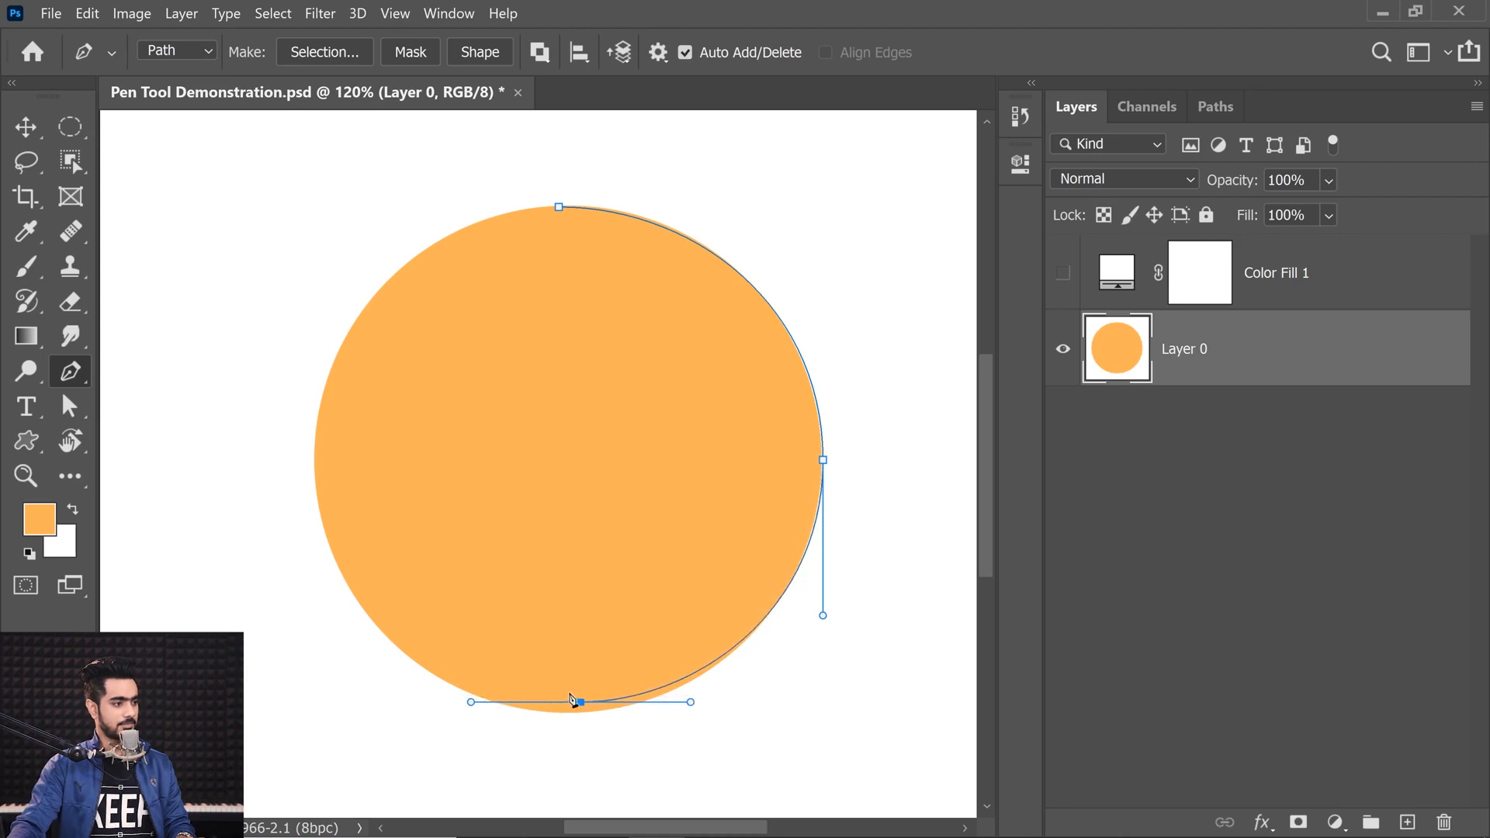
left_click_drag(580, 702, 578, 713)
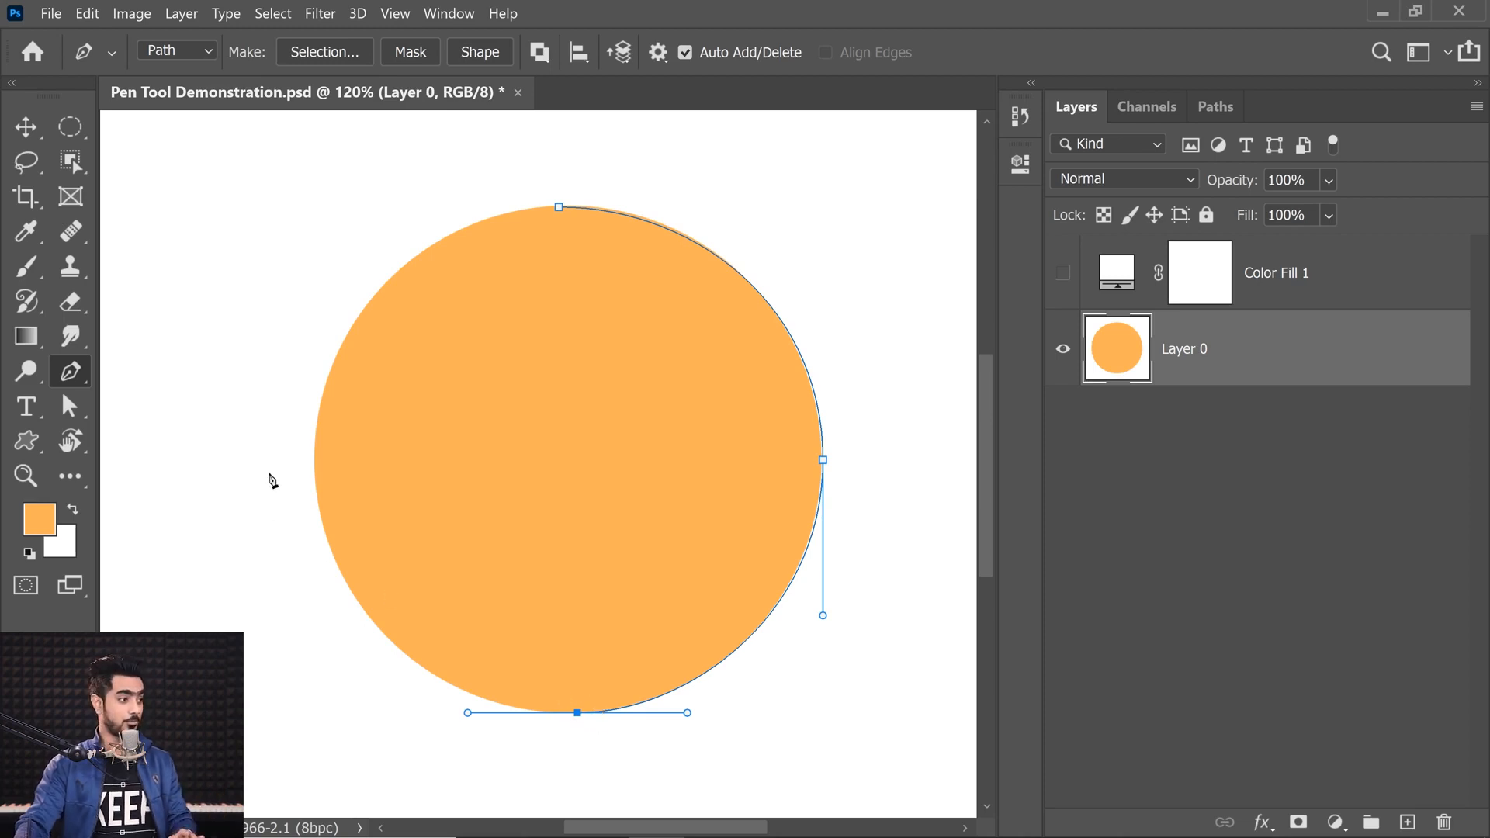
left_click_drag(315, 461, 331, 310)
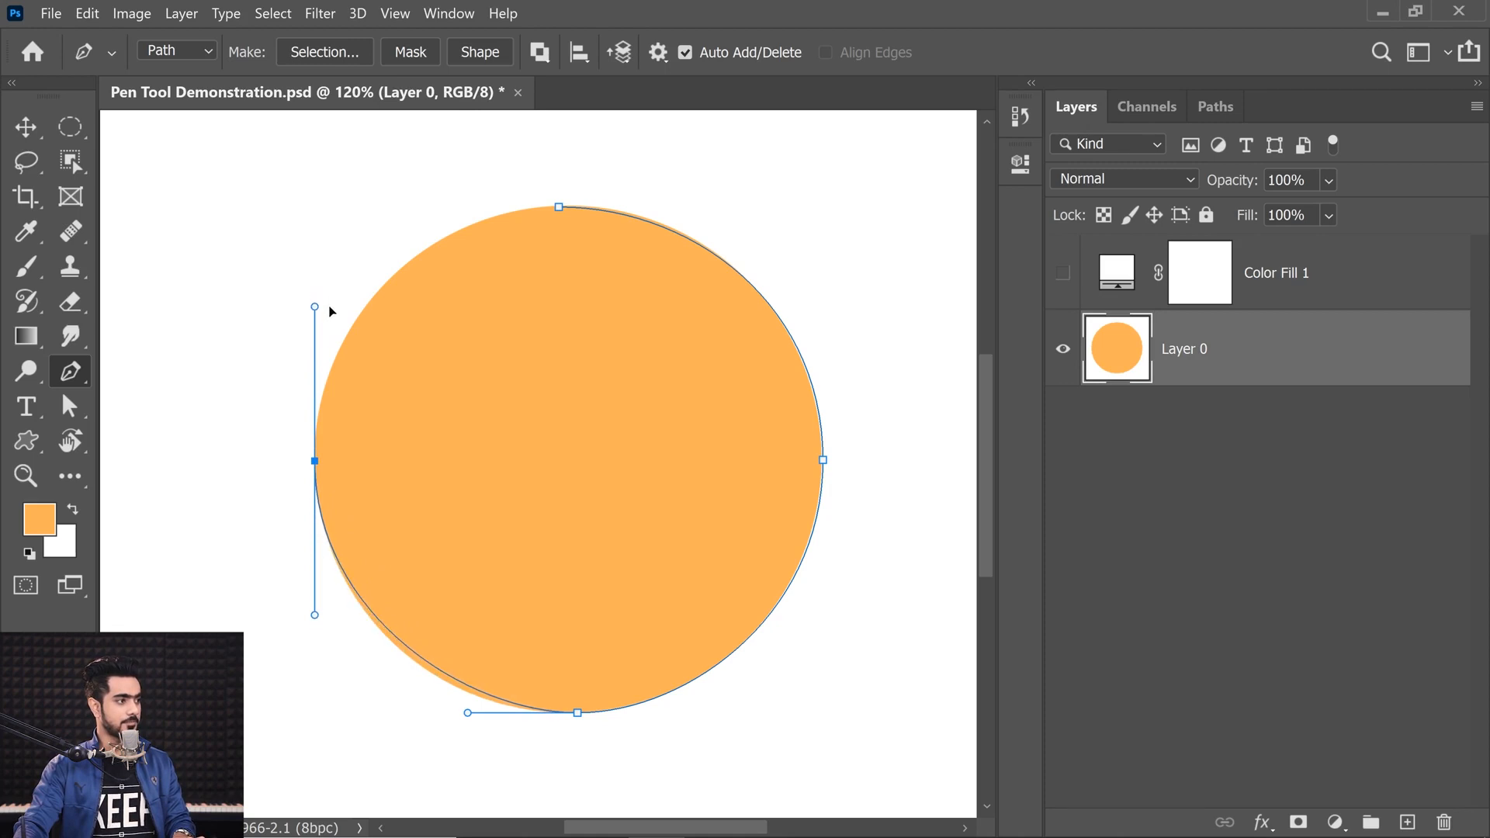
left_click(560, 209)
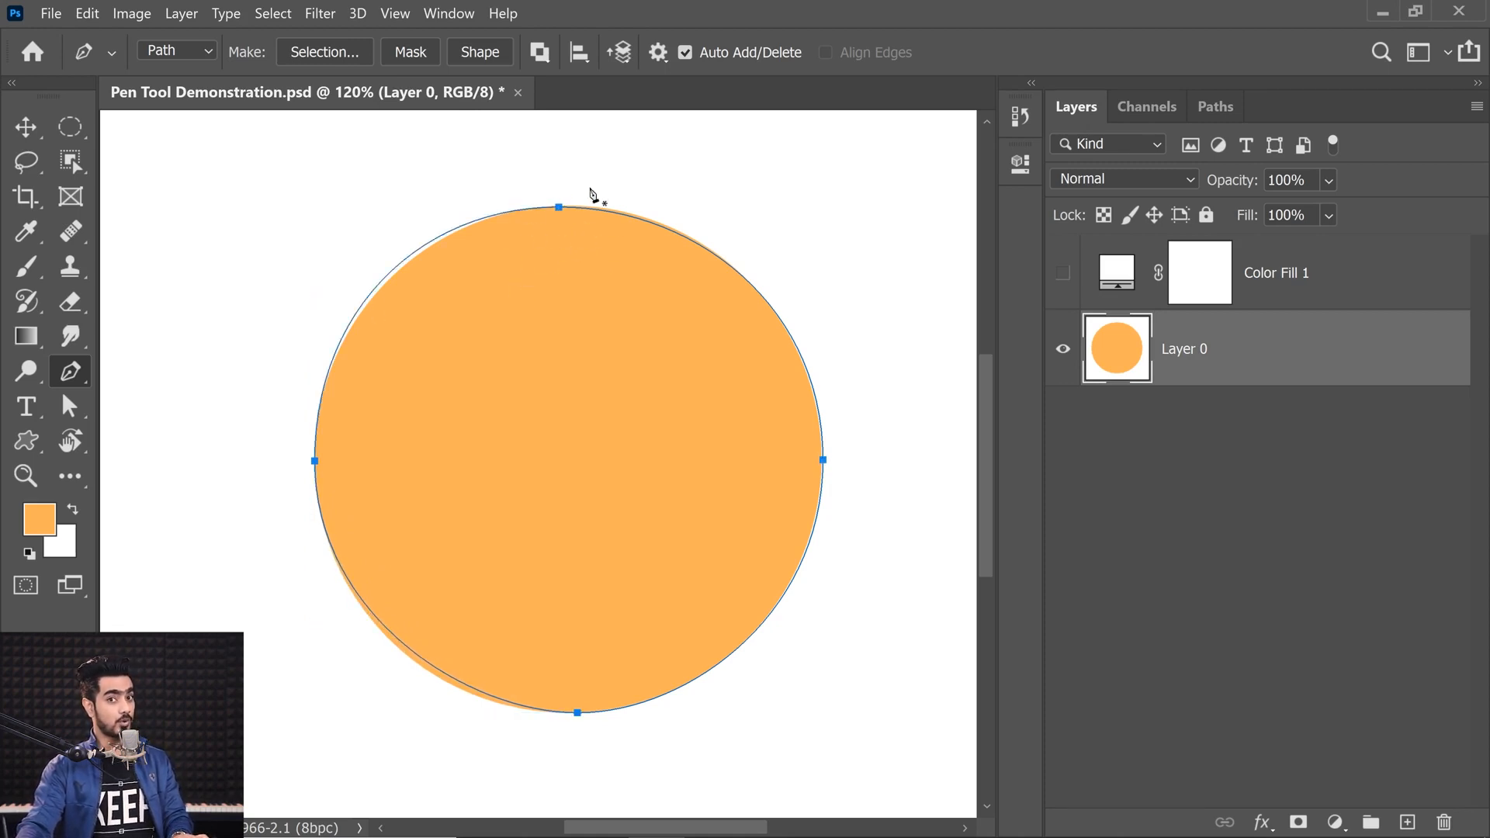
Step: Make the Color Fill 1 layer visible again
left_click(1063, 273)
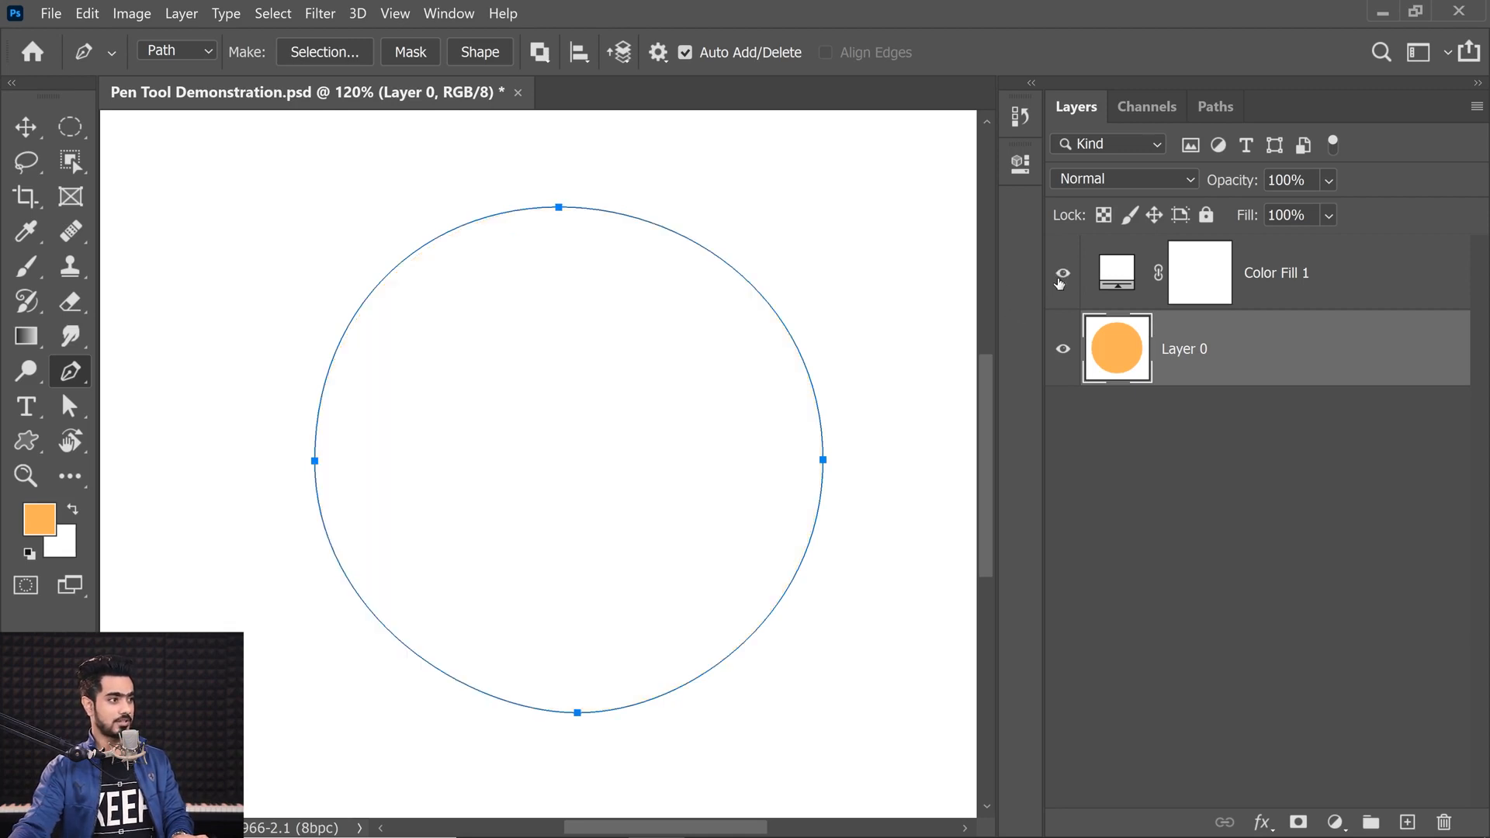
left_click_drag(561, 204, 619, 206)
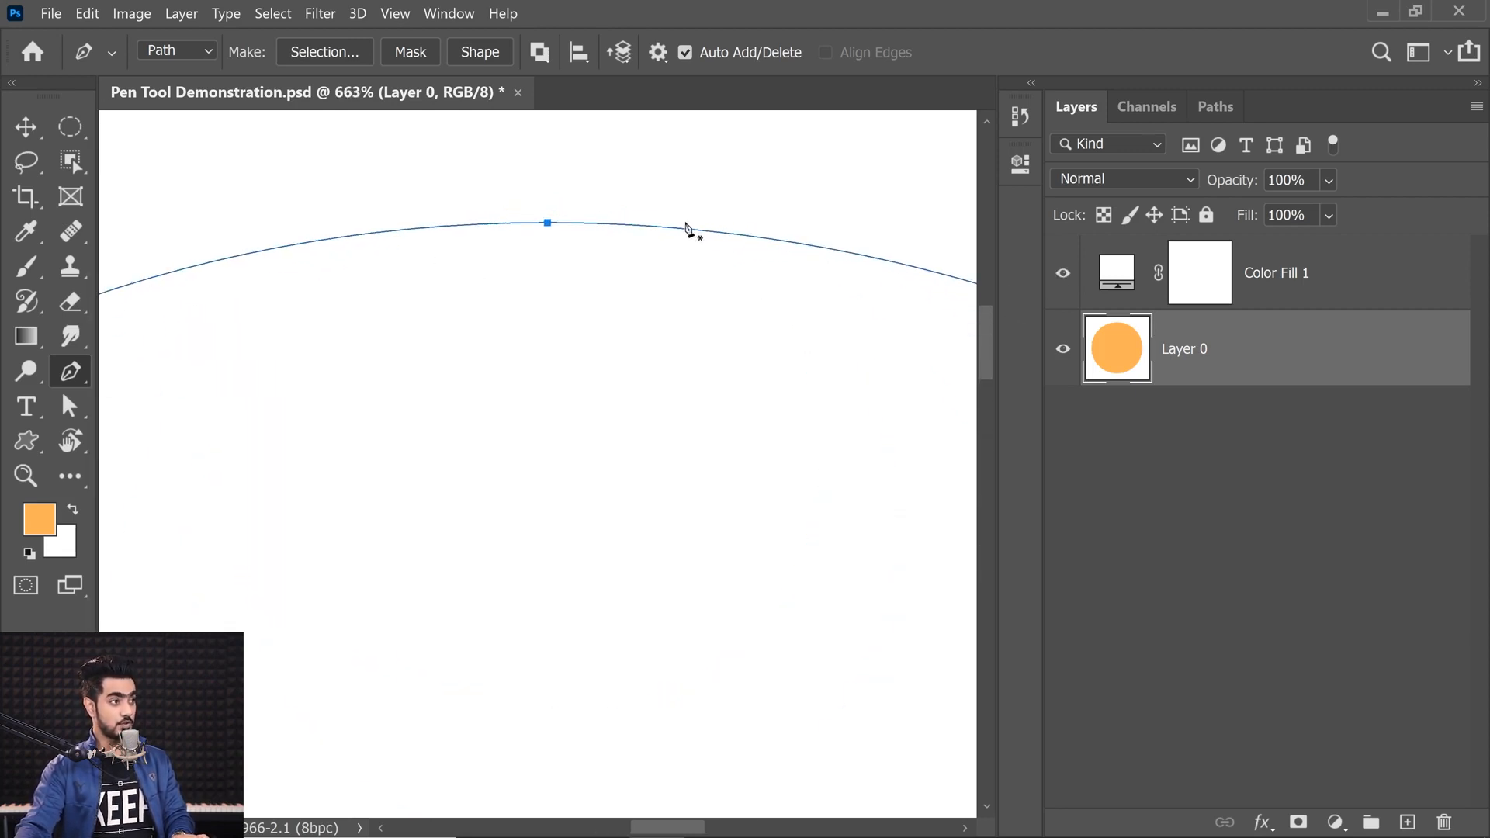
left_click_drag(618, 273, 571, 277)
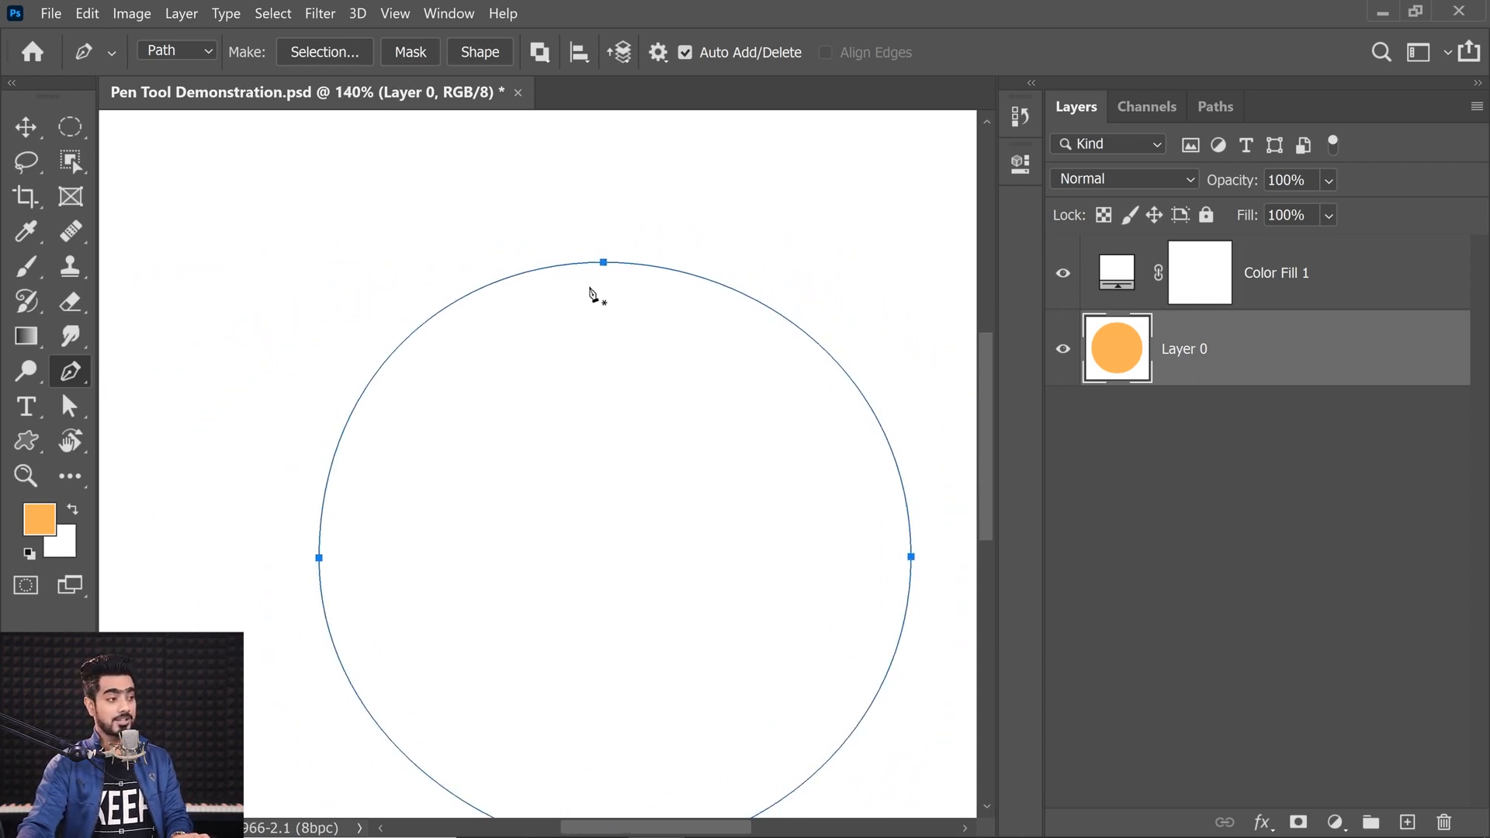
left_click(605, 266, "ctrl")
mouse_move(447, 264)
left_mouse_down()
mouse_move(442, 276)
mouse_move(449, 237)
mouse_move(444, 264)
left_mouse_up()
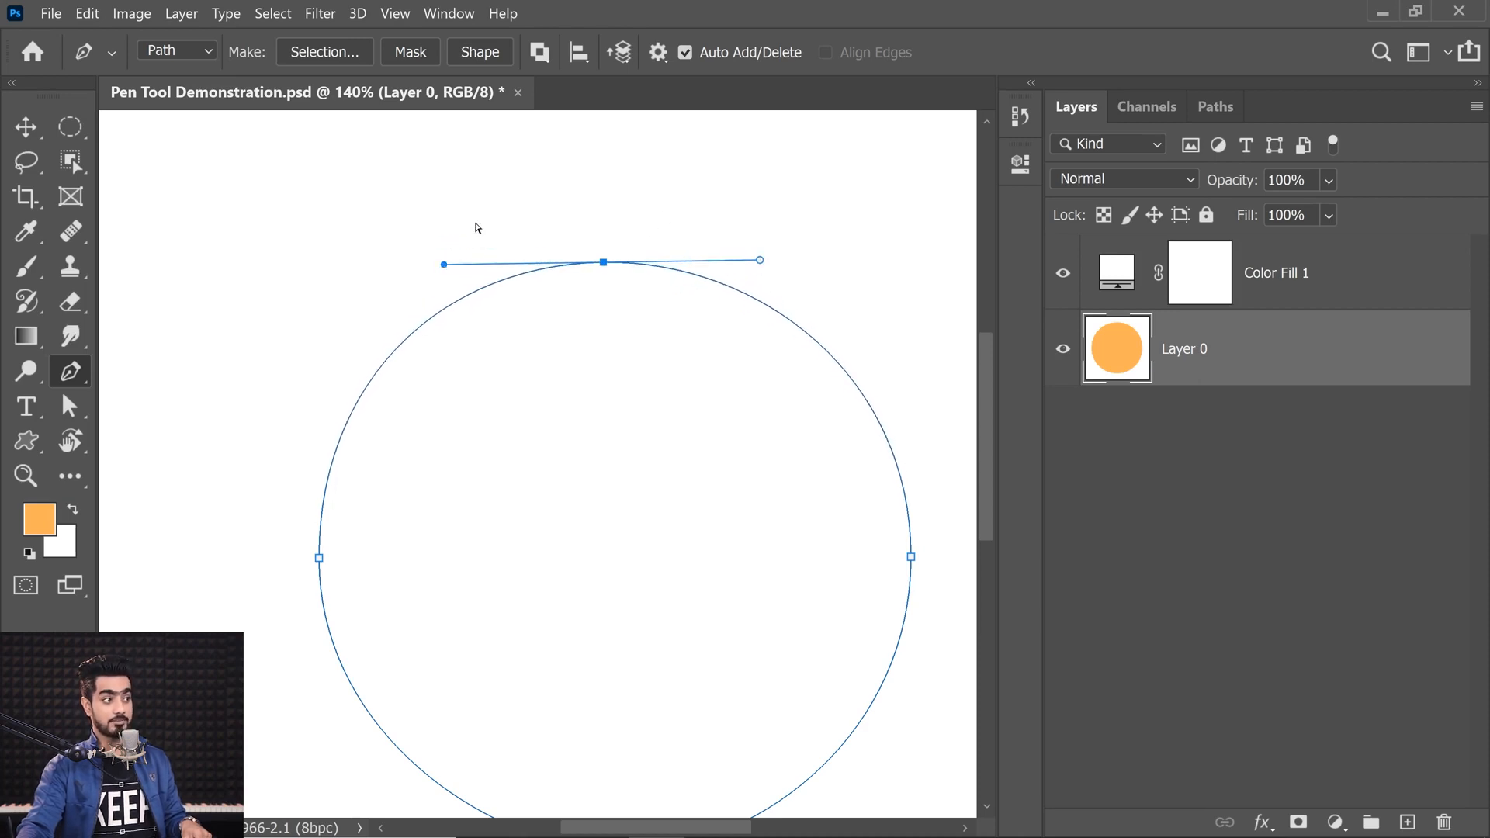
key("ctrl+z")
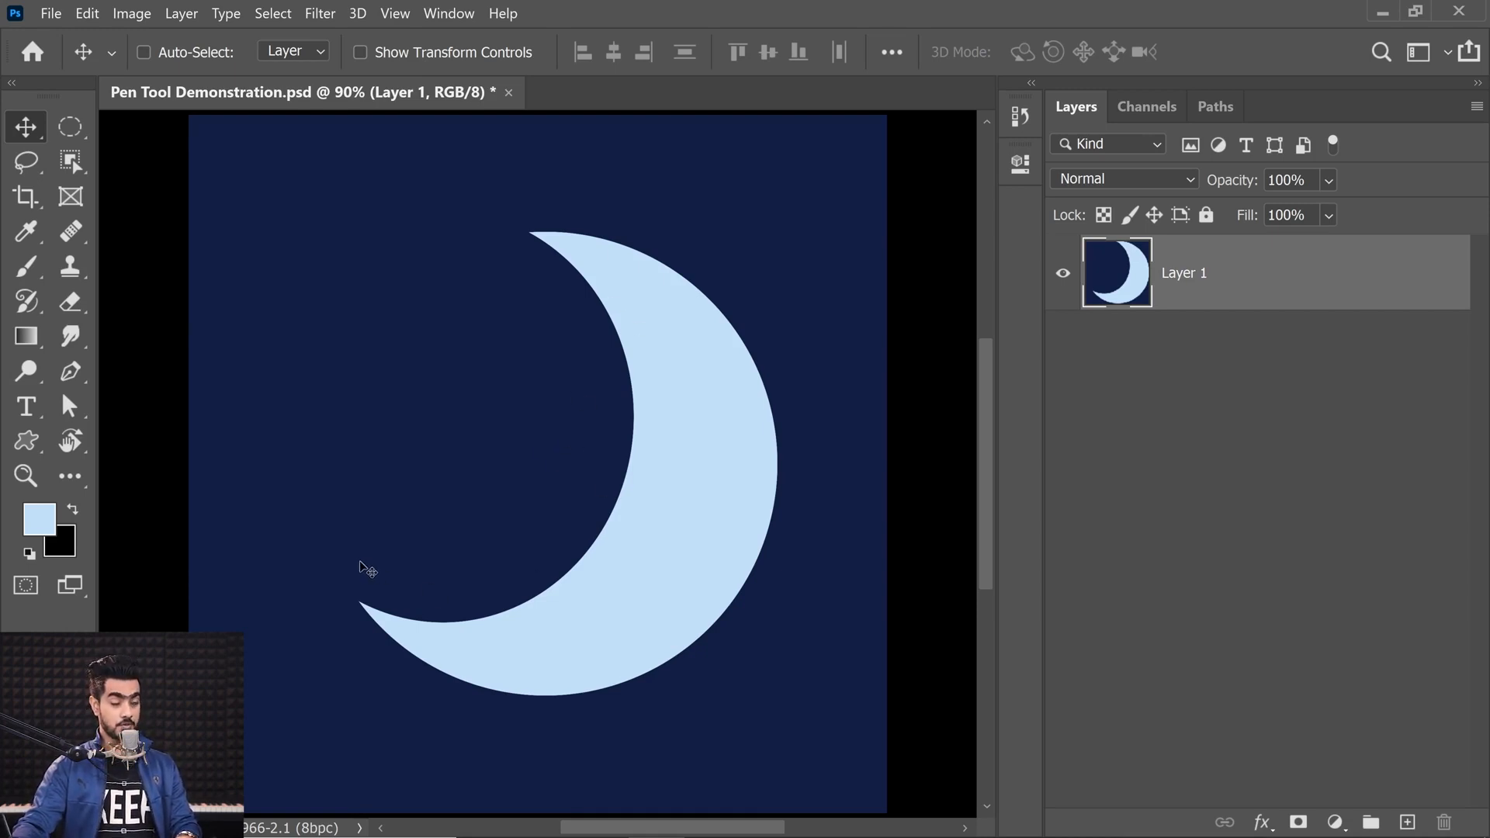
Step: Start tracing the crescent moon with curved anchors at its lower and upper tips, breaking the top anchor's handle
key("p")
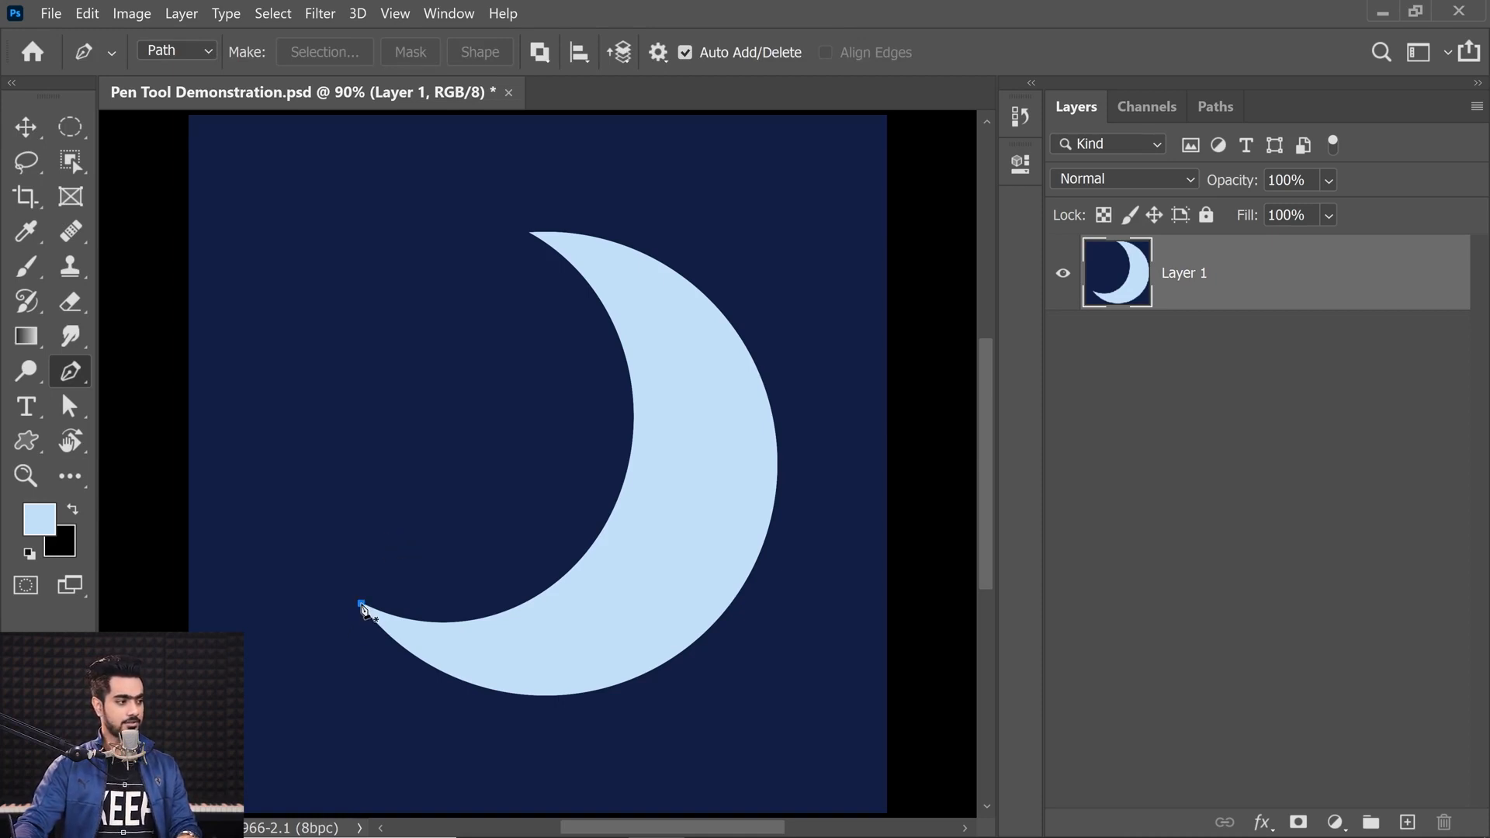
left_click_drag(371, 604, 553, 622)
left_click_drag(532, 233, 396, 158)
left_click_drag(668, 310, 768, 446)
left_click_drag(554, 627, 545, 689)
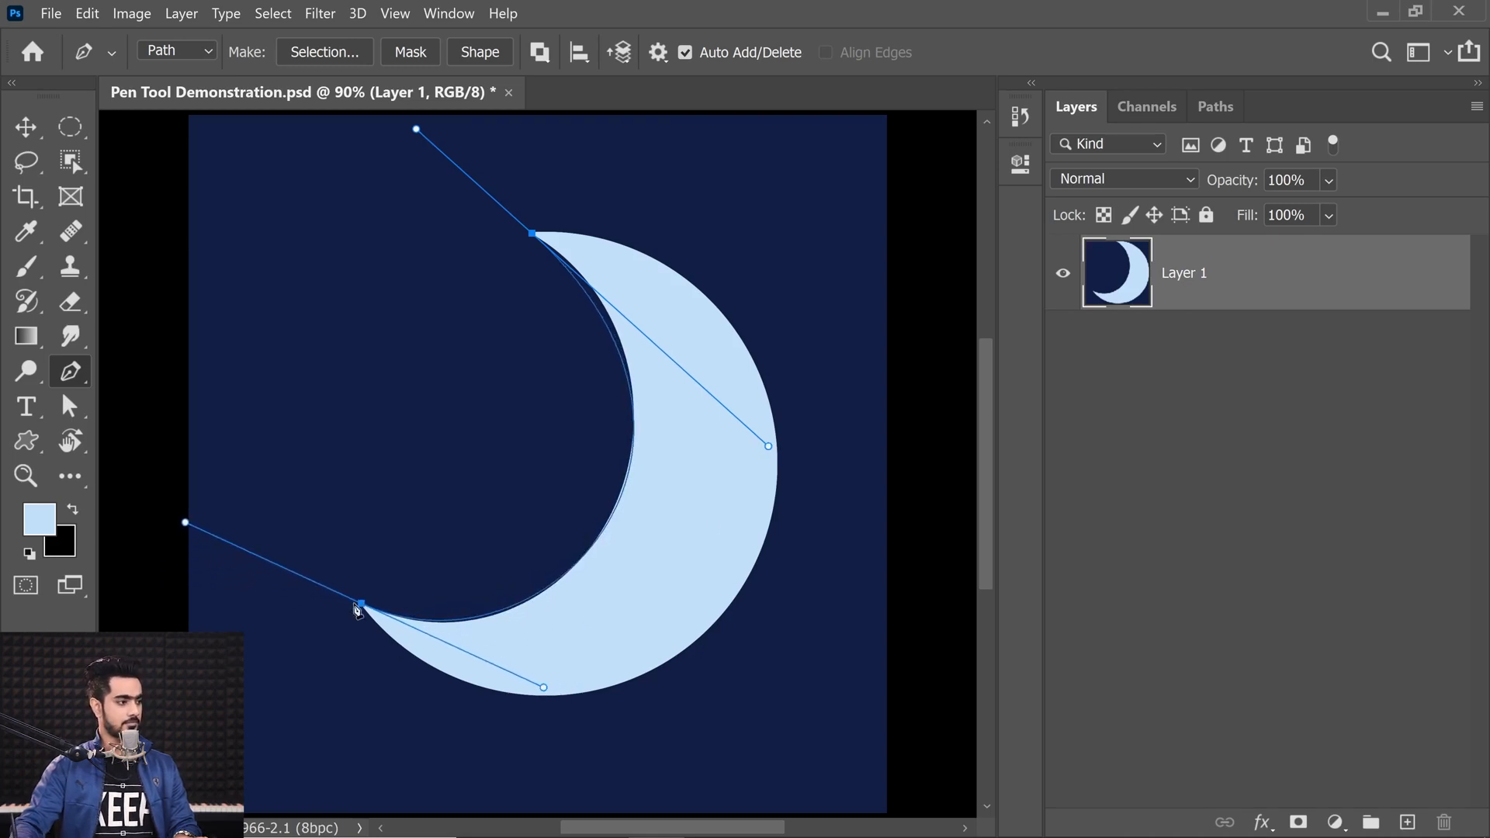
left_click_drag(362, 608, 265, 606)
key("ctrl+z")
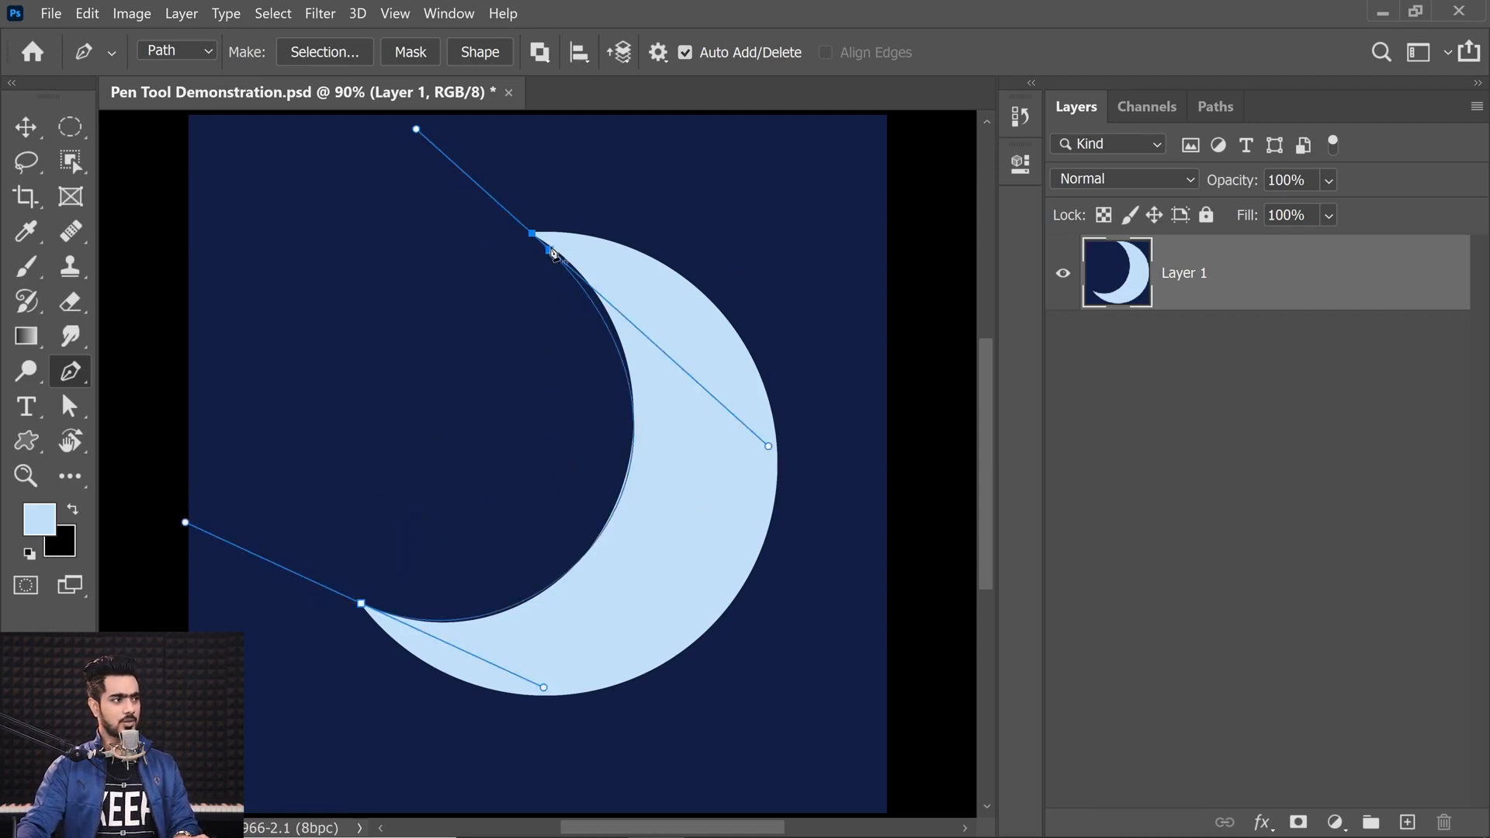
Step: Add a smooth anchor on the crescent's outer edge and swing the top anchor's upper handle inward
left_click_drag(756, 562, 695, 717)
left_click_drag(815, 405, 848, 333)
left_click_drag(610, 254, 602, 276)
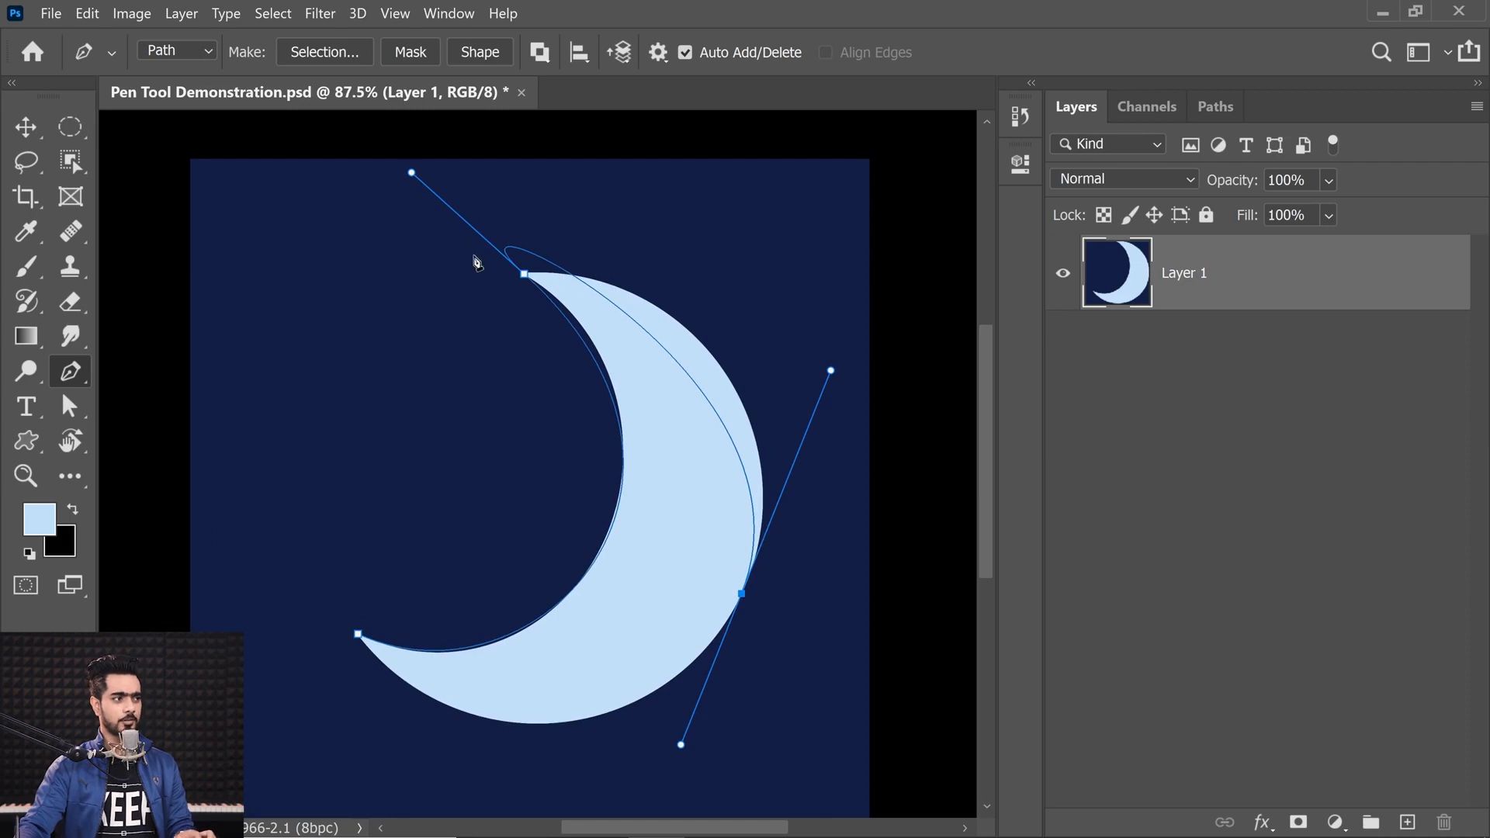
left_click_drag(412, 172, 631, 263, "alt")
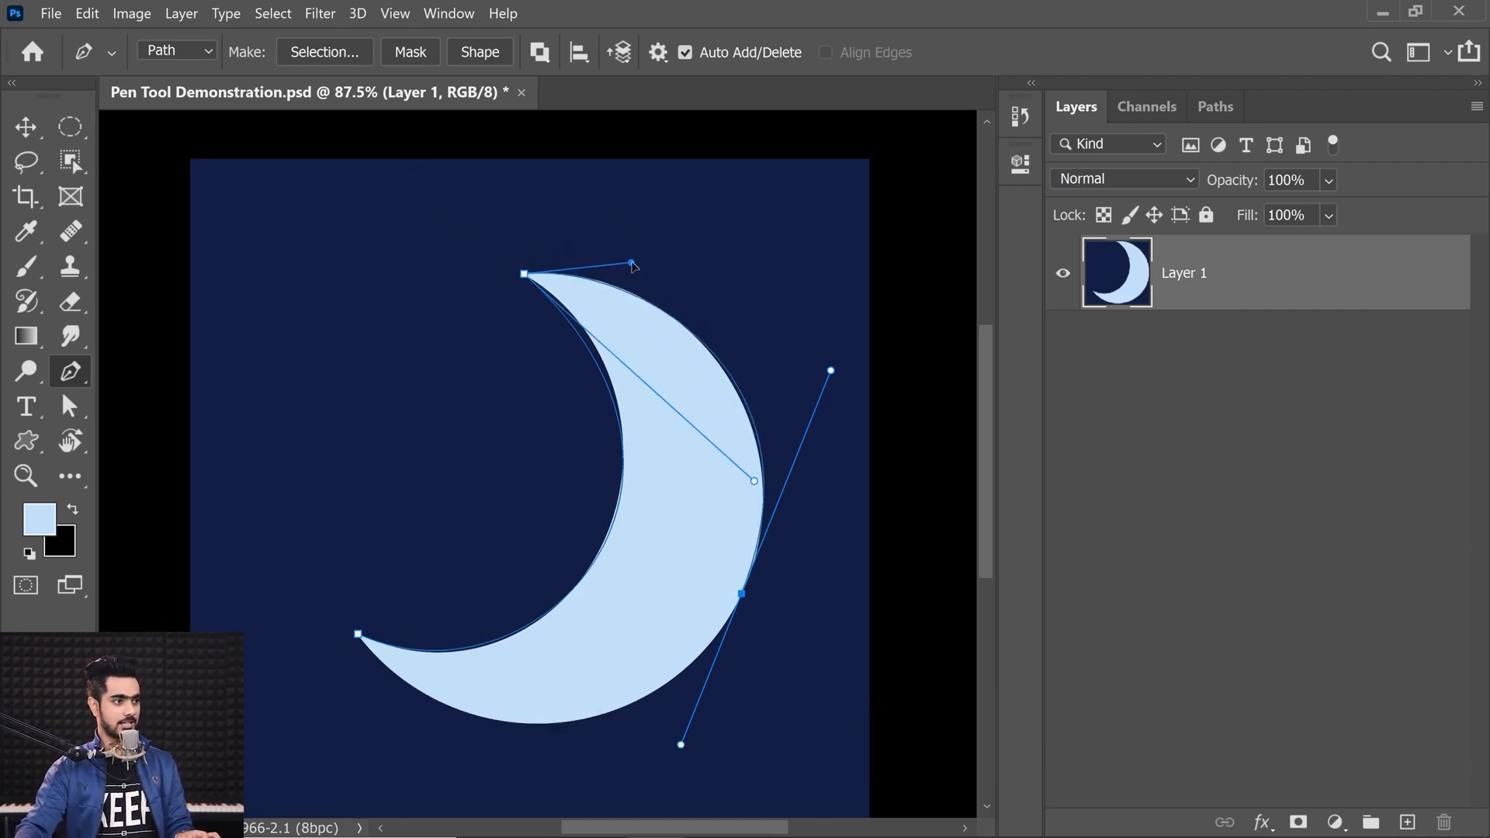
Step: Close the crescent path at its lower tip and drag that anchor's handles out to shape the lower curve
left_click_drag(358, 638, 400, 661)
key("alt")
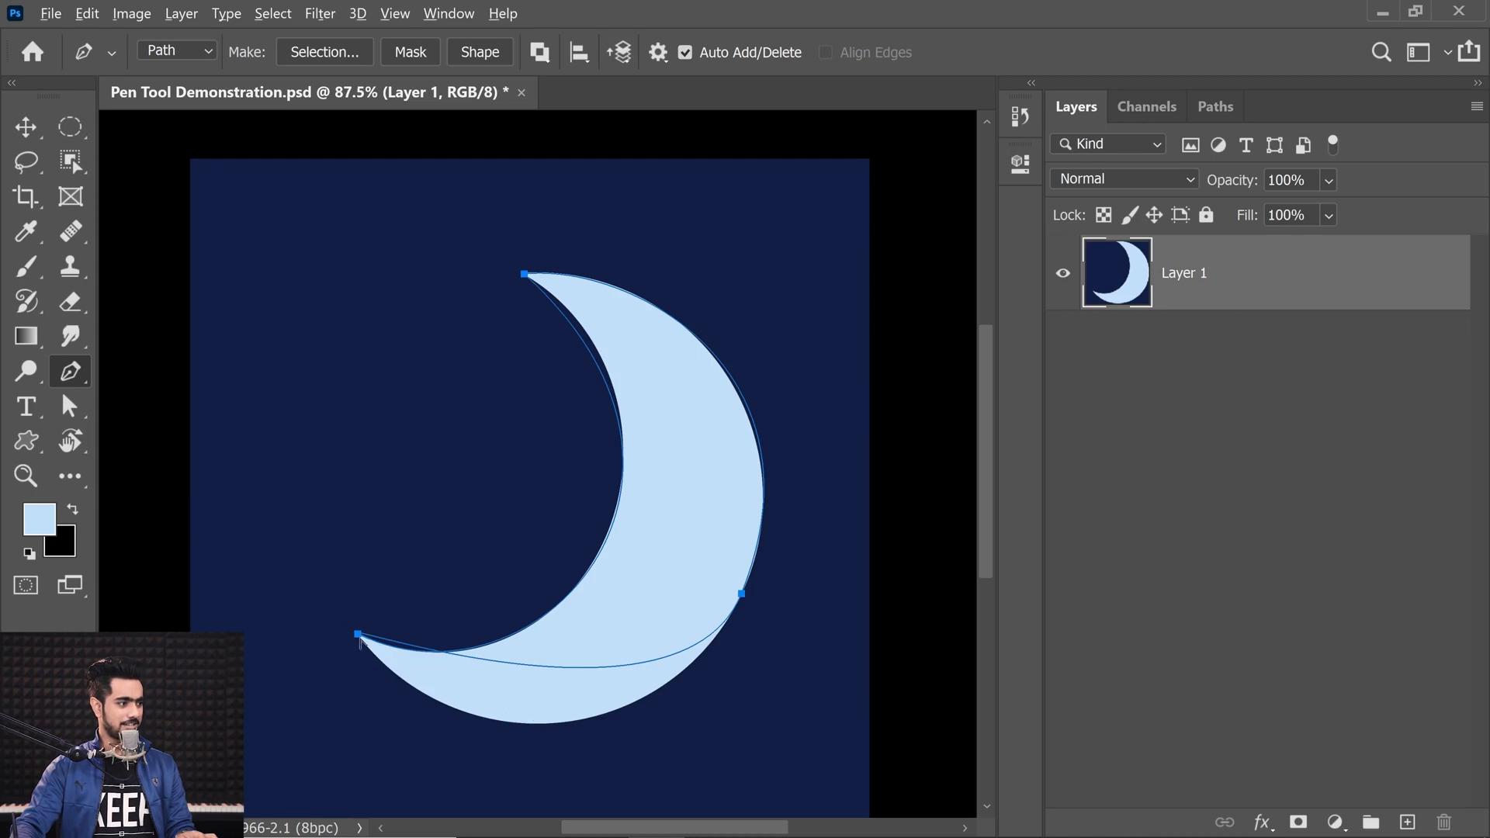
mouse_move(358, 634)
left_mouse_down()
mouse_move(536, 722)
mouse_move(501, 723)
mouse_move(516, 717)
left_mouse_up()
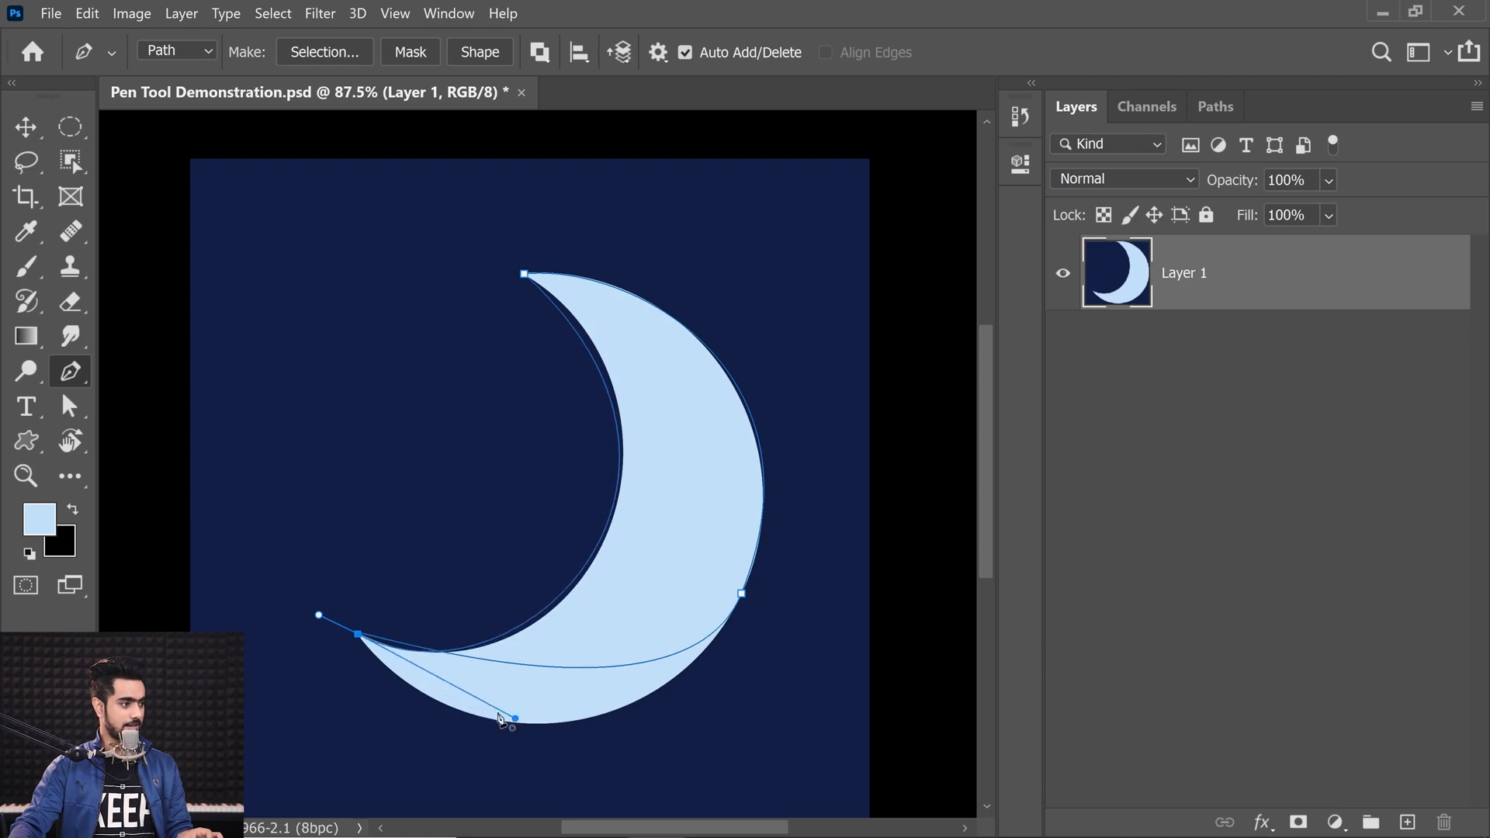
left_click_drag(319, 617, 466, 770)
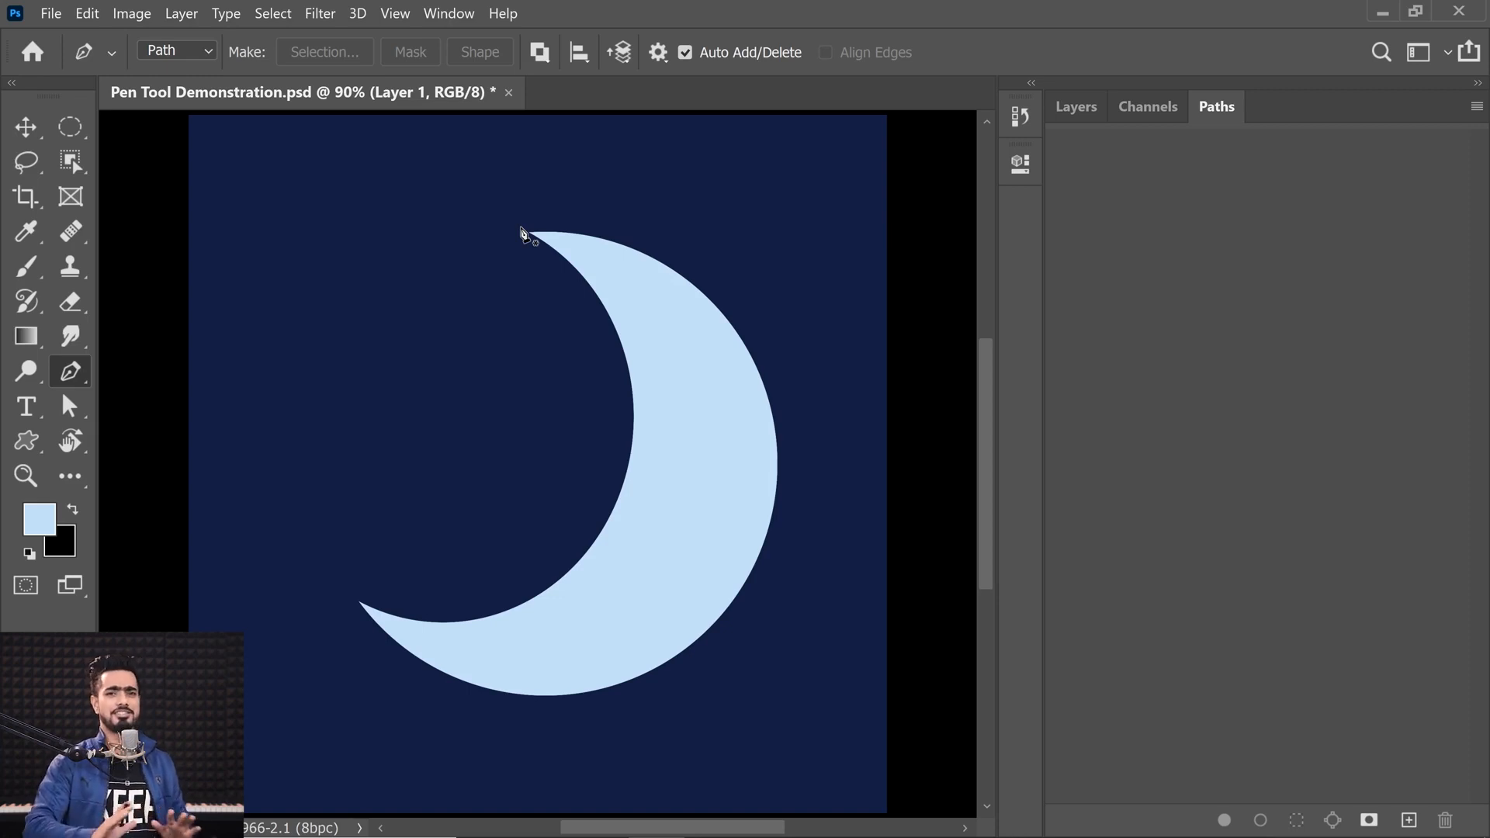
Step: Draw a closed straight-edged path with corner anchors at the crescent's lower tip, outer edge and top tip
left_click(360, 602)
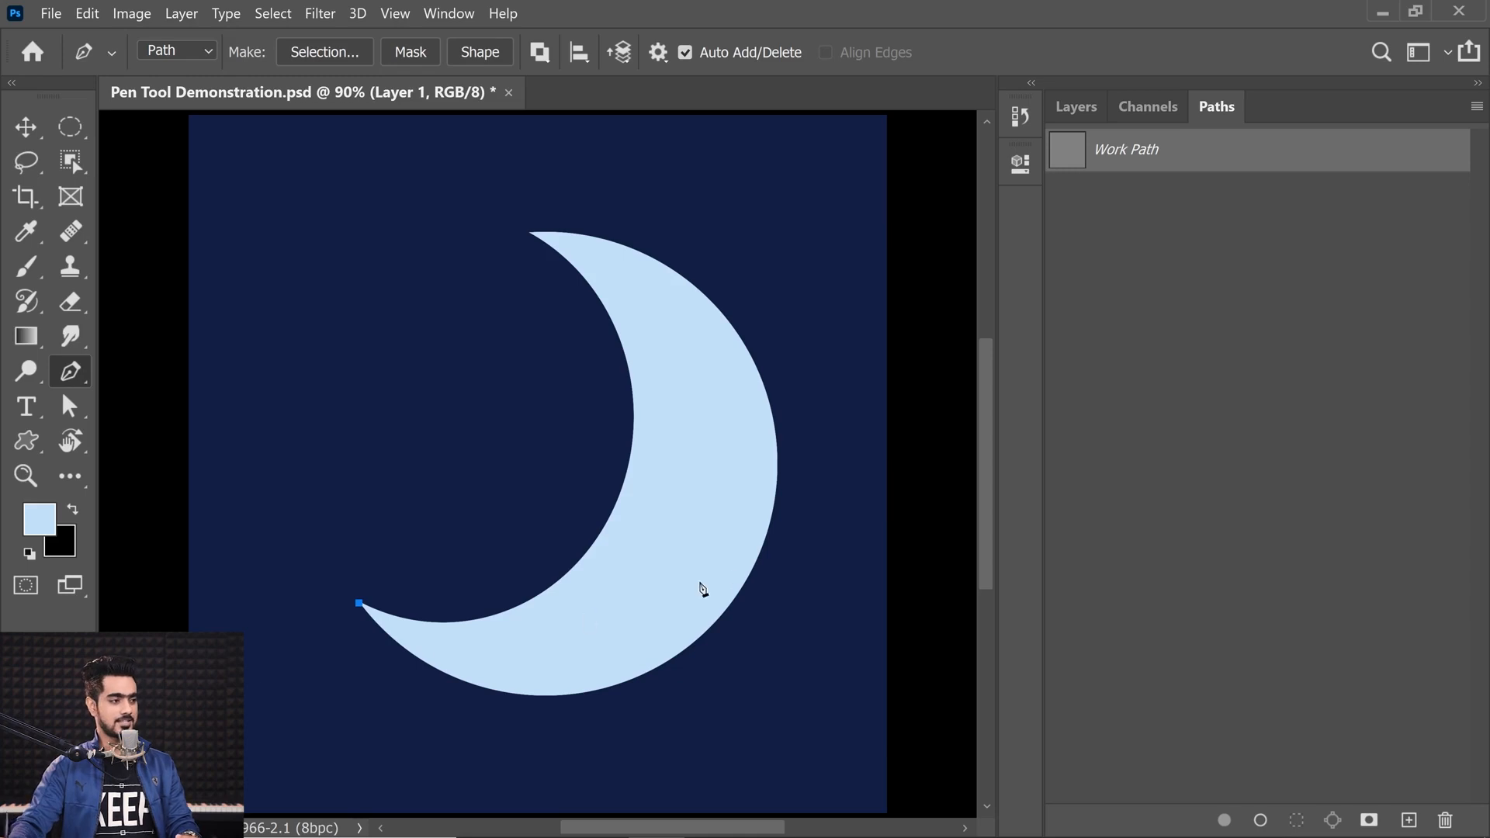
left_click(754, 568)
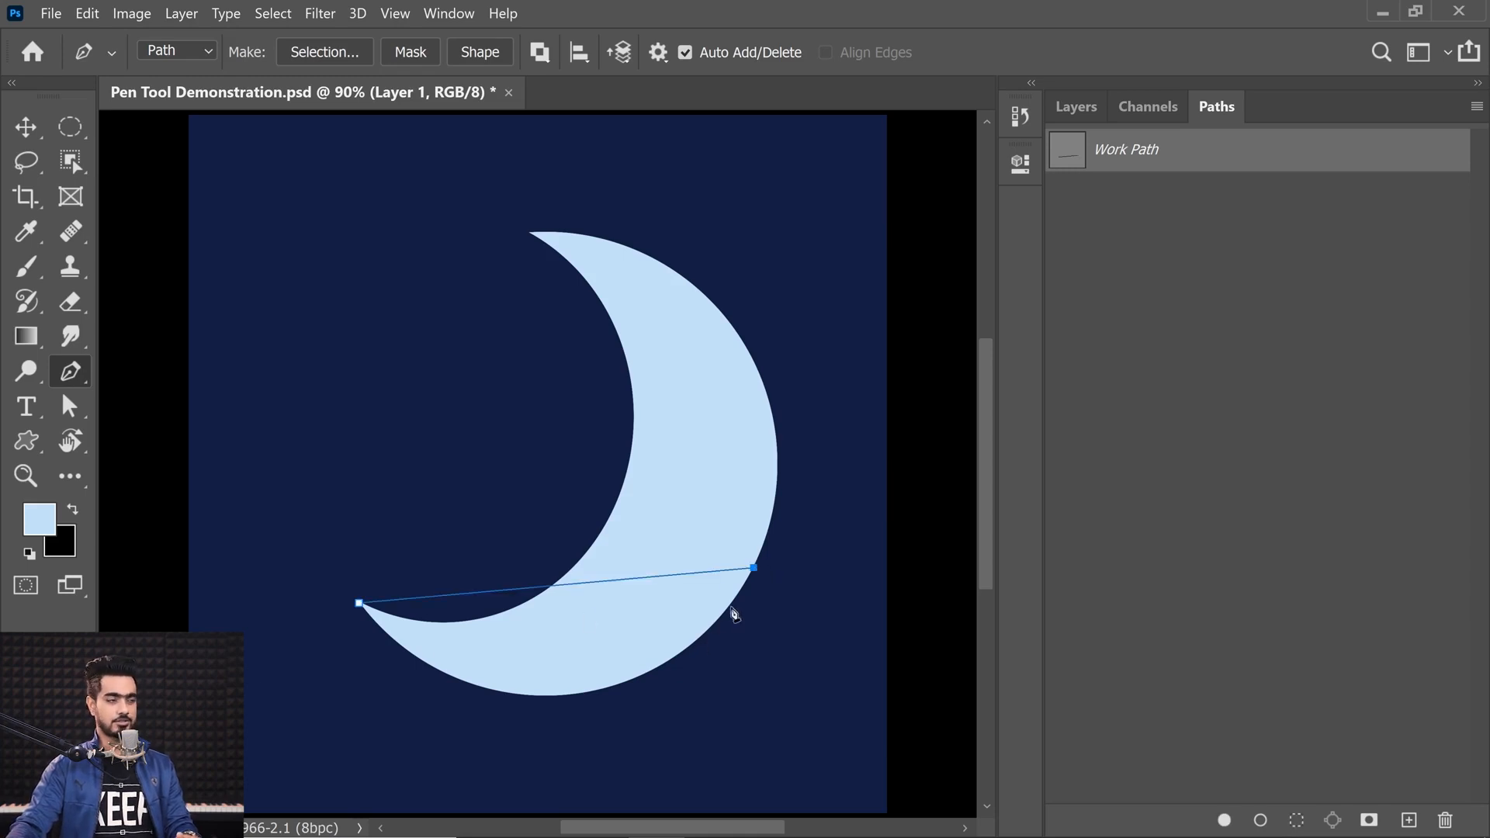
left_click(531, 234)
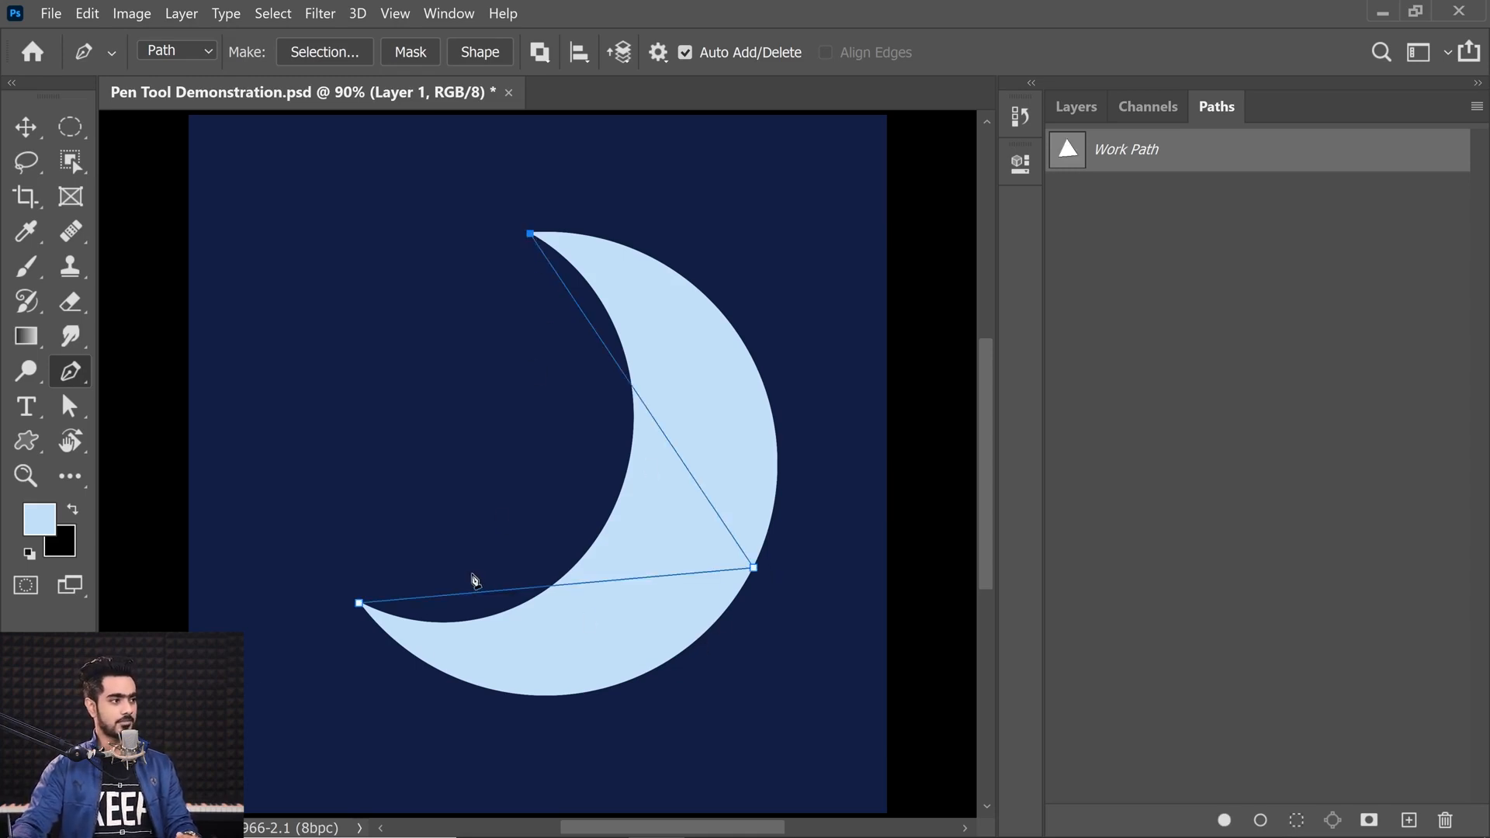
left_click(360, 603)
Step: Pull direction handles out of the outer-edge anchor to curve the crescent's outer side
left_click_drag(450, 609, 426, 602)
left_click_drag(461, 584, 405, 552)
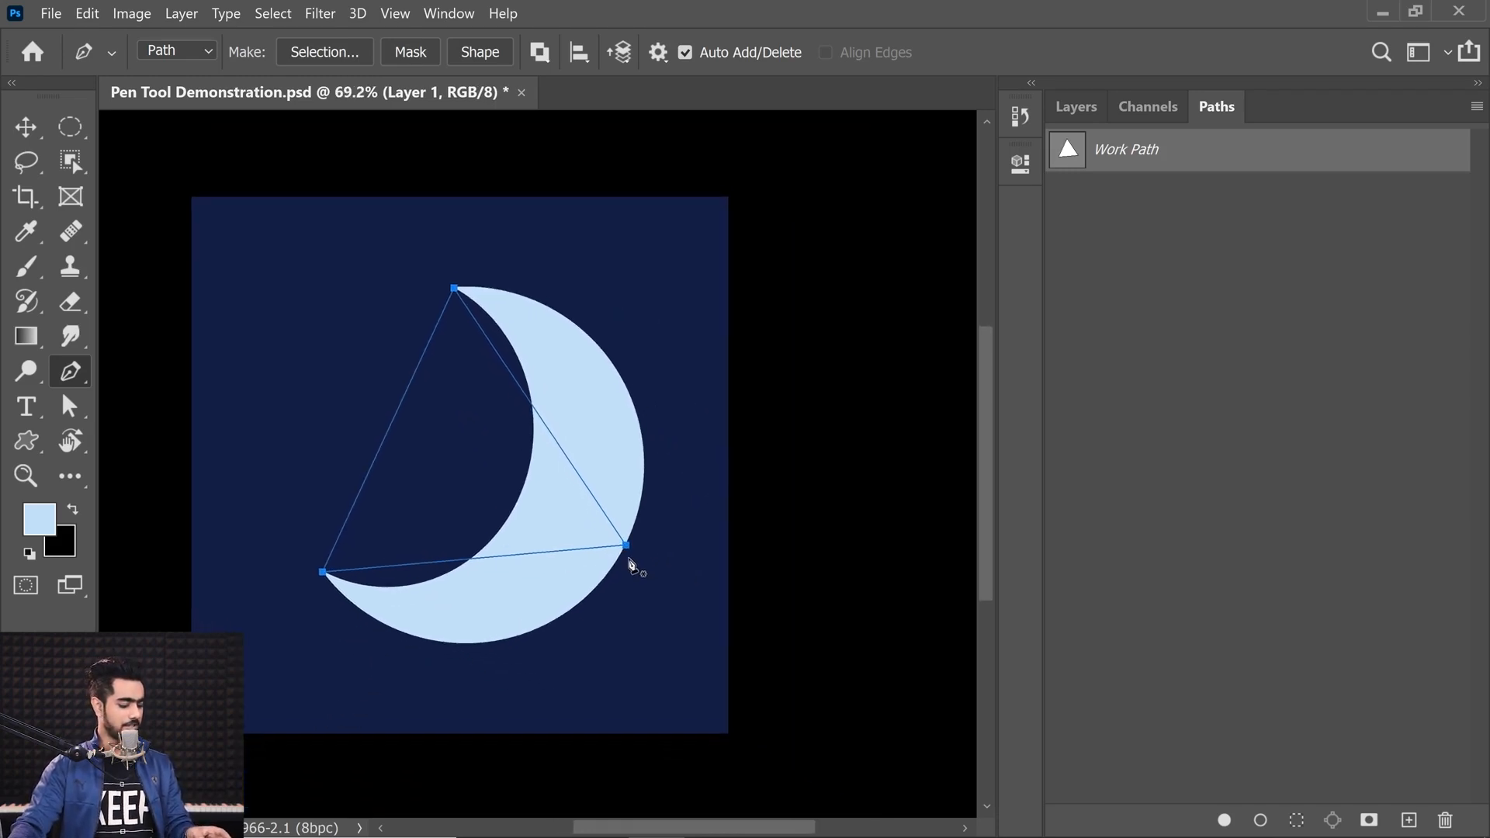
left_click_drag(627, 546, 717, 329)
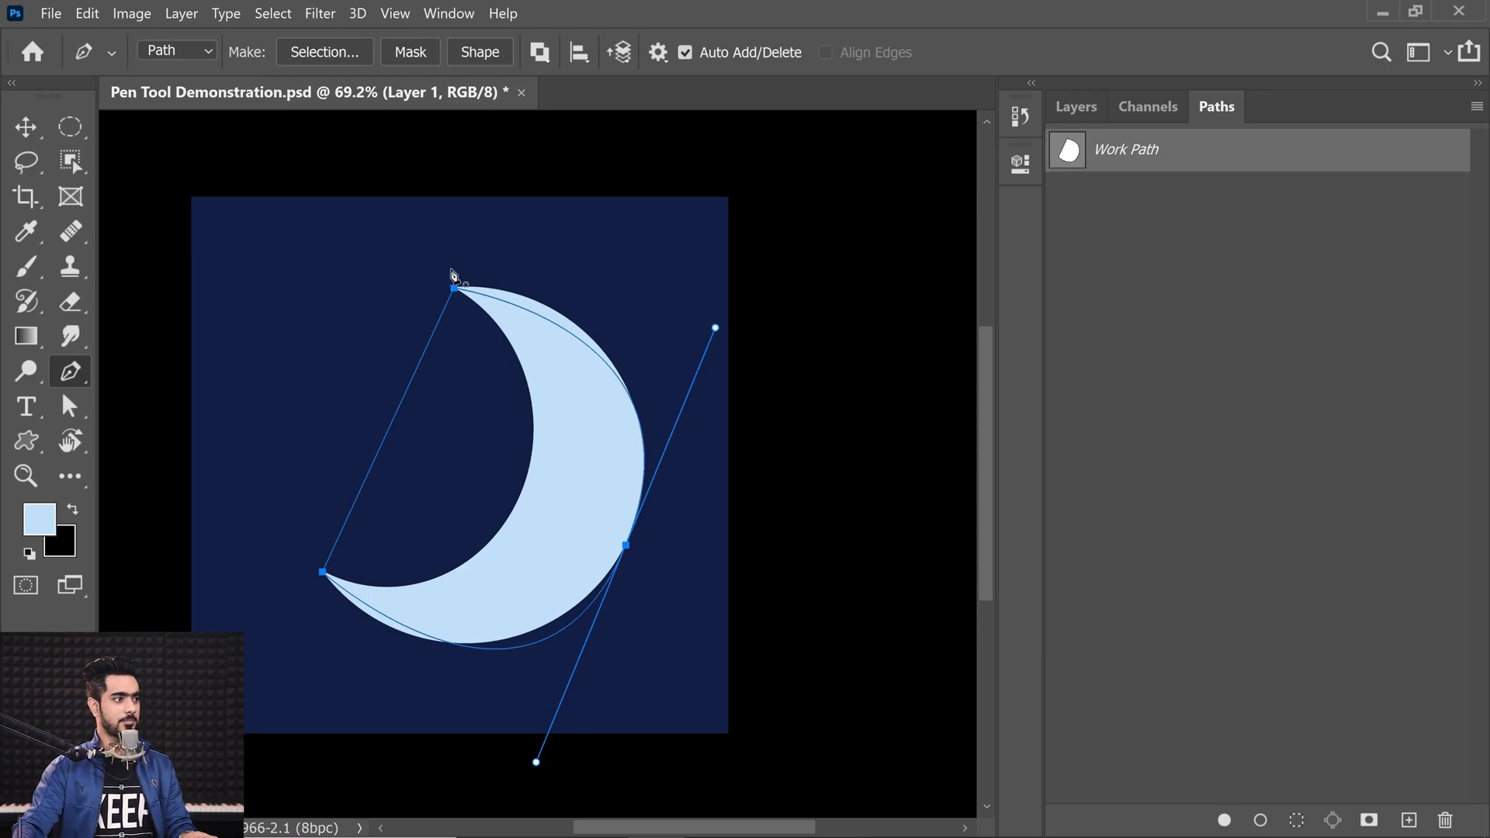
Step: Pull handles from the top and bottom tip anchors and swing them inward to curve the crescent's inner edge
left_click_drag(454, 289, 411, 300)
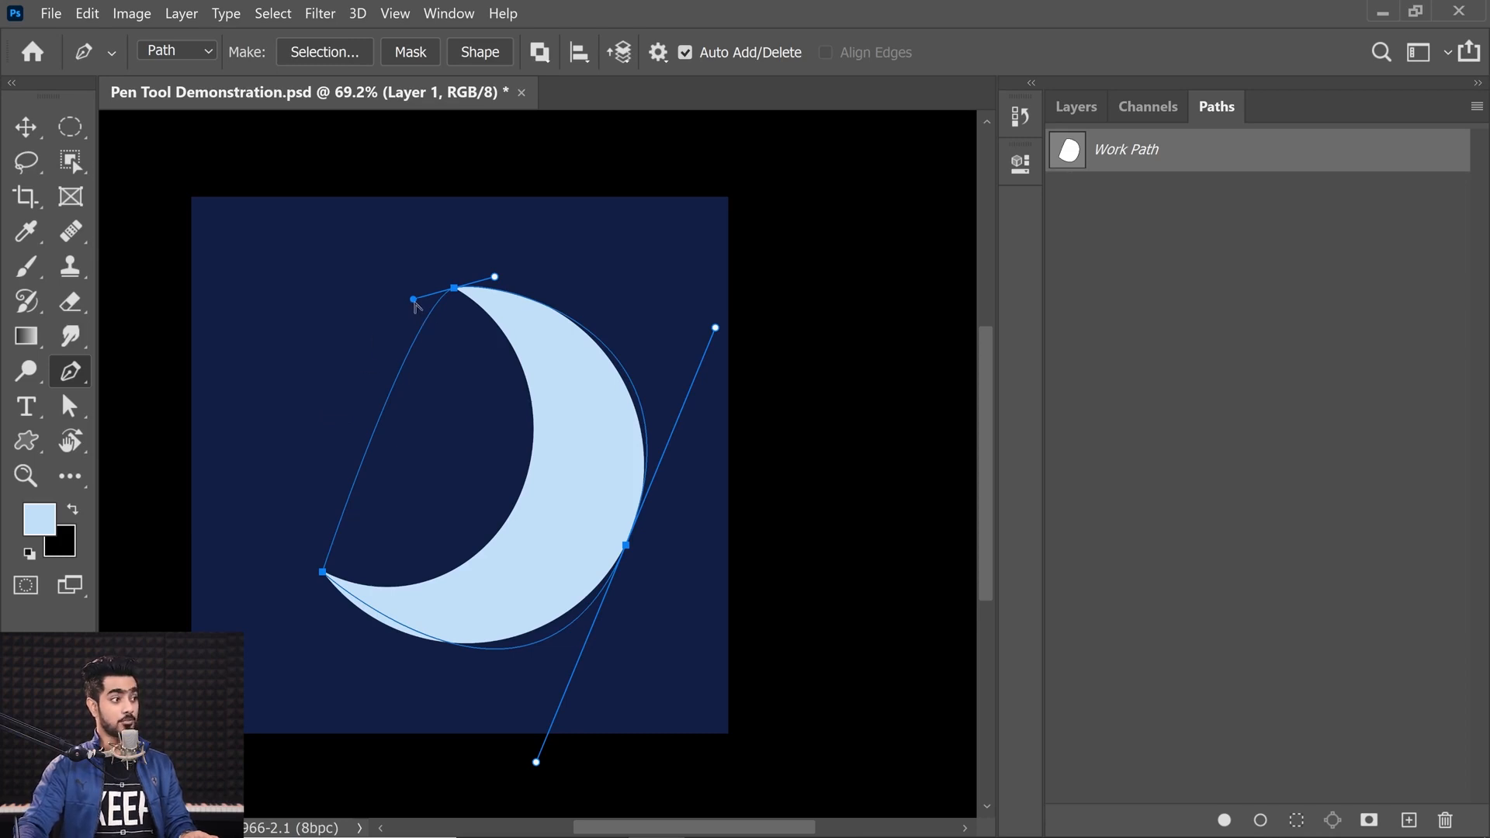
left_click_drag(413, 300, 638, 414)
left_click_drag(323, 574, 353, 613)
left_click_drag(297, 528, 468, 644)
left_click_drag(638, 410, 633, 433)
left_click_drag(467, 645, 473, 645)
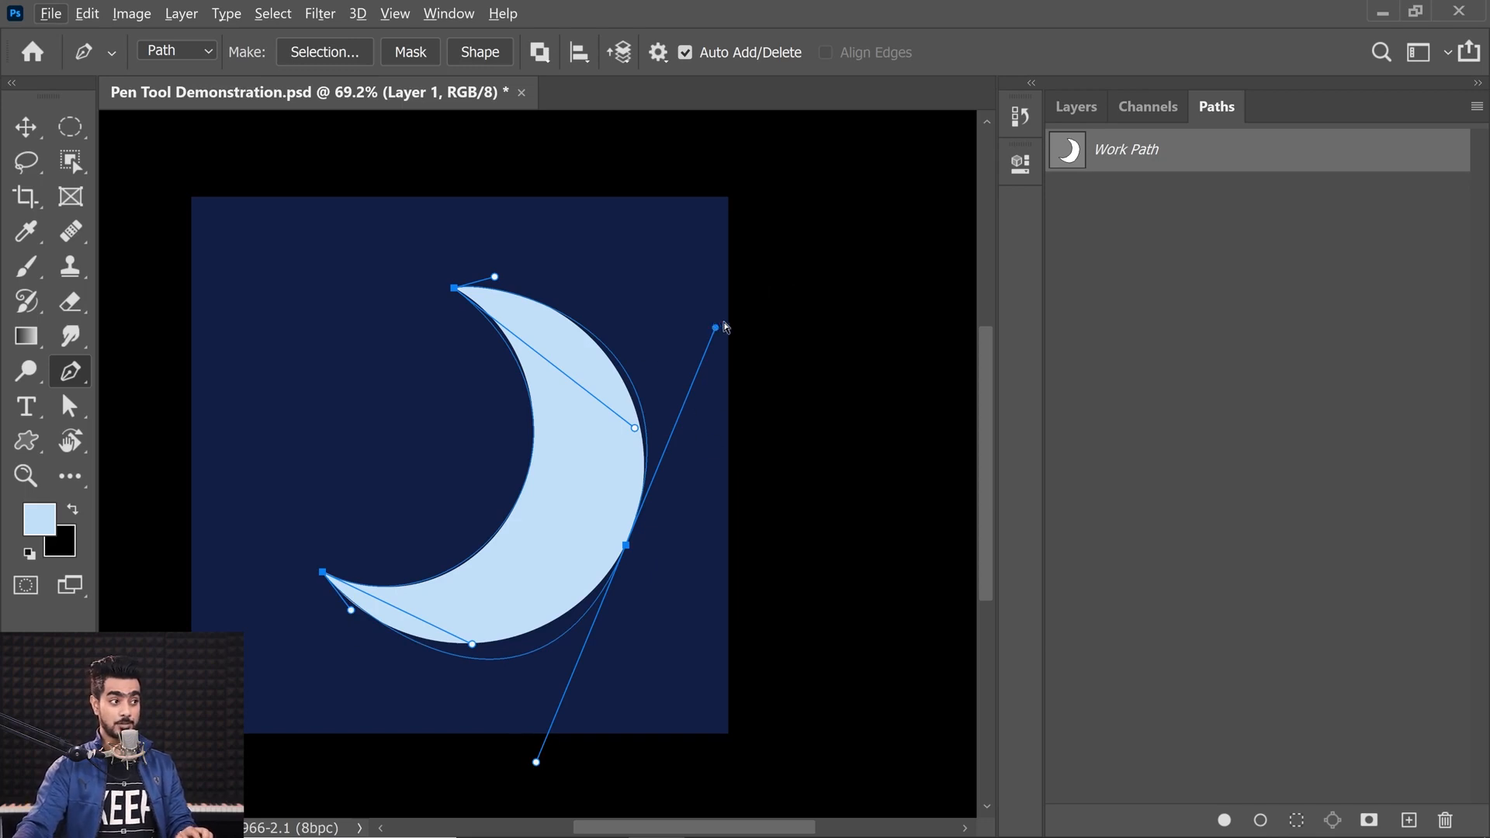
Step: Fine-tune the handles of the outer, top and bottom anchors so the path hugs the crescent shape
left_click_drag(715, 329, 724, 340)
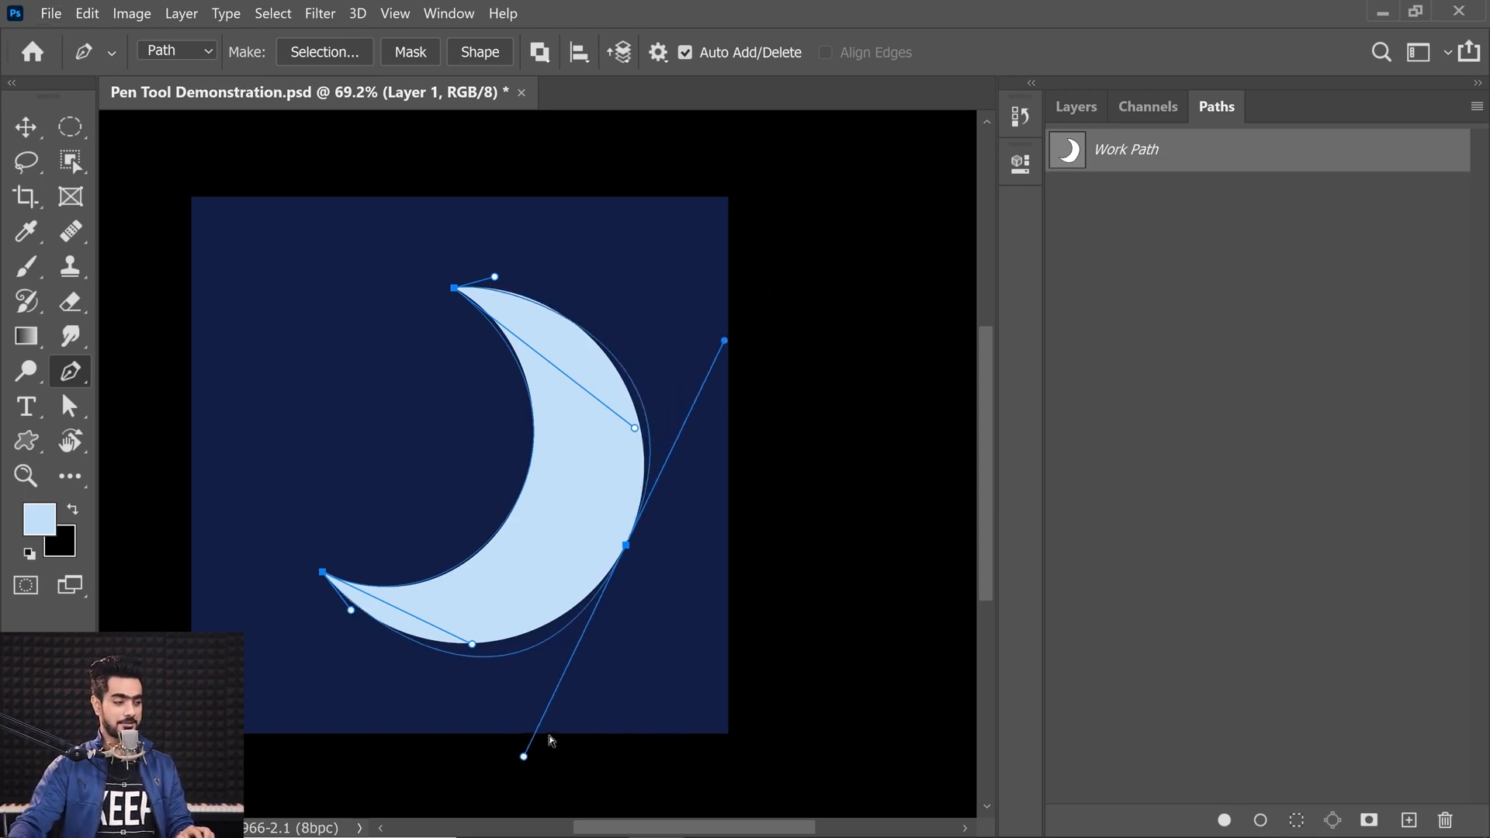
left_click_drag(523, 757, 554, 700)
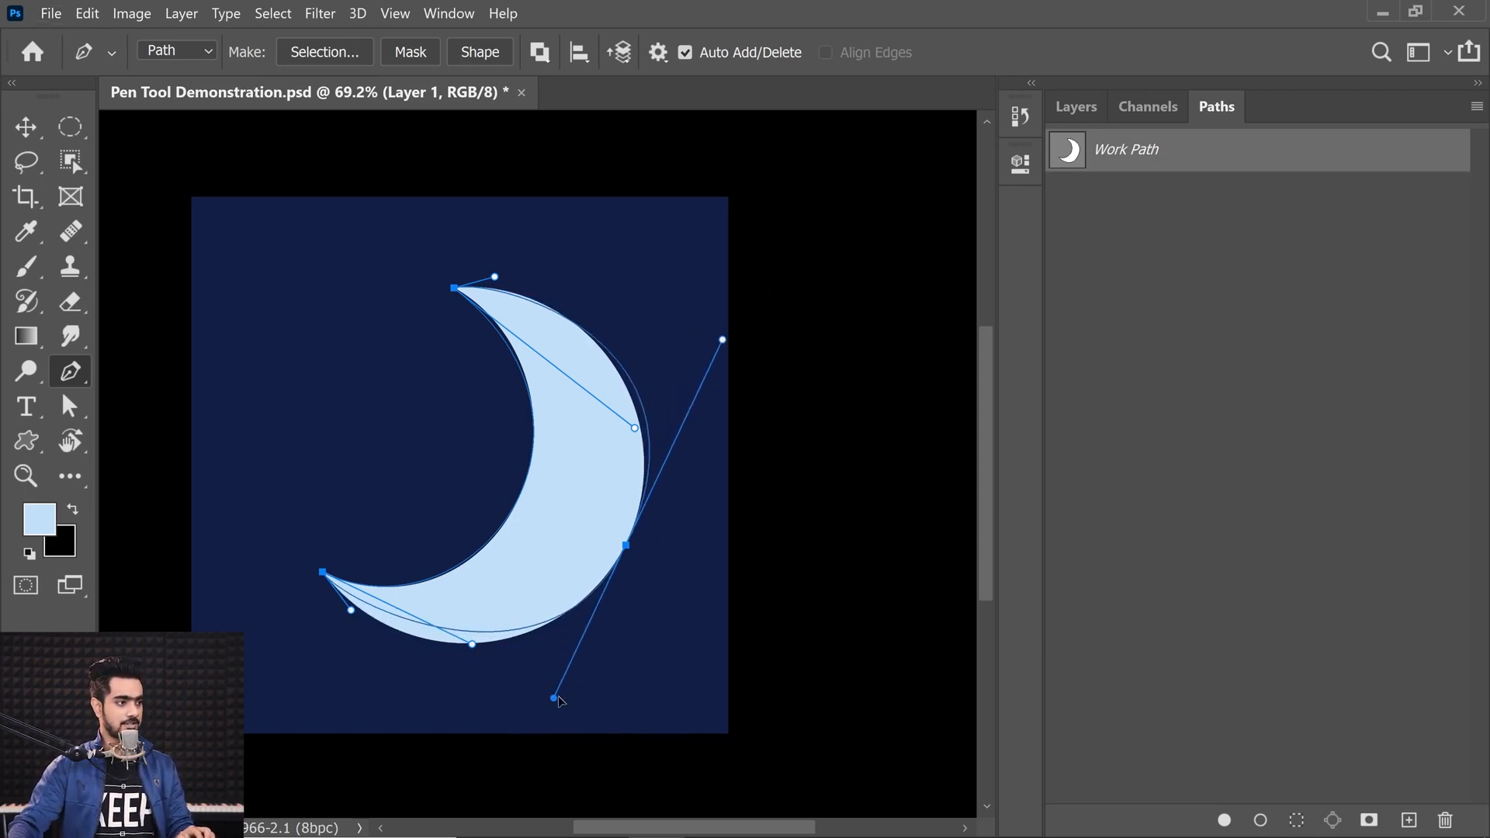
left_click_drag(722, 341, 697, 378)
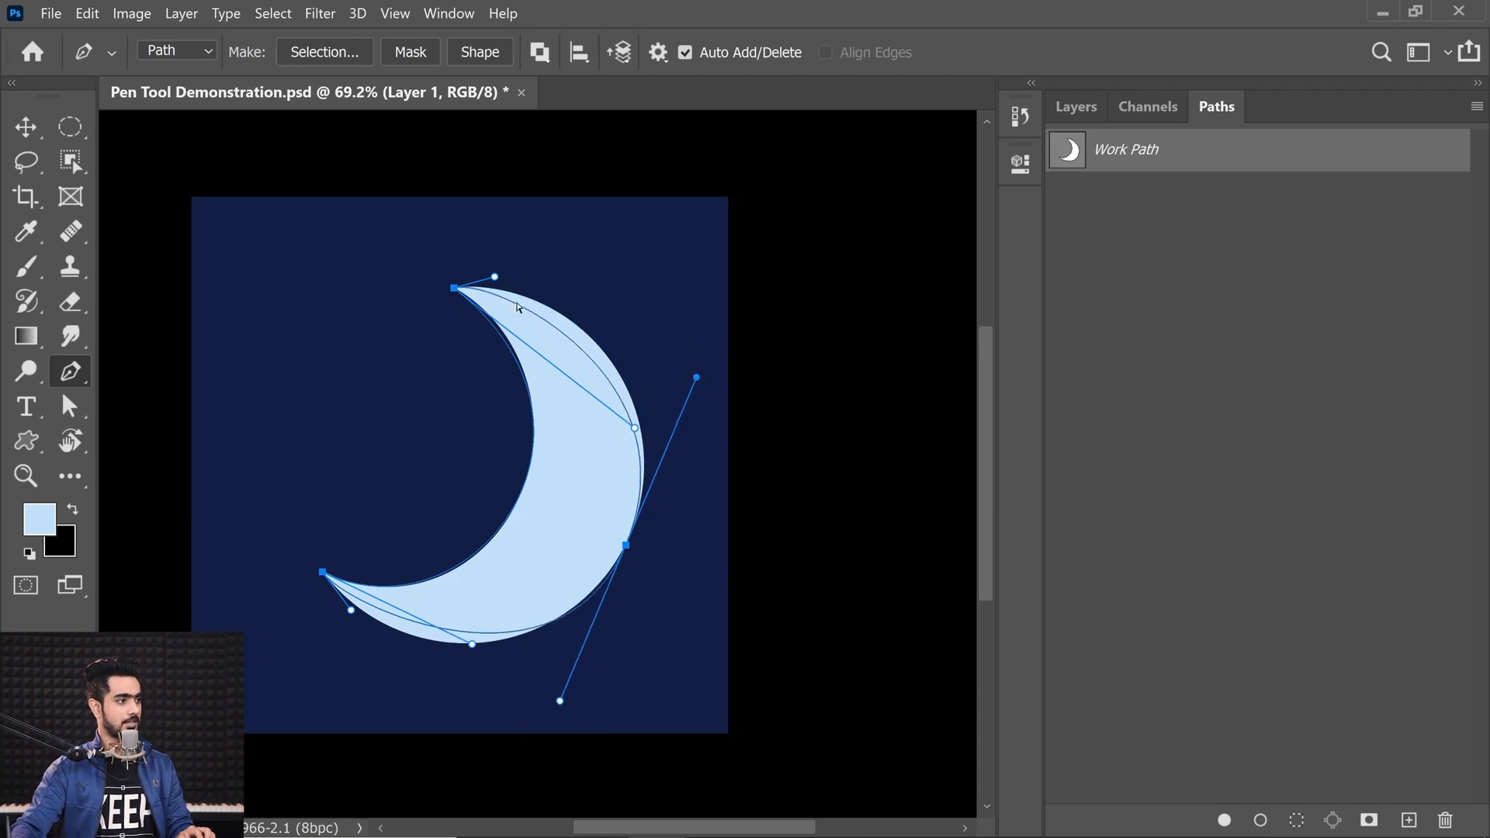
left_click_drag(497, 280, 542, 274)
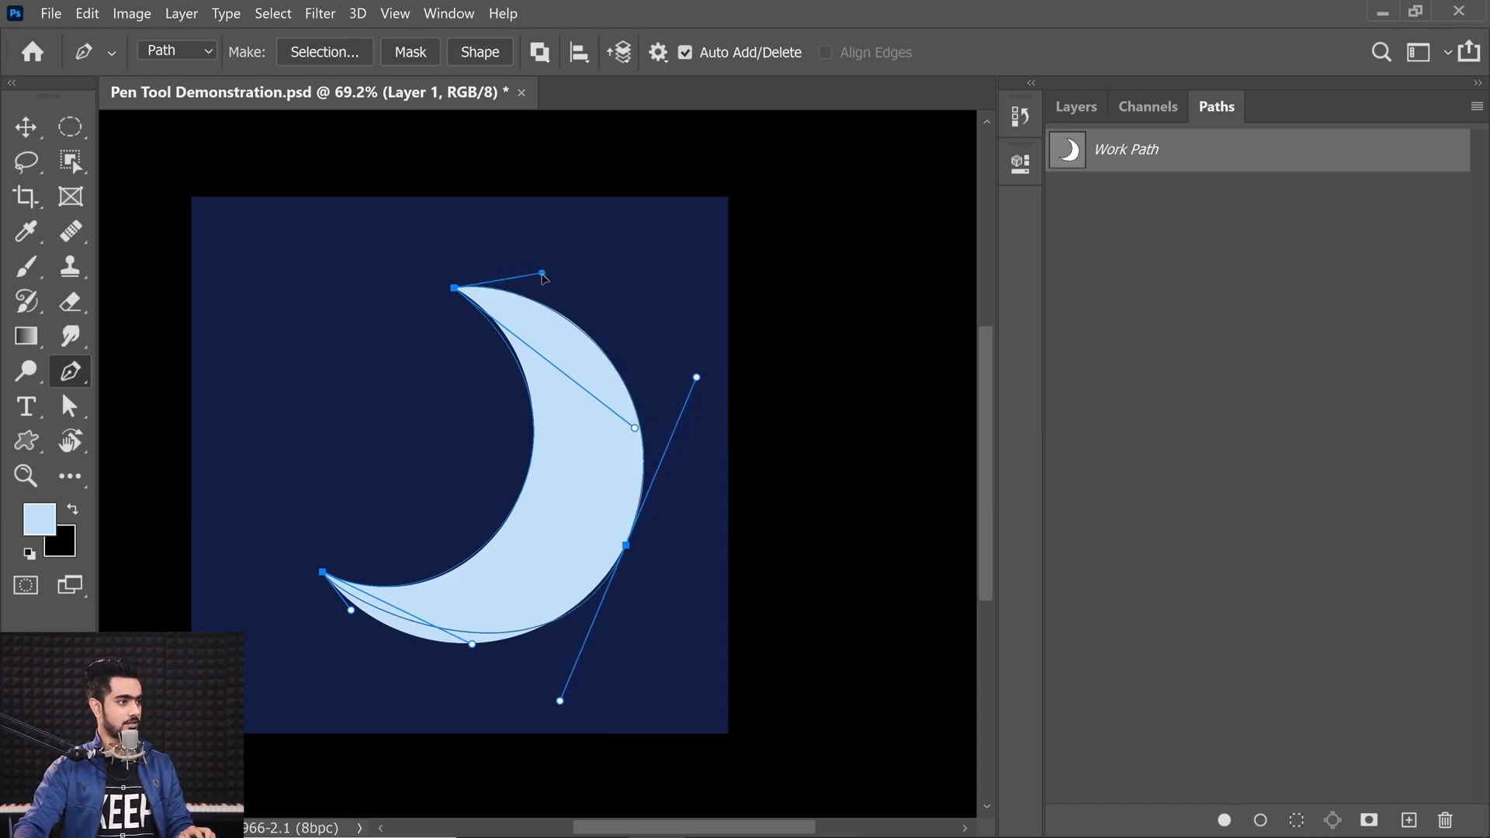
left_click_drag(349, 613, 366, 646)
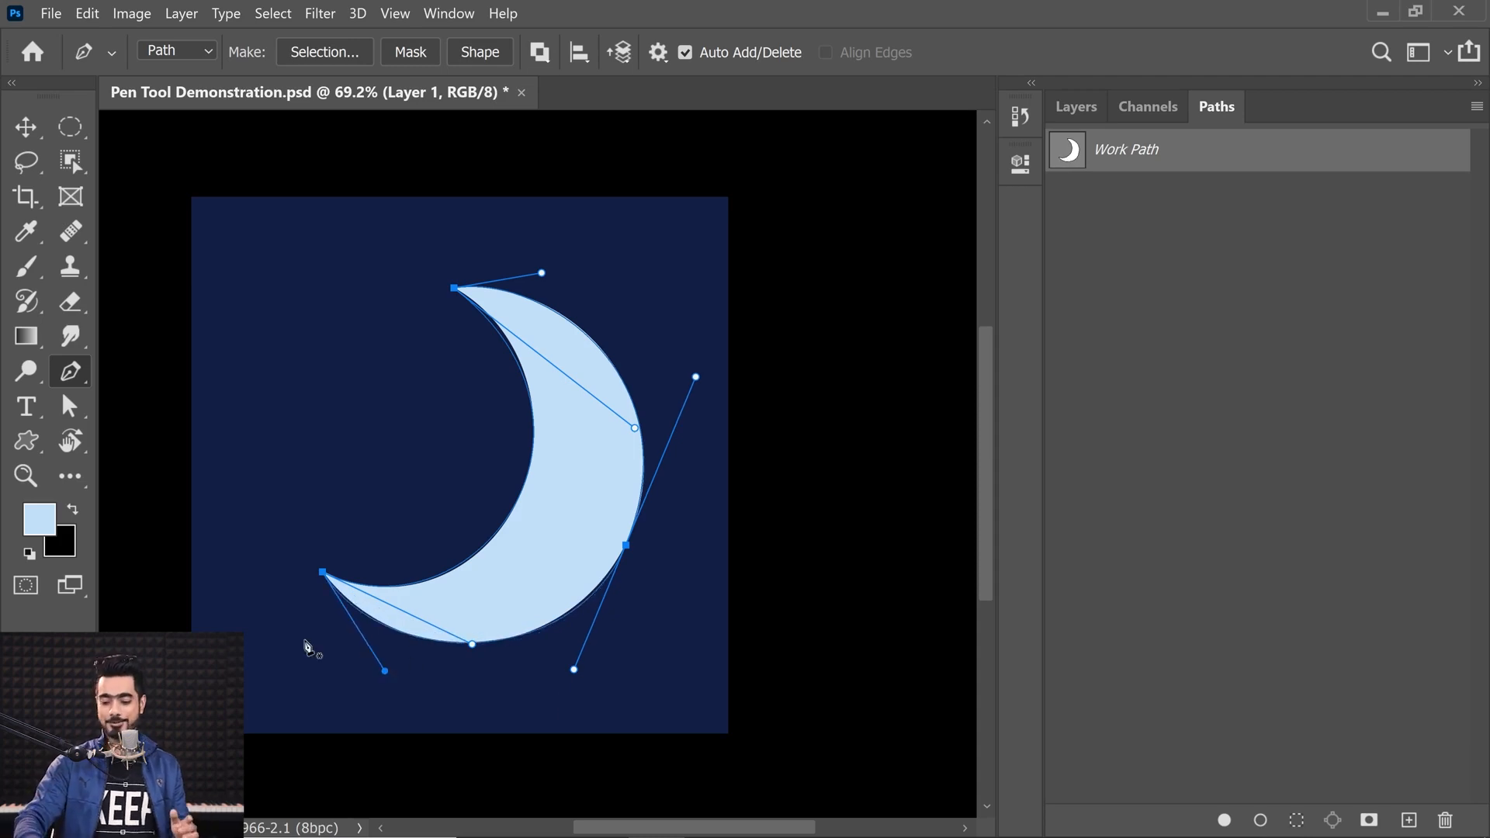
key("ctrl+0")
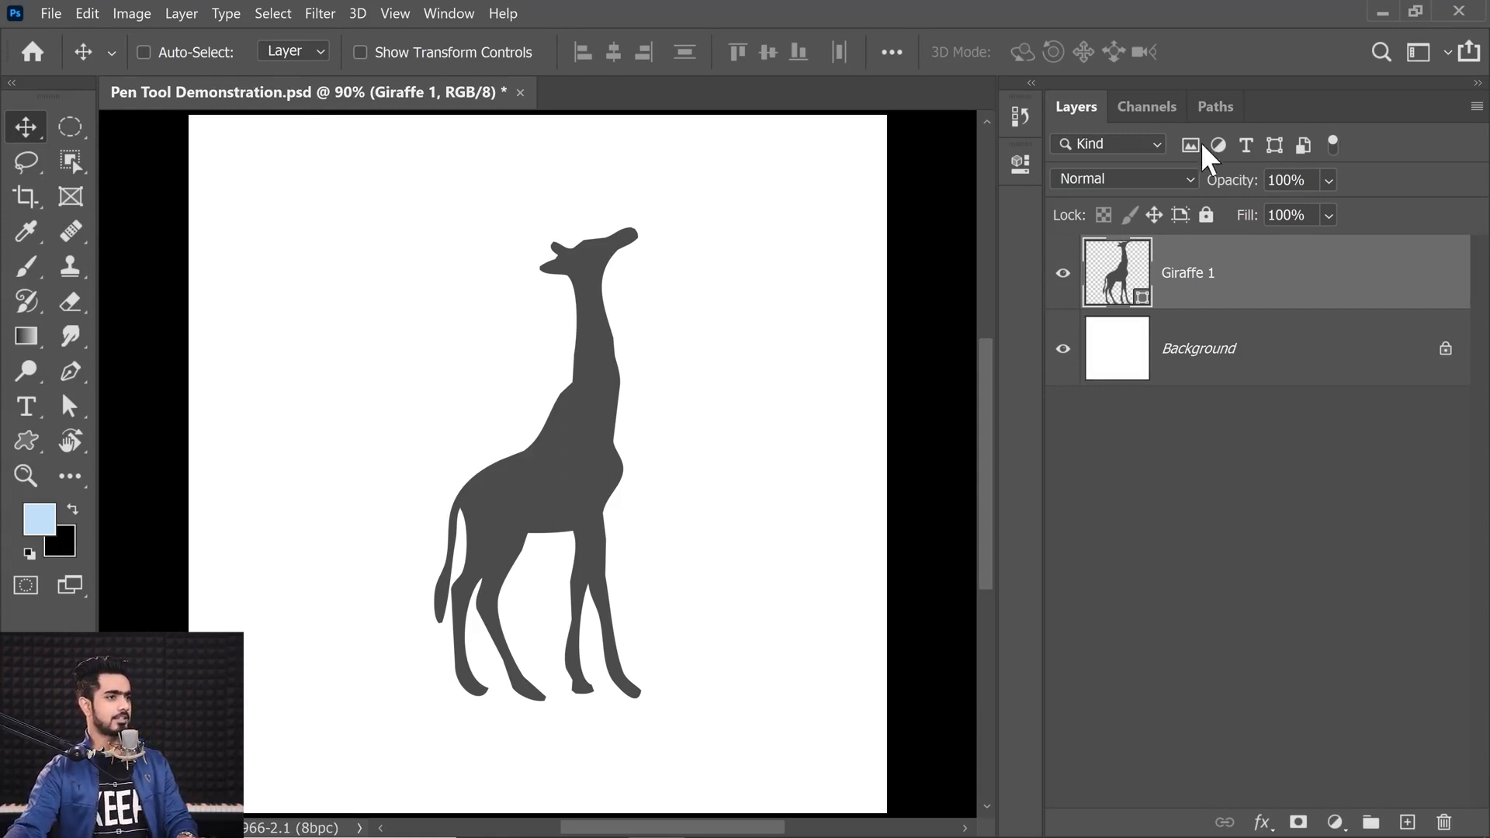
Step: Create a new empty path for the giraffe document with the Freeform Pen Tool selected
left_click(1212, 116)
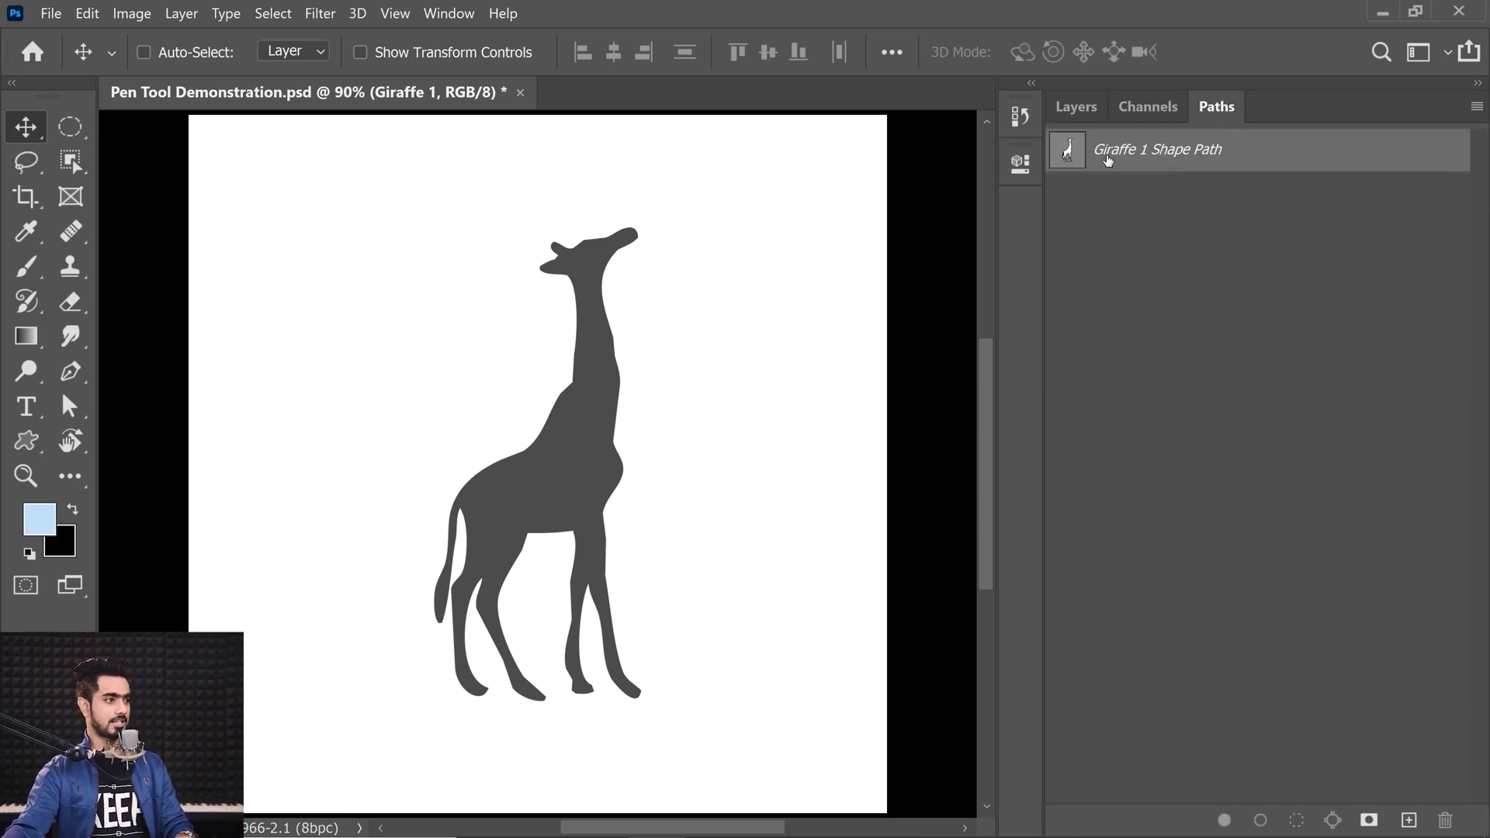
left_click(73, 374)
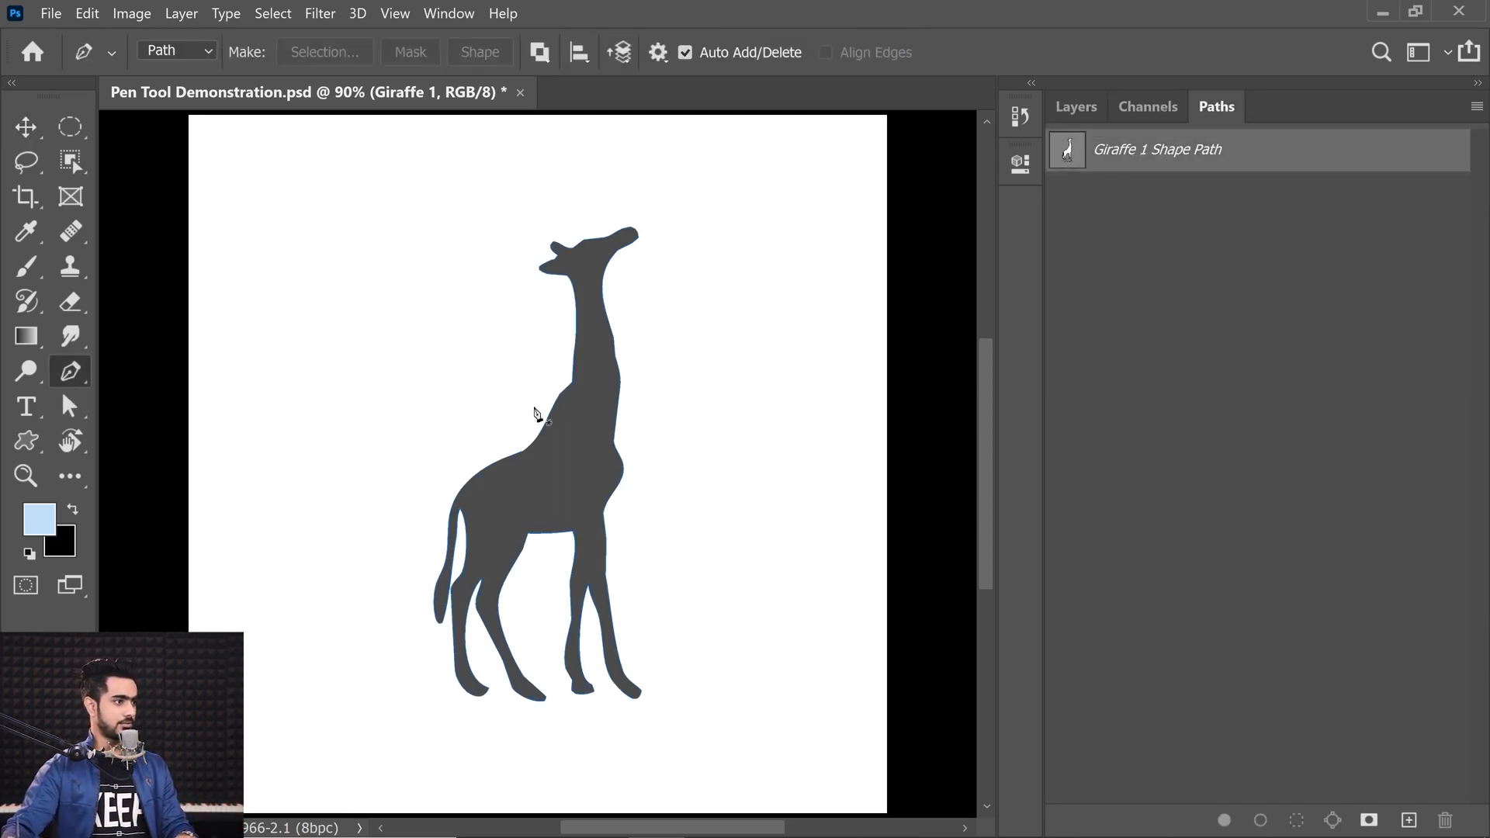
left_click_drag(564, 425, 609, 416)
left_click_drag(506, 466, 753, 284)
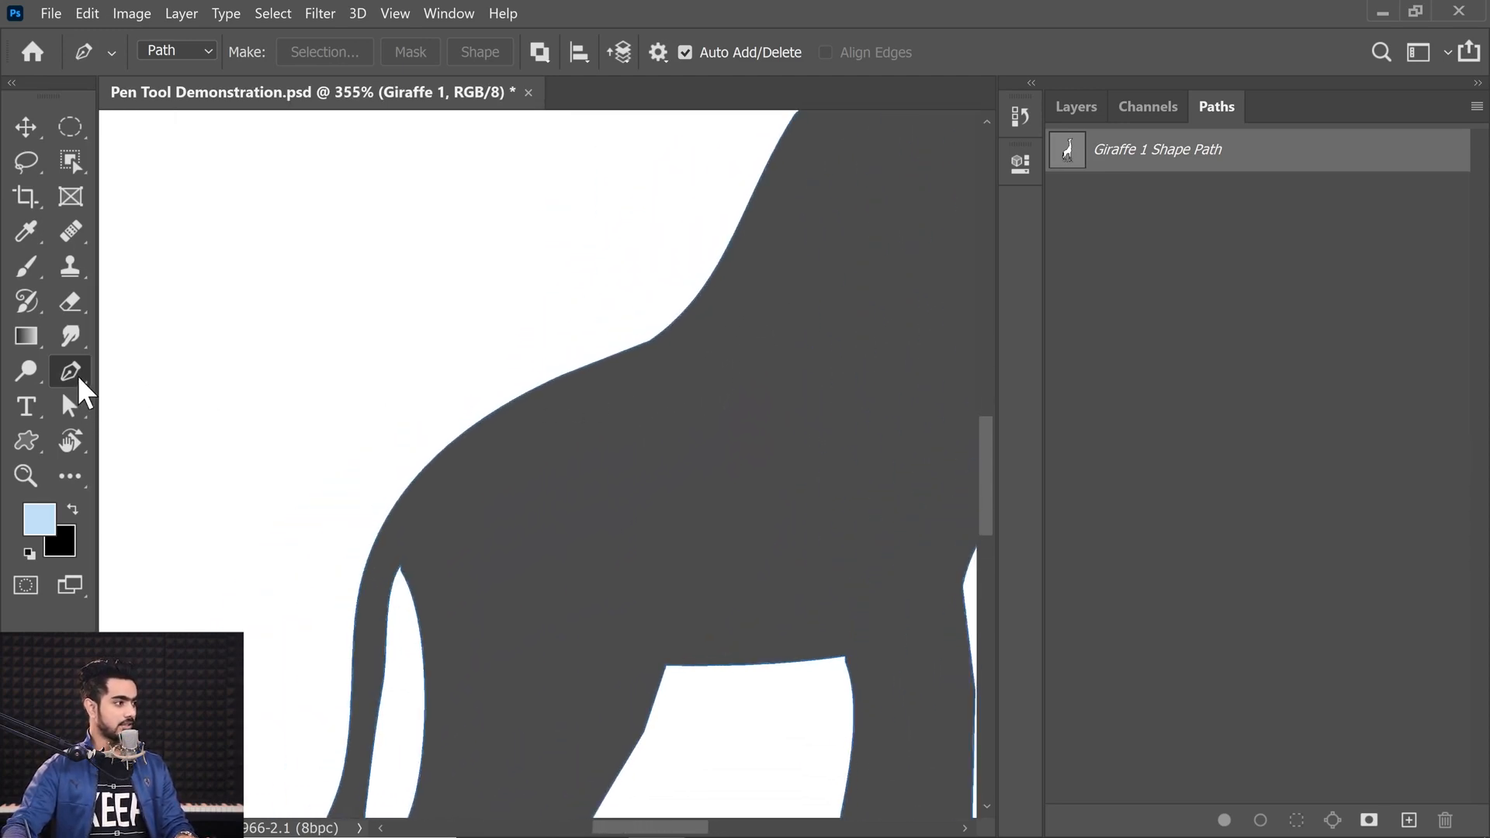
right_click(80, 378)
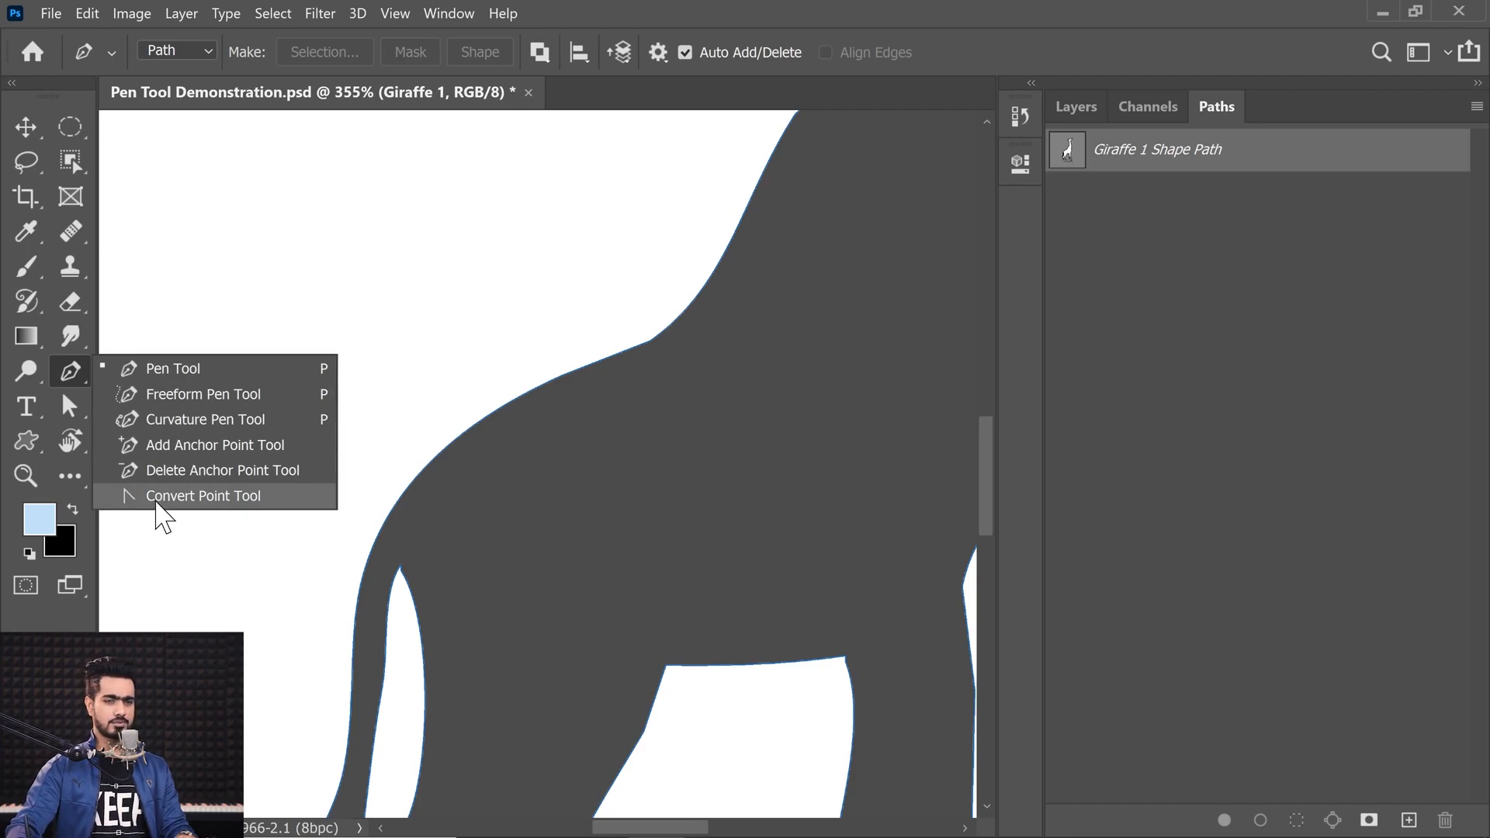
left_click(170, 394)
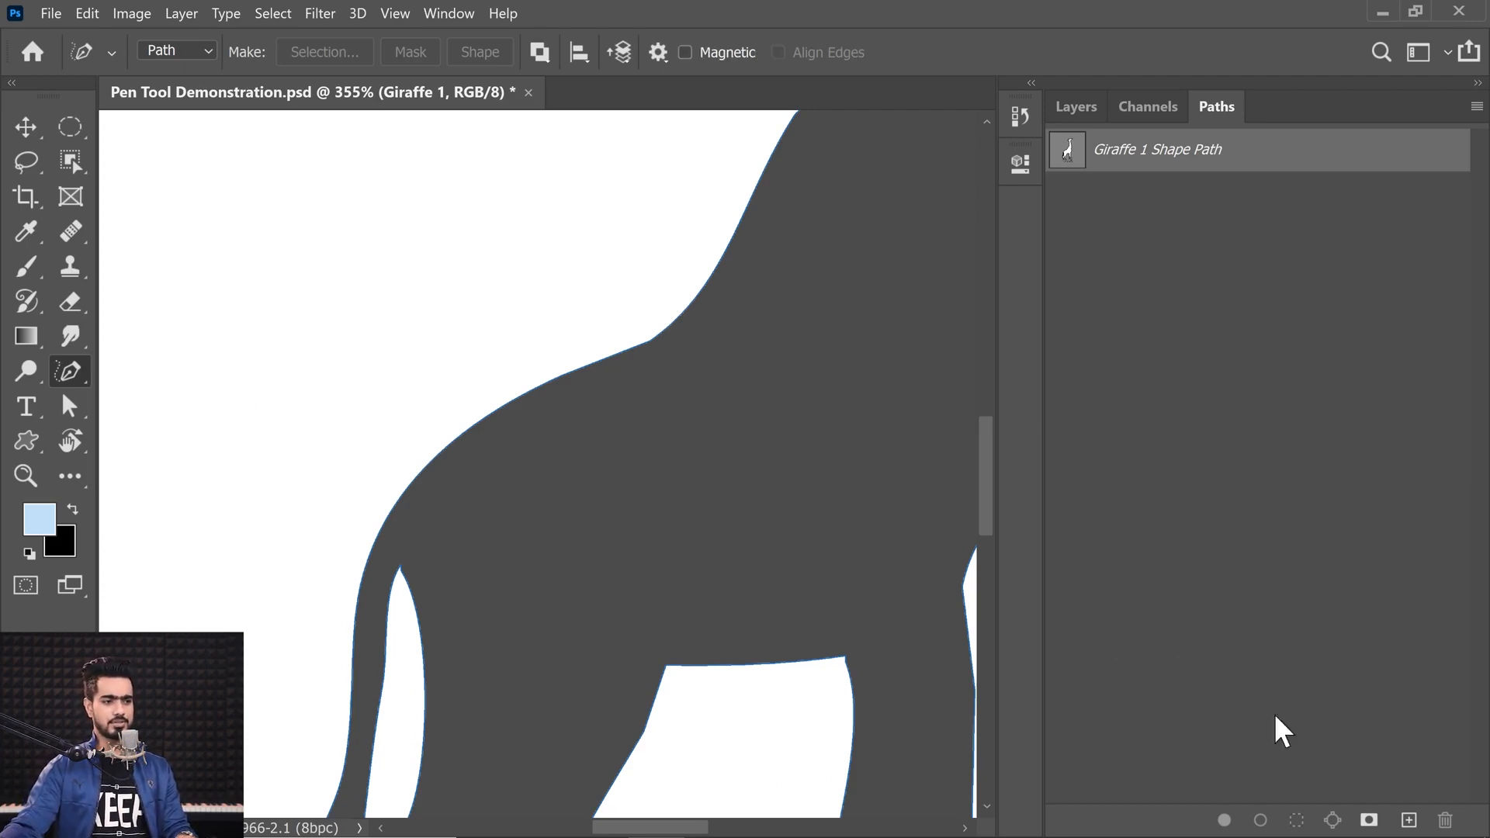
left_click(1408, 820)
Step: Draw a freehand squiggle with the Freeform Pen Tool and undo it
left_click_drag(385, 387, 429, 435)
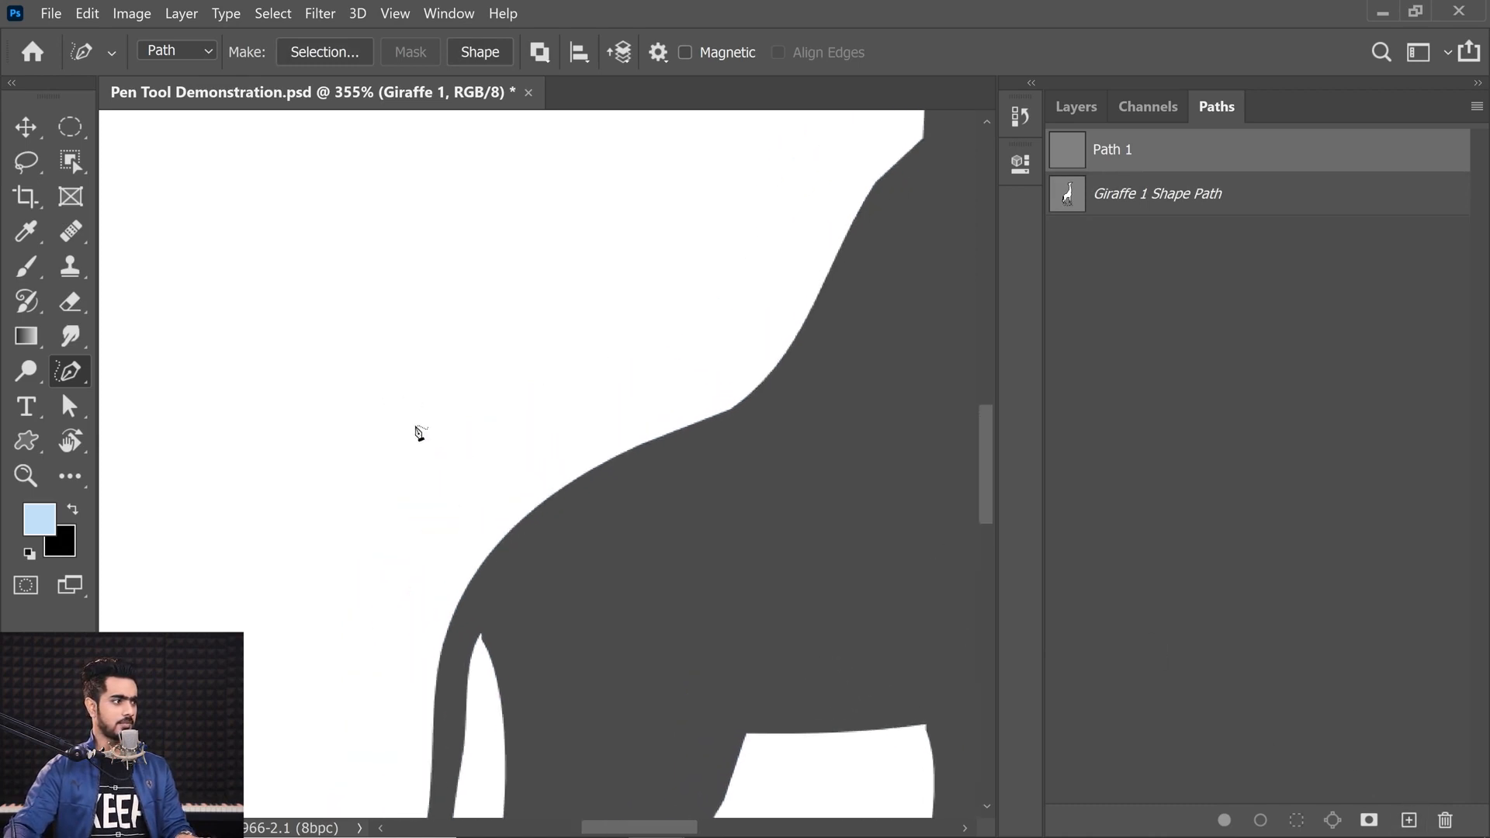
mouse_move(197, 572)
left_mouse_down()
mouse_move(205, 471)
mouse_move(461, 348)
mouse_move(469, 222)
mouse_move(315, 225)
mouse_move(569, 210)
mouse_move(733, 236)
mouse_move(502, 487)
mouse_move(258, 601)
mouse_move(247, 630)
left_mouse_up()
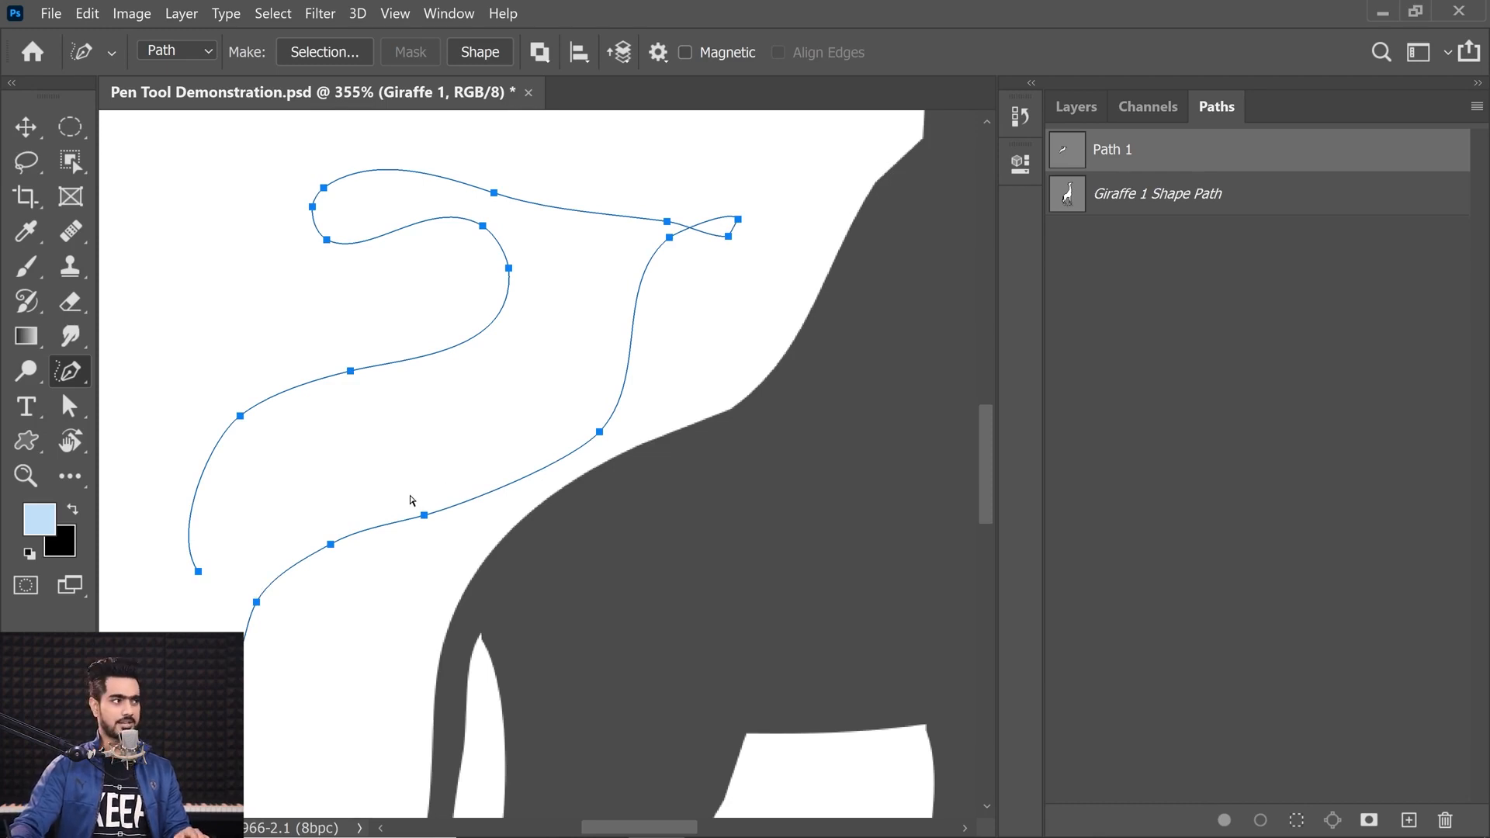
key("ctrl+z")
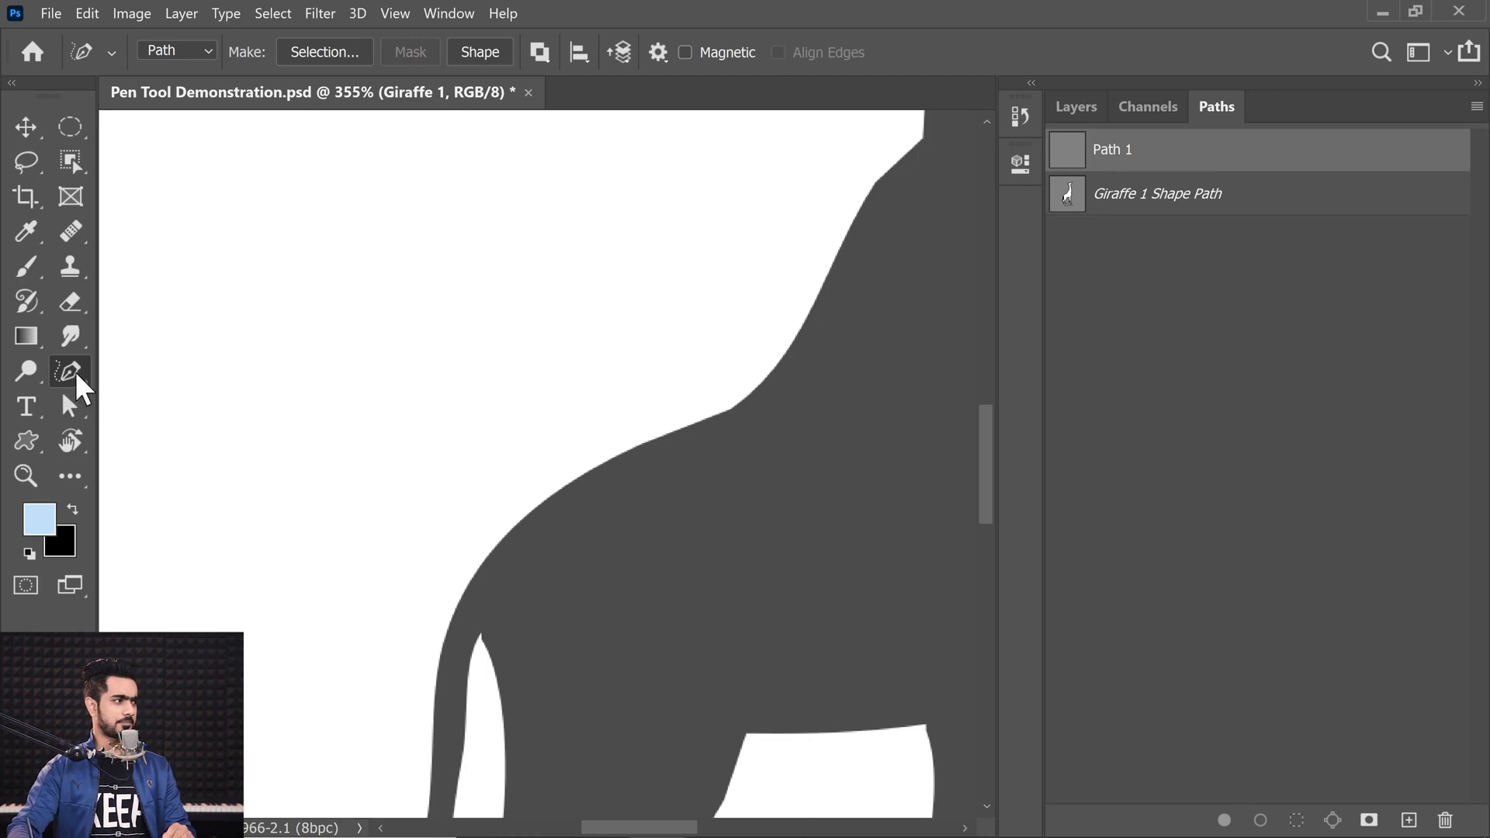
Step: With the Curvature Pen Tool, start an open curved path with three anchors forming an arch
right_click(72, 376)
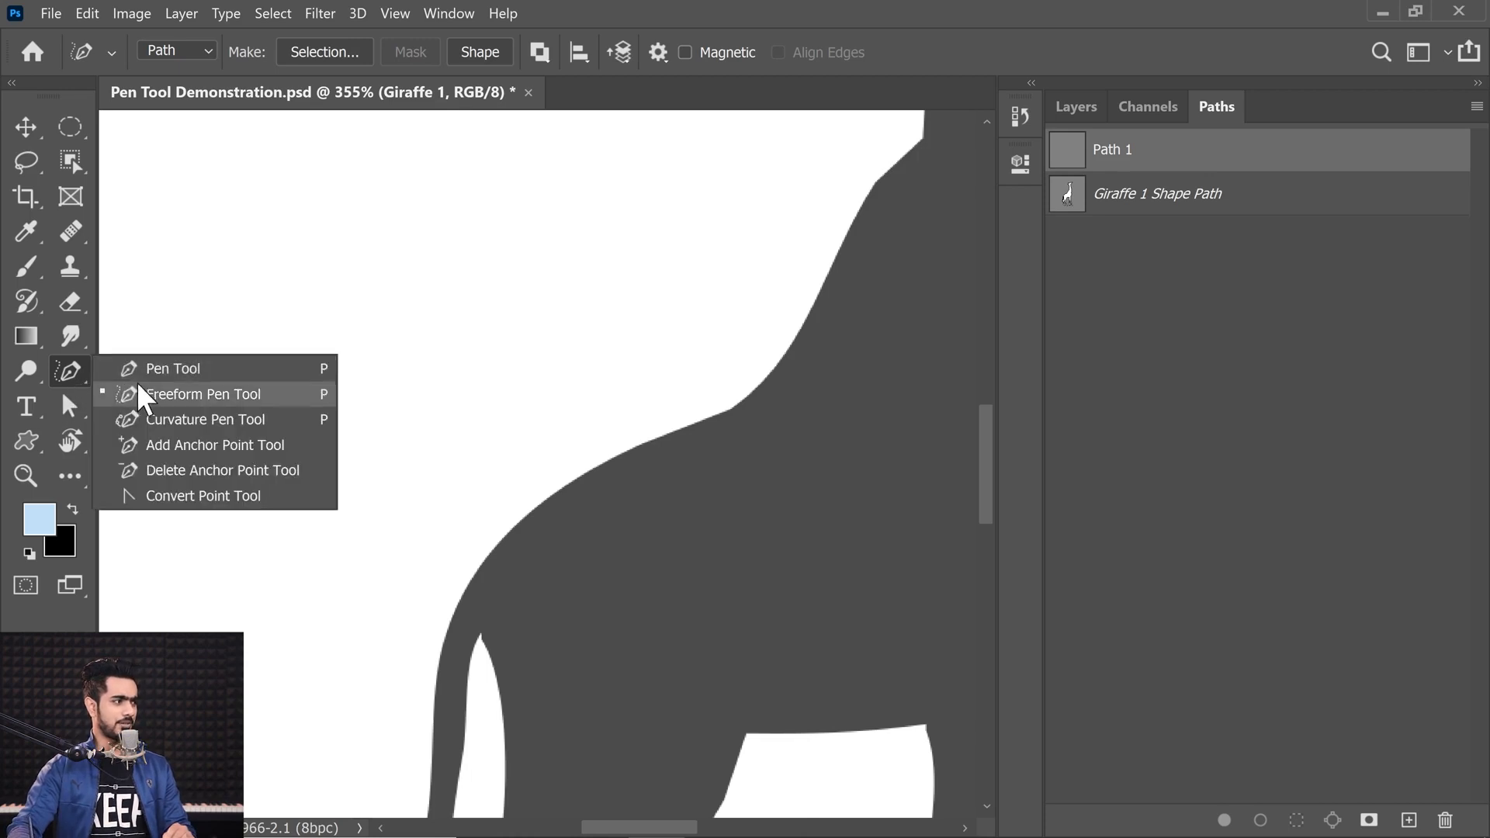
left_click(225, 422)
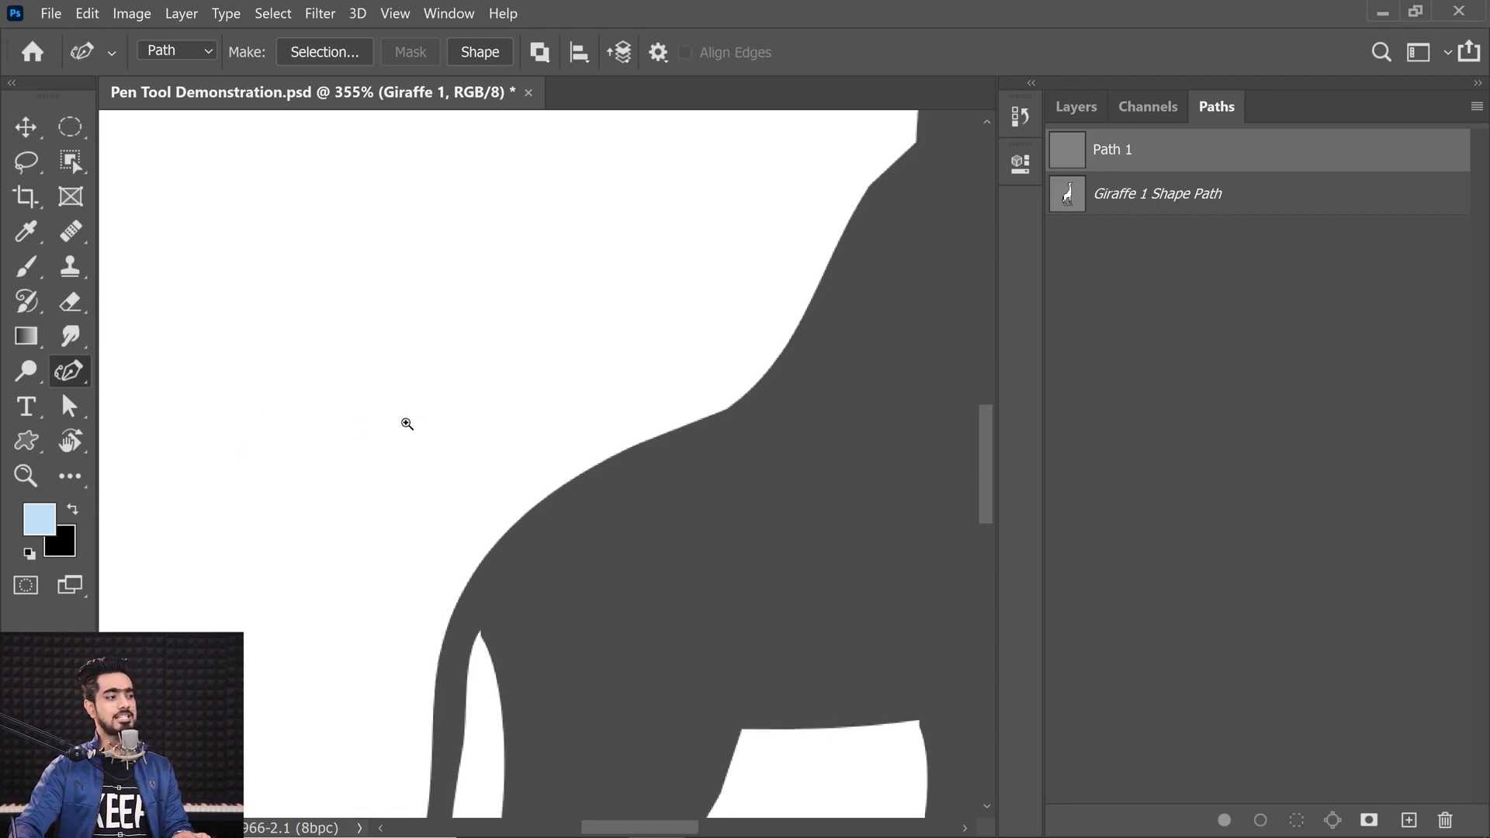
scroll(394, 419, "down", 3)
left_click_drag(394, 419, 392, 446)
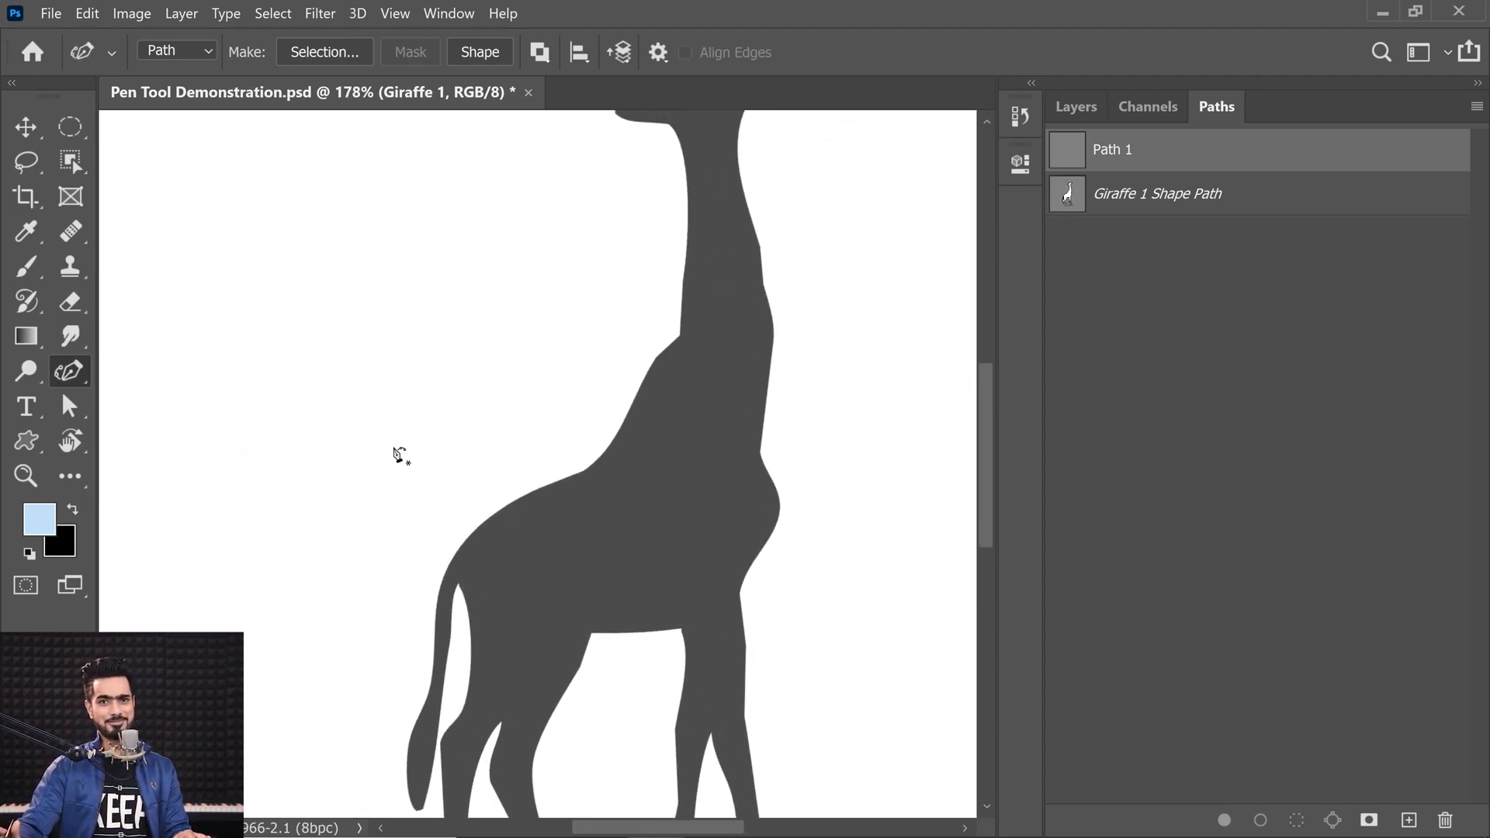
left_click_drag(554, 478, 459, 574)
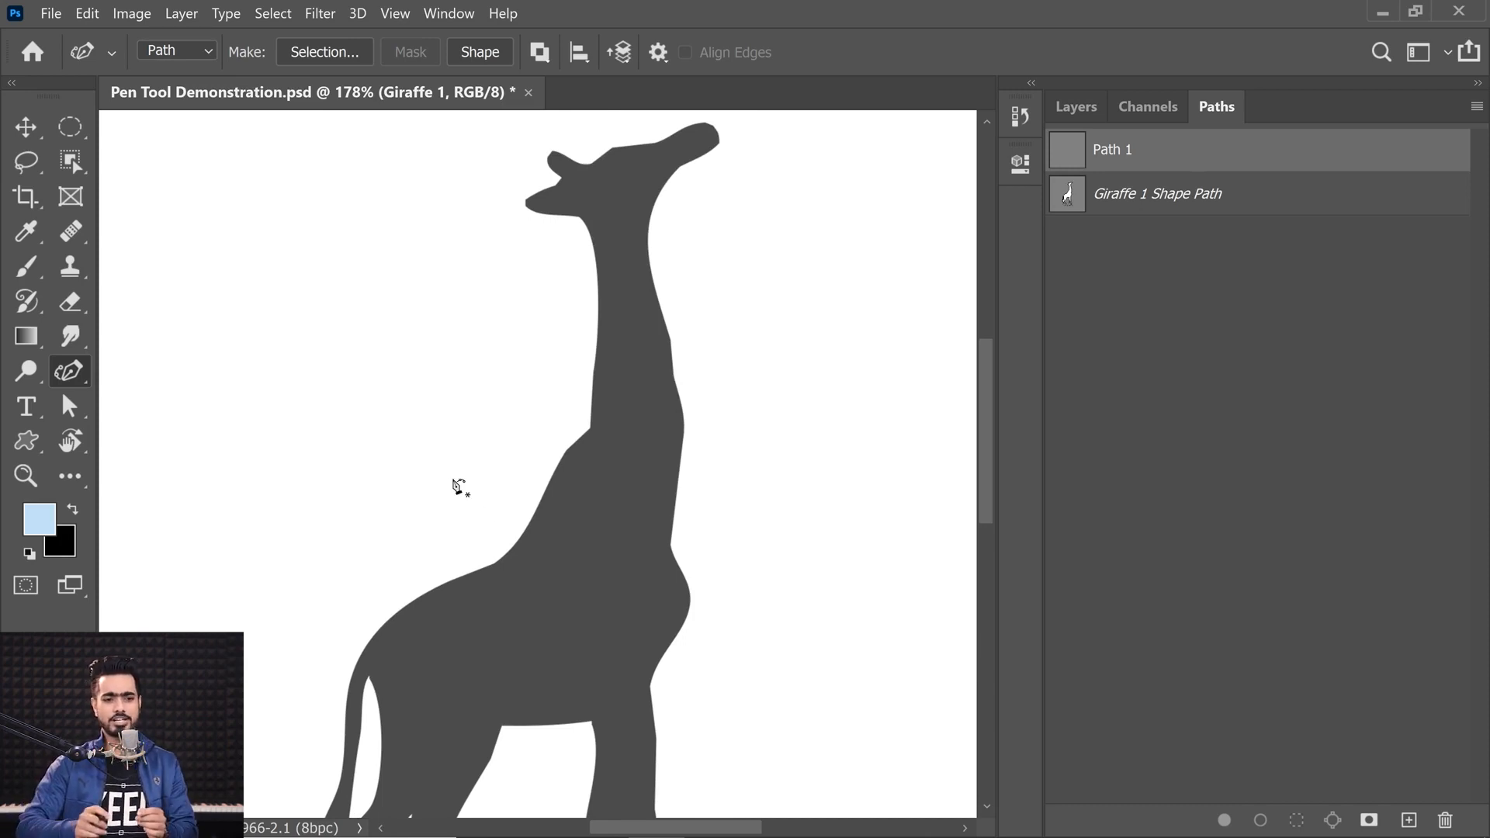
left_click_drag(485, 442, 702, 569)
left_click_drag(519, 515, 633, 533)
left_click_drag(641, 481, 578, 509)
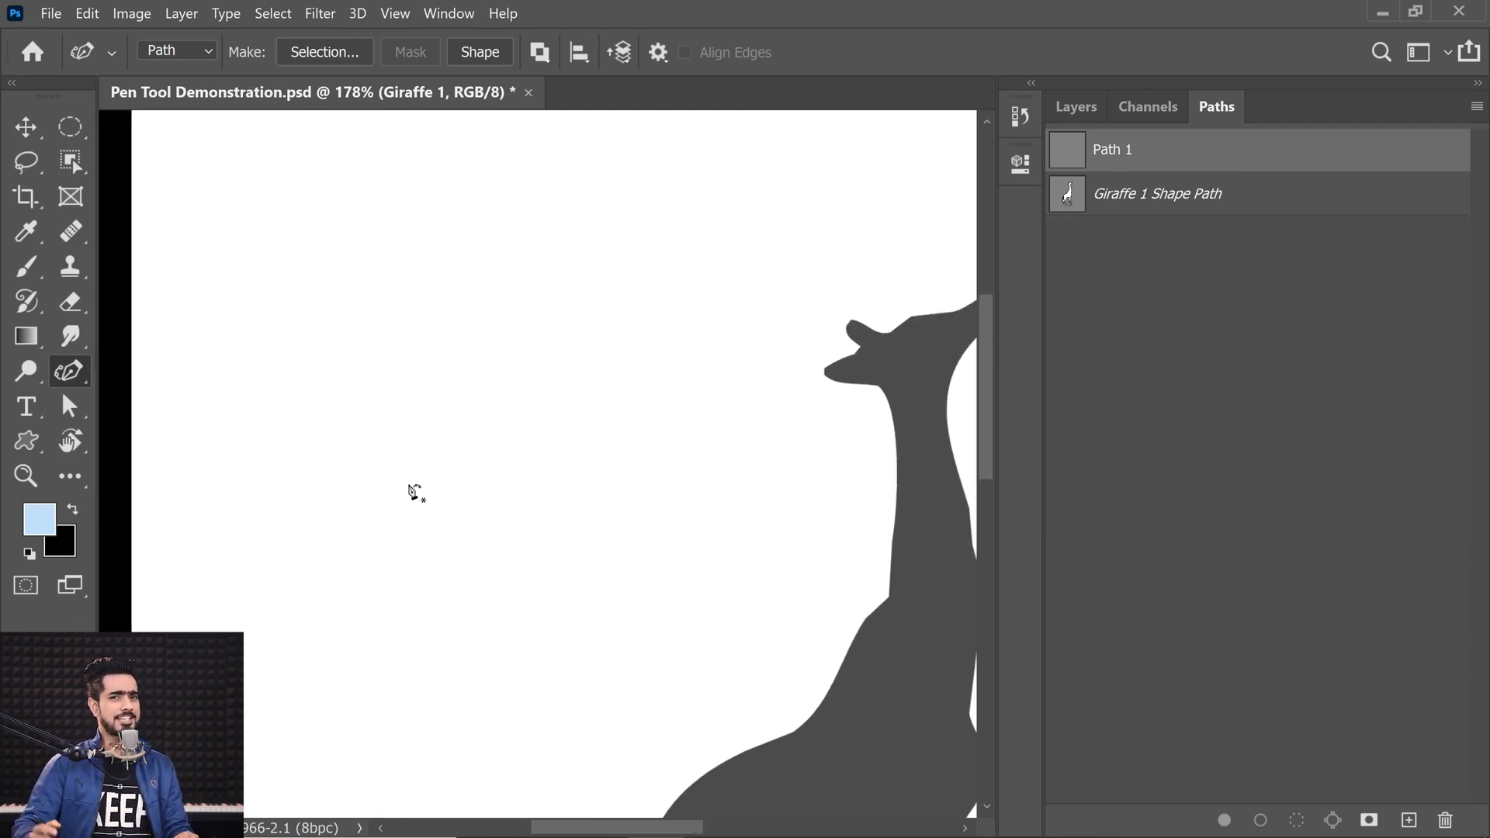
left_click_drag(431, 452, 398, 474)
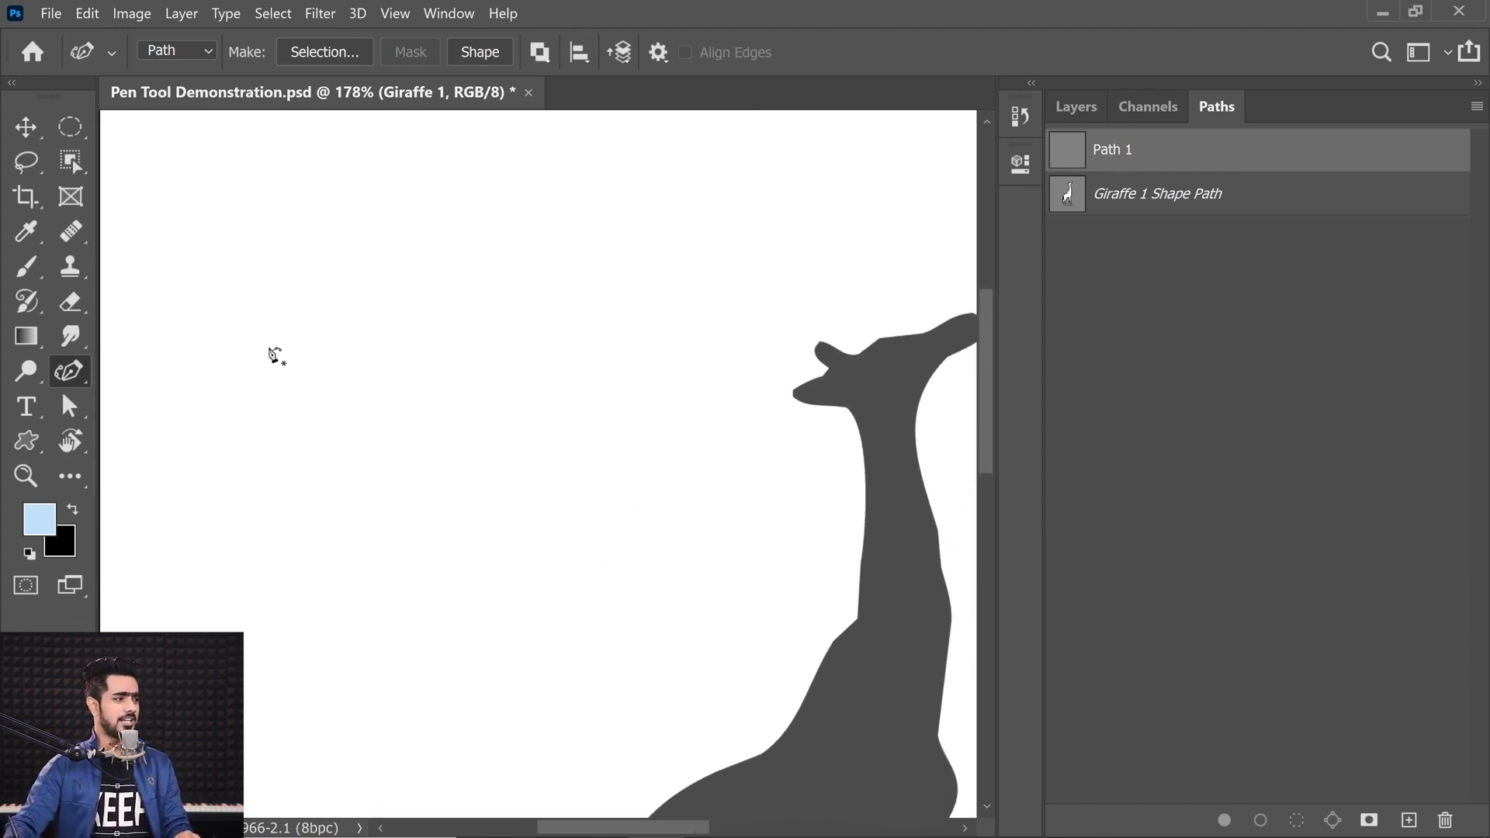
left_click(210, 463)
left_click(344, 238)
left_click(609, 227)
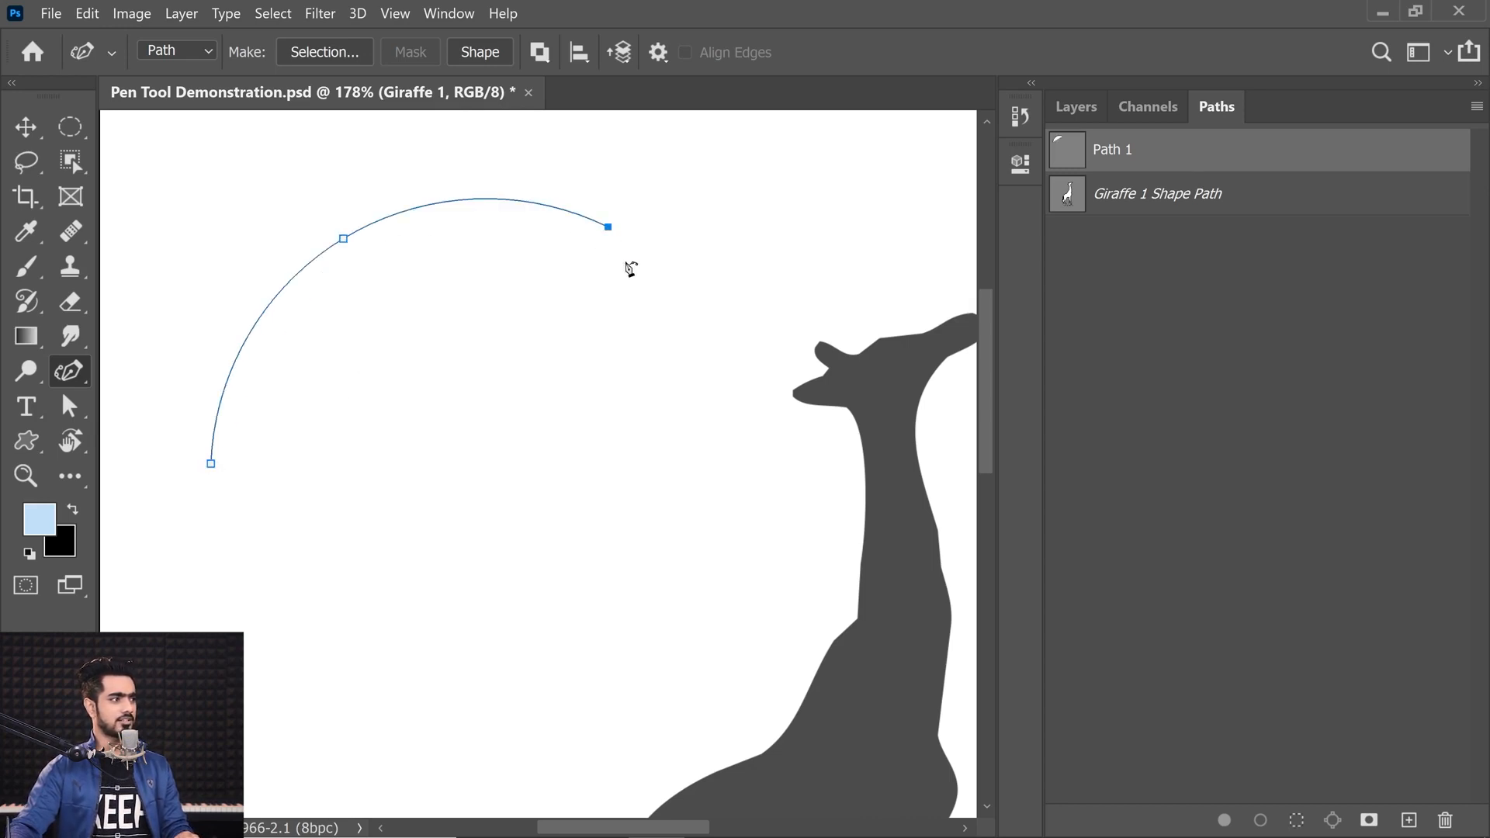
Step: Continue the curved path with six more anchors winding down, along the bottom and back up to the right
left_click(574, 504)
left_click(351, 589)
left_click(276, 727)
left_click(583, 708)
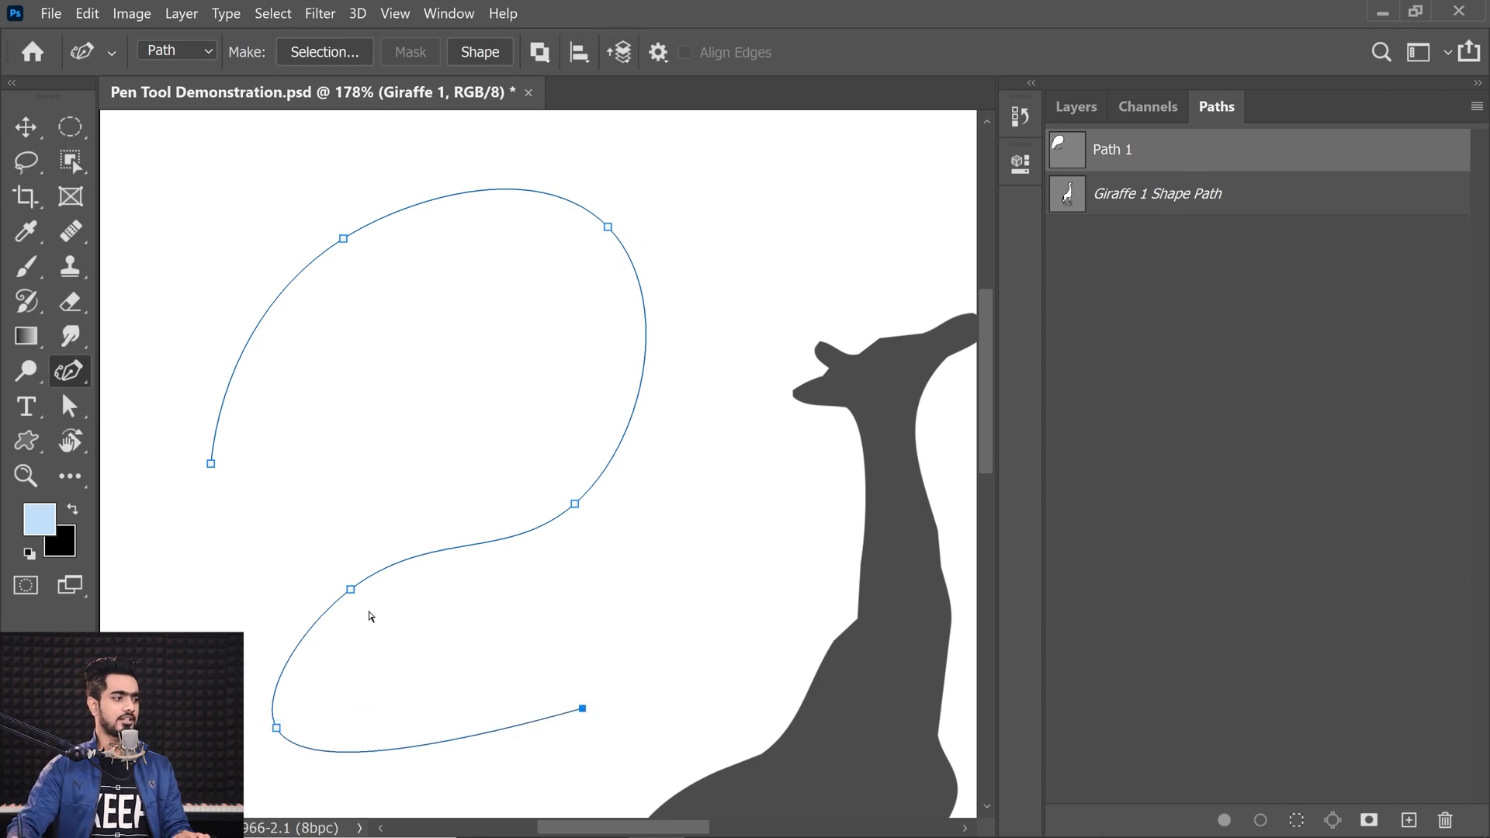
left_click(724, 639)
left_click(730, 472)
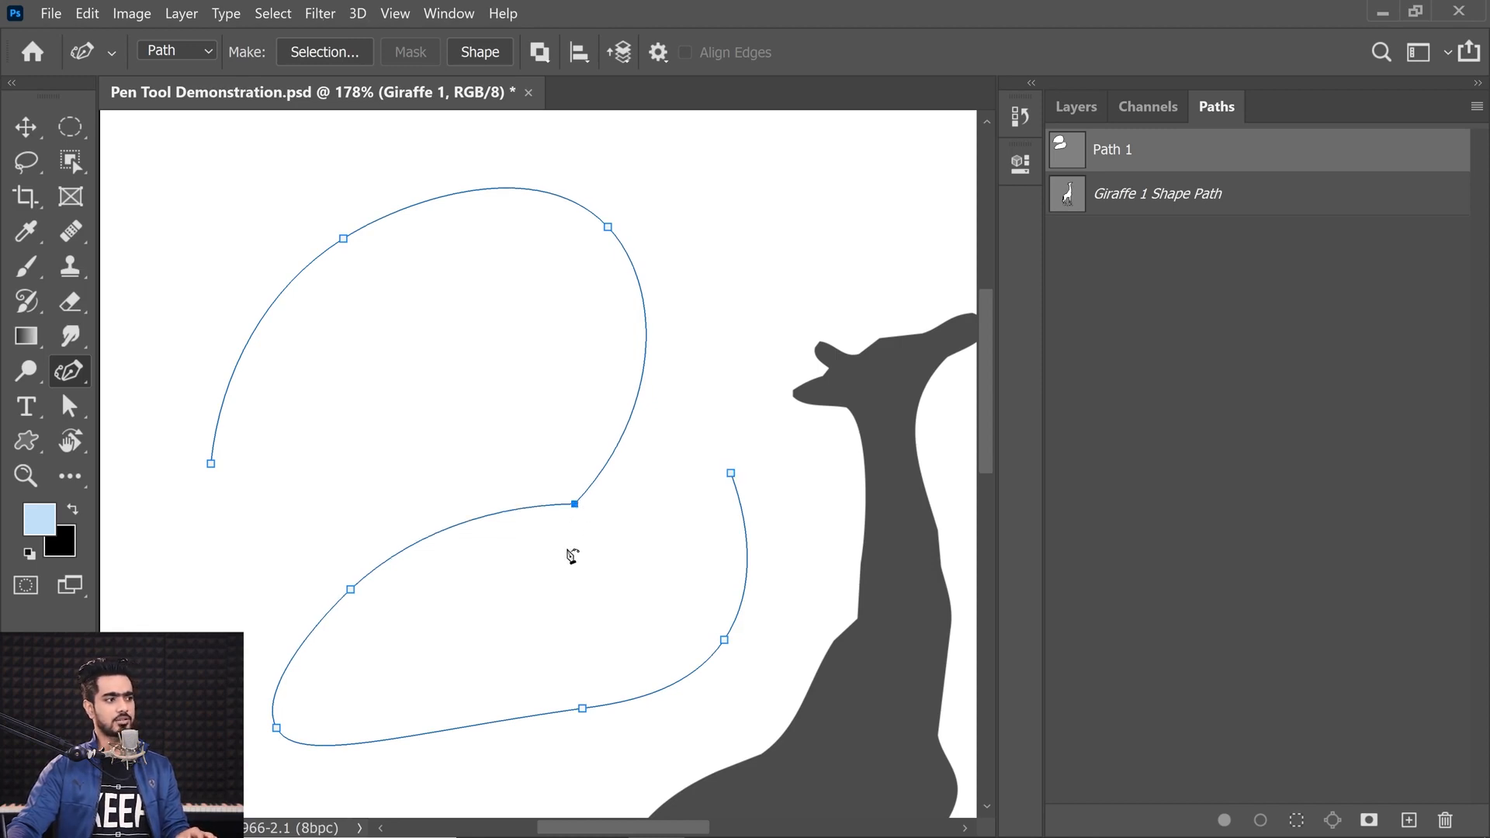
Step: Drag the curve's middle anchors slightly to reshape the path
mouse_move(574, 505)
left_mouse_down()
mouse_move(556, 510)
mouse_move(595, 519)
left_mouse_up()
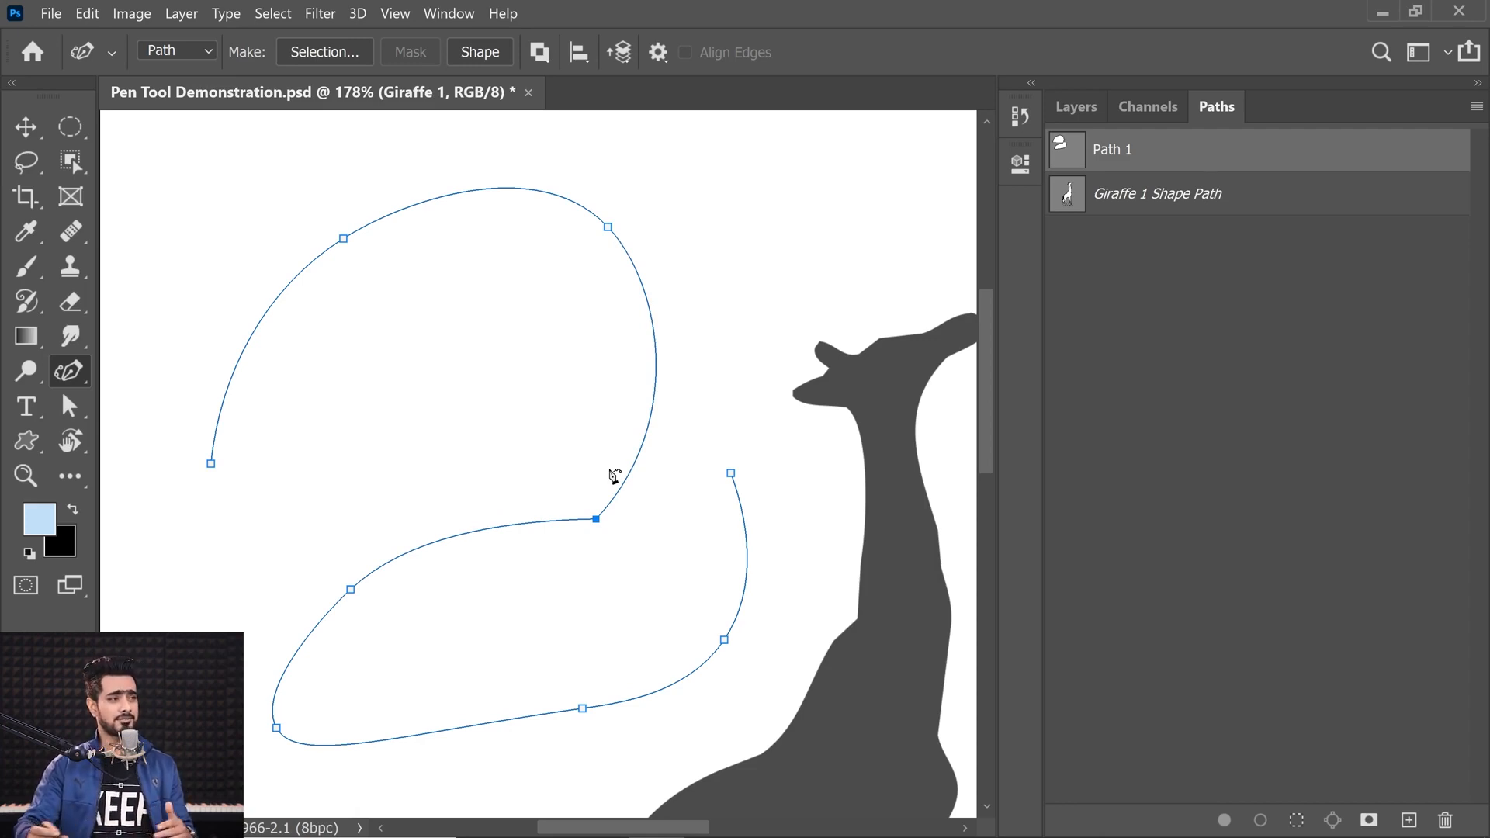
left_click_drag(613, 476, 610, 484)
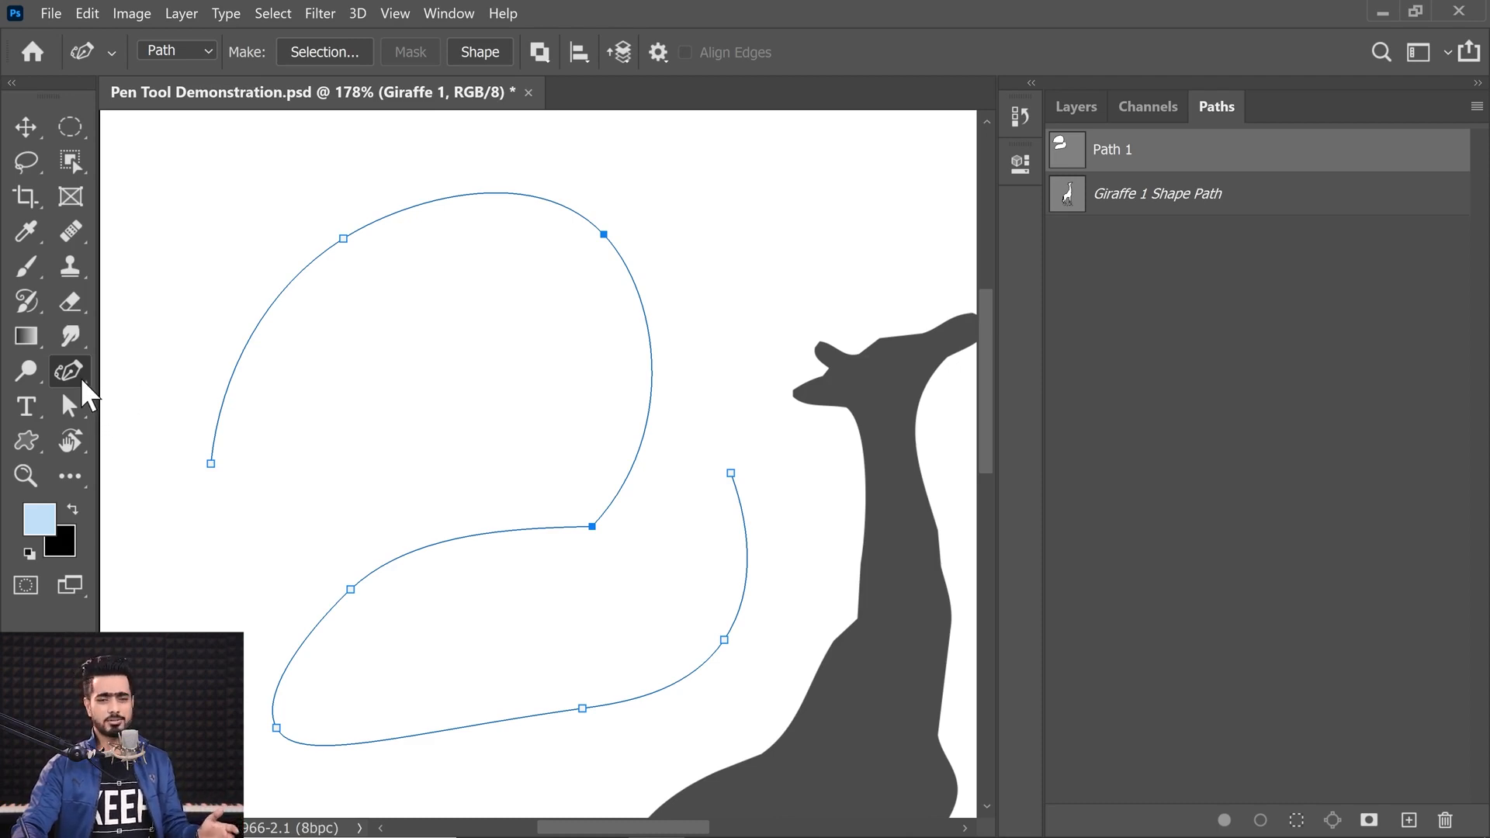
Step: Switch to the Pen Tool and drag the handles of the curve's middle anchors to reshape it
right_click(86, 376)
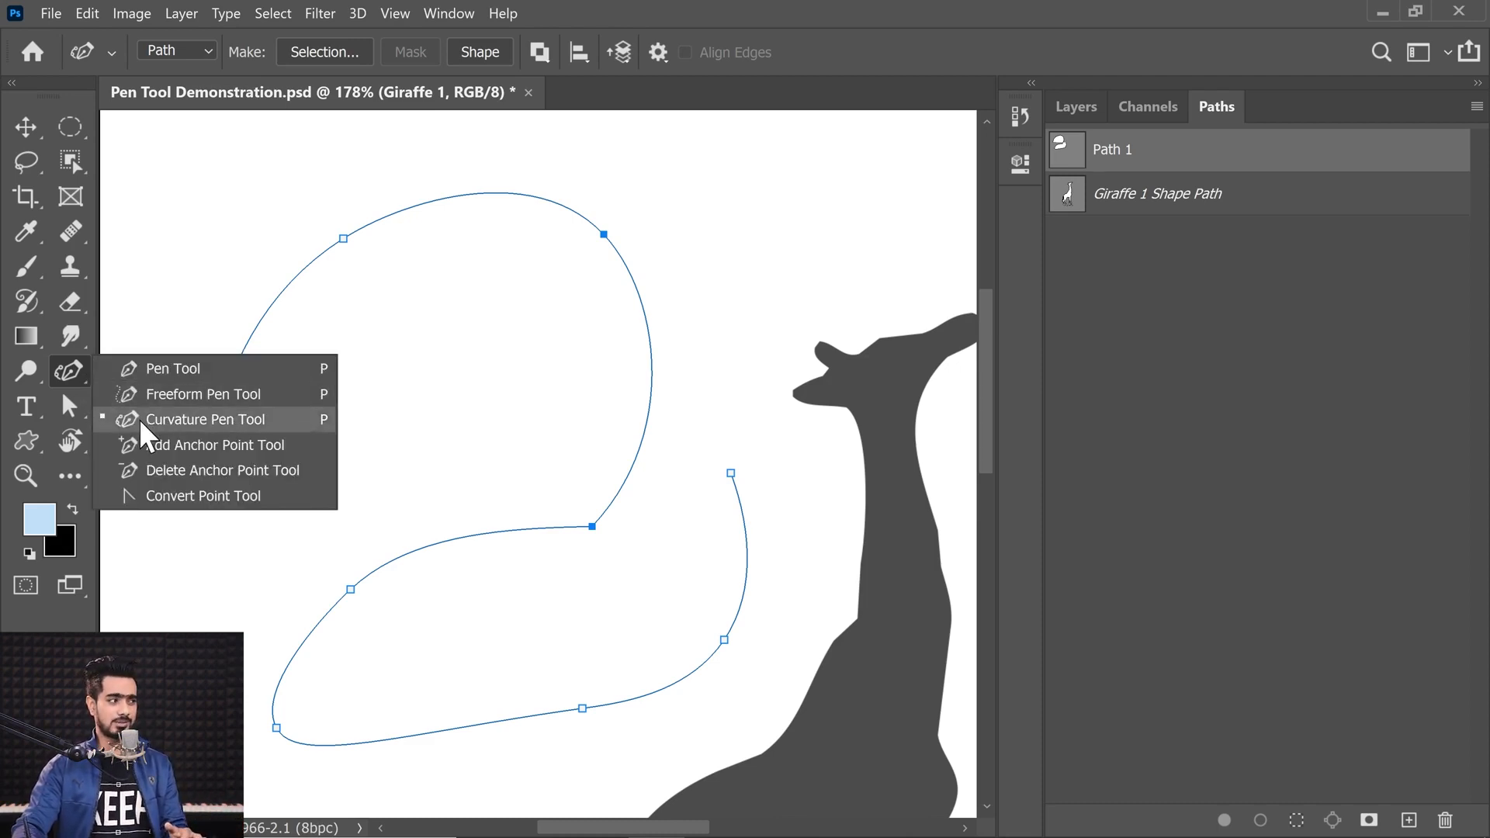
left_click(131, 370)
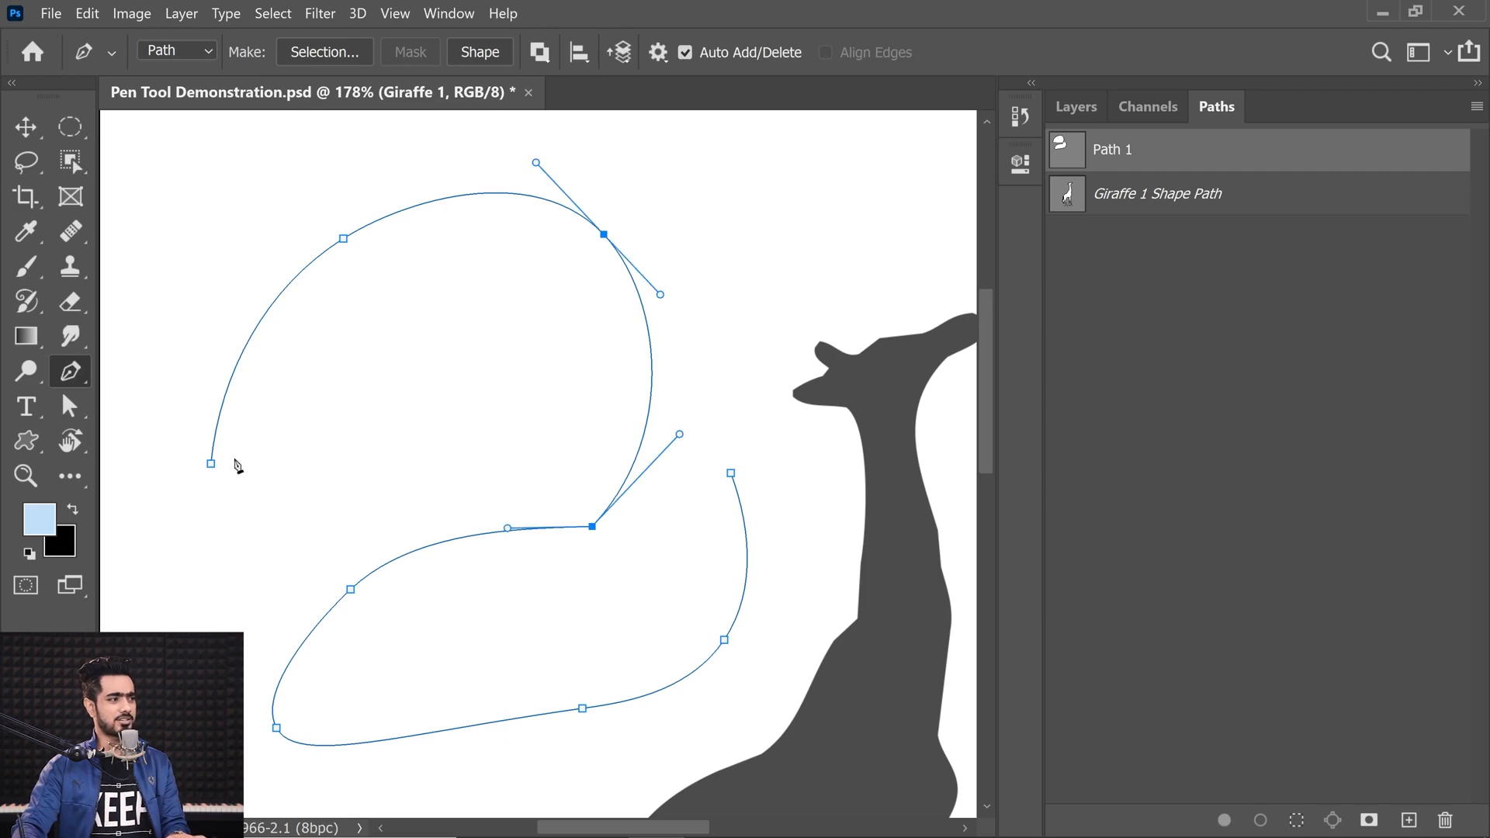
left_click_drag(680, 437, 764, 375)
left_click_drag(661, 296, 744, 323)
scroll(578, 411, "up", 2)
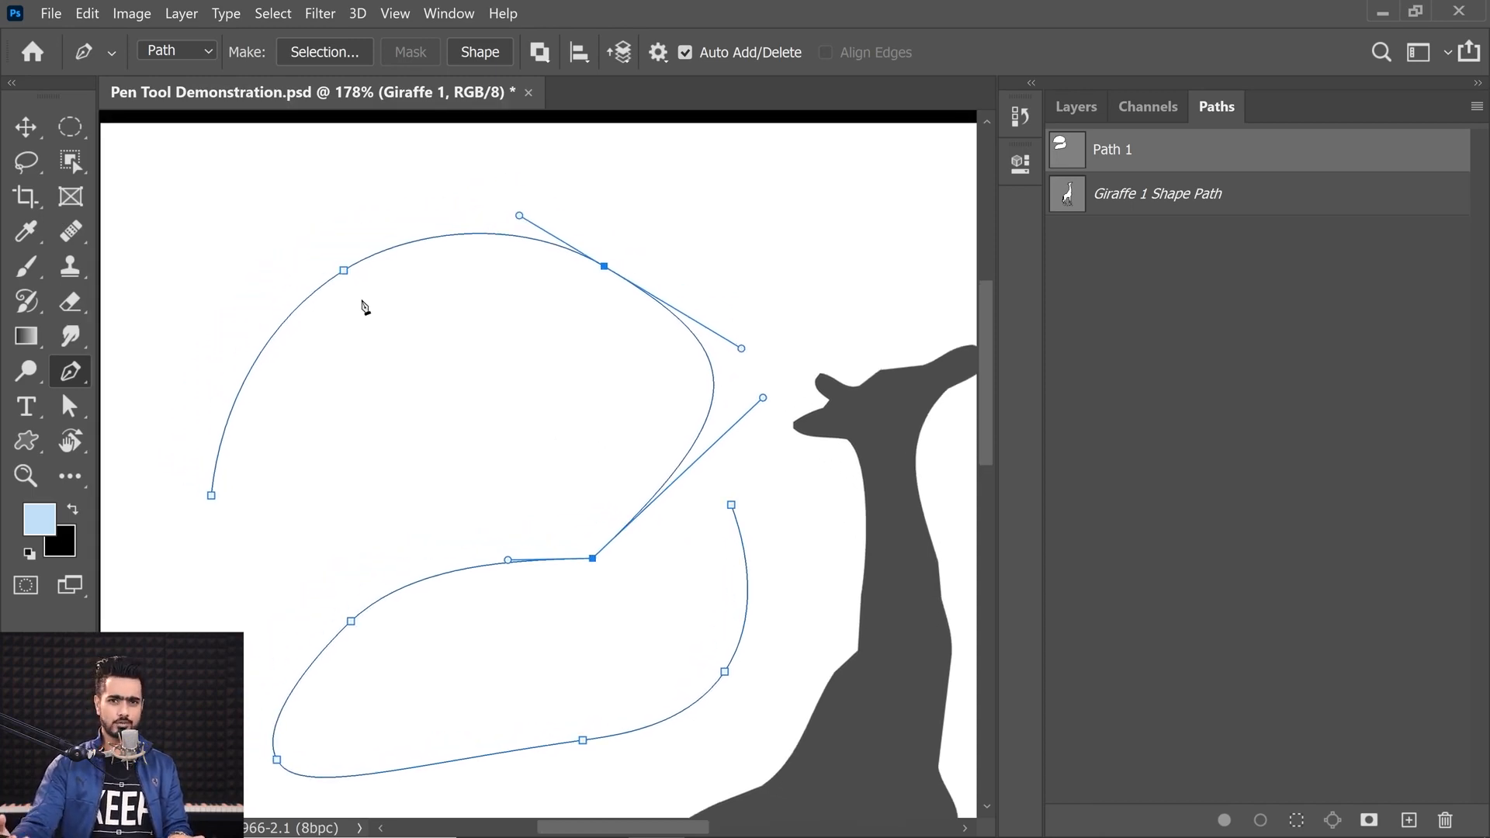
Step: Undo the recent curved path edits six times
key("ctrl+z")
key("ctrl+z")
key("ctrl+z")
key("ctrl+z")
key("ctrl+z")
key("ctrl+z")
key("ctrl+z")
key("ctrl+z")
key("ctrl+z")
key("ctrl+z")
key("ctrl+z")
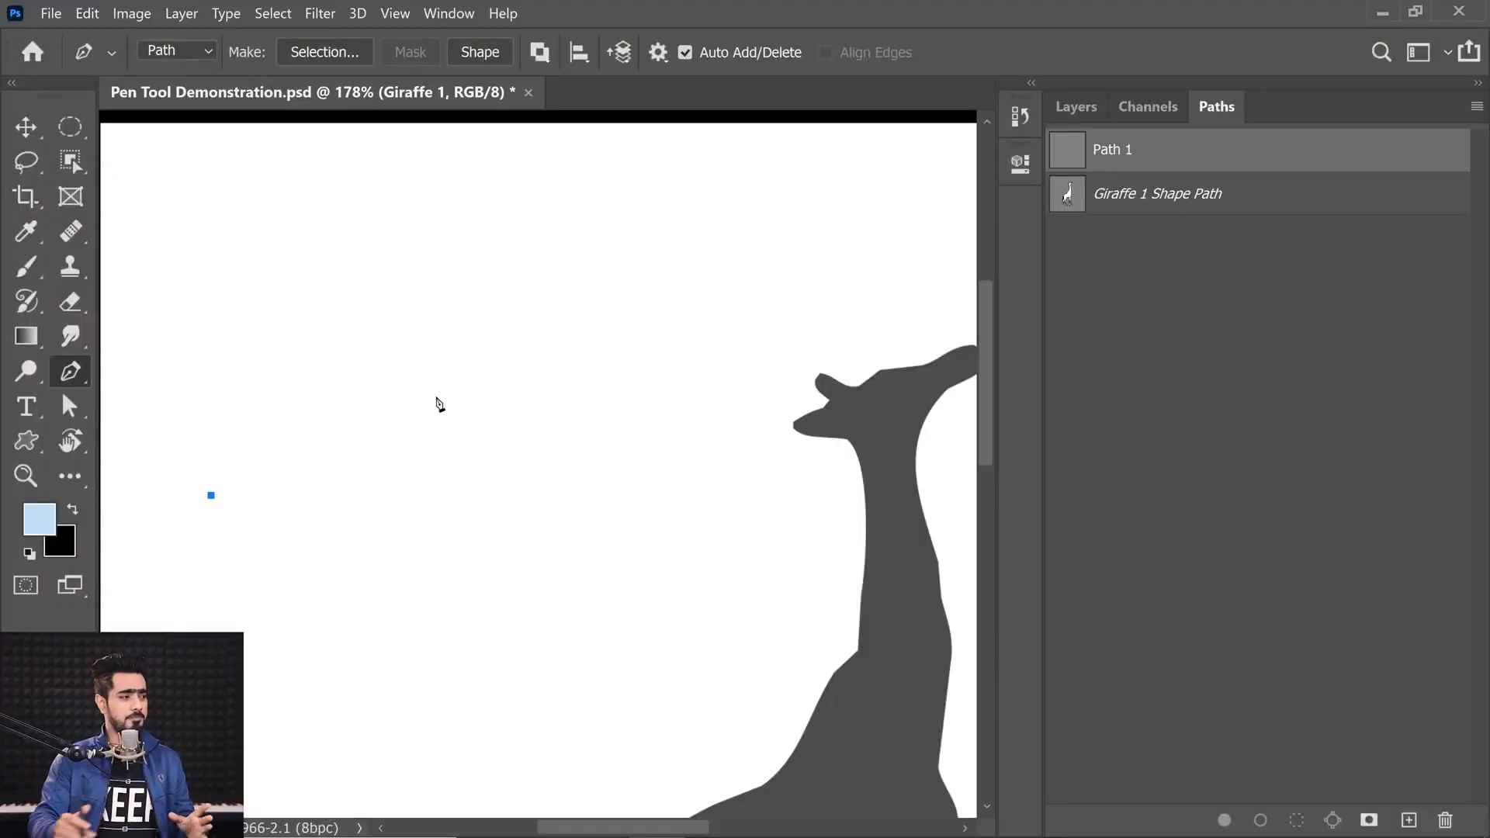
Step: Select the Pen Tool again and delete Path 1 from the Paths panel
left_click(63, 385)
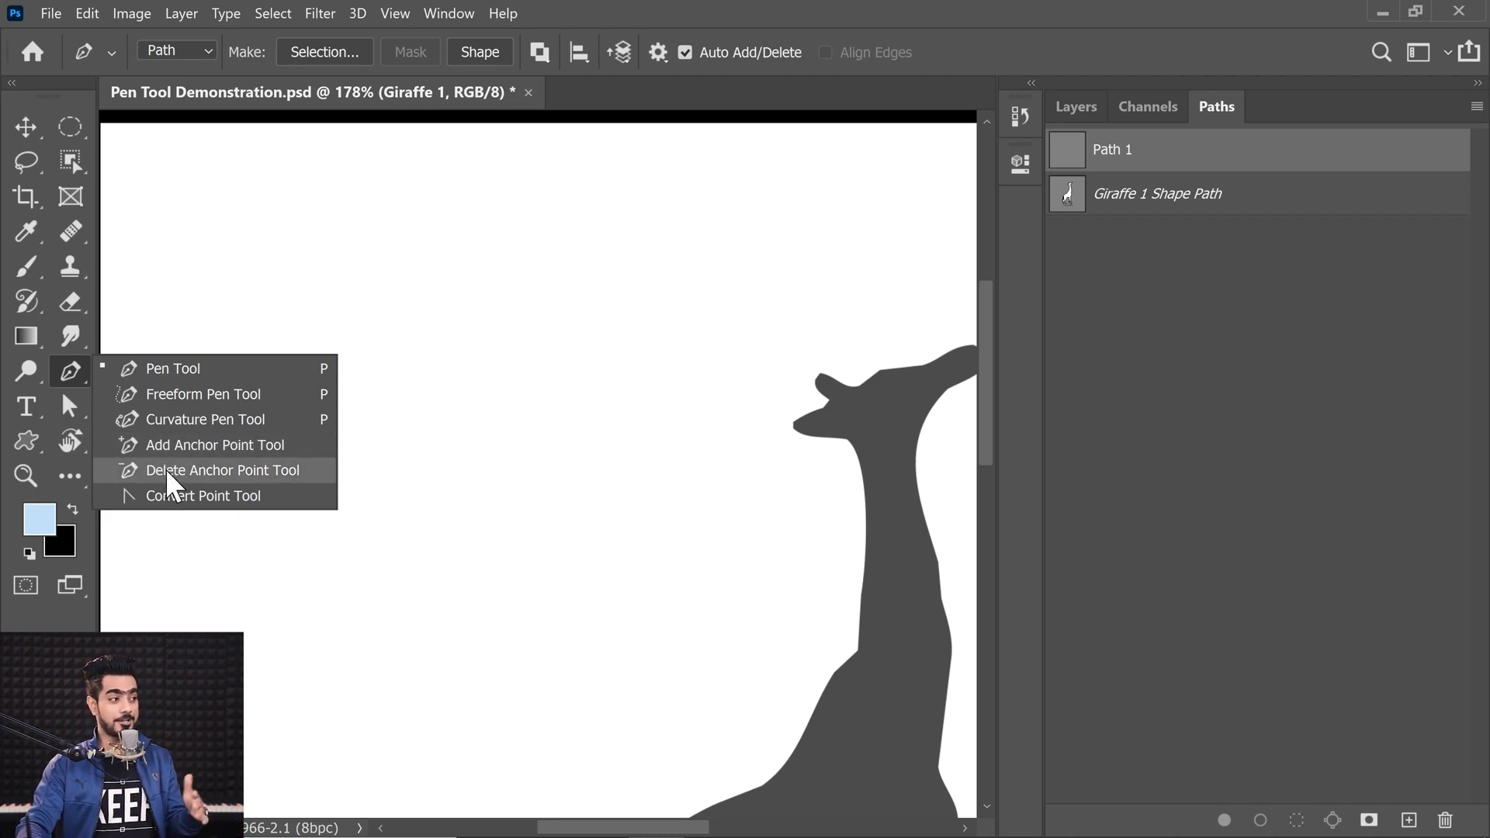
left_click(70, 378)
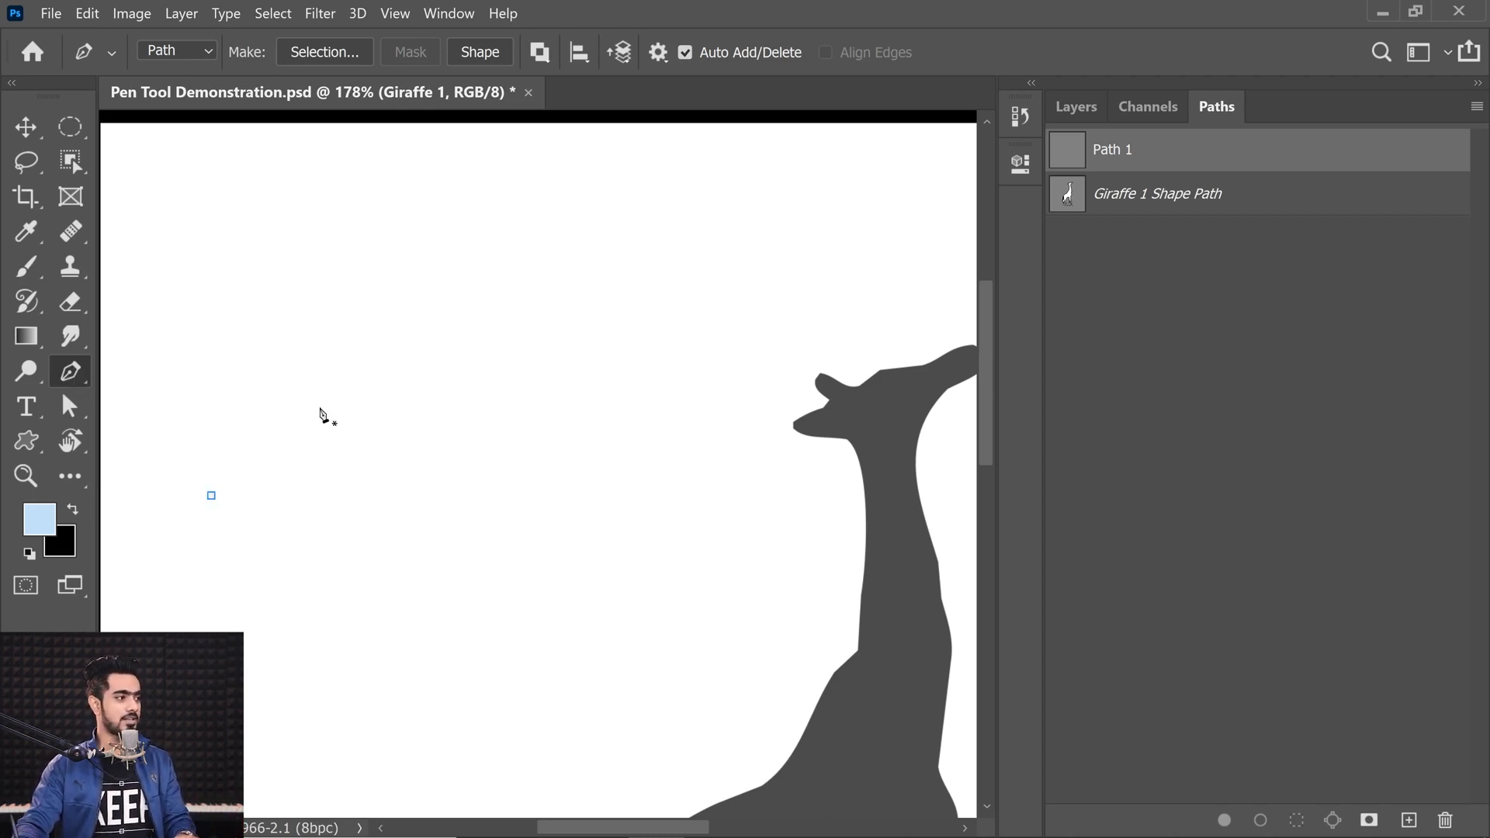
left_click_drag(565, 510, 468, 278)
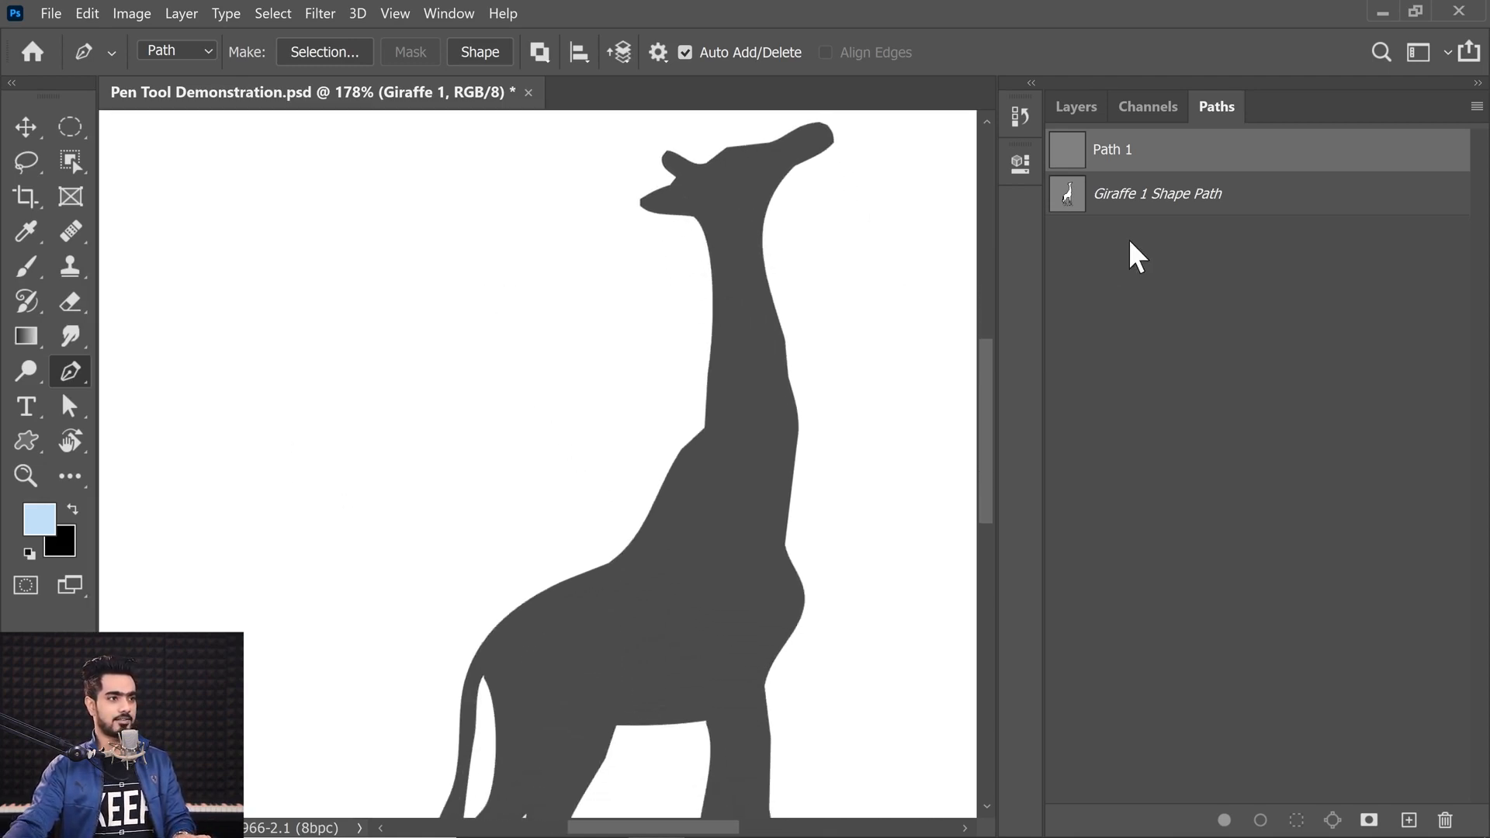
left_click(1183, 199)
left_click_drag(1211, 151, 1444, 820)
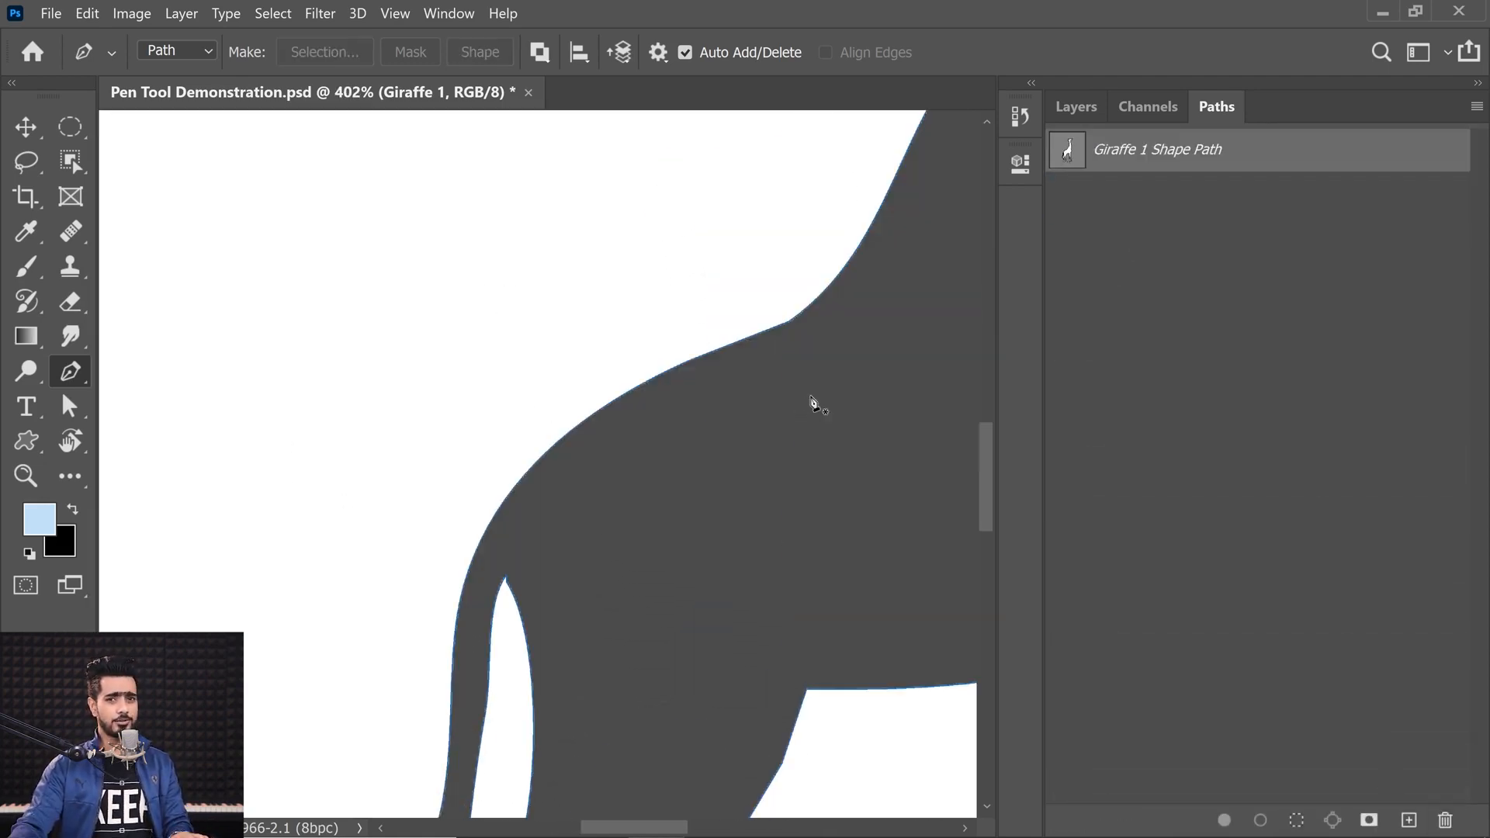
Step: Show the giraffe outline's anchors around the head and adjust the anchor handle at the back of the neck
left_click_drag(928, 257, 598, 542)
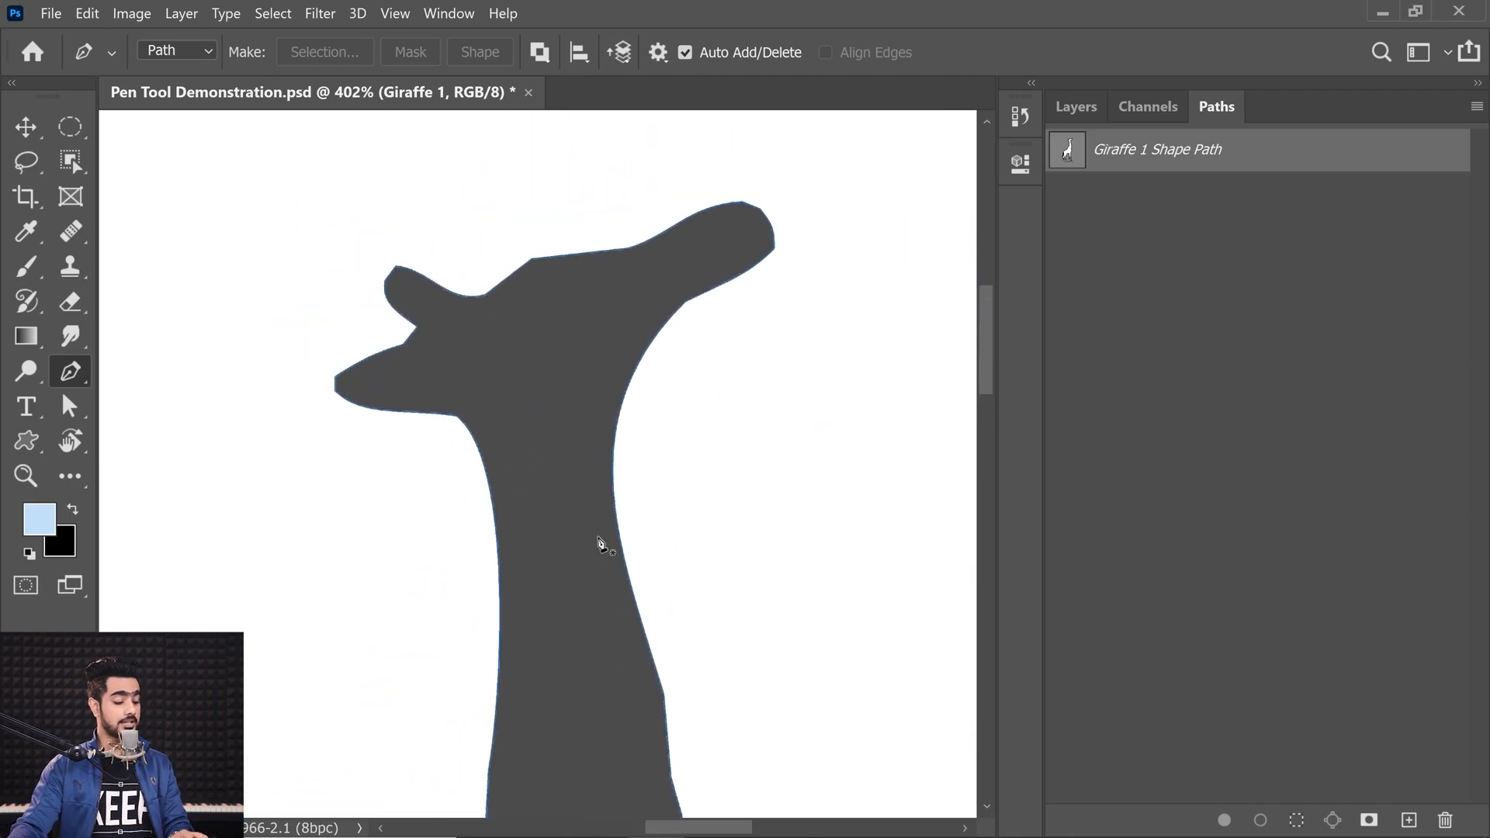
left_click(563, 257)
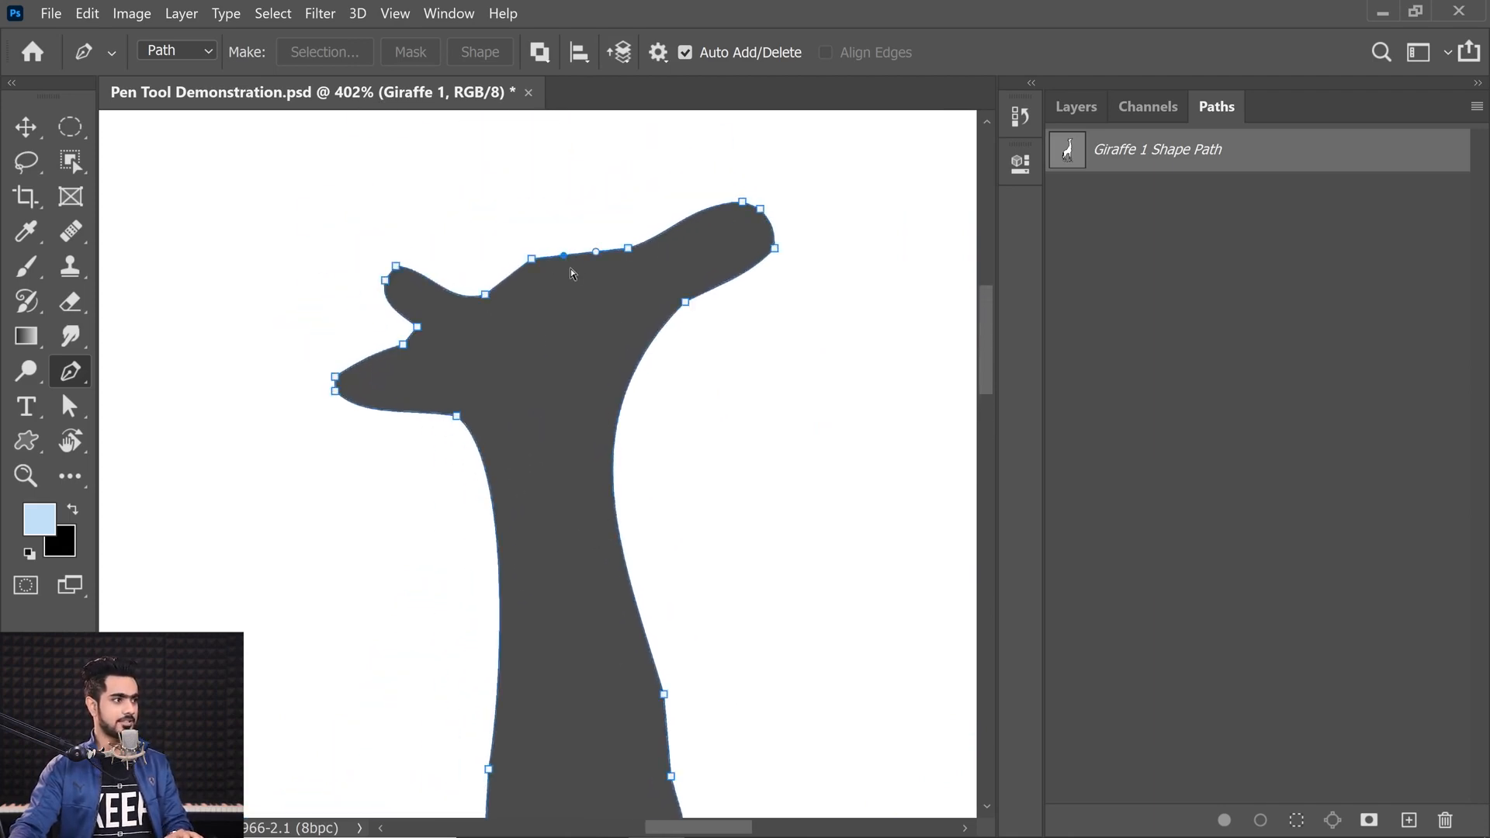
left_click(685, 302, "ctrl")
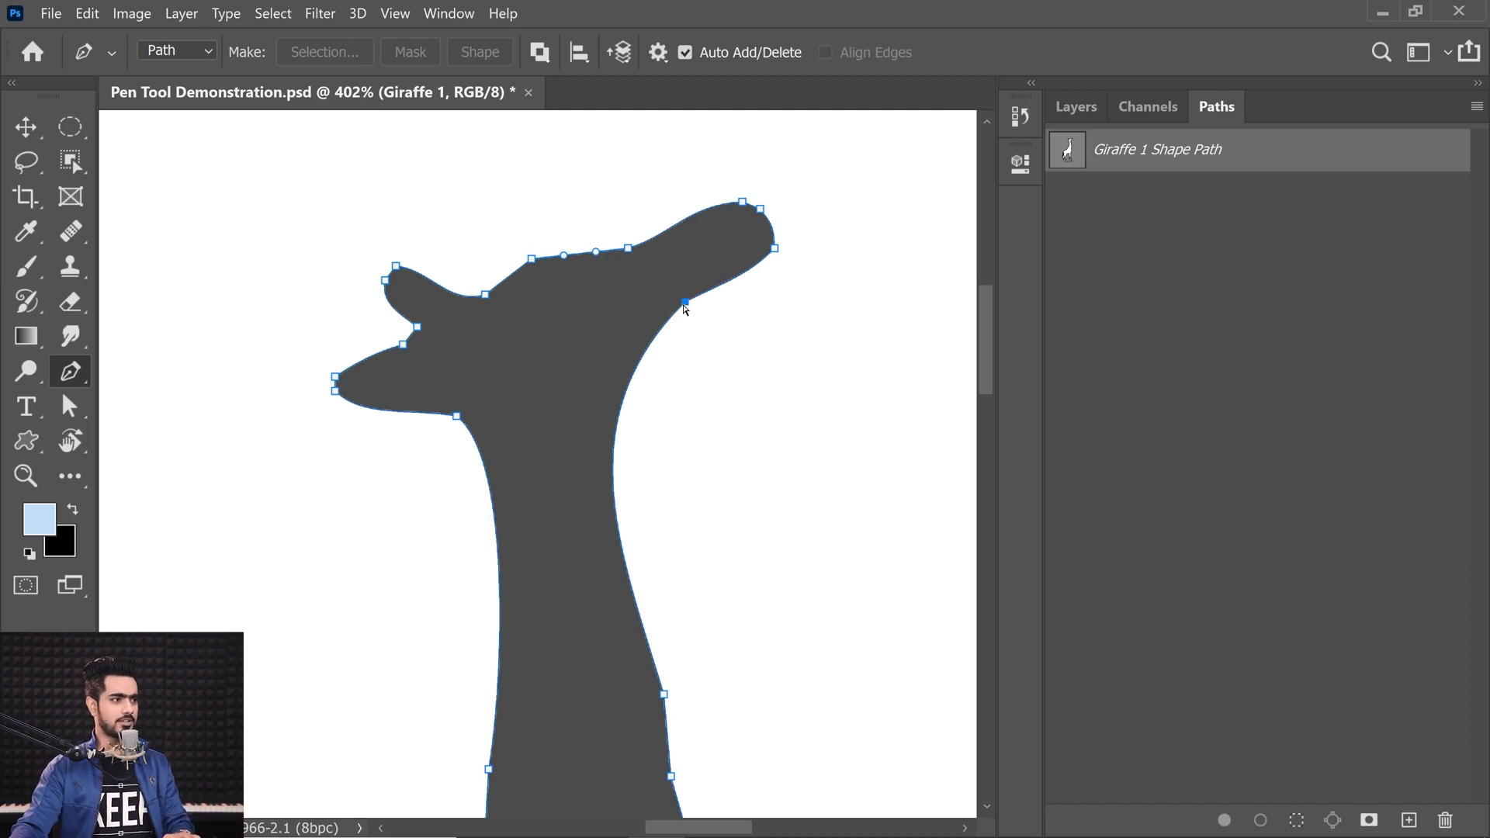
left_click_drag(689, 308, 723, 308)
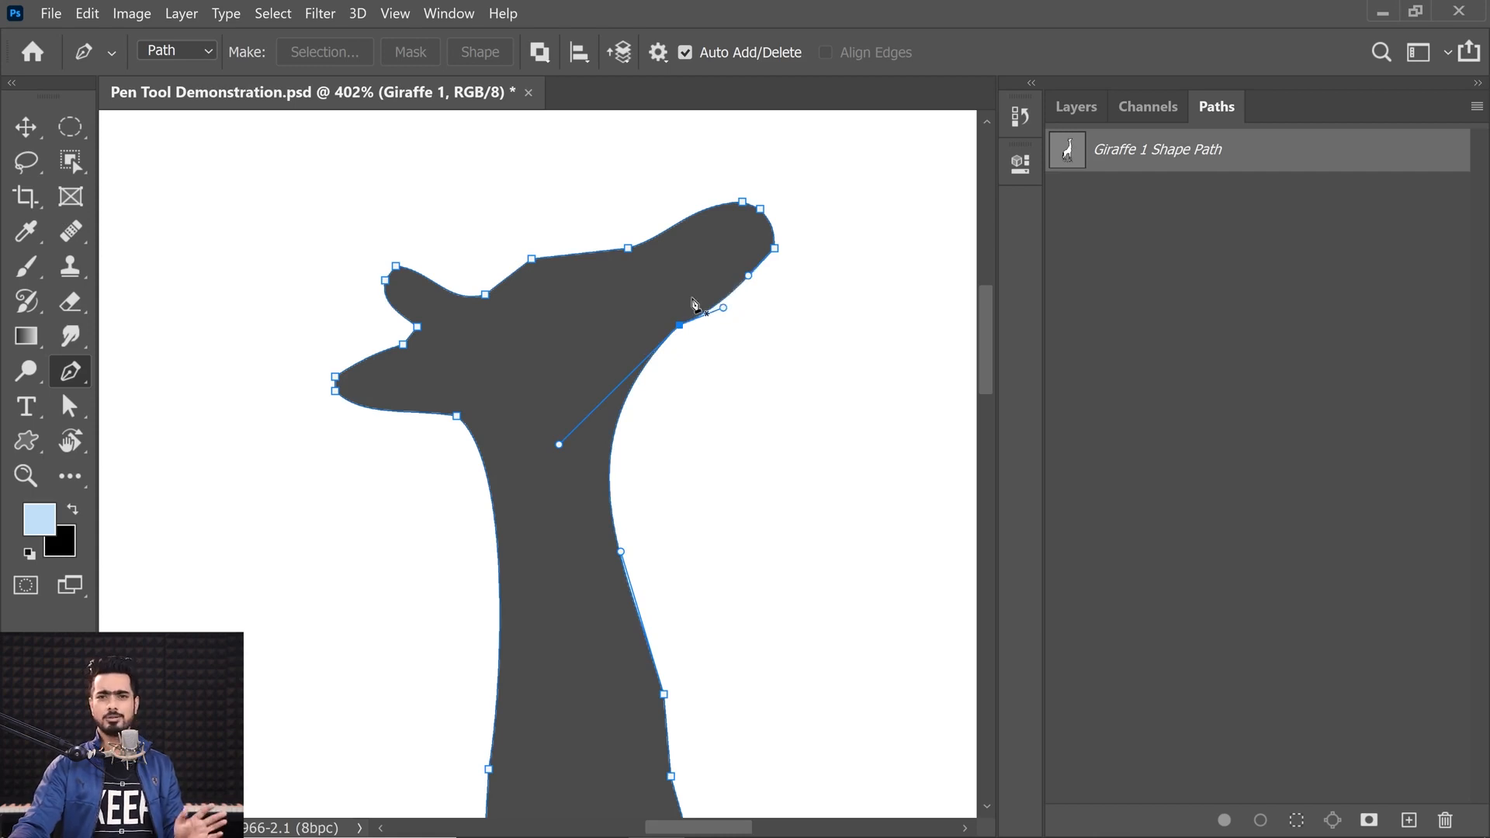
Step: With the Direct Selection Tool, drag the neck anchor's lower handle to reshape the curve behind the head
left_click(74, 418)
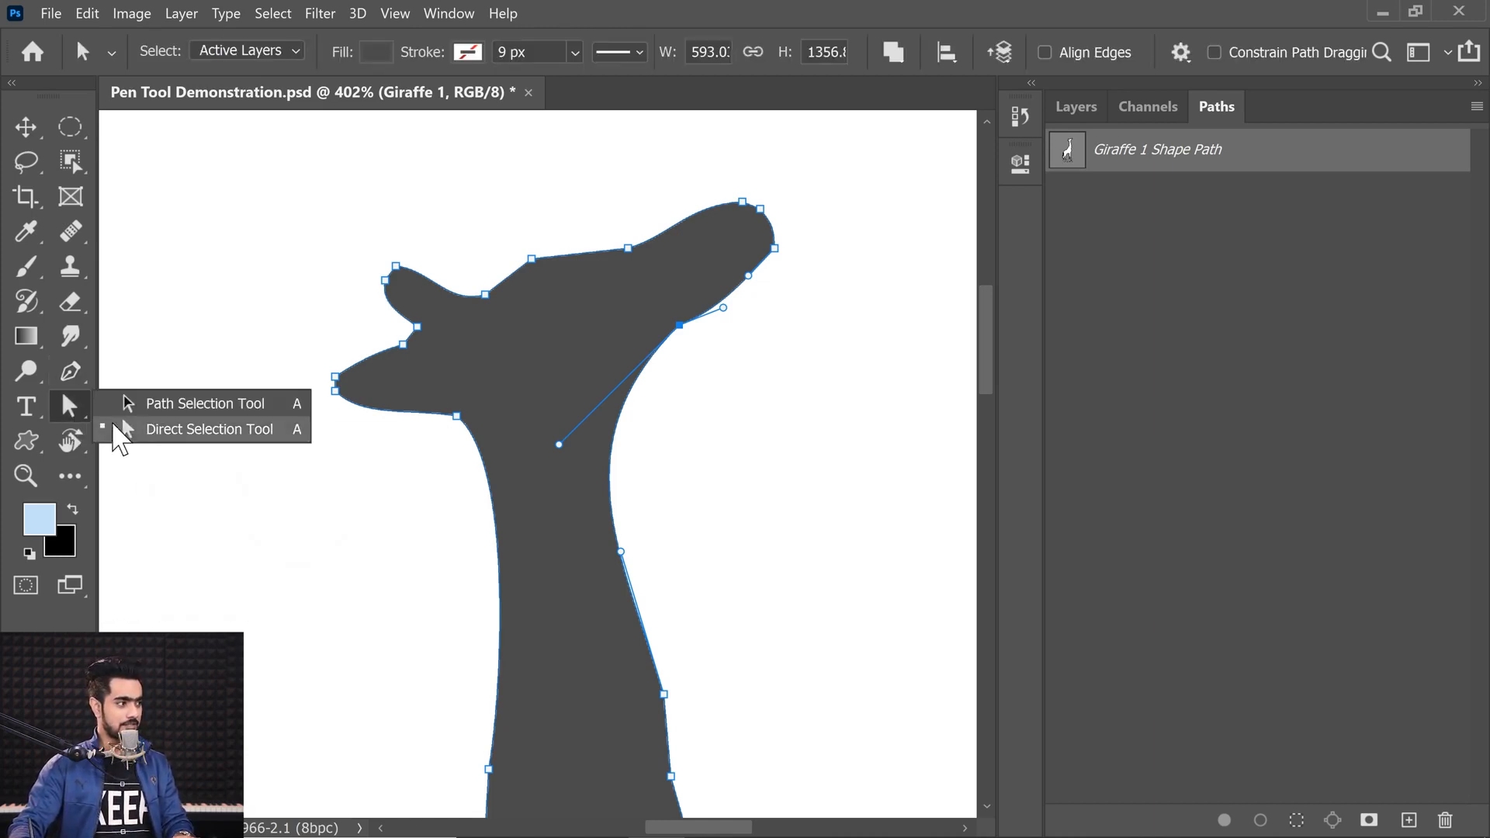
left_click(198, 439)
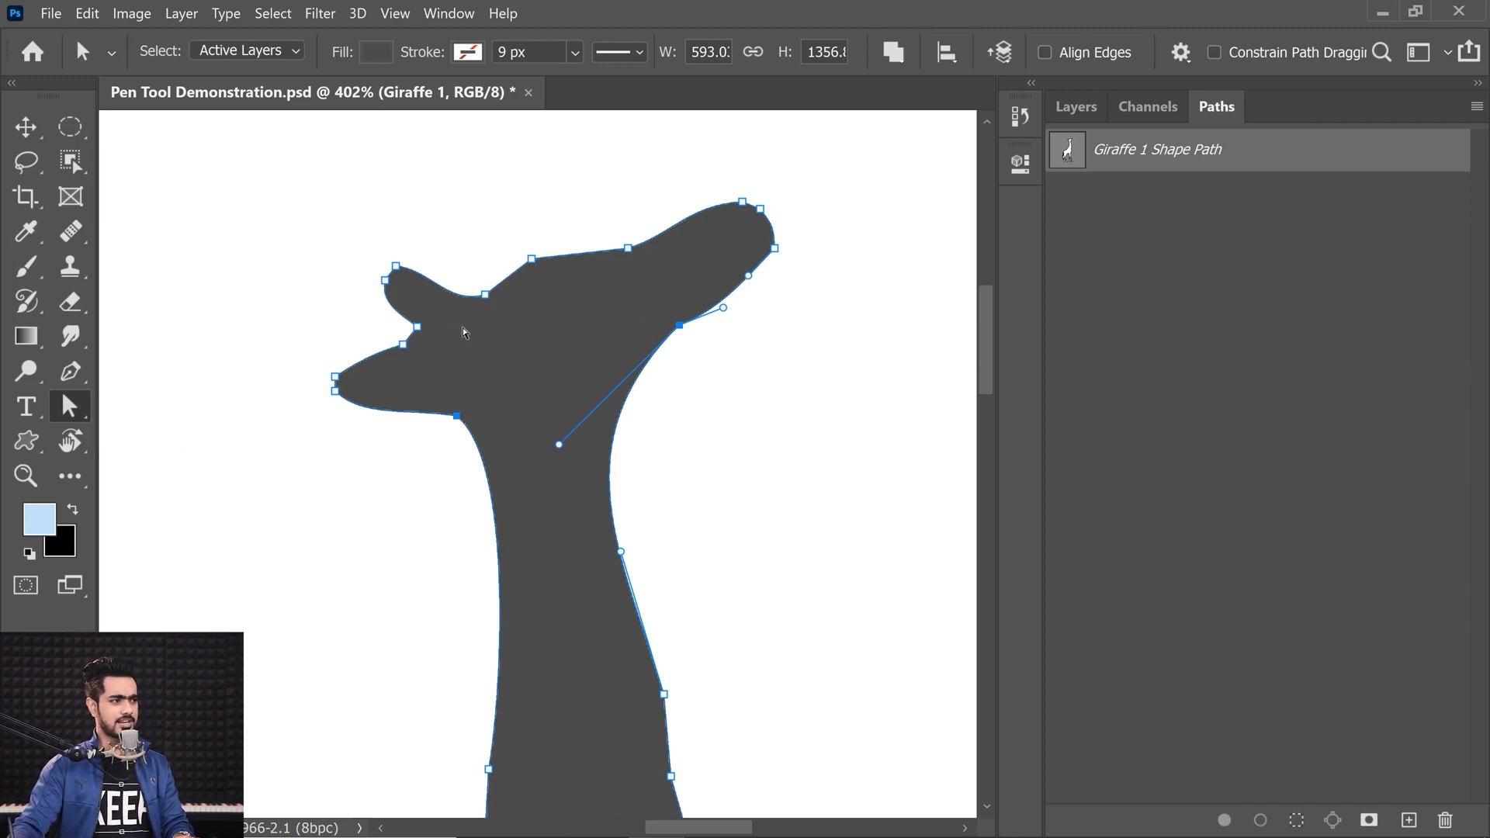
left_click_drag(559, 444, 530, 391)
Step: Move the two lower anchors along the back of the neck to reshape its rear edge
left_click(664, 694)
left_click_drag(666, 698, 695, 689)
left_click_drag(671, 777, 696, 776)
left_click_drag(691, 696, 668, 700)
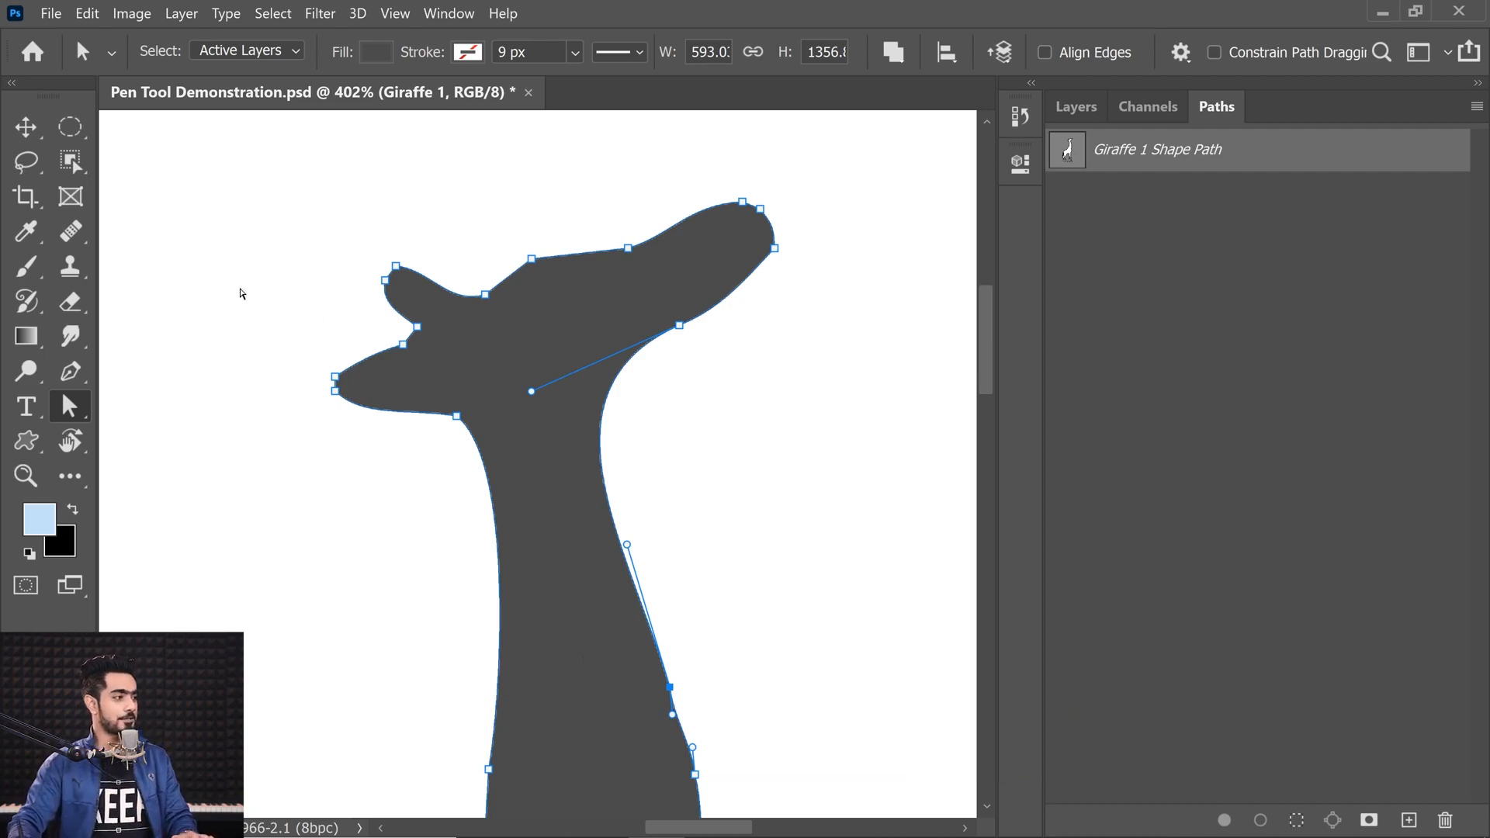
Step: Switch to the Path Selection Tool and select the entire giraffe path
left_click(84, 383)
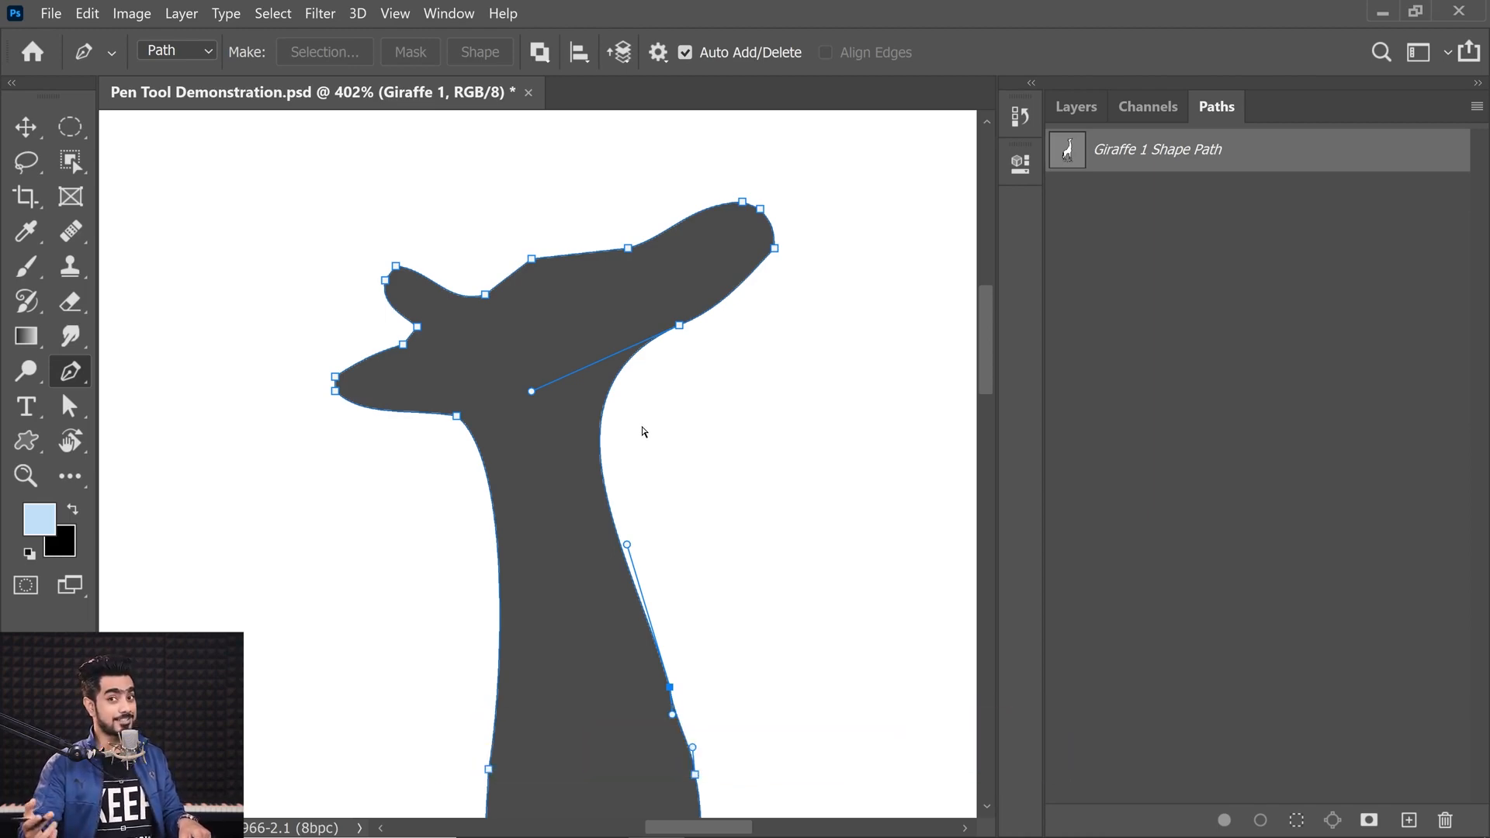
left_click(32, 133)
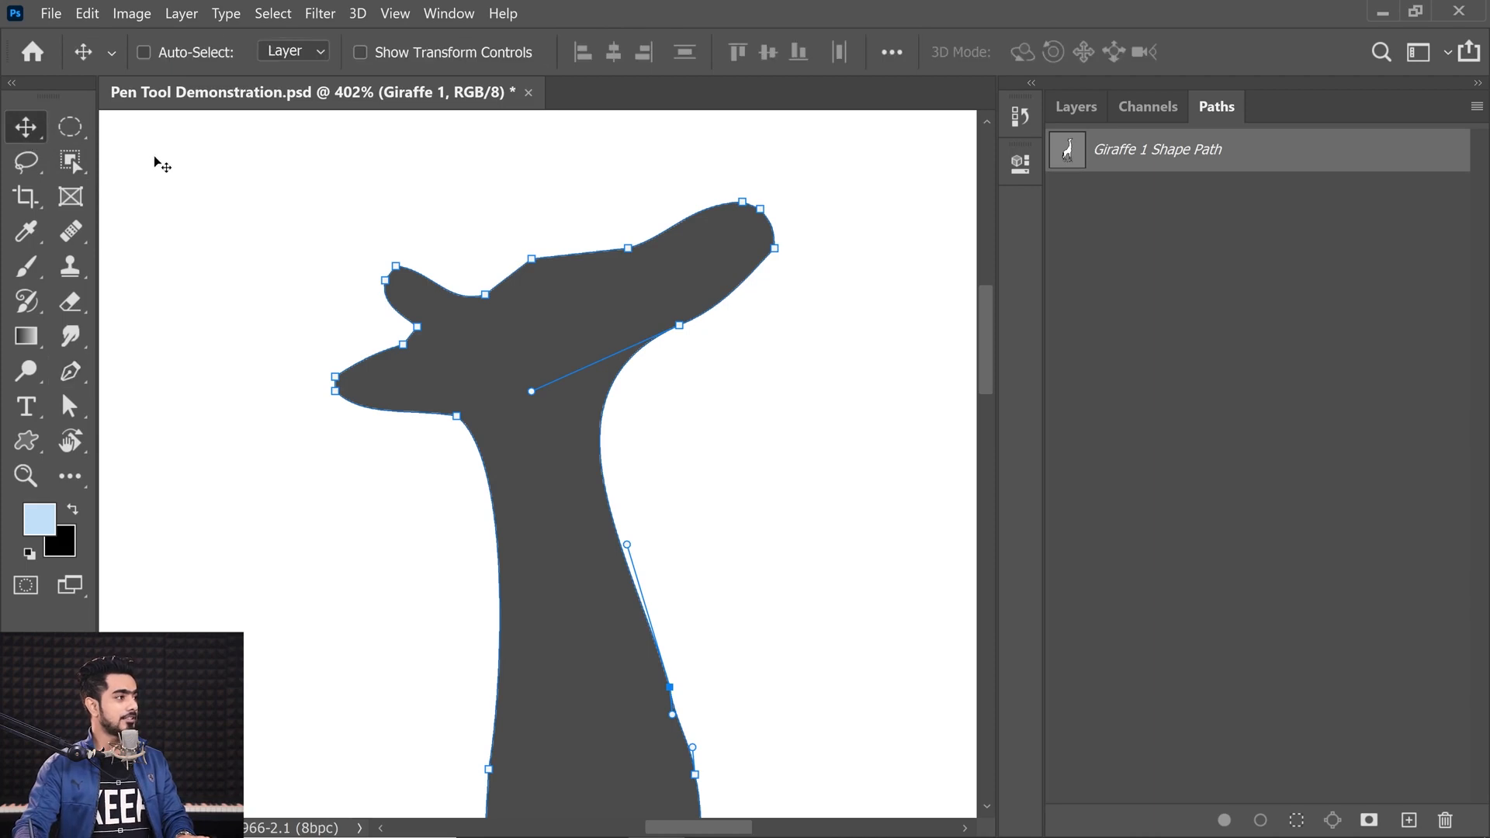
left_click(68, 405)
right_click(68, 405)
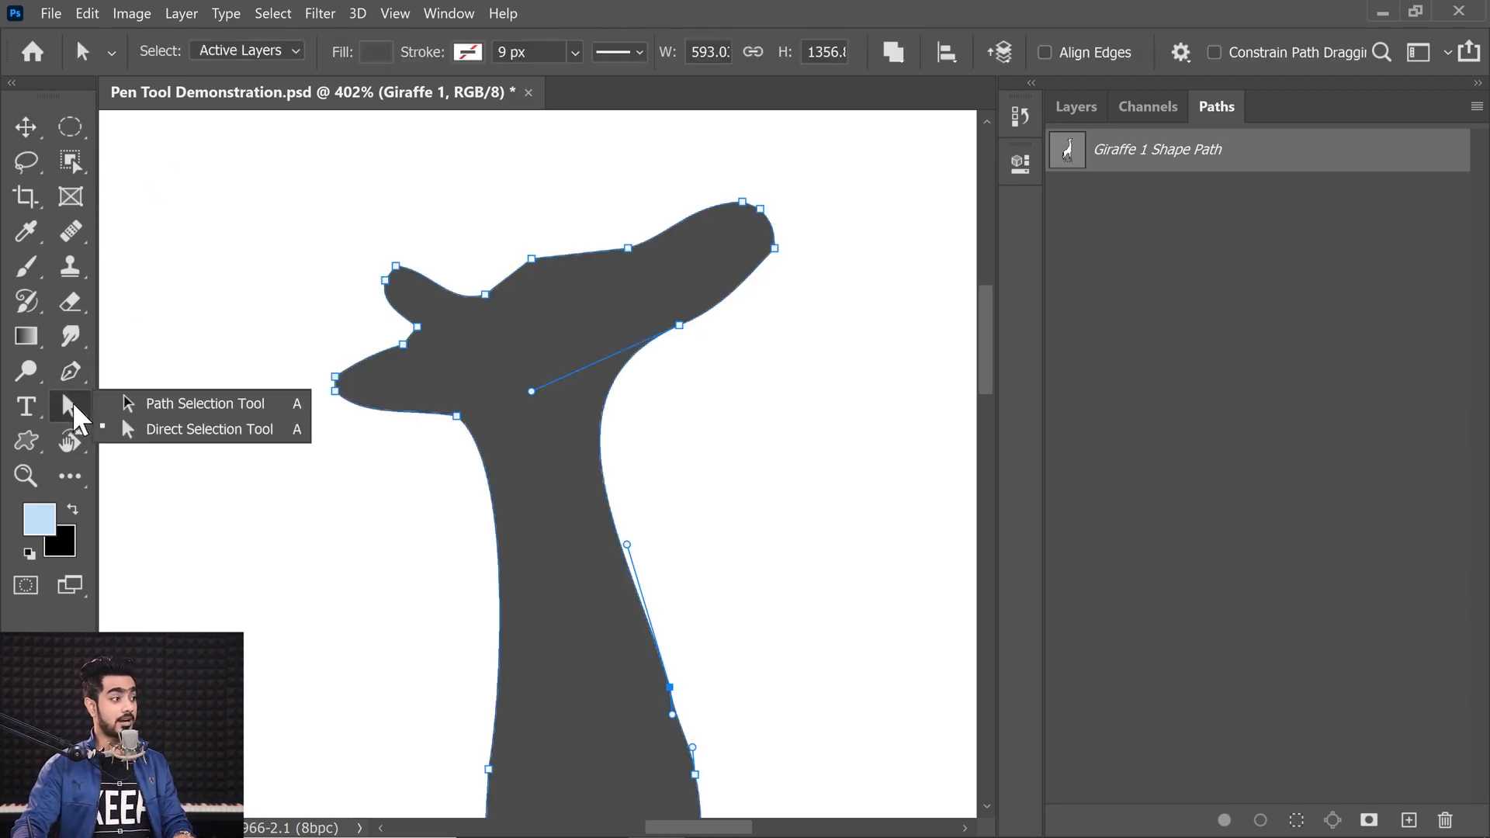
left_click(136, 404)
scroll(239, 397, "down", 3)
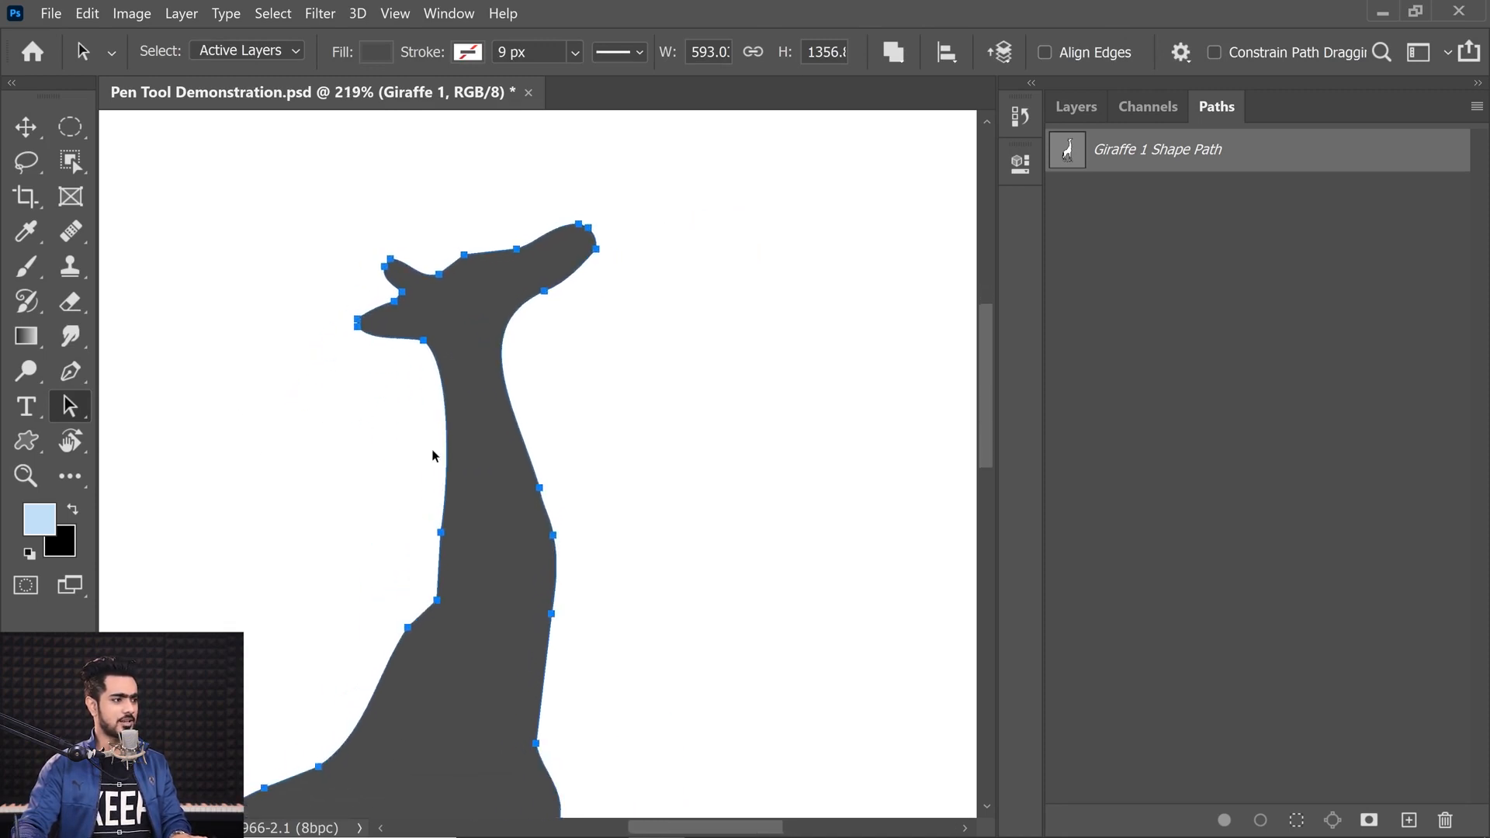
mouse_move(448, 469)
left_mouse_down()
mouse_move(470, 469)
mouse_move(447, 472)
left_mouse_up()
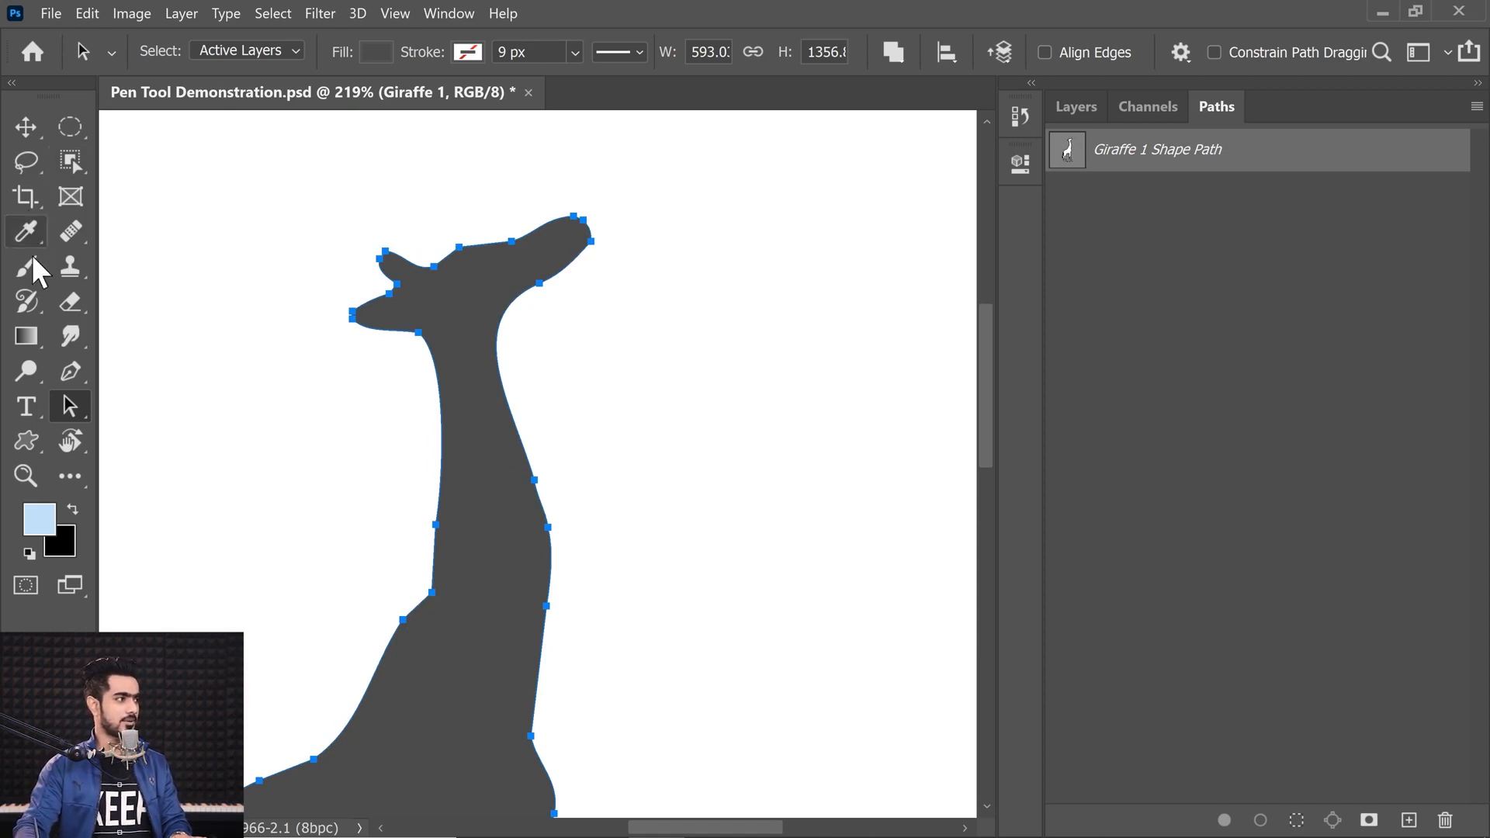
Step: With the Pen Tool on the Giraffe 1 Shape Path, draw a closed five-anchor oval to the right of the giraffe
left_click(70, 374)
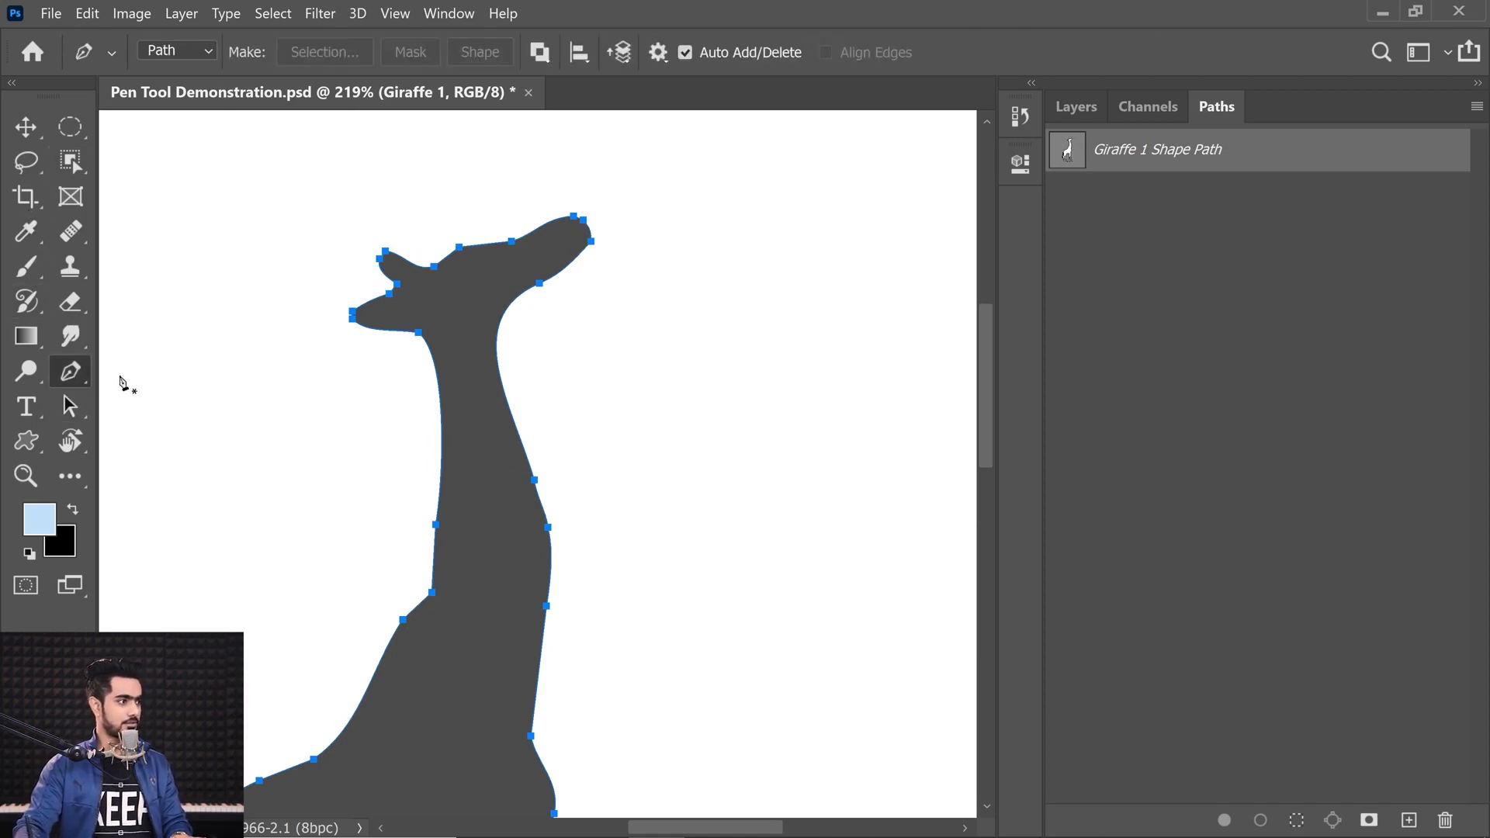
left_click(1171, 466)
left_click(1164, 145)
left_click_drag(785, 198, 774, 216)
left_click_drag(706, 379, 714, 446)
left_click_drag(800, 537, 838, 516)
left_click_drag(931, 394, 946, 317)
left_click_drag(898, 221, 880, 197)
left_click(784, 199)
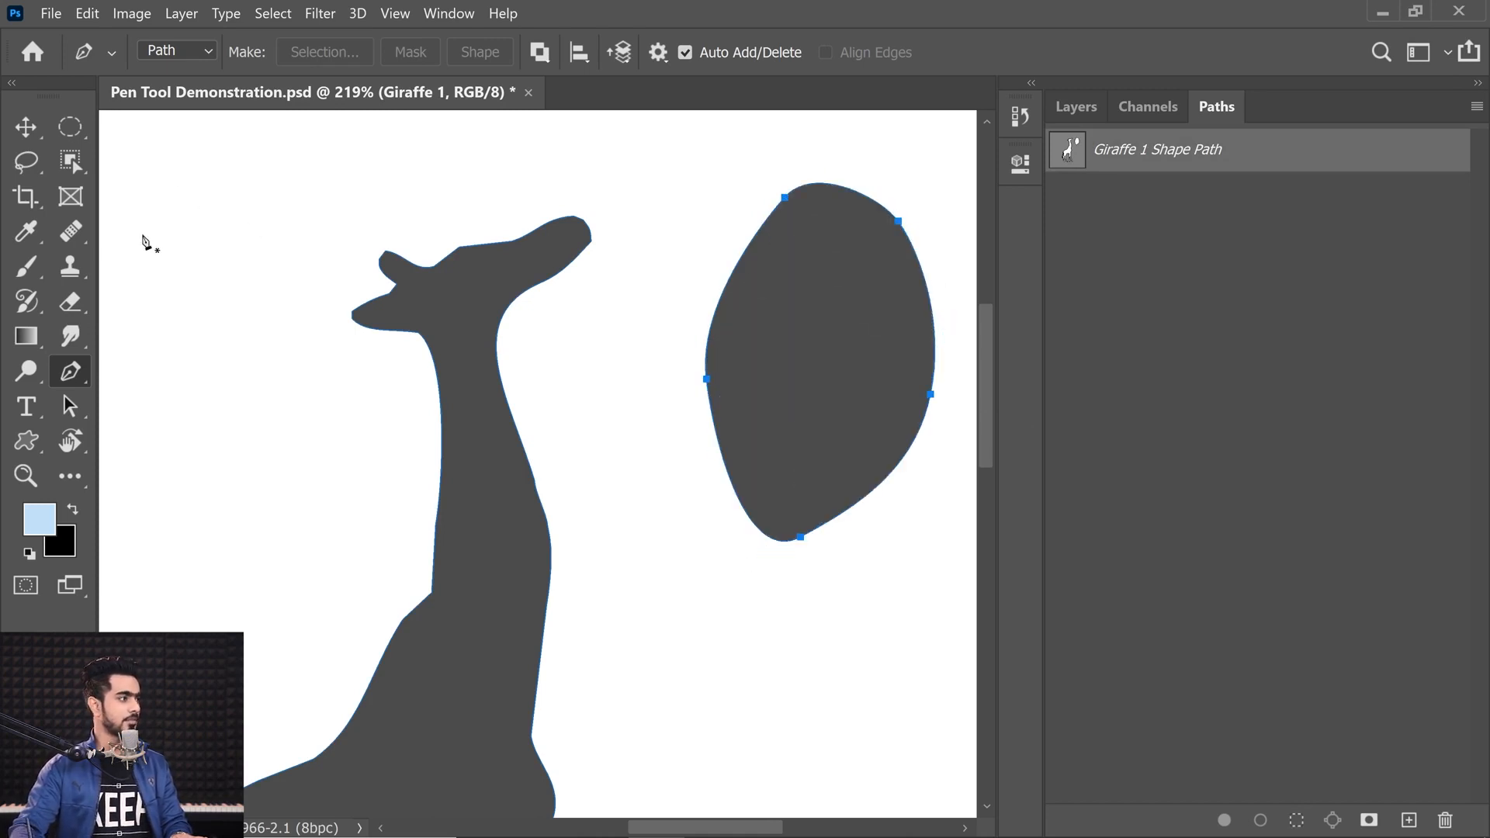
Step: With the Path Selection Tool, select the oval shape and delete it
left_click(69, 406)
right_click(68, 406)
left_click(104, 400)
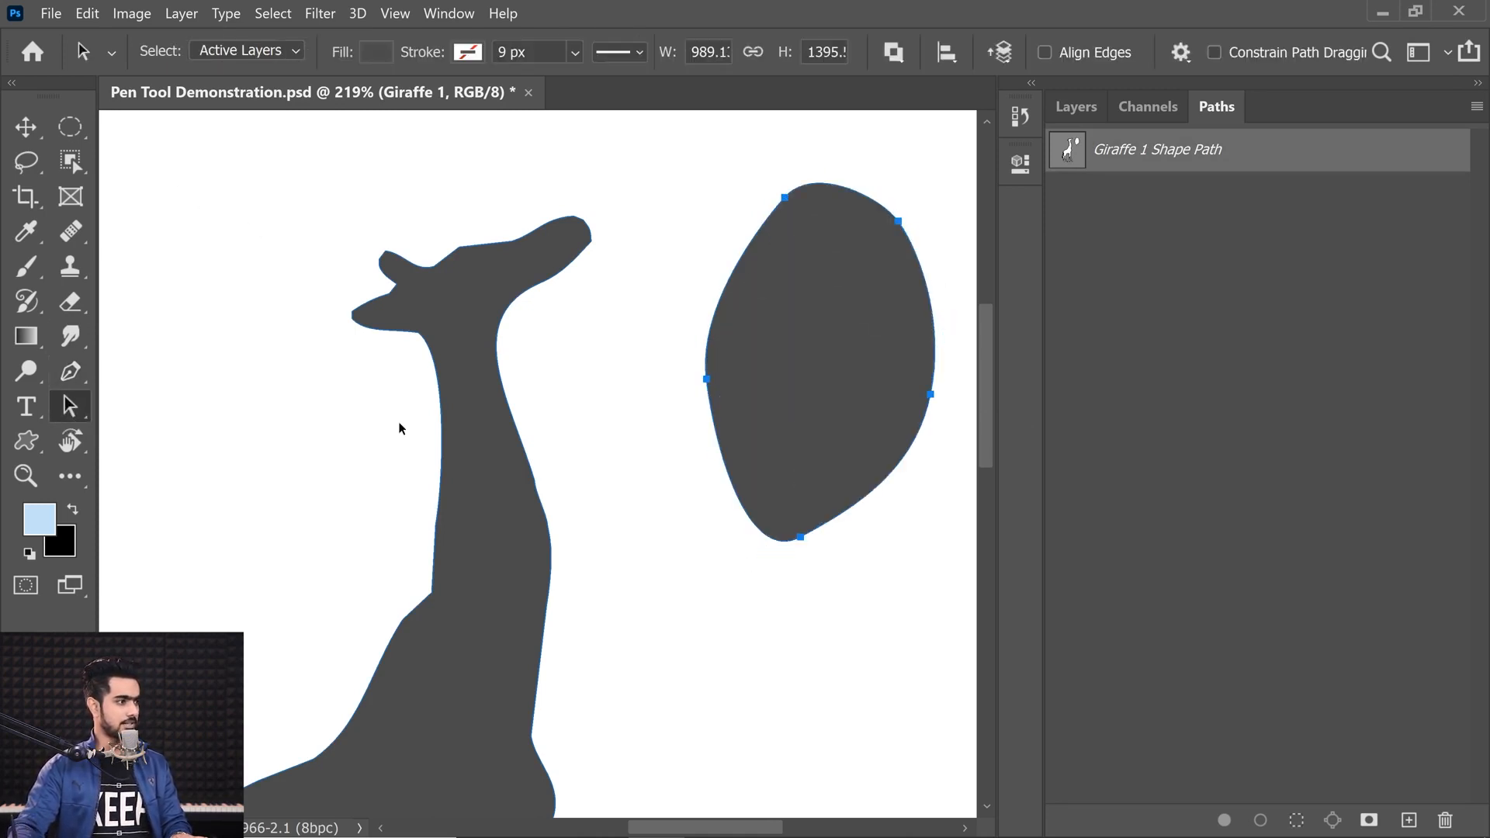
left_click(439, 440)
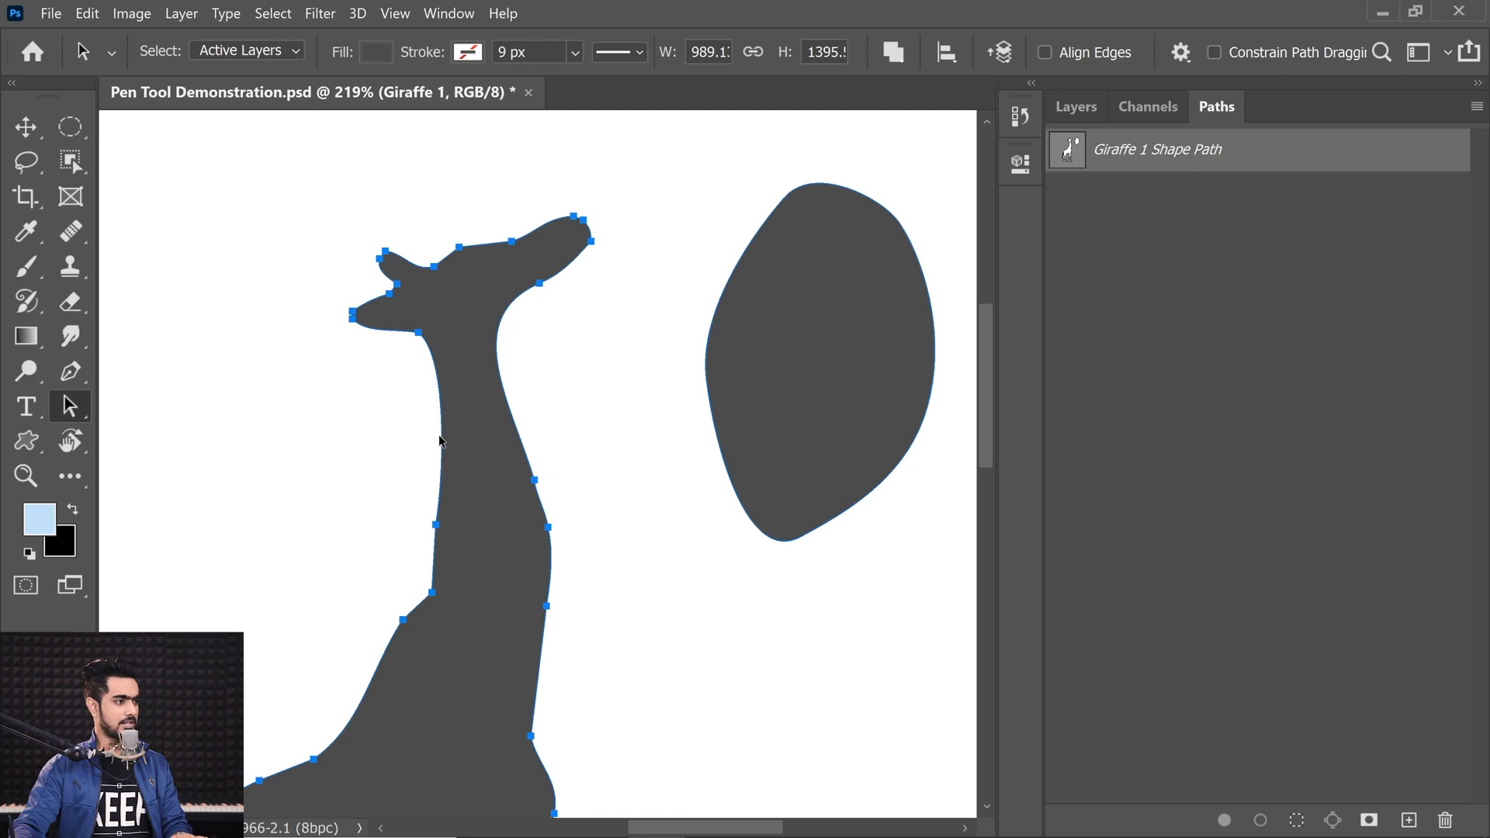
left_click(707, 366)
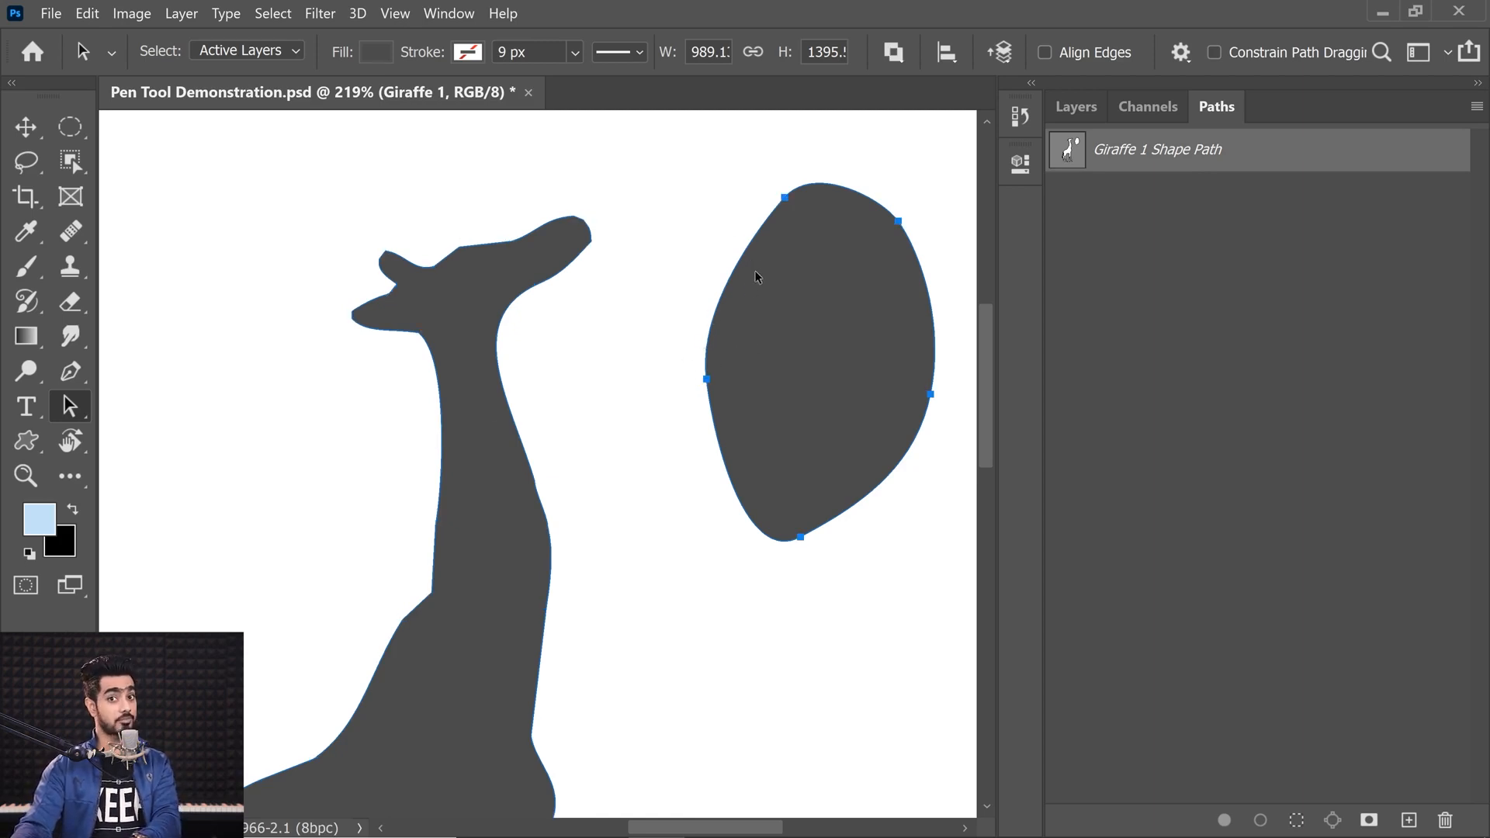
key("Delete")
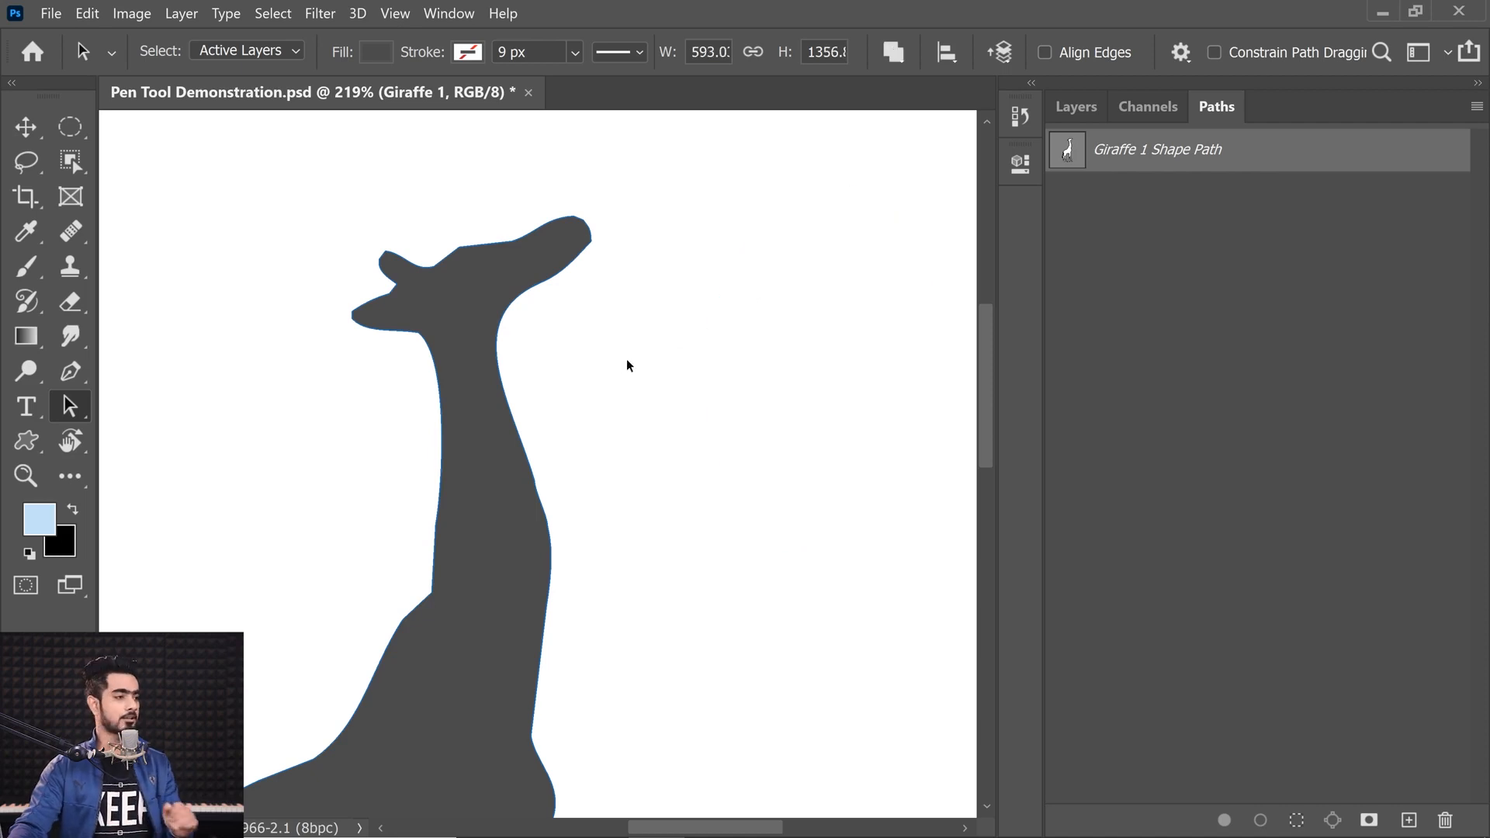
Step: With the Pen Tool, place two curved anchors left of the giraffe, from a lower-left point up to a top point
left_click(70, 374)
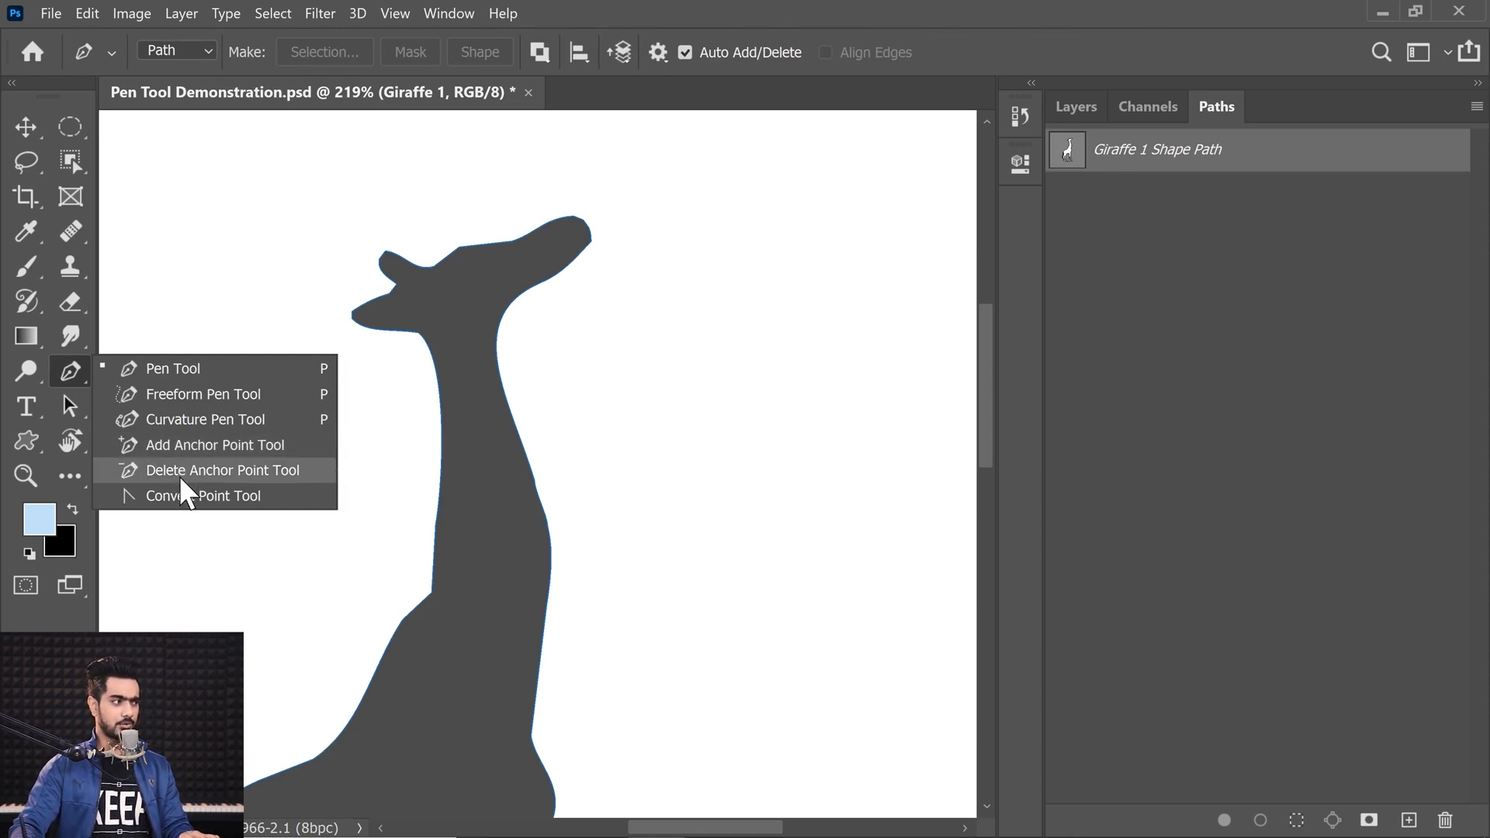
left_click(64, 371)
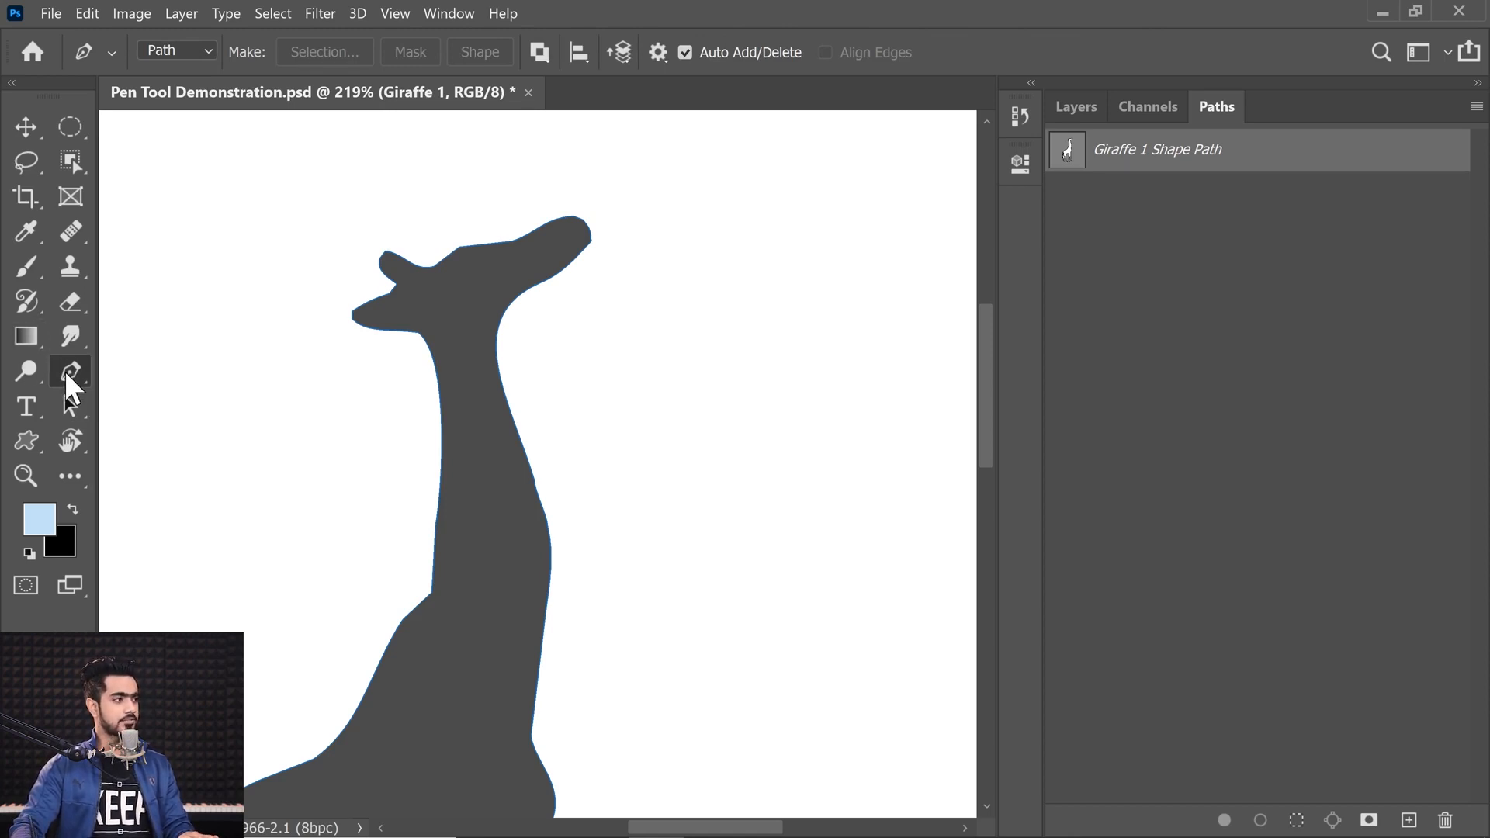
scroll(299, 409, "left", 4)
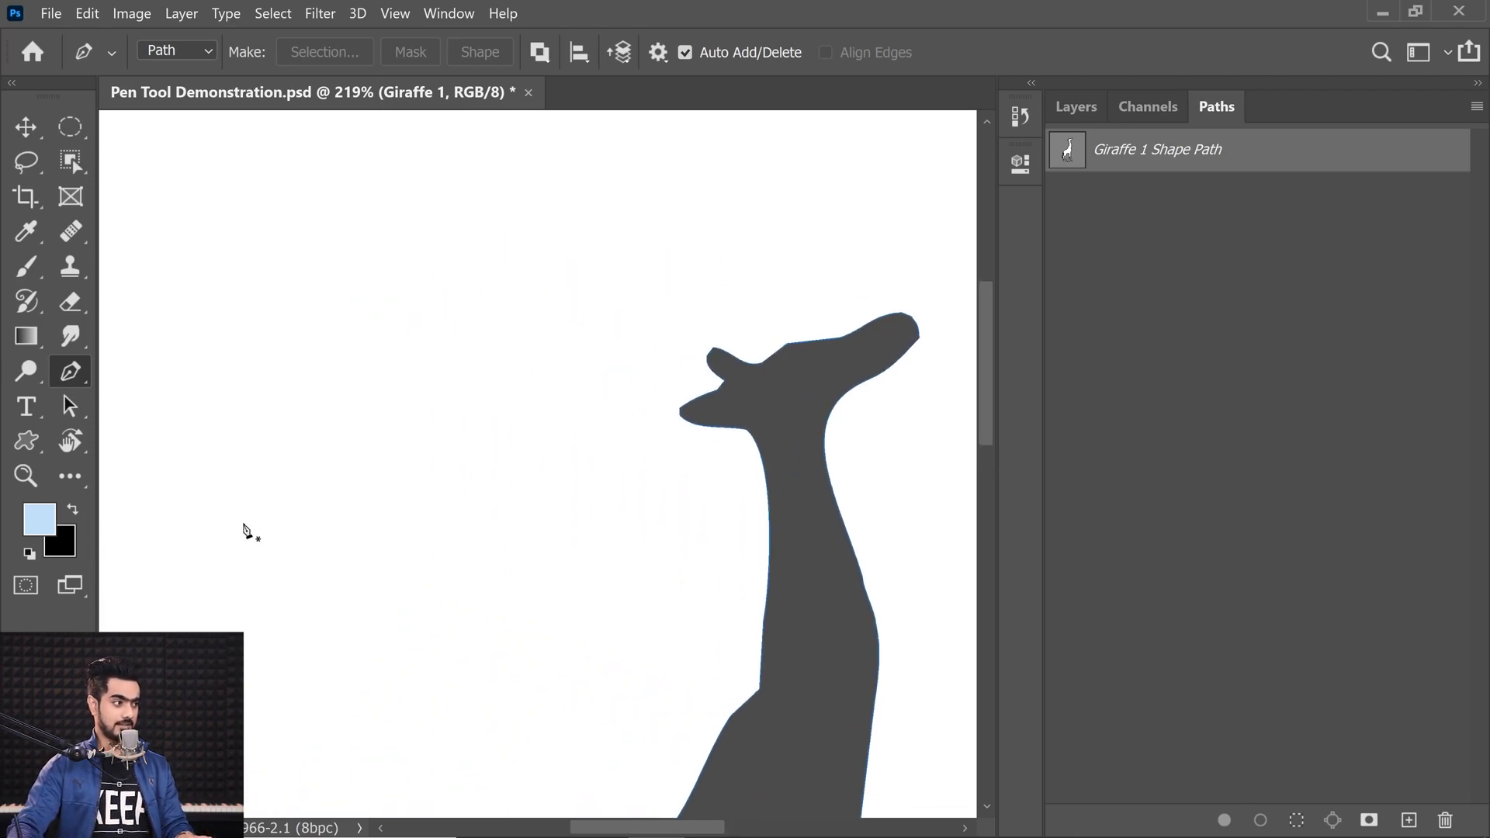
left_click_drag(193, 533, 278, 507)
mouse_move(344, 303)
left_mouse_down()
mouse_move(273, 193)
mouse_move(263, 139)
left_mouse_up()
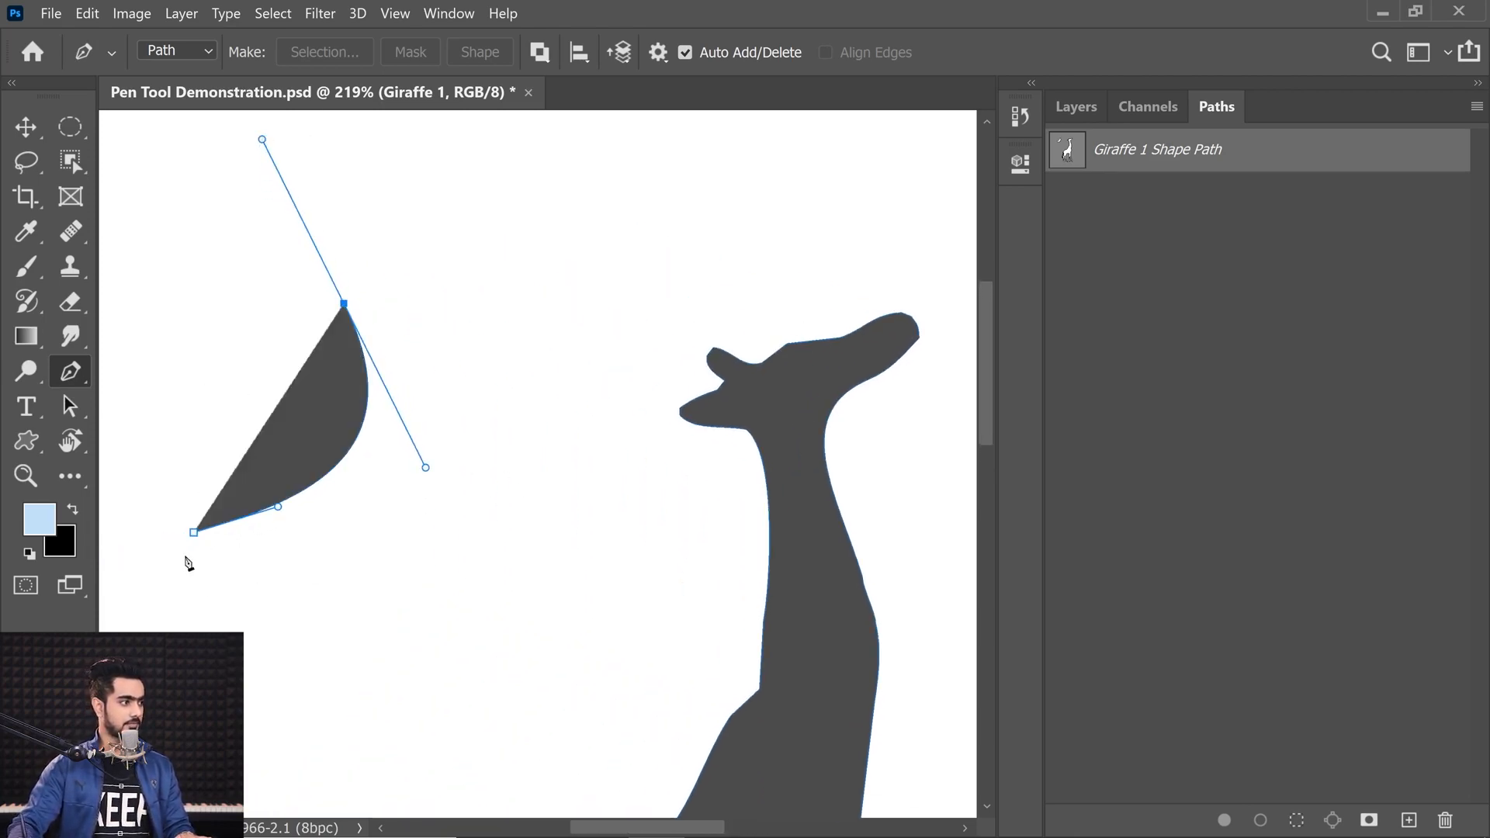
Step: Undo an early closing attempt, swing the top anchor's handle toward the lower right and add a third curved anchor below
left_click_drag(194, 533, 279, 585)
key("ctrl+z")
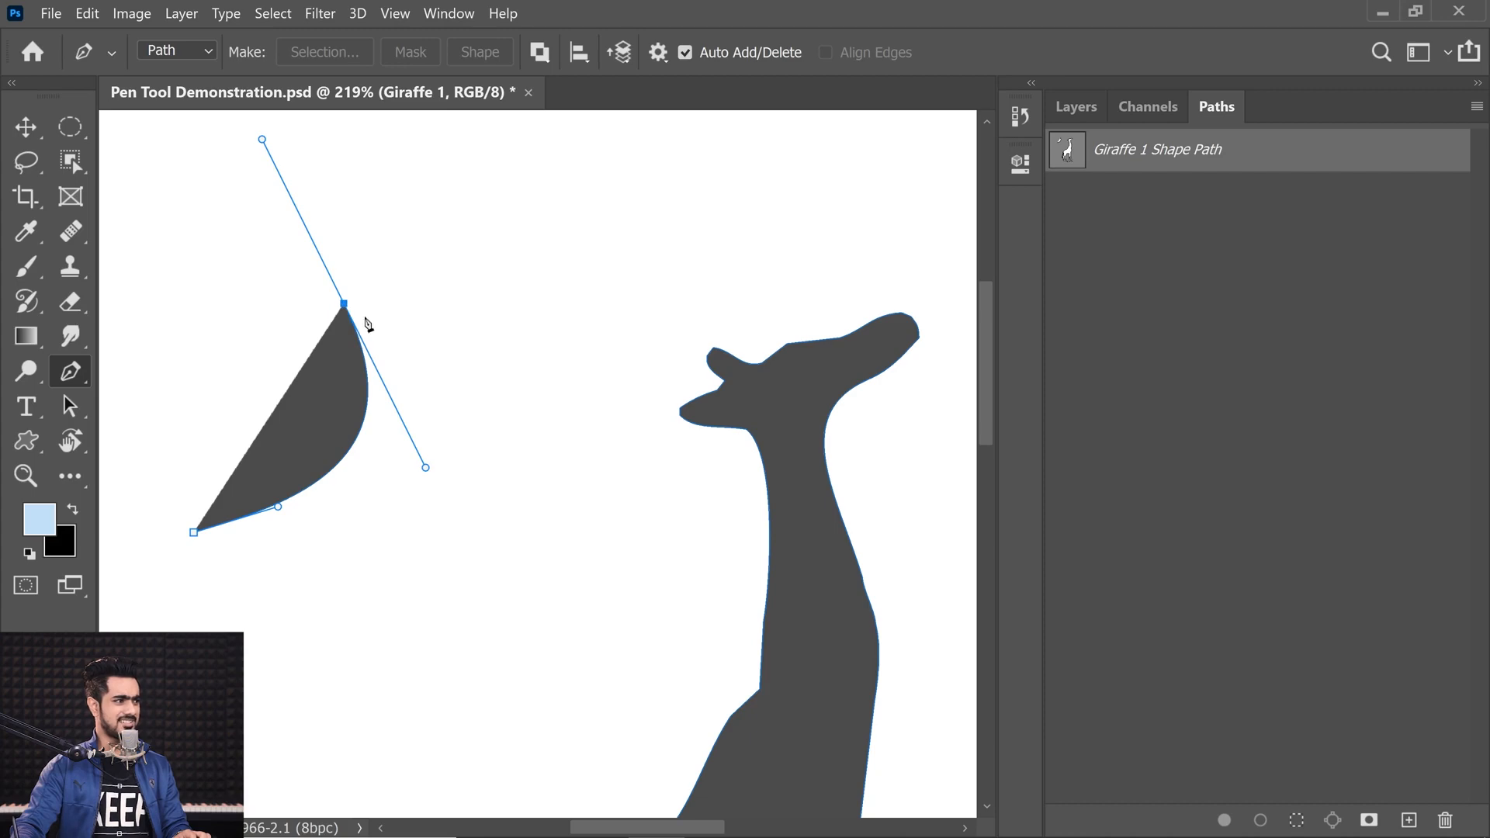
left_click_drag(262, 140, 566, 411)
left_click_drag(467, 632, 441, 659)
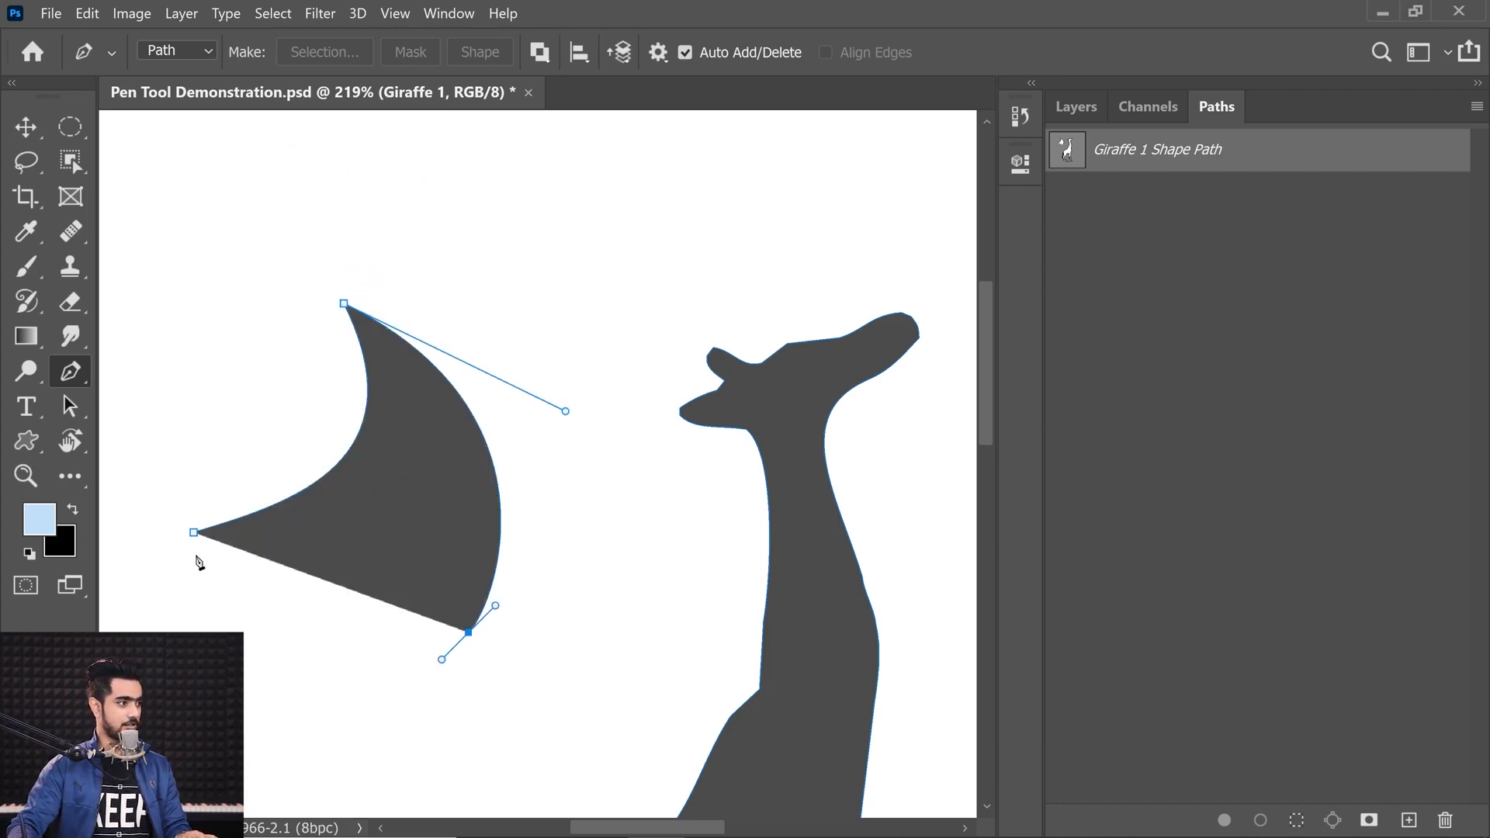
Step: Close the path at the starting anchor and break its handle to form a sharp crescent point
left_click_drag(193, 532, 183, 450)
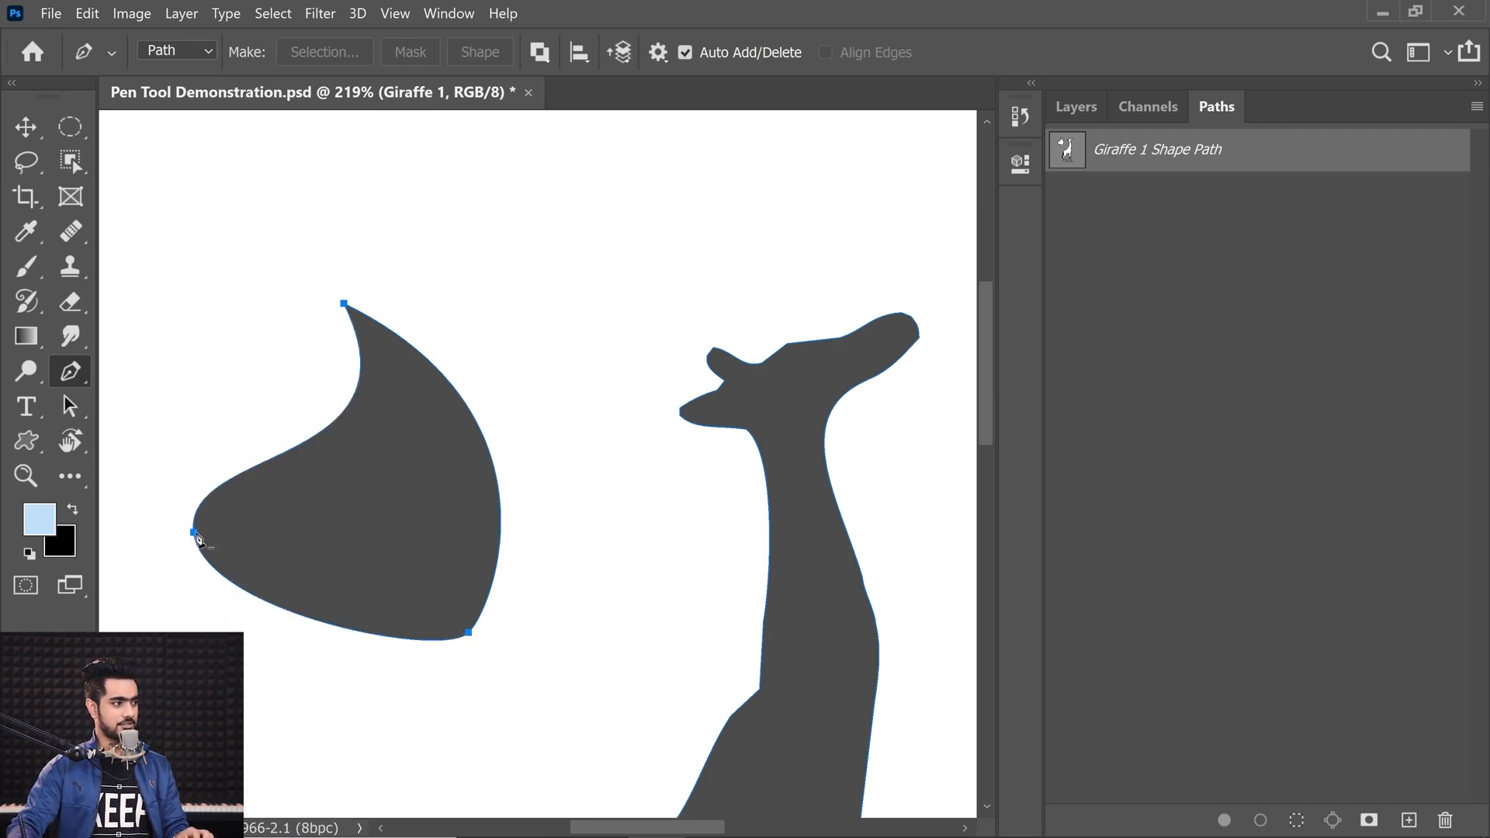
left_click(193, 534, "ctrl")
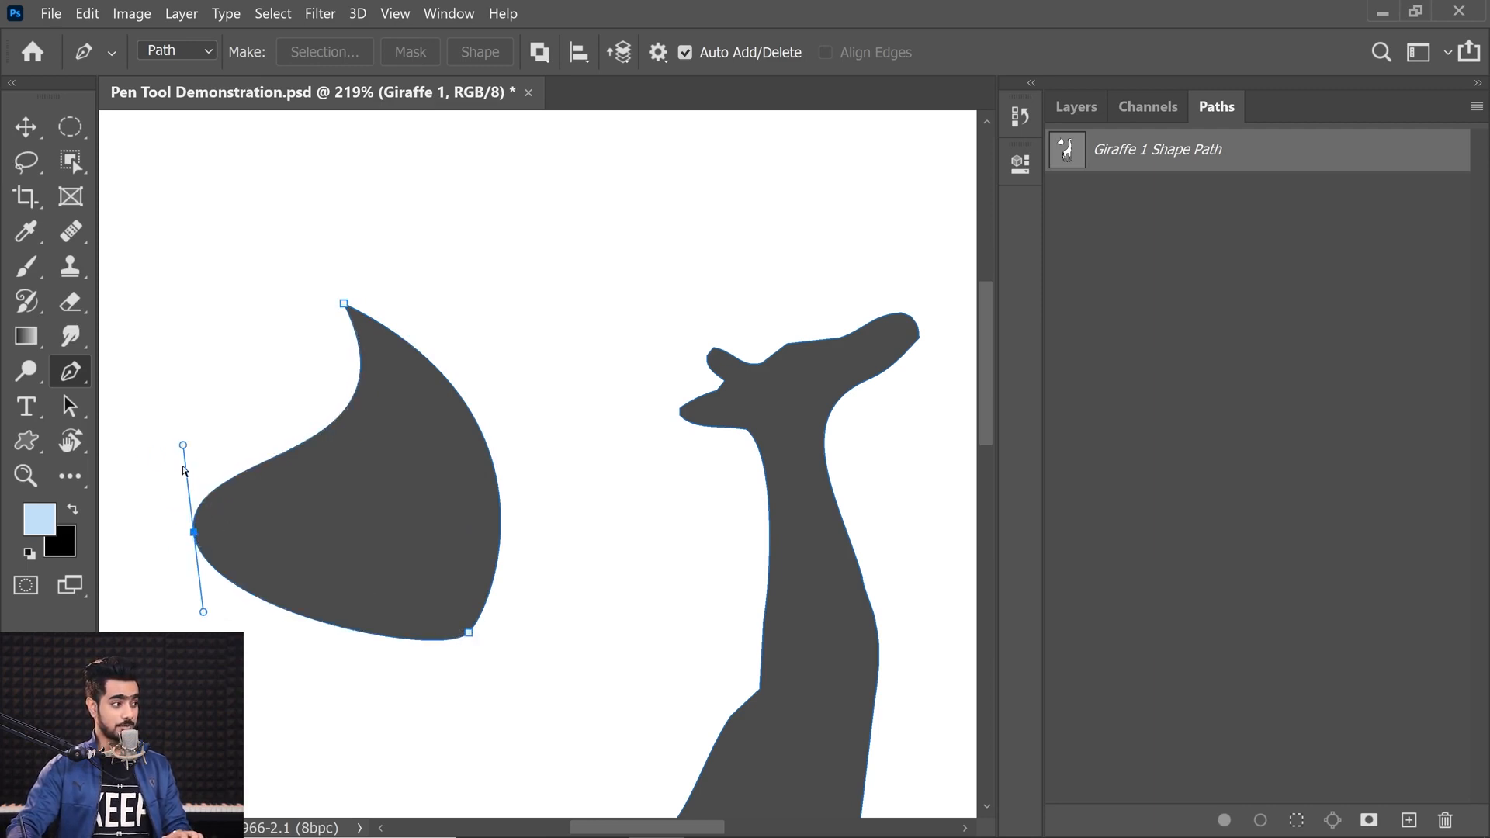
left_click_drag(184, 448, 297, 519)
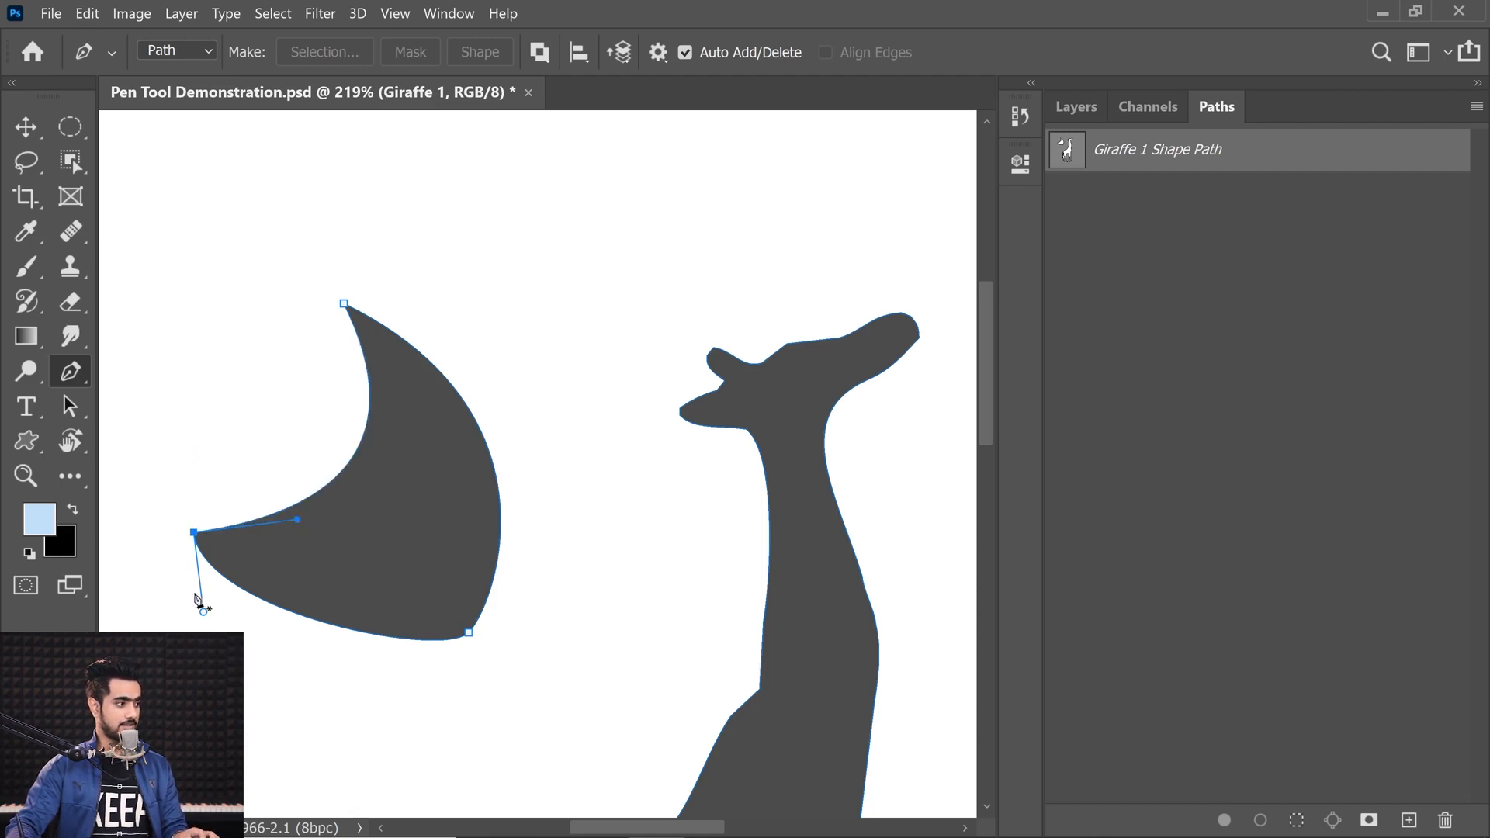
Step: Move the crescent's lower anchor up the inner curve and swing its lower handle outward to reshape the crescent
left_click(468, 632, "alt")
key("ctrl+z")
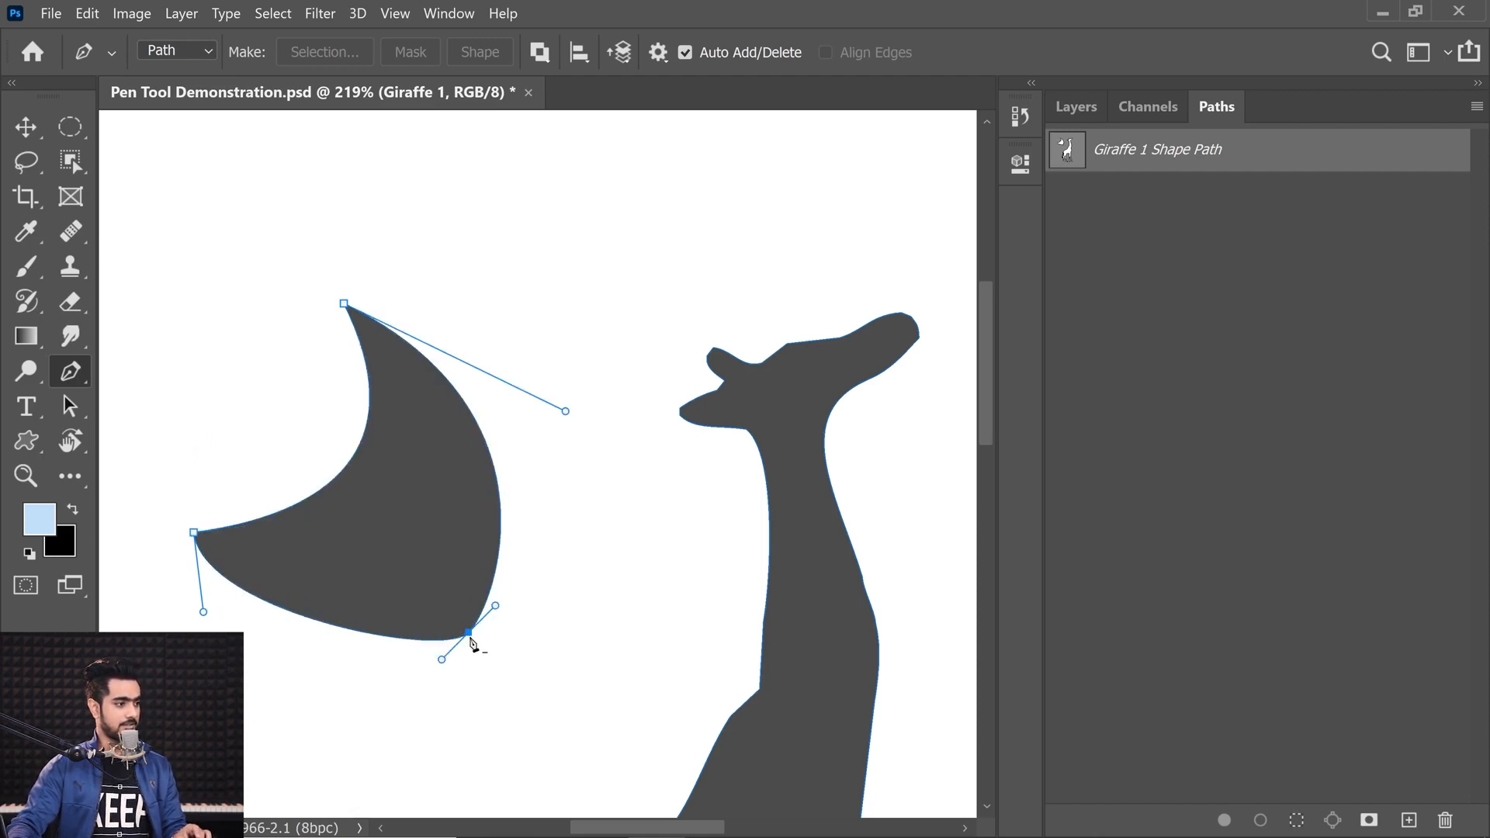
left_click_drag(441, 659, 399, 682)
left_click_drag(468, 633, 491, 502)
left_click_drag(461, 564, 478, 570)
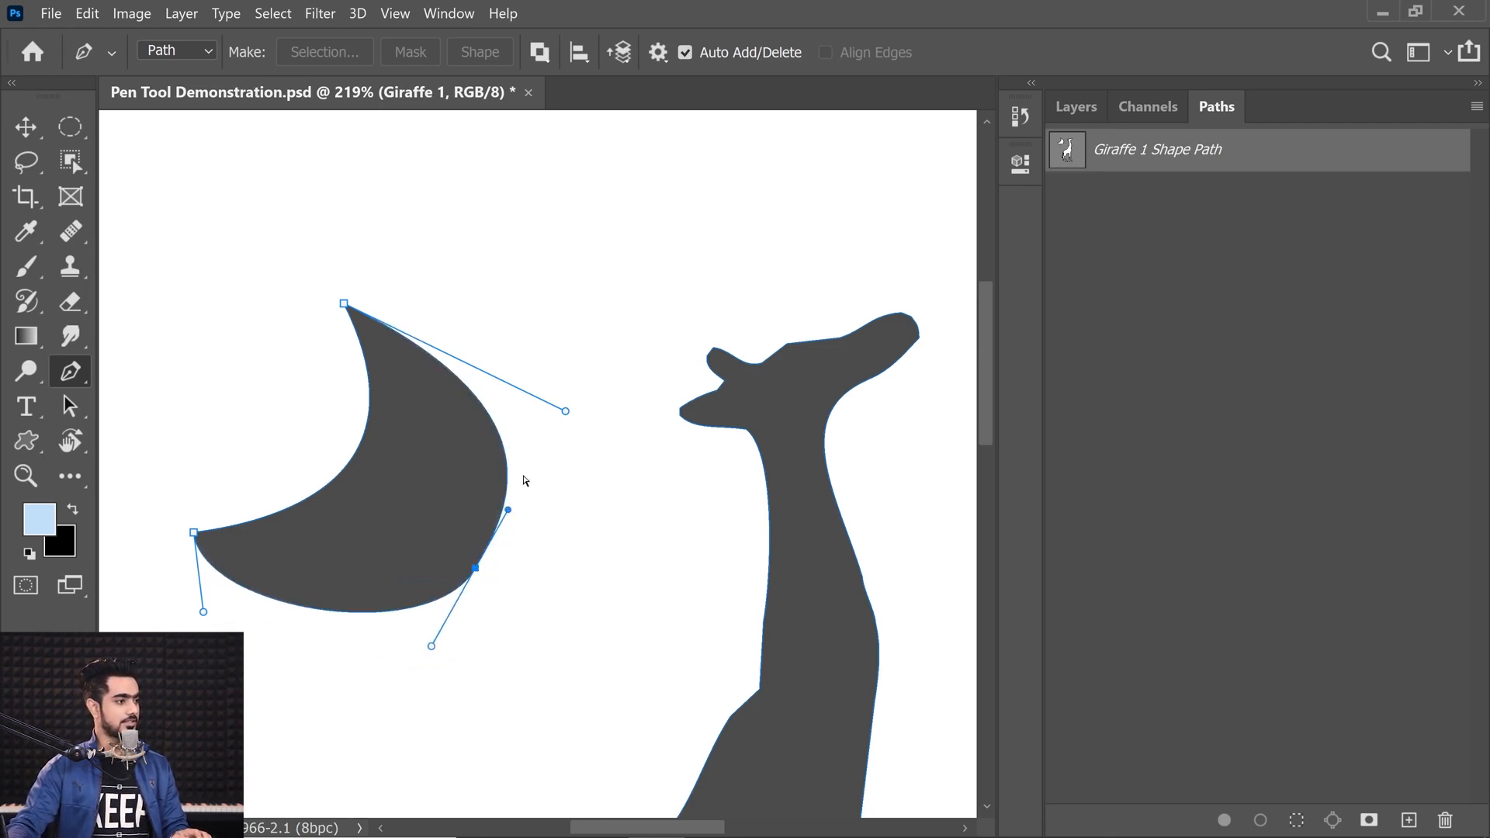
Step: Refine the crescent's curves by shortening the top anchor's handle, nudging the lower anchor, and adjusting the left anchor's handle
left_click_drag(565, 411, 504, 393)
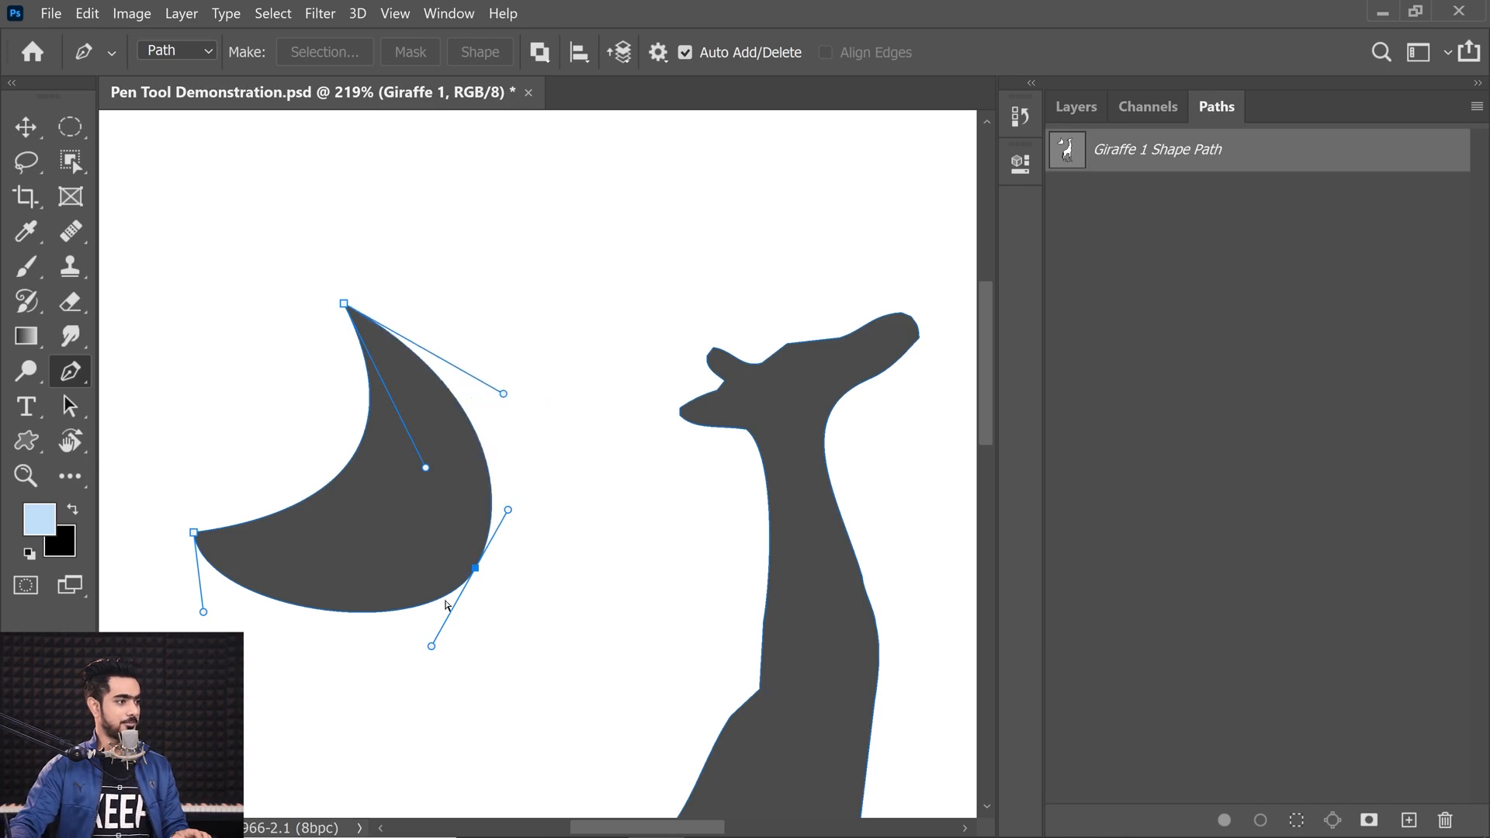
left_click_drag(476, 572, 467, 554)
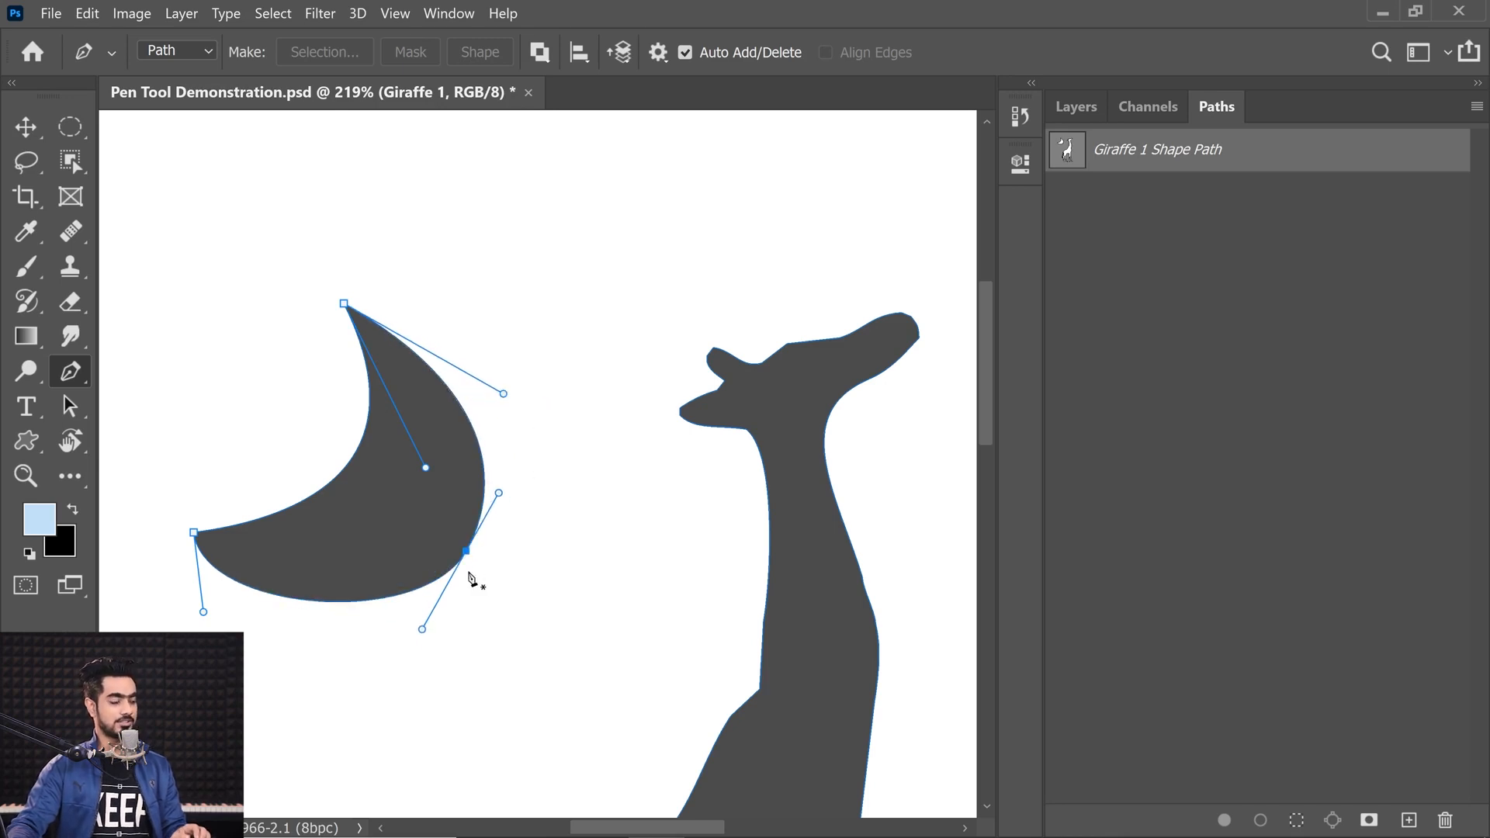
left_click_drag(203, 611, 246, 609)
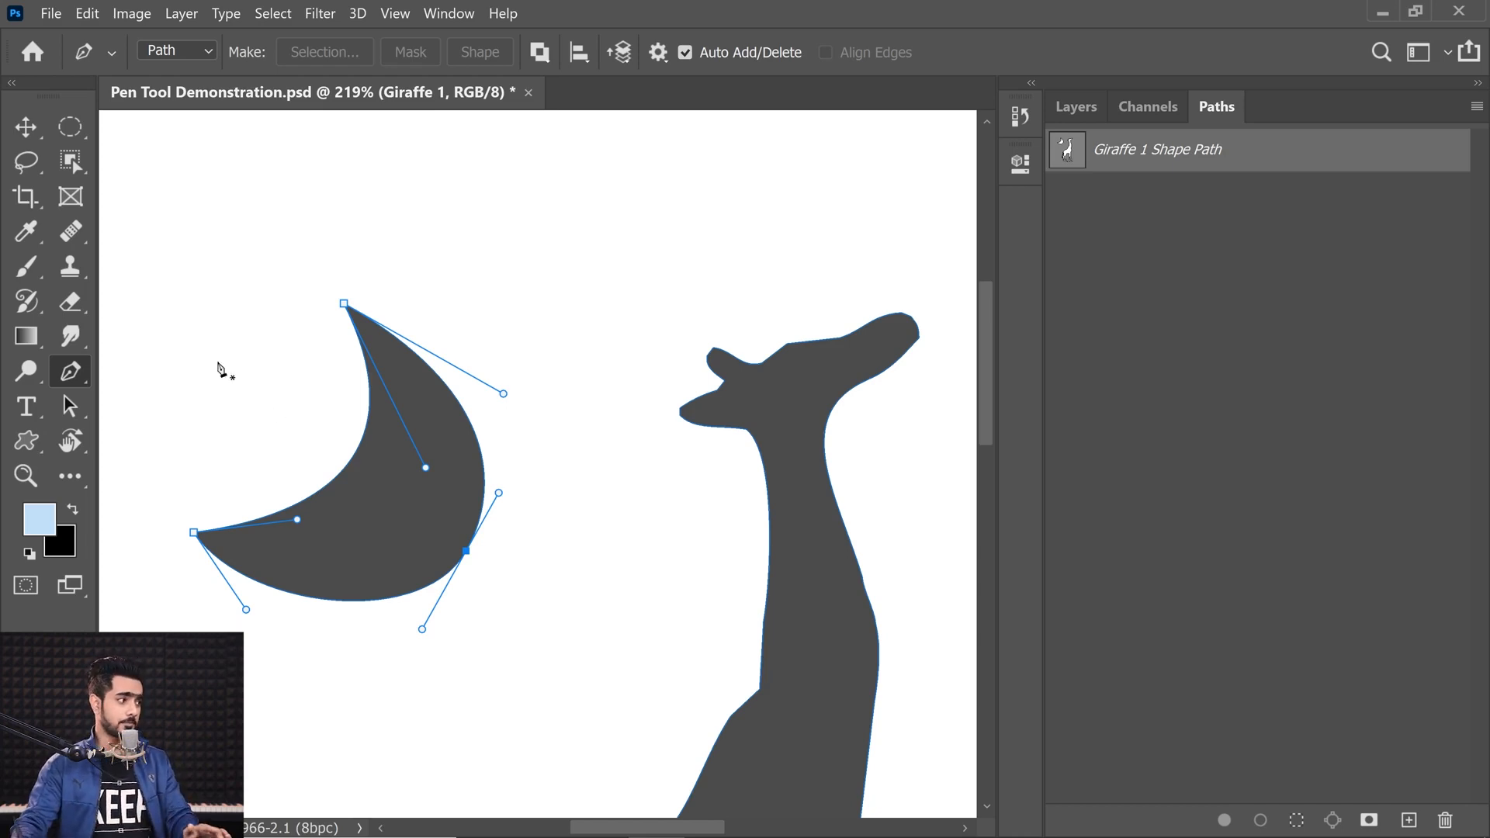
Step: With the Add Anchor Point Tool, add an anchor point in the middle of the crescent's bottom curve
right_click(77, 375)
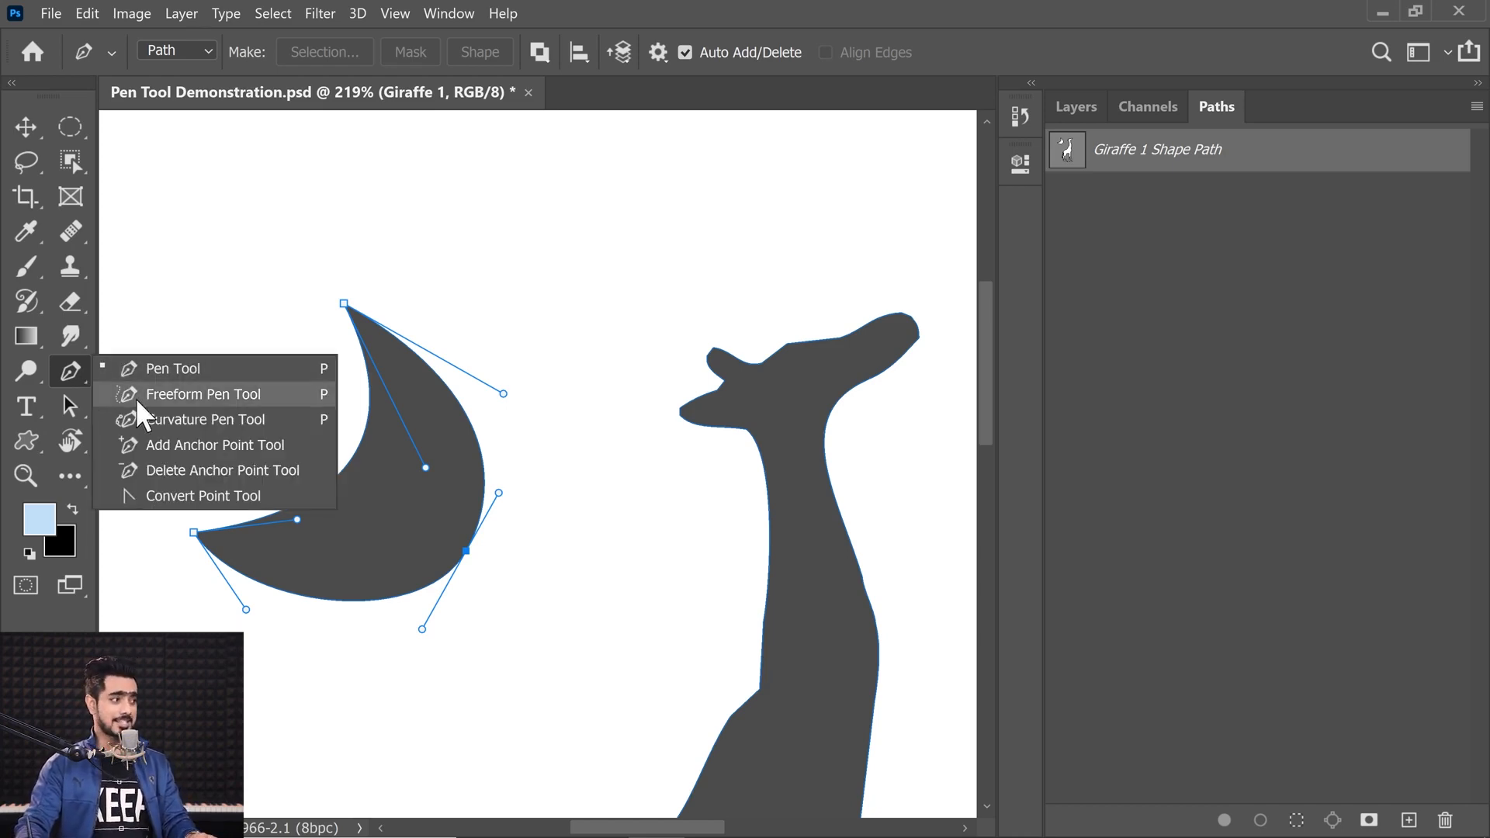
left_click(141, 448)
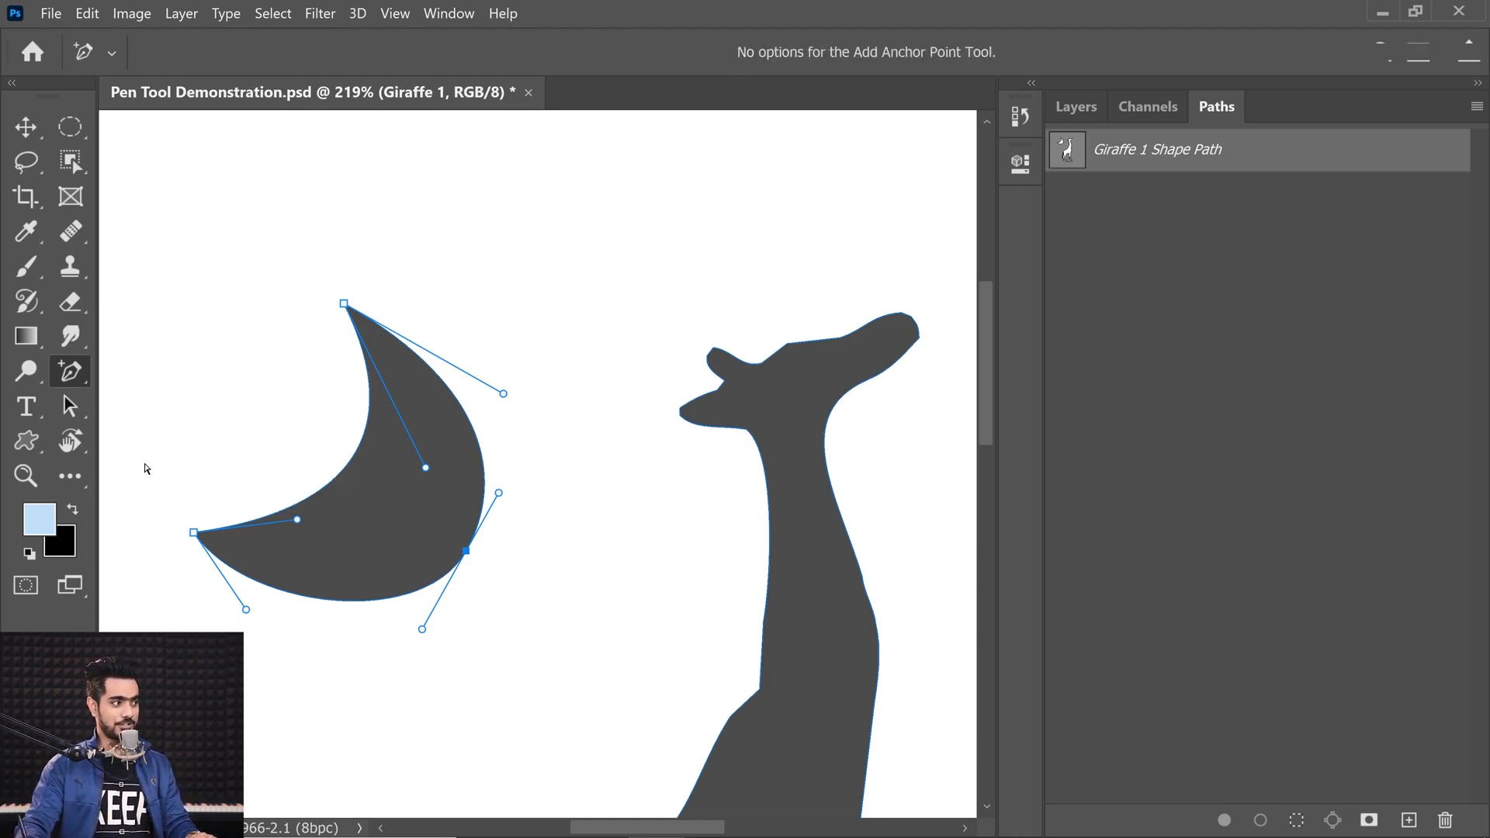
left_click(331, 600)
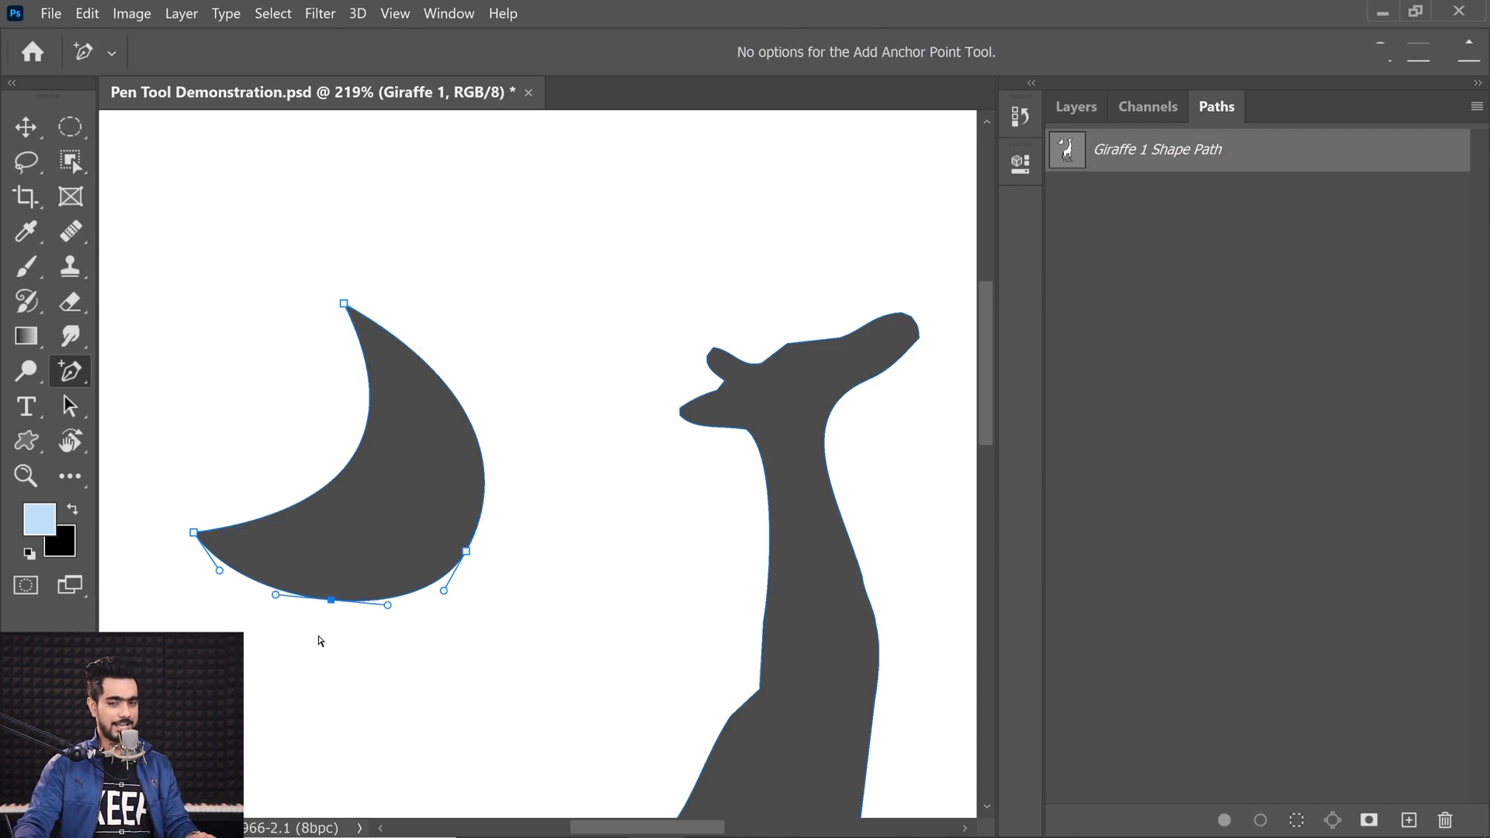
mouse_move(336, 604)
left_mouse_down()
mouse_move(327, 634)
mouse_move(344, 590)
left_mouse_up()
key("ctrl+z")
key("ctrl+z")
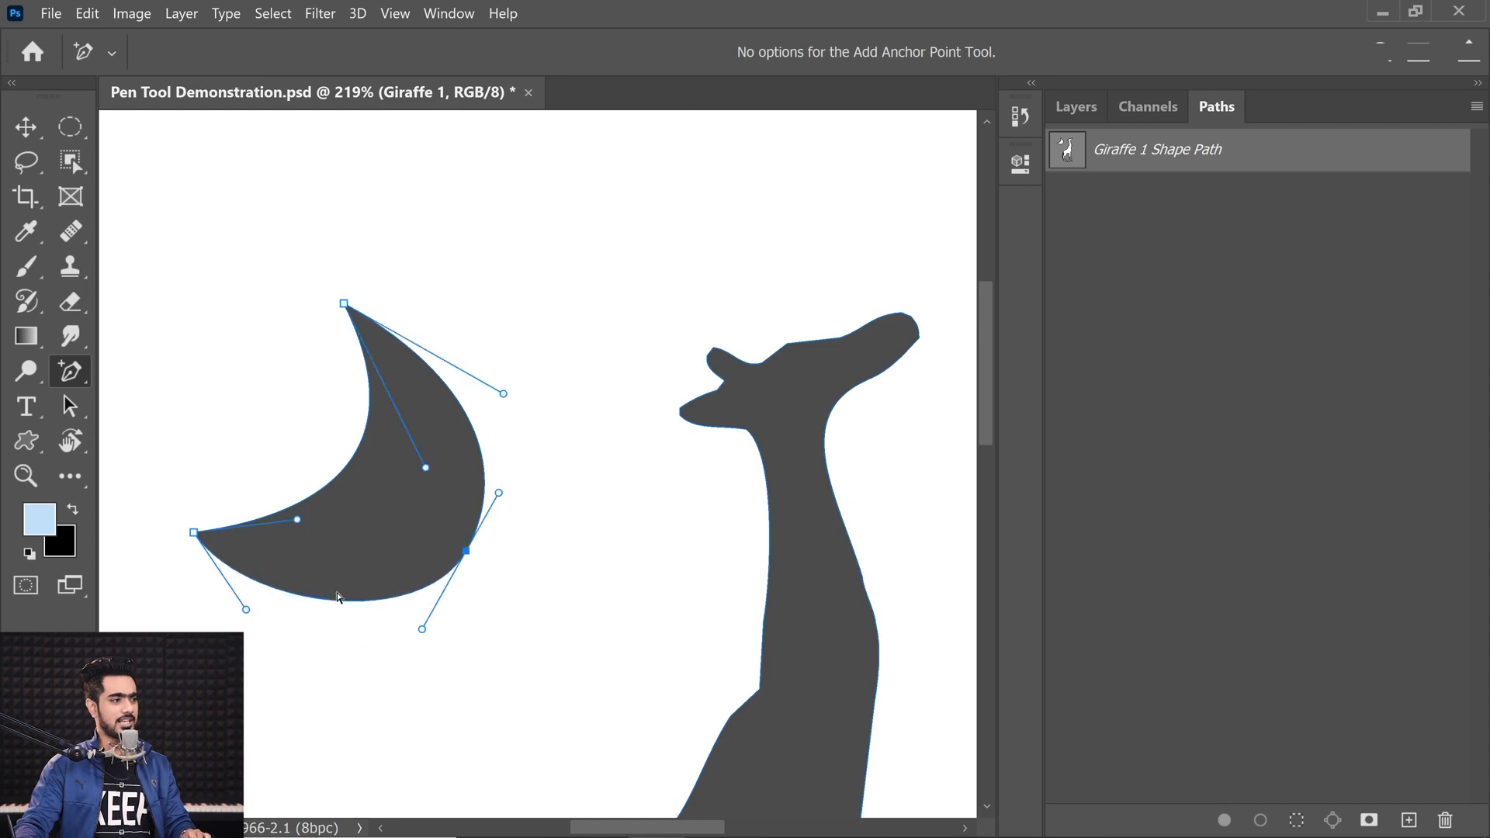
key("ctrl+shift+z")
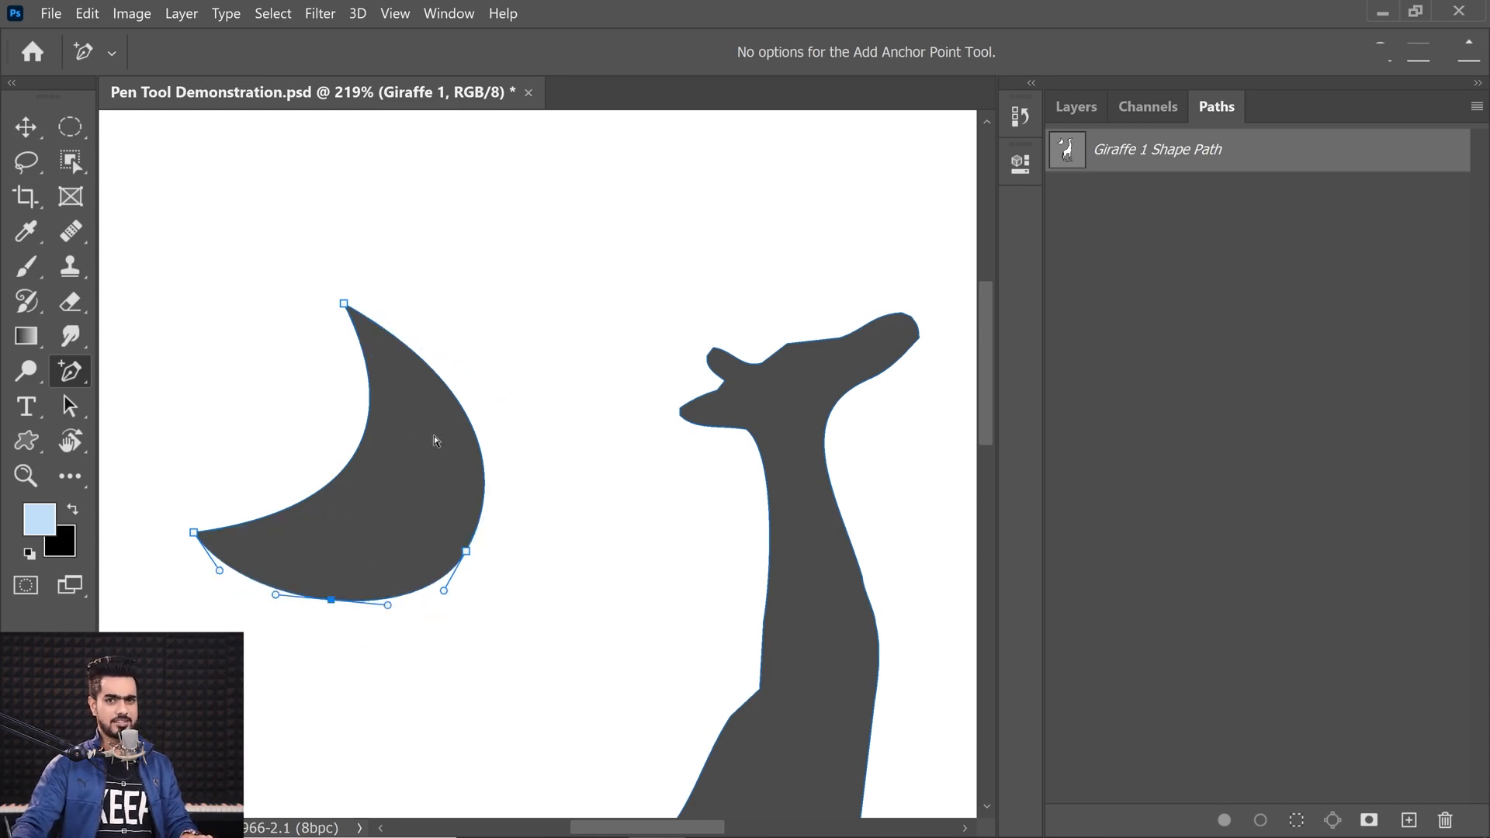
Step: Delete the crescent with the Path Selection Tool and undo the deletion
left_click(69, 405)
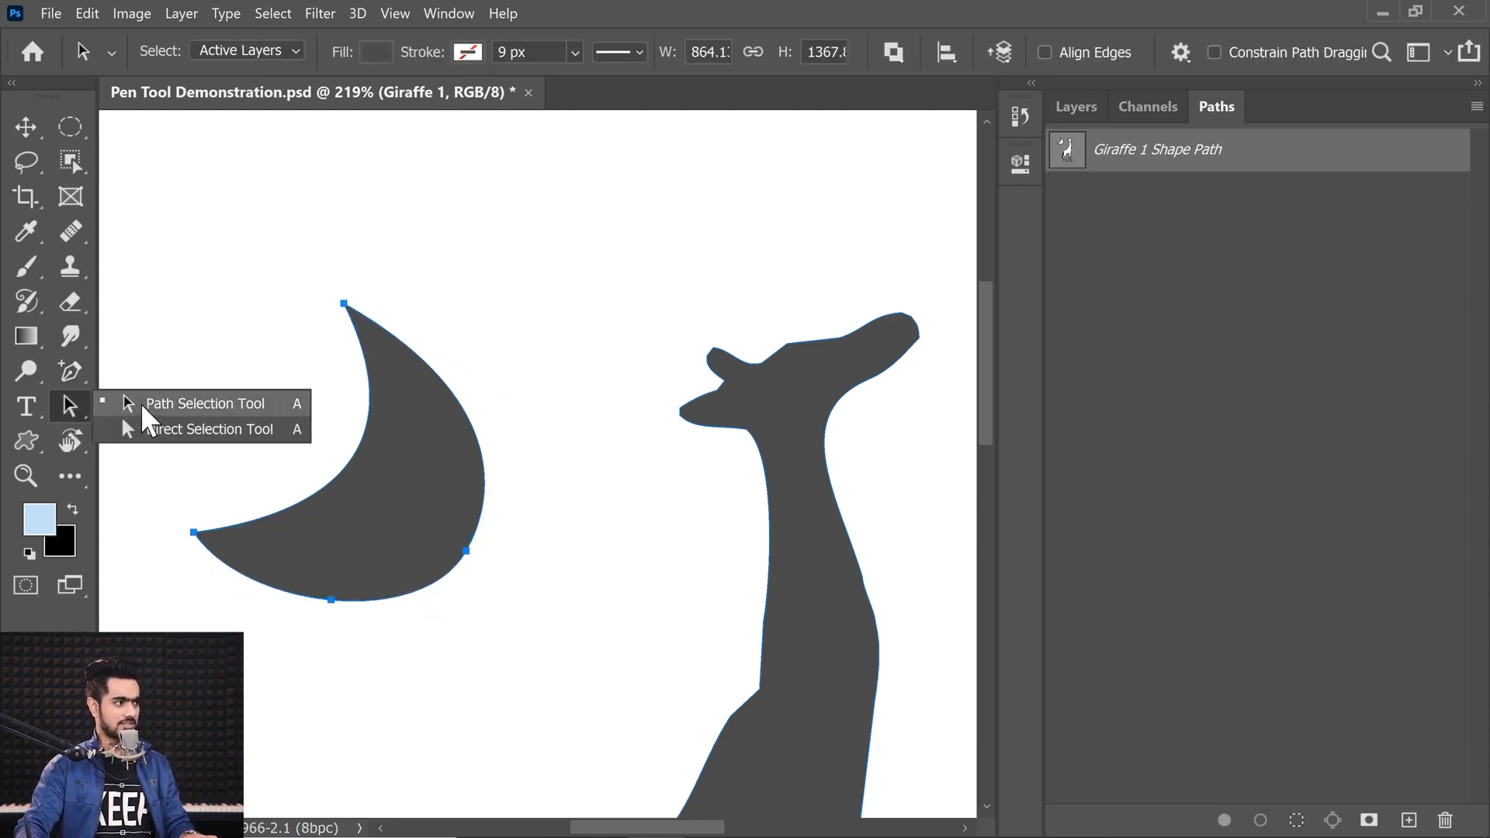
left_click(140, 404)
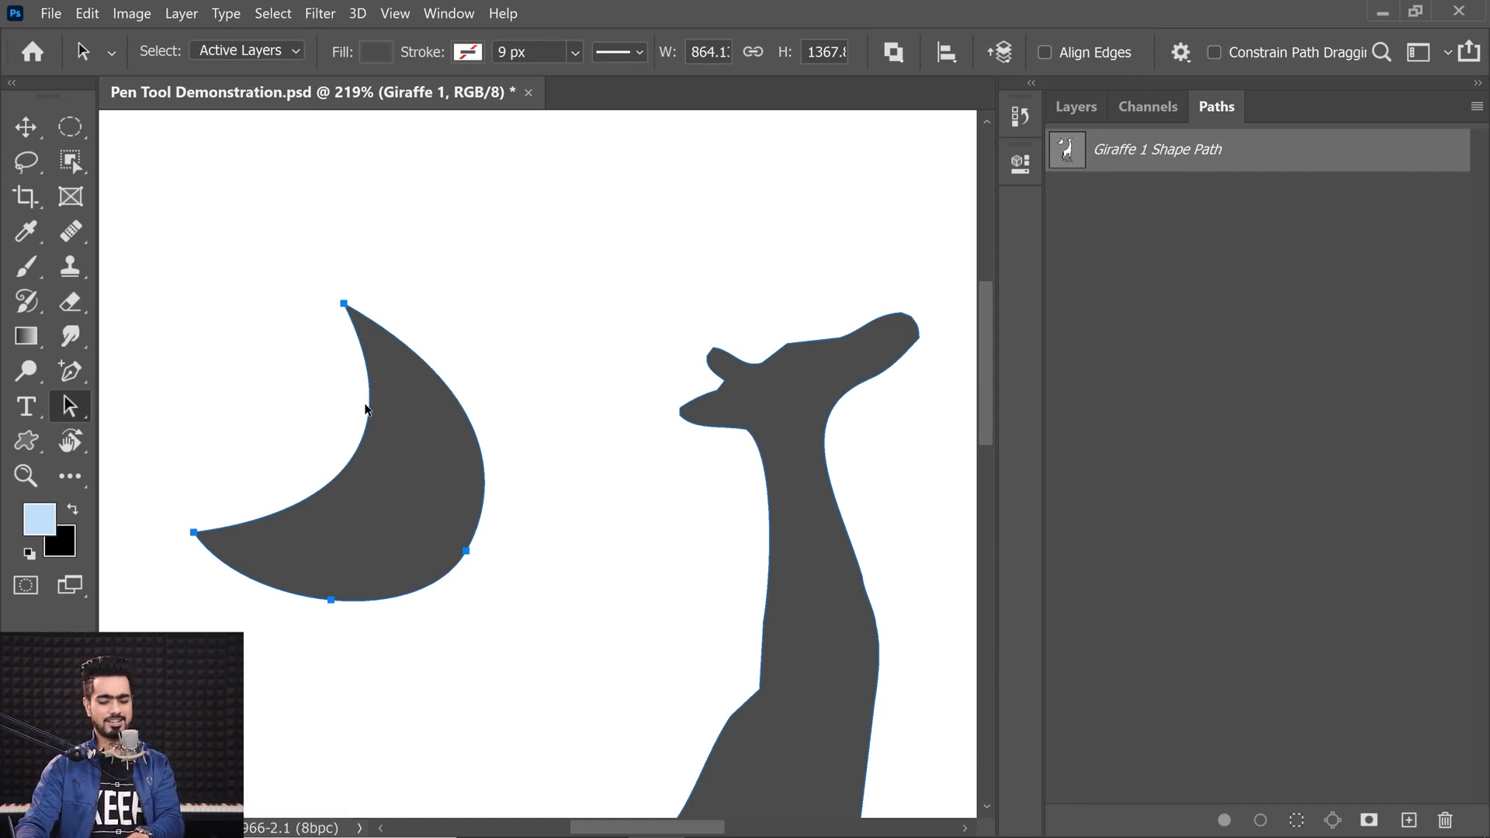
key("Delete")
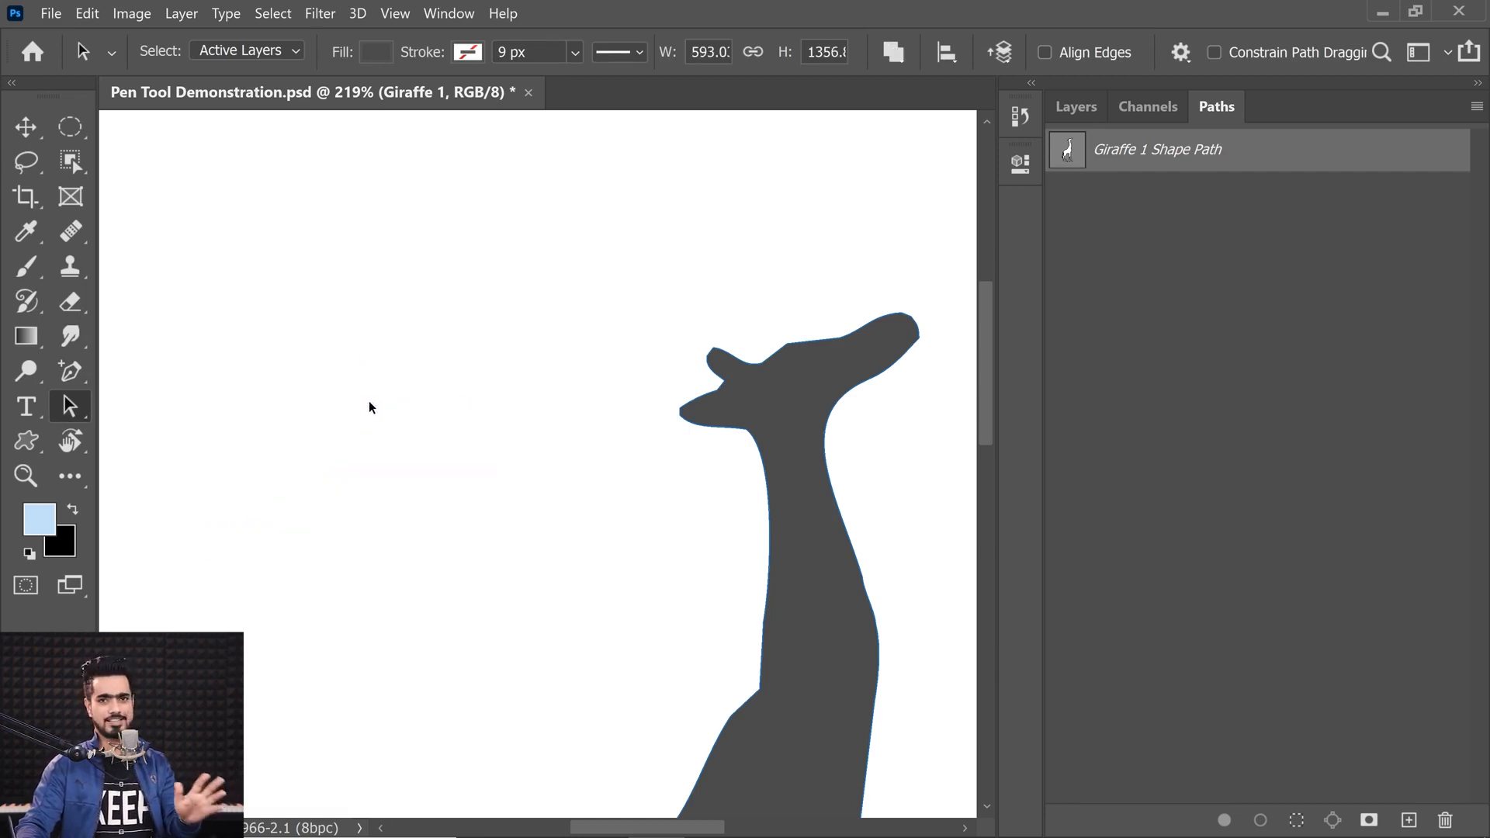
key("ctrl+z")
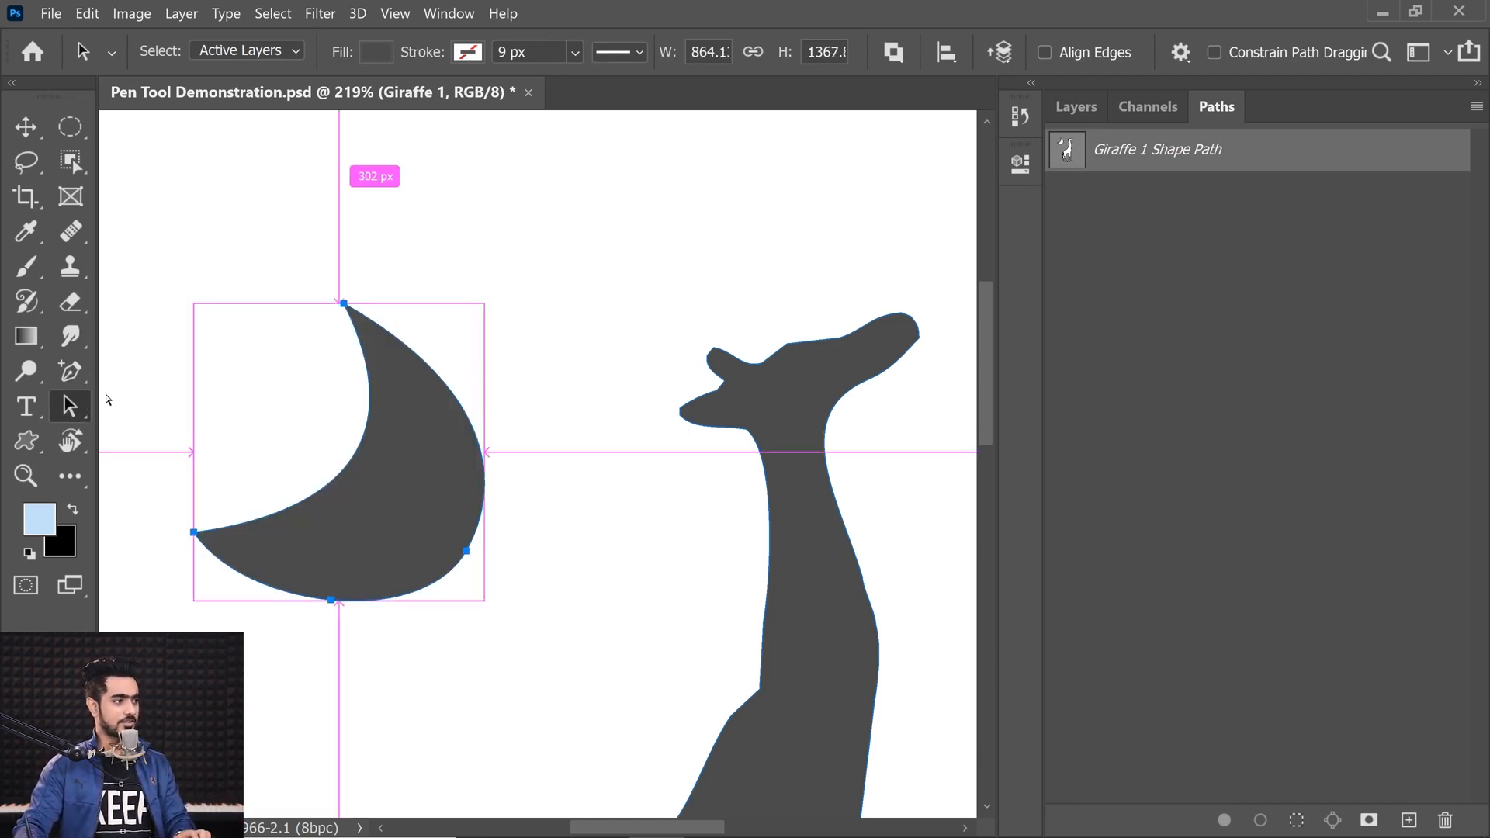
Step: With the Pen Tool, select each of the crescent's anchor points in turn and delete the crescent path
left_click(70, 370)
right_click(70, 371)
left_click(166, 368)
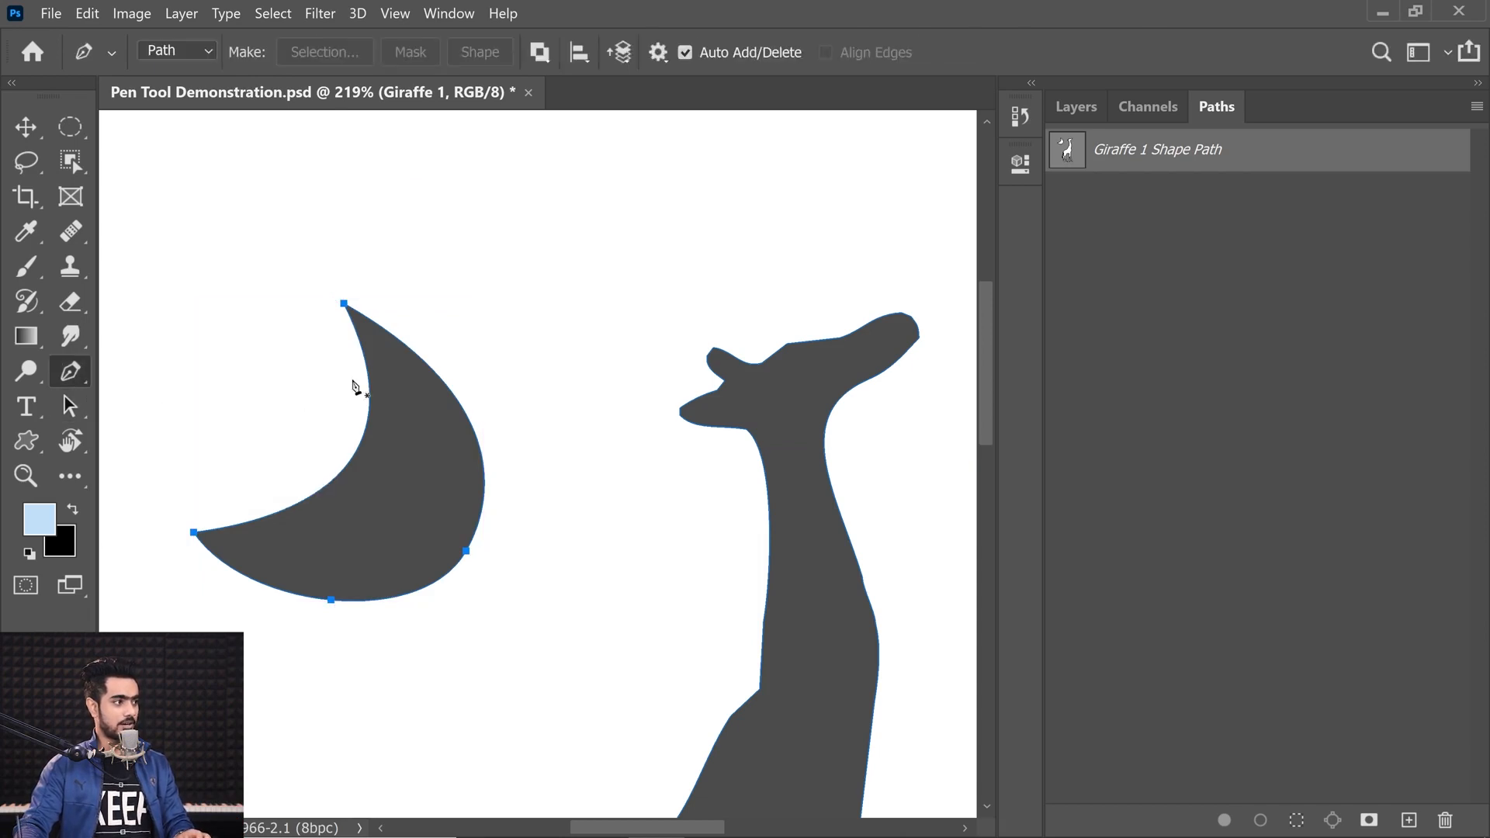
left_click(344, 304, "ctrl")
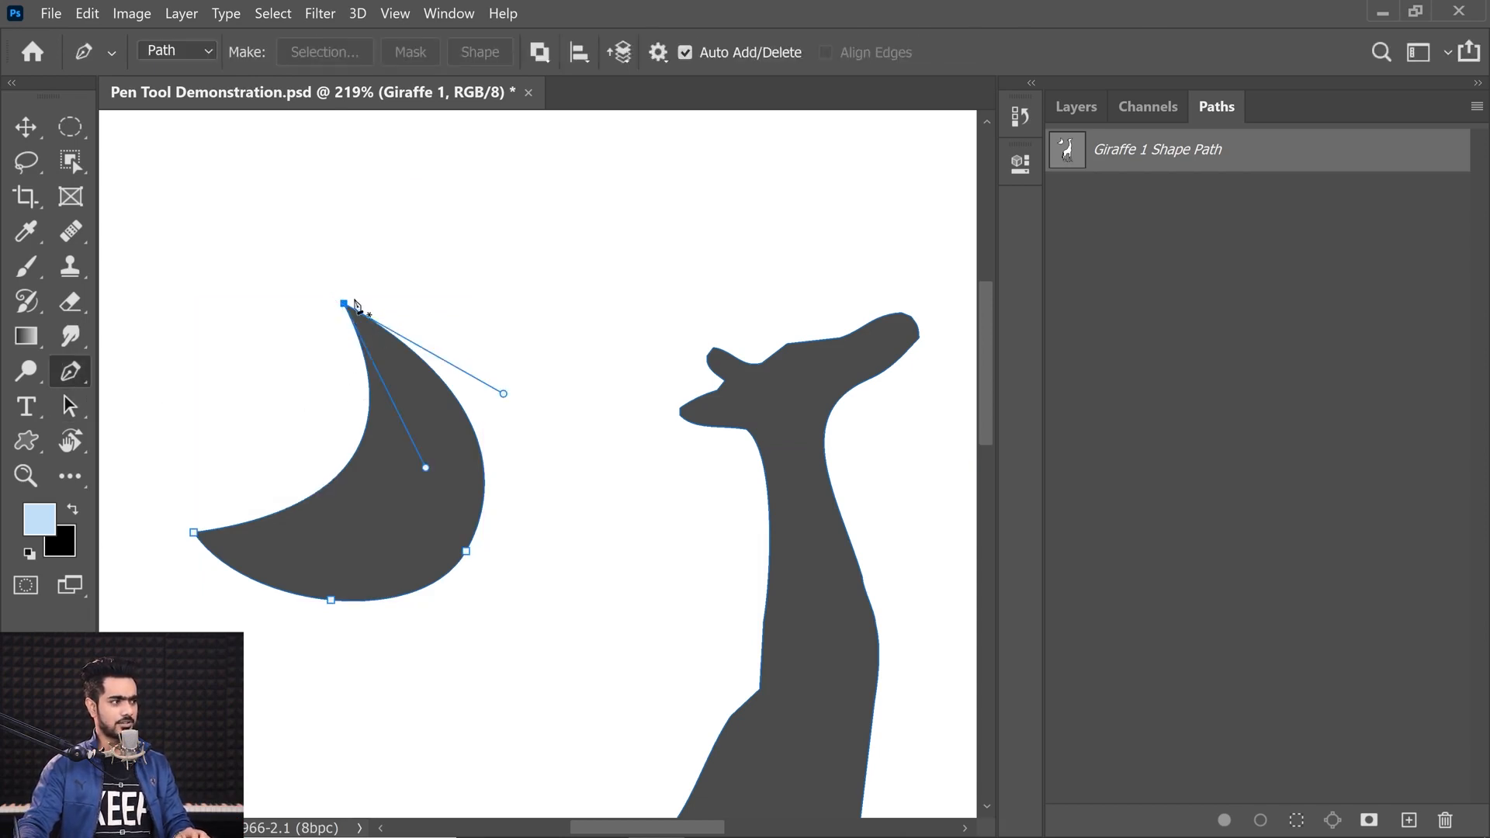
left_click_drag(425, 467, 402, 514)
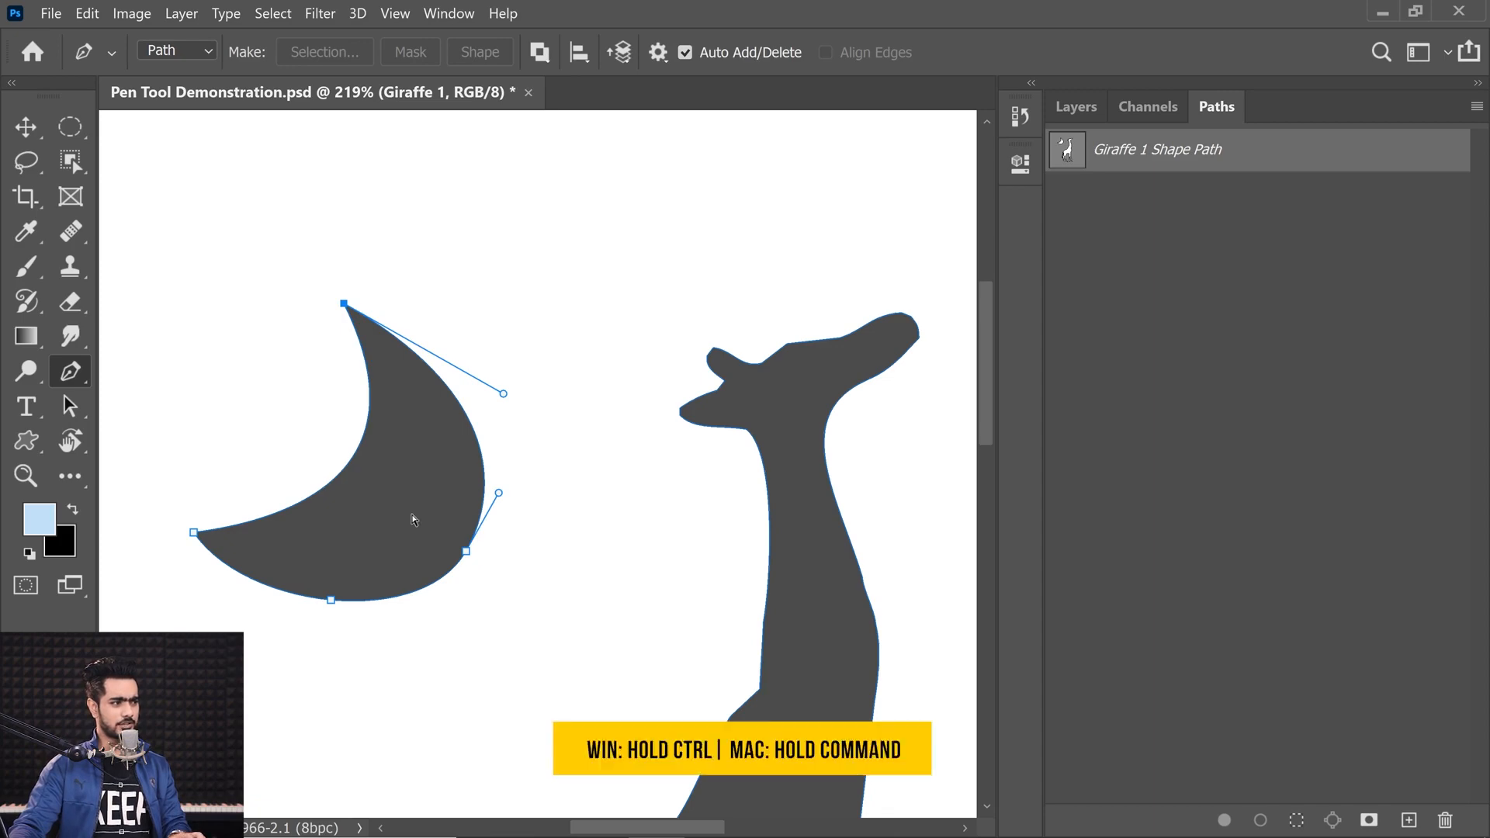
left_click(467, 552, "ctrl")
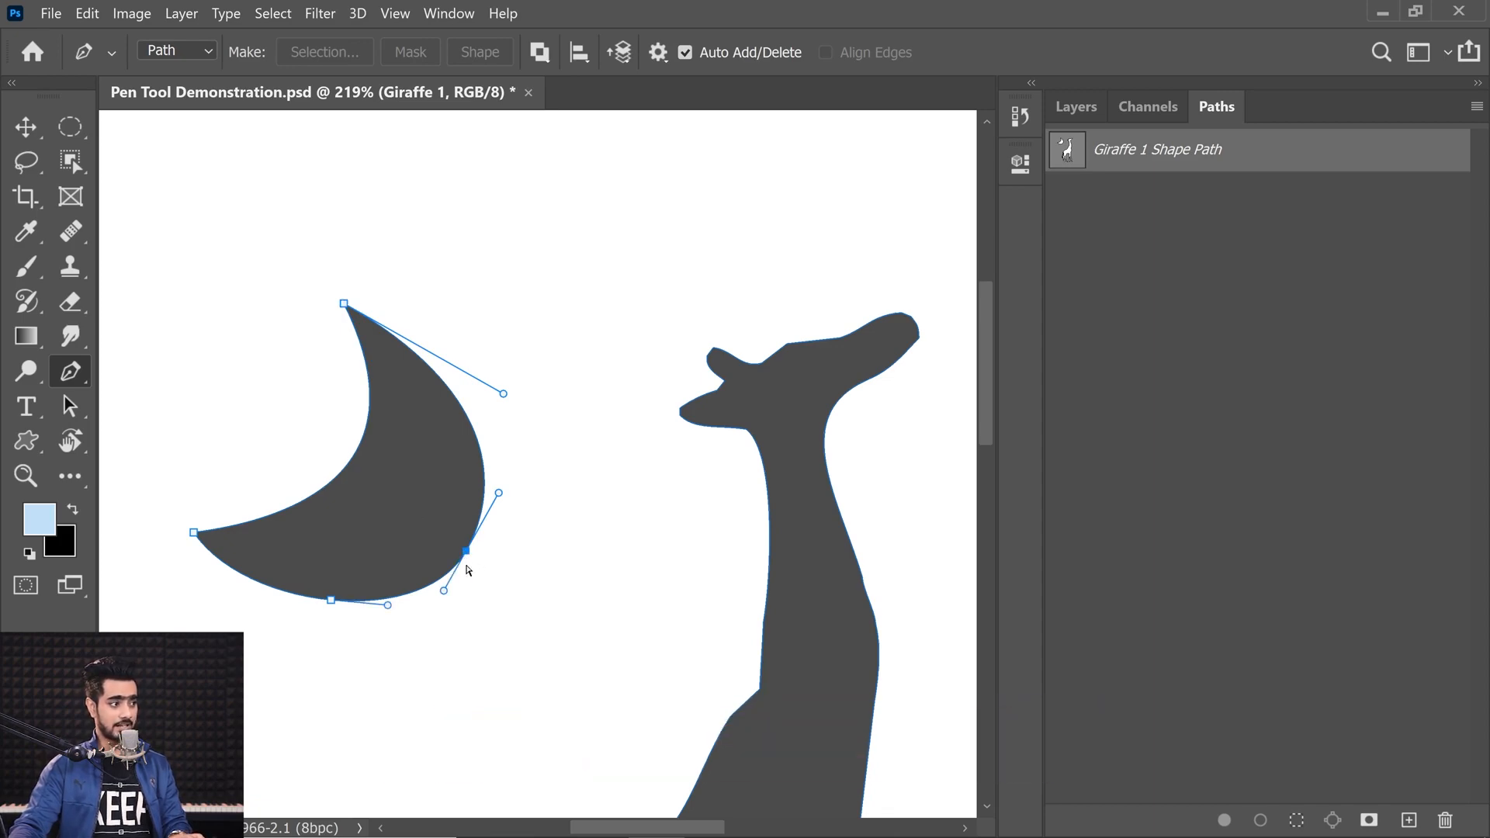
left_click(344, 304, "ctrl")
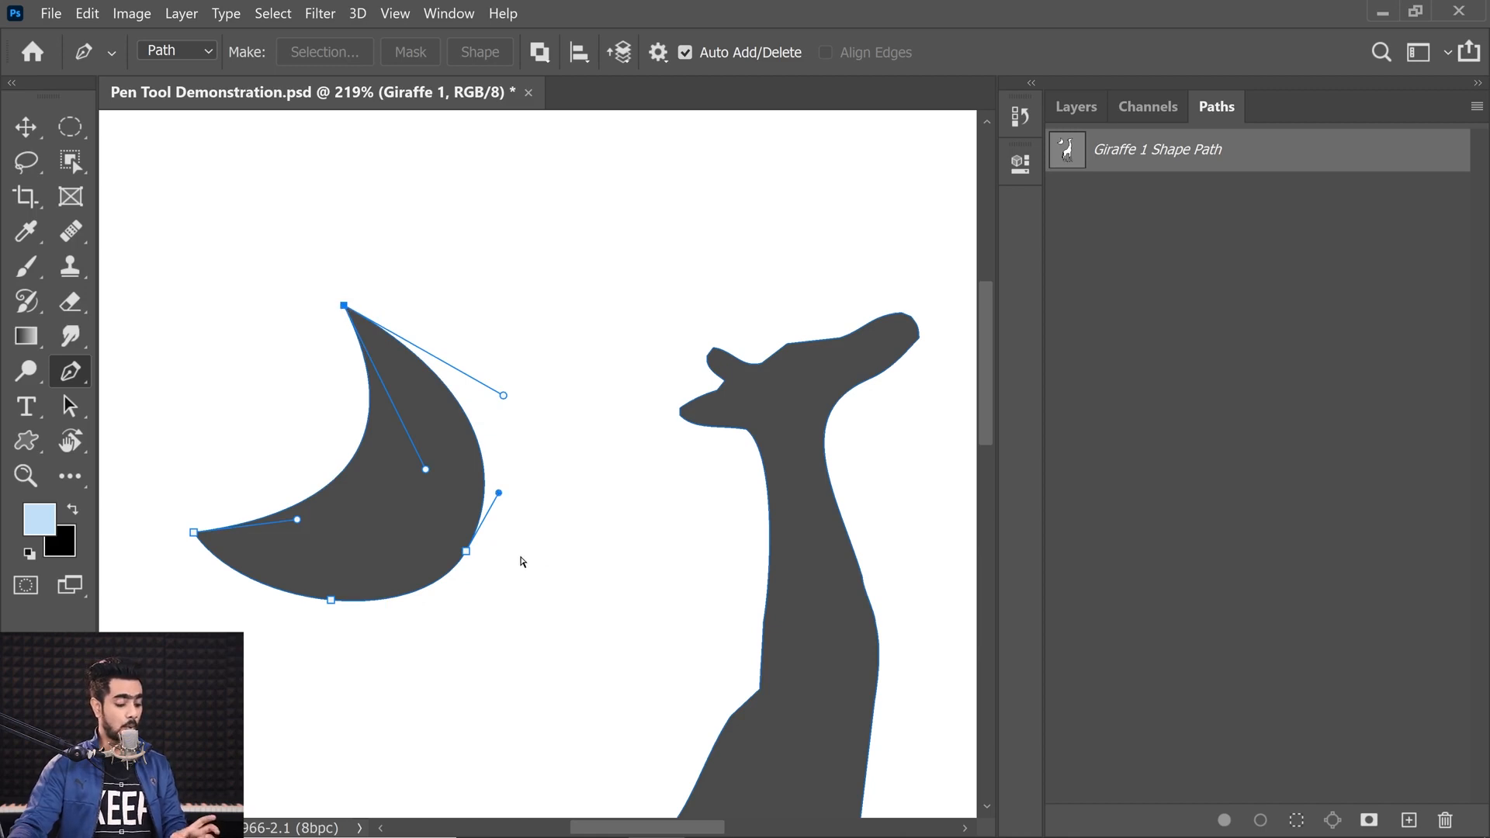
left_click(465, 551, "ctrl")
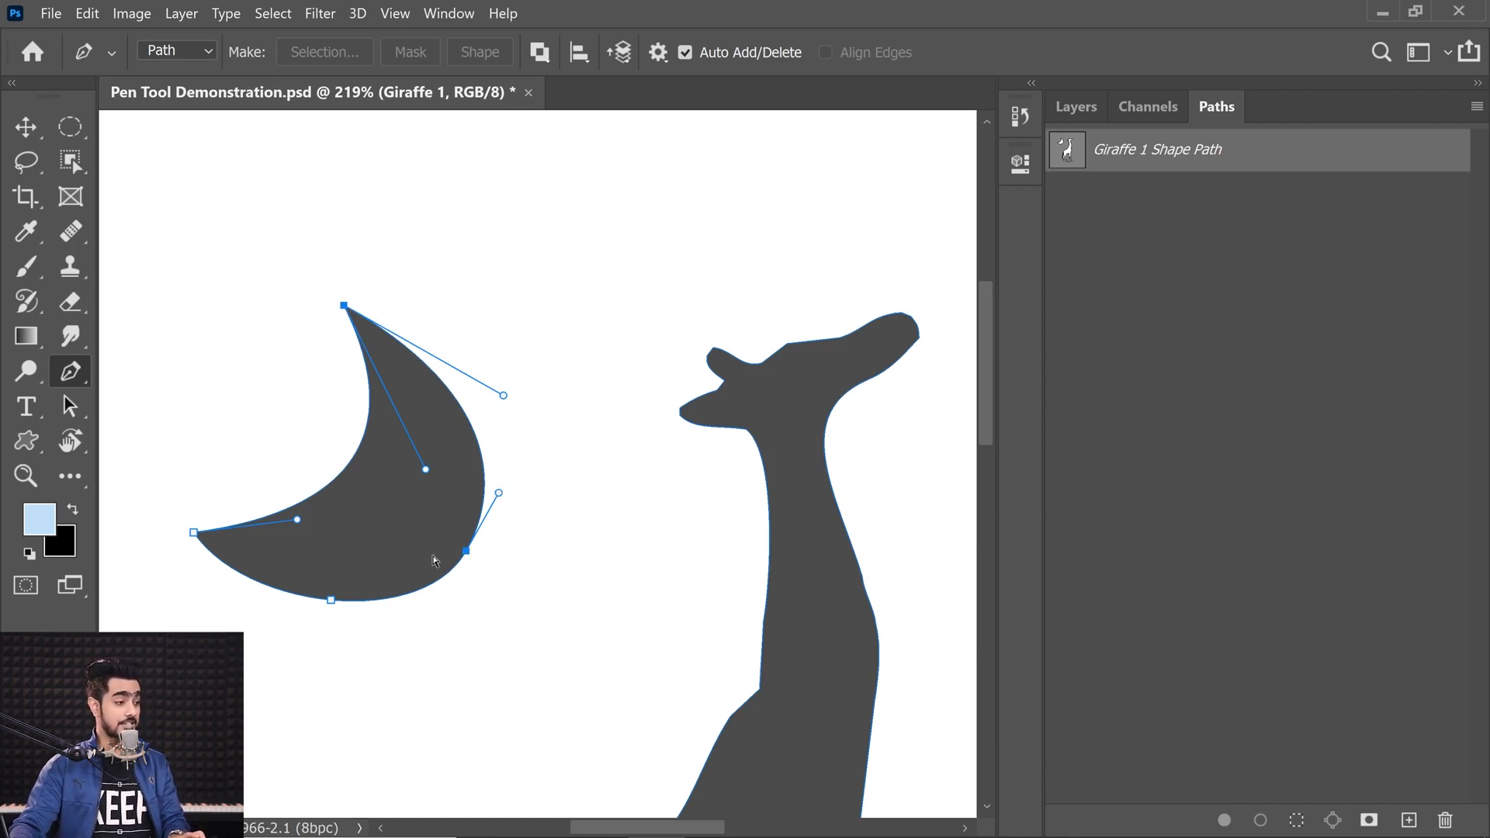
left_click(330, 600, "ctrl")
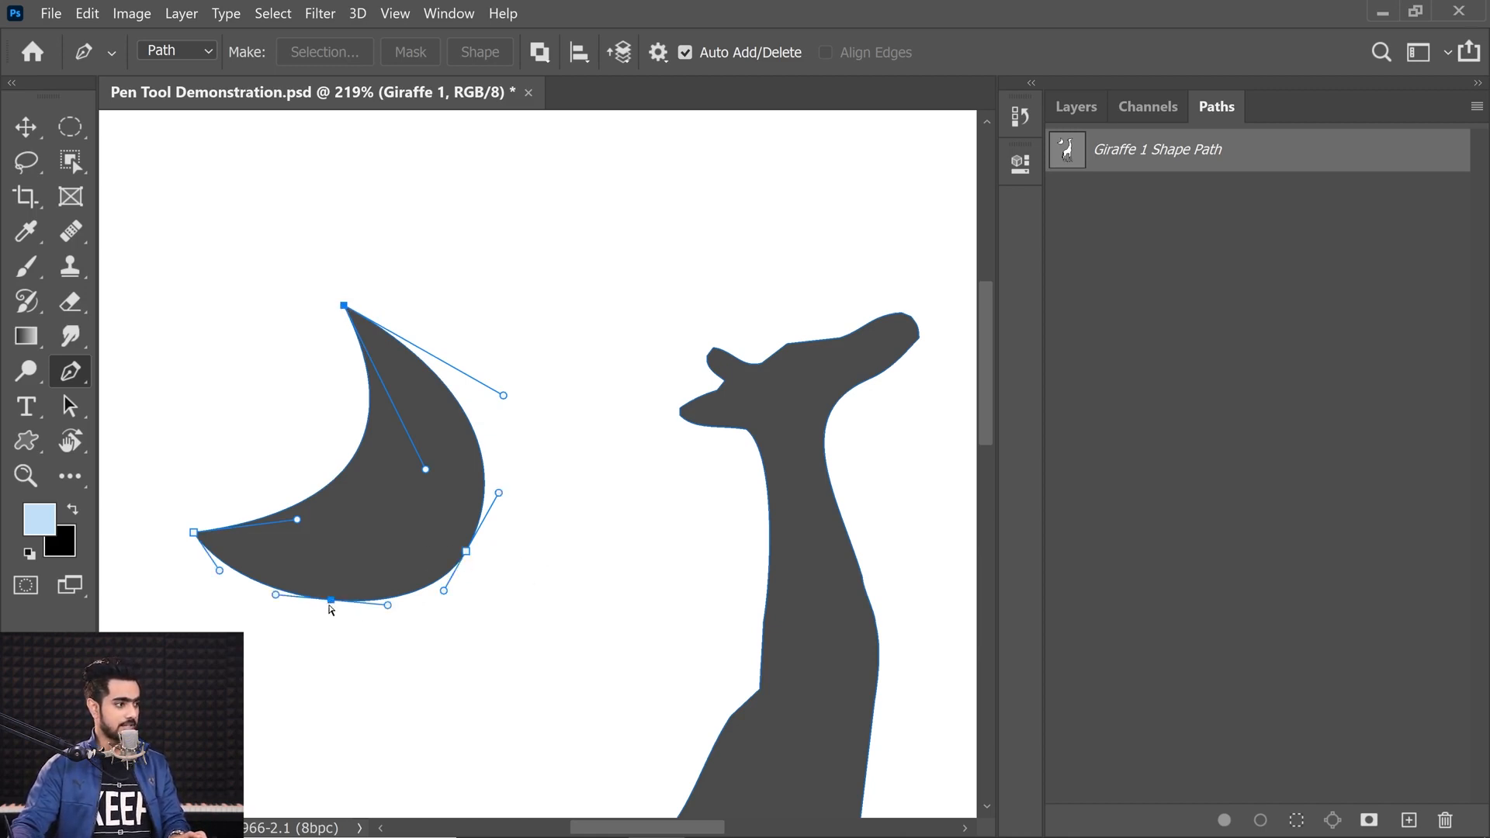
left_click(193, 533, "ctrl")
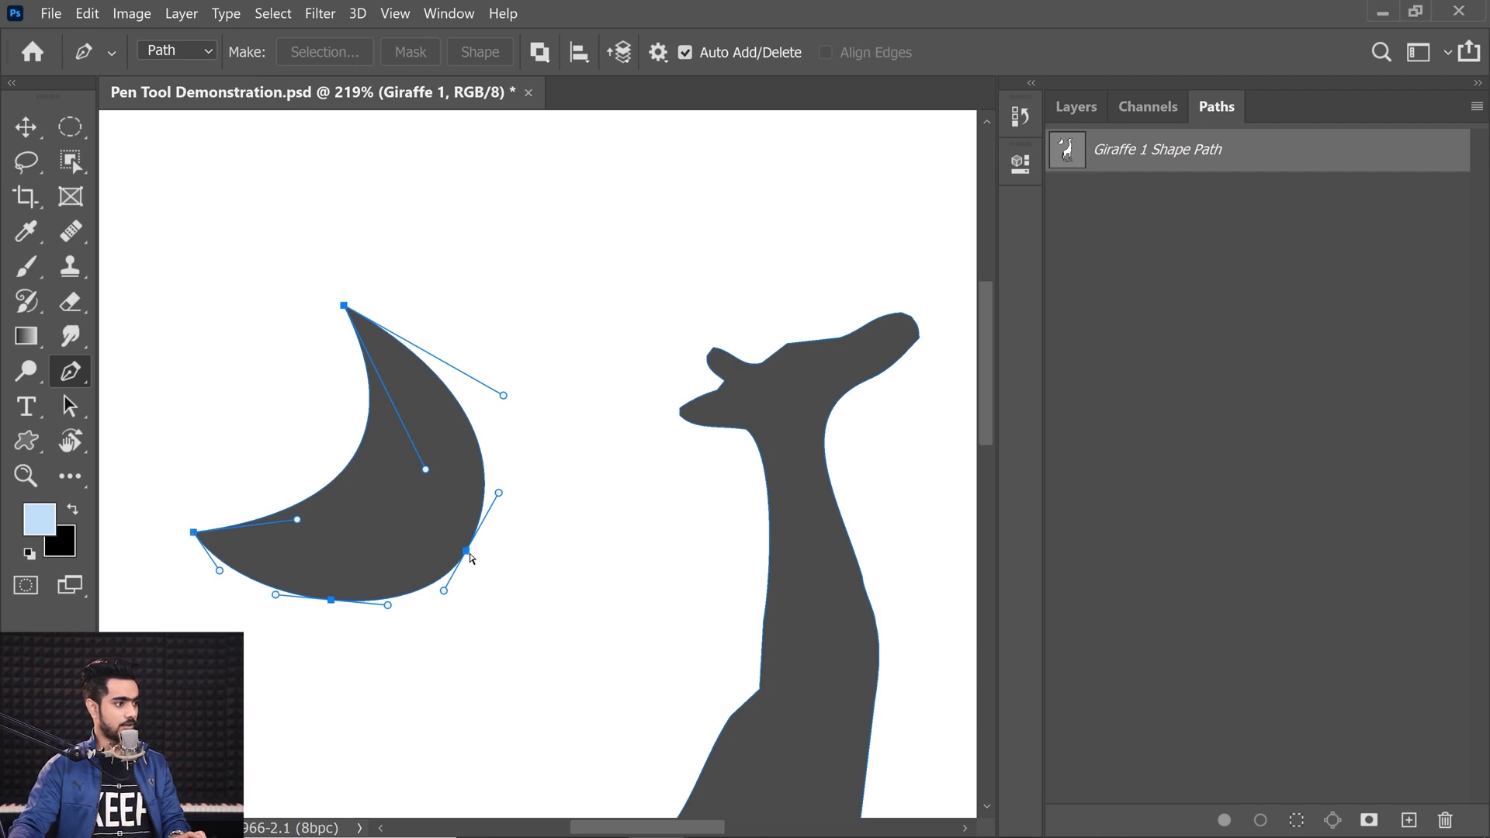
key("Delete")
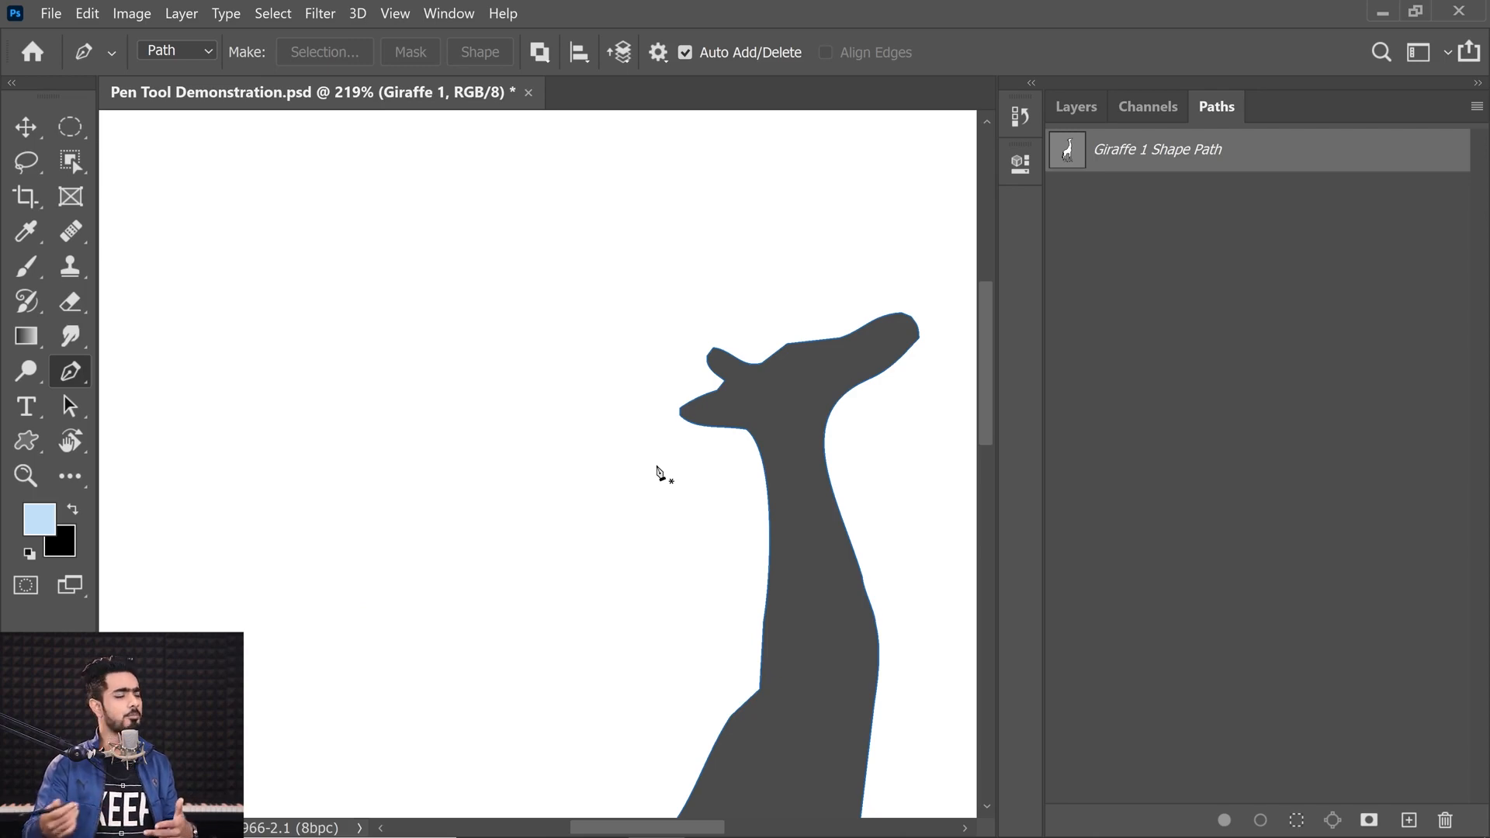
Step: Draw a closed five-anchor curved shape on a new path left of the giraffe, and delete that path
left_click_drag(657, 471, 612, 492)
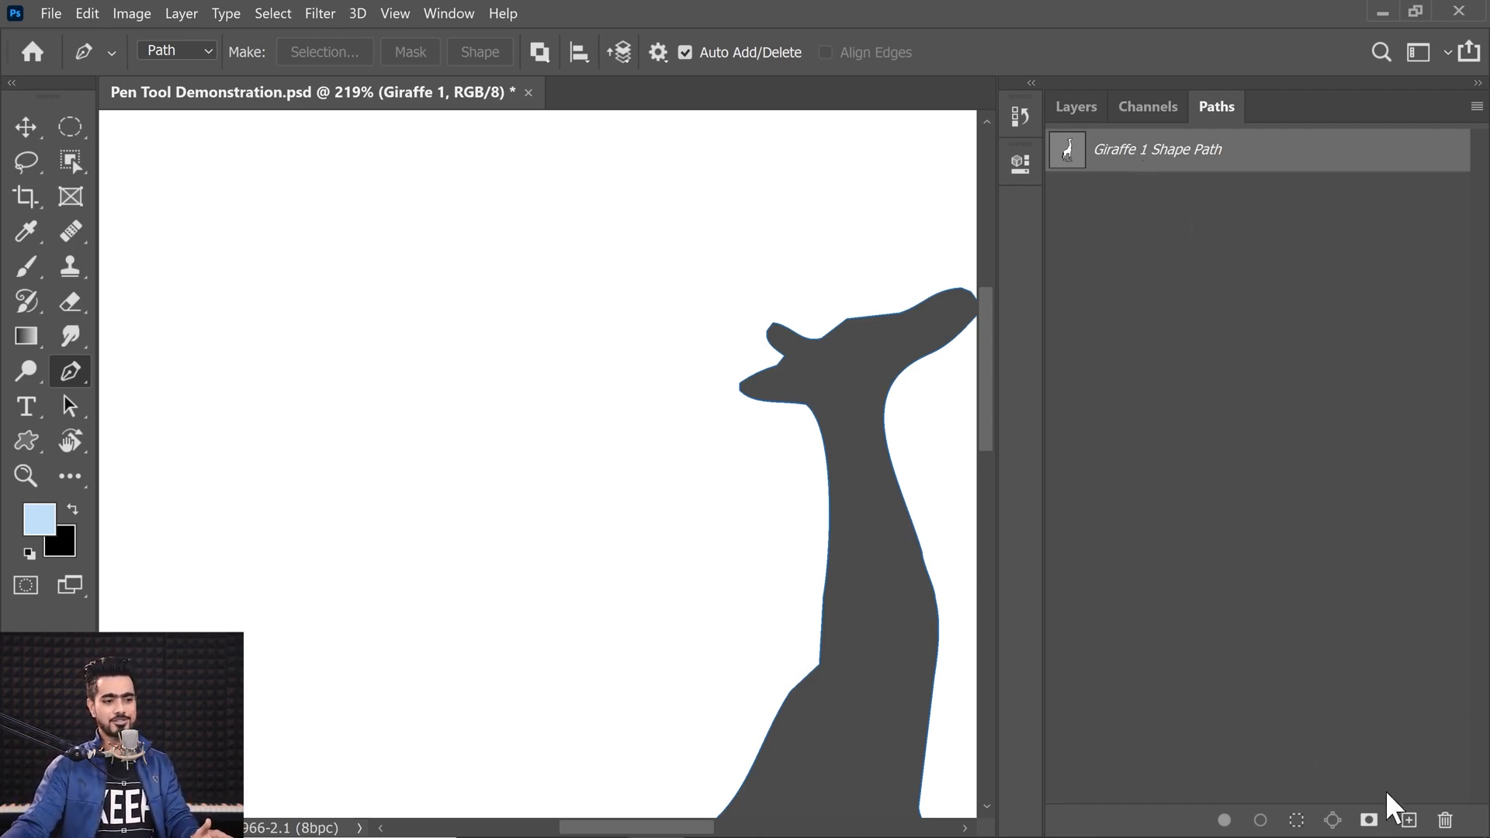
left_click(1407, 819)
left_click(526, 303)
left_click_drag(426, 496, 412, 566)
left_click_drag(492, 655, 568, 667)
left_click_drag(746, 483, 730, 409)
left_click_drag(630, 327, 607, 321)
left_click(526, 303)
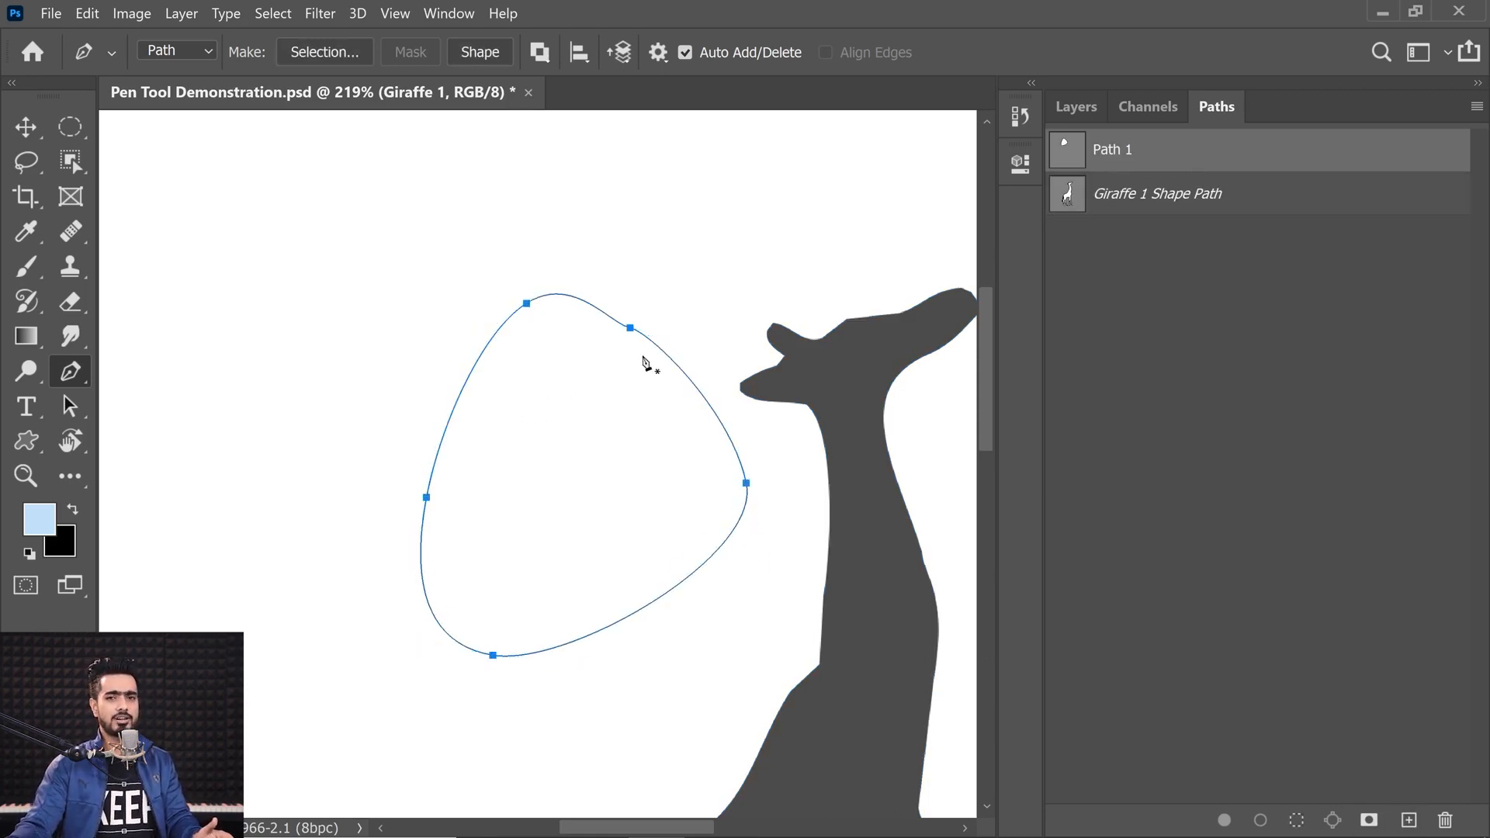
left_click_drag(1103, 165, 1445, 820)
left_click_drag(626, 399, 378, 319)
right_click(70, 371)
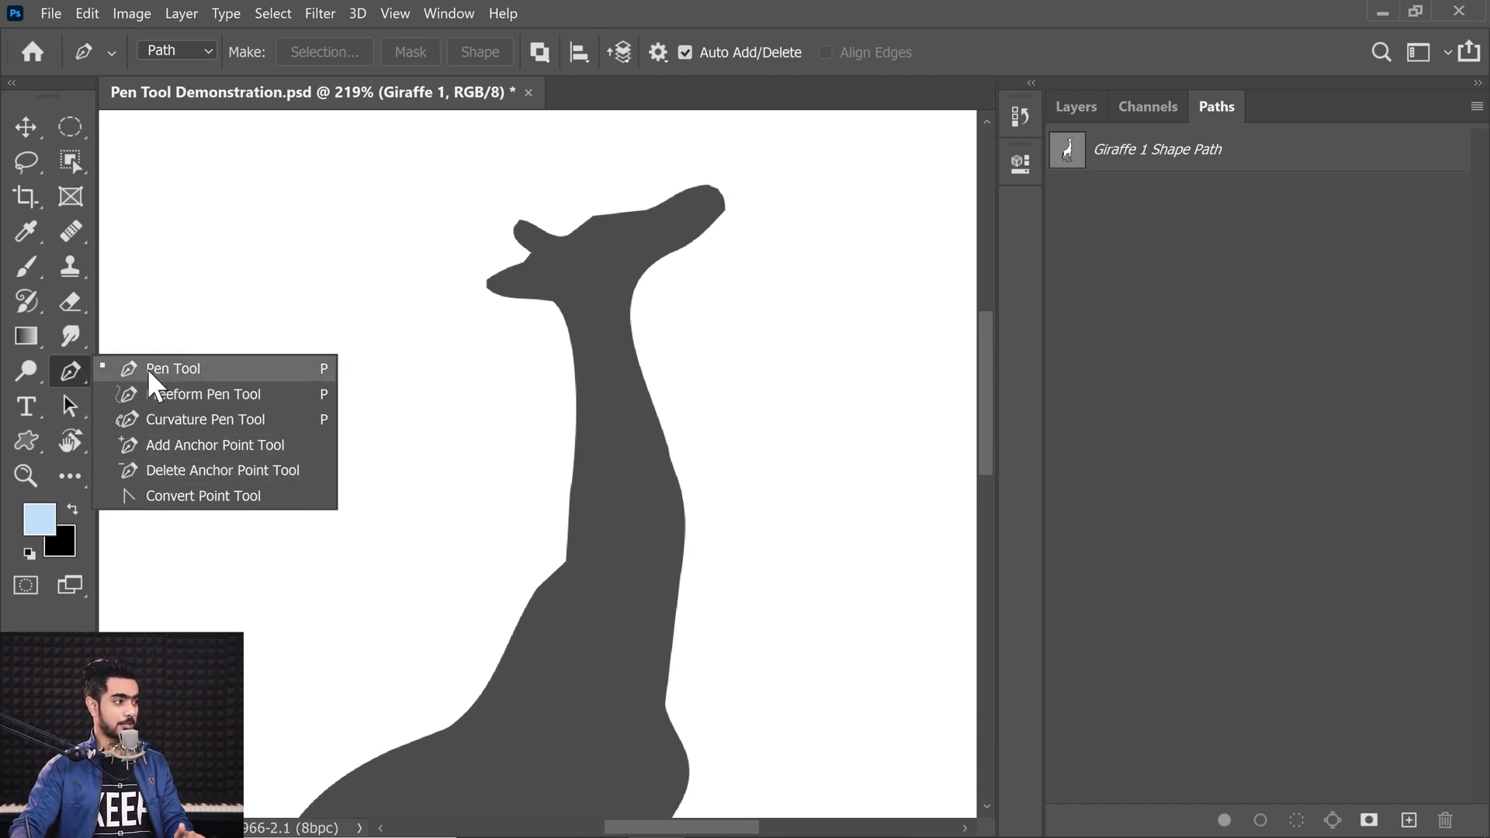
left_click(165, 447)
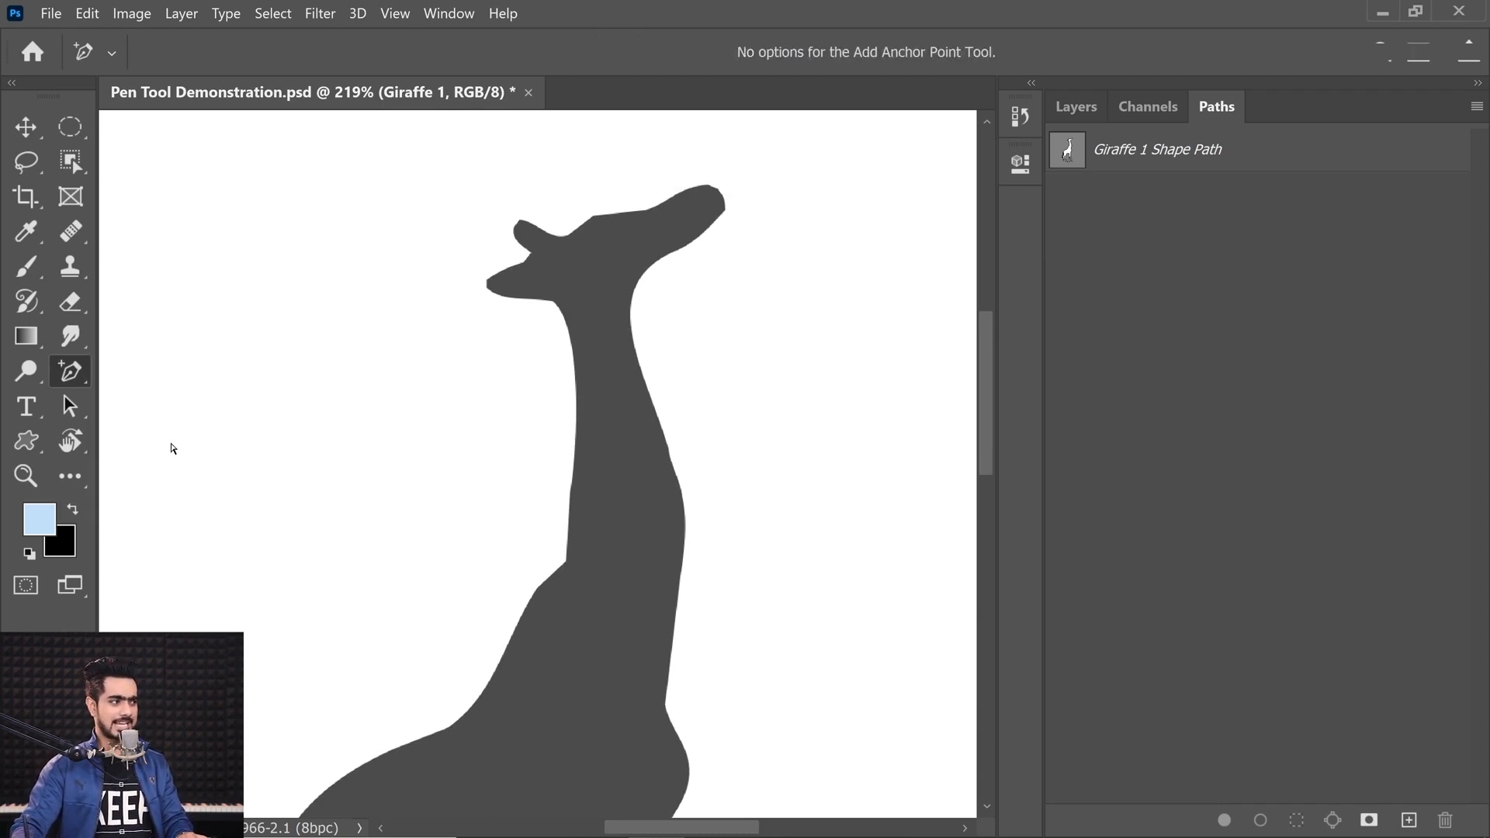
right_click(63, 371)
left_click(133, 370)
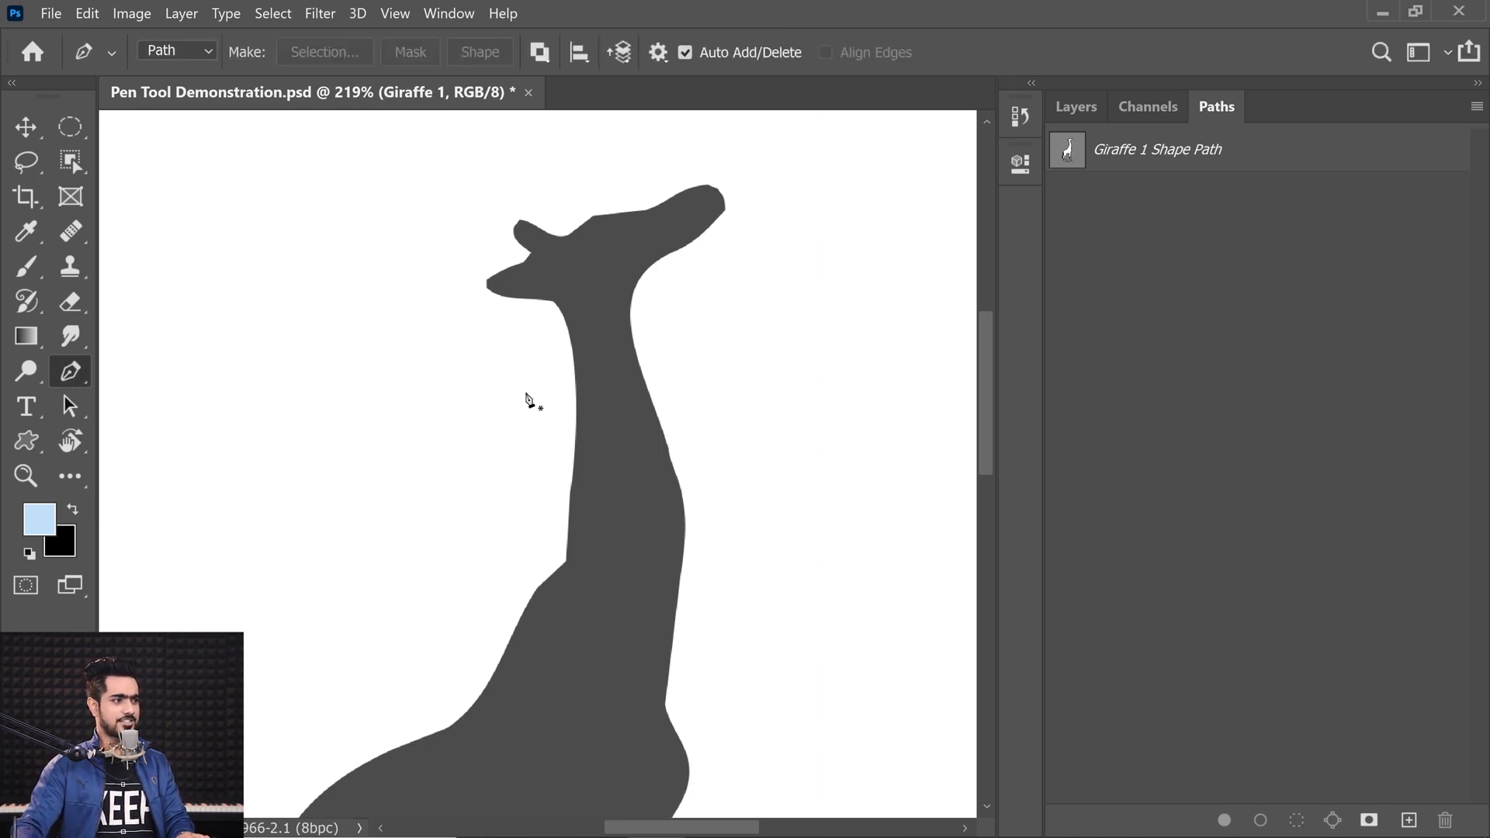
Step: Select the giraffe's shape path and add an anchor on the neck's left edge, pulling it slightly outward
left_click(1113, 173)
left_click(1114, 177)
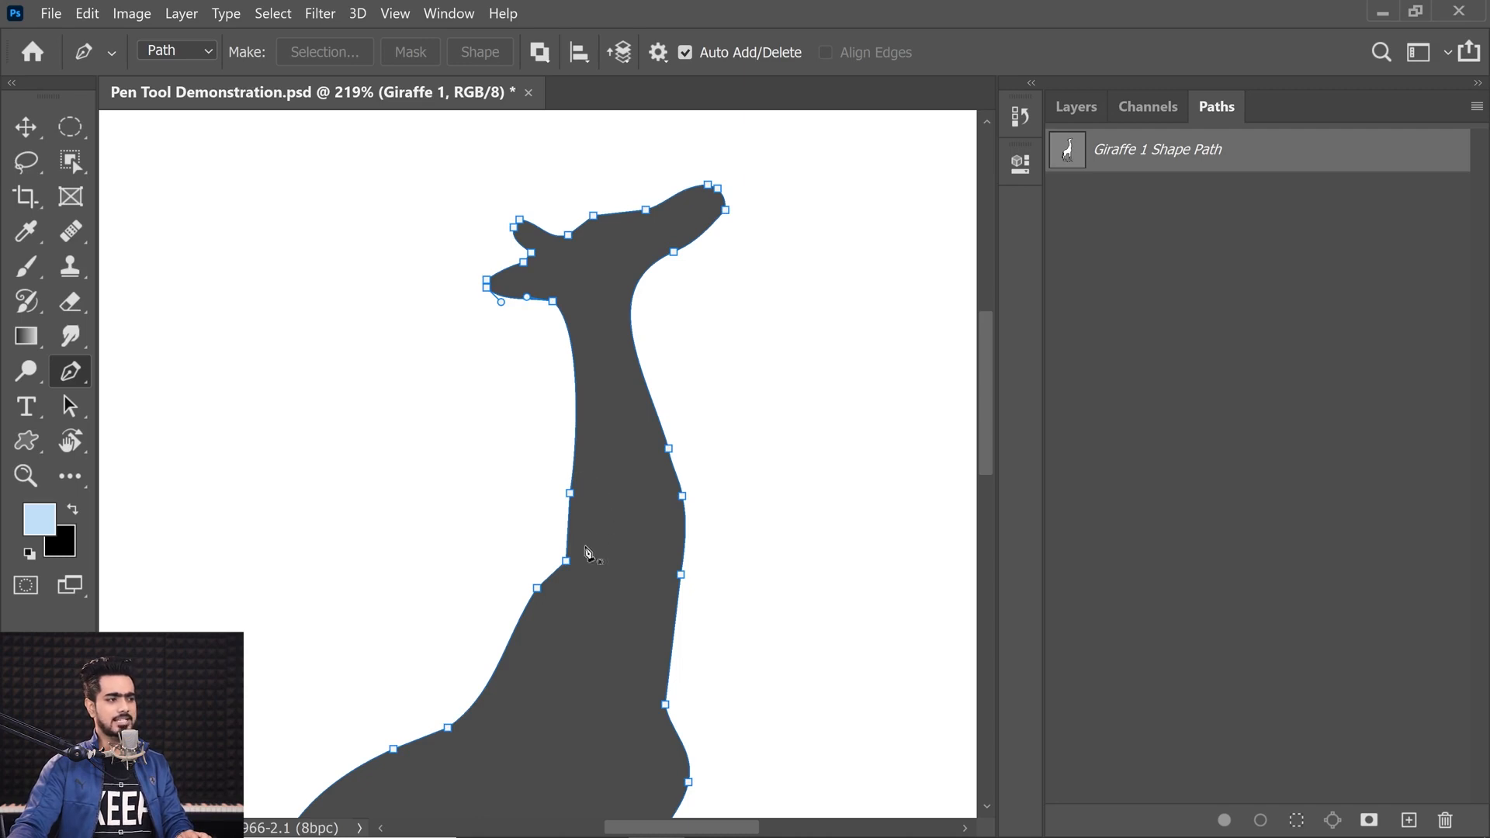
left_click(506, 647)
left_click_drag(500, 652, 635, 419)
left_click_drag(481, 552, 509, 602)
left_click_drag(573, 448, 586, 634)
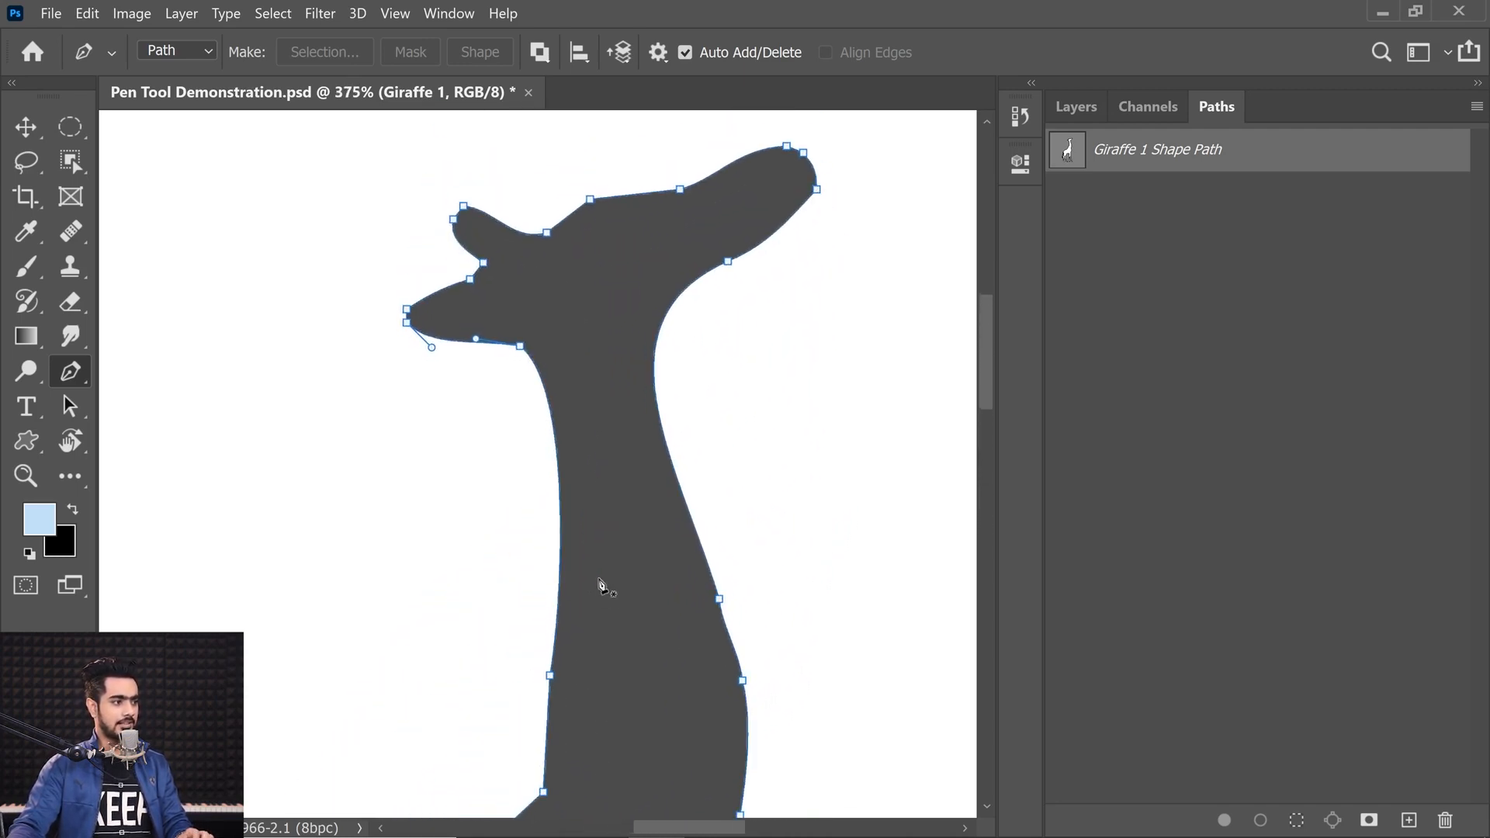
left_click(560, 489)
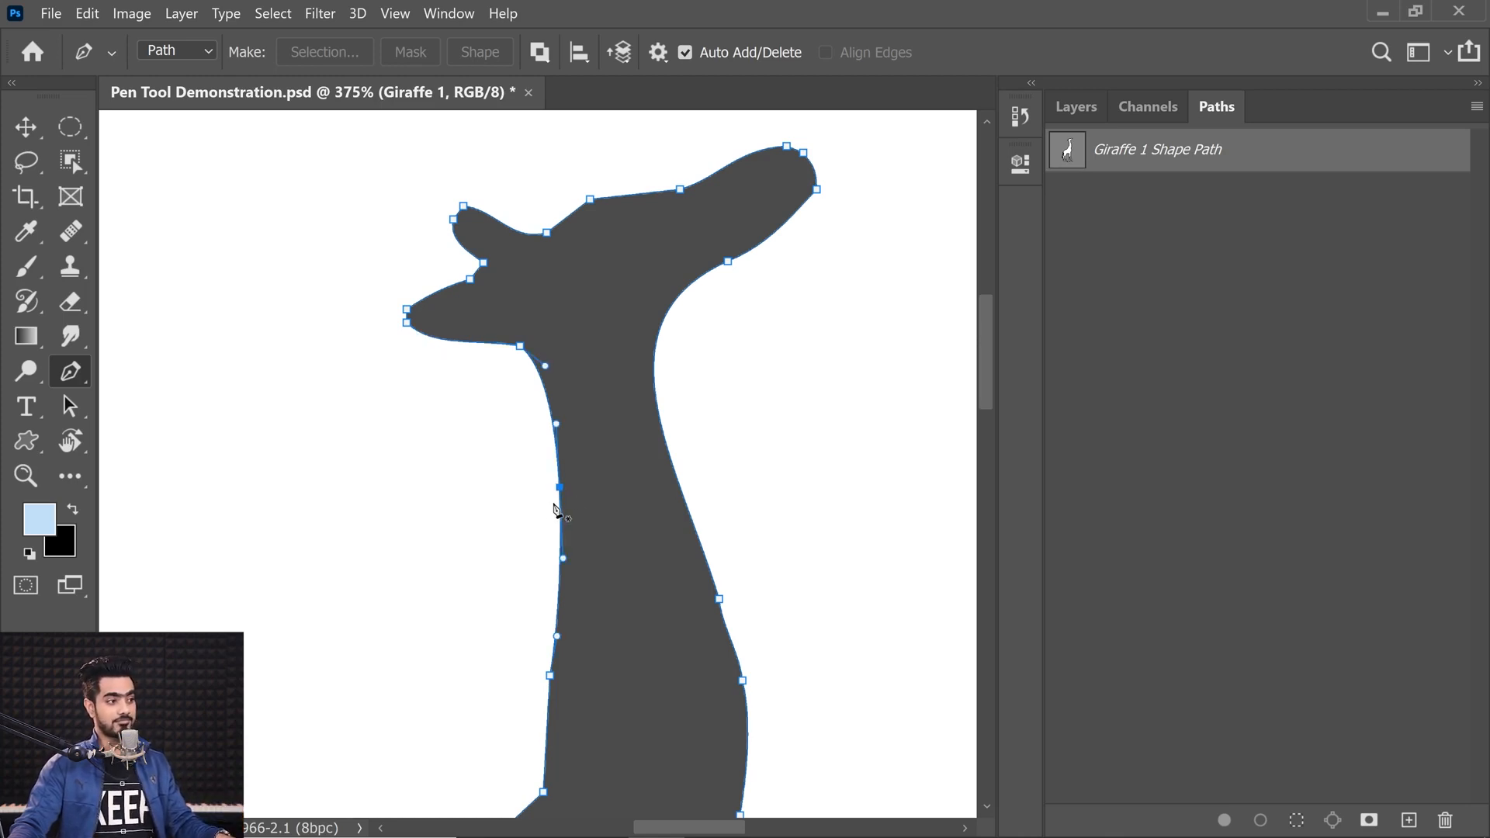
mouse_move(558, 488)
left_mouse_down()
mouse_move(544, 490)
mouse_move(574, 488)
left_mouse_up()
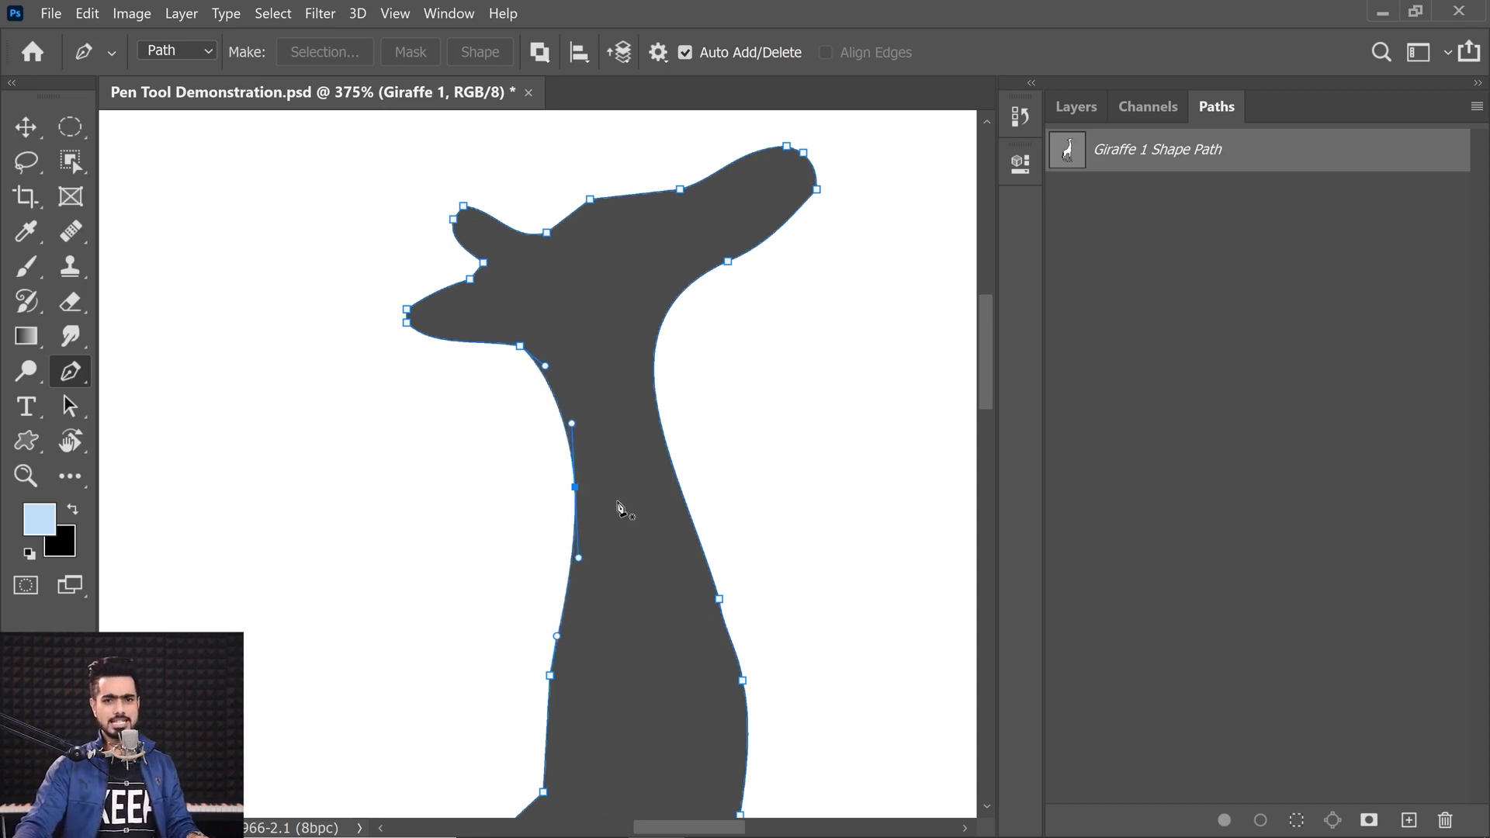
Step: With the Delete Anchor Point Tool, remove two anchors from the neck's left edge, then return to the Pen Tool
right_click(71, 373)
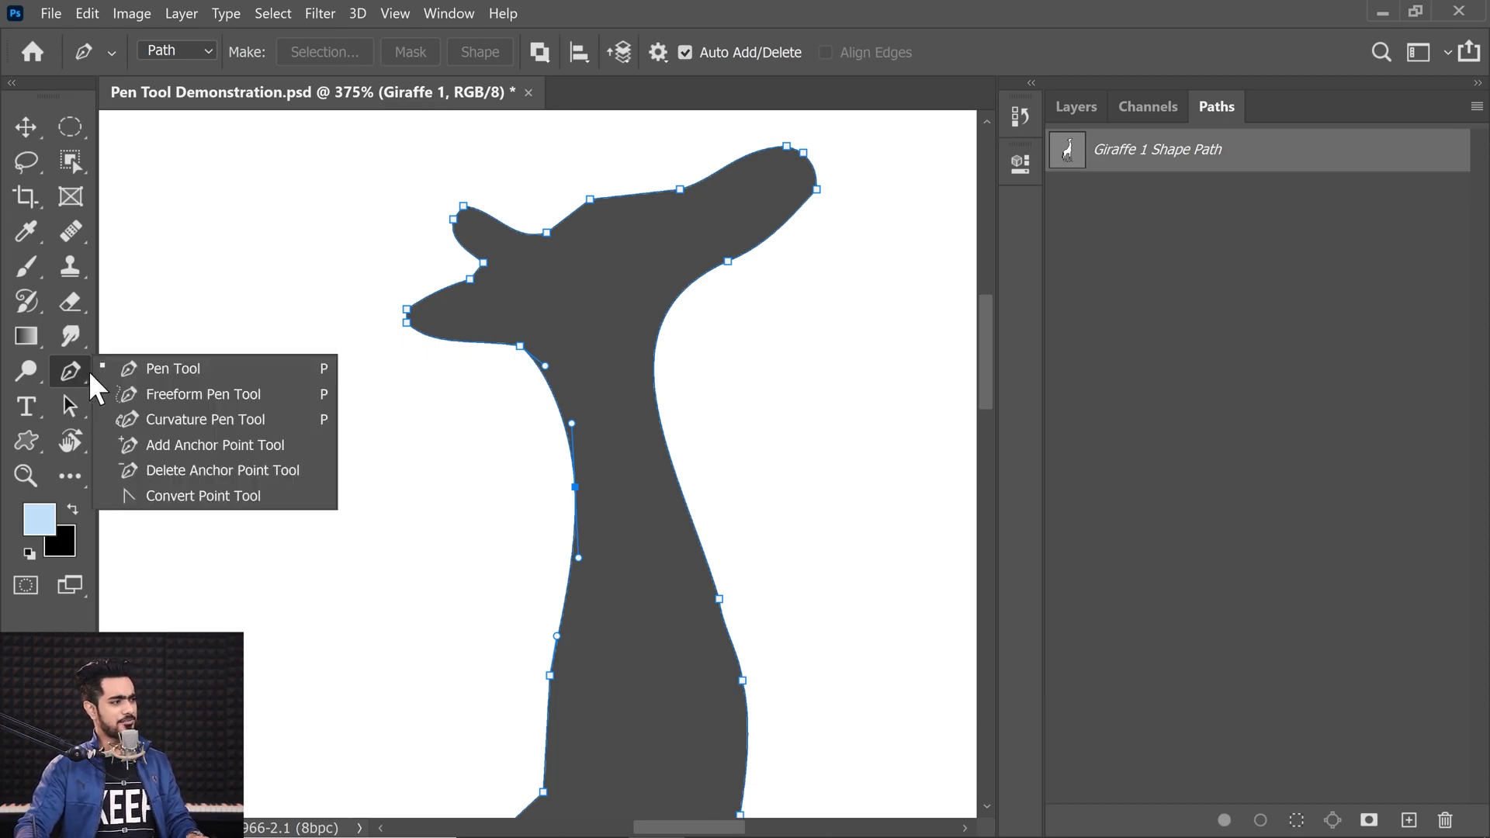
left_click(191, 470)
left_click(575, 488)
left_click(556, 635)
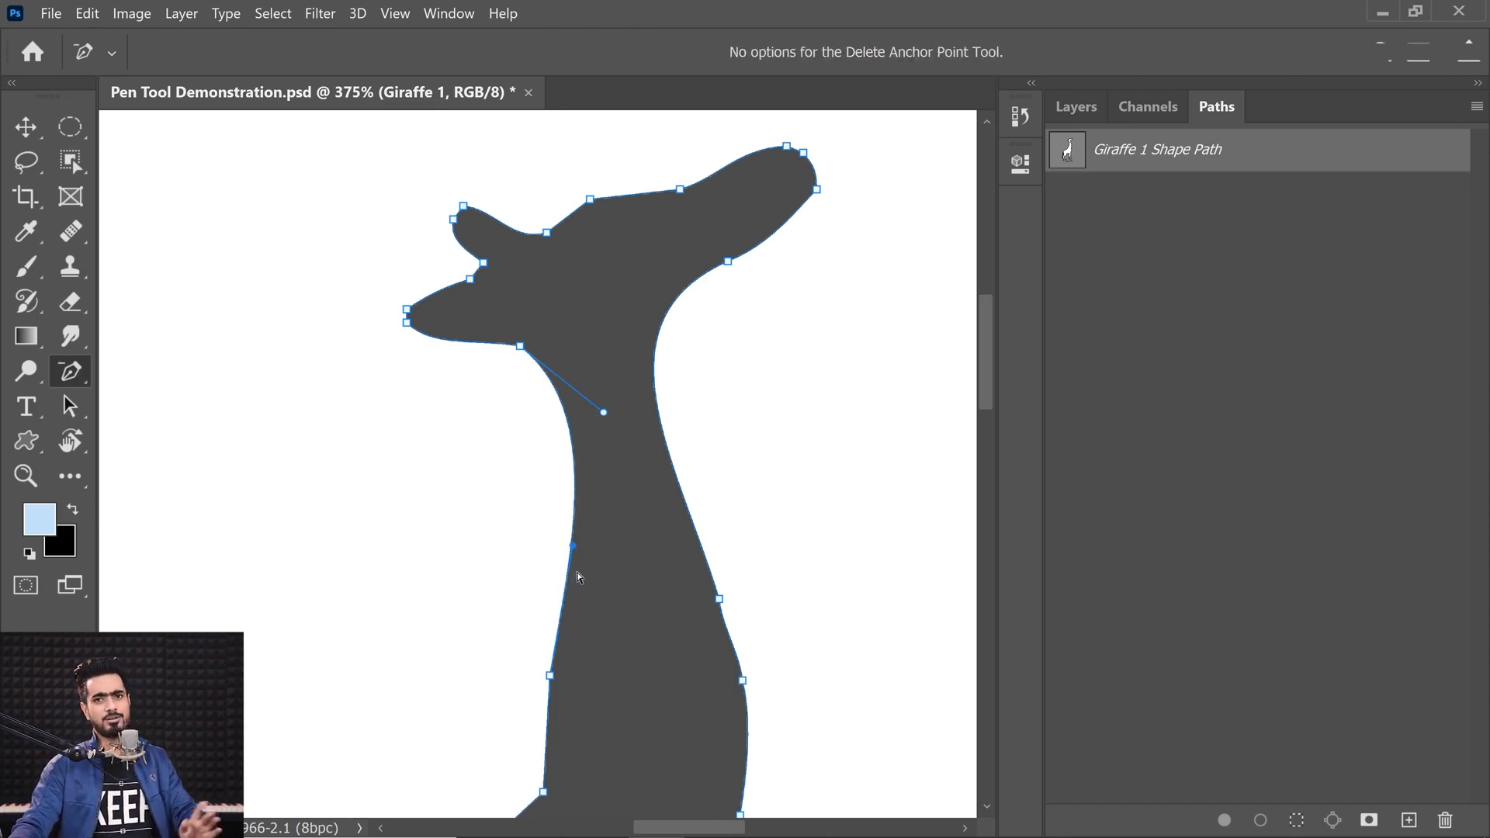
right_click(71, 374)
left_click(153, 373)
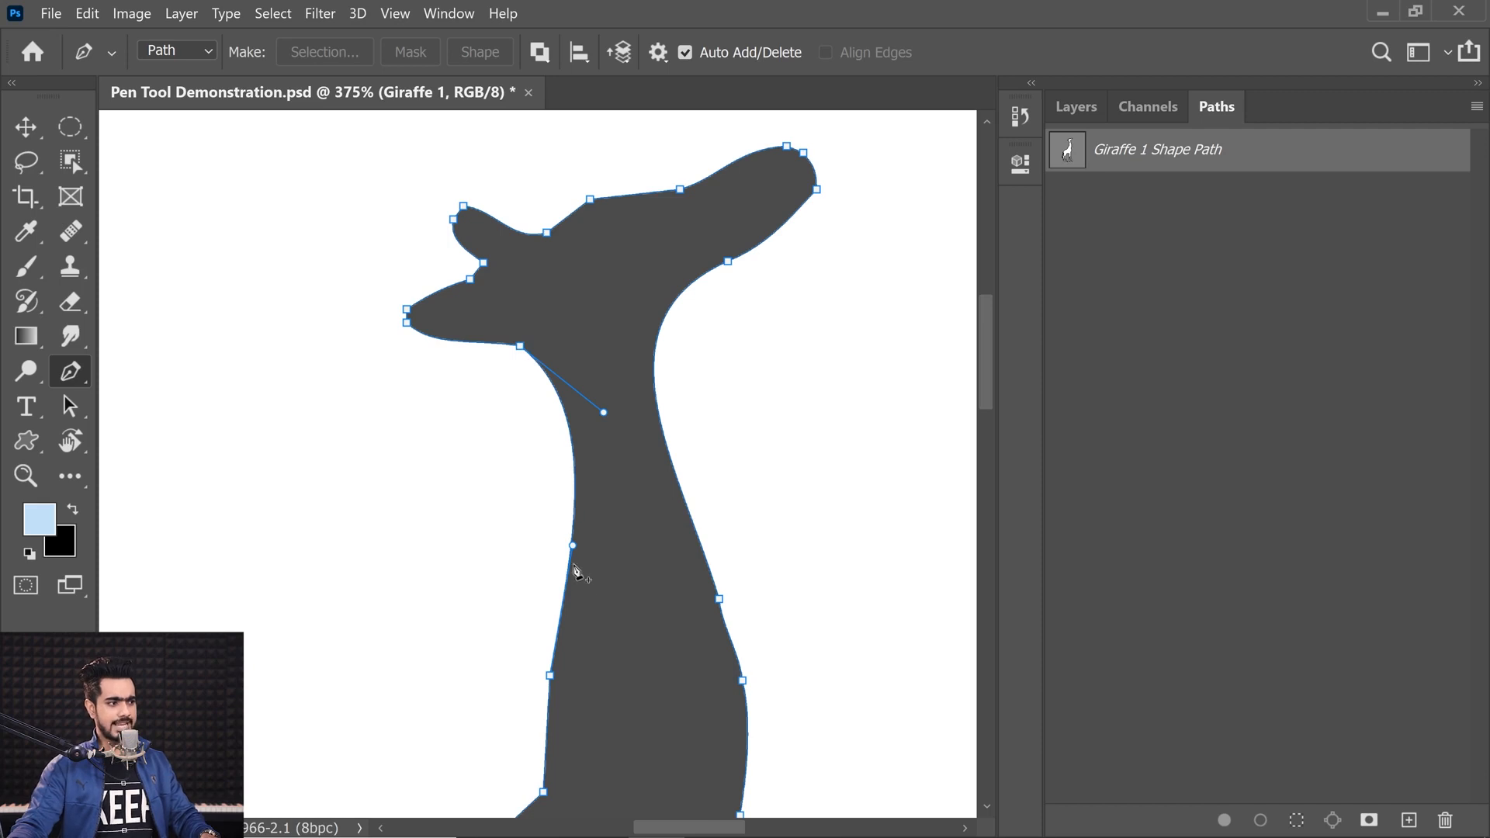
left_click(550, 676)
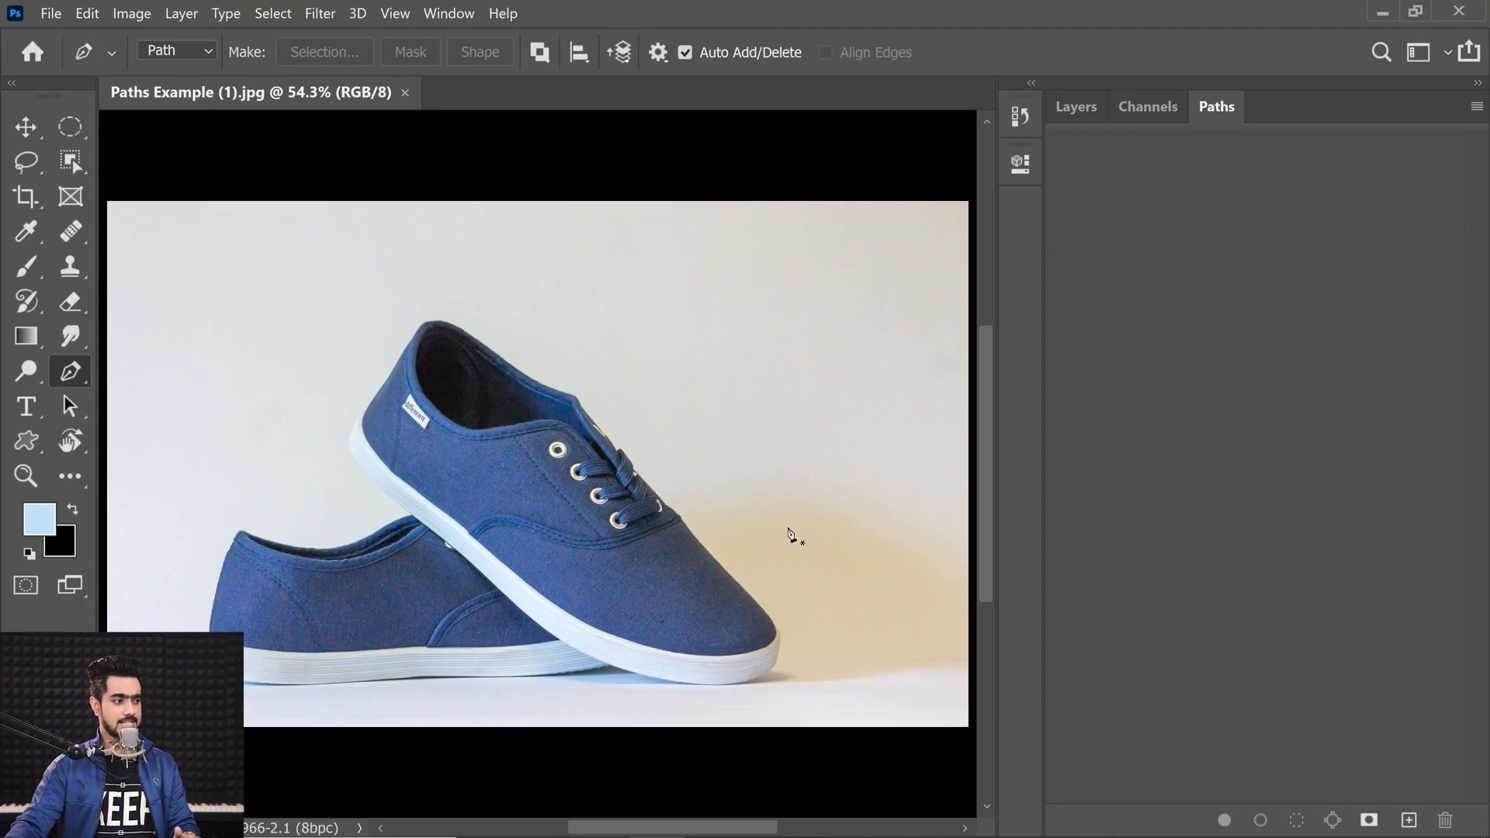
Step: Zoom into the shoe's collar near the heel and start a curved work path along its upper edge with the Pen Tool
scroll(331, 552, "up", 5)
scroll(331, 552, "up", 2)
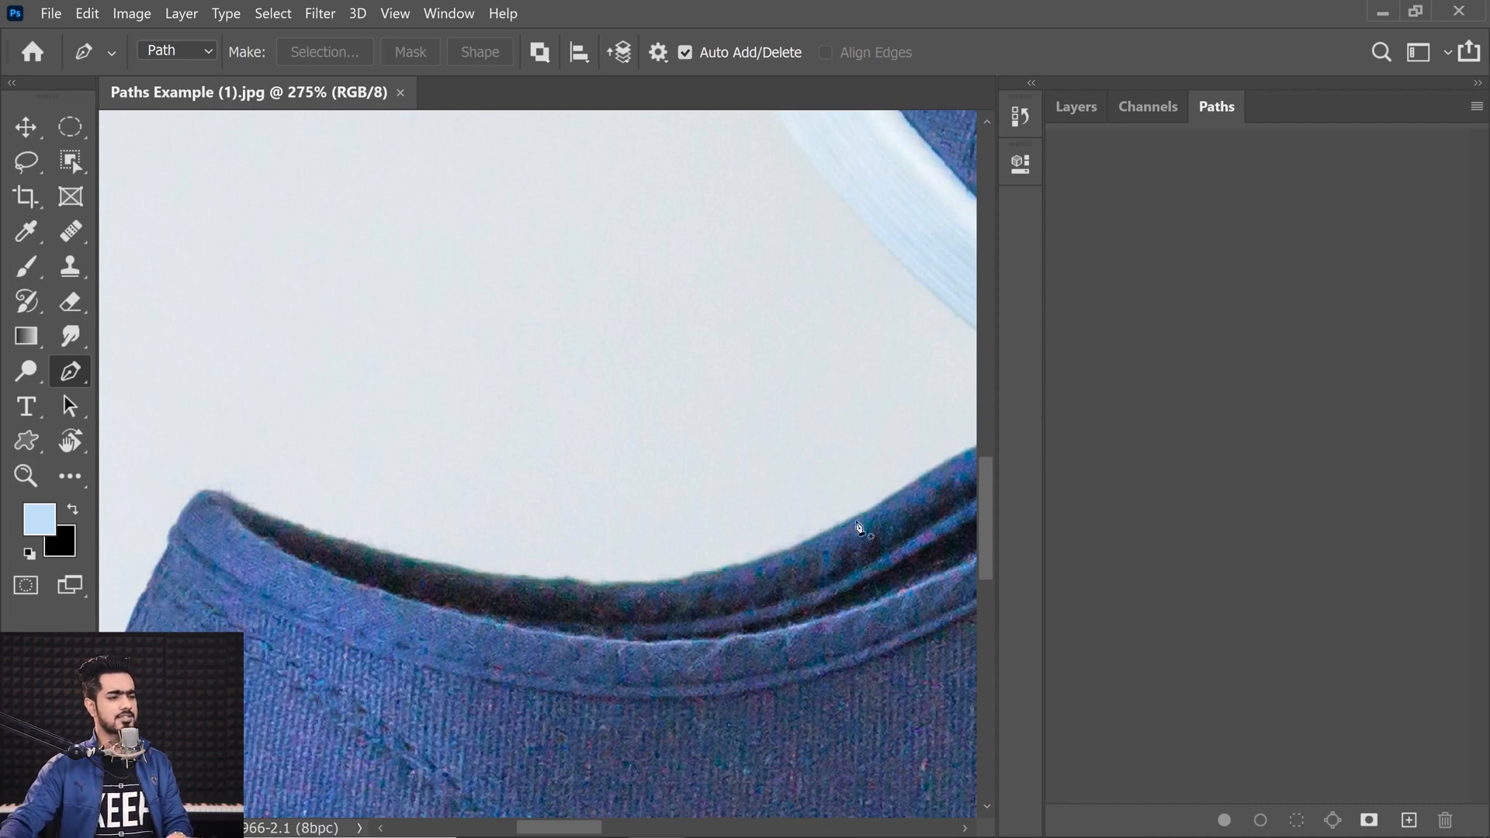
scroll(419, 504, "up", 5)
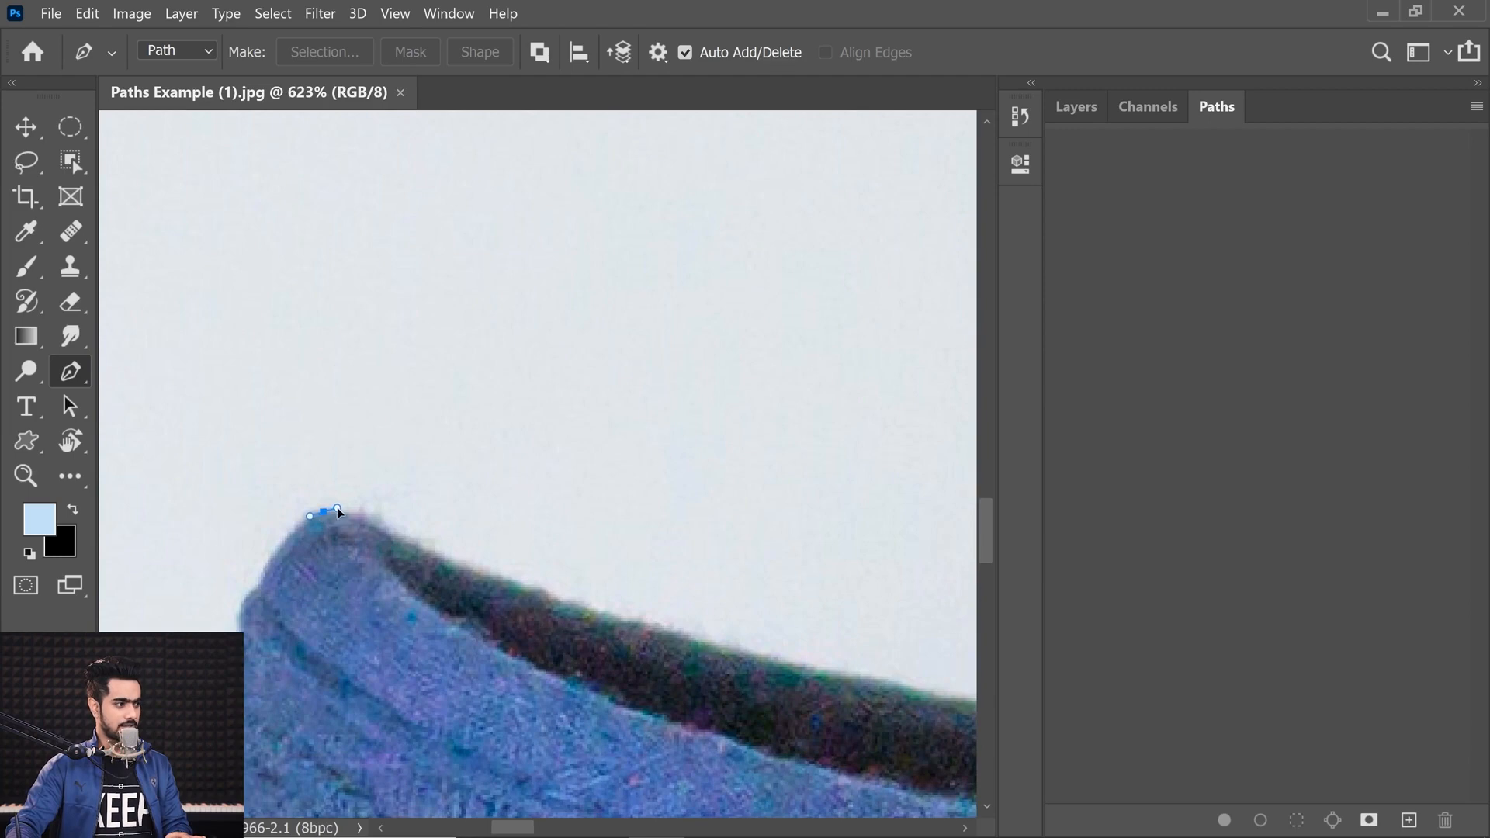
left_click_drag(341, 512, 342, 512)
left_click_drag(515, 584, 568, 605)
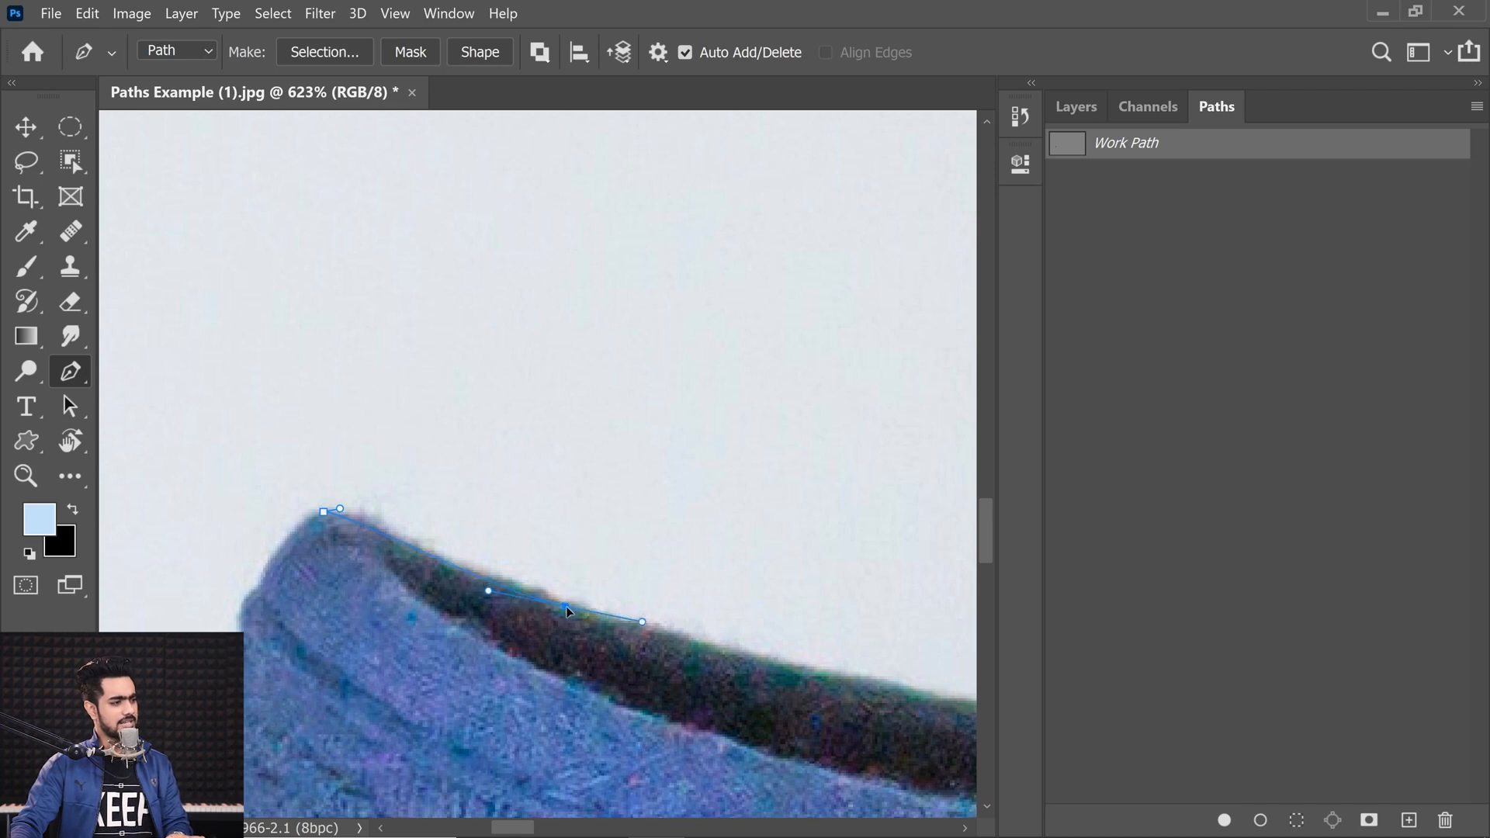
left_click_drag(740, 624, 592, 614)
left_click_drag(592, 614, 550, 632)
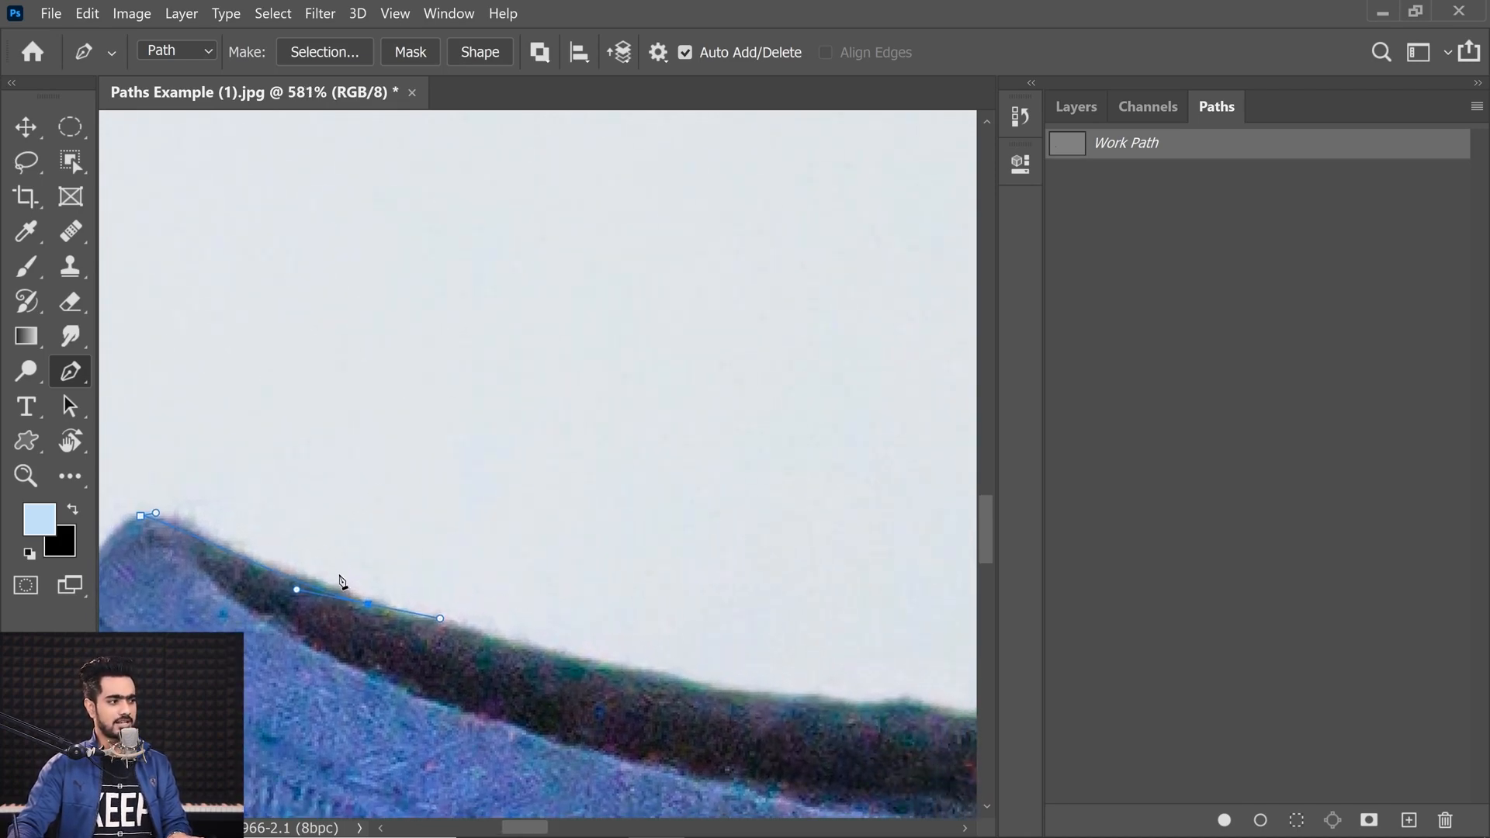
left_click_drag(573, 607, 471, 536)
left_click_drag(794, 646, 859, 648)
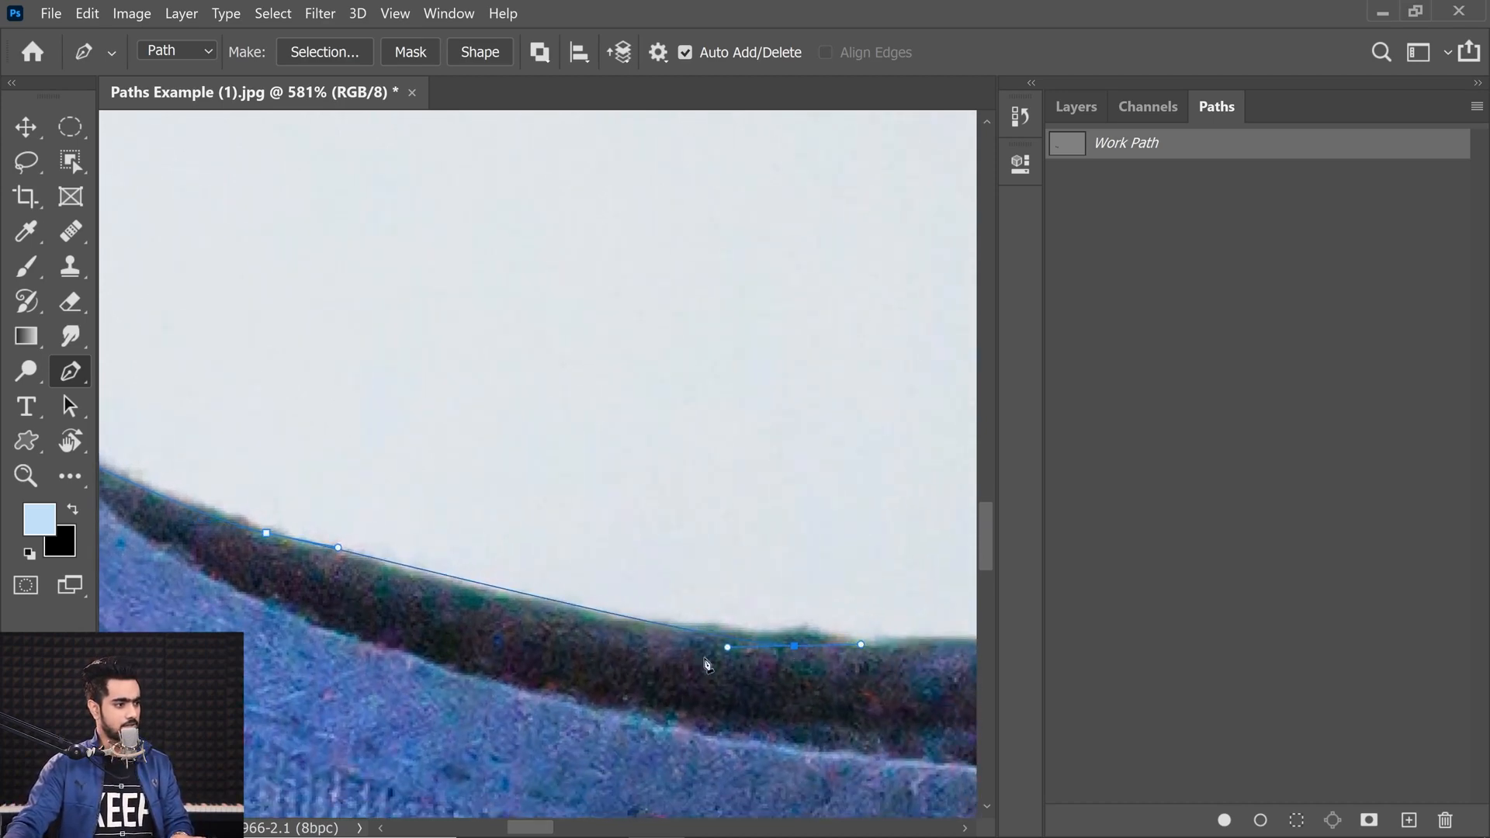
left_click_drag(603, 637, 481, 621)
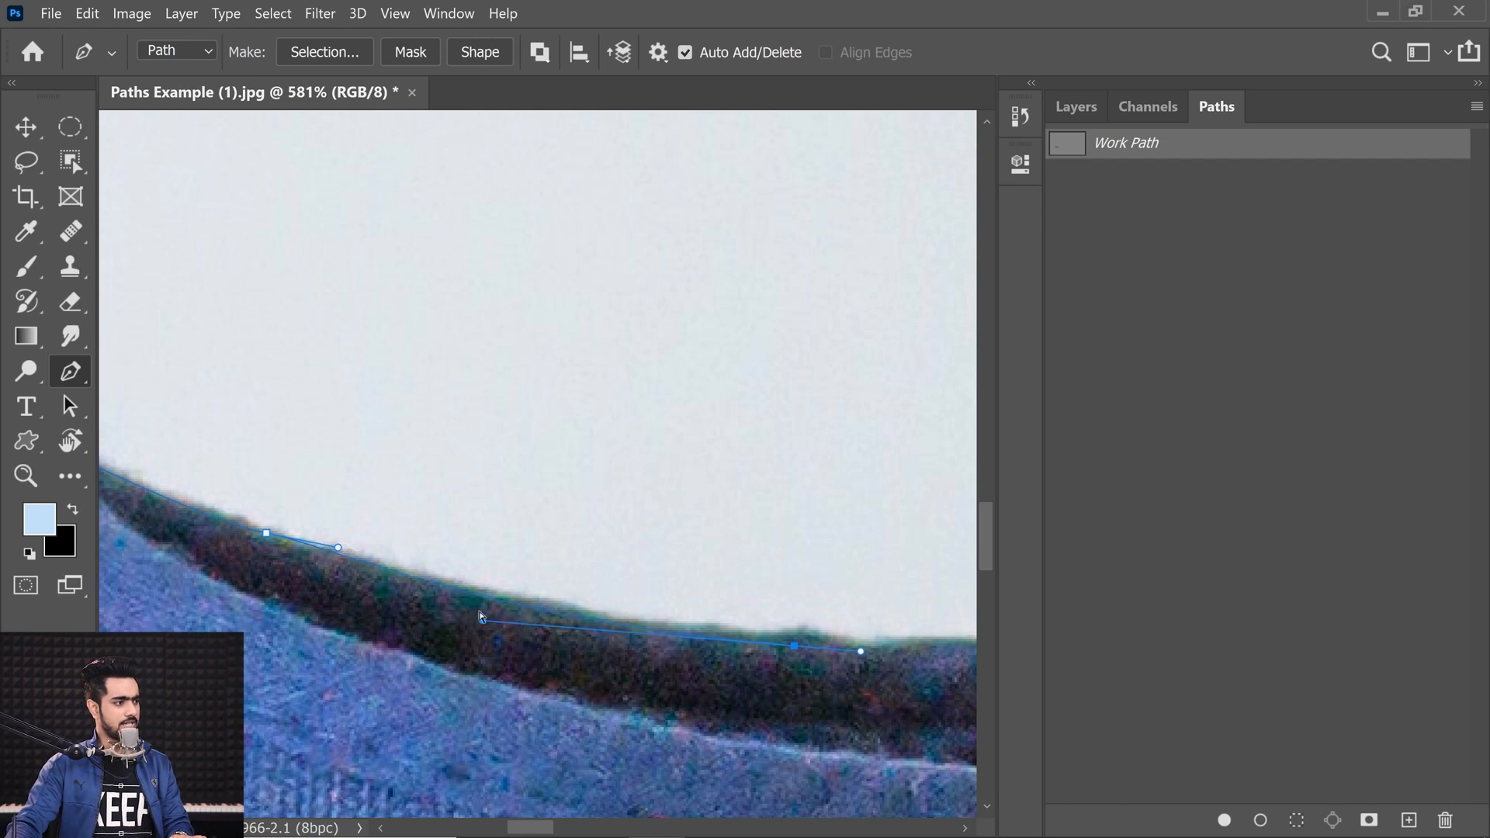
Step: Continue the work path with curved anchors along the collar's upper edge toward the laces
left_click_drag(342, 552, 276, 531)
left_click_drag(314, 534, 439, 607)
mouse_move(274, 533)
left_mouse_down()
mouse_move(293, 537)
mouse_move(266, 517)
mouse_move(281, 518)
left_mouse_up()
left_click(442, 617)
left_click_drag(494, 594, 476, 594)
left_click_drag(537, 569, 233, 546)
left_click_drag(573, 599, 488, 626)
left_click_drag(684, 594, 497, 624)
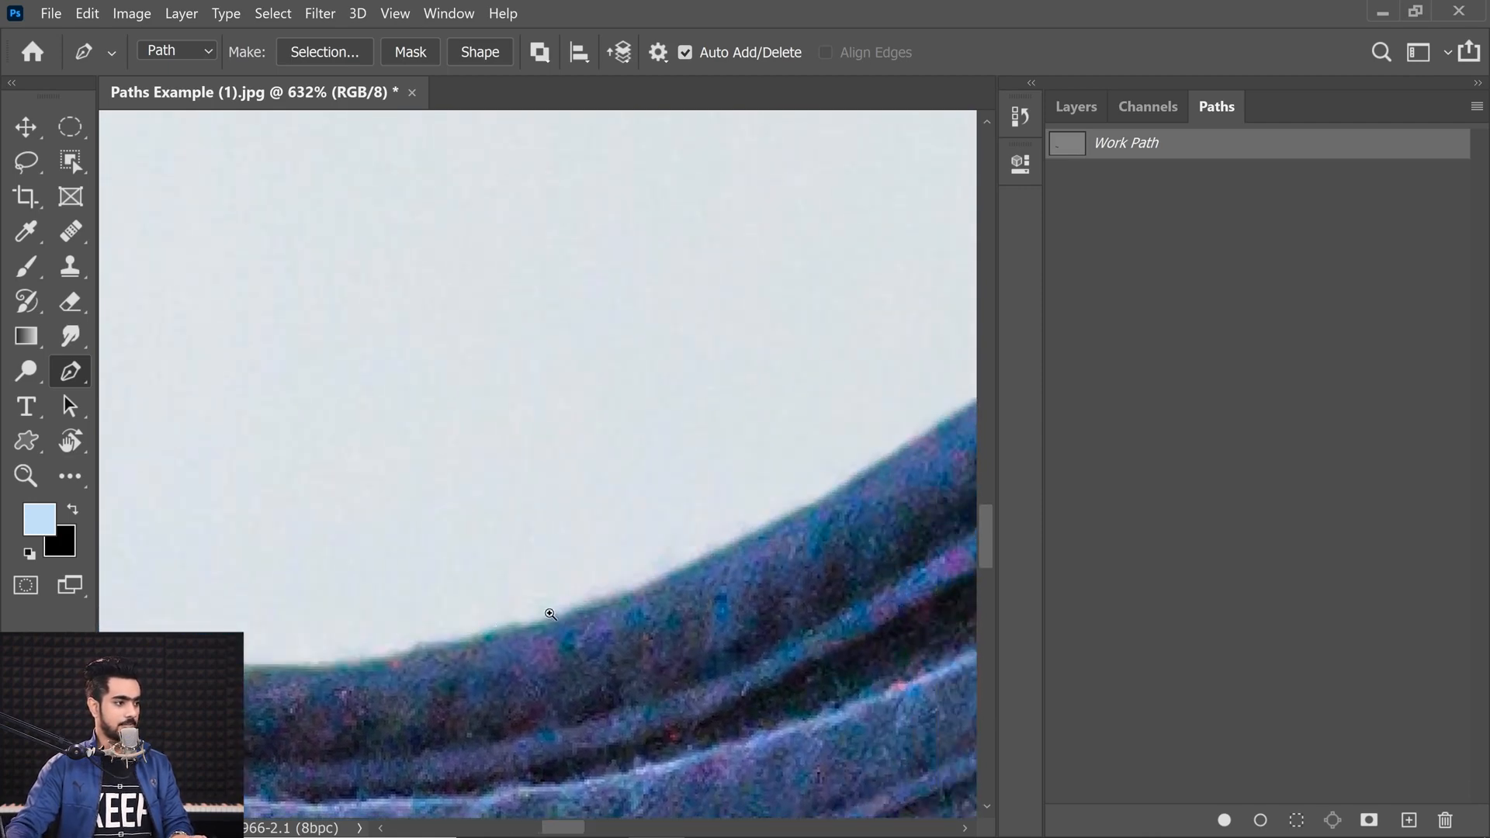
scroll(550, 612, "down", 3)
left_click_drag(739, 540, 824, 486)
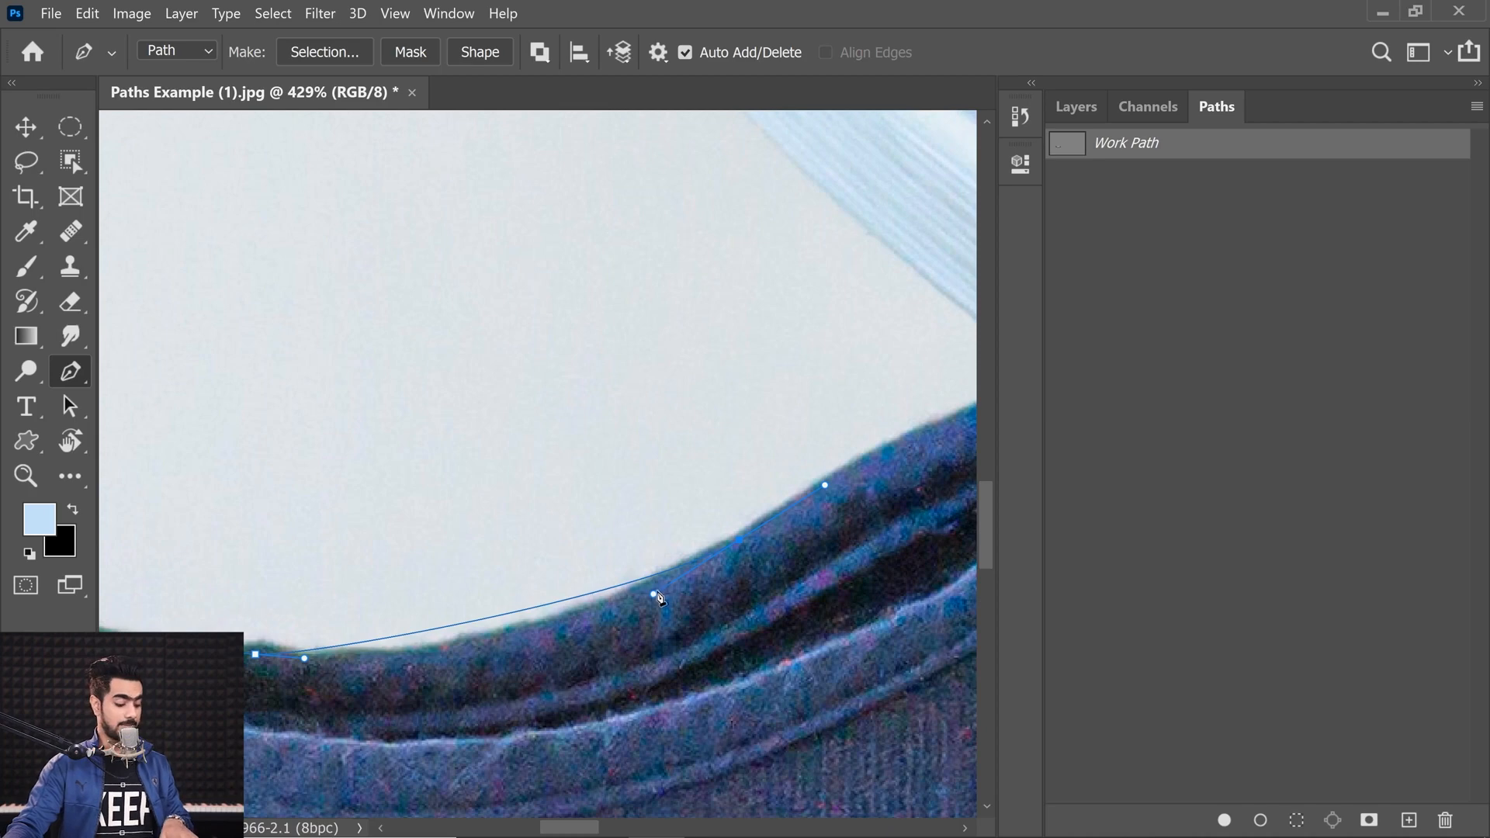
left_click_drag(654, 595, 543, 678)
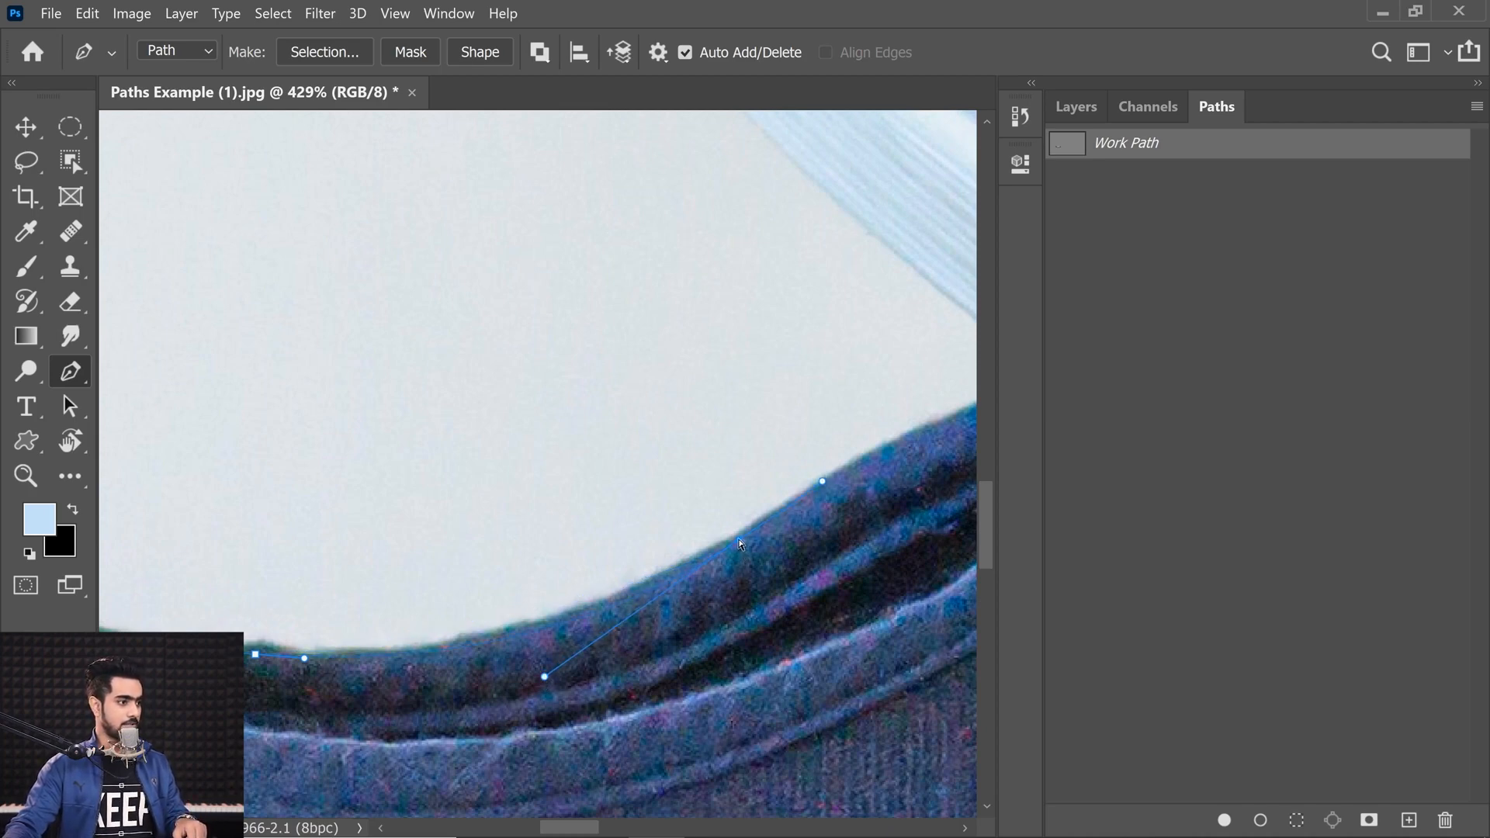
left_click_drag(737, 545, 699, 572)
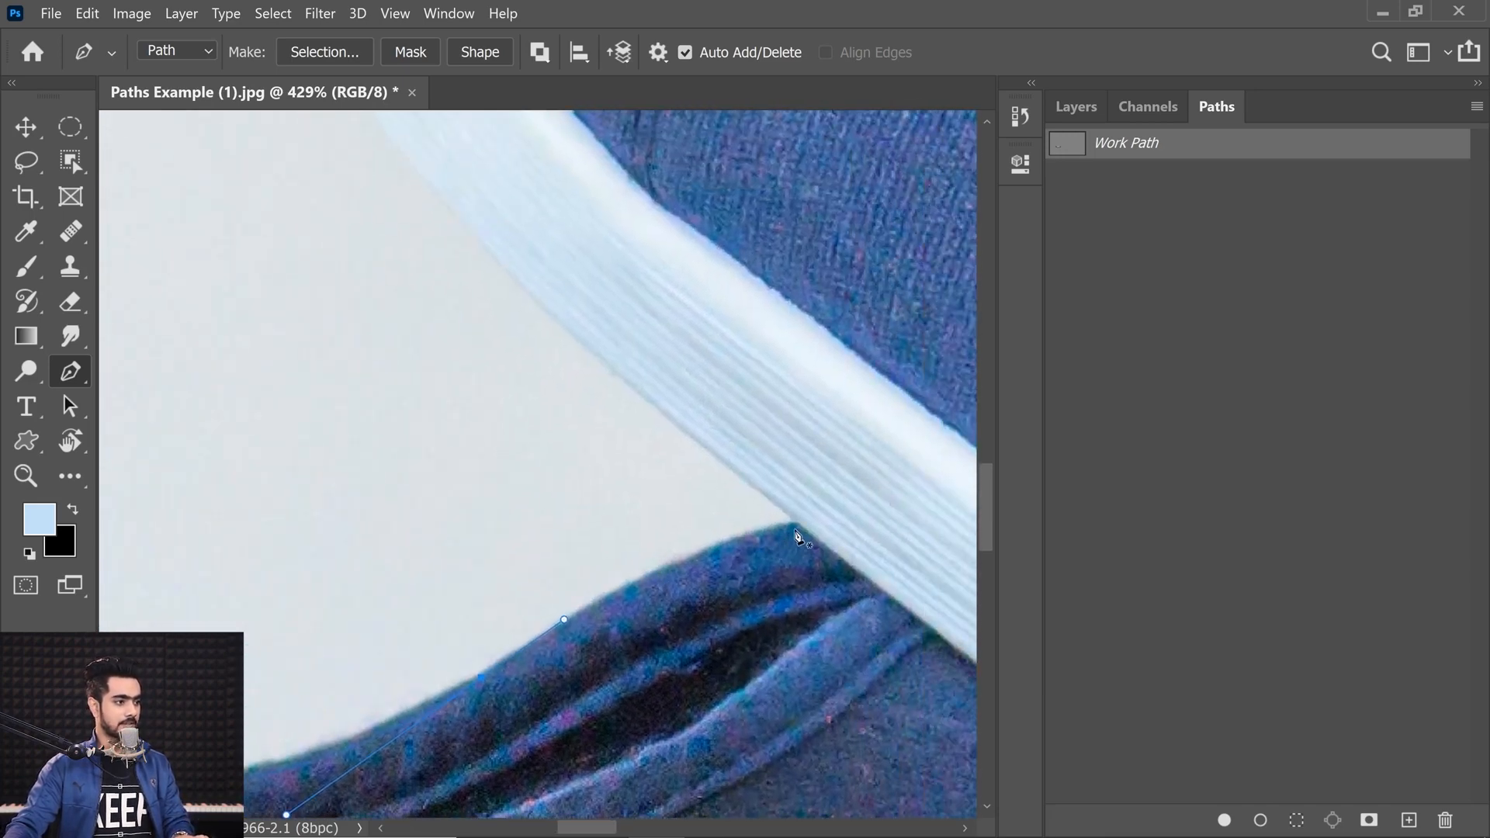
left_click_drag(790, 526, 872, 510)
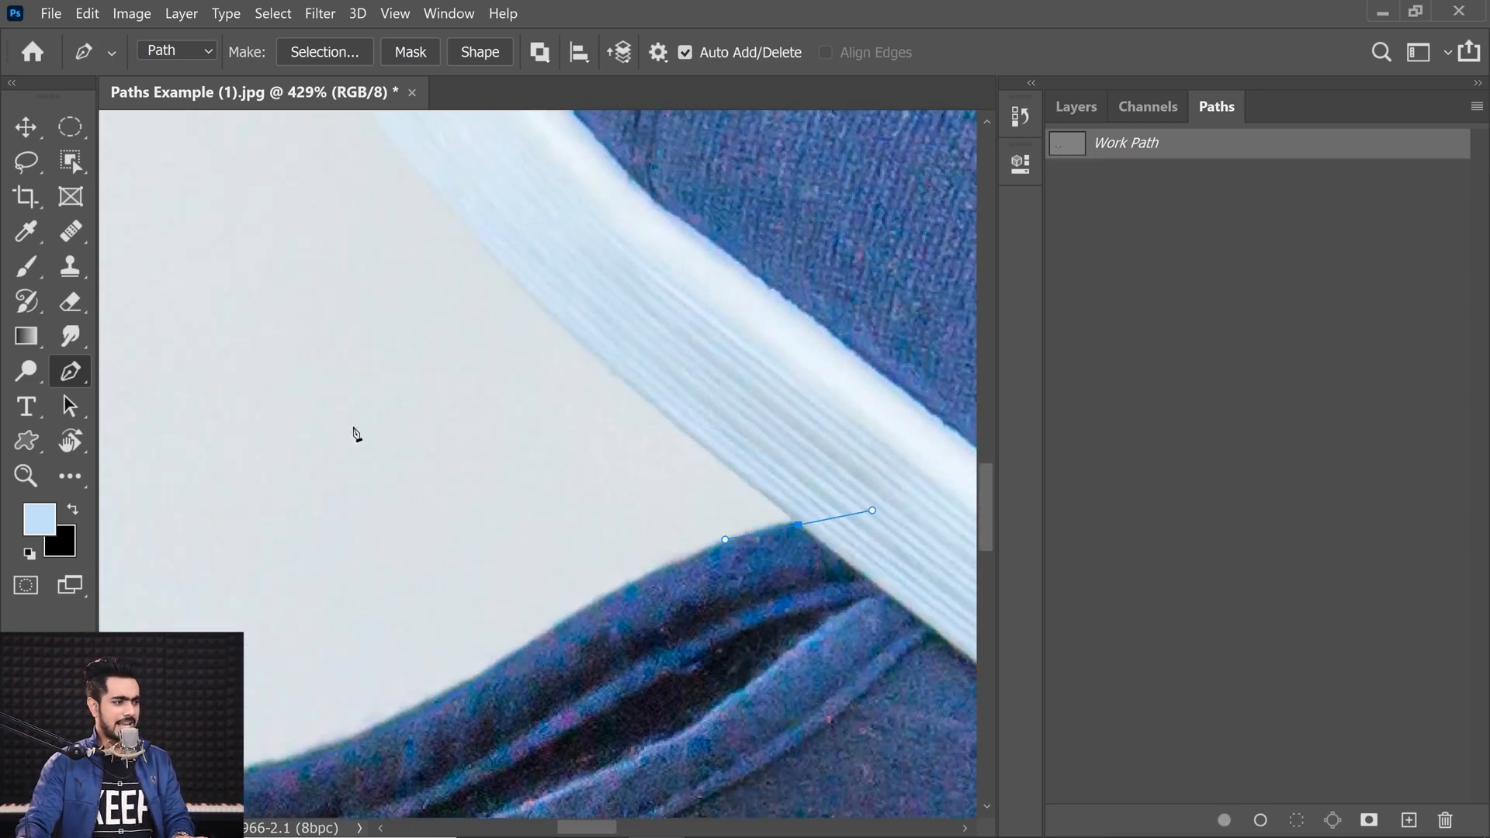
scroll(565, 531, "up", 10)
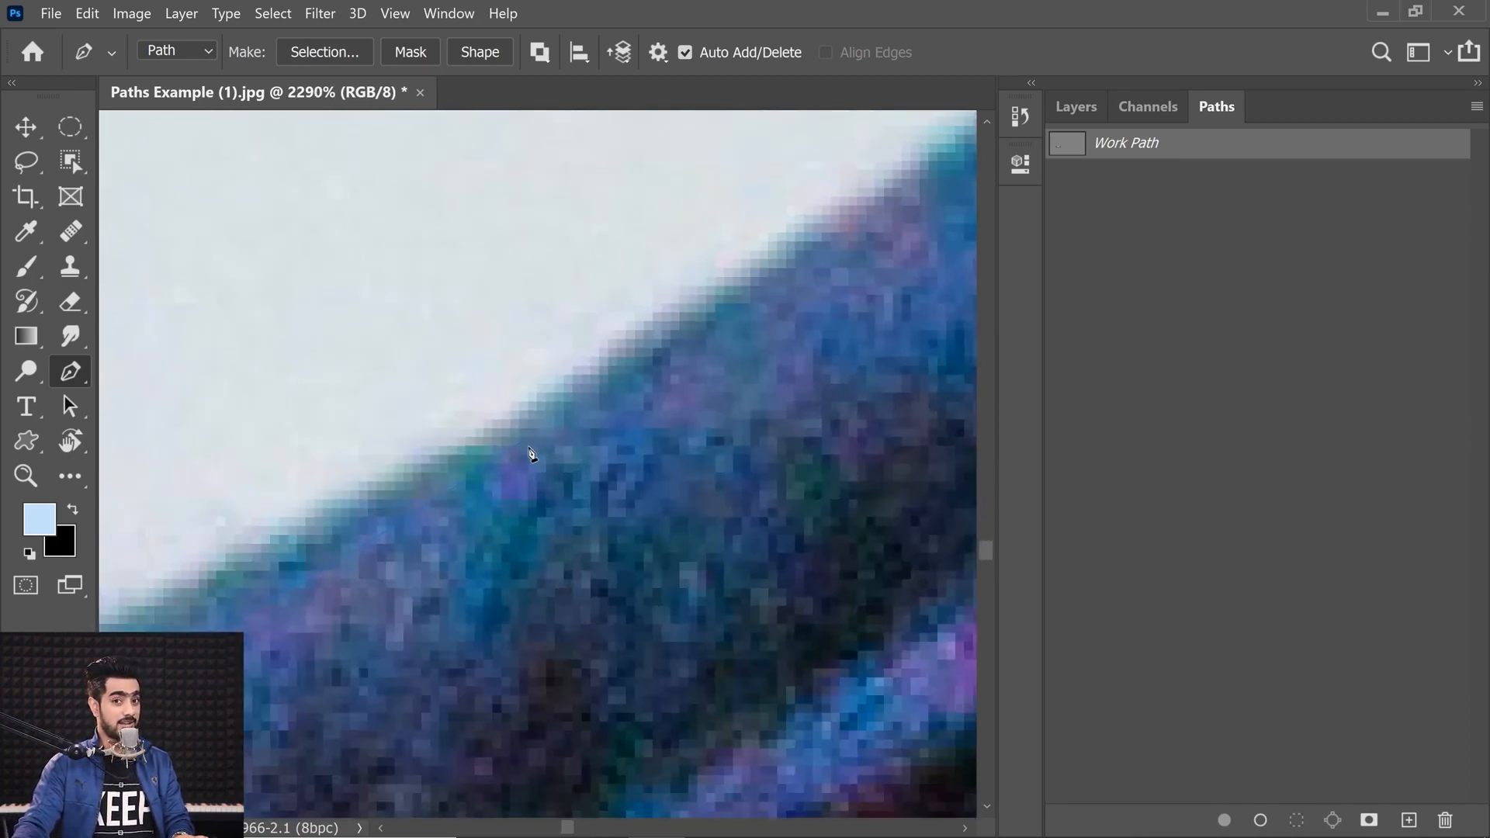
scroll(576, 436, "down", 10)
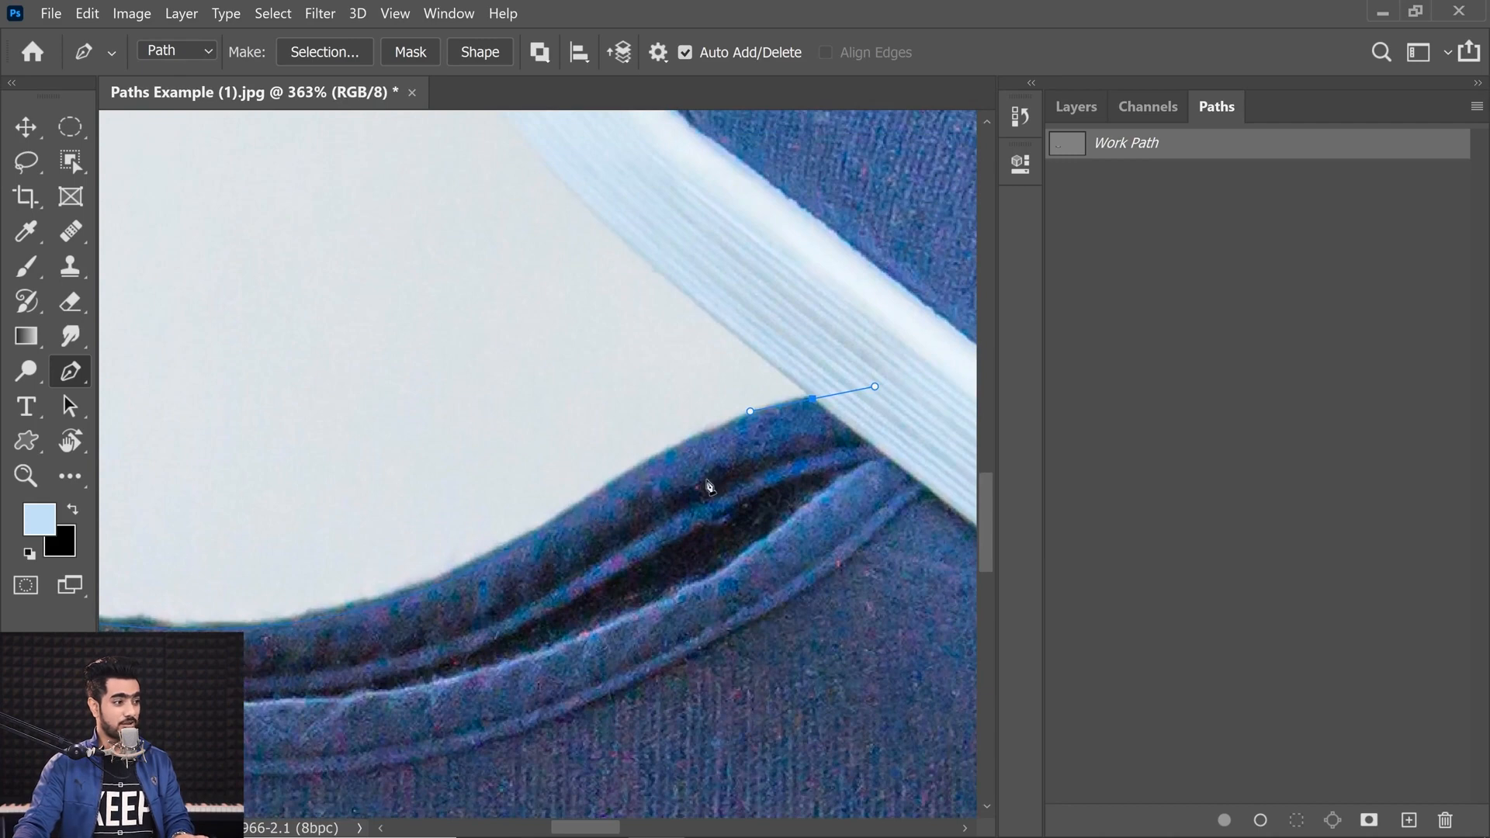
left_click_drag(498, 572, 612, 478)
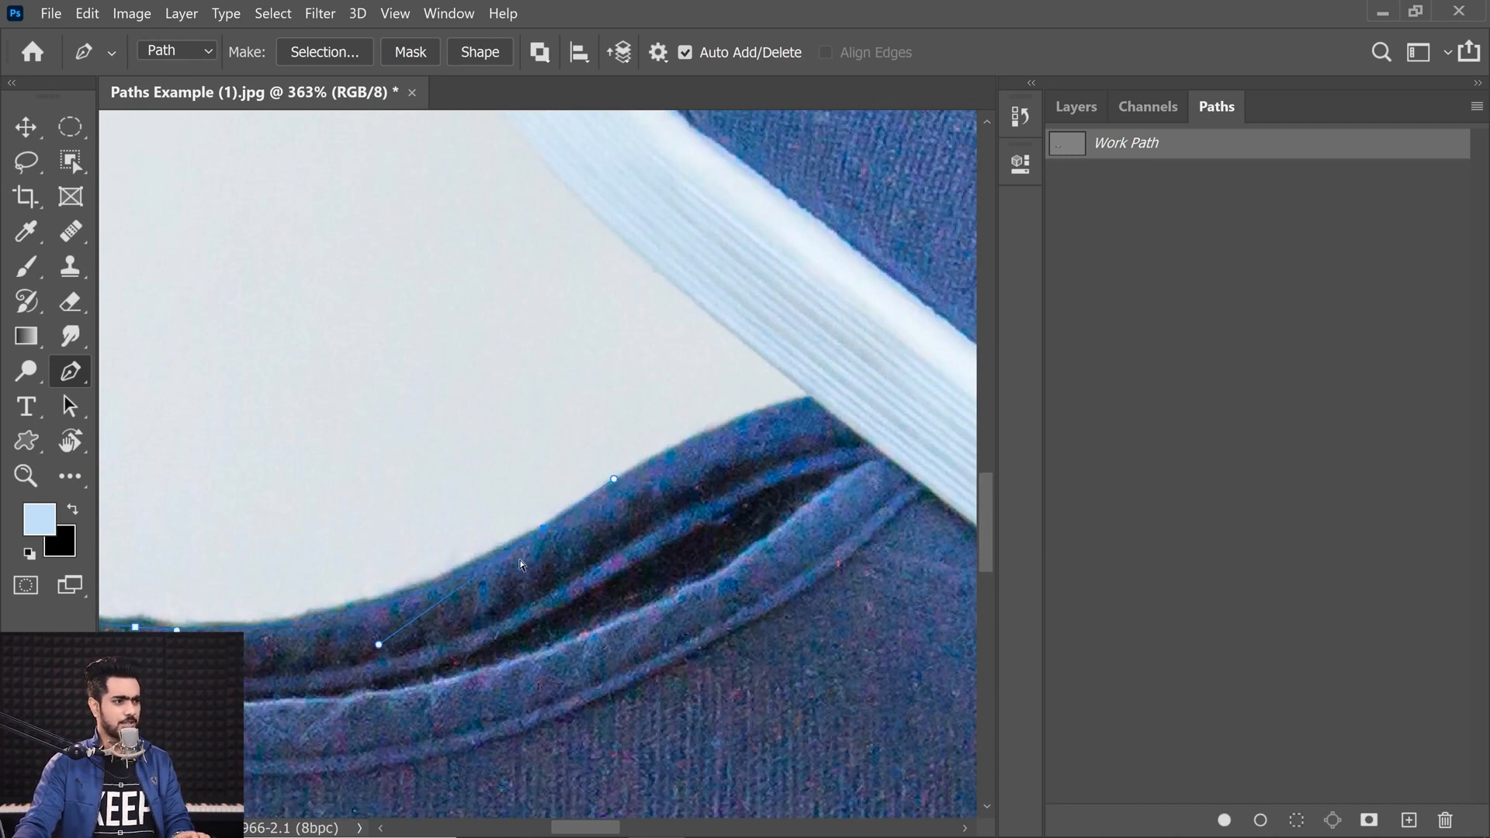
Step: Add a near-white Solid Color fill layer over the photo and set its opacity to 84%
left_click(1078, 107)
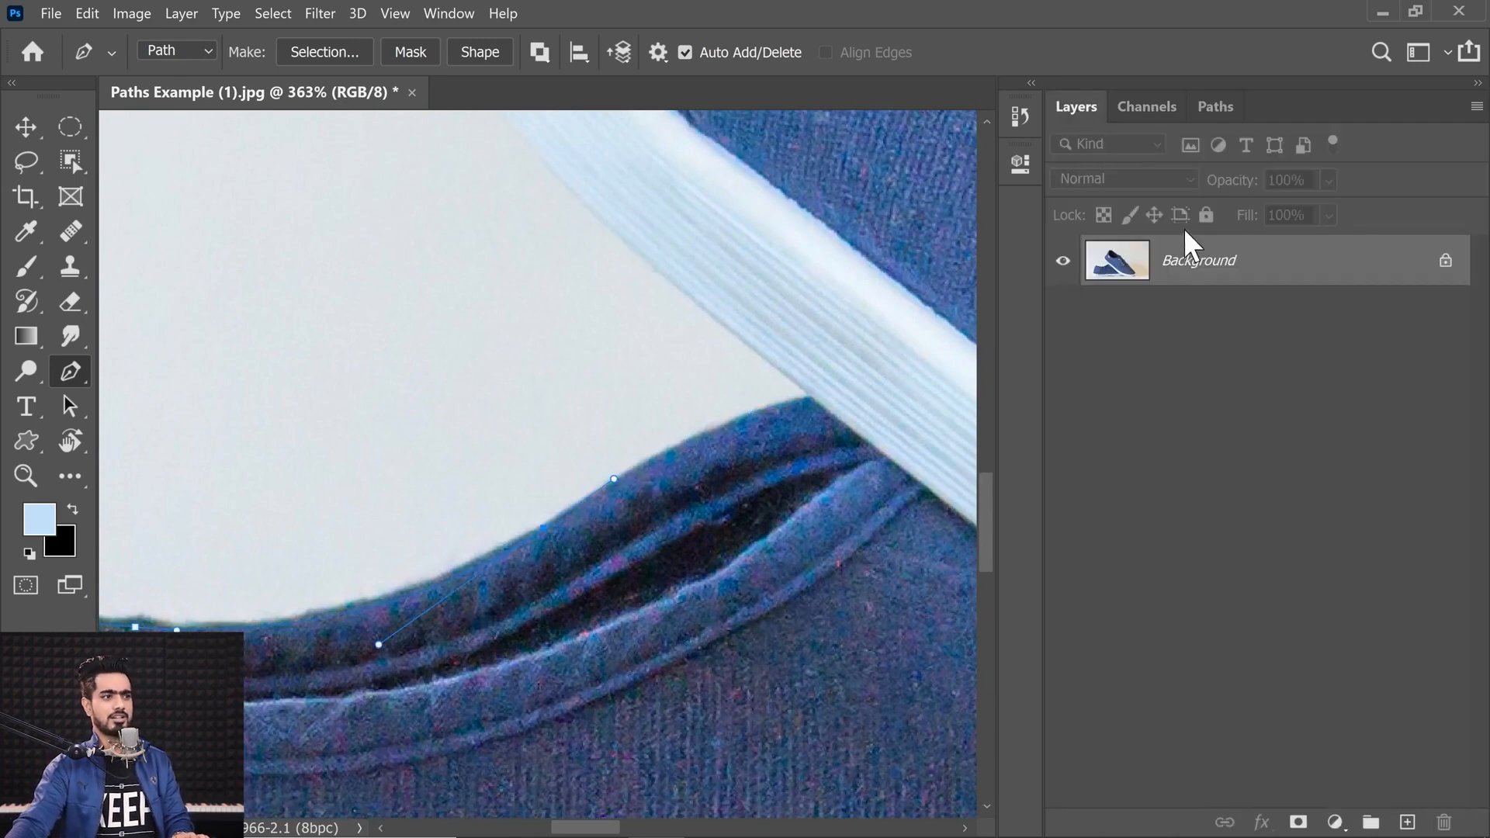
left_click(1332, 821)
left_click(1323, 428)
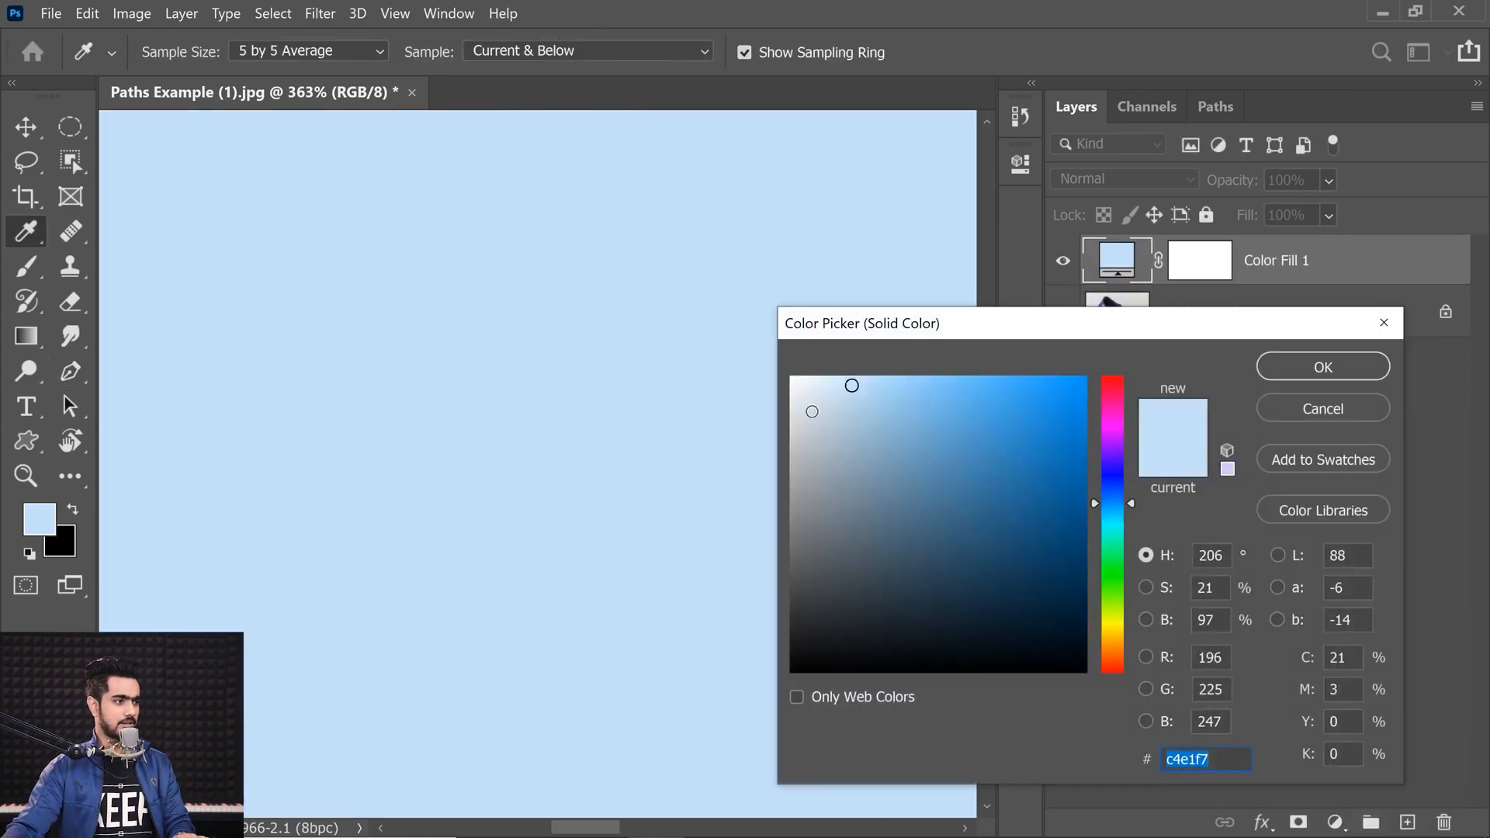
left_click(795, 378)
left_click(1312, 368)
left_click_drag(1230, 180, 1203, 194)
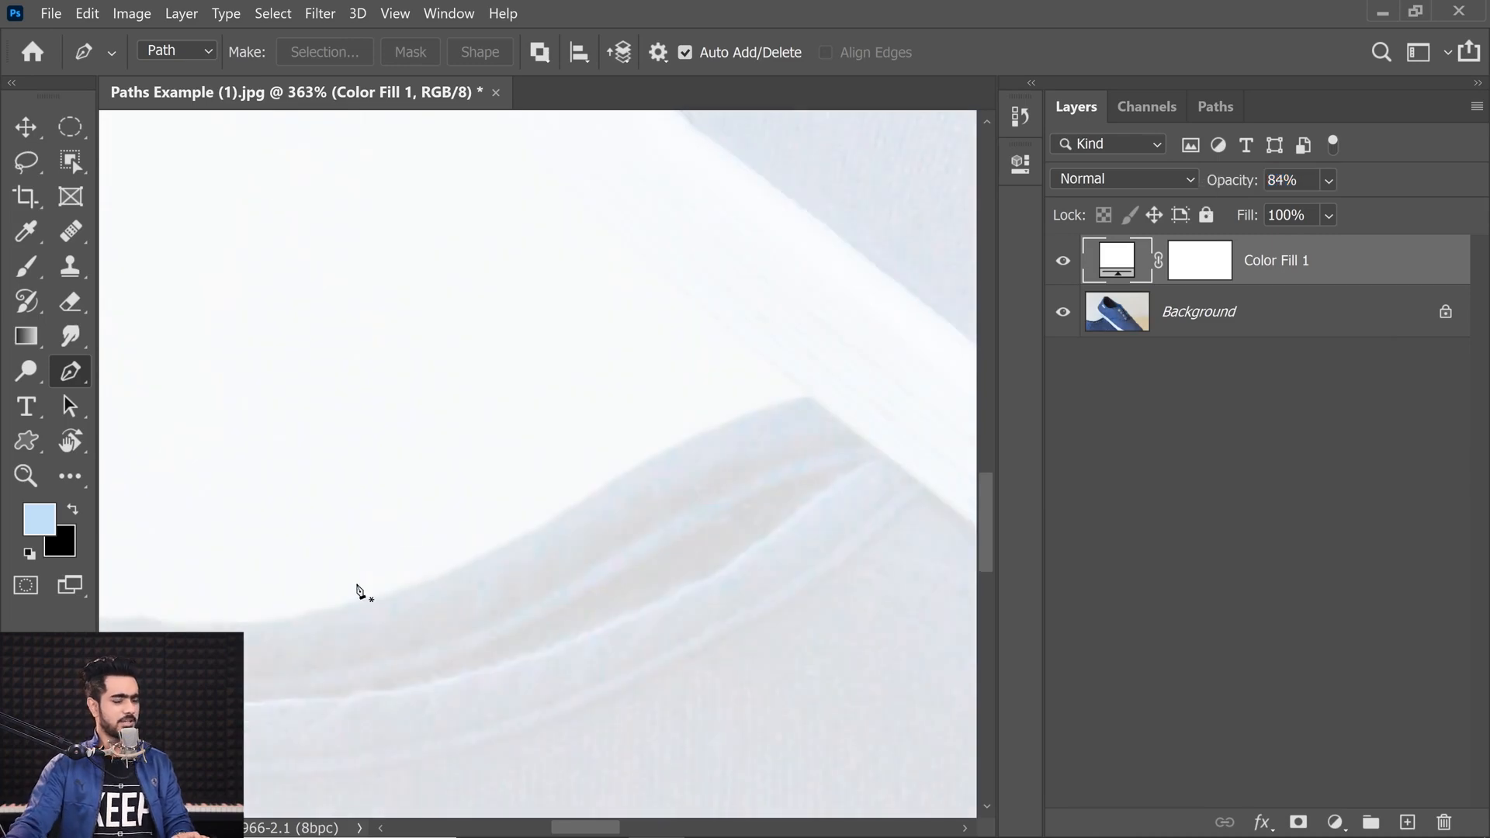
Step: Reselect the Work Path so it shows over the fill layer and bring its end into view
left_click(1215, 107)
left_click(1144, 149)
left_click(537, 536, "ctrl")
left_click_drag(581, 509, 821, 617)
left_click_drag(588, 566, 744, 550)
left_click_drag(616, 488, 446, 506)
scroll(615, 538, "down", 5)
left_click_drag(606, 515, 555, 457)
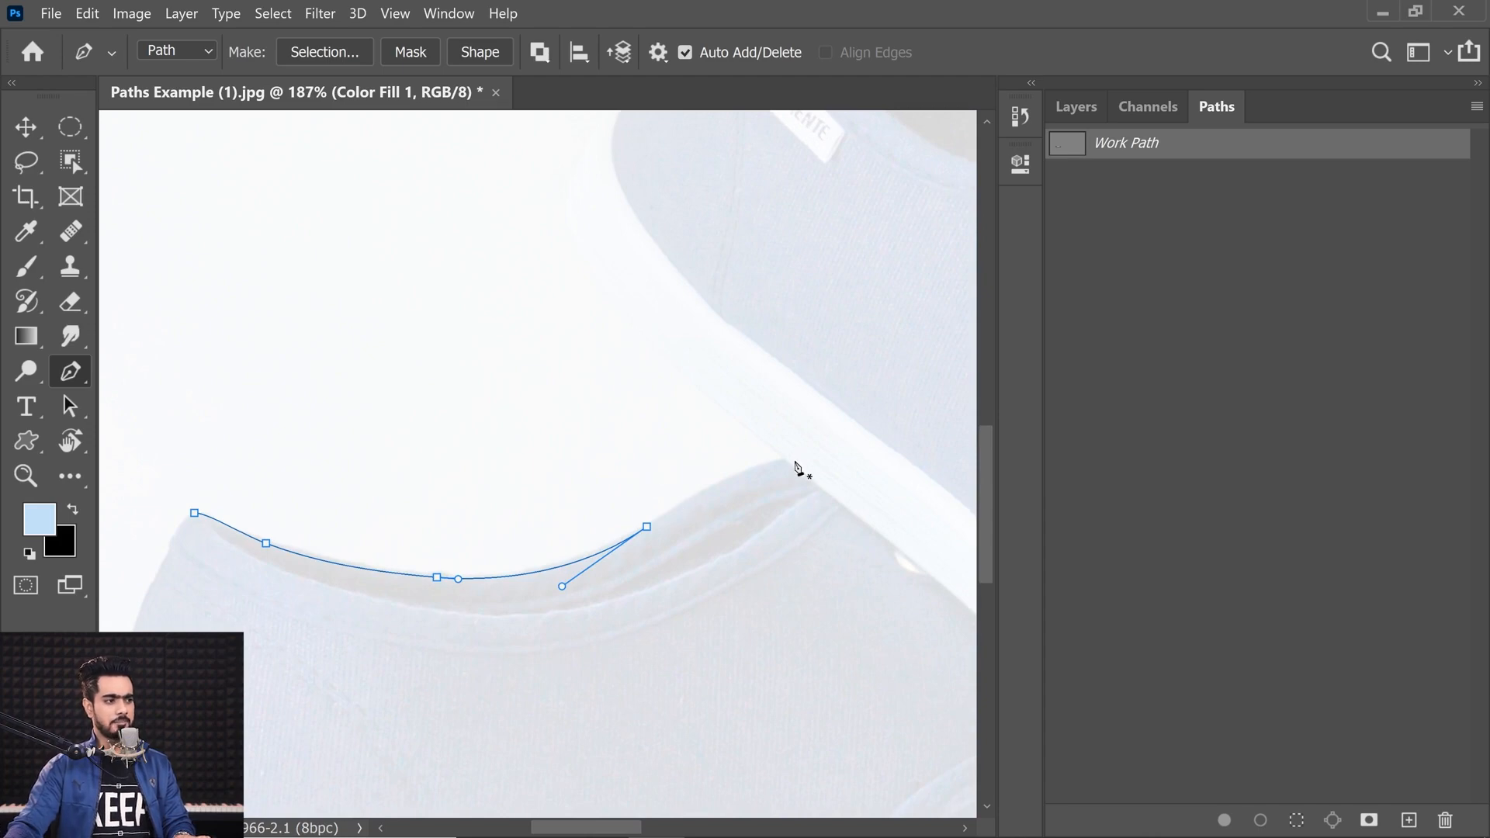
Step: Try extending the path past the collar's peak with more curved anchors, then undo those anchors
left_click_drag(785, 459, 831, 458)
left_click_drag(778, 323, 672, 269)
left_click_drag(599, 296, 643, 281)
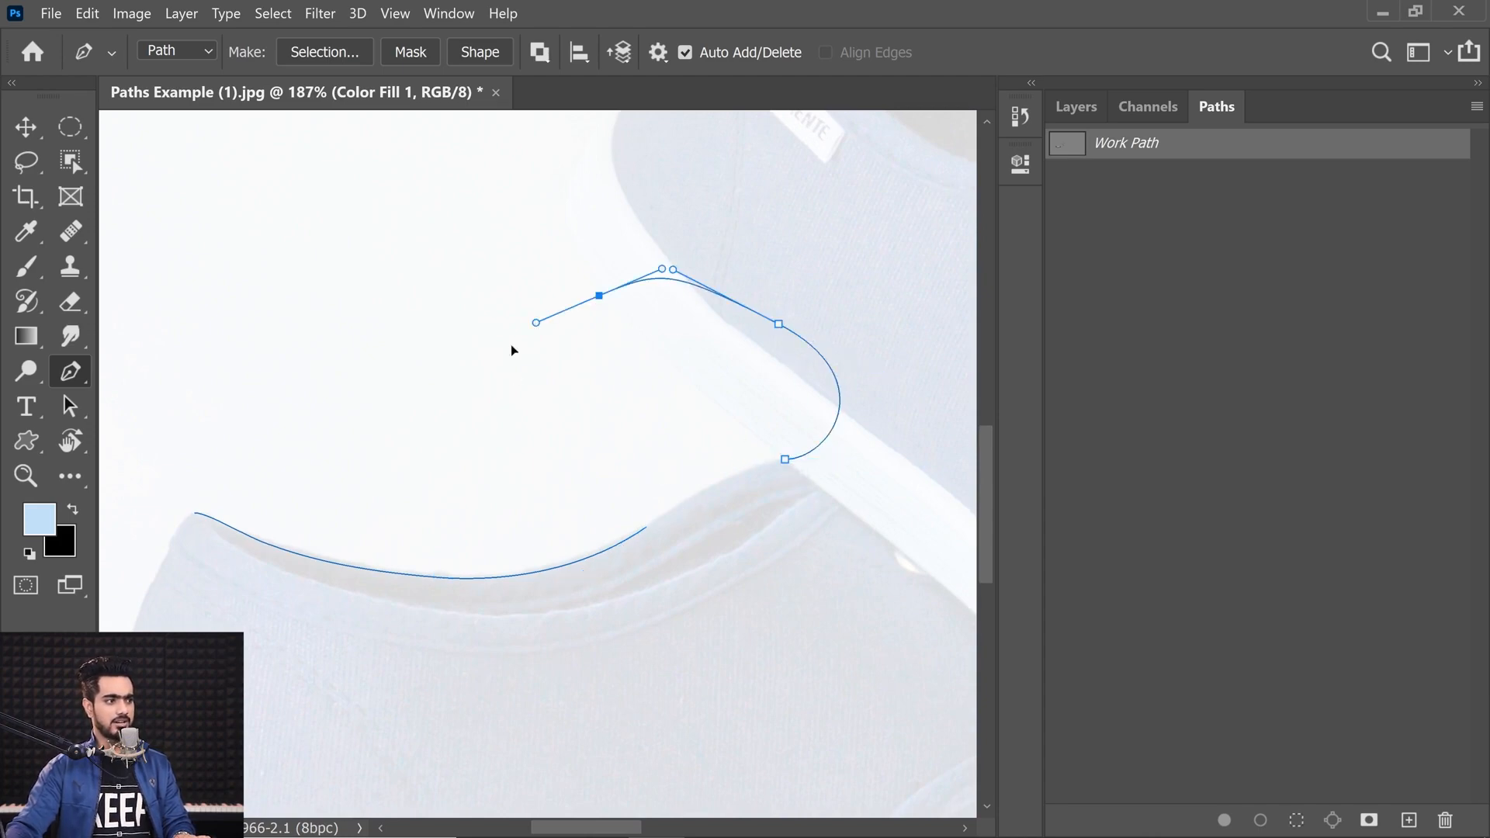
key("ctrl+z")
key("ctrl+z")
key("ctrl+z")
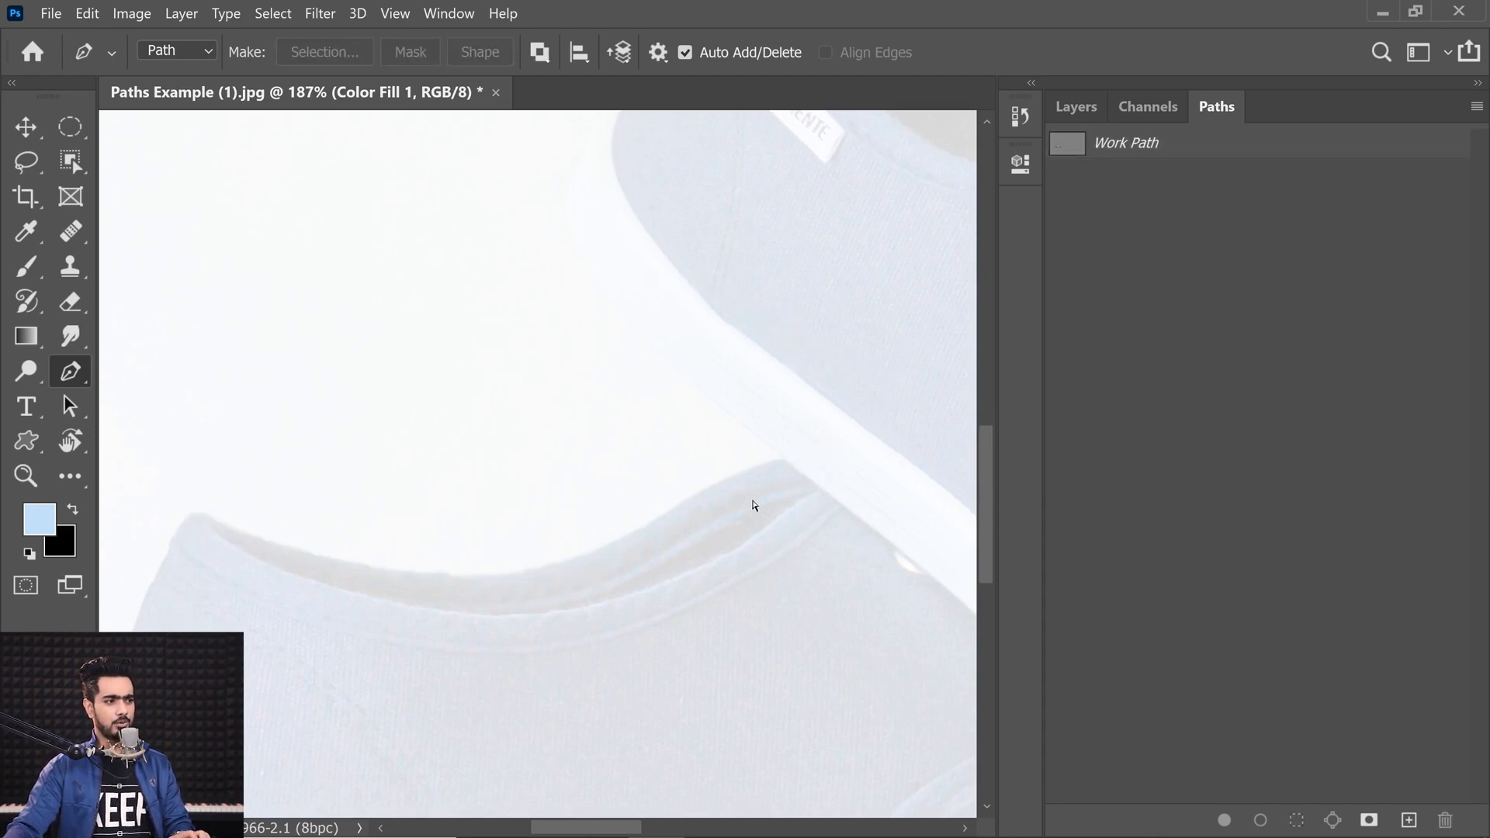
key("ctrl+shift+z")
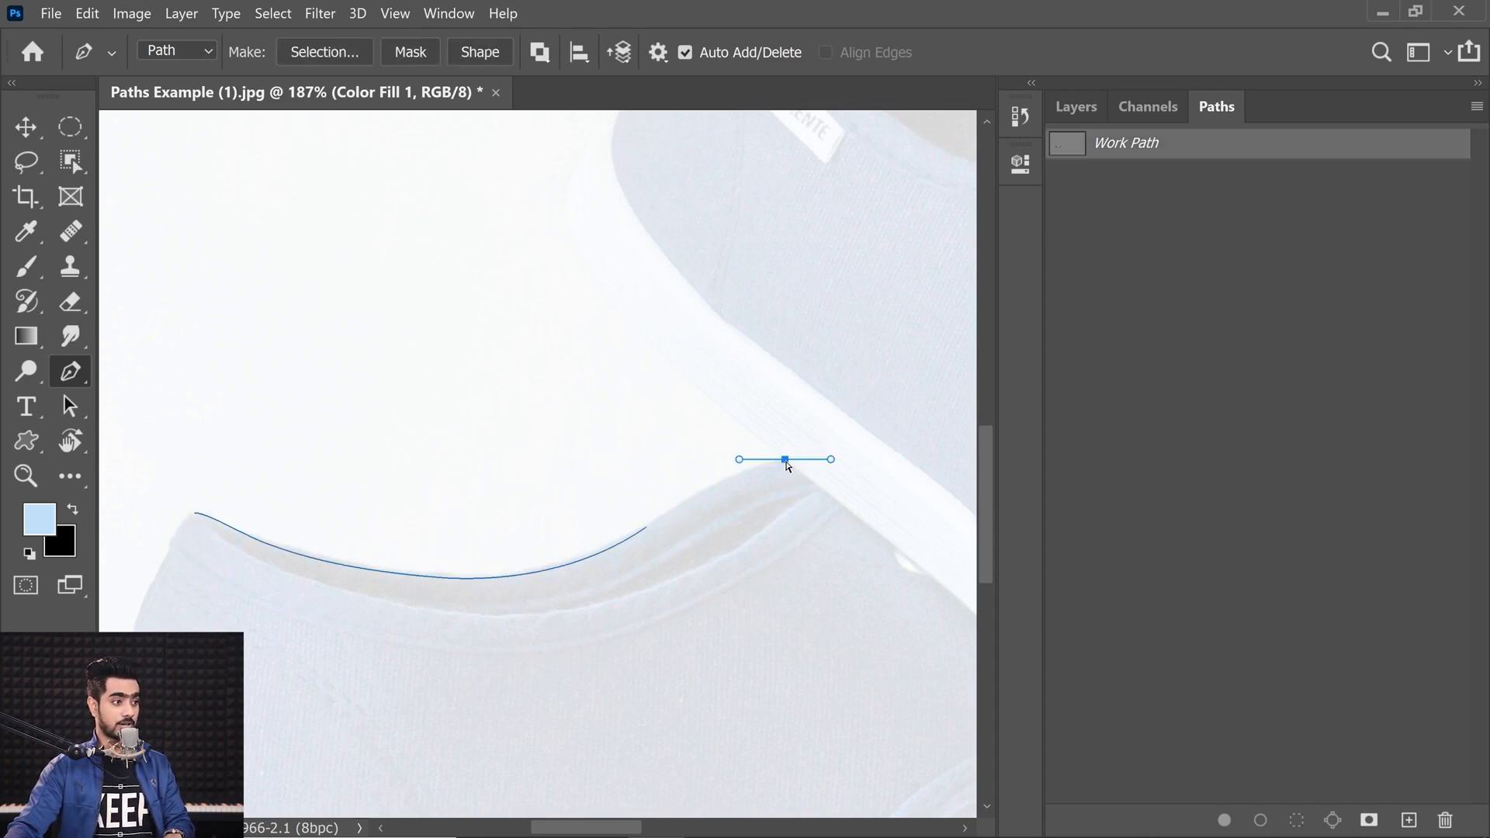
key("ctrl+z")
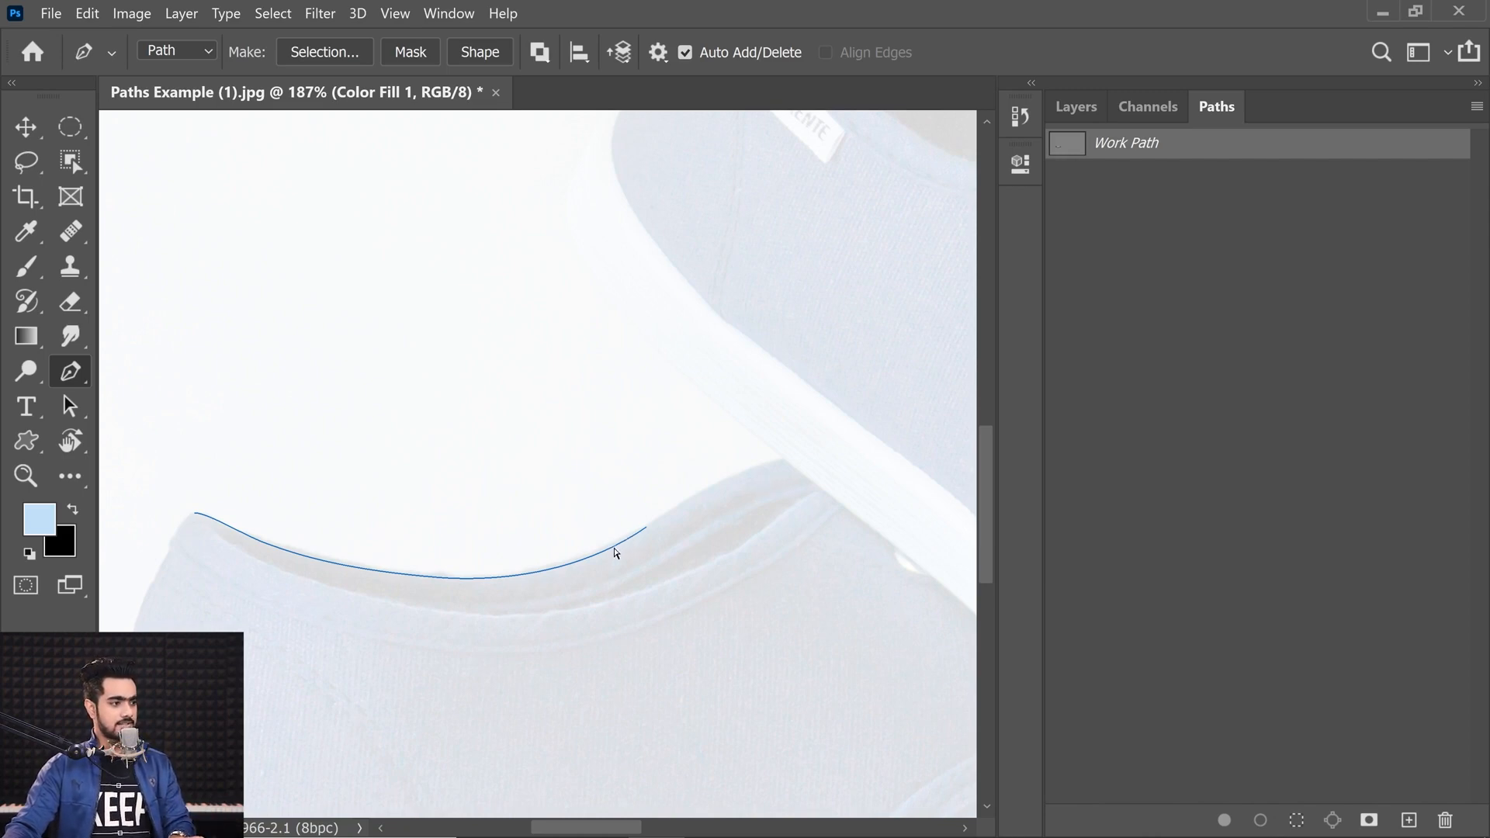
Step: Resume the path from its endpoint and add a curved anchor at the collar's peak beside the laces
left_click(614, 552, "ctrl")
scroll(706, 557, "up", 3)
left_click_drag(709, 542, 574, 582)
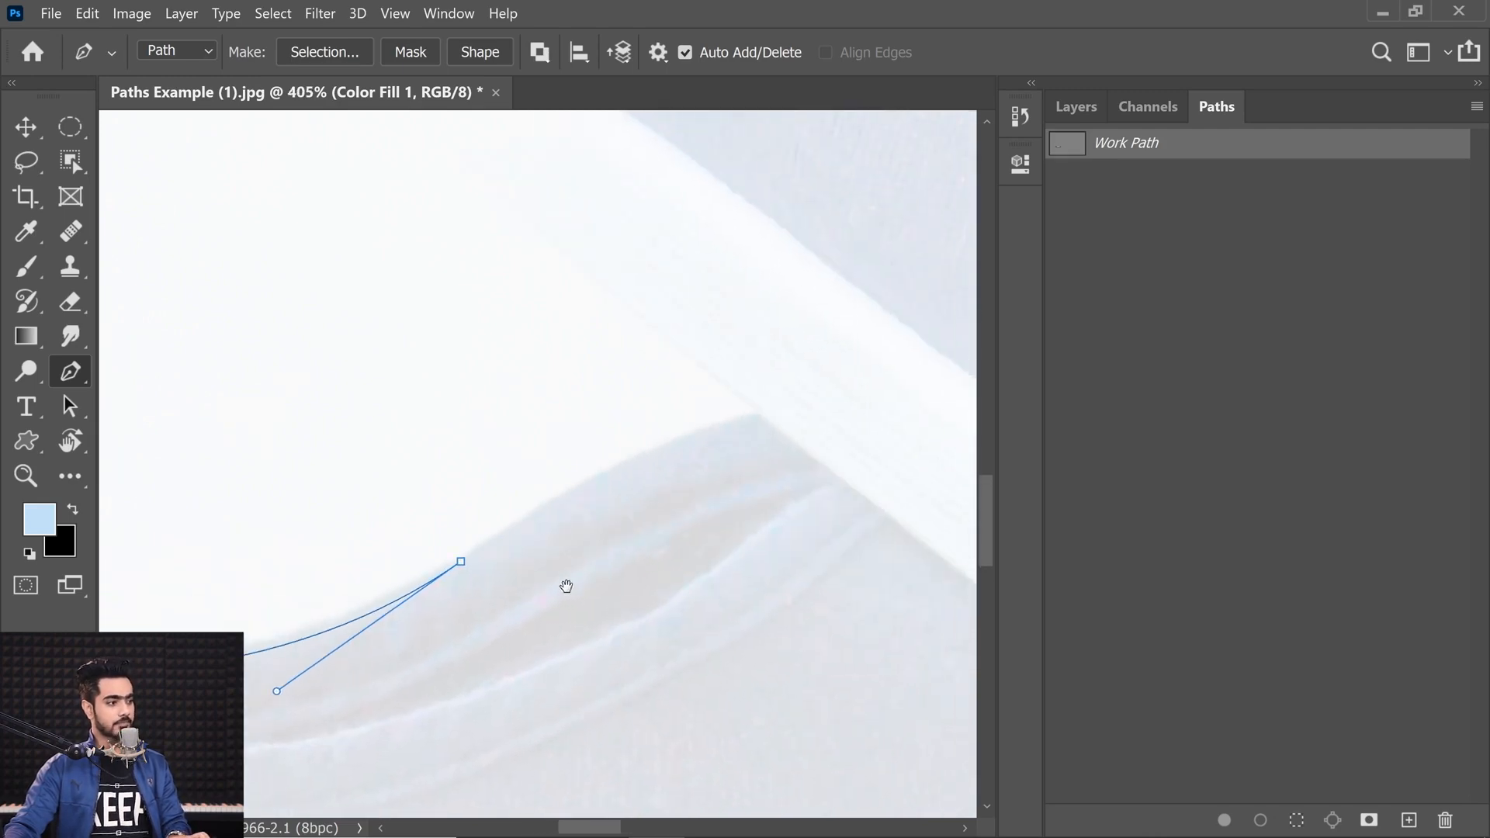
left_click(461, 561, "ctrl")
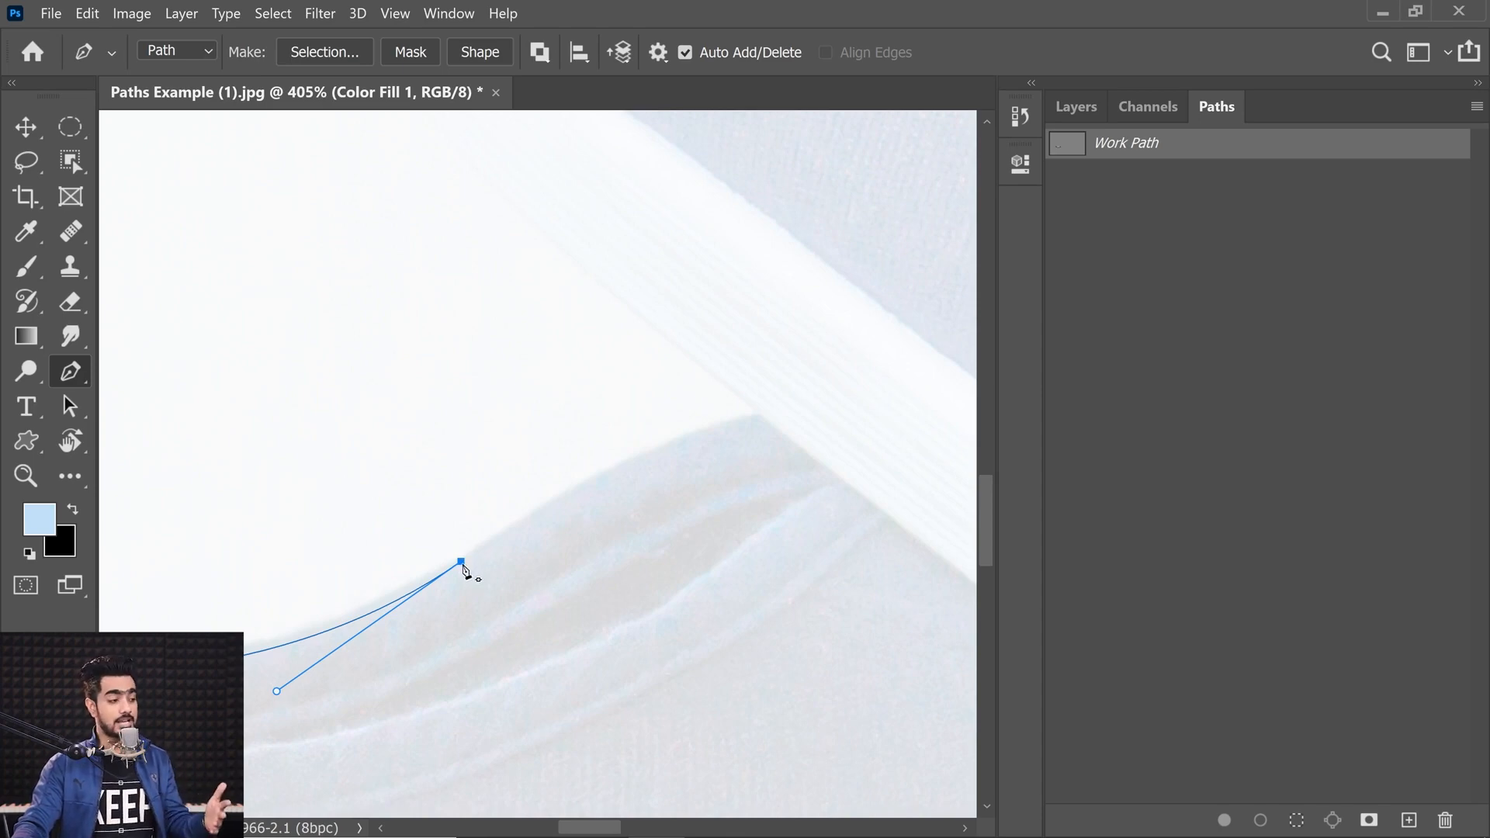
left_click_drag(461, 562, 539, 506)
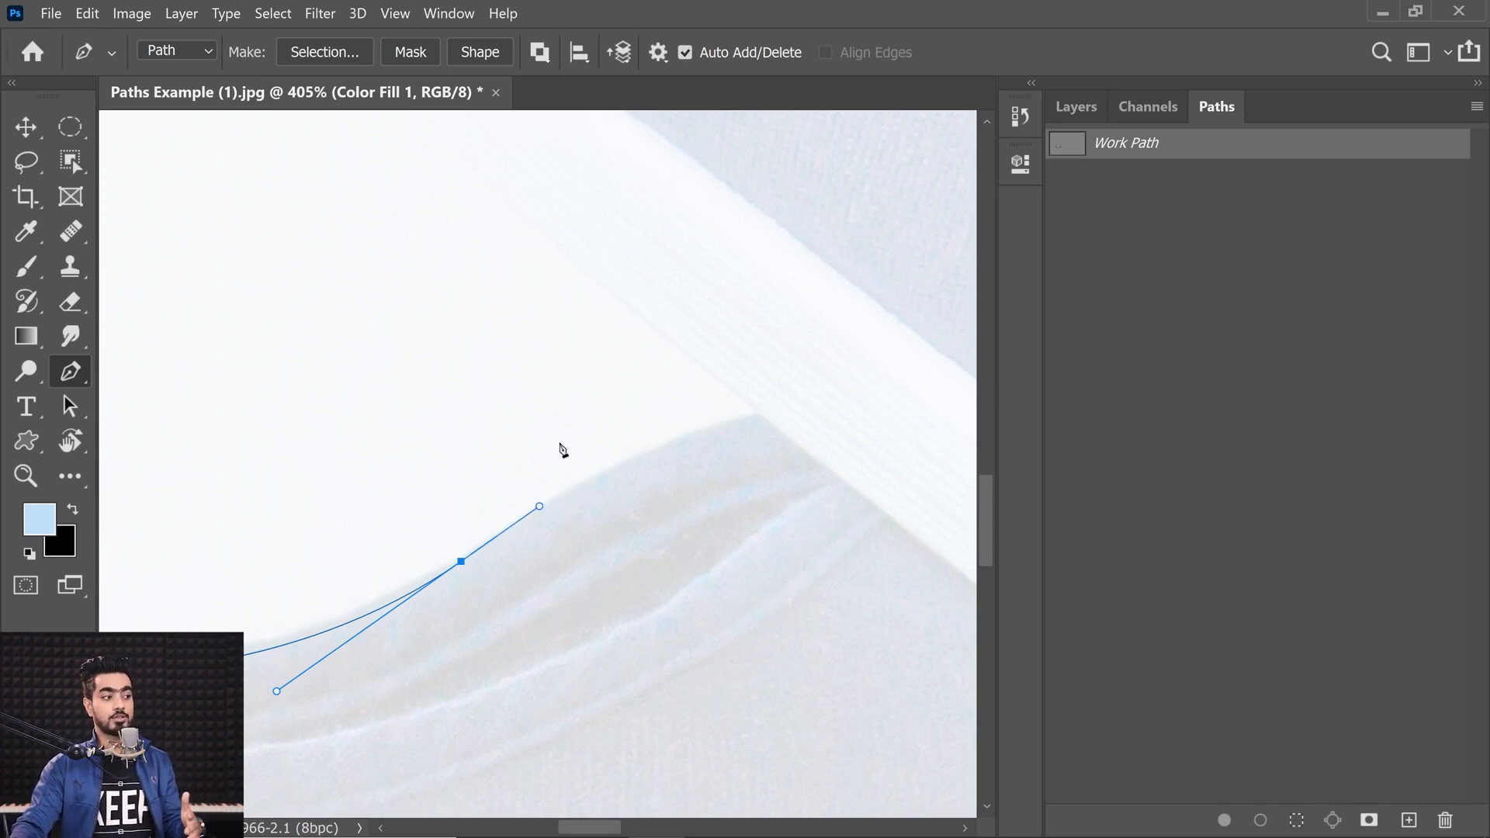
left_click_drag(758, 417, 814, 406)
left_click_drag(698, 429, 682, 431)
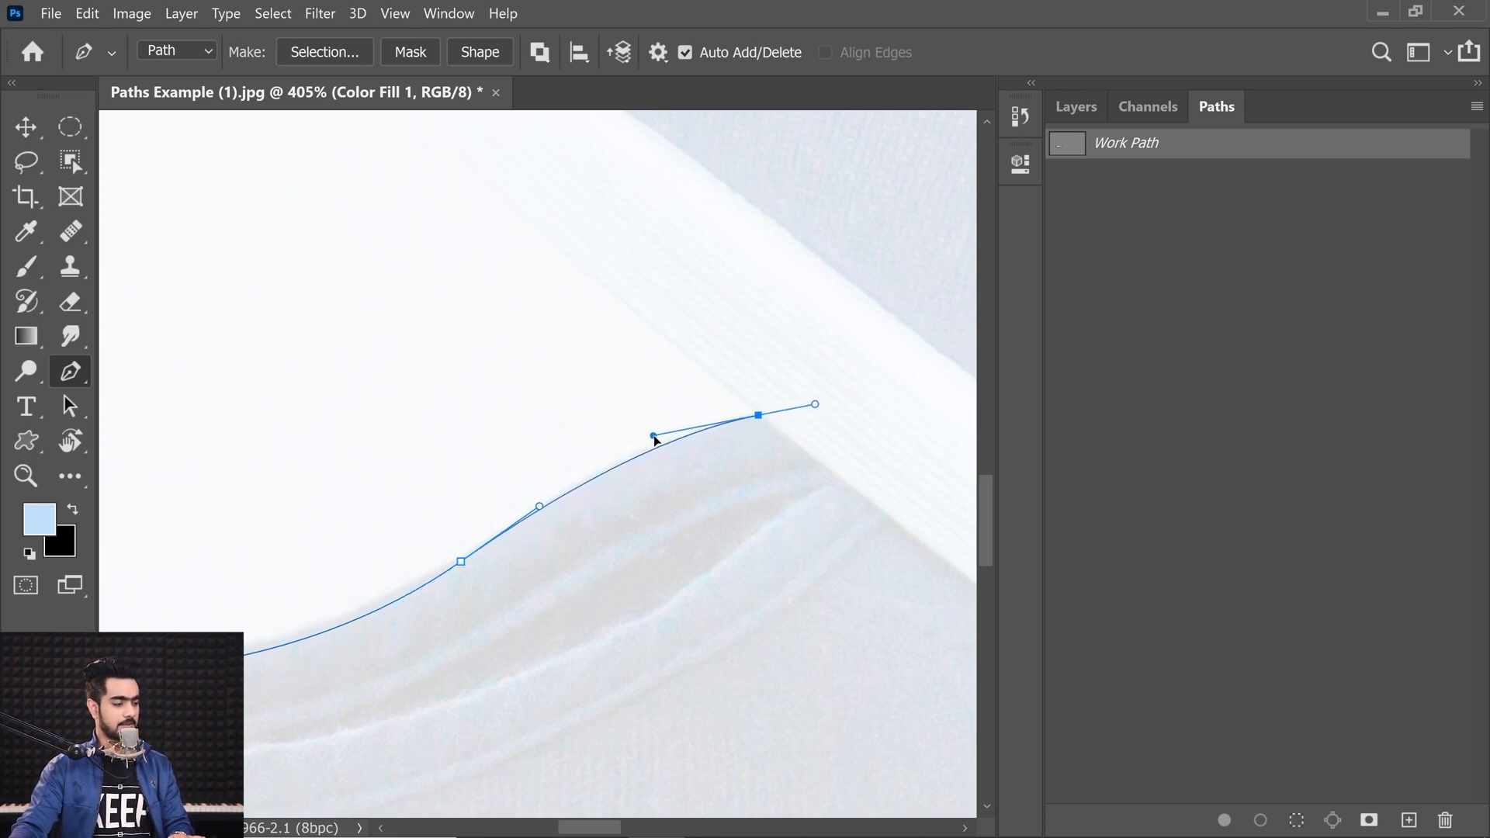
Step: Try pulling the peak anchor's handle upward and adding another anchor, then undo both
scroll(761, 416, "up", 3)
scroll(762, 416, "left", 1)
scroll(687, 476, "down", 1)
scroll(687, 476, "right", 2)
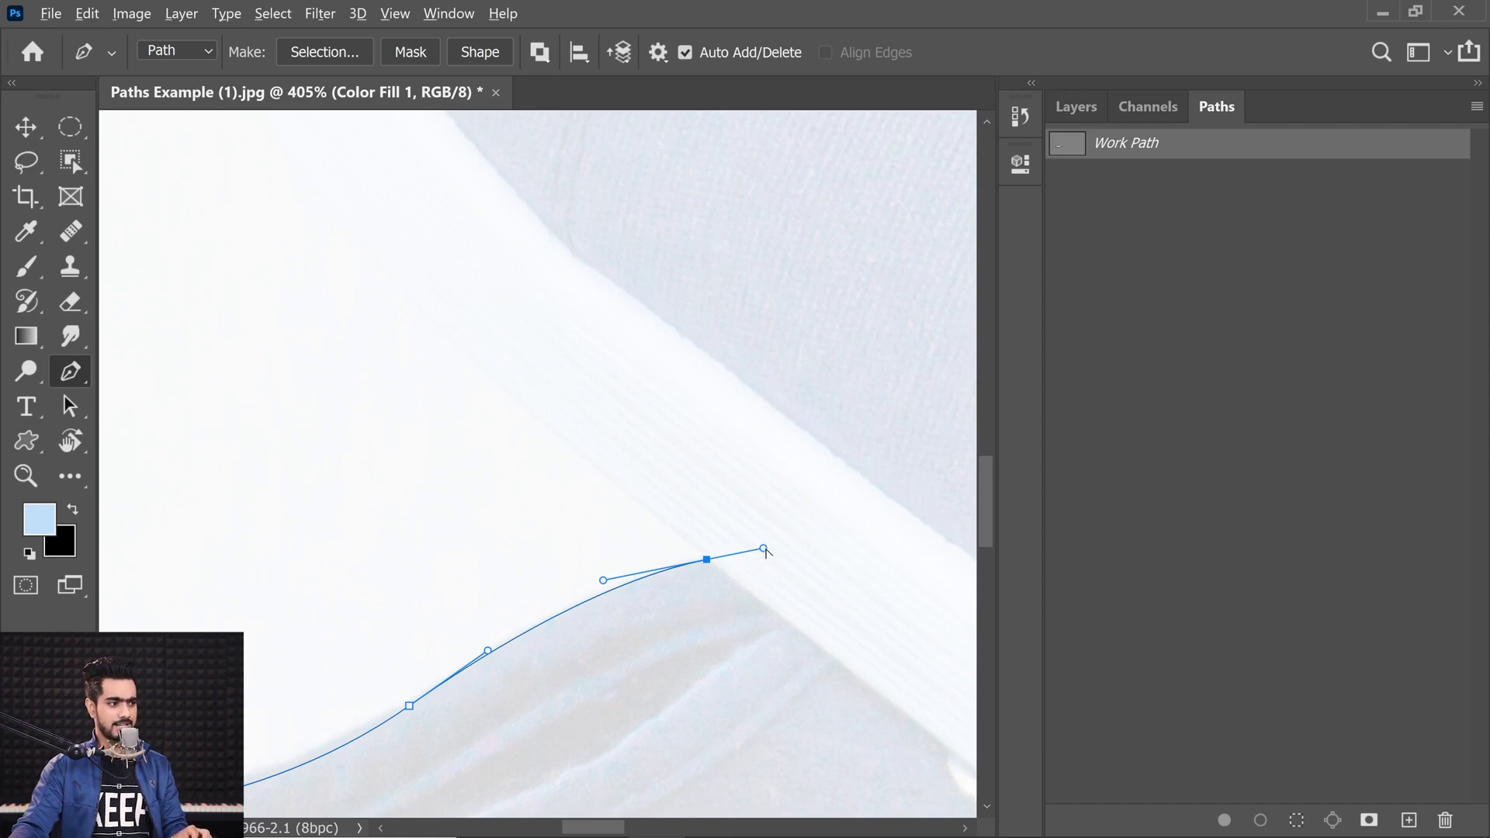
left_click_drag(764, 549, 562, 490)
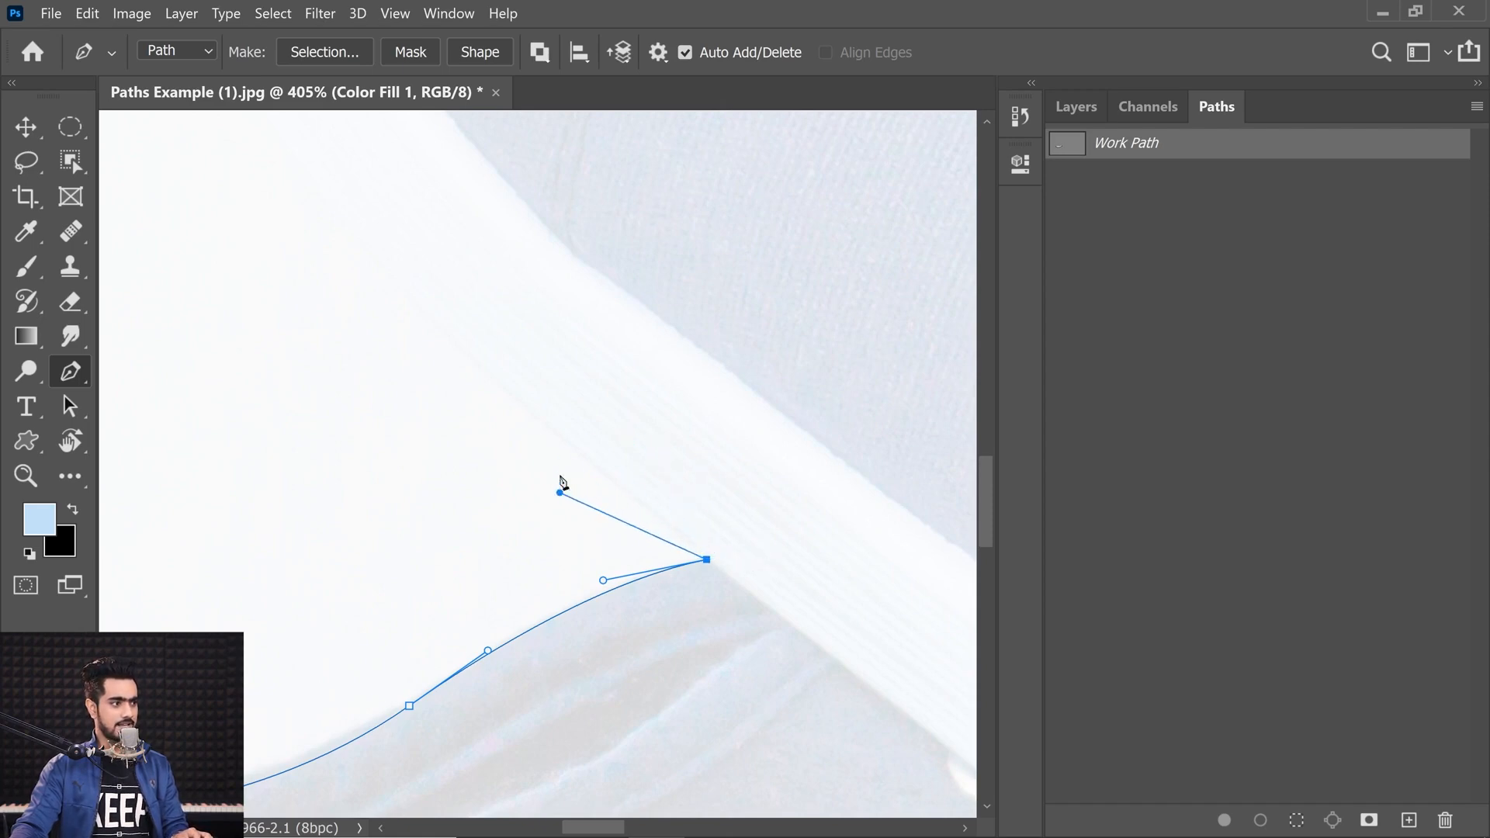
left_click_drag(460, 342, 426, 309)
key("ctrl+z")
key("ctrl+z")
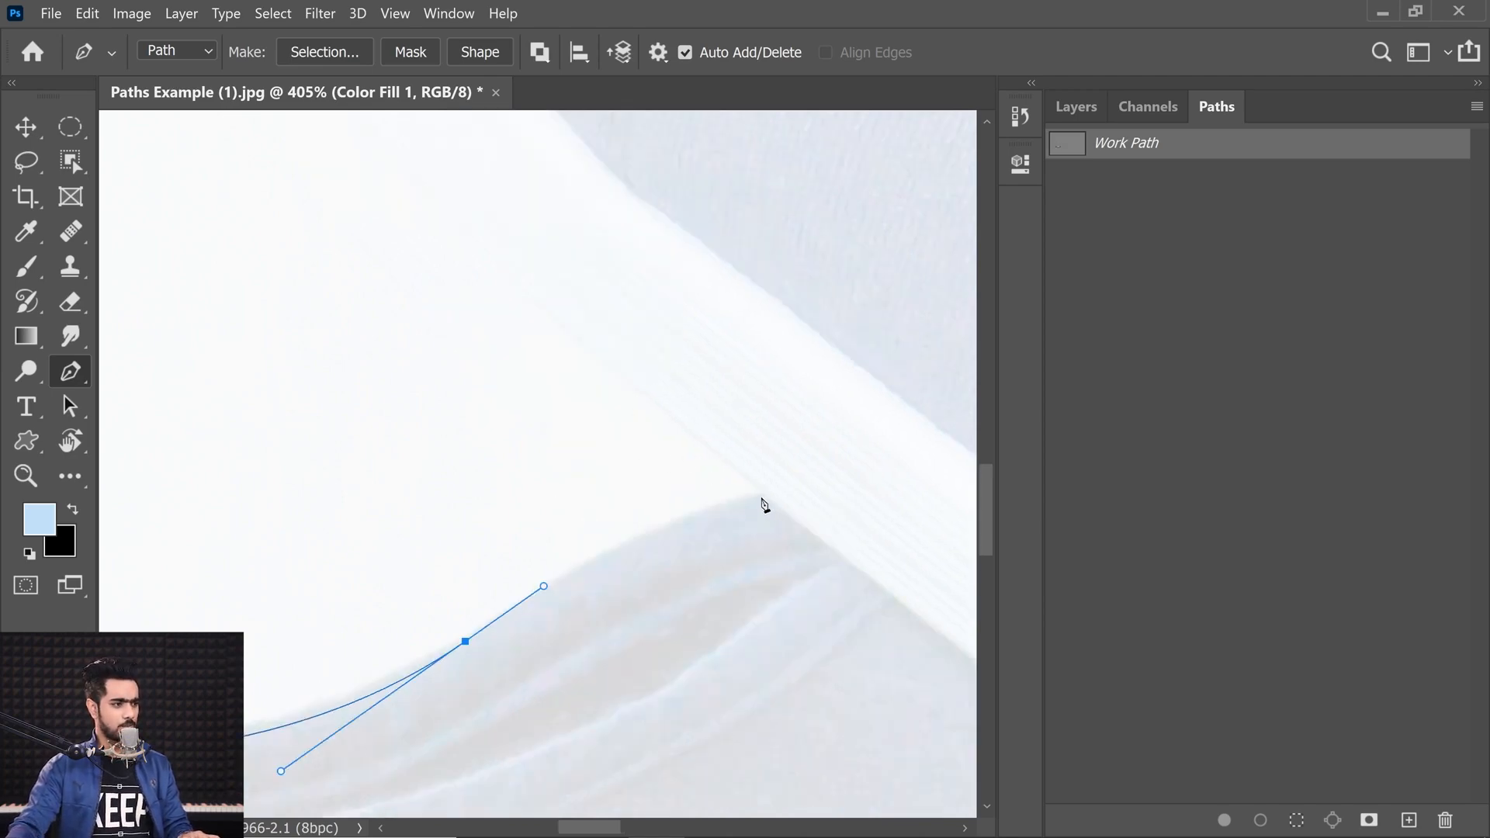
Step: Remove the peak anchor's outgoing handle and slightly shorten its incoming handle
left_click_drag(762, 493, 849, 475)
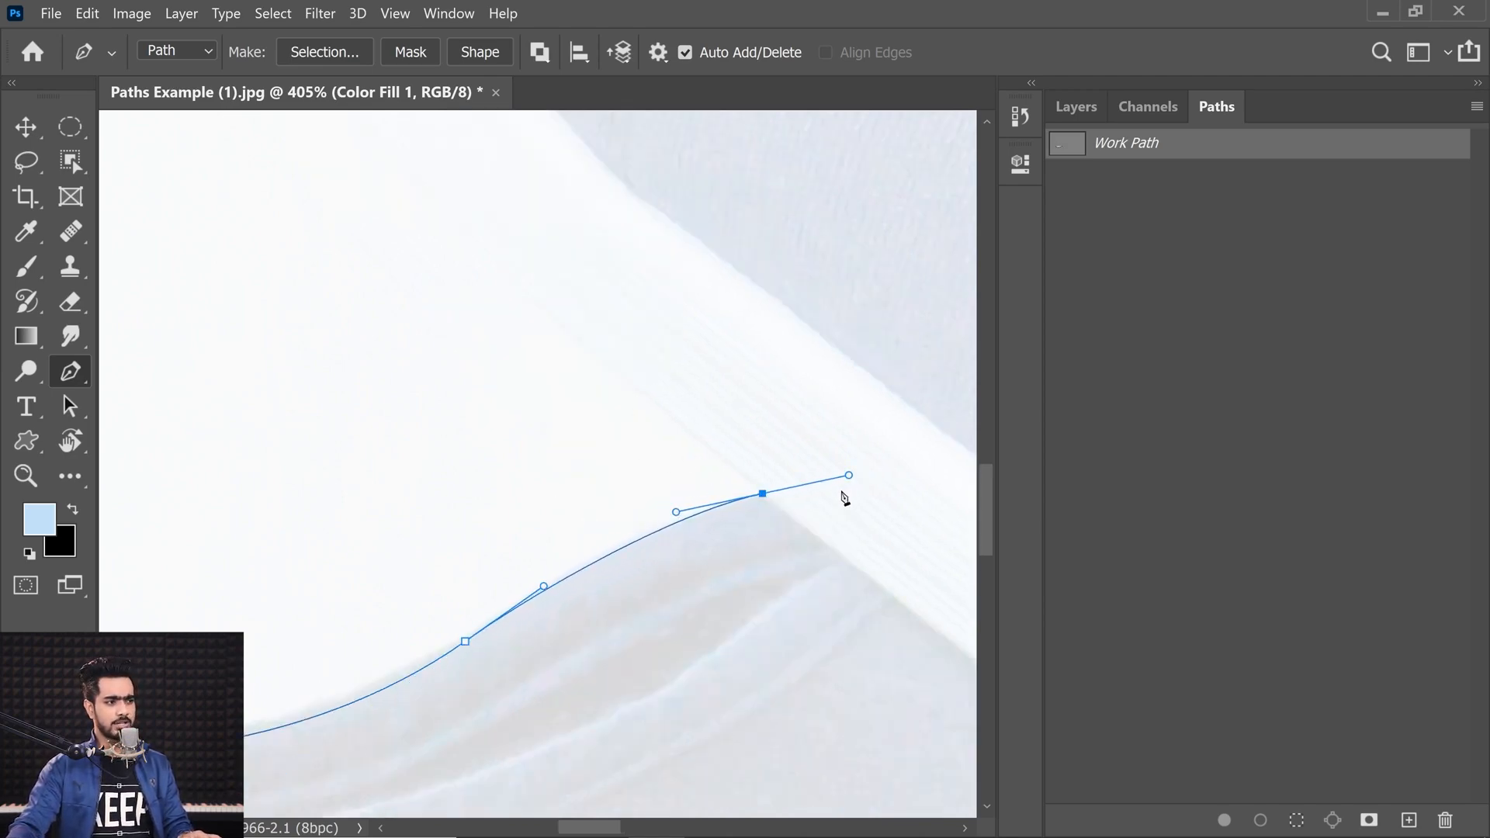
left_click(763, 496, "alt")
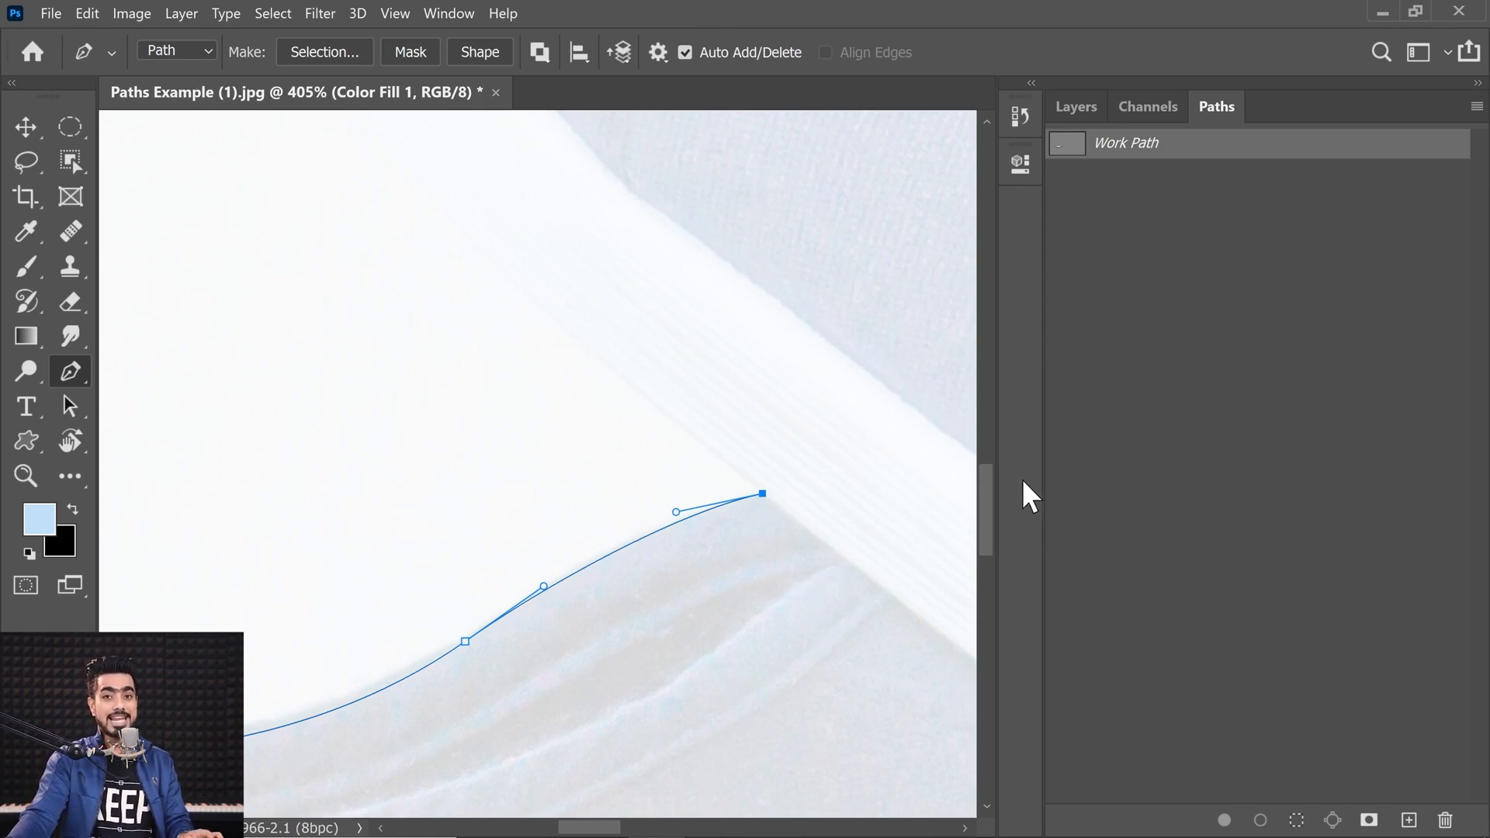
left_click_drag(677, 513, 653, 512)
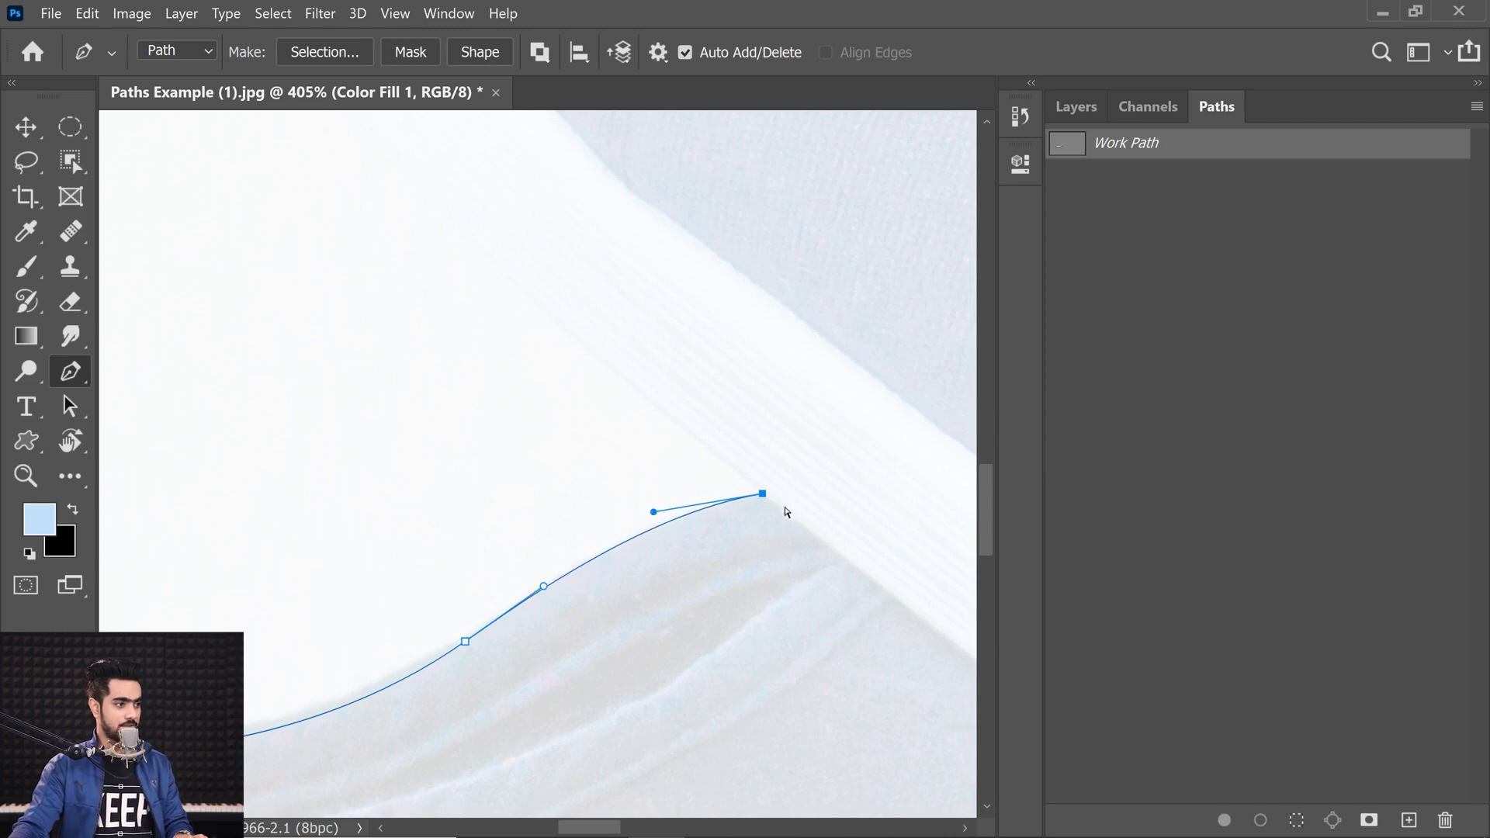
Step: Hide the Color Fill 1 layer to see the shoe photo beneath the path again
left_click_drag(764, 498, 559, 527)
left_click_drag(398, 588, 615, 558)
left_click_drag(547, 304, 466, 536)
left_click_drag(599, 356, 446, 323)
left_click_drag(522, 432, 489, 366)
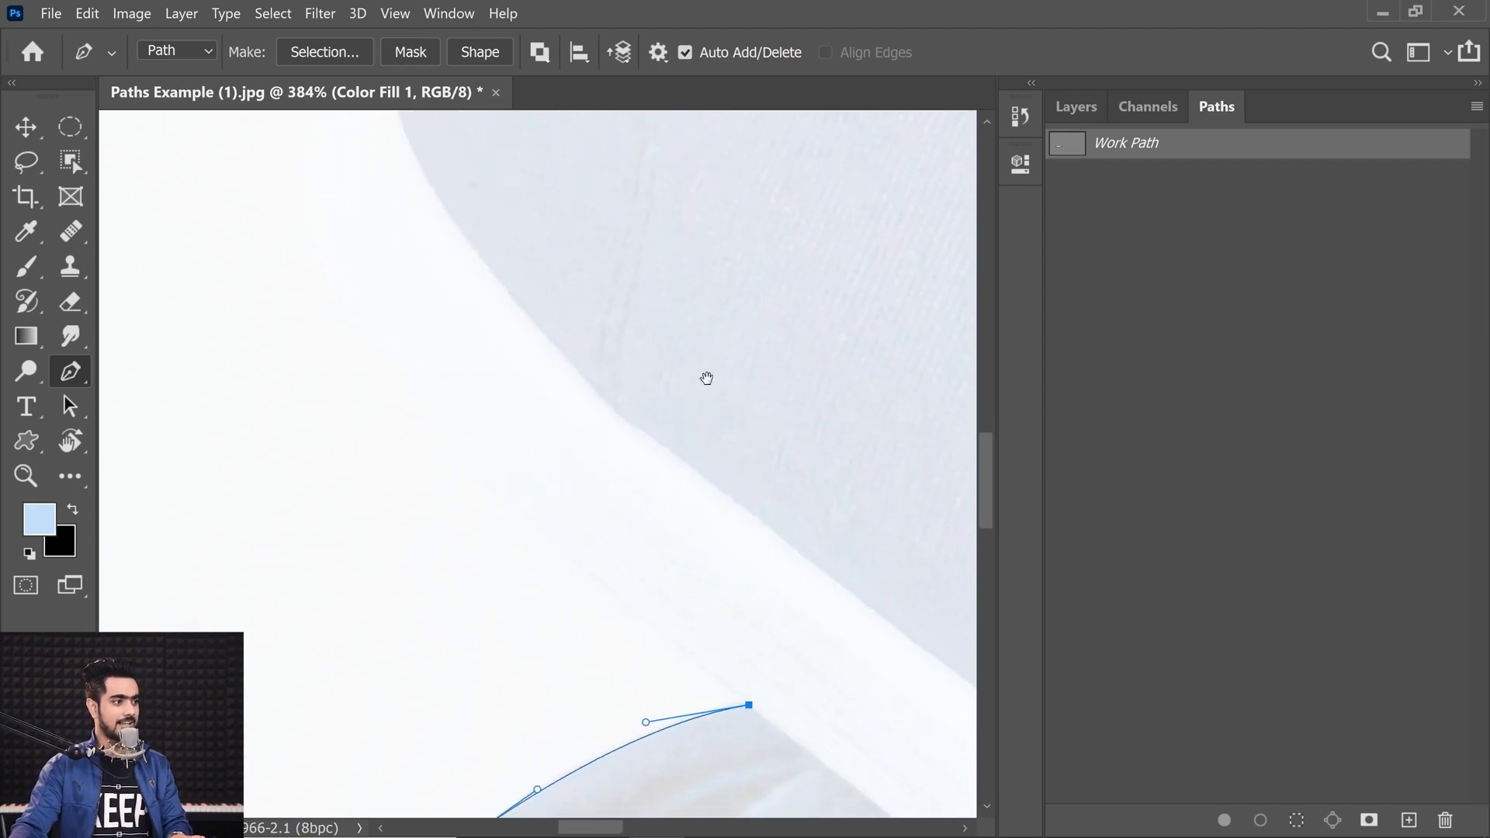
left_click(1077, 107)
left_click(1062, 260)
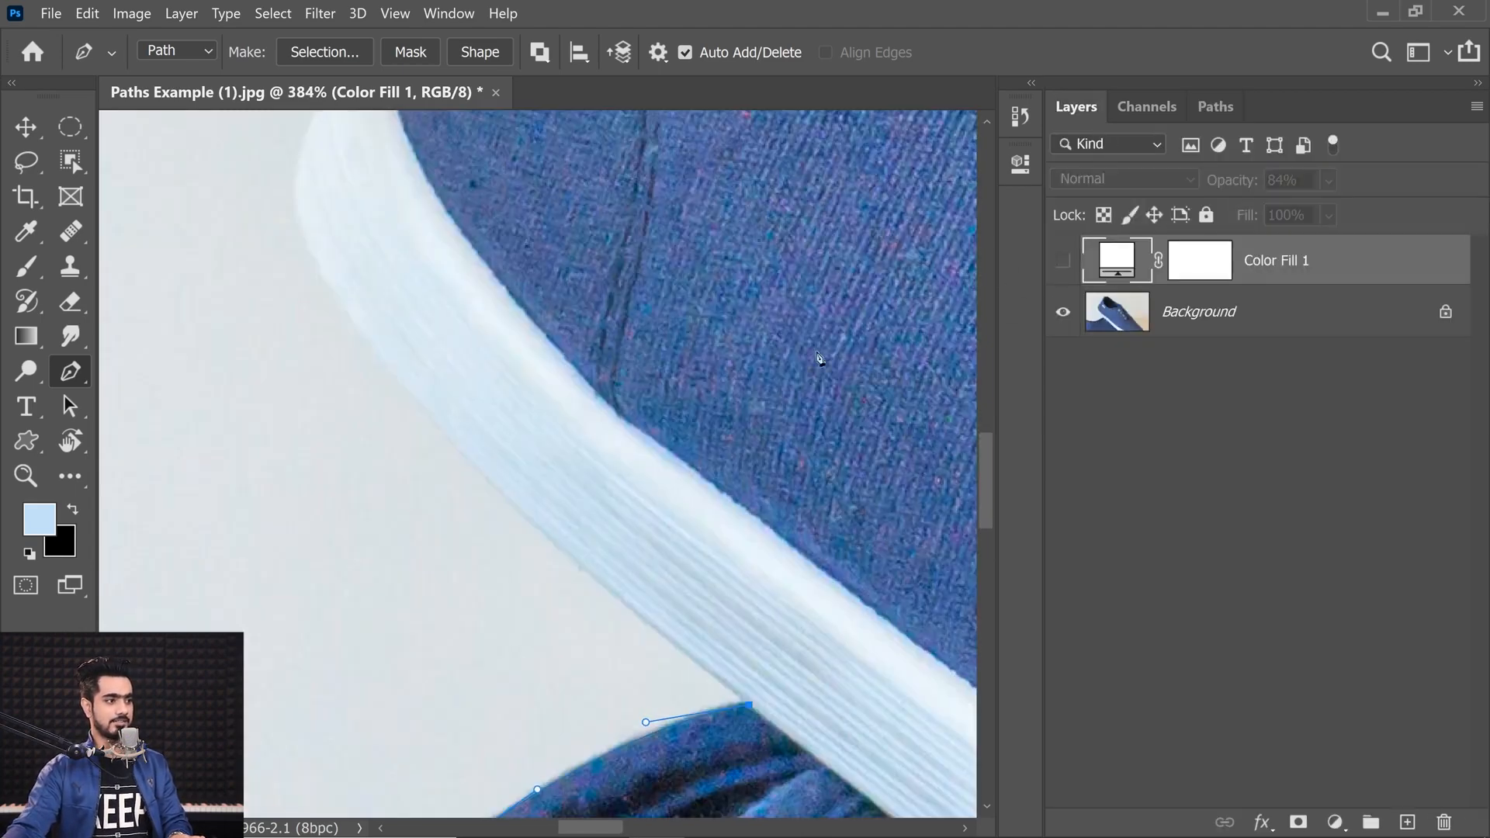
Step: Switch to the Paths panel and continue the path with a curved anchor up the collar's outer edge
left_click(1215, 107)
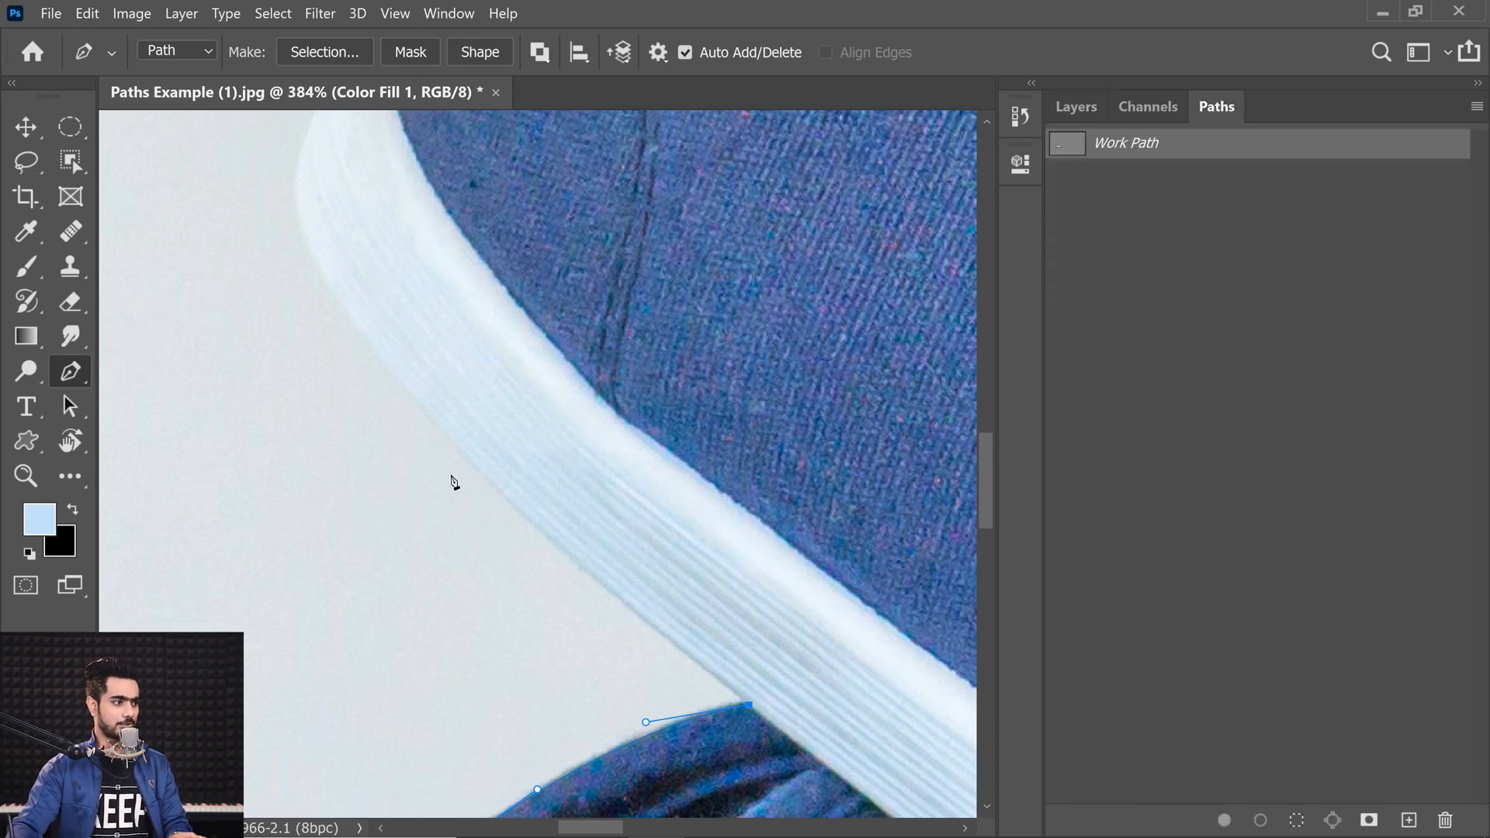
left_click_drag(472, 466, 481, 504)
left_click_drag(337, 321, 402, 467)
left_click_drag(337, 325, 335, 324)
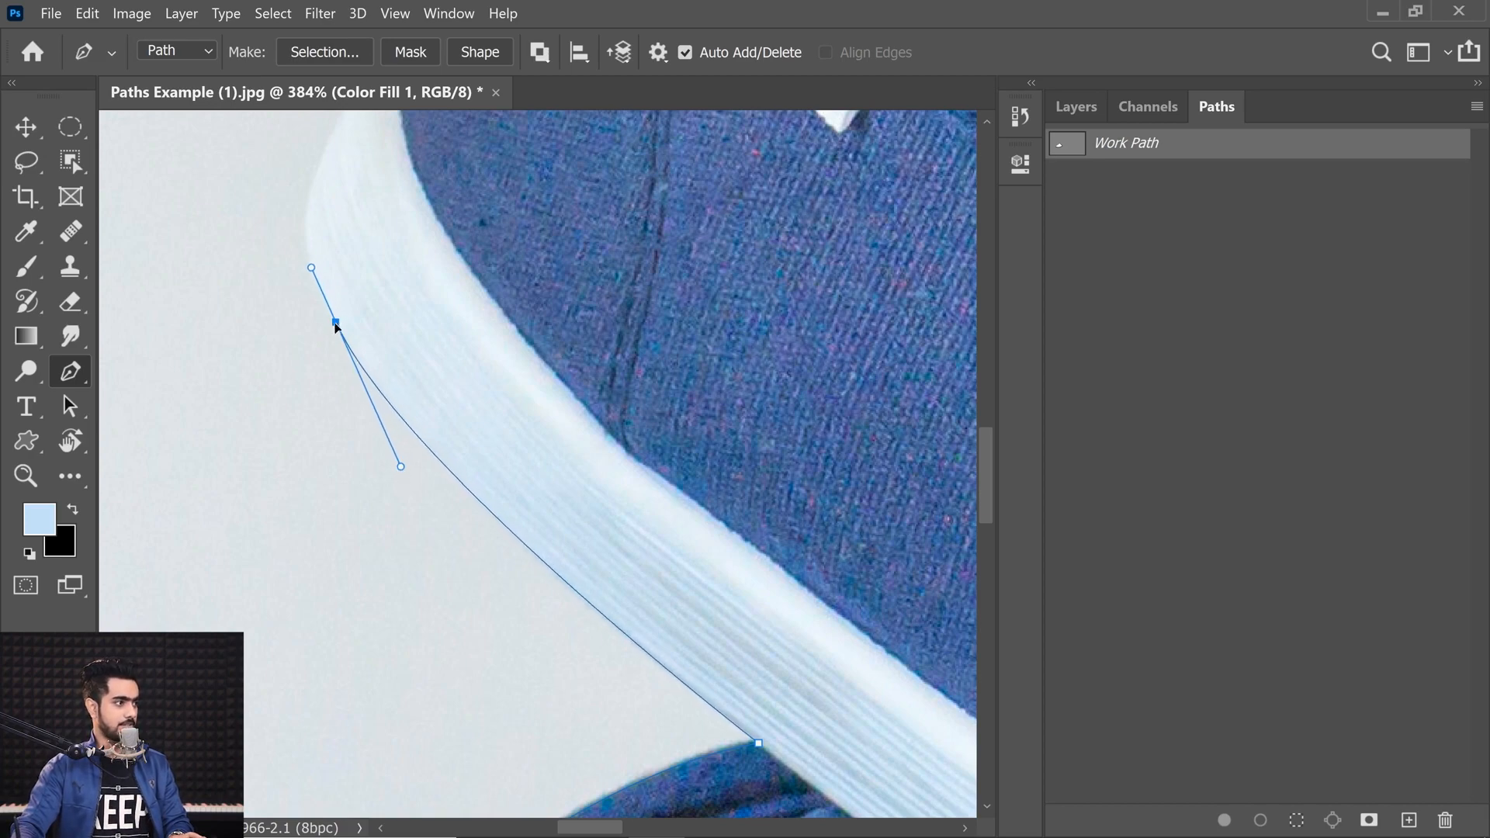
Step: Zoom in and add curved anchors further up the collar's outer edge
scroll(327, 242, "up", 1)
left_click_drag(326, 242, 308, 363)
left_click_drag(292, 283, 309, 244)
left_click_drag(334, 155, 265, 391)
left_click_drag(324, 311, 353, 268)
left_click_drag(366, 268, 351, 336)
Step: Add a curved anchor where the collar's edge rises beside the label
scroll(352, 336, "down", 1)
scroll(354, 333, "up", 1)
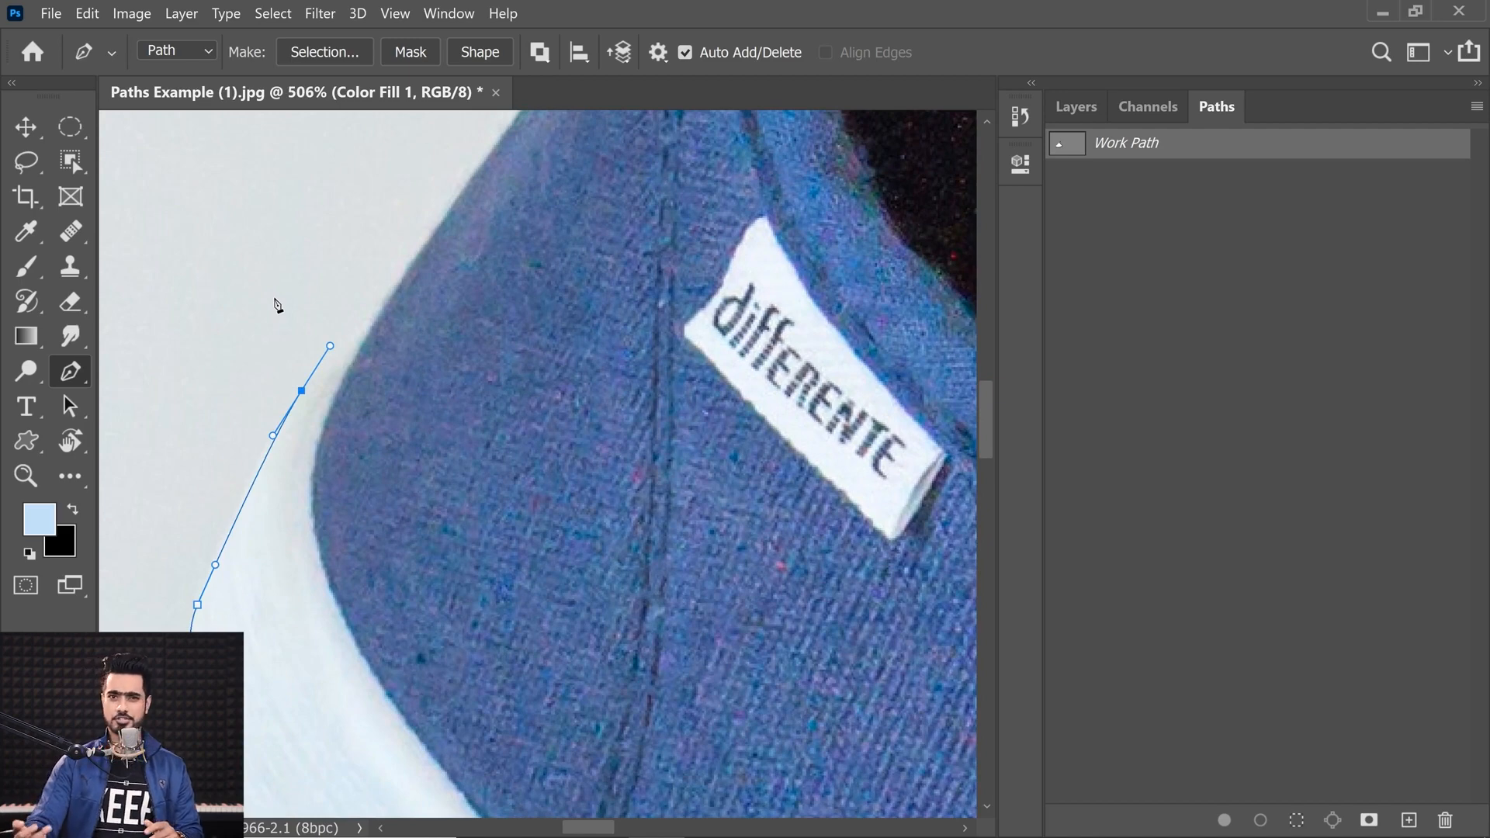
scroll(336, 360, "up", 1)
left_click_drag(370, 336, 382, 329)
left_click_drag(299, 392, 292, 409)
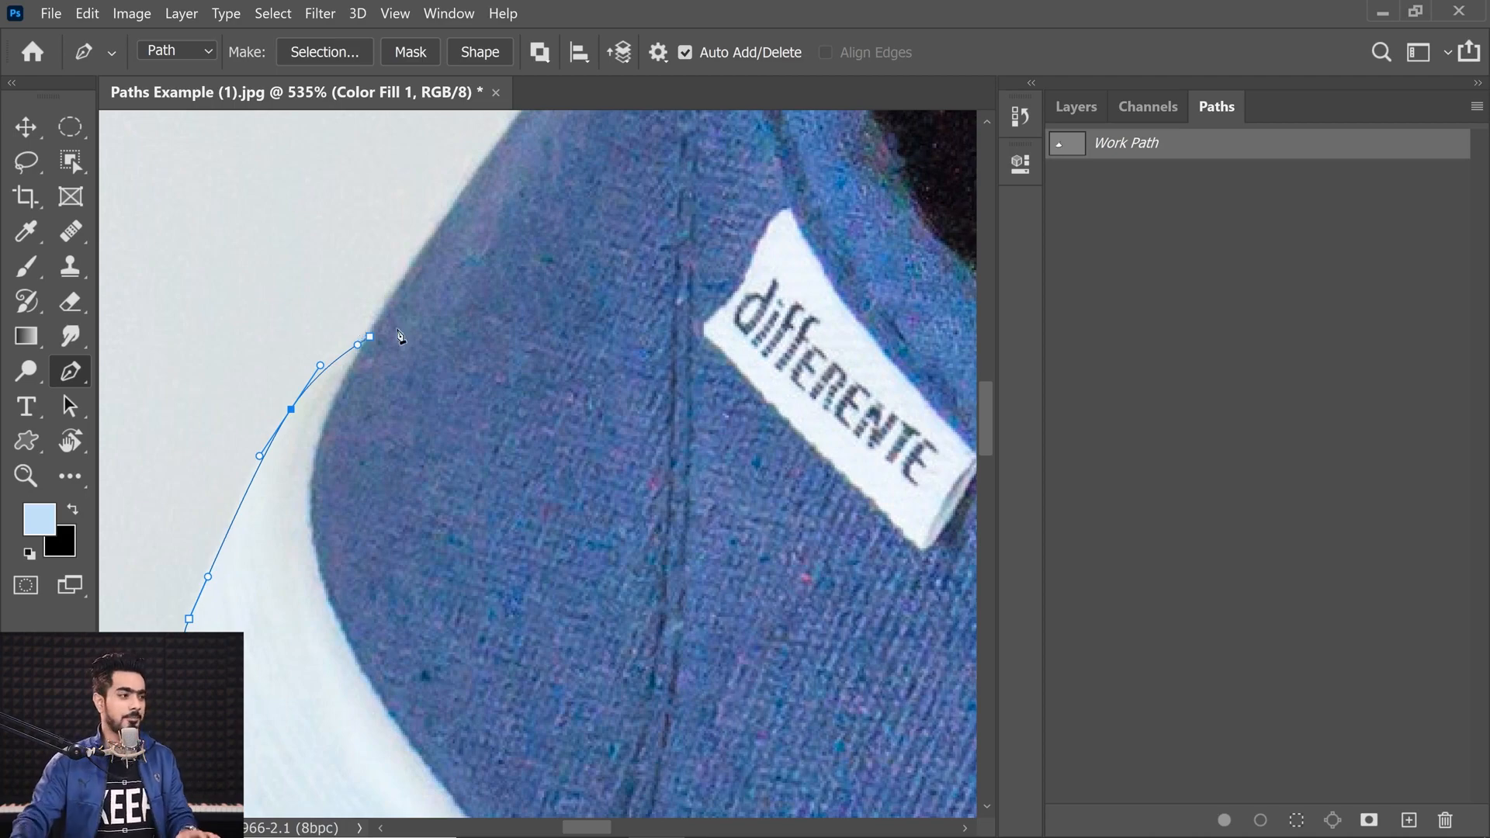
Step: Continue the path over the top of the collar opening with curved anchors
left_click_drag(421, 556, 376, 595)
left_click_drag(265, 694, 638, 242)
left_click_drag(521, 594, 555, 621)
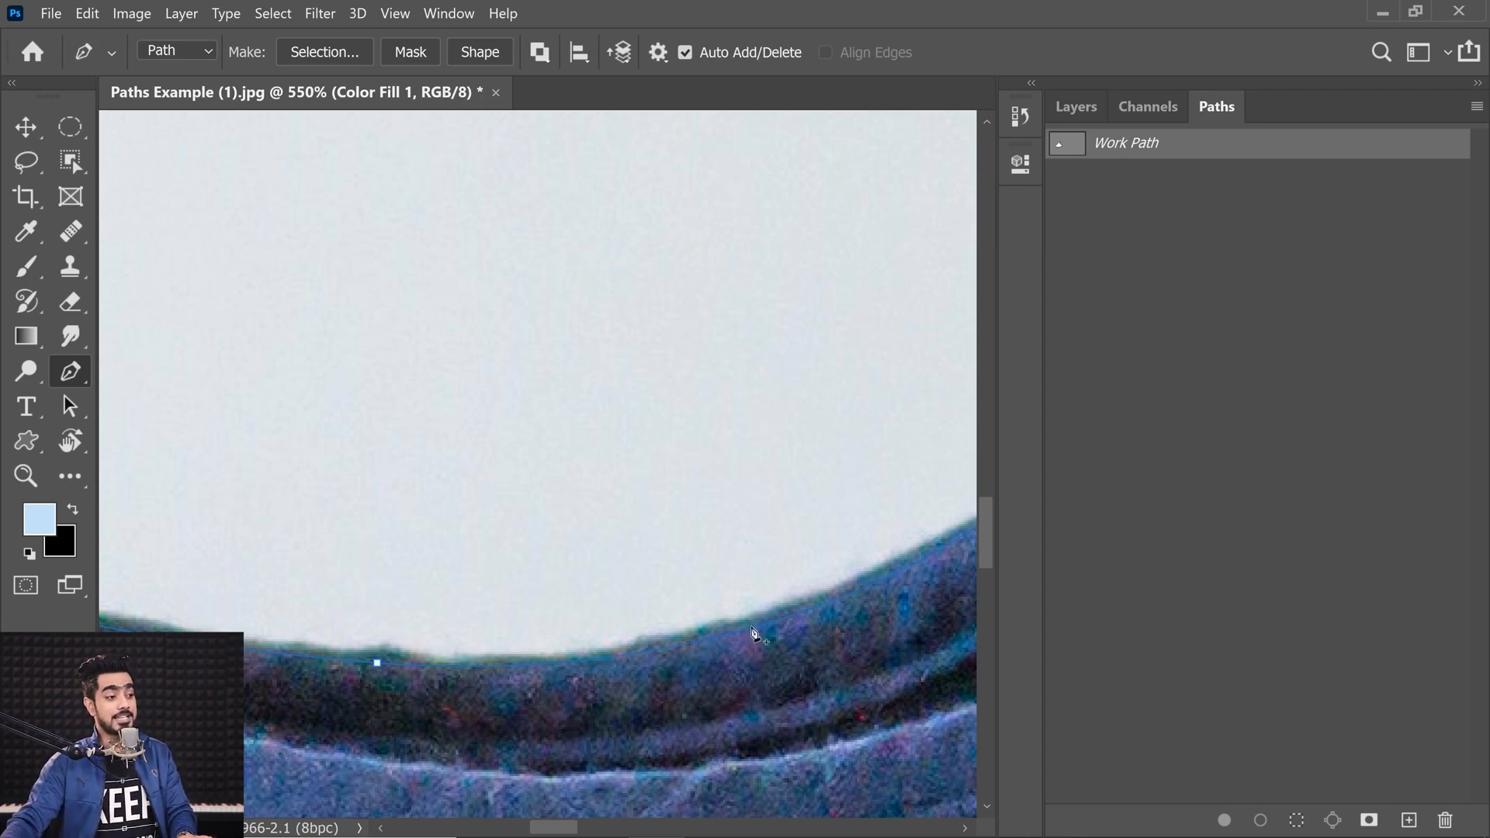
left_click_drag(865, 514, 853, 482)
left_click_drag(766, 479, 661, 598)
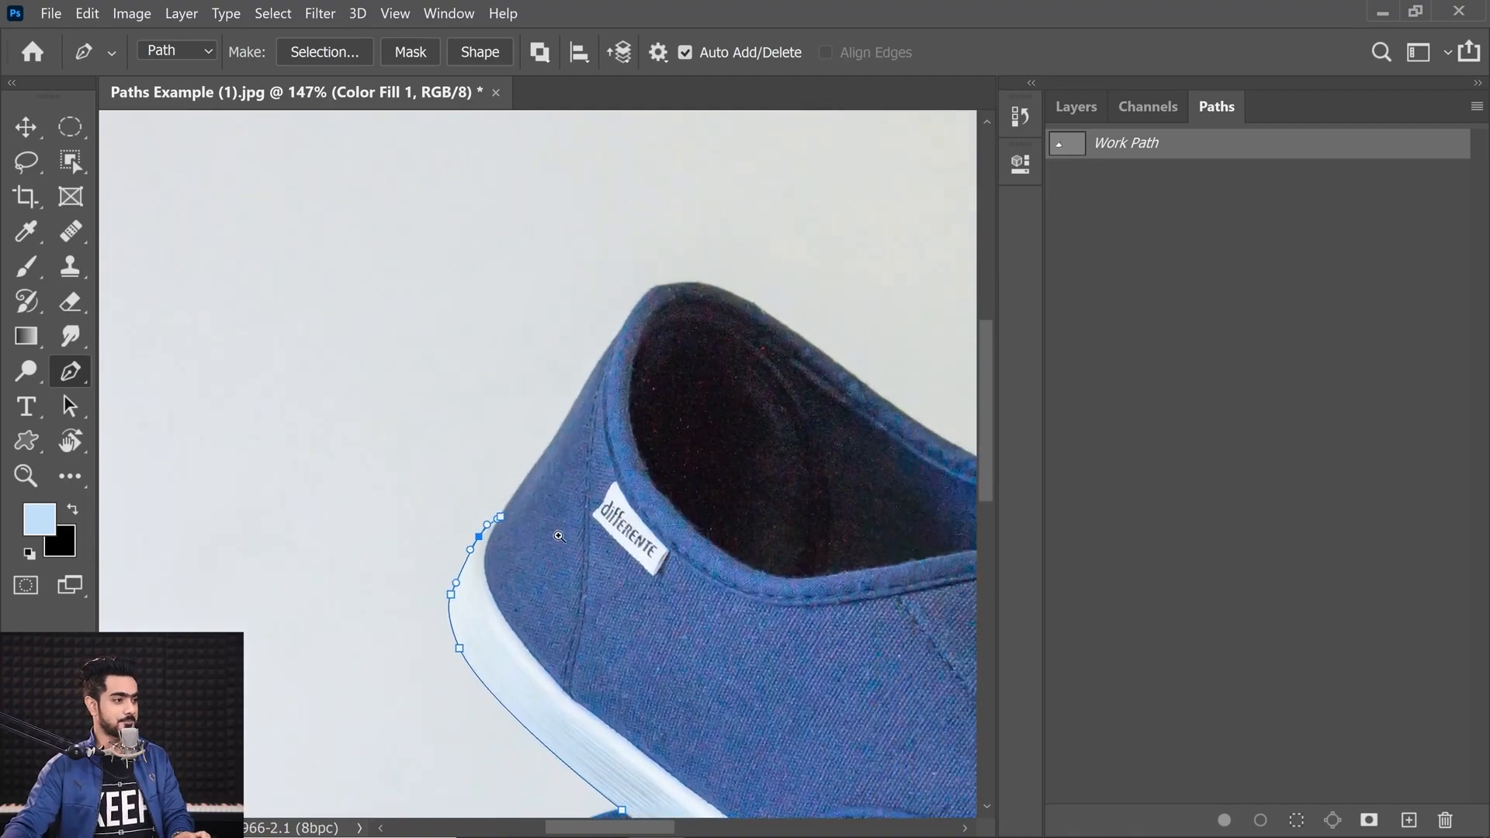
Step: Zoom out and keep tracing along the collar's top rim
scroll(532, 529, "up", 6)
left_click_drag(525, 532, 509, 663)
scroll(528, 544, "down", 2)
left_click_drag(584, 387, 622, 342)
left_click_drag(717, 175, 595, 359)
scroll(606, 345, "up", 2)
left_click_drag(640, 267, 579, 380)
left_click_drag(595, 379, 617, 346)
left_click_drag(714, 209, 556, 367)
left_click_drag(615, 327, 666, 314)
left_click_drag(839, 334, 610, 334)
Step: Carry the path down the collar's rear slope with curved anchors
left_click_drag(736, 368, 860, 446)
left_click_drag(385, 328, 374, 340)
left_click_drag(322, 353, 298, 362)
left_click_drag(782, 546, 387, 372)
scroll(388, 372, "down", 5)
left_click_drag(778, 585, 821, 605)
left_click_drag(401, 320, 394, 314)
left_click_drag(319, 270, 296, 262)
left_click_drag(223, 290, 238, 284)
left_click_drag(296, 262, 304, 268)
left_click_drag(543, 403, 396, 336)
left_click_drag(630, 519, 654, 530)
left_click_drag(612, 510, 511, 456)
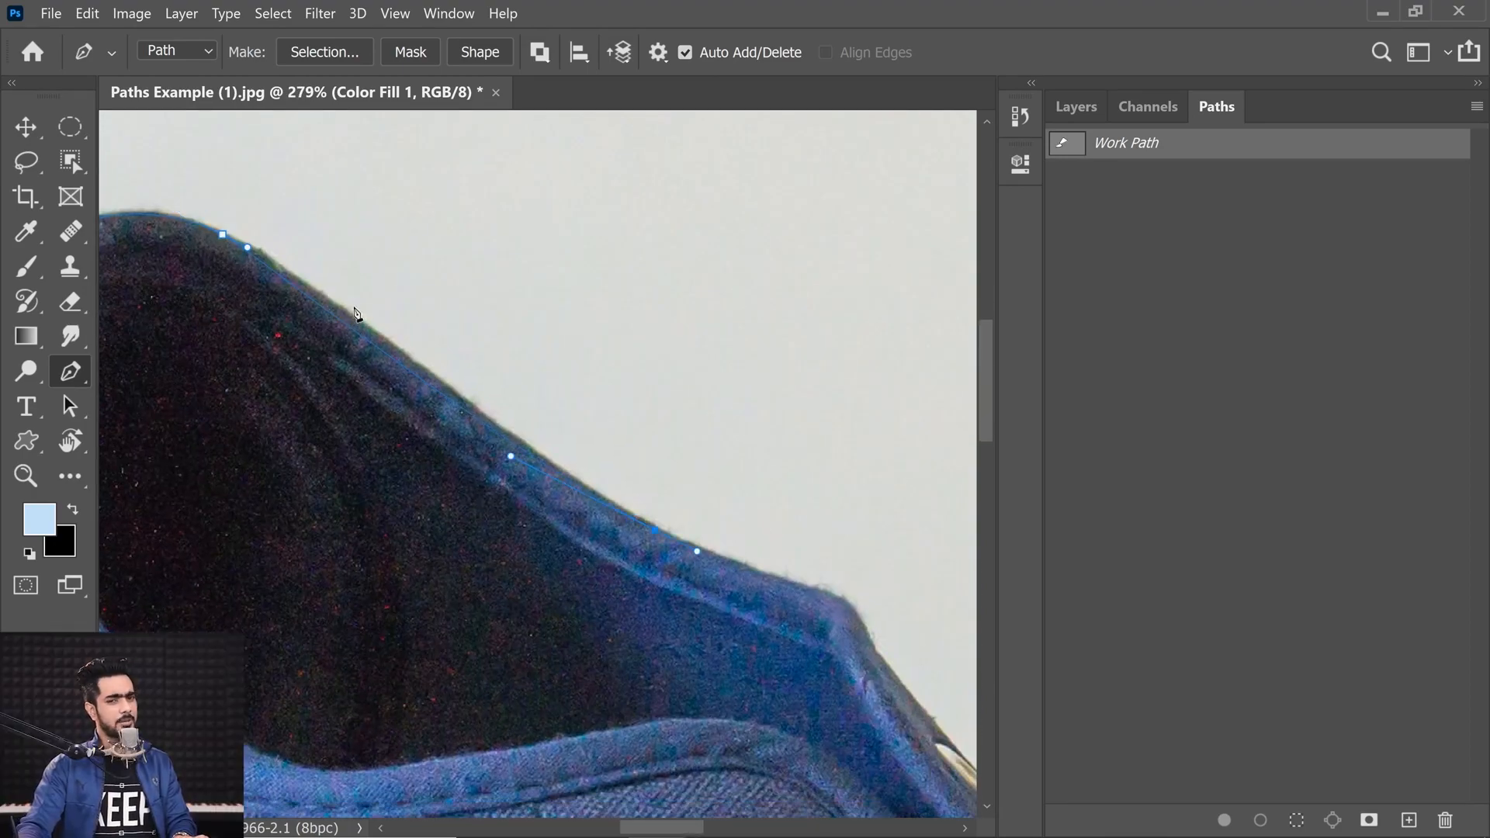
Step: Add and reposition anchors on the rear slope so the path hugs the edge
left_click(341, 320)
left_click_drag(340, 325, 345, 320)
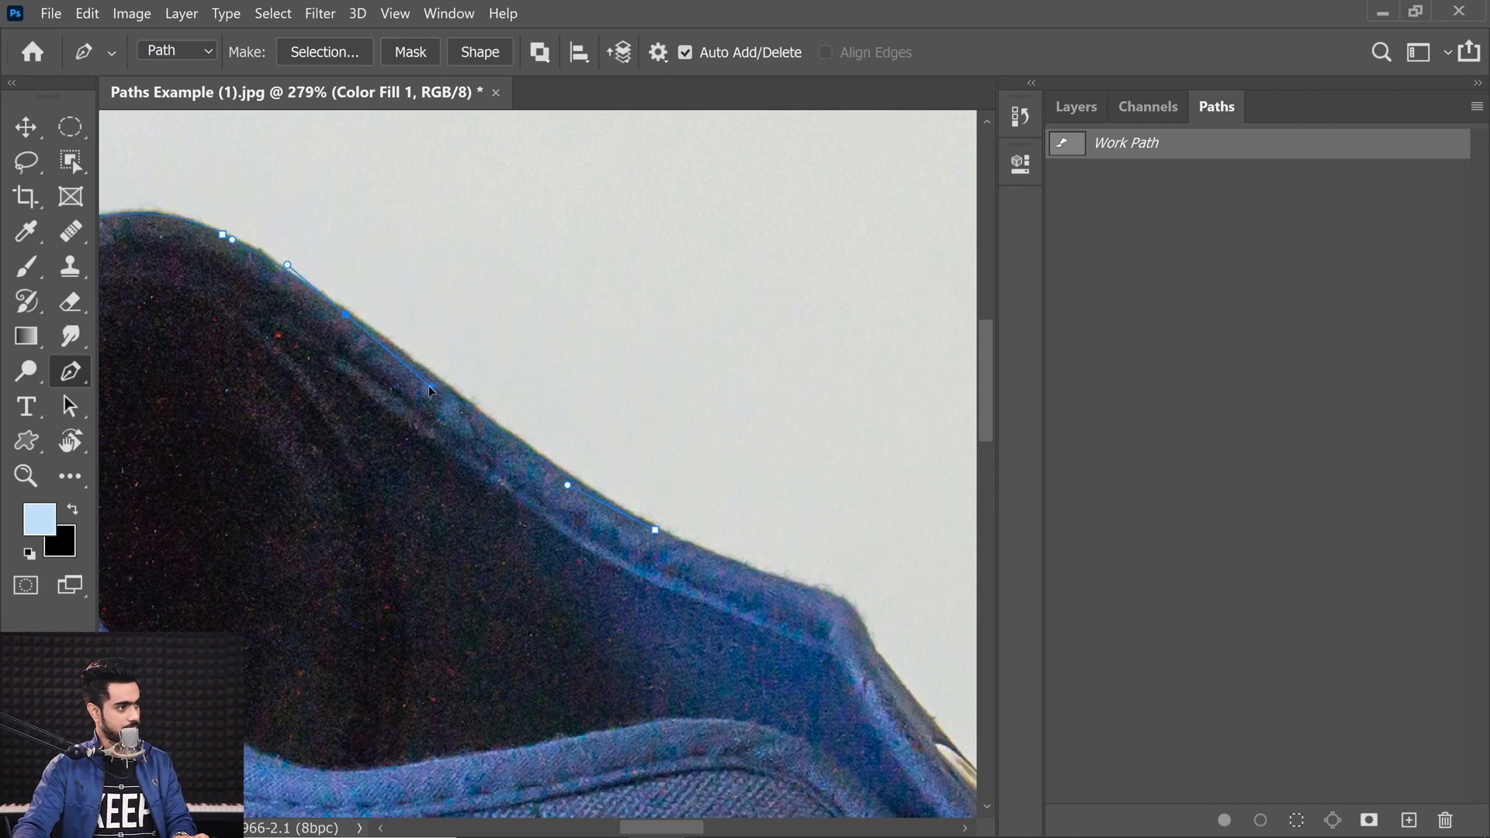
left_click_drag(428, 386, 434, 391)
left_click_drag(232, 239, 251, 251)
left_click_drag(346, 317, 370, 335)
left_click_drag(291, 284, 307, 283)
left_click(655, 530, "ctrl")
left_click_drag(844, 609, 629, 517)
Step: Zoom in and add an anchor at the sharp bend at the top of the heel
scroll(636, 518, "up", 5)
left_click_drag(663, 592, 669, 607)
left_click_drag(658, 576, 636, 524)
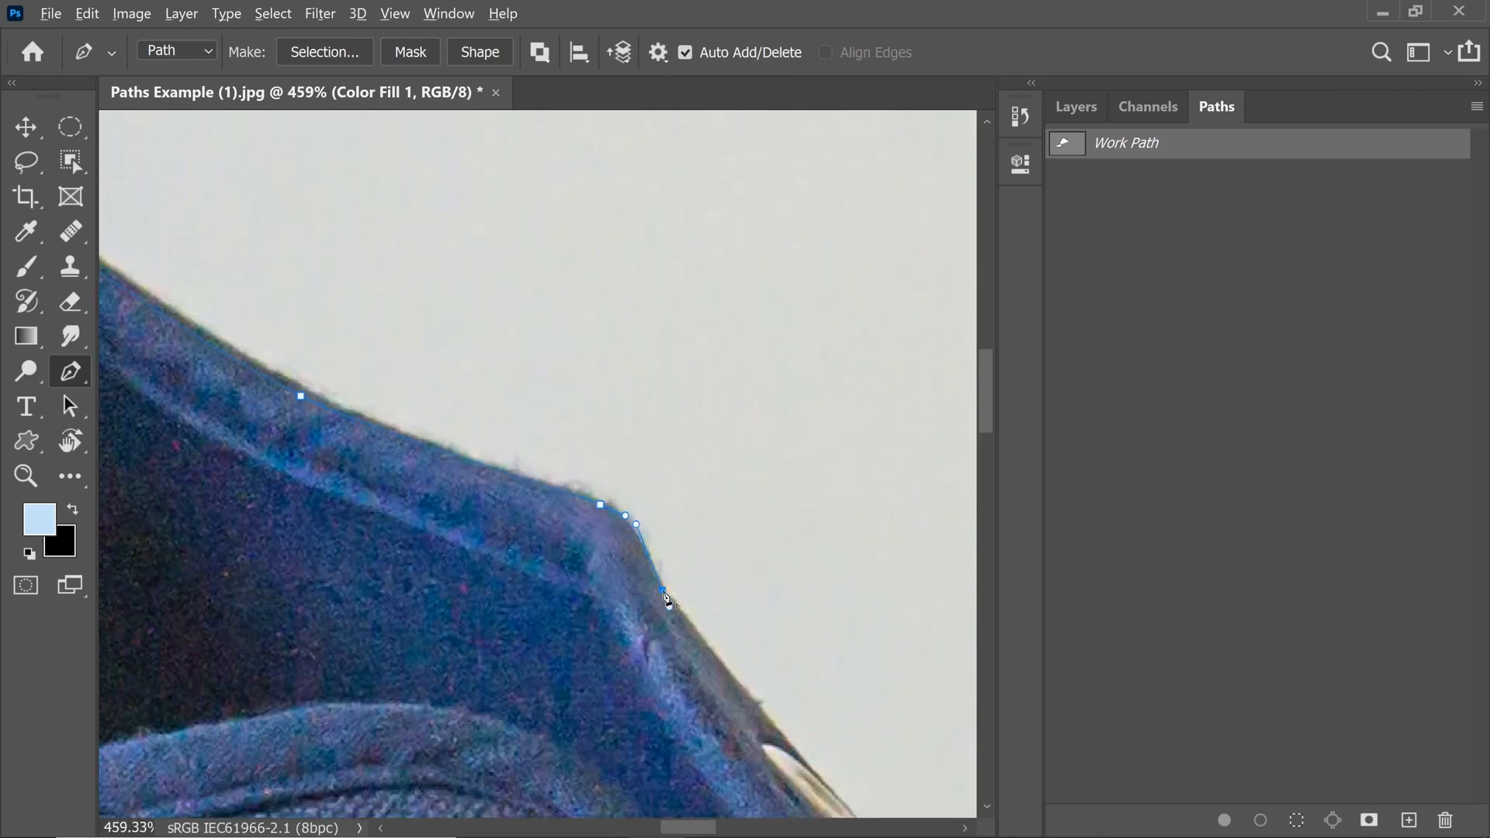
left_click(664, 591, "alt")
scroll(398, 455, "down", 1)
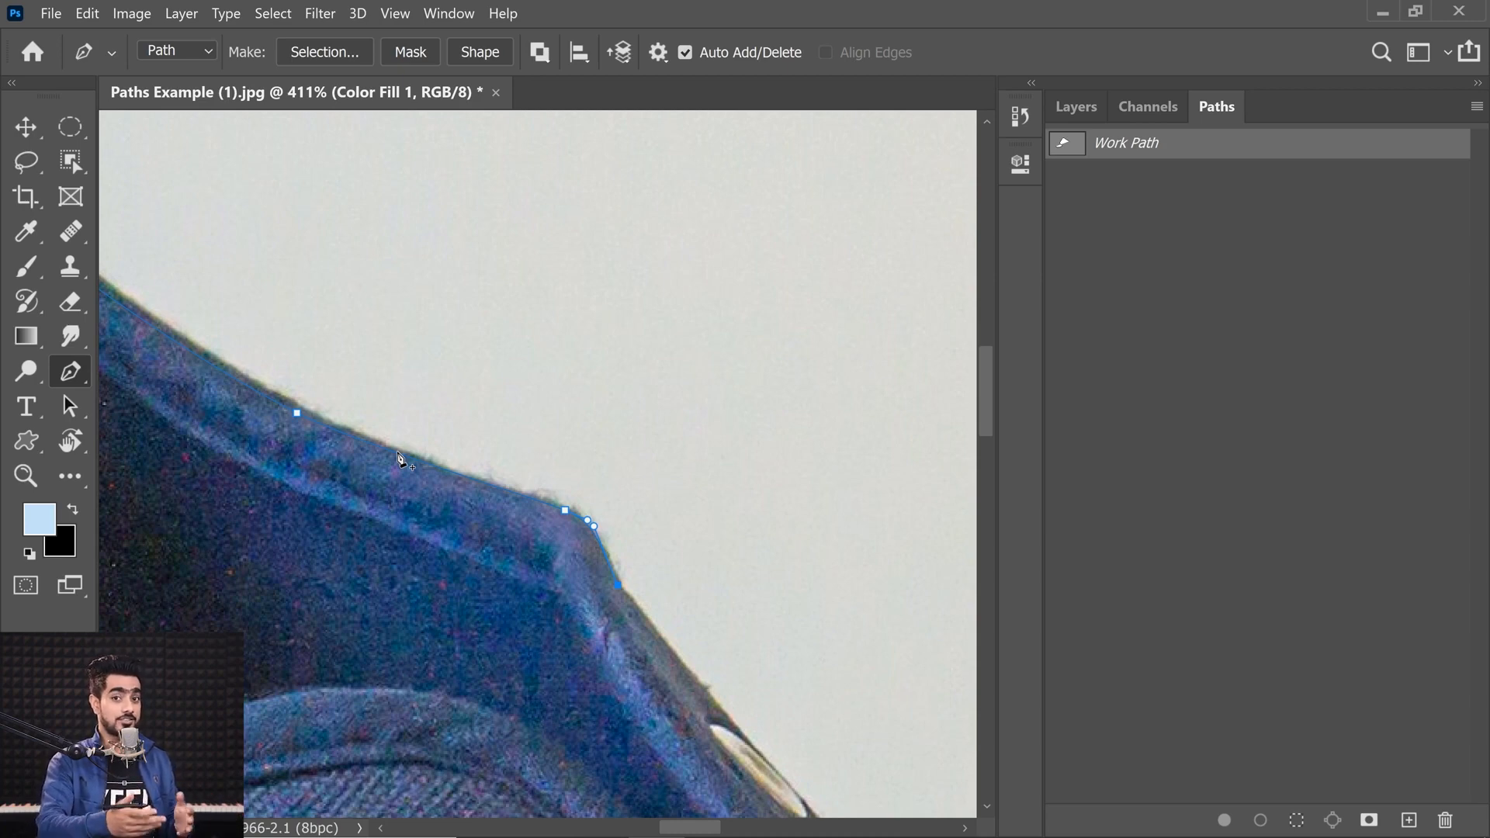
Step: Set the path display thickness to 3 px
left_click(658, 53)
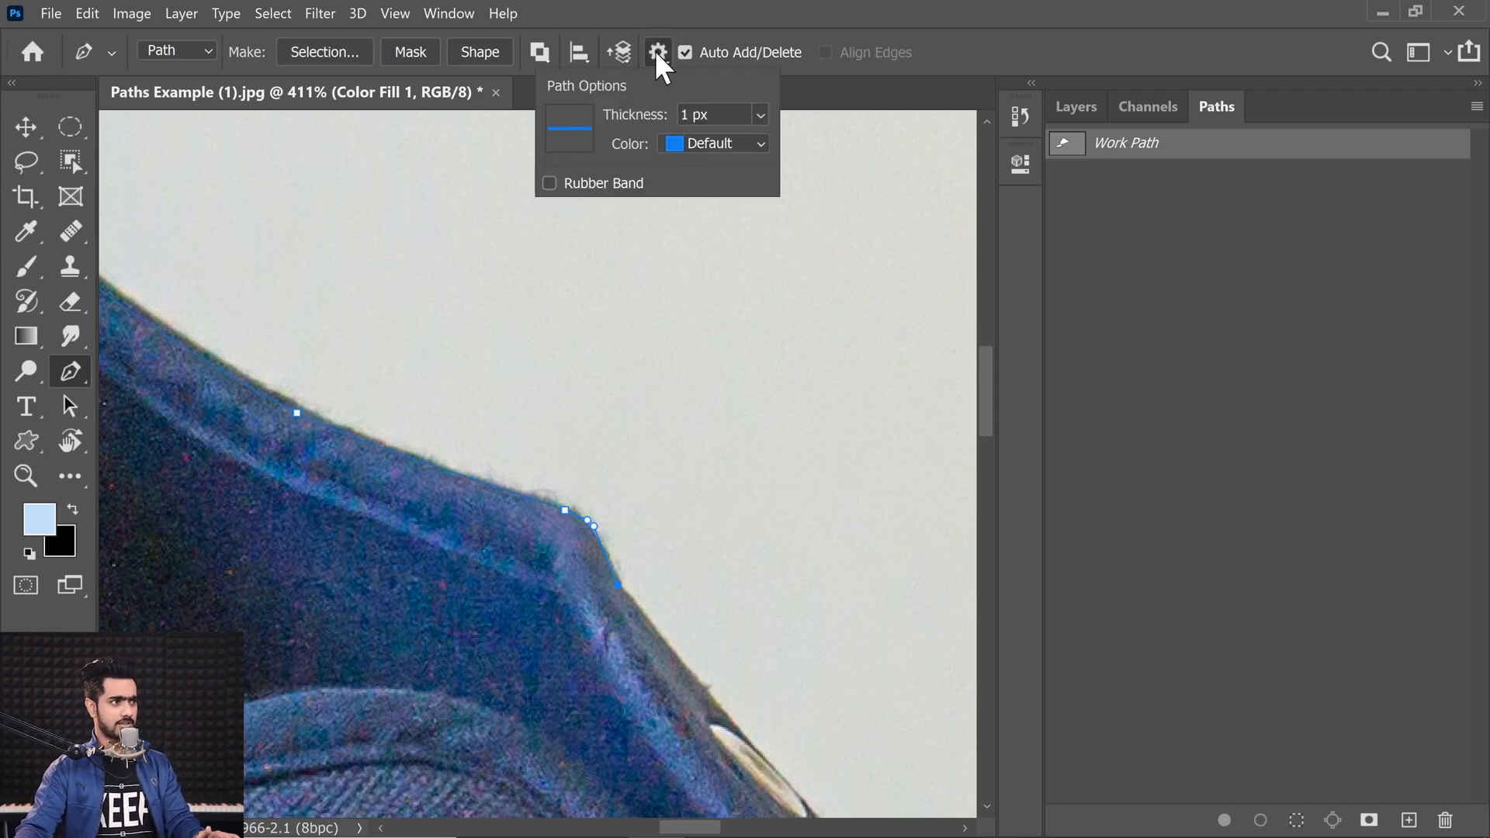
left_click(758, 117)
left_click(718, 250)
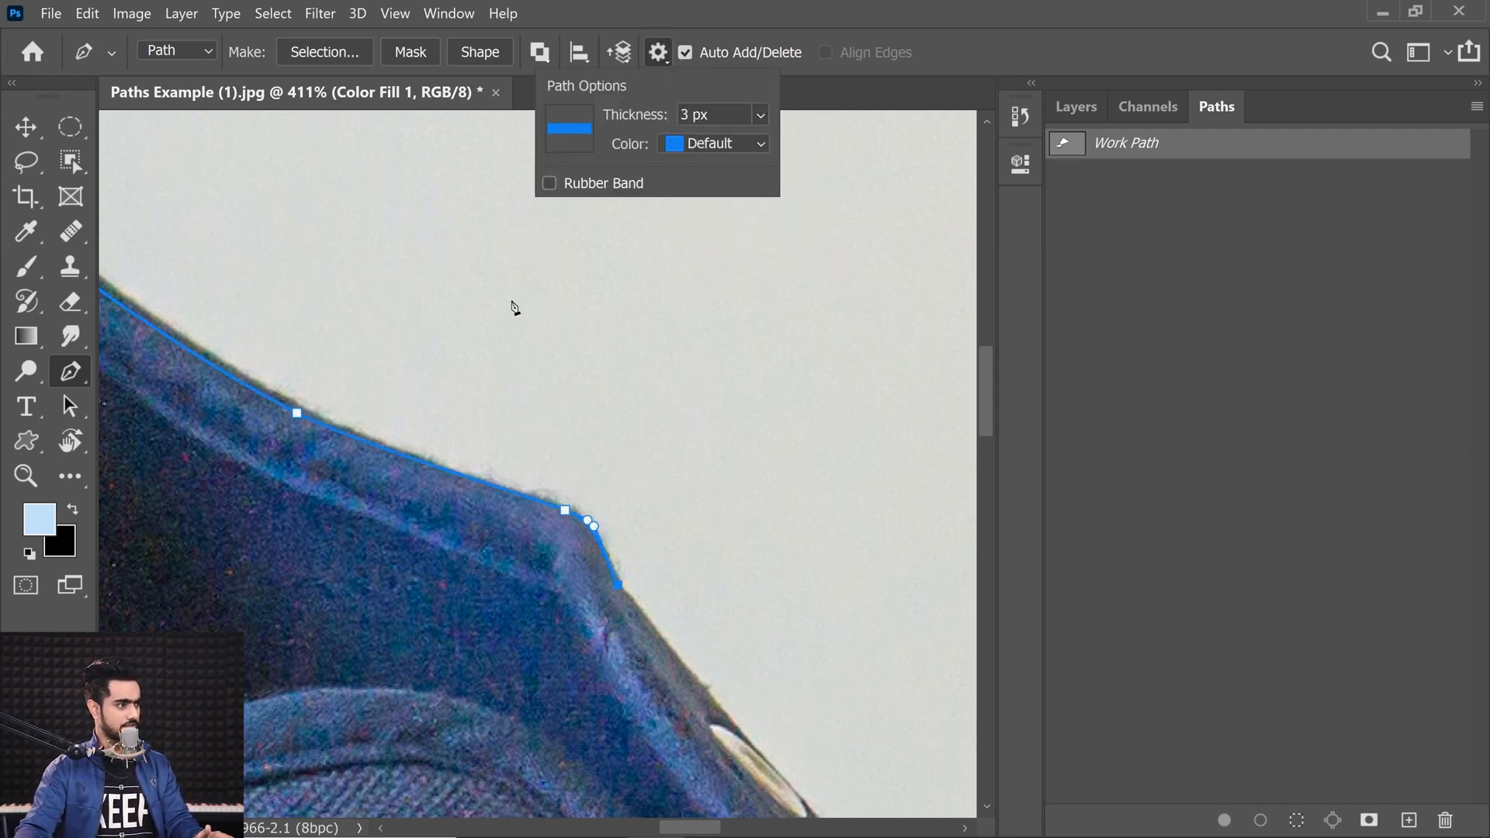
Step: Trace down the heel's back edge and reshape the segment's curve to follow the outline
mouse_move(365, 418)
left_mouse_down()
mouse_move(305, 419)
mouse_move(377, 404)
left_mouse_up()
left_click_drag(429, 349, 173, 504)
left_click_drag(464, 513, 435, 589)
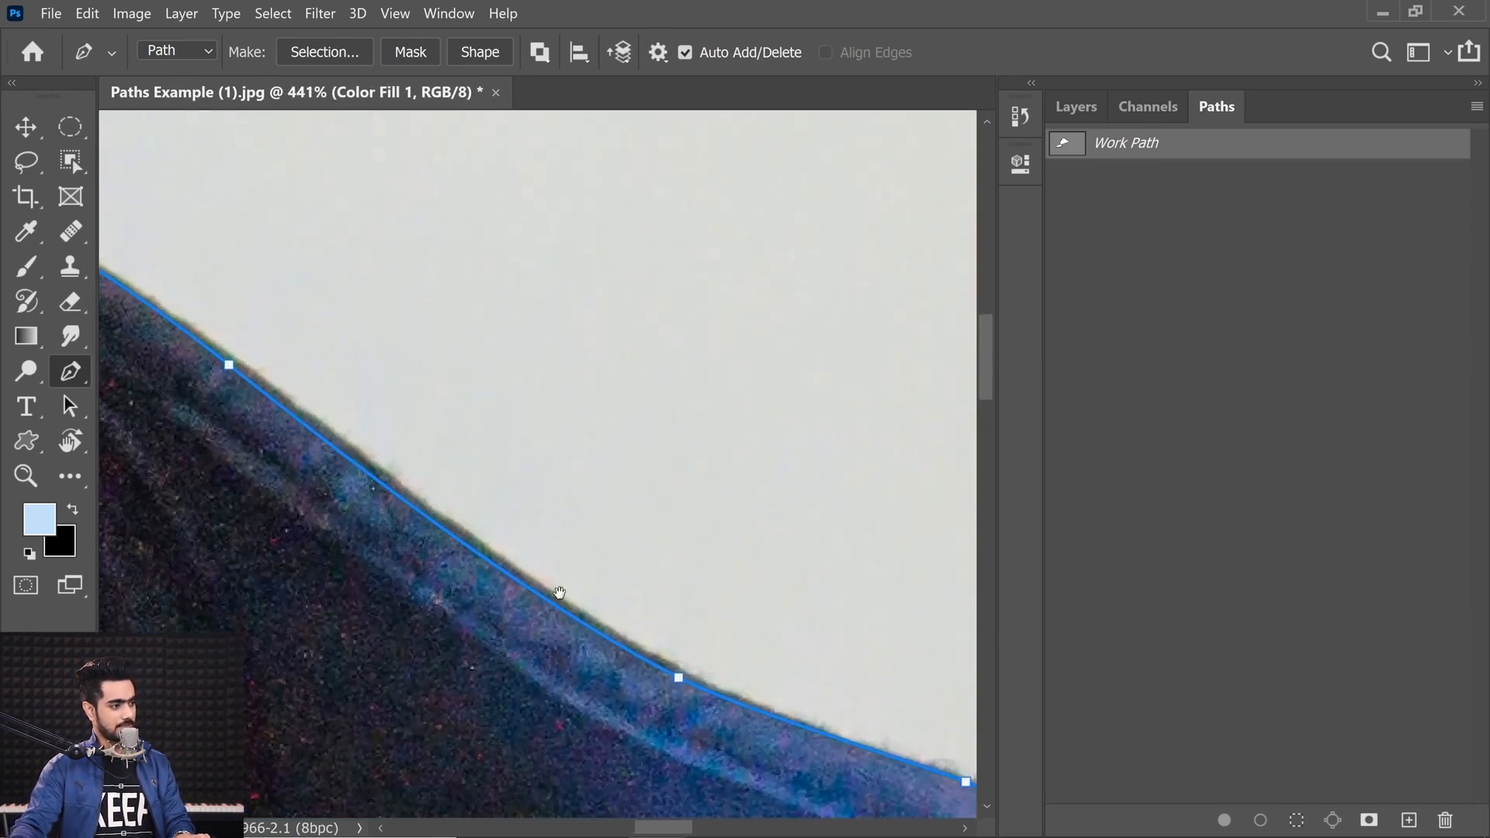
left_click(680, 680, "ctrl")
left_click_drag(541, 613, 512, 591)
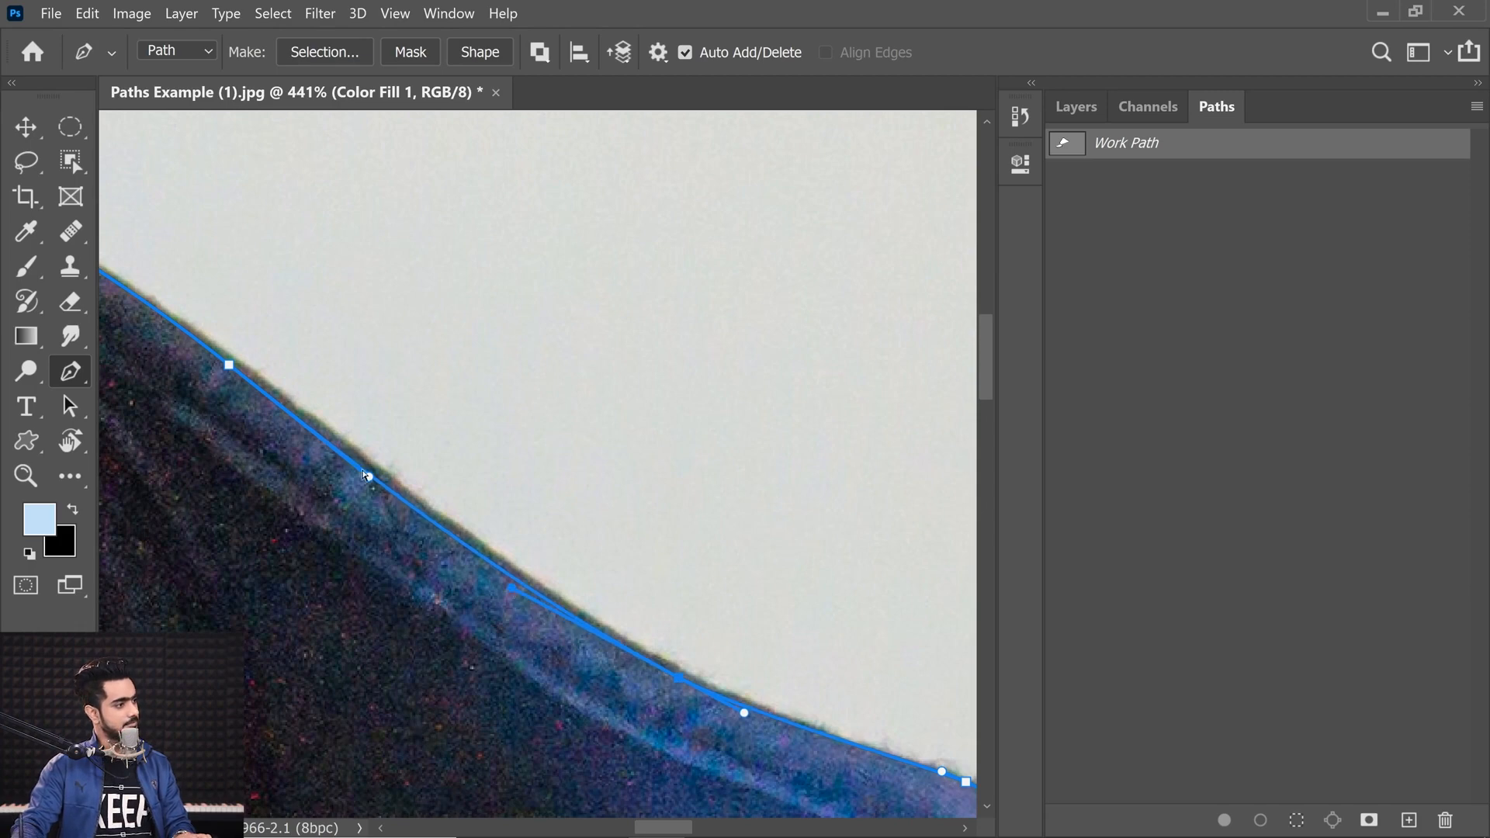
Step: Change the path display thickness to 2 px
left_click(658, 52)
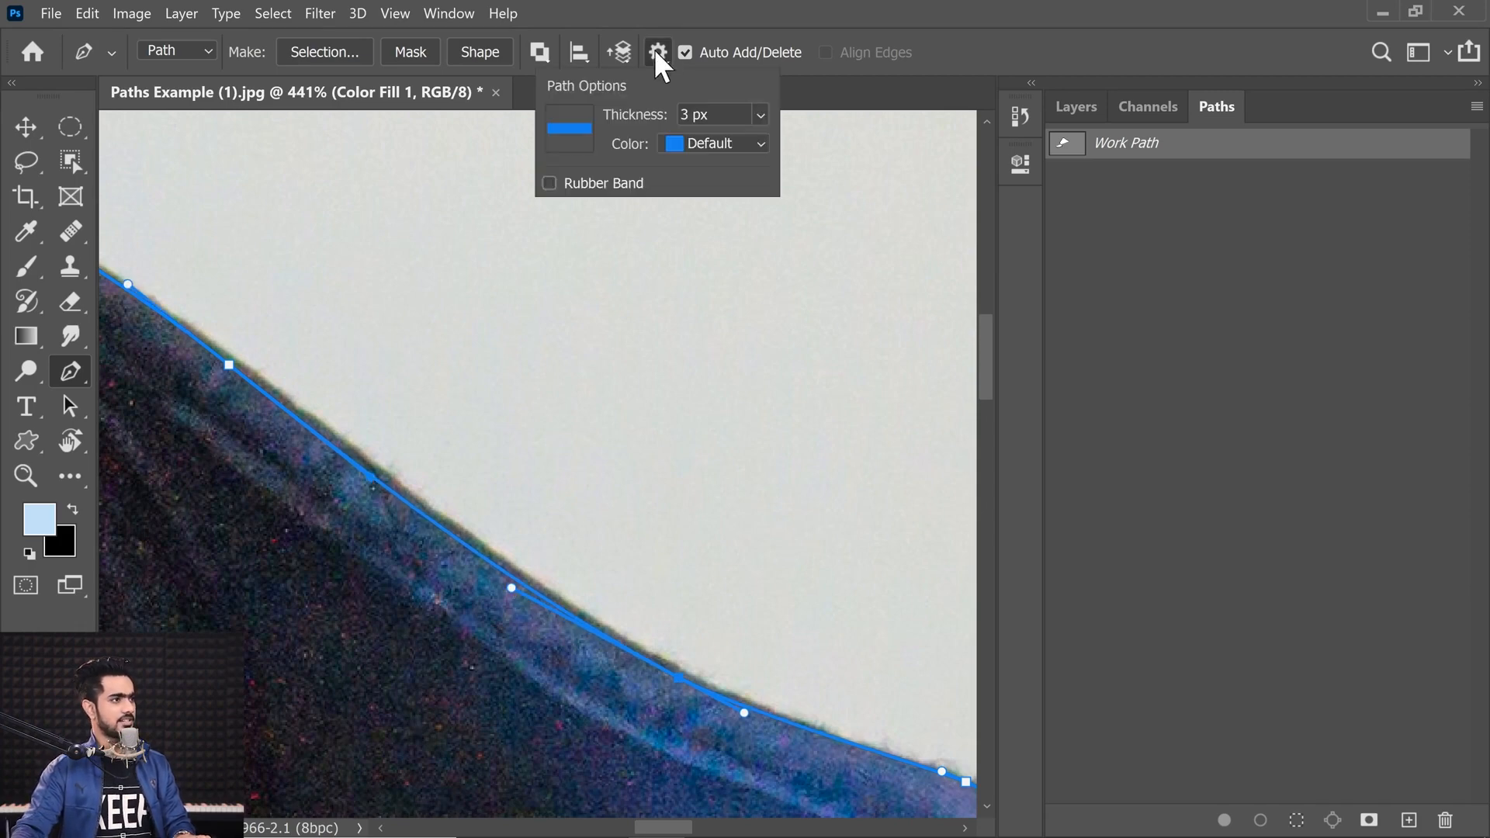
left_click(759, 115)
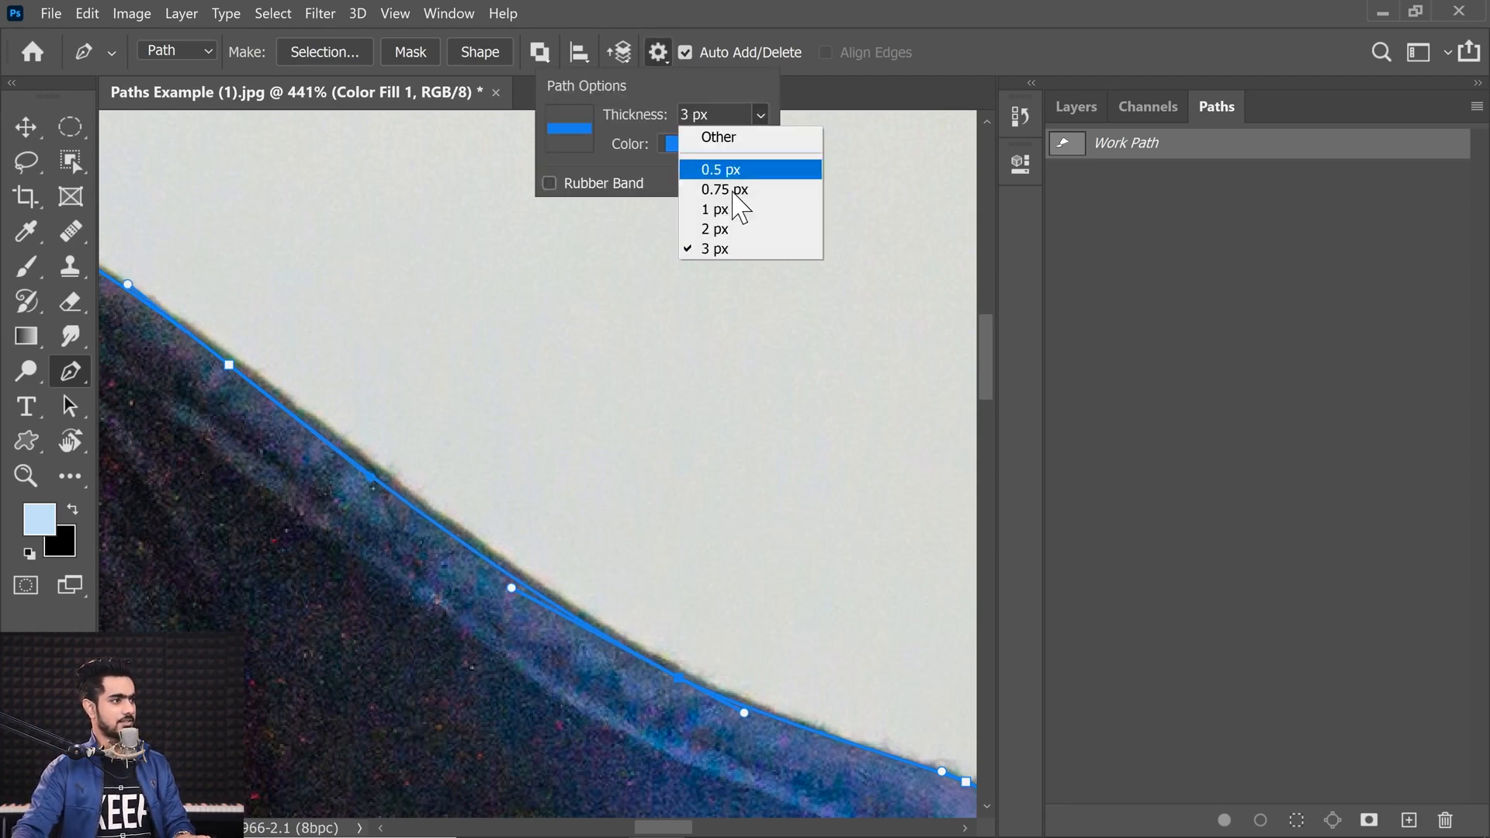
left_click(738, 230)
left_click(664, 53)
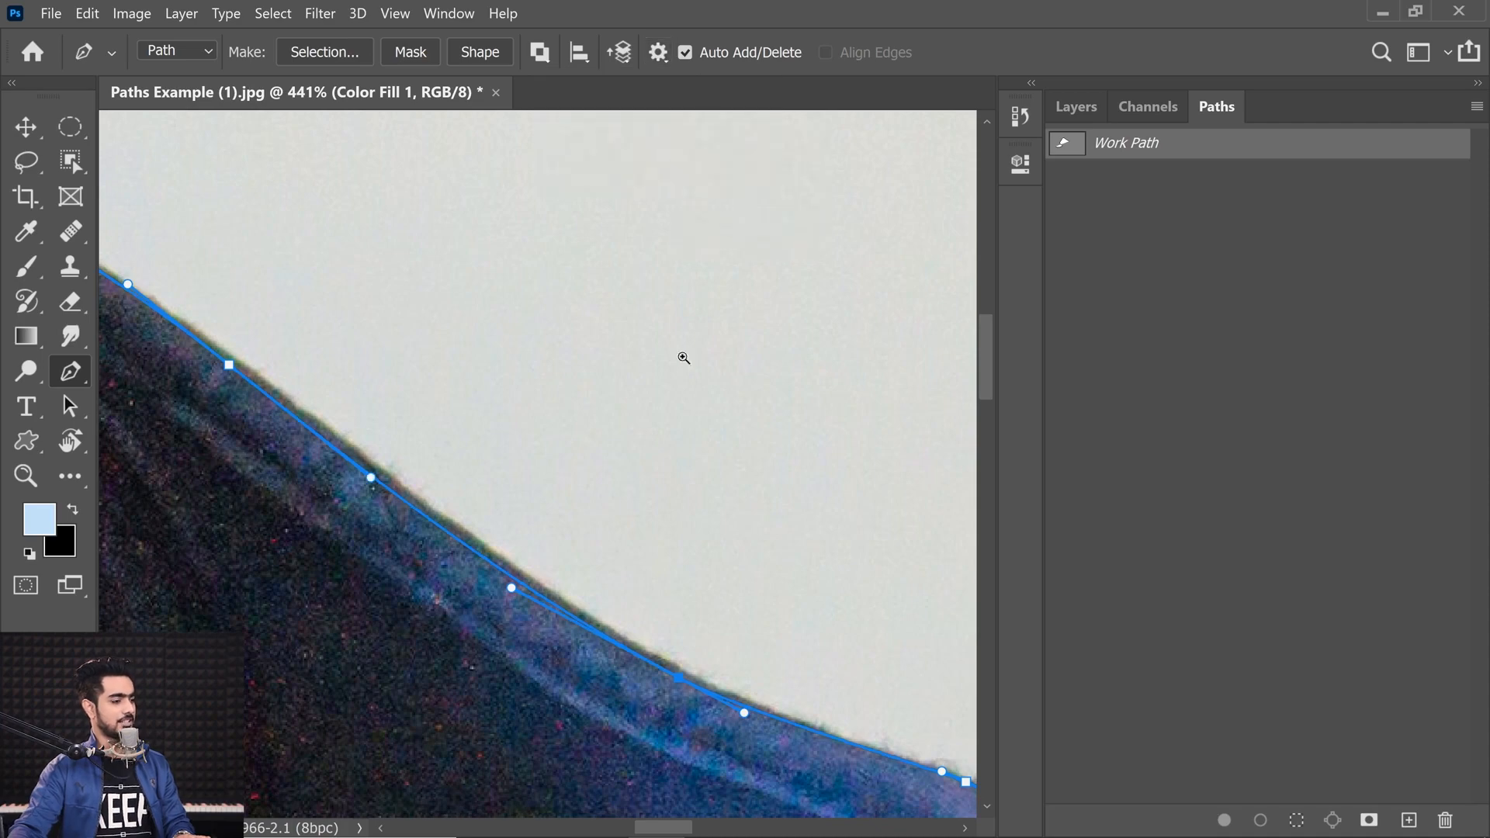
Step: Continue tracing the heel's back edge with curved anchors
left_click_drag(669, 399, 625, 404)
left_click_drag(768, 563, 496, 373)
left_click_drag(642, 465, 655, 472)
left_click_drag(829, 807, 524, 496)
left_click_drag(476, 455, 514, 494)
left_click_drag(683, 652, 517, 488)
left_click_drag(588, 646, 482, 468)
left_click(592, 651, "alt")
left_click_drag(619, 616, 536, 454)
left_click(535, 454)
Step: Adjust anchor handles along the heel curve so the path hugs the edge
left_click_drag(622, 568, 636, 579)
left_click_drag(535, 454, 534, 448)
left_click(622, 568)
left_click_drag(668, 664, 539, 497)
left_click_drag(554, 485, 660, 551)
left_click(569, 552, "alt")
left_click_drag(528, 450, 503, 504)
left_click_drag(503, 505, 493, 505)
left_click(658, 52)
key("Return")
Step: Add curved anchors further down the heel outline
left_click_drag(442, 422, 409, 420)
left_click_drag(458, 466, 326, 322)
left_click_drag(329, 342, 353, 481)
left_click_drag(336, 387, 340, 390)
left_click_drag(431, 539, 355, 382)
left_click_drag(515, 577, 388, 376)
left_click_drag(388, 376, 341, 376)
left_click_drag(479, 522, 456, 501)
Step: Refine the new heel anchors and their handles
left_click(519, 505)
left_click_drag(665, 696, 529, 568)
left_click(555, 511)
left_click_drag(556, 511, 650, 576)
left_click_drag(640, 589, 582, 526)
left_click_drag(571, 491, 538, 536)
left_click(571, 531)
Step: Extend the path with more curved anchors toward the lower heel
left_click_drag(690, 721, 364, 429)
left_click_drag(368, 428, 314, 428)
left_click_drag(568, 648, 452, 578)
left_click(626, 748)
left_click_drag(291, 380, 259, 392)
left_click_drag(643, 775, 364, 426)
left_click_drag(365, 426, 382, 426)
left_click(498, 567)
left_click_drag(450, 520, 456, 517)
Step: Keep placing and adjusting anchors along the lower heel edge
left_click_drag(384, 459, 557, 678)
left_click_drag(326, 422, 428, 548)
left_click_drag(161, 276, 207, 276)
left_click_drag(442, 522, 215, 206)
left_click_drag(384, 426, 380, 420)
left_click_drag(231, 262, 379, 546)
left_click_drag(699, 776, 349, 272)
left_click_drag(435, 465, 482, 465)
left_click(483, 458, "ctrl")
scroll(482, 458, "down", 3)
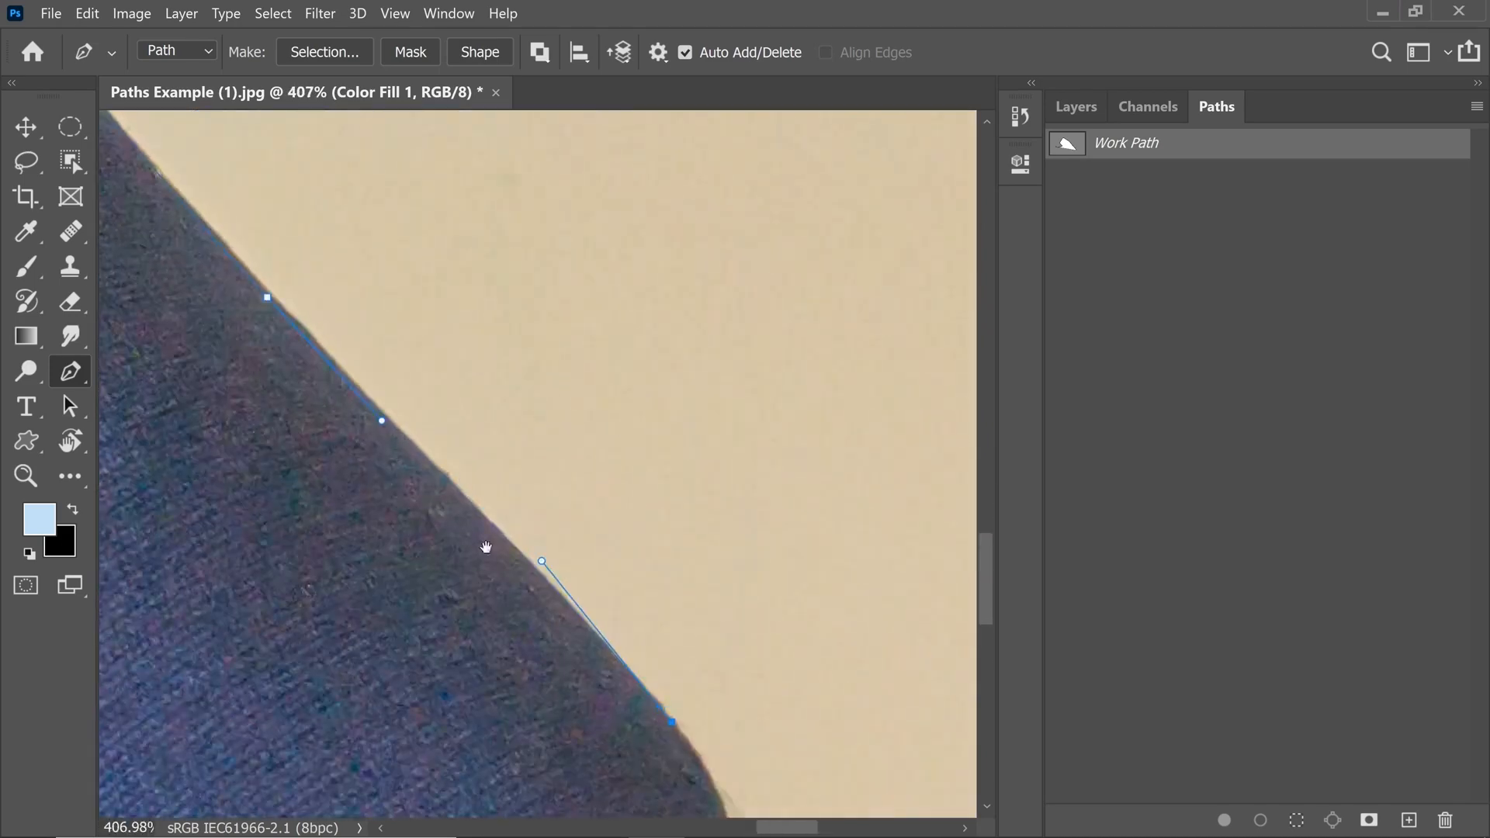
Step: Set the path display thickness to 2 px and its color to Green
left_click(658, 52)
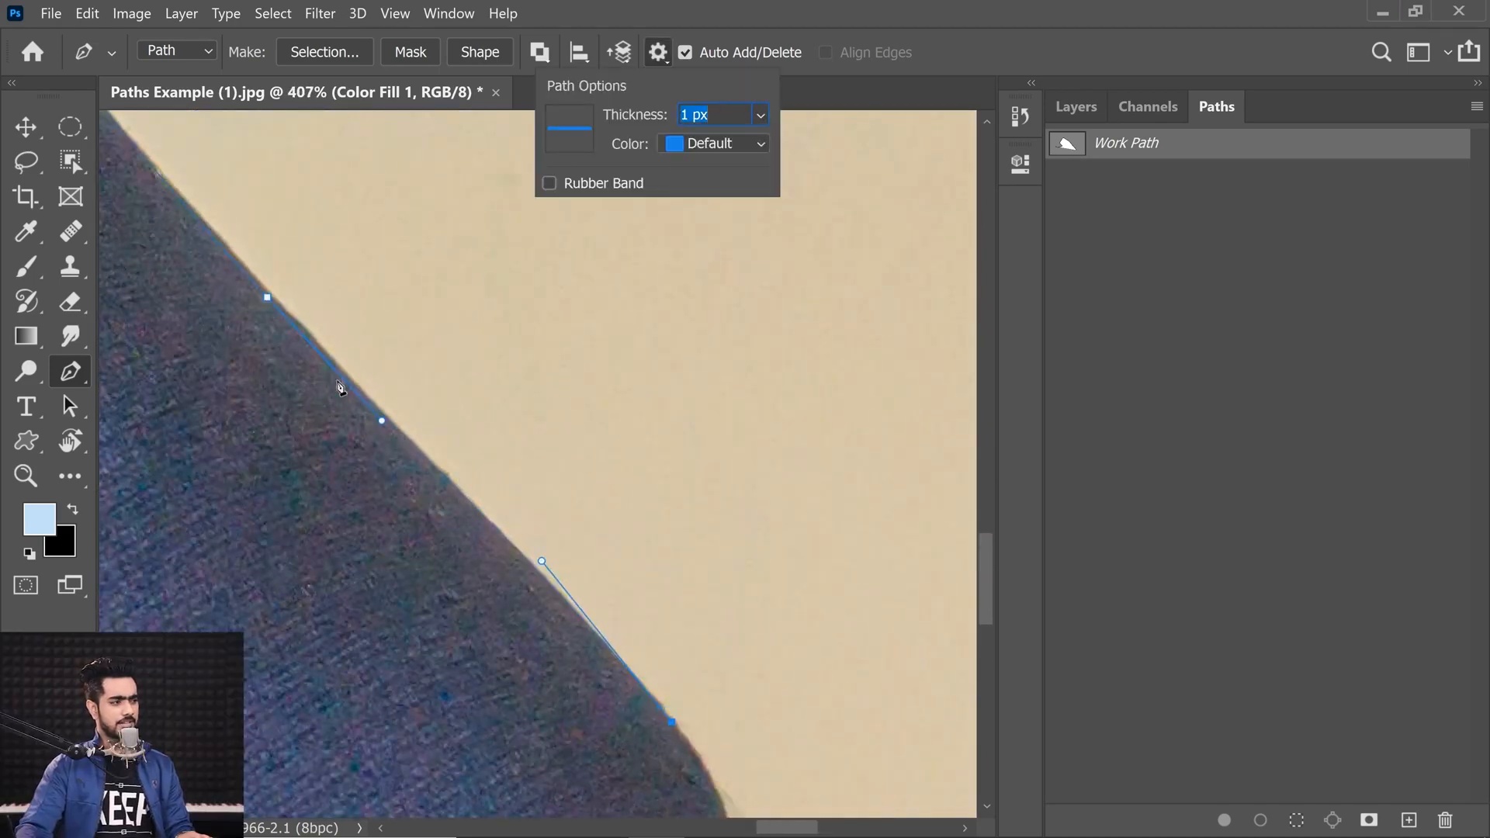
left_click(761, 115)
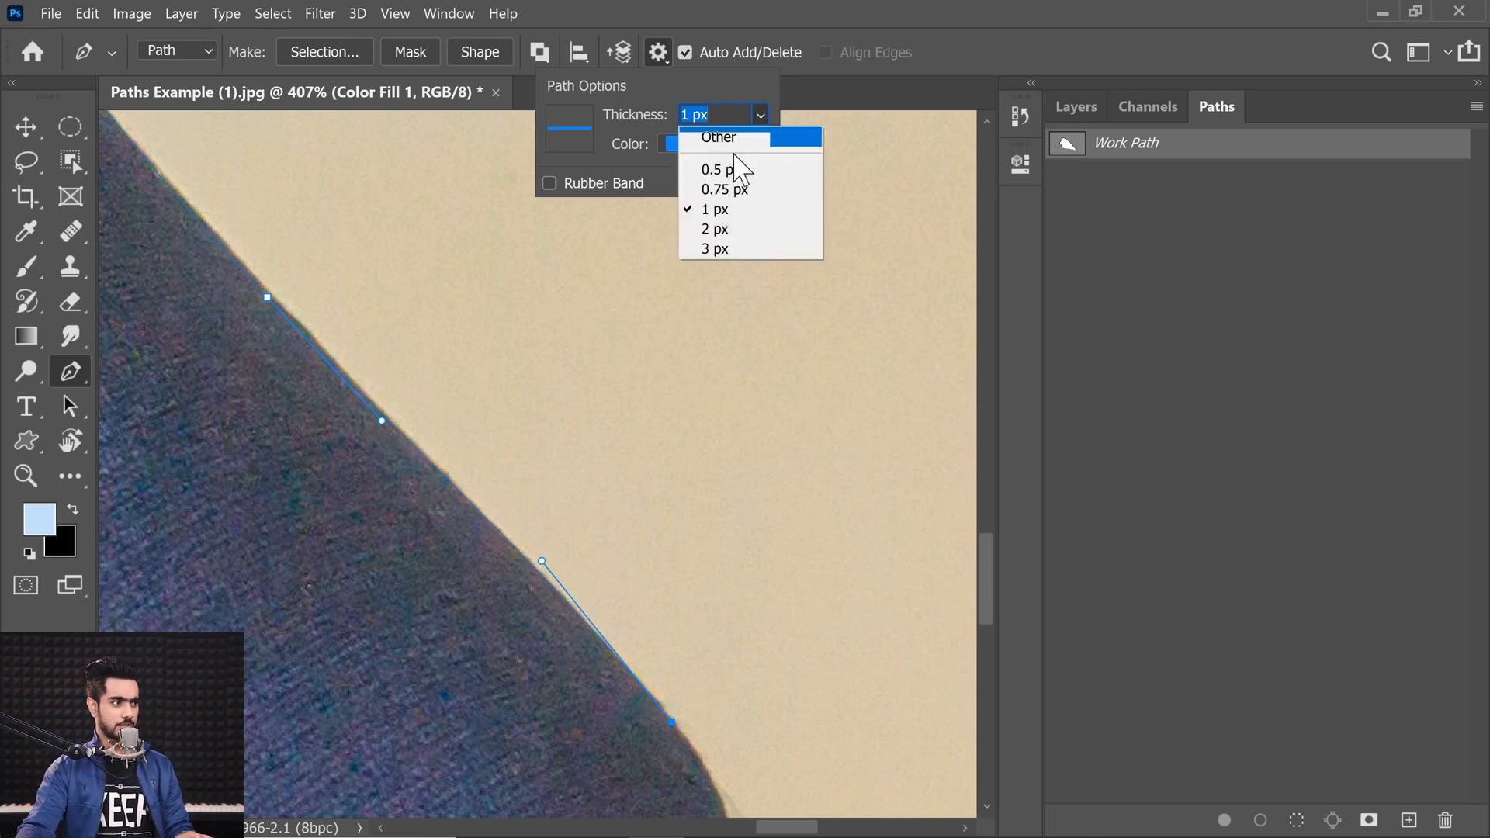
left_click(716, 227)
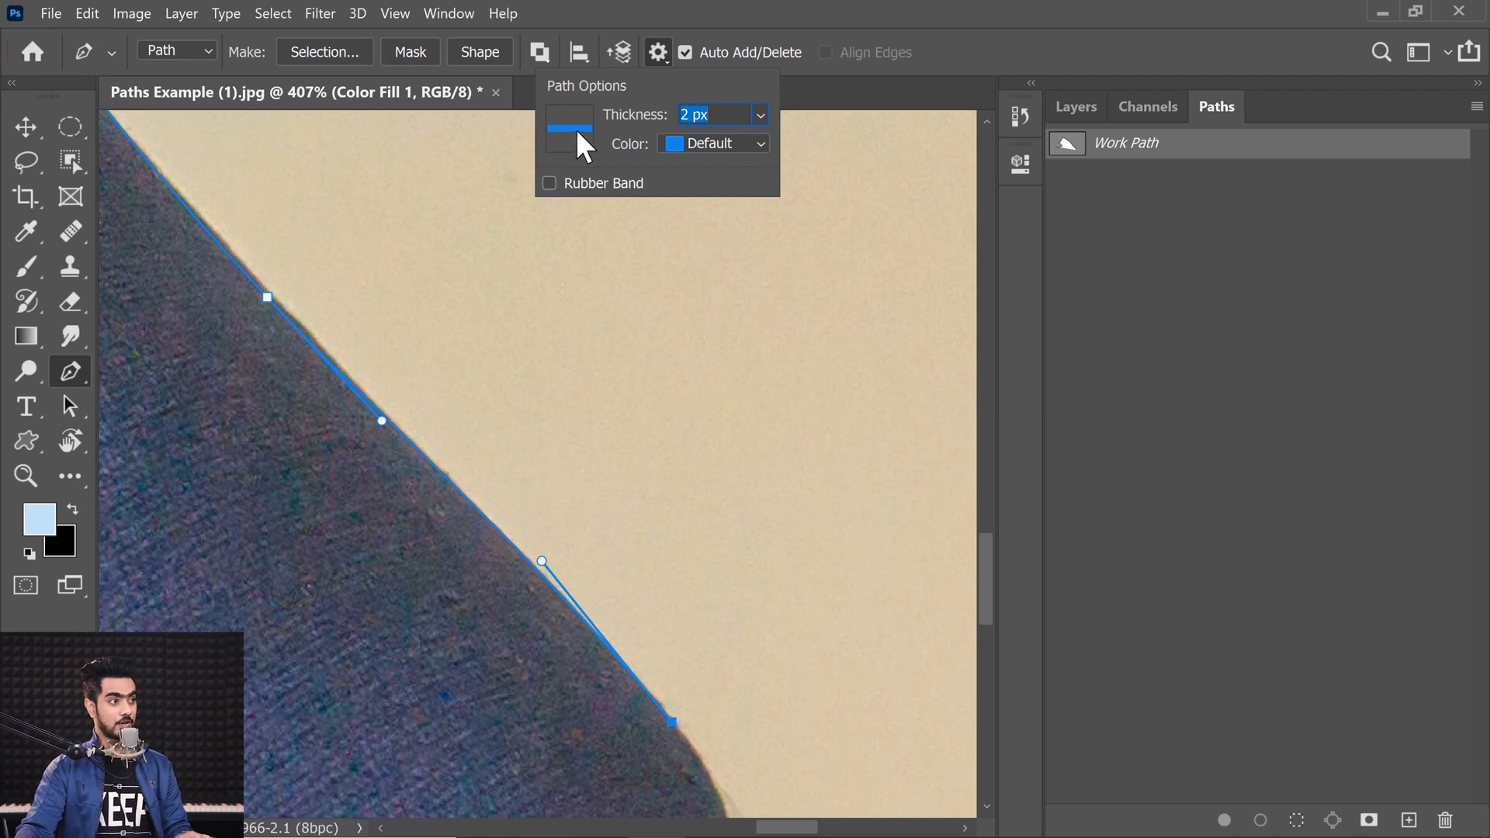
left_click(720, 144)
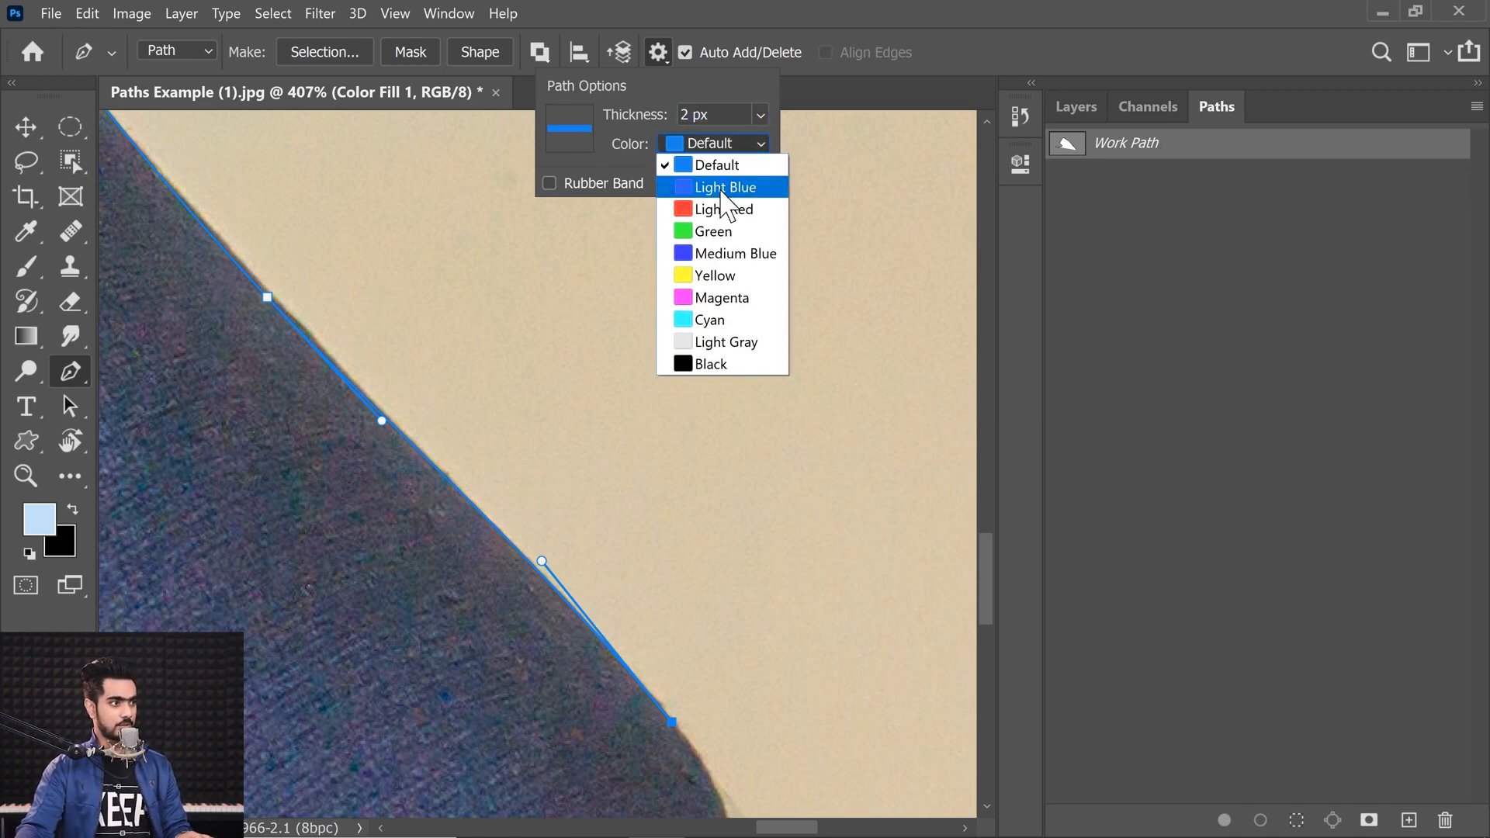
left_click(721, 191)
left_click(722, 143)
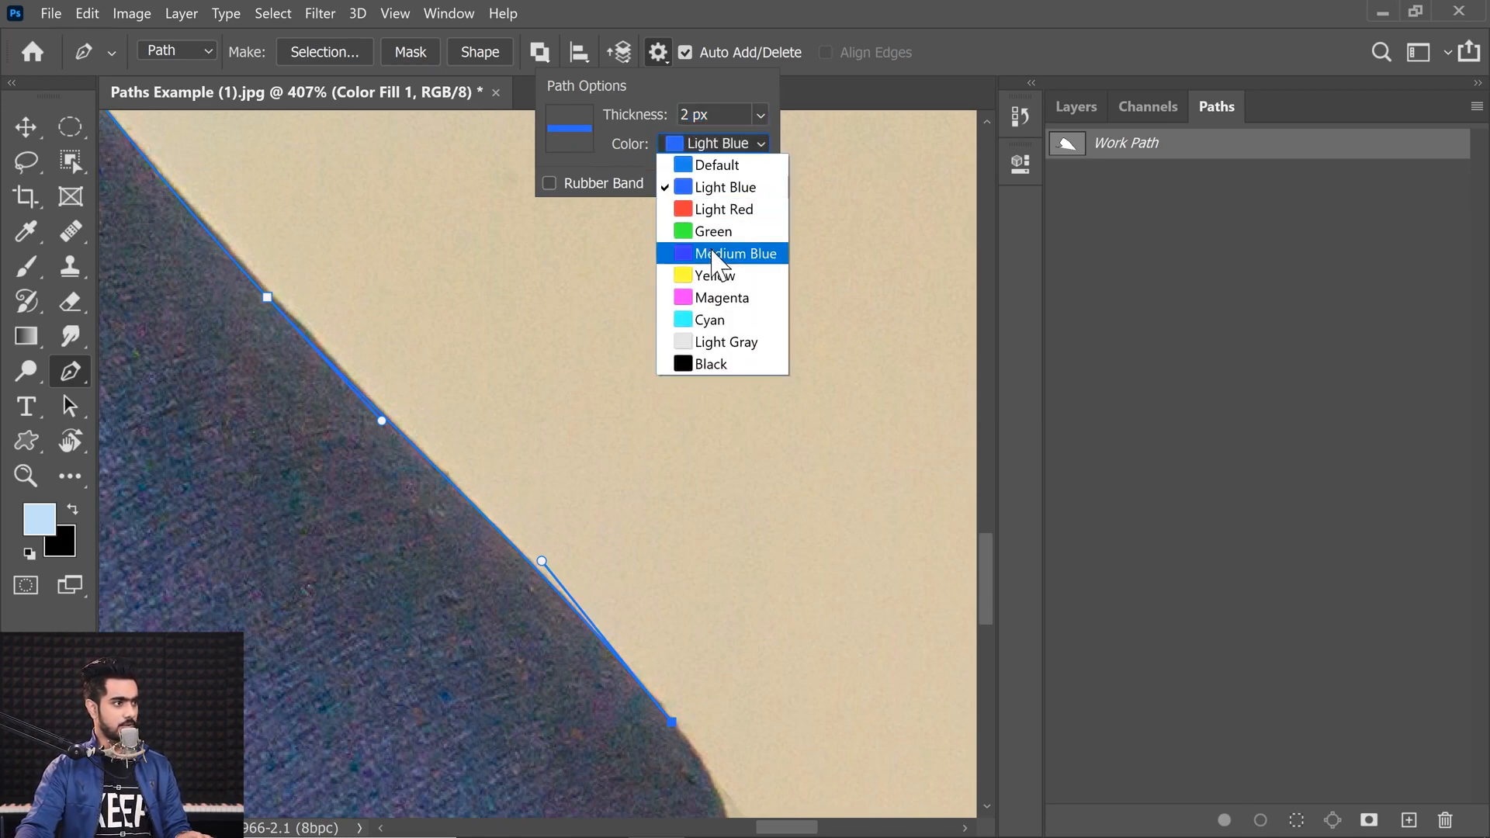
left_click(721, 232)
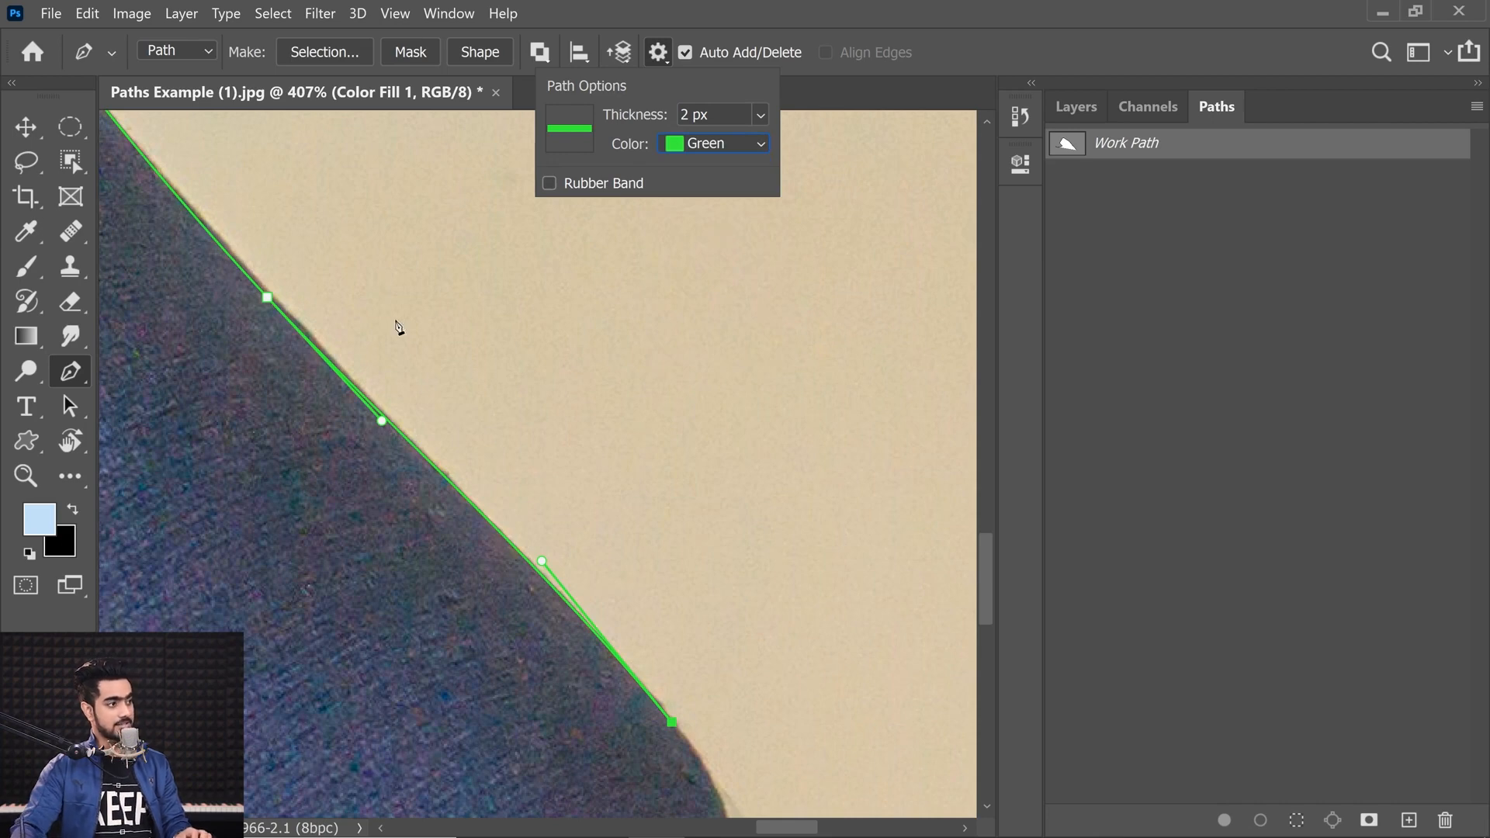
Step: Try a 1 px path thickness, then return to 2 px
left_click(751, 111)
left_click(733, 209)
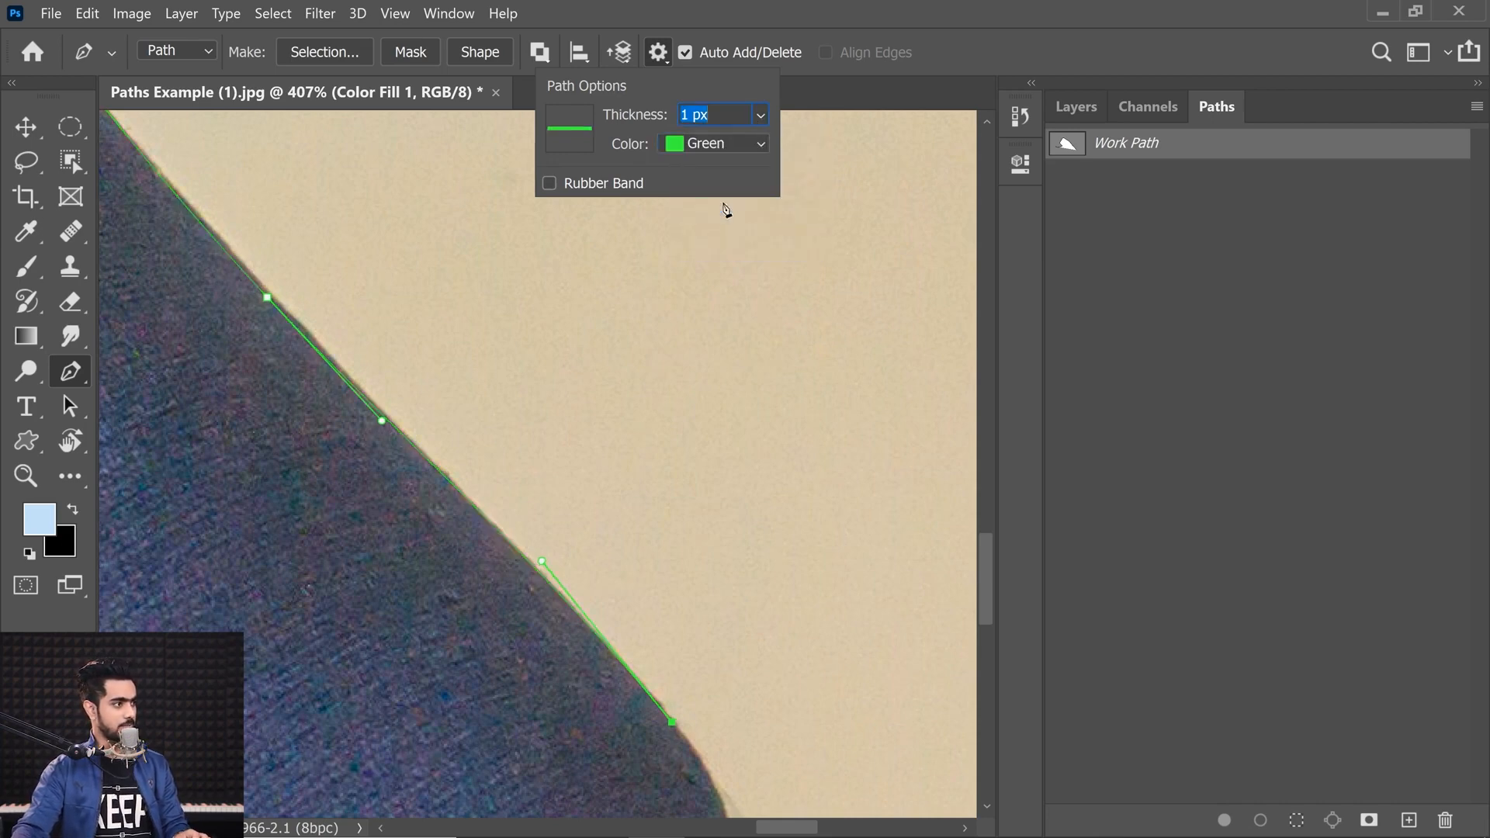
left_click(749, 116)
left_click(718, 226)
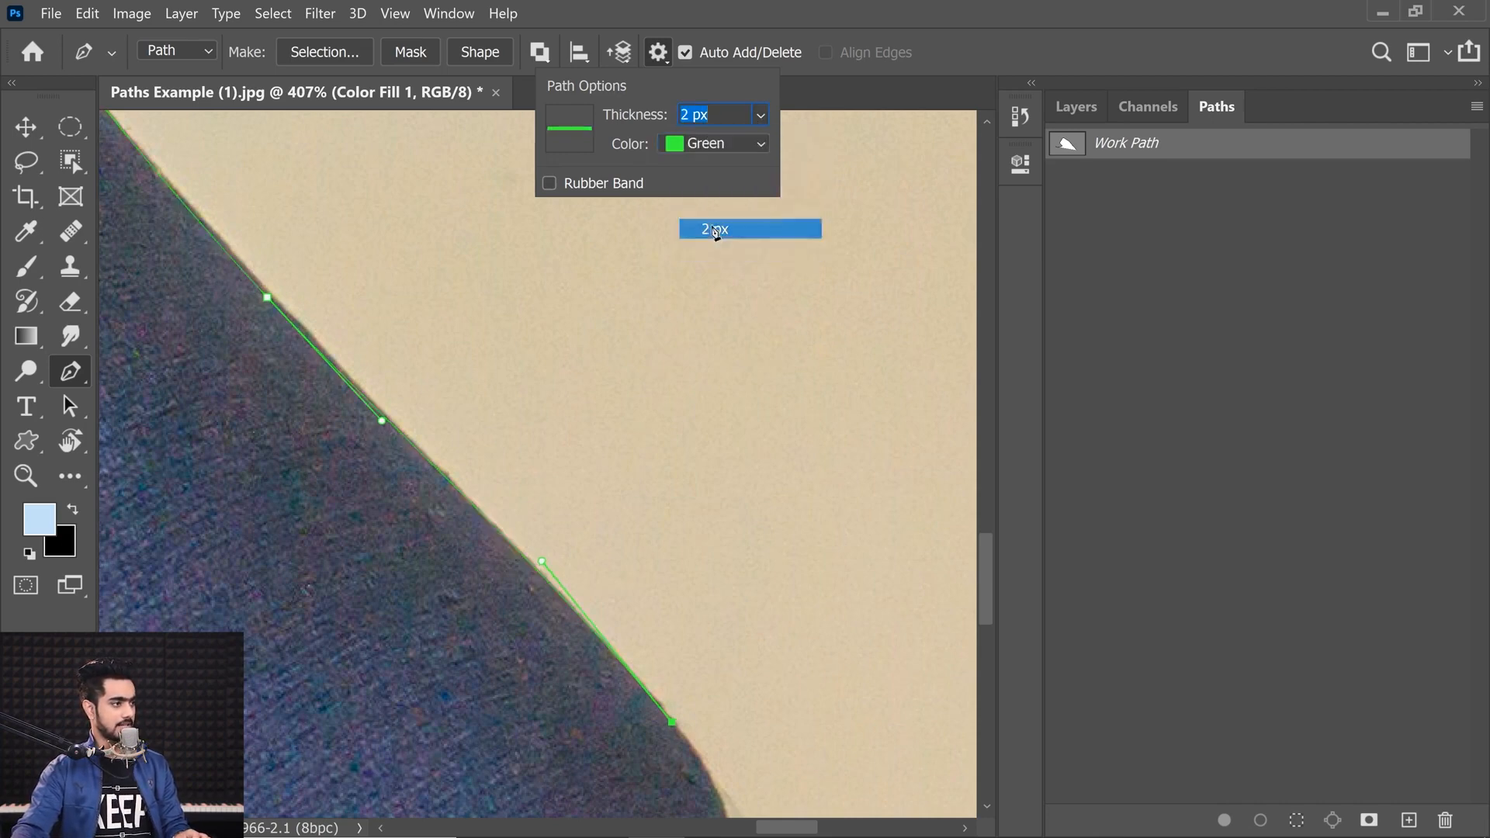
Step: Trace around the heel's bottom curve with a curved anchor
left_click_drag(342, 380, 426, 466)
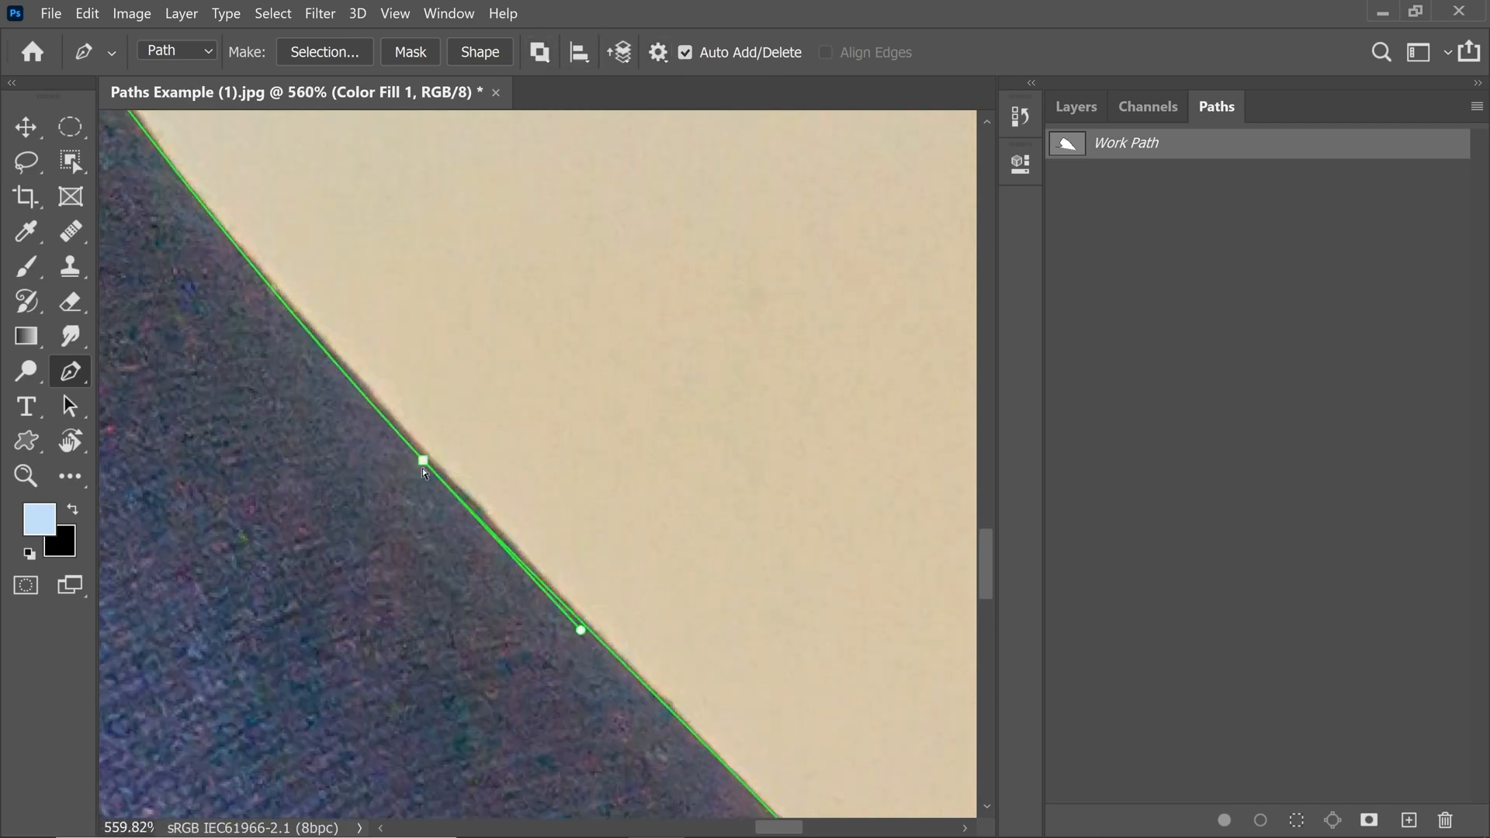
left_click_drag(659, 652, 396, 357)
left_click_drag(439, 520, 537, 539)
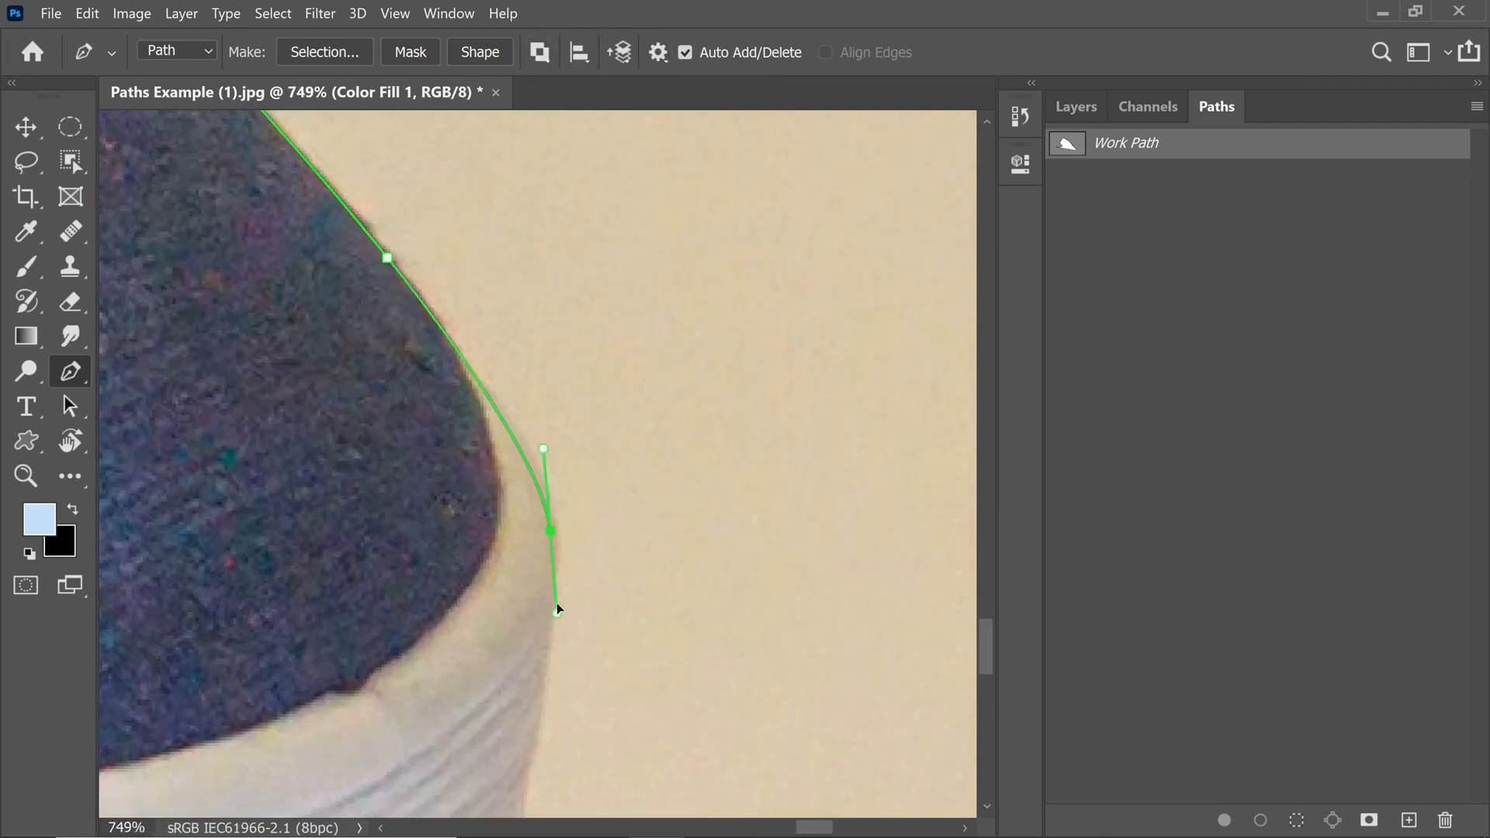
left_click_drag(556, 607, 545, 426)
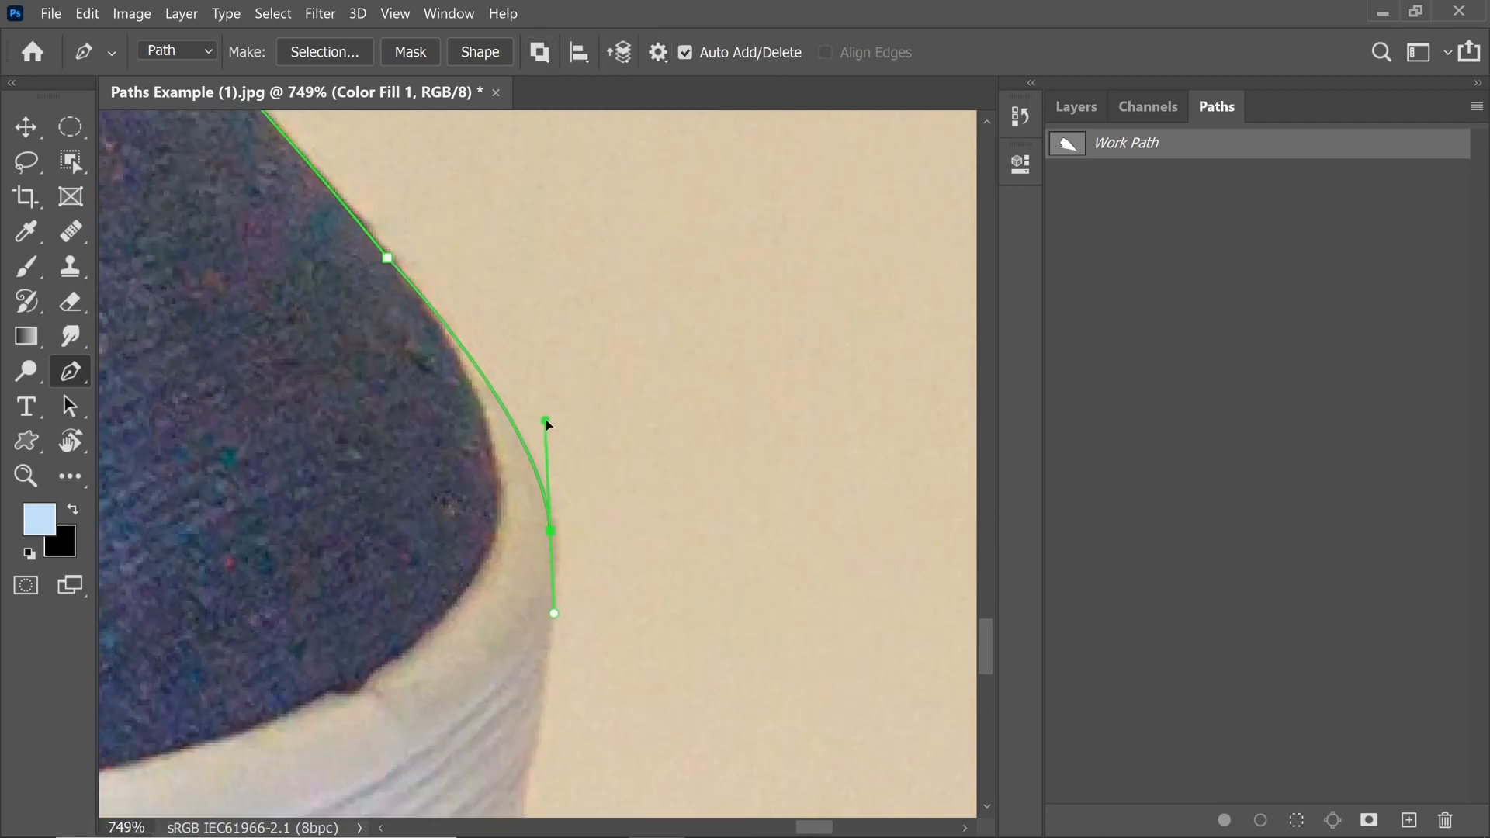
Step: Continue the path along the sole's bottom edge with a long curved anchor
scroll(543, 466, "down", 5)
left_click_drag(500, 572, 614, 503)
left_click_drag(585, 535, 583, 544, "ctrl")
left_click_drag(466, 582, 896, 456)
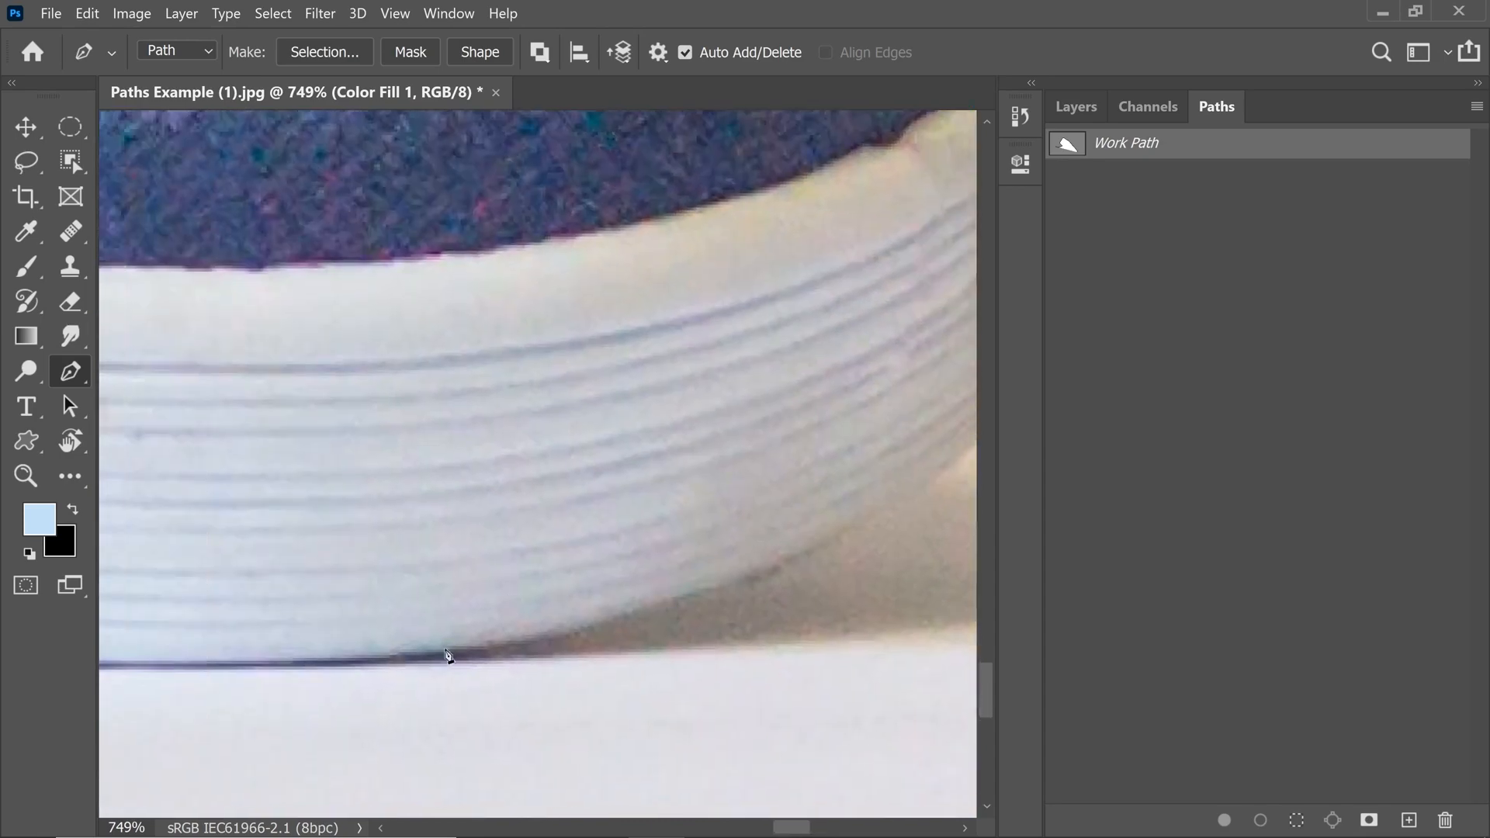
left_click_drag(439, 659, 287, 678)
left_click_drag(354, 658, 309, 663)
left_click_drag(400, 651, 544, 619, "ctrl")
left_click_drag(365, 607, 722, 610)
left_click_drag(403, 610, 311, 608)
left_click_drag(285, 608, 623, 682)
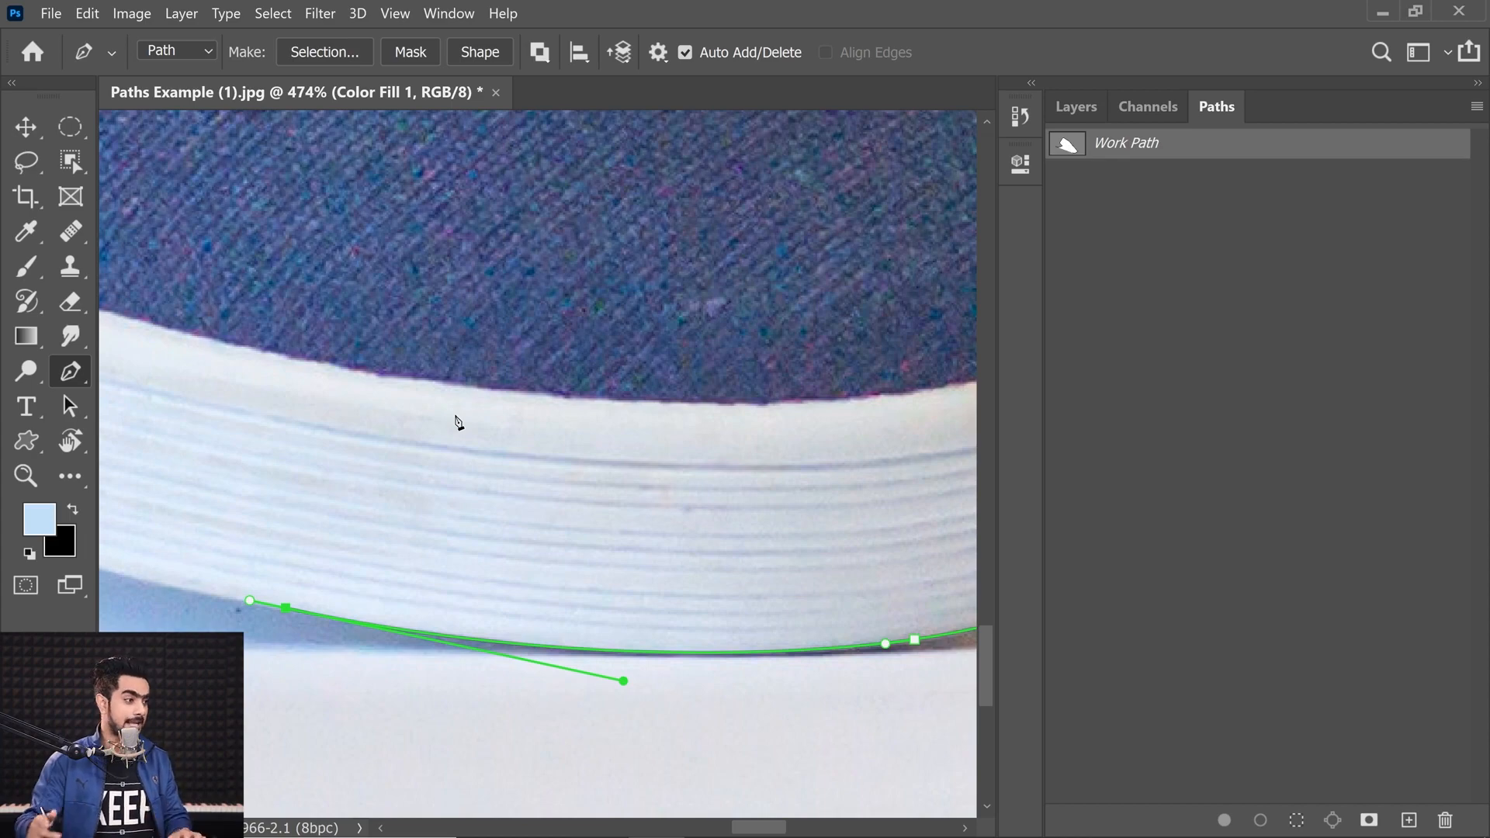
Step: Zoom in and add an anchor at the small notch beyond the sole's end
left_click_drag(455, 417, 602, 639)
scroll(602, 638, "down", 4)
left_click_drag(457, 542, 426, 525)
left_click(456, 542, "alt")
scroll(609, 588, "up", 11)
left_click_drag(494, 563, 596, 586)
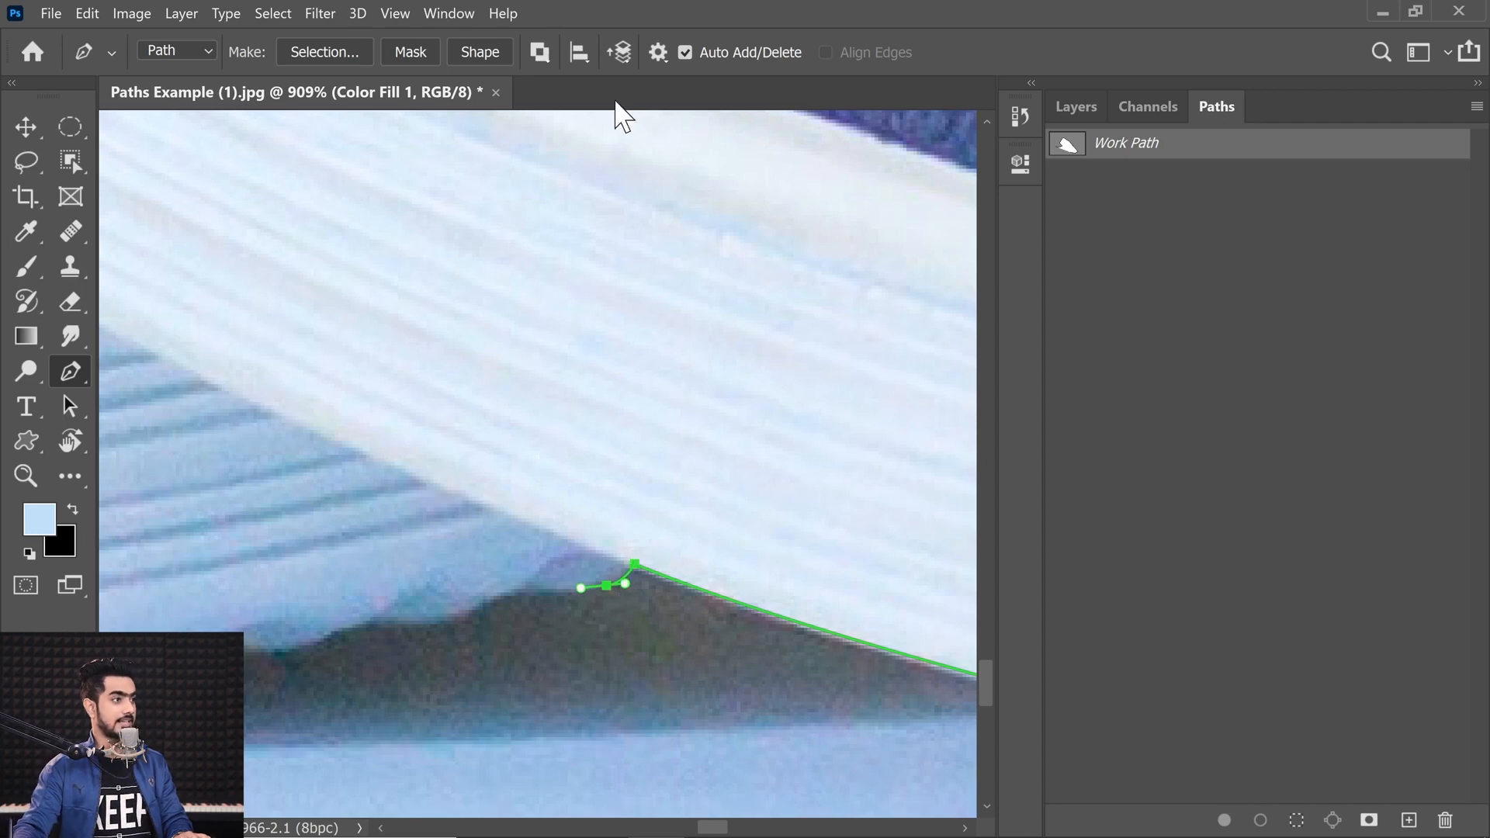
Step: Set the path display thickness to 1 px and nudge the notch anchor at higher zoom
left_click(658, 52)
left_click(752, 116)
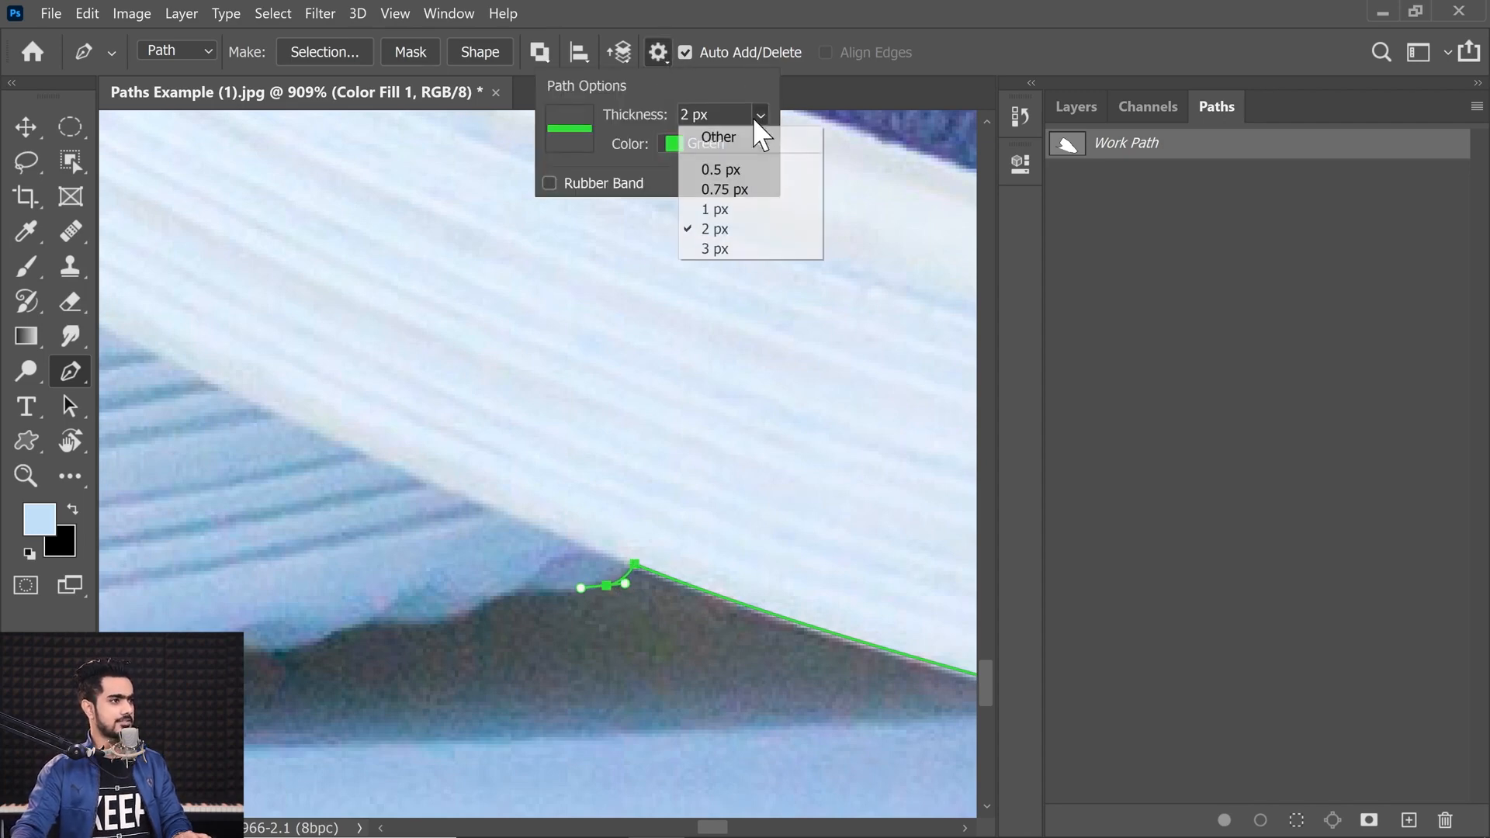
left_click(741, 209)
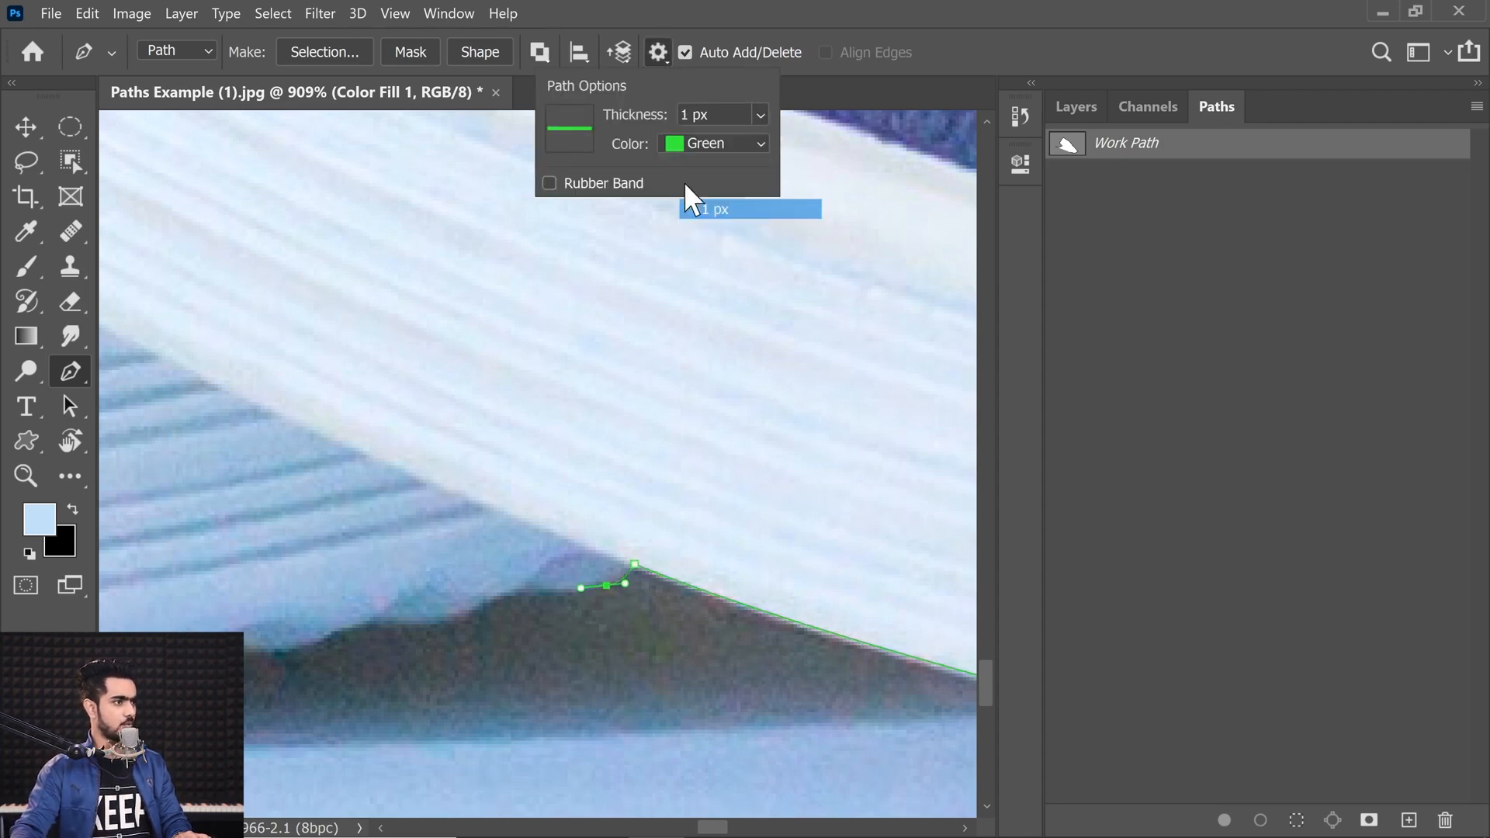
left_click(668, 53)
scroll(627, 568, "up", 3)
left_click_drag(640, 563, 627, 566)
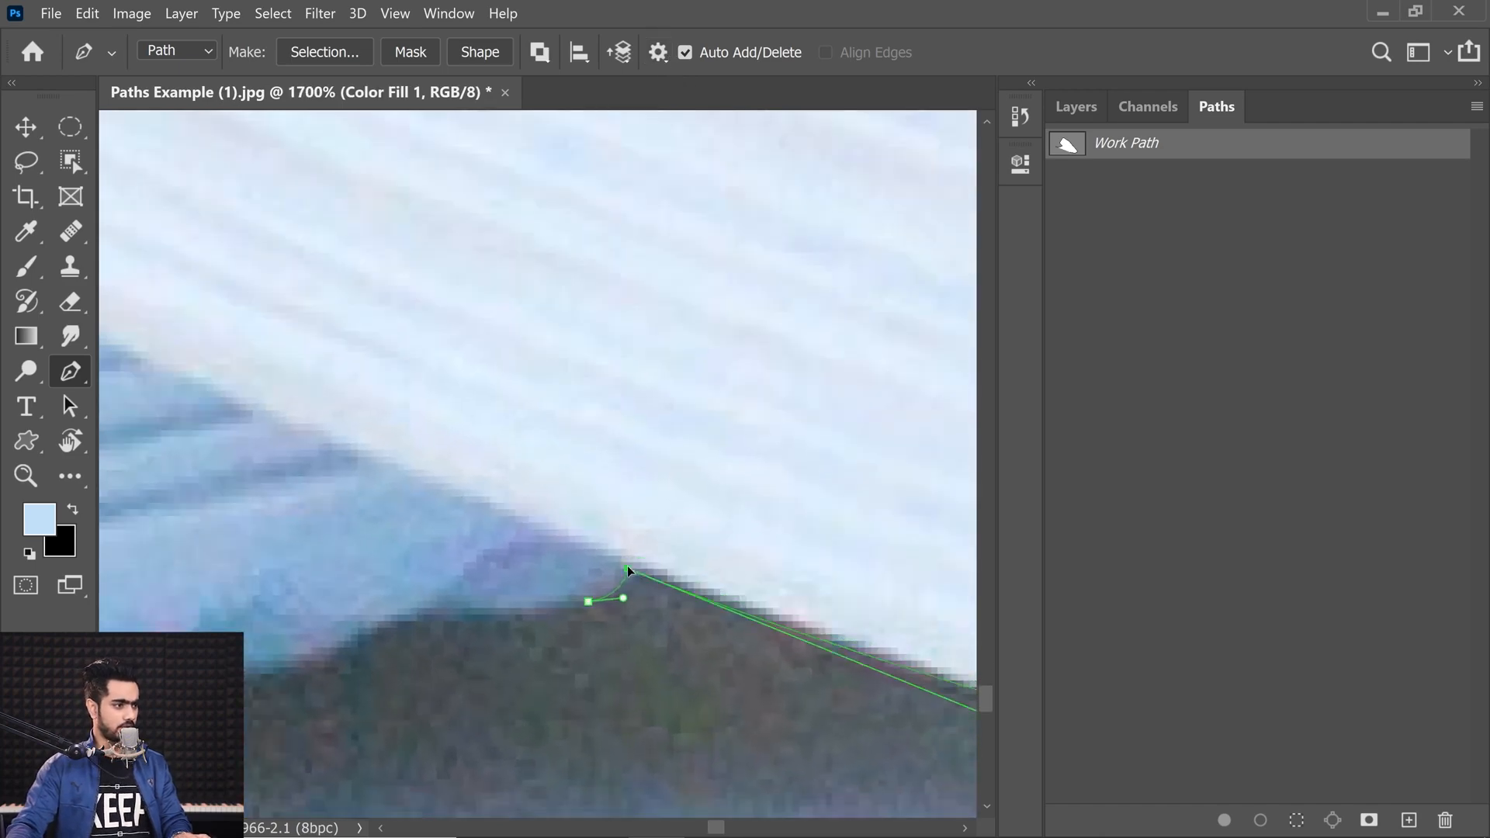
Step: Continue the path along the sole's lower edge with curved anchors
scroll(627, 566, "down", 3)
left_click_drag(855, 656, 432, 460)
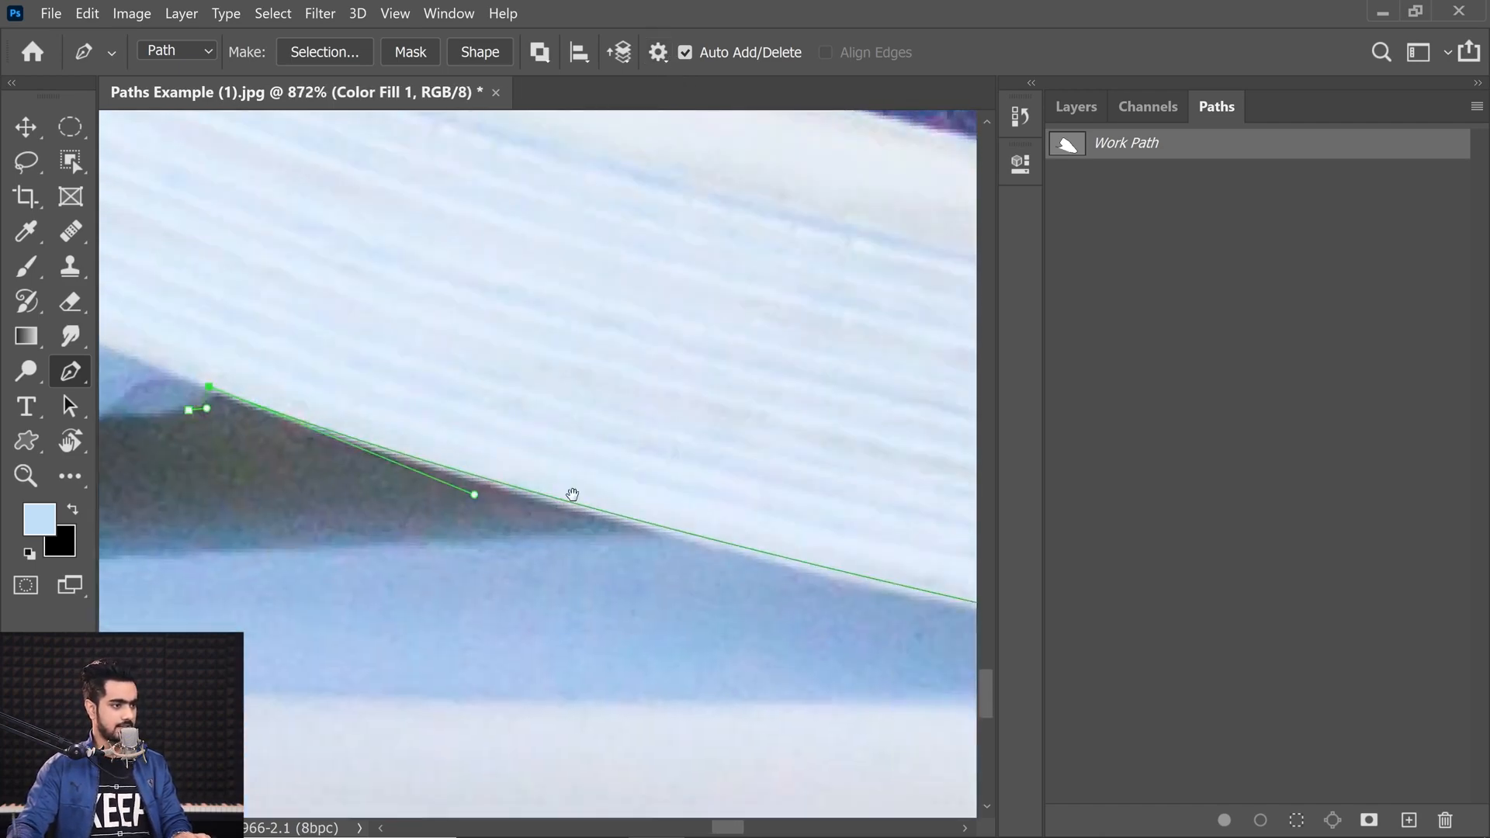
left_click_drag(862, 574, 424, 496)
left_click_drag(950, 593, 423, 515)
left_click_drag(651, 550, 425, 514)
left_click_drag(206, 481, 750, 585)
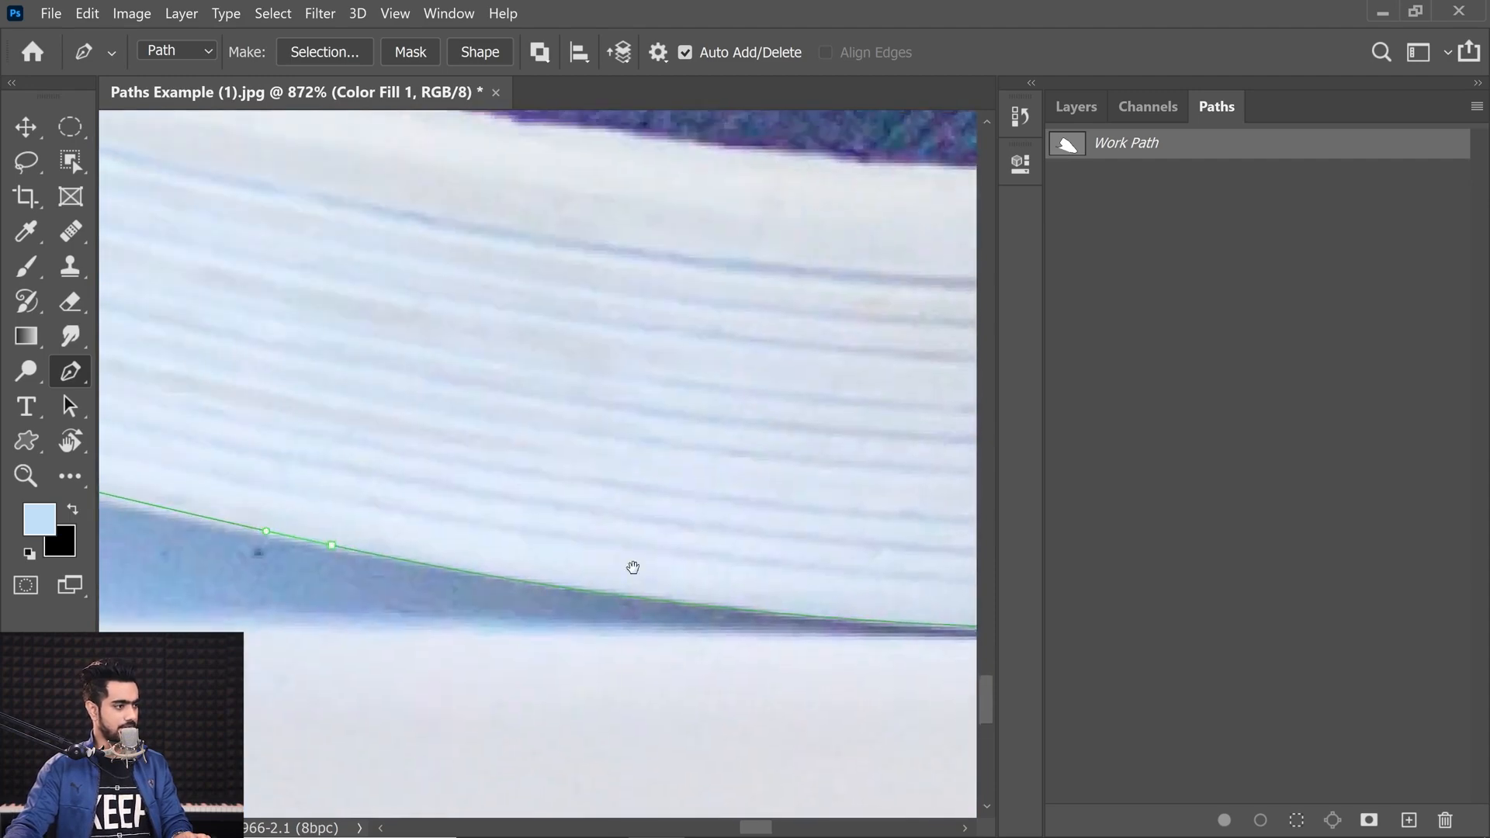
left_click_drag(333, 560, 612, 627)
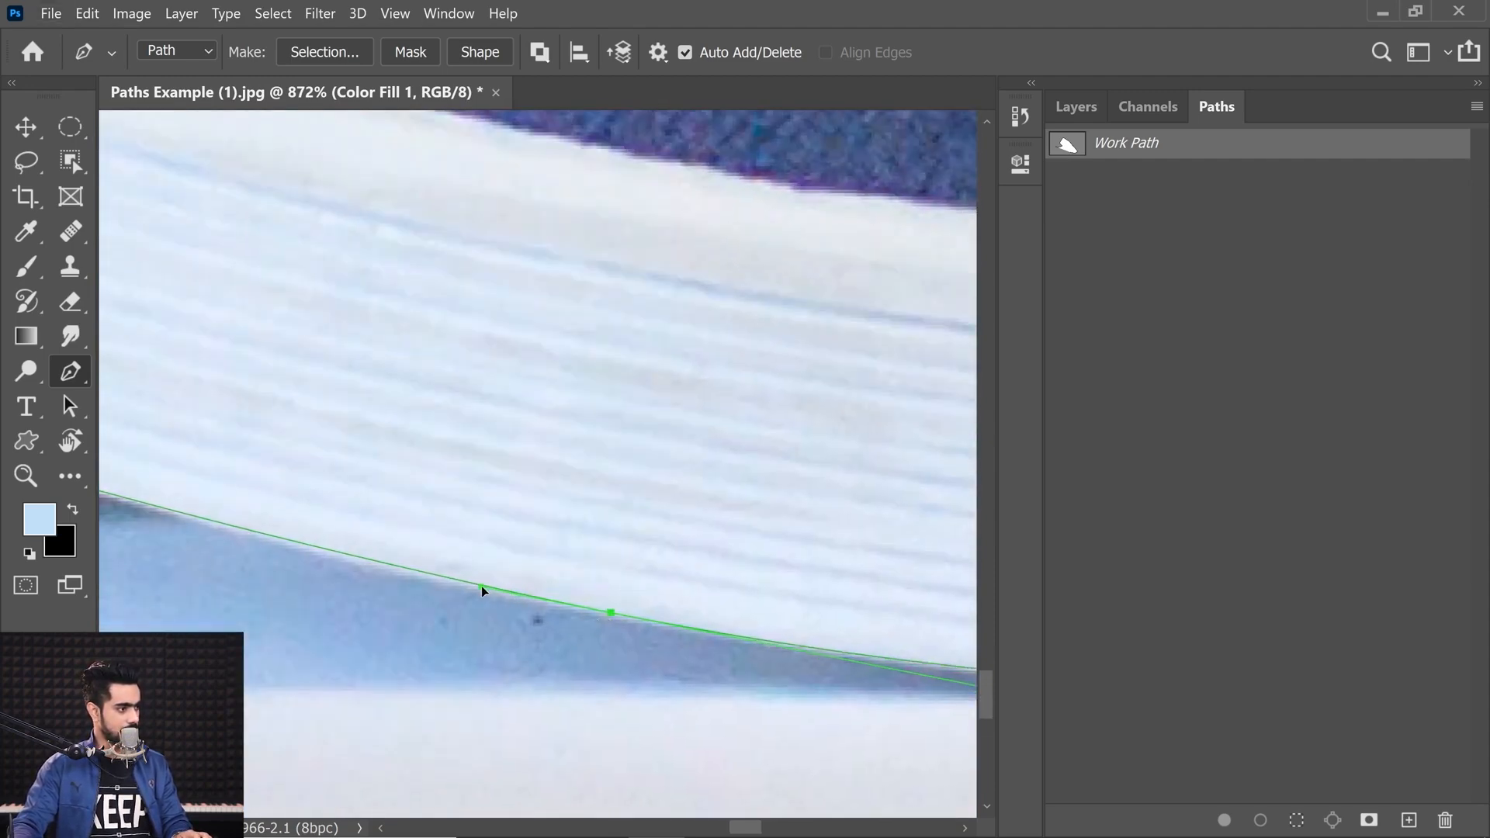
Step: Return to the notch and add anchors along the jagged edge just past it
scroll(521, 596, "down", 3)
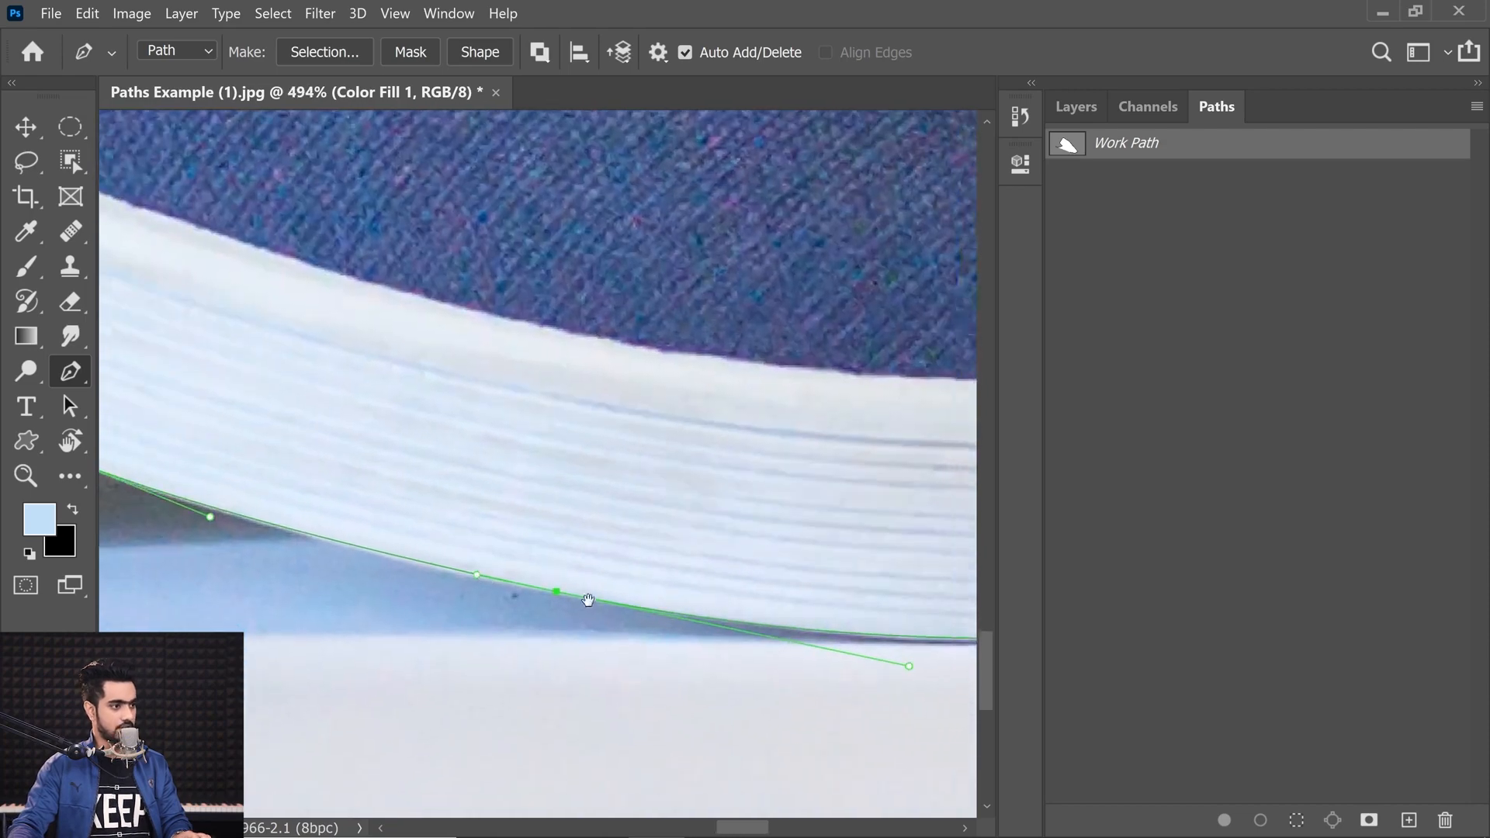
left_click_drag(674, 652, 459, 572)
left_click_drag(182, 500, 873, 666)
scroll(522, 568, "up", 6)
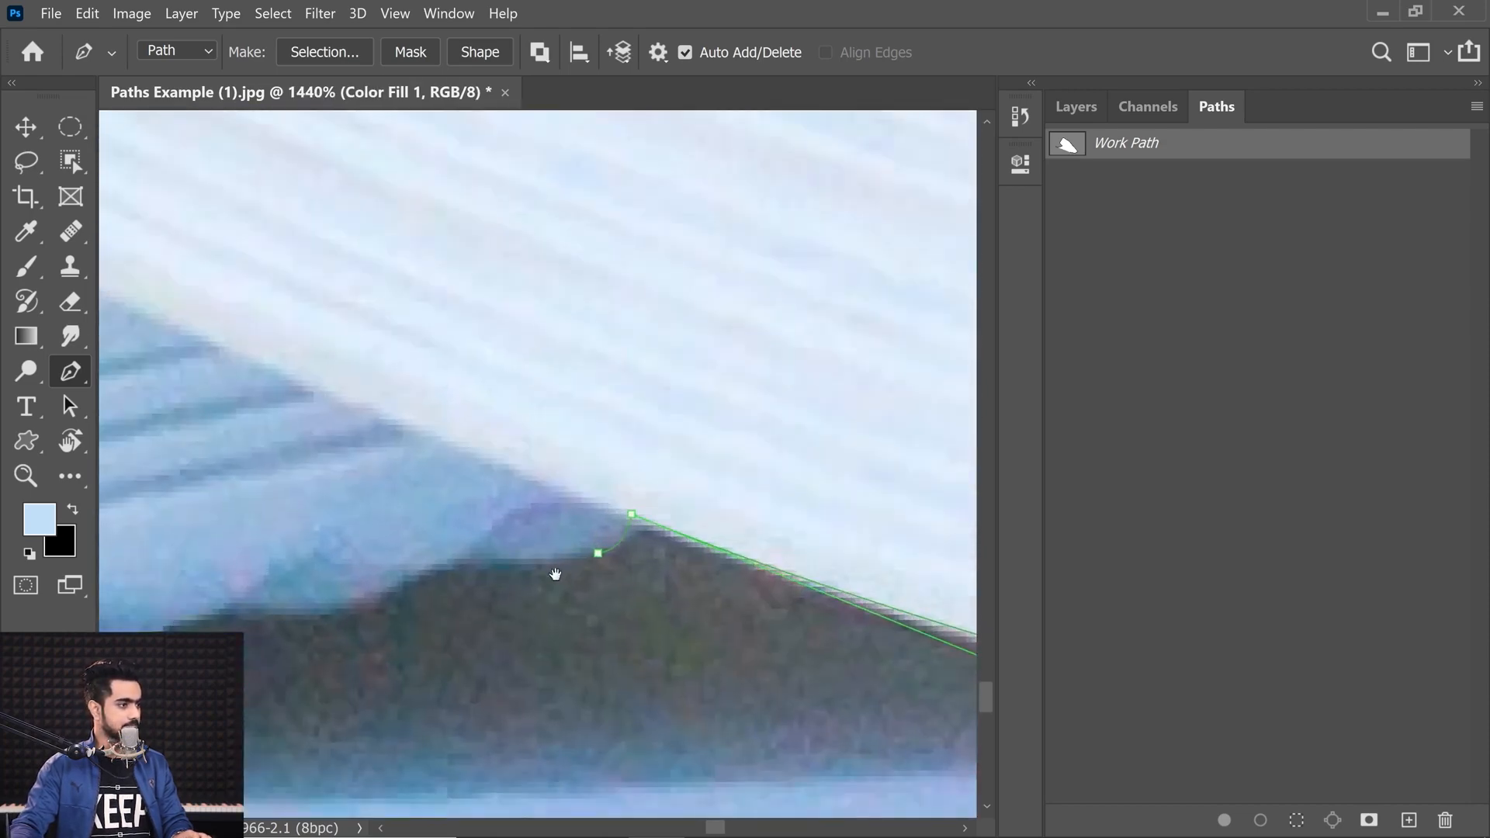
left_click_drag(549, 571, 602, 586)
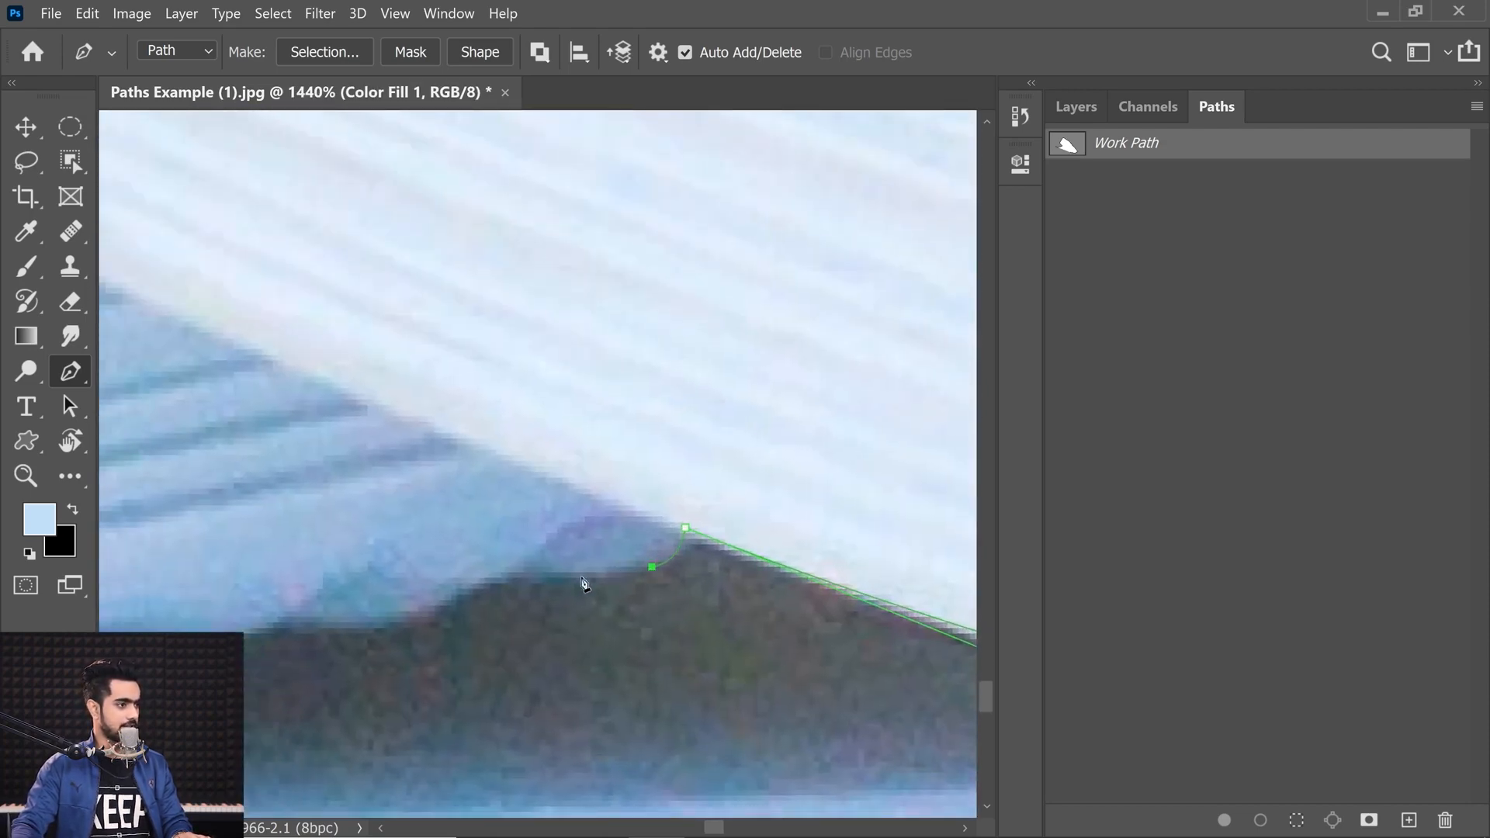
left_click_drag(653, 572, 675, 568)
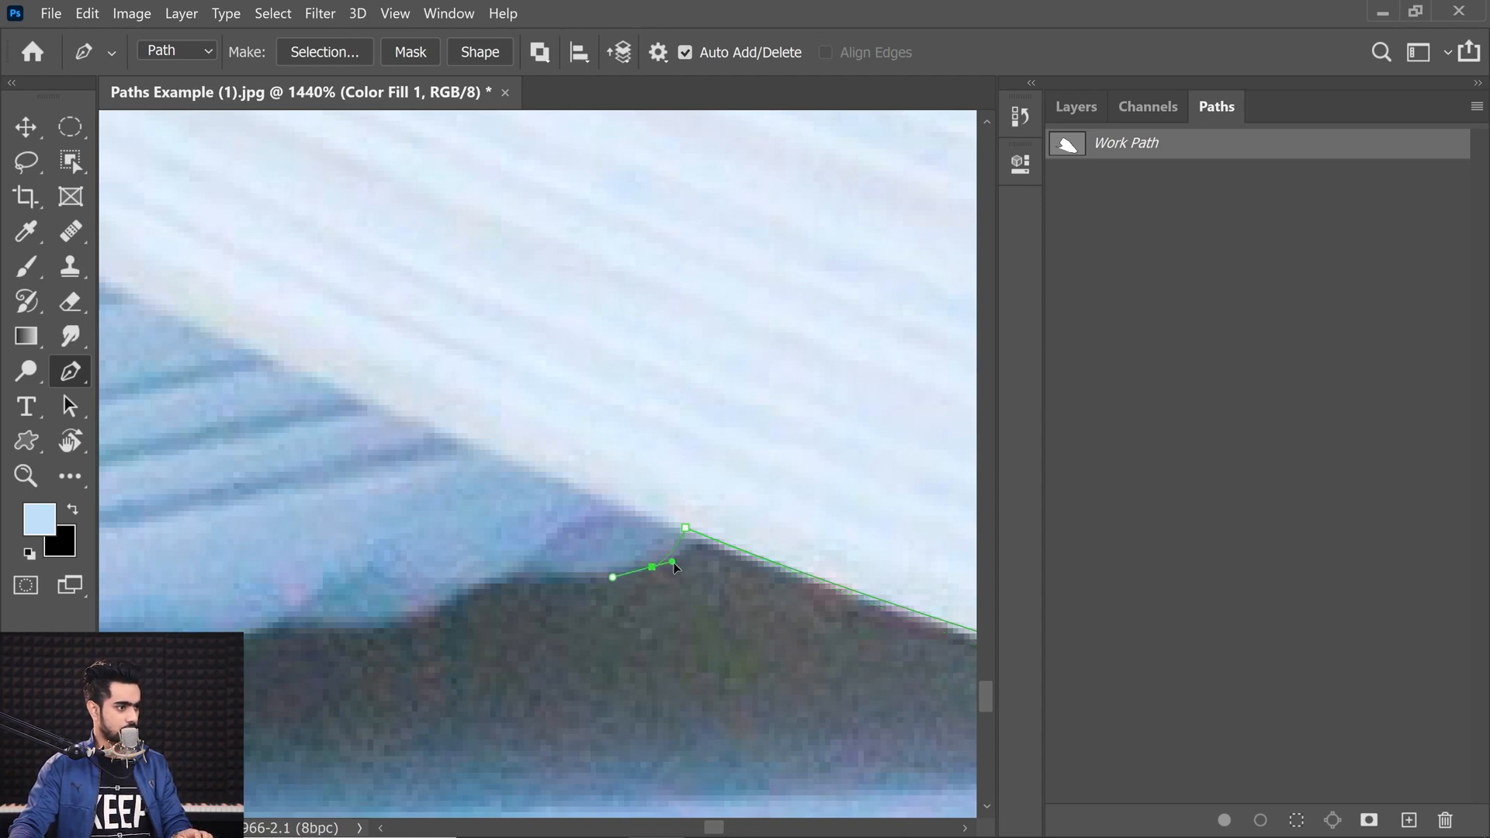
left_click(502, 574)
left_click_drag(475, 630, 633, 597)
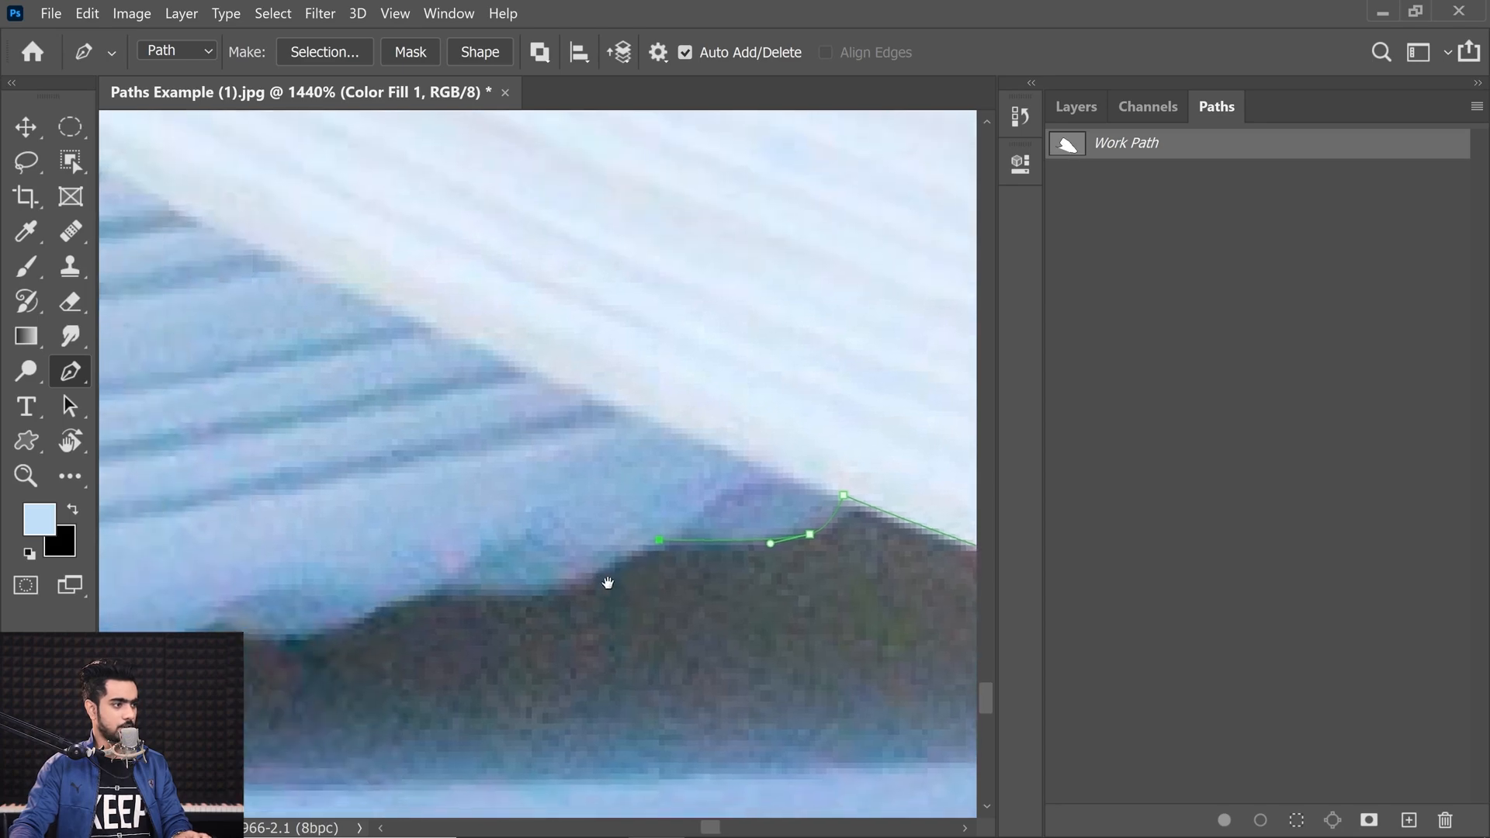
Step: Add more anchors following the jagged dark edge beyond the notch
left_click(565, 590)
left_click_drag(537, 595, 527, 596)
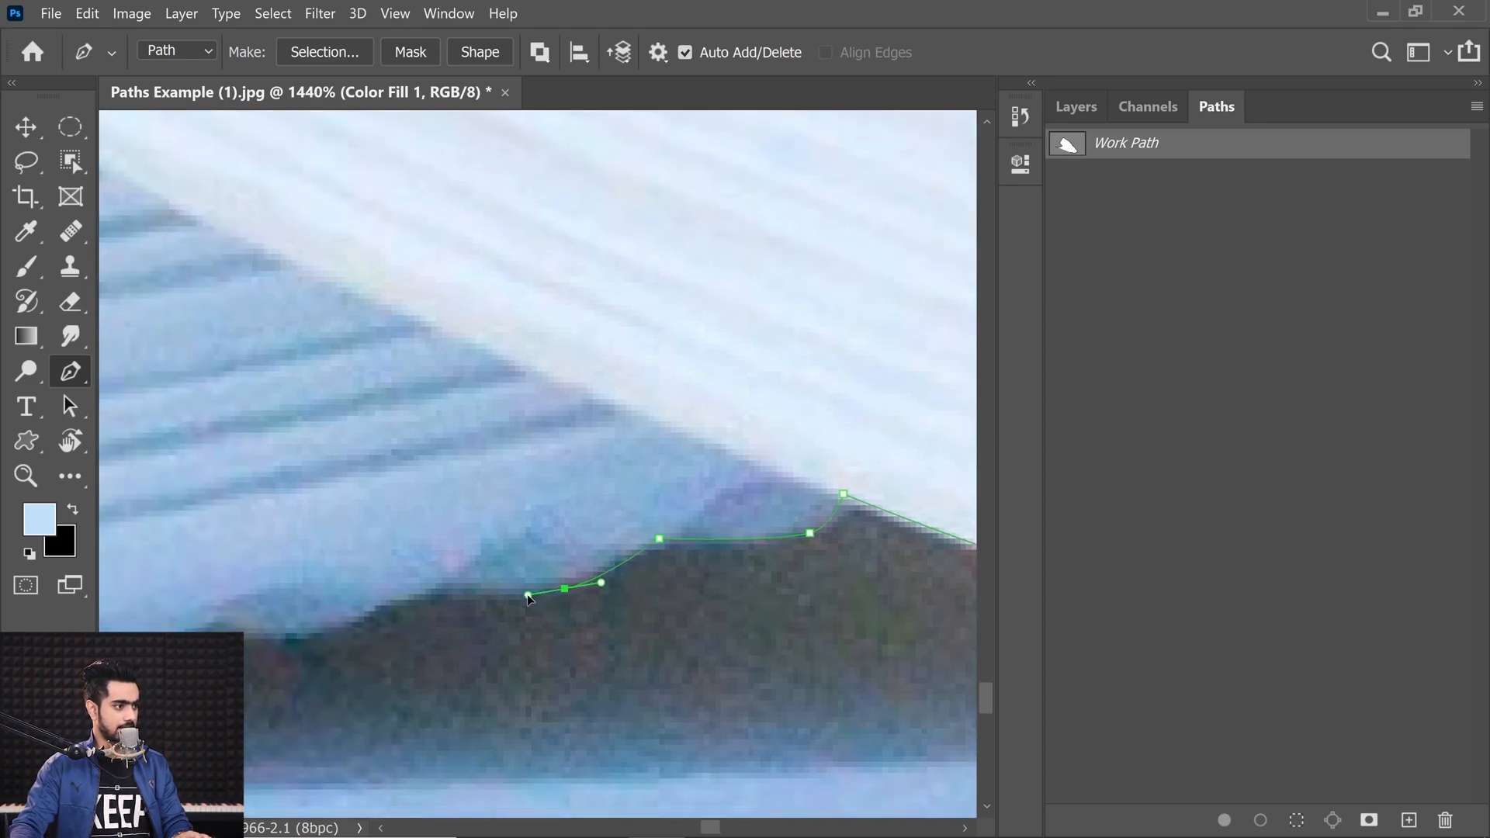
left_click(658, 539, "ctrl")
left_click_drag(431, 603, 578, 580)
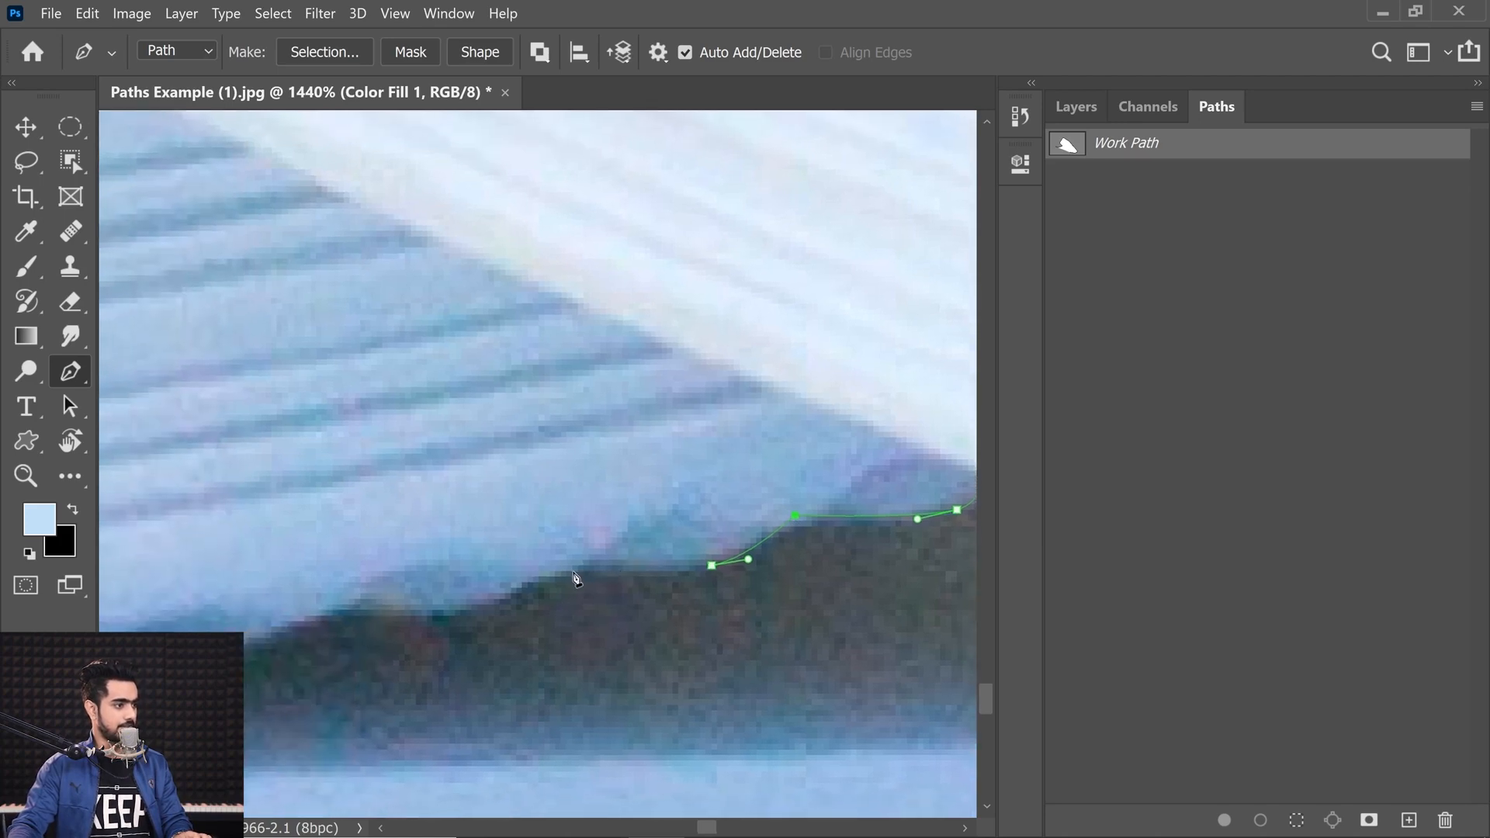
left_click(566, 566)
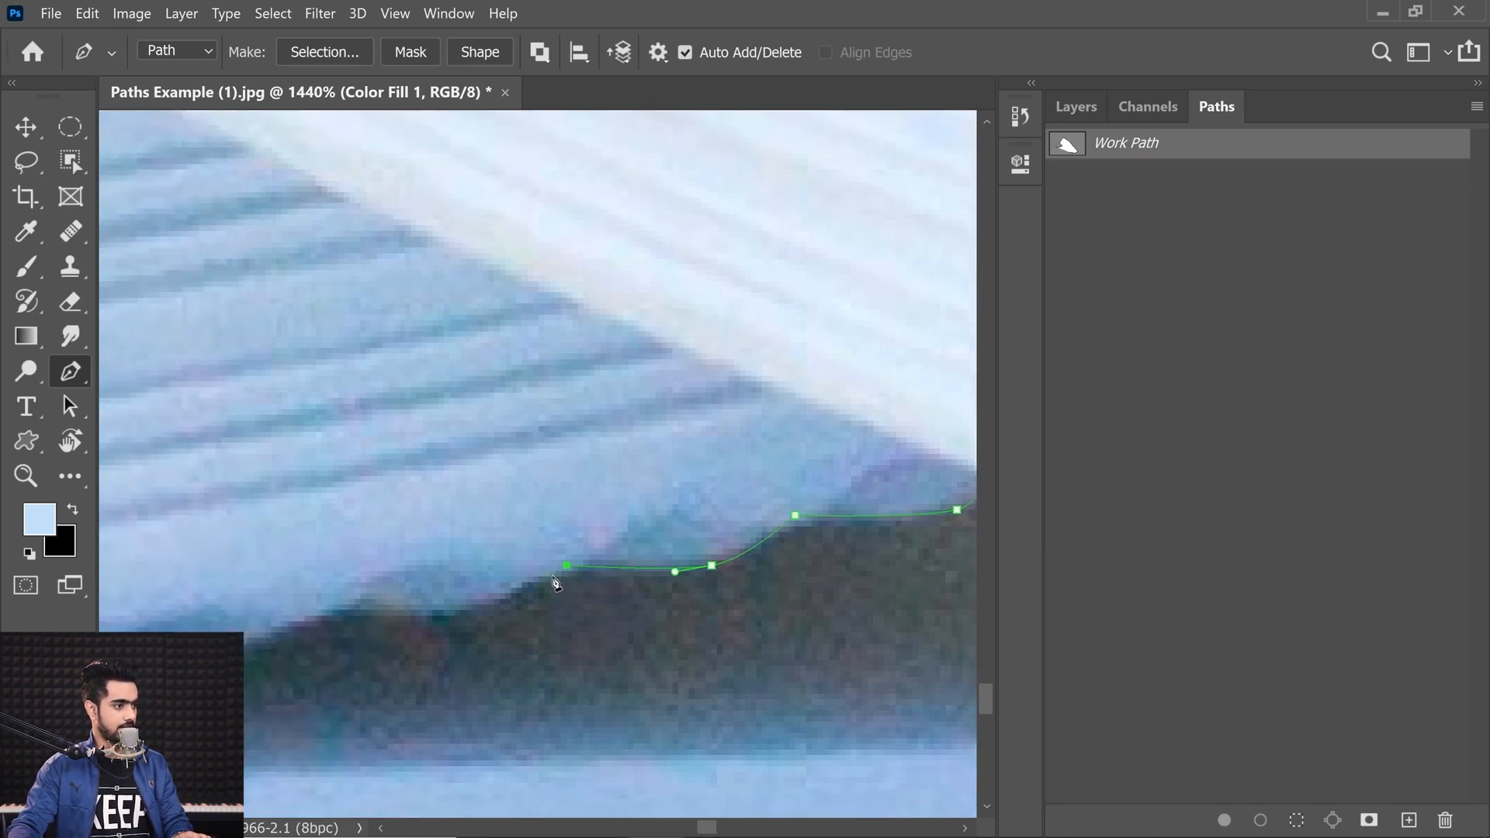
Step: Adjust the newest anchors and add another along the dark edge
left_click_drag(572, 569, 567, 564, "ctrl")
mouse_move(496, 602)
left_mouse_down()
mouse_move(611, 588)
mouse_move(503, 602)
left_mouse_up()
left_click(444, 594)
left_click_drag(305, 643, 251, 643)
left_click_drag(310, 644, 722, 580)
left_click(631, 570)
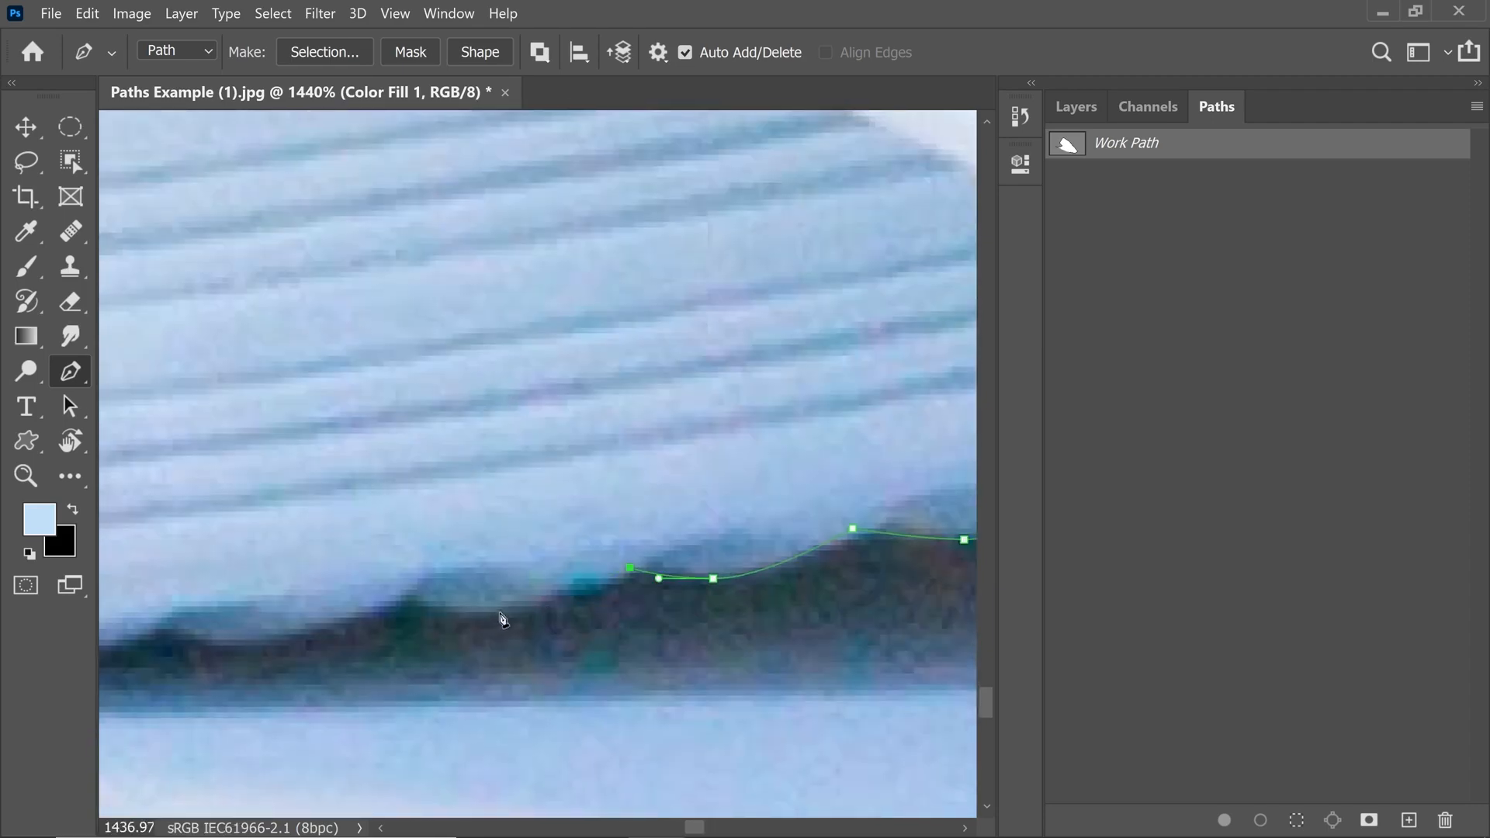
Step: Continue placing curved anchors along the sole's dark lower edge
left_click_drag(508, 608, 444, 613)
left_click_drag(434, 613, 550, 599)
left_click(514, 588)
left_click_drag(831, 566, 704, 605)
left_click_drag(330, 648, 705, 601)
left_click_drag(622, 617, 555, 619)
left_click(531, 622)
Step: Extend the path further along the sole's thin bottom line with curved anchors
left_click_drag(718, 578, 466, 624, "ctrl")
left_click_drag(578, 620, 676, 626, "ctrl")
mouse_move(672, 589)
left_mouse_down()
mouse_move(575, 529)
mouse_move(287, 521)
mouse_move(681, 582)
left_mouse_up()
left_click(724, 576)
left_click_drag(672, 586, 636, 588)
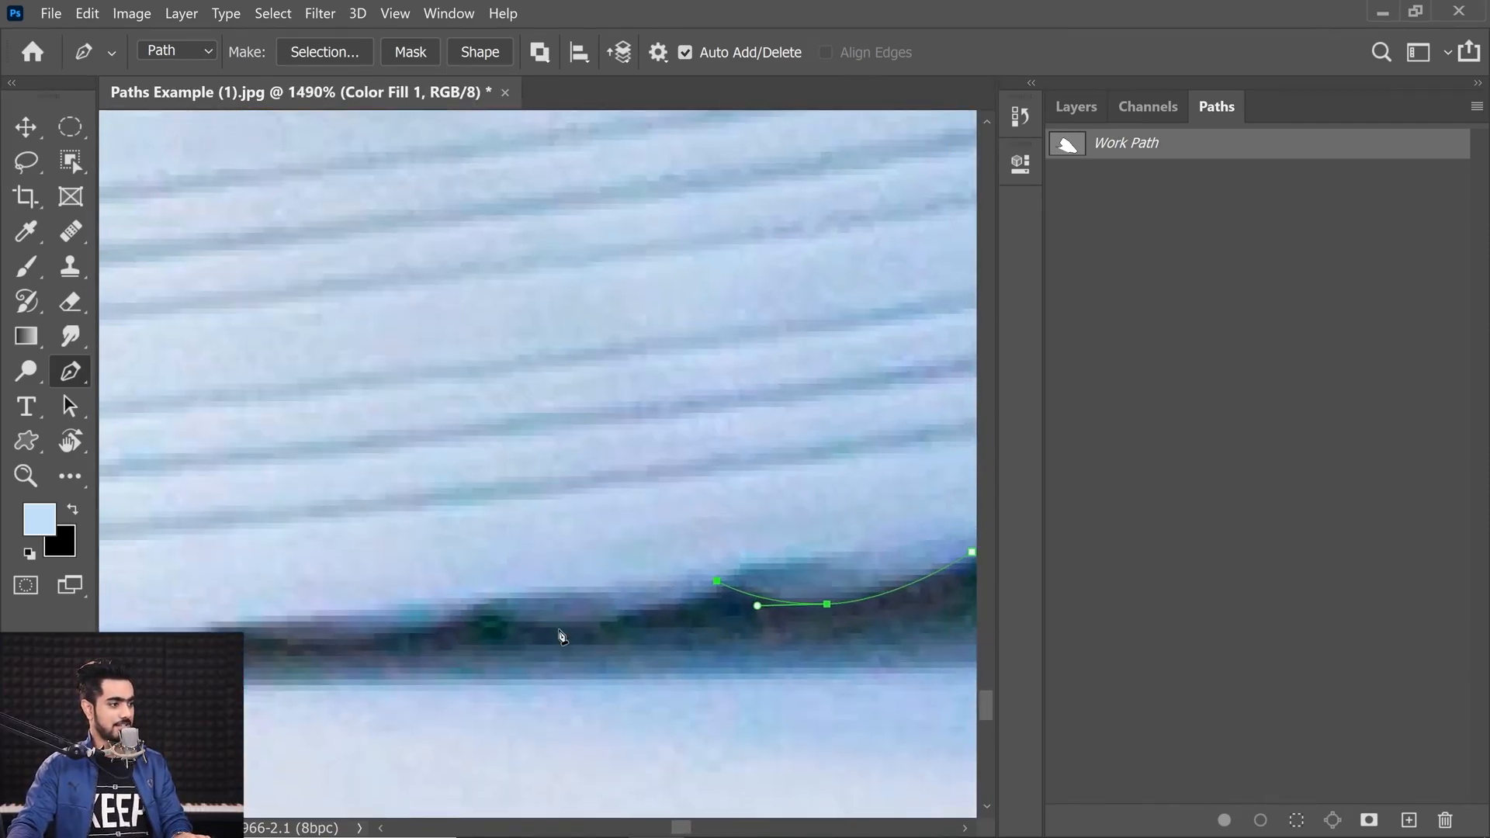
left_click_drag(560, 623, 619, 625)
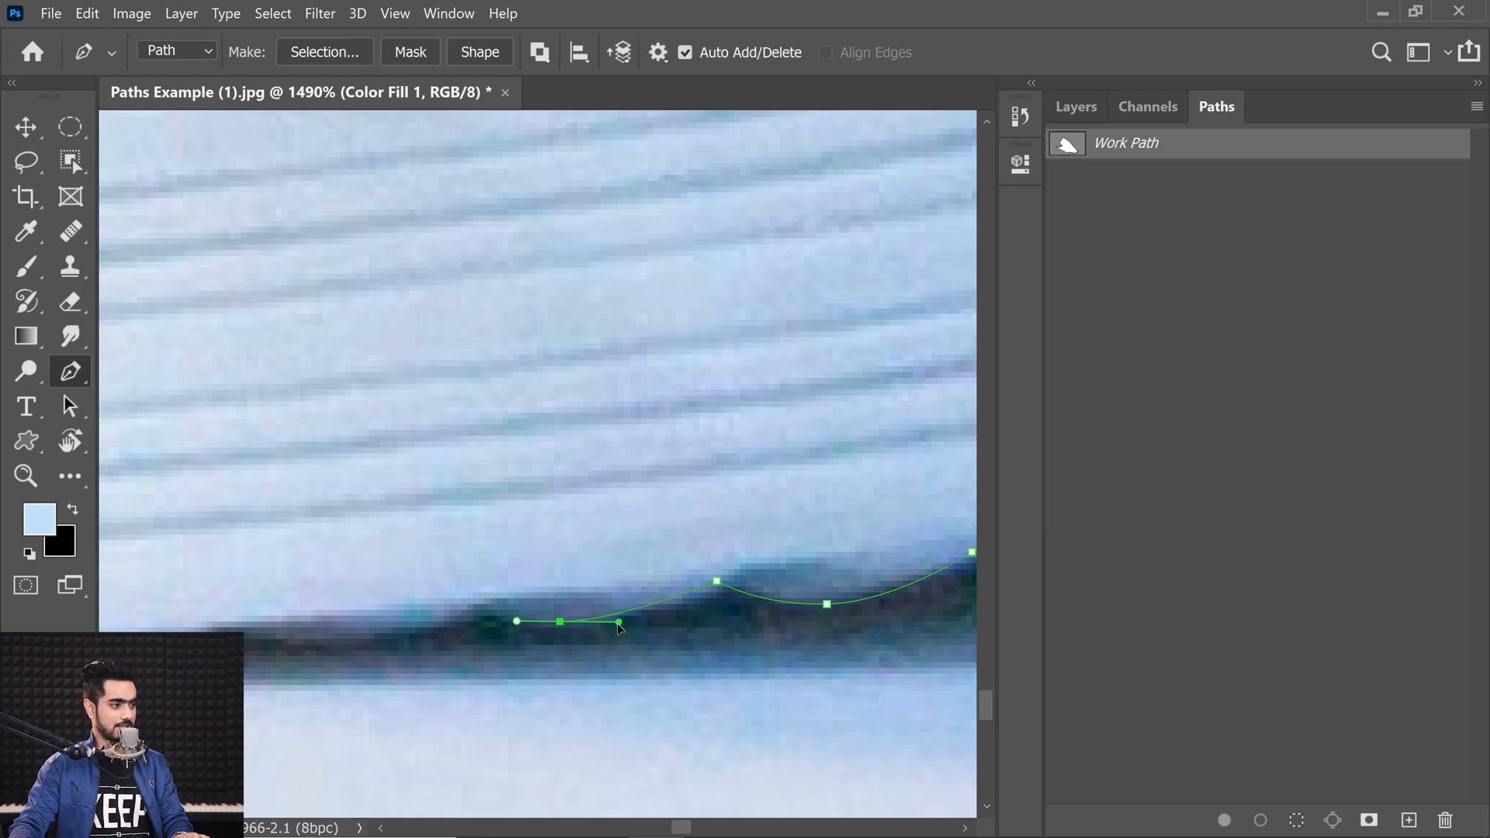
left_click(460, 597)
left_click_drag(405, 631, 482, 608)
Step: Add an anchor farther along the sole's bottom line at lower zoom
scroll(399, 617, "down", 3)
scroll(601, 636, "up", 4)
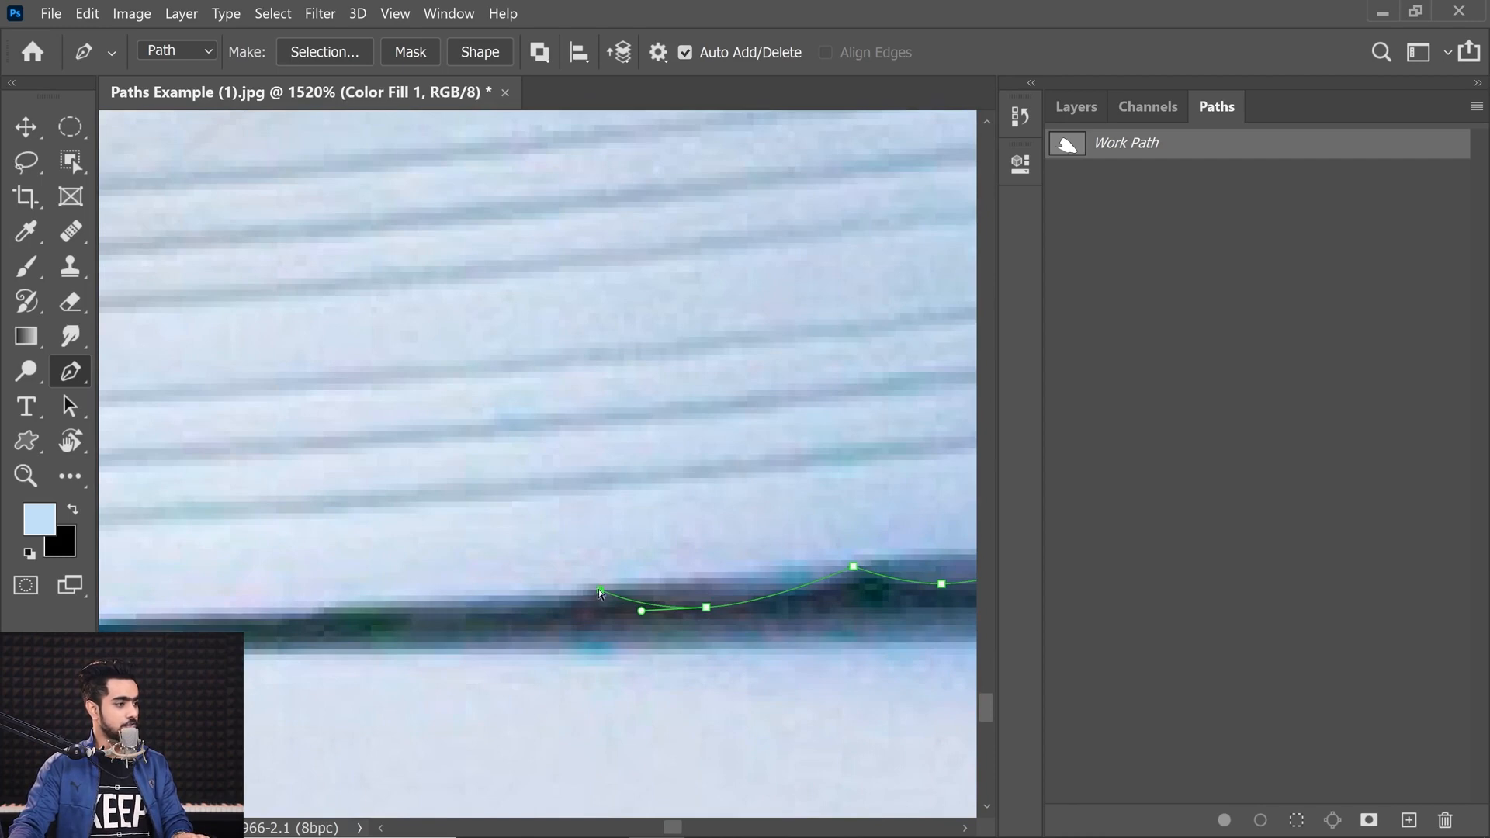
left_click_drag(525, 623, 635, 623)
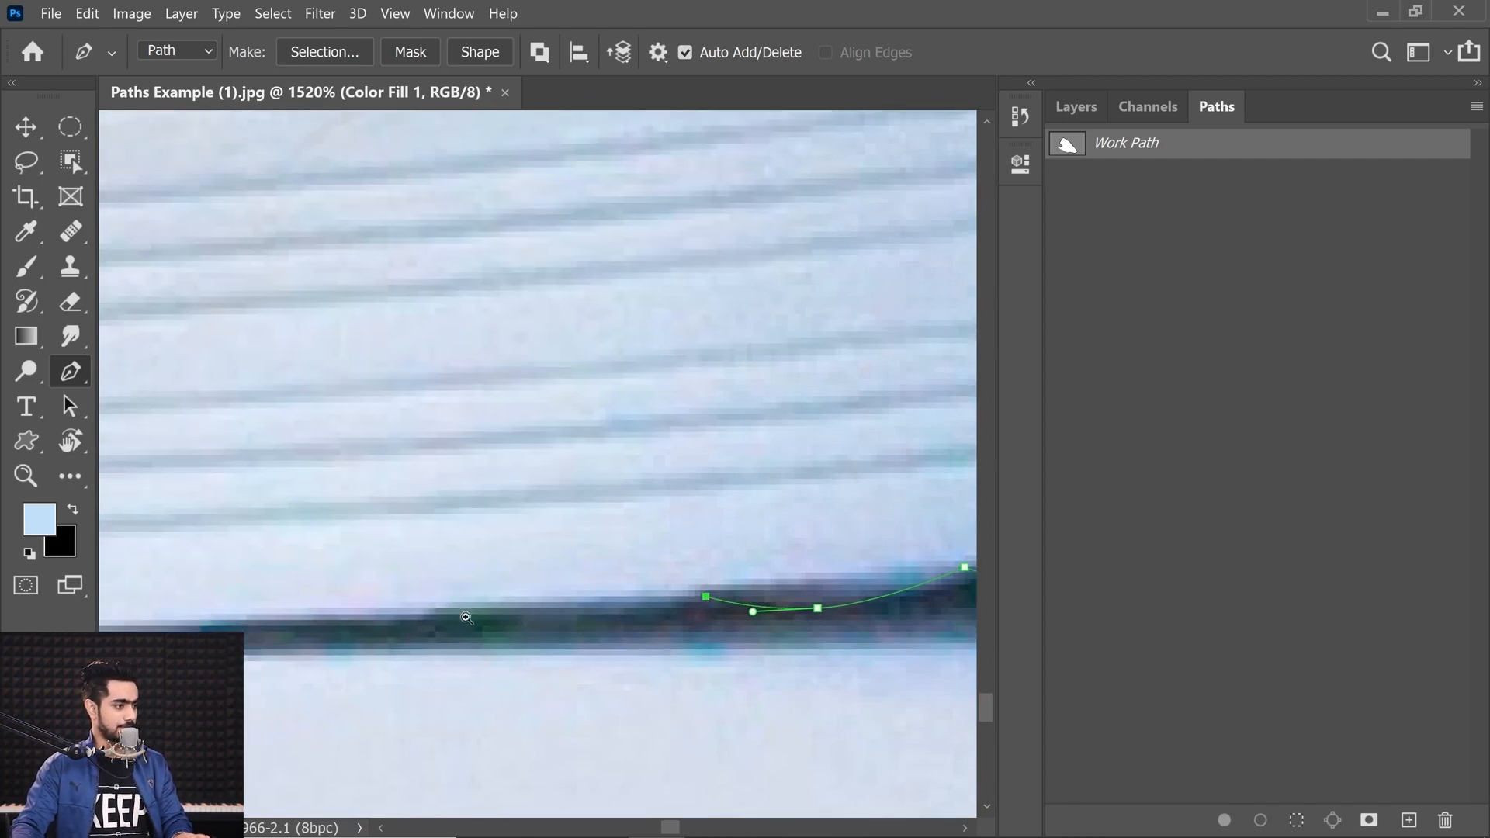
scroll(459, 617, "down", 2)
left_click_drag(387, 632, 331, 635)
left_click_drag(395, 630, 519, 636)
left_click_drag(402, 636, 518, 643)
left_click_drag(377, 630, 518, 634)
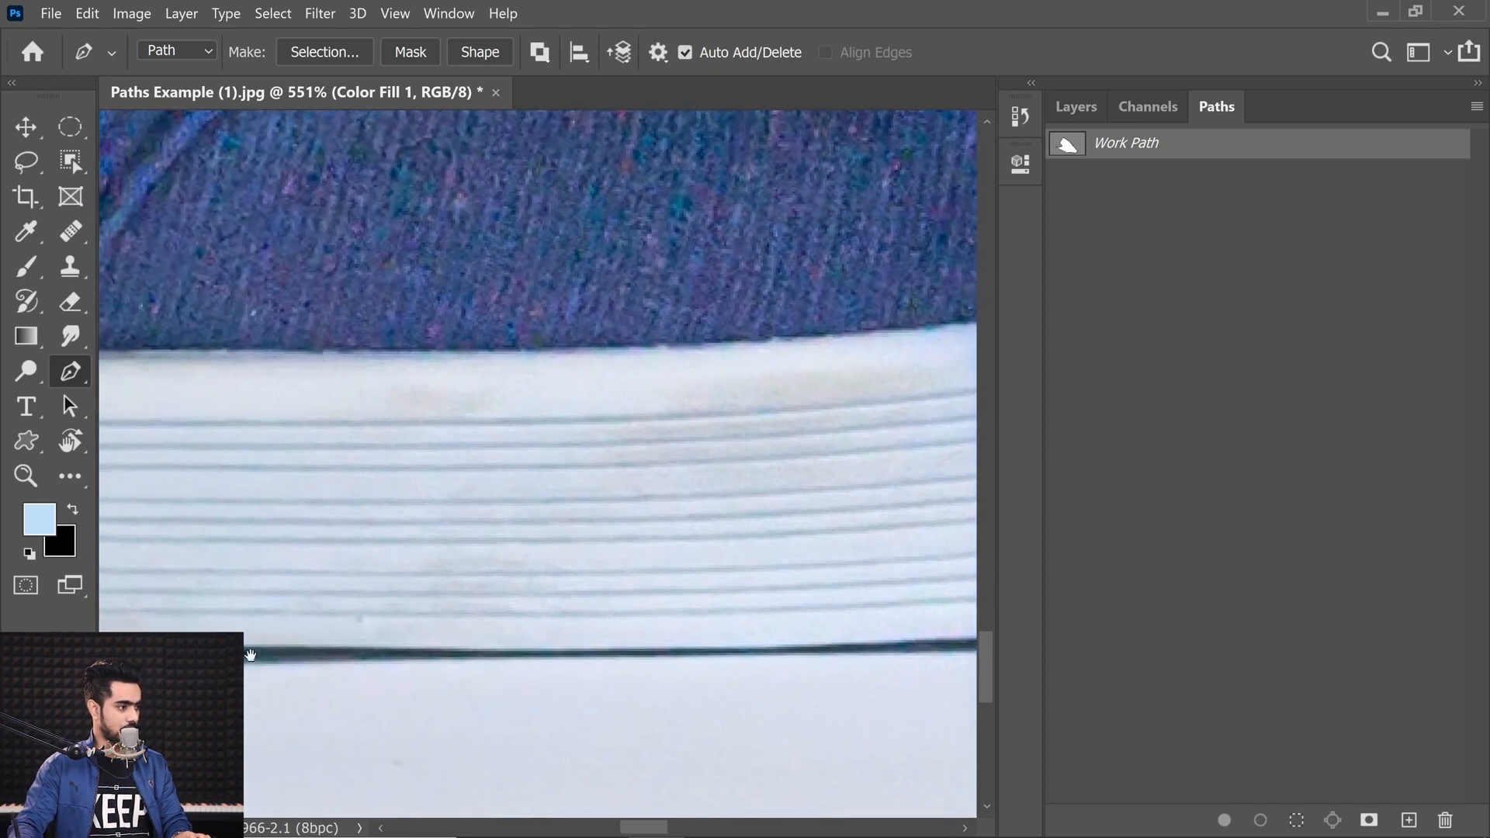
left_click_drag(255, 654, 295, 650)
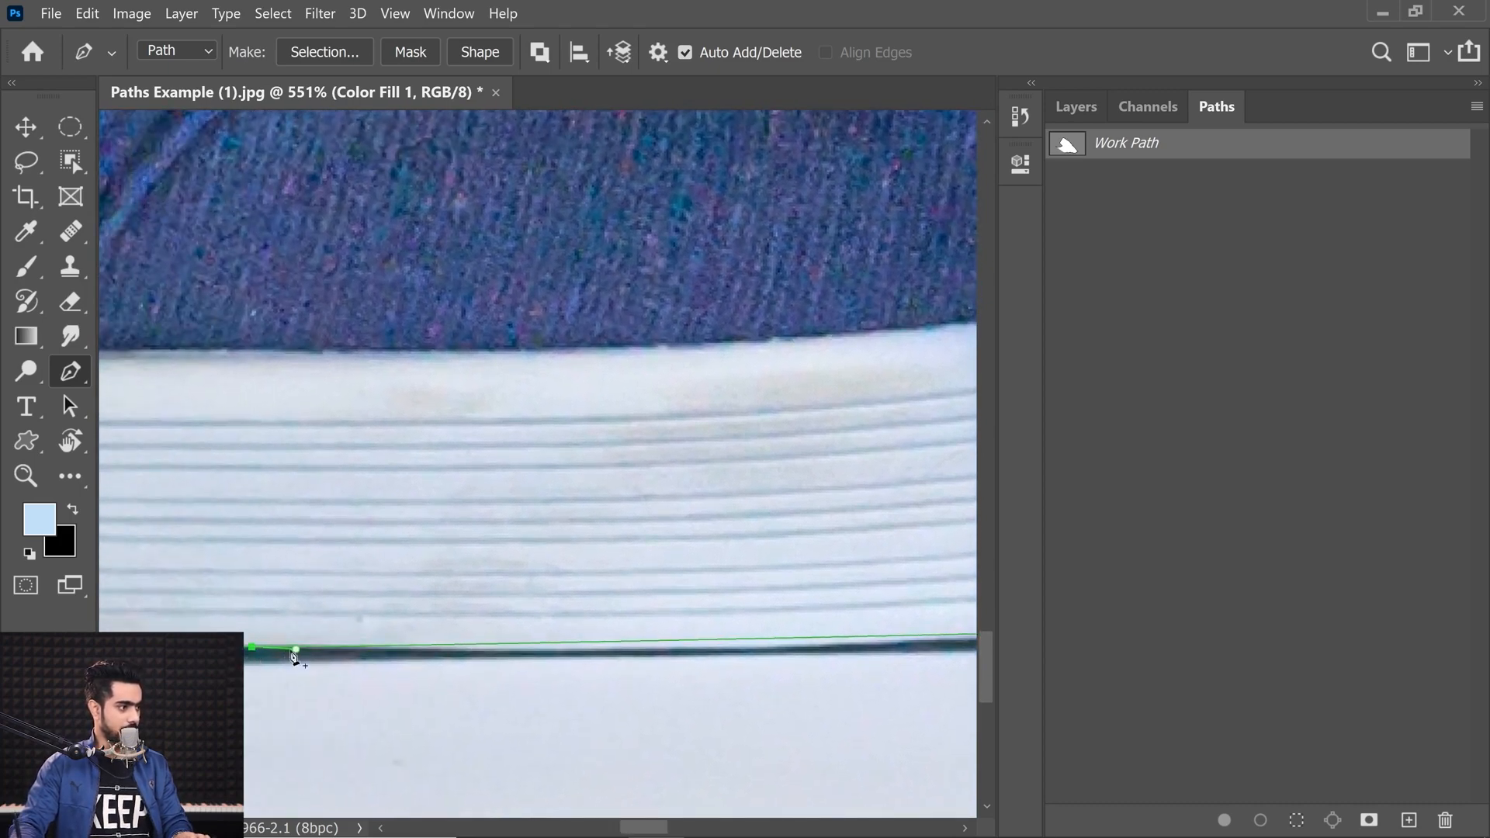
Step: Extend the path along the sole's bottom line with a long curved anchor
left_click(664, 655)
left_click_drag(689, 634, 358, 602)
mouse_move(742, 598)
left_mouse_down()
mouse_move(781, 602)
mouse_move(737, 597)
left_mouse_up()
left_click_drag(590, 609, 789, 648)
left_click_drag(440, 643, 562, 621)
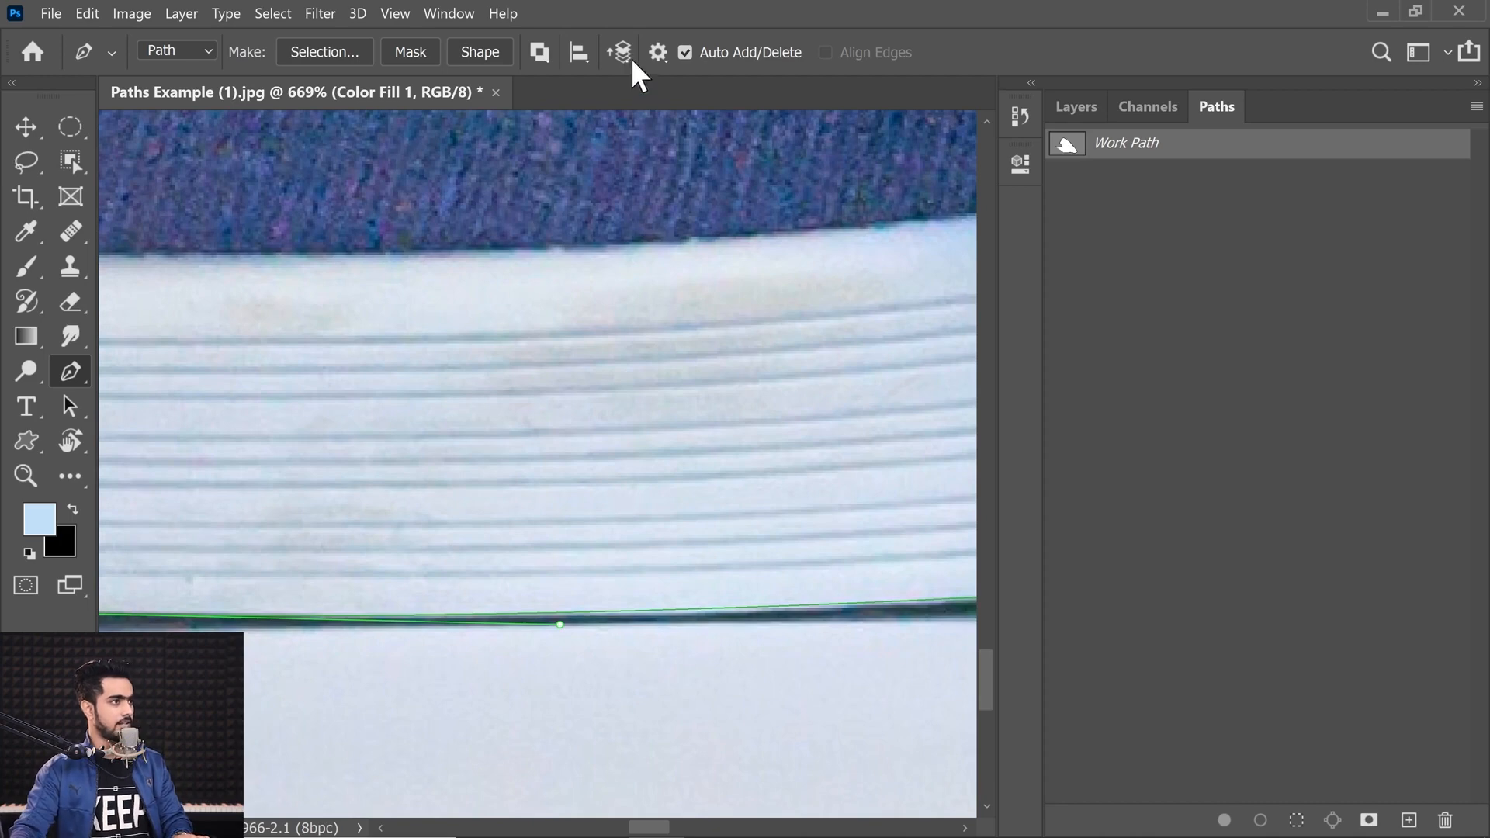
Step: Set the path display thickness to 2 px and nudge the last anchor onto the edge
left_click(658, 52)
left_click(760, 116)
left_click(745, 220)
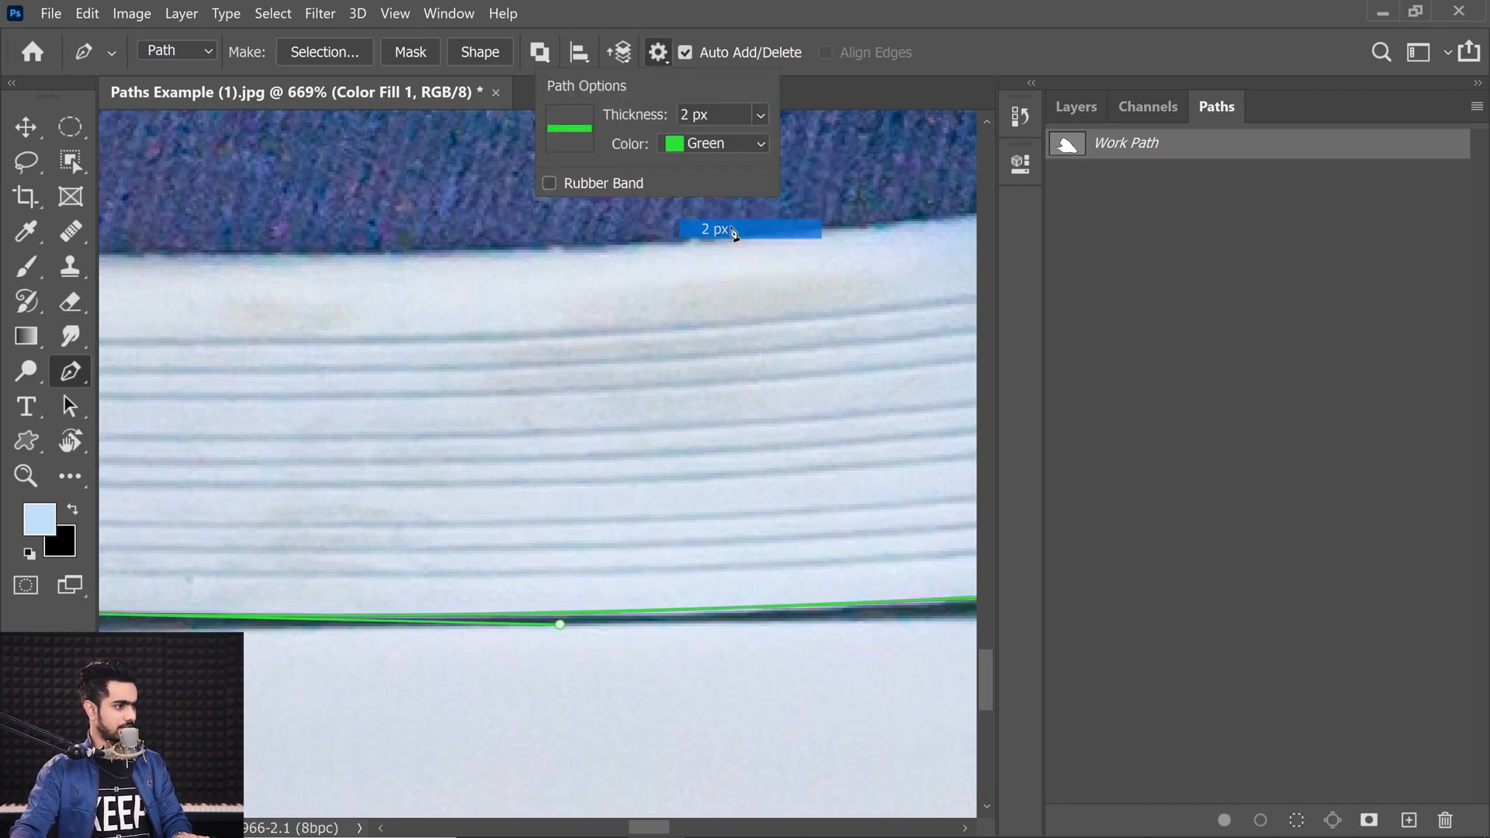
left_click_drag(559, 625, 578, 630)
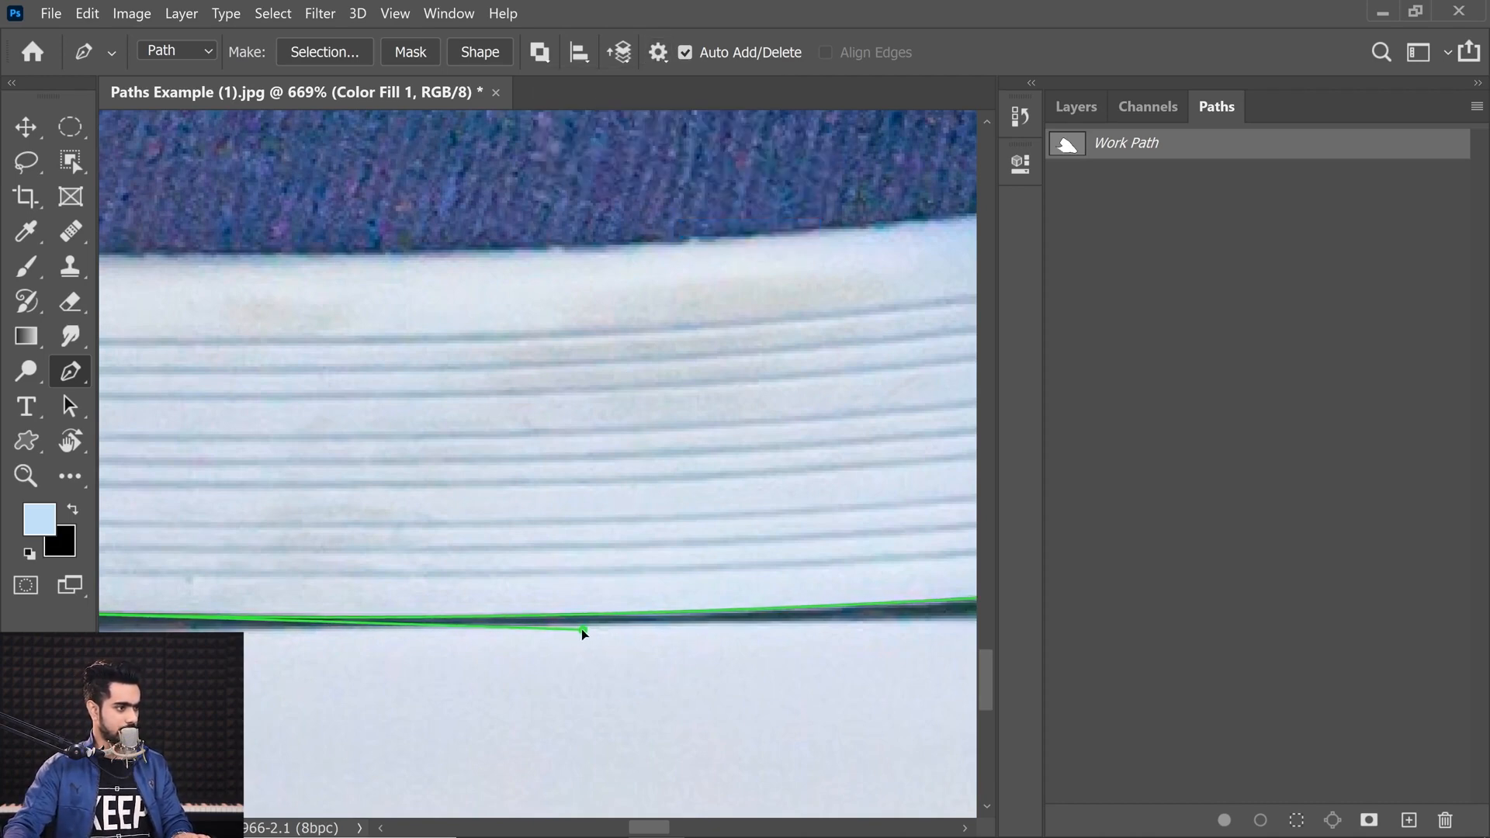
Step: Continue tracing along the sole's bottom edge toward the rear shoe
scroll(463, 615, "down", 2)
left_click_drag(450, 613, 708, 601)
scroll(445, 611, "up", 4)
left_click(371, 600, "ctrl")
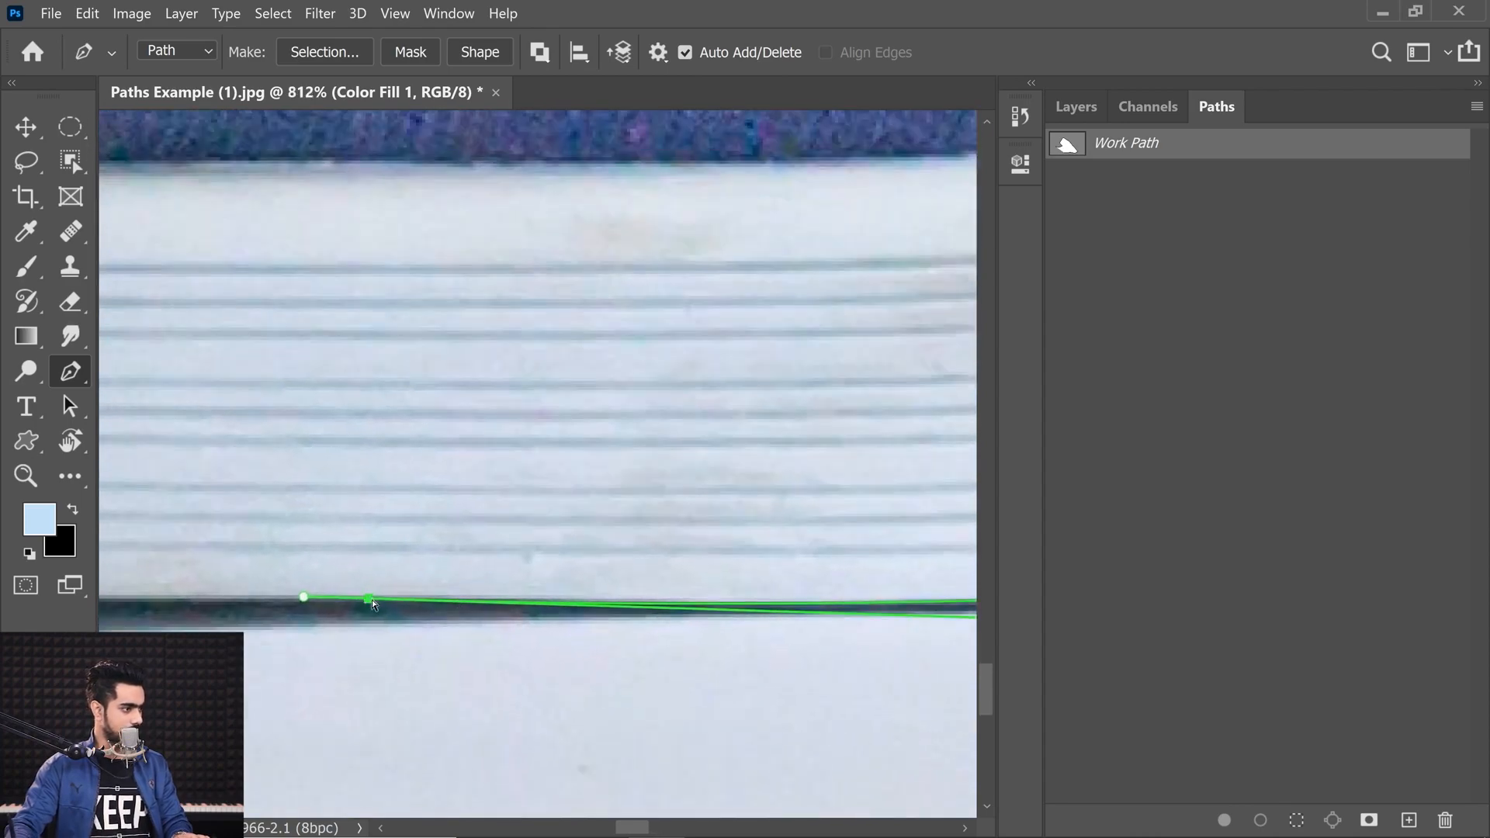
left_click_drag(370, 603, 368, 600)
left_click_drag(419, 595, 406, 596)
left_click_drag(384, 598, 558, 581)
mouse_move(289, 592)
left_mouse_down()
mouse_move(442, 582)
mouse_move(278, 594)
left_mouse_up()
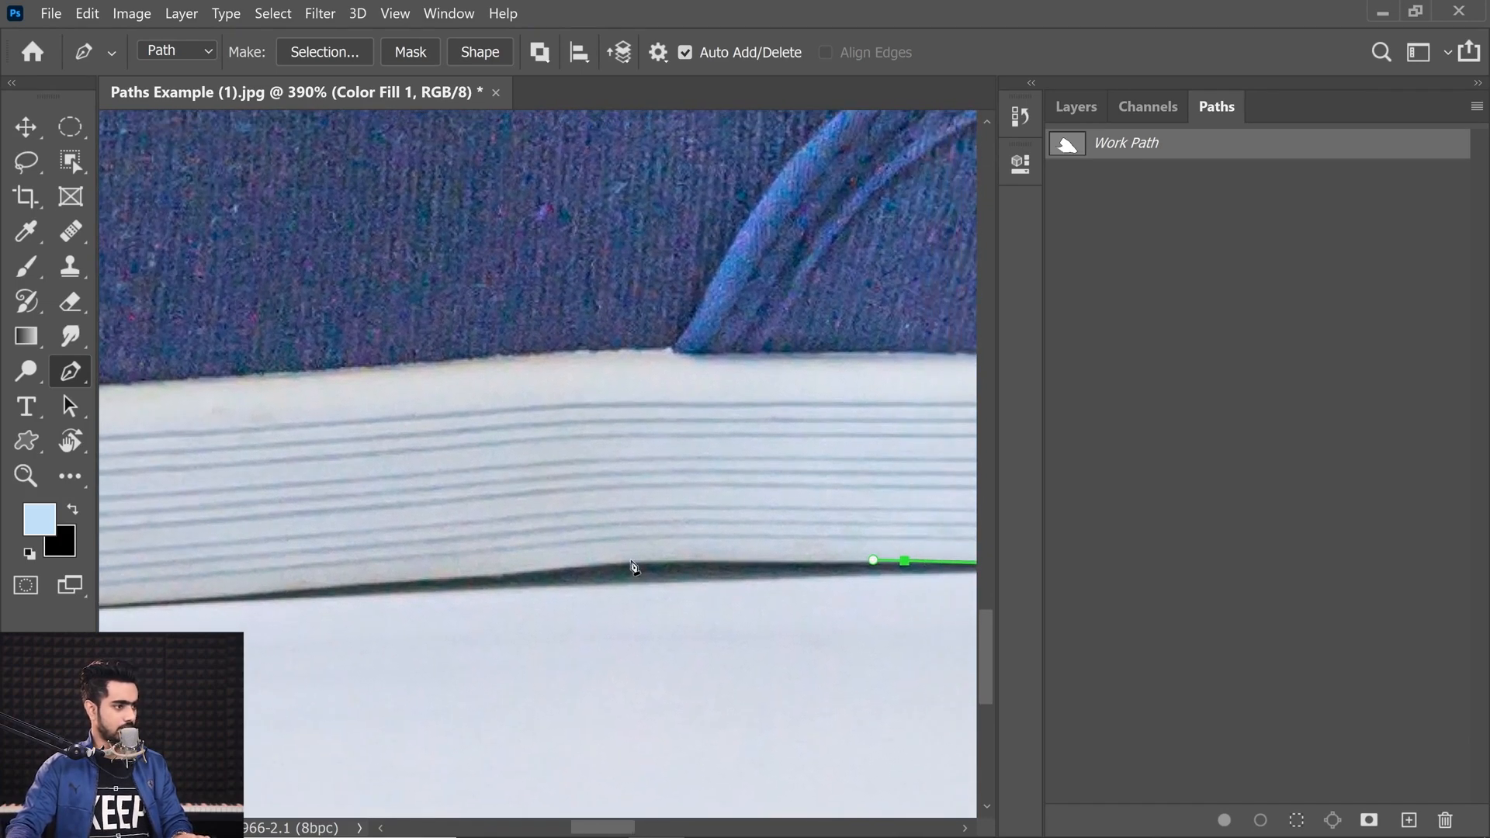
left_click_drag(623, 560, 579, 569)
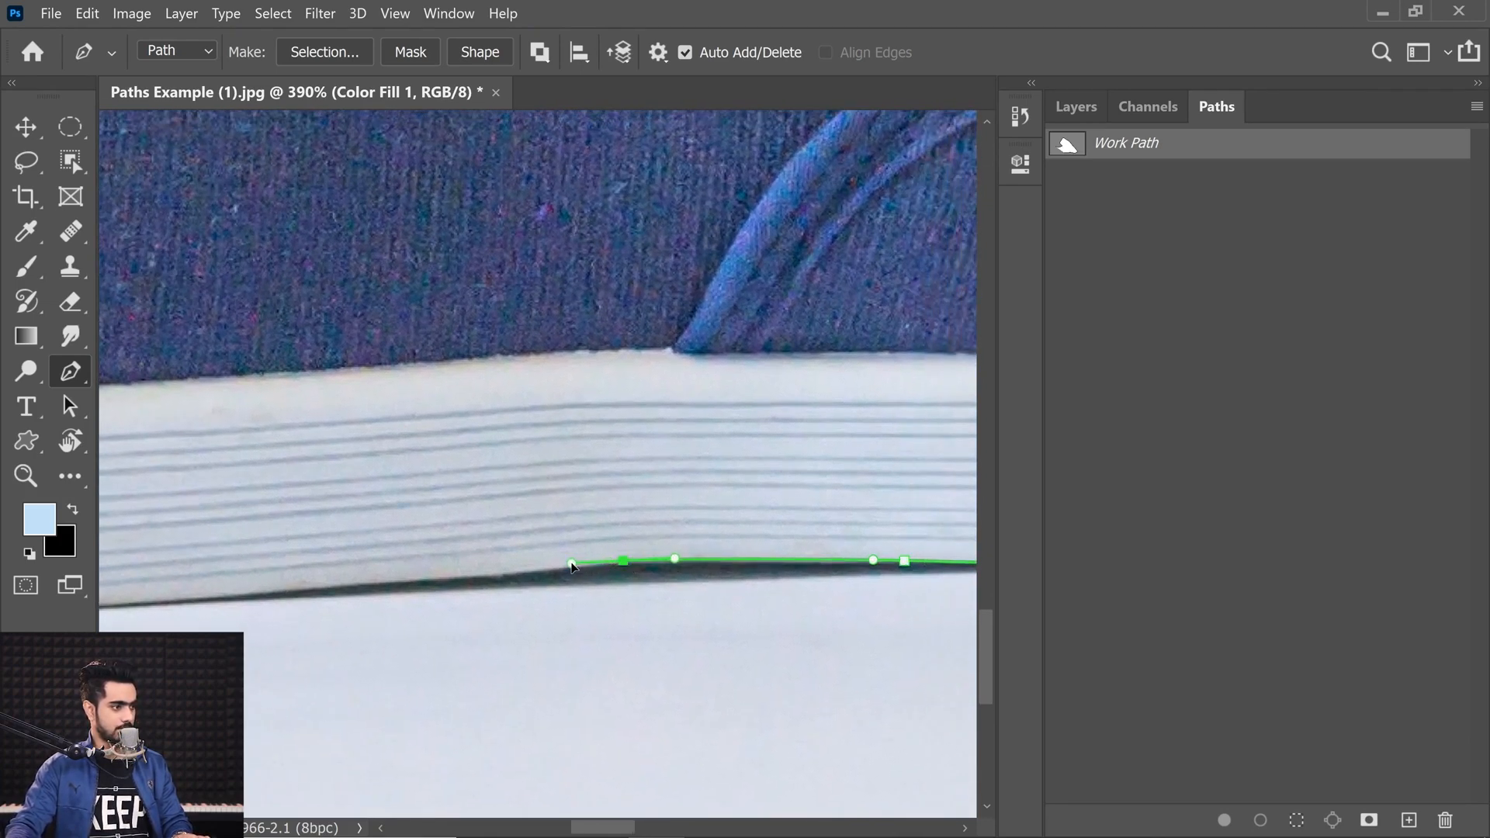
Step: Set the path display thickness to 1 px and continue the path along the sole
left_click(658, 52)
left_click(722, 114)
left_click(733, 207)
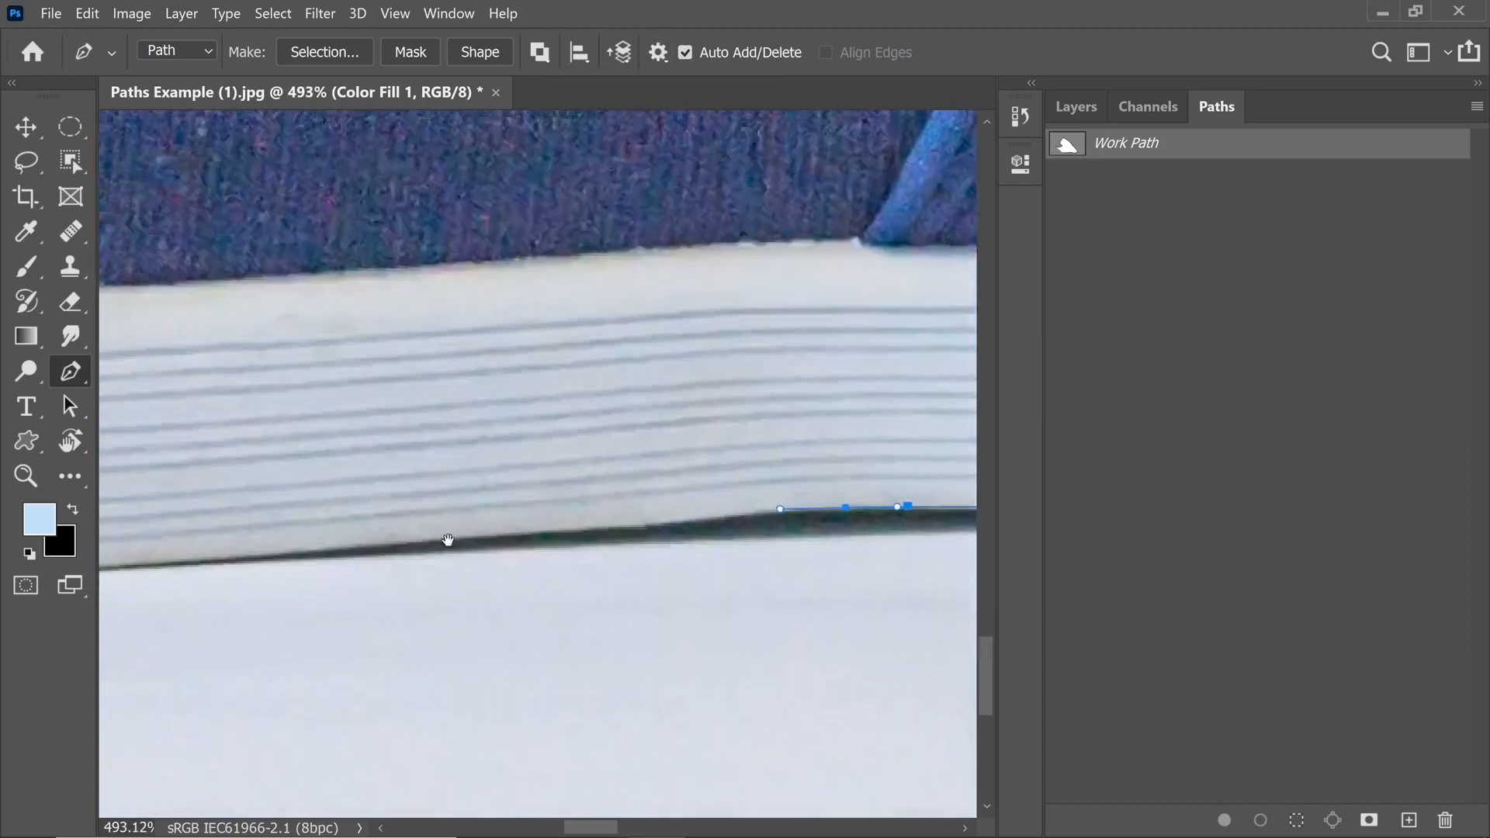
left_click_drag(423, 559, 384, 570)
left_click_drag(271, 594, 454, 597)
left_click_drag(145, 505, 120, 494)
left_click_drag(172, 516, 415, 653)
Step: Trace up the front edge of the shoe's upper with curved anchors
scroll(714, 602, "up", 4)
scroll(266, 682, "up", 6)
left_click(267, 686, "alt")
left_click_drag(263, 588, 264, 502)
left_click_drag(265, 497, 245, 695)
left_click_drag(249, 439, 230, 535)
left_click_drag(246, 412, 256, 392)
left_click(326, 307)
scroll(325, 310, "down", 6)
left_click_drag(280, 307, 297, 239)
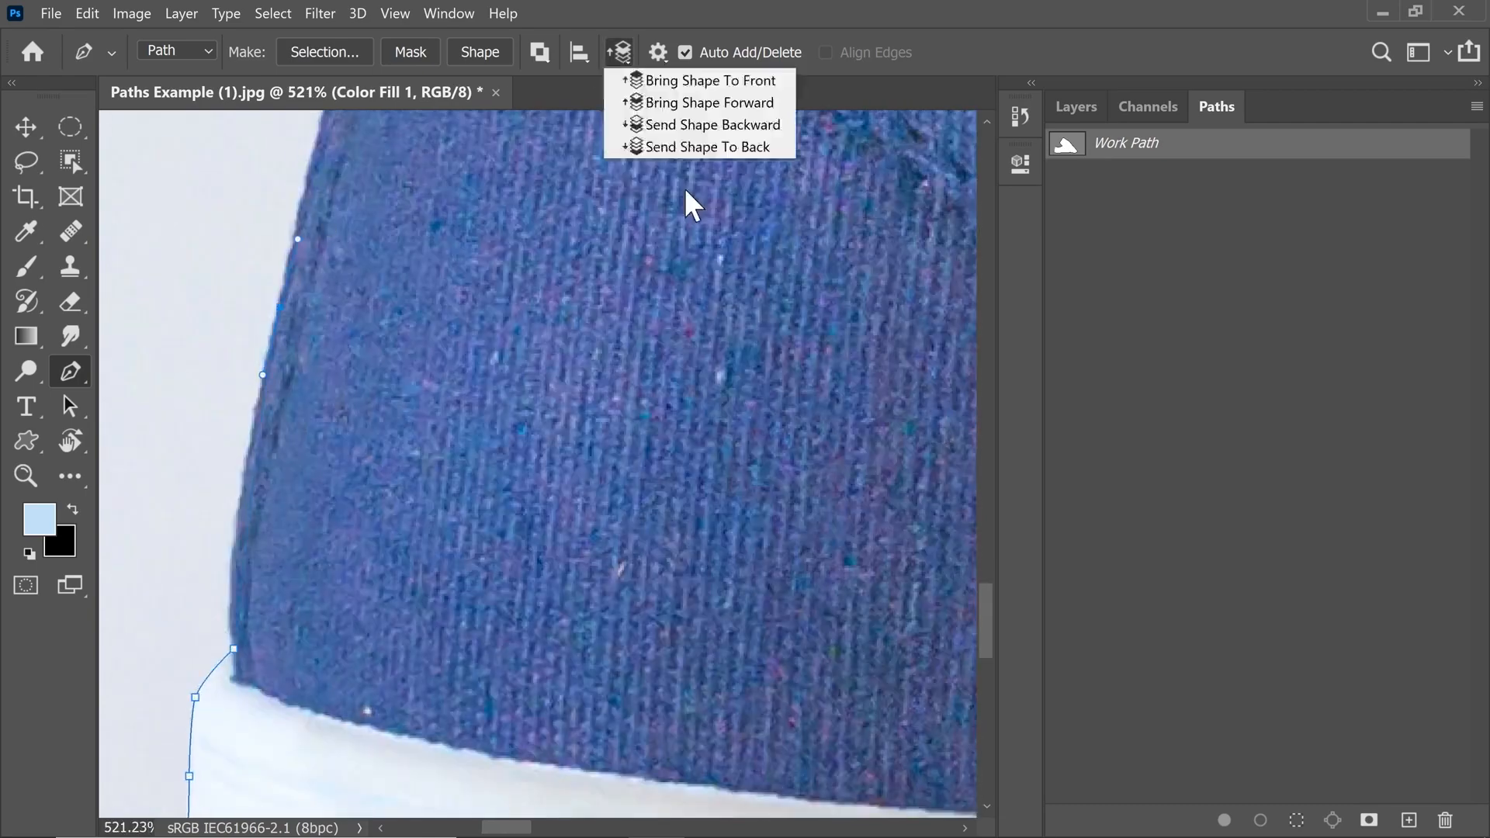
Step: Set the path display color to Green and continue tracing up the upper's edge
left_click(658, 52)
left_click(714, 147)
left_click(699, 232)
left_click_drag(365, 471, 404, 555)
left_click_drag(404, 370, 344, 647)
left_click_drag(389, 259, 401, 227)
scroll(345, 388, "up", 5)
left_click(334, 448, "alt")
left_click_drag(385, 372, 496, 165)
scroll(427, 302, "up", 1)
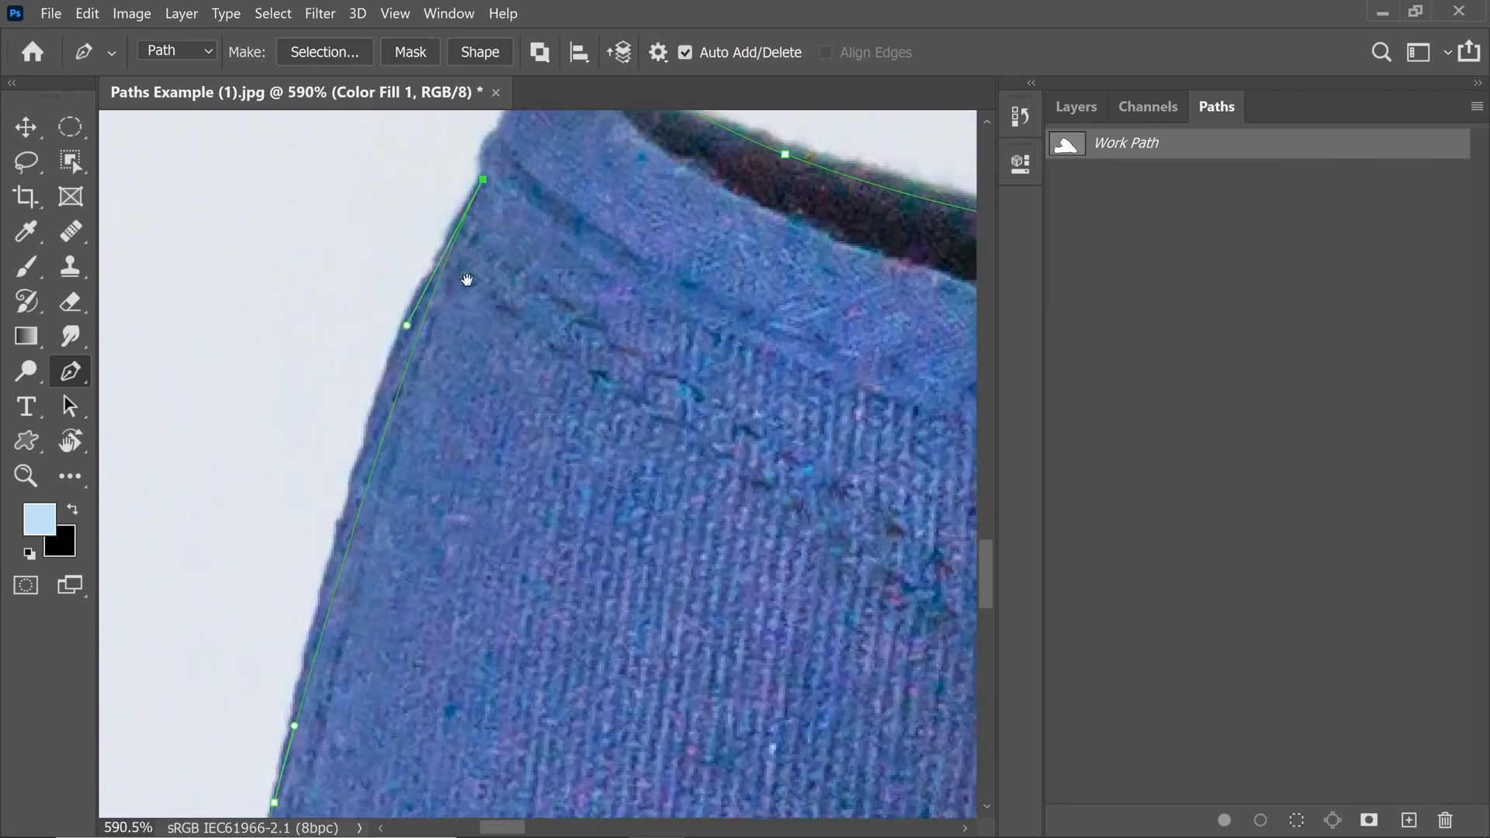
Step: Add anchors around the corner where the upper meets the collar
left_click(427, 302)
left_click_drag(434, 311, 432, 412)
scroll(481, 248, "up", 5)
left_click_drag(426, 339, 445, 324)
left_click_drag(422, 341, 402, 331)
left_click(445, 324, "alt")
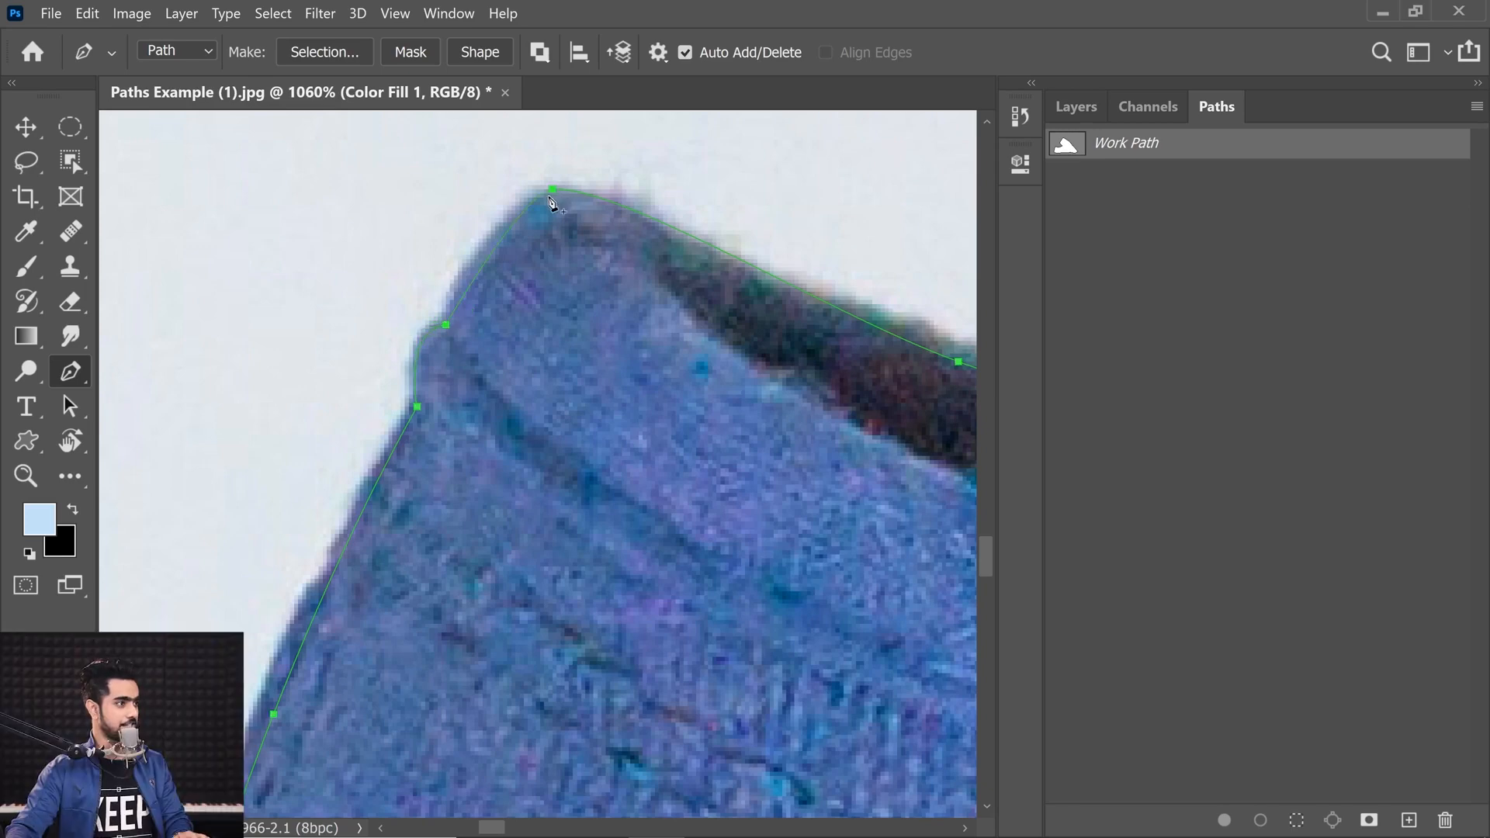
Step: Complete the outline across the collar's top edge and fit the image on screen
left_click_drag(552, 190, 462, 208)
left_click_drag(701, 260, 344, 307)
left_click_drag(592, 357, 555, 357, "ctrl")
left_click_drag(729, 251, 459, 336)
key("ctrl+0")
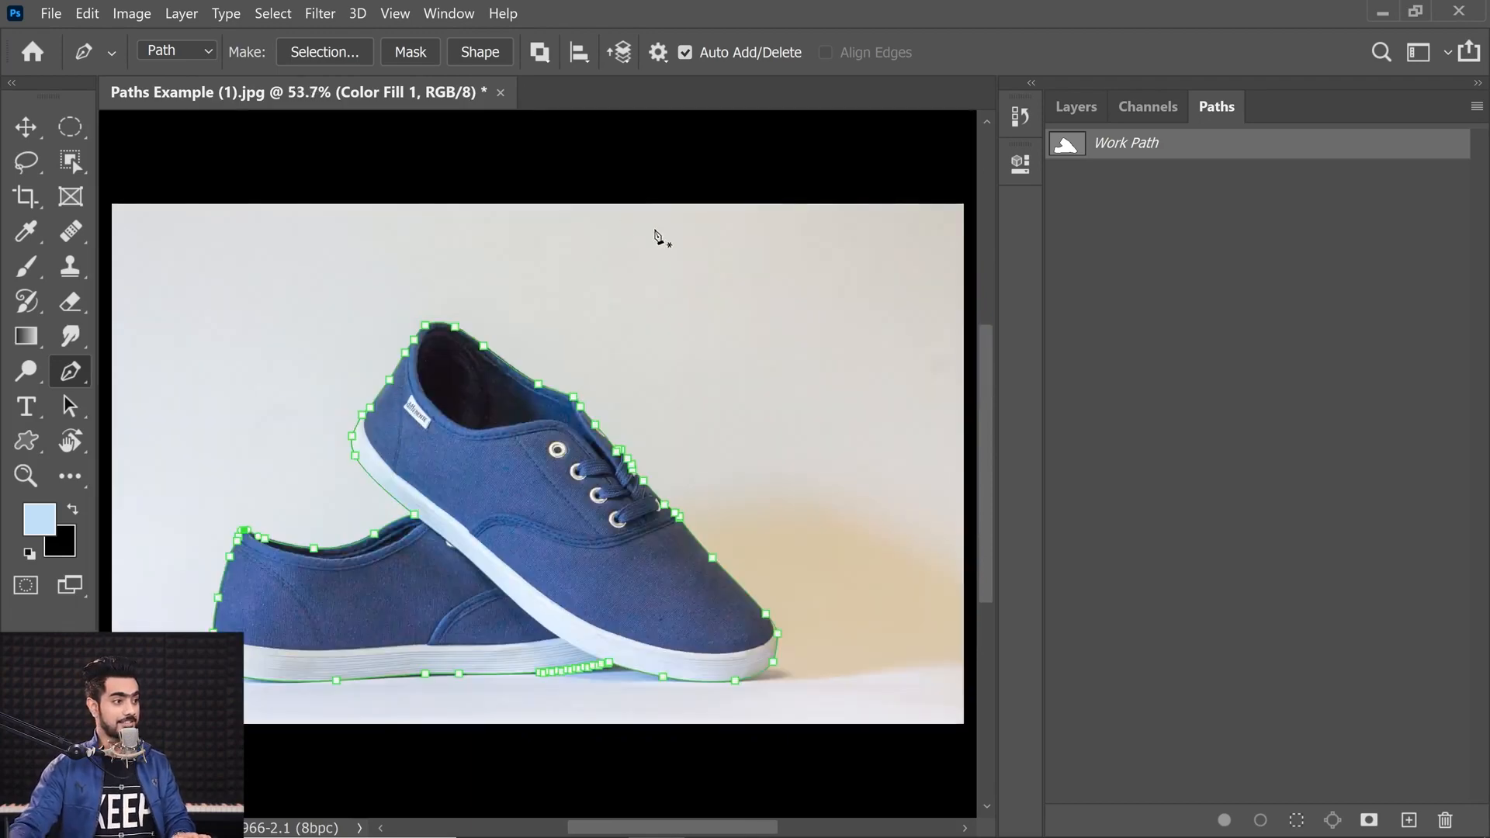
Step: Save the work path under the name Shoes
double_click(1123, 148)
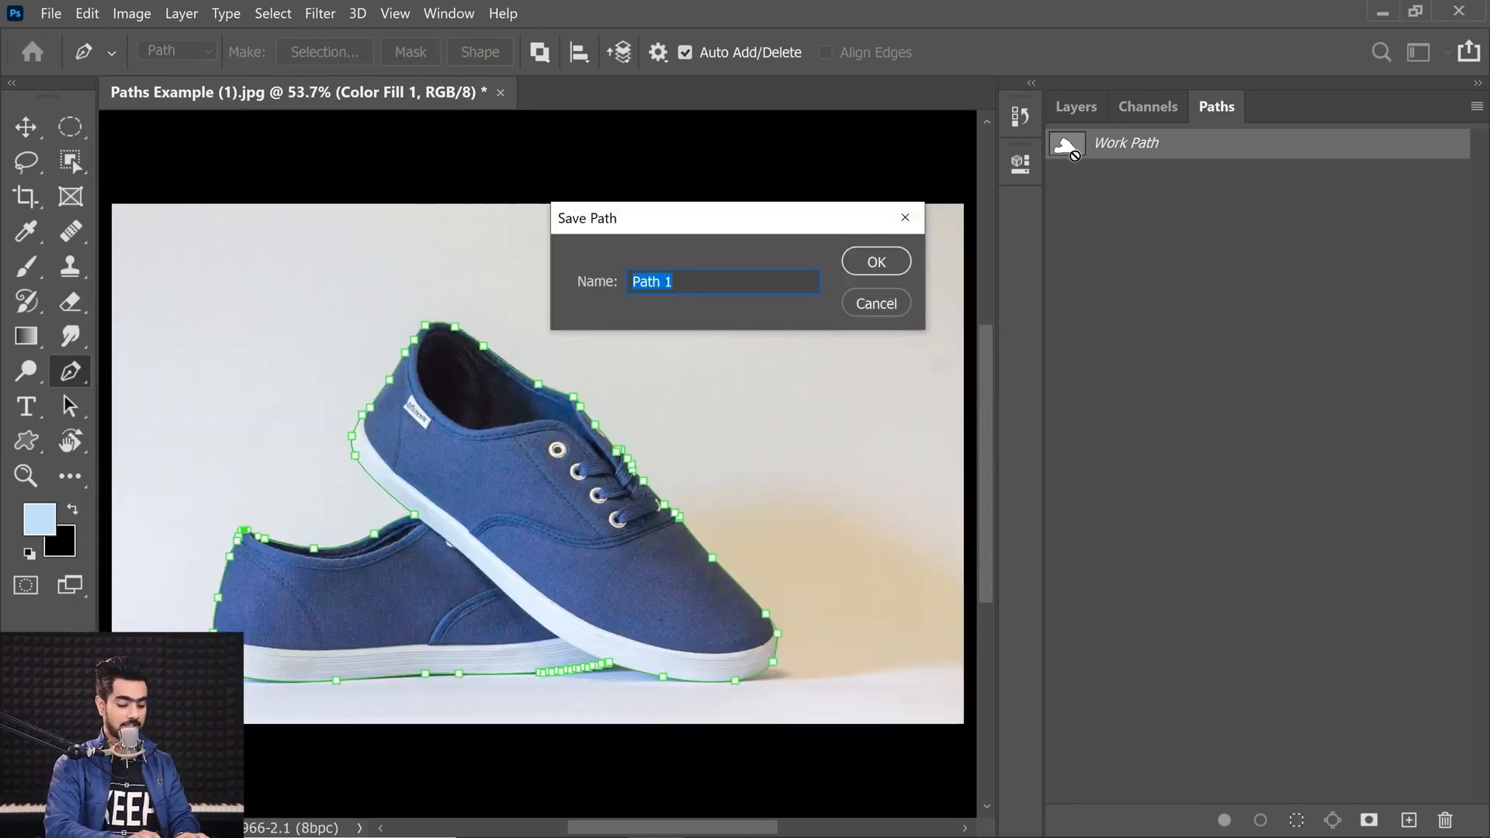
left_click(876, 303)
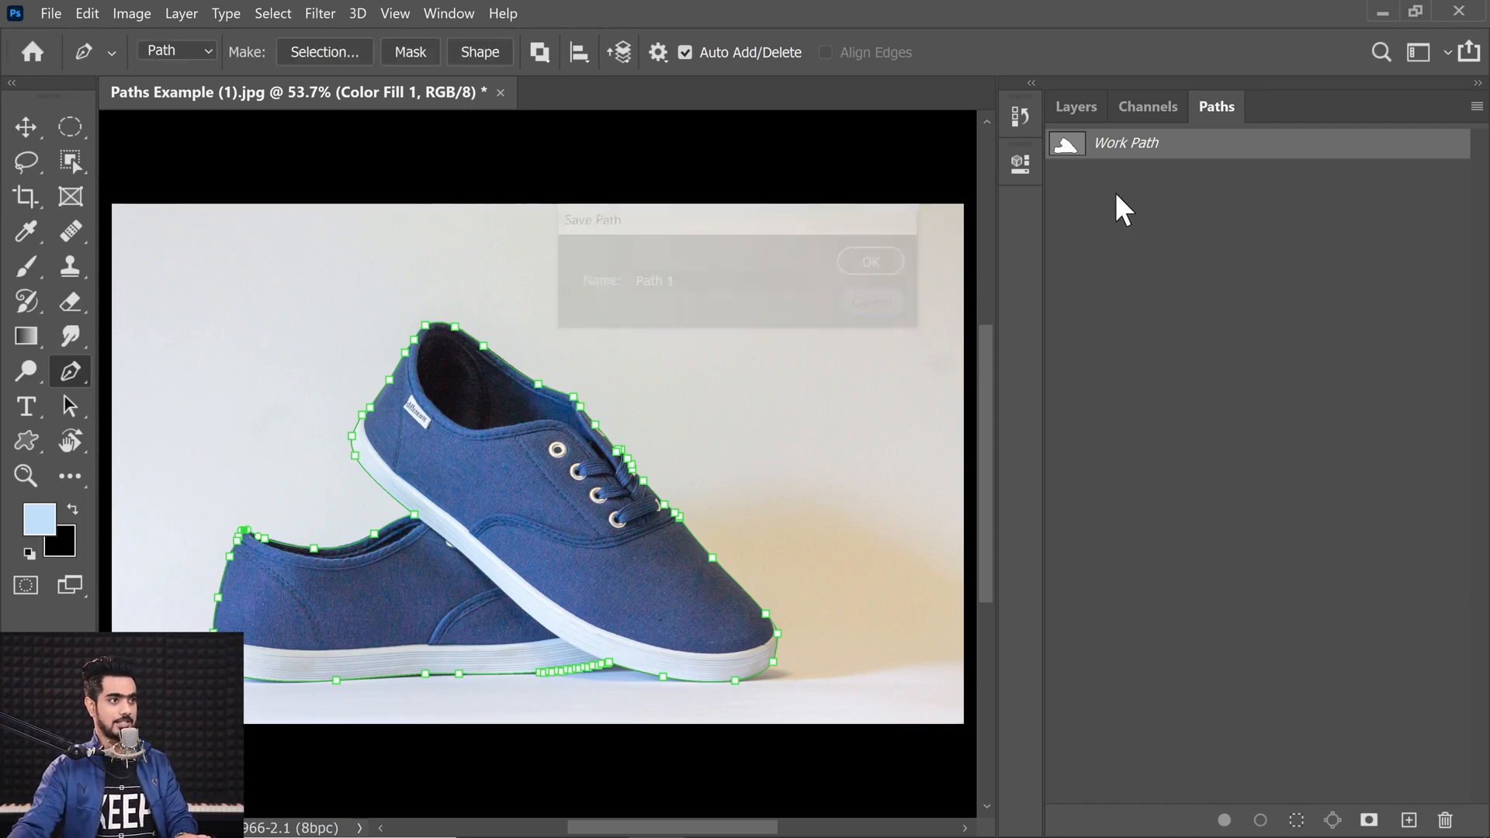
double_click(1122, 147)
type("Shoes")
key("Return")
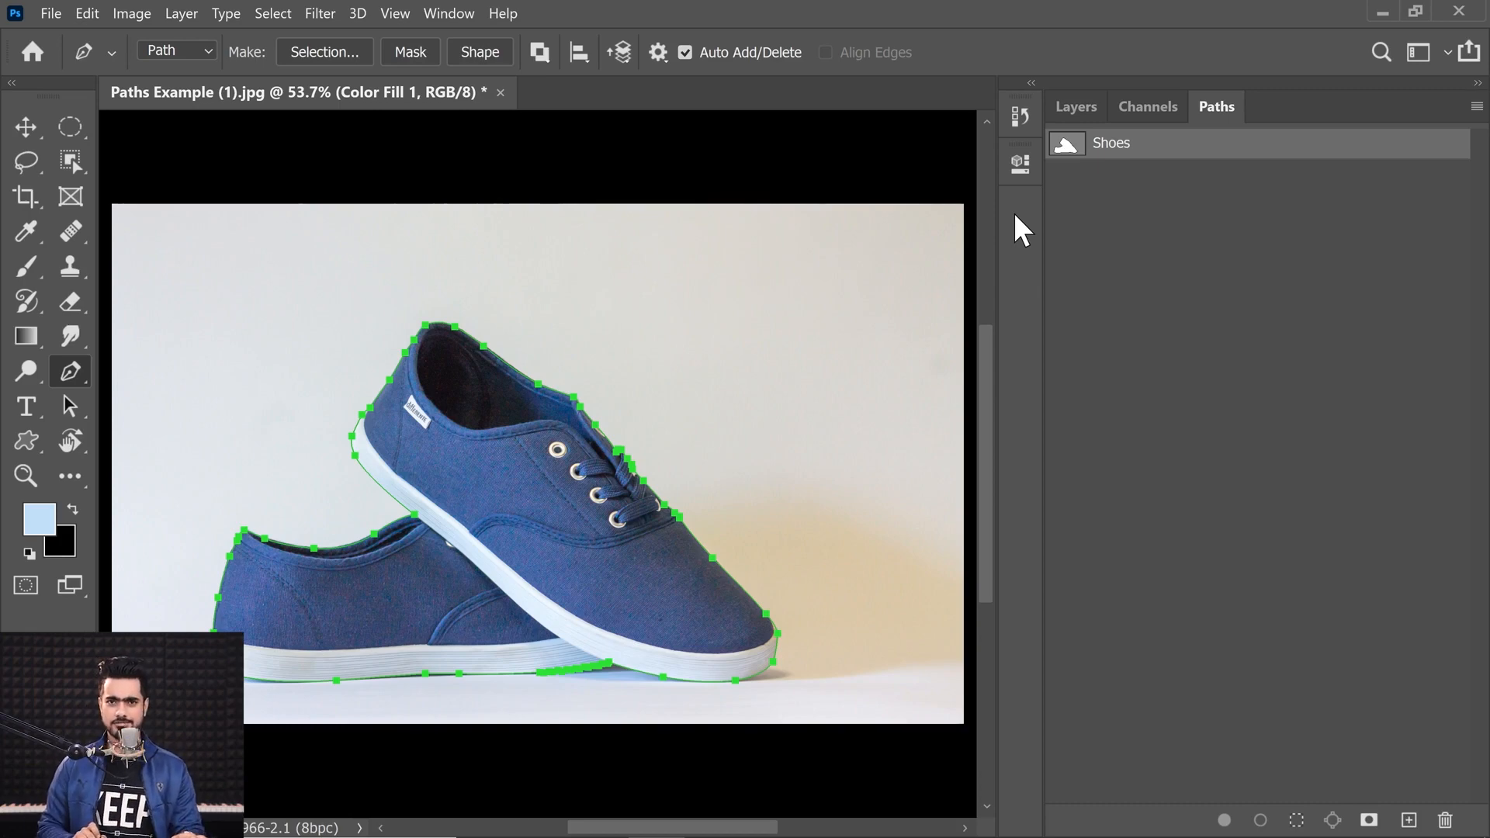
Step: Make a selection from the Shoes path
right_click(551, 502)
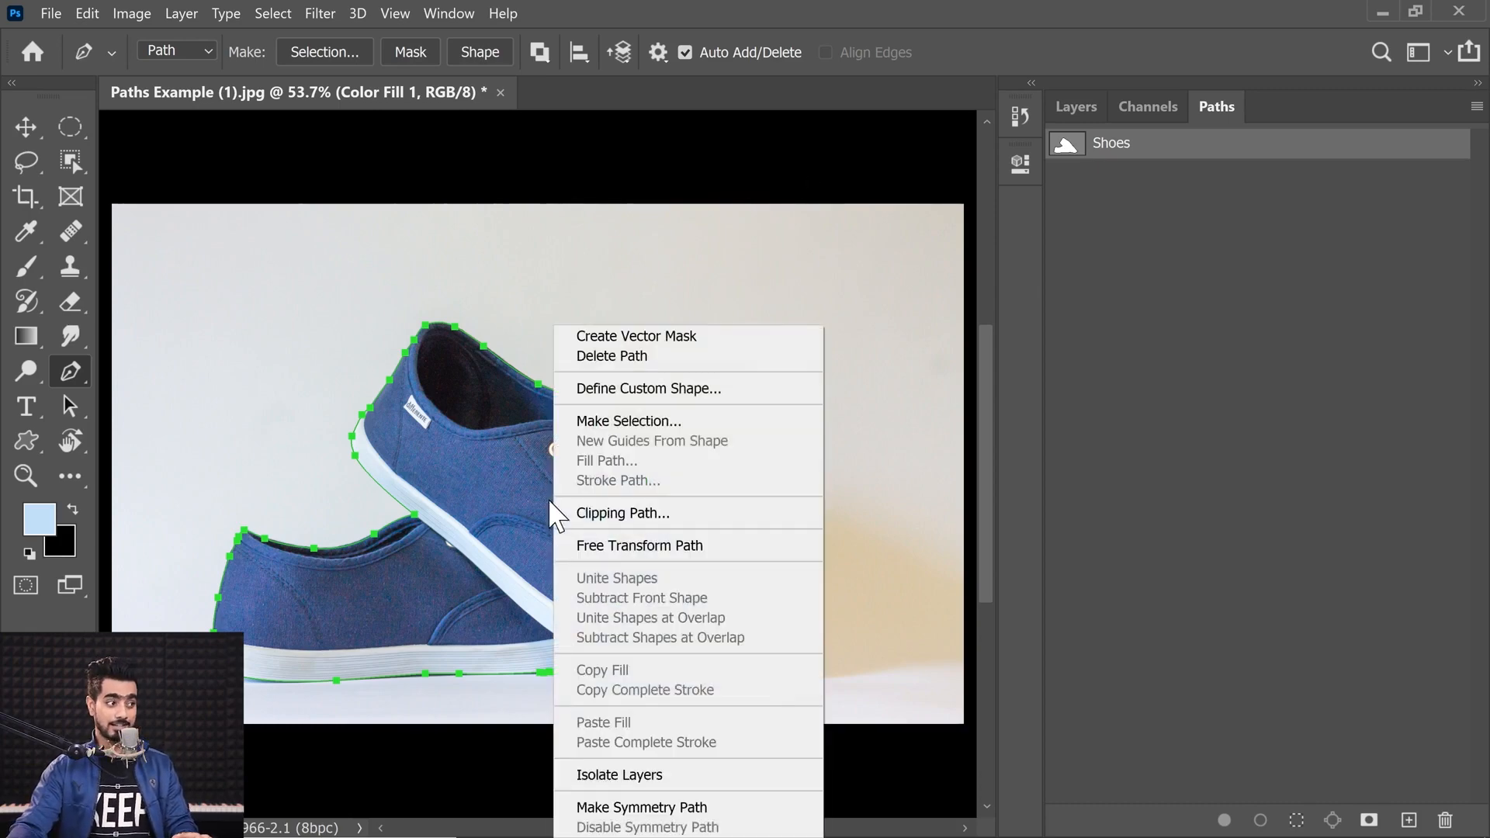
left_click(616, 423)
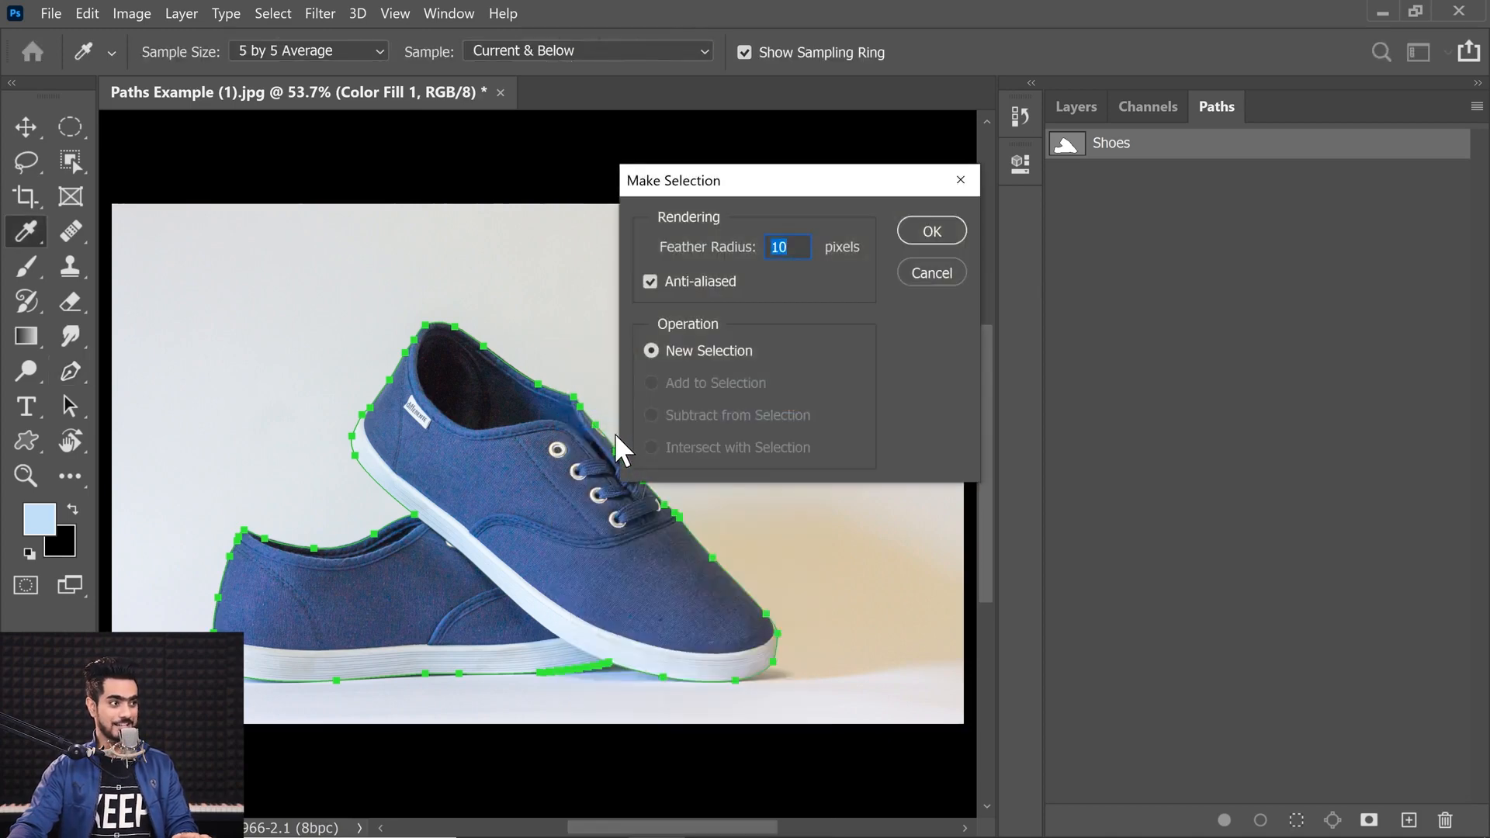
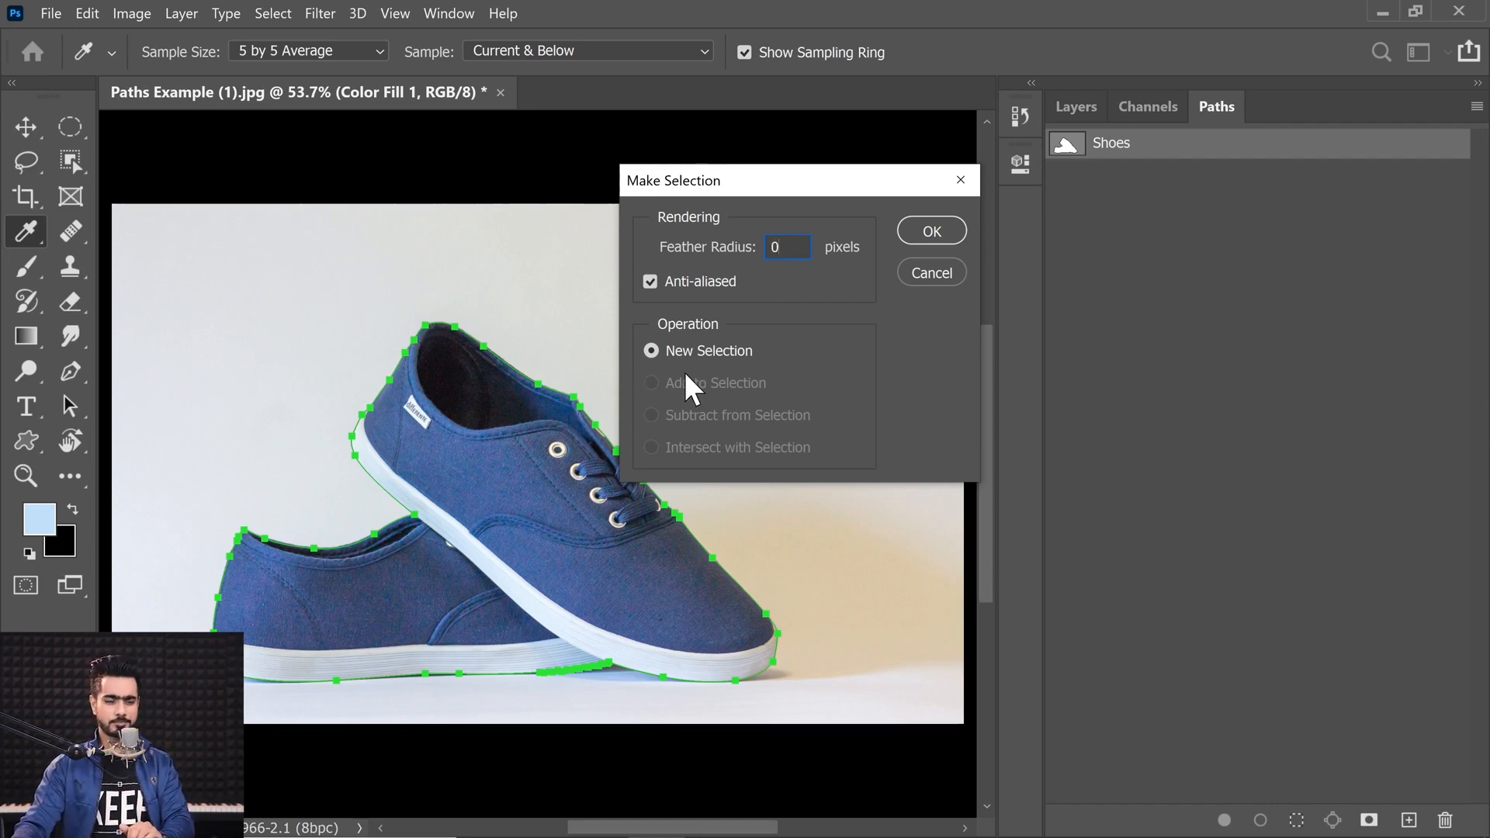
Step: Drop the path selection and set the Paths panel thumbnails to Large size
left_click(931, 233)
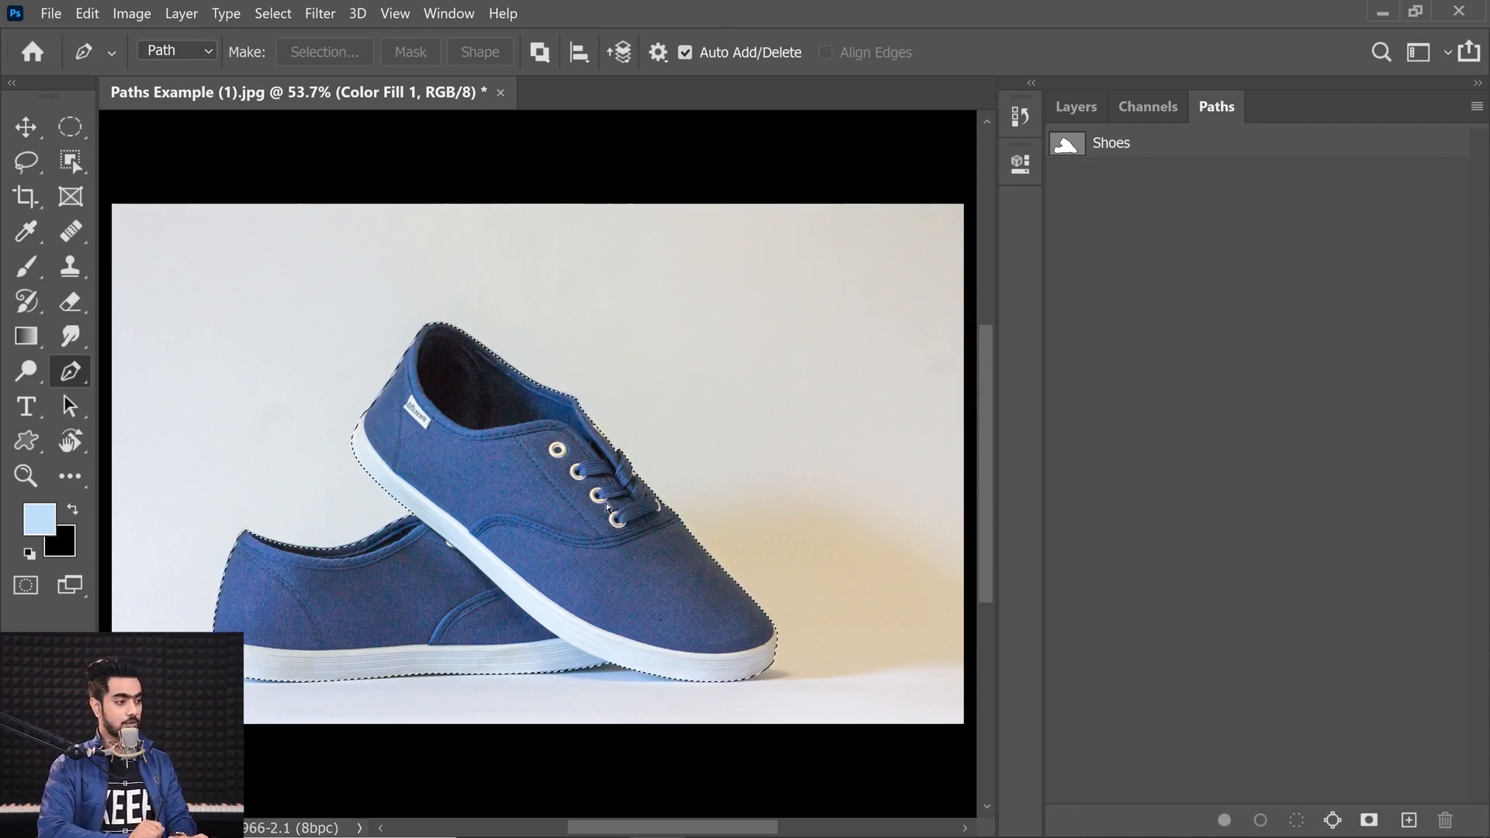
key("ctrl+d")
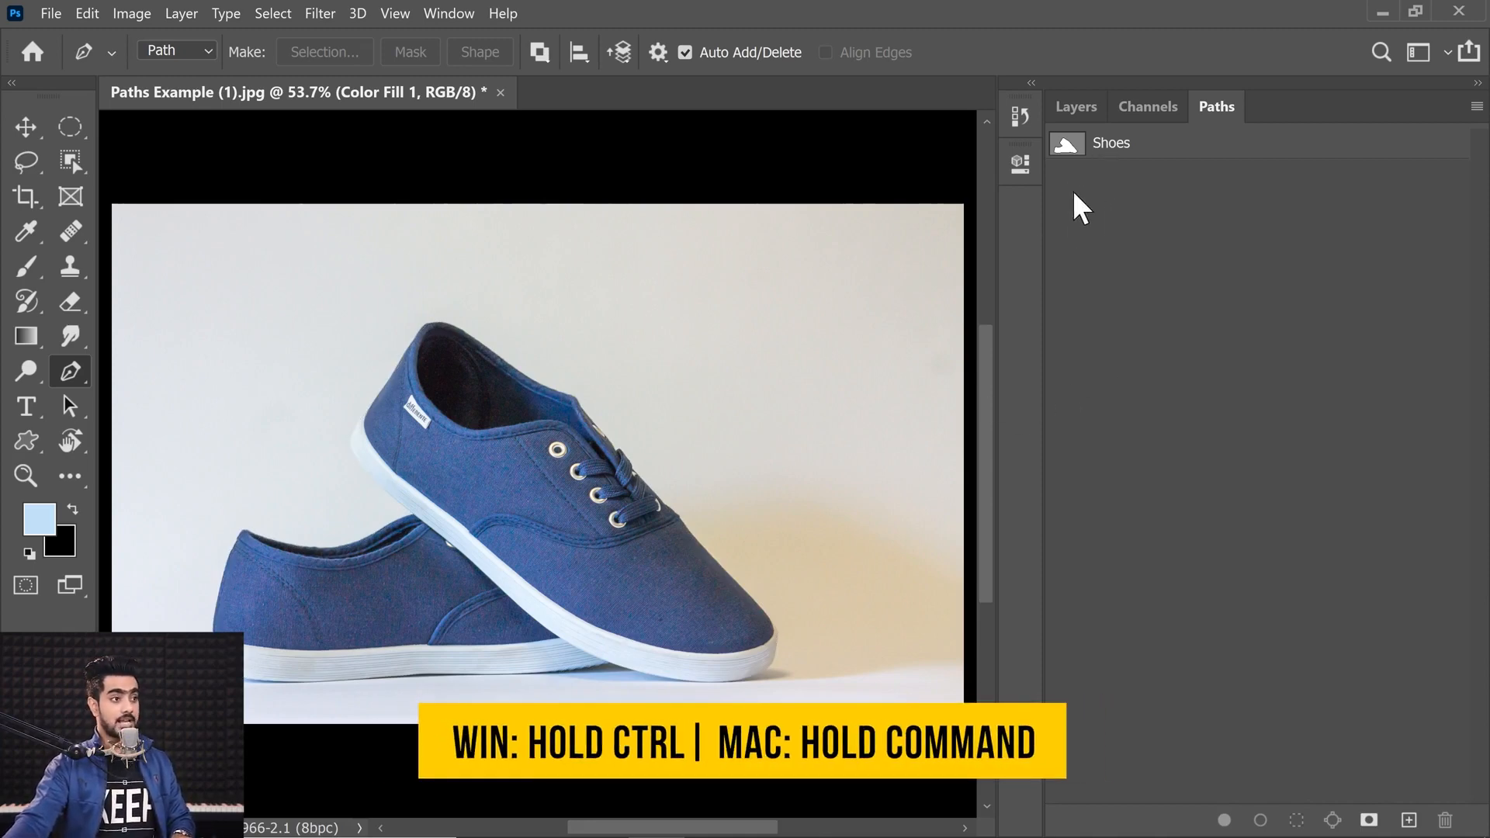
right_click(1196, 242)
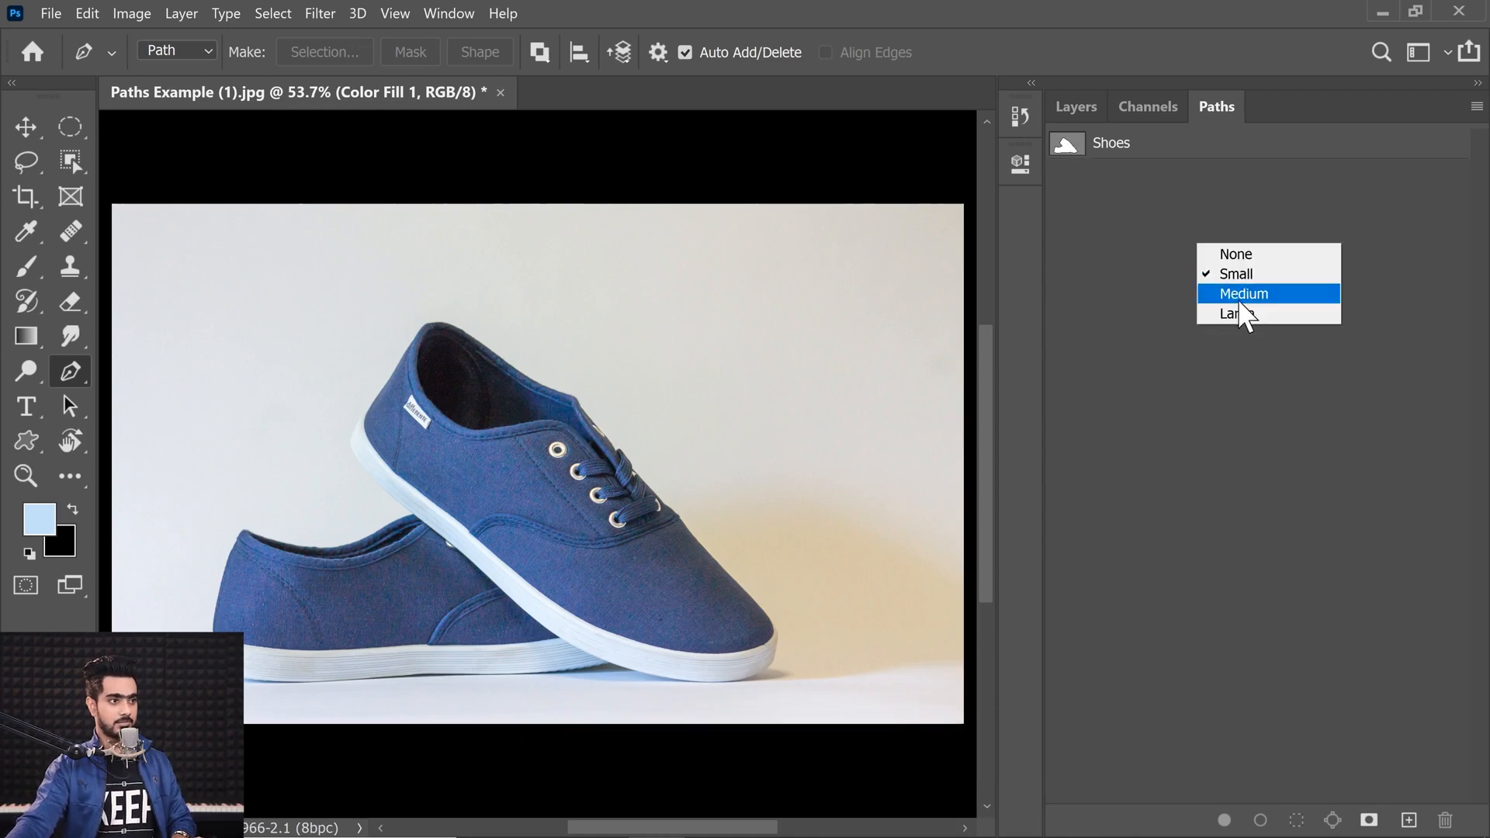
left_click(1234, 309)
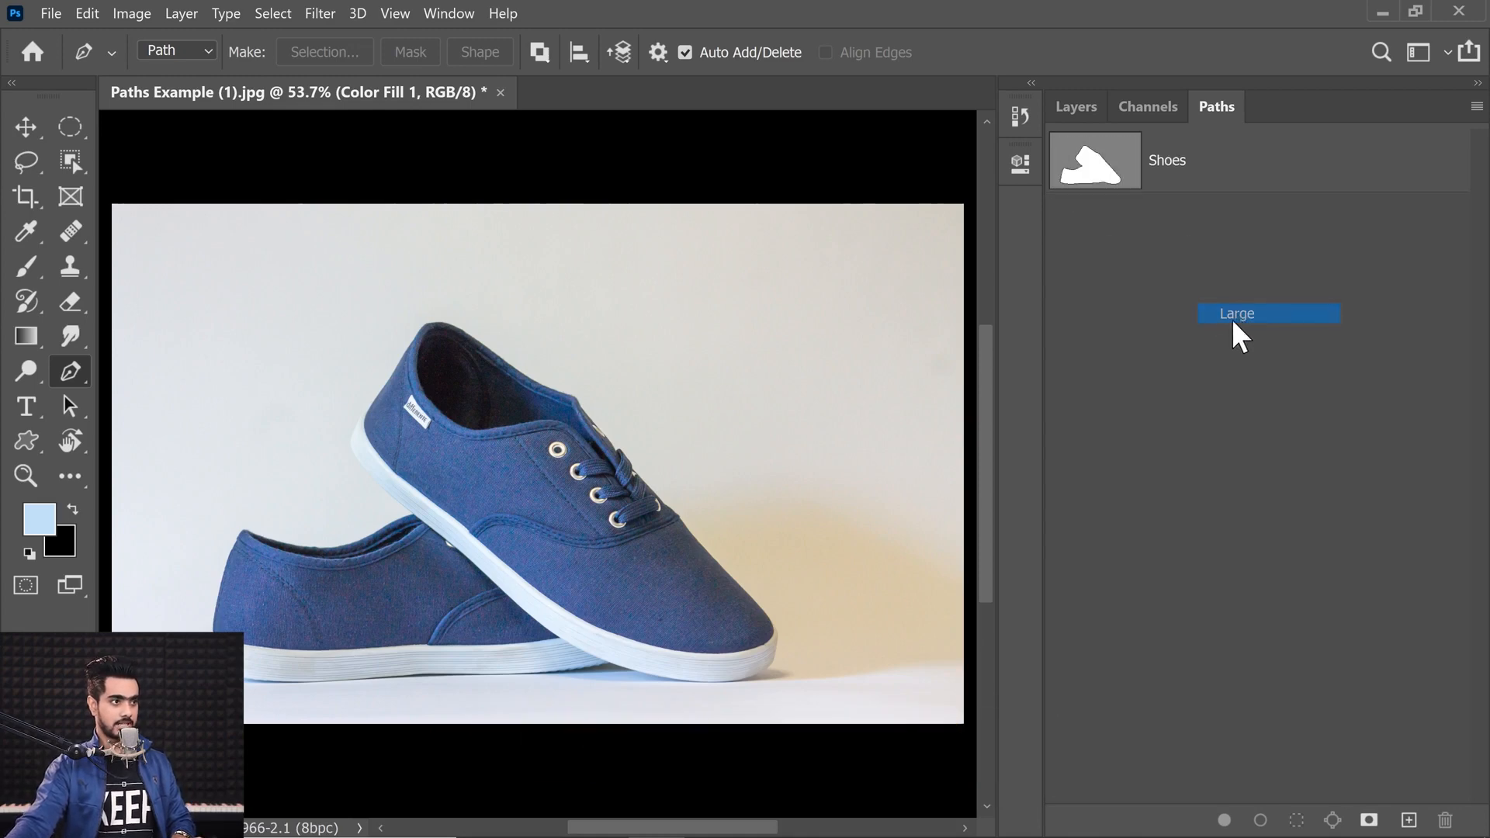
Step: Delete the Color Fill 1 layer and mask the photo with a selection loaded from the Shoes path
left_click(1107, 170, "ctrl")
left_click(1069, 119)
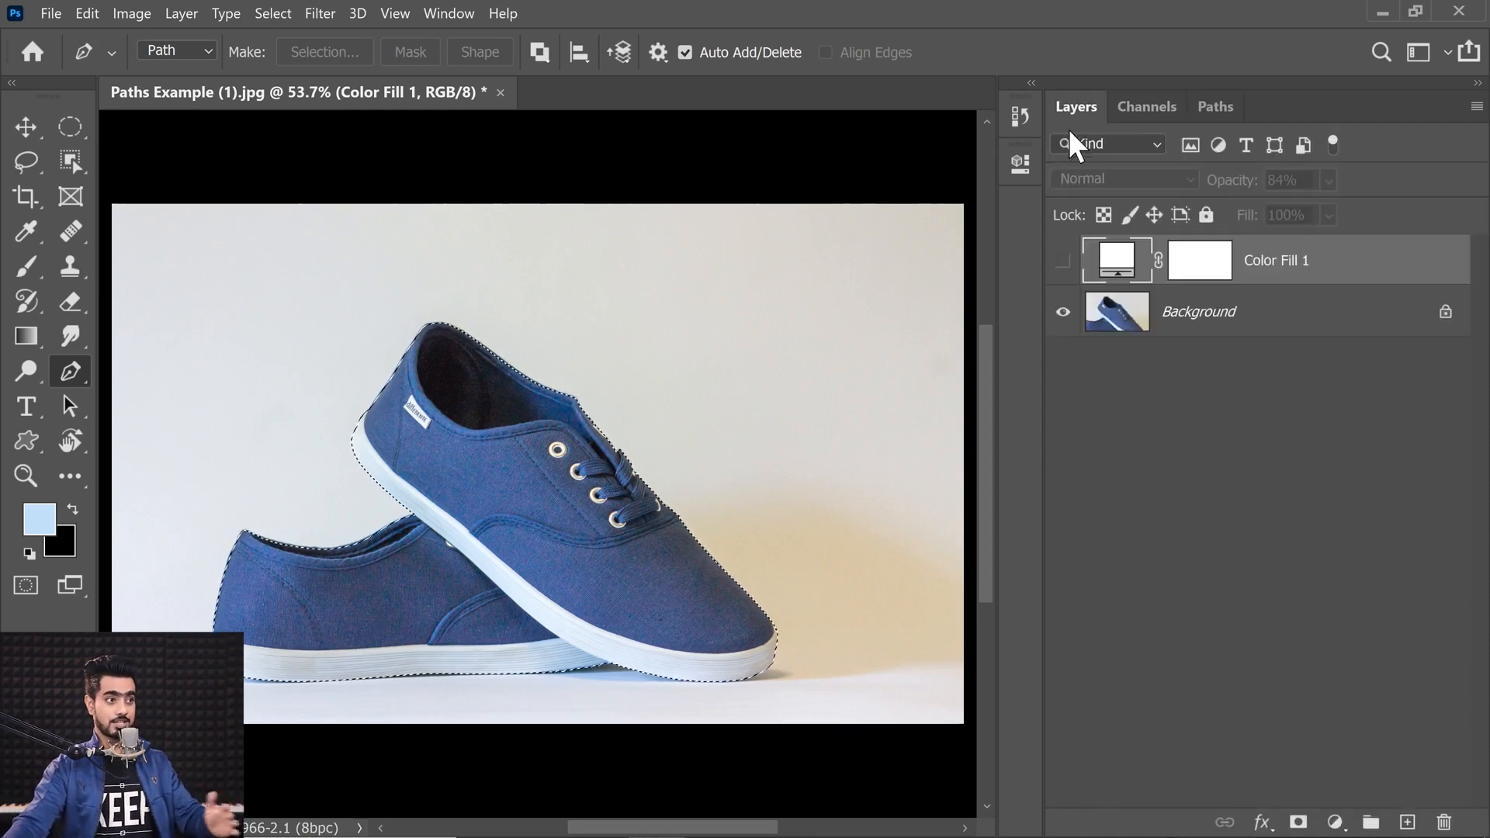
left_click_drag(1310, 258, 1443, 821)
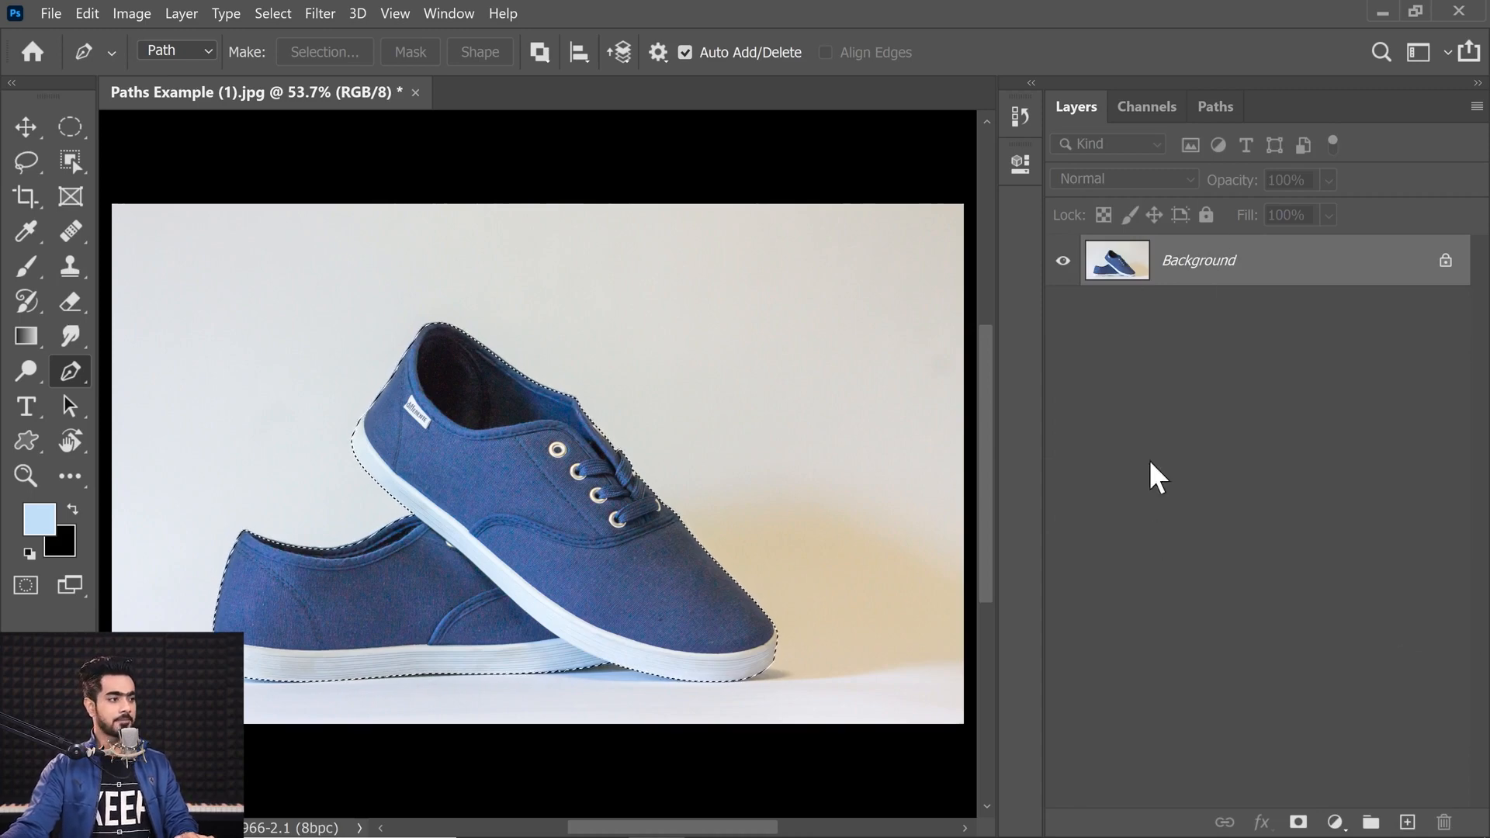
left_click(1297, 821)
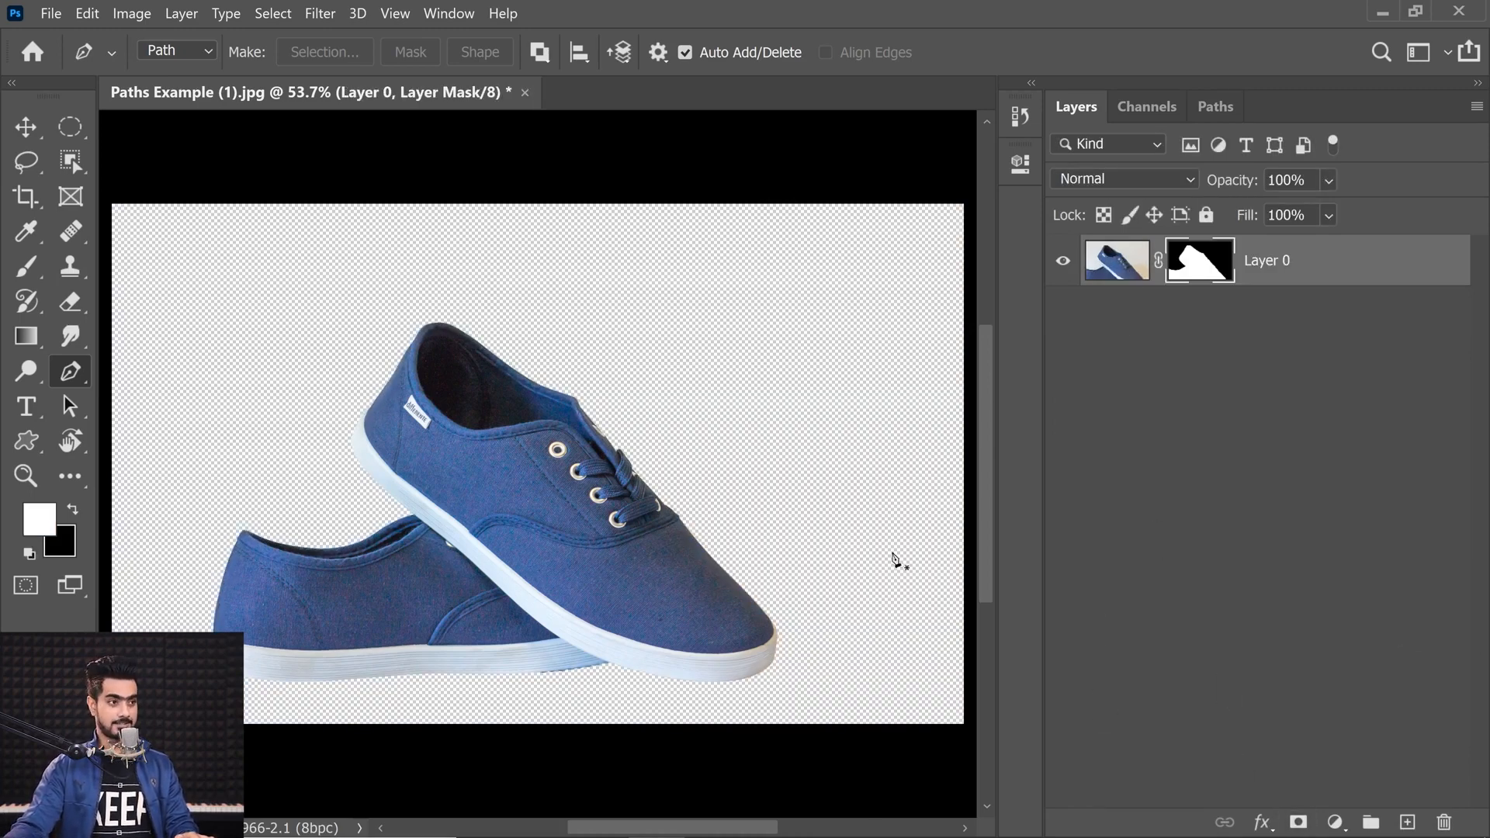
Step: Add a black #101010 solid colour fill layer and move it beneath the masked photo layer
left_click(1335, 822)
left_click(1318, 415)
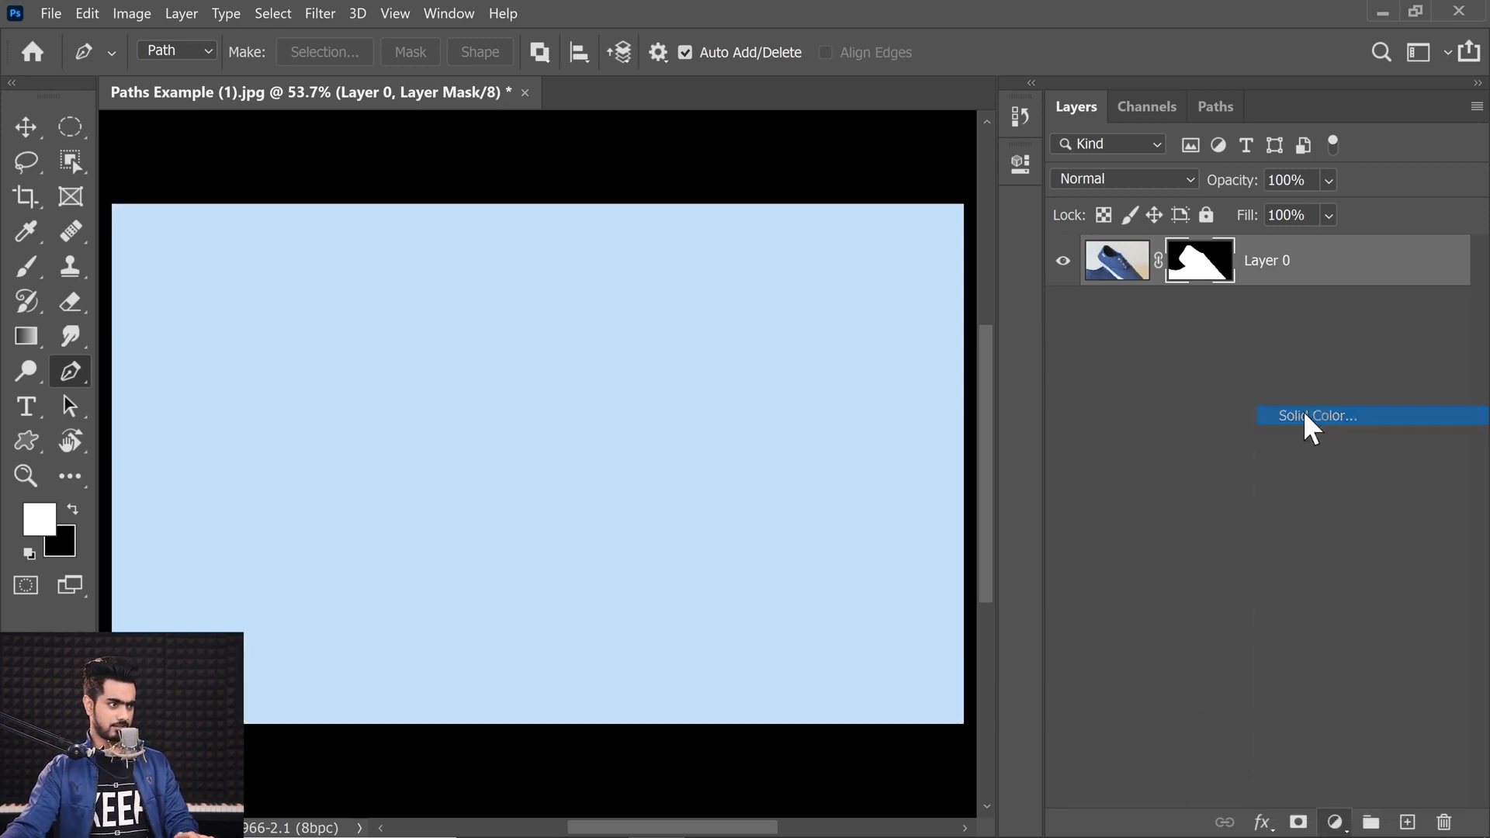
left_click_drag(934, 413, 741, 710)
left_click_drag(976, 498, 714, 717)
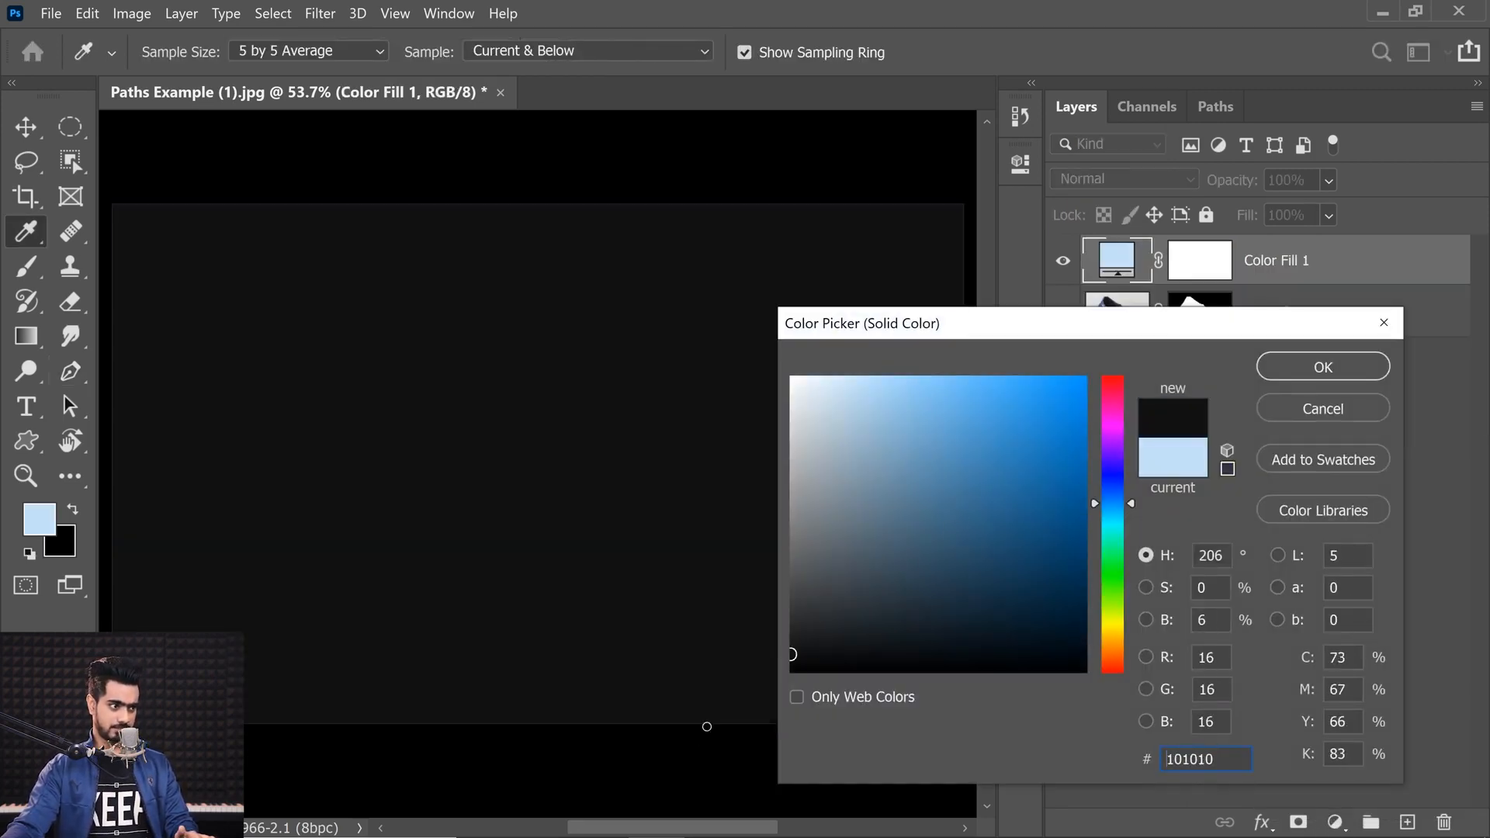
key("p")
left_click(1319, 366)
key("ctrl+bracketleft")
Step: Inspect the masked shoe edges up close against the dark background
left_click_drag(633, 553, 595, 537)
left_click_drag(430, 545, 938, 473)
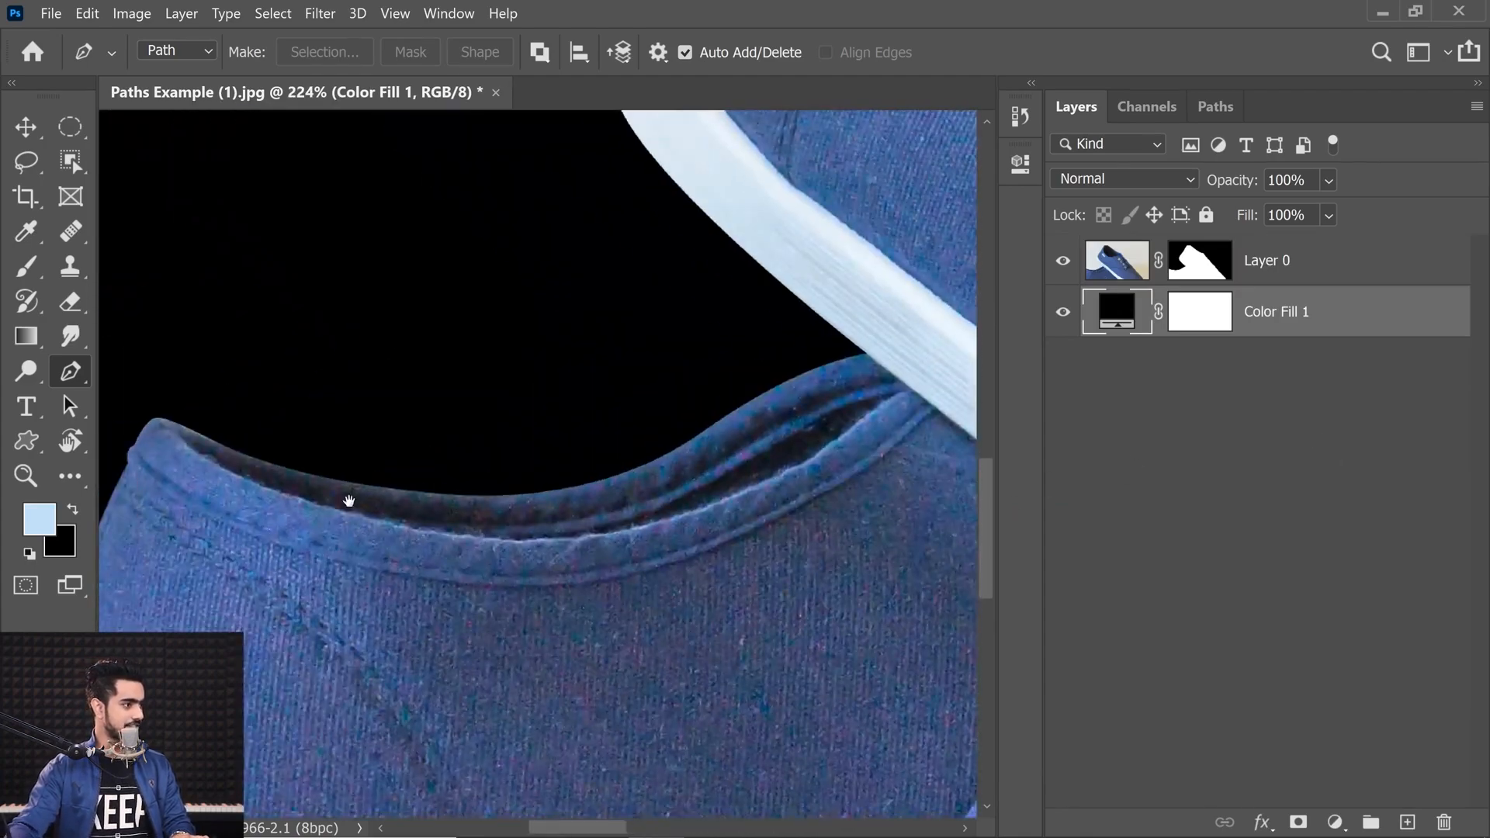
left_click_drag(410, 499, 641, 233)
left_click_drag(805, 589, 456, 465)
left_click_drag(752, 542, 193, 459)
left_click_drag(792, 508, 398, 594)
left_click_drag(709, 551, 353, 477)
left_click_drag(732, 420, 688, 678)
left_click_drag(513, 283, 659, 579)
left_click_drag(511, 424, 547, 573)
left_click_drag(406, 473, 554, 617)
left_click_drag(497, 470, 721, 624)
left_click_drag(442, 427, 696, 626)
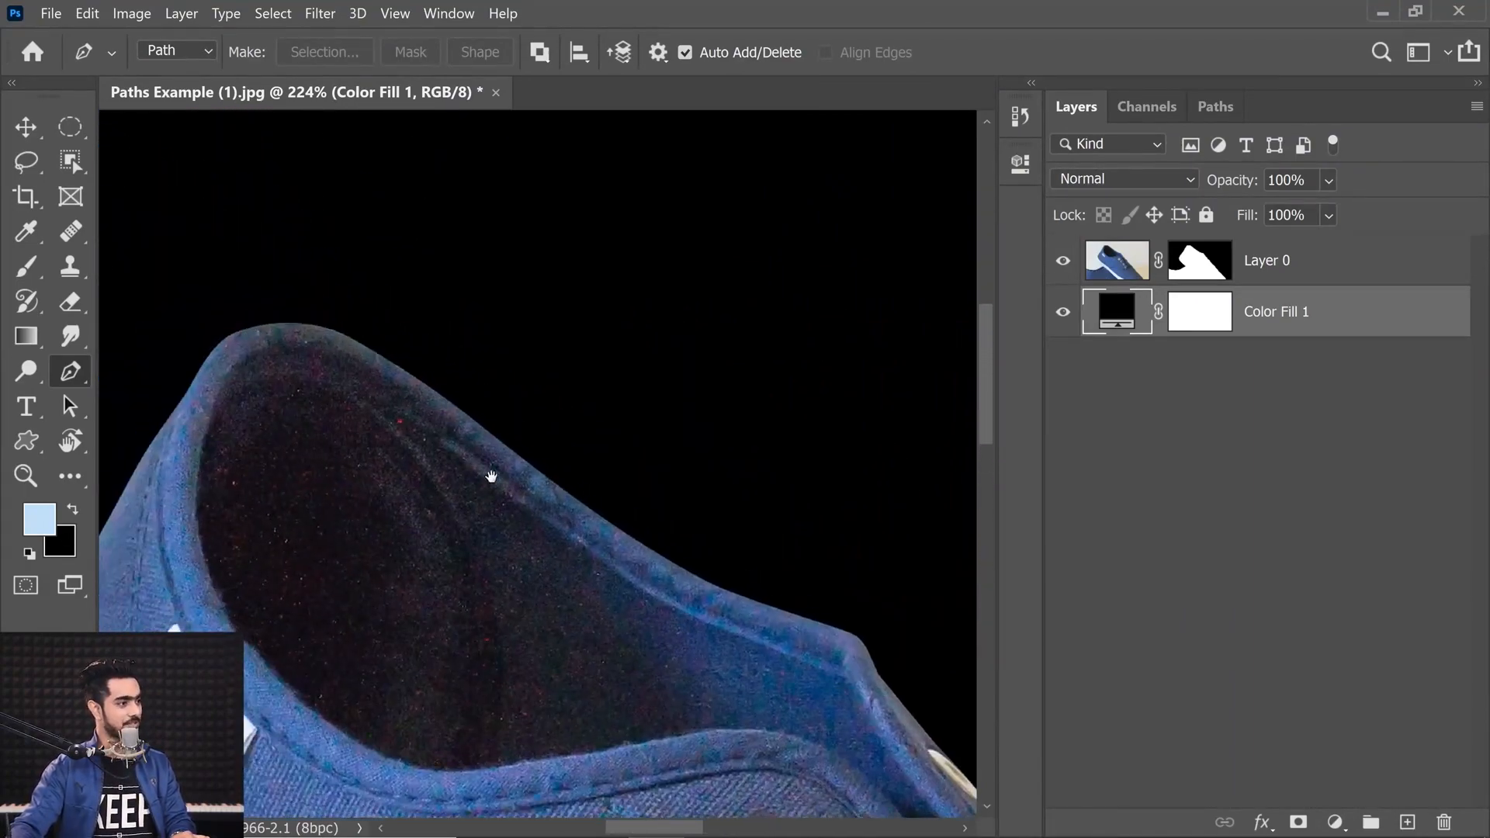
left_click_drag(236, 522, 580, 305)
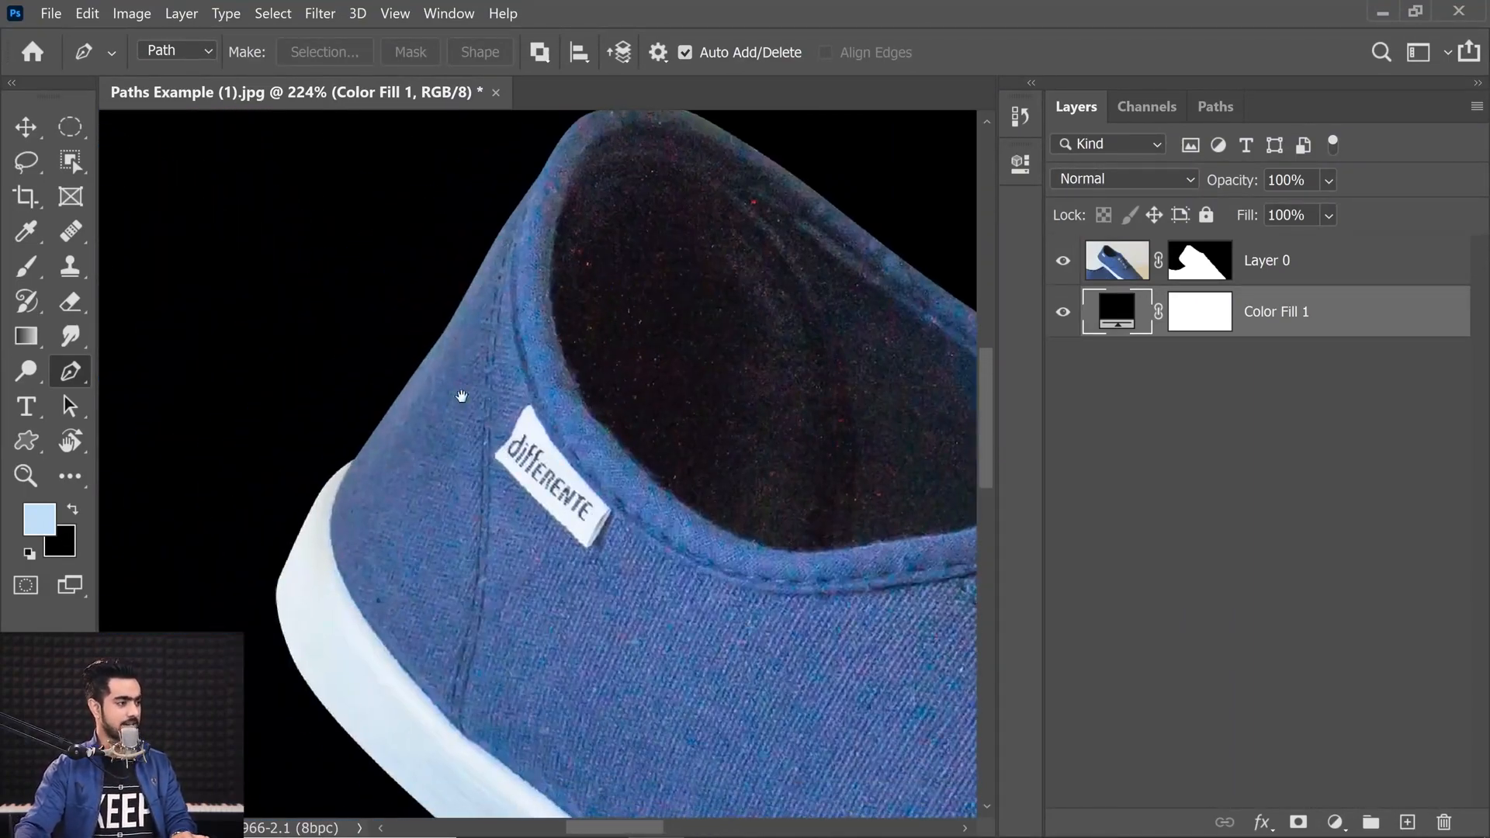
scroll(423, 397, "up", 3)
left_click_drag(387, 405, 488, 321)
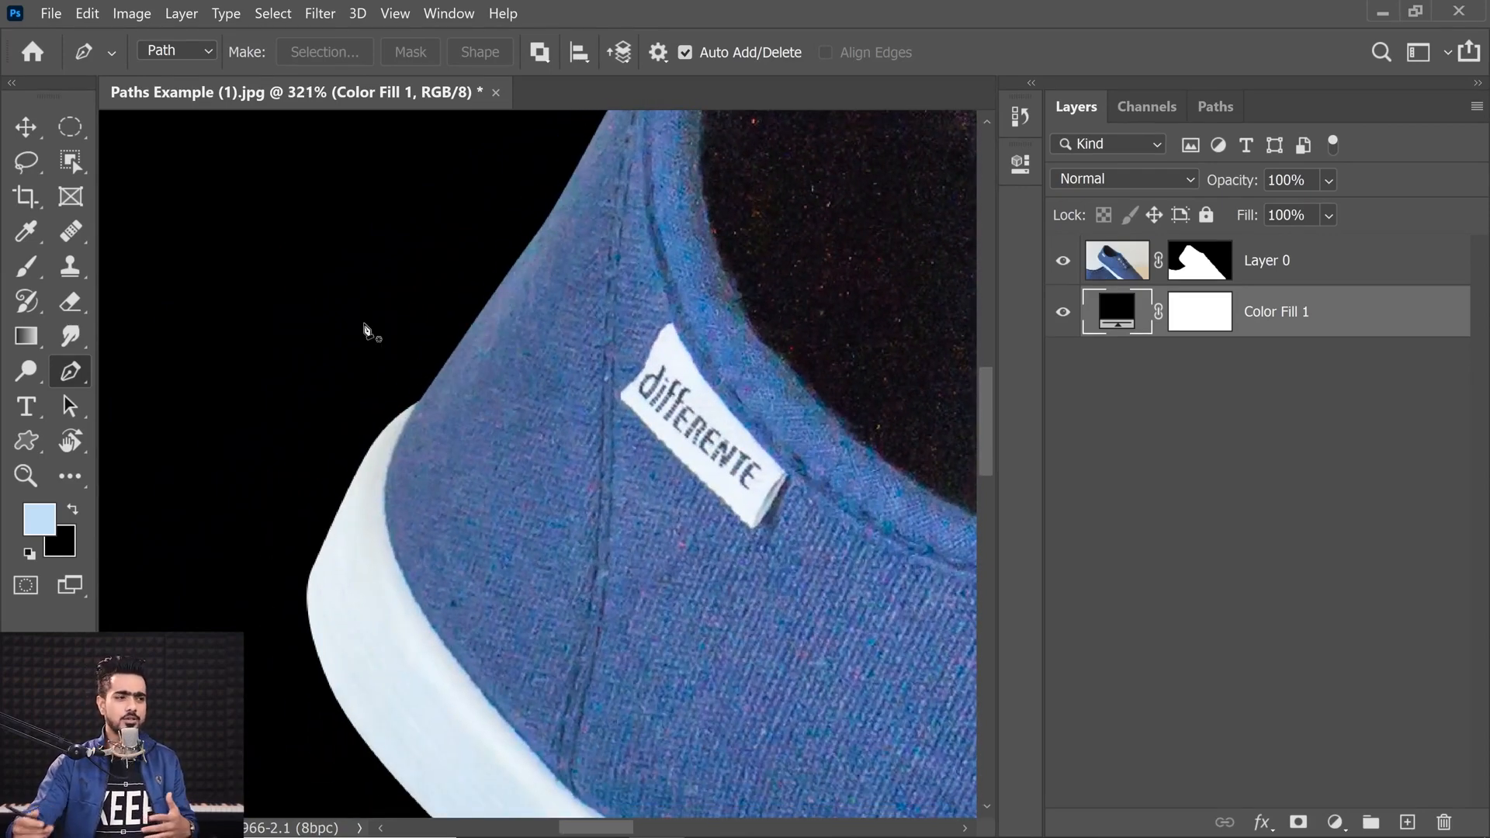
Step: Set the layer mask's feather to 1 px in the mask properties
left_click(1193, 266)
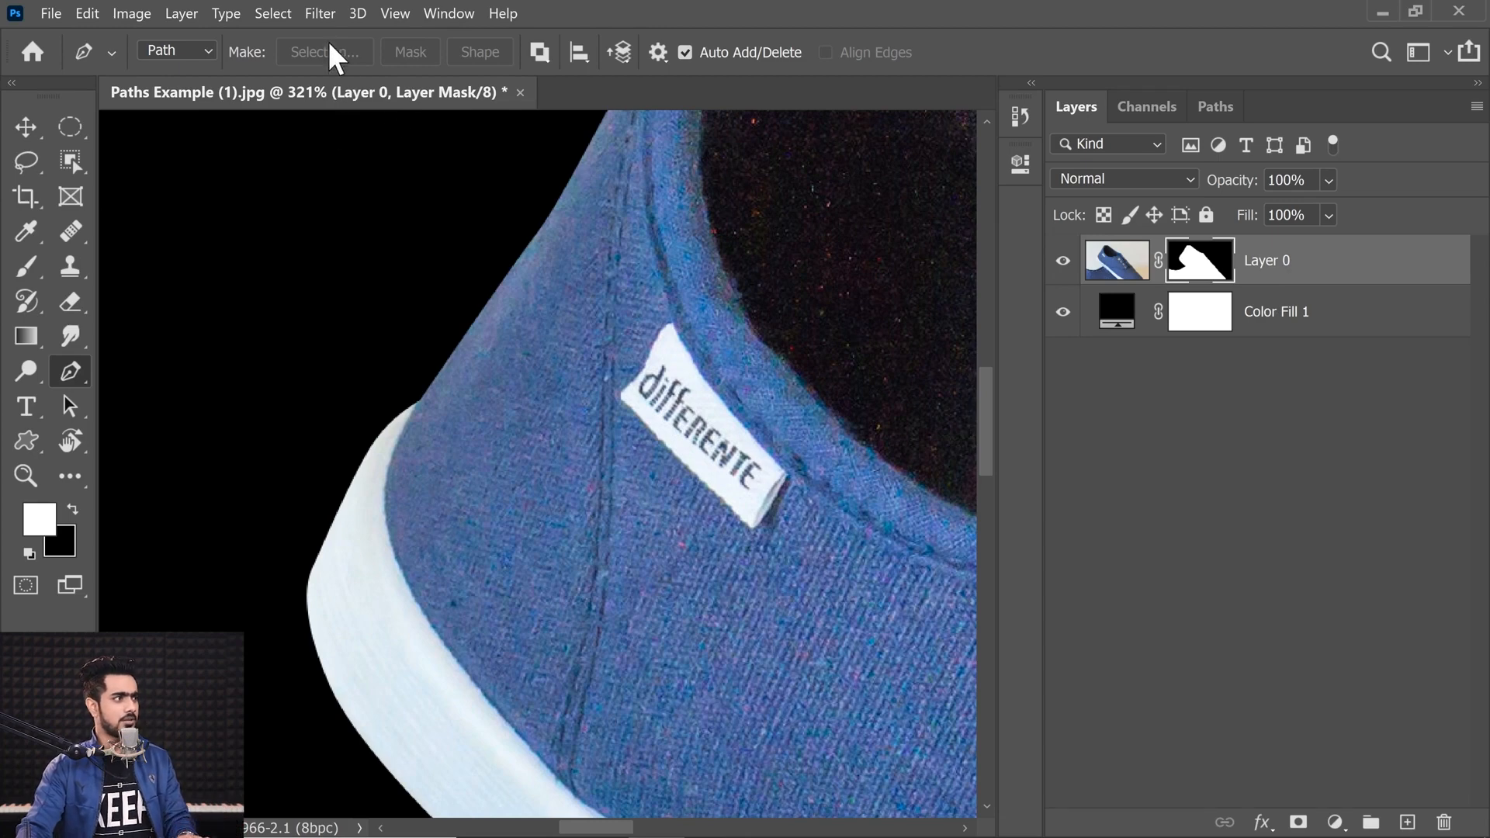
left_click(1020, 163)
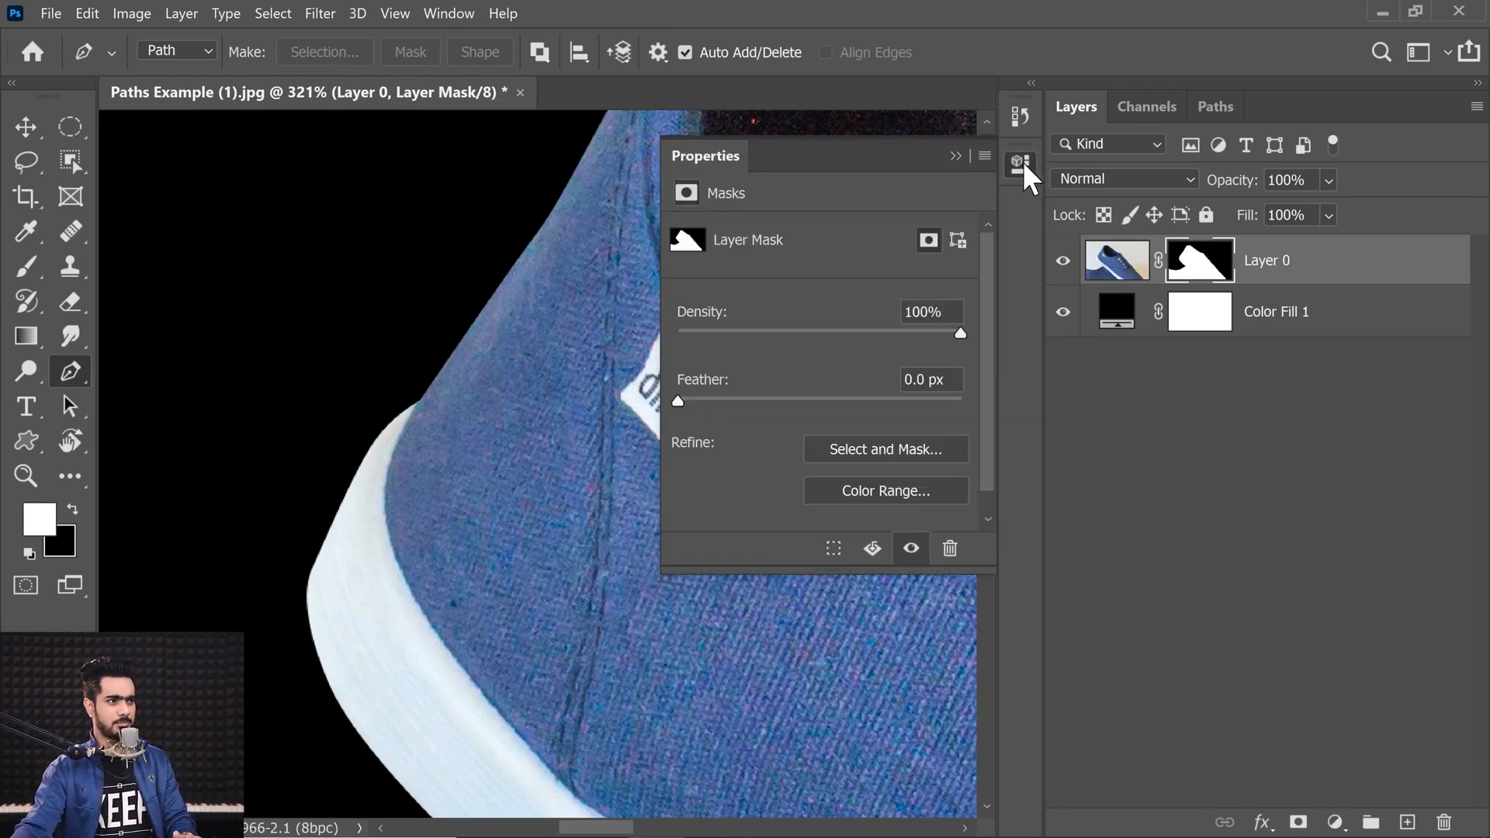
left_click(449, 14)
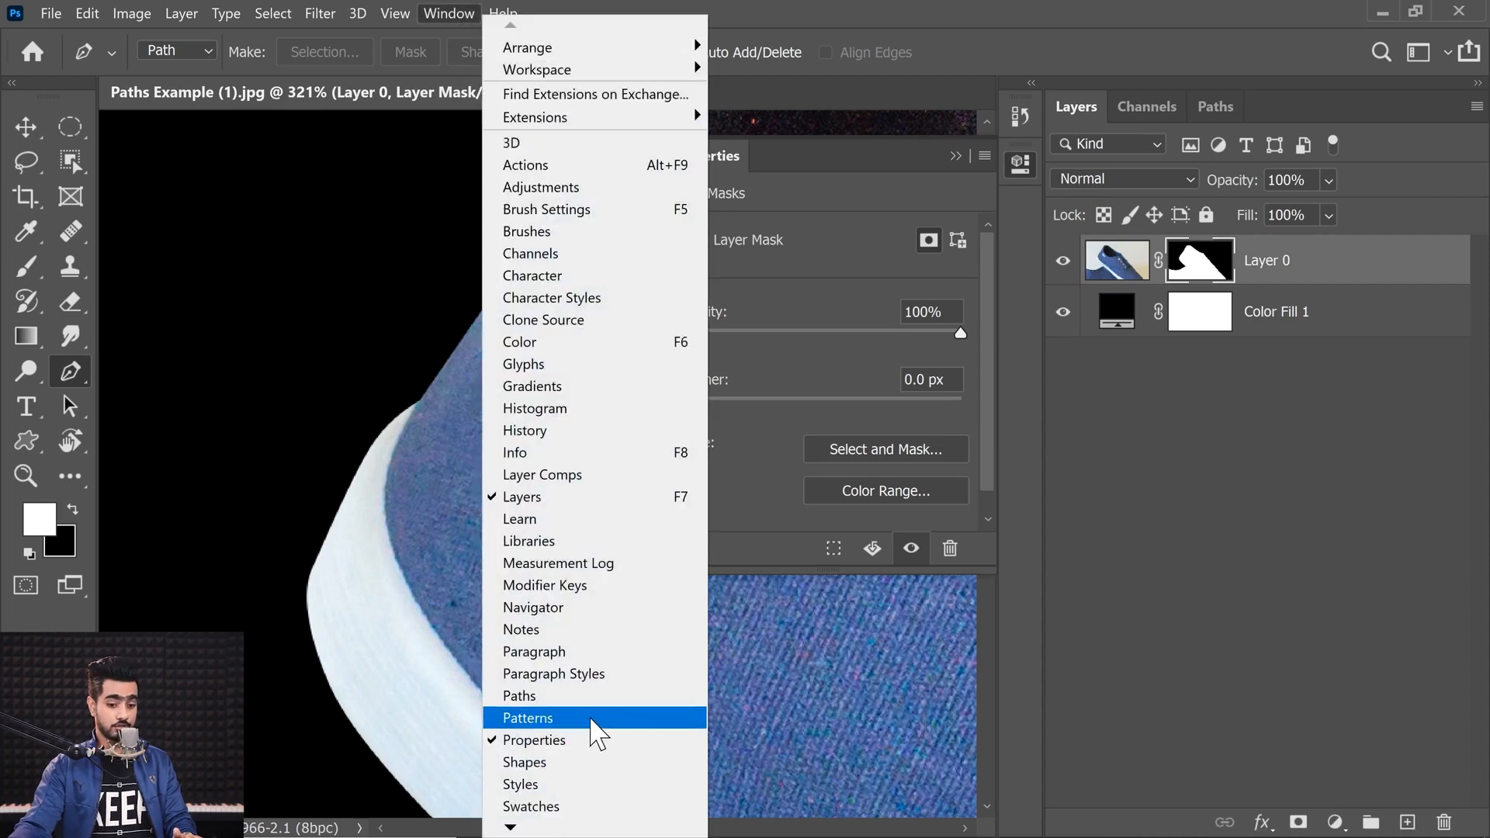
left_click(799, 419)
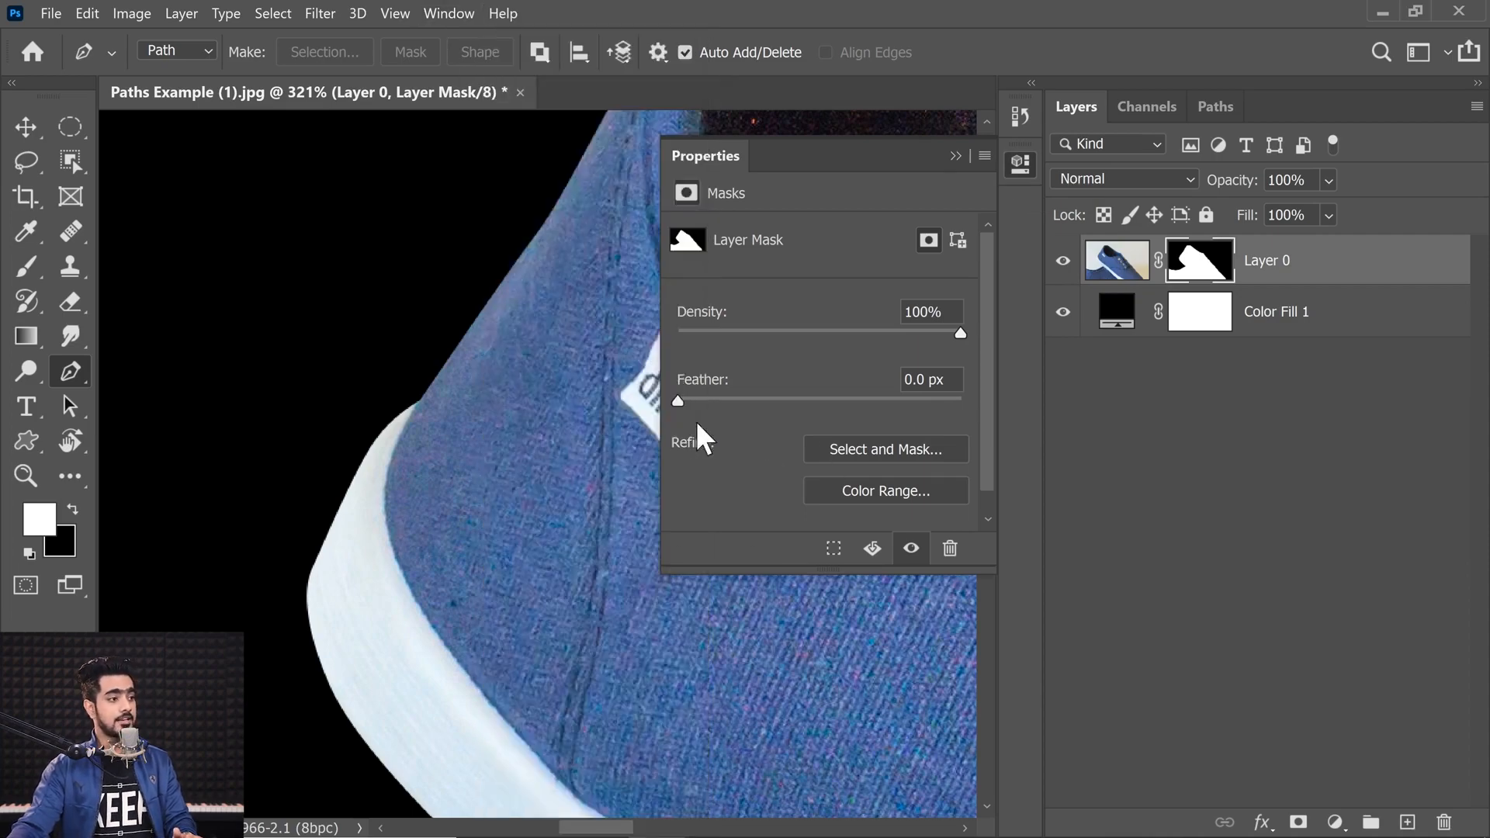
left_click_drag(947, 380, 672, 345)
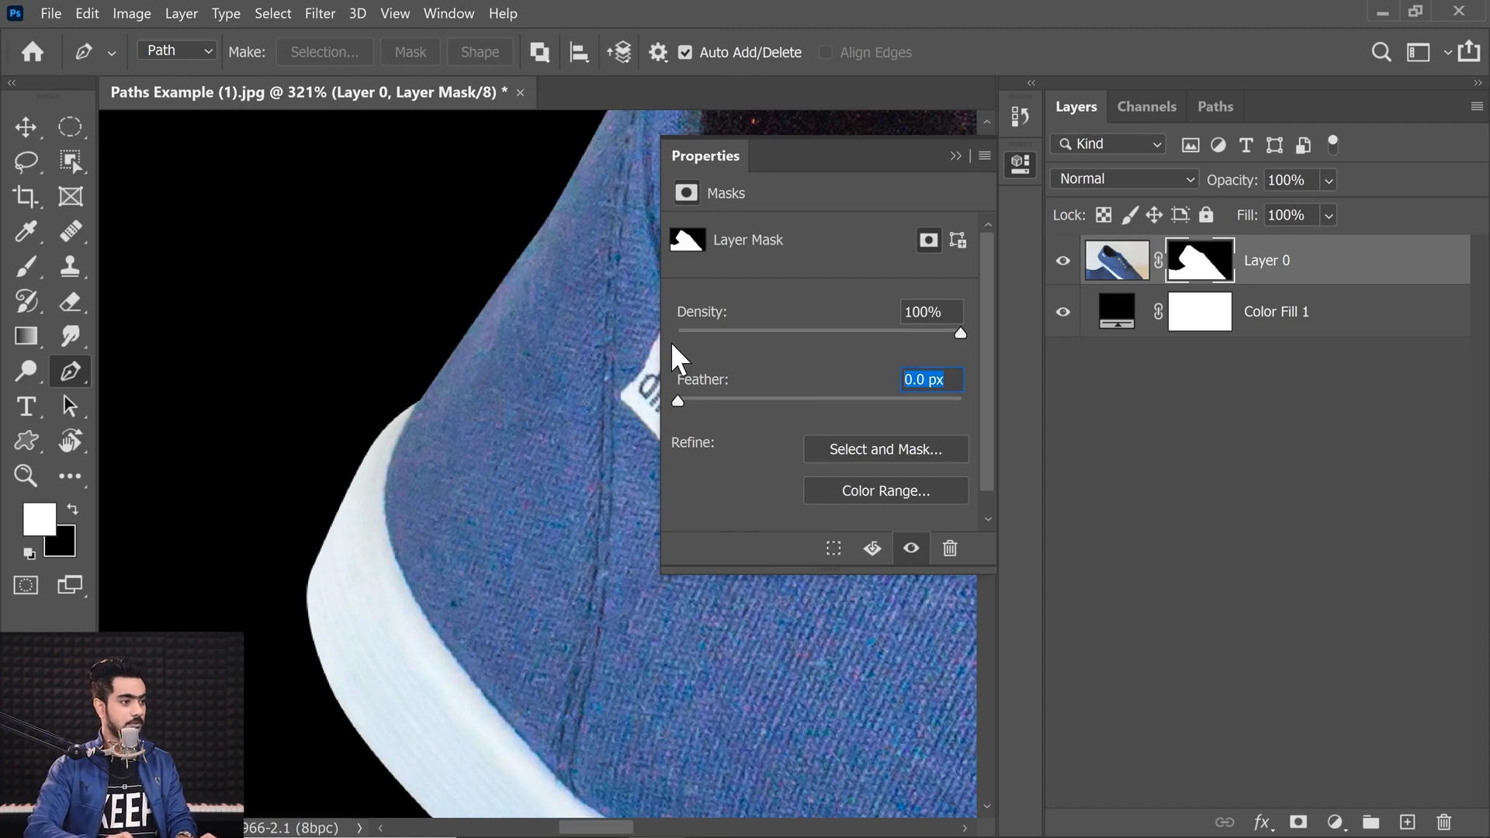
type("1")
key("Return")
left_click_drag(365, 342, 602, 288)
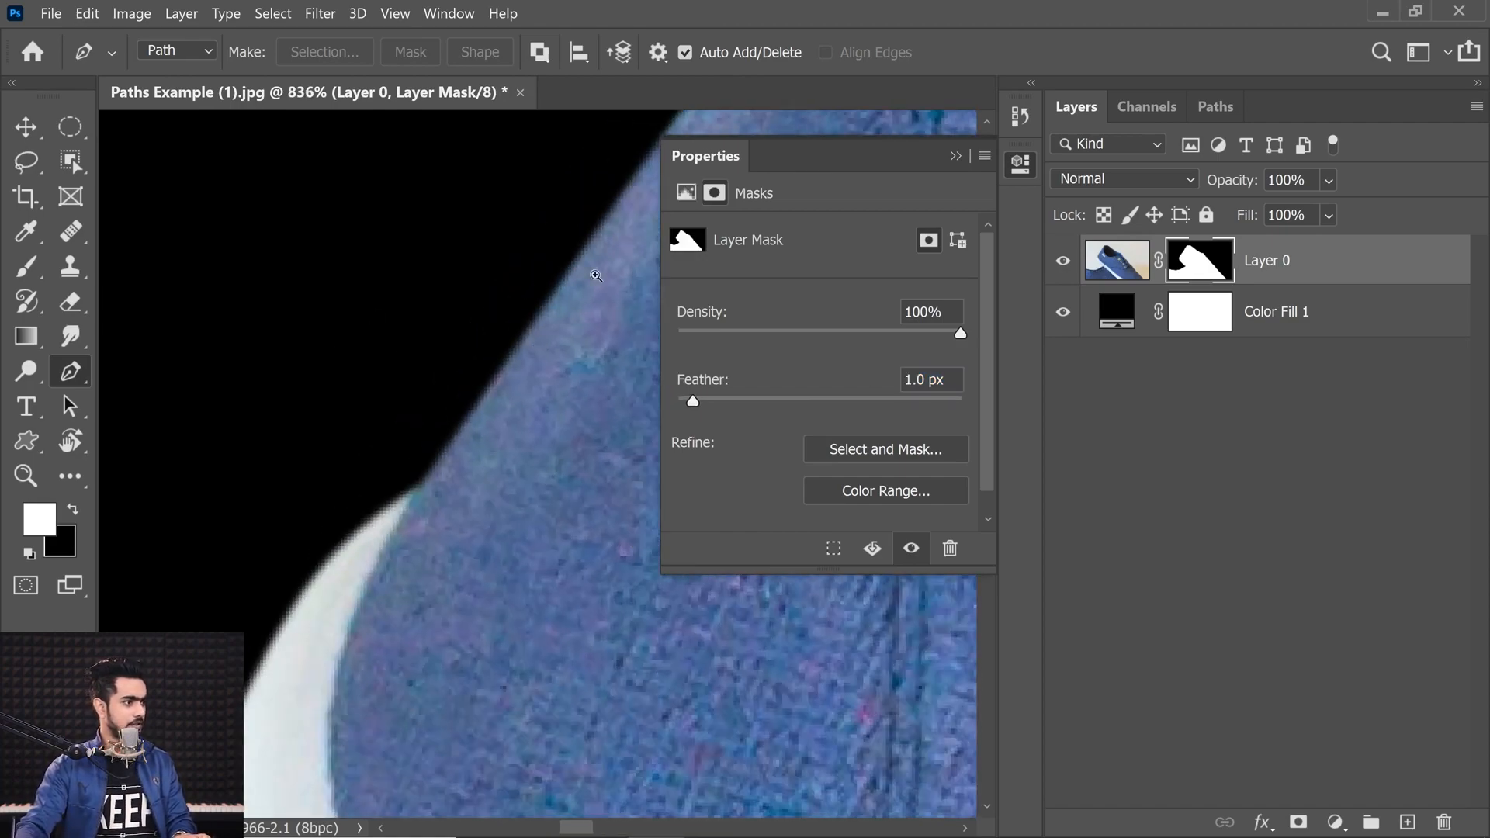
Step: Undo the mask and fill layer edits and close the Properties panel
key("ctrl+0")
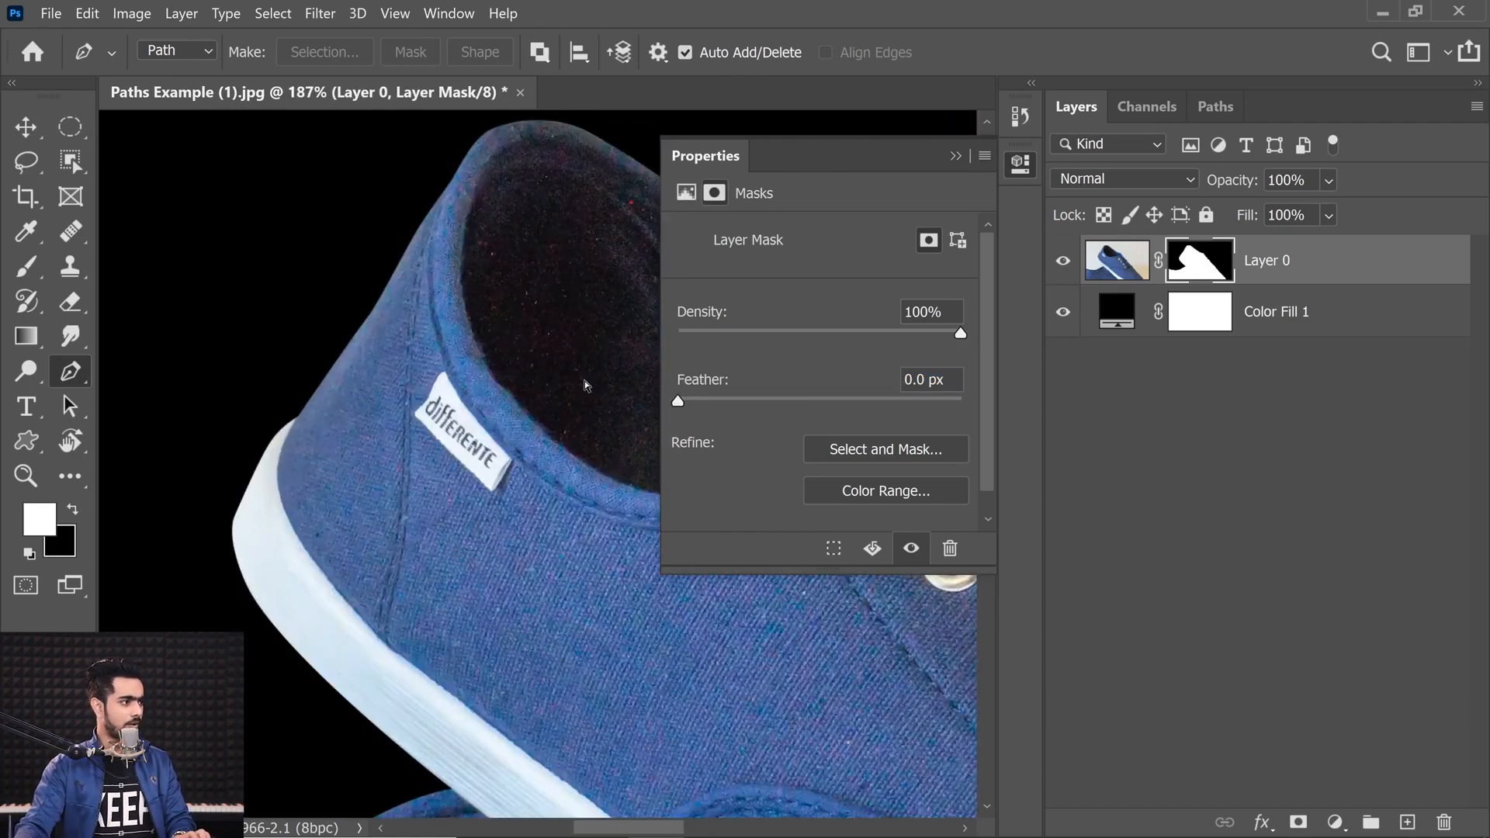
key("ctrl+bracketleft")
key("ctrl+z")
key("ctrl+z")
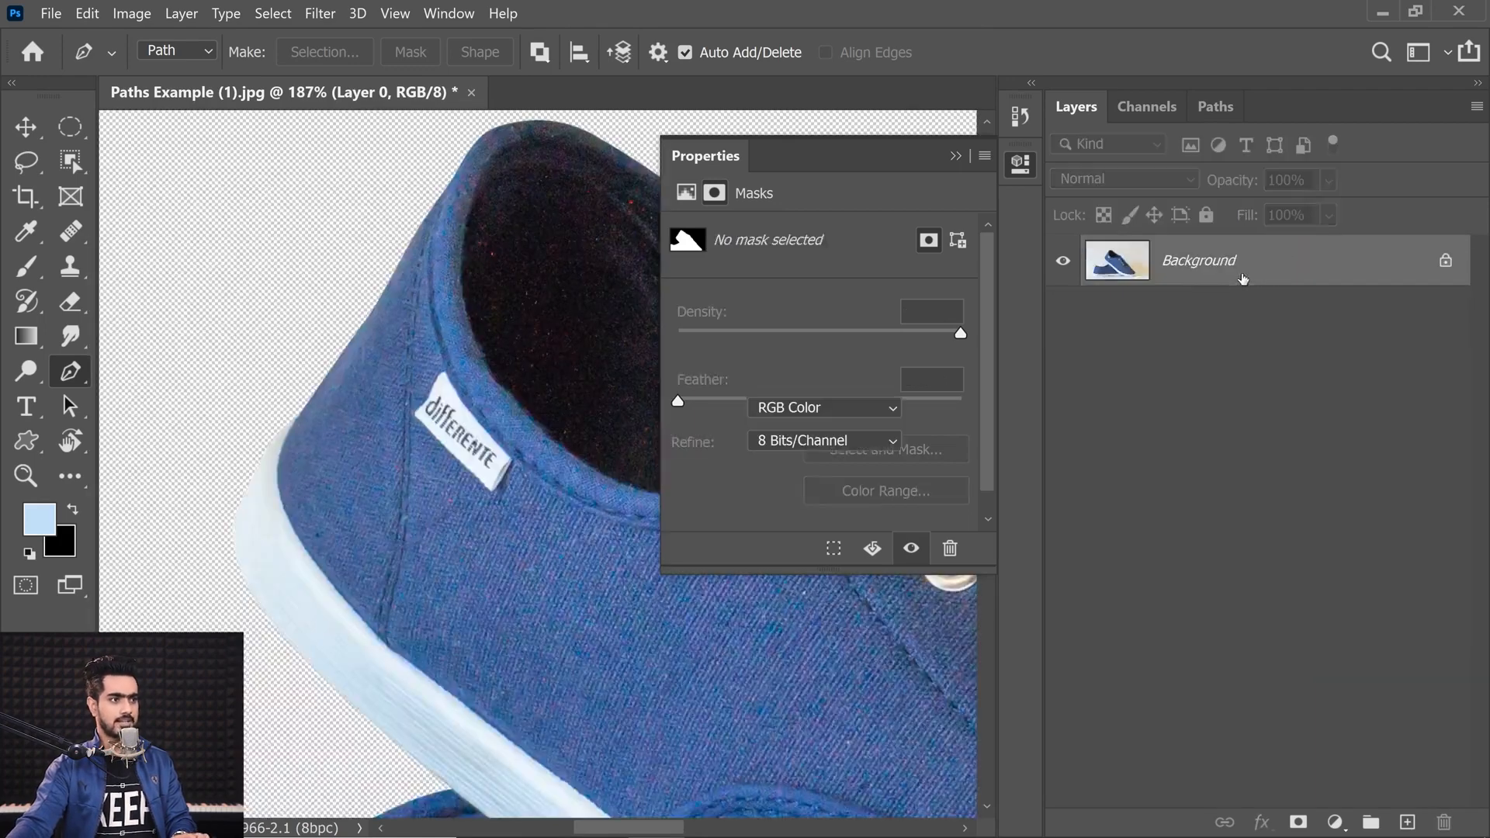
left_click(962, 153)
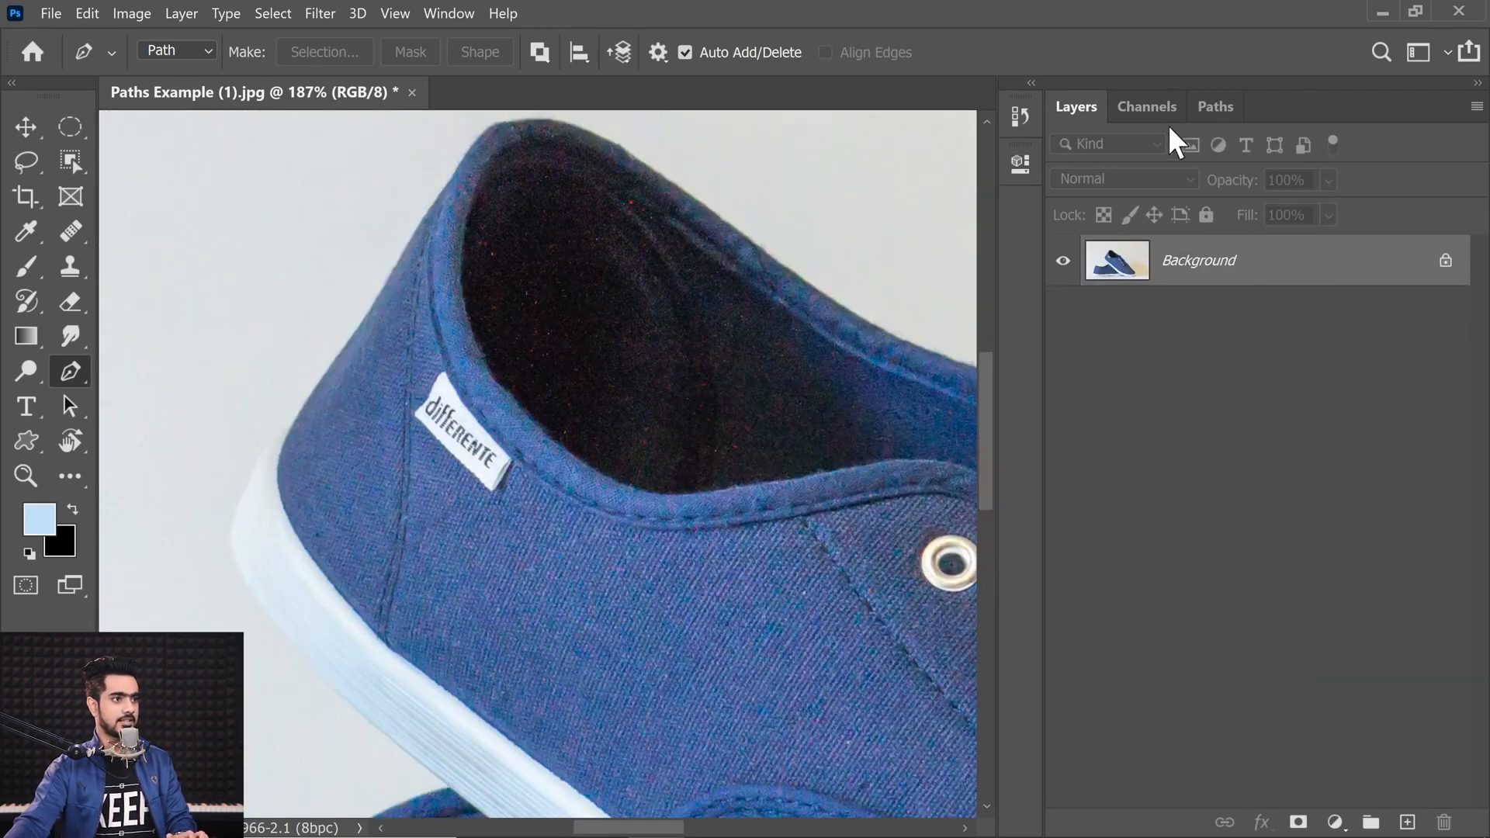
Step: Load the Shoes path as a selection and look through the selection Modify options
left_click(1215, 109)
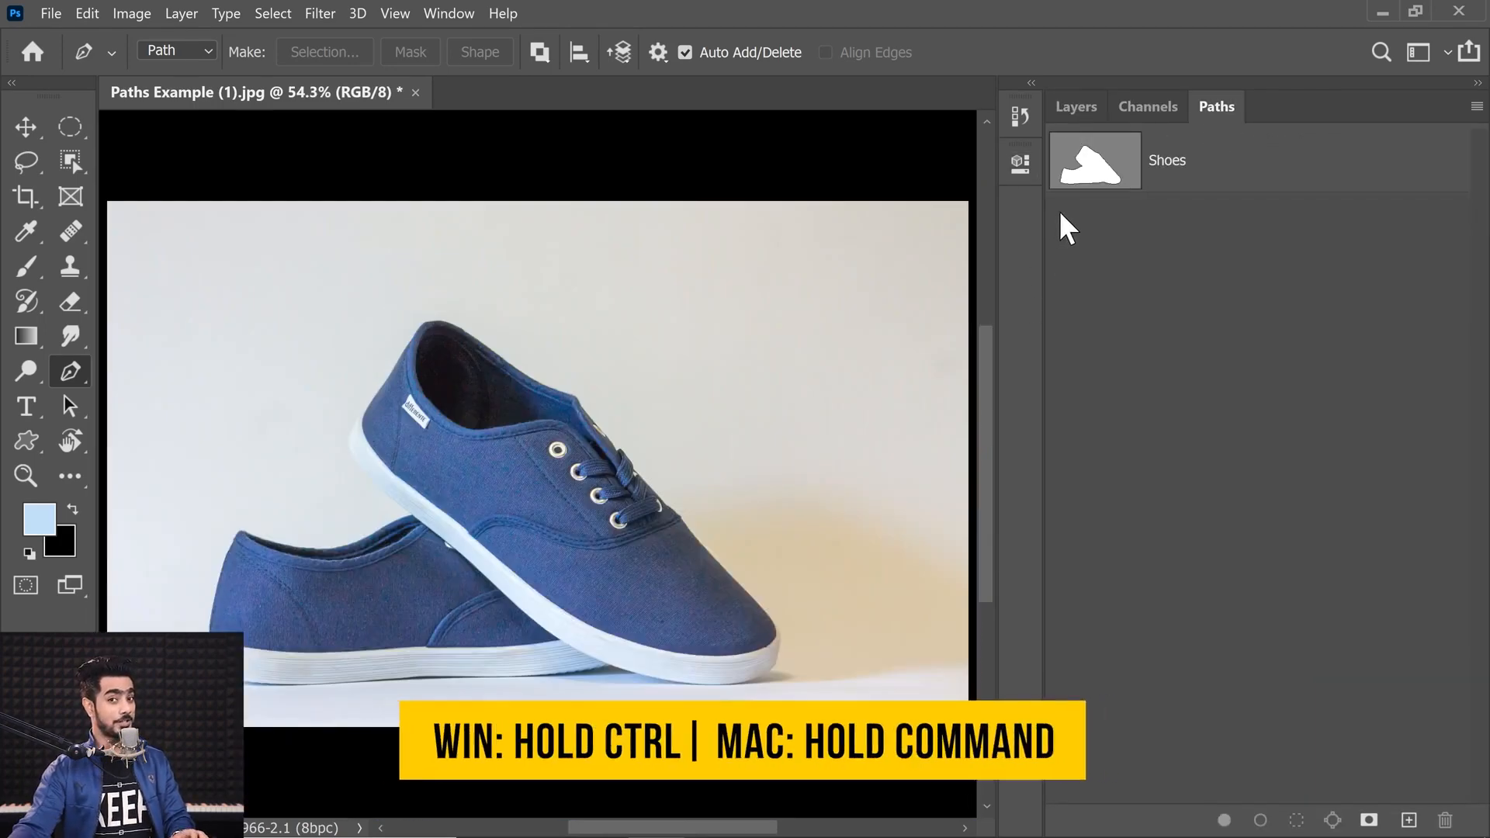
left_click(1111, 175, "ctrl")
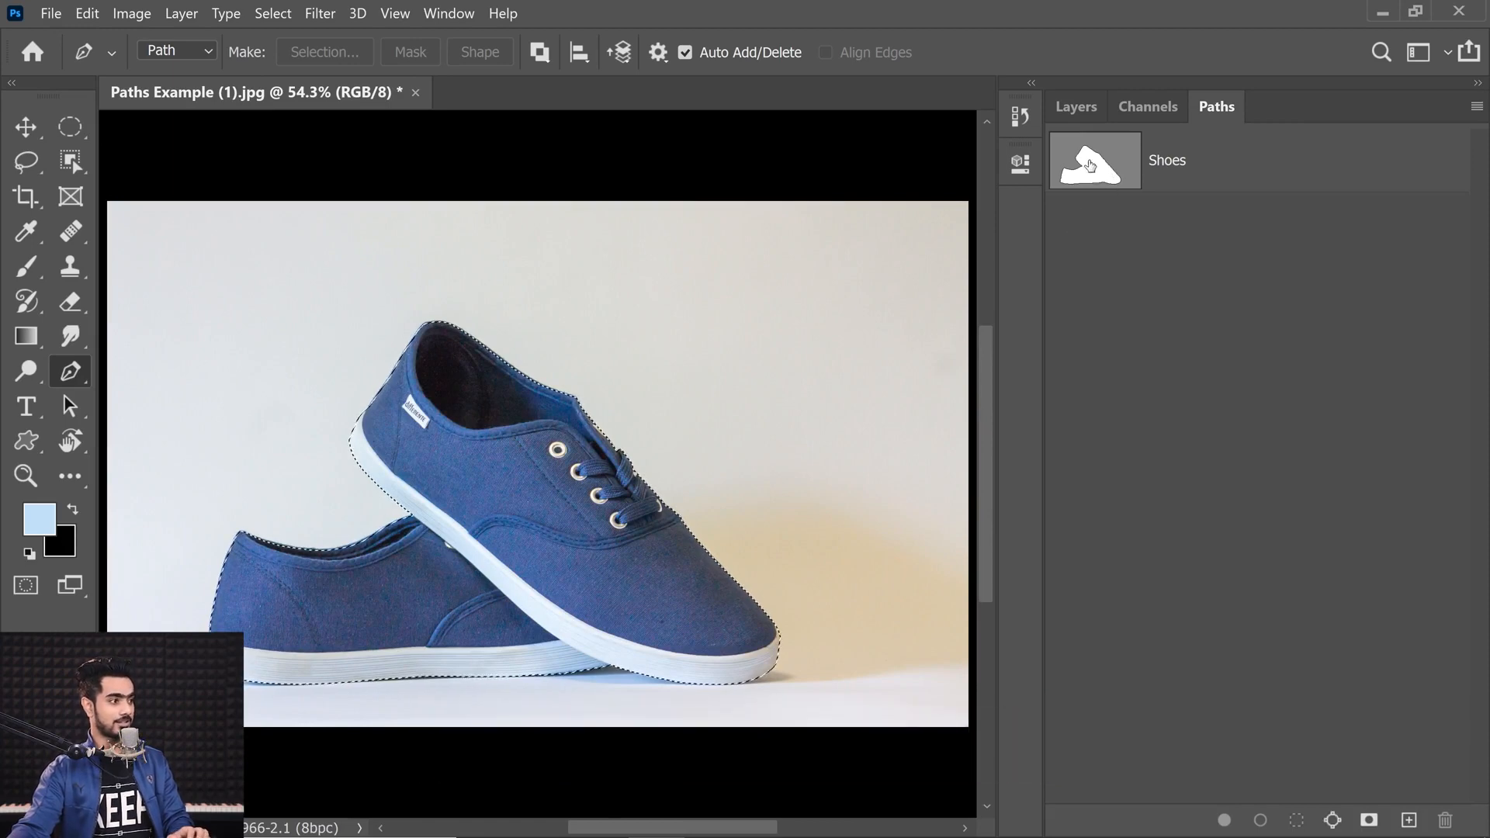
left_click(1076, 109)
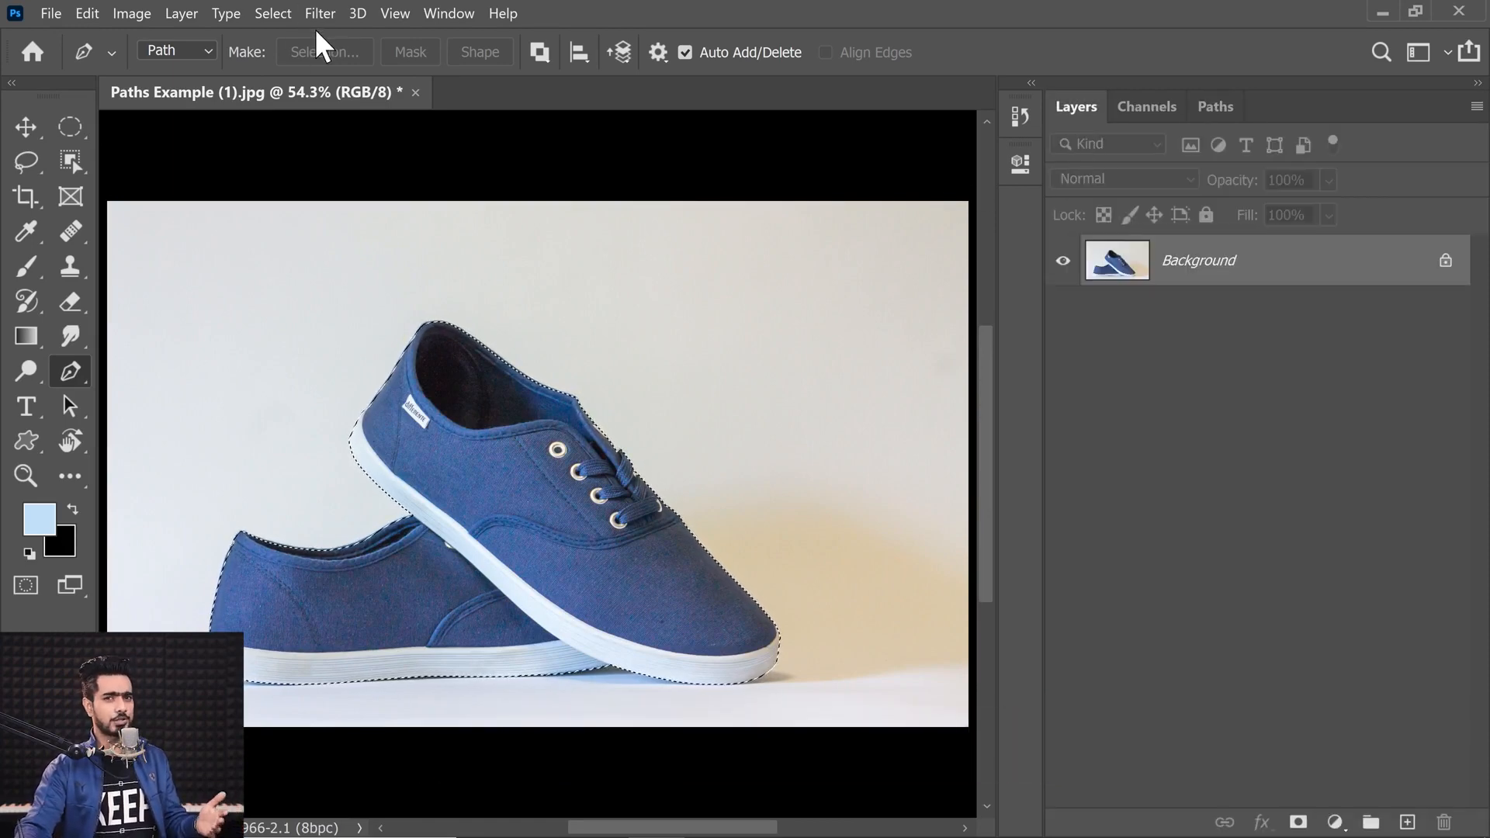
left_click(264, 13)
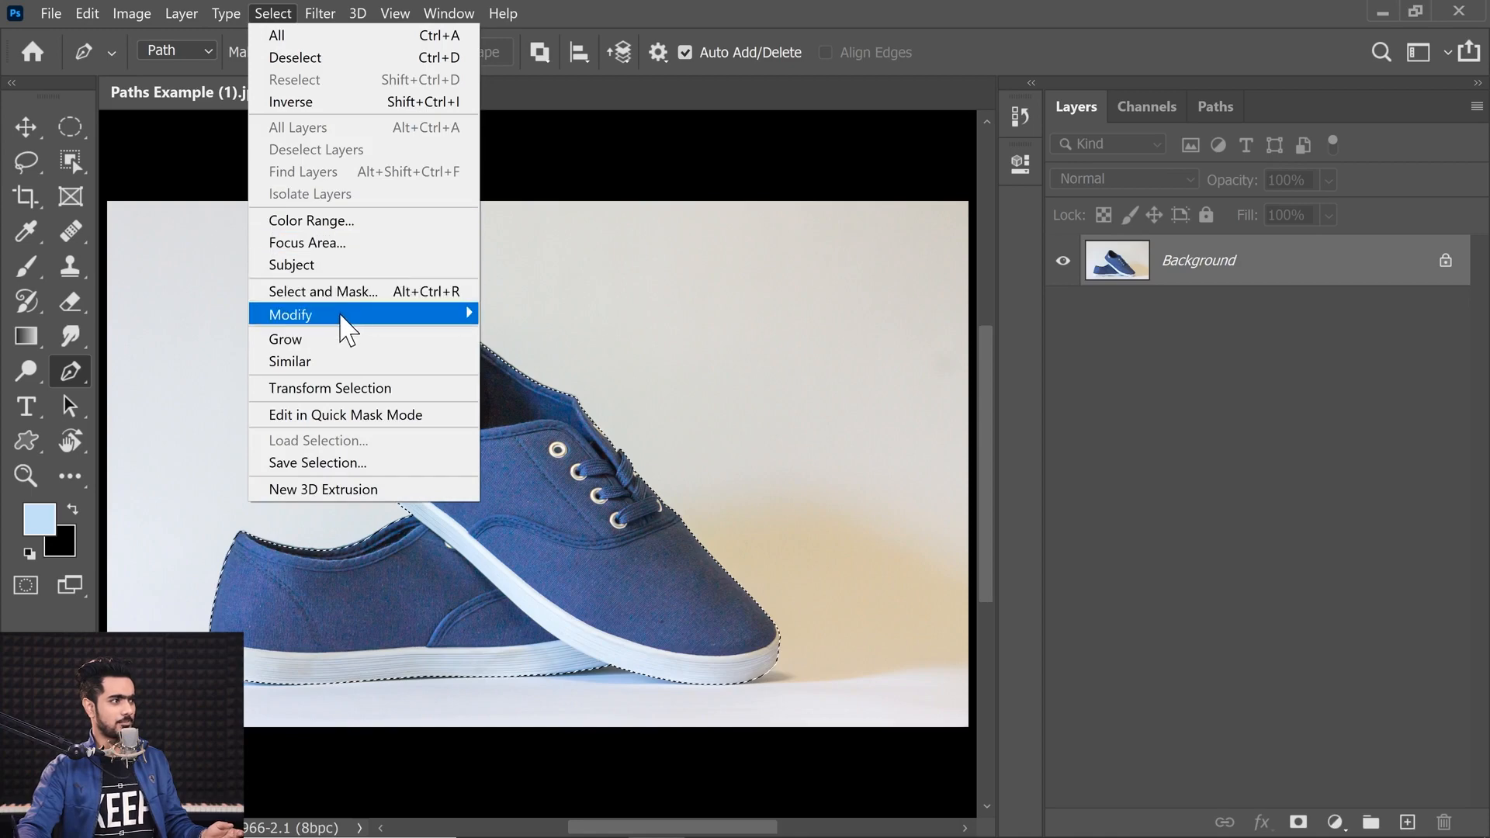
mouse_move(349, 320)
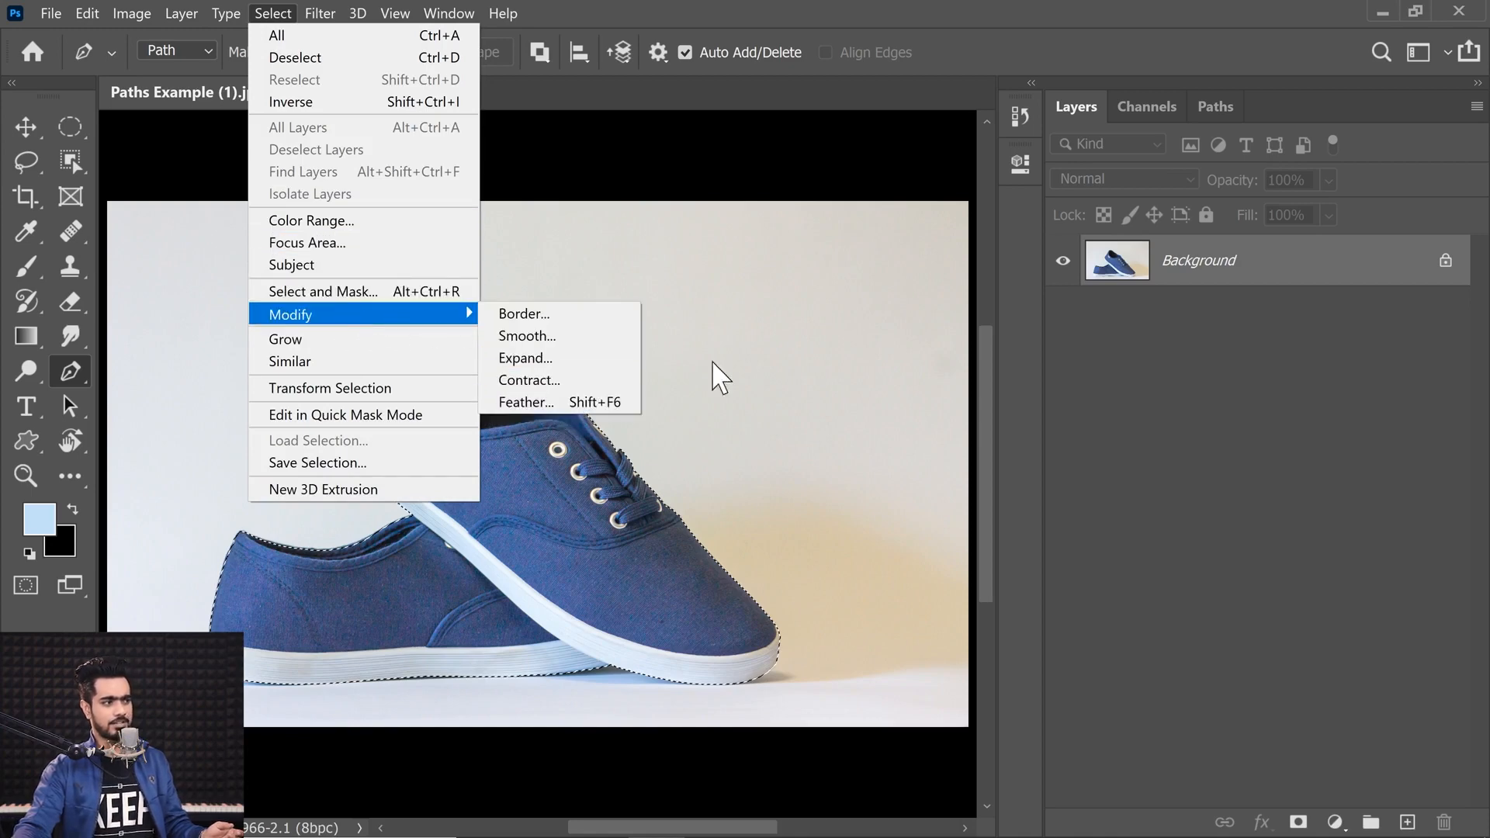
left_click(1169, 407)
Step: Deselect and return to the Shoes path
left_click(1147, 100)
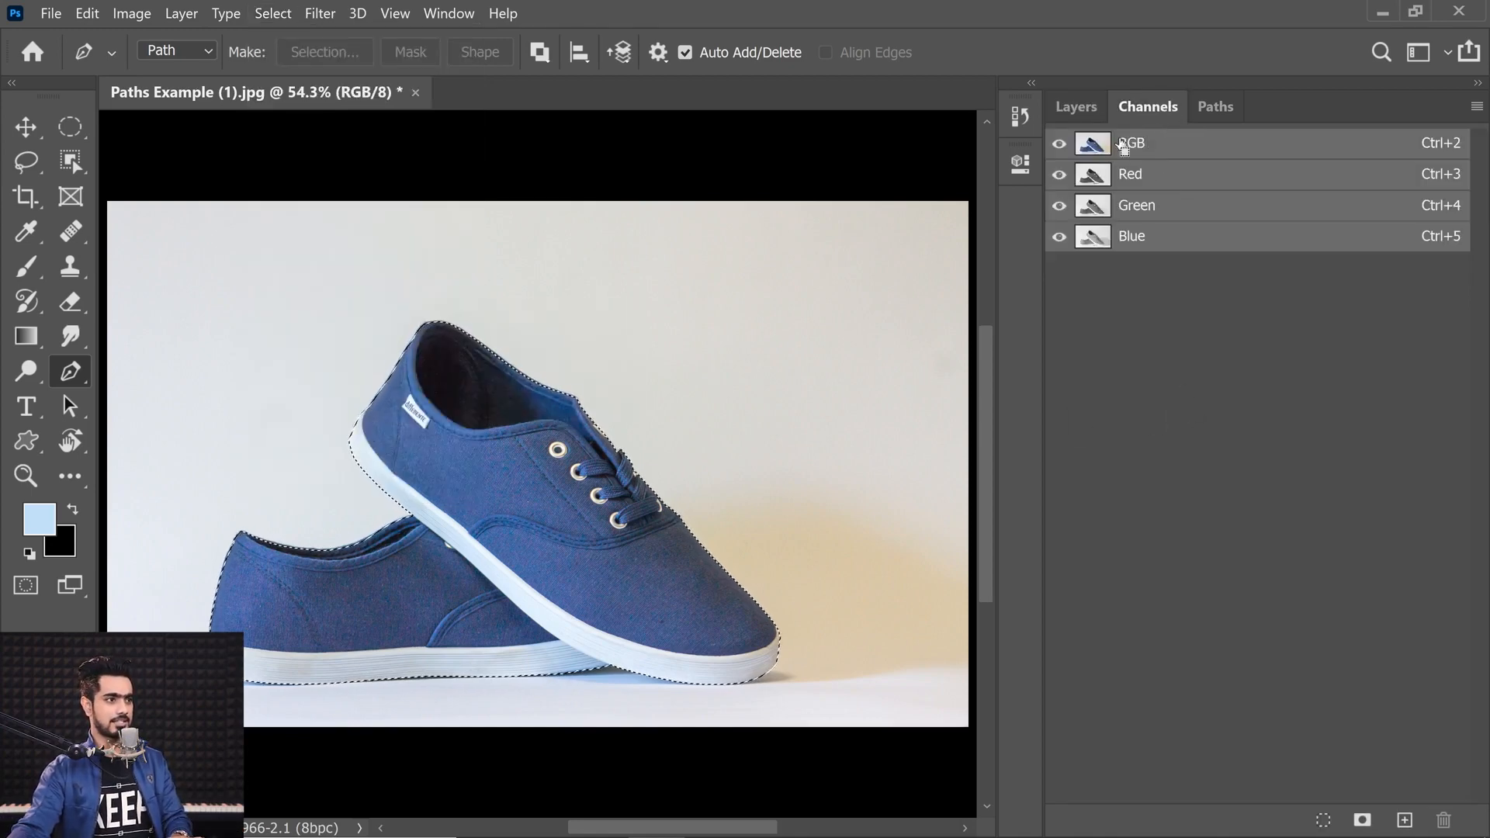
left_click(1075, 106)
key("ctrl+d")
left_click(1215, 106)
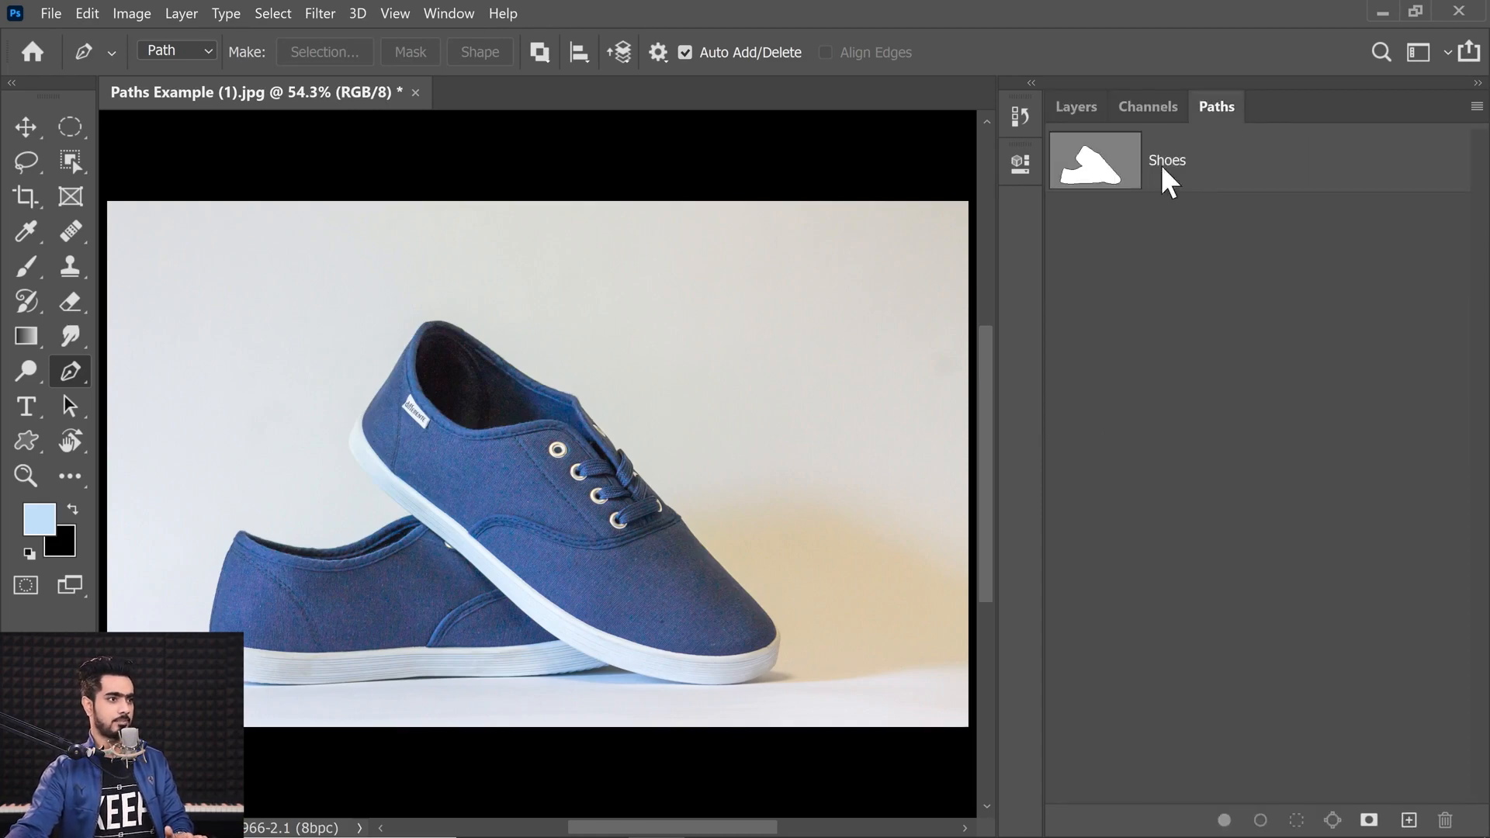
Step: Open Make Selection for the Shoes path and cancel it
left_click(1102, 180)
right_click(509, 483)
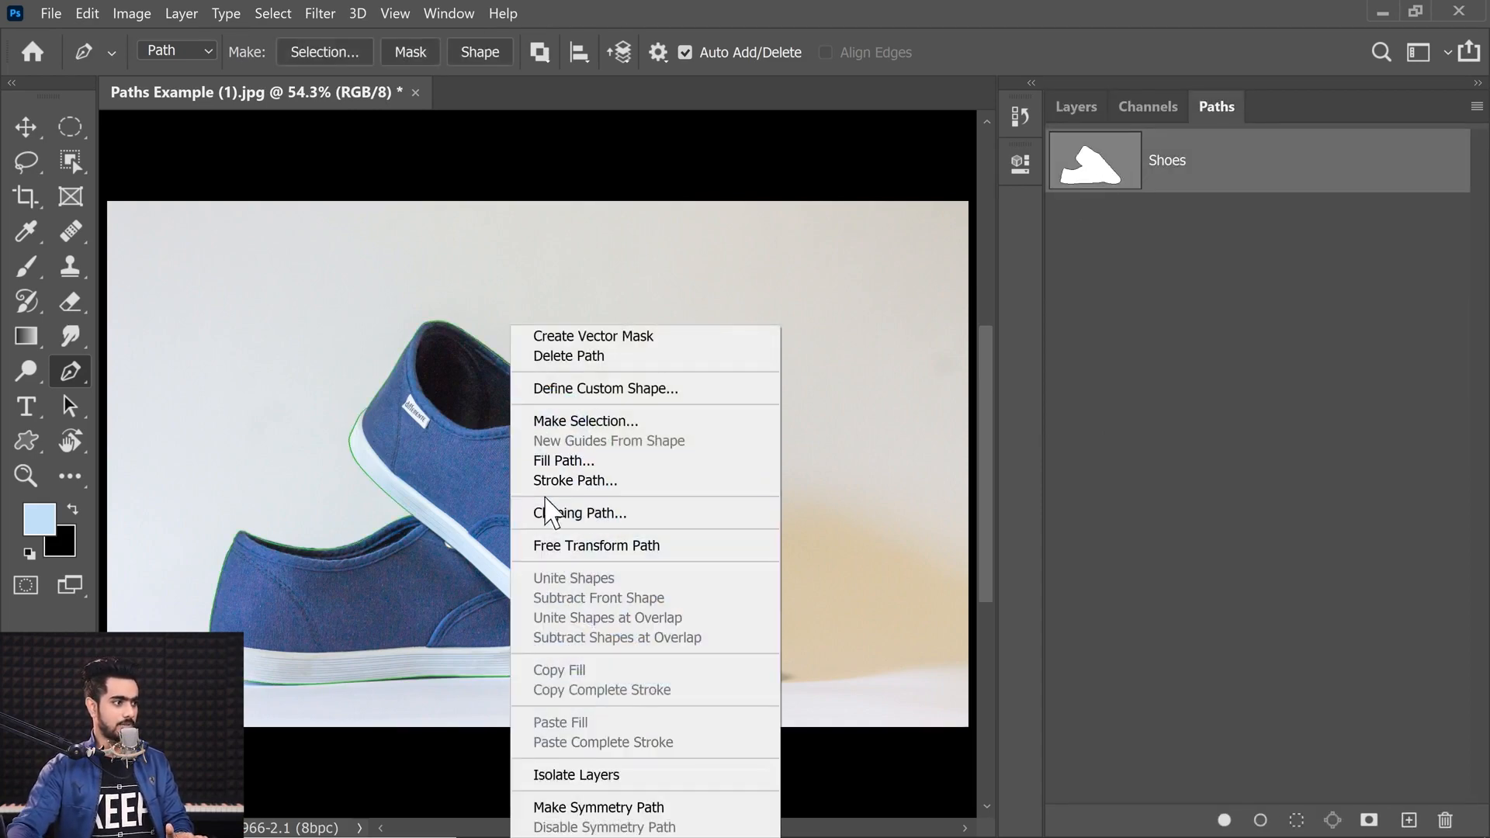
left_click(590, 420)
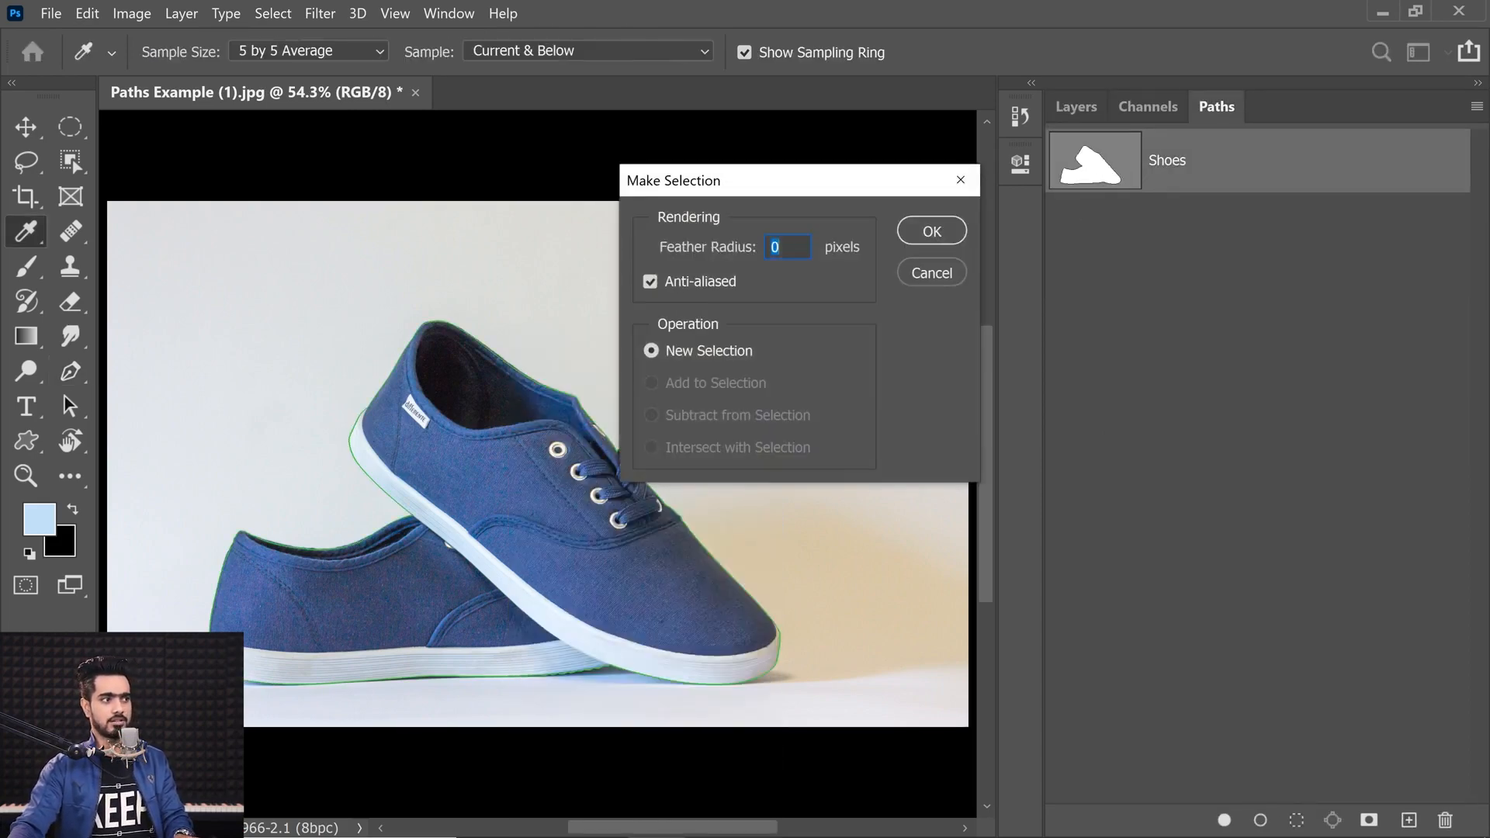
left_click(946, 274)
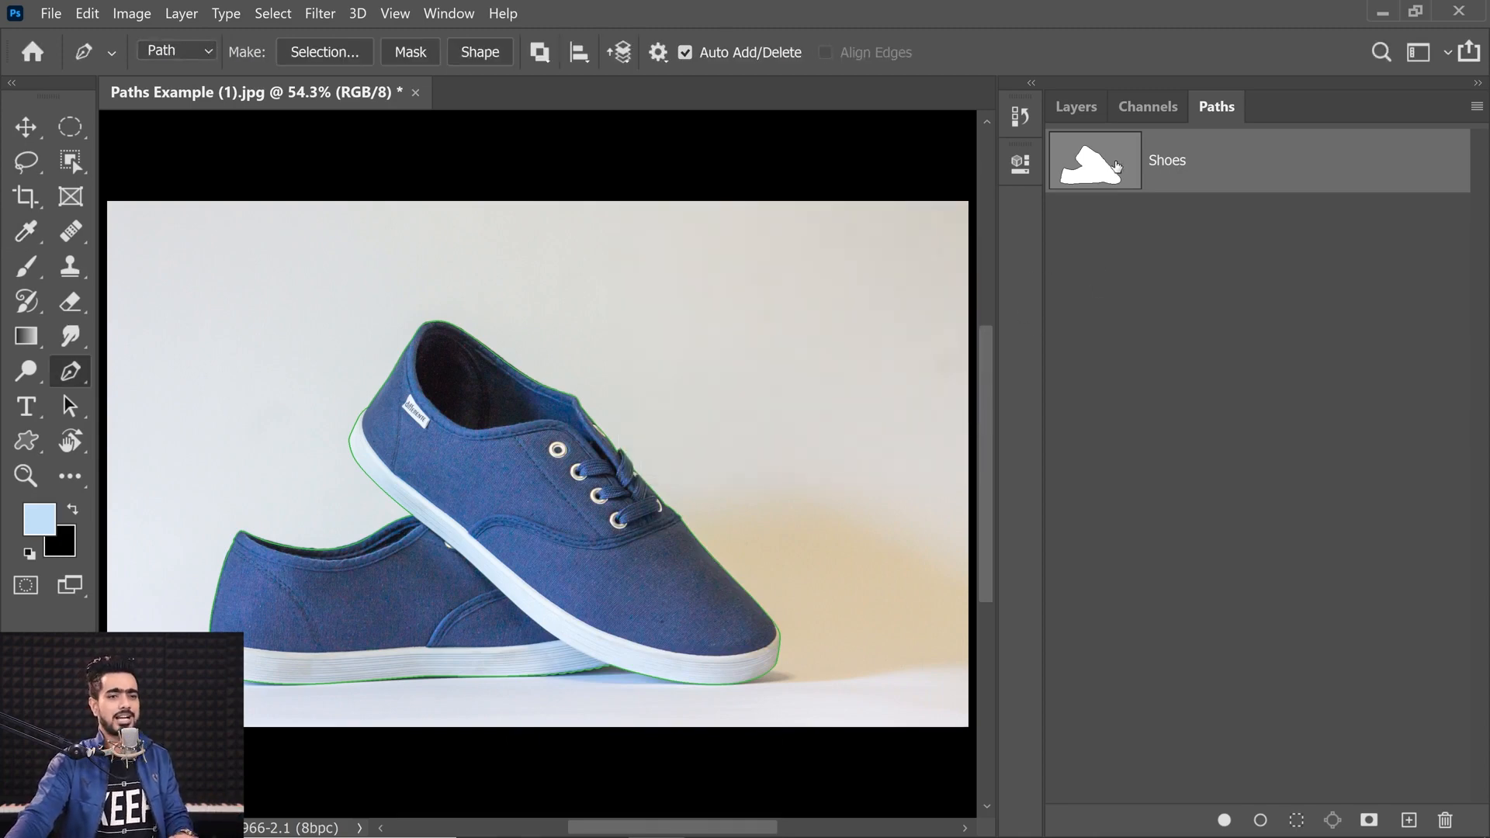
Step: Load the Shoes path as a selection and add a layer mask to the image layer
left_click(1100, 165, "ctrl")
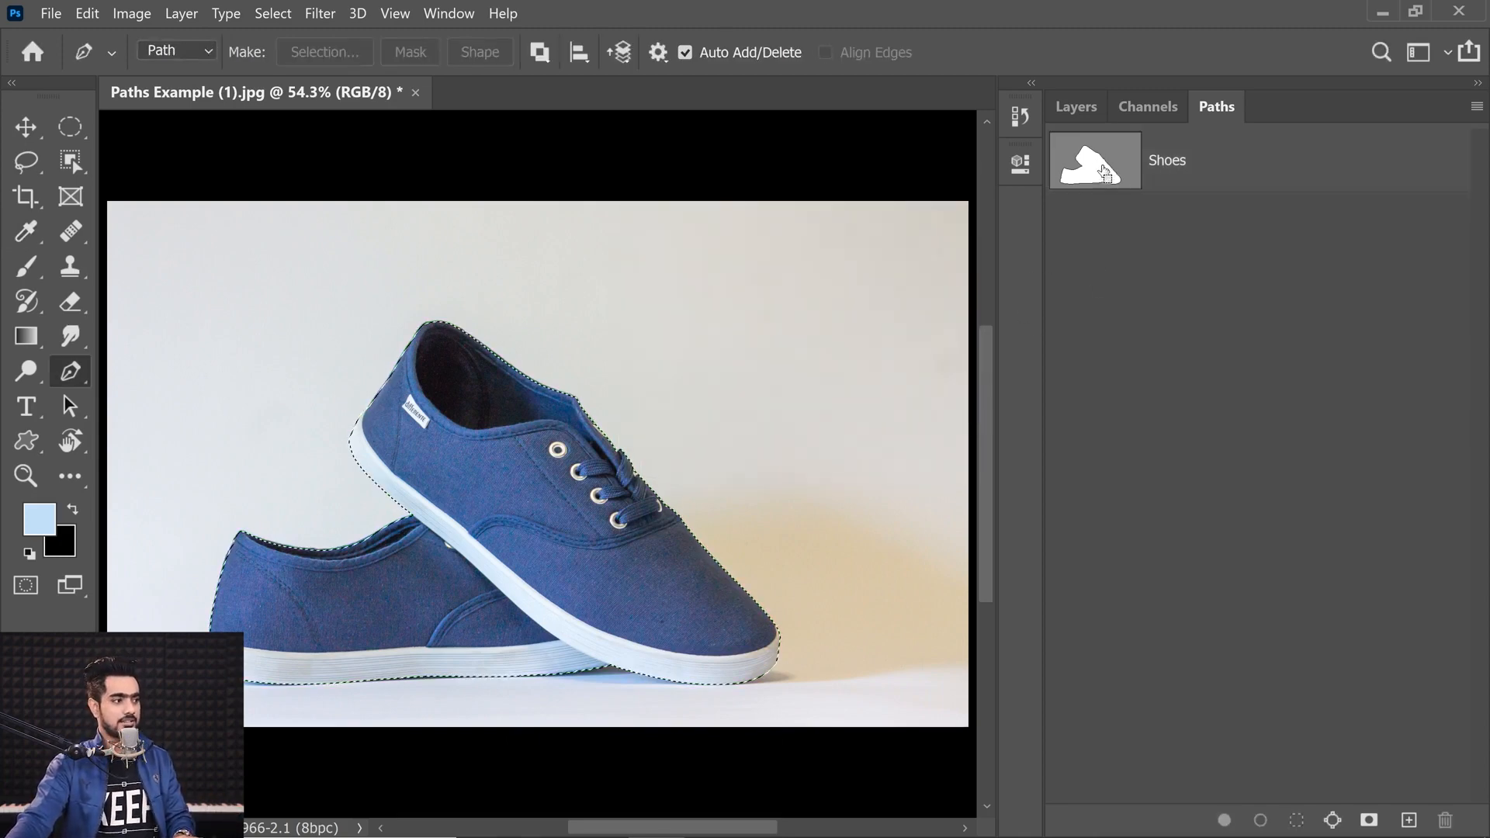
left_click(1058, 104)
left_click(1294, 821)
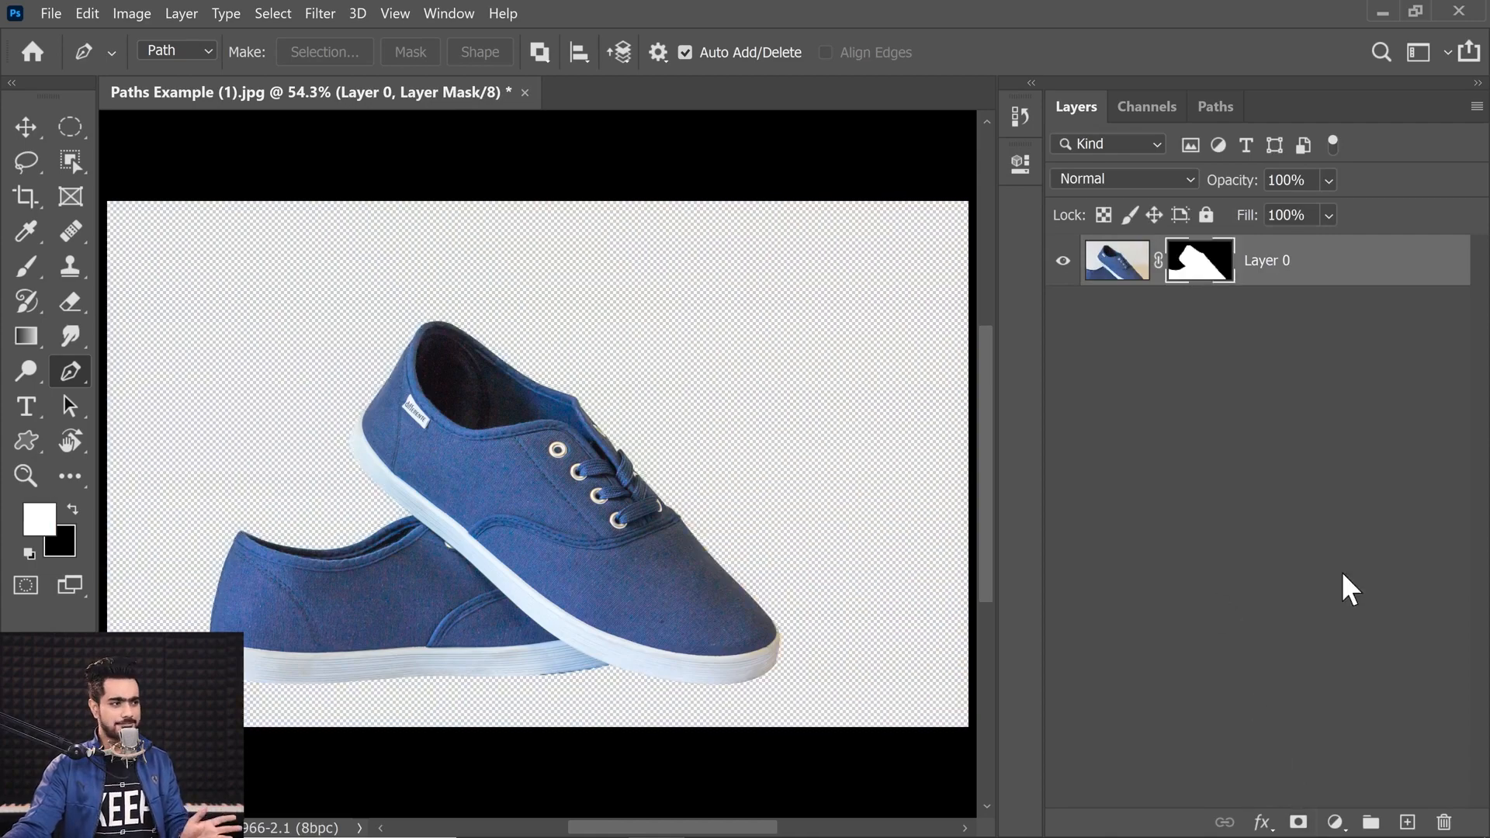
Step: Add a black Solid Color fill layer and move it beneath the shoes layer
left_click(1336, 821)
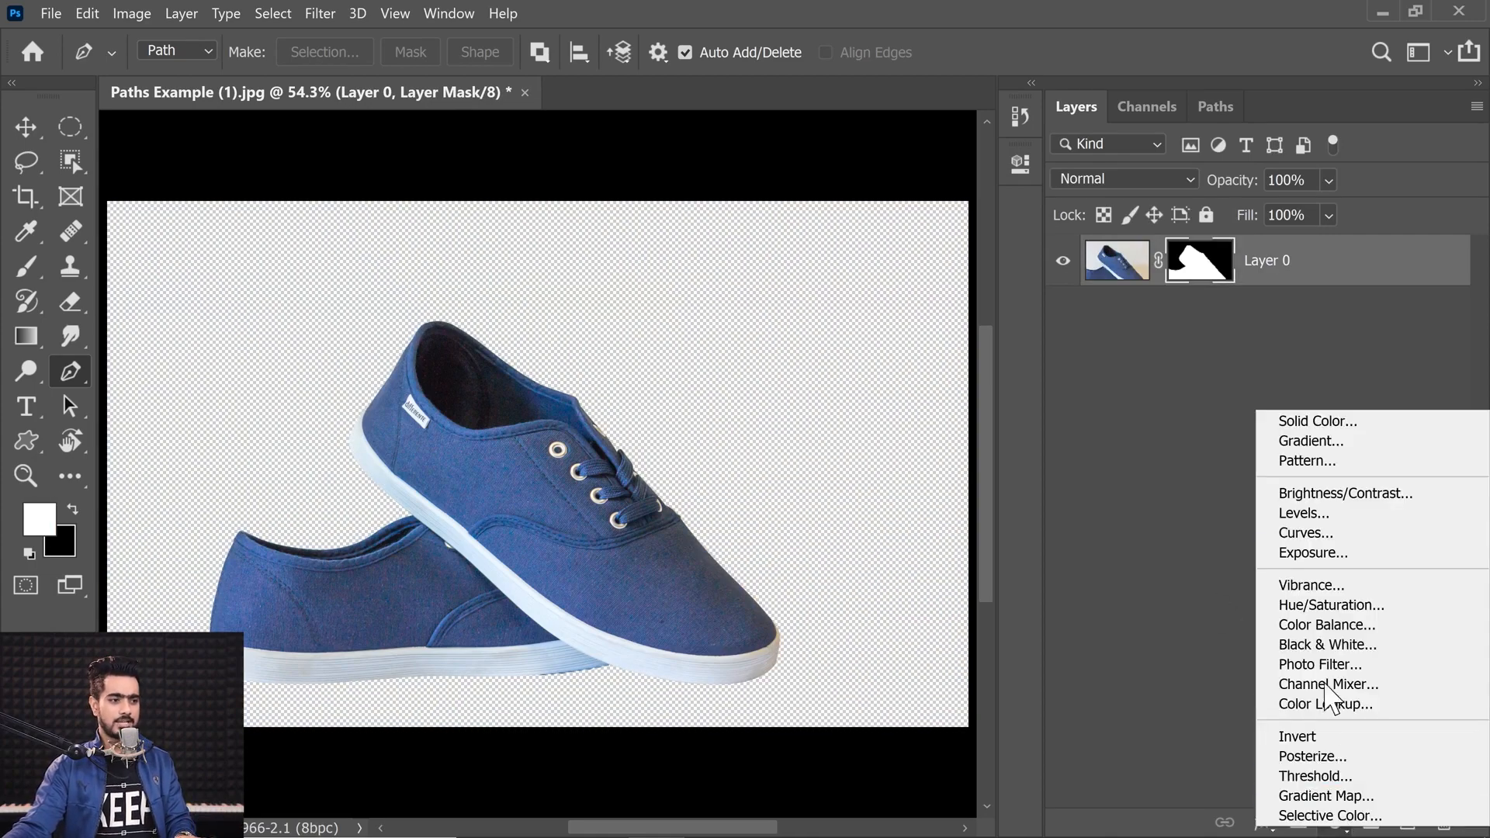
left_click(1288, 423)
left_click(751, 731)
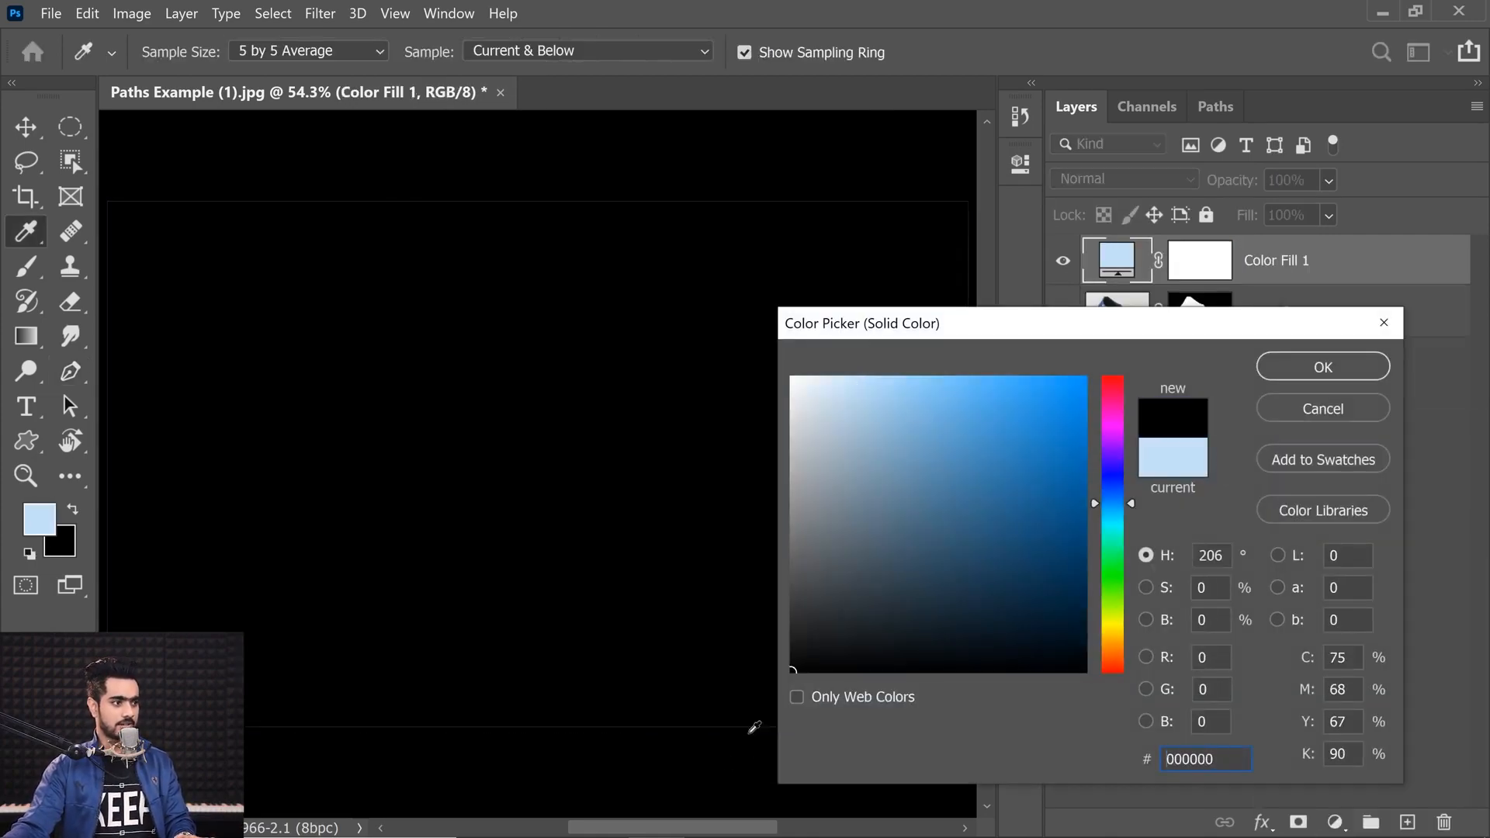
left_click(1276, 377)
key("p")
key("ctrl+bracketleft")
left_click(1200, 269)
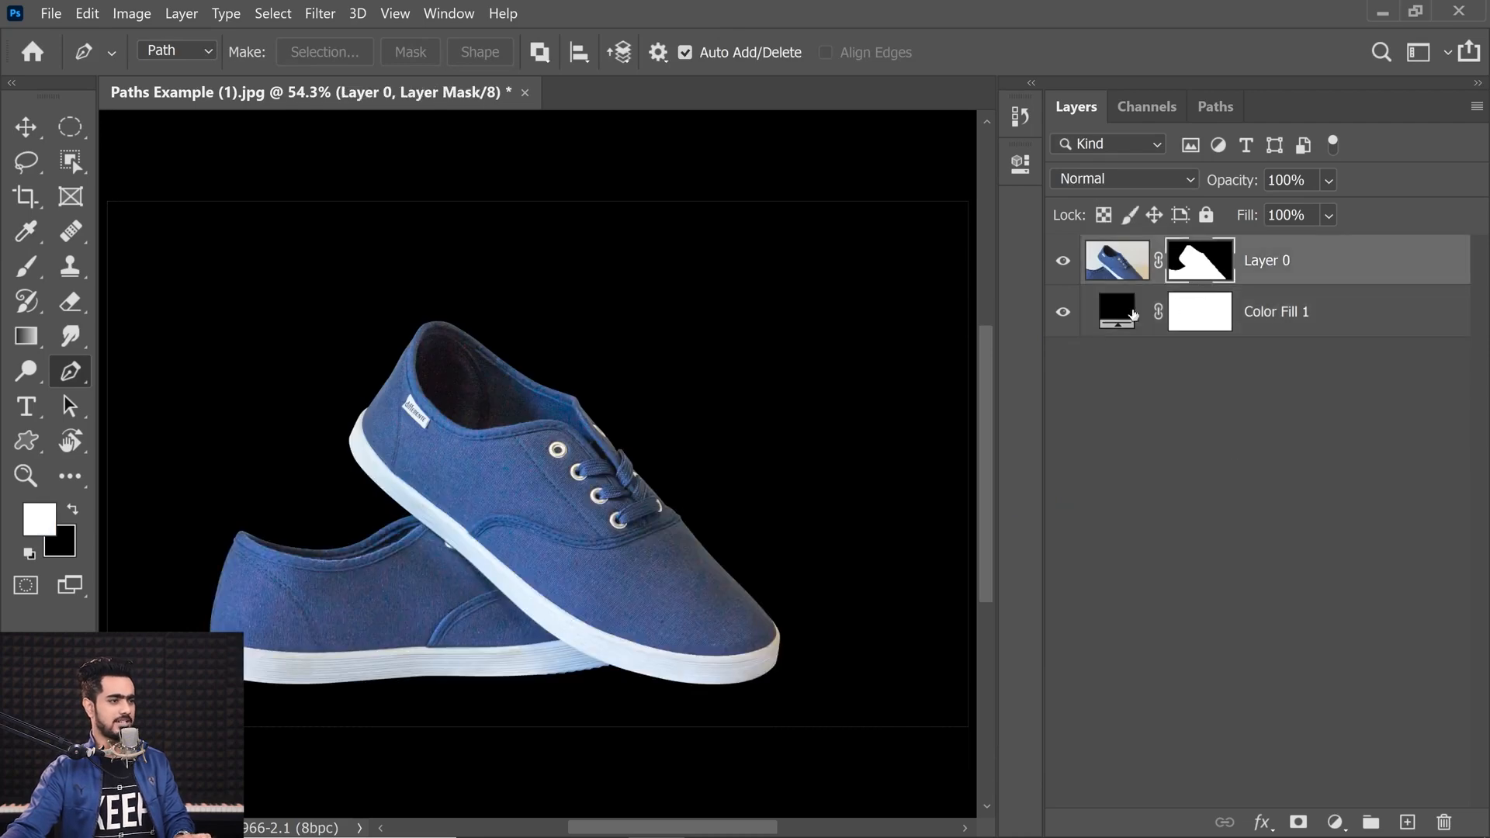
Step: Apply a Gaussian Blur of 1 pixel to the shoes' layer mask
left_click_drag(478, 388, 615, 356)
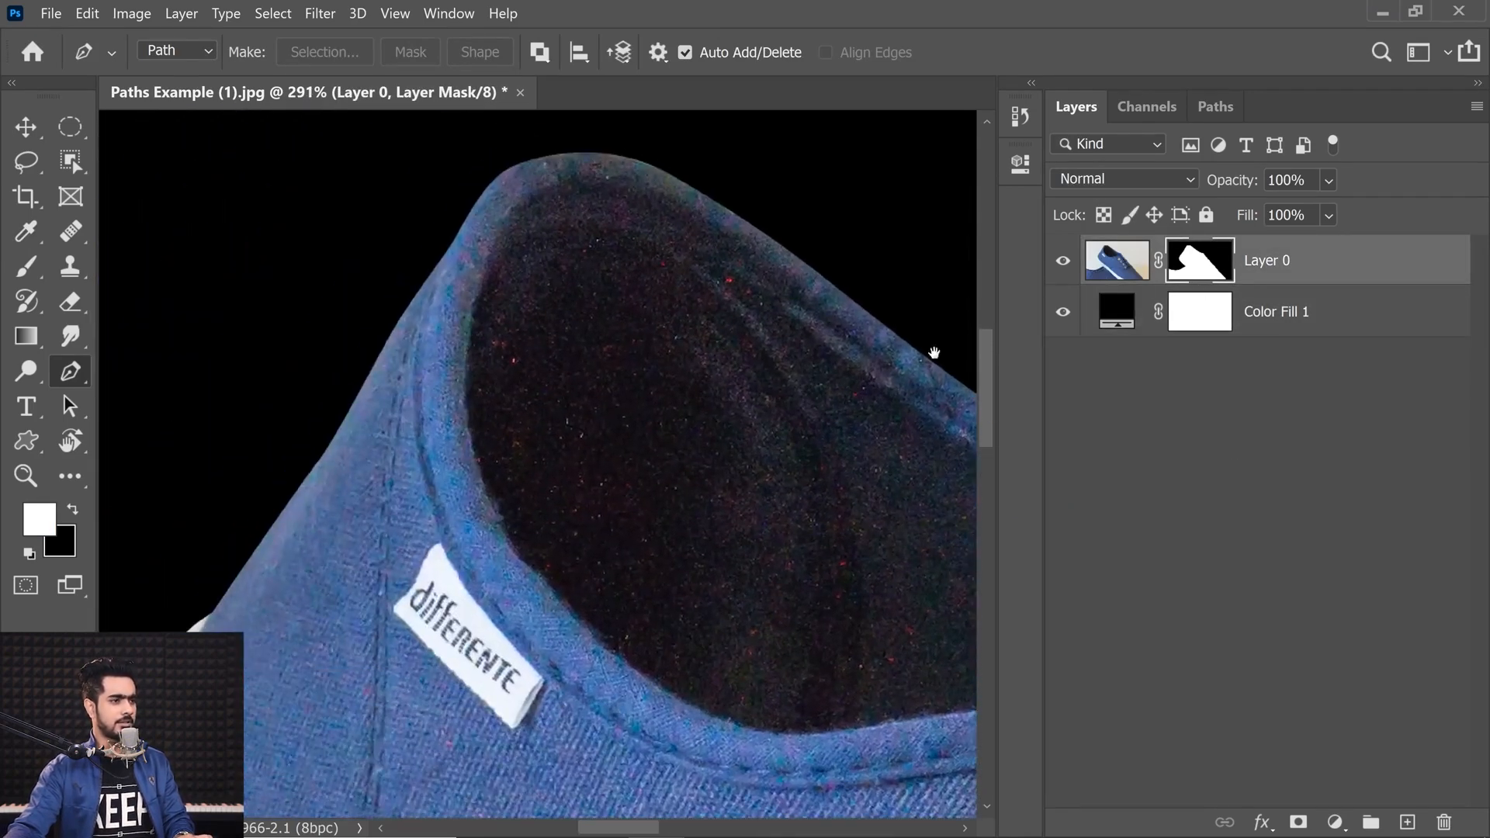
left_click(313, 16)
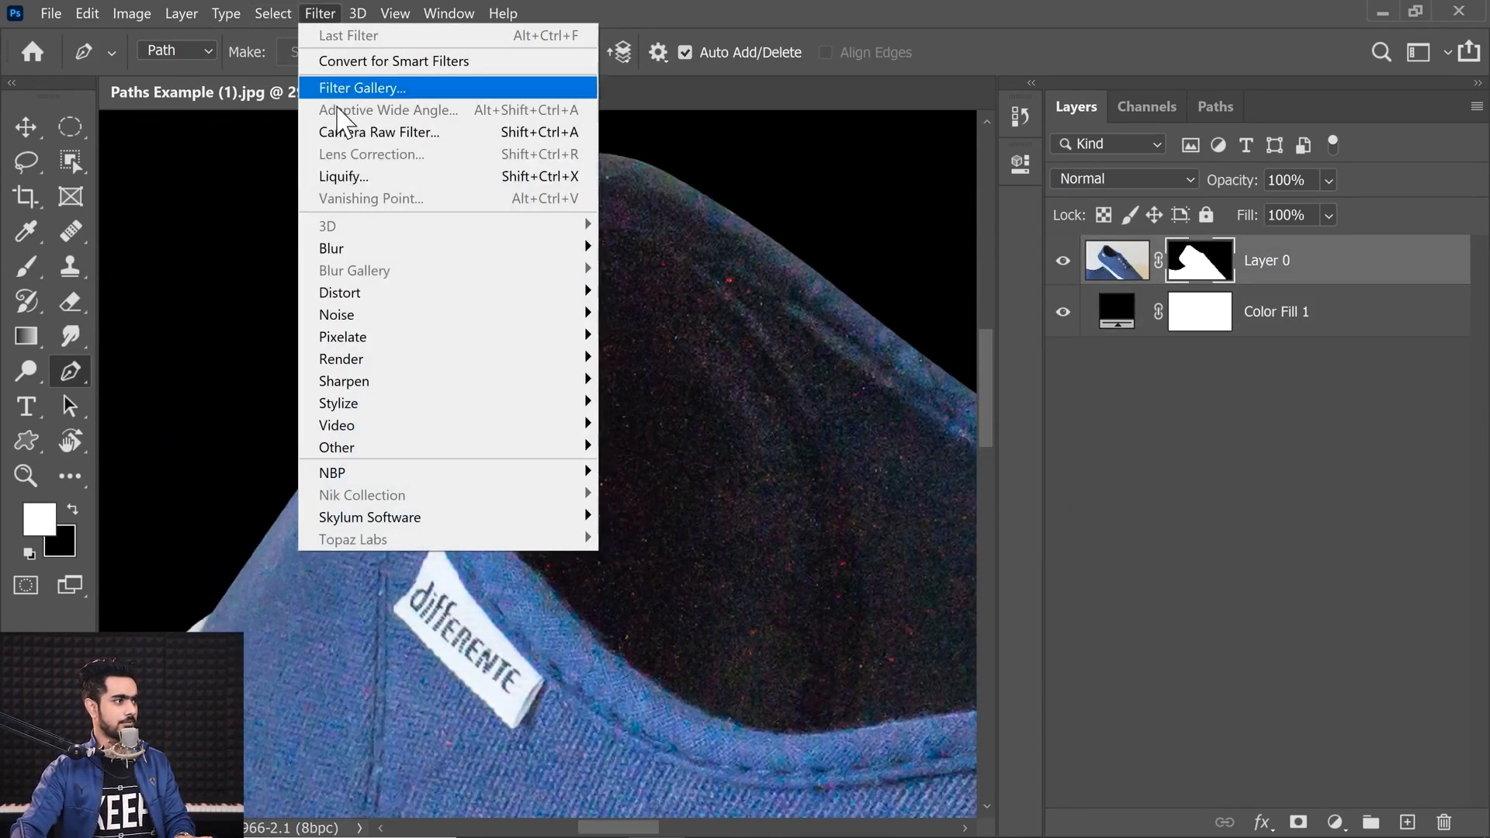
mouse_move(399, 249)
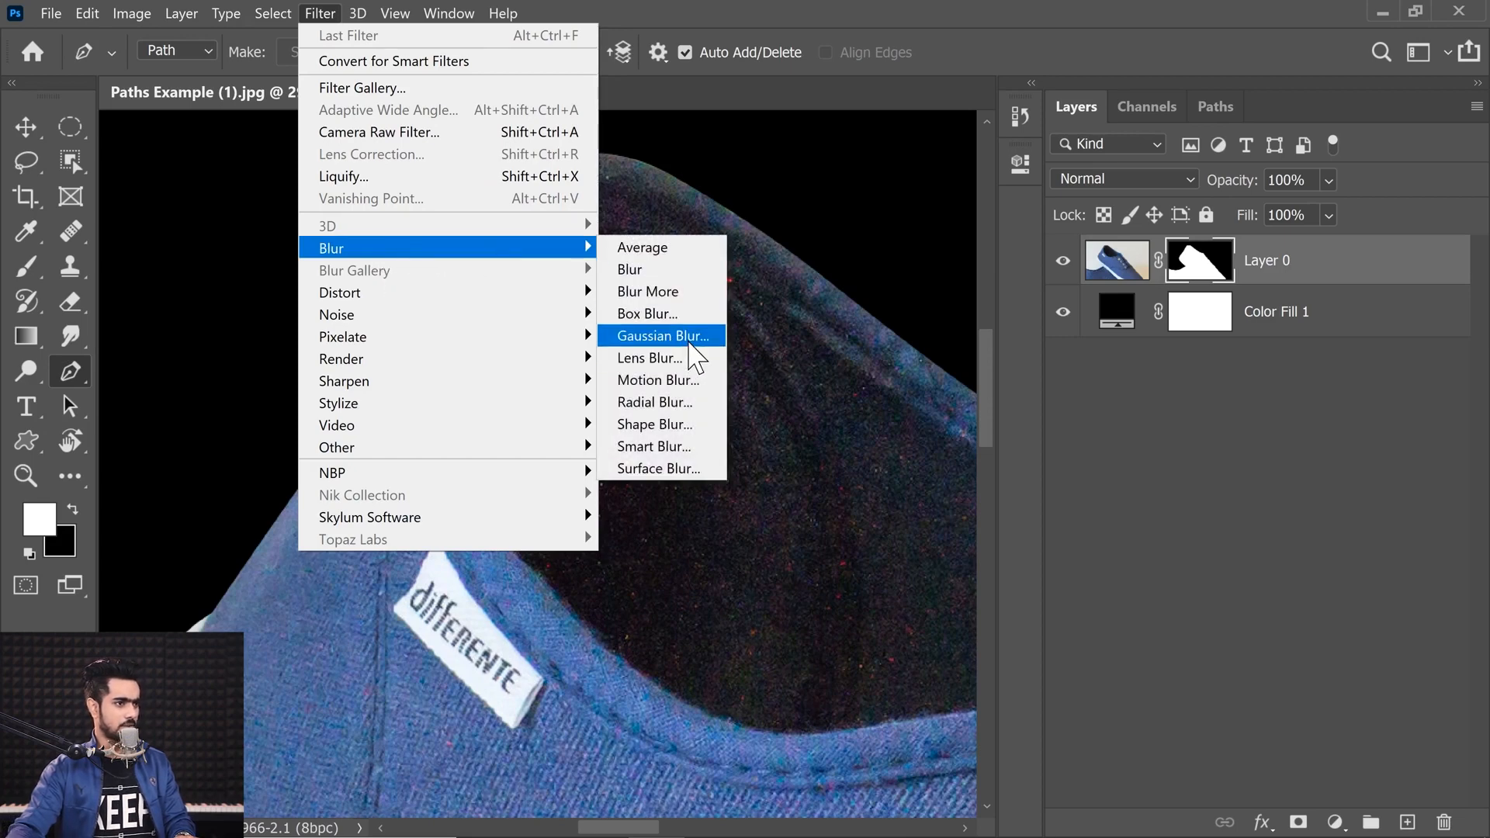
left_click(689, 336)
type("1")
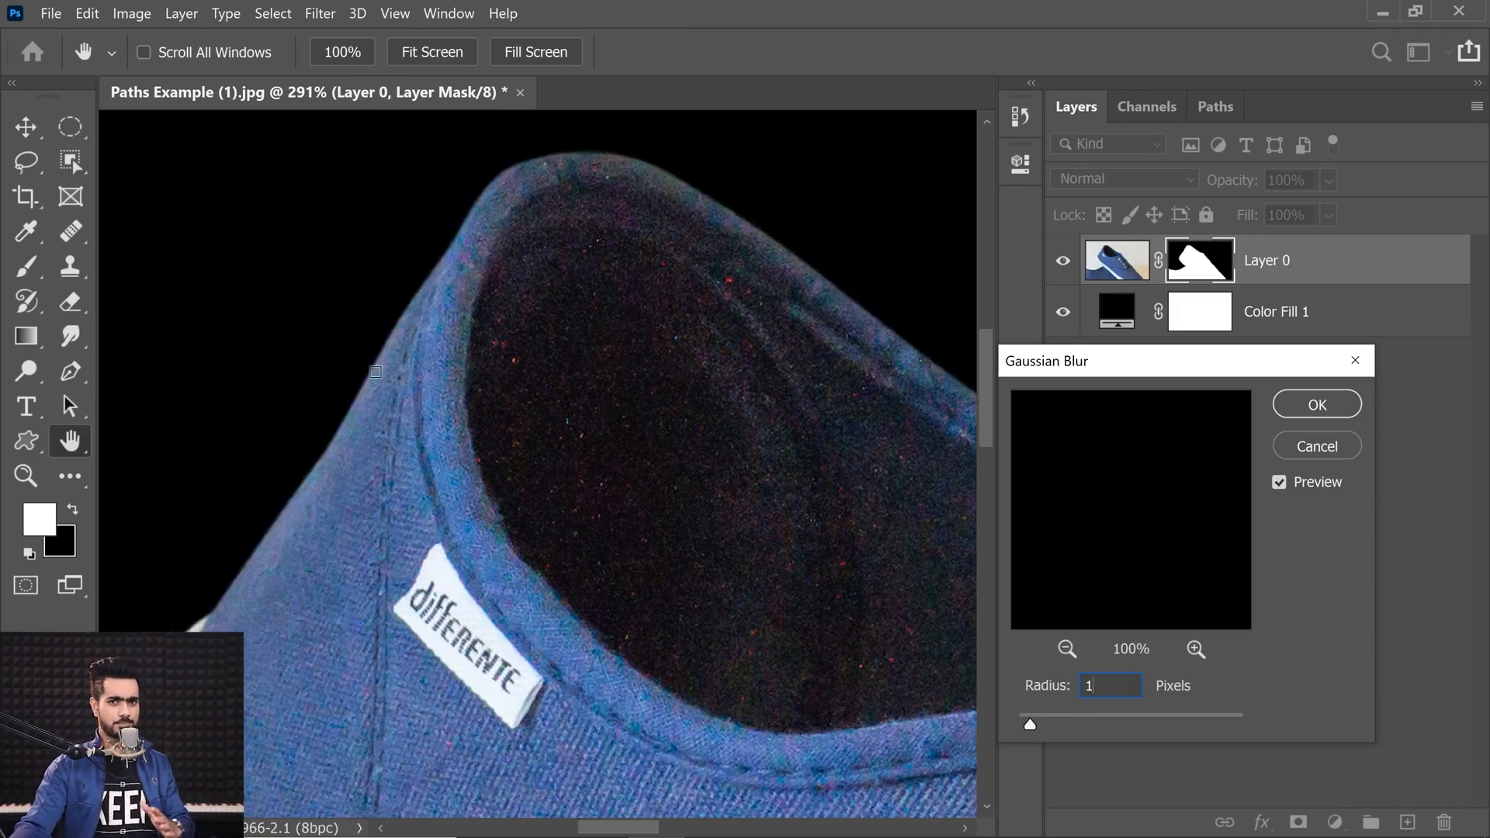
left_click(1311, 407)
Step: Inspect the softened mask edges around the shoes up close
key("p")
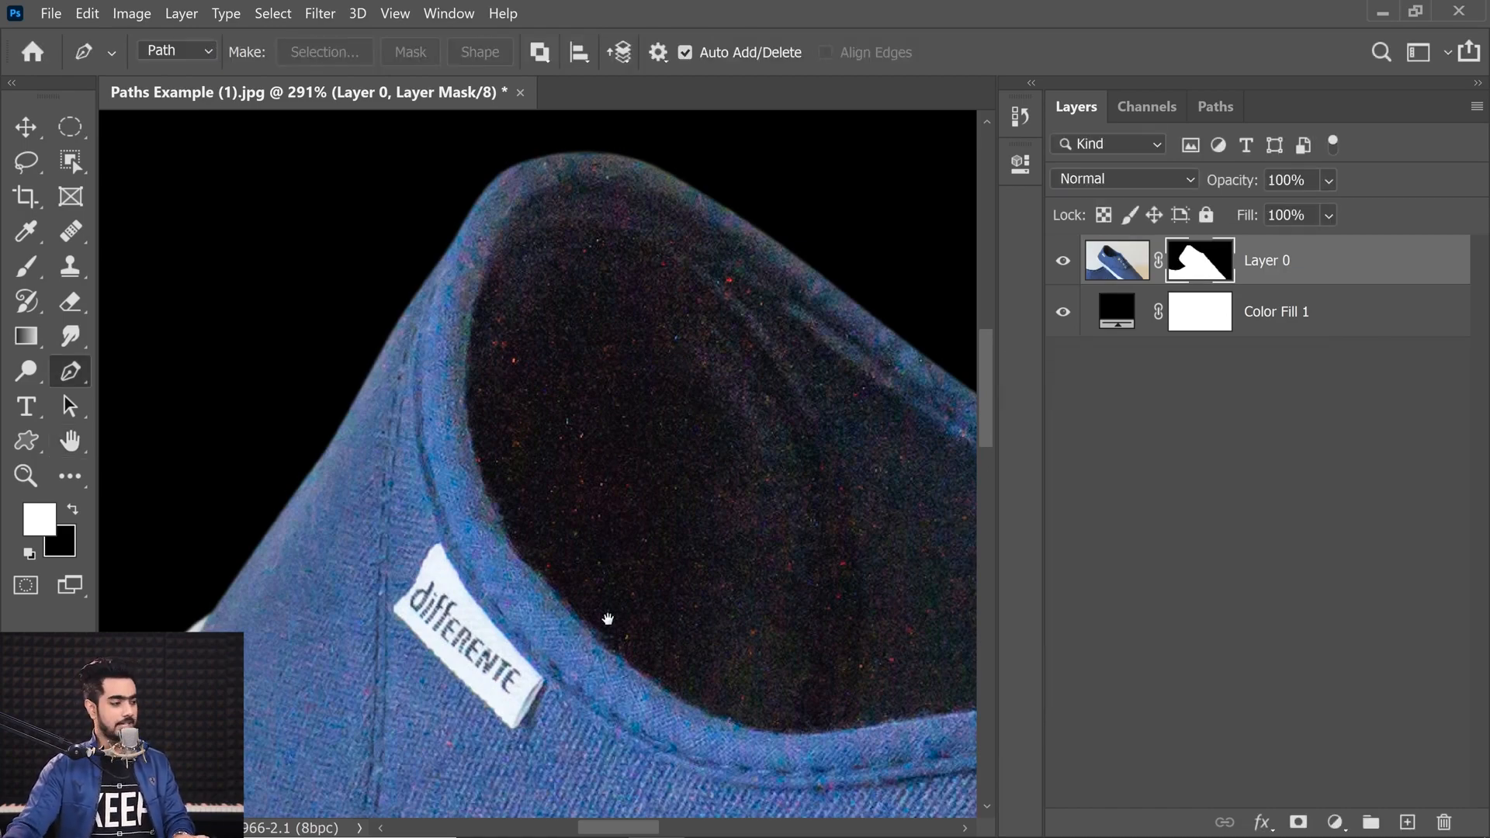
left_click_drag(616, 589, 682, 272)
left_click_drag(655, 610, 665, 176)
left_click_drag(465, 536, 831, 445)
left_click_drag(345, 585, 511, 184)
left_click_drag(802, 539, 210, 543)
left_click_drag(733, 496, 314, 611)
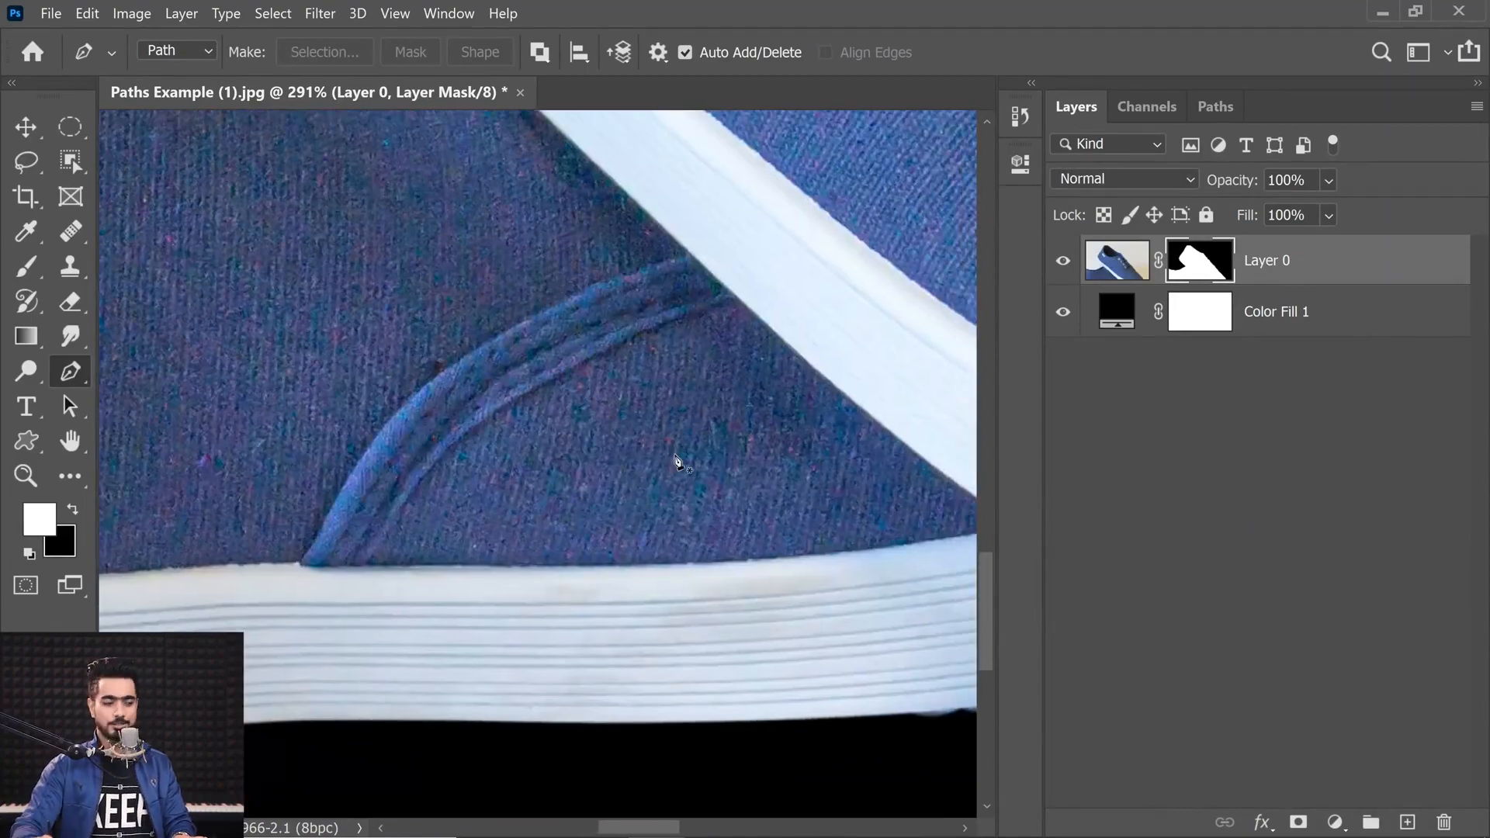
key("ctrl+0")
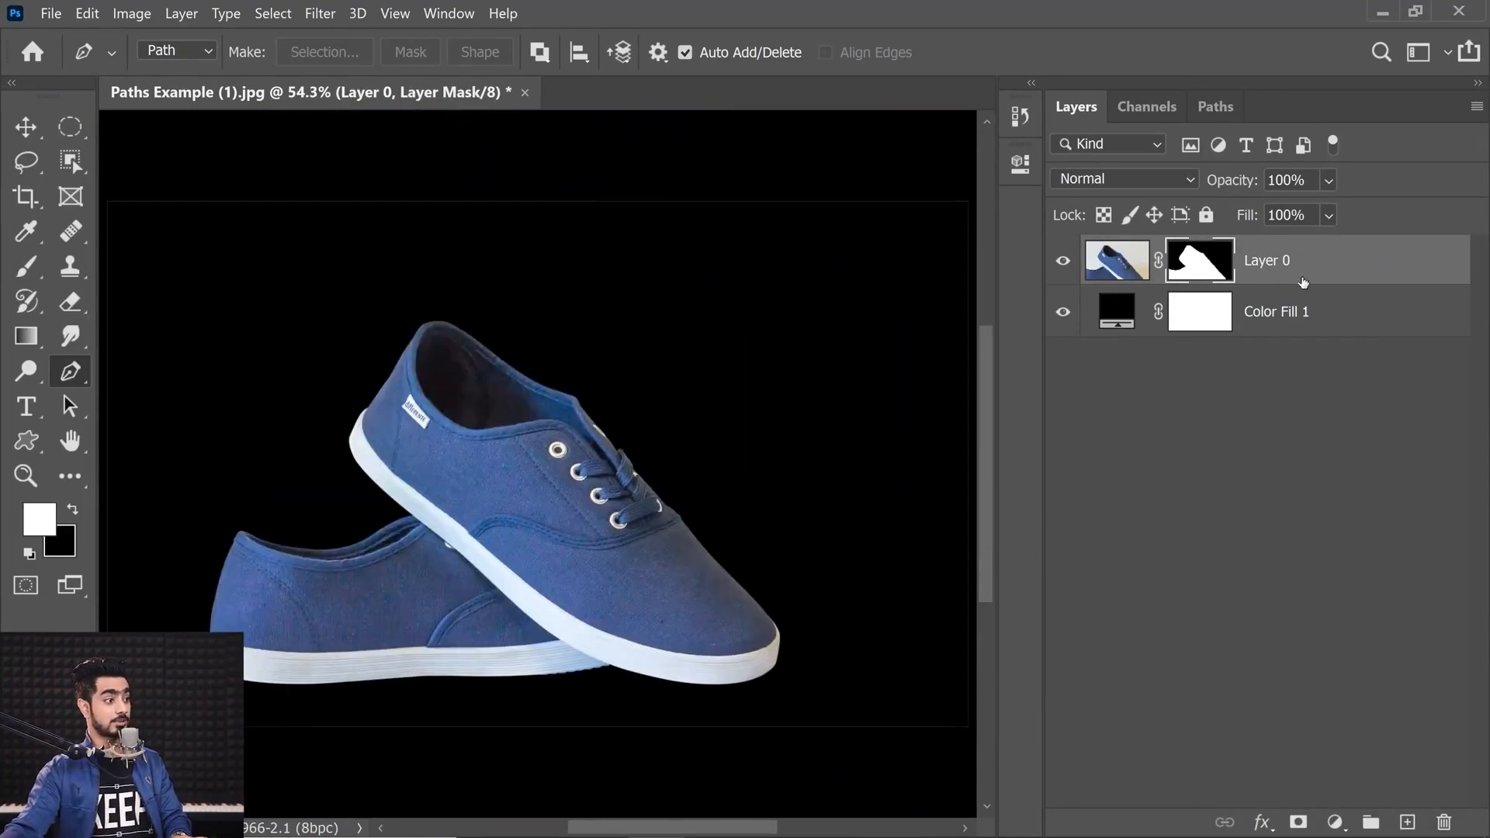
Step: Convert the masked shoes layer to a smart object
left_click(1116, 260)
key("g")
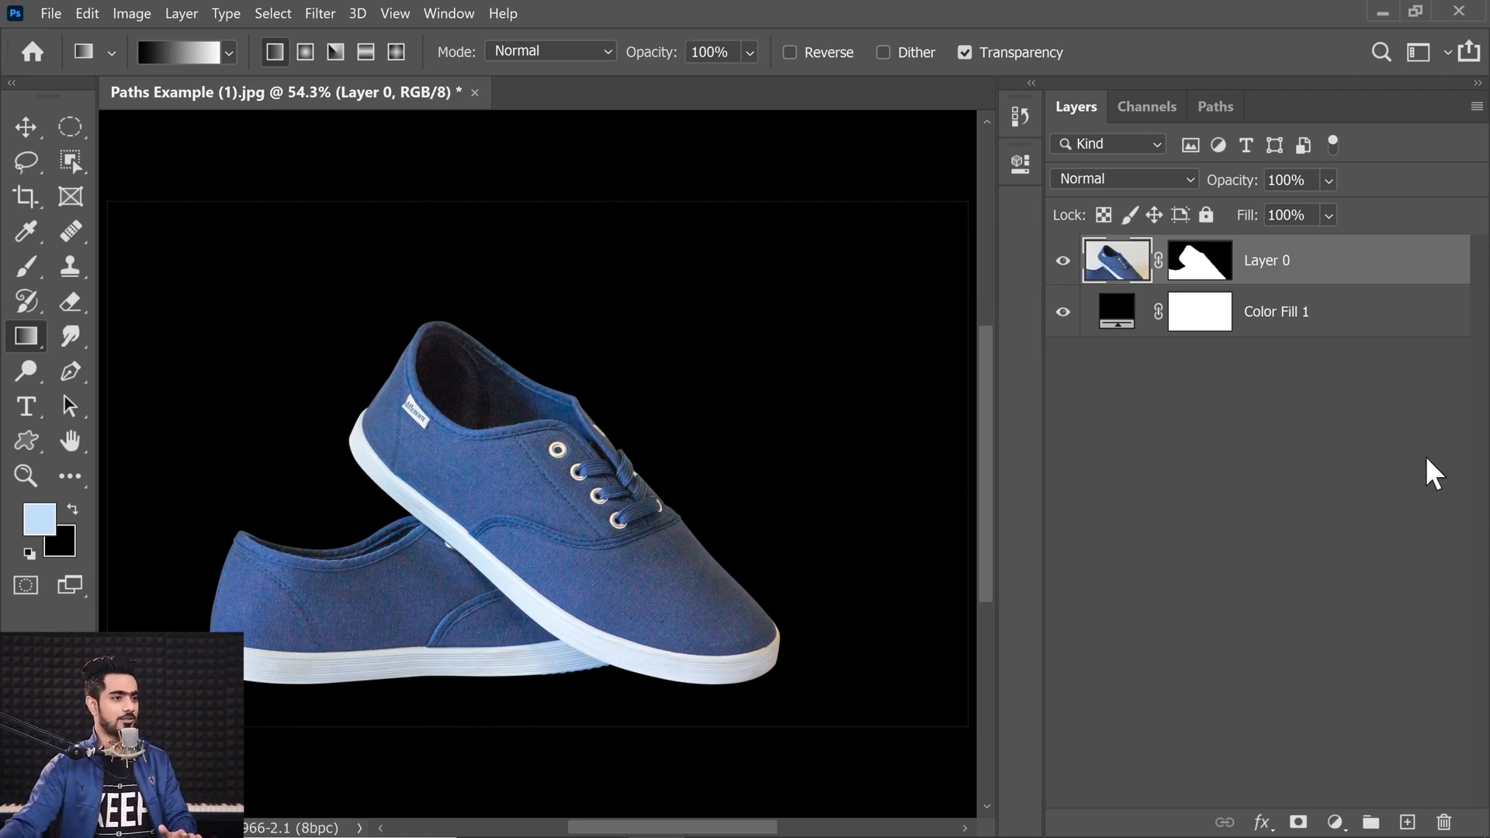
right_click(1372, 256)
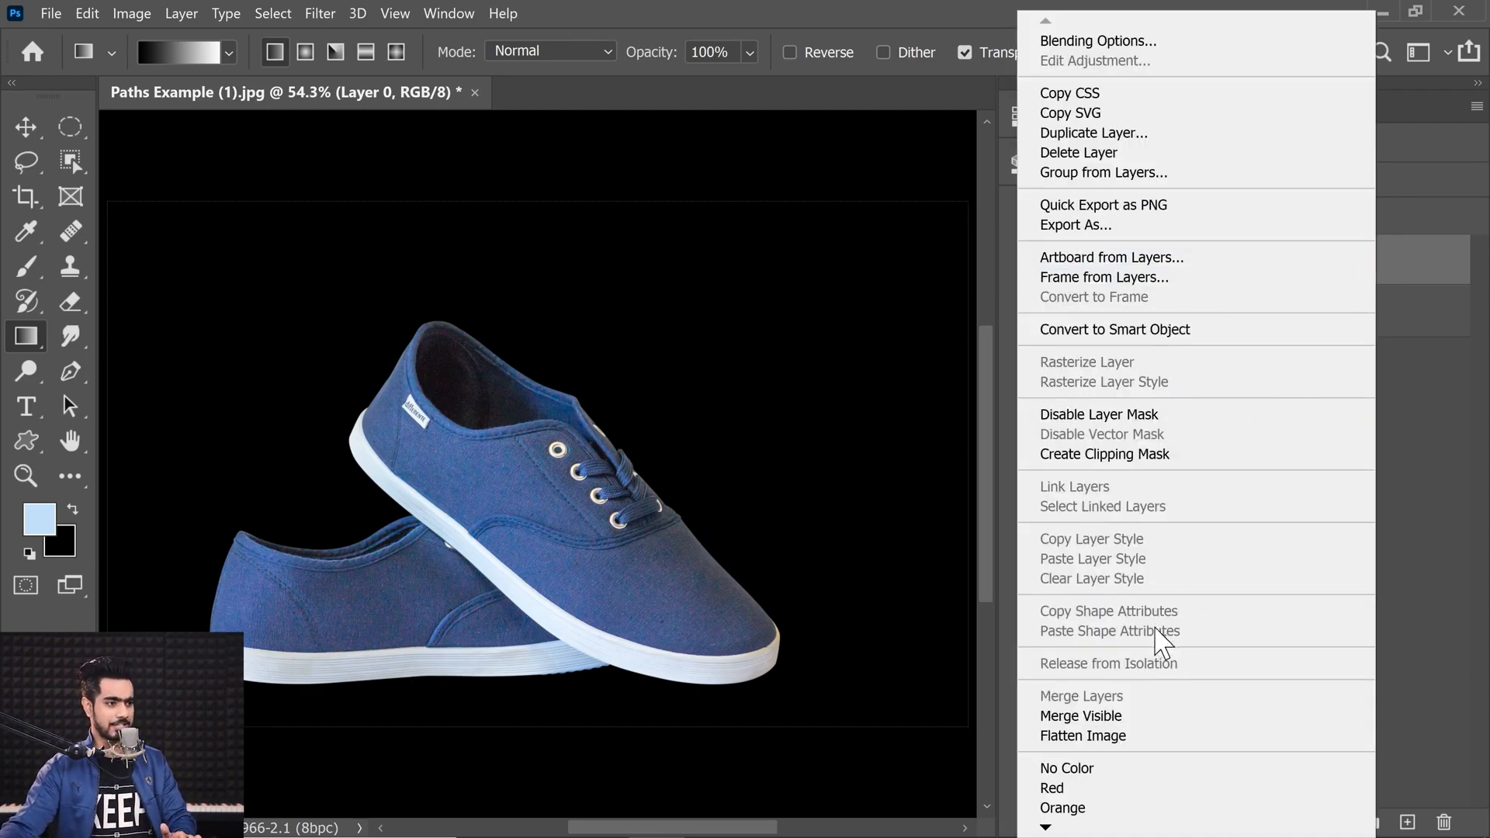
left_click(1117, 330)
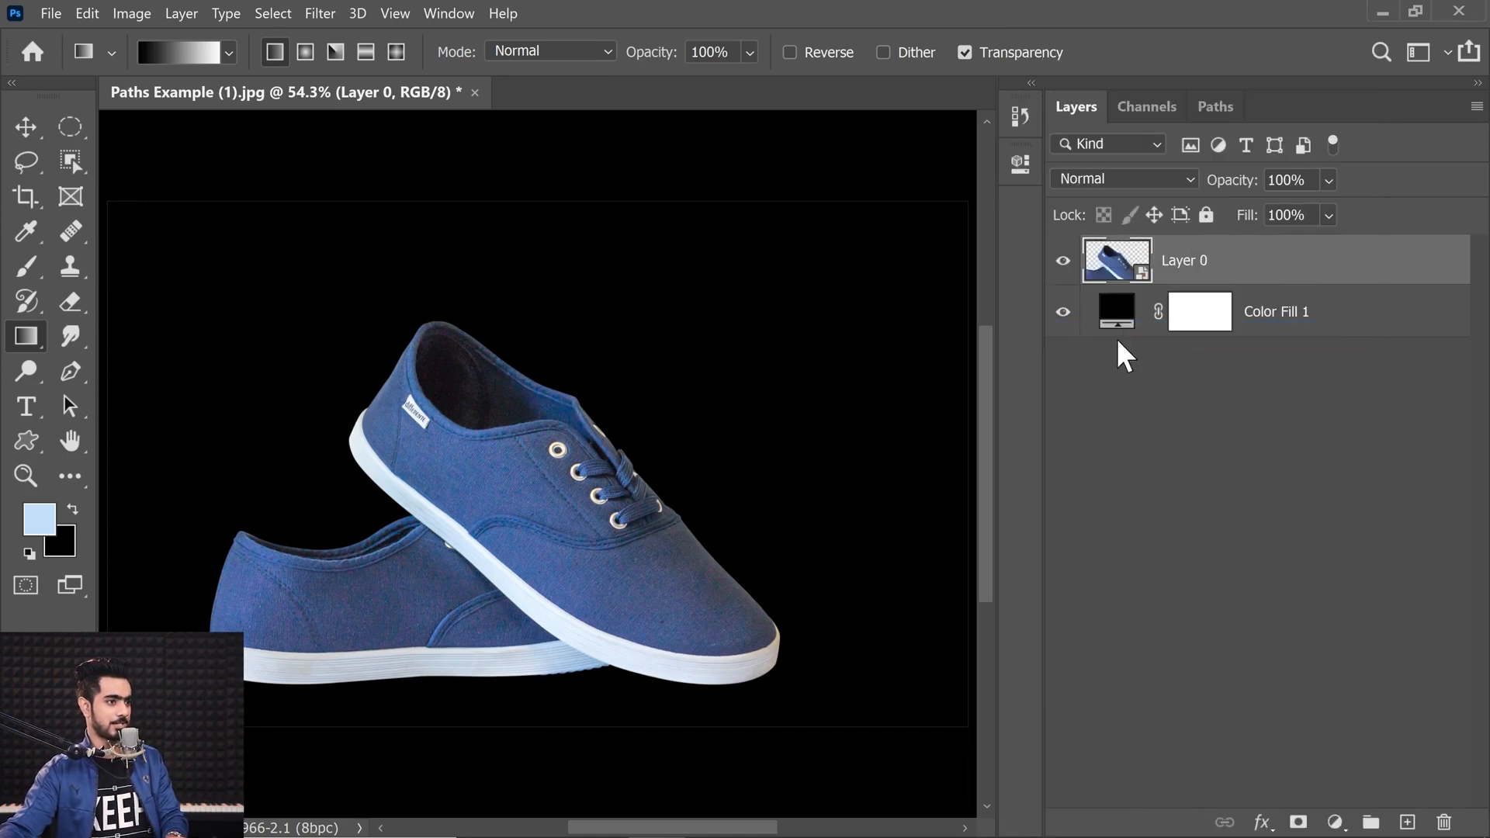
Step: Scale the shoes down to about 61% and reposition them on the canvas
key("ctrl+t")
left_click_drag(779, 684, 556, 560)
mouse_move(481, 467)
left_mouse_down()
mouse_move(380, 460)
mouse_move(482, 476)
left_mouse_up()
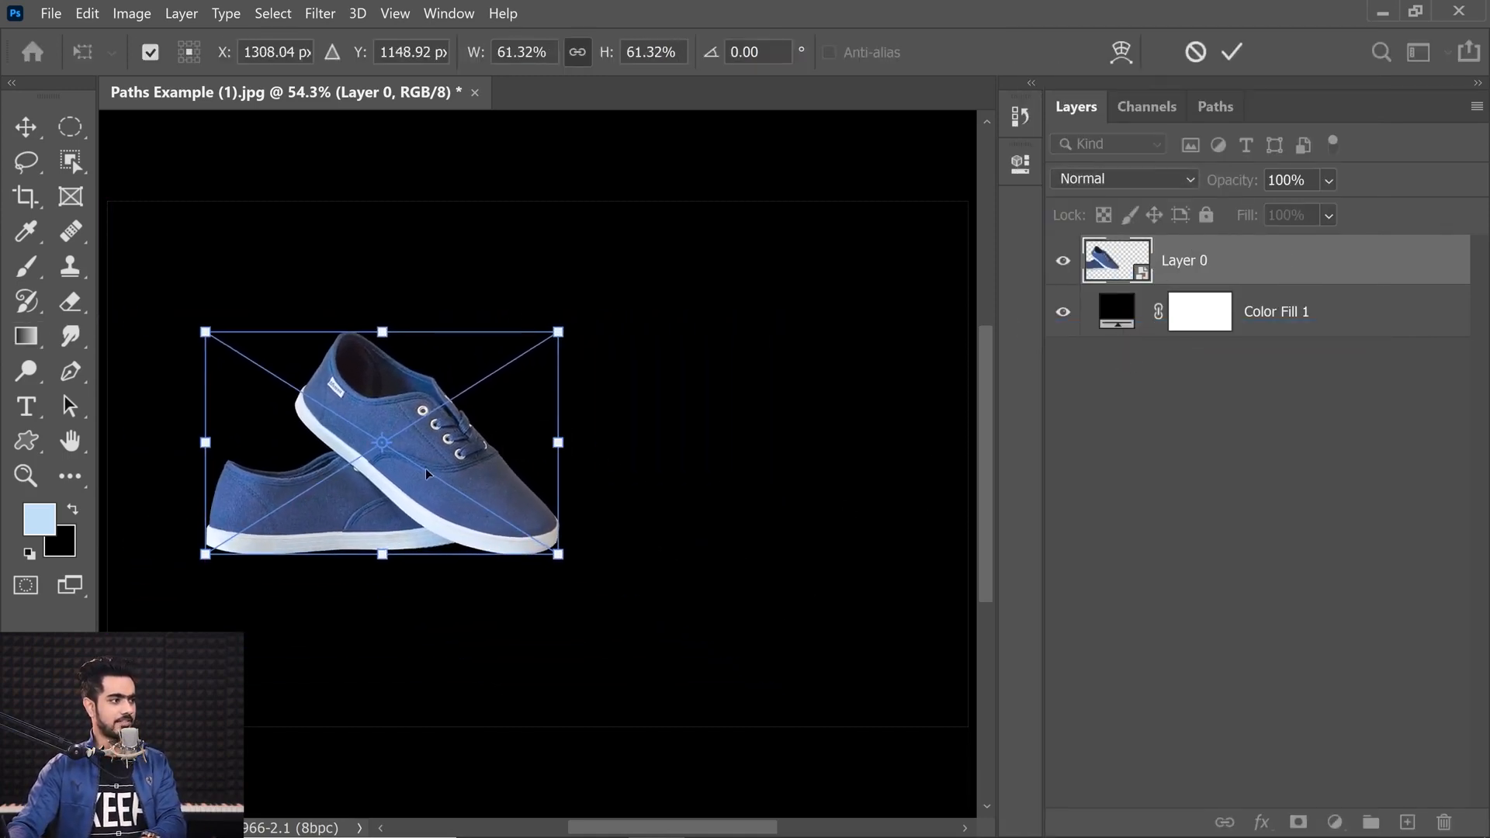
key("Return")
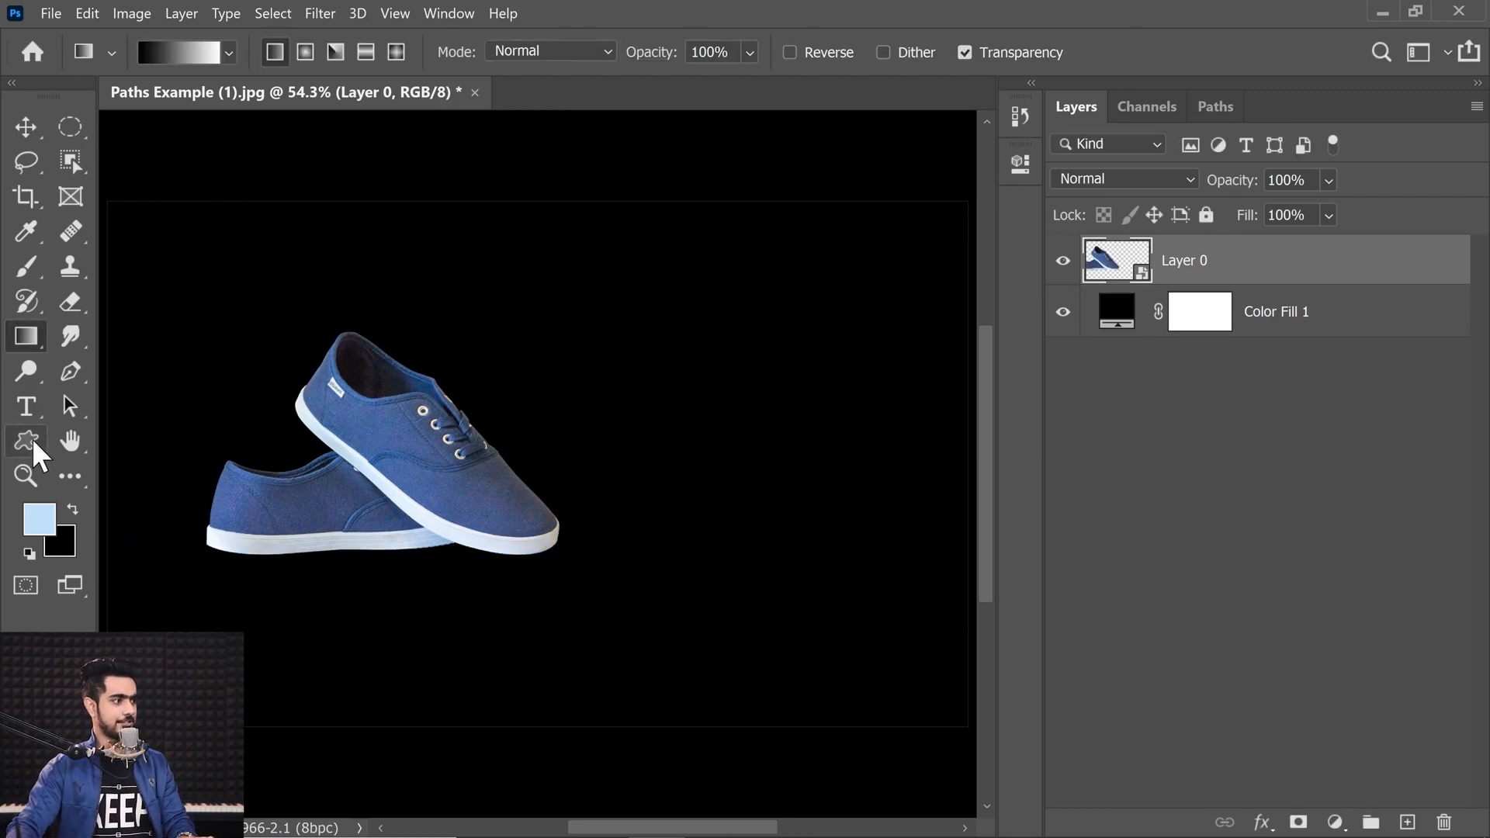
Step: Add a text layer reading AWESOME on the canvas
left_click(25, 404)
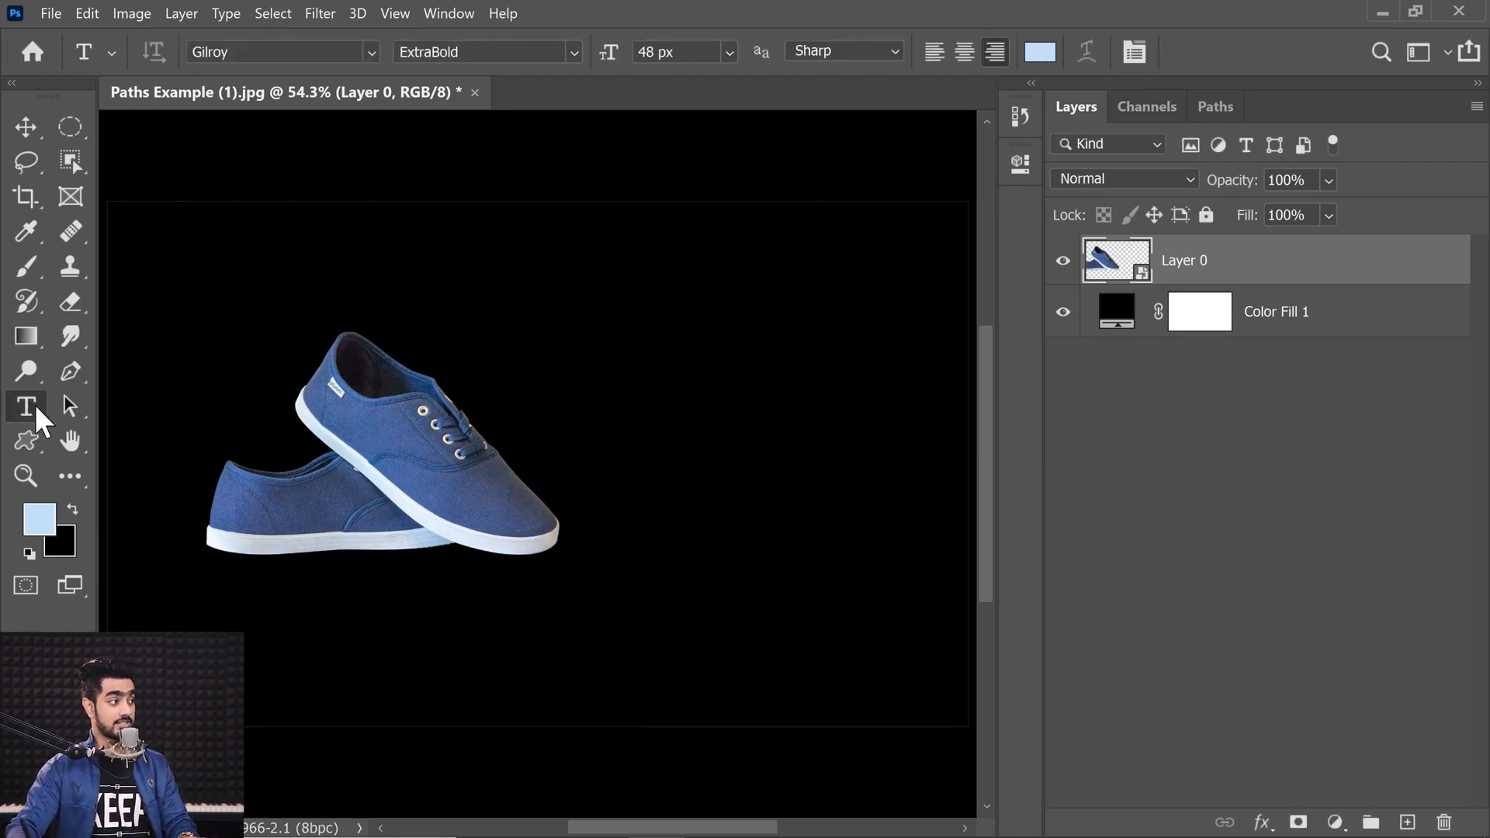
left_click(179, 379)
key("BackSpace")
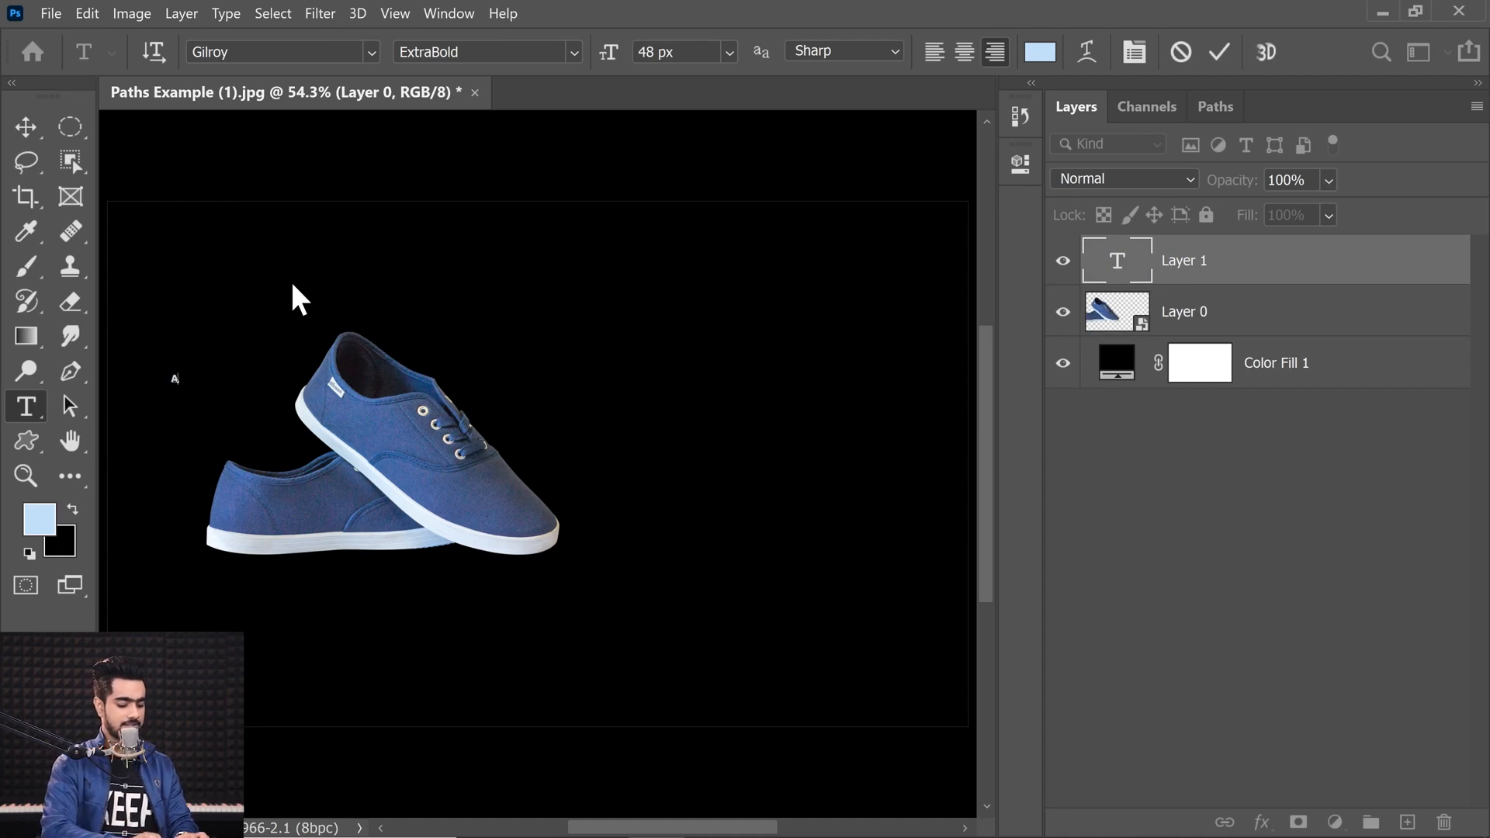
type("AWESOME")
key("ctrl+Return")
Step: Enlarge the AWESOME text across the upper canvas and move its layer beneath the shoes layer
key("ctrl+t")
left_click_drag(179, 375, 759, 145)
left_click_drag(702, 306, 783, 342)
key("Return")
left_click_drag(1264, 271, 1252, 340)
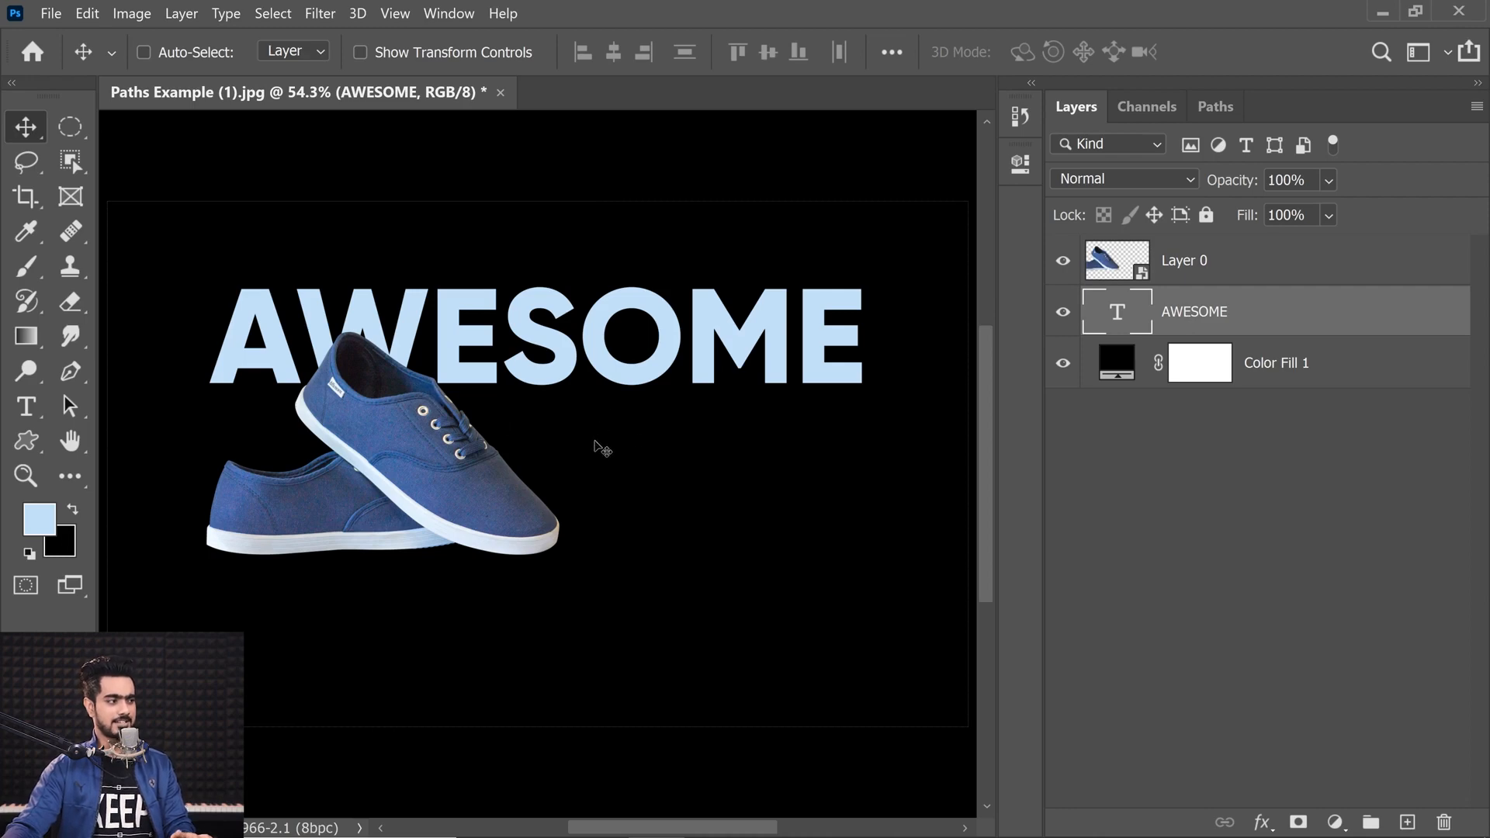
Step: Add a Drop Shadow to the shoes with angle 173°, distance 164 px, size 133 px and opacity 80%
left_click(1330, 271)
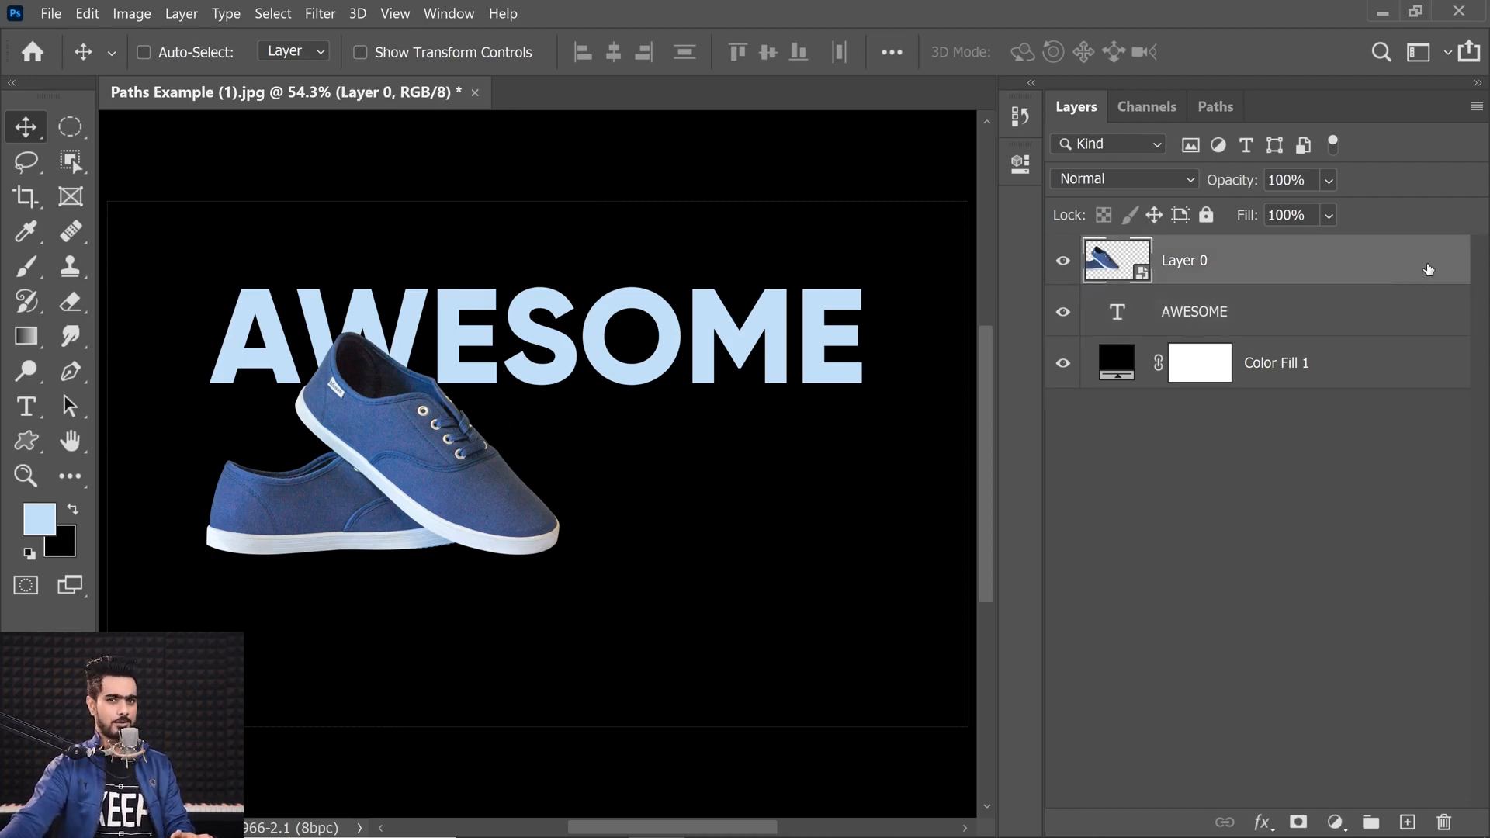
double_click(1403, 265)
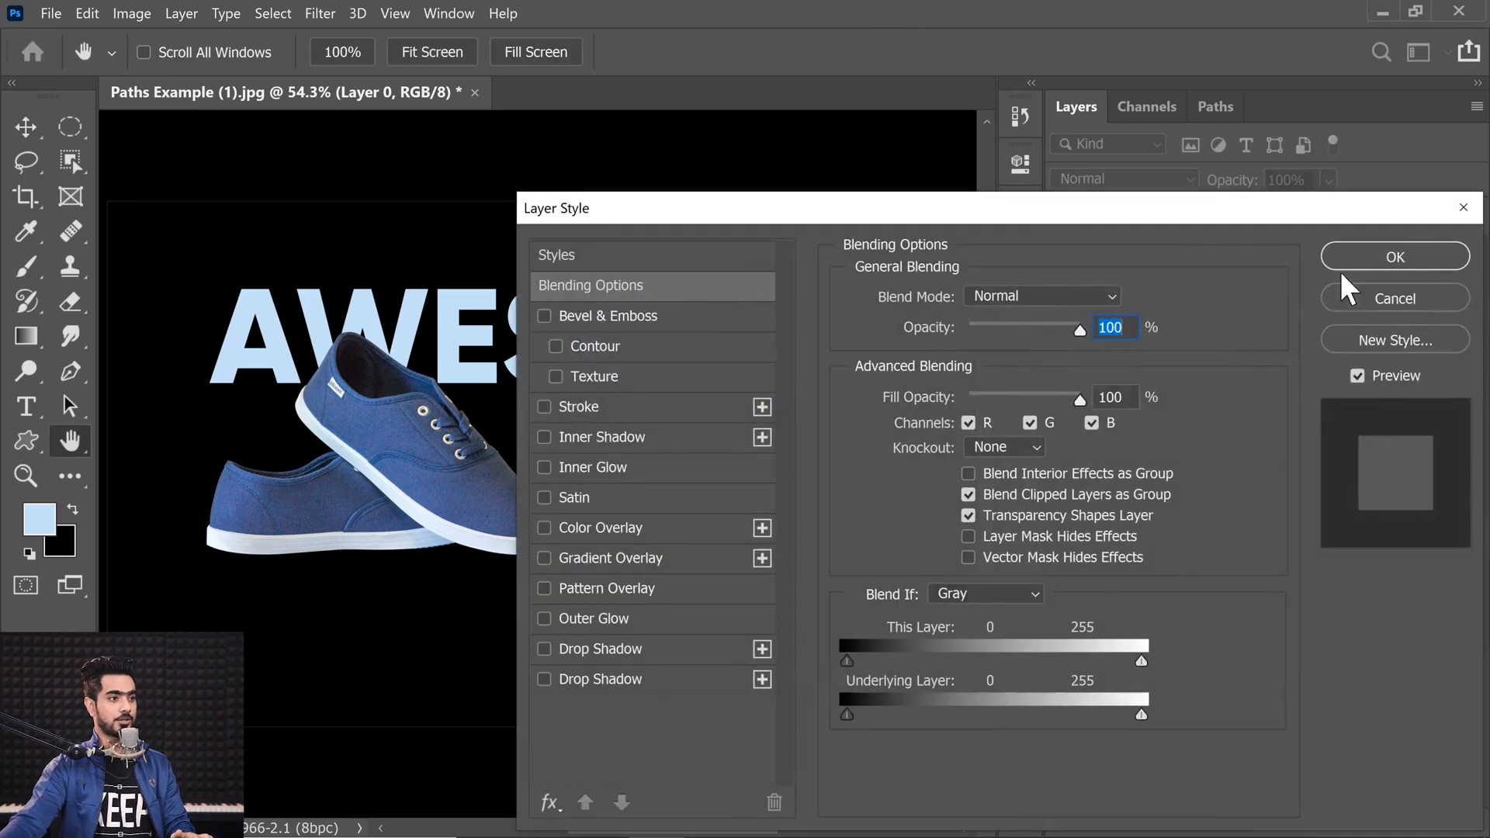
left_click_drag(1054, 204, 1182, 190)
left_click(716, 633)
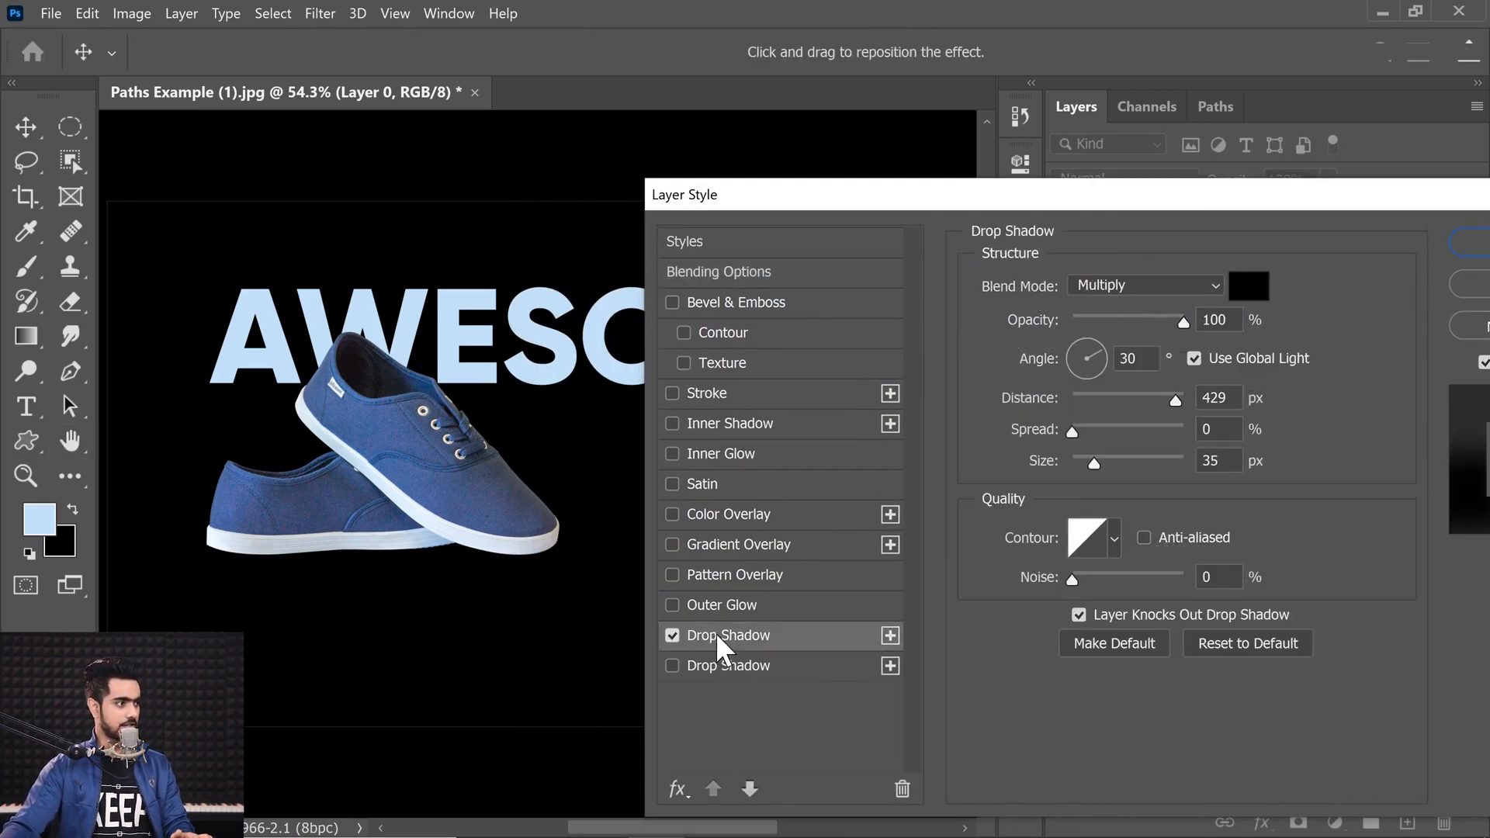
left_click_drag(813, 196, 883, 202)
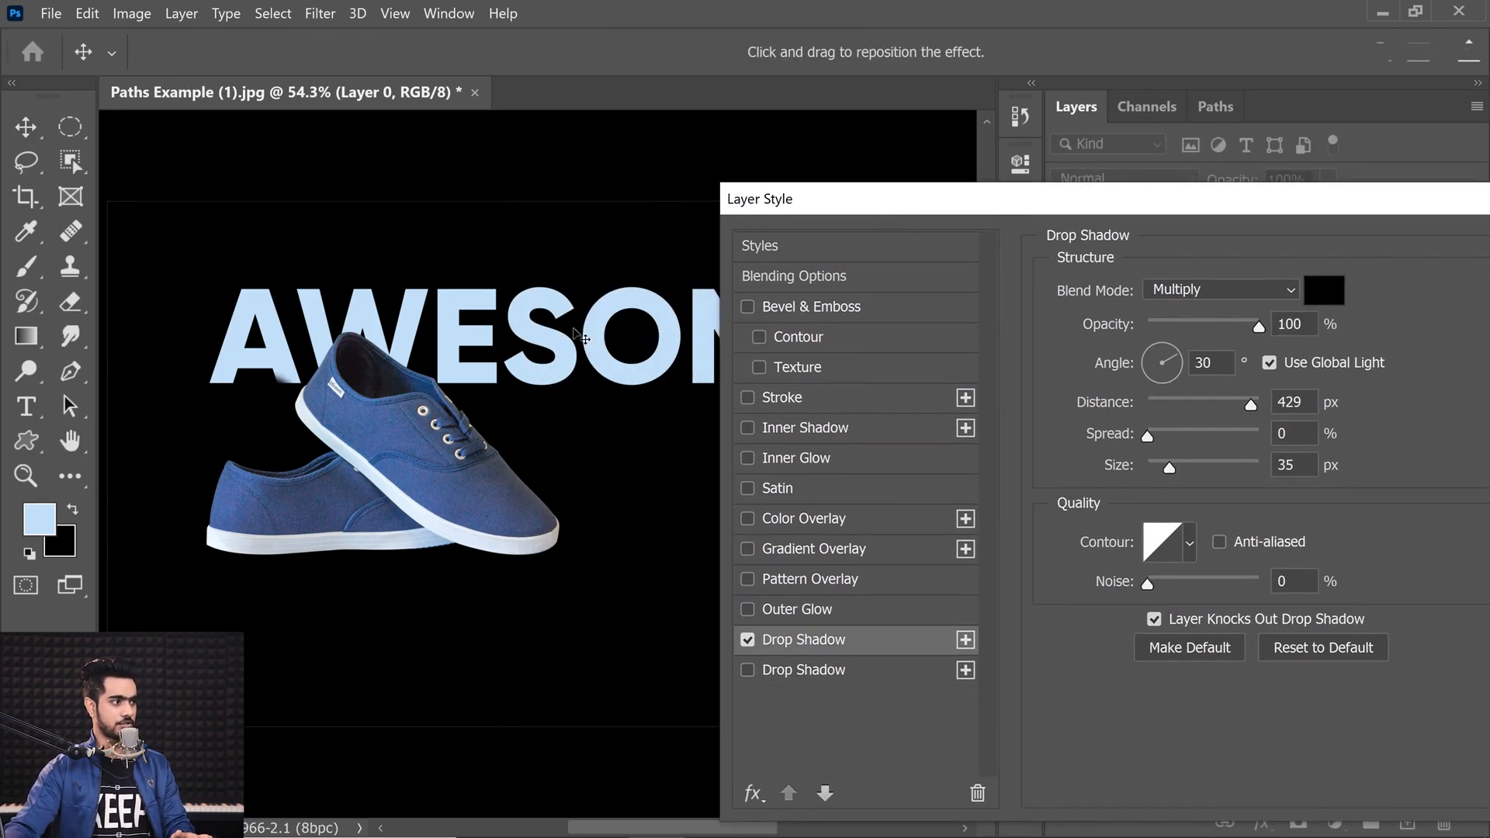
left_click_drag(272, 430, 396, 413)
mouse_move(485, 423)
left_mouse_down()
mouse_move(400, 360)
mouse_move(414, 403)
mouse_move(492, 432)
left_mouse_up()
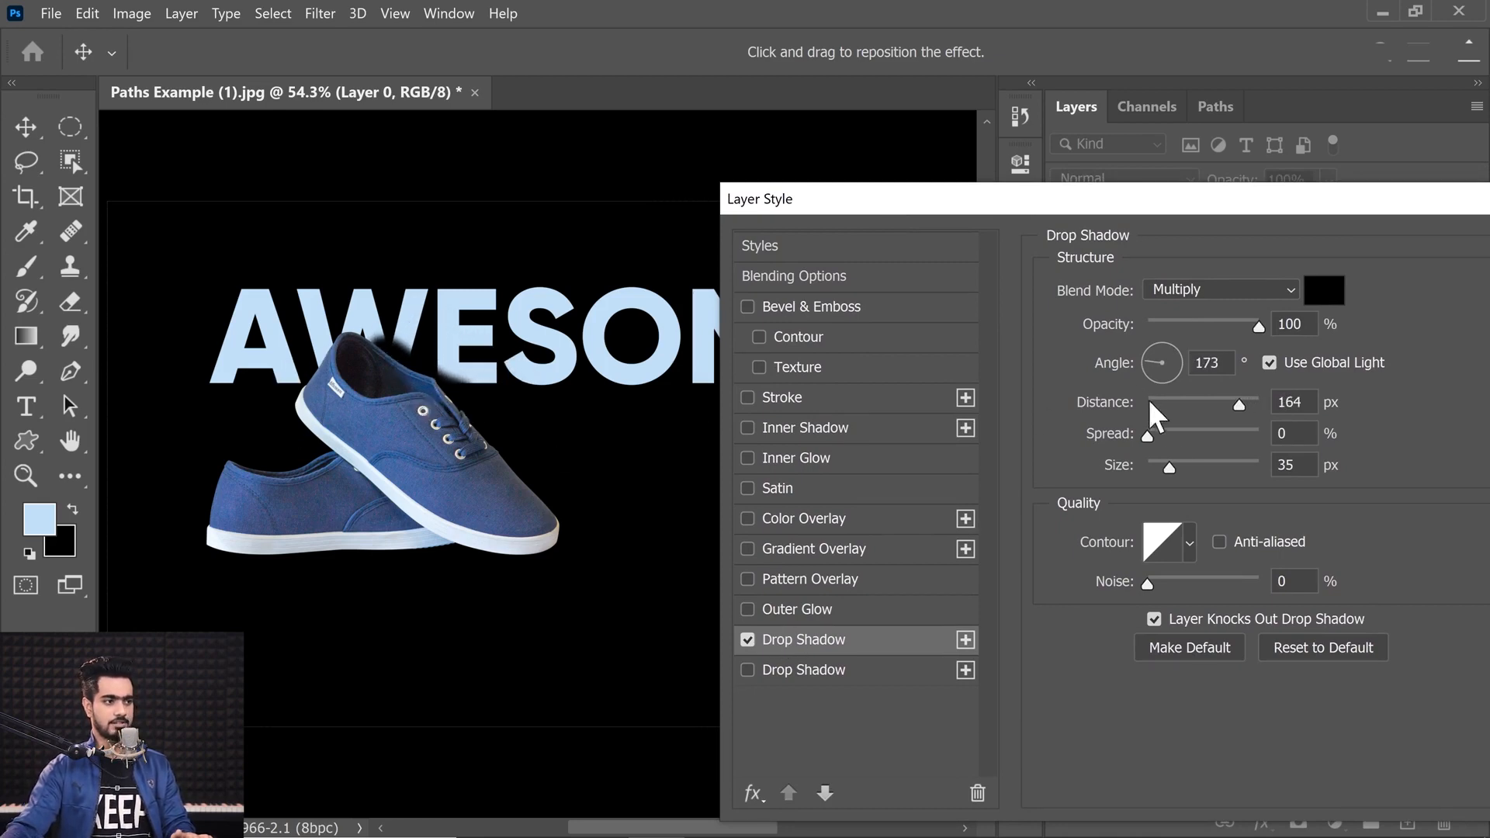
left_click_drag(1168, 464, 1211, 465)
left_click_drag(1147, 324, 1236, 328)
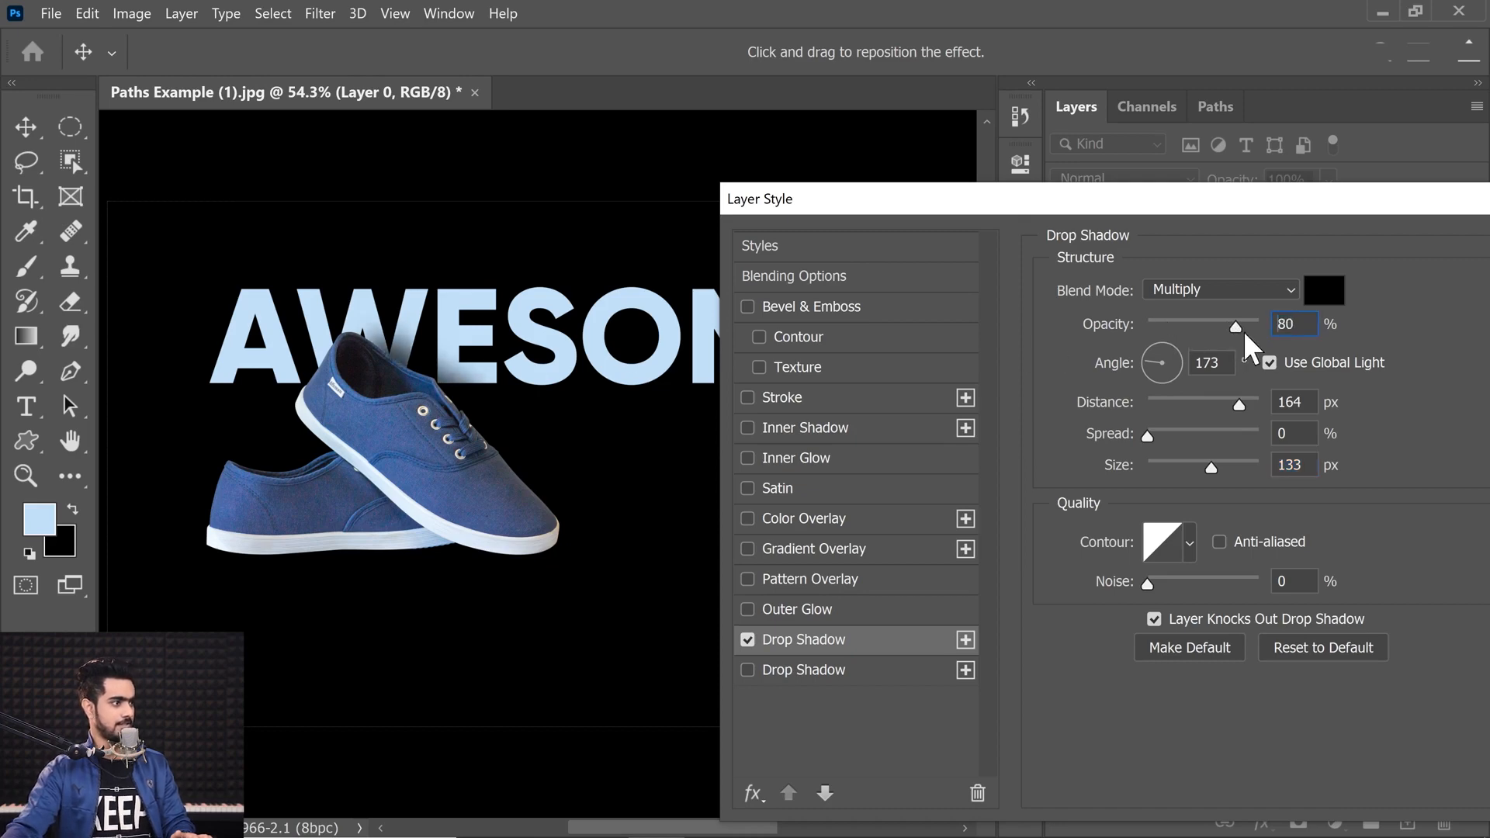
left_click_drag(1372, 203, 1006, 203)
left_click(1230, 253)
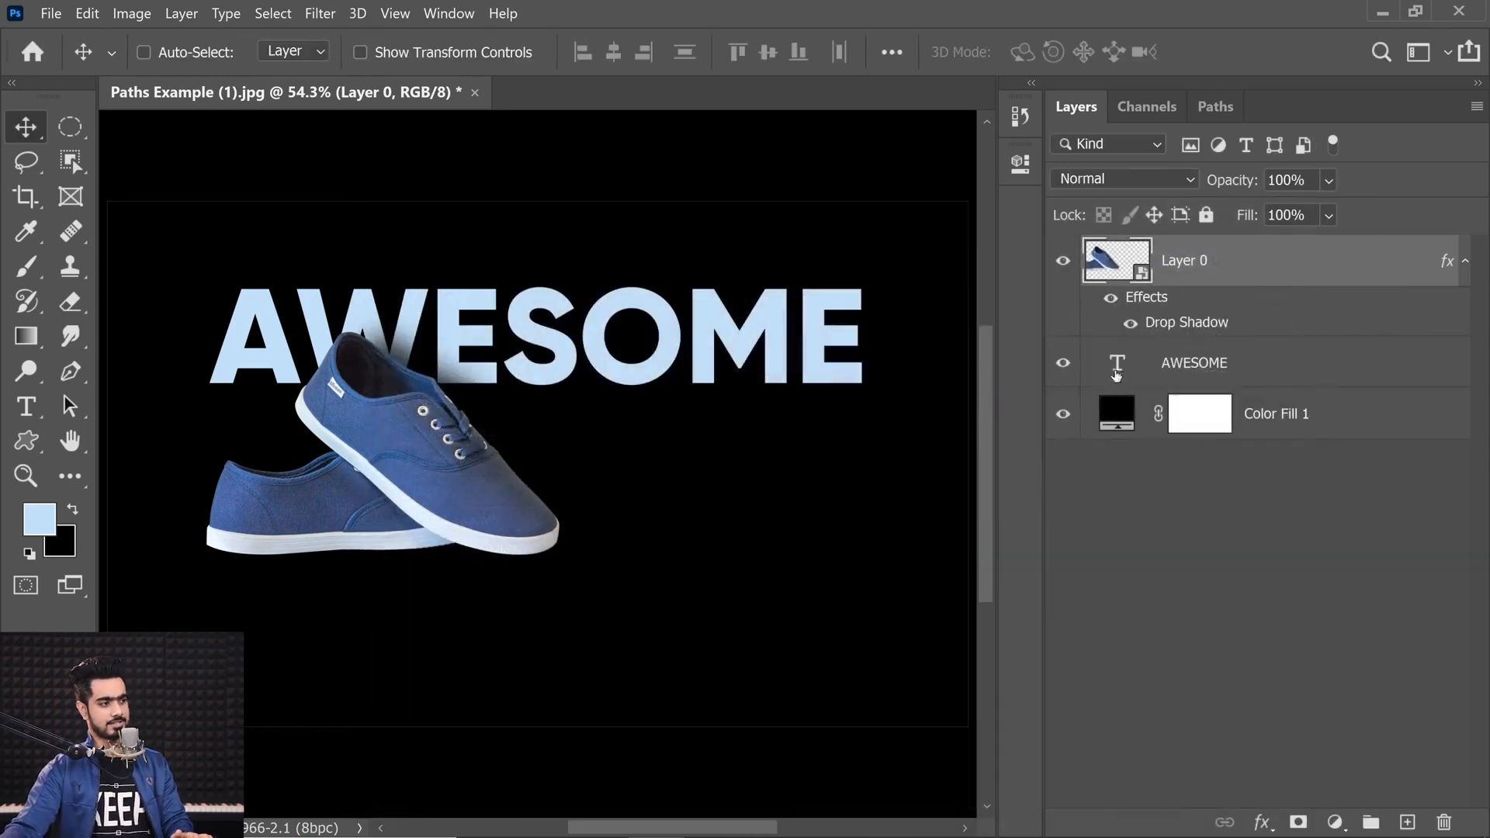
Step: Change the background fill color to ffcc00
double_click(1118, 395)
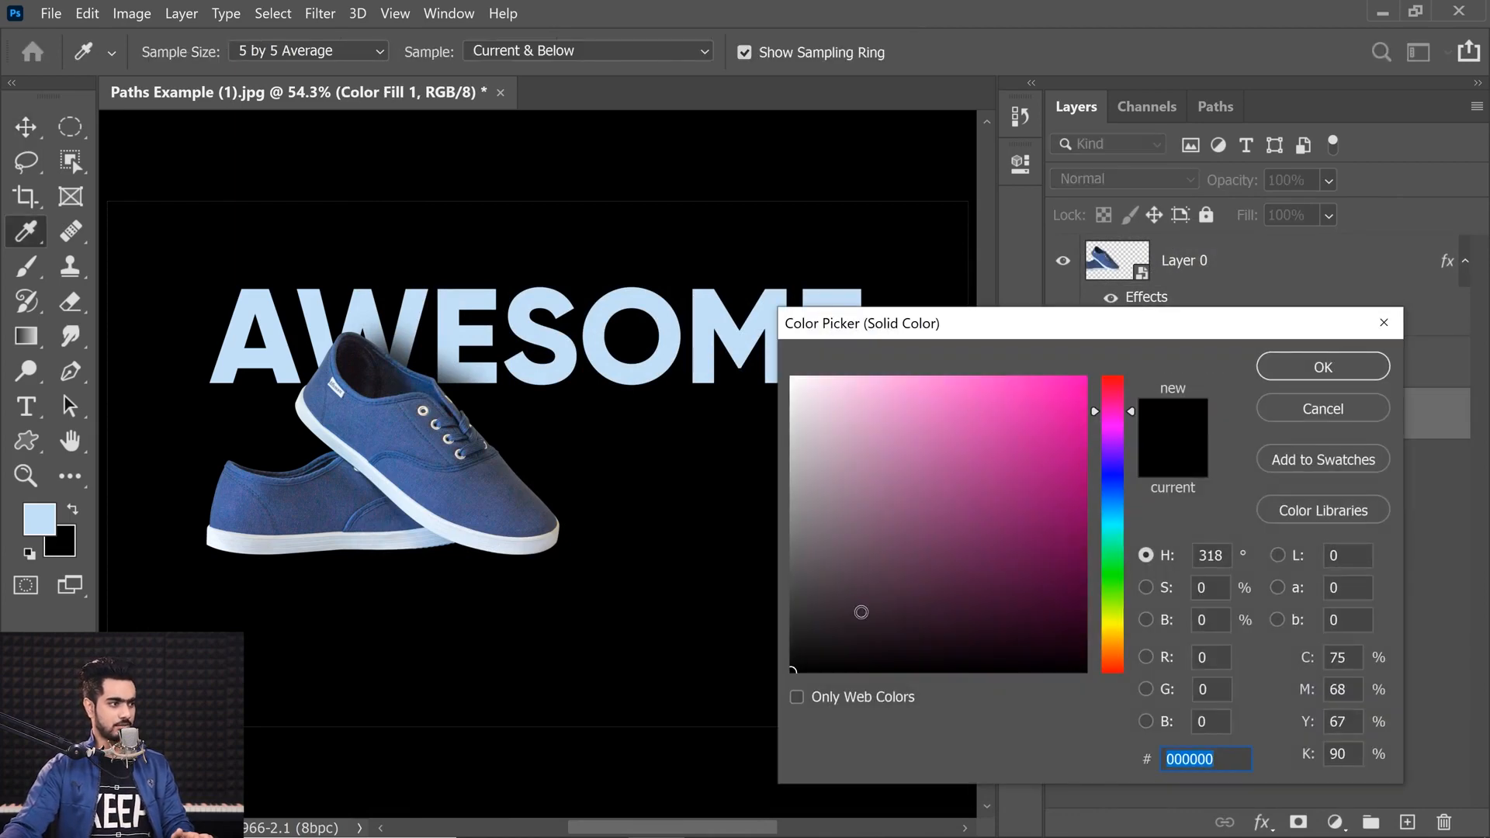
left_click_drag(861, 615, 795, 577)
left_click_drag(1153, 644, 1151, 630)
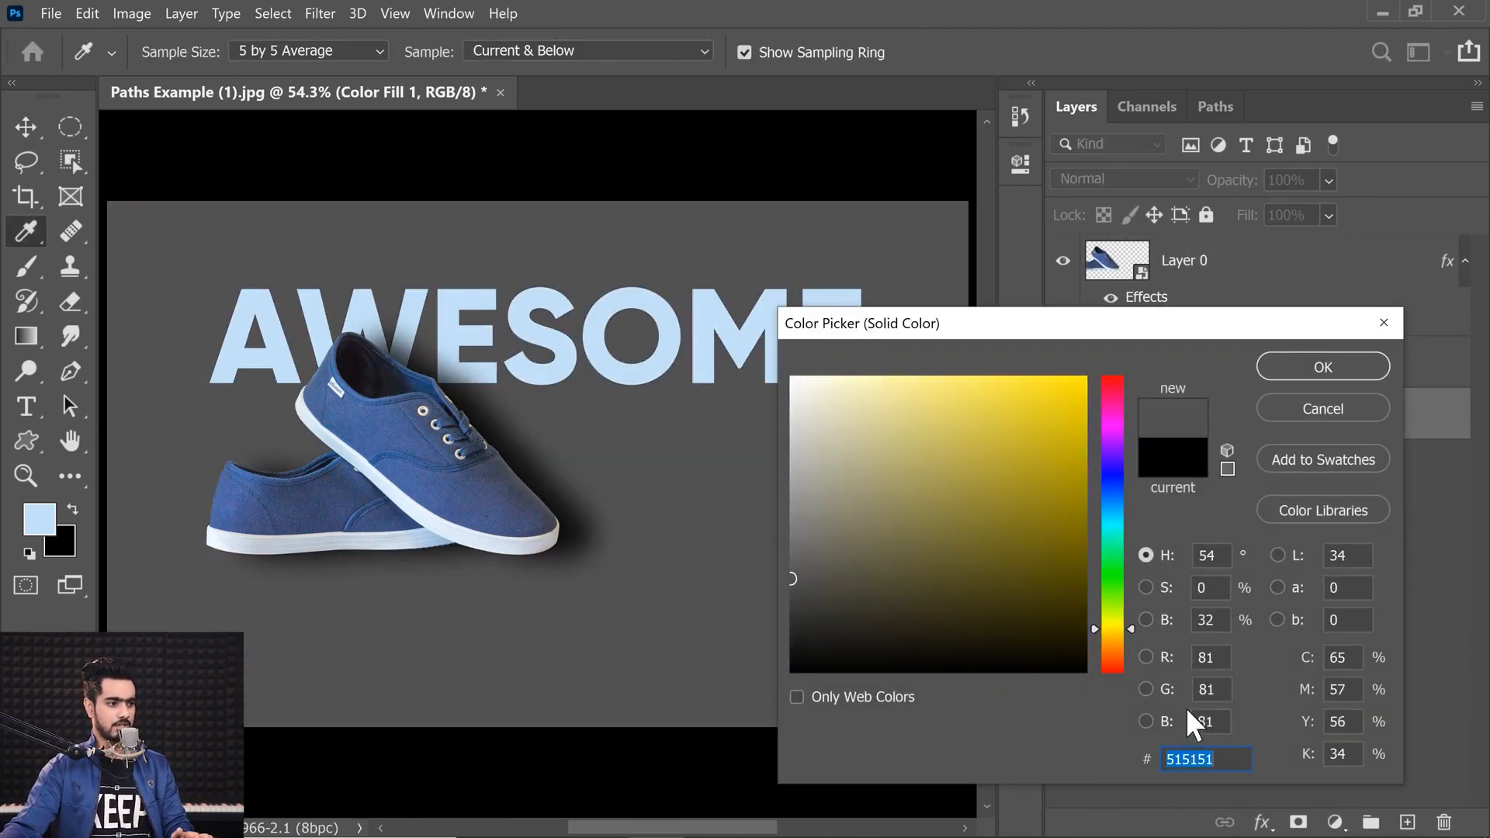
left_click_drag(1046, 562, 1088, 376)
type("f")
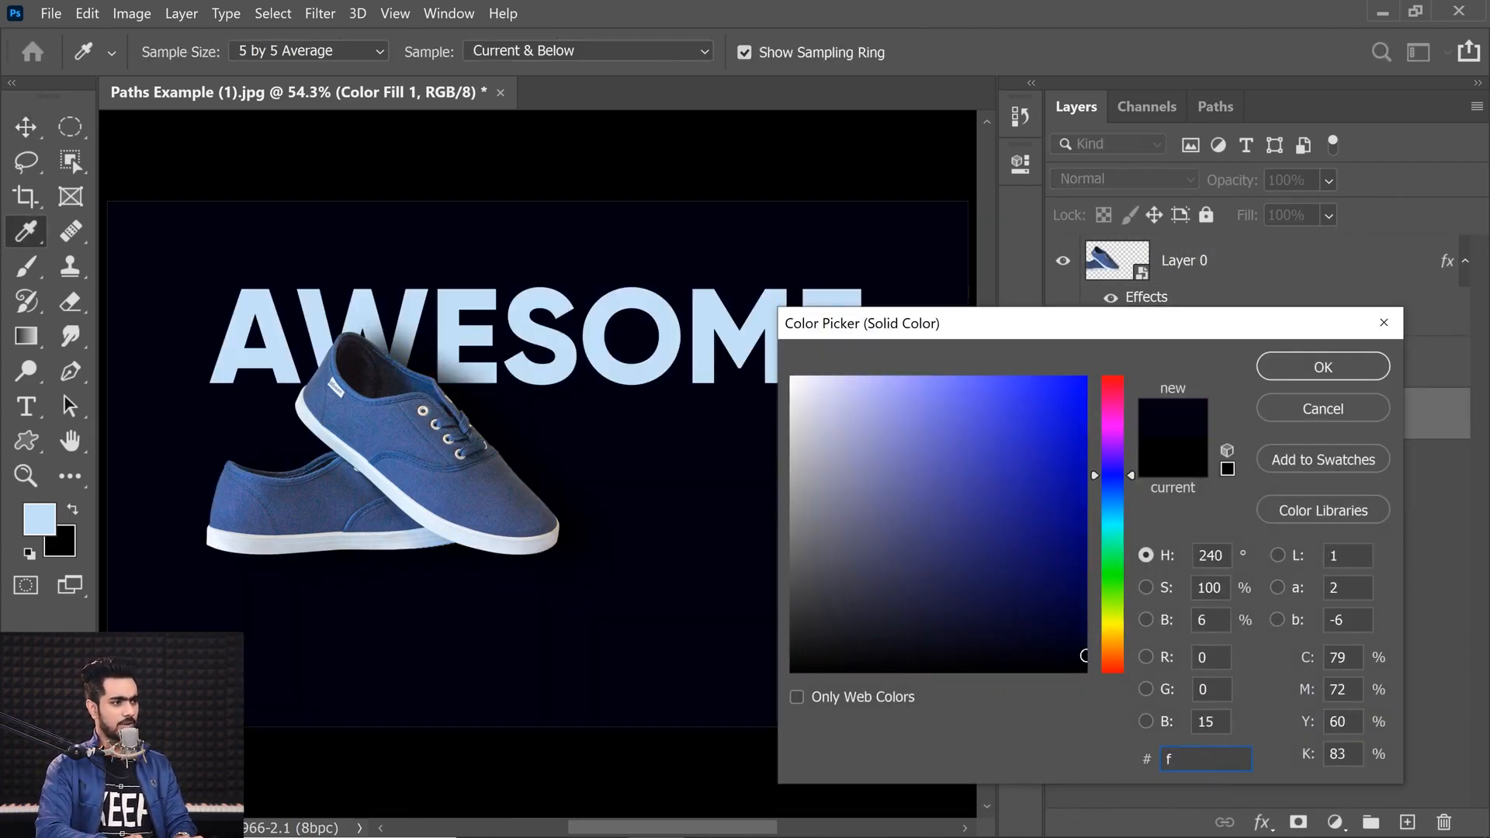
type("fcc00")
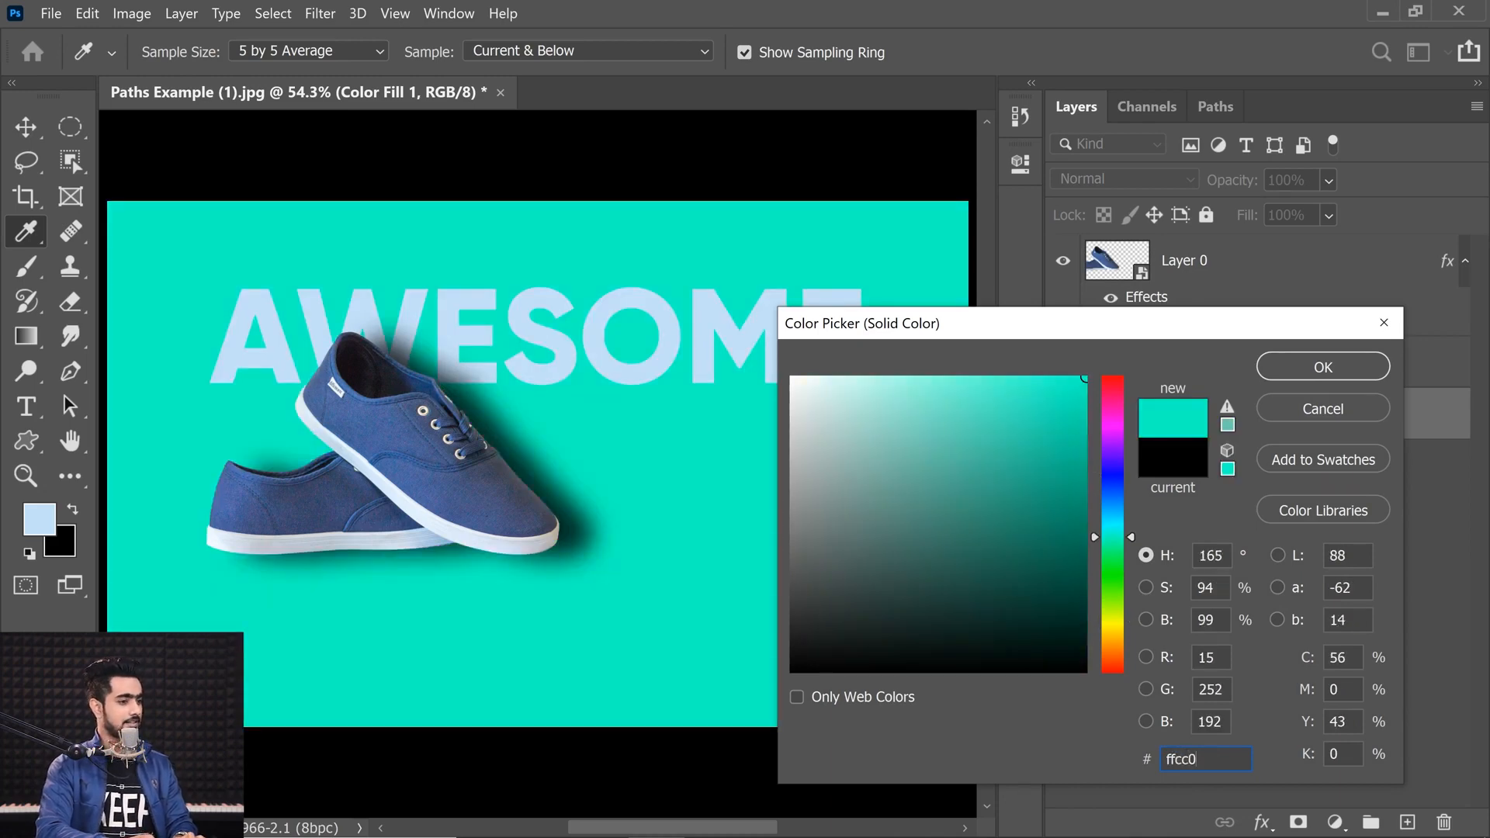
left_click(1323, 370)
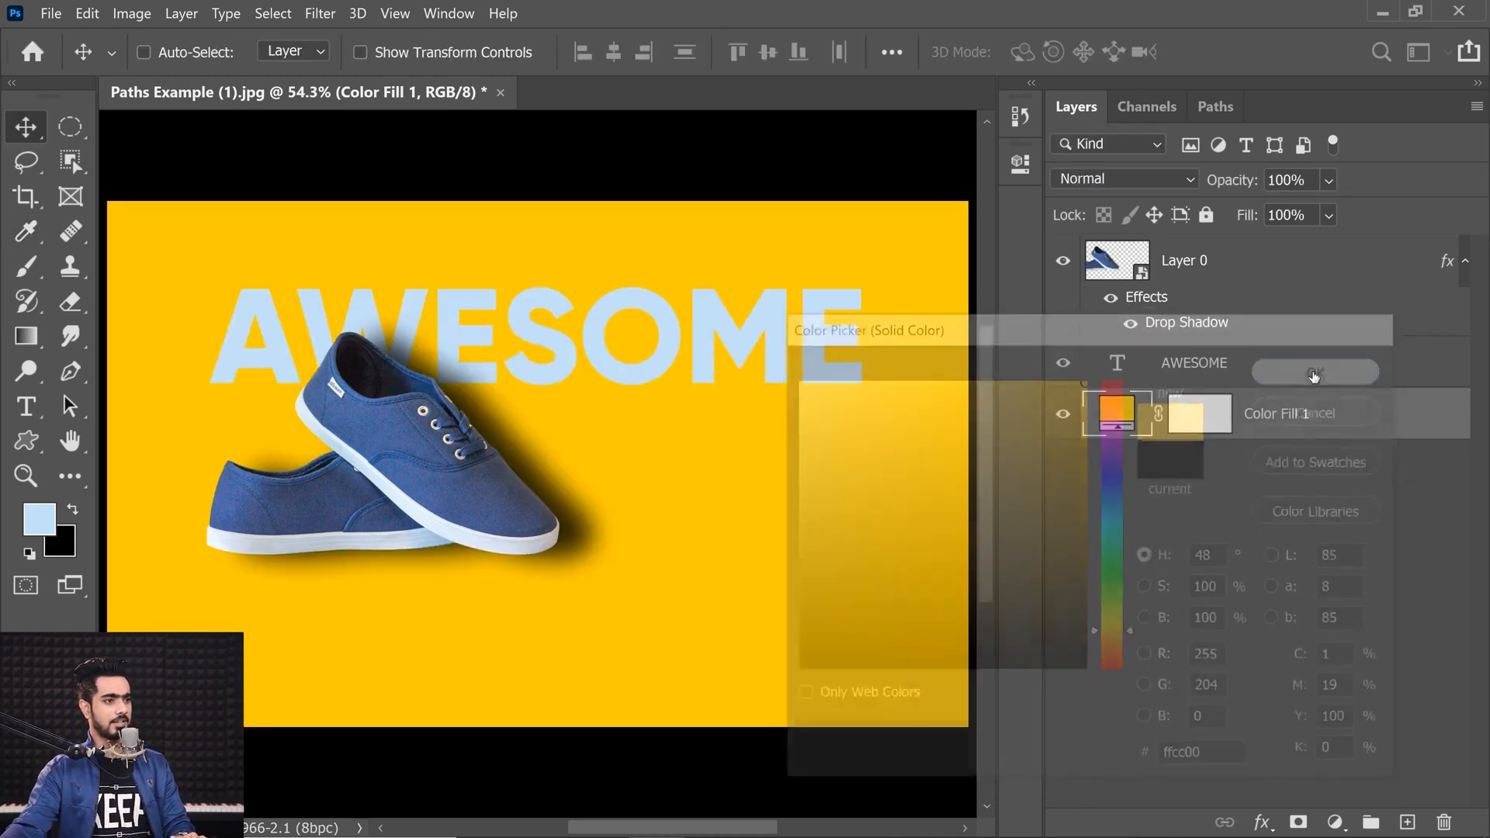
Step: Recolor the AWESOME text to a blue matching the shoes
double_click(1116, 367)
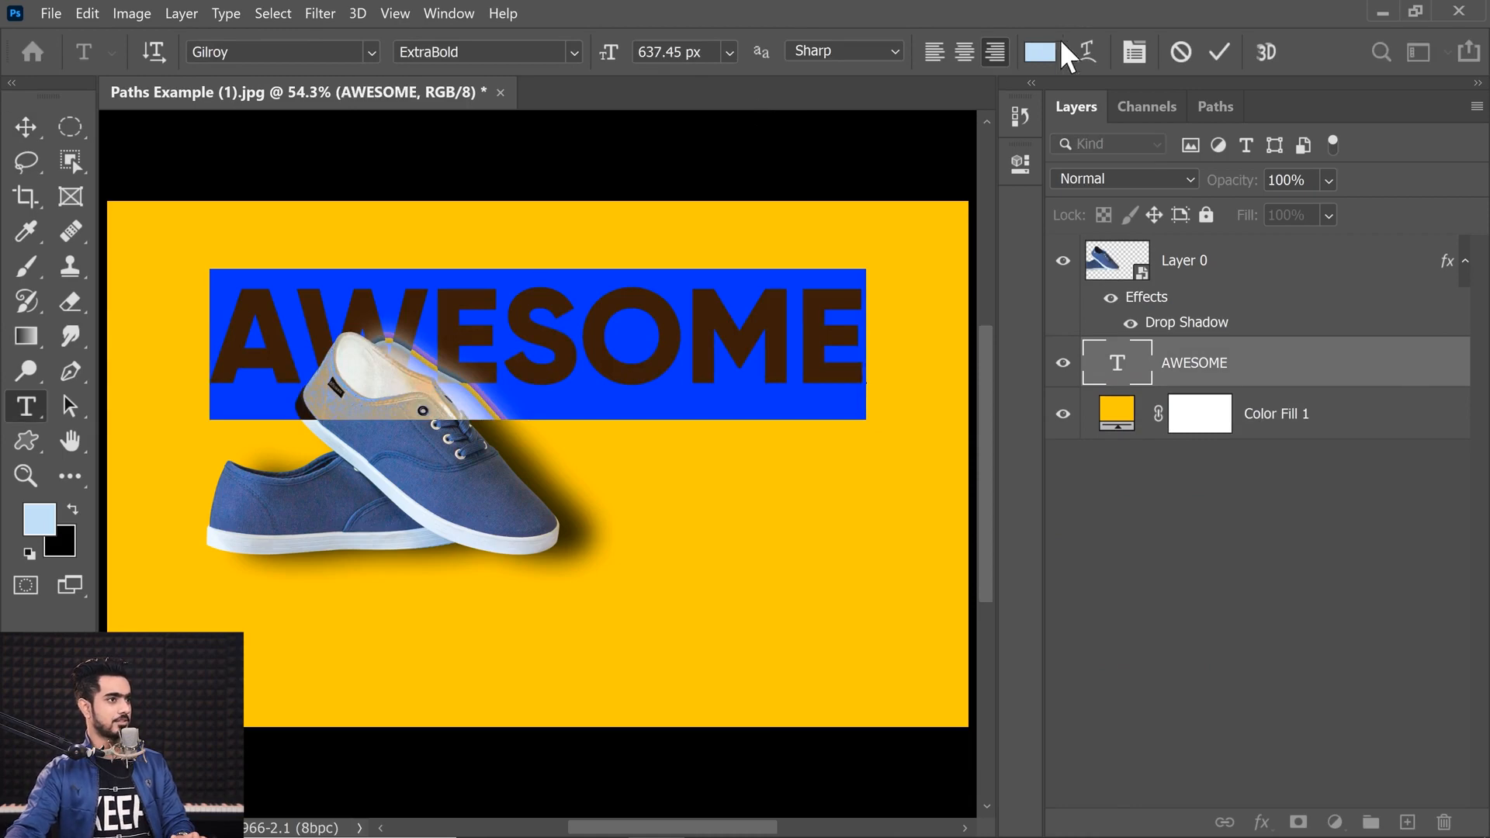
left_click(1040, 51)
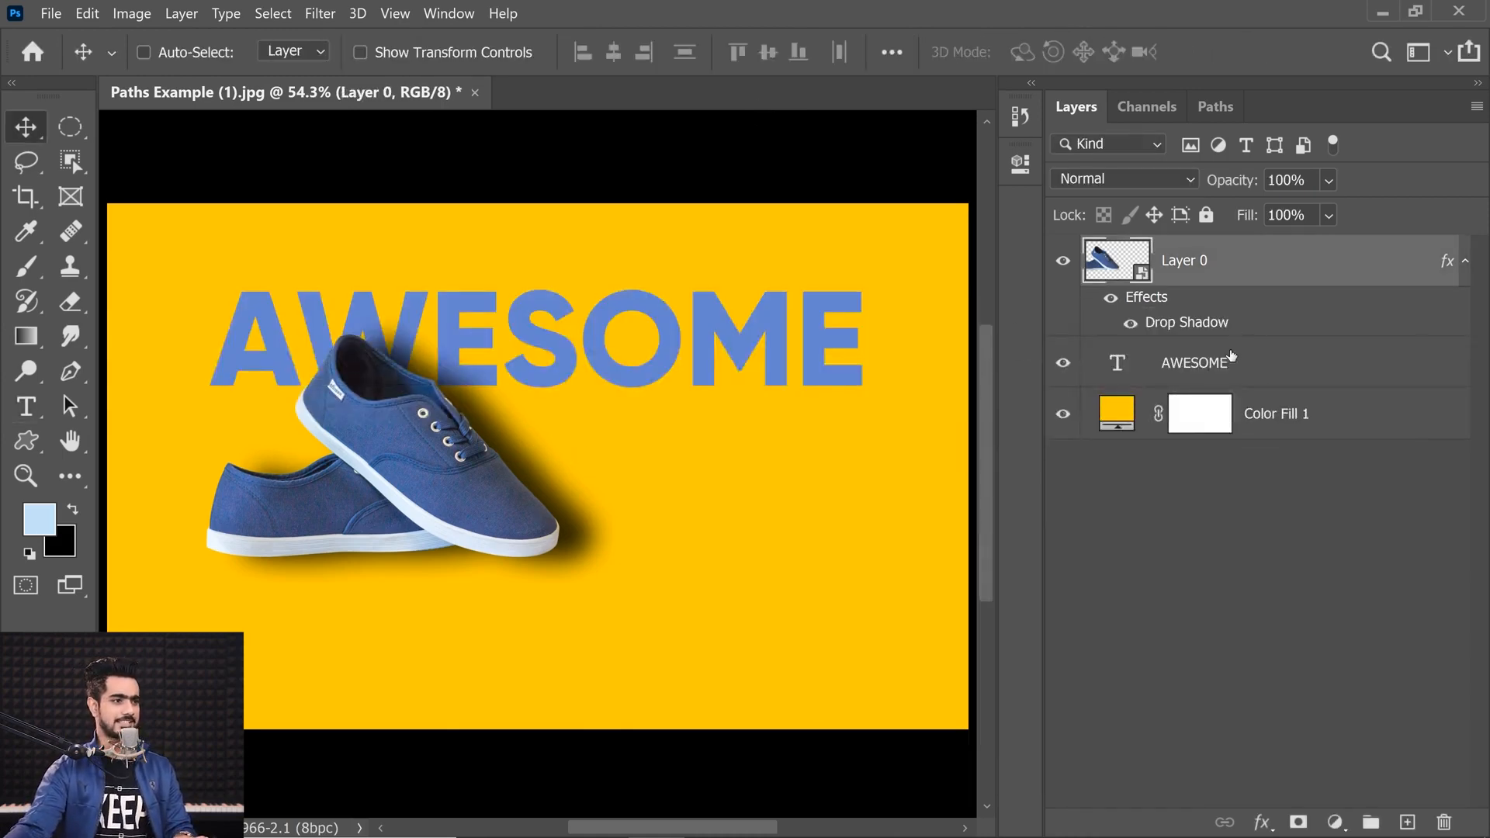
Step: Move the shoes toward the lower right and enlarge them over the text
left_click_drag(500, 481, 652, 487)
key("ctrl+t")
left_click_drag(713, 557, 799, 674)
key("Return")
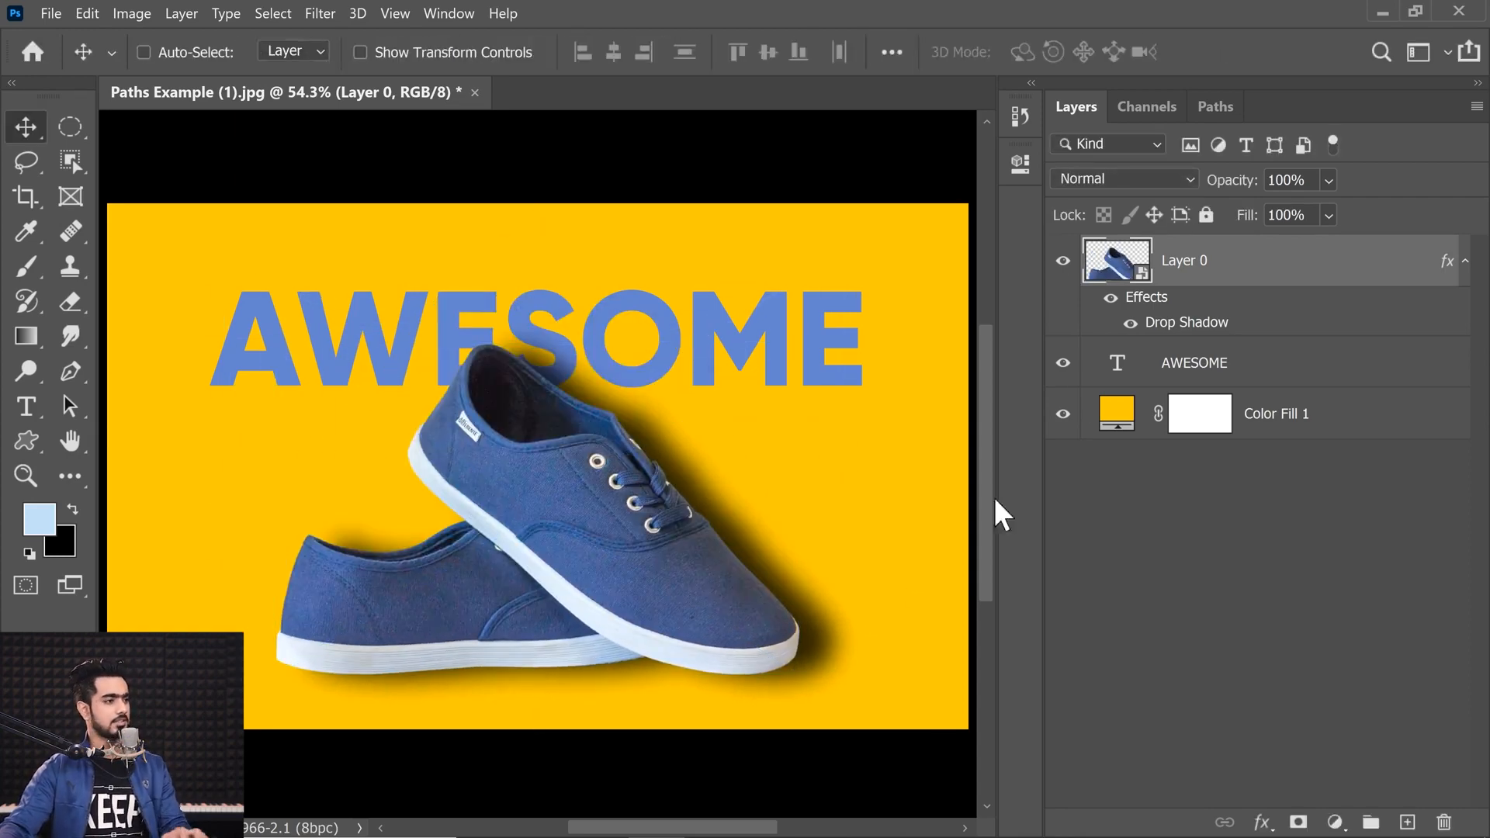
Step: Reopen the shoes' Drop Shadow settings and lower its opacity to 65%
double_click(1128, 299)
left_click_drag(1250, 389, 1269, 390)
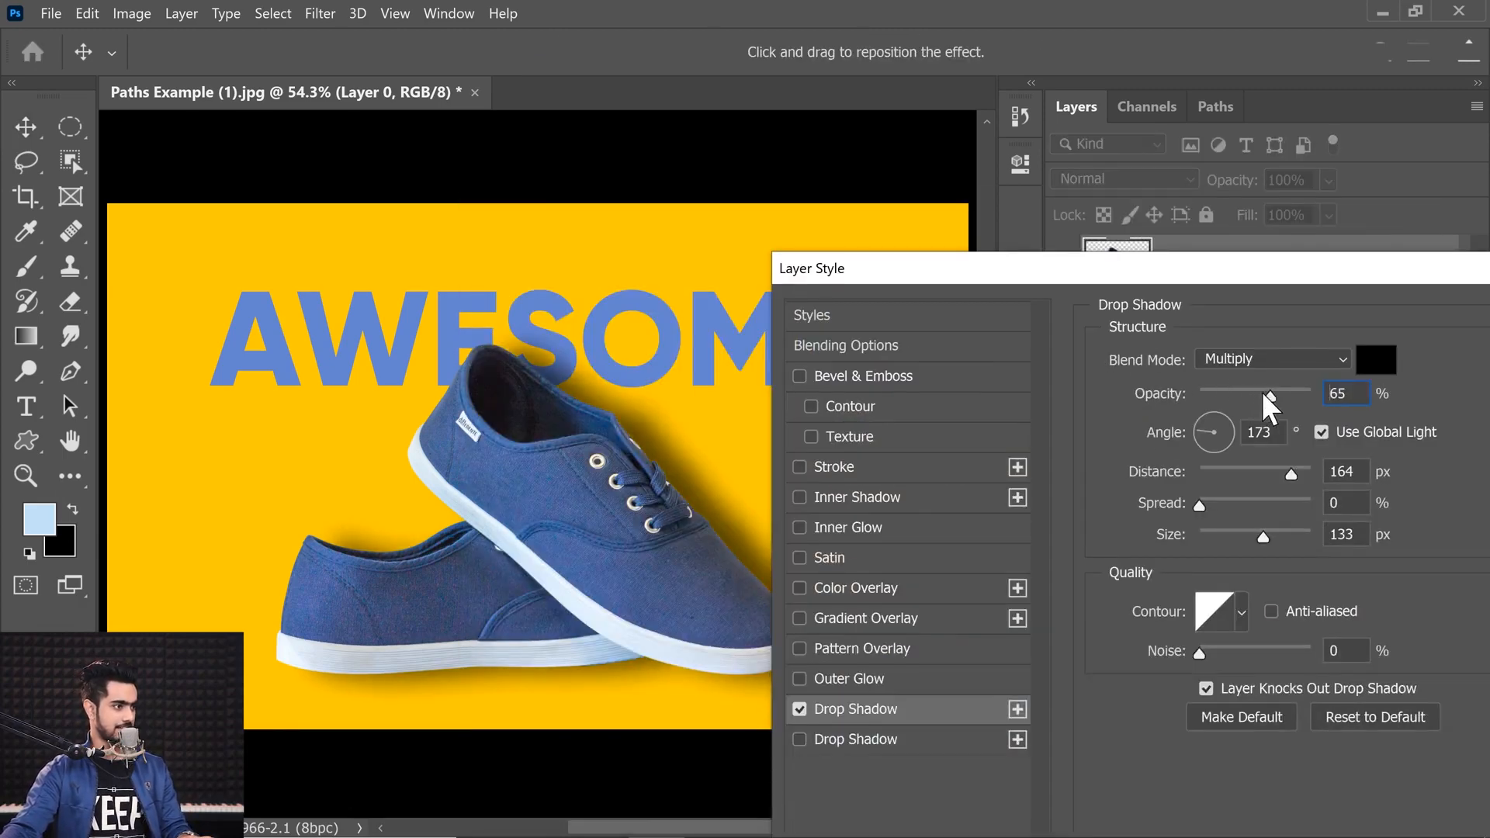
mouse_move(759, 576)
left_mouse_down()
mouse_move(738, 599)
mouse_move(752, 600)
left_mouse_up()
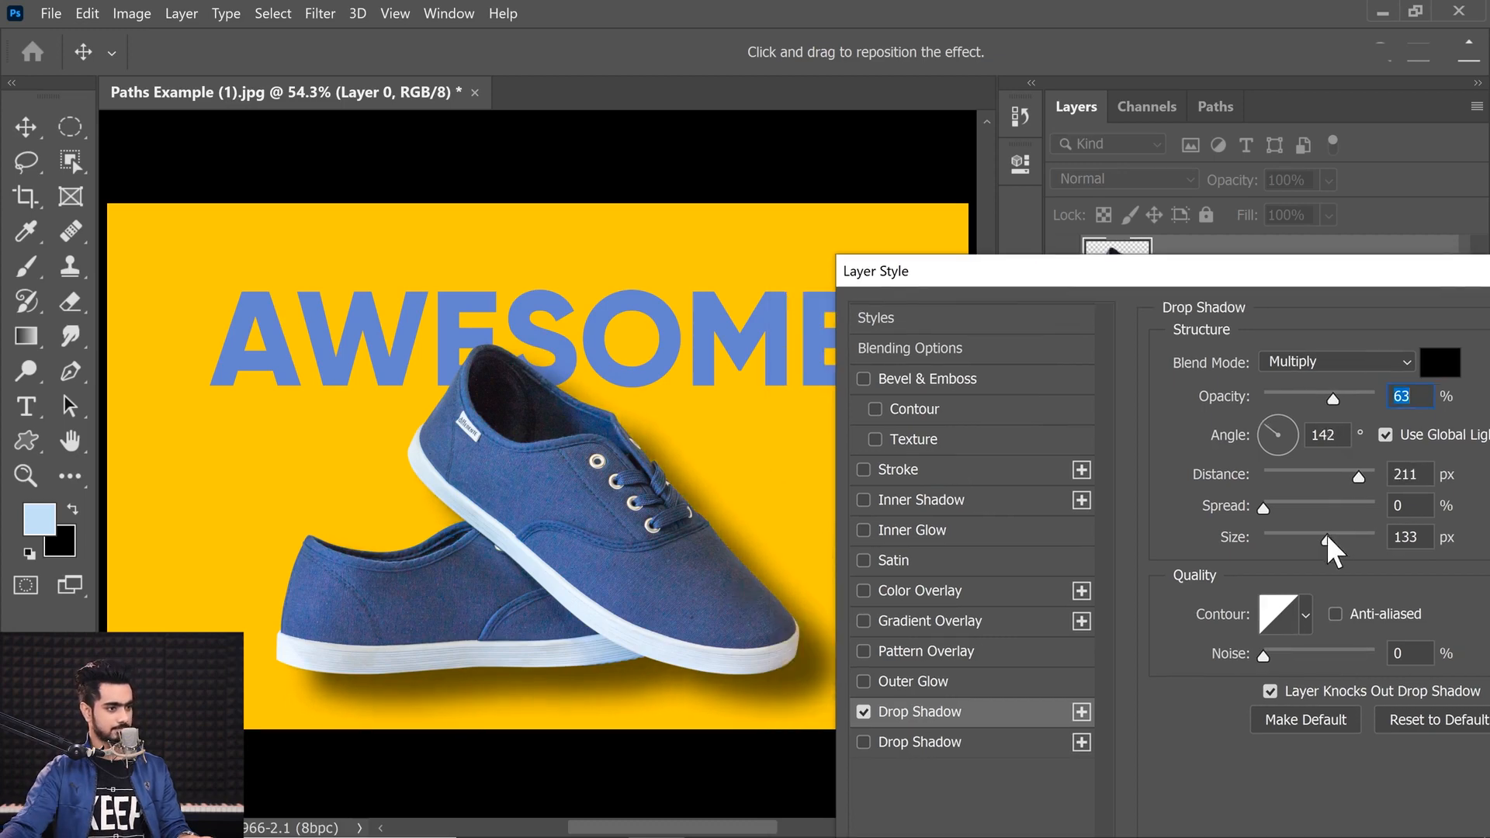
left_click_drag(1325, 536, 1378, 543)
left_click(1408, 544)
left_click_drag(1231, 281, 917, 302)
left_click(1359, 345)
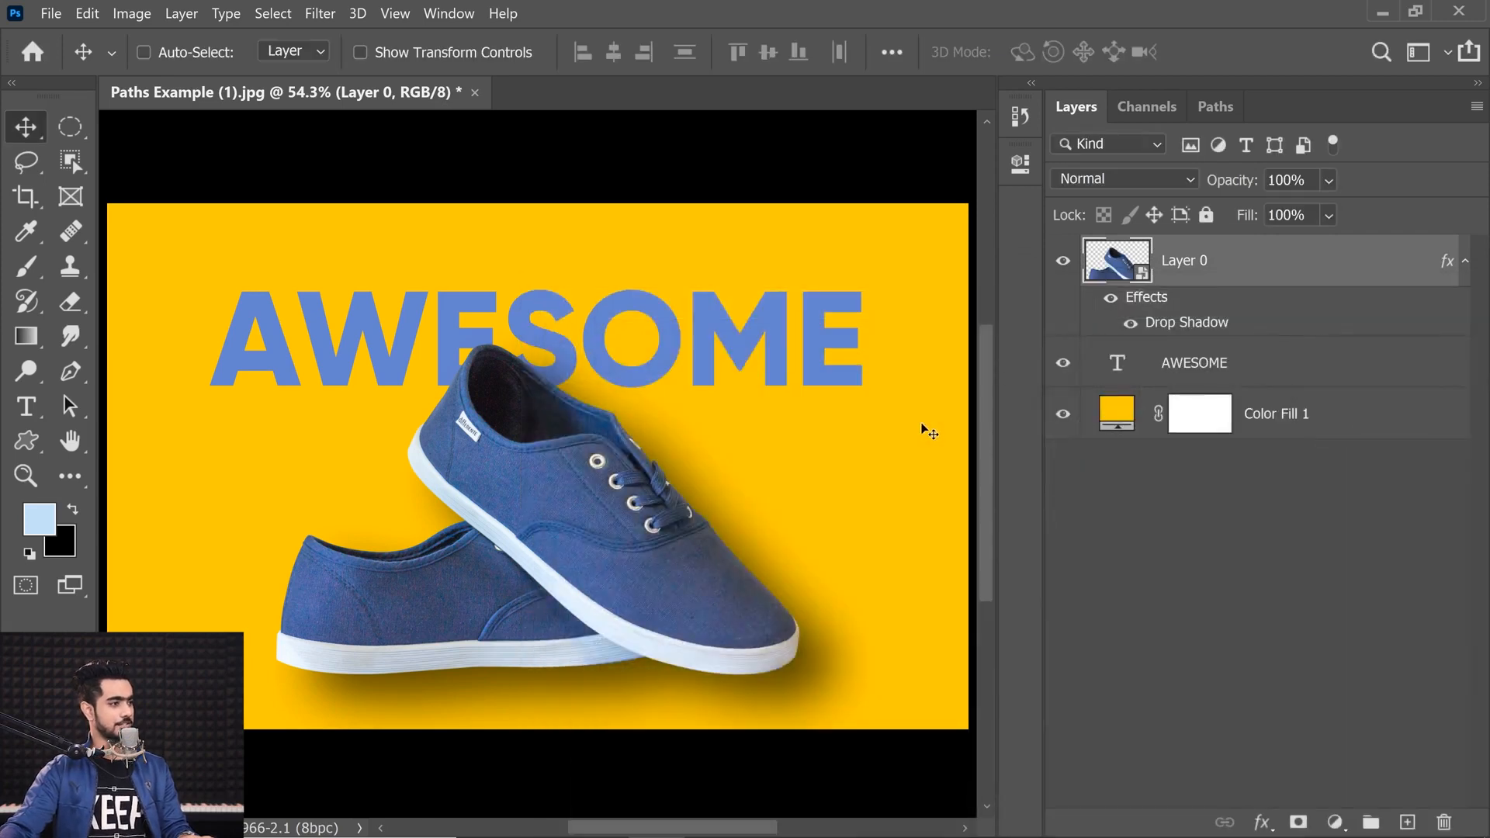
Step: Change the AWESOME text color to white, ffffff
double_click(1116, 363)
left_click(1040, 52)
type("ffffff")
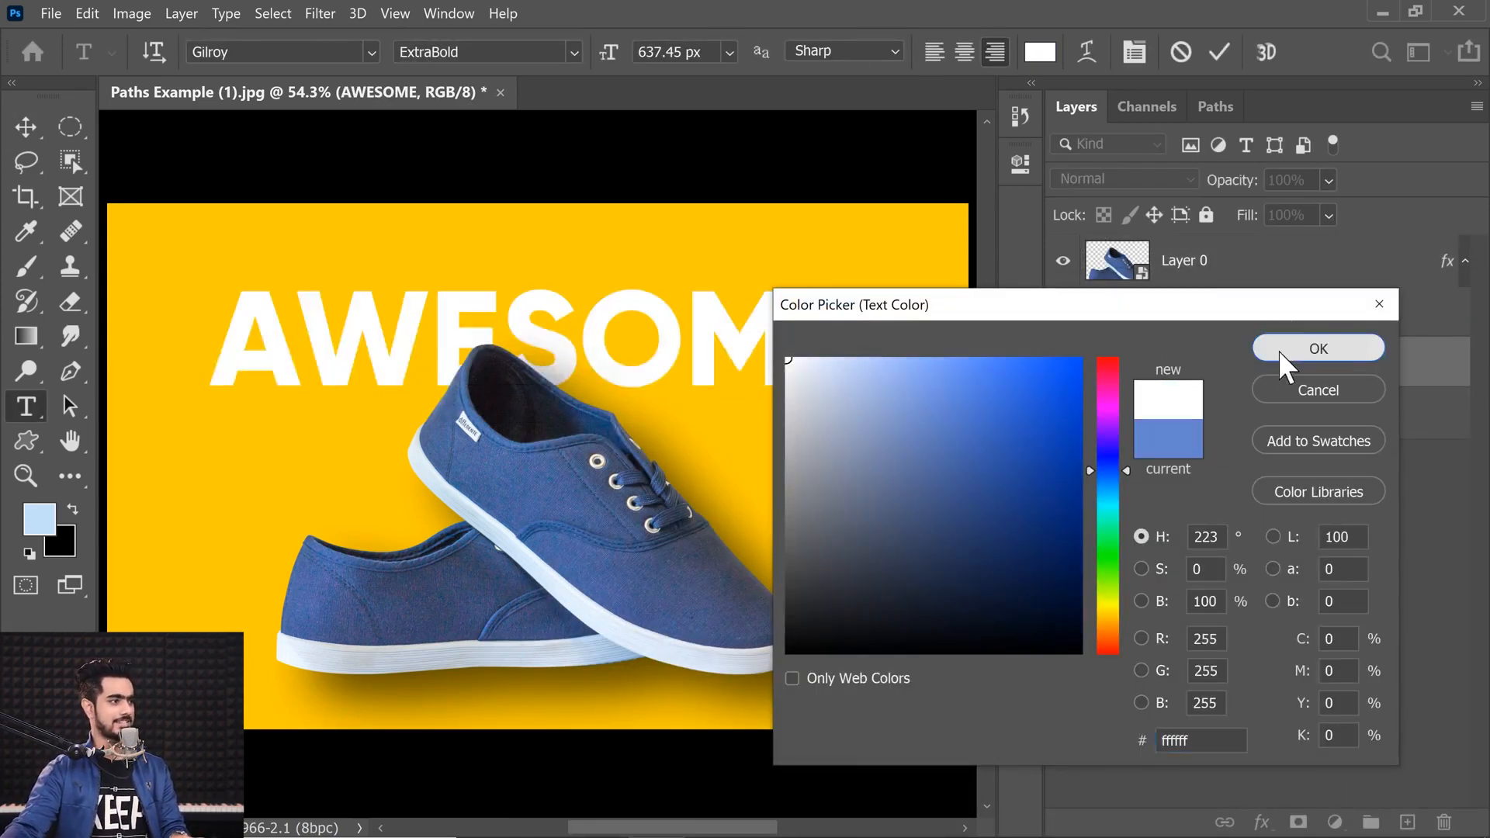
left_click(1288, 351)
left_click(1157, 561)
key("v")
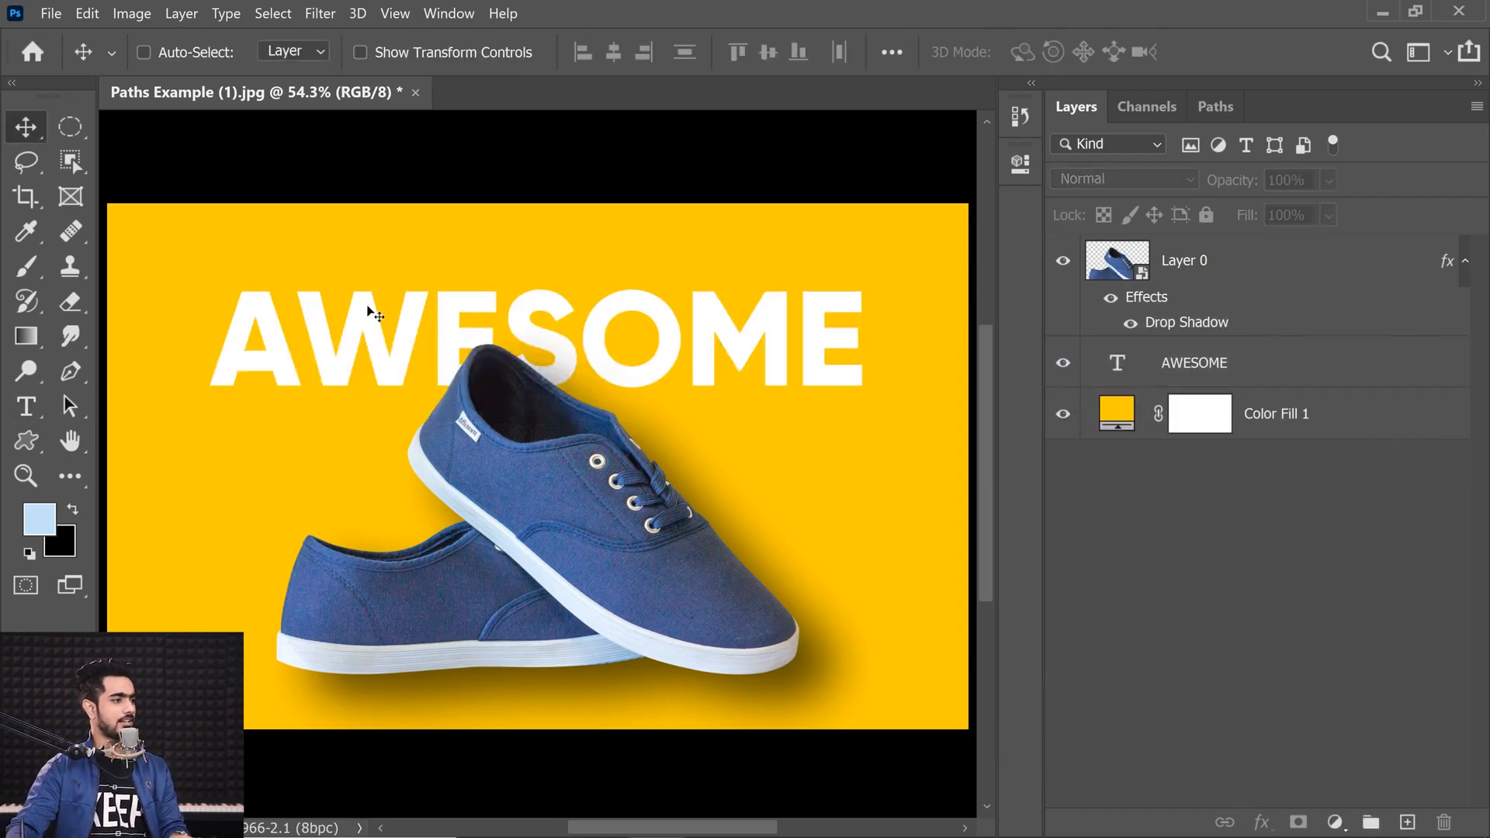
Step: Change the AWESOME font to Bebas Neue Bold and move the text to the left
double_click(1122, 363)
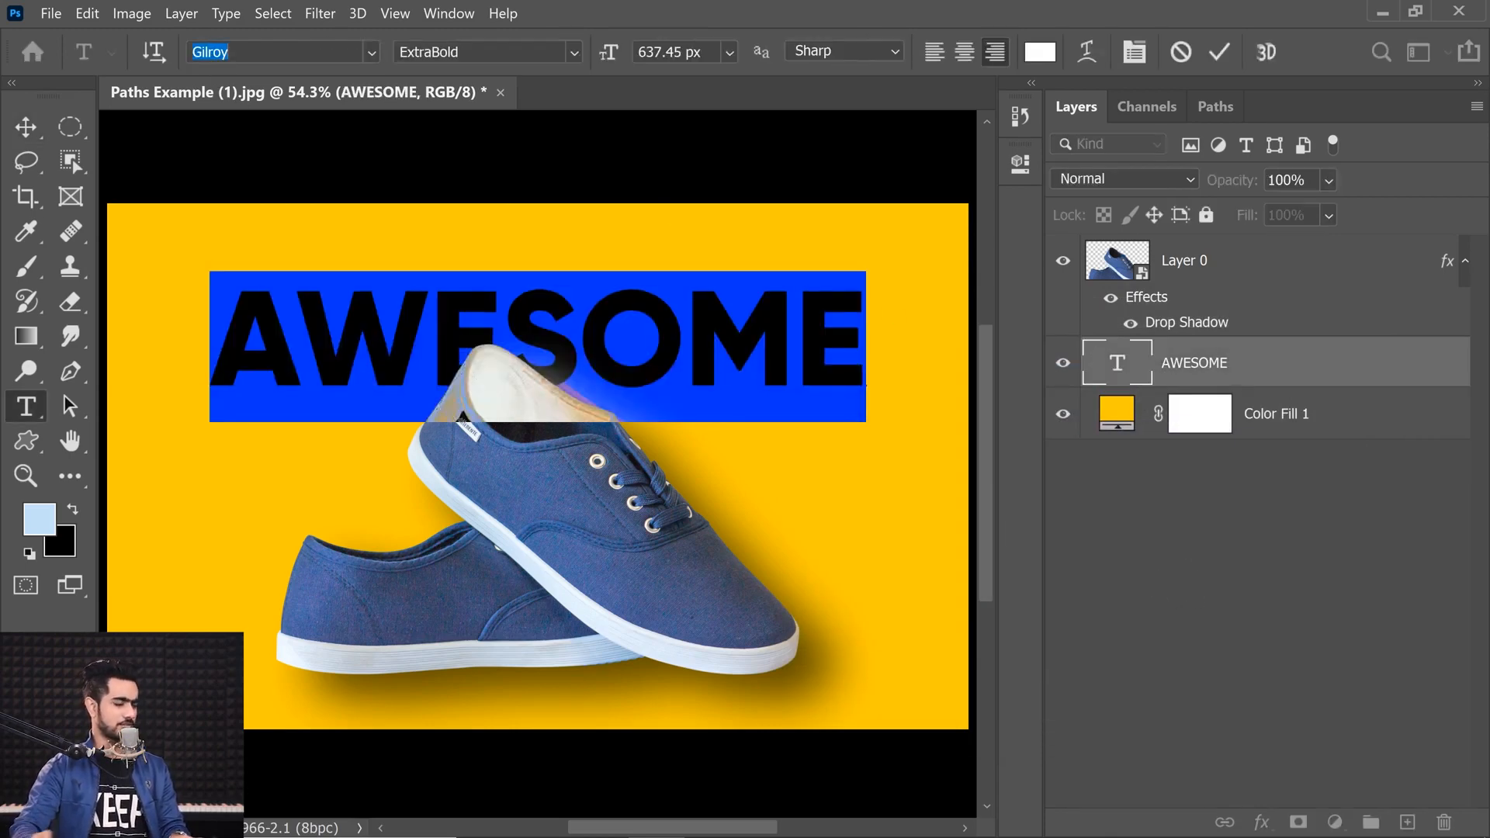
type("bebas")
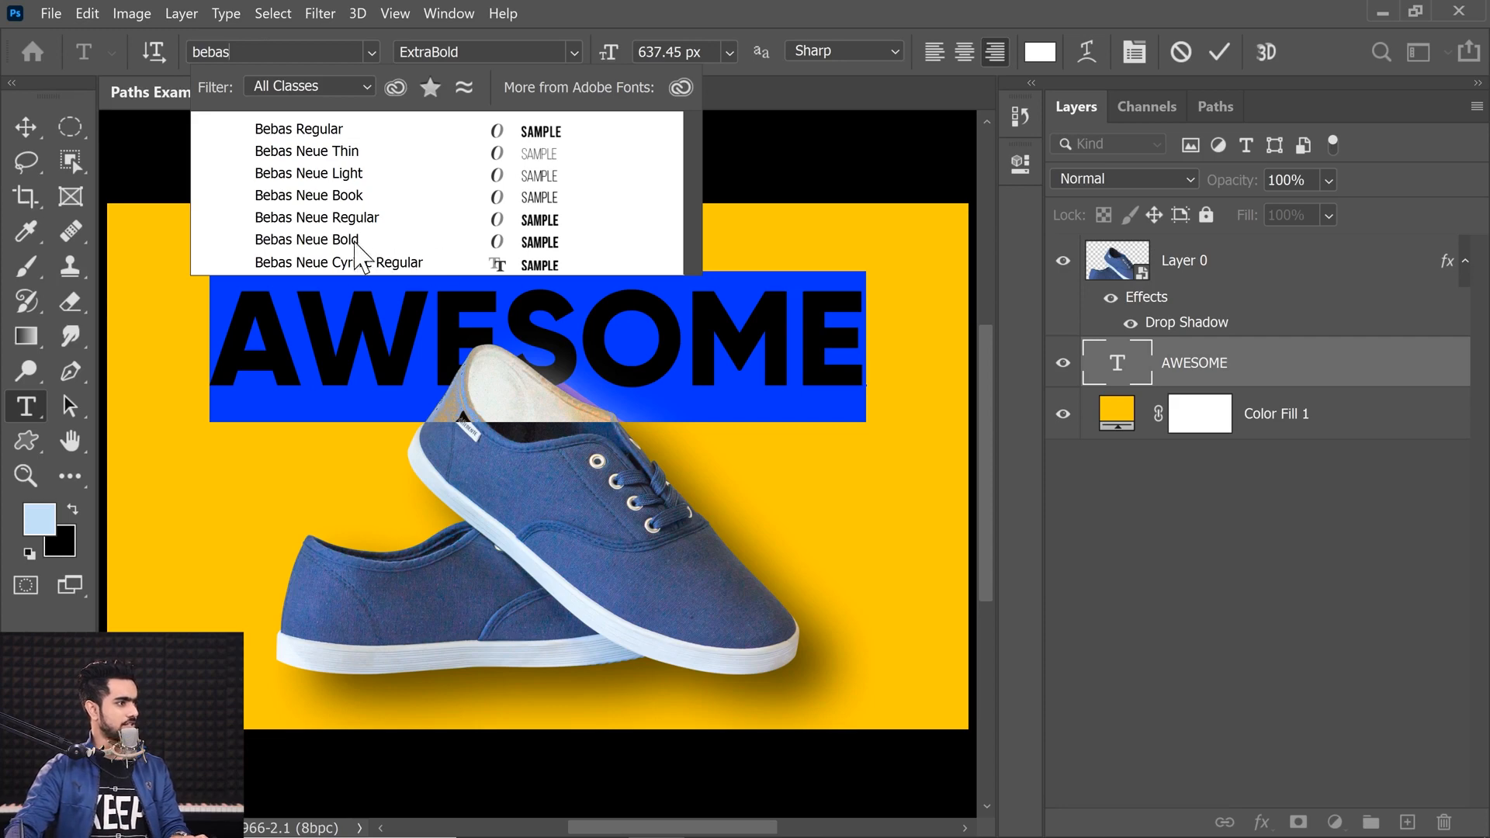
left_click(337, 243)
left_click(27, 130)
left_click_drag(748, 319, 464, 310)
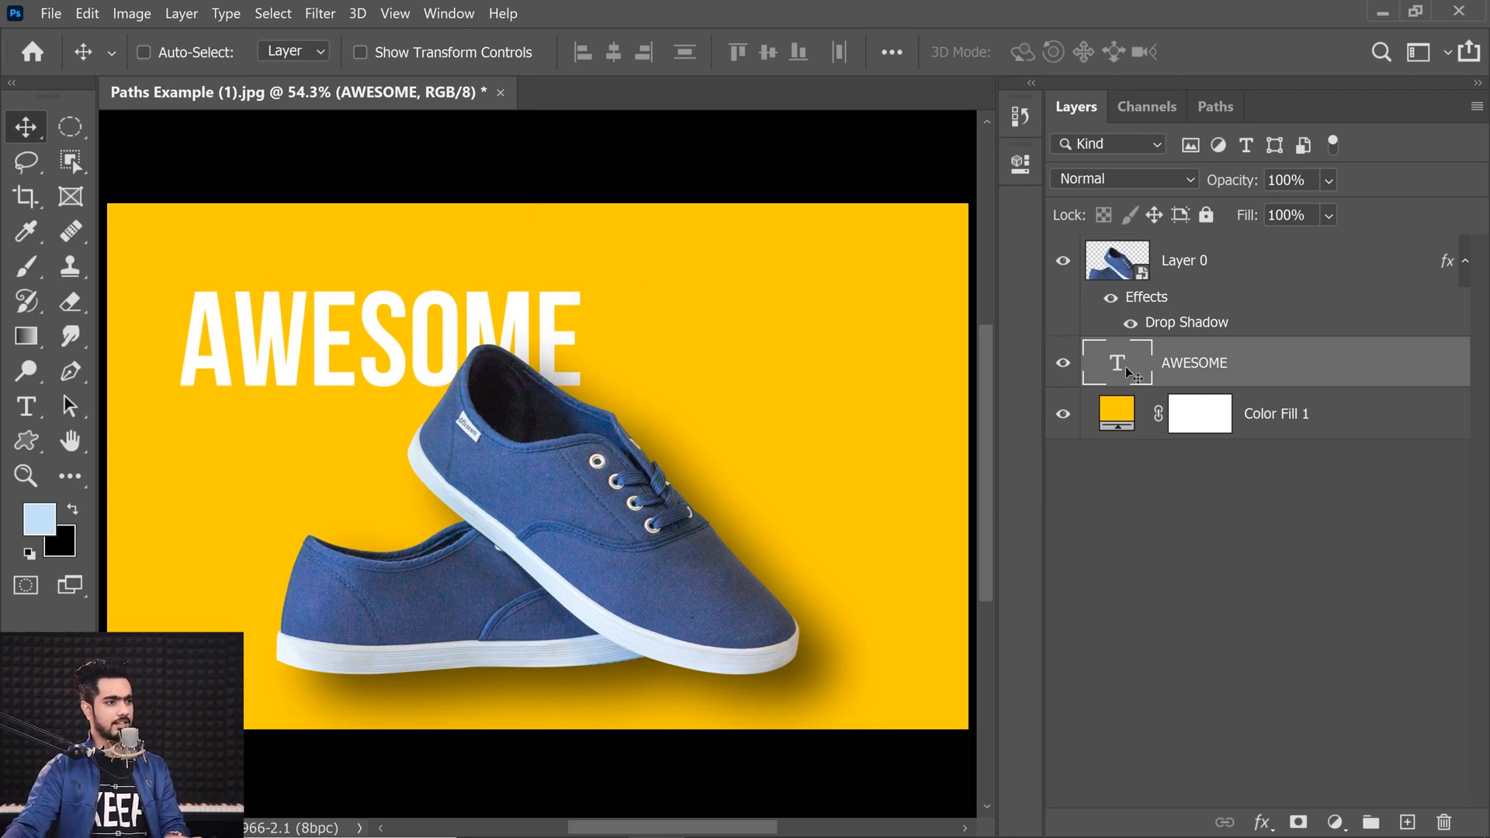
Step: Apply Faux Italic to the AWESOME text
double_click(1117, 362)
left_click(574, 52)
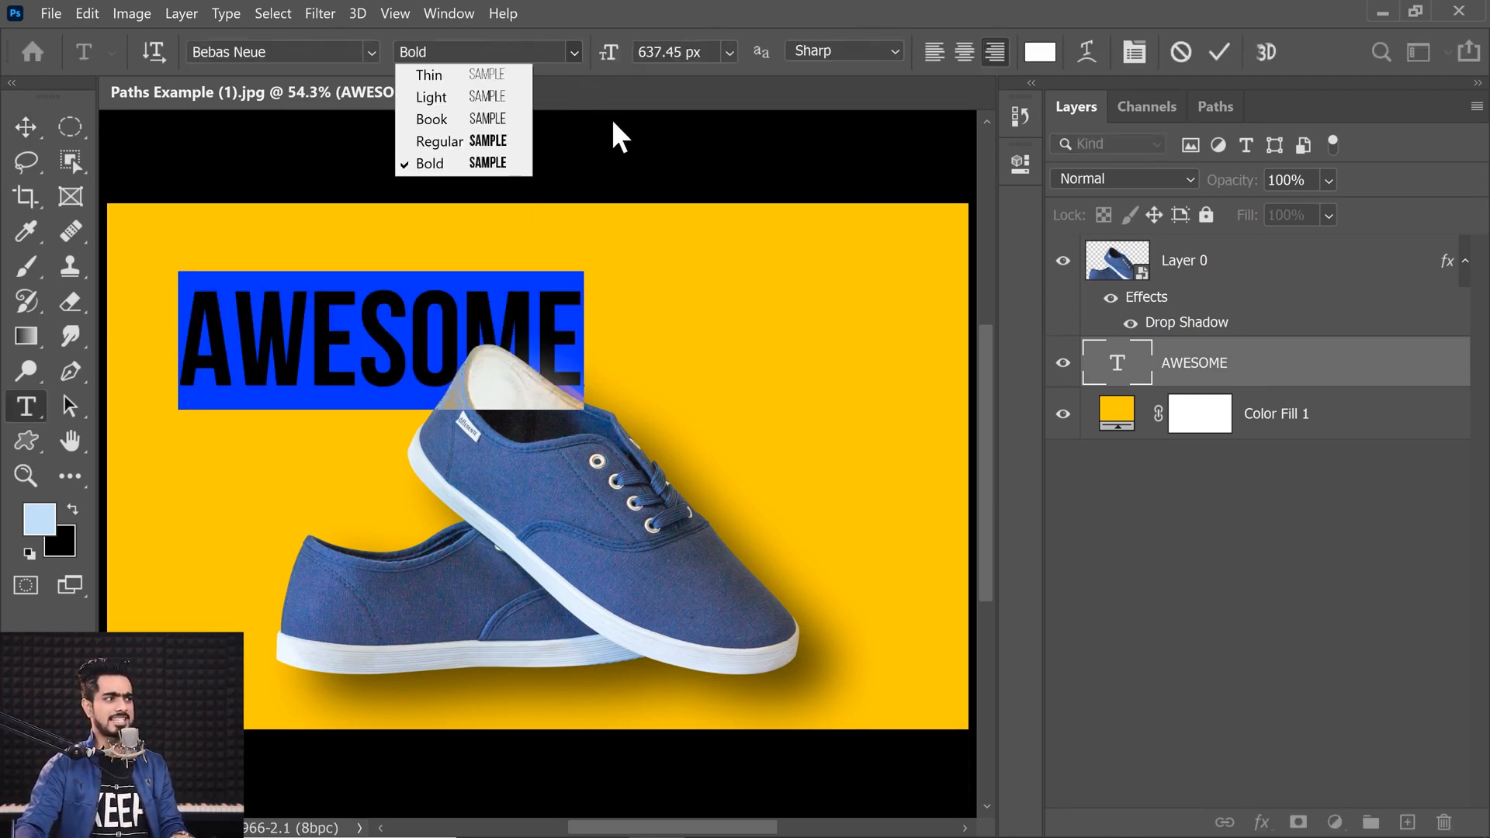
left_click(590, 133)
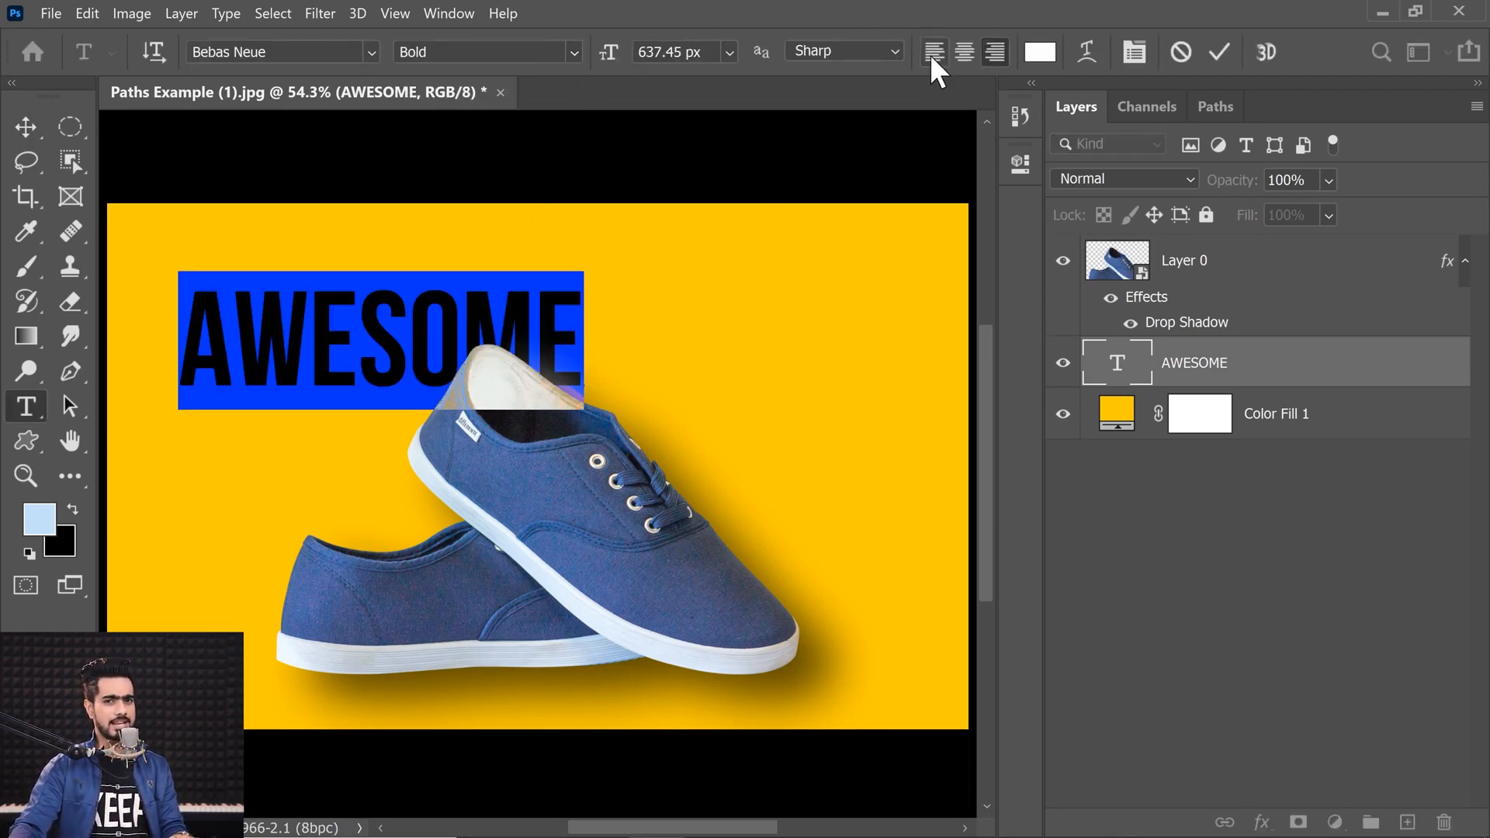
left_click(1134, 52)
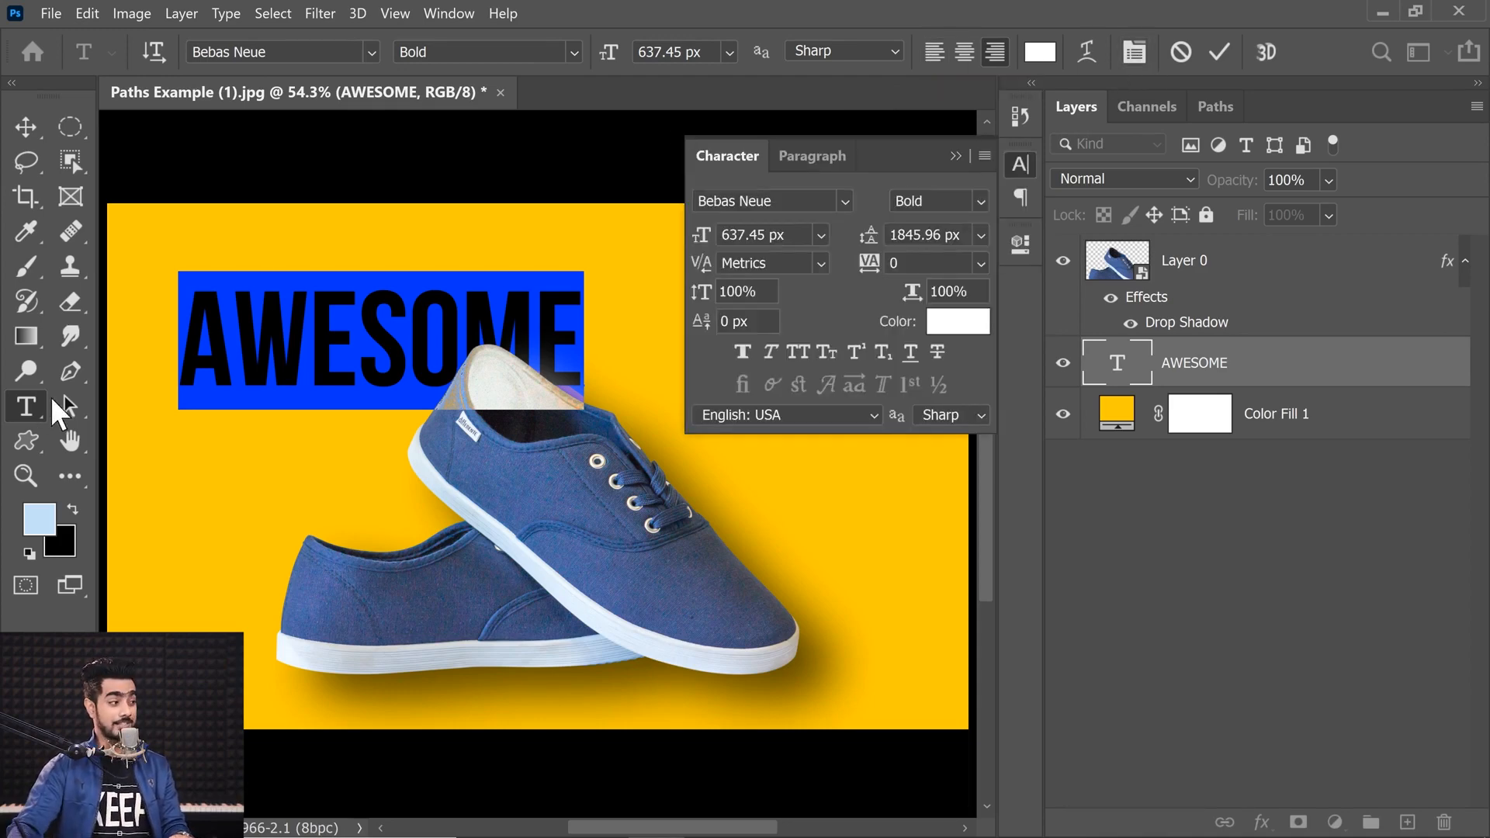
left_click(982, 156)
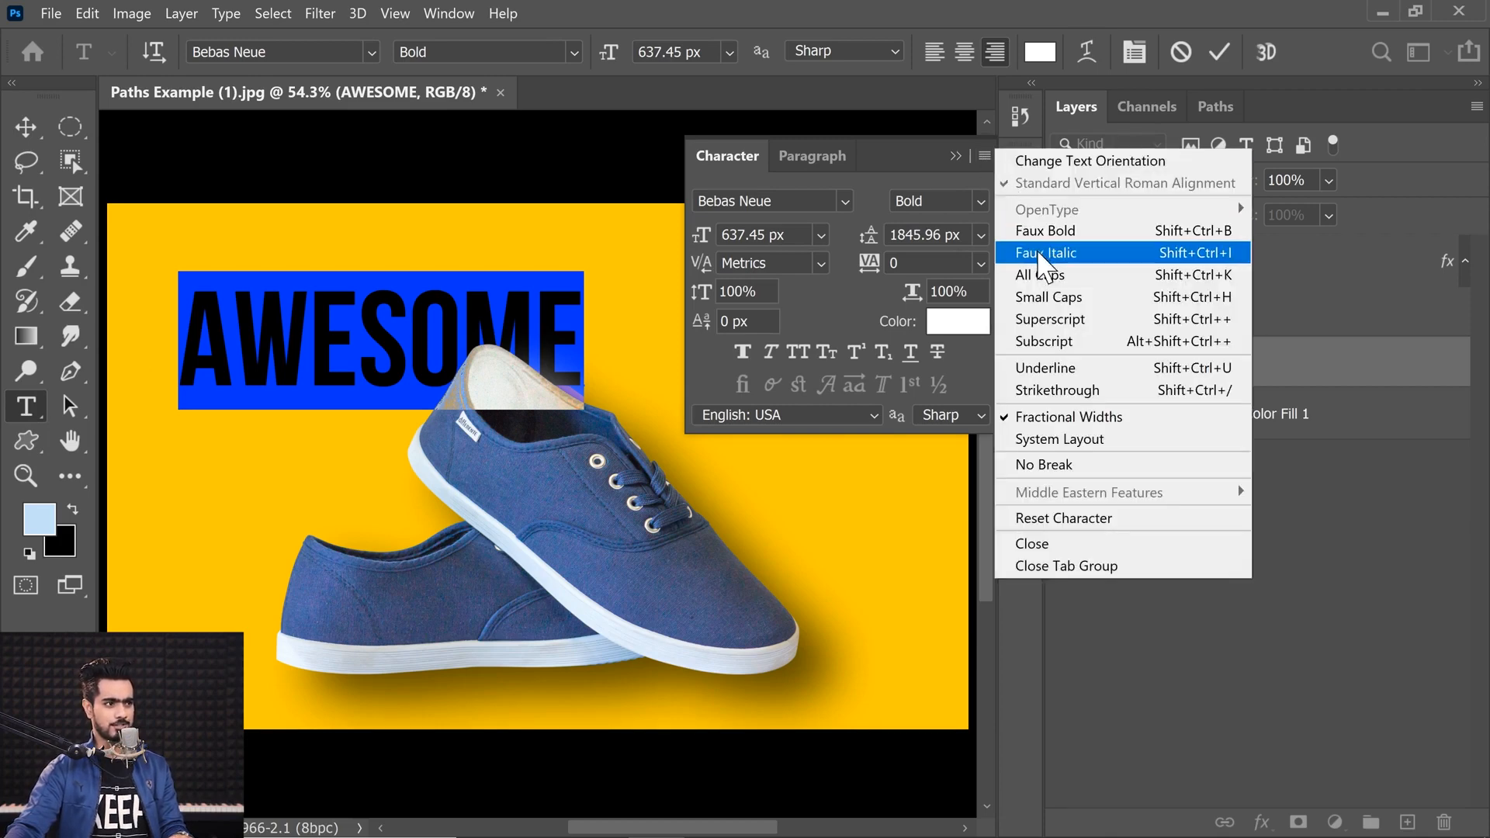
left_click(1059, 253)
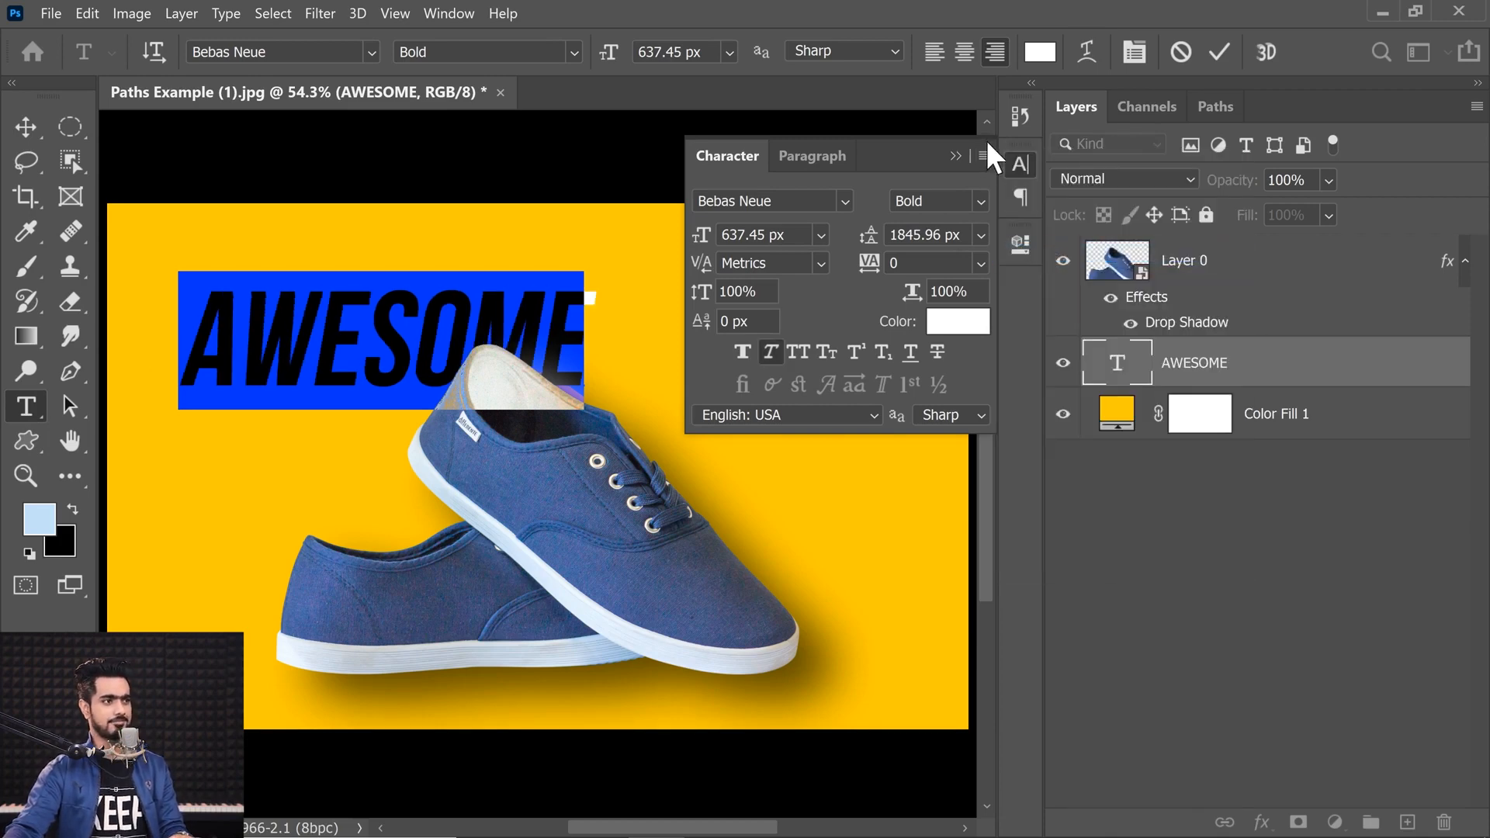
left_click(956, 156)
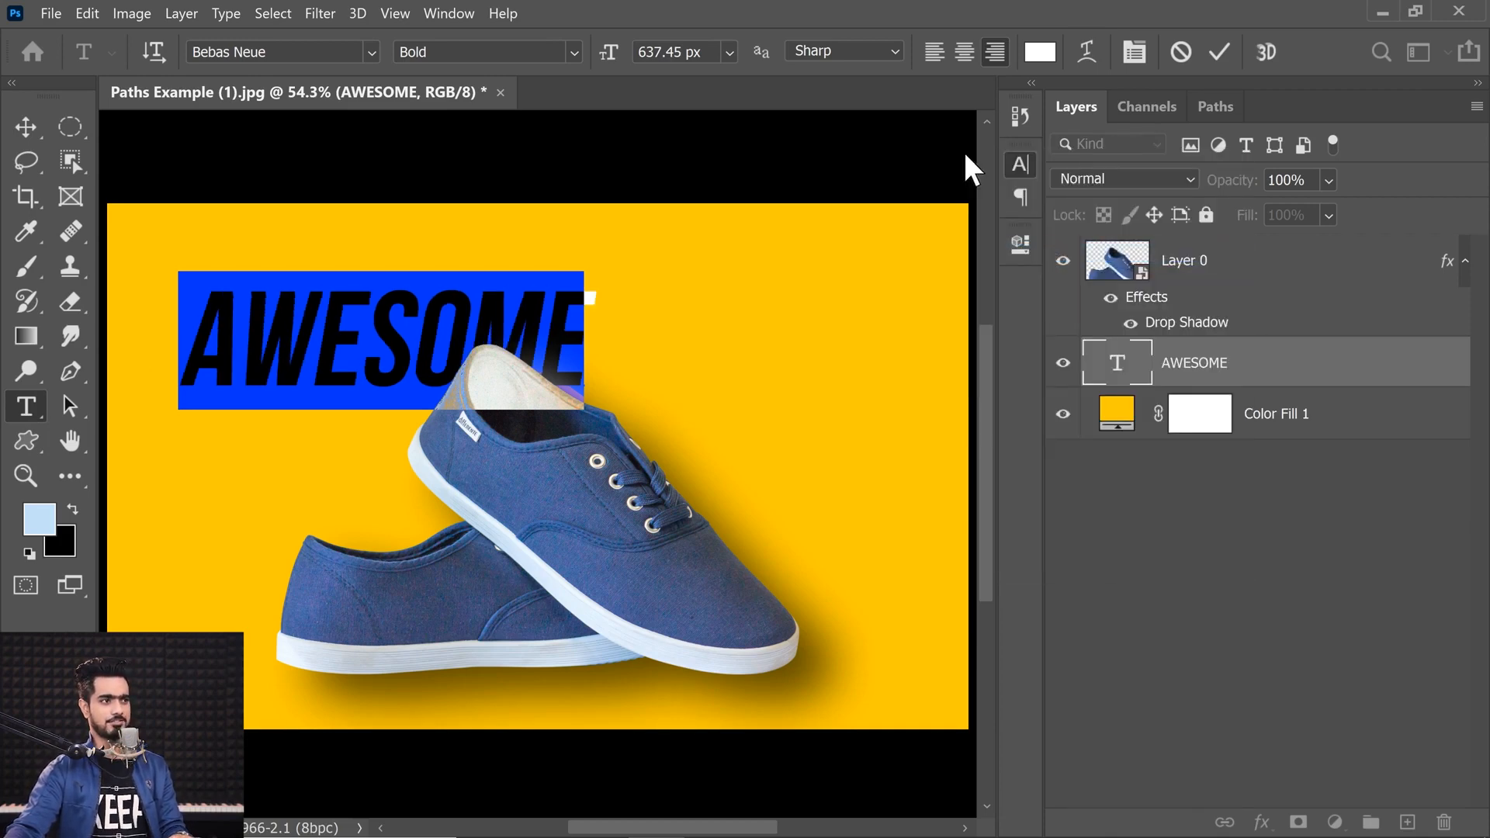
Step: Enlarge the AWESOME text with Free Transform so it spans the poster behind the shoes
left_click(22, 142)
key("ctrl+t")
left_click_drag(606, 412, 849, 545)
key("Return")
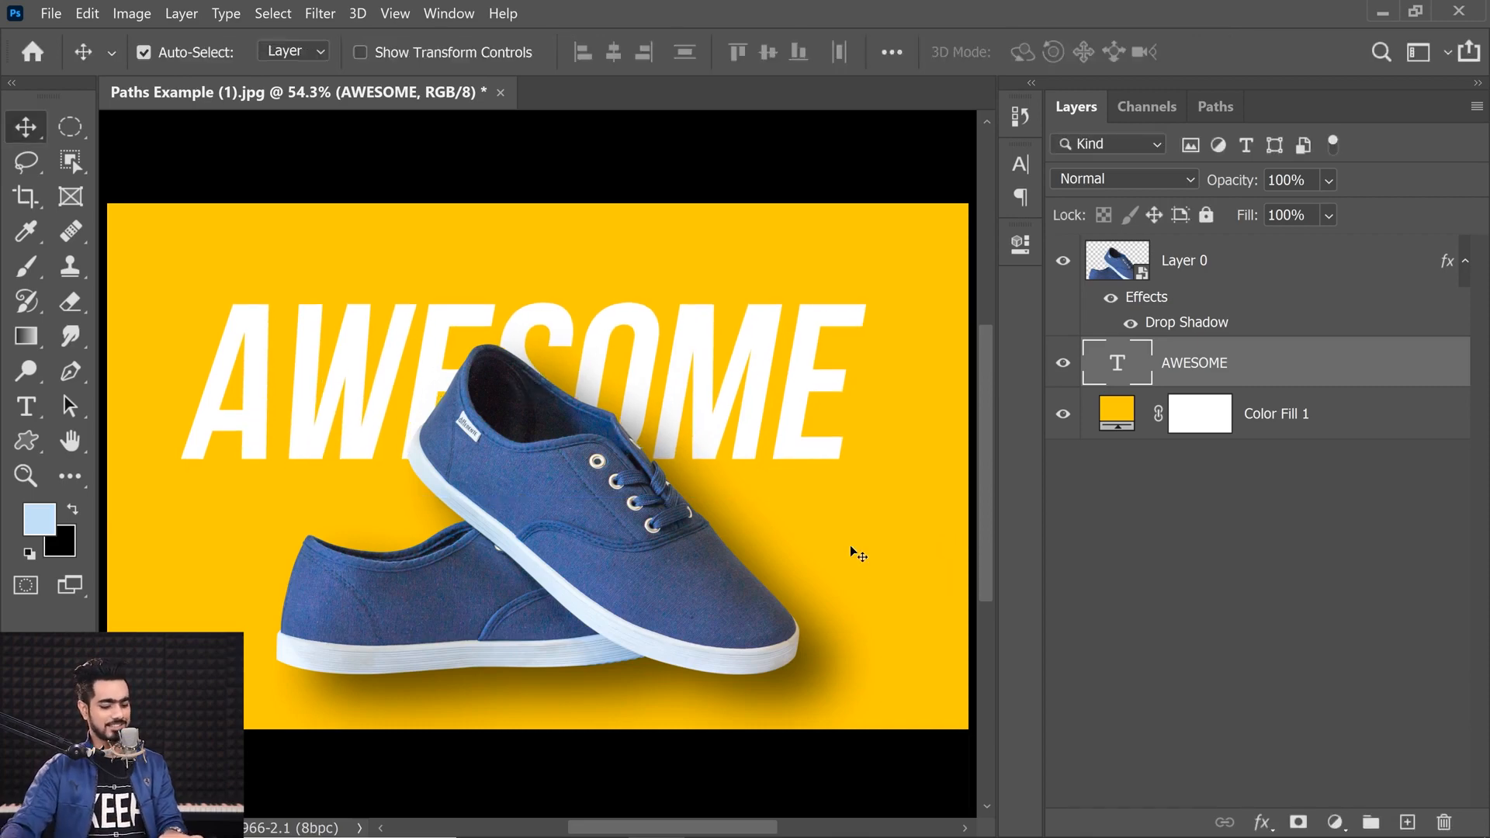
key("ctrl+t")
mouse_move(860, 493)
left_mouse_down()
mouse_move(813, 478)
mouse_move(843, 488)
mouse_move(832, 497)
left_mouse_up()
key("Return")
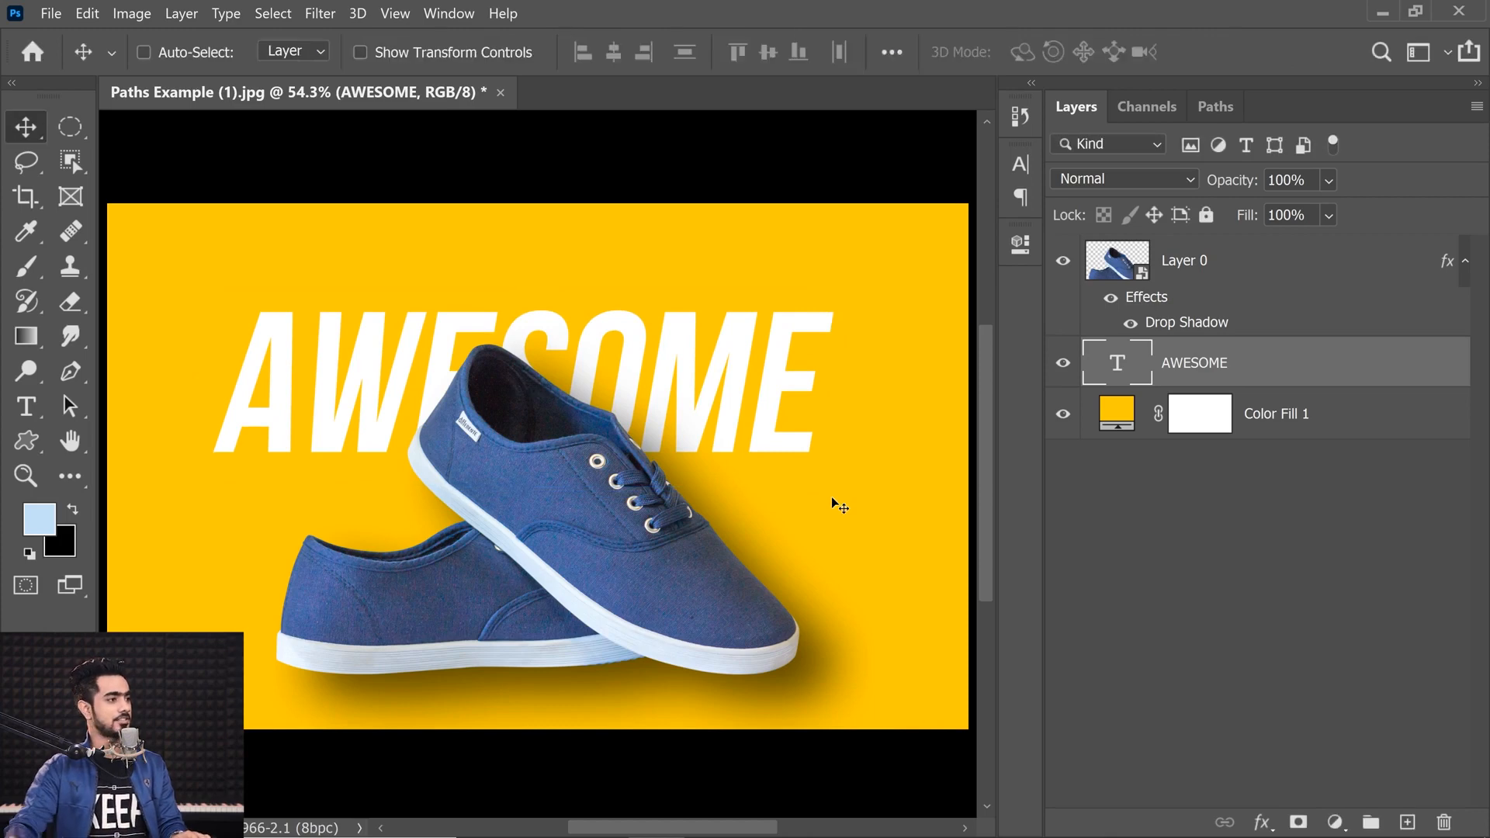
Step: Nudge the AWESOME text slightly upward into its final position
left_click(613, 52)
left_click_drag(661, 397, 659, 360)
left_click_drag(675, 416, 675, 402)
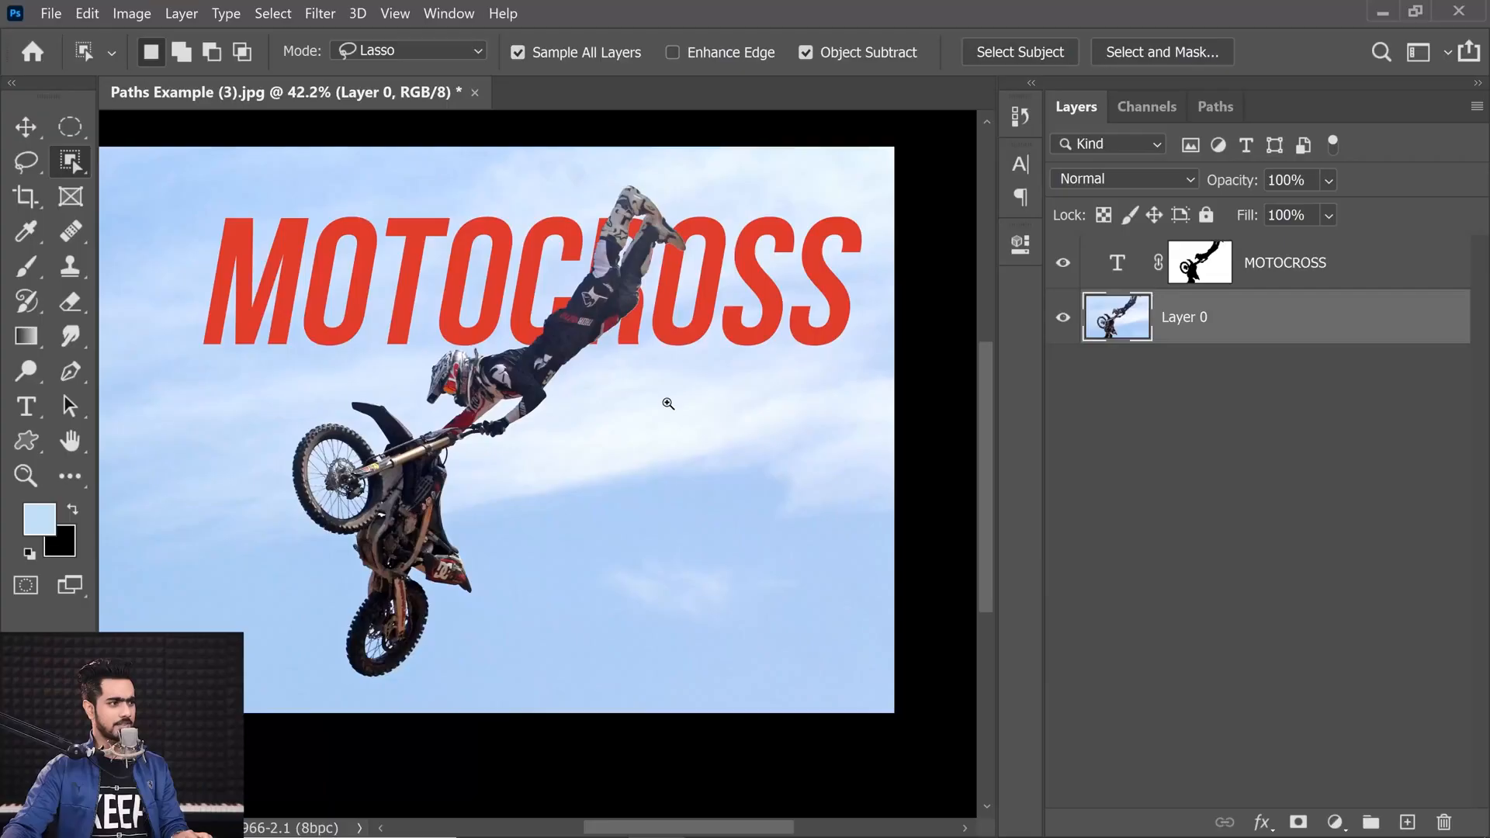
left_click_drag(668, 404, 679, 405)
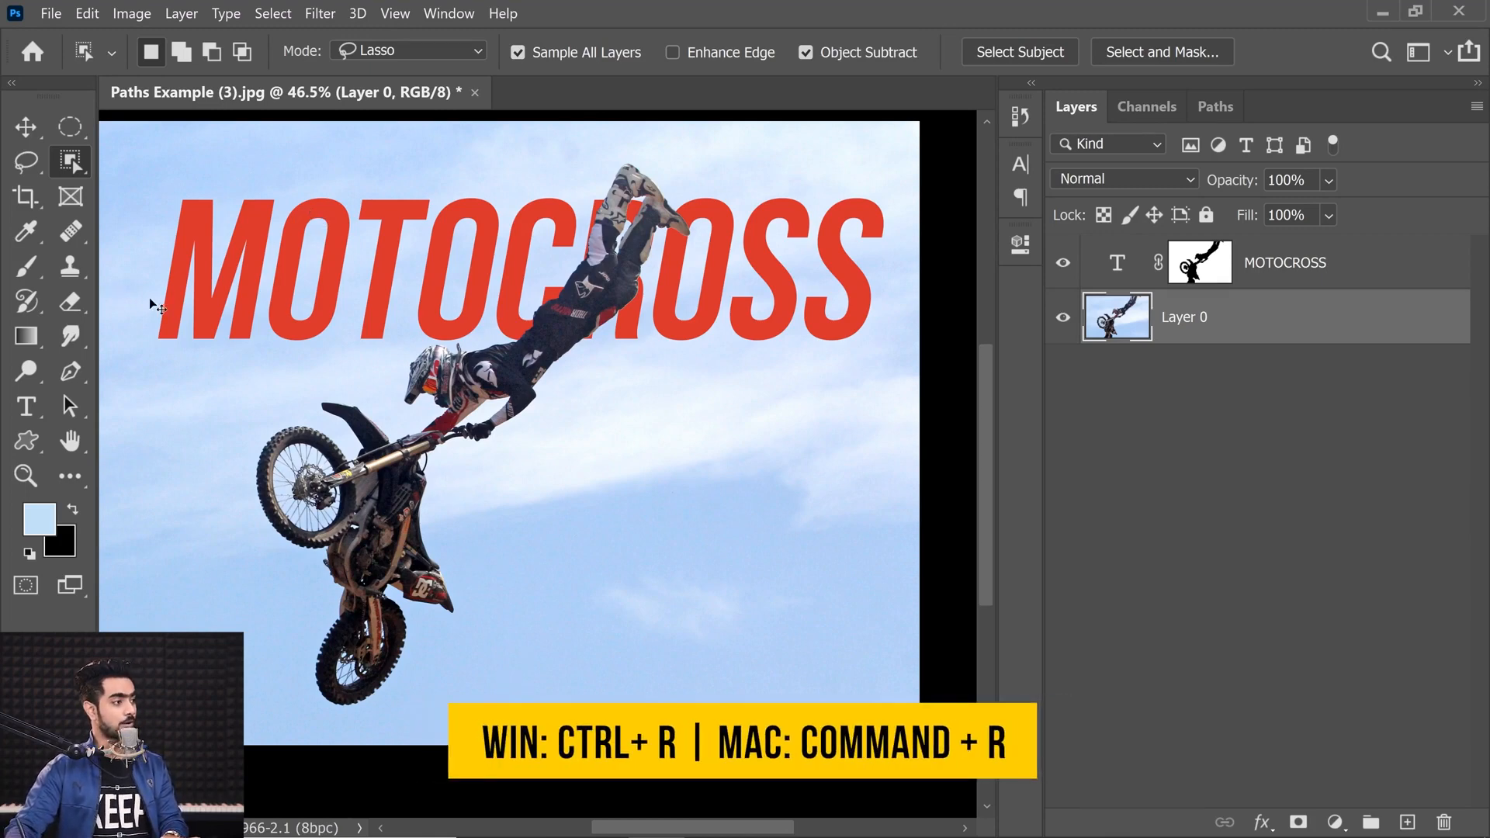
Step: Show rulers and add a vertical guide and two horizontal guides around the motocross rider's lower half
key("ctrl+r")
left_click_drag(104, 363, 904, 474)
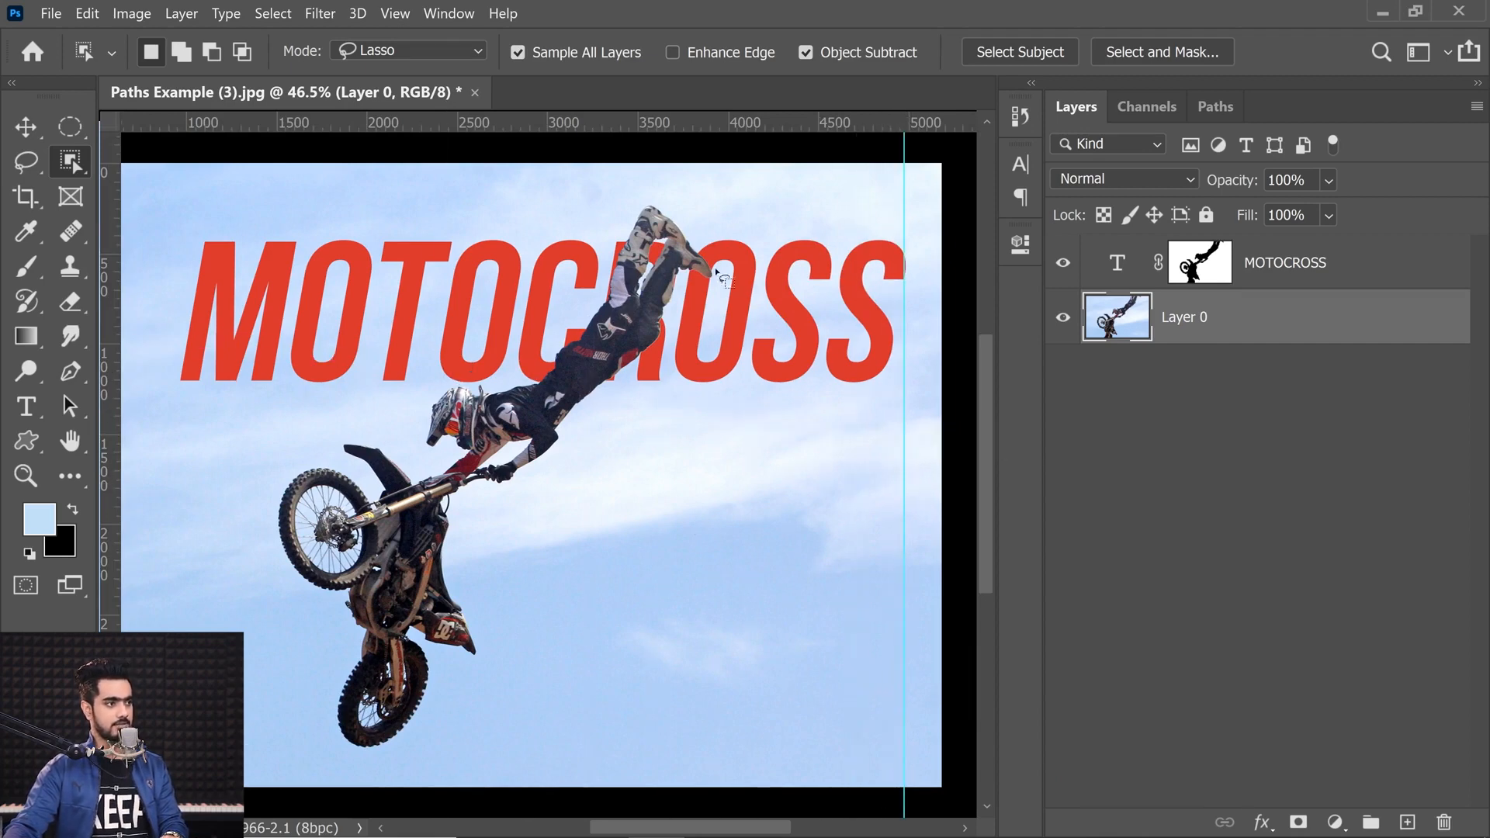
left_click_drag(710, 126, 713, 719)
left_click_drag(656, 123, 686, 413)
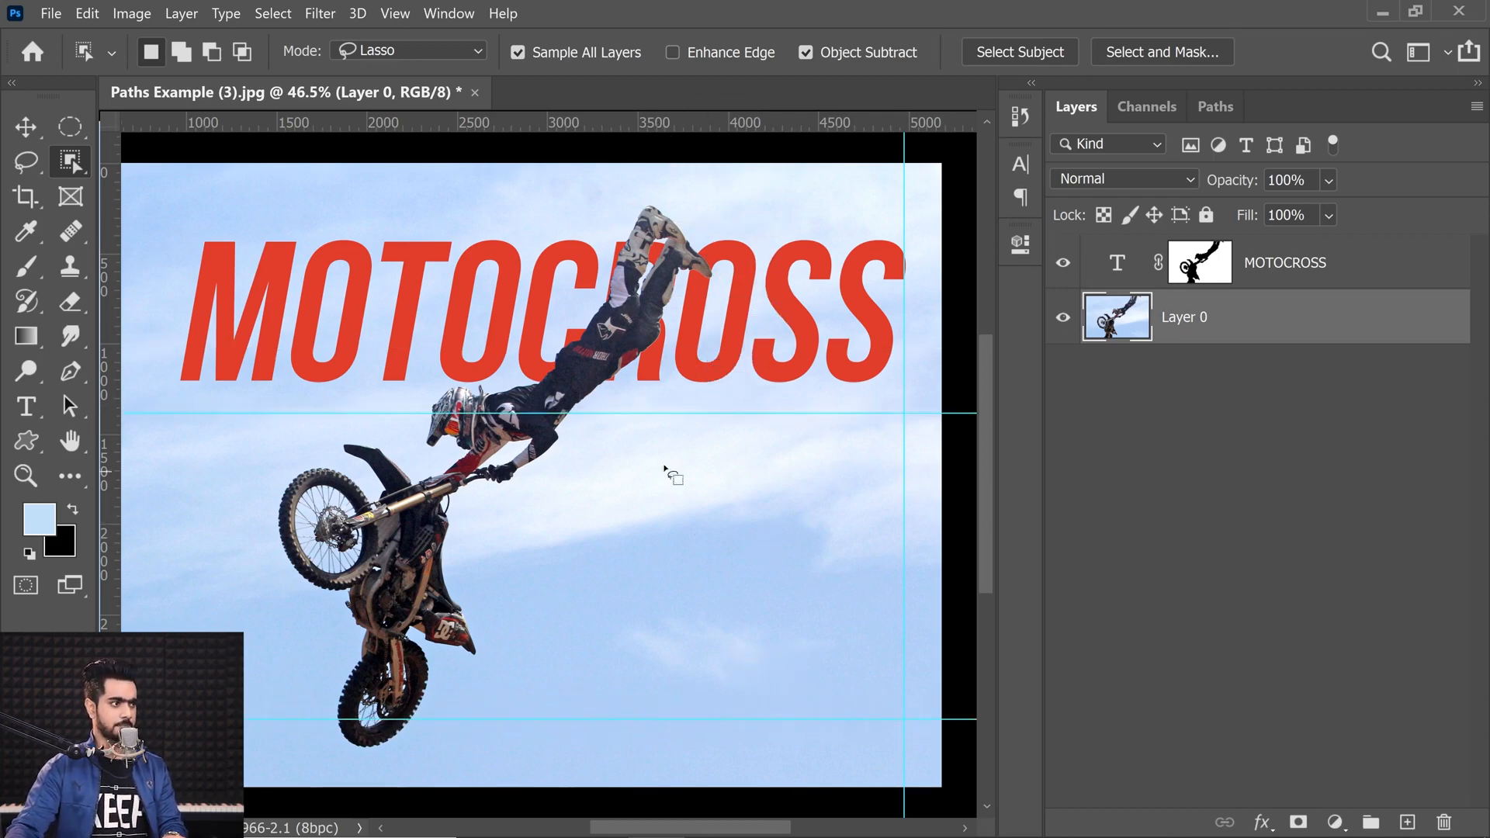
Step: Select the Pen tool and set its path color to Default
left_click(70, 371)
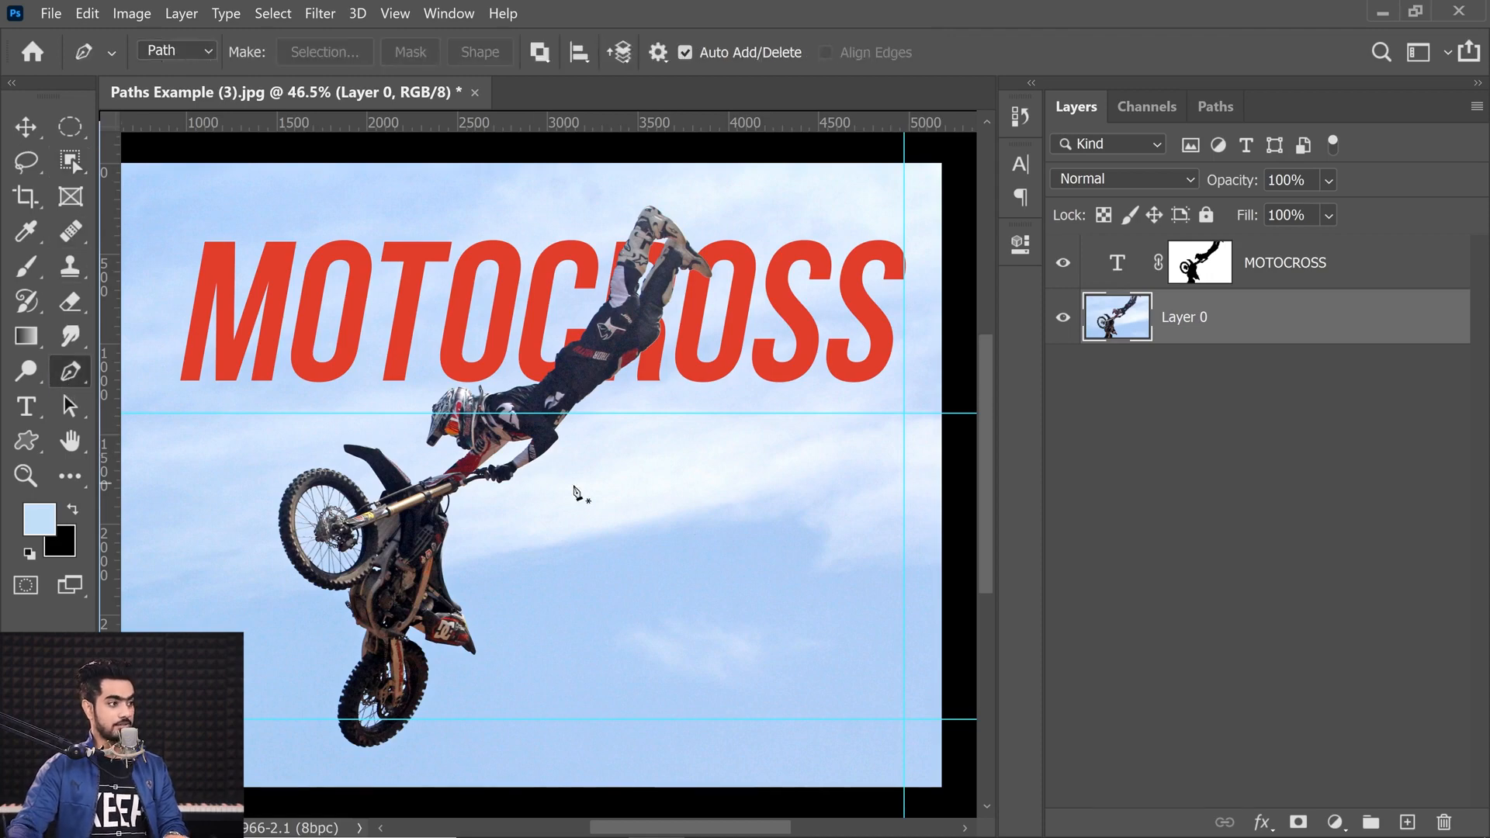
left_click(606, 441, "ctrl")
left_click(578, 325)
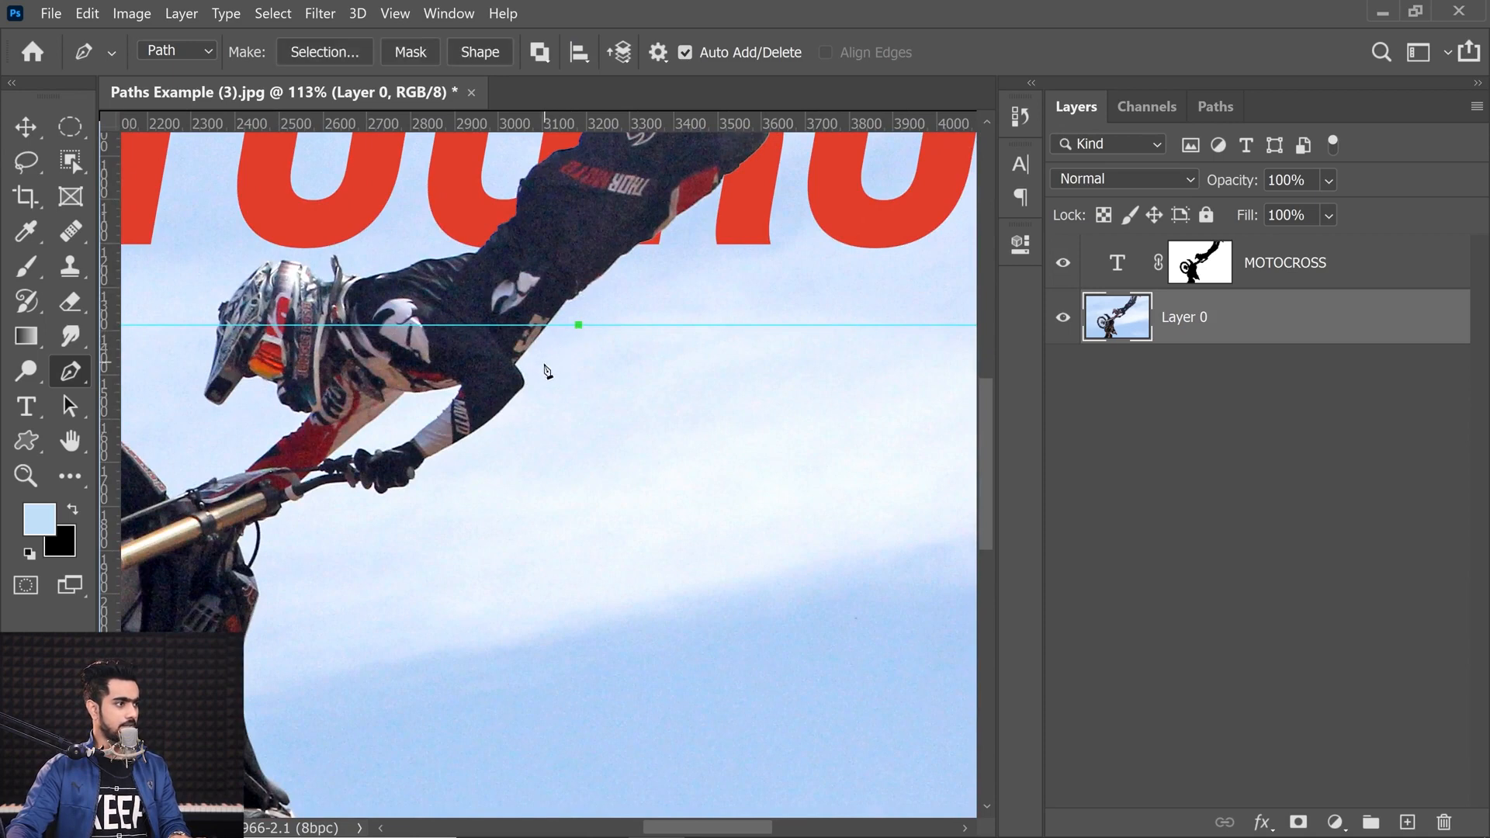
key("ctrl+z")
left_click(657, 53)
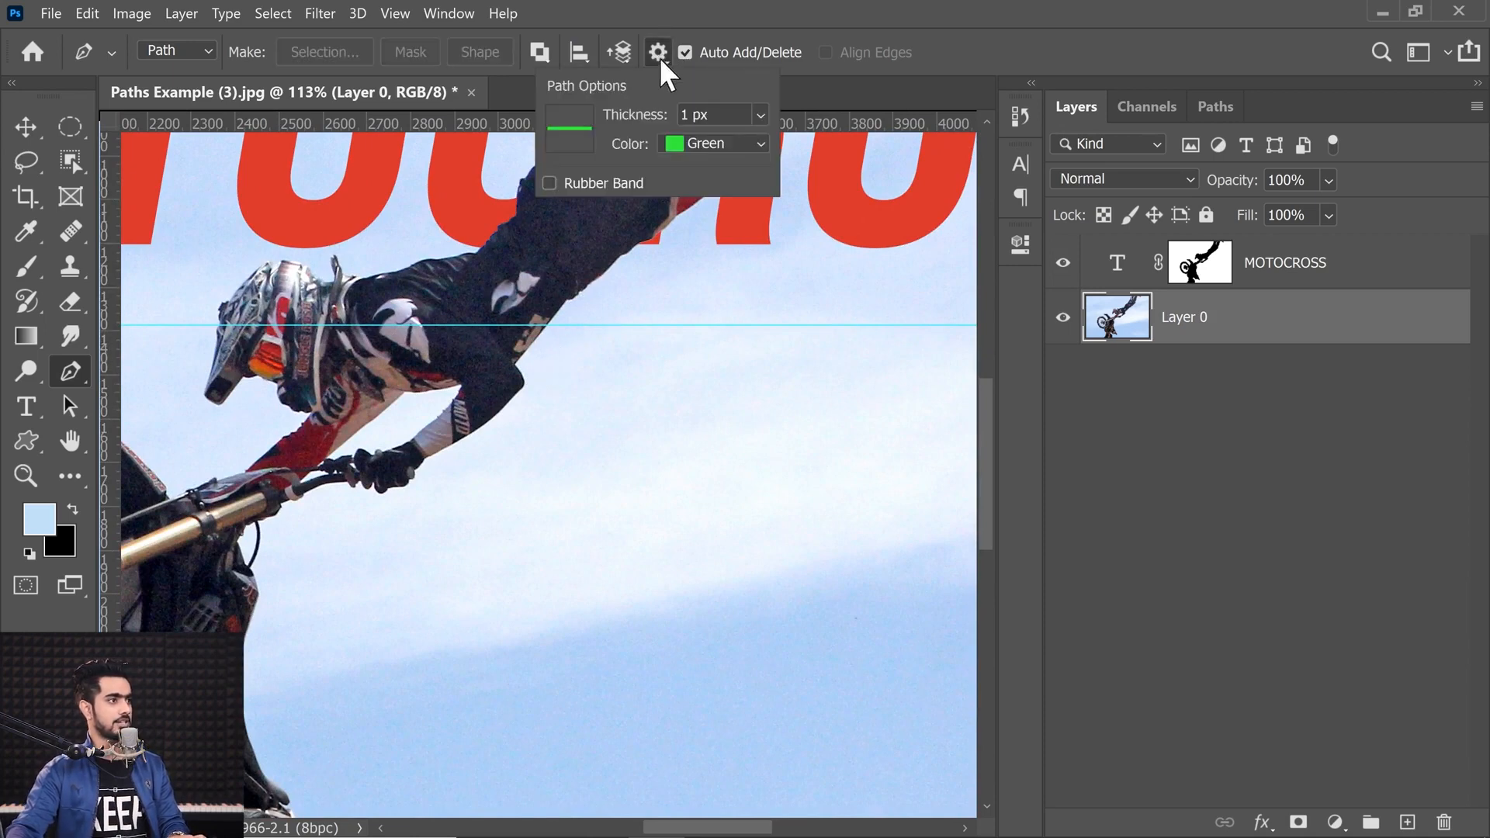
left_click(705, 143)
left_click(716, 154)
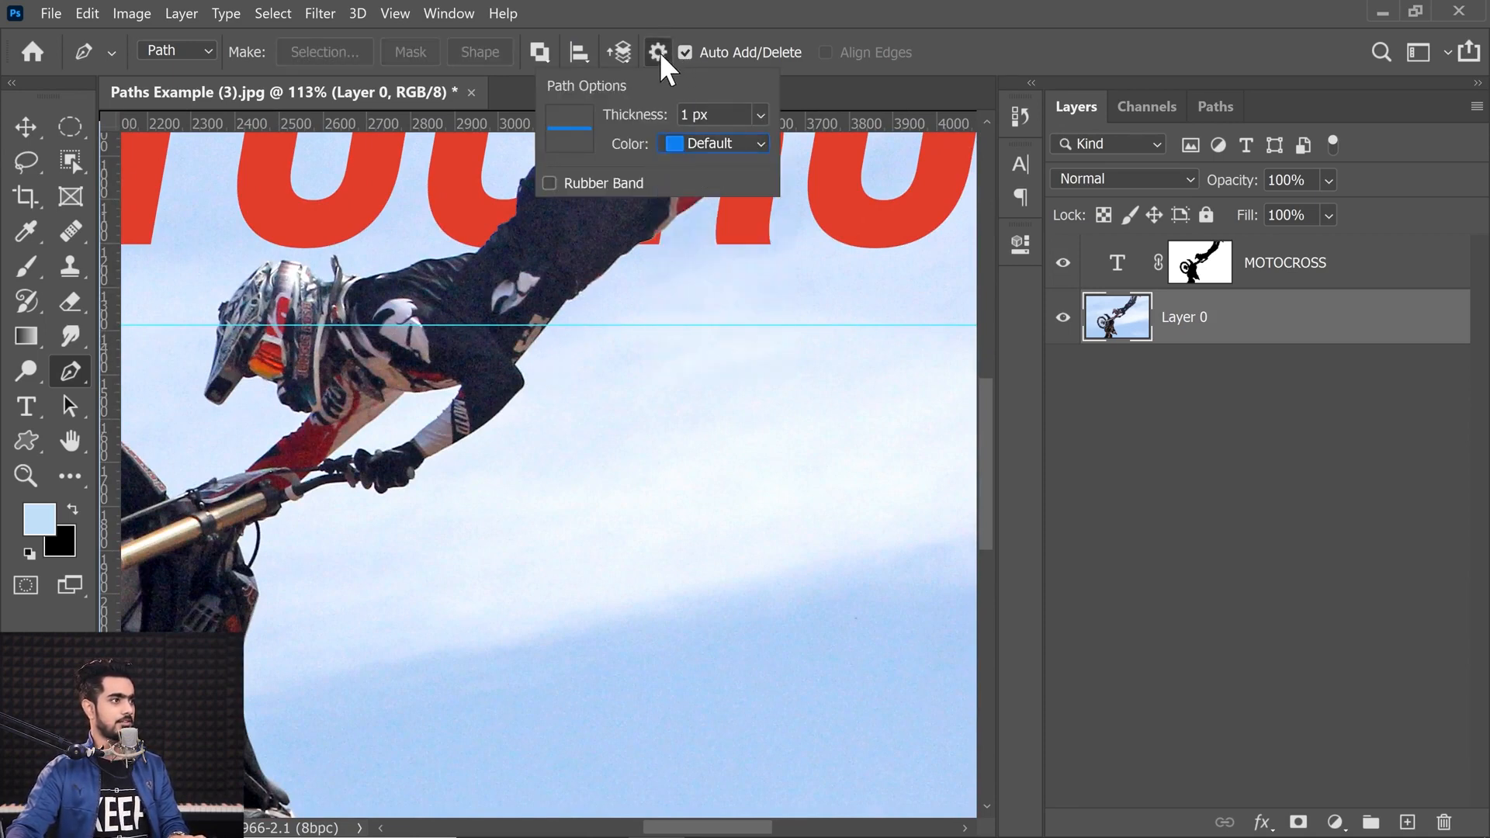
left_click(659, 52)
Step: Start tracing the rider's outline with curved anchors from the arm down along the leg and bike
scroll(560, 312, "up", 1)
left_click(571, 321)
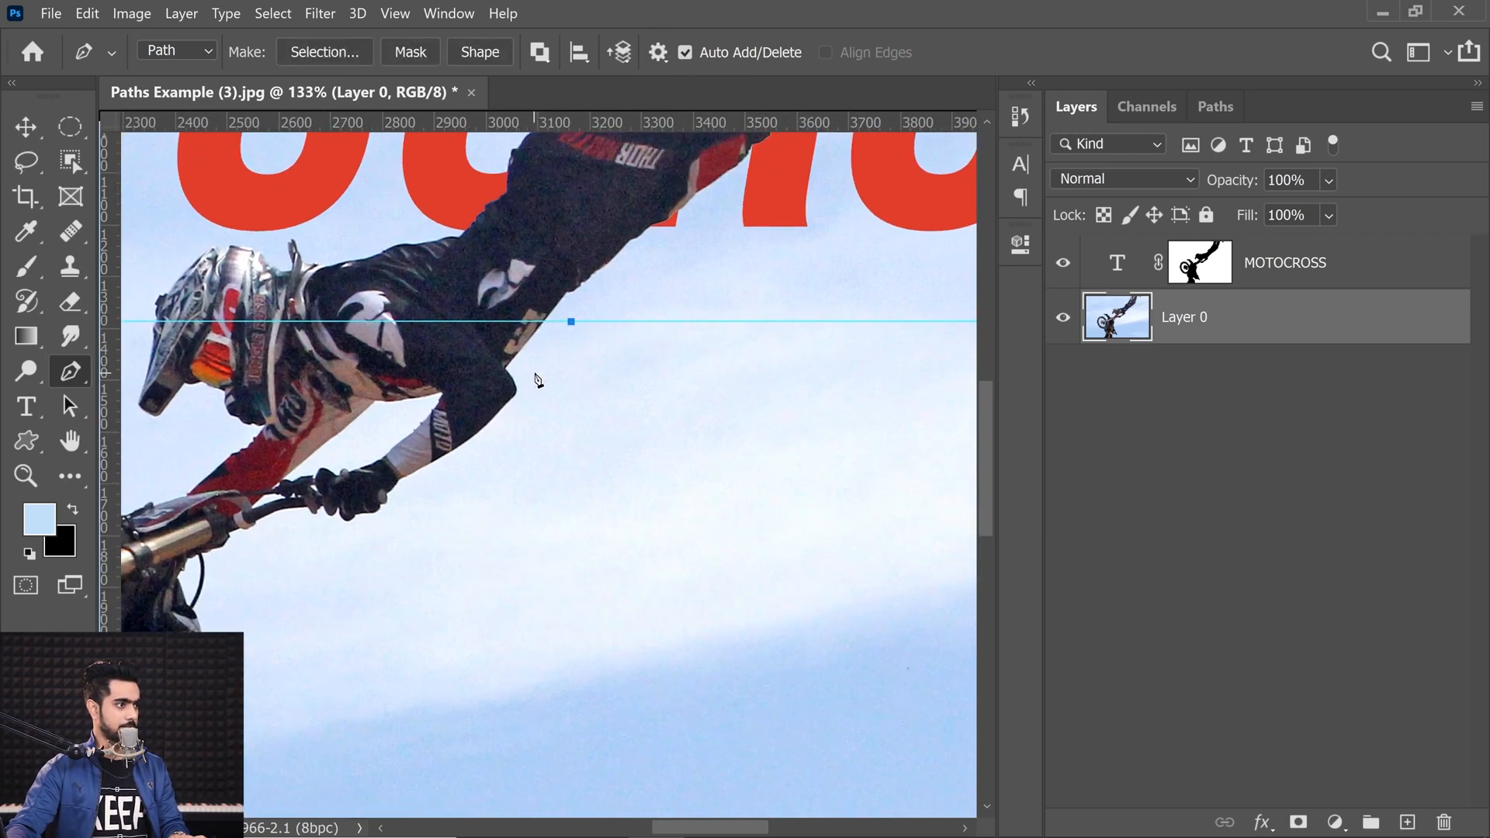
left_click_drag(417, 498, 427, 436)
key("ctrl+z")
left_click_drag(368, 450, 388, 531)
left_click_drag(388, 529, 422, 569)
left_click_drag(376, 510, 307, 447)
scroll(415, 536, "down", 2)
left_click_drag(417, 540, 419, 435)
left_click_drag(442, 552, 490, 474)
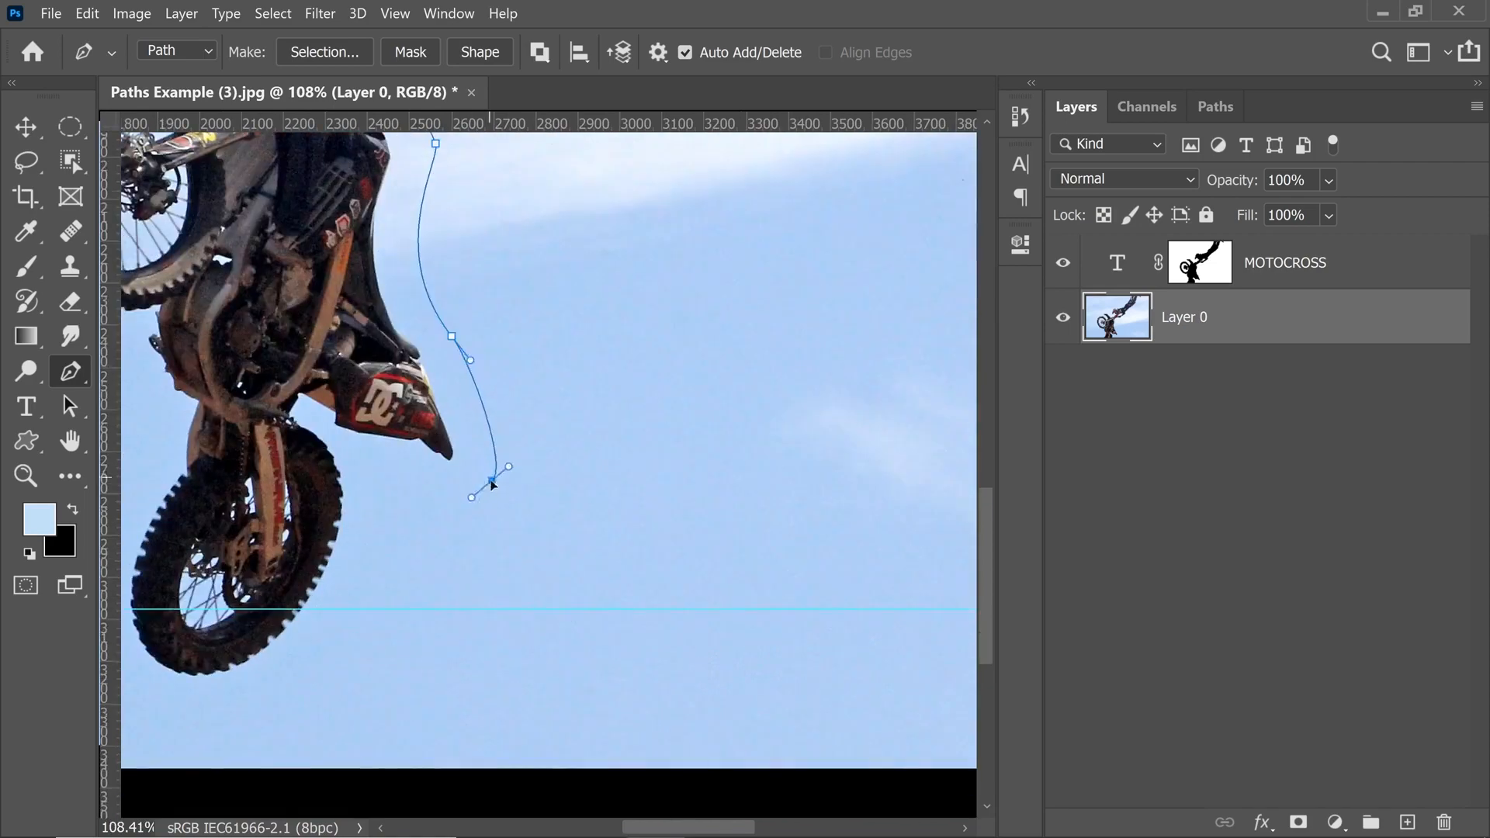
Step: Continue the path past the front wheel down to the lower guide
left_click_drag(334, 609, 291, 643)
left_click_drag(377, 576, 391, 567)
scroll(380, 544, "down", 8)
scroll(383, 459, "up", 2)
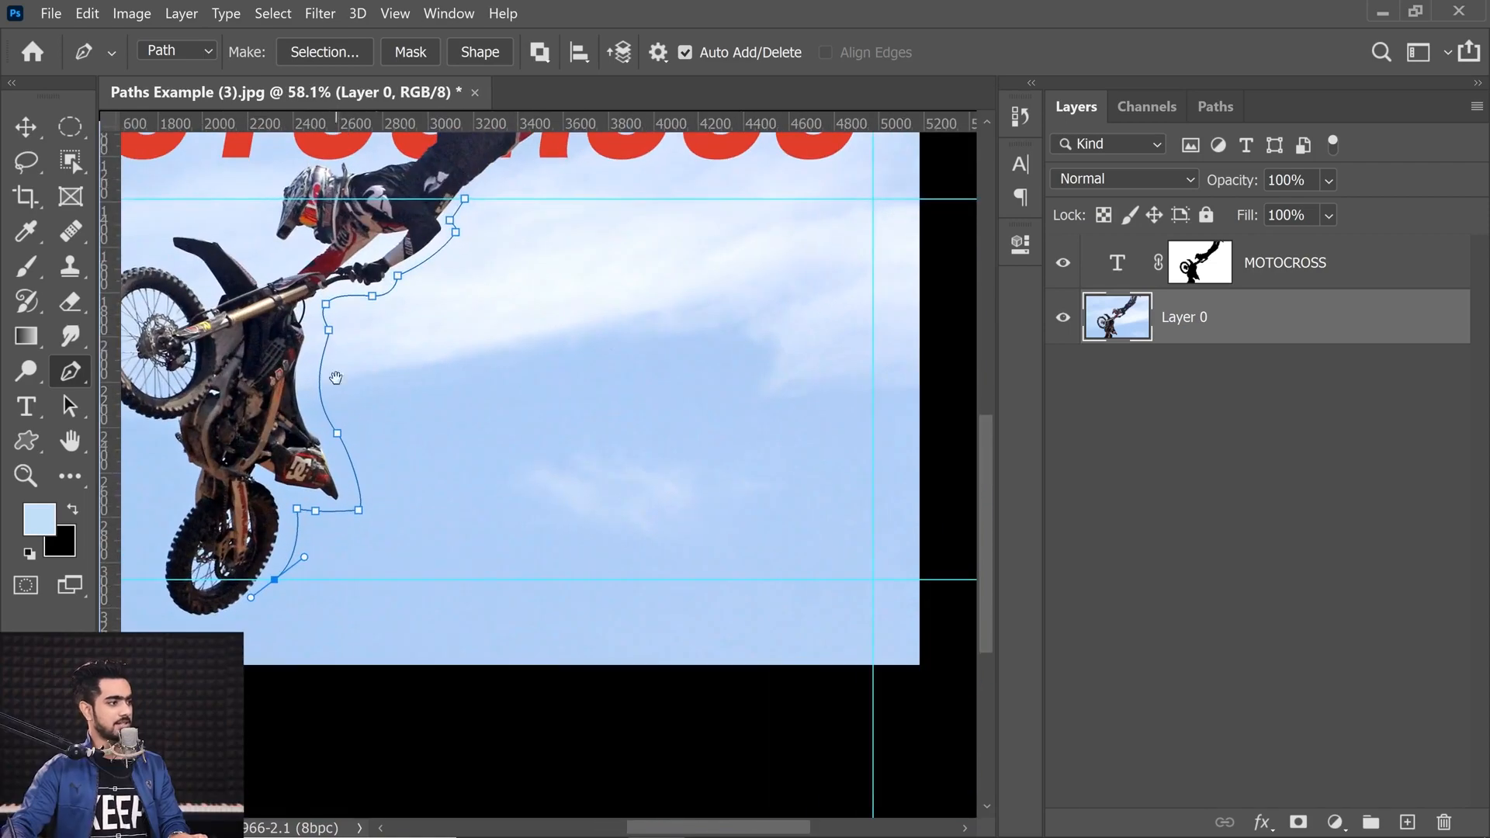
scroll(465, 559, "up", 3)
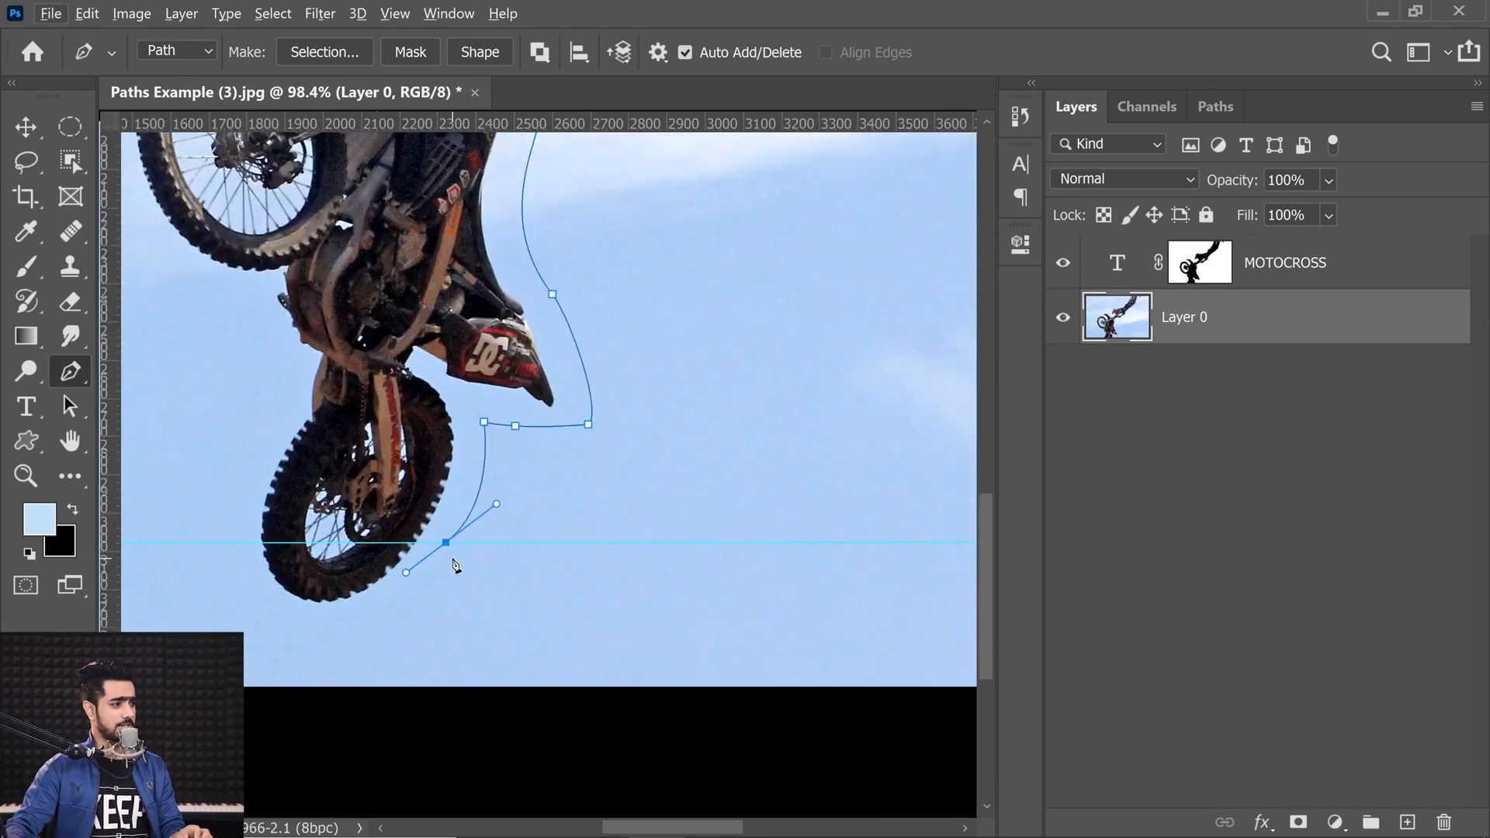
left_click(445, 544, "alt")
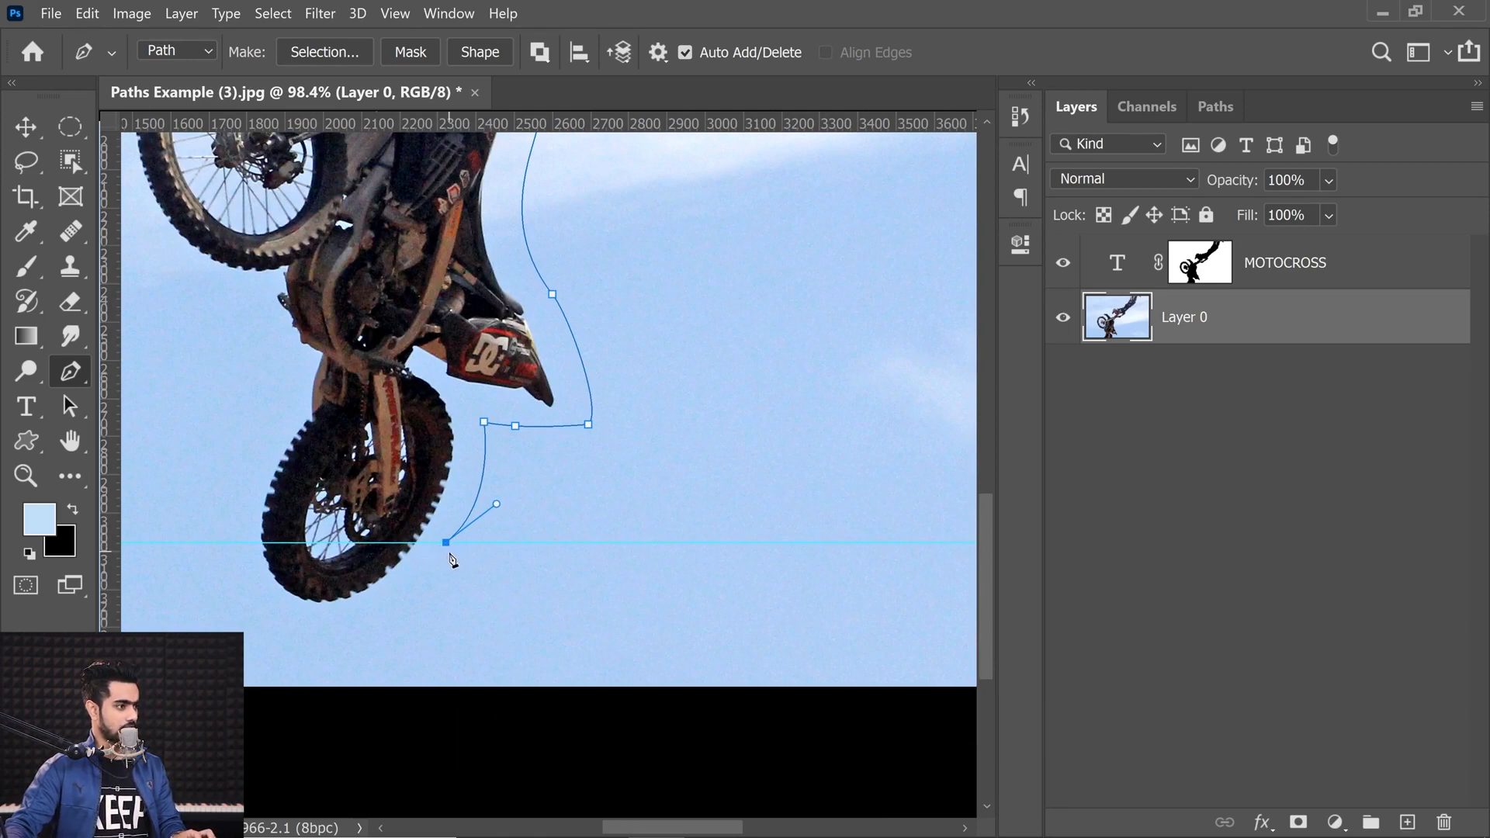
Step: Close the path through the guide corners on the right back to the starting anchor
scroll(550, 529, "down", 1)
left_click_drag(953, 519, 664, 551)
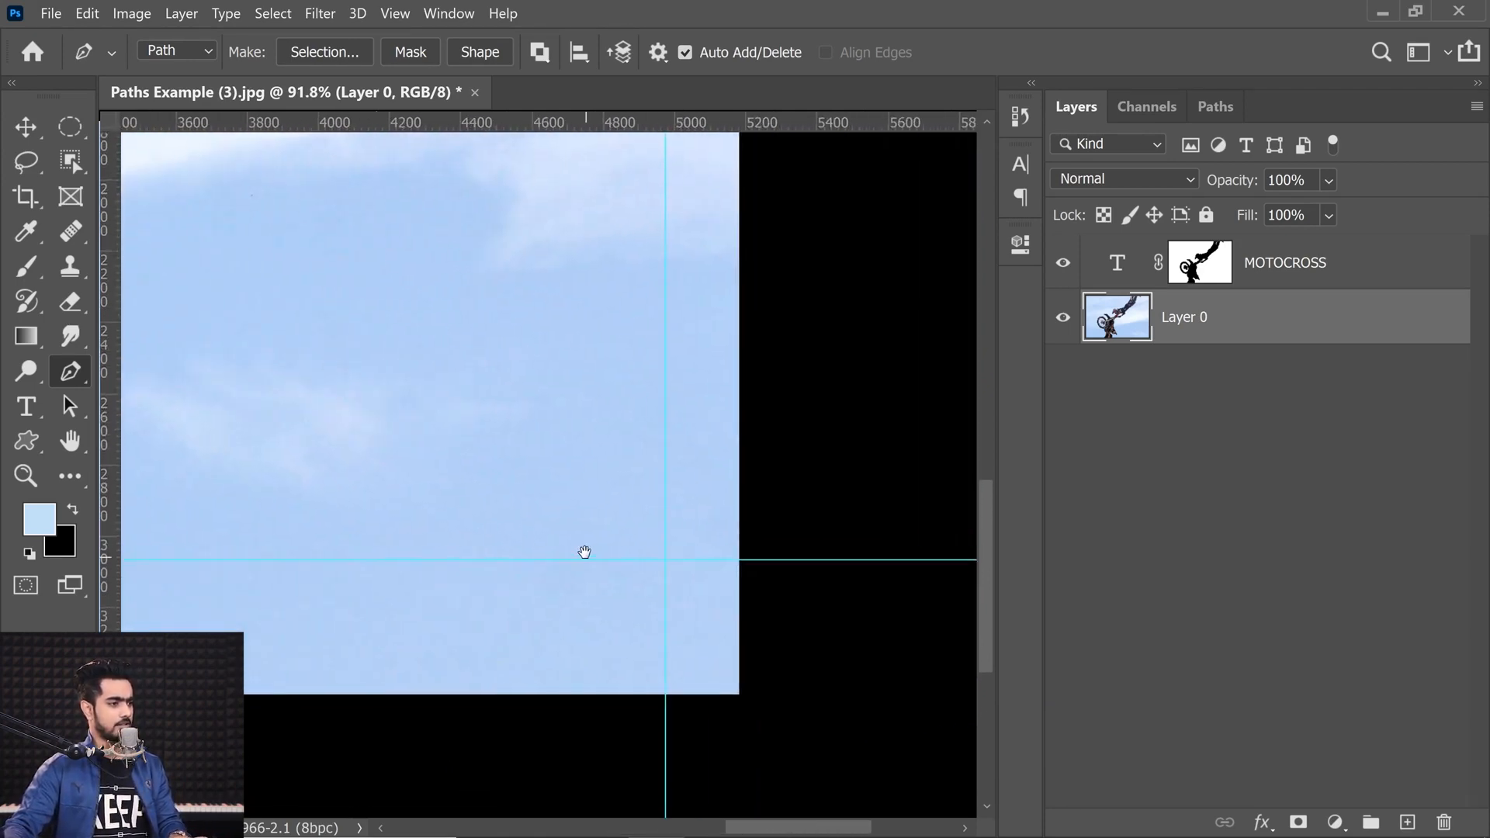
left_click(669, 563, "shift")
scroll(677, 567, "up", 5)
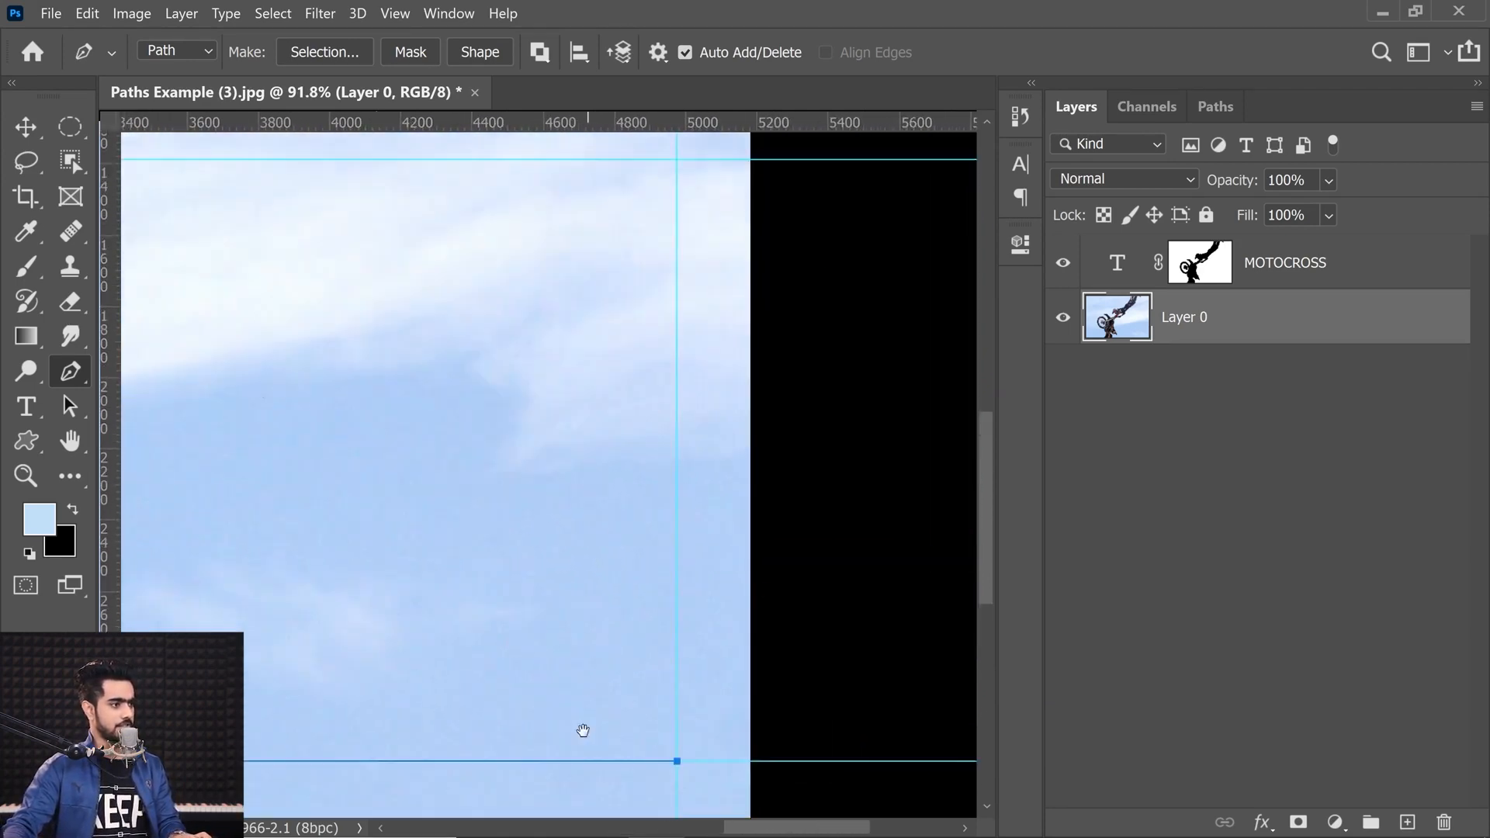
left_click(629, 383, "shift")
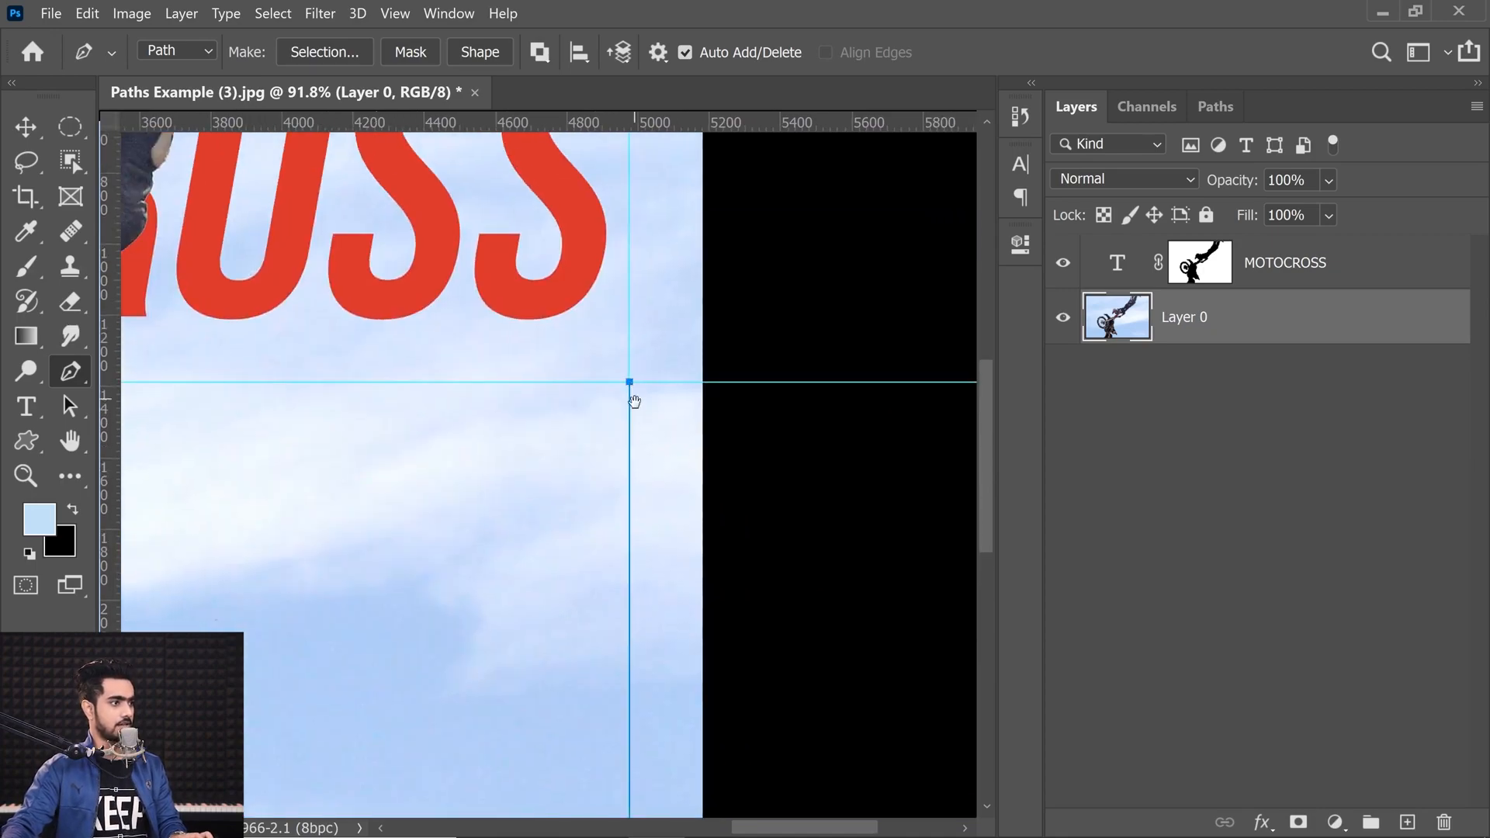
left_click_drag(630, 383, 948, 419)
left_click_drag(357, 429, 499, 392)
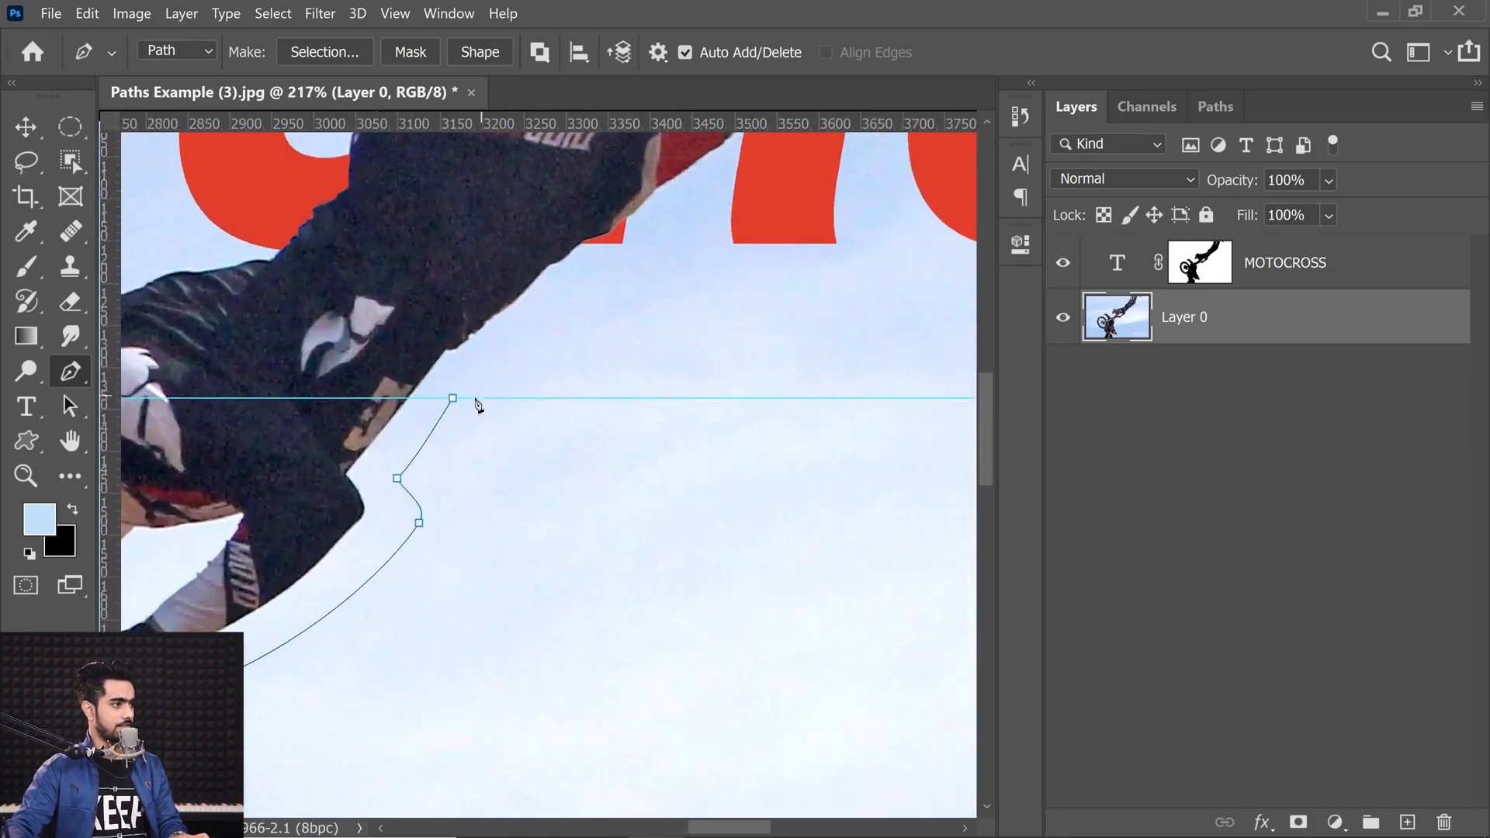
left_click(452, 399)
left_click_drag(500, 444, 411, 359)
left_click_drag(412, 359, 565, 435)
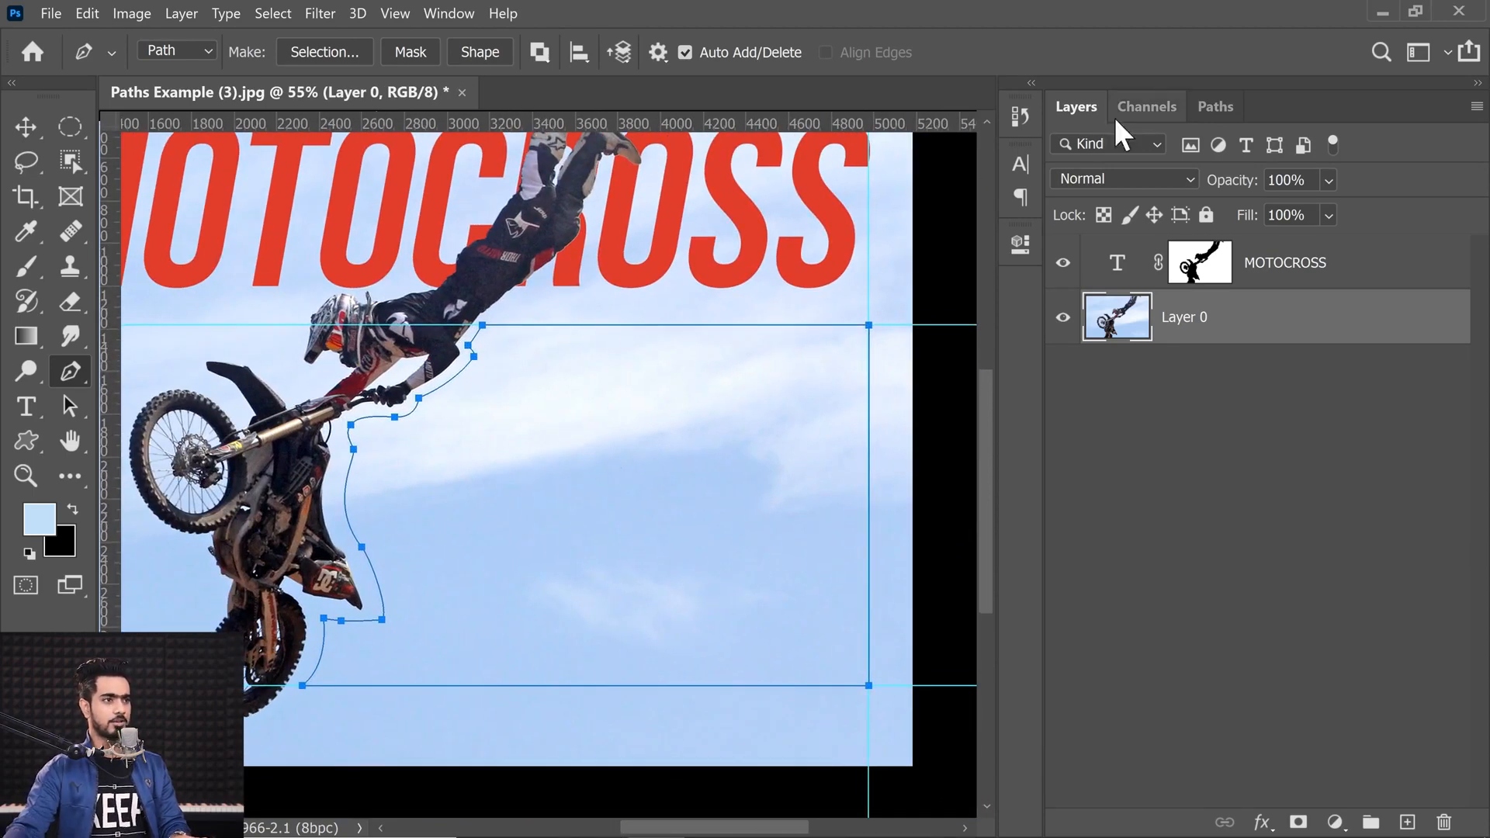
Step: Save the traced work path under the name Body Text
left_click(1210, 108)
double_click(1185, 166)
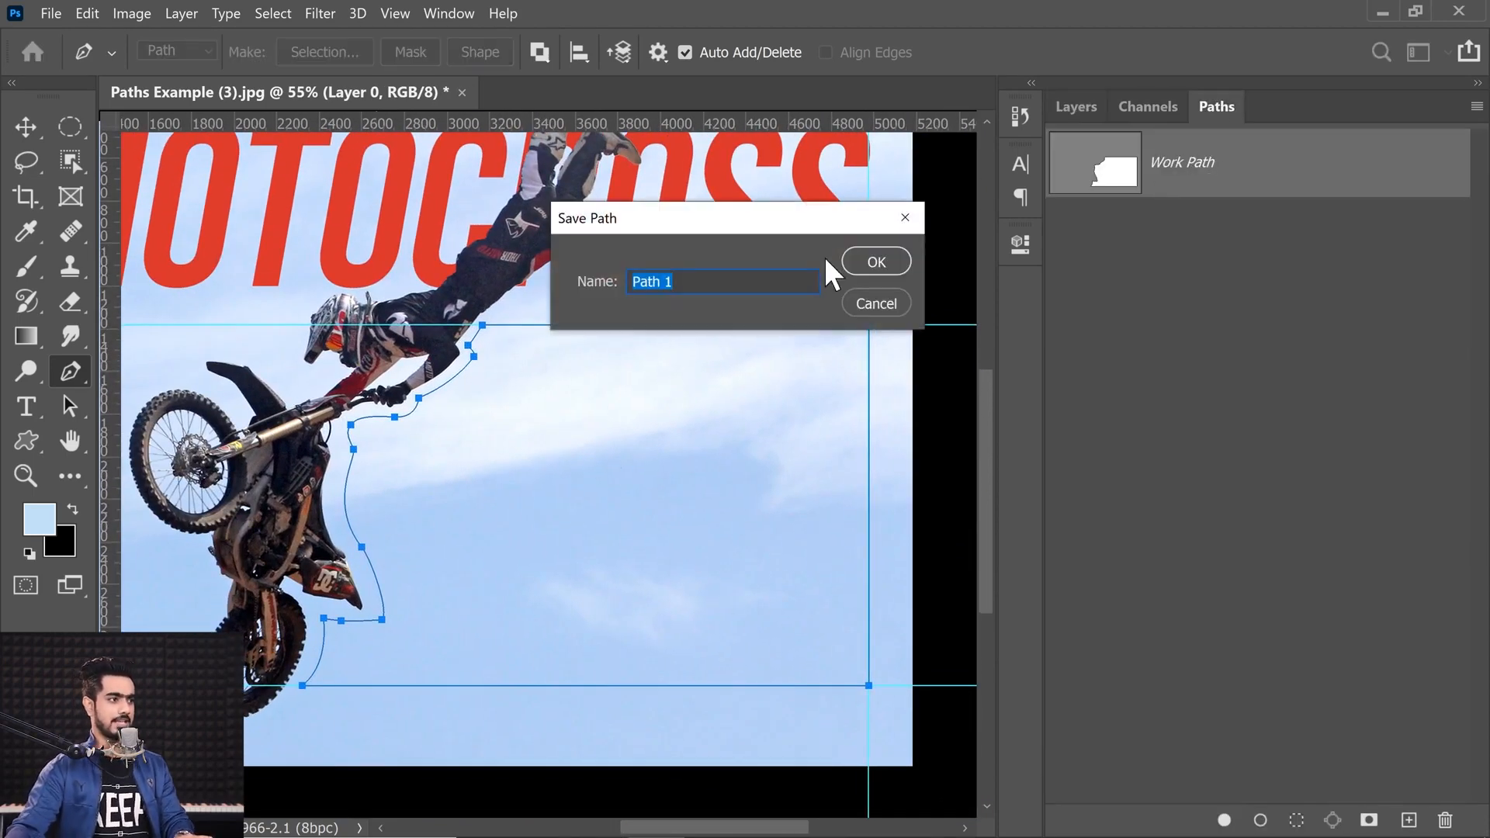
type("BN")
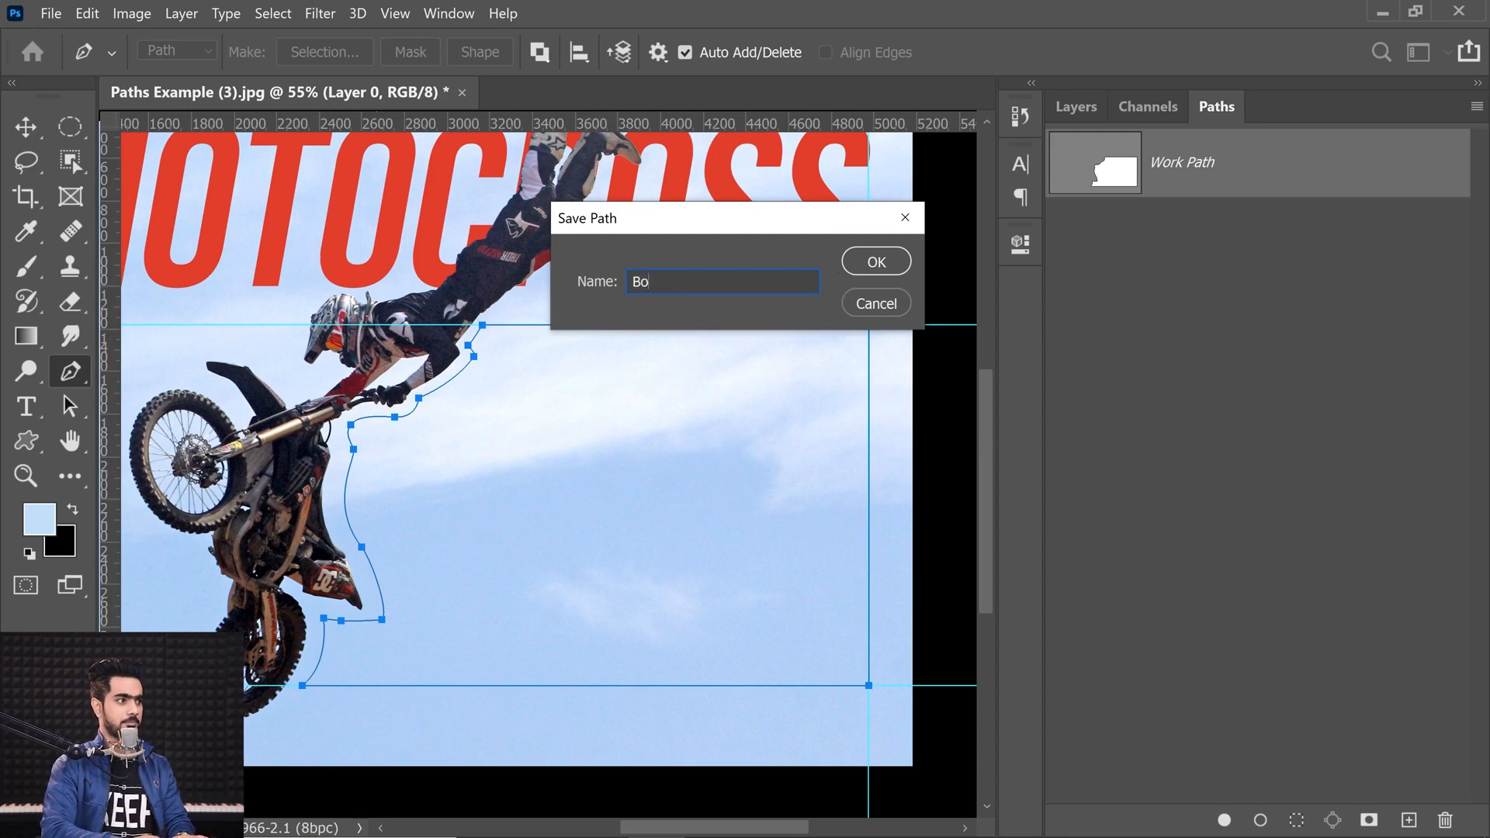
key("BackSpace")
key("BackSpace")
type("t")
key("Return")
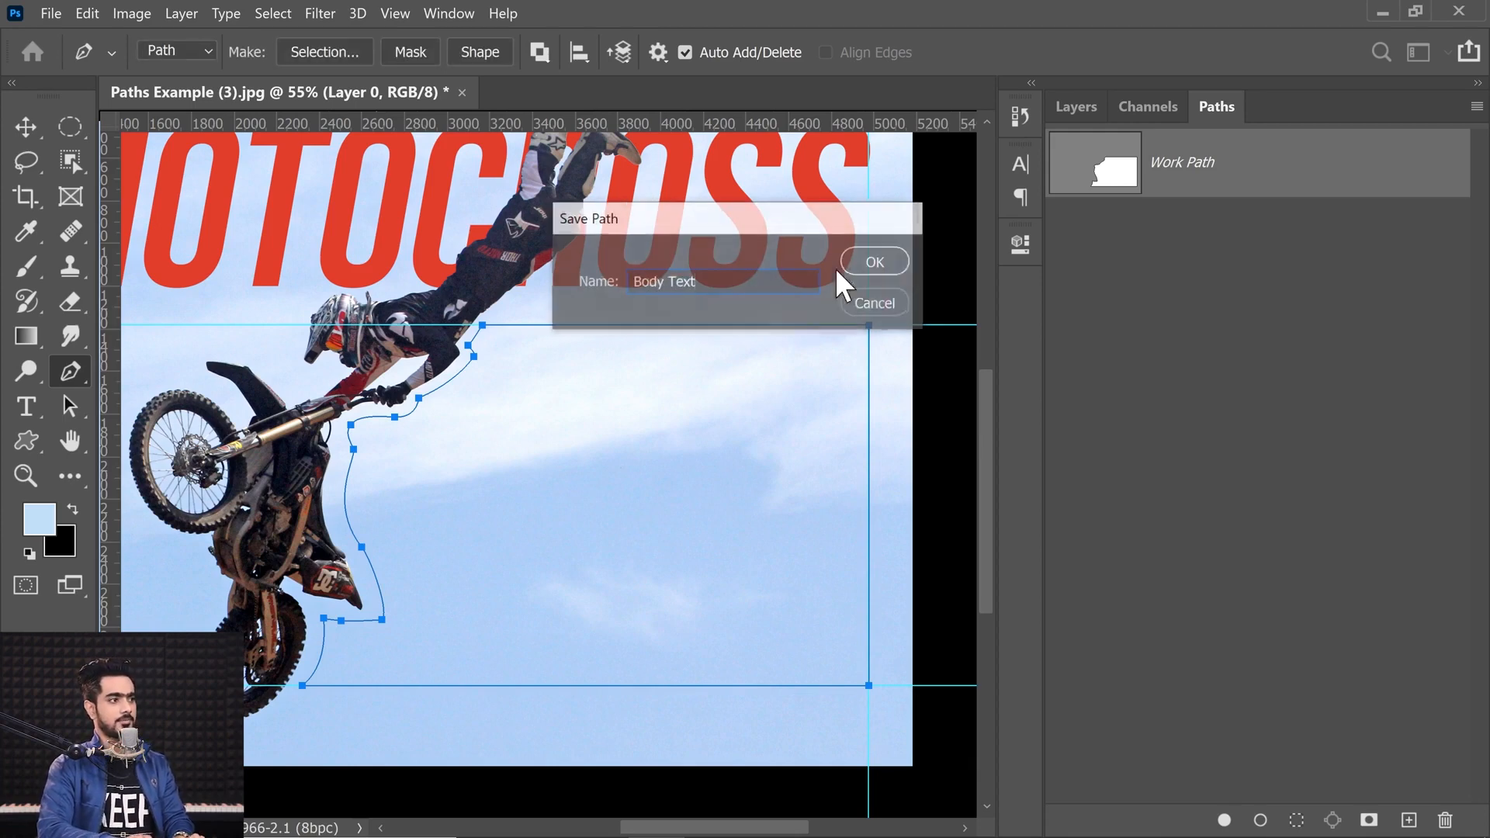
key("Return")
Step: Create a paragraph text area inside the Body Text path with the Type tool
left_click(1188, 175)
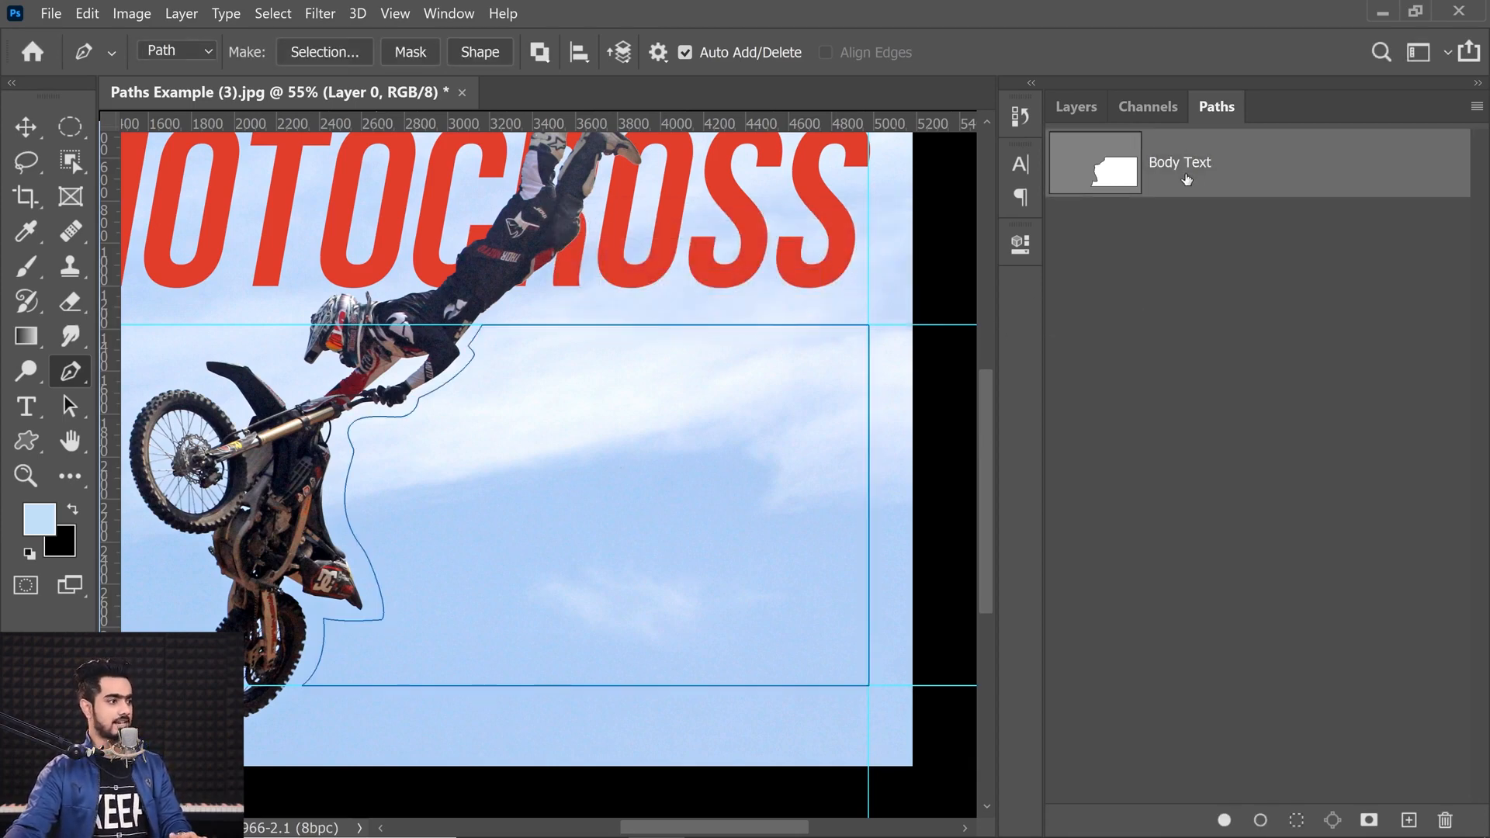
left_click(33, 406)
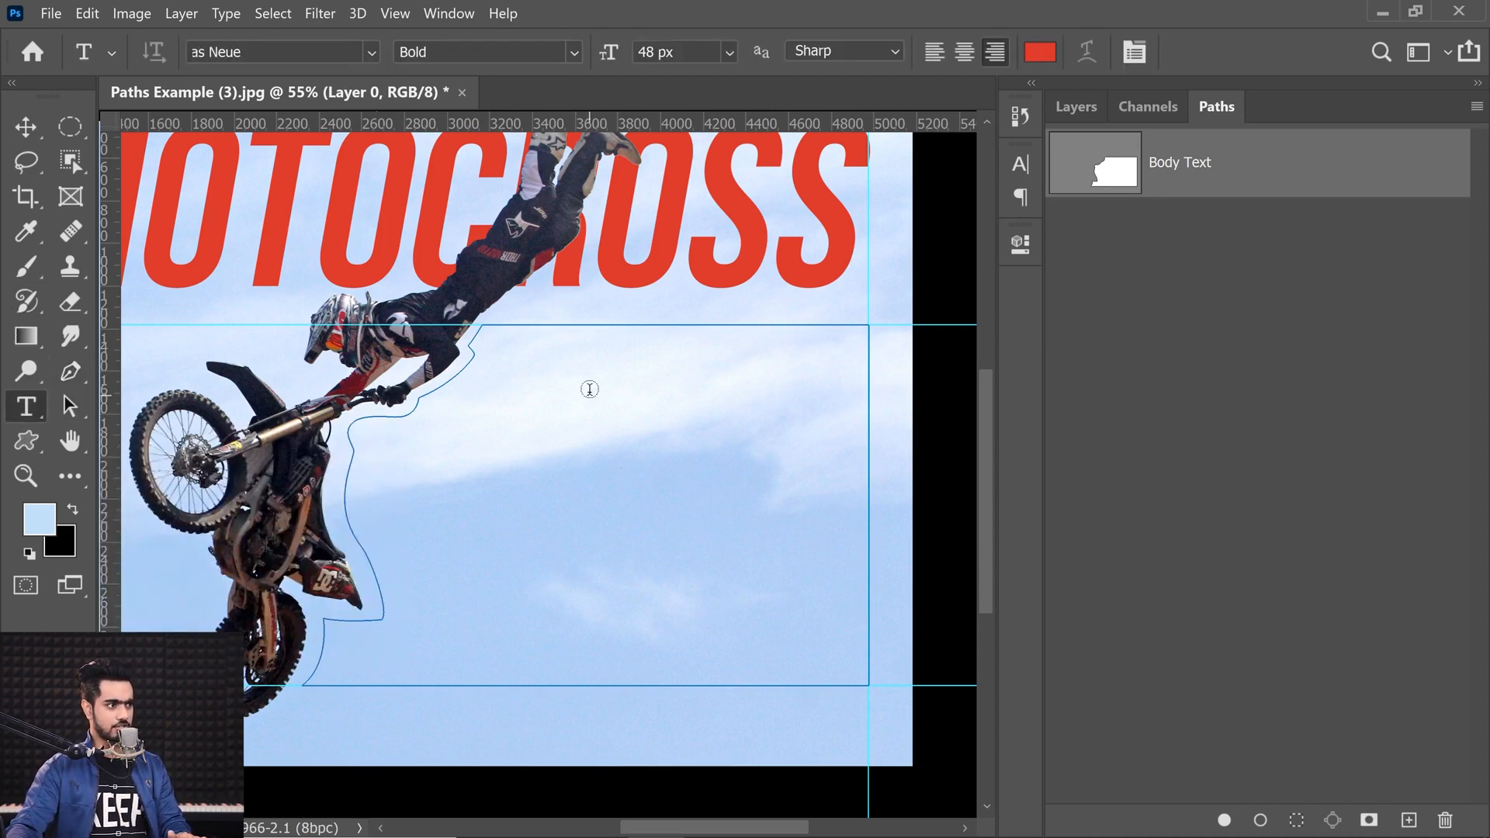
left_click(560, 398)
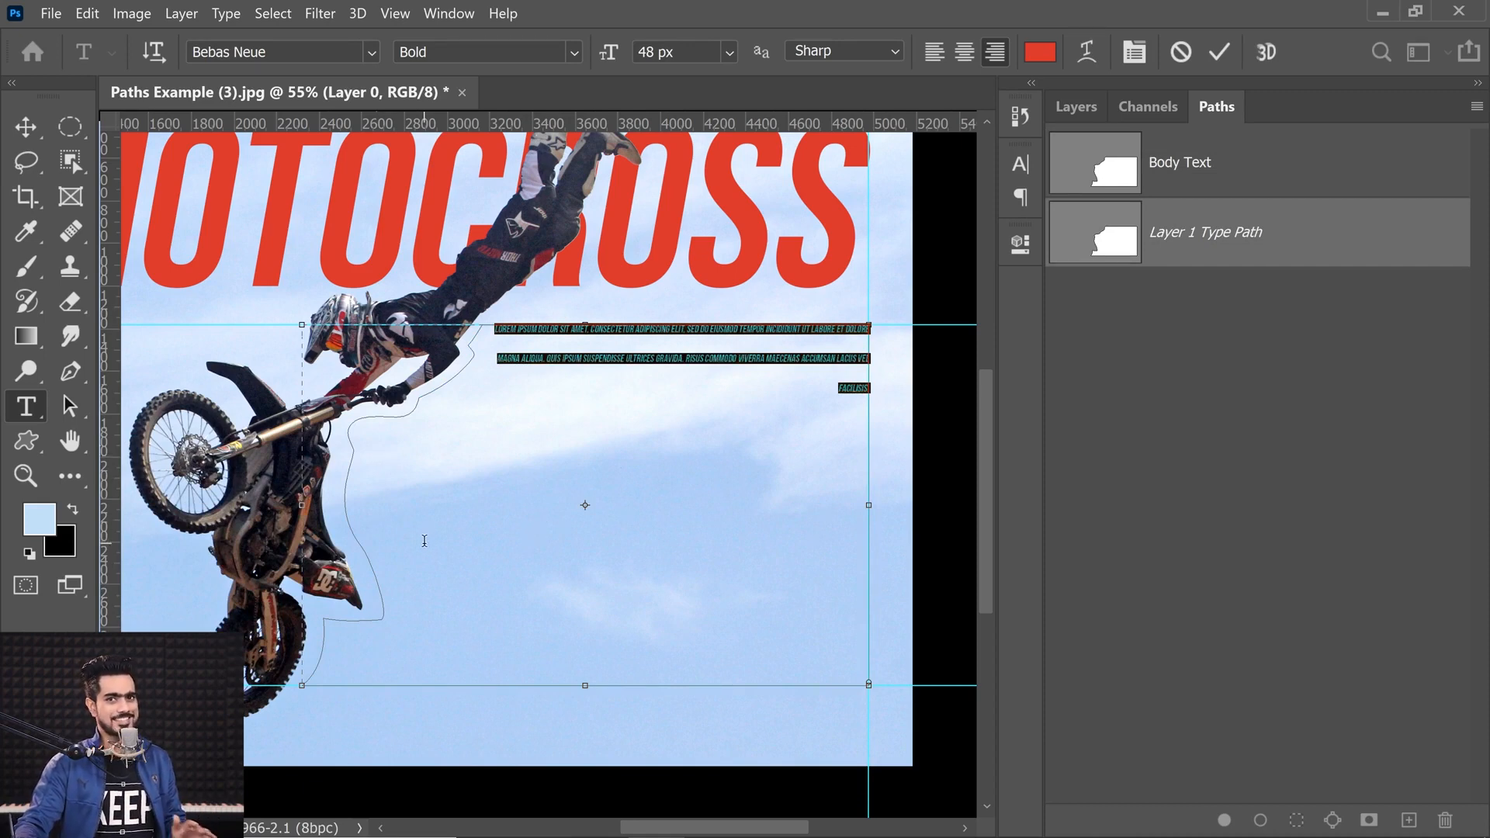
Step: Left-align the path text and set its font to Minion Variable Concept
left_click(934, 51)
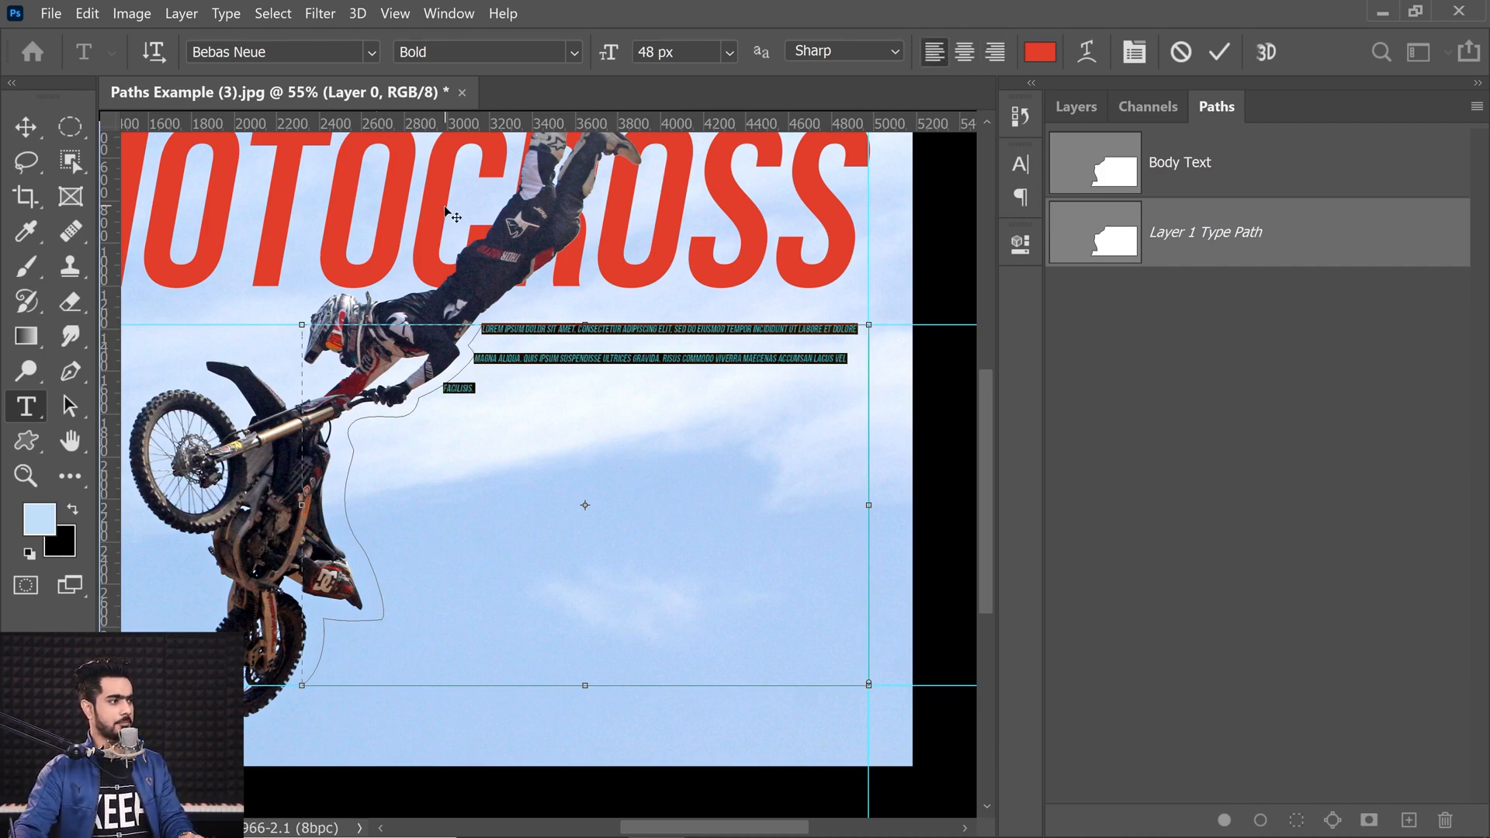
left_click(370, 52)
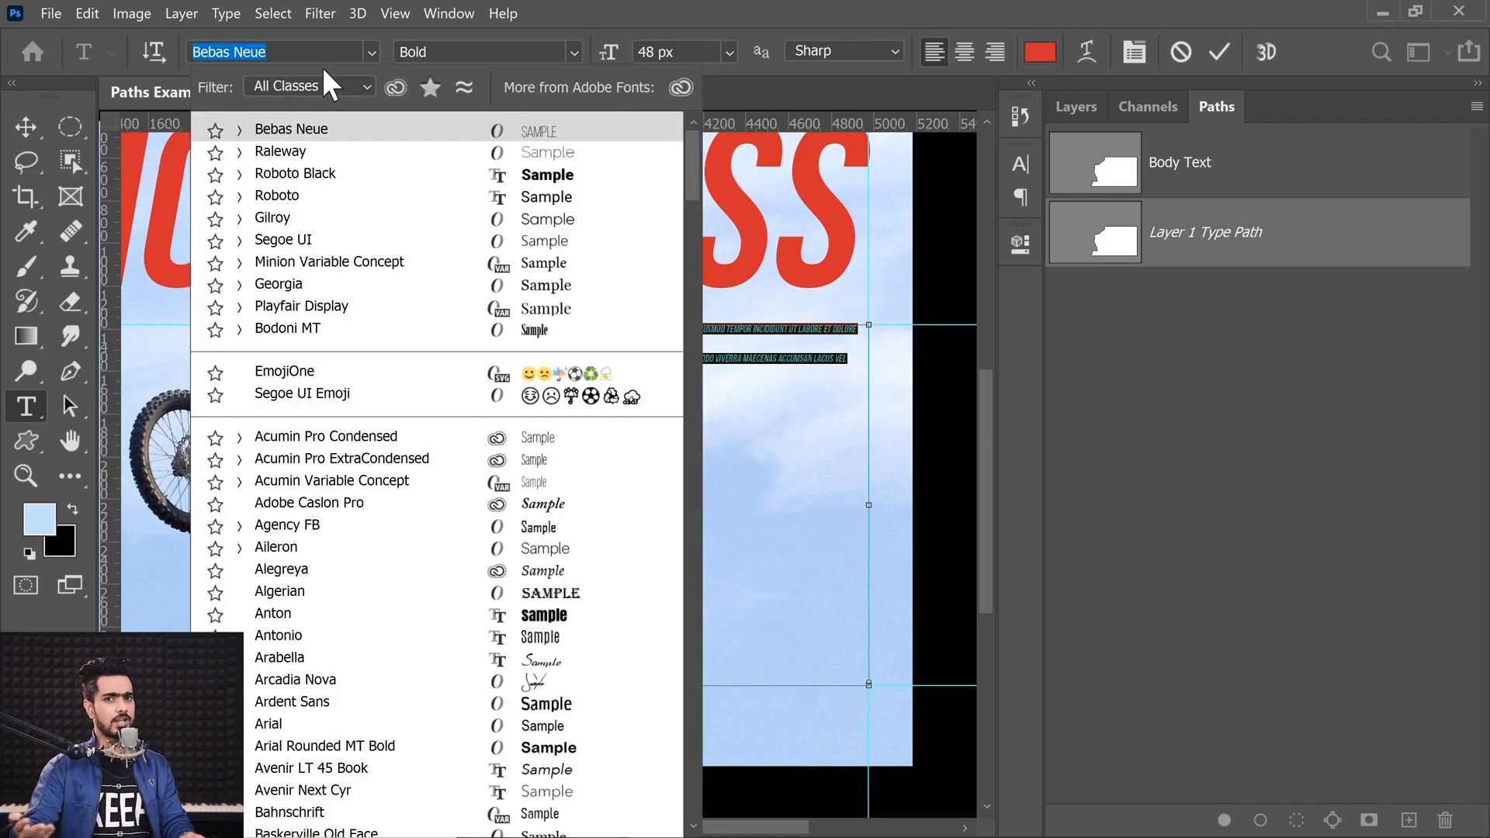
type("m")
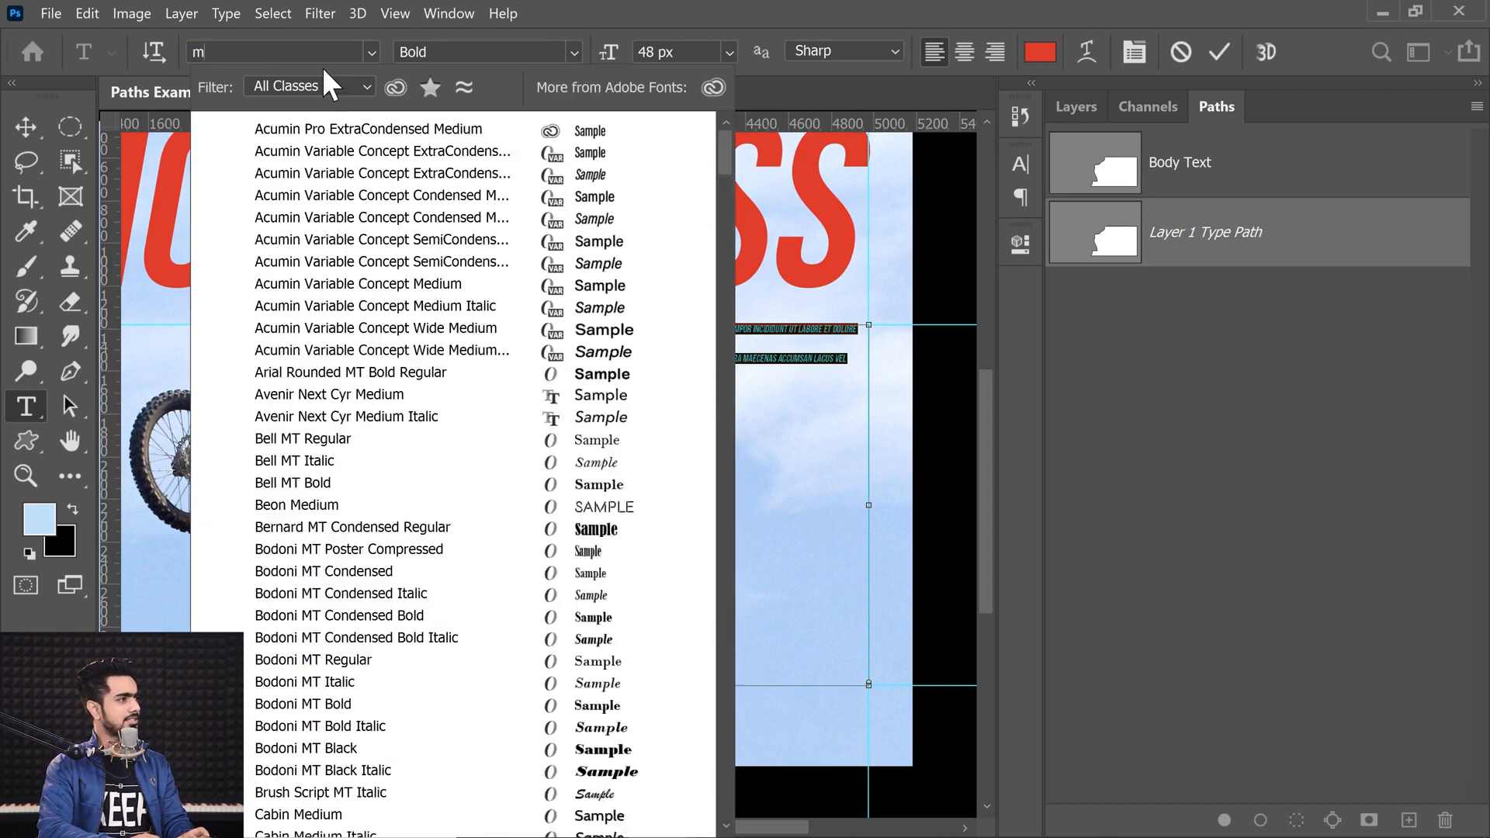
type("inion")
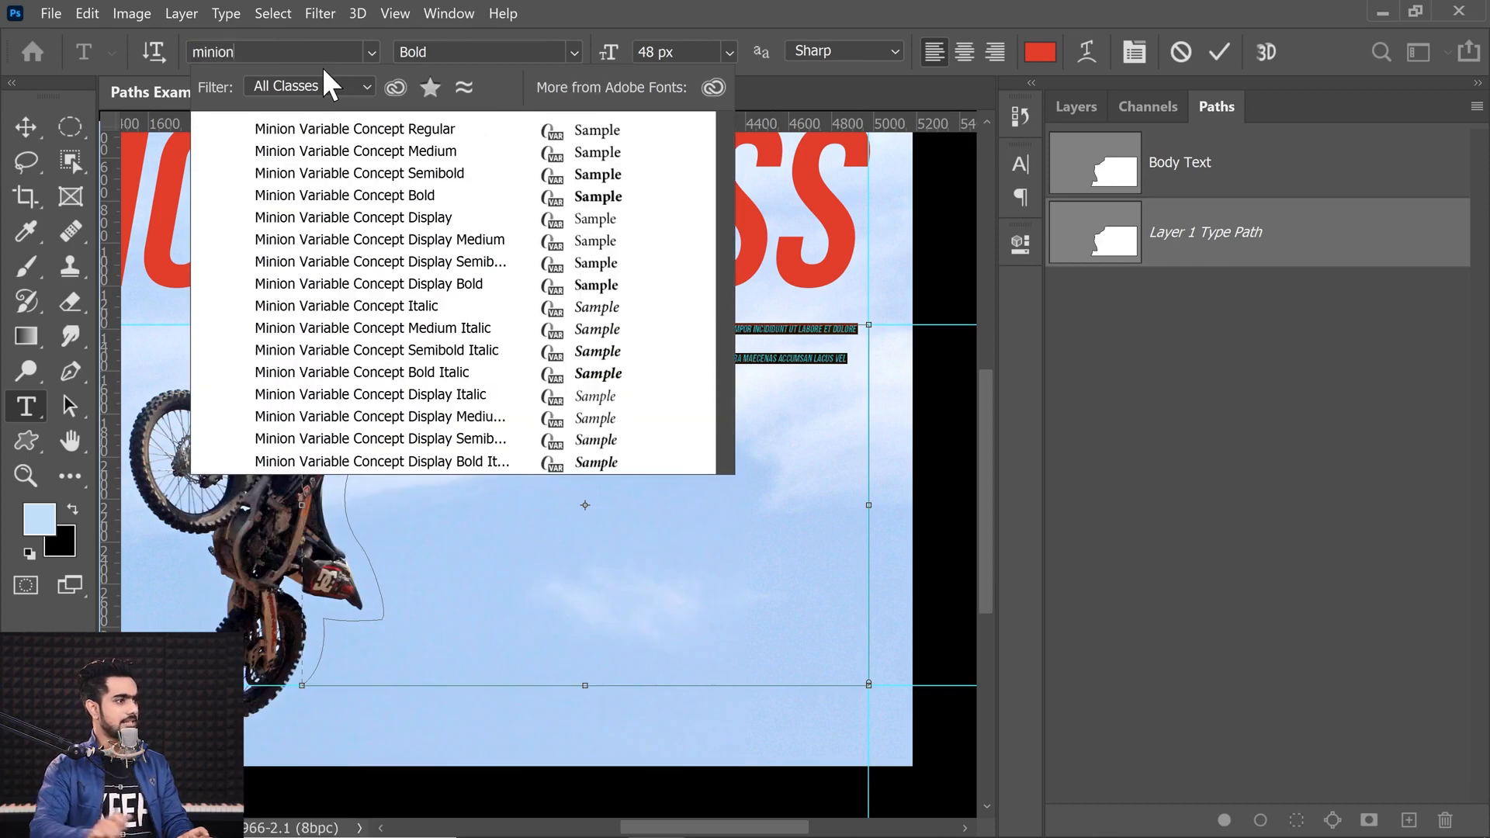
left_click(317, 130)
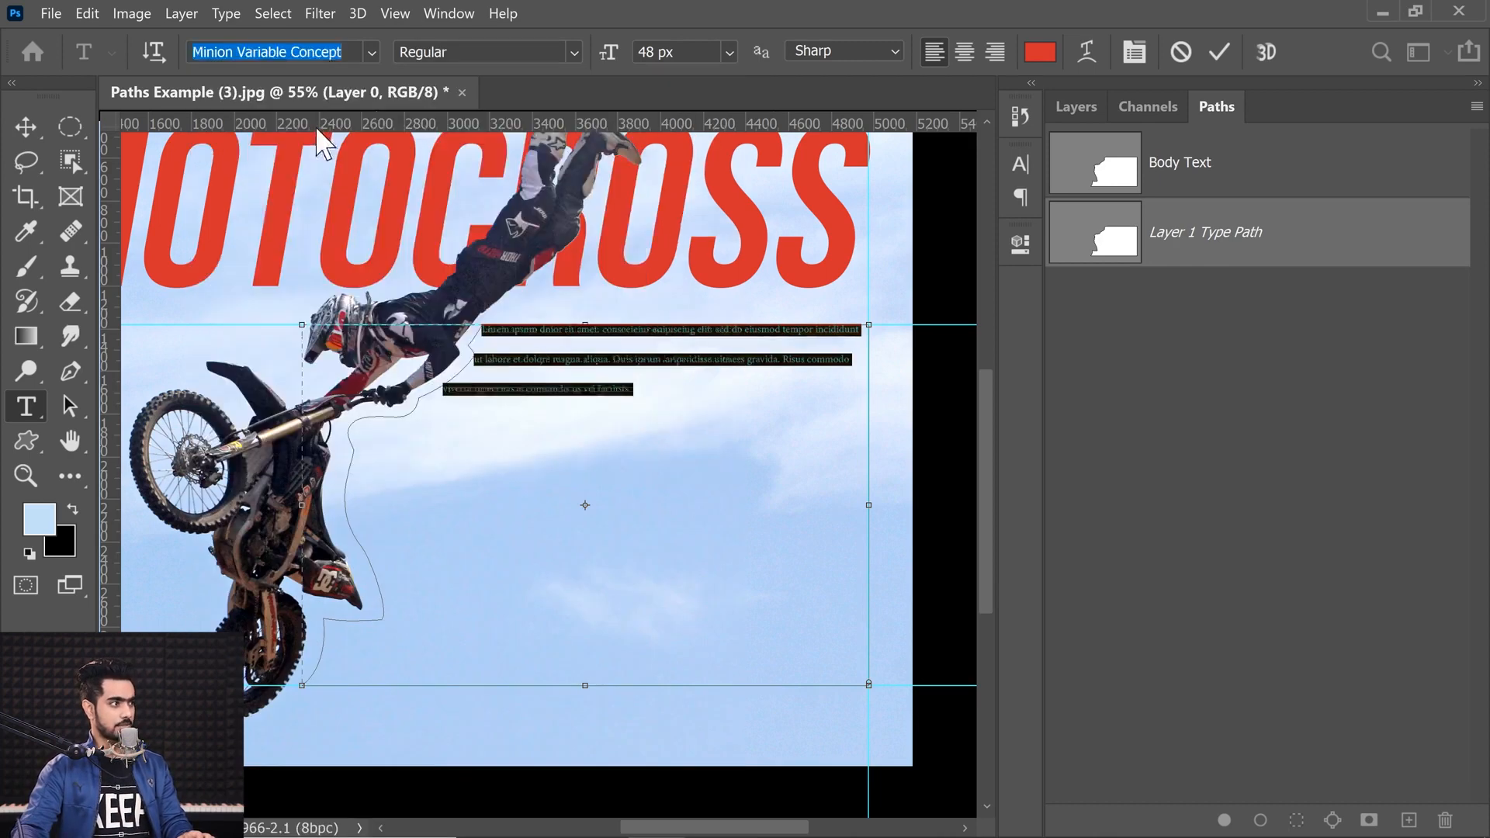
Step: Set the text's leading to Auto in the Character panel
left_click_drag(776, 239, 930, 276)
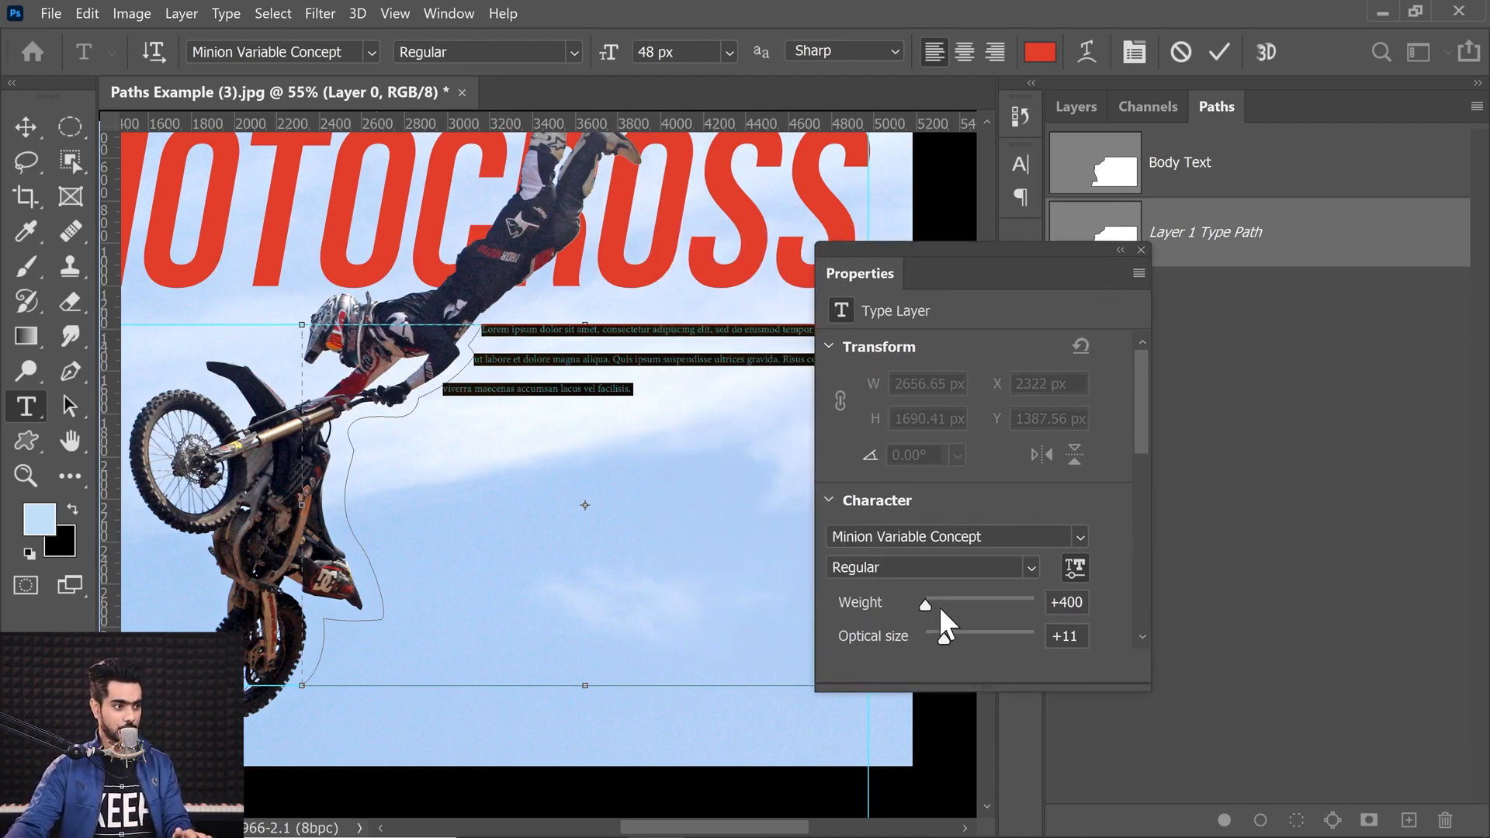
left_click_drag(1125, 439, 1137, 621)
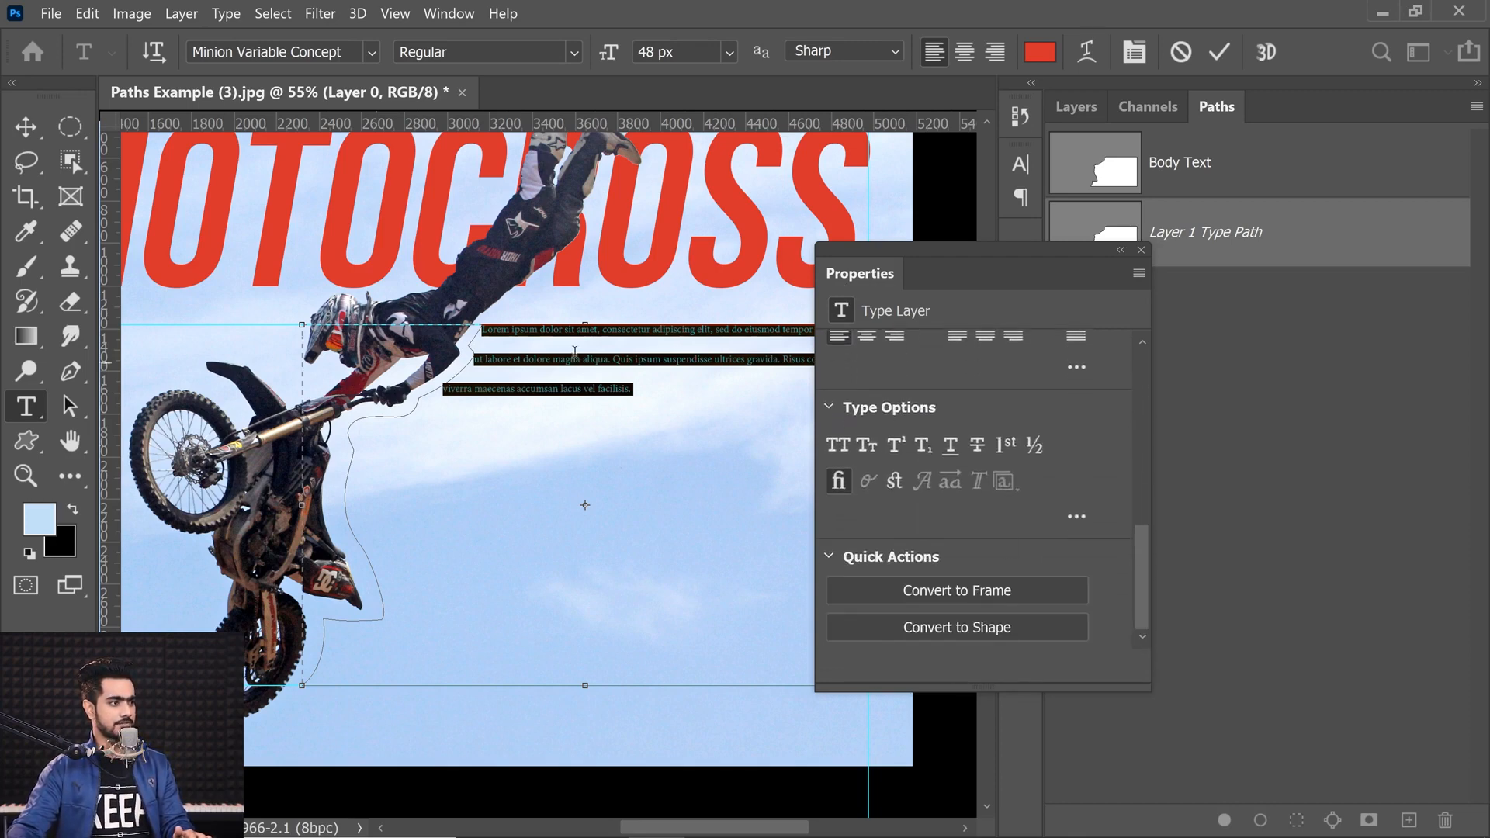
left_click(1134, 51)
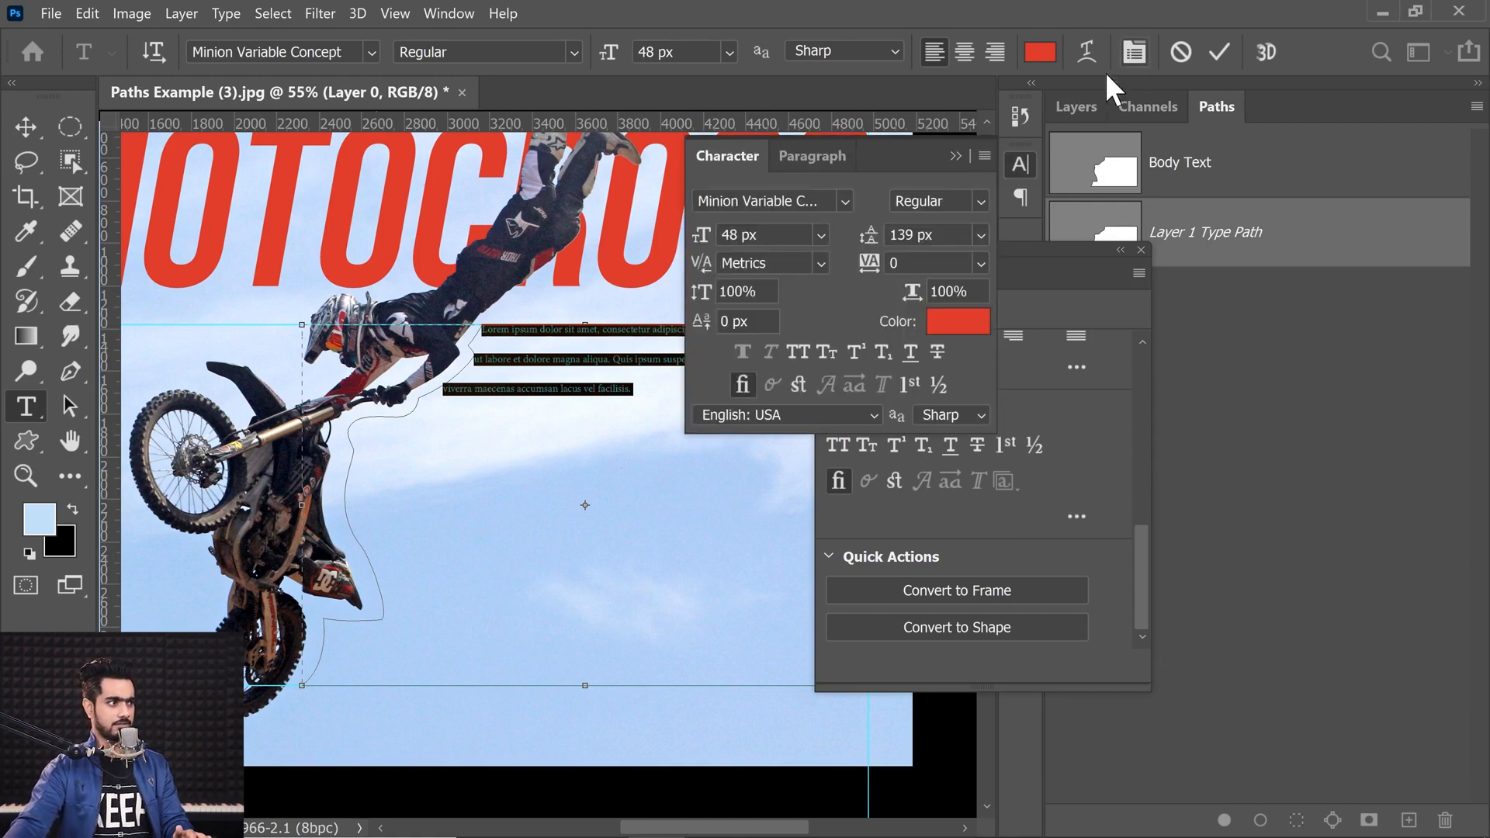
left_click(984, 156)
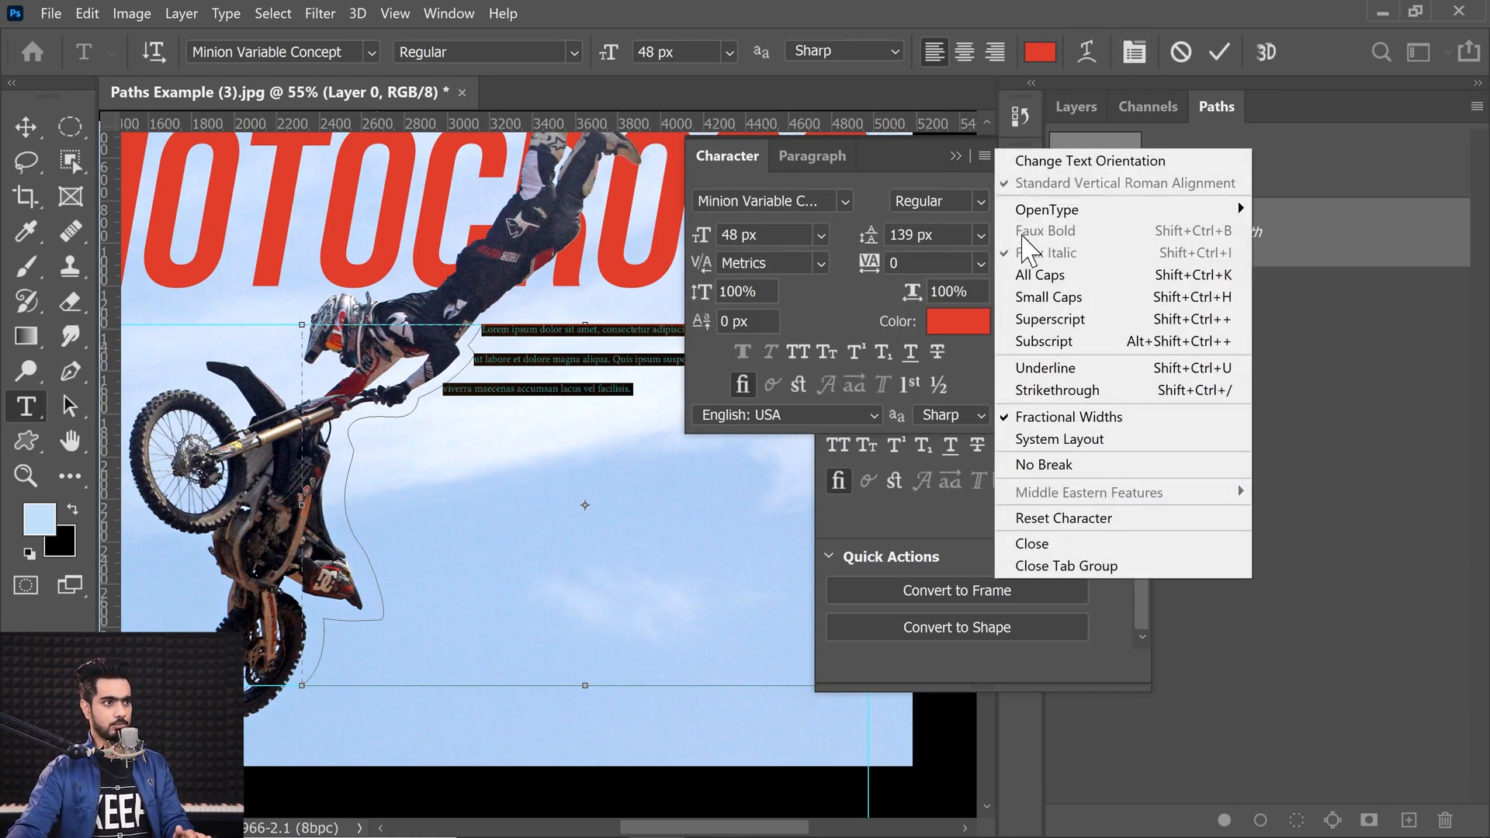
left_click(983, 156)
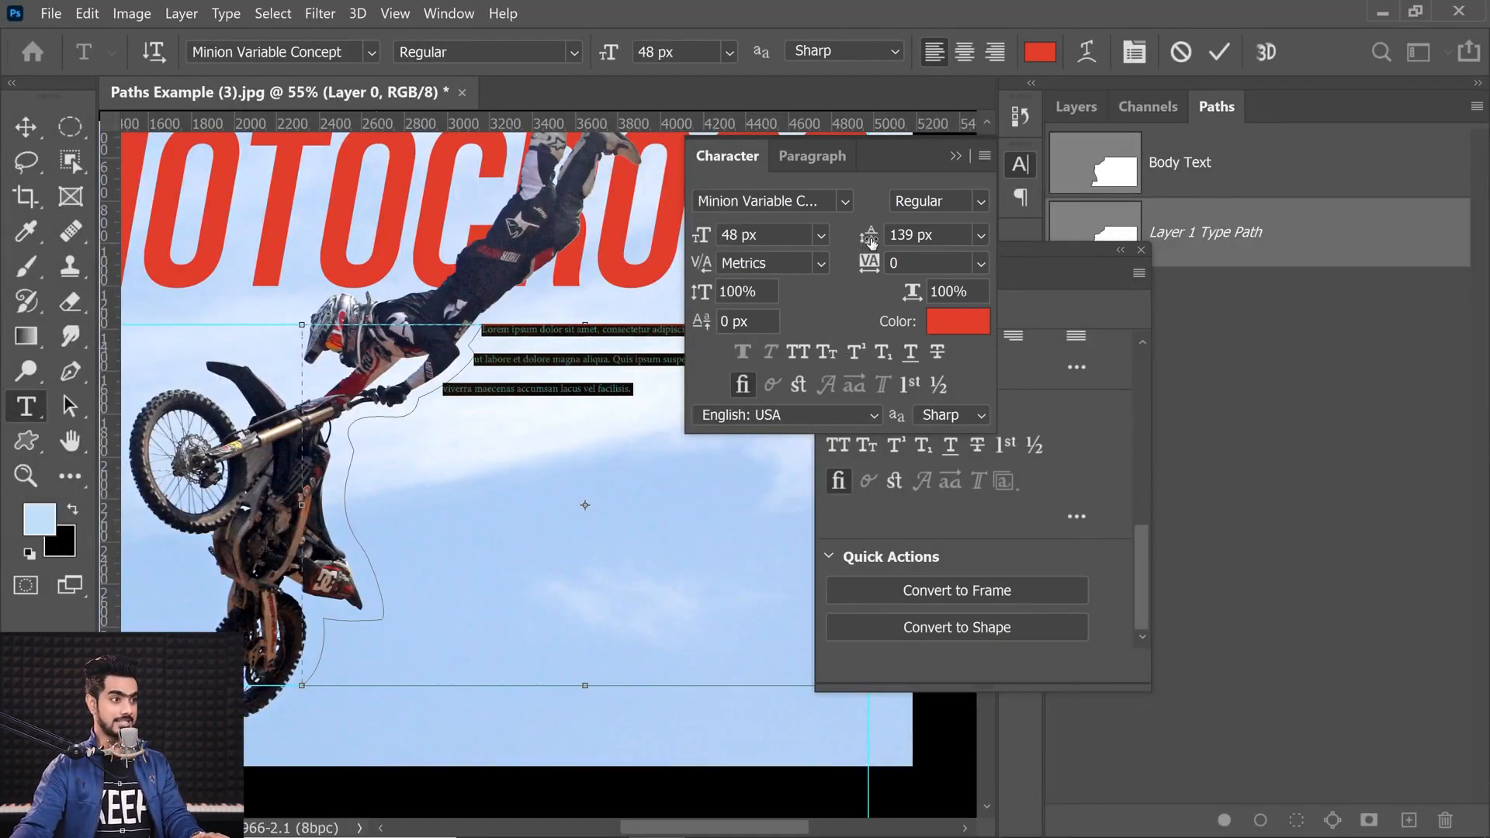
left_click(980, 235)
left_click(938, 256)
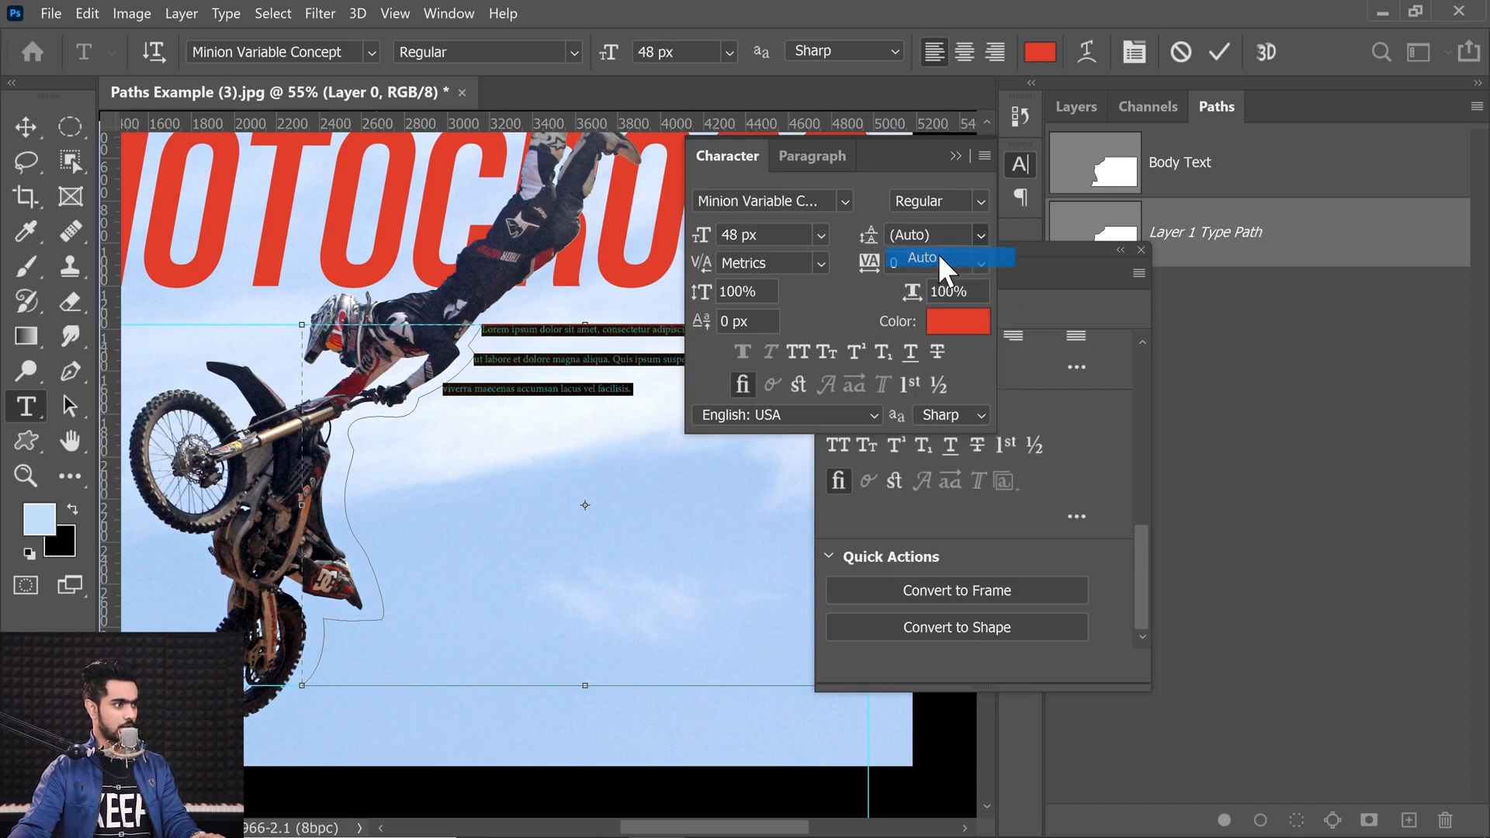
left_click(956, 156)
Step: Set the text color to black, 000000
left_click(1038, 55)
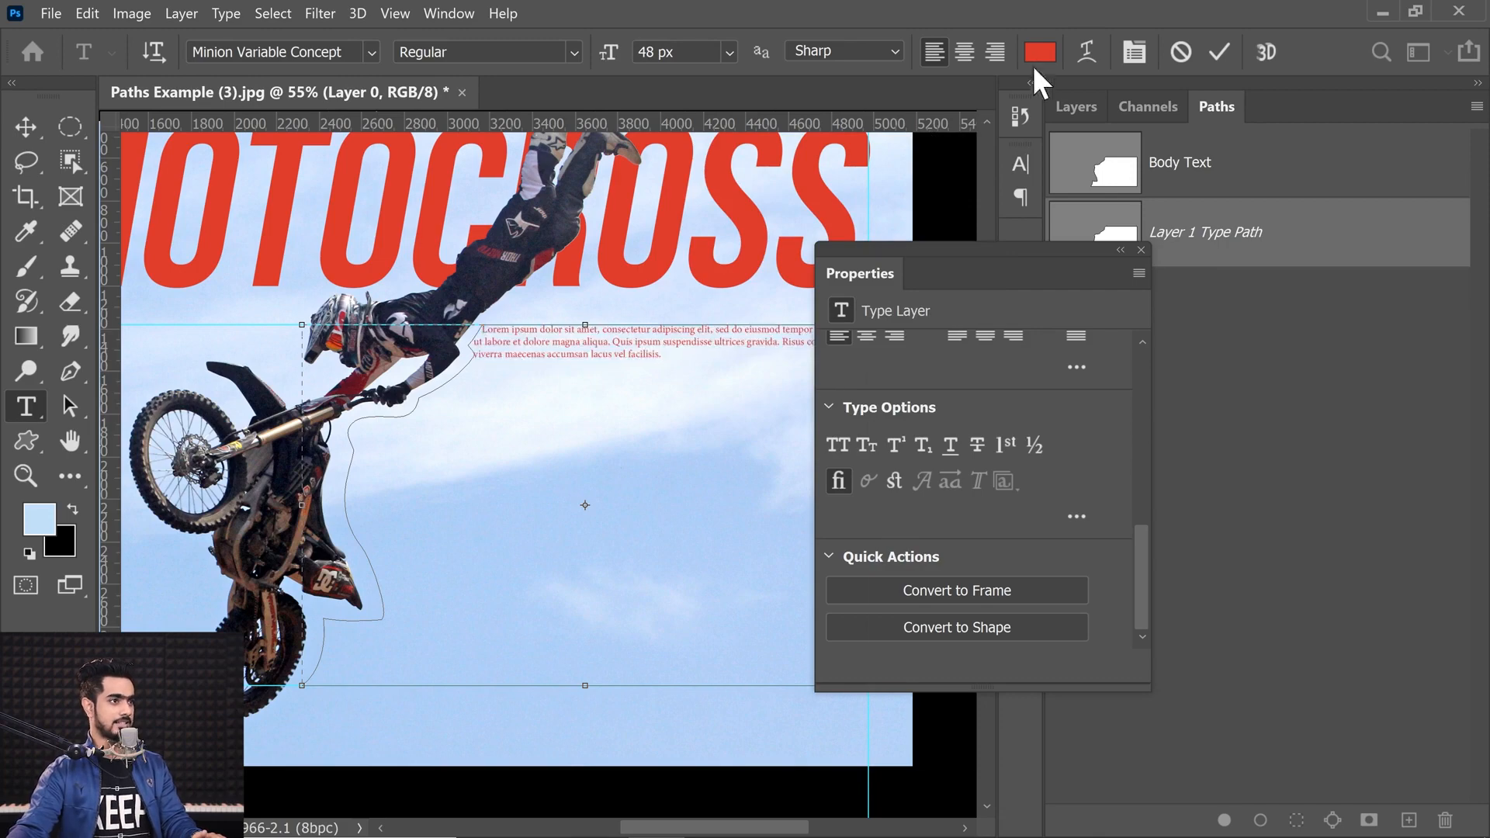
type("000000")
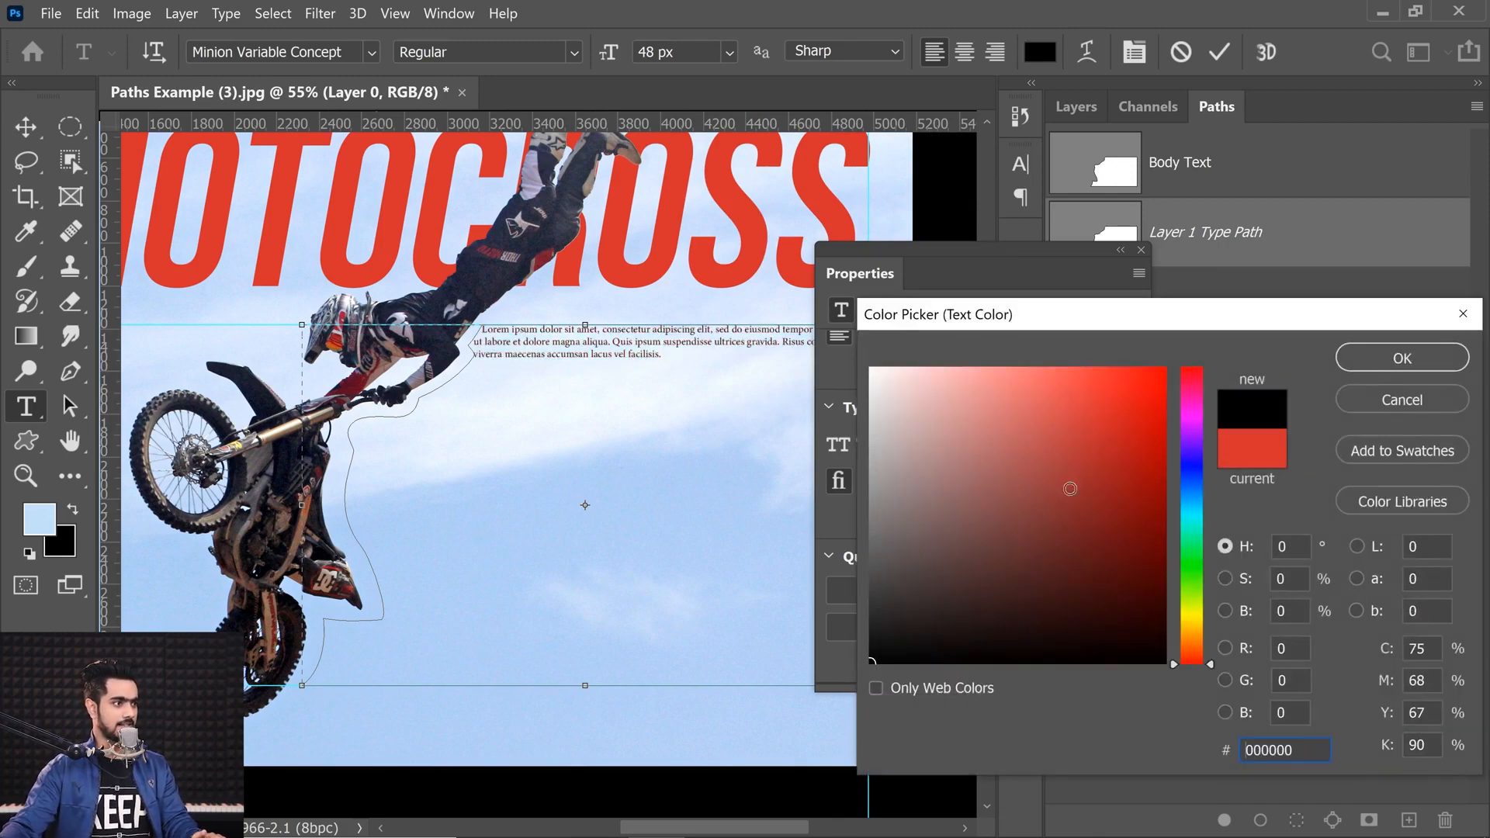
left_click(1375, 360)
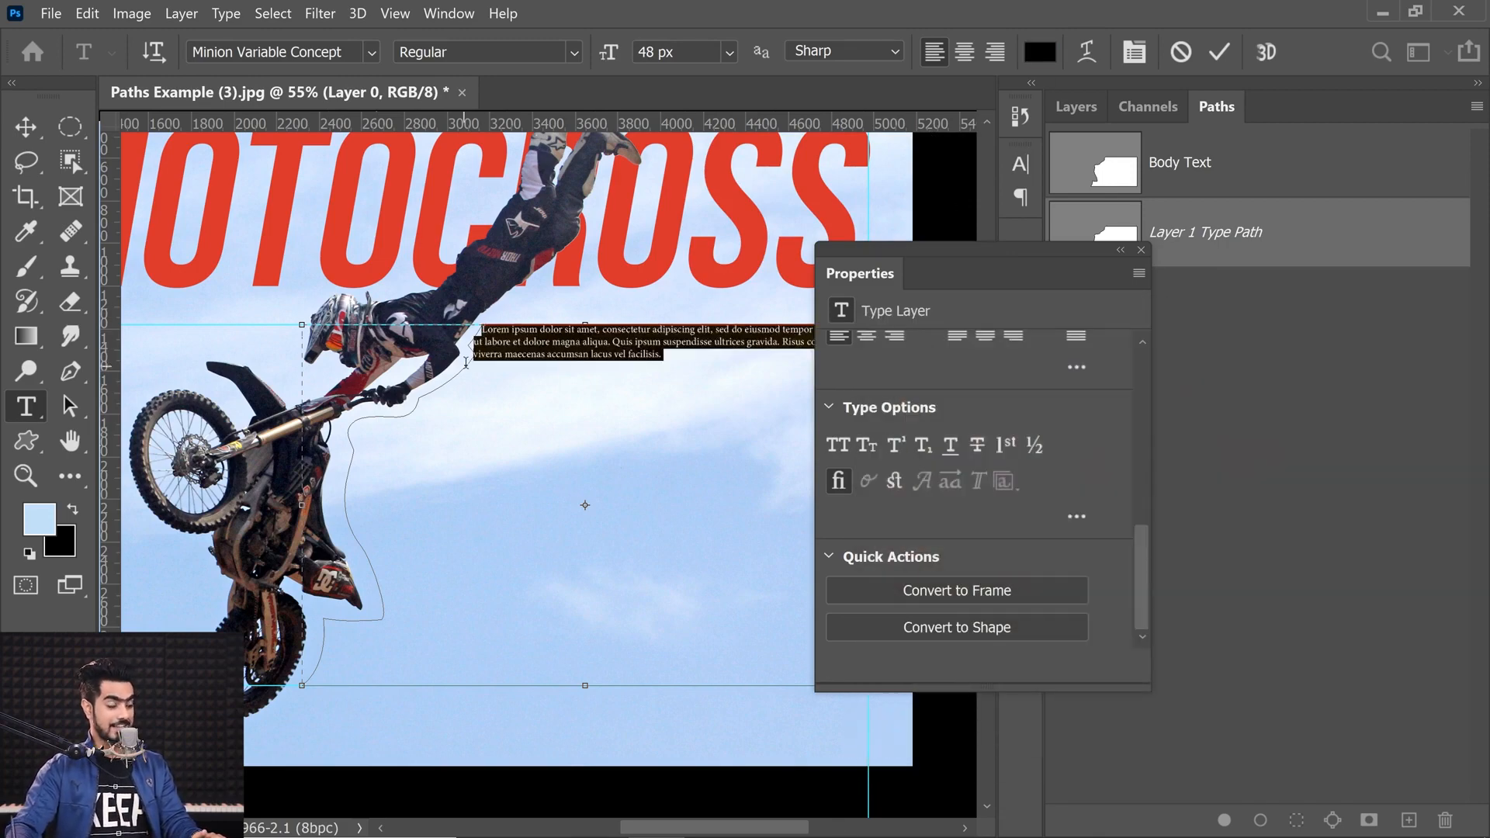
Step: Select all the placeholder text and replace it with pasted Lorem Ipsum
left_click(674, 362)
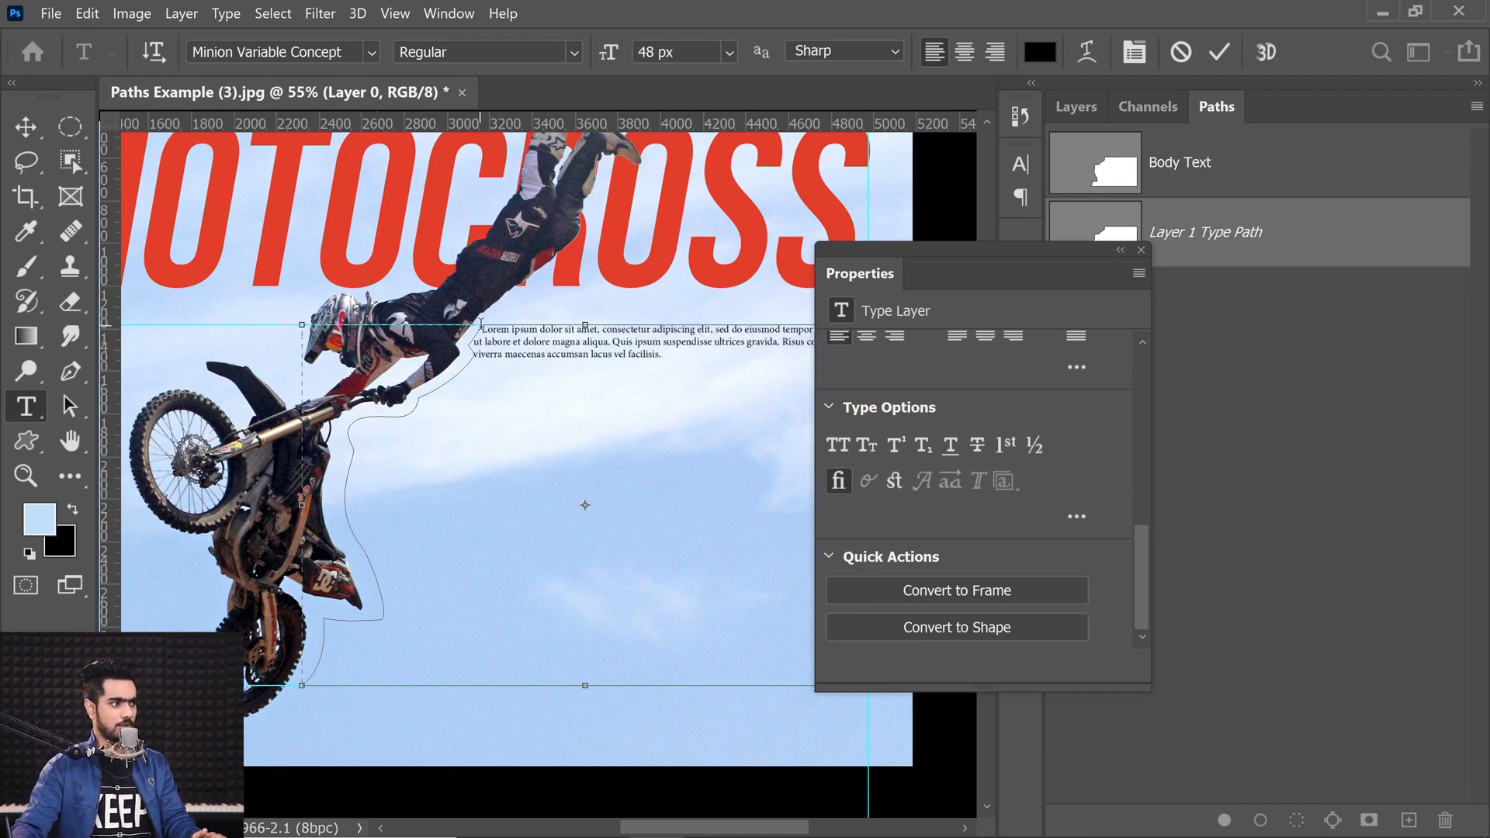
left_click_drag(478, 326, 676, 353)
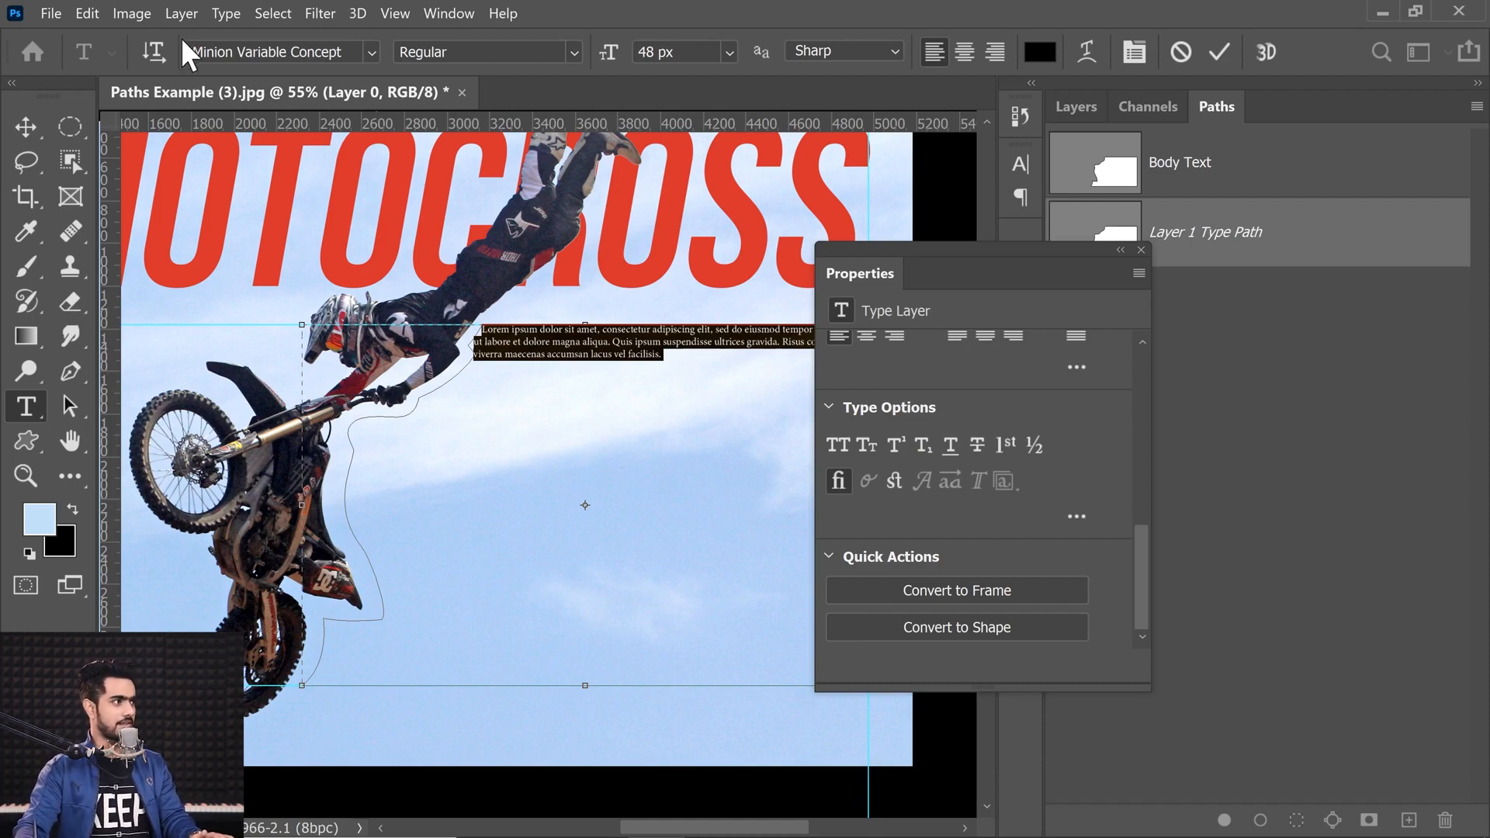
left_click(225, 17)
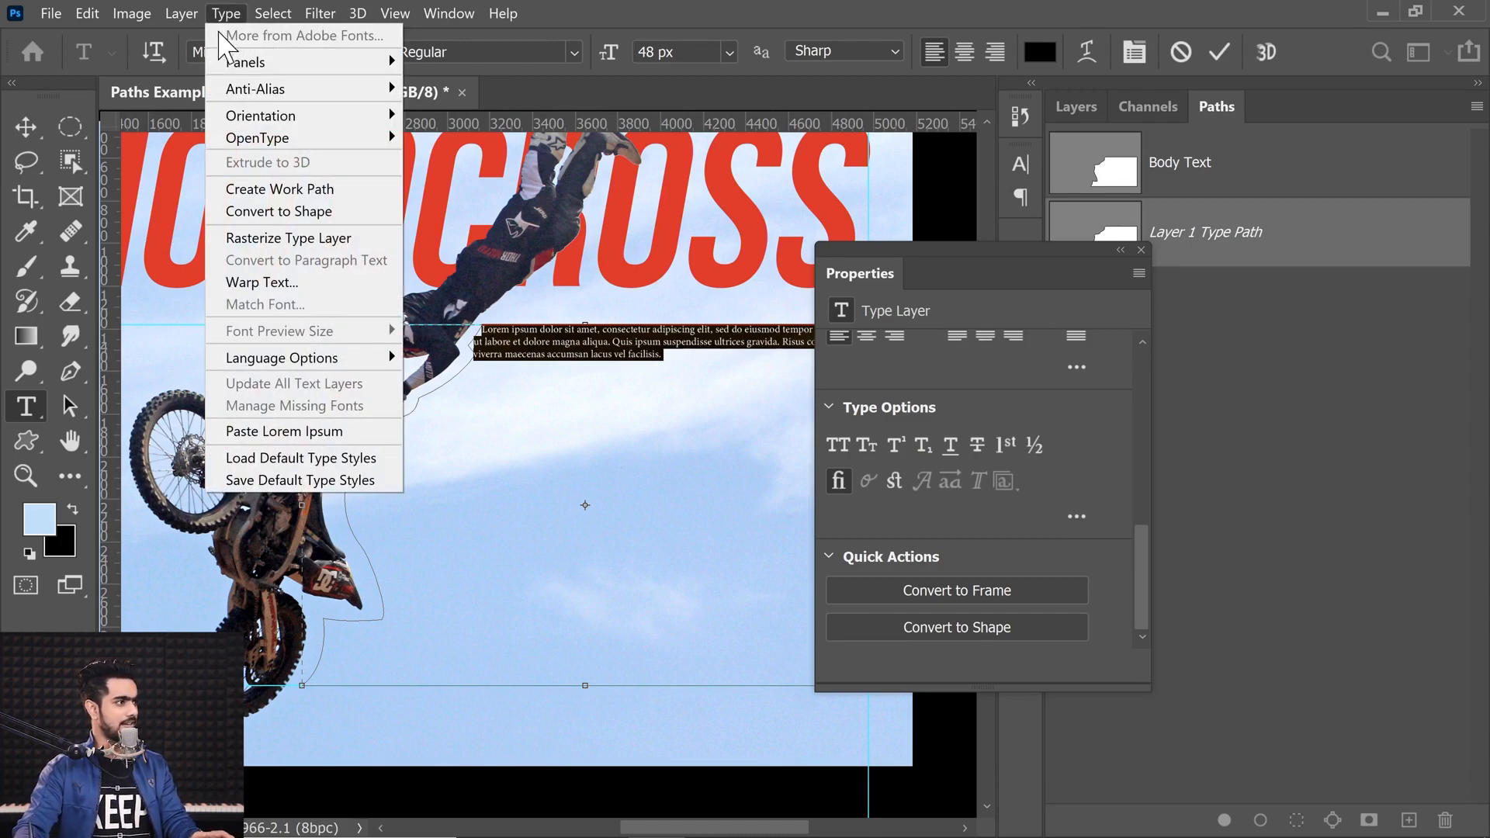
left_click(252, 433)
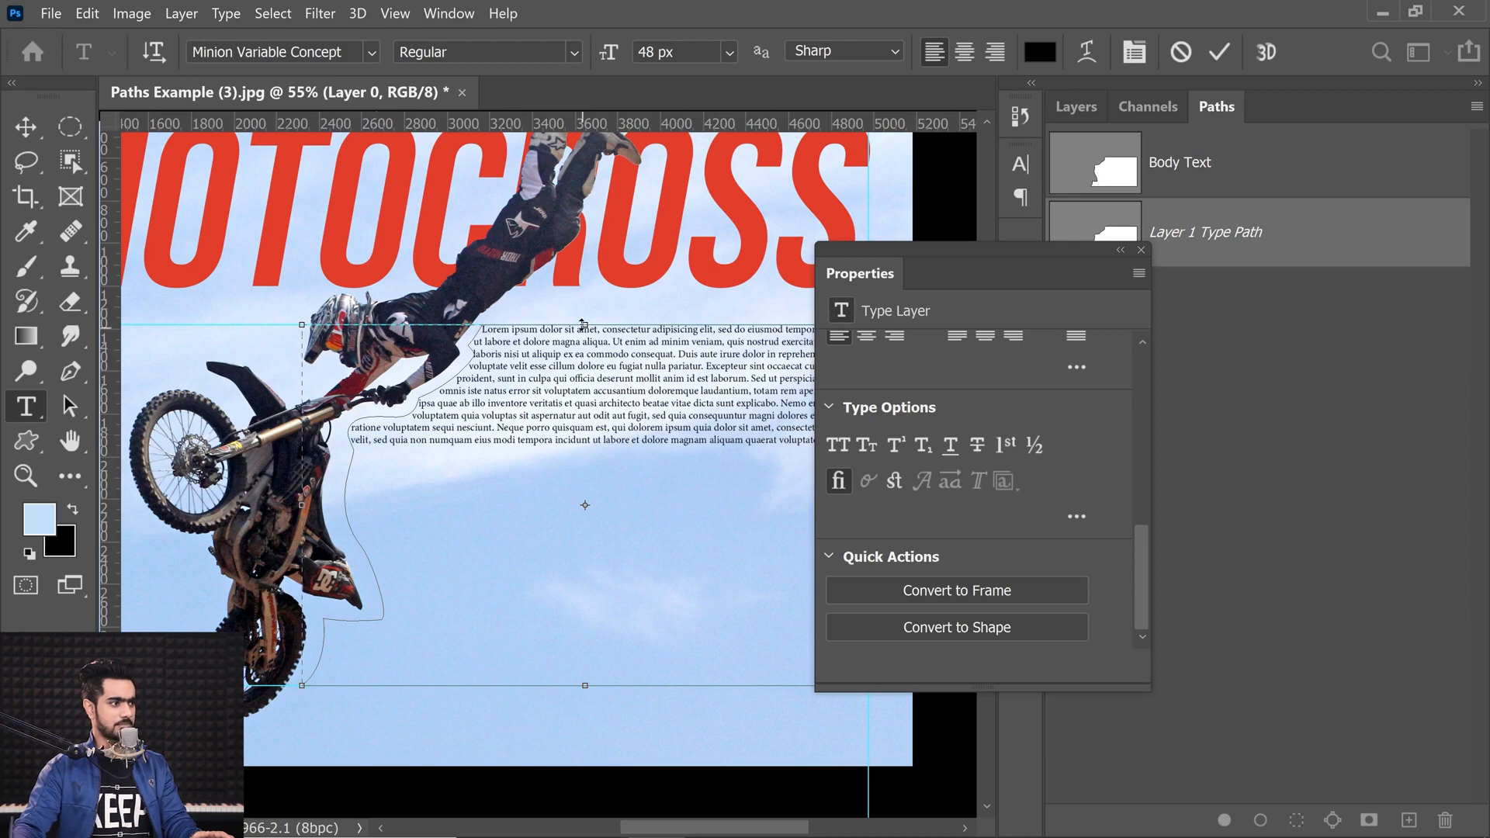
left_click(1141, 250)
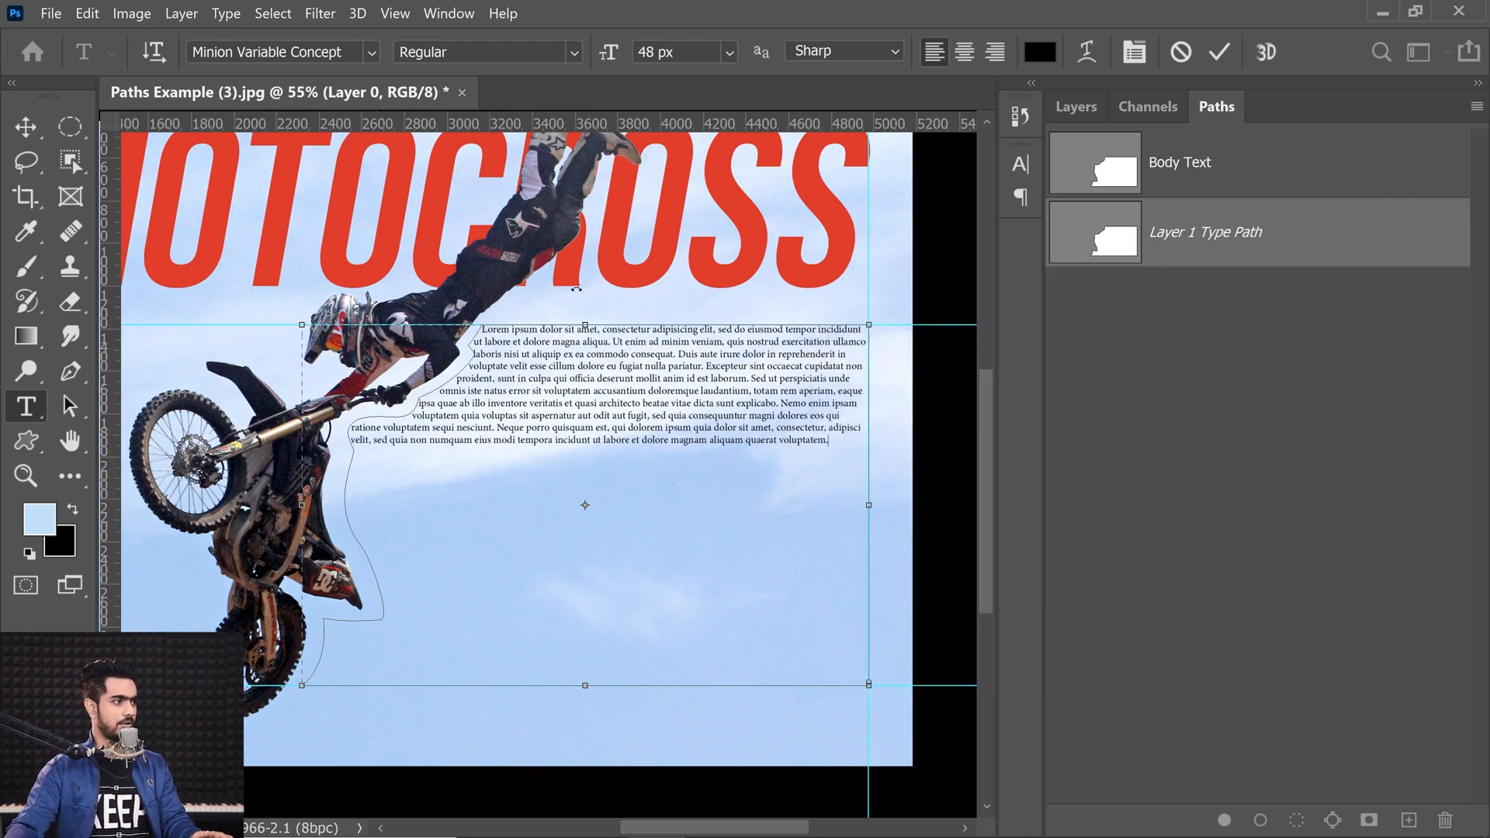
Step: Paste Lorem Ipsum three more times to fill the path shape
left_click(226, 15)
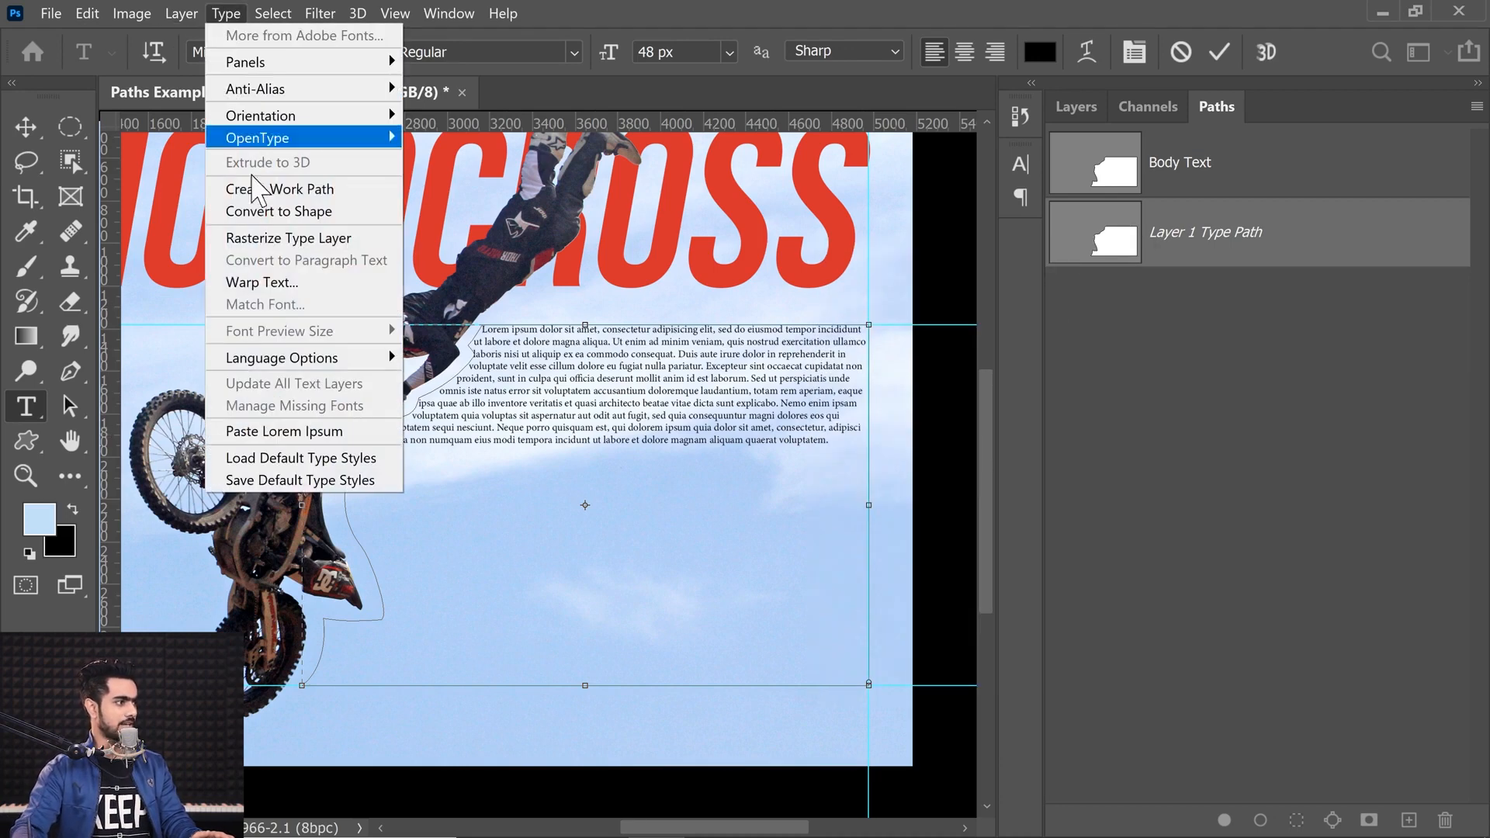
left_click(256, 432)
left_click(223, 13)
left_click(326, 429)
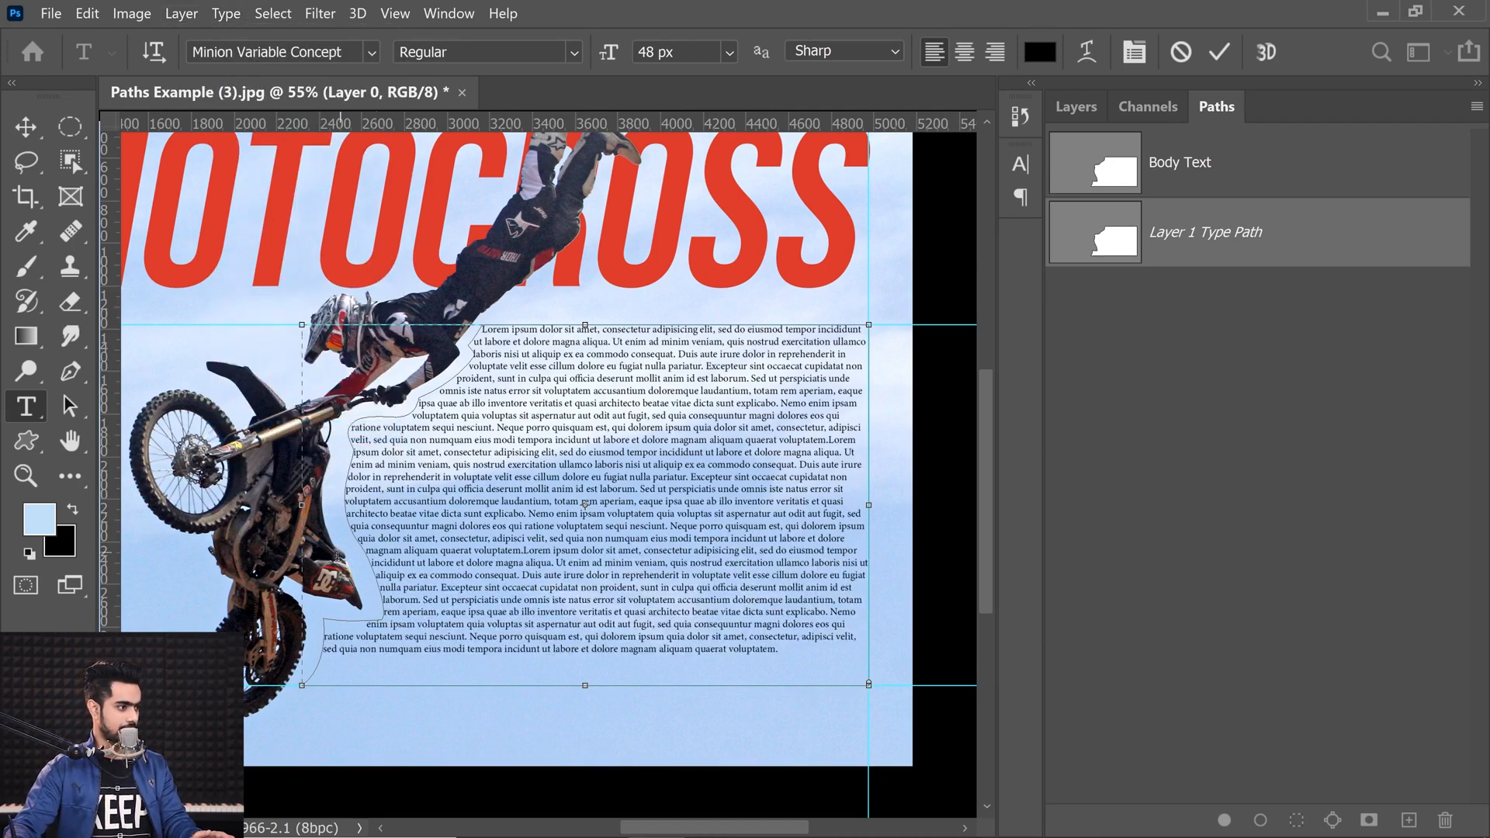
left_click(225, 14)
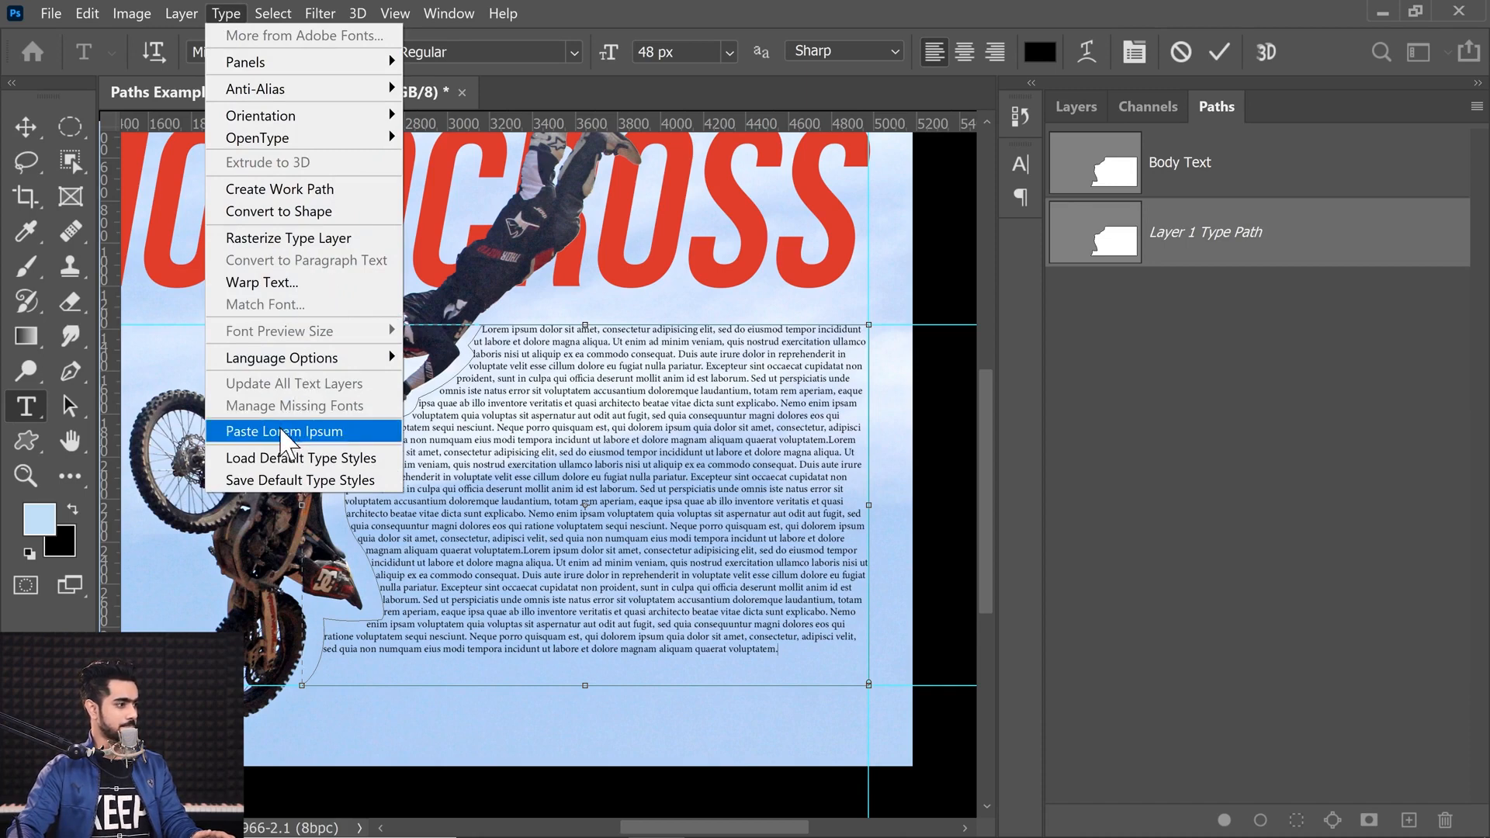
left_click(303, 429)
Step: Commit the text, fit the canvas on screen, and hide the guides
left_click(26, 124)
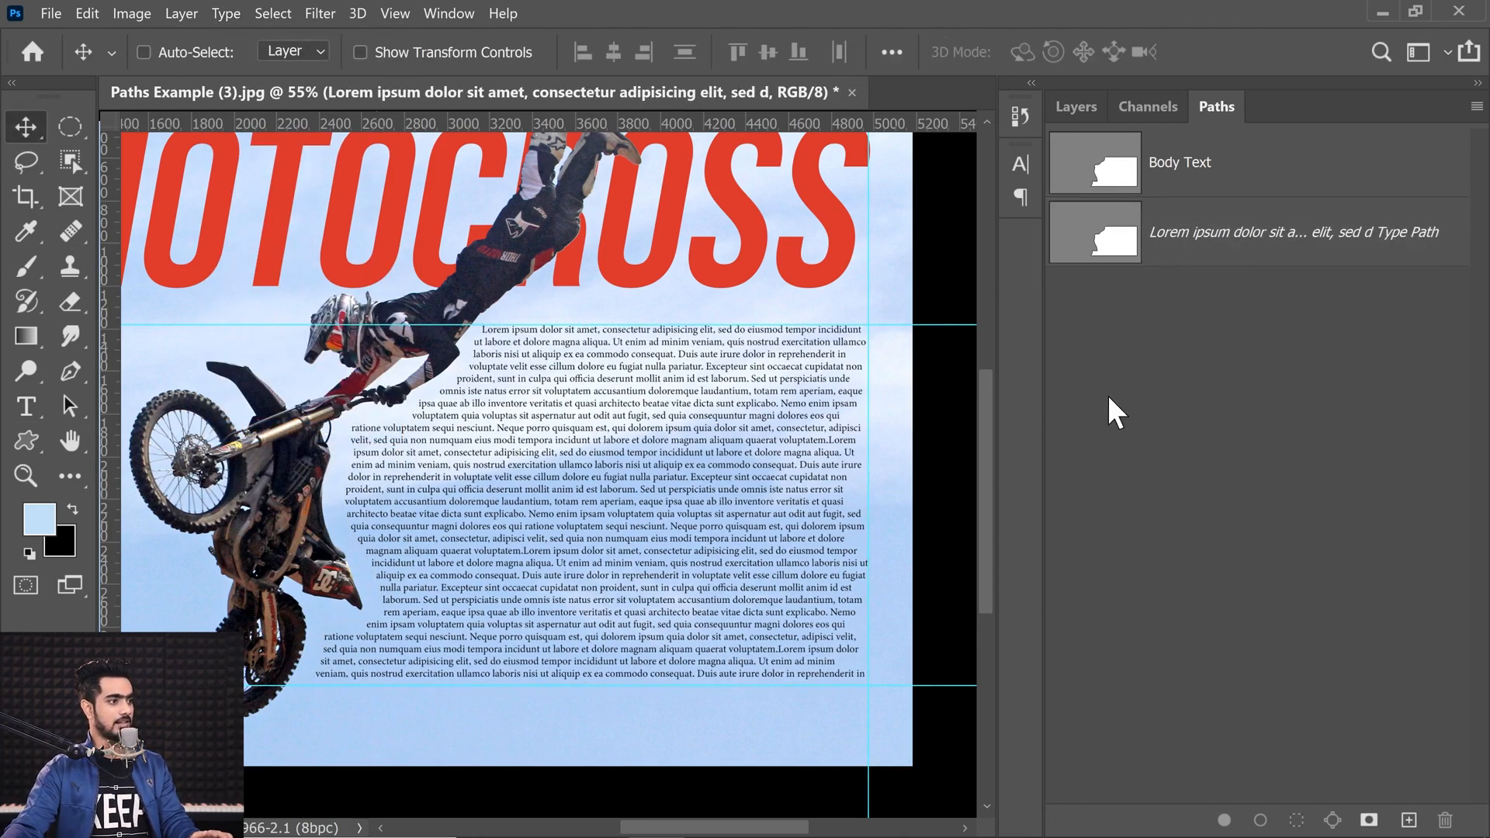
key("ctrl+0")
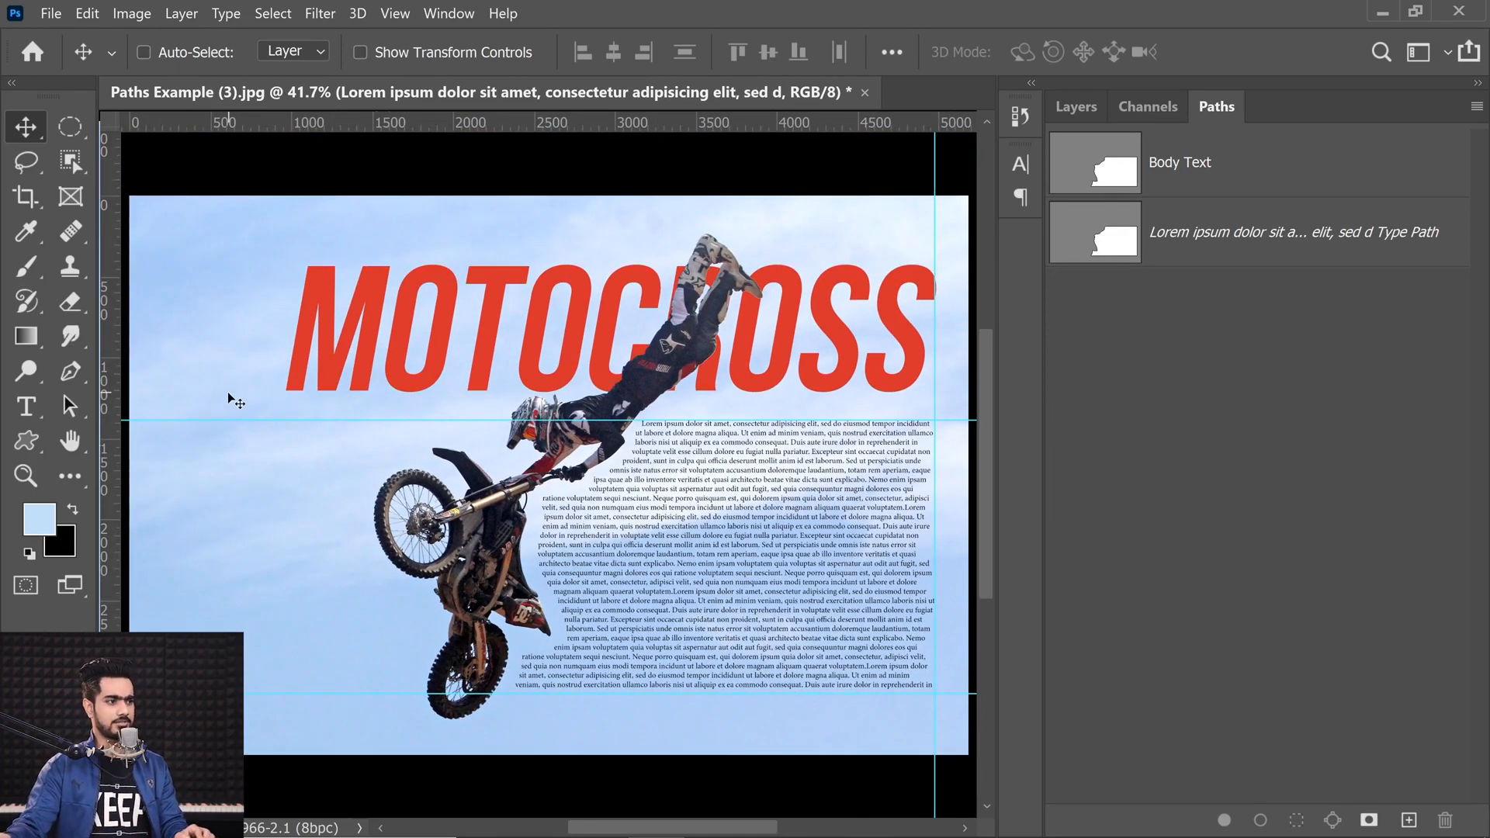
key("ctrl")
key("ctrl+semicolon")
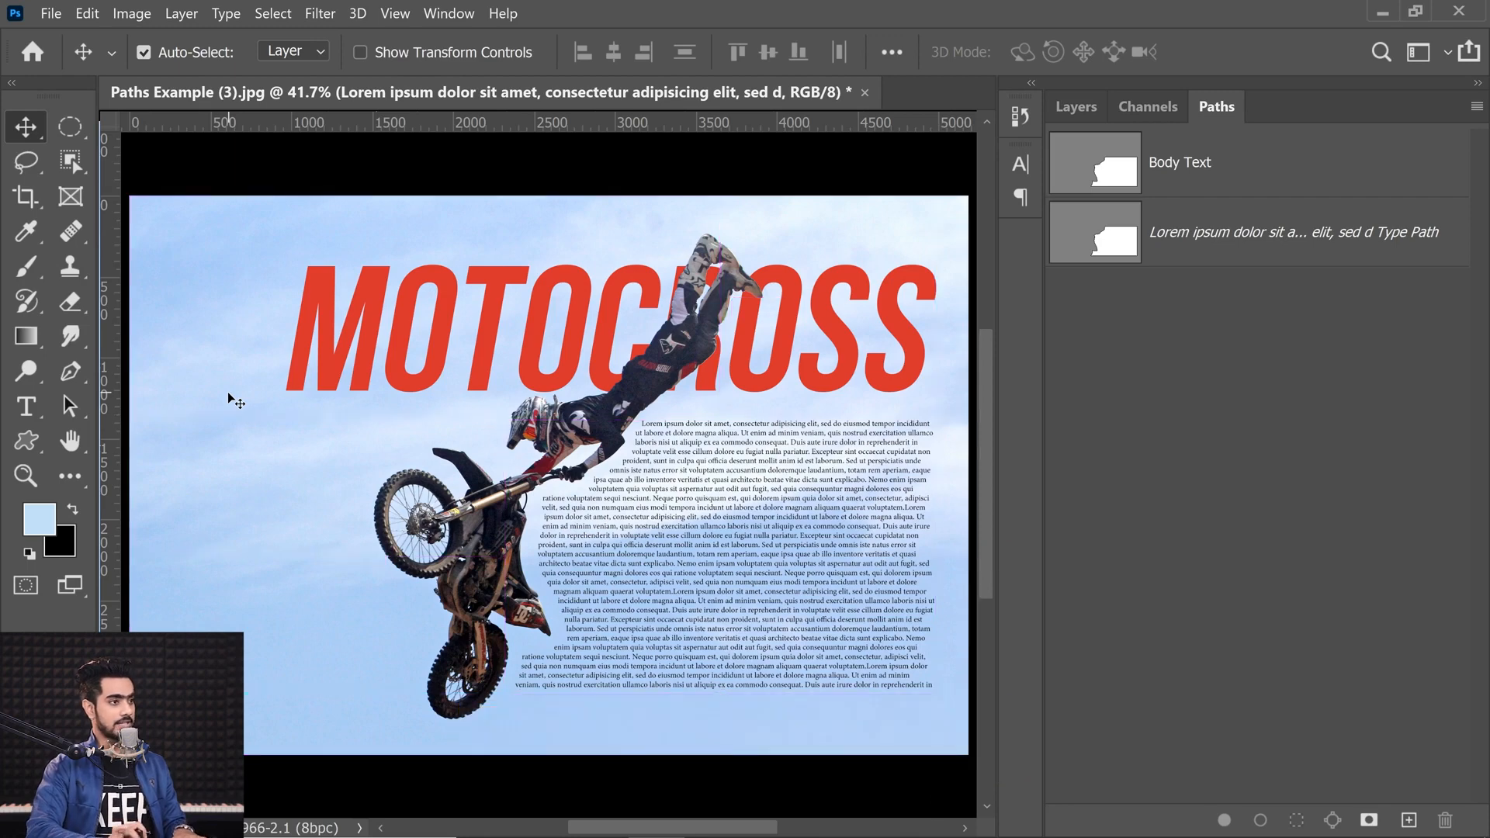
left_click_drag(666, 468, 467, 419)
scroll(475, 388, "up", 1)
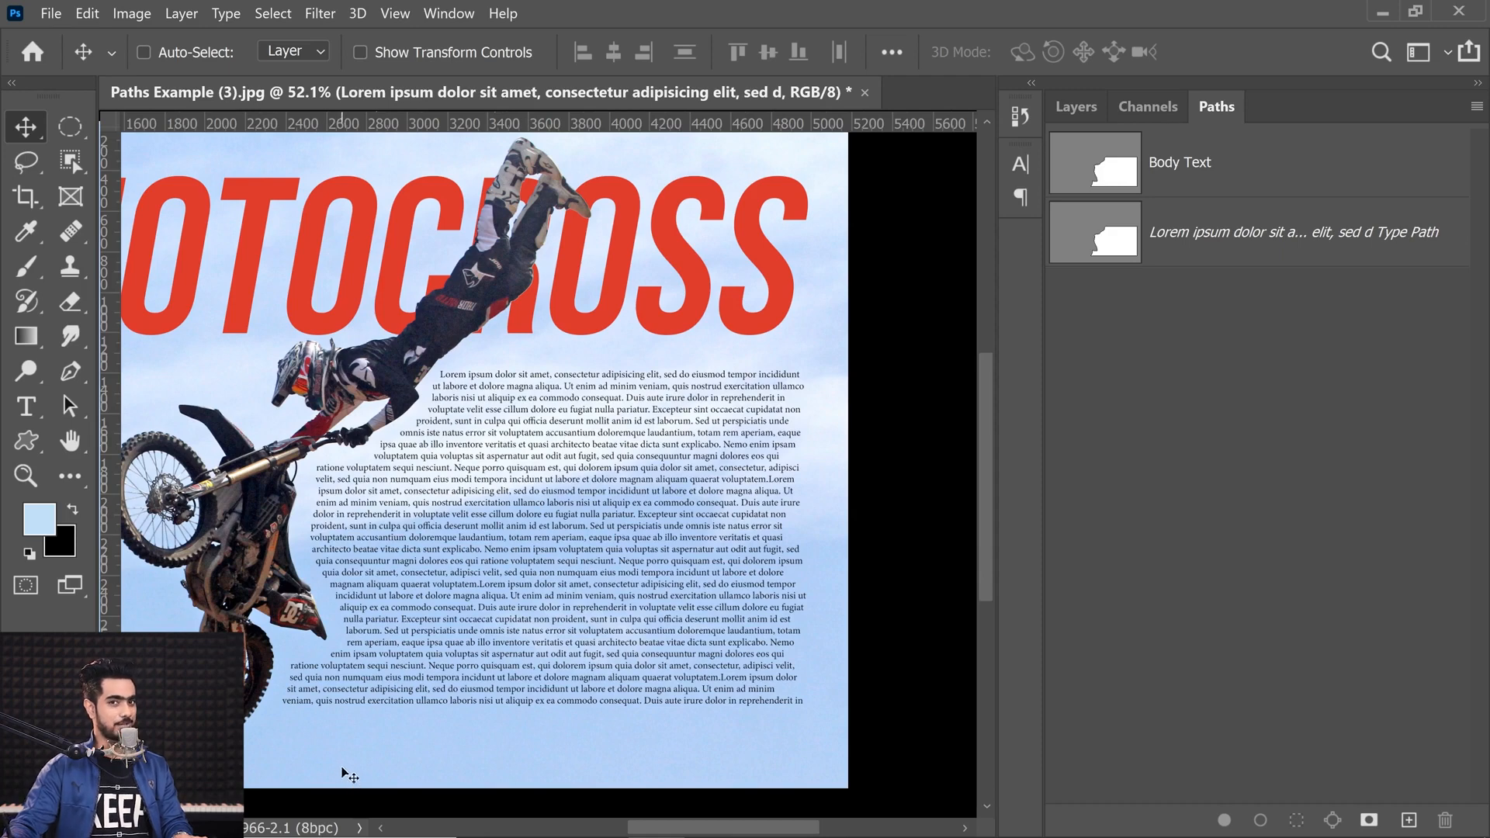
Step: Edit the body text layer and set its paragraph alignment to justify all, then commit it
left_click(1077, 113)
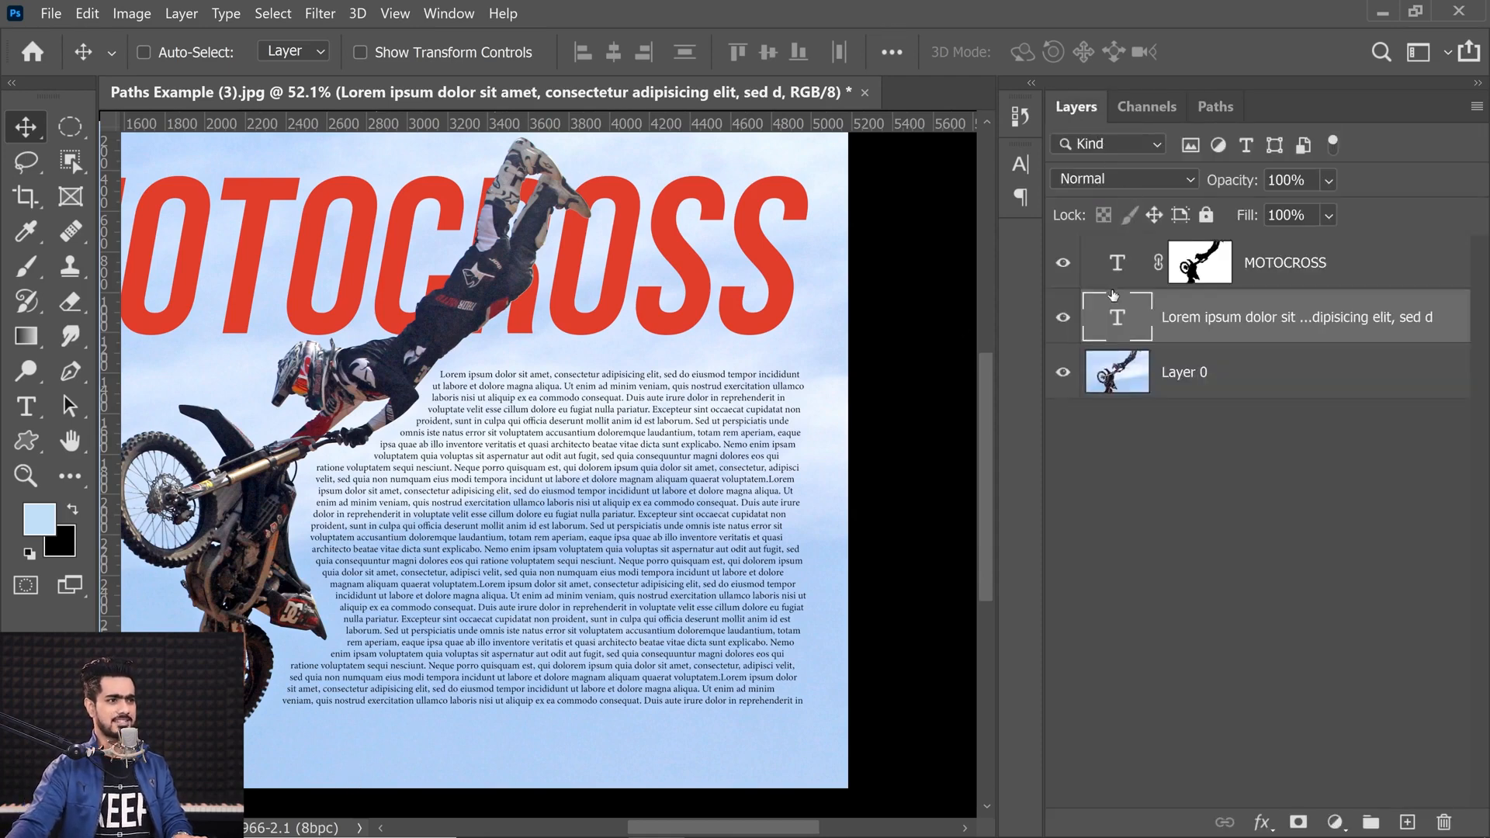
double_click(1117, 319)
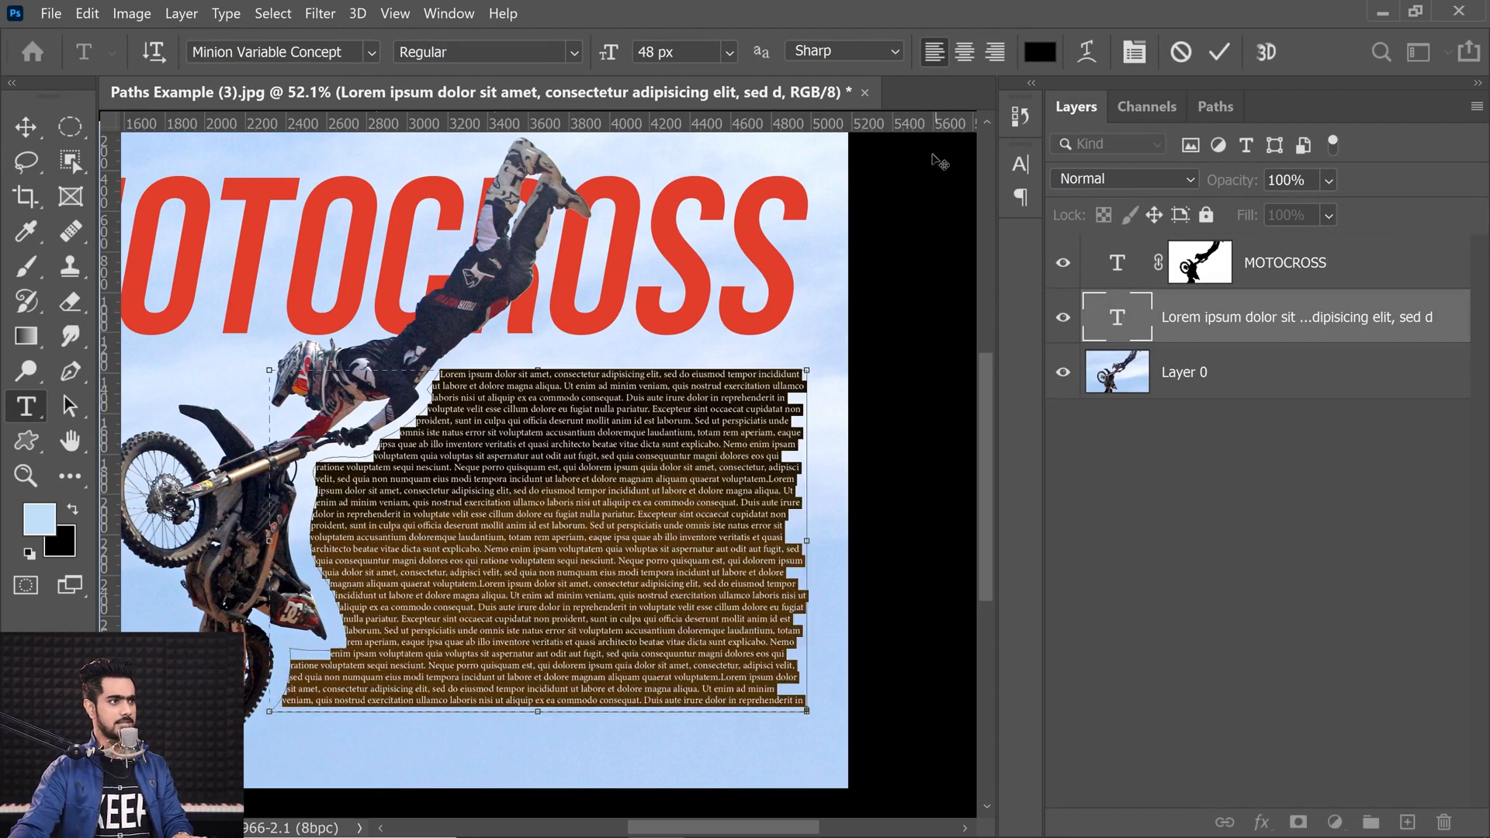
left_click(1134, 51)
left_click(816, 154)
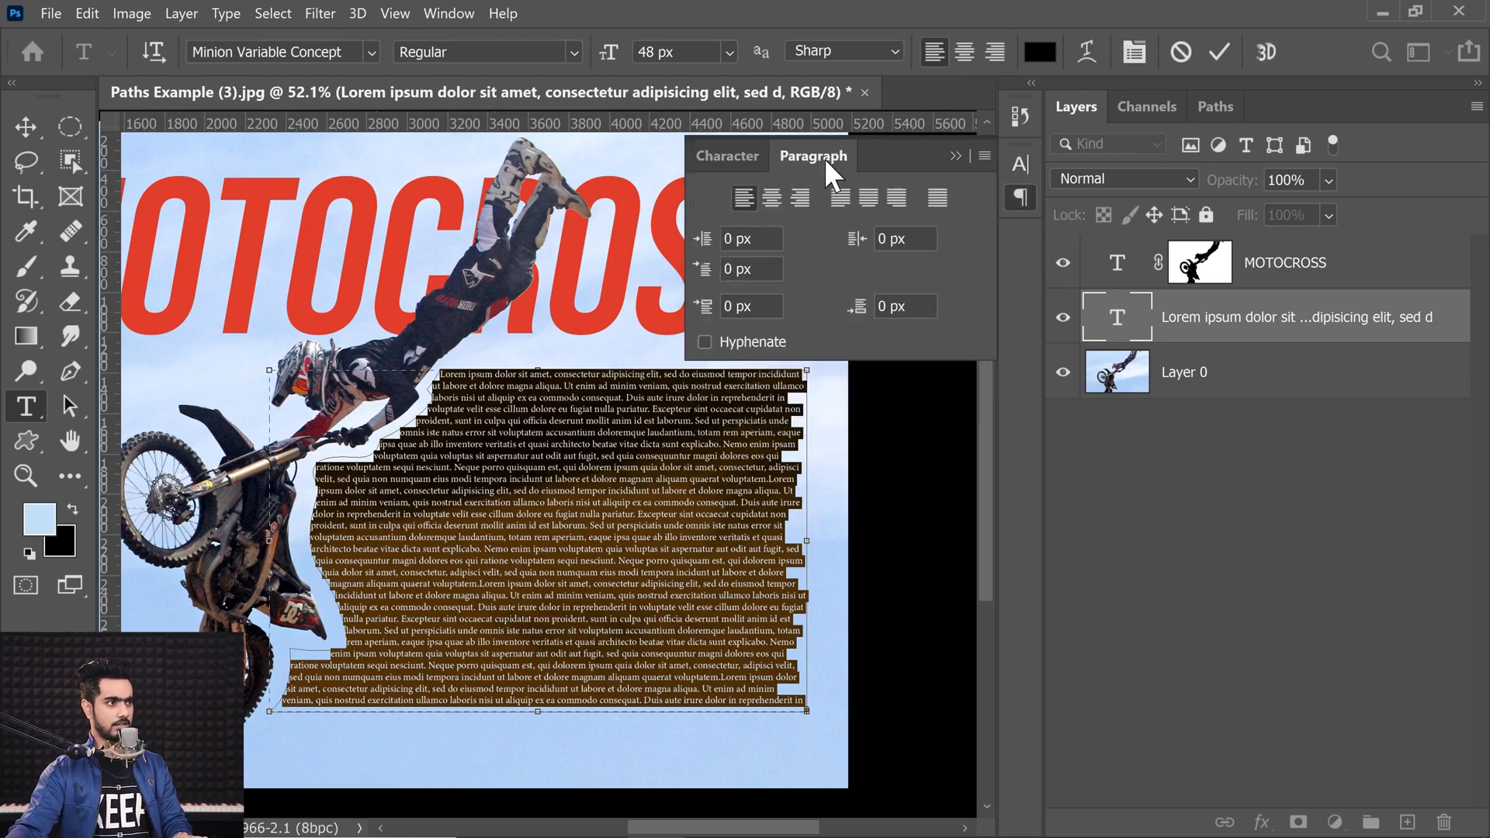
left_click(936, 198)
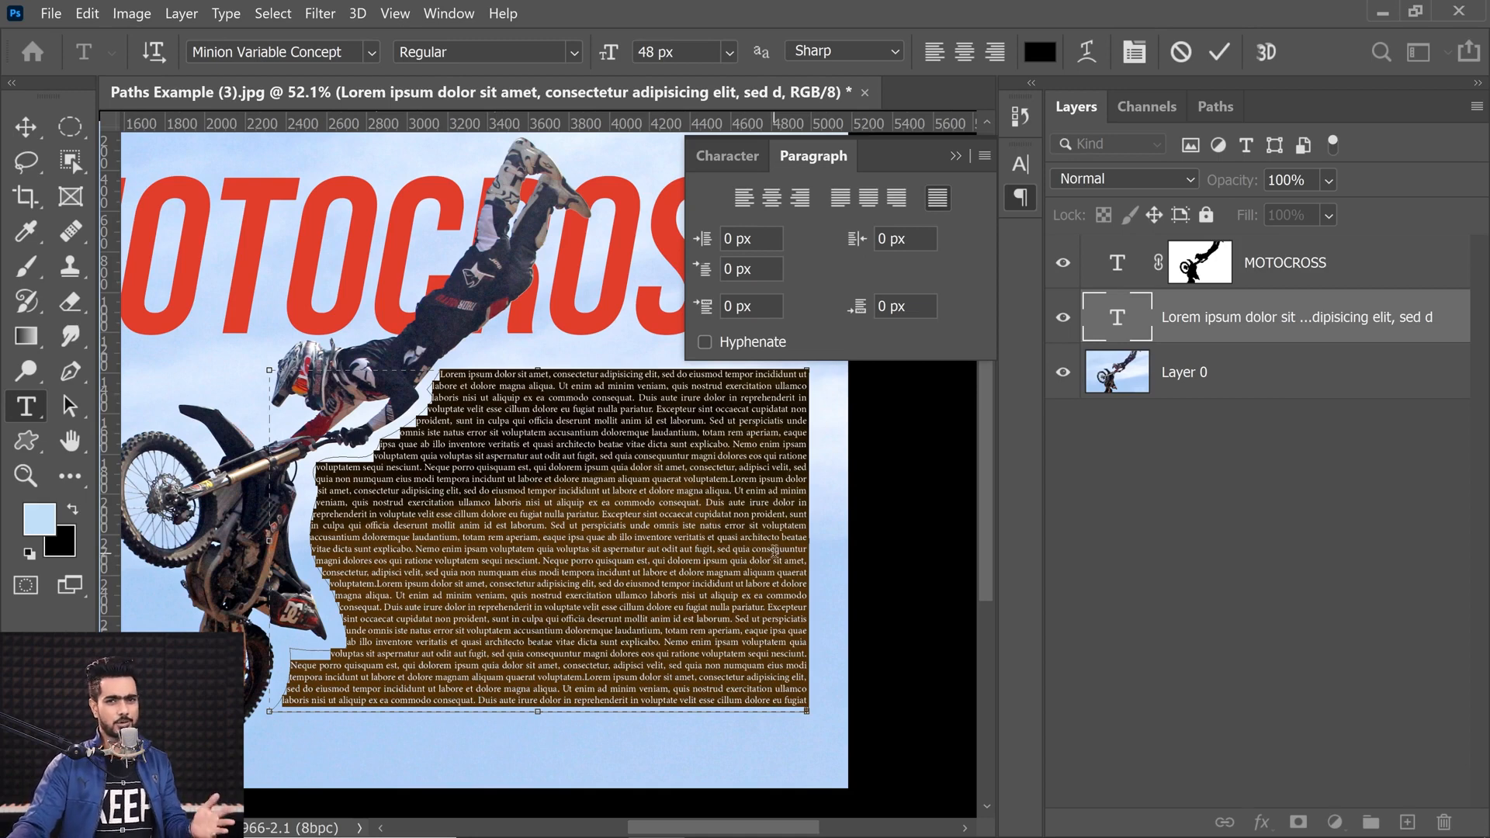
left_click(747, 198)
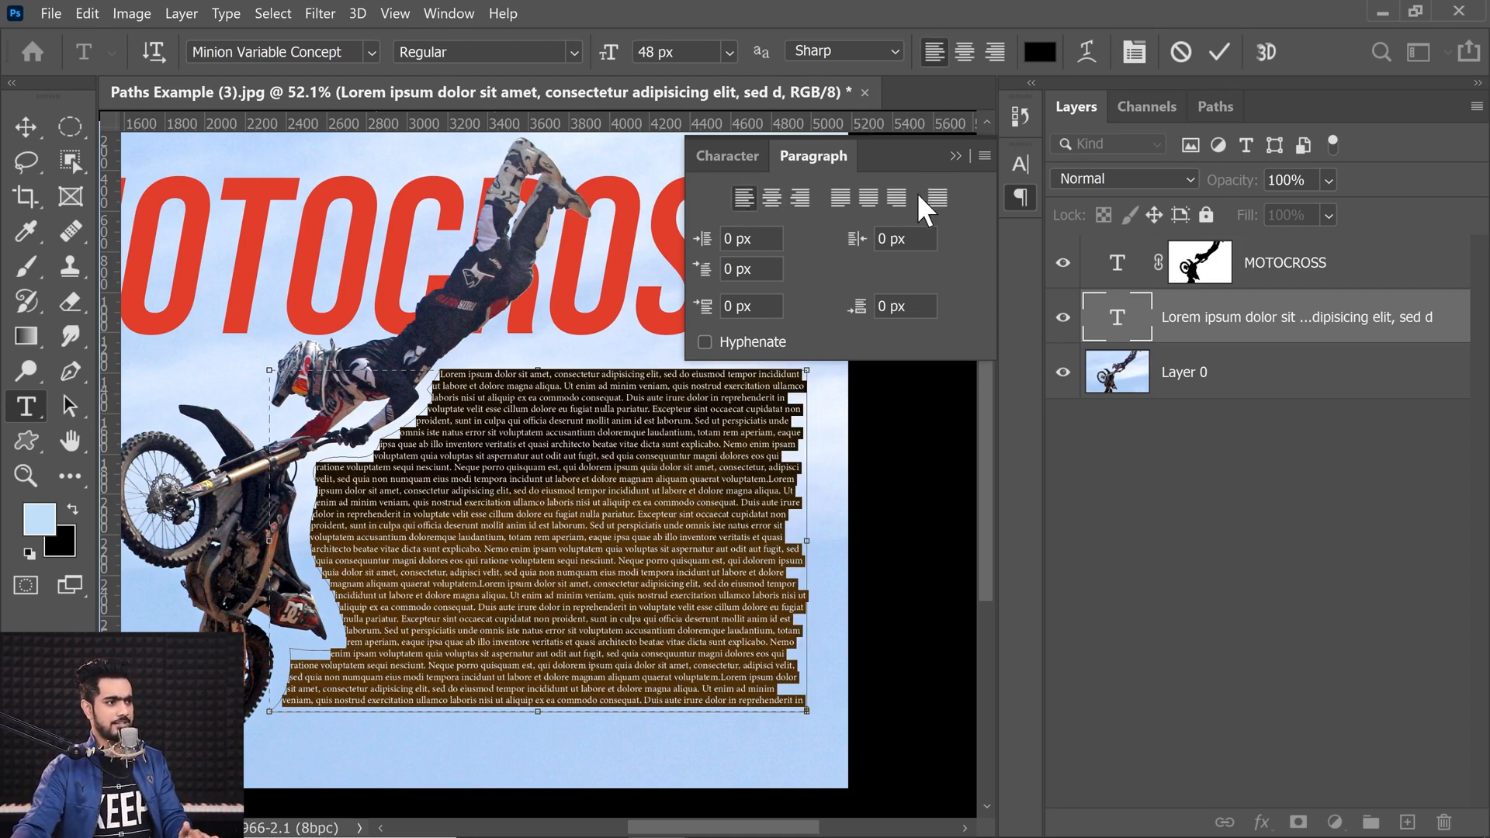
left_click(938, 198)
left_click(955, 156)
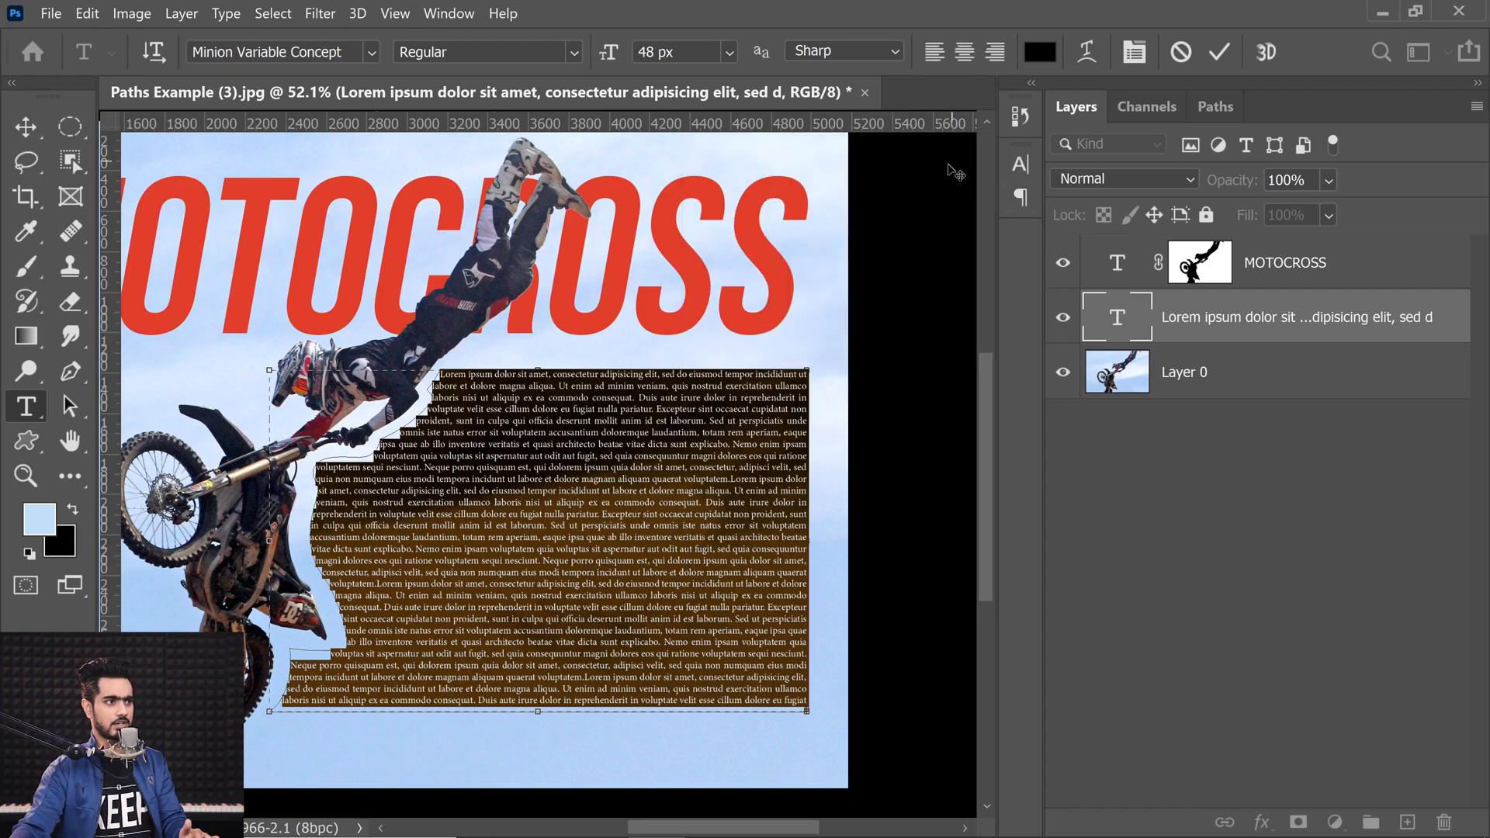
left_click(26, 127)
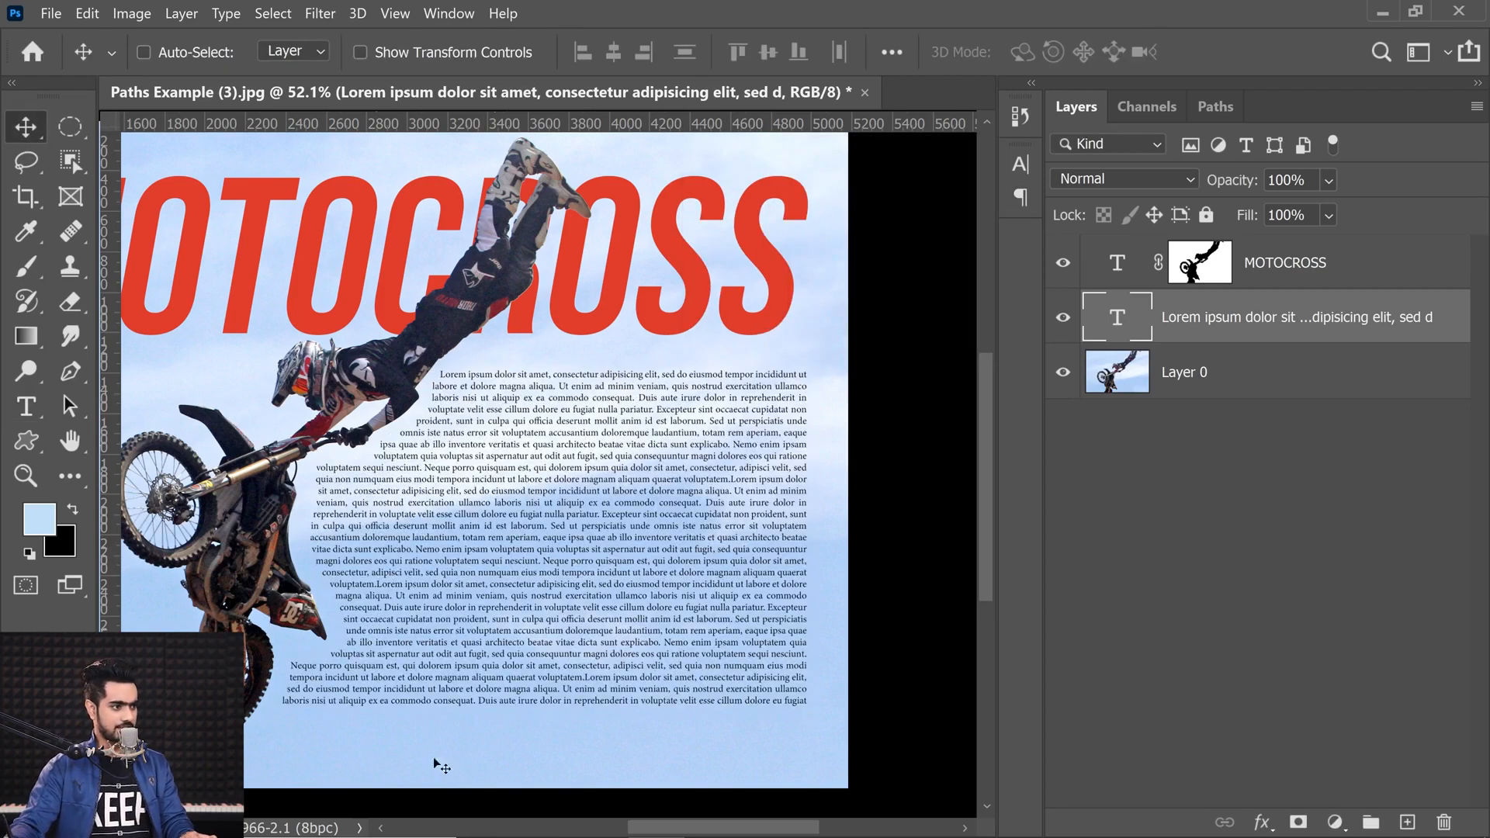
key("ctrl+0")
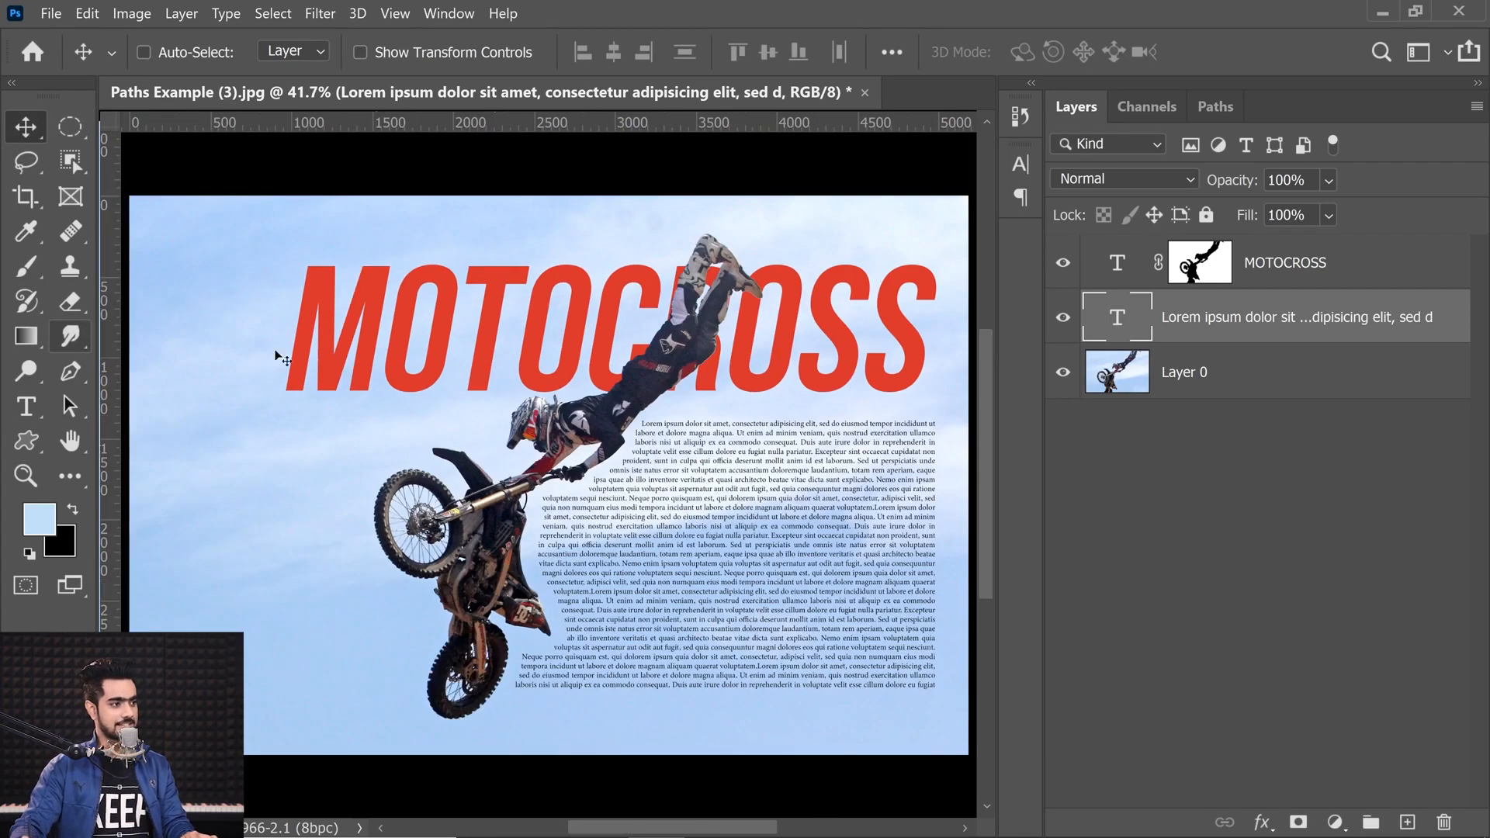